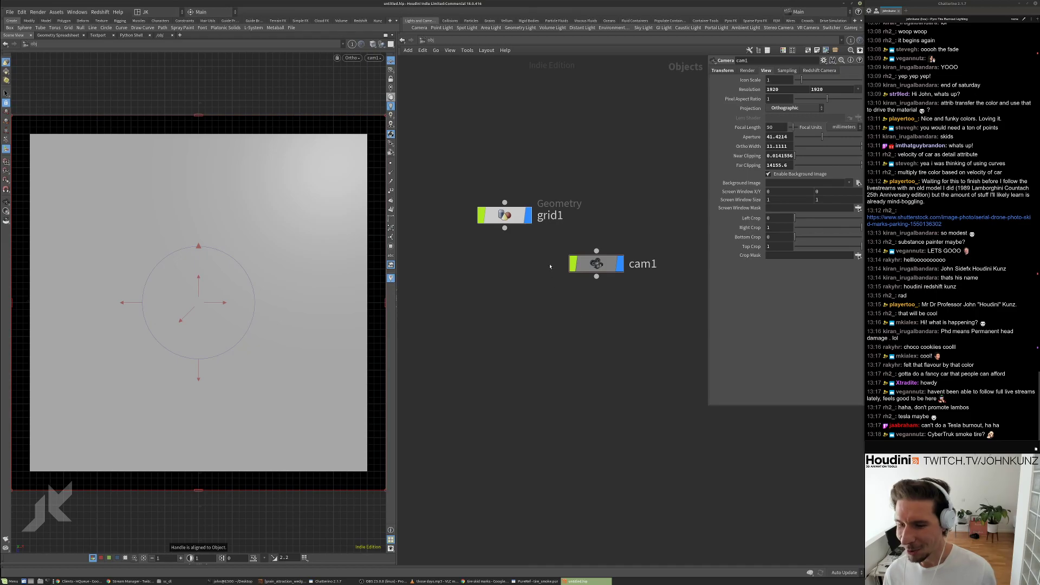
Lay out the grid1 and cam1 nodes neatly in the object network.
key(l)
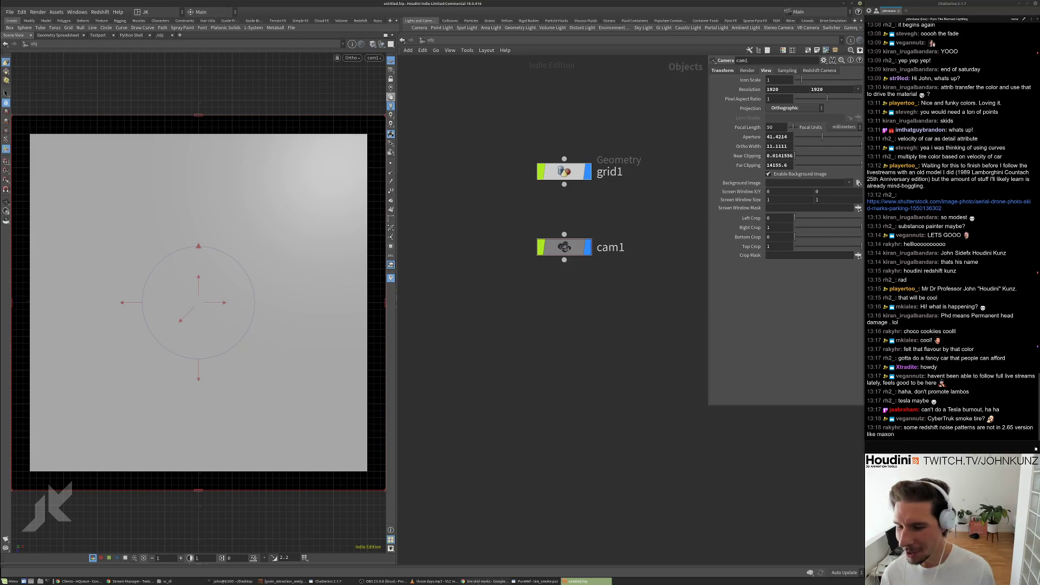
Switch to Chrome and search for "cyber truck debut" in a new tab.
click(485, 581)
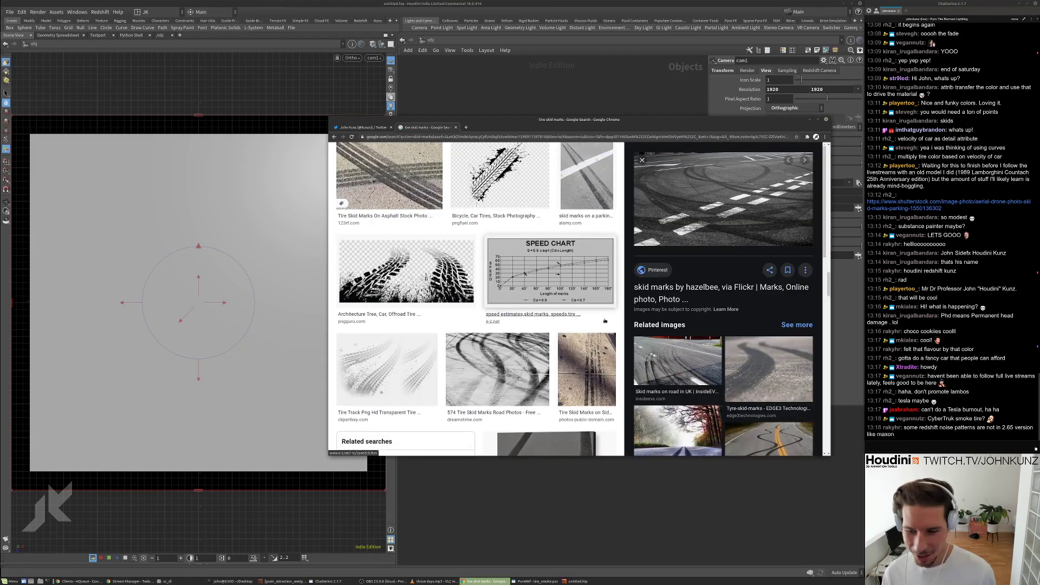
key(ctrl+t)
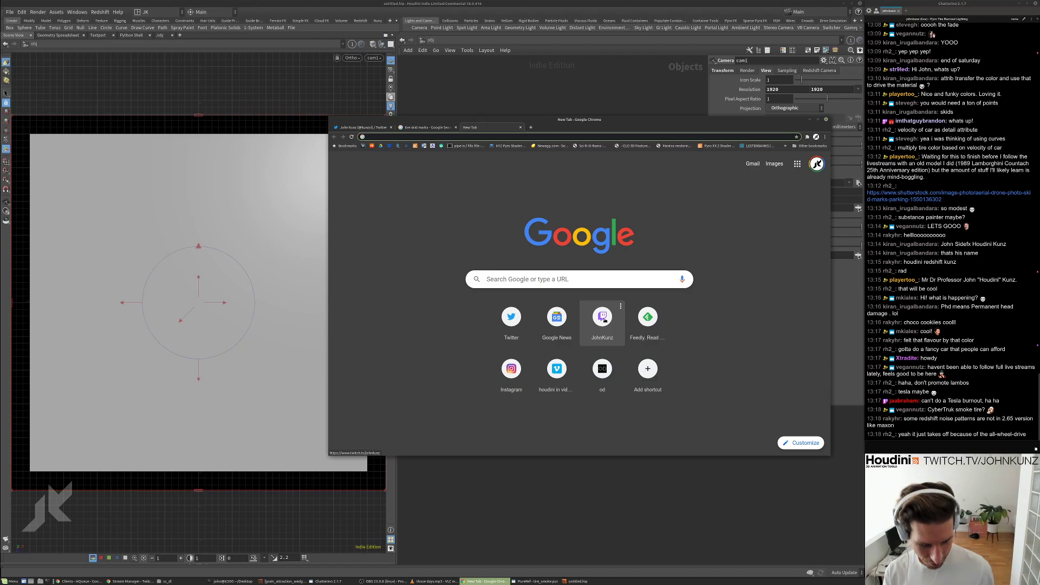
text(t)
key(BackSpace)
key(BackSpace)
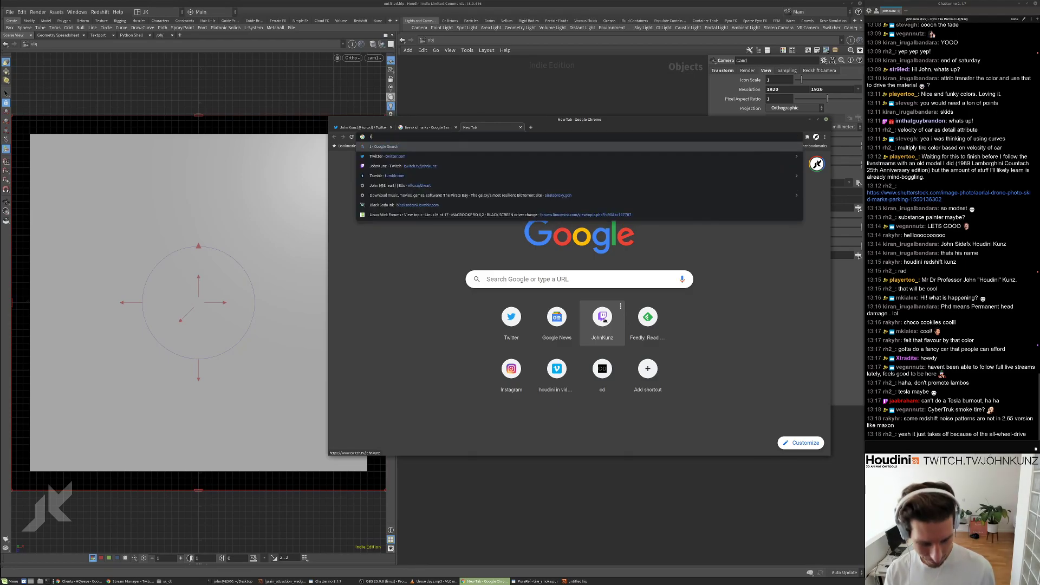
text(cyber truck debut)
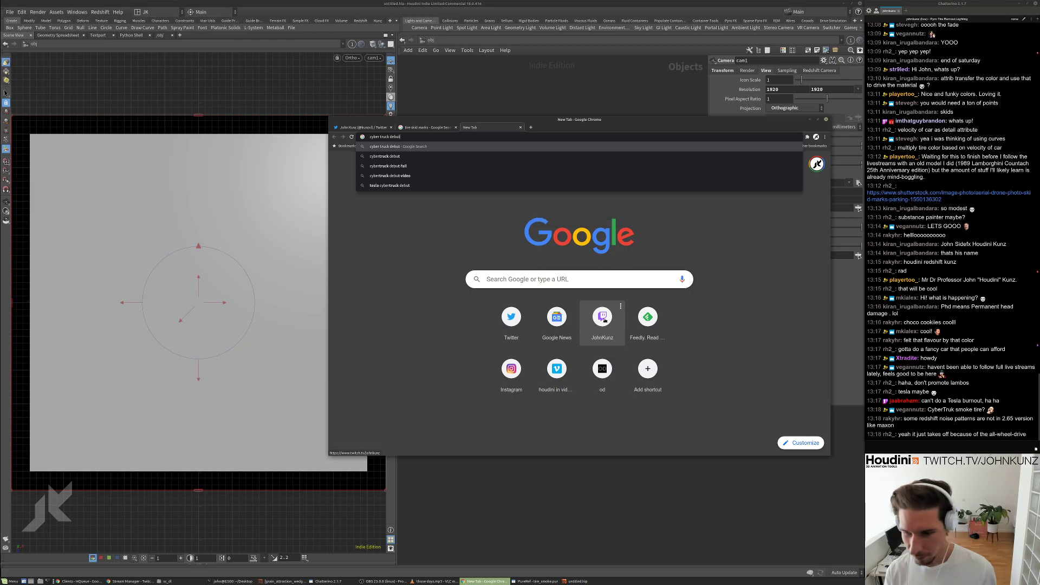
key(Return)
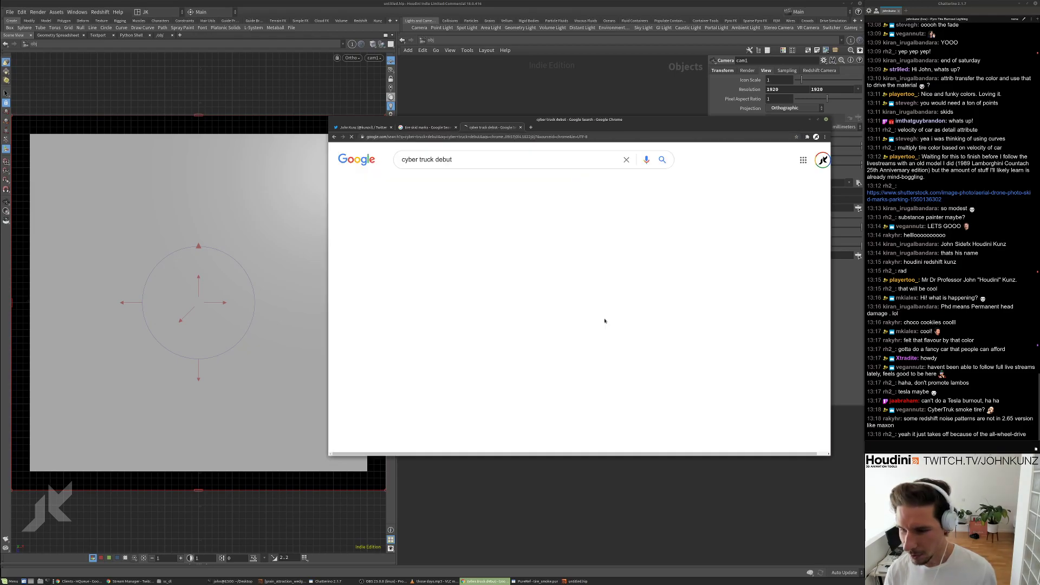
Look through the Cybertruck debut web results and show the matching image results.
scroll(570, 304, down, 1)
mouse_move(563, 376)
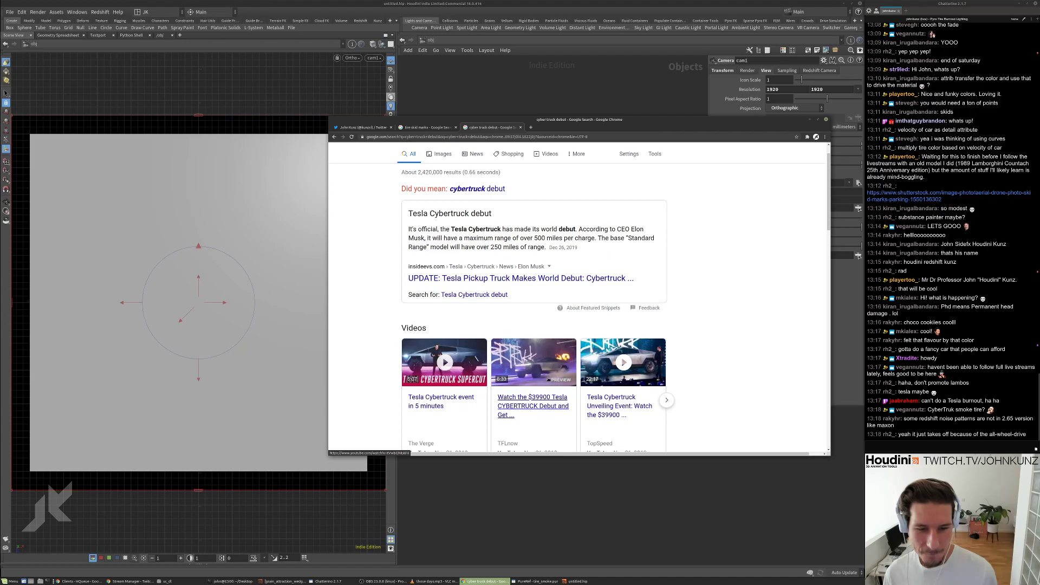
scroll(555, 395, up, 1)
scroll(553, 407, down, 2)
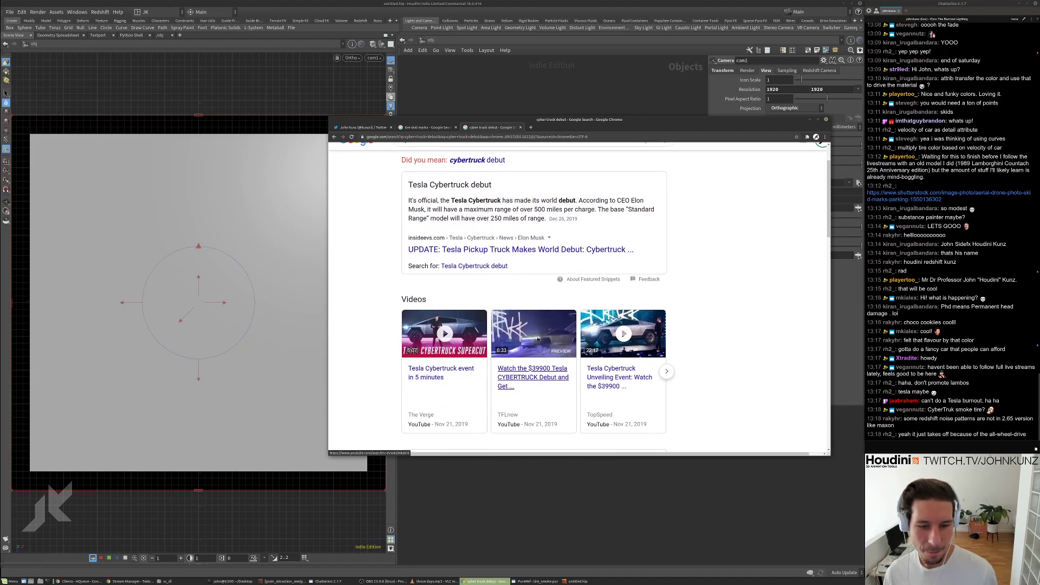
scroll(536, 336, up, 2)
click(440, 182)
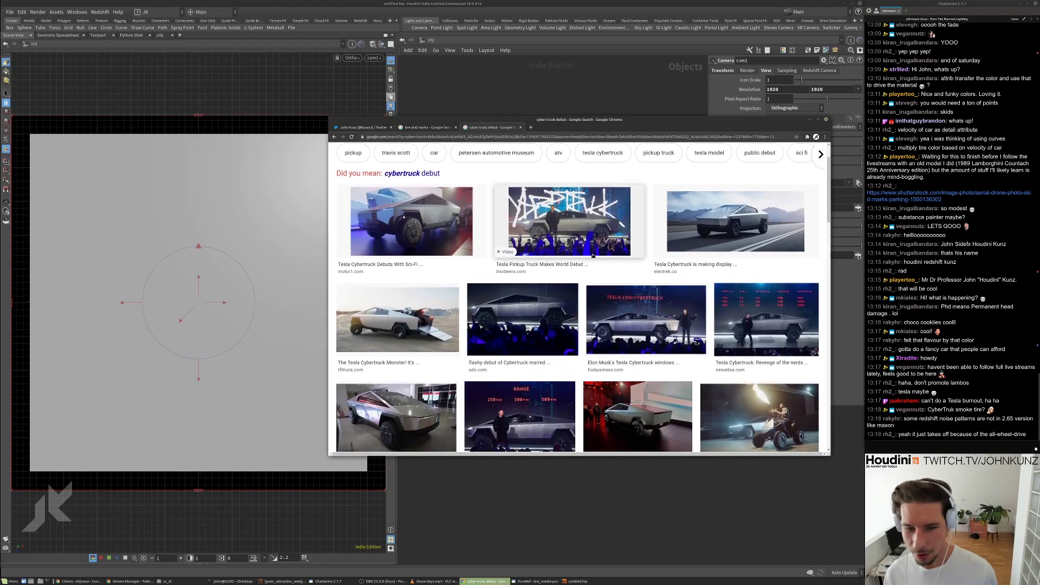
Examine the Cybertruck debut pictures, previewing the Cyberquad music video and Petersen Auto Museum images along with their related images.
scroll(593, 276, down, 5)
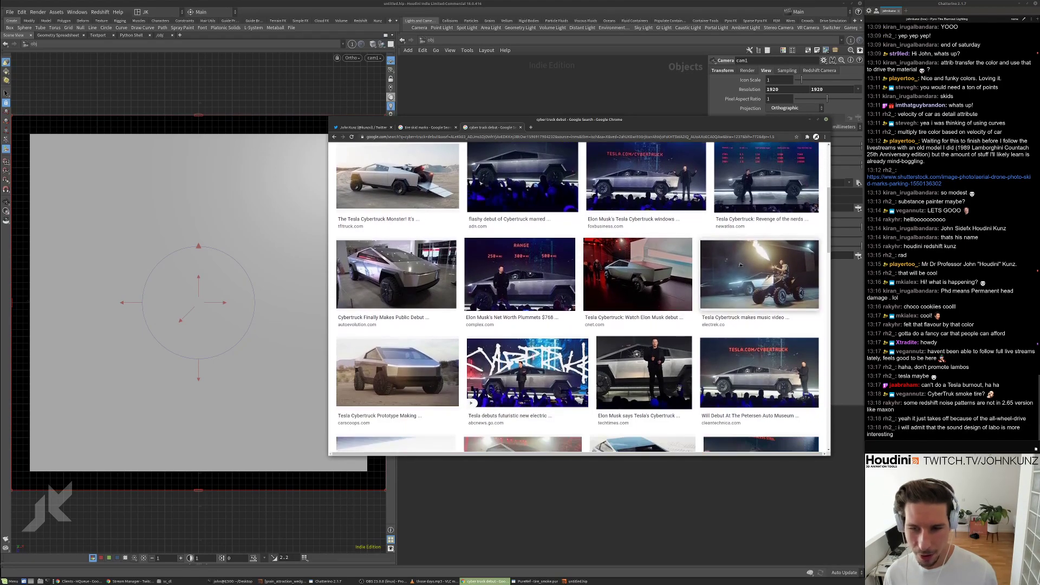
click(758, 319)
scroll(732, 258, down, 1)
scroll(732, 258, down, 5)
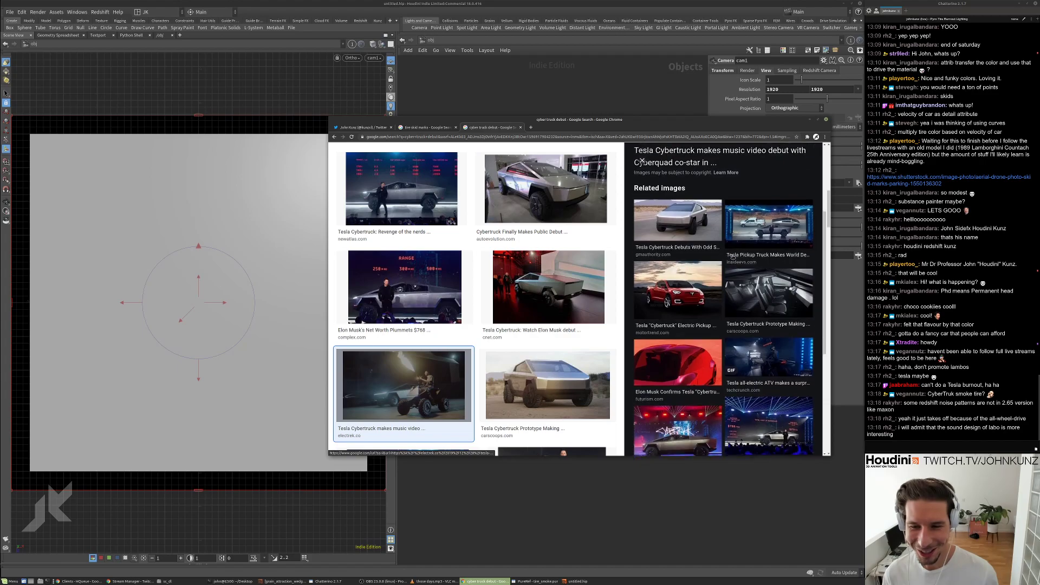
scroll(455, 328, down, 2)
scroll(455, 329, down, 5)
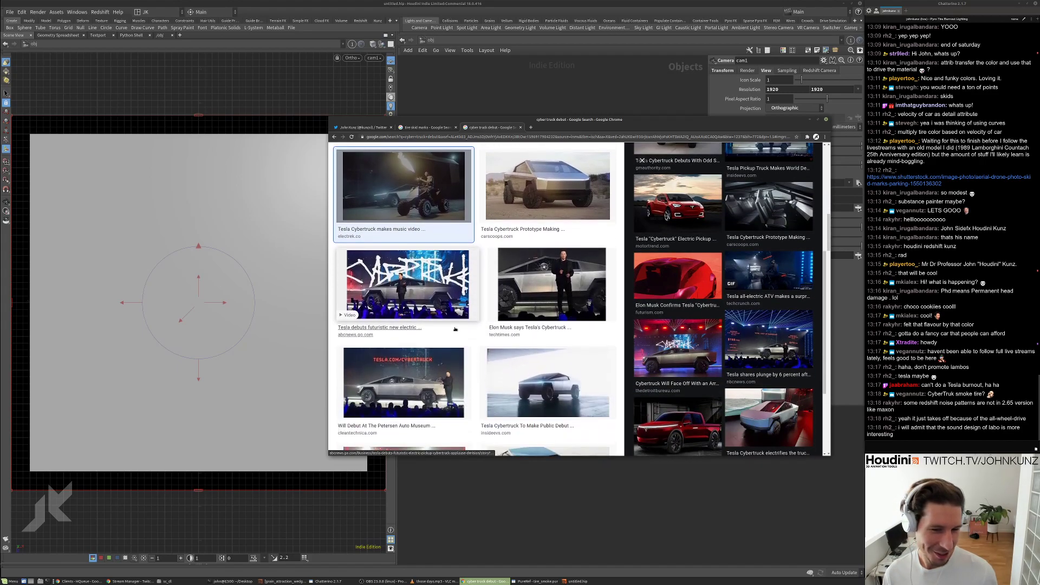
click(410, 329)
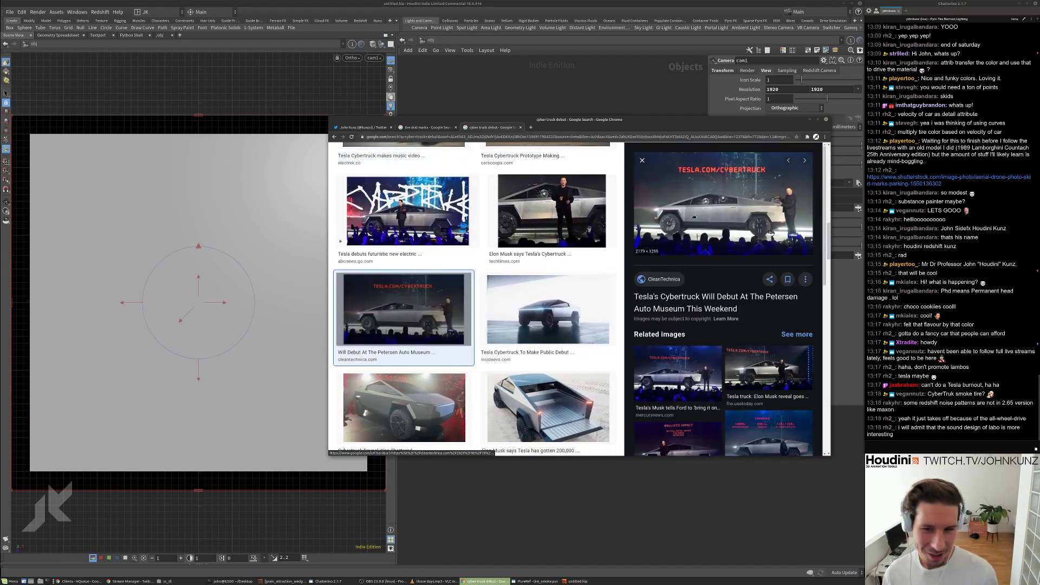
scroll(654, 206, down, 5)
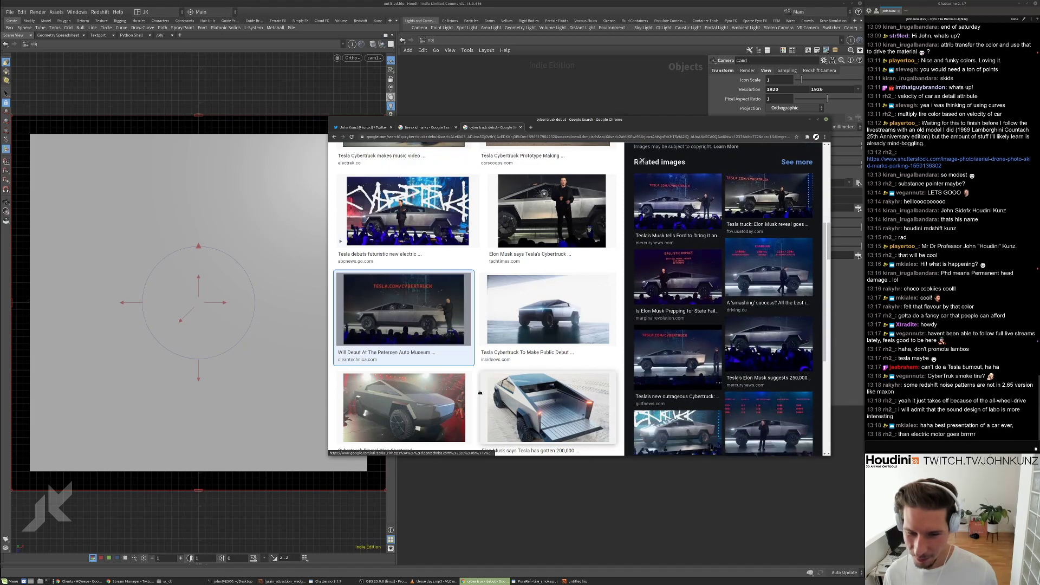
scroll(469, 397, down, 2)
scroll(469, 397, down, 10)
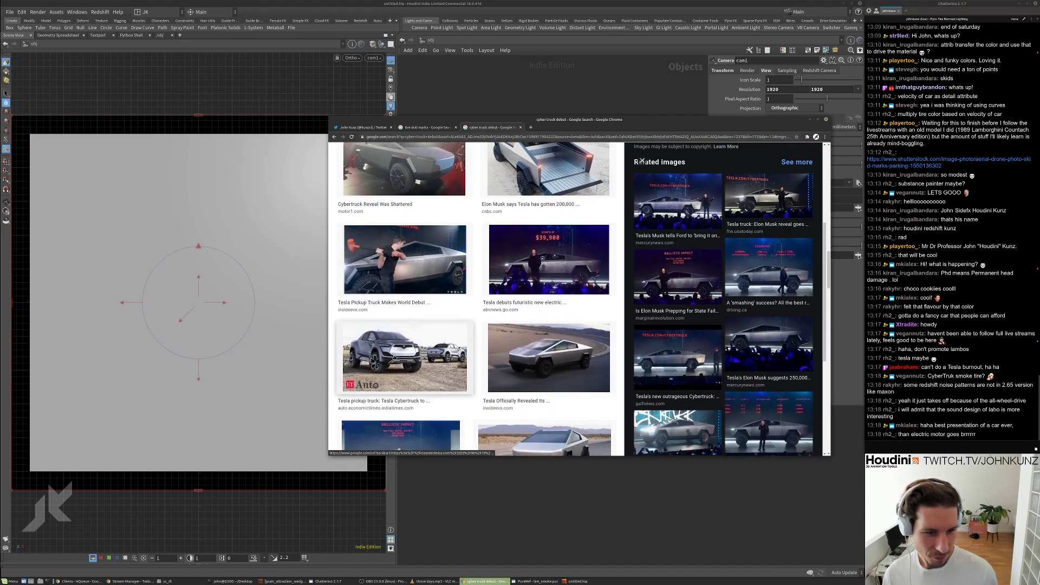
Back in Houdini, use Orthographic projection for cam1 and set its ortho width to 10.
click(569, 495)
middle_drag(567, 390, 580, 450)
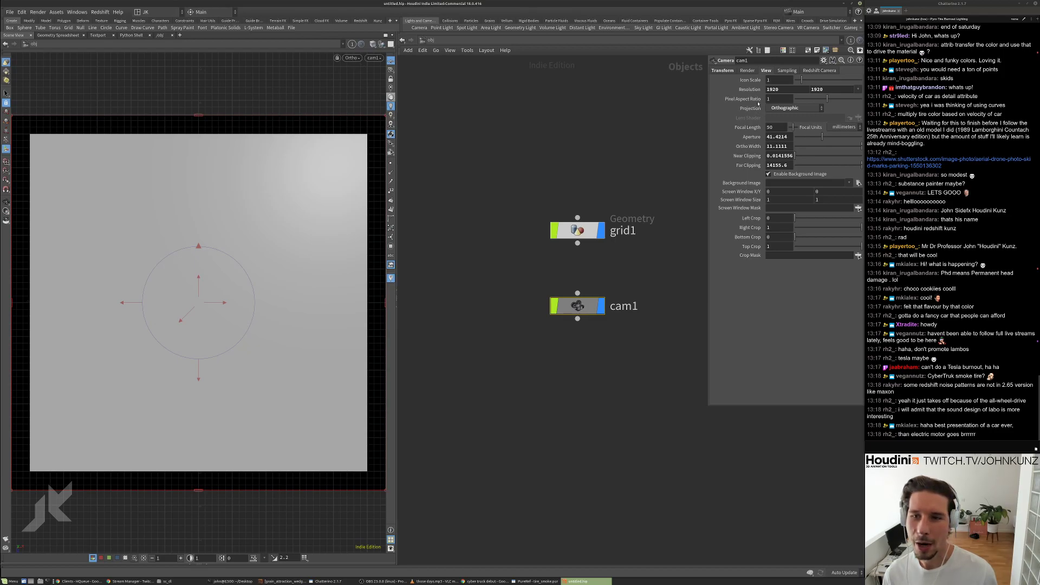
click(775, 108)
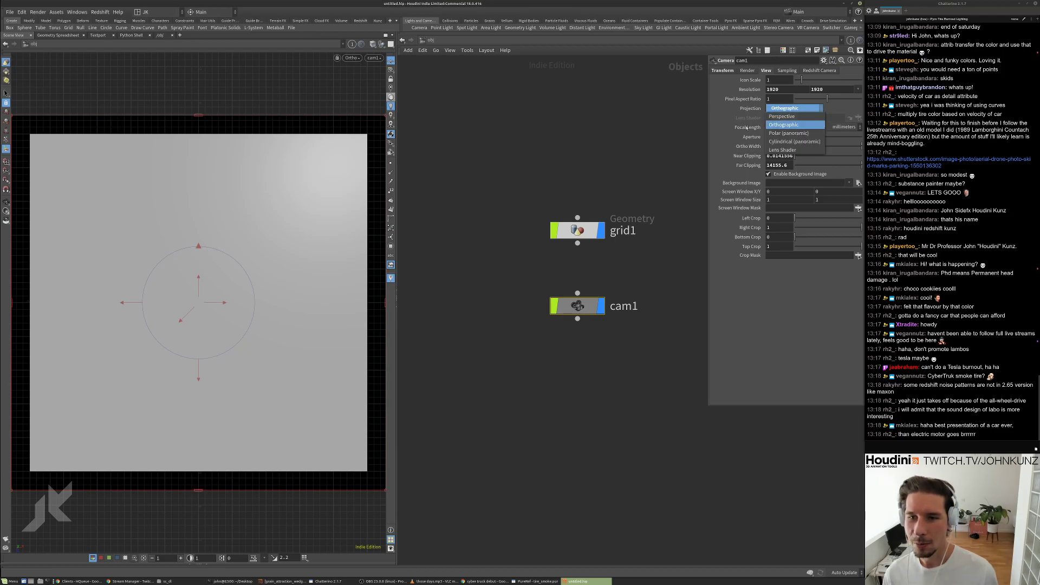
click(783, 124)
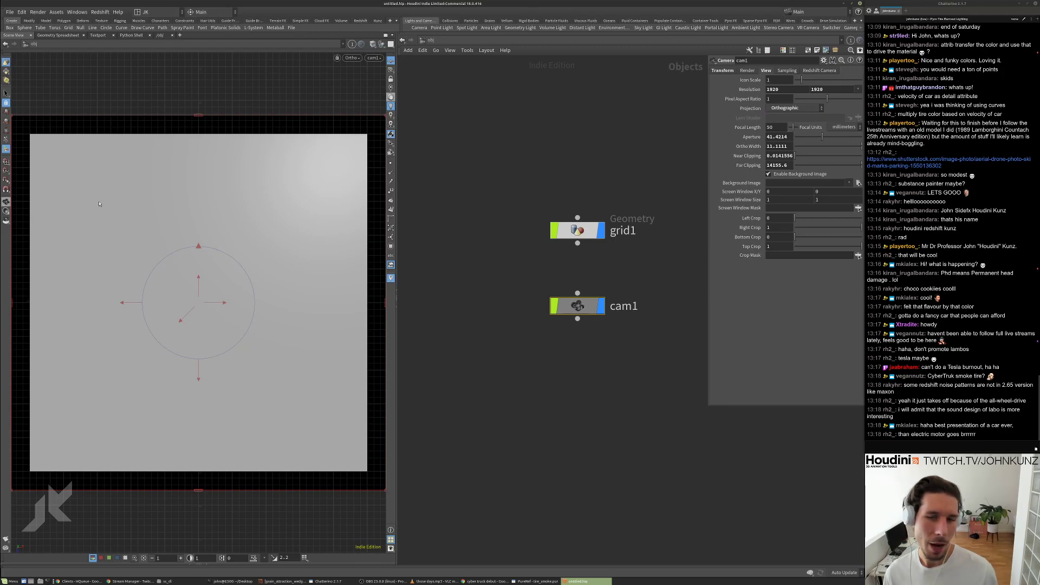
middle_drag(477, 183, 418, 156)
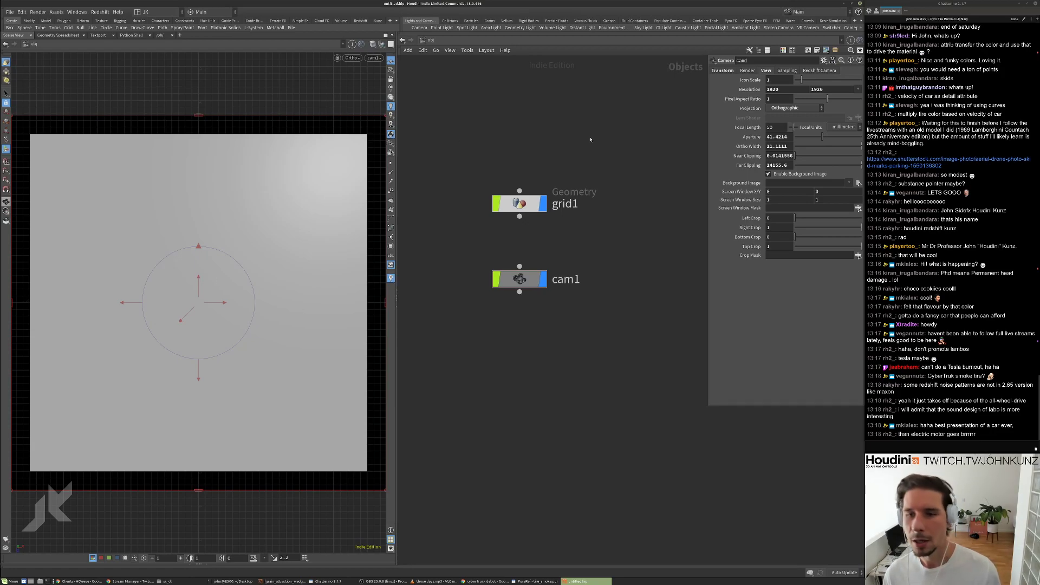
double_click(778, 145)
text(1)
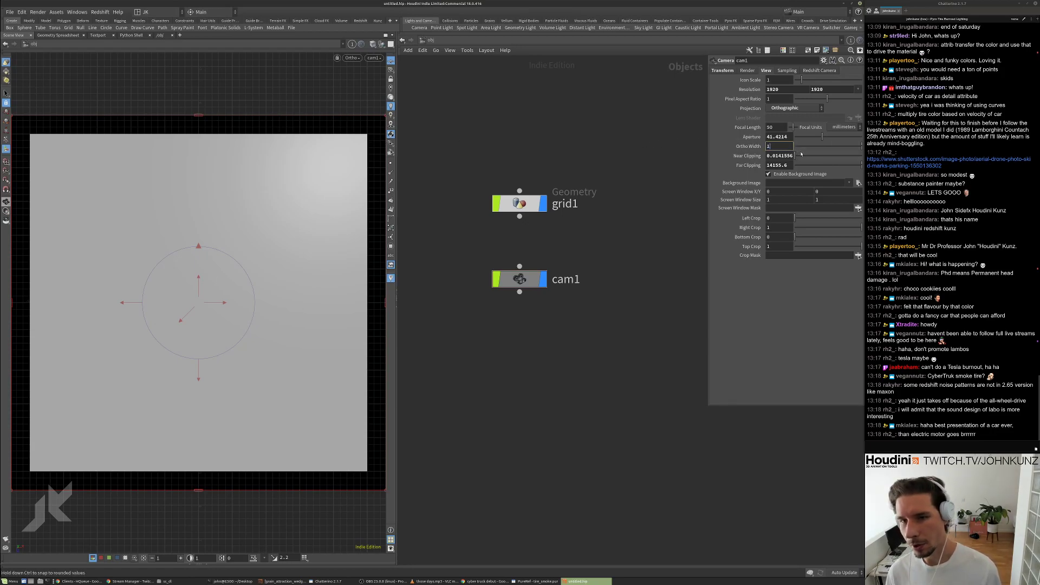
text(0)
key(Return)
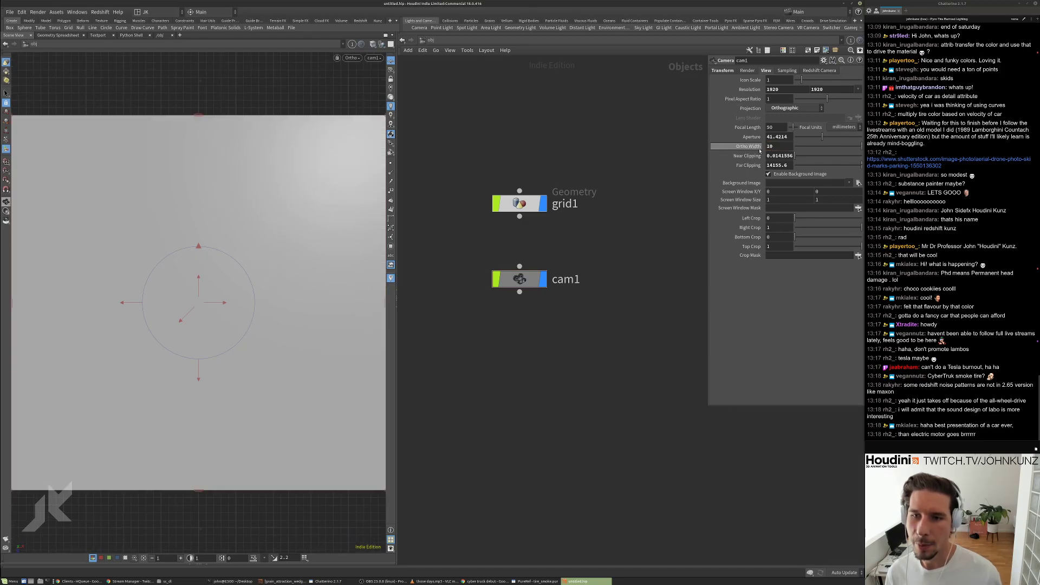
Leave the cam1 view for a free view and frame the grid1 object at an angle.
key(s)
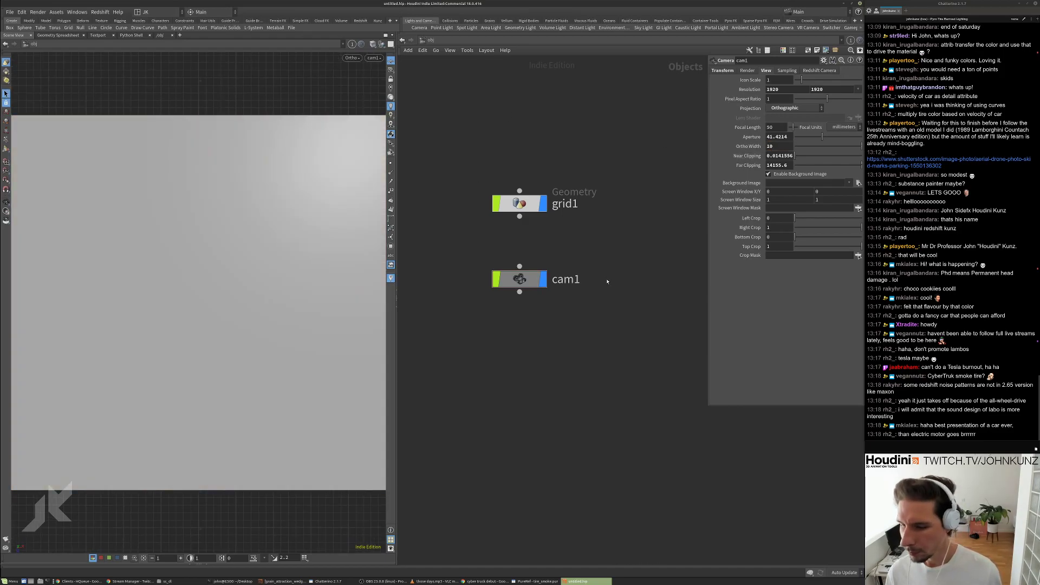
key(space+1)
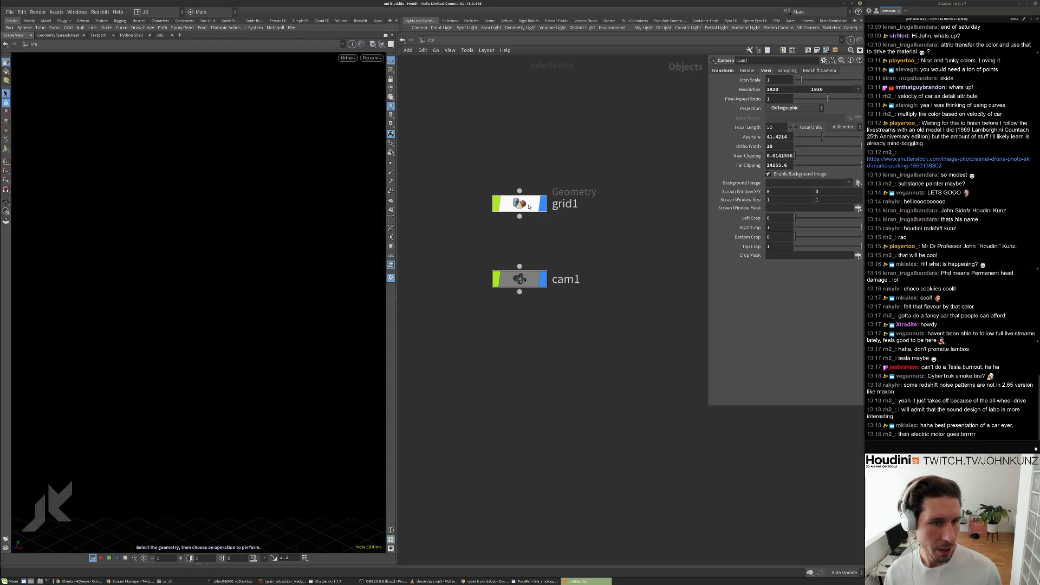
click(520, 204)
key(space+g)
drag(242, 216, 279, 192)
middle_drag(279, 193, 287, 249)
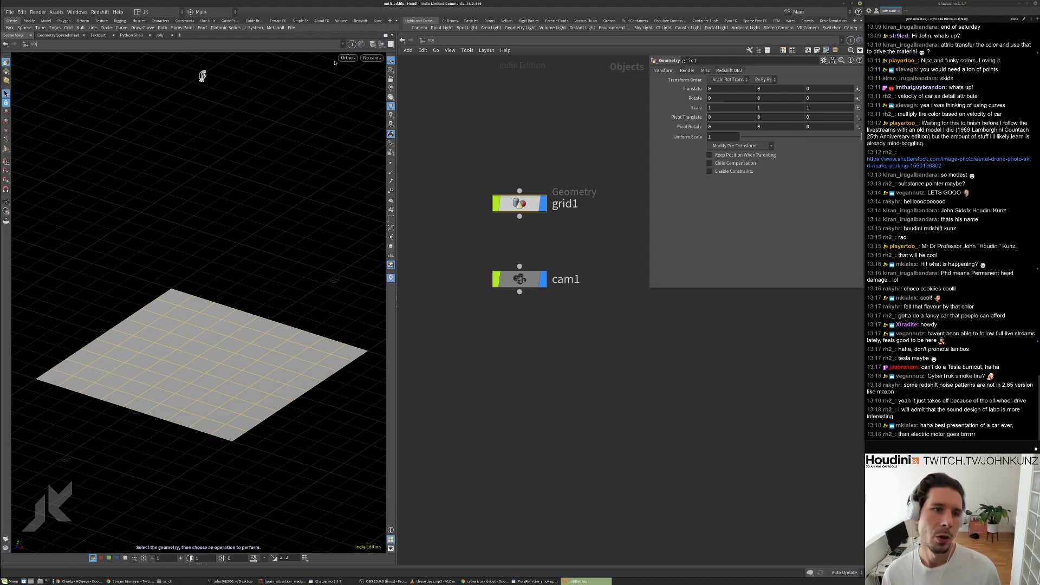
Change the viewport from orthographic to perspective and orbit to see both the grid and the camera.
click(342, 59)
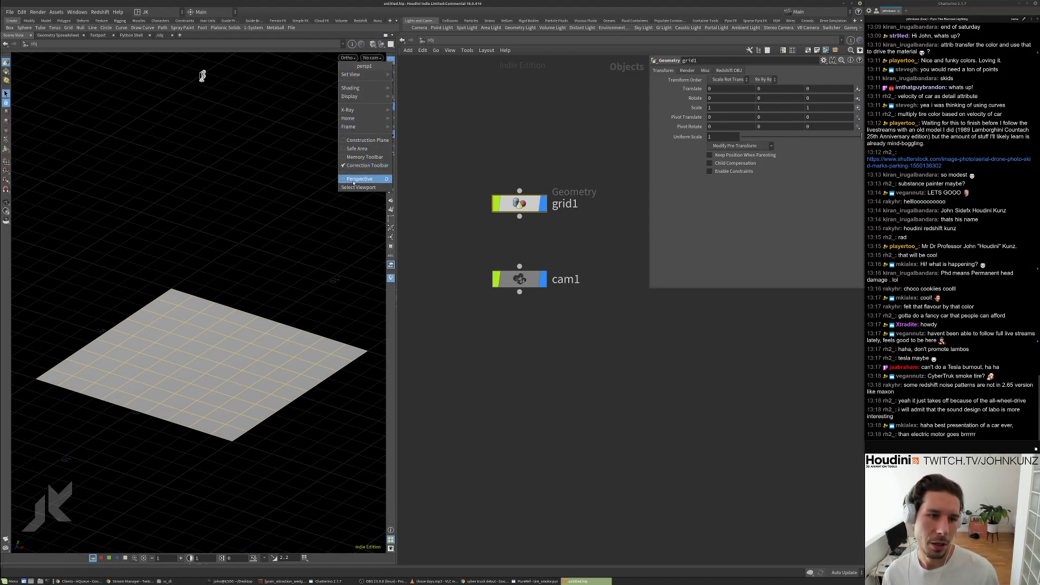
click(359, 179)
alt+drag(302, 174, 265, 174)
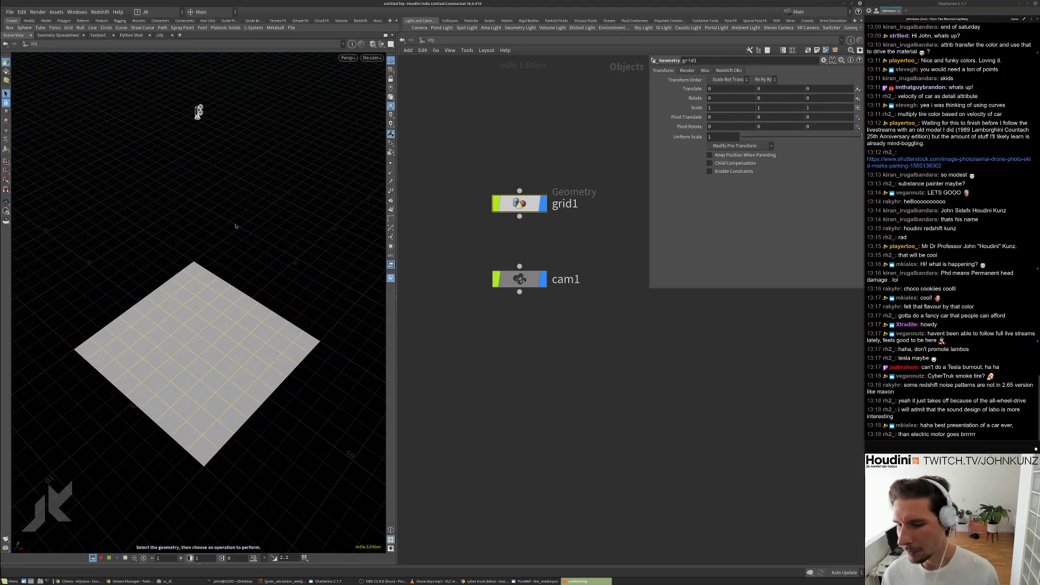
alt+middle_drag(185, 277, 208, 253)
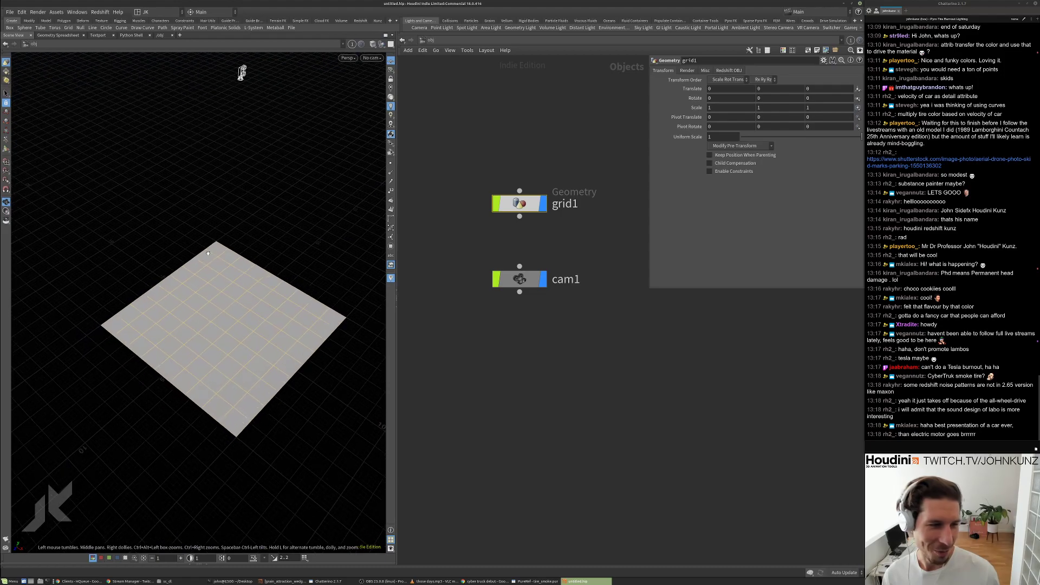
alt+drag(271, 271, 282, 210)
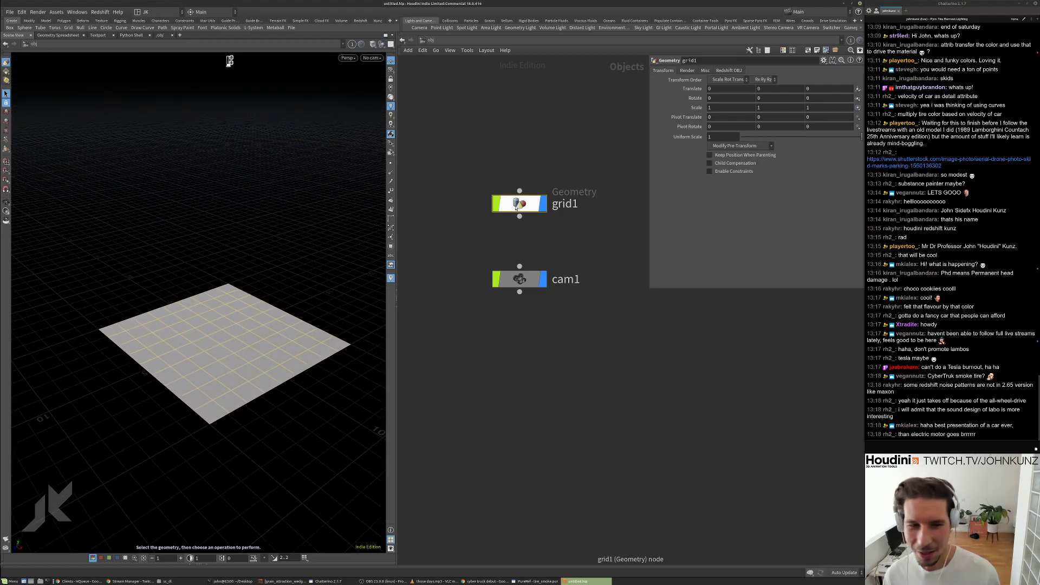
Go inside the grid1 geometry object and get a closer view of the grid.
double_click(517, 206)
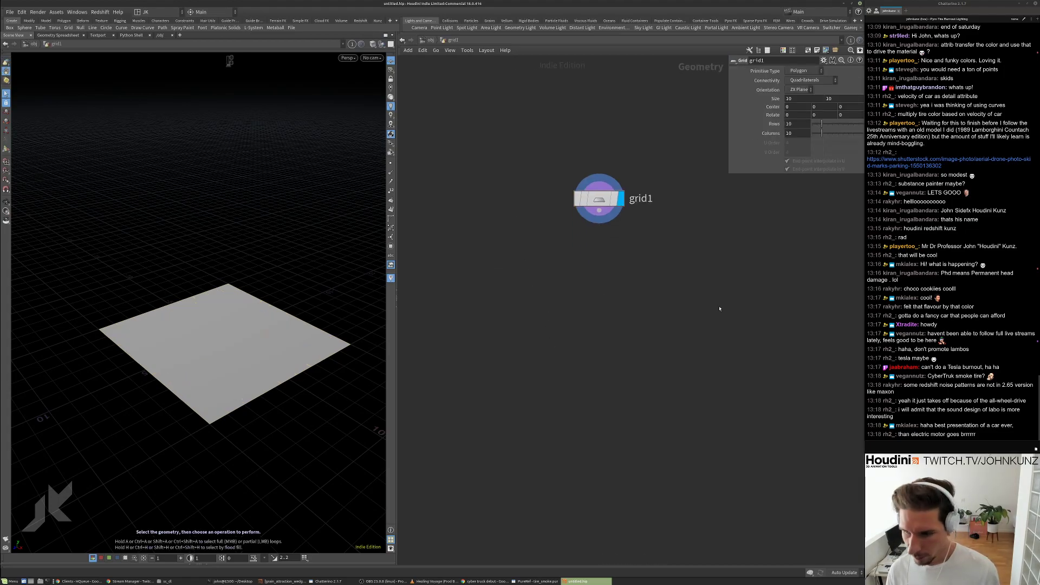
scroll(299, 244, up, 6)
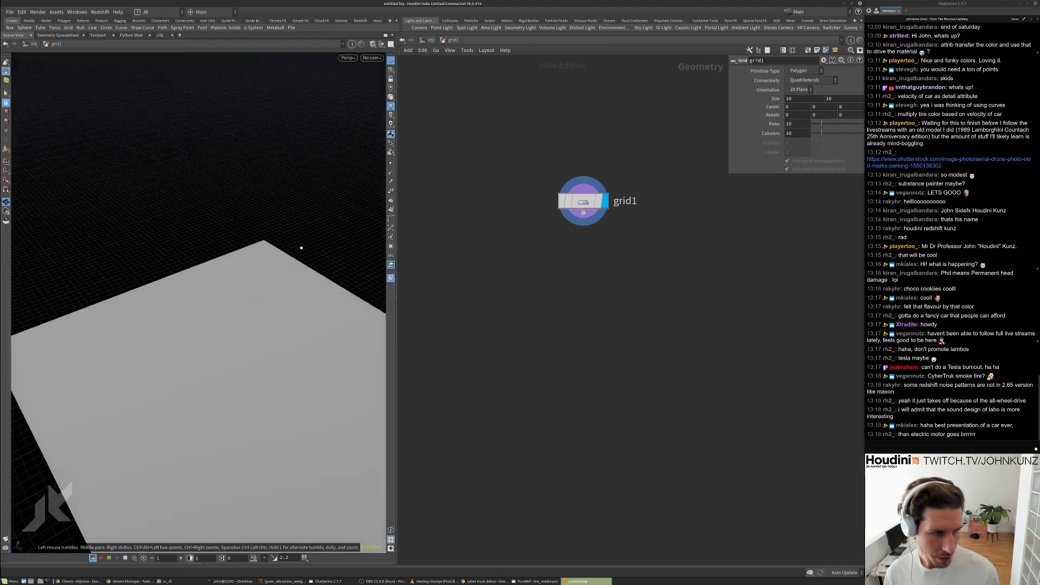
scroll(249, 245, down, 3)
key(s)
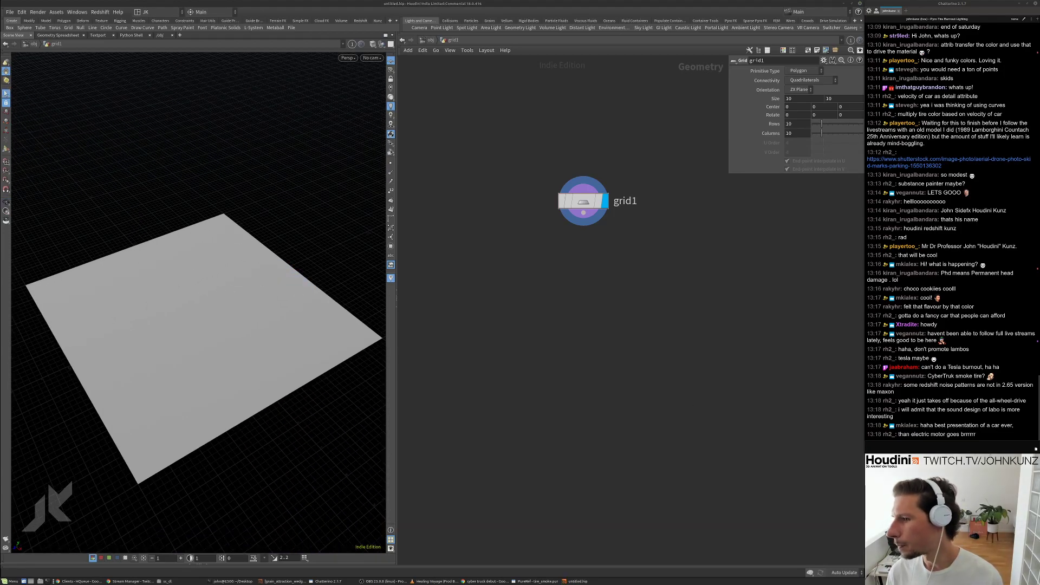
click(598, 449)
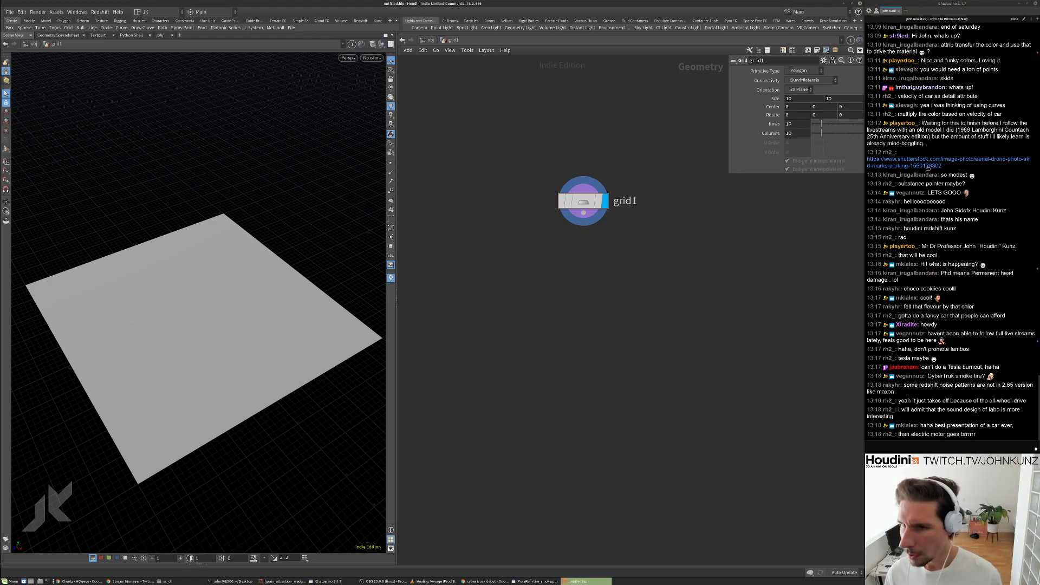
Open the Shutterstock skid marks link from the chat in Firefox to view the reference photo.
click(926, 160)
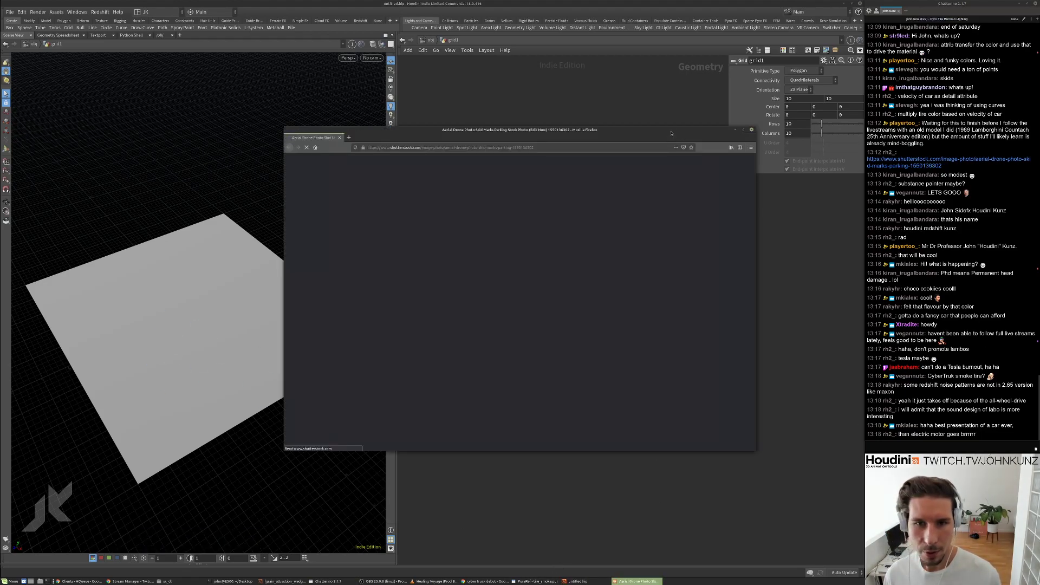
drag(670, 133, 692, 120)
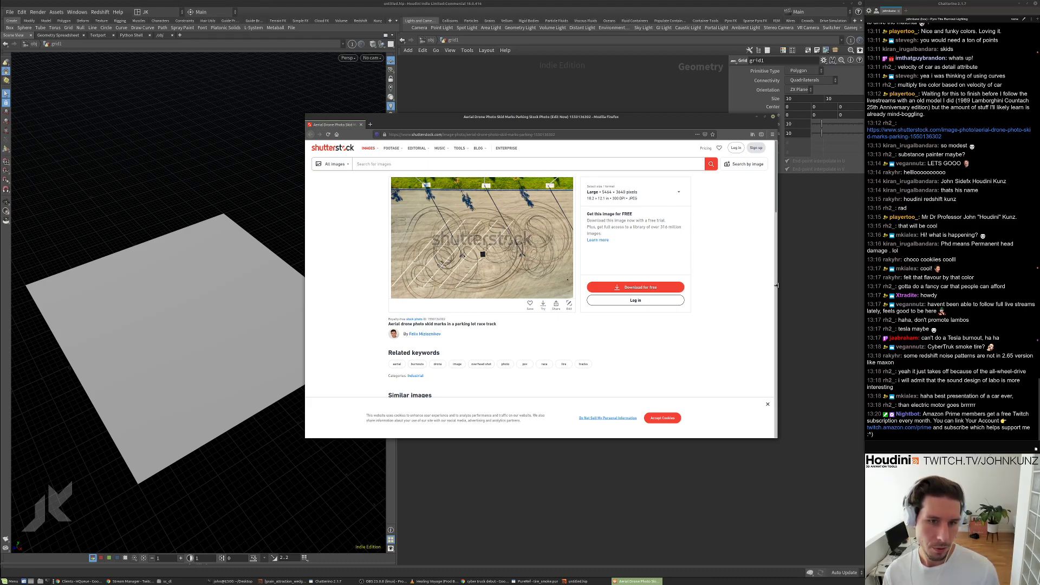
Return to the Houdini network and add a Scatter node fed by grid1.
click(810, 306)
key(Tab)
mouse_move(602, 290)
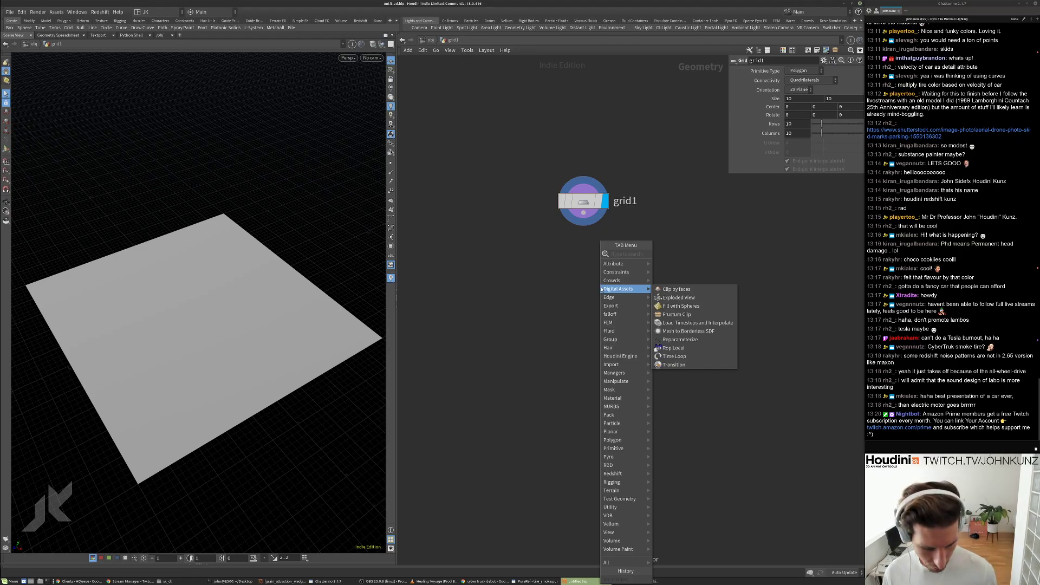
text(scatter)
key(Return)
click(655, 262)
click(655, 250)
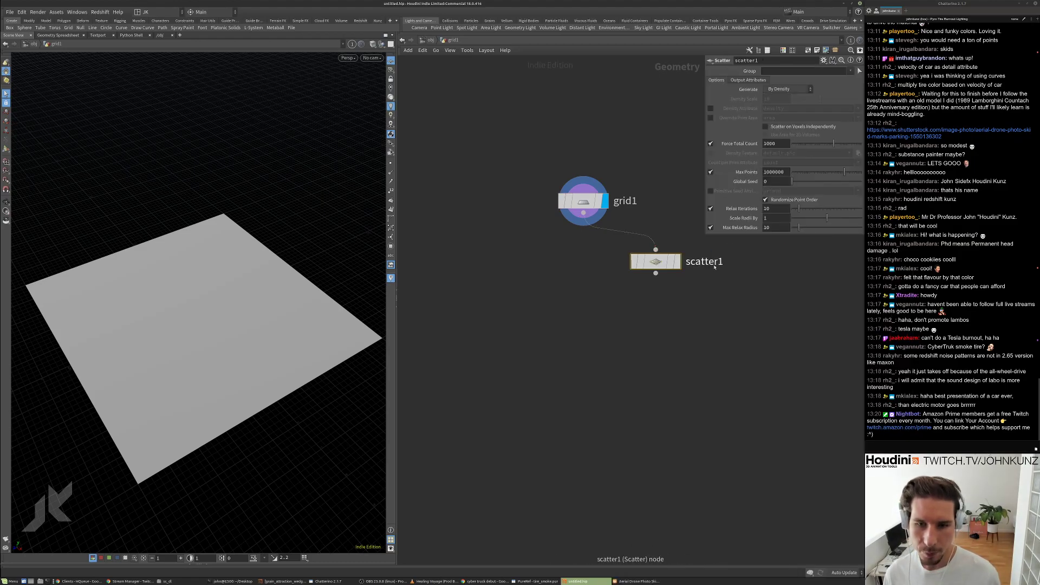
Display scatter1 and set its Force Total Count to 25.
click(677, 262)
double_click(783, 144)
text(25)
key(Return)
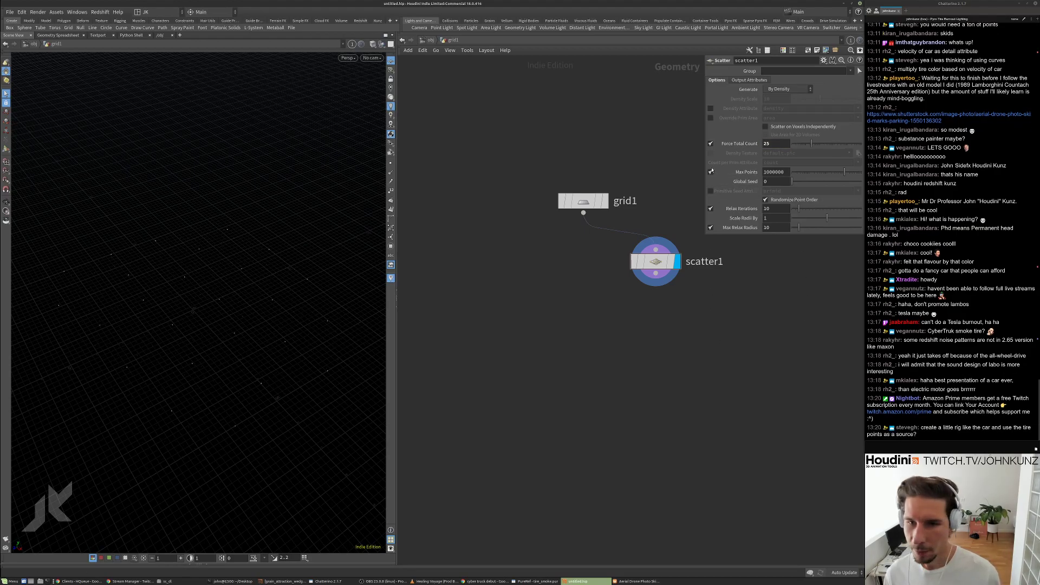
middle_drag(734, 365, 722, 394)
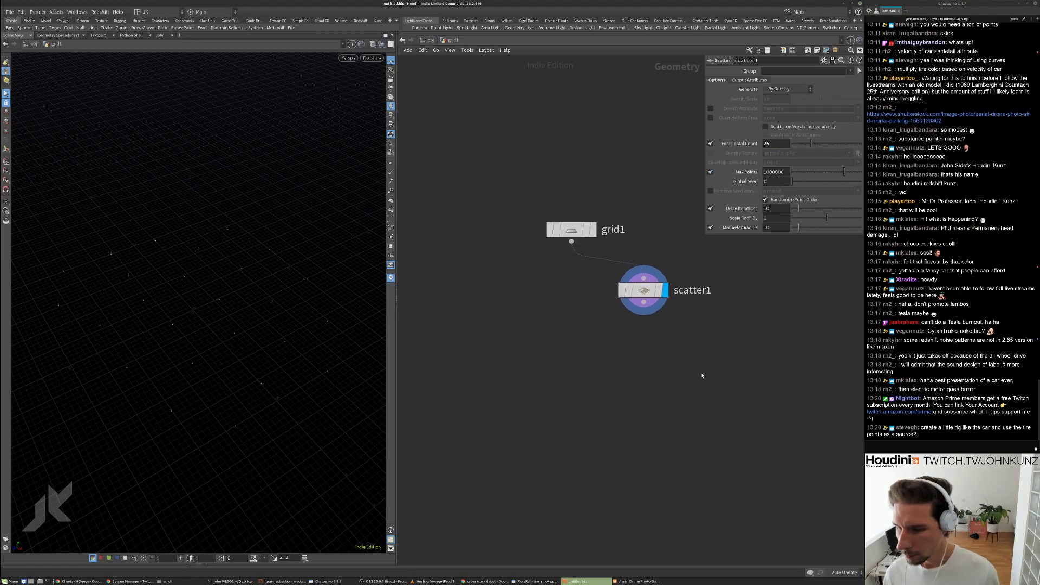
scroll(697, 373, up, 1)
middle_drag(673, 369, 676, 395)
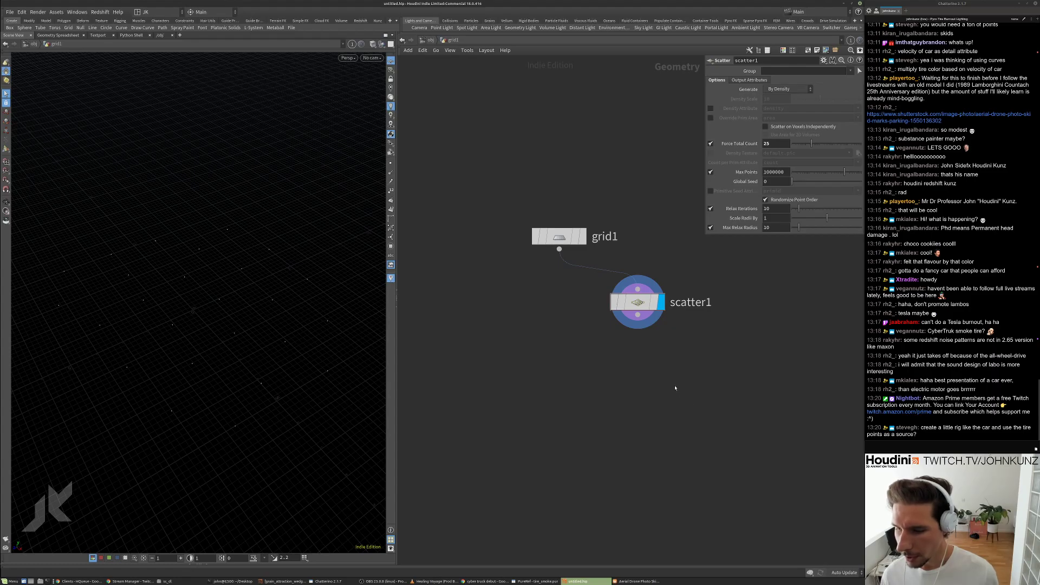
scroll(674, 380, down, 2)
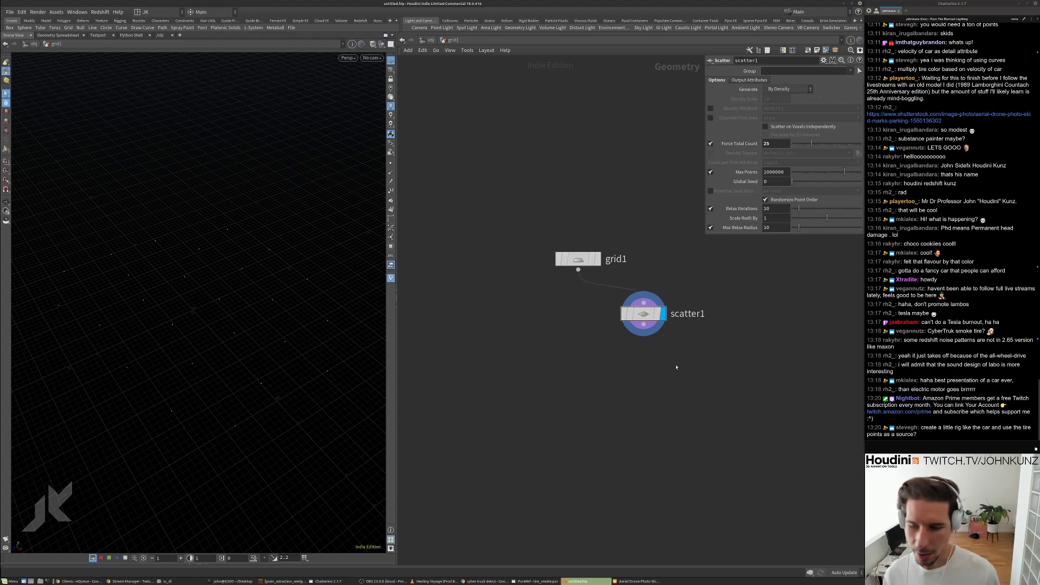
middle_drag(675, 364, 671, 353)
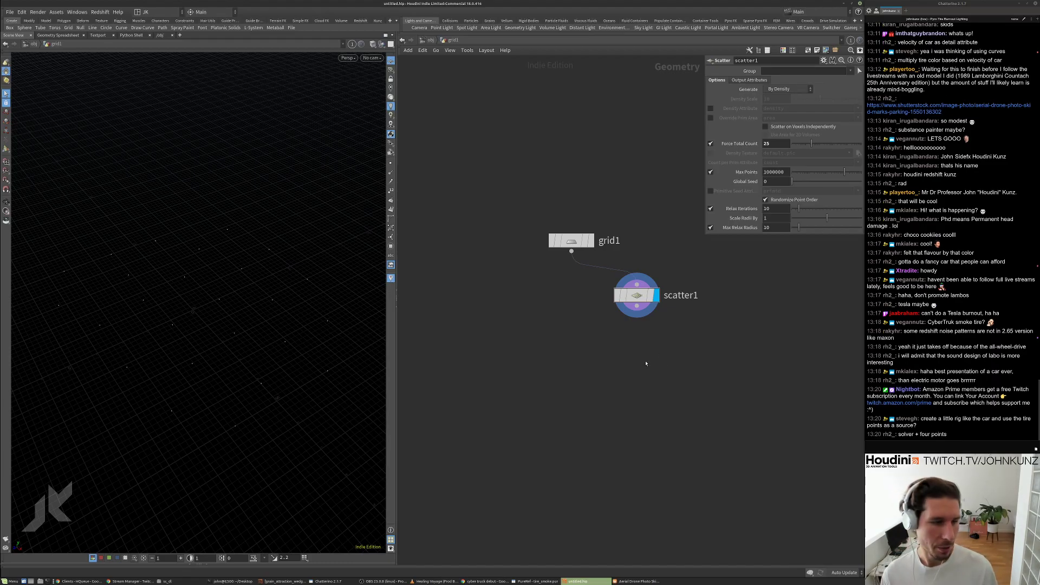
drag(615, 297, 610, 300)
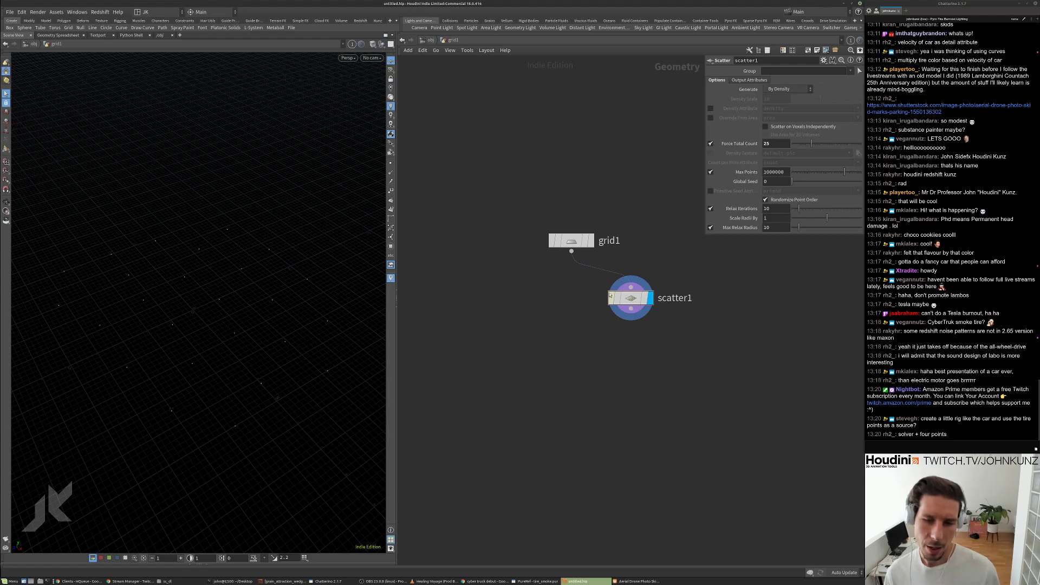
middle_drag(678, 361, 629, 337)
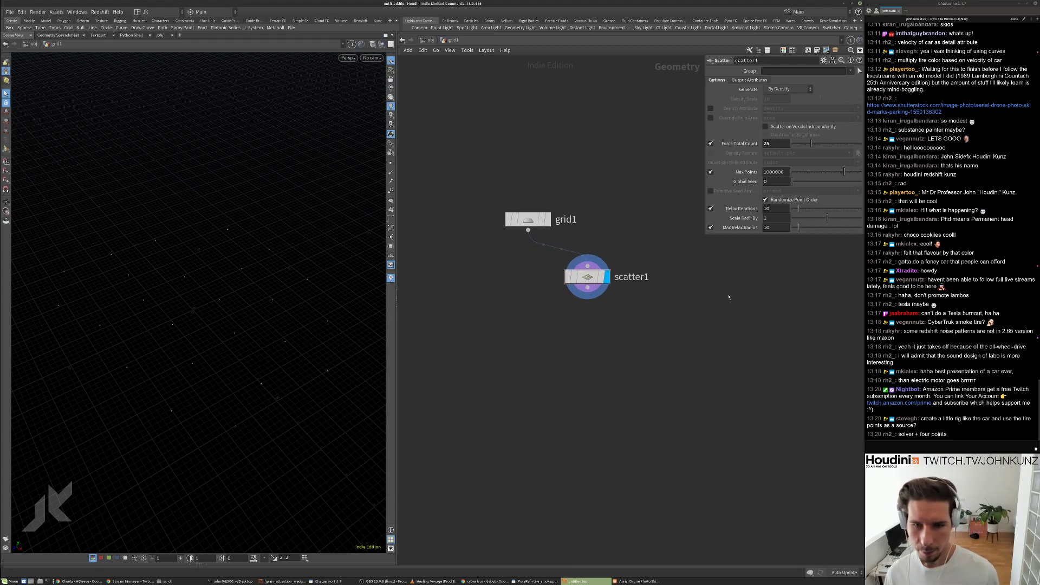
middle_drag(729, 296, 729, 312)
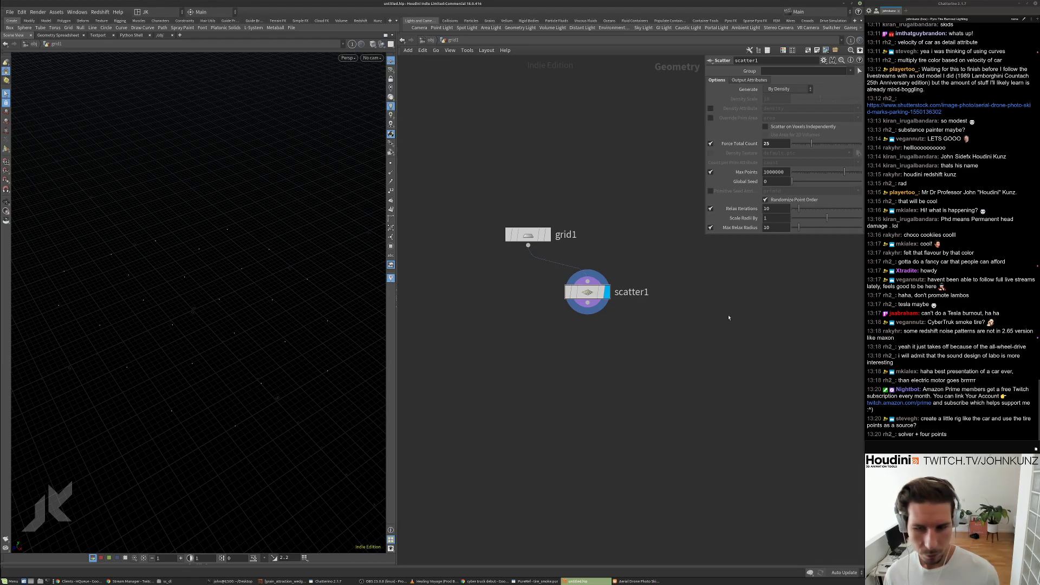
Add a separate Box node beside scatter1 and display it.
key(Tab)
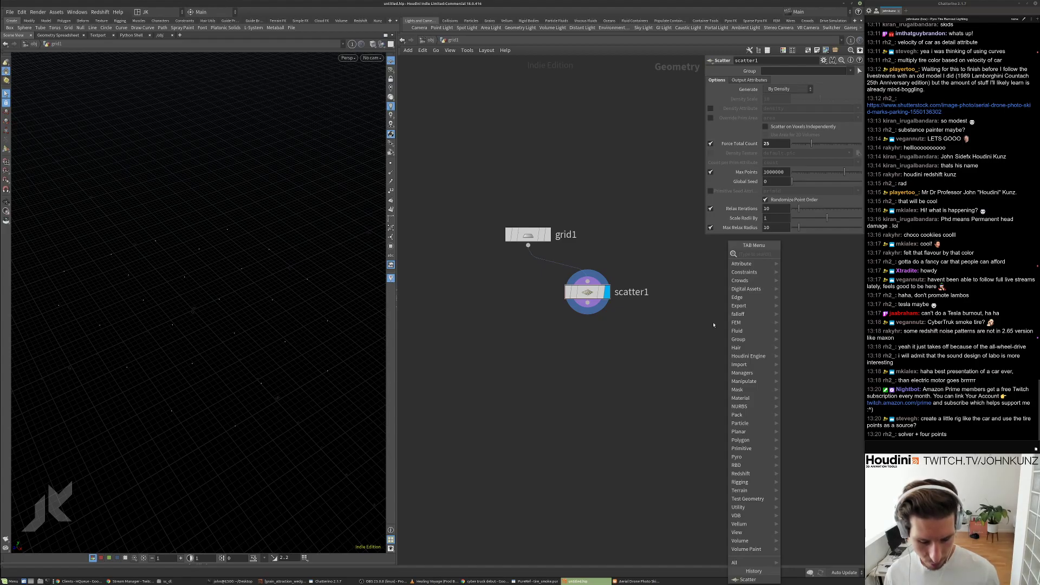
text(bo)
click(789, 271)
click(705, 298)
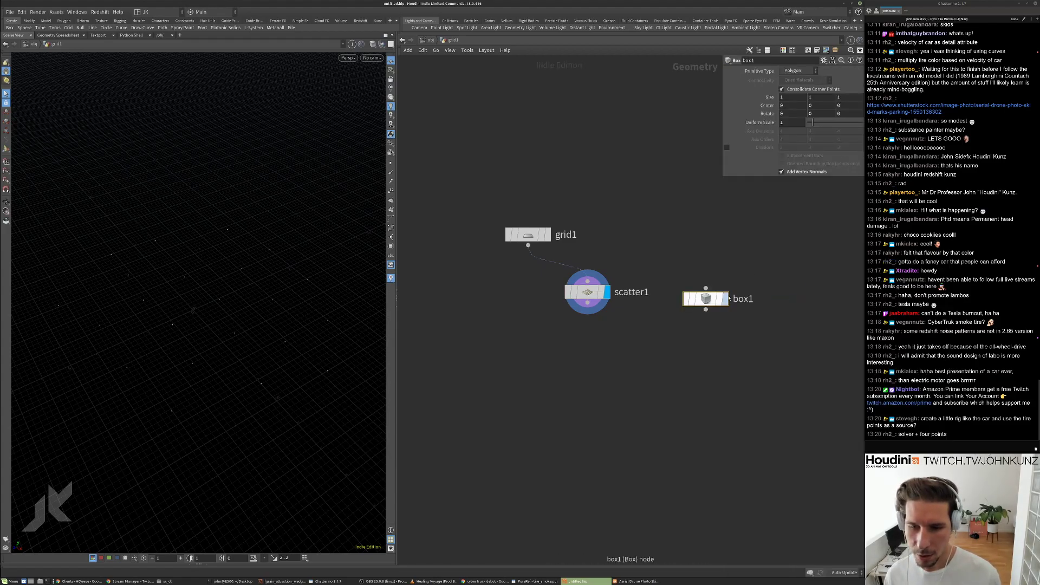
click(727, 299)
middle_drag(709, 380, 683, 399)
Arrange scatter1 and box1 side by side in the network and look at the box from an angle.
drag(682, 307, 688, 275)
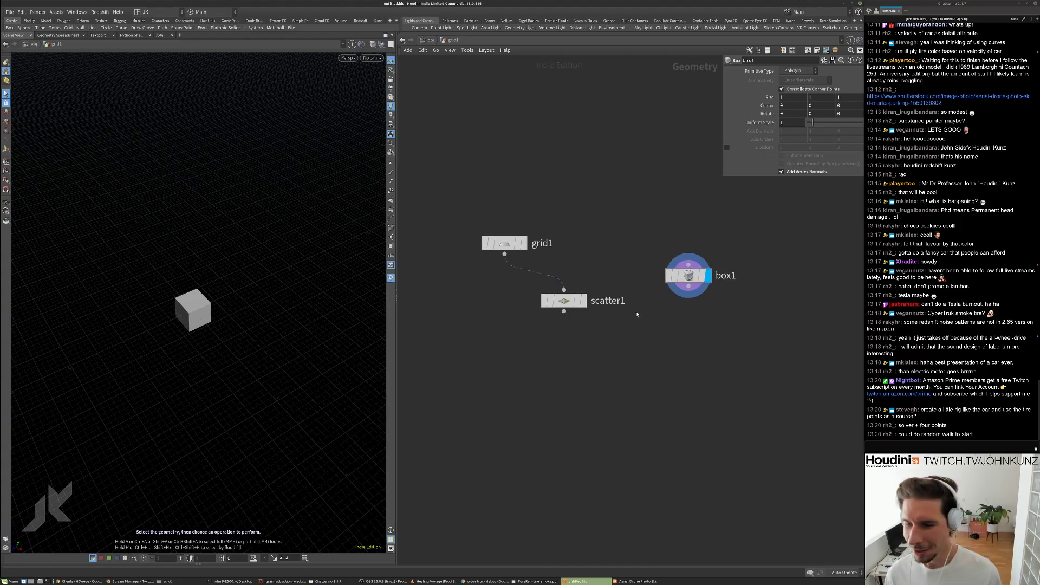
middle_drag(680, 330, 686, 295)
drag(230, 295, 244, 306)
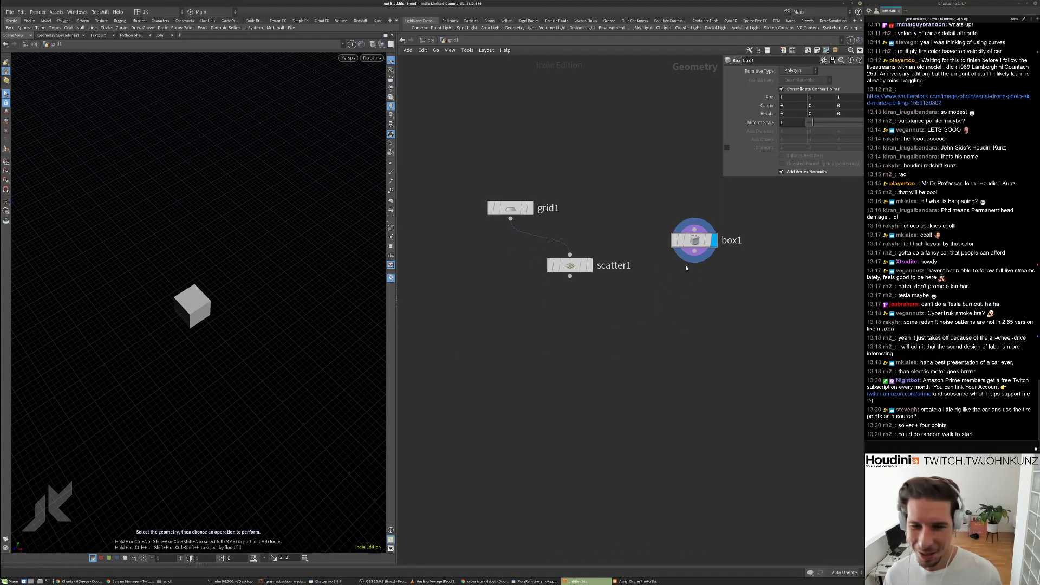
drag(708, 248, 709, 230)
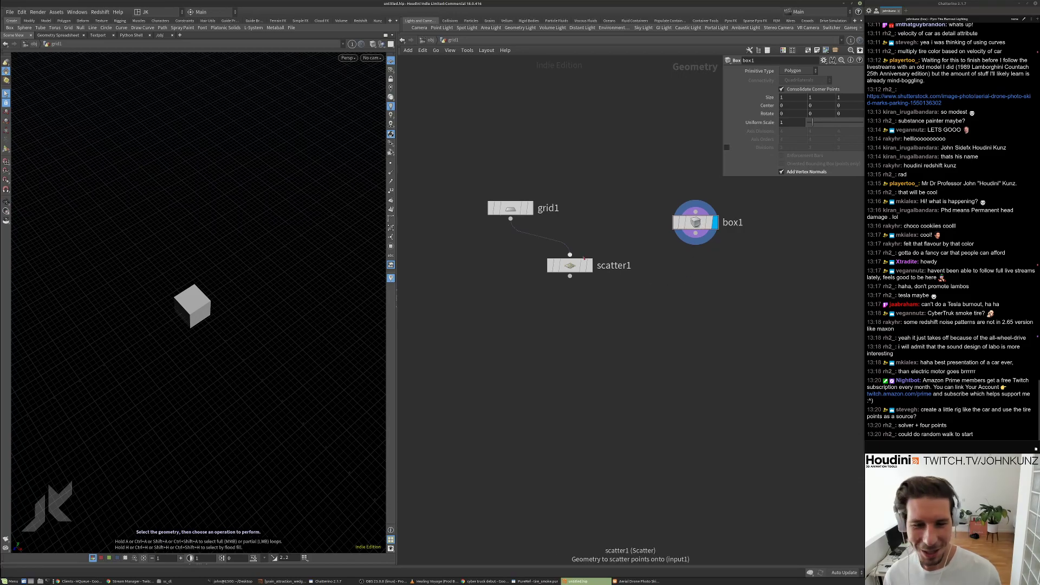
drag(575, 265, 542, 257)
drag(695, 223, 667, 258)
scroll(644, 352, up, 2)
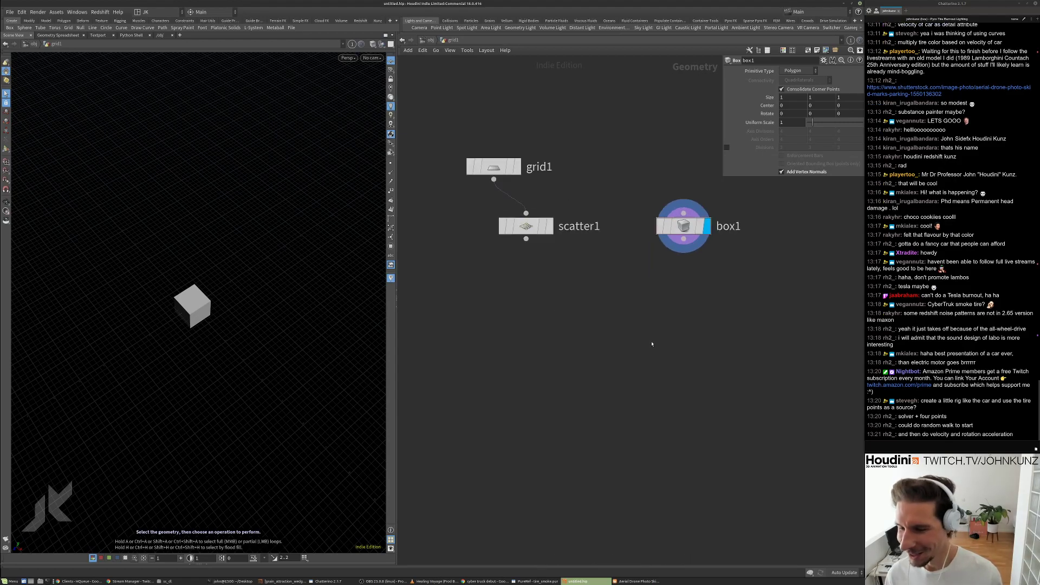
alt+drag(348, 339, 295, 312)
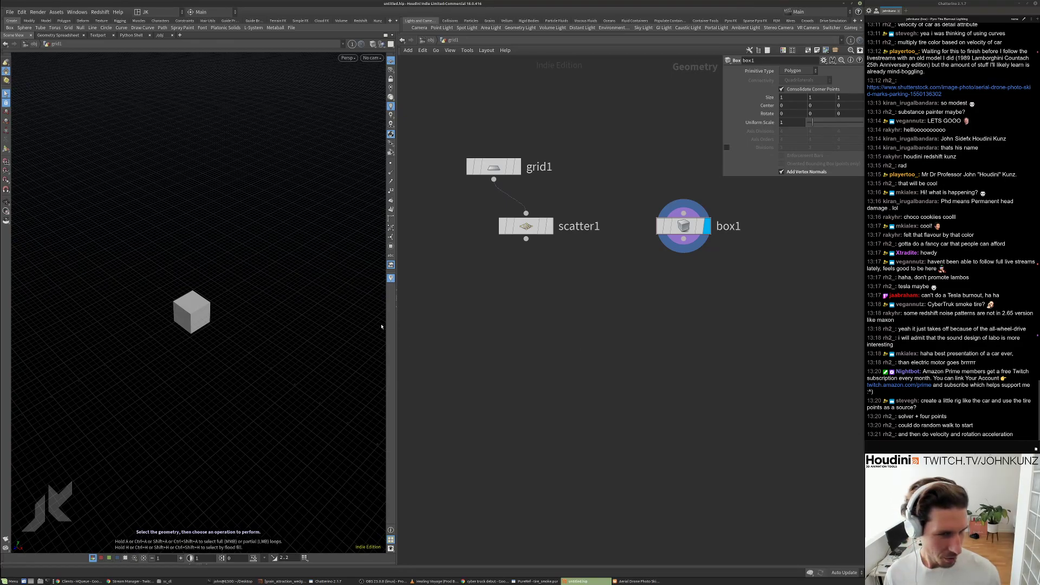
Join the points of scatter1 into a polyline with an Add node that creates polygons By Group from all points.
click(551, 228)
click(539, 230)
key(Tab)
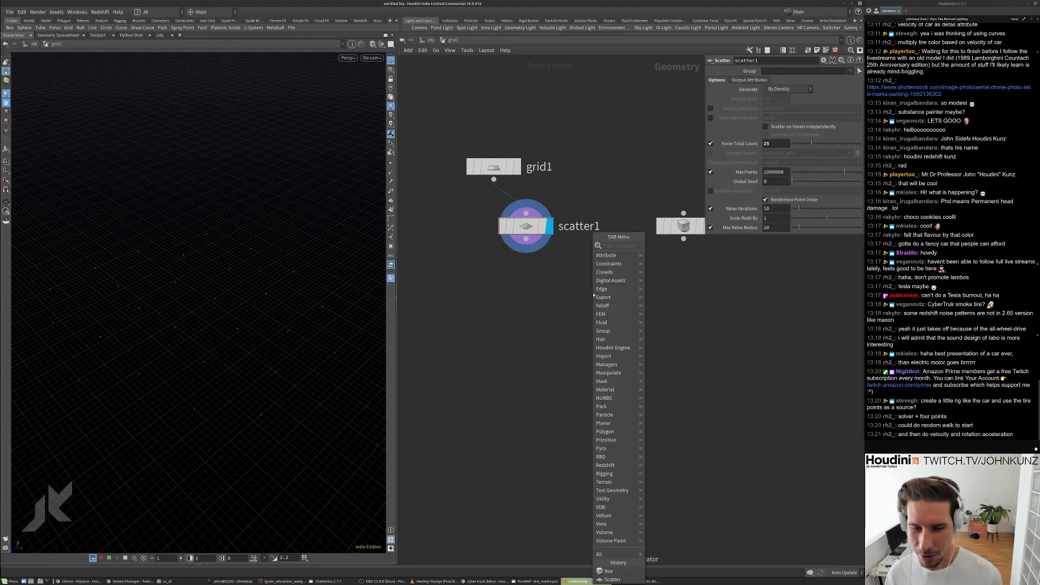
mouse_move(595, 297)
text(add)
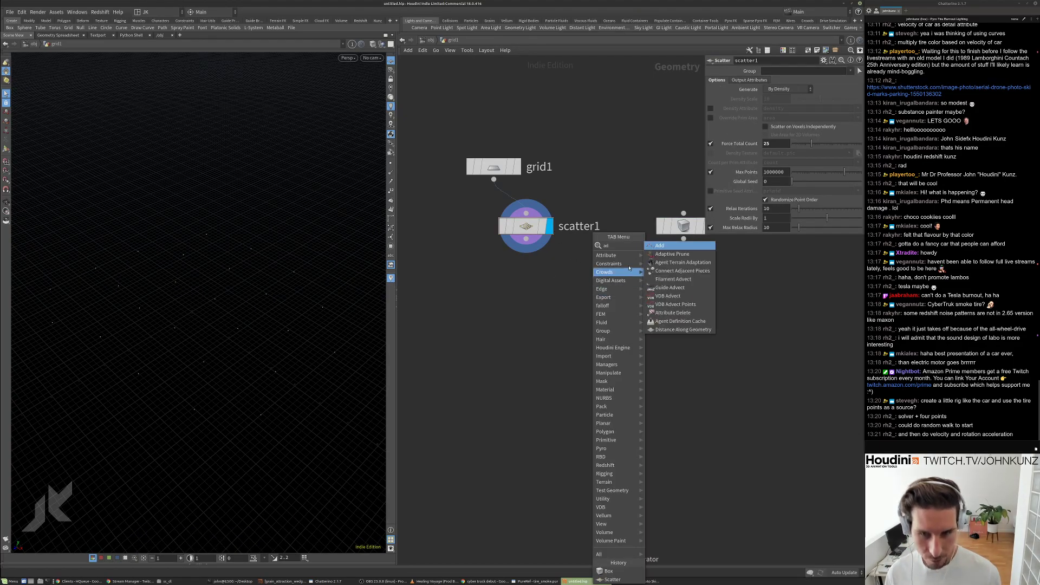
key(Return)
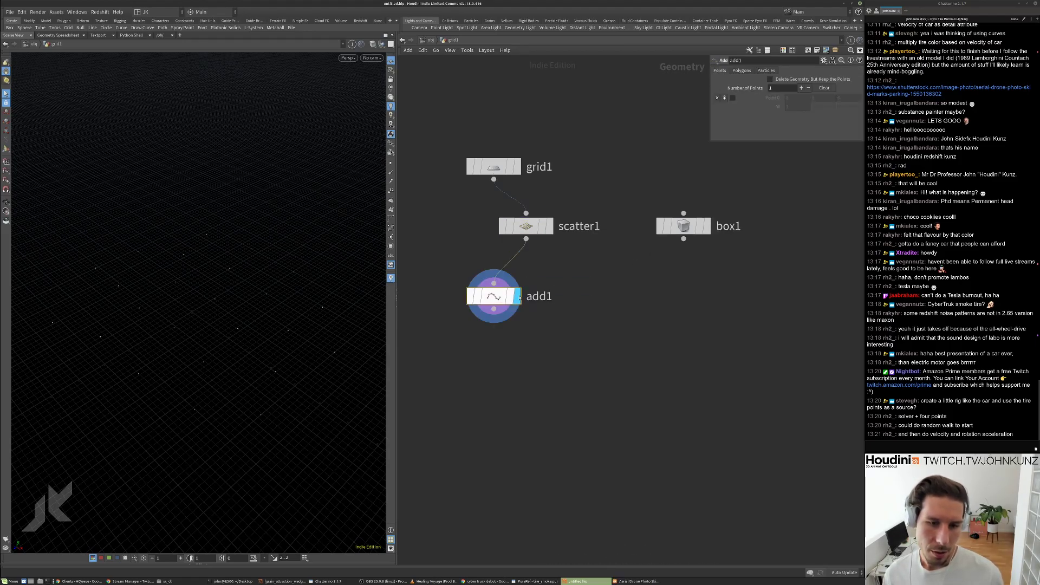
click(512, 294)
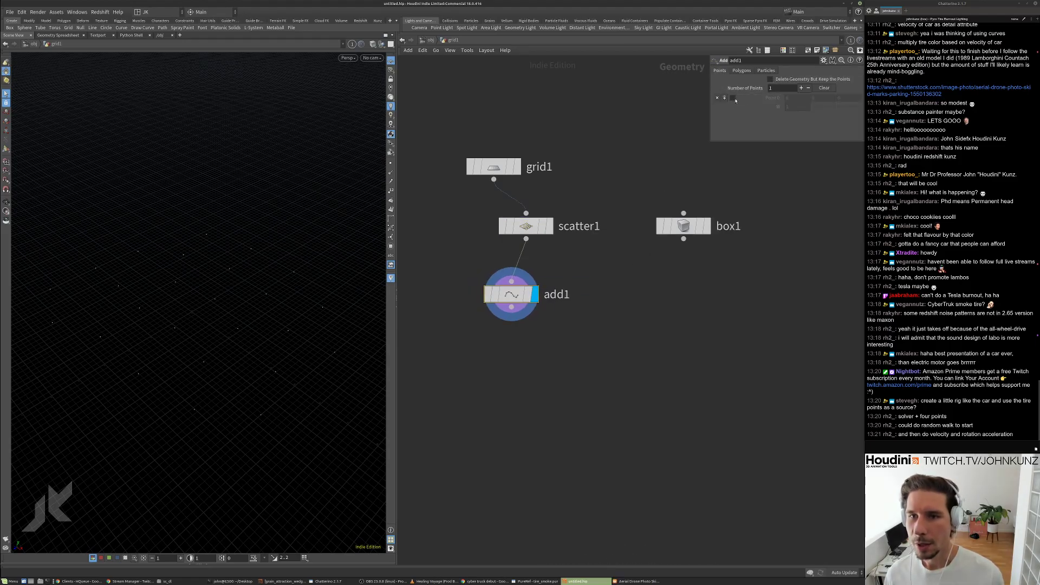
click(741, 70)
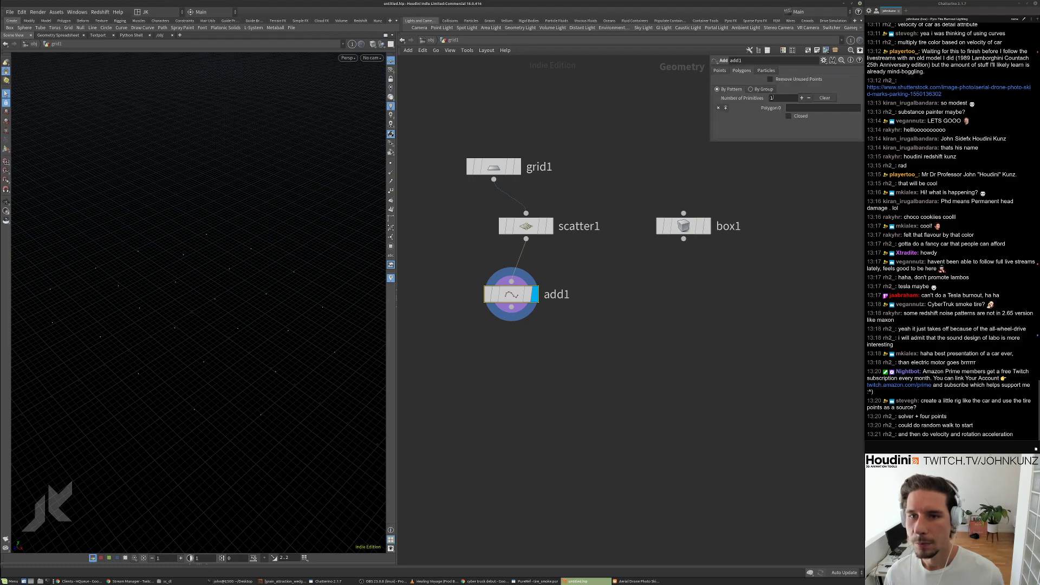
click(751, 88)
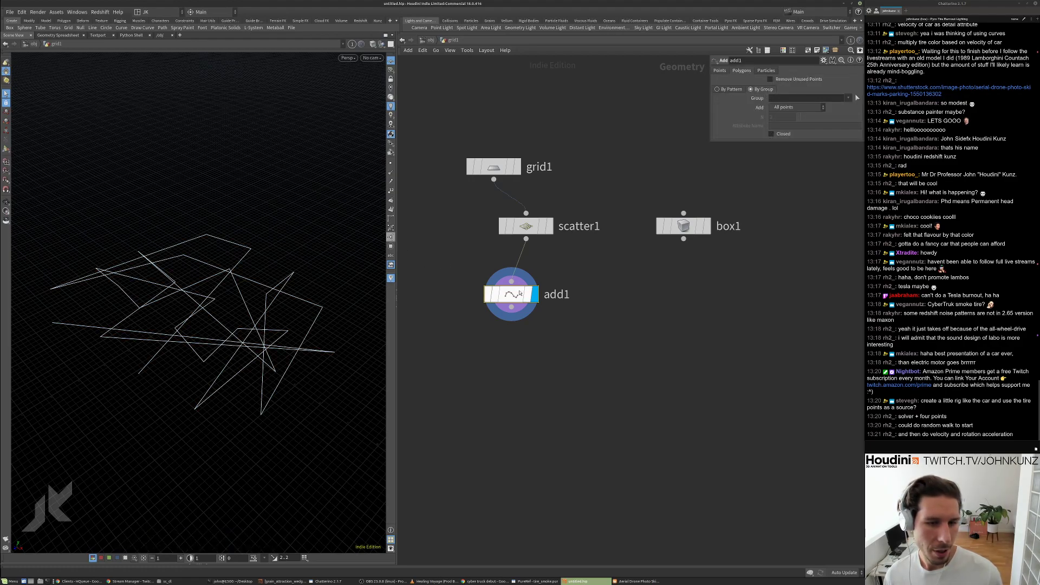
Add and display a Resample node below add1, show the points in the viewport and set the length to 1.98.
key(Tab)
text(resample)
key(Return)
click(546, 310)
drag(545, 310, 541, 274)
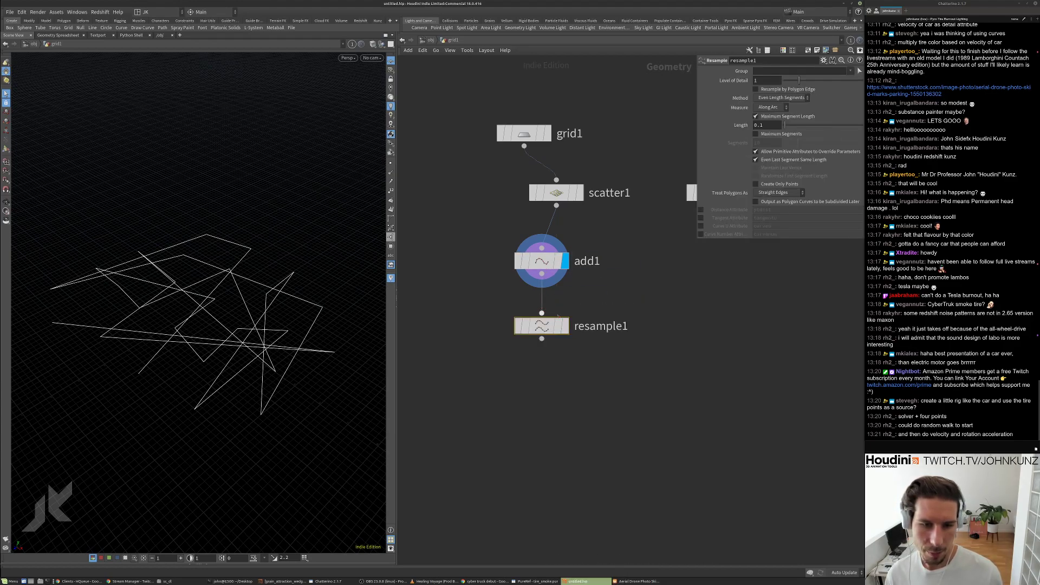
click(565, 326)
click(390, 163)
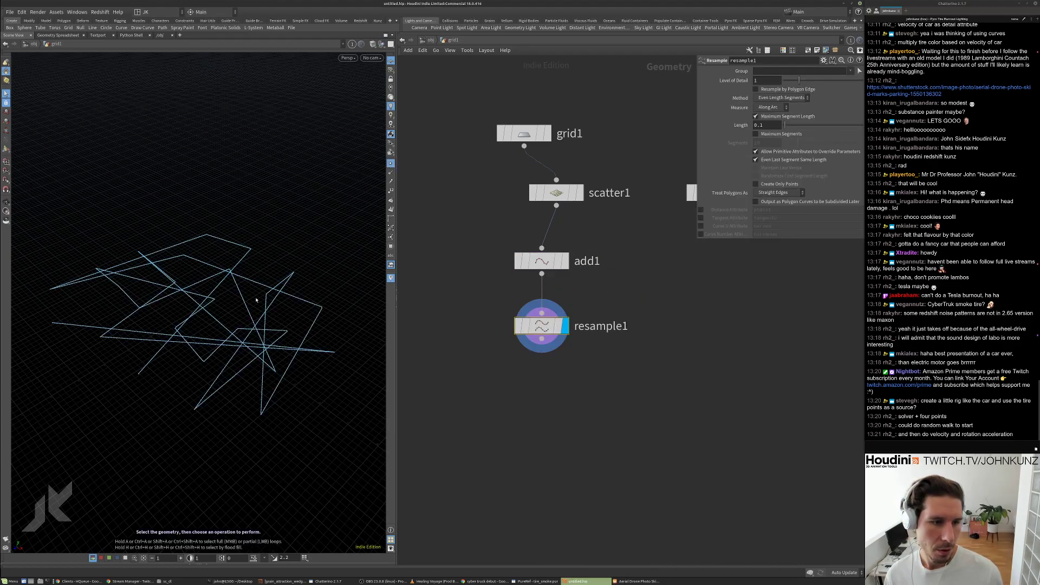
drag(785, 125, 817, 130)
Add a second Resample node fed by resample1 and display it.
key(Tab)
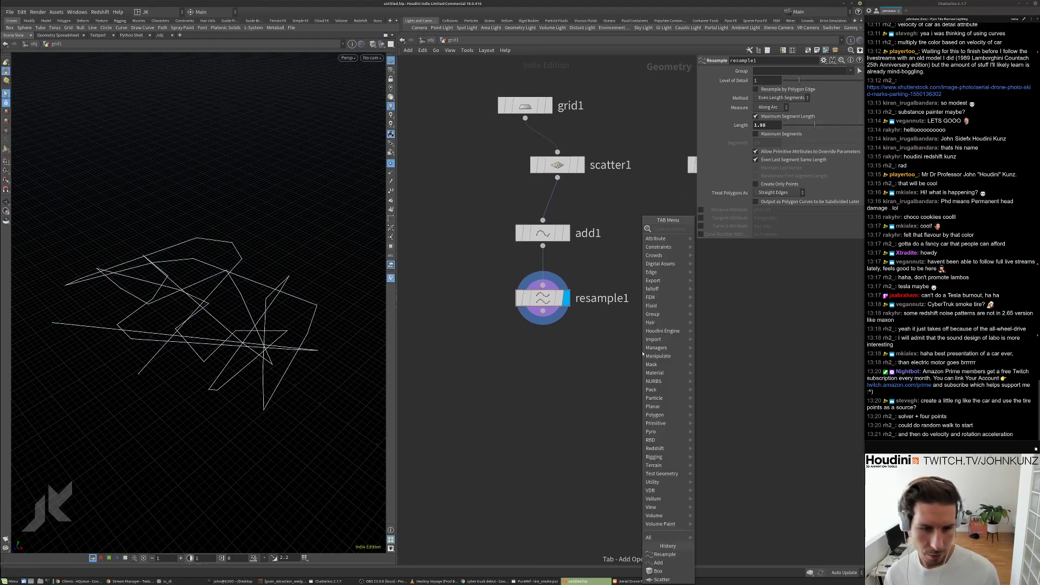
text(resample)
key(Return)
click(608, 353)
drag(607, 341, 542, 310)
click(630, 355)
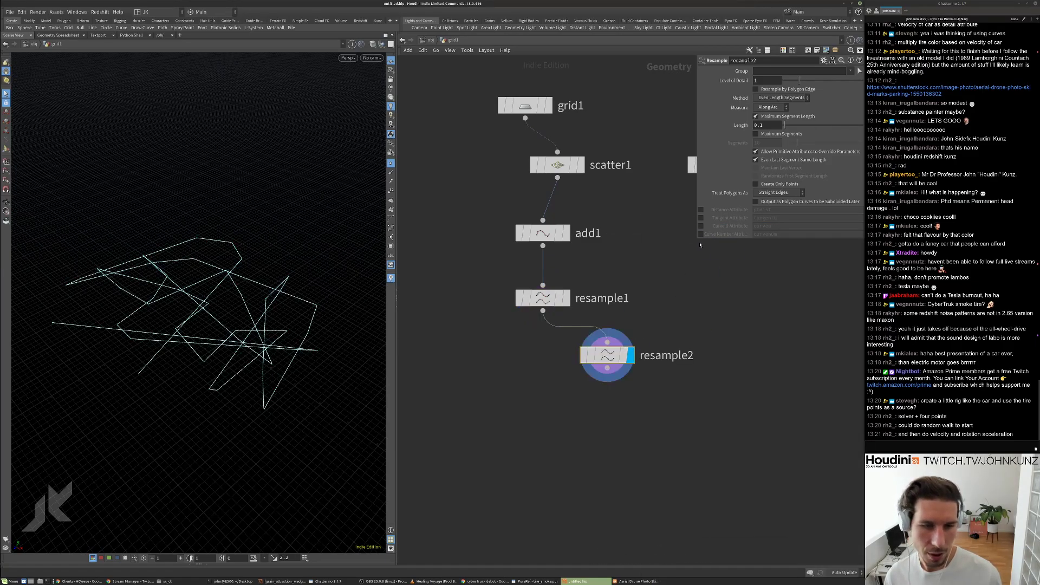
Try Subdivision Curves and Interpolating Curves for how resample2 treats polygons, comparing the curve shapes.
click(780, 192)
click(780, 201)
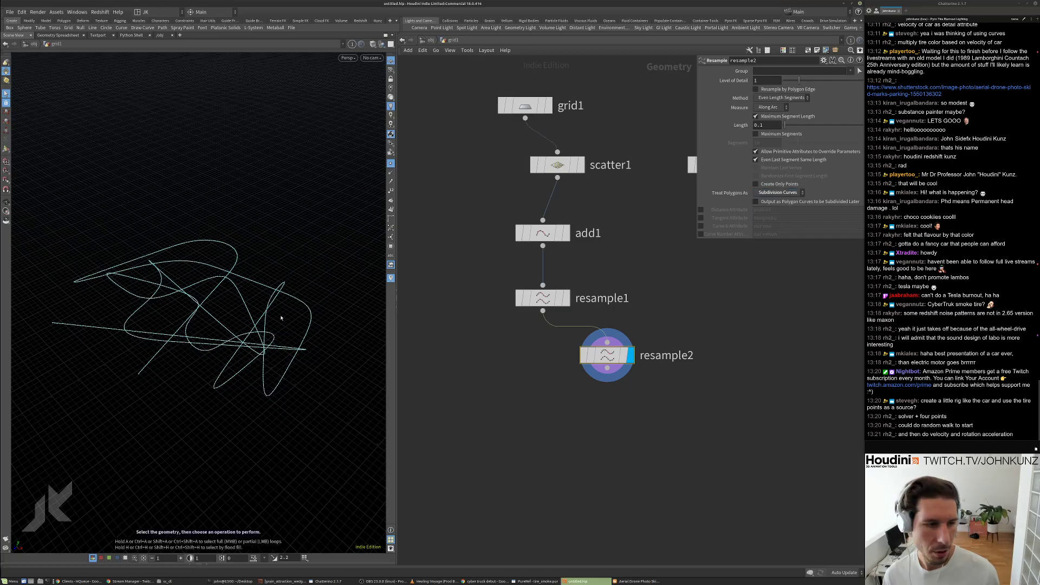
click(781, 193)
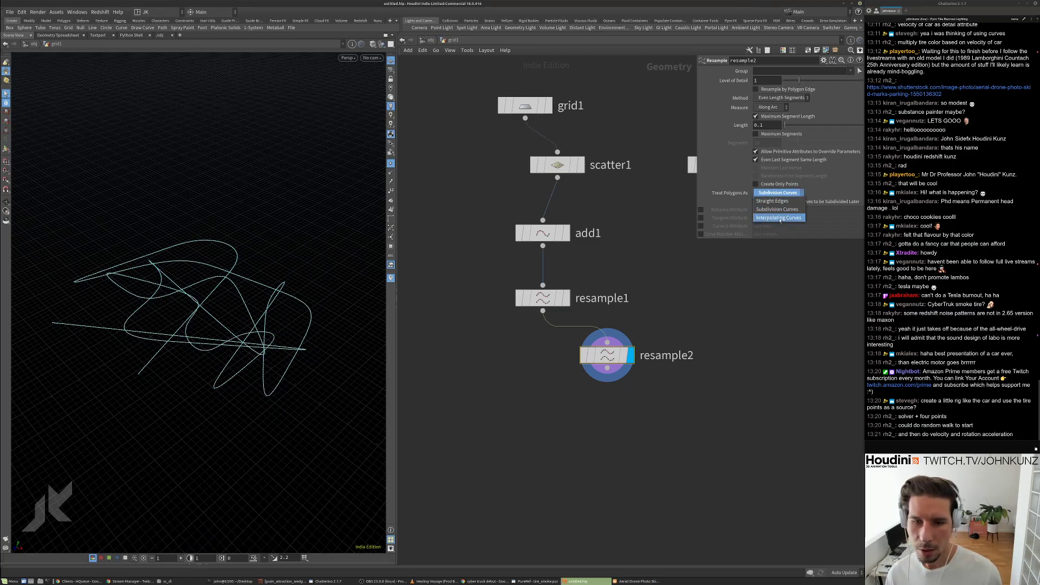
click(780, 210)
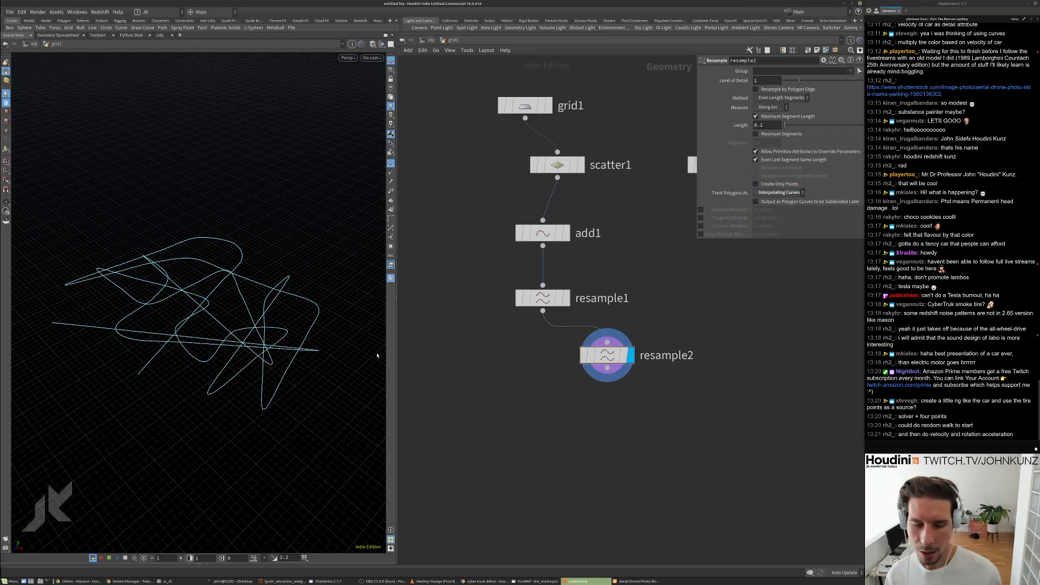
drag(311, 352, 284, 369)
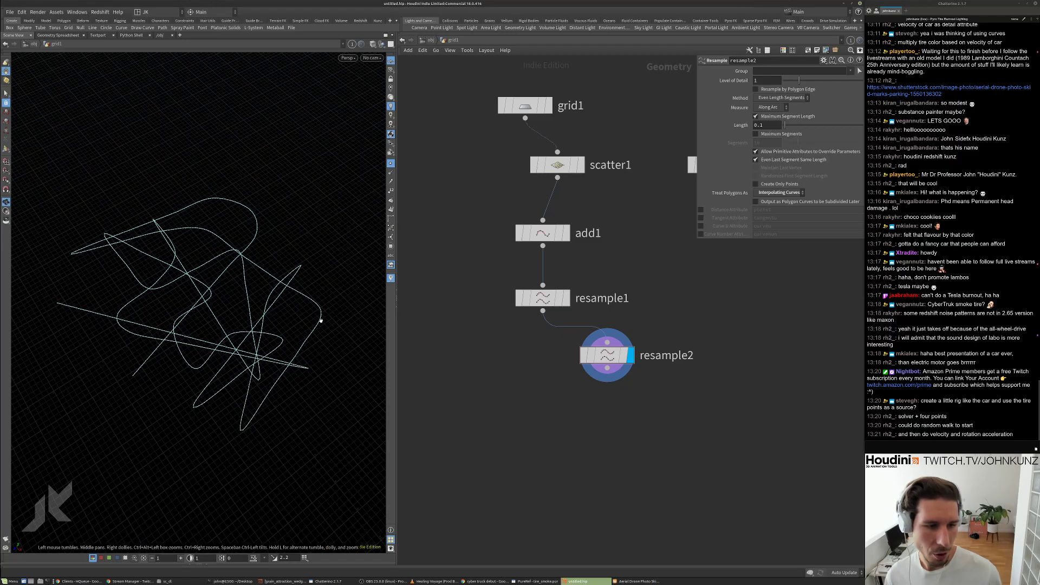
Template resample1 for comparison and have resample2 treat polygons as Subdivision Curves.
click(559, 298)
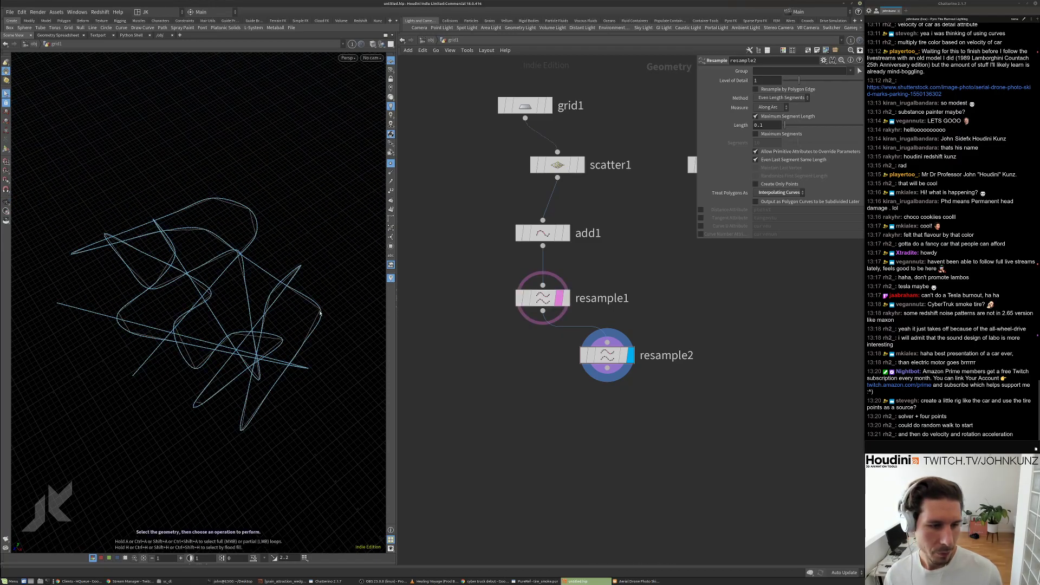
click(764, 193)
click(780, 205)
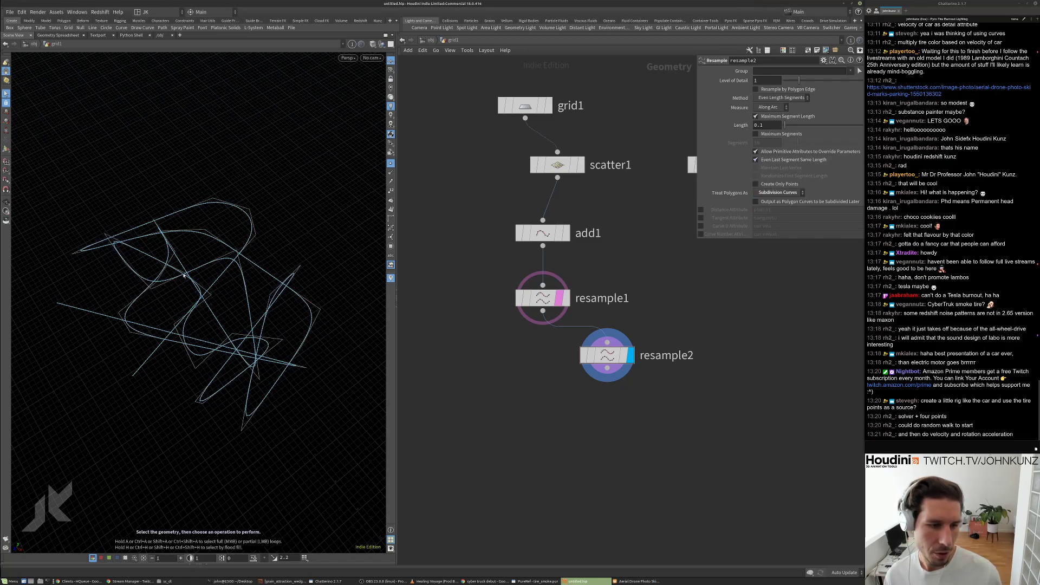
middle_drag(706, 405, 715, 383)
key(space)
drag(223, 239, 178, 241)
Reduce scatter1's Force Total Count to 16 and check the simplified curve from above.
click(566, 142)
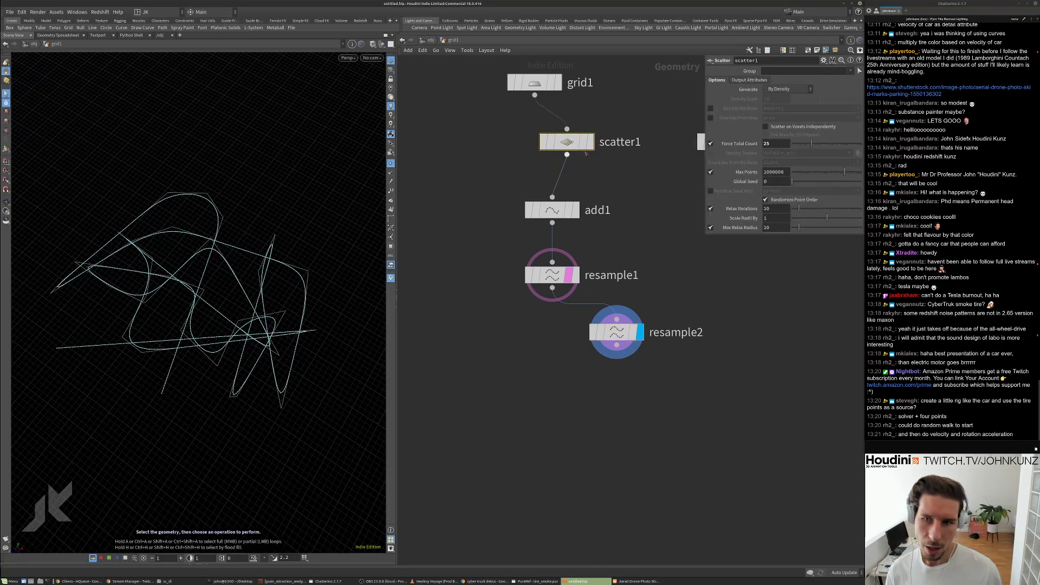
mouse_move(808, 144)
mouse_down()
mouse_move(794, 144)
mouse_move(809, 147)
mouse_up()
key(space)
drag(249, 314, 287, 330)
scroll(710, 267, down, 3)
middle_drag(709, 268, 661, 331)
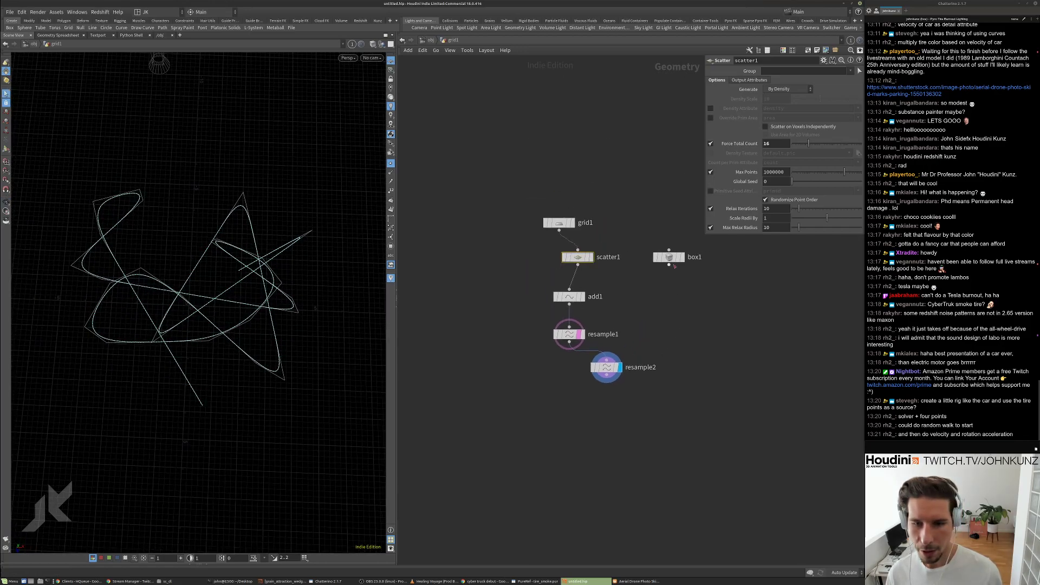
Arrange the nodes so scatter1, add1, resample1 and resample2 form a straight column and box1 sits off to the side.
scroll(672, 261, up, 1)
drag(669, 257, 718, 257)
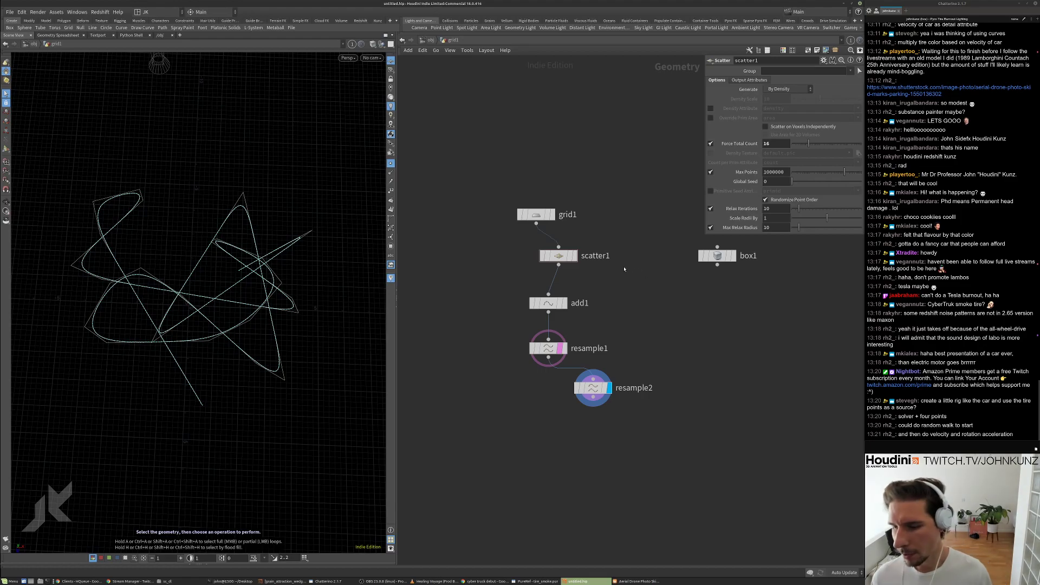
drag(560, 260, 550, 260)
drag(536, 215, 527, 210)
middle_drag(486, 295, 505, 284)
drag(541, 204, 529, 210)
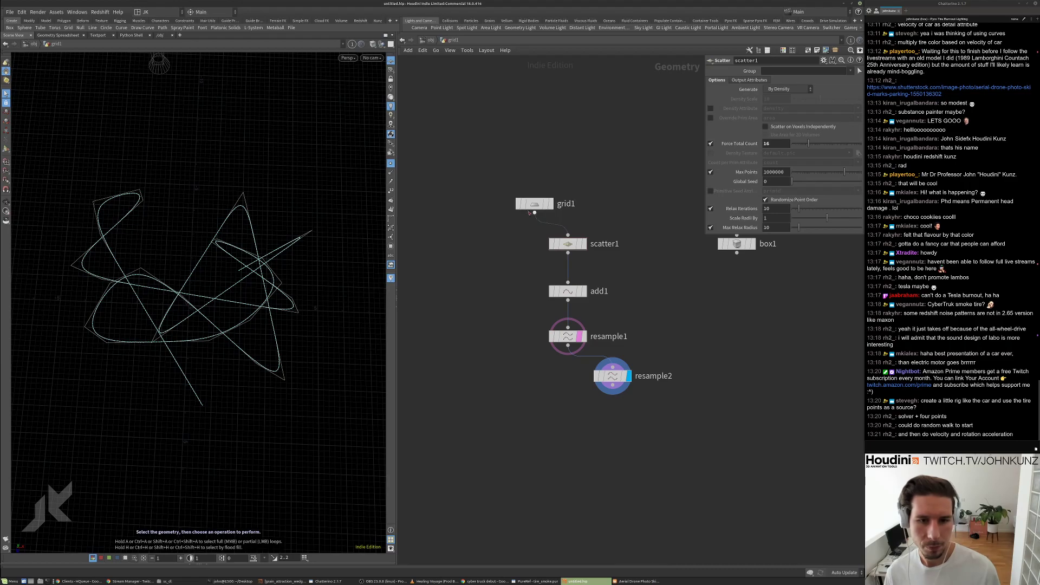
drag(613, 376, 567, 379)
drag(736, 244, 732, 355)
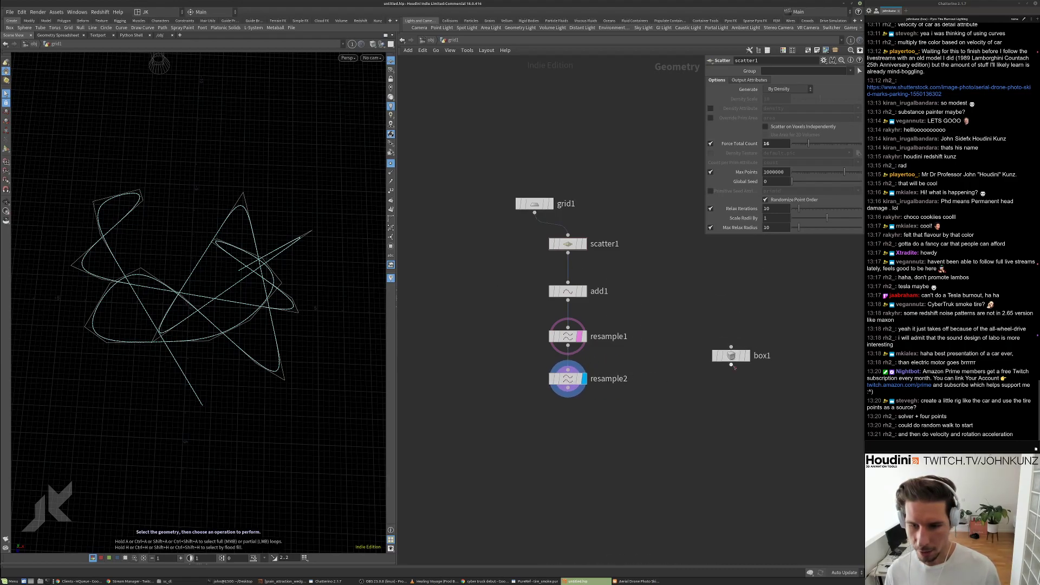
middle_drag(733, 406, 744, 385)
scroll(734, 385, up, 2)
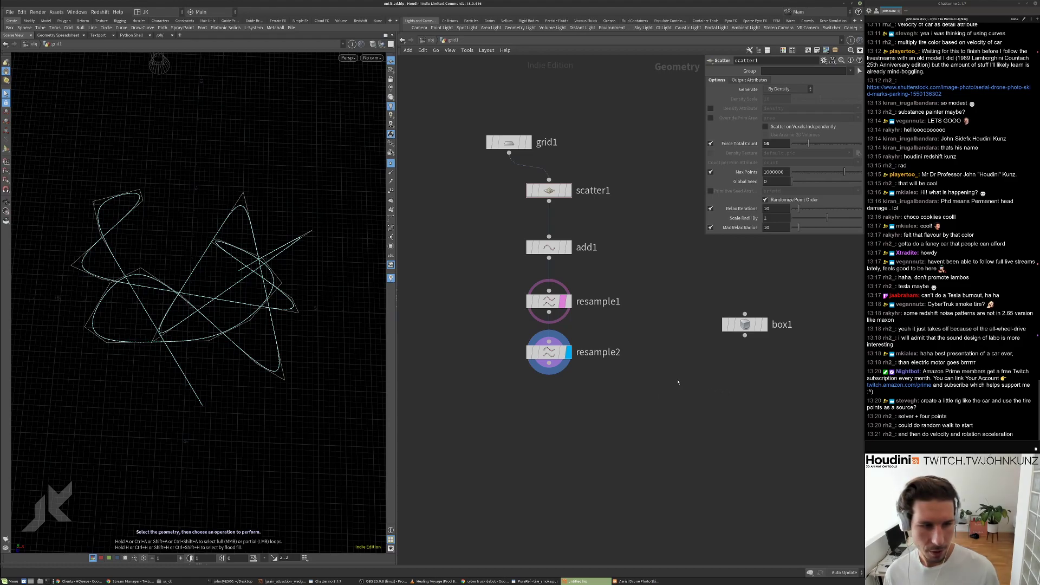
Display box1 and place a new Add node in line between resample2 and box1.
click(764, 324)
click(744, 325)
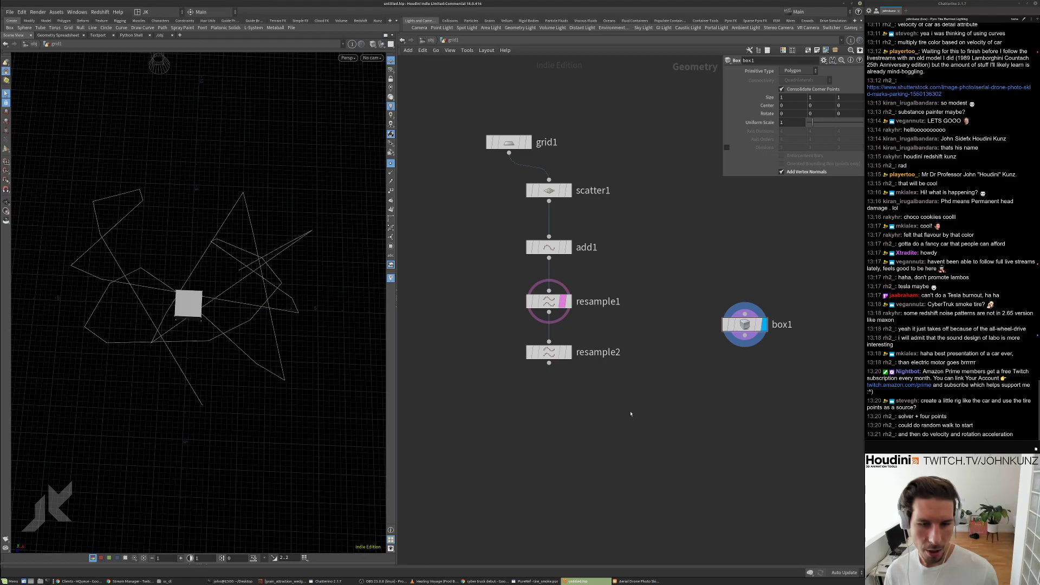
middle_drag(630, 414, 628, 380)
key(Tab)
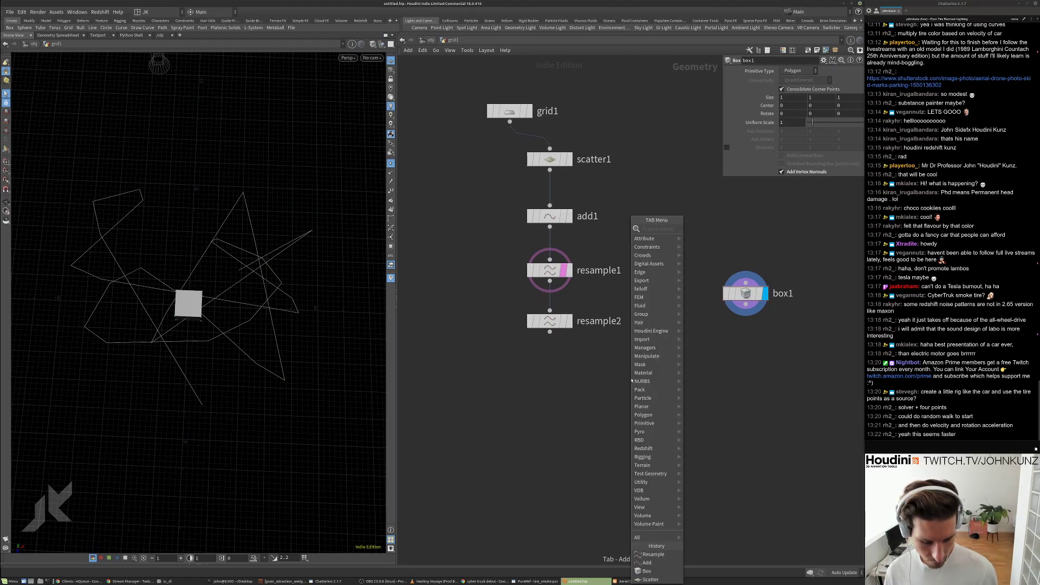
text(ad)
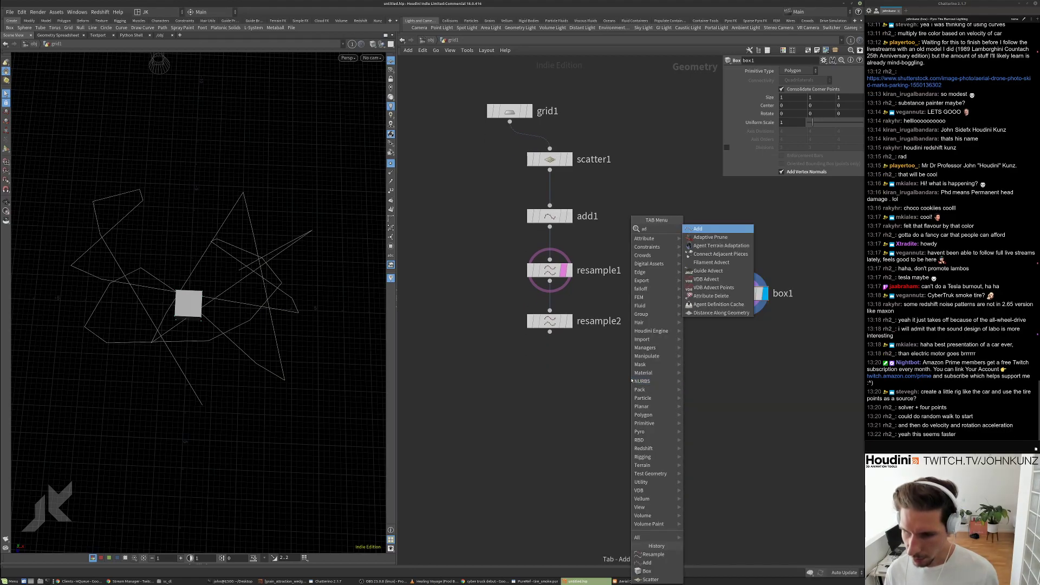
click(704, 228)
click(685, 336)
drag(688, 336, 688, 321)
drag(770, 304, 791, 319)
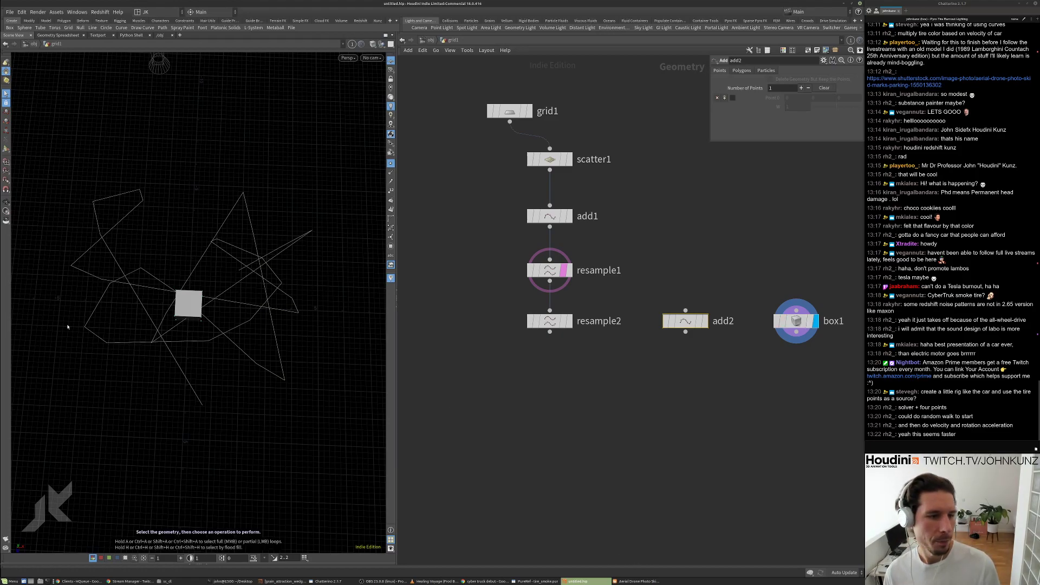
Display add2 and enable its single Point 0 at 0, 0, 0.
middle_drag(664, 364, 655, 341)
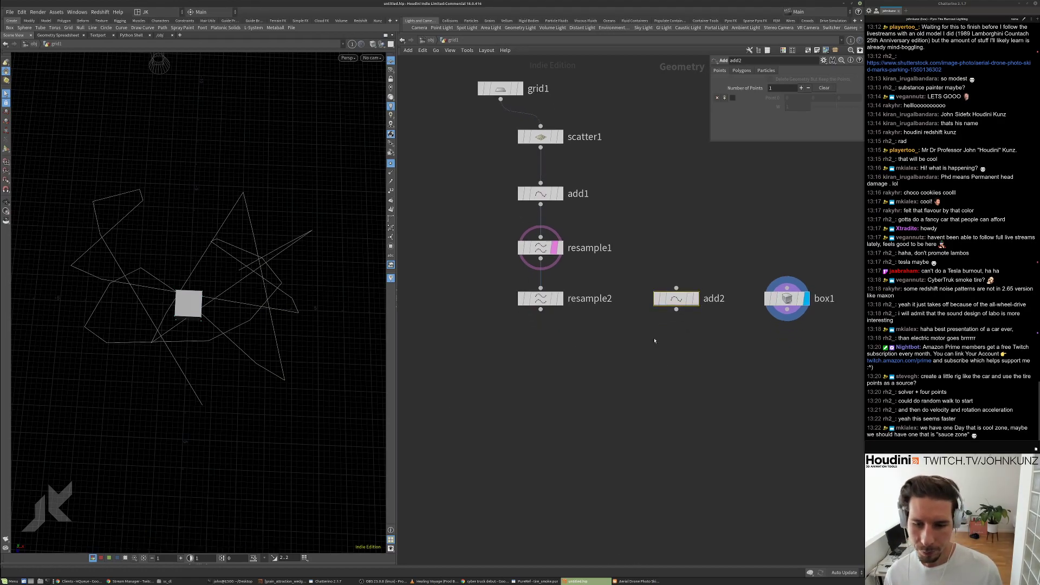
click(696, 298)
click(732, 98)
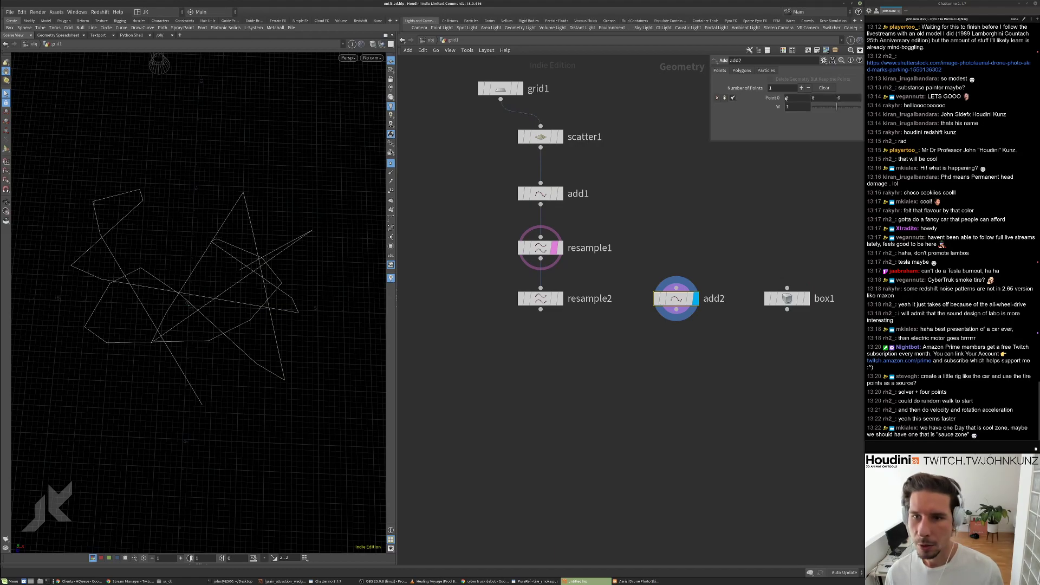
Create an Attribute Wrangle below add2 with add2 as first input and resample2 as second input, and display it.
key(Tab)
text(copy)
key(Down)
key(Down)
key(Up)
key(Up)
key(Return)
click(654, 356)
drag(540, 309, 561, 321)
click(673, 356)
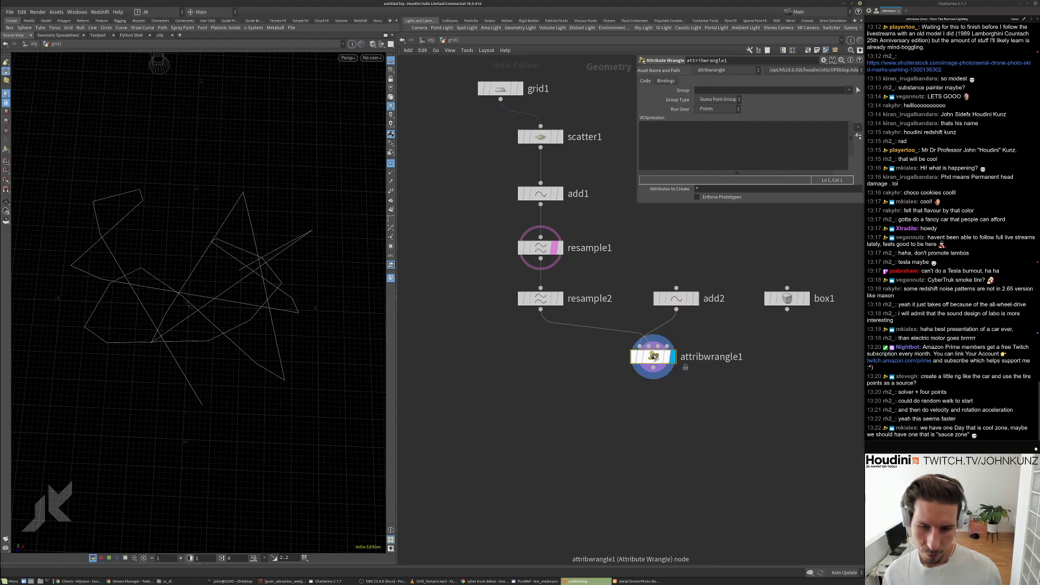
drag(655, 358, 679, 371)
middle_drag(696, 351, 682, 372)
scroll(682, 372, down, 1)
scroll(705, 365, up, 3)
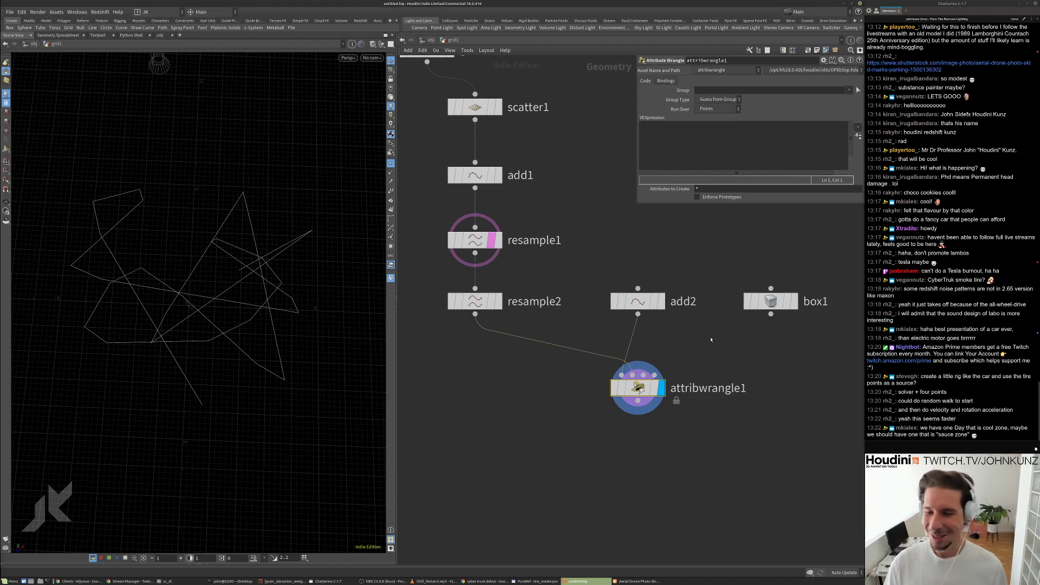
Switch to Chrome to view the weekend stream schedule post, then return to Houdini.
key(alt+Tab)
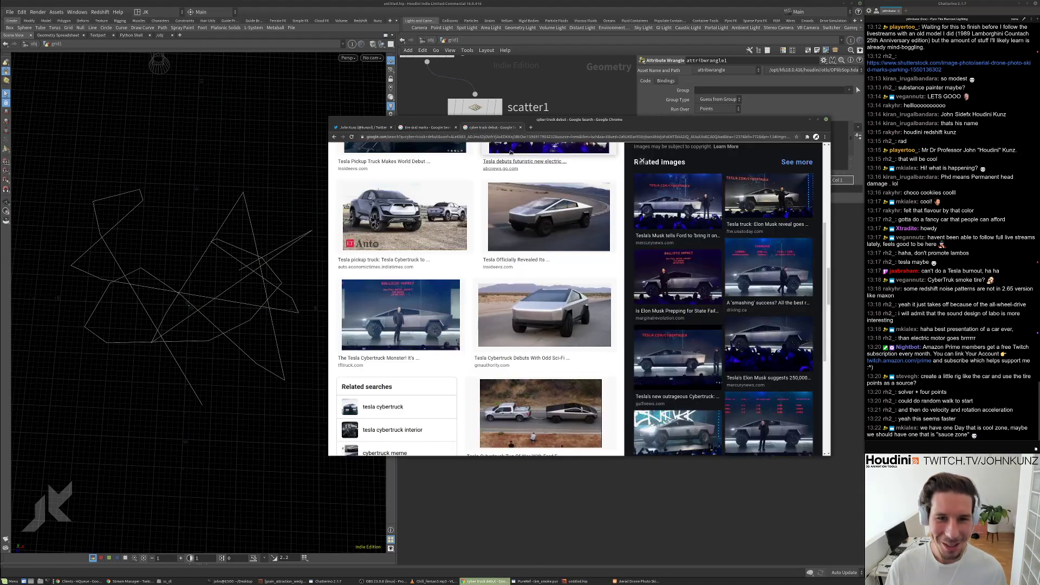
key(ctrl+Tab)
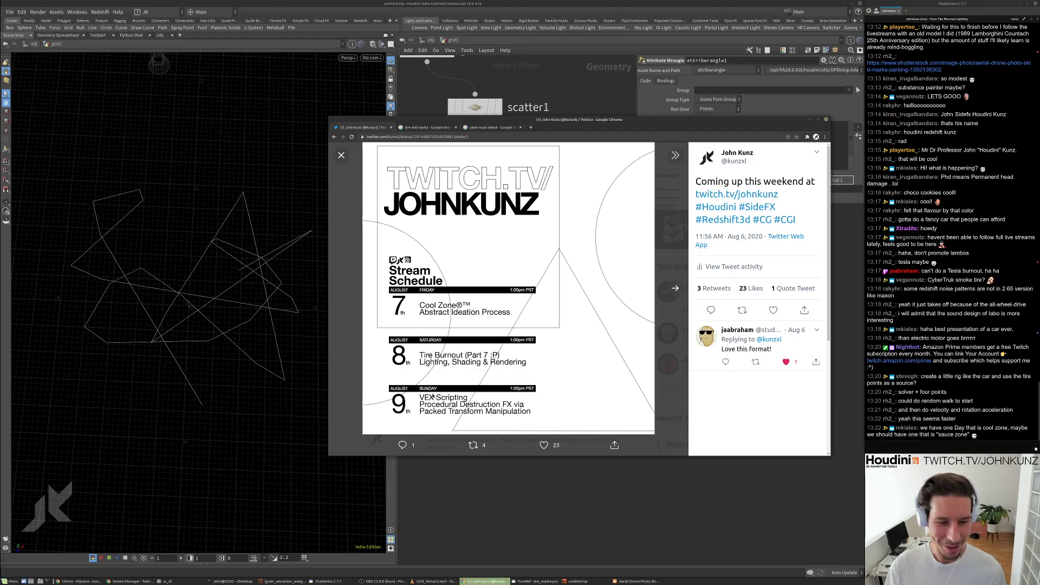
key(alt+Tab)
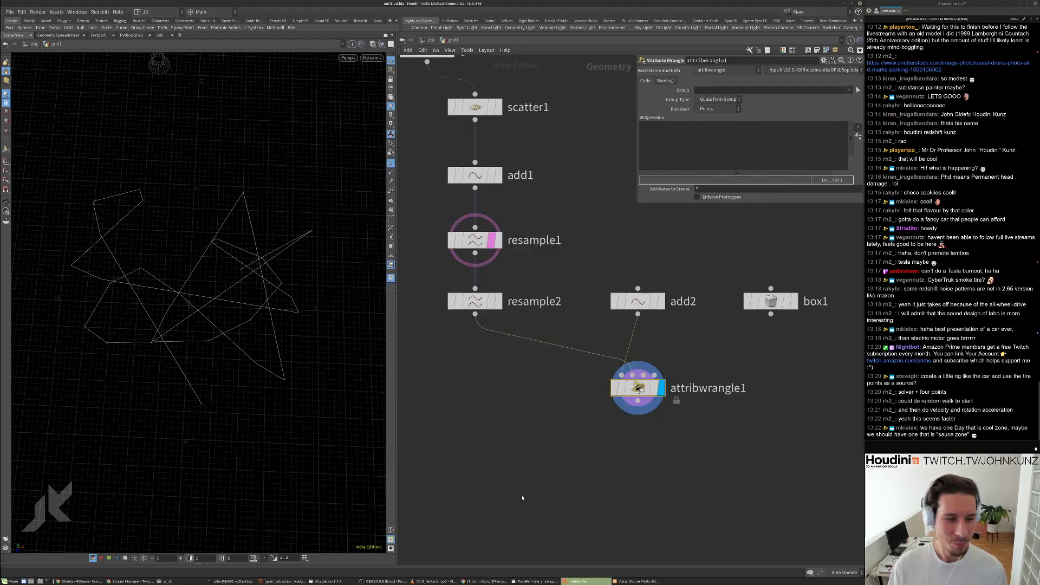
Move attribwrangle1 slightly further below add2 in the network.
middle_drag(668, 364, 669, 341)
scroll(669, 340, down, 3)
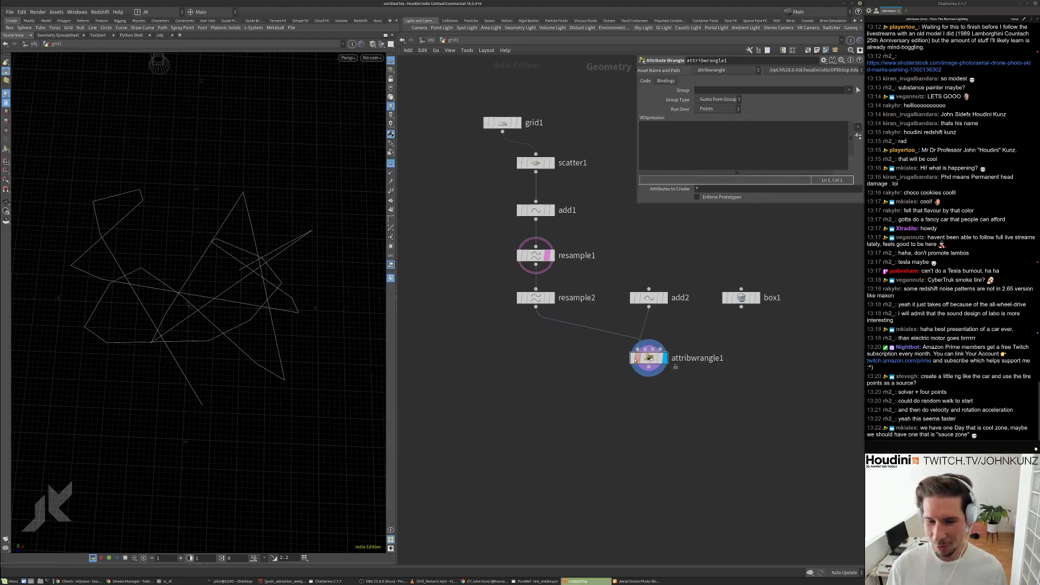
middle_drag(584, 377, 610, 366)
drag(678, 343, 678, 350)
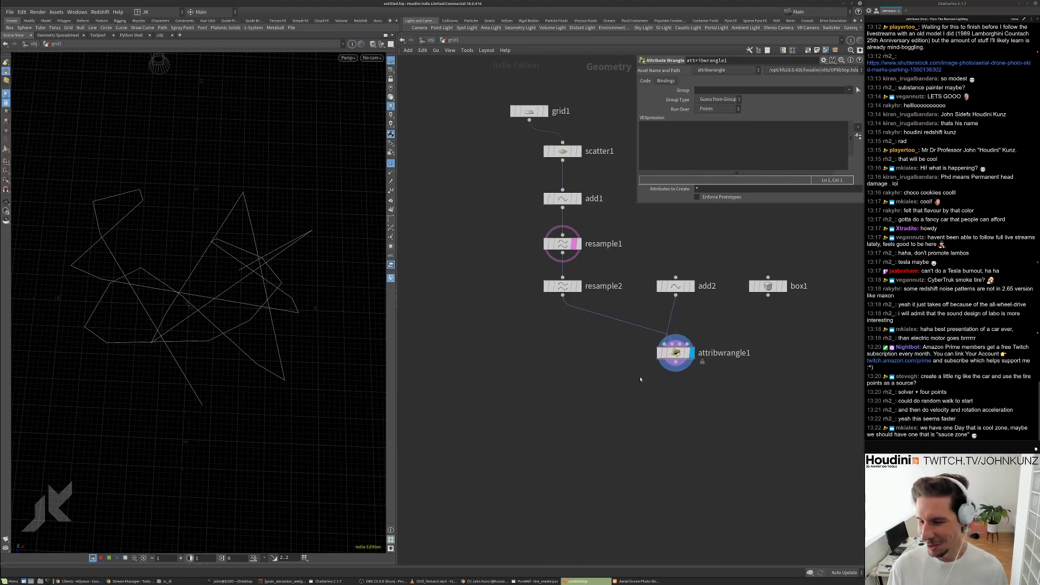
middle_drag(612, 379, 599, 395)
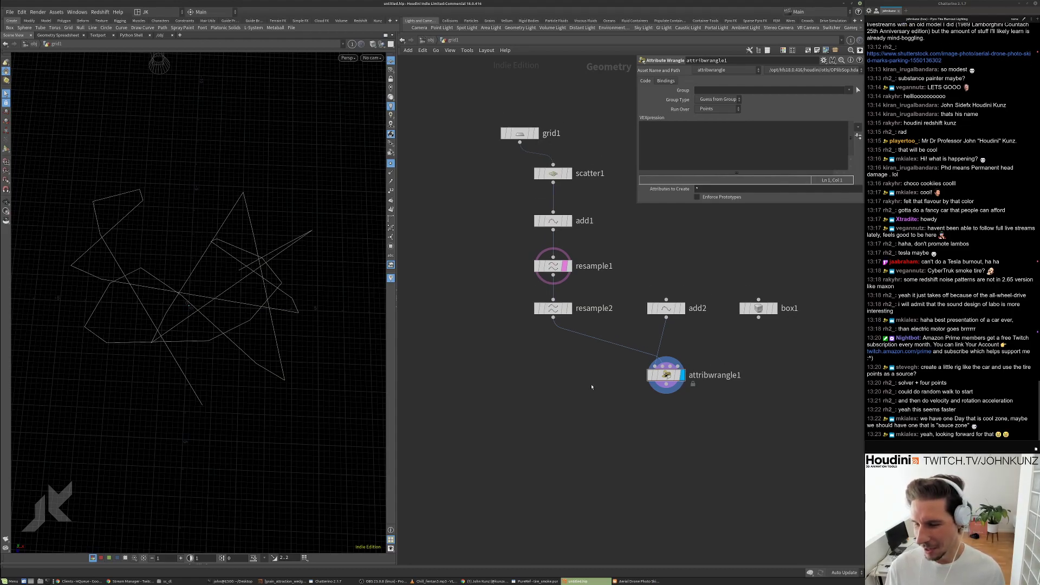
middle_drag(591, 387, 594, 390)
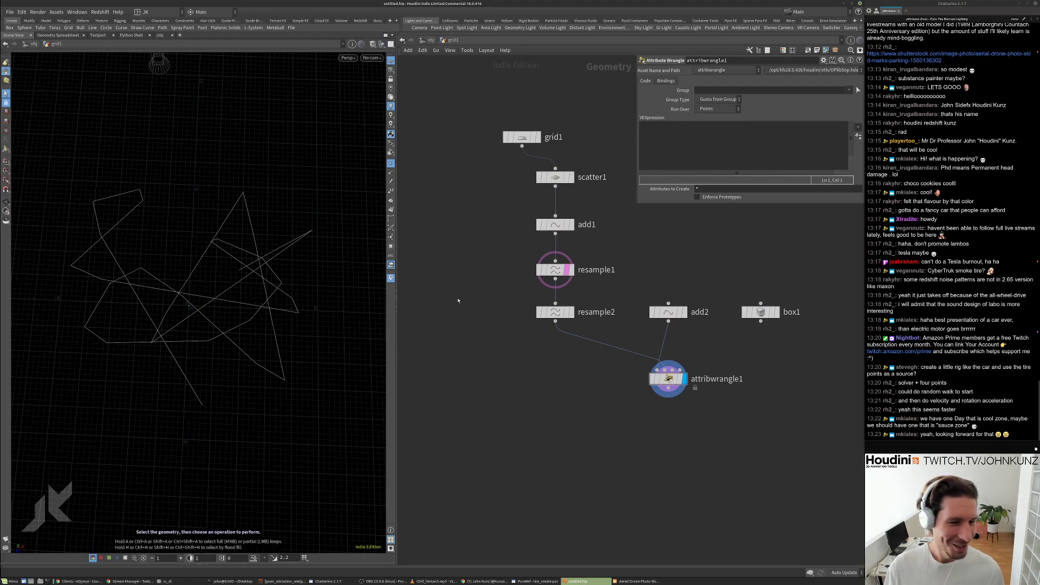
Write @P = primuv(1,'P',0,uv); in attribwrangle1's VEXpression to place the point on the curve.
click(669, 379)
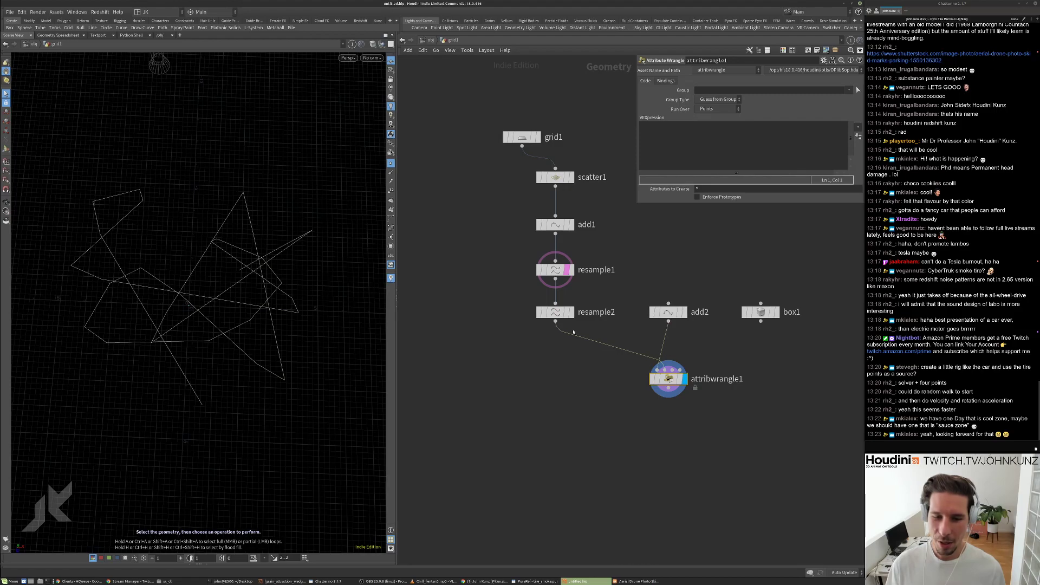
click(676, 131)
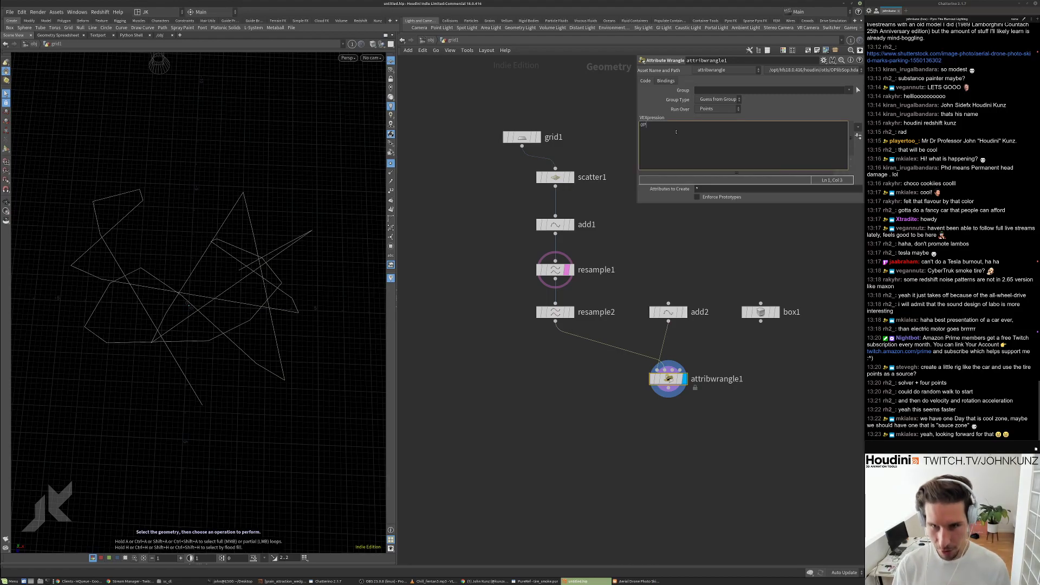
text(@P = primuv()
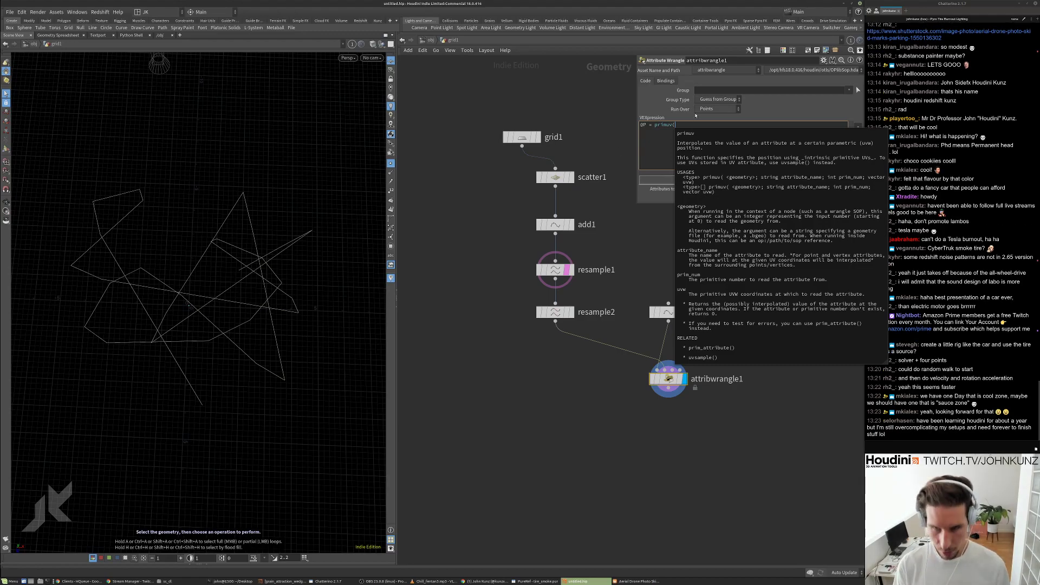
text(1,"P",0,)
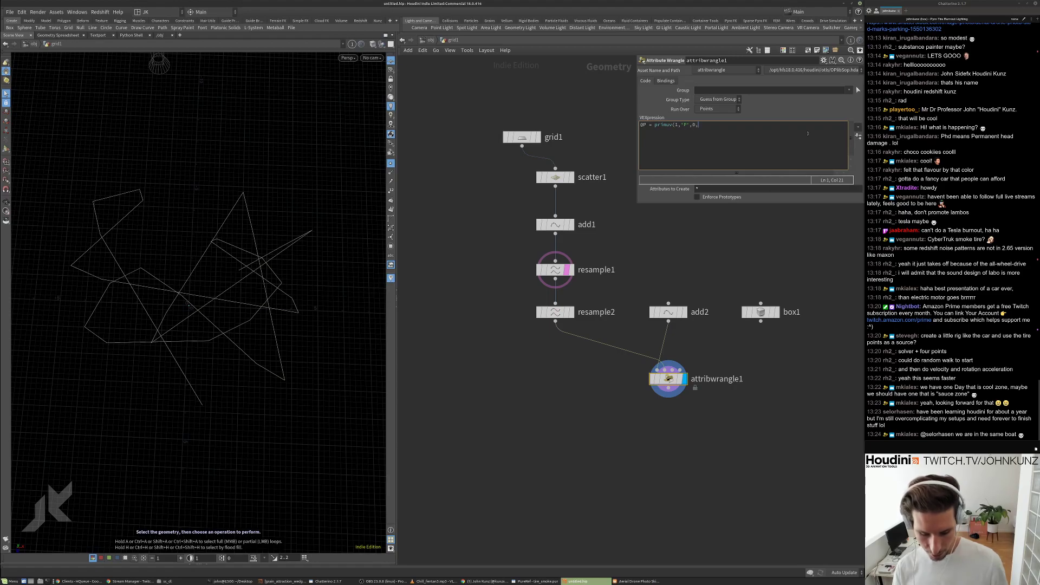
text(uv)
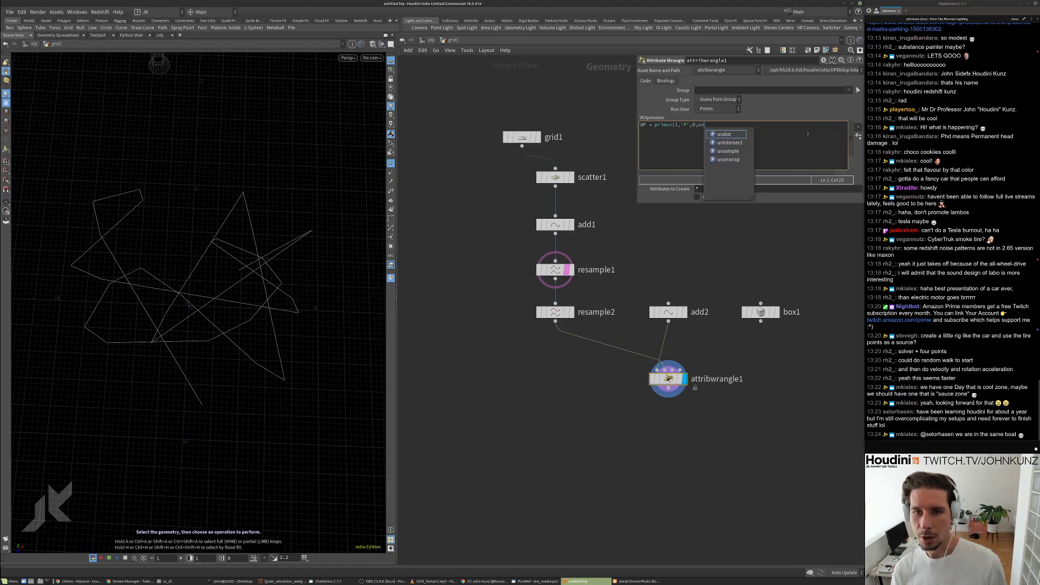
text();)
Declare vector uv; above the primuv line in attribwrangle1 and add uv.x = 0.5; beneath the declaration.
key(Home)
key(Return)
text(vec)
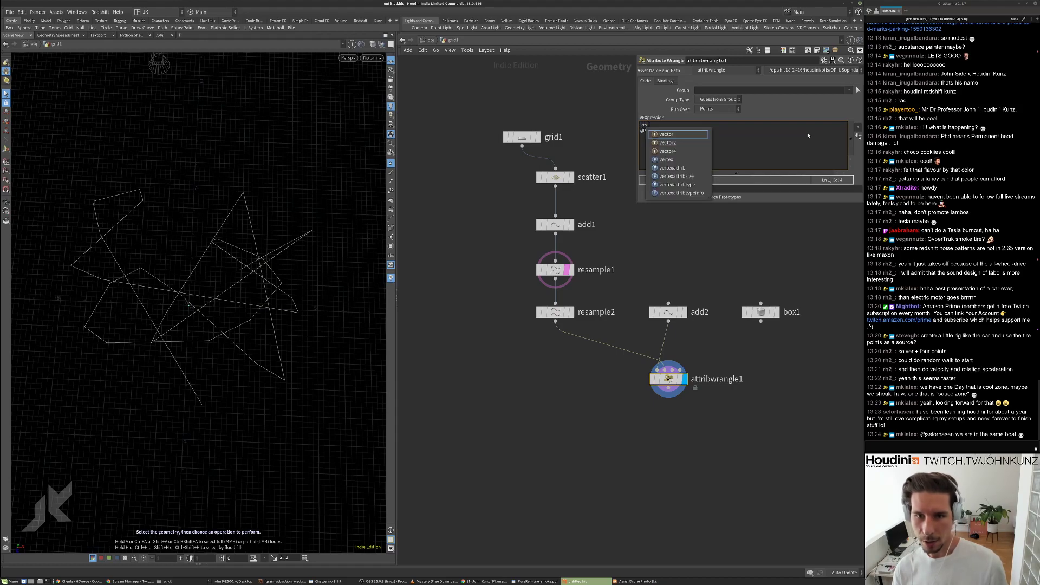
text(tor uv;)
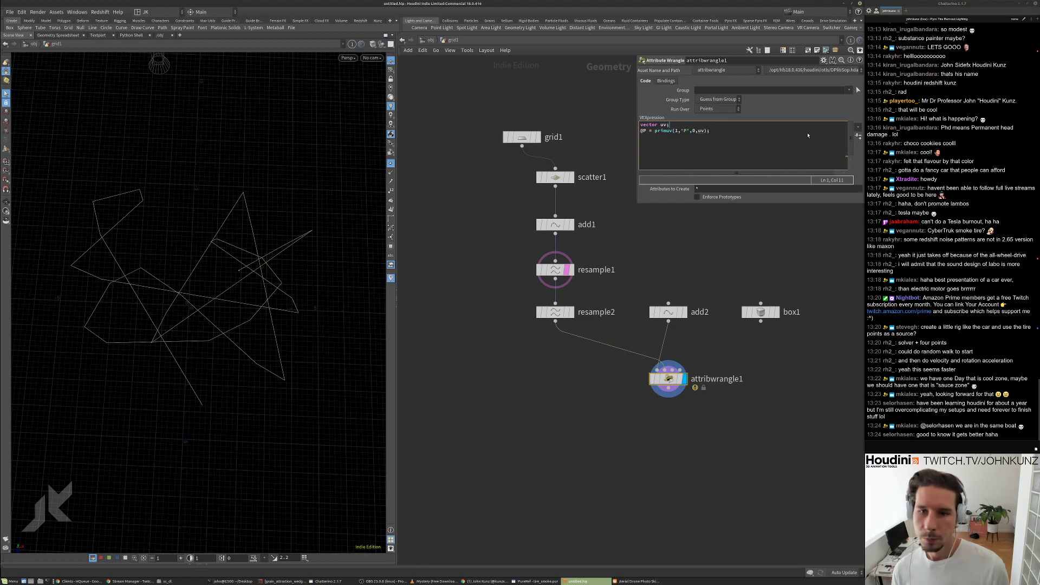
key(Return)
text(uv.x = 0.5;)
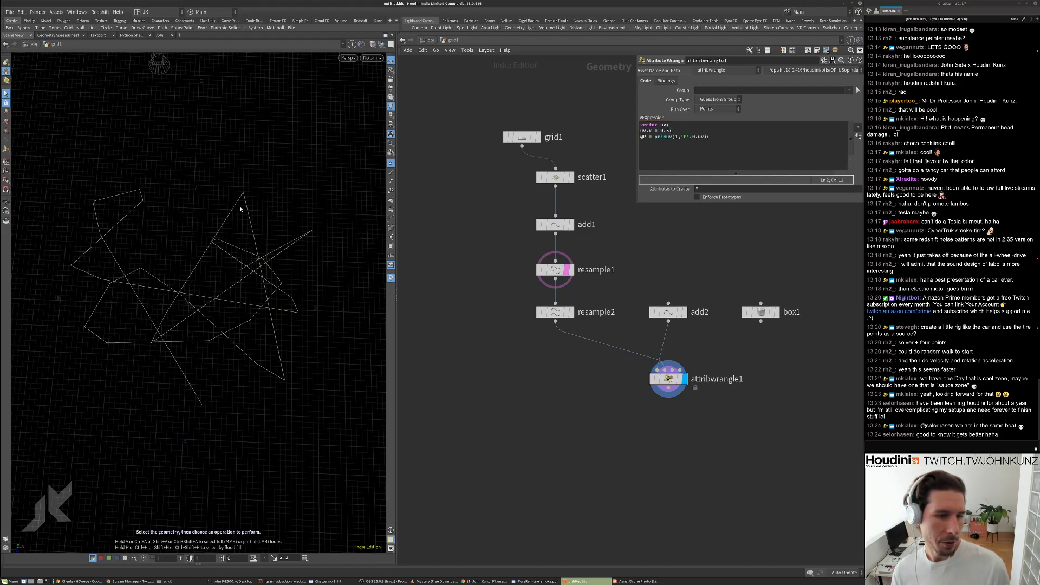
Replace the 0.5 assigned to uv.x with chf('dist') and generate the wrangle's Dist parameter.
double_click(664, 130)
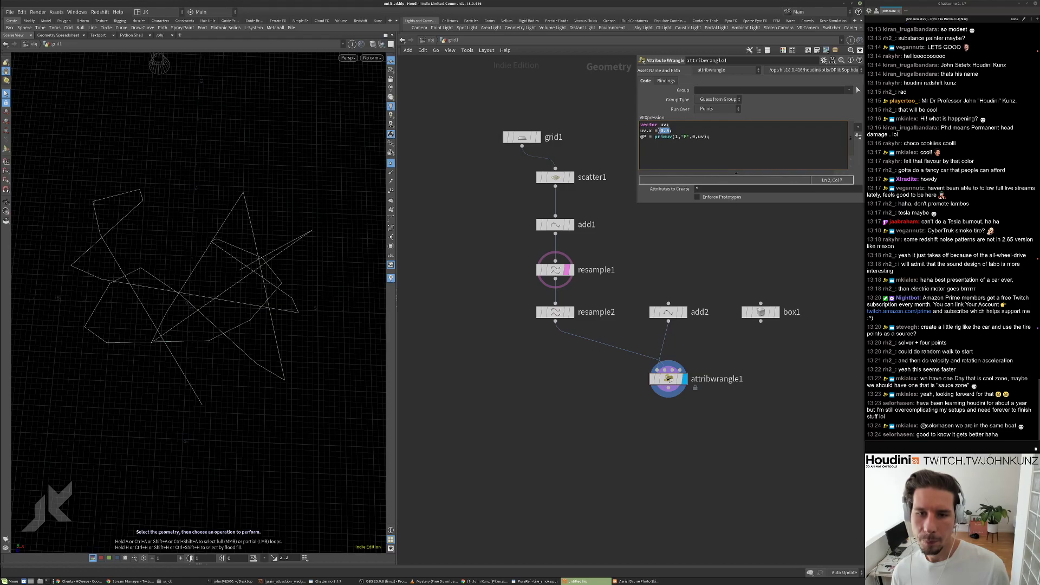
text(chf())
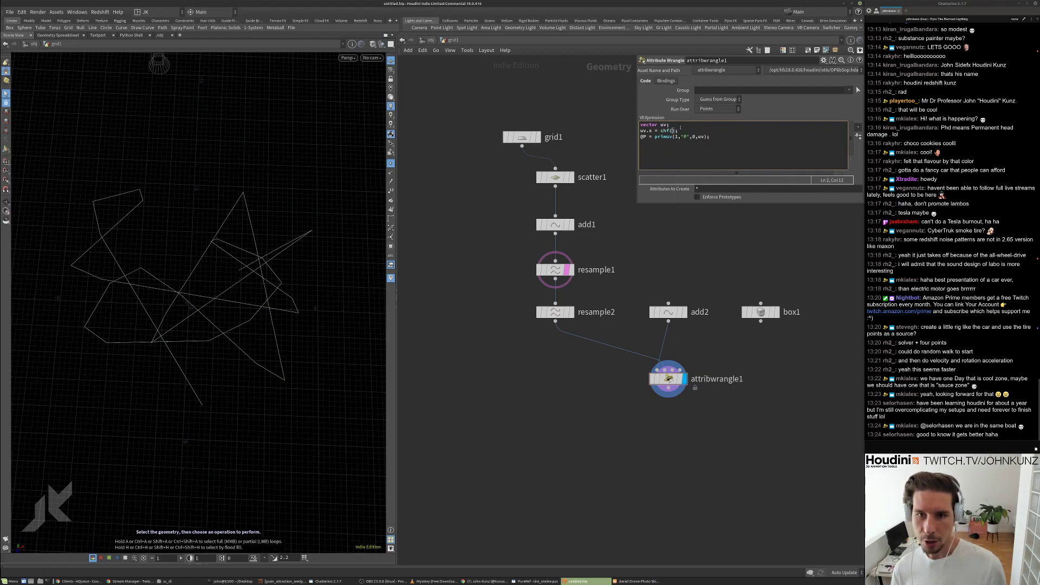
text(')
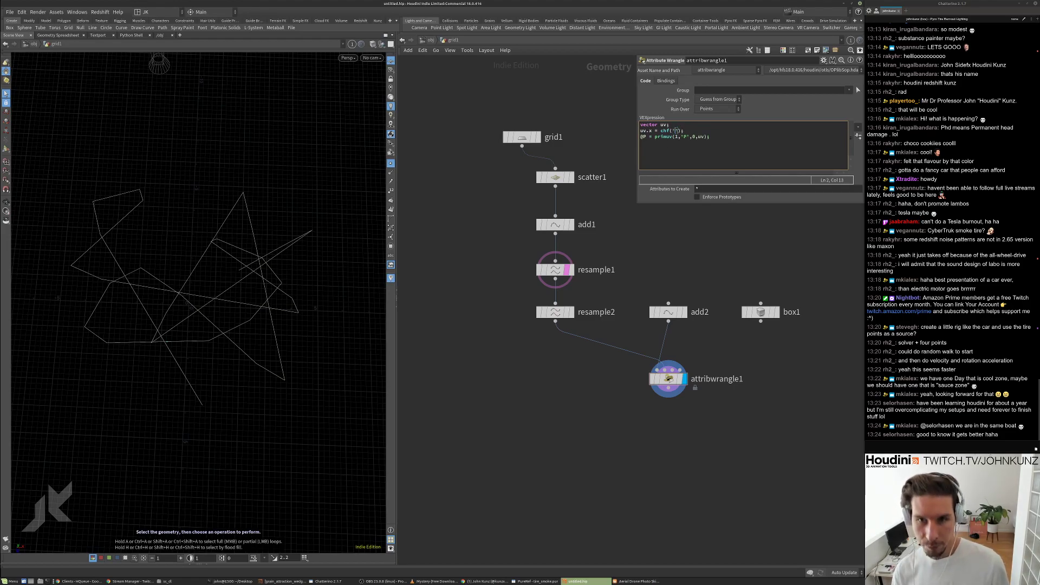
text(dist)
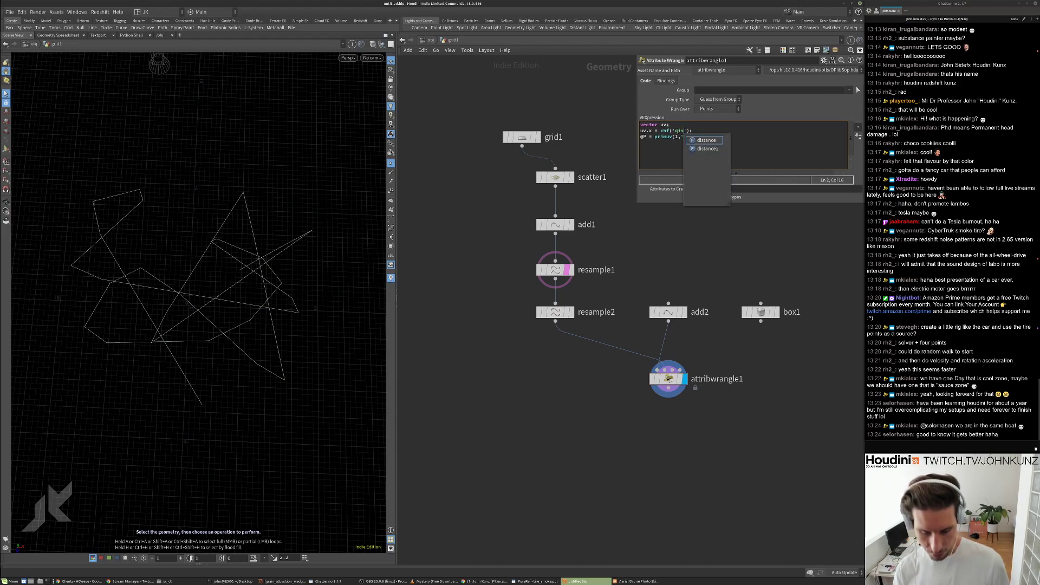
click(858, 136)
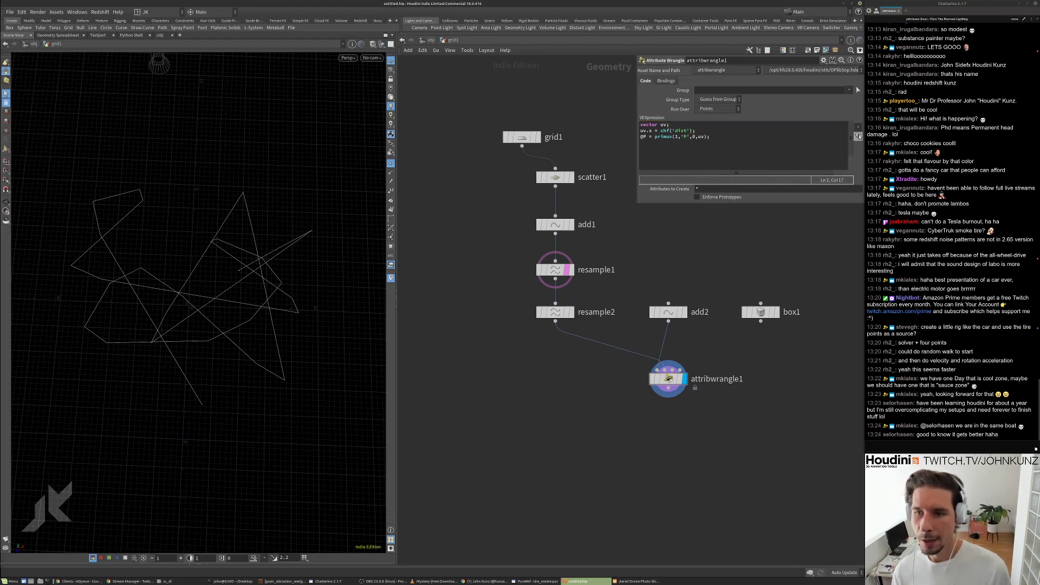
Template resample2 instead of resample1 and adjust attribwrangle1's Dist to 0.077 to test the point along the smooth curve.
drag(730, 210, 747, 209)
click(567, 269)
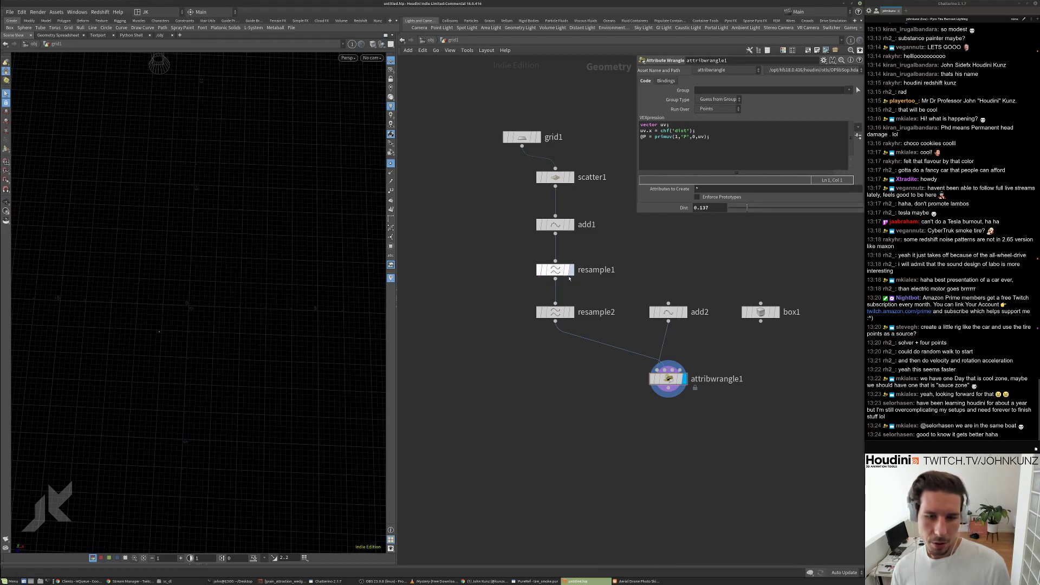
click(567, 311)
mouse_move(747, 209)
mouse_down()
mouse_move(725, 212)
mouse_move(739, 213)
mouse_up()
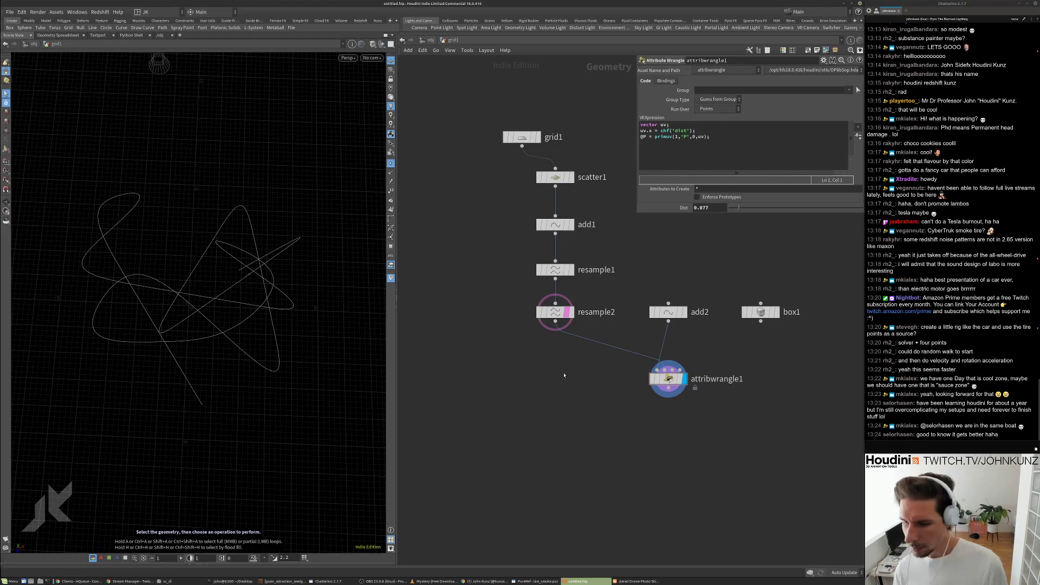
middle_drag(555, 388, 555, 363)
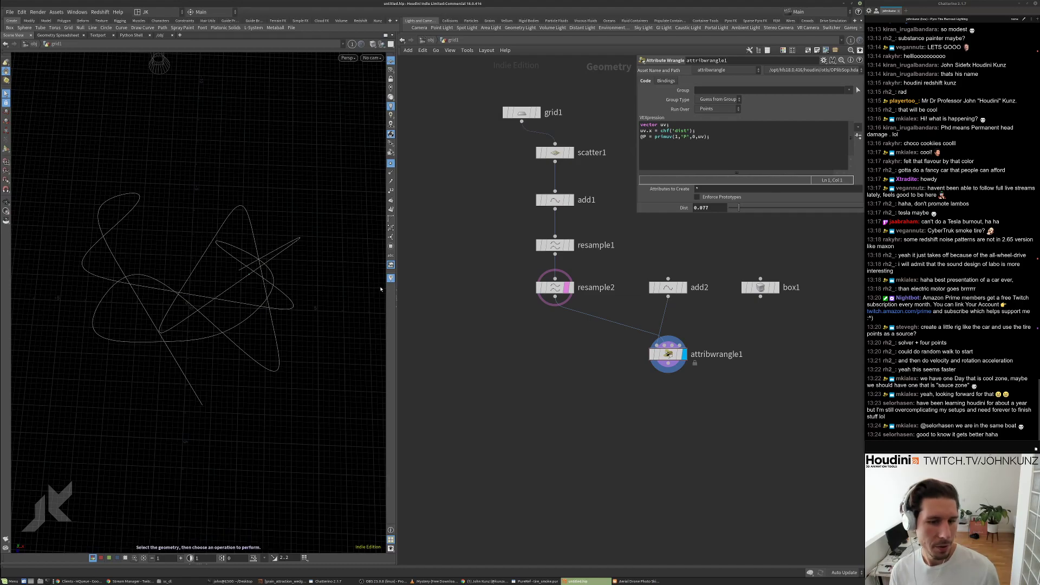
Insert an Attribute Blur node between resample2 and attribwrangle1, directly below resample2, and template it instead of resample2.
key(Tab)
text(bl)
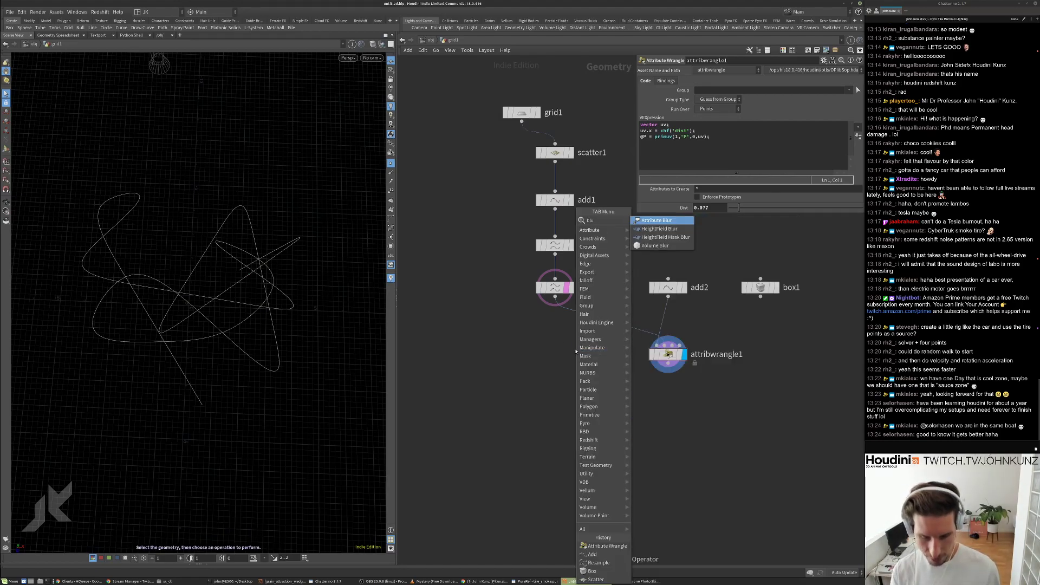
text(ur)
key(Return)
click(594, 313)
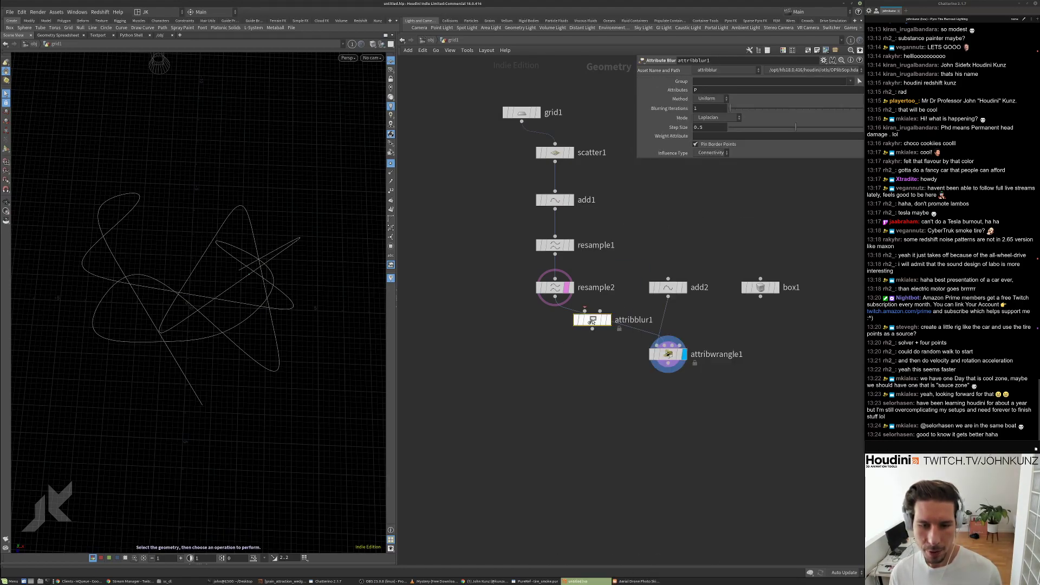
click(594, 313)
drag(581, 314, 555, 318)
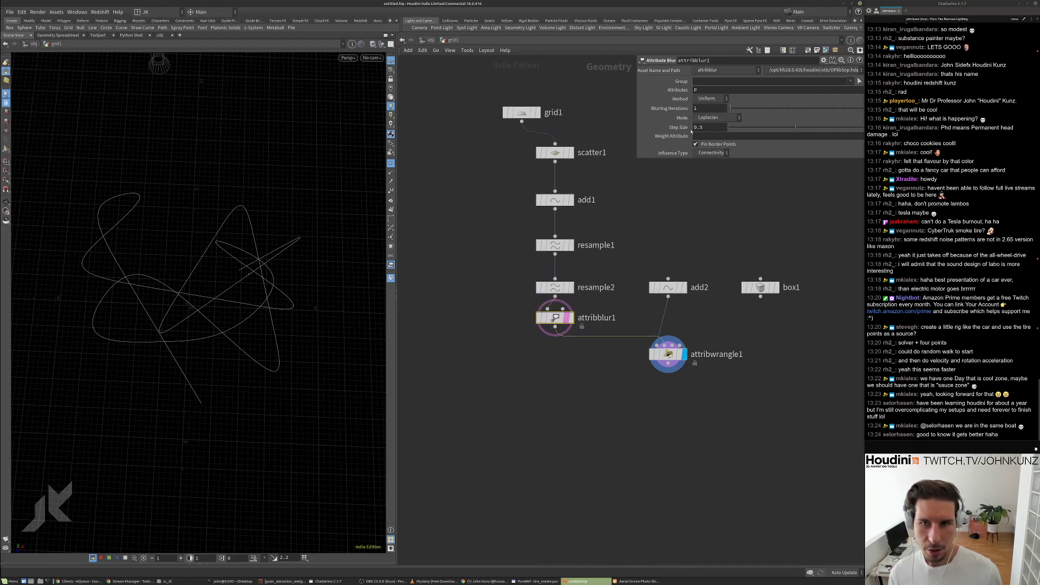
Set attribblur1's blurring iterations to 100 and turn off Pin Border Points.
drag(739, 111, 745, 111)
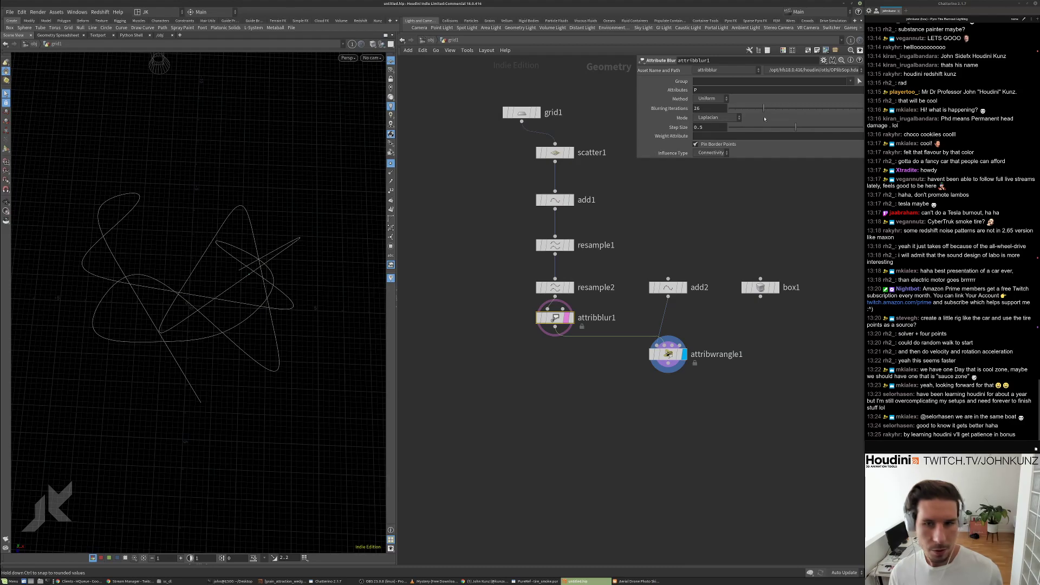
click(713, 144)
drag(776, 106, 862, 108)
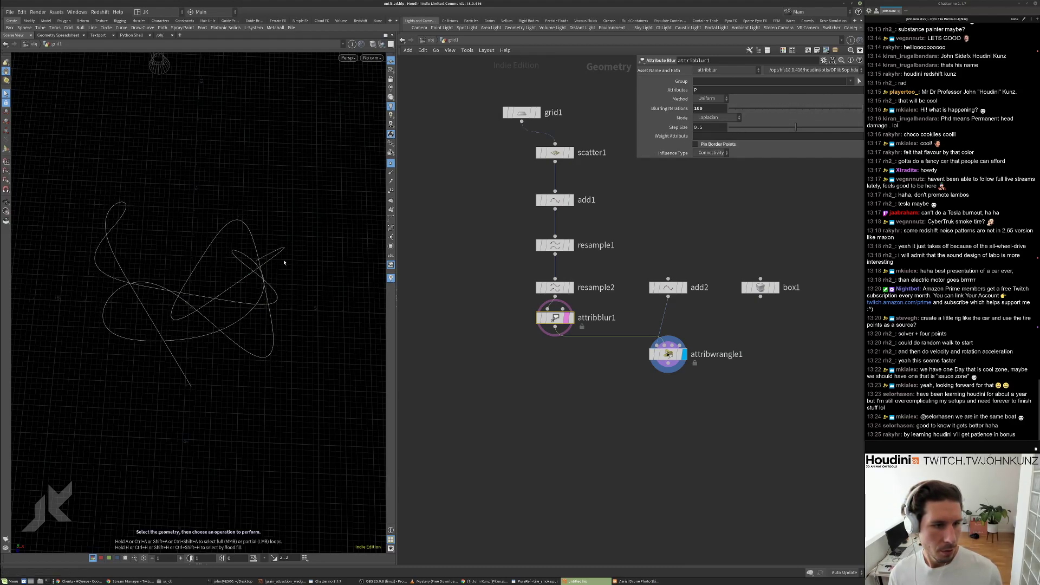
Try a larger segment length on resample2 and undo the change.
key(Up)
key(Up)
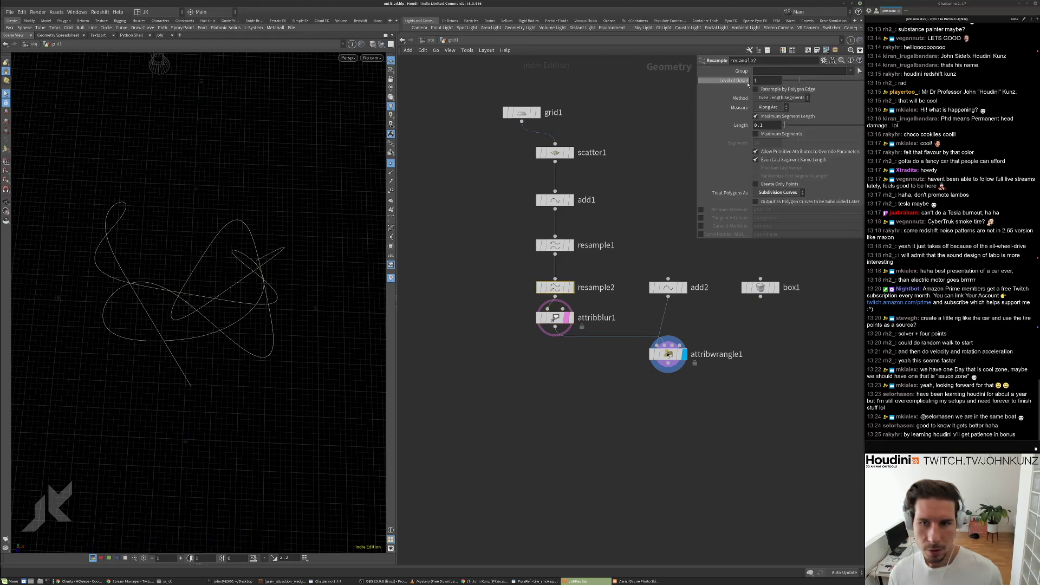
drag(814, 125, 857, 128)
key(ctrl+z)
Set scatter1's Global Seed to 2.3 to get a different curve layout.
key(Up)
key(Up)
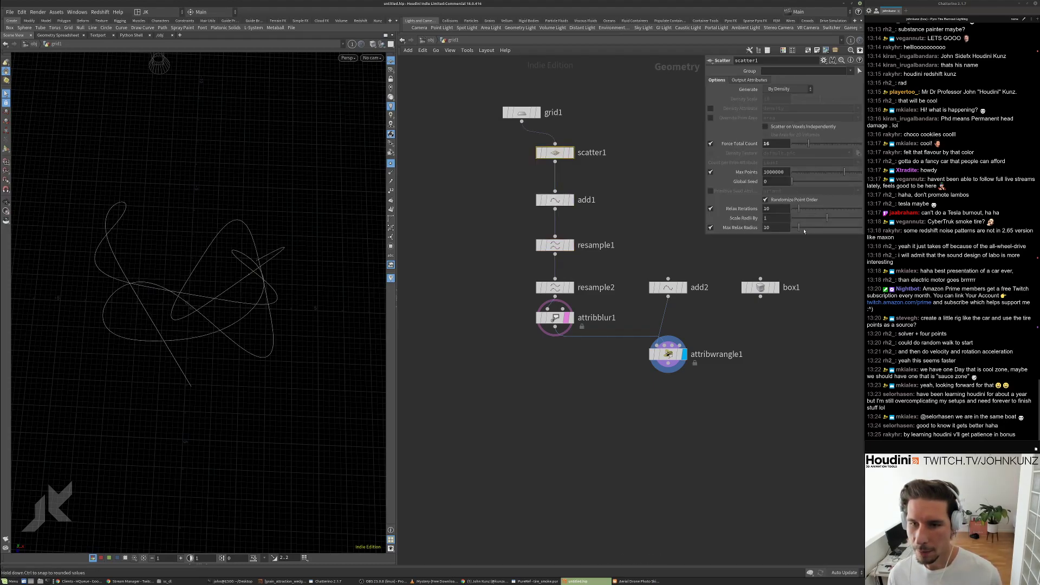
click(804, 182)
drag(806, 183, 808, 182)
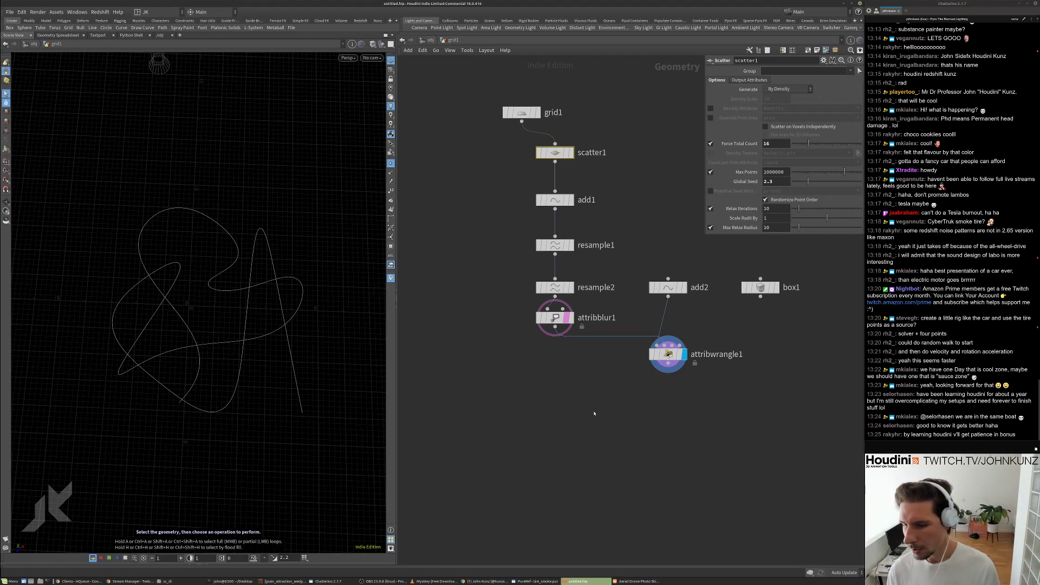
Display attribblur1's output and toggle its bypass to compare the curve with and without blurring.
middle_drag(594, 392, 589, 422)
click(562, 349)
click(551, 349)
click(566, 348)
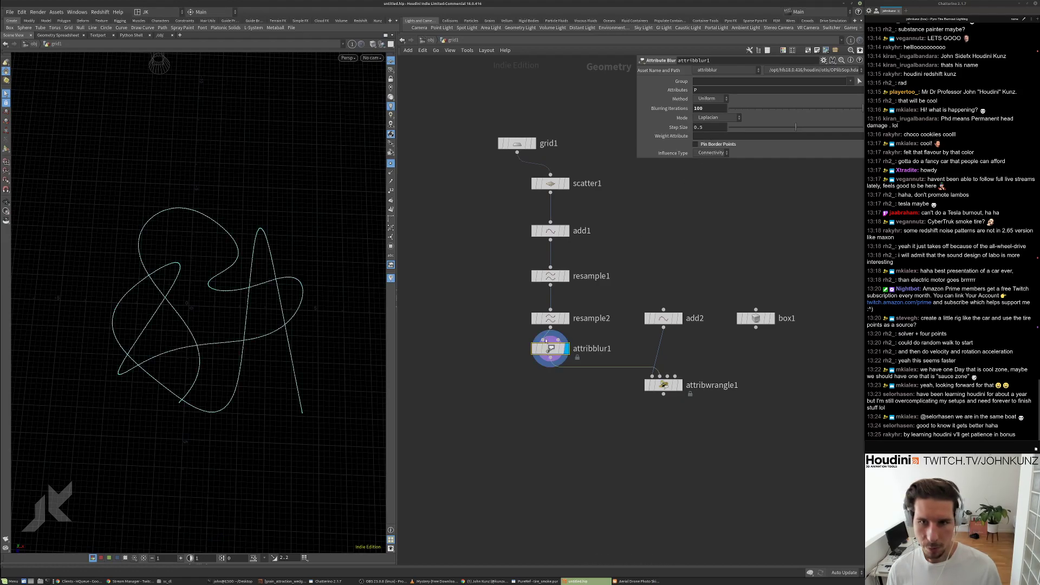
click(533, 348)
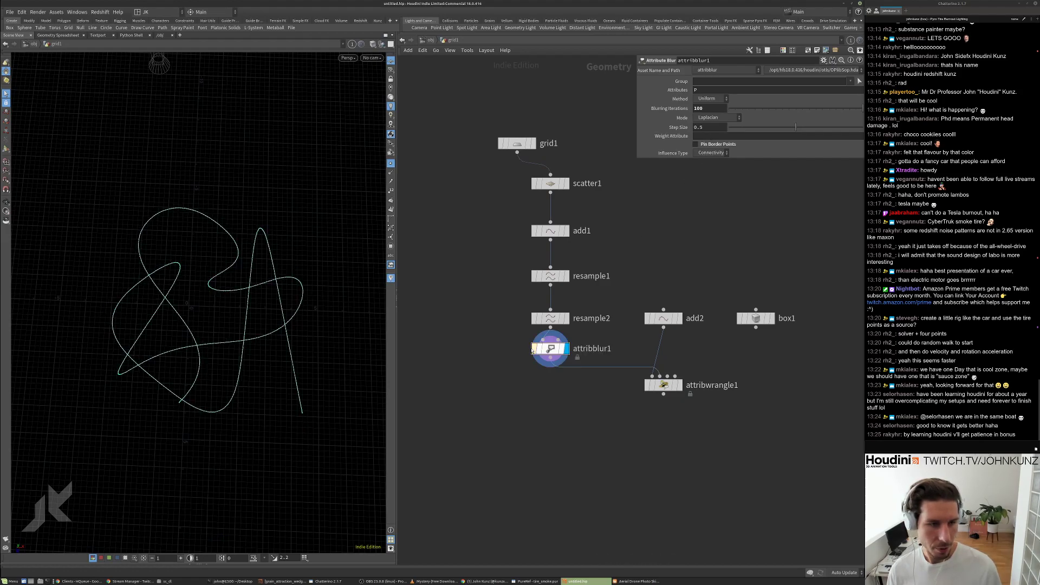
click(534, 349)
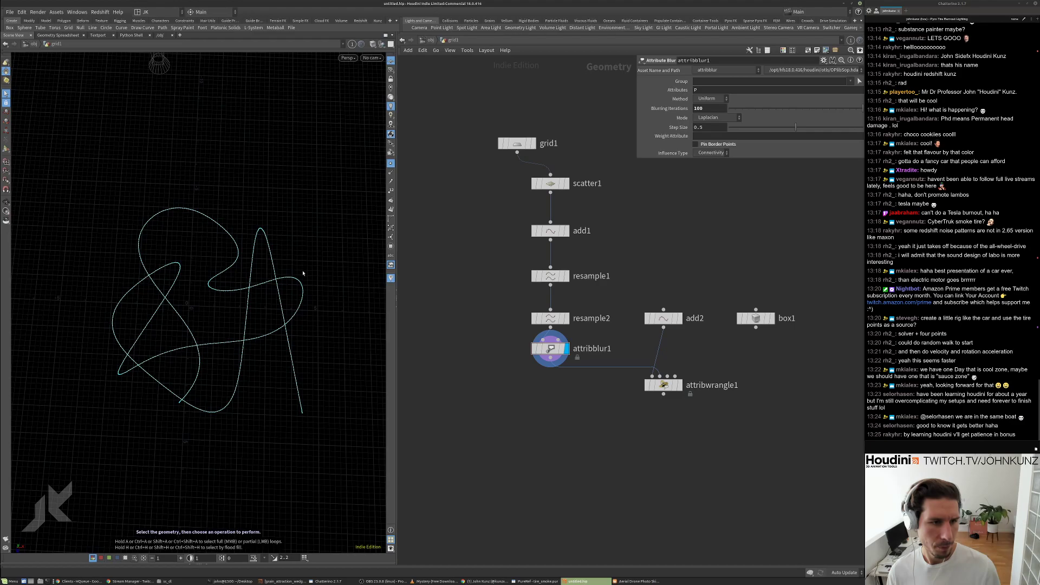
Move resample2 and attribblur1 up closer to resample1, and display attribwrangle1 with its Dist set to 0.
drag(551, 319, 550, 308)
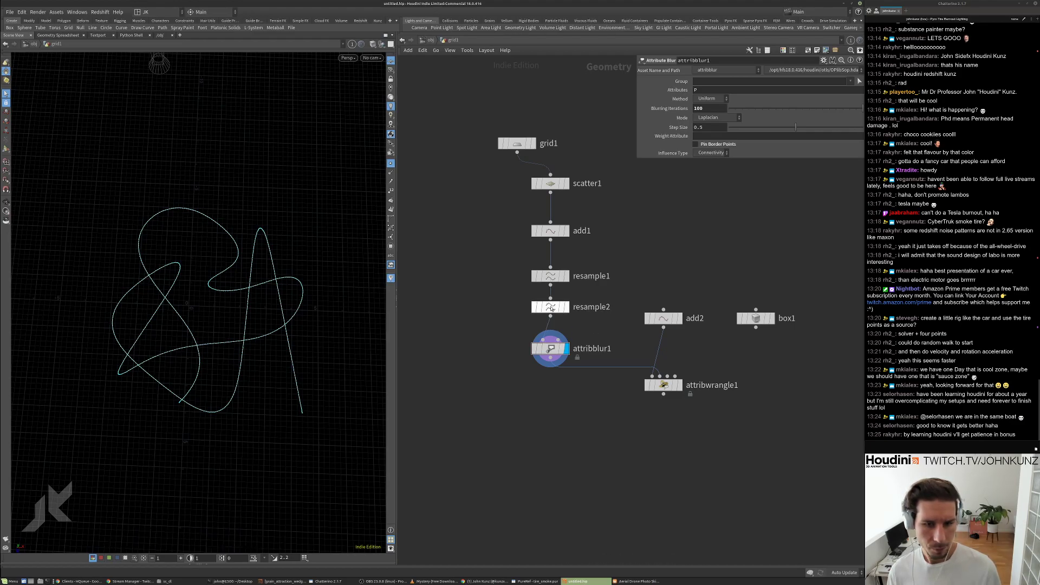
drag(551, 349, 550, 337)
scroll(583, 410, down, 2)
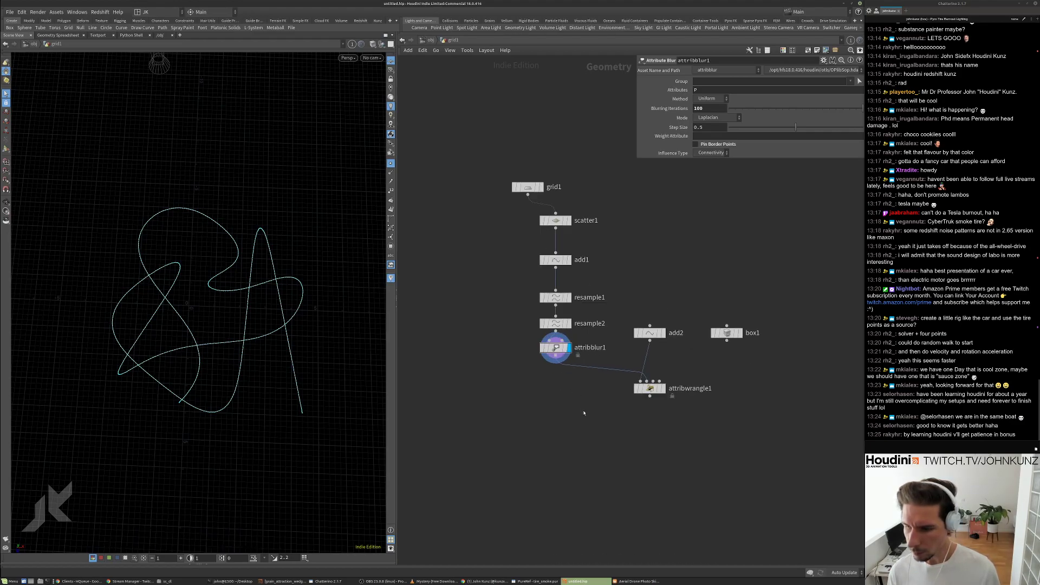
click(662, 388)
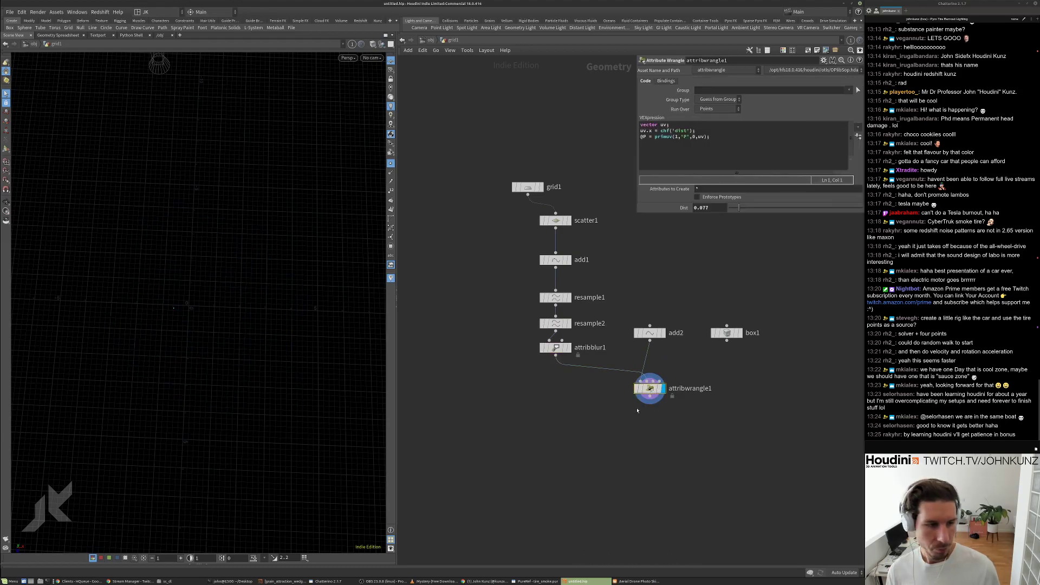
drag(738, 207, 704, 222)
Copy box1 onto attribwrangle1's point with a displayed Copy to Points node, and set attribwrangle1's Dist to 0.444.
middle_drag(681, 434, 685, 395)
key(Tab)
text(copy)
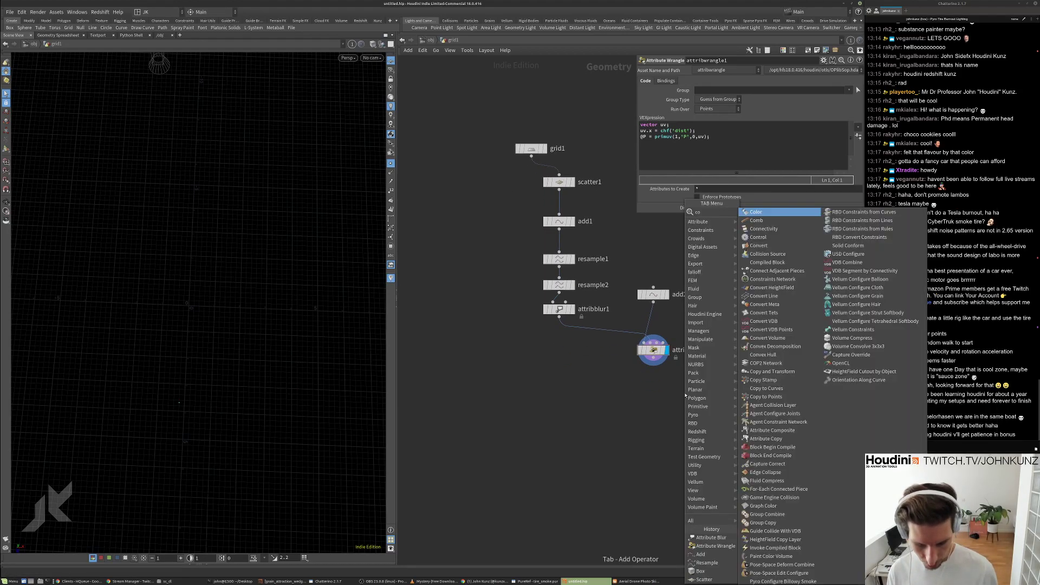
click(769, 240)
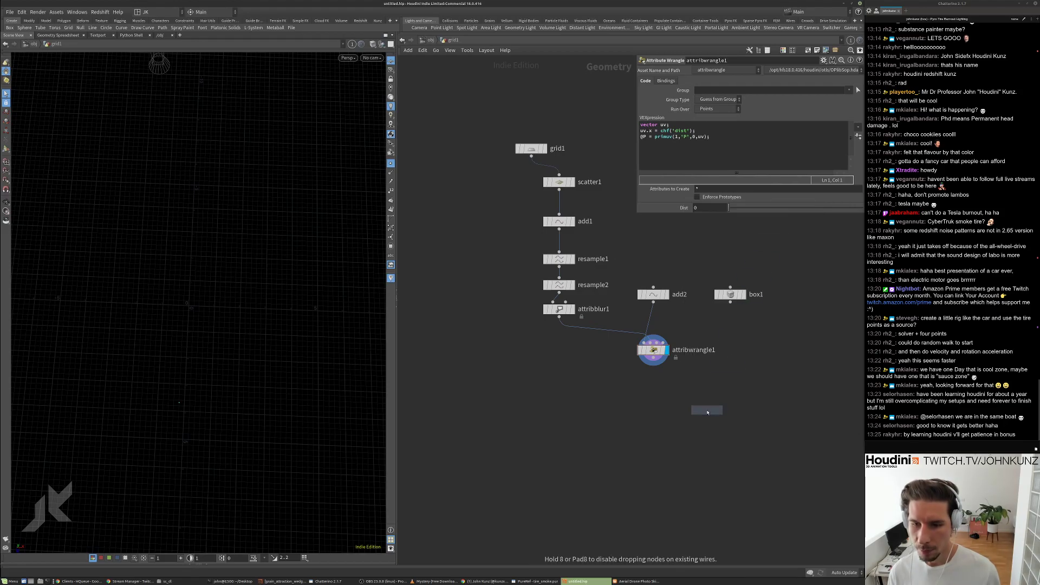
click(705, 408)
drag(701, 402, 653, 357)
click(720, 411)
drag(711, 410, 734, 408)
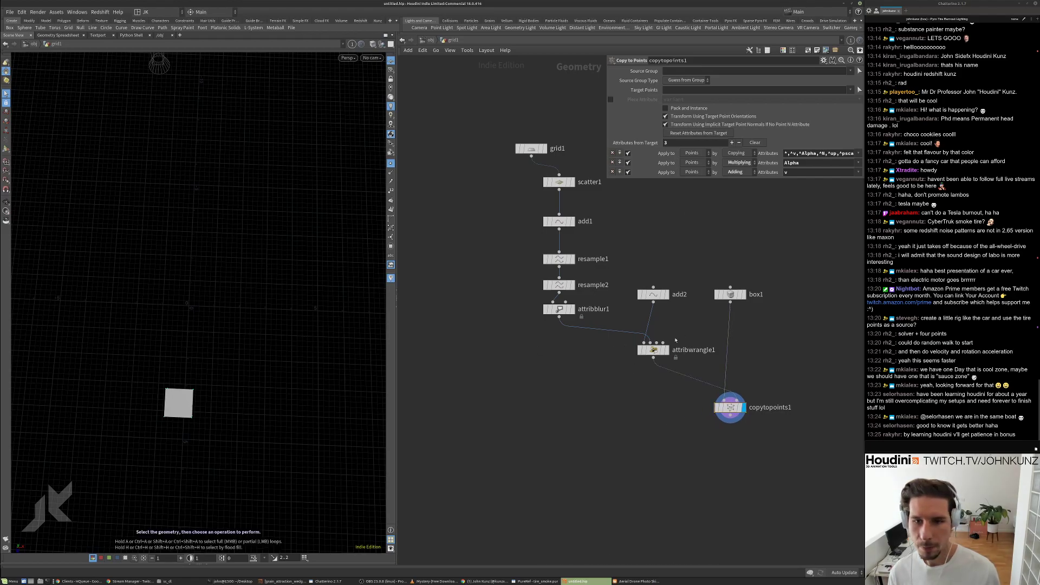
click(652, 350)
drag(735, 205, 788, 213)
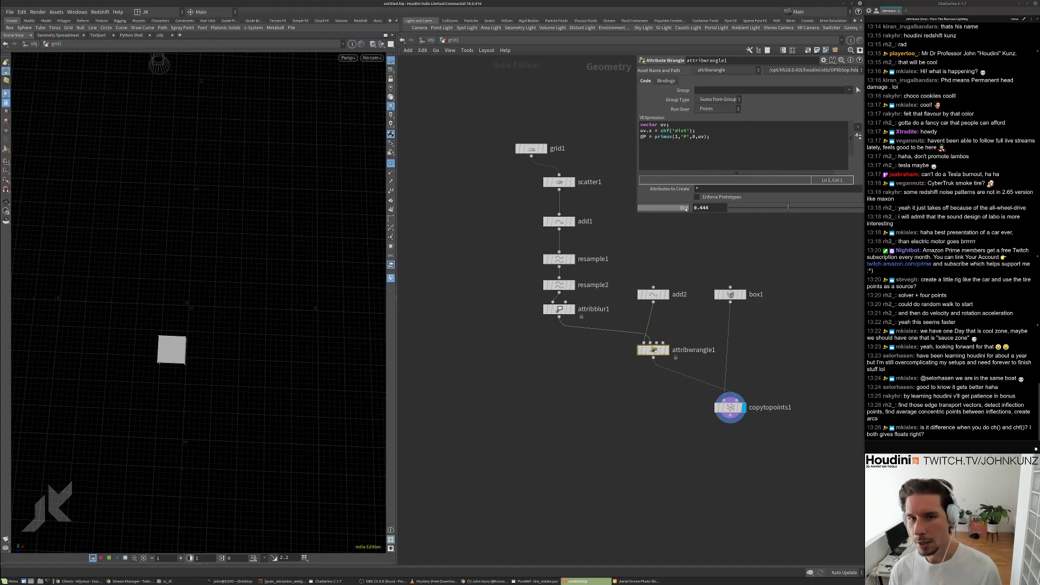
Try a chi call on a new line below the uv.x line in attribwrangle1 and delete that line.
click(668, 131)
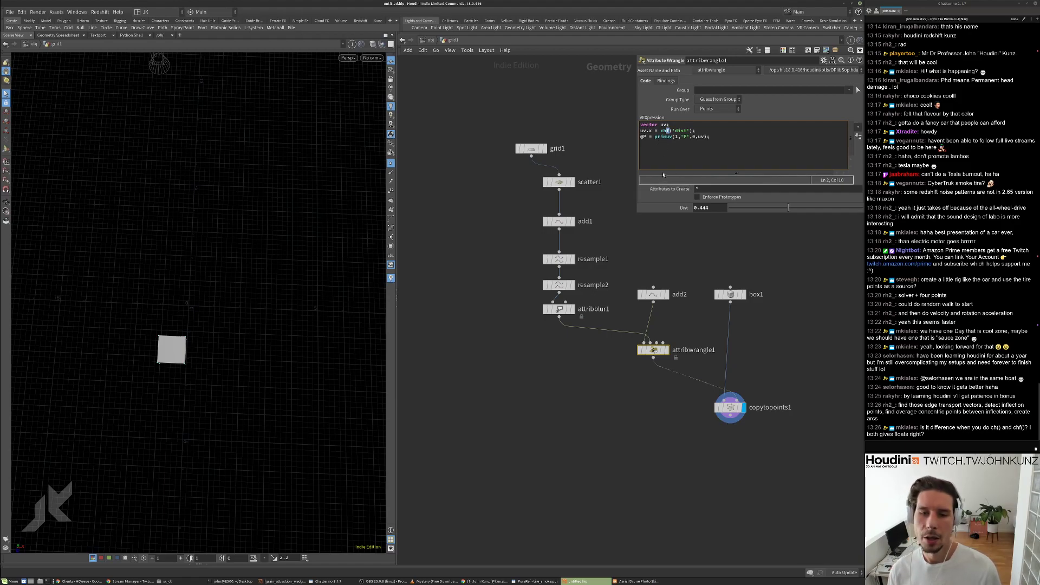
key(Return)
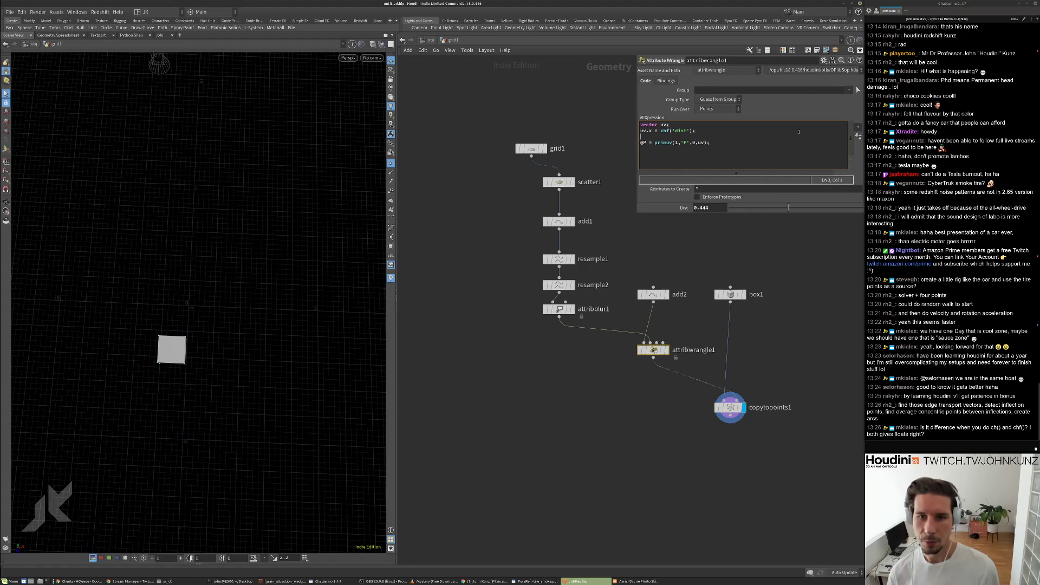
text(chi)
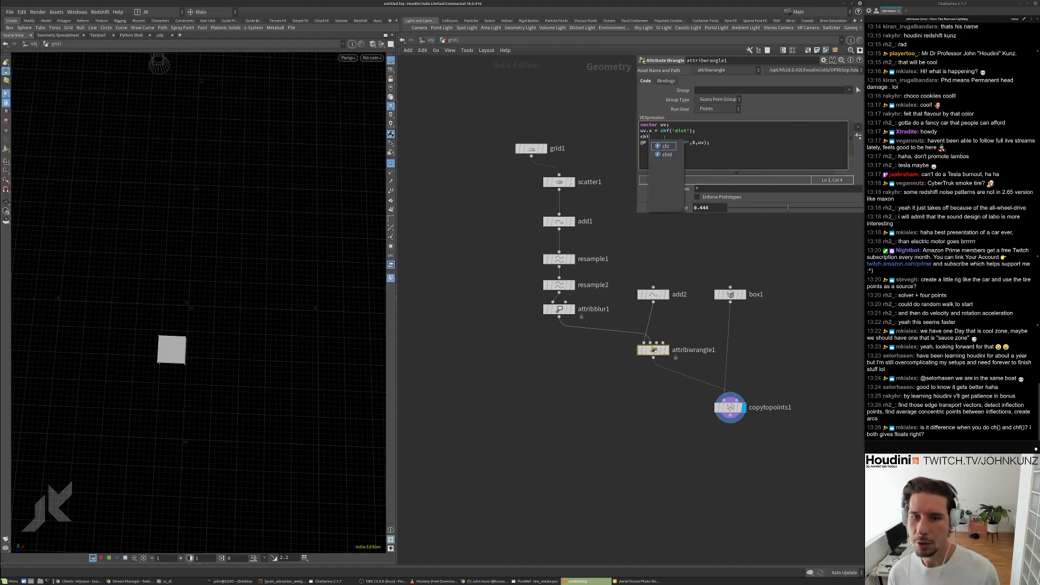
key(BackSpace)
key(BackSpace)
key(BackSpace)
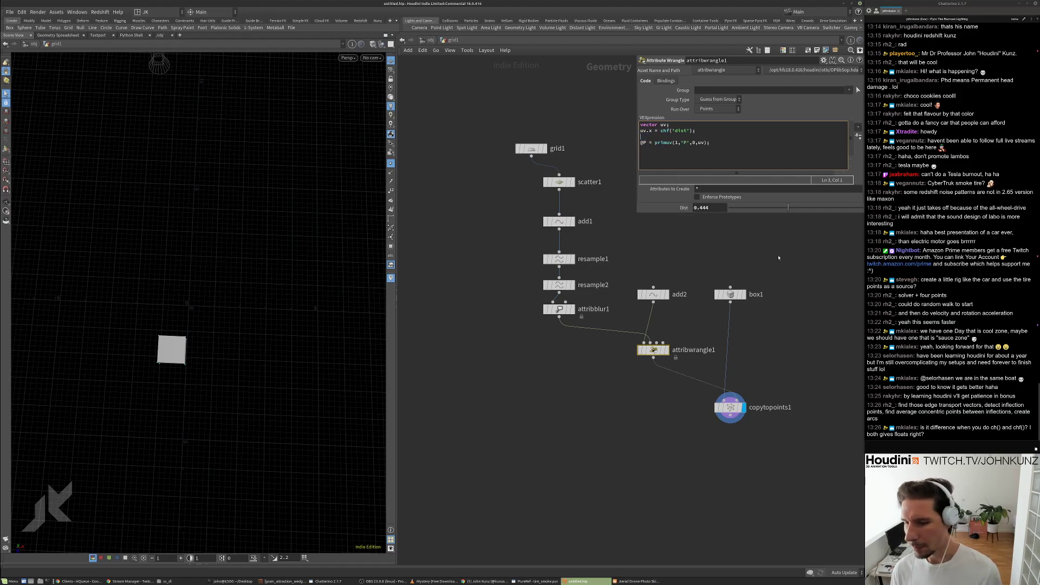
key(BackSpace)
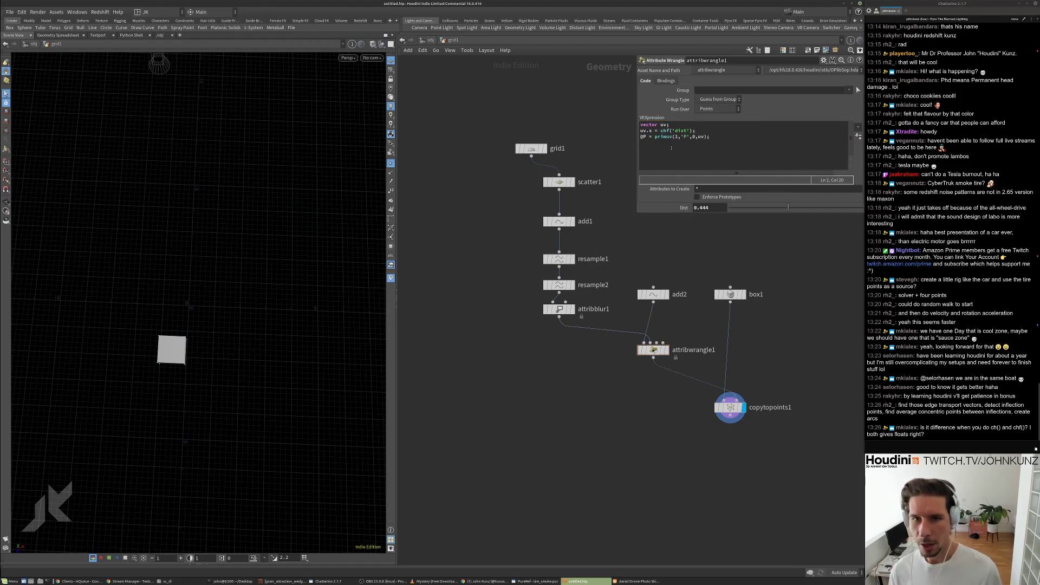
Try ch in place of chf in attribwrangle1's uv.x line and restore chf.
drag(670, 132, 662, 130)
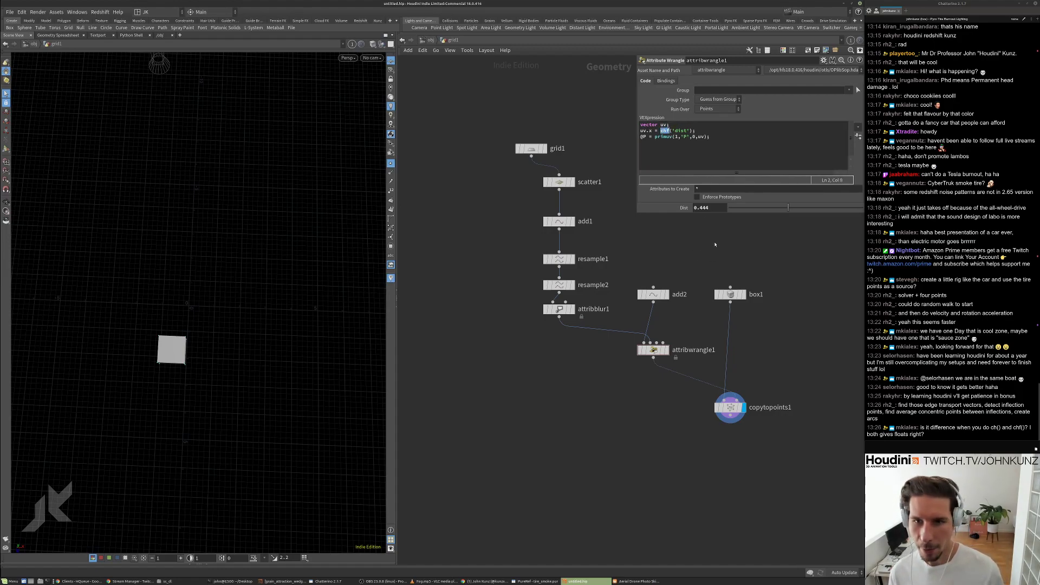
click(670, 131)
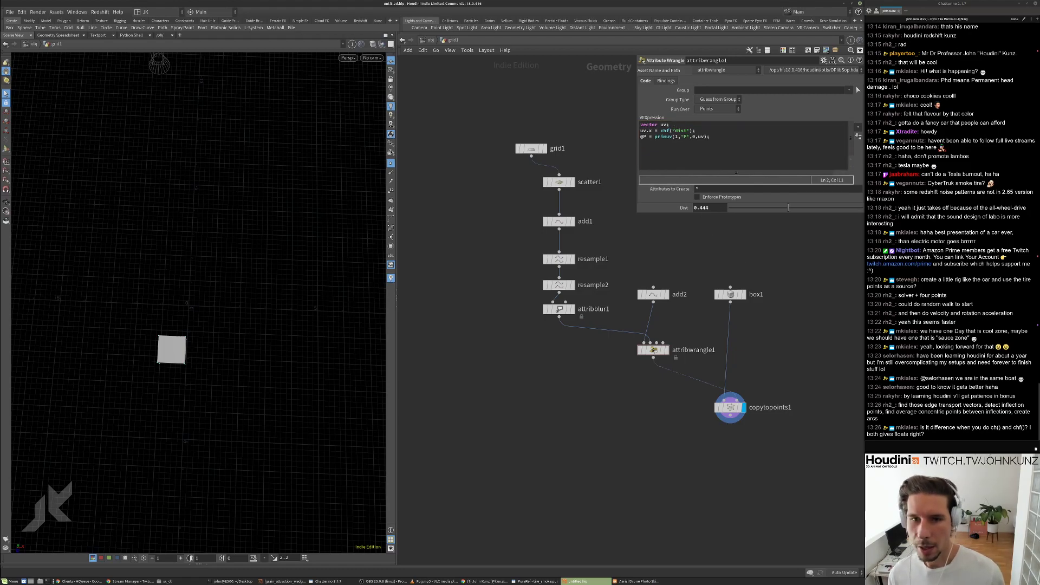
key(BackSpace)
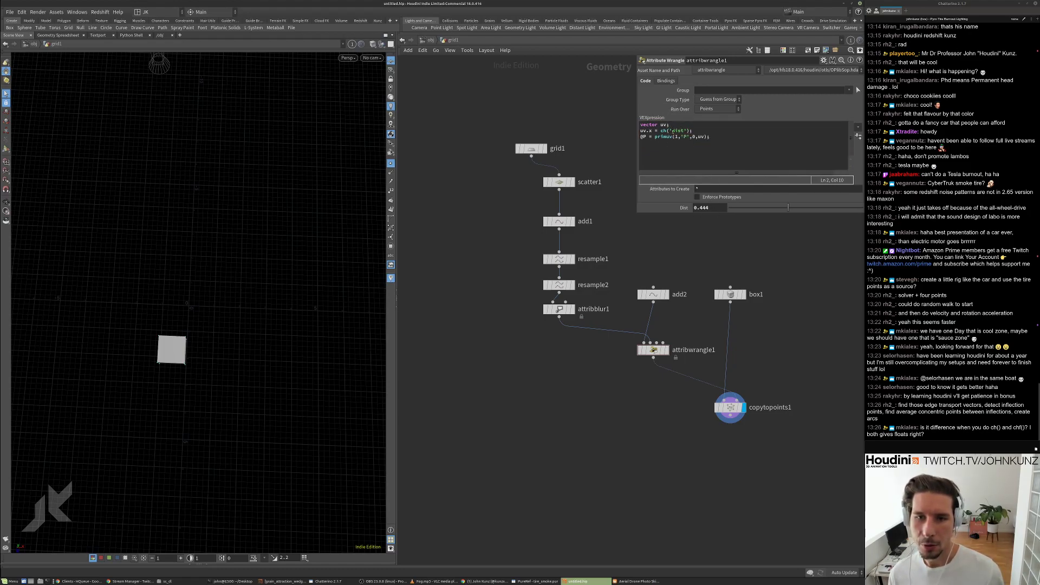
text(f)
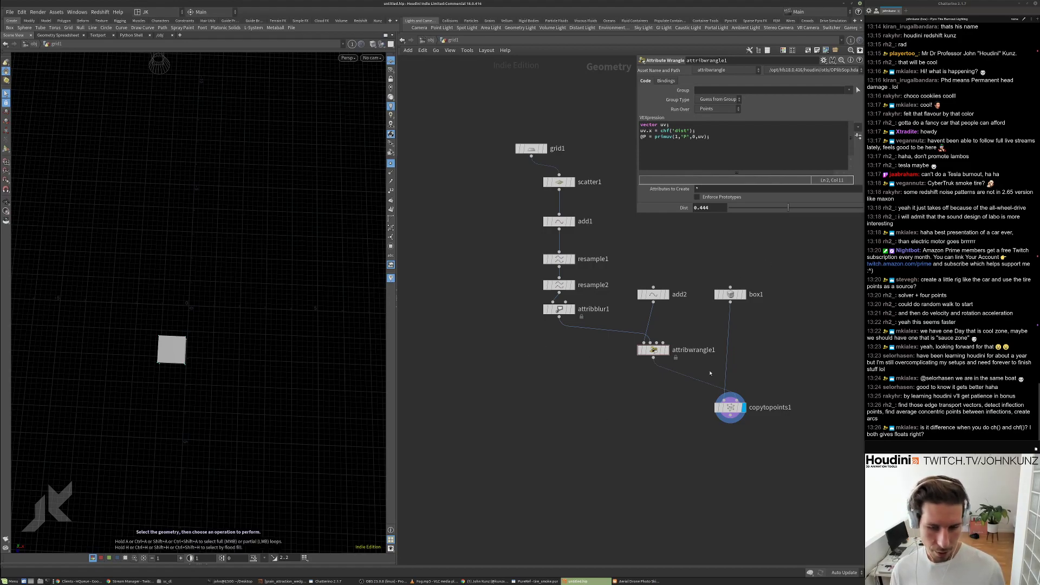
Set attribwrangle1's Dist to 0.609 and template attribblur1 to see the box against the curve.
drag(788, 208, 810, 208)
click(570, 309)
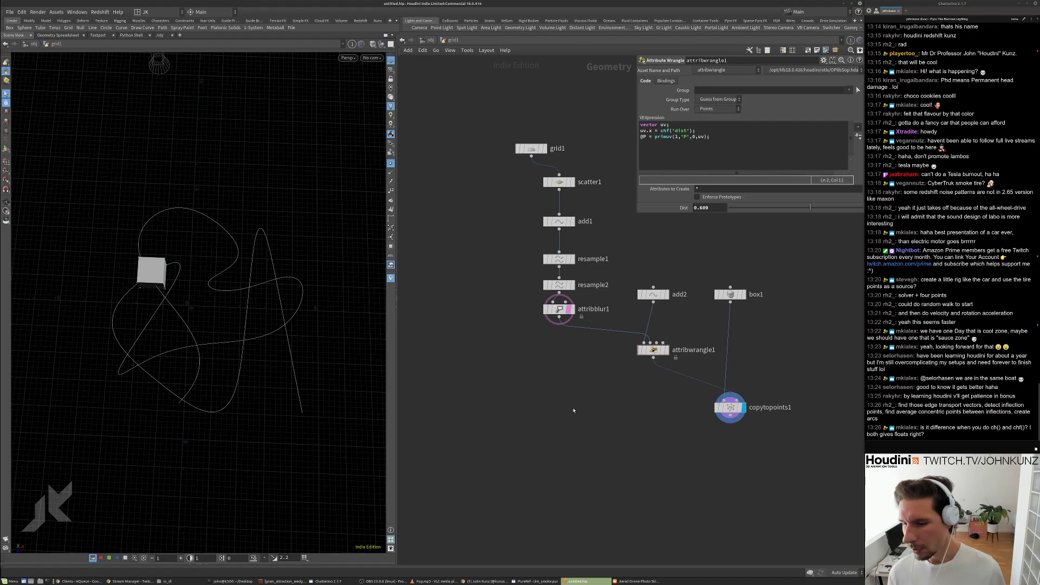
Insert an Orientation Along Curve node between attribblur1 and attribwrangle1.
key(Tab)
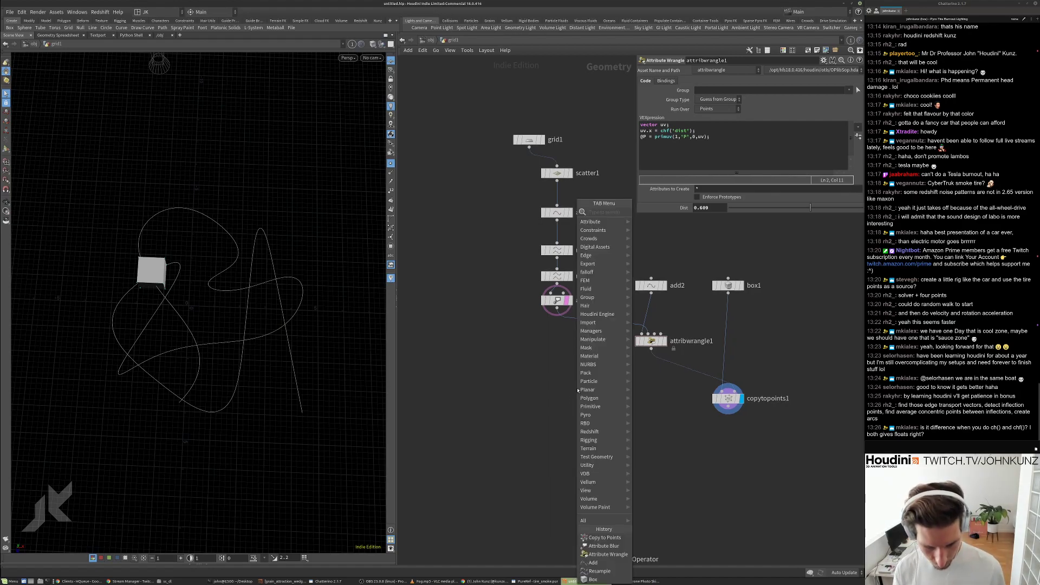
text(orient)
key(Return)
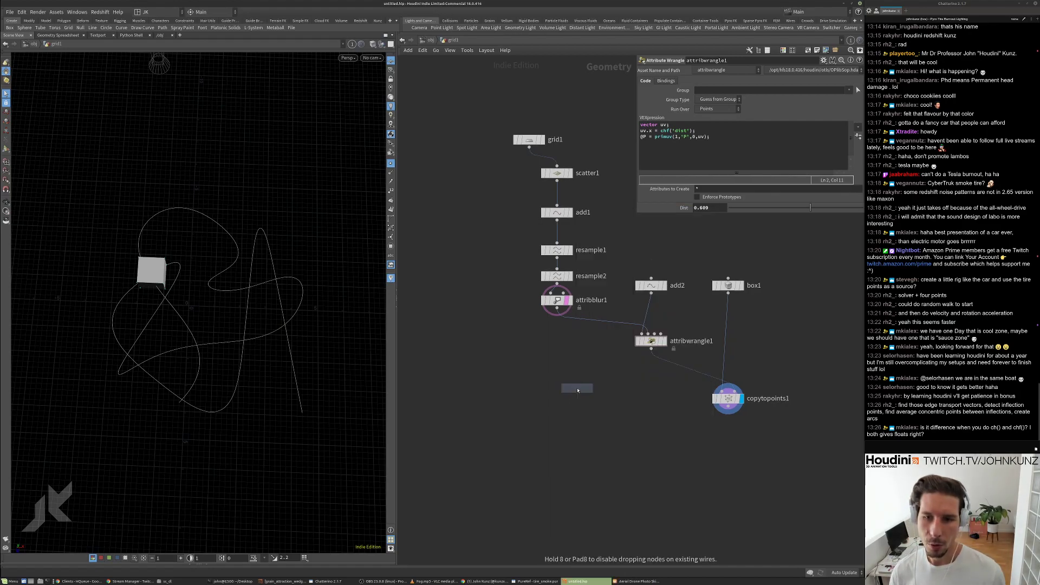
click(577, 390)
drag(577, 390, 637, 222)
scroll(608, 276, up, 3)
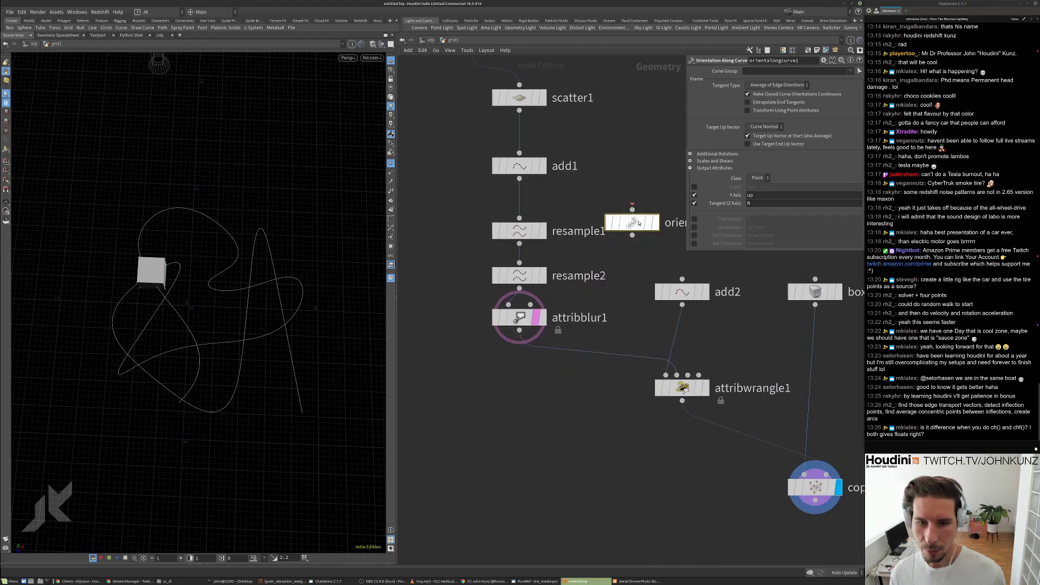
click(655, 216)
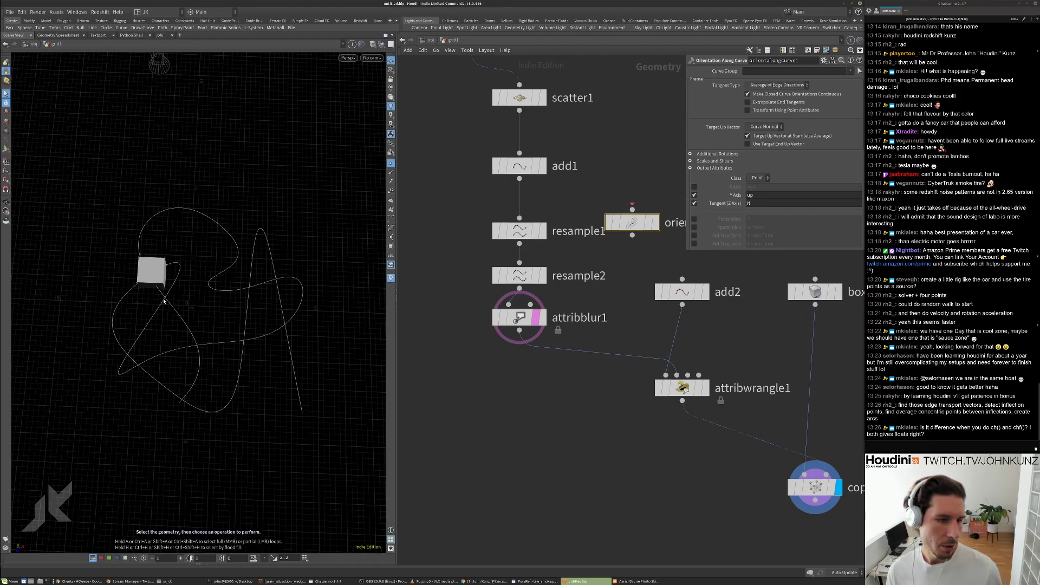
drag(642, 230, 529, 374)
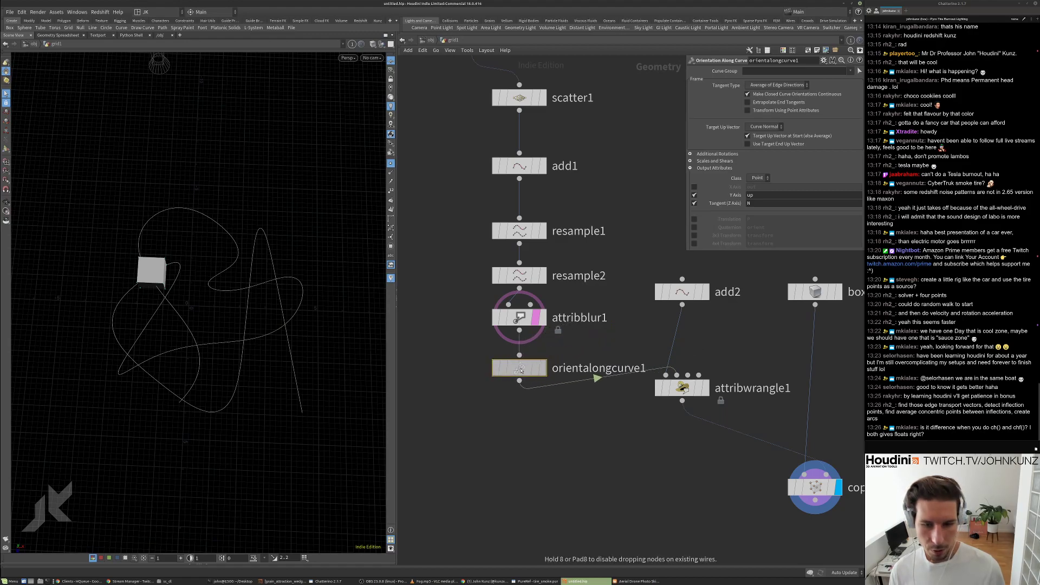
Duplicate the @P primuv line in attribwrangle1's VEXpression onto a new line below it.
middle_drag(578, 465, 560, 429)
click(665, 352)
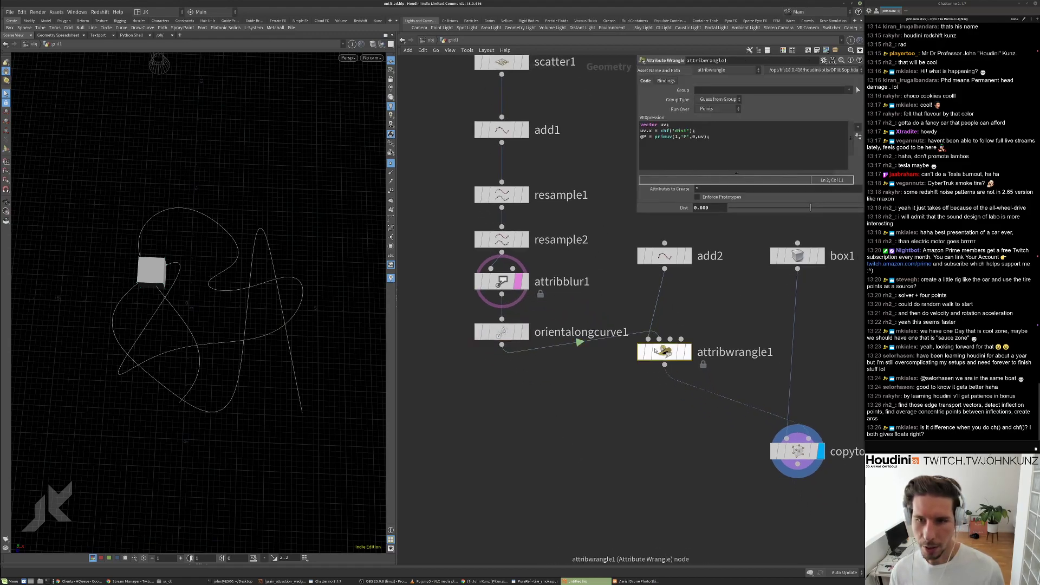
drag(729, 138, 639, 139)
key(ctrl+c)
click(731, 137)
key(Return)
key(ctrl+v)
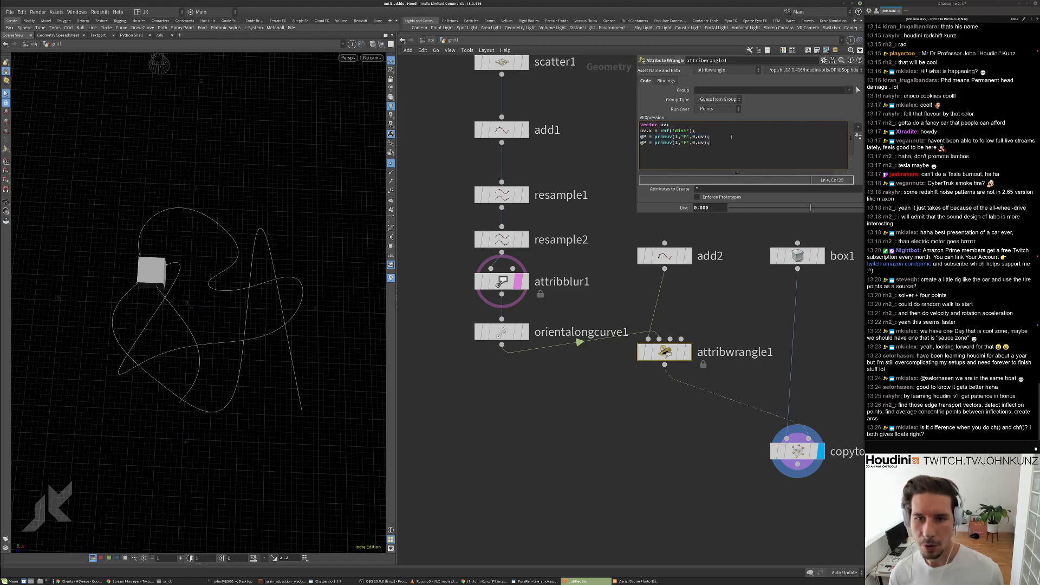
Change the duplicated line in attribwrangle1 to v@up = primuv(1,'up',0,uv);.
drag(647, 143, 643, 142)
text(up)
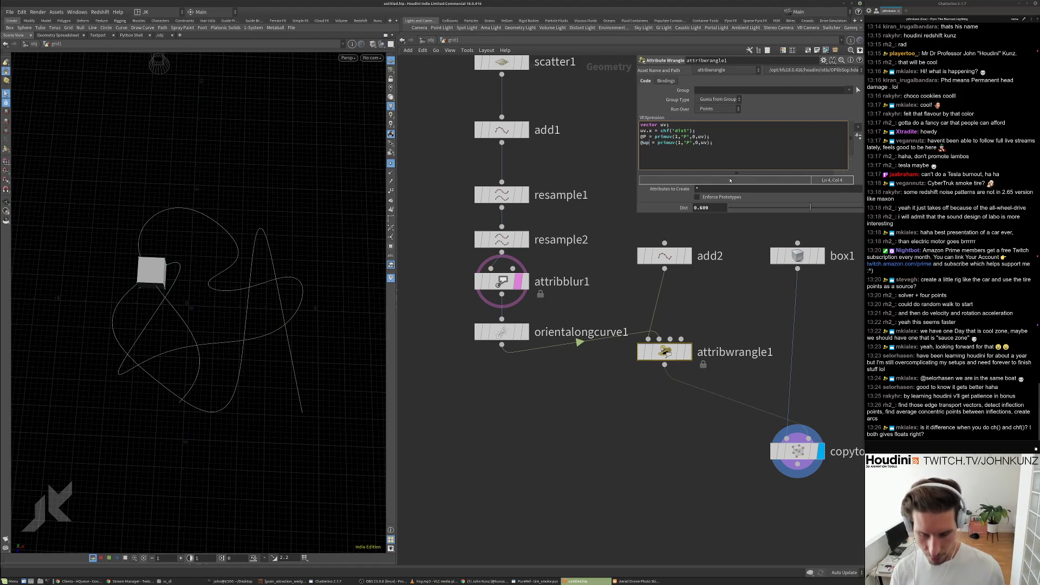
key(Home)
text(v)
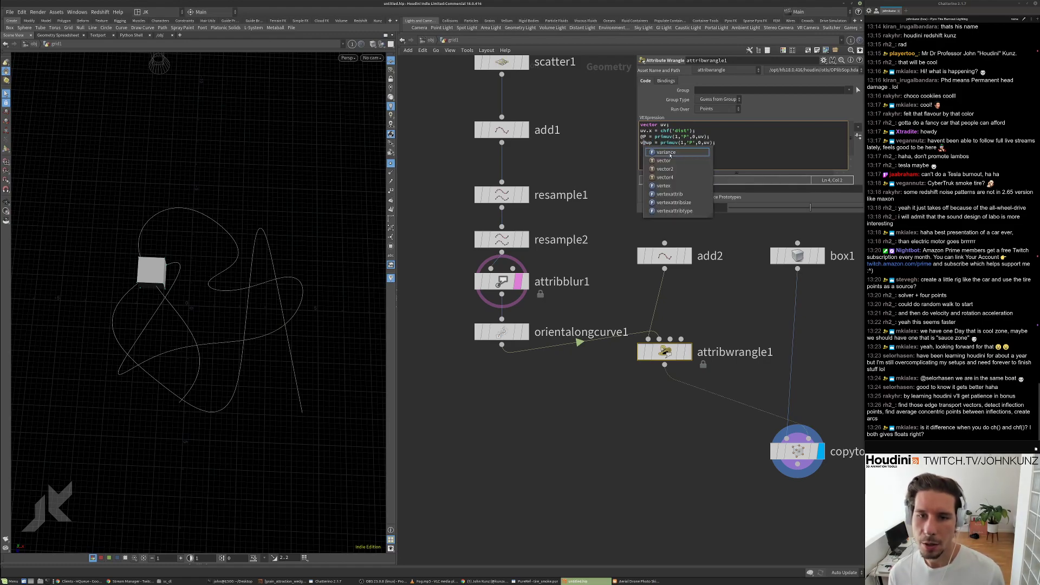
key(Left)
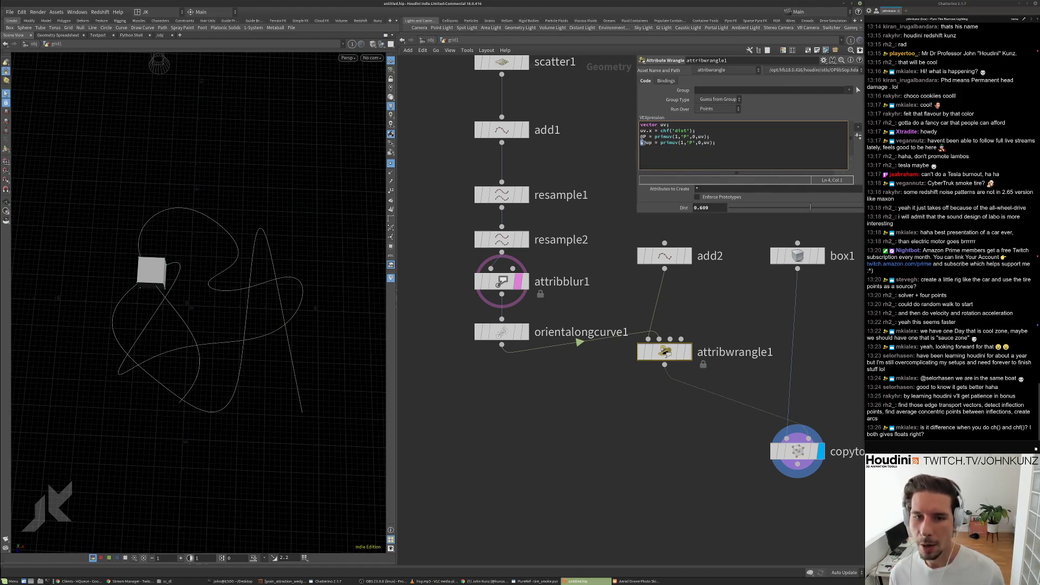
double_click(692, 143)
text(up)
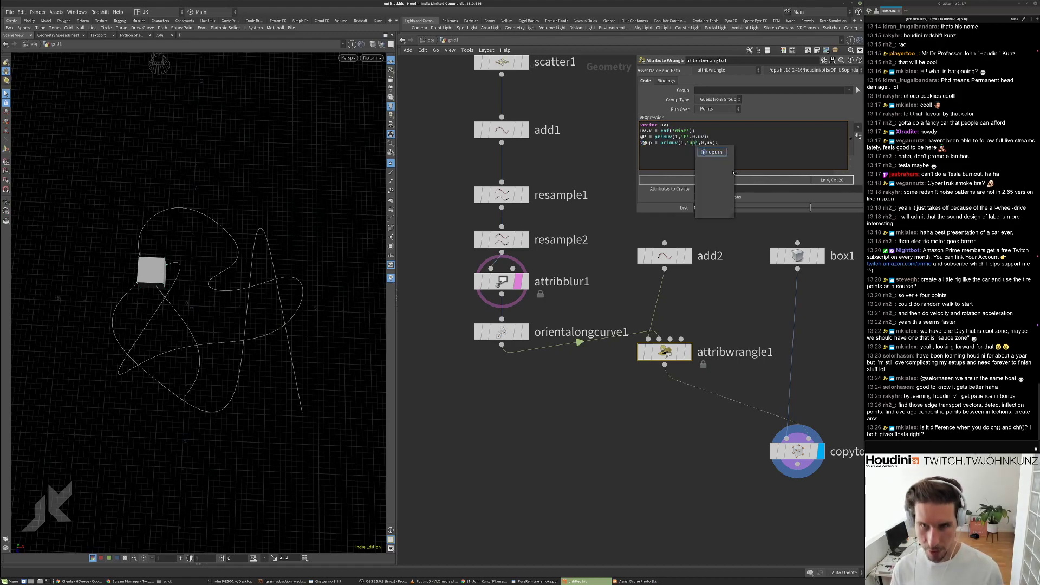
click(731, 295)
Add the line v@N = primuv(1,'N',0,uv); to attribwrangle1 and vary Dist to test the box's orientation along the curve.
drag(720, 142, 661, 145)
key(ctrl+c)
click(737, 143)
key(Return)
key(ctrl+v)
click(650, 148)
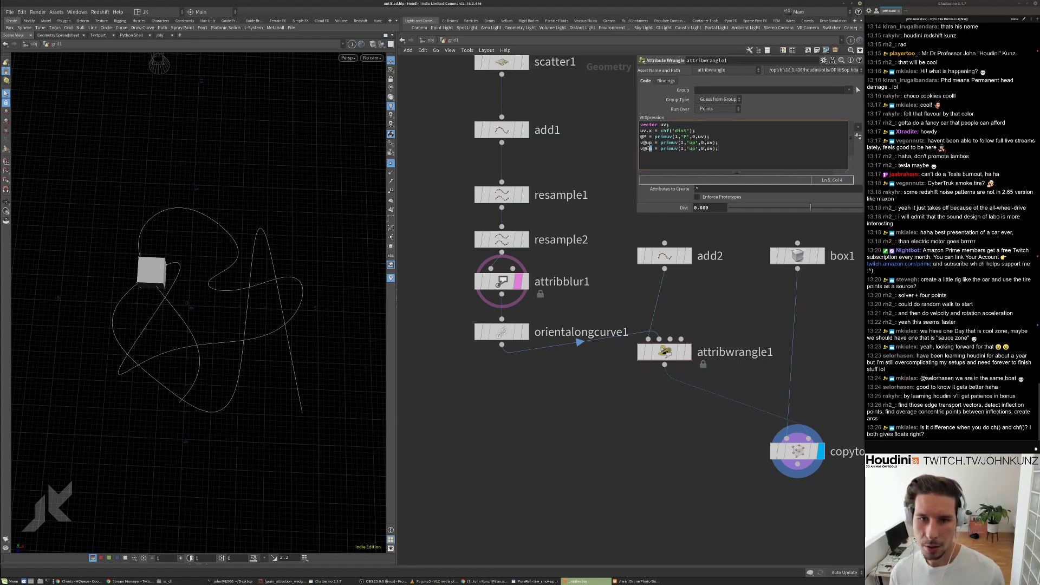
text(N)
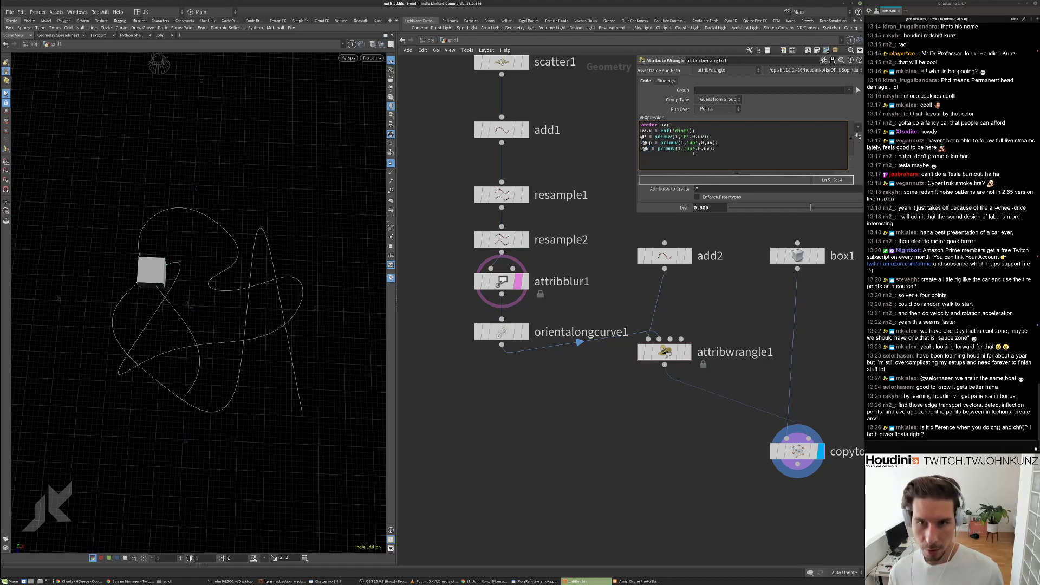
double_click(690, 148)
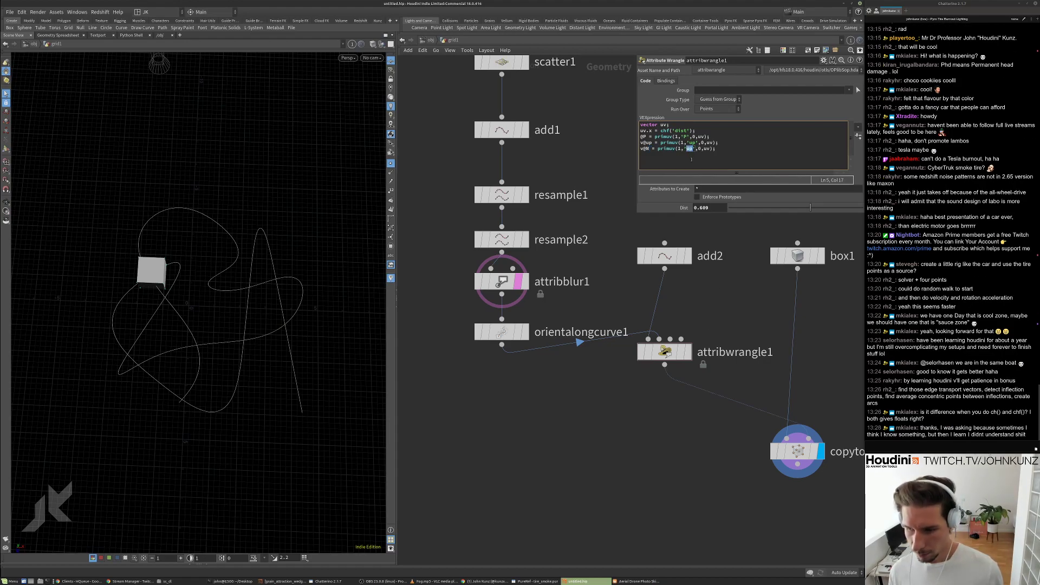
text(N)
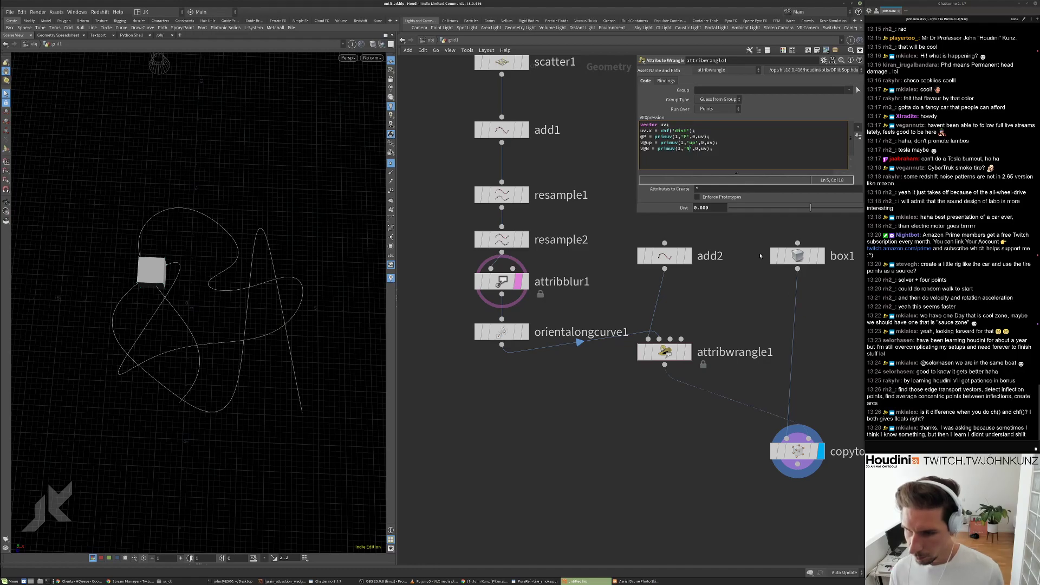
click(662, 187)
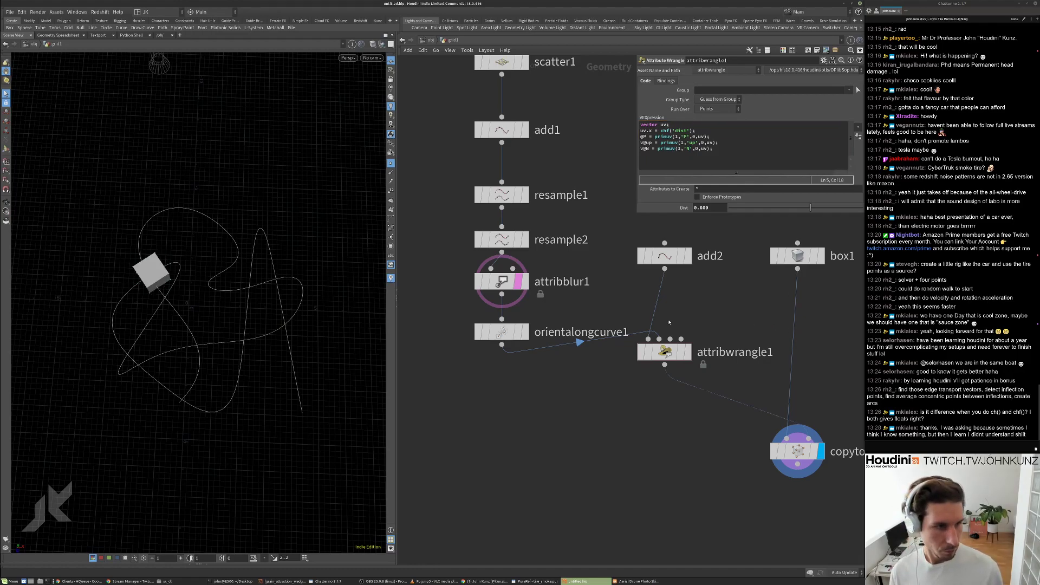
scroll(774, 319, down, 2)
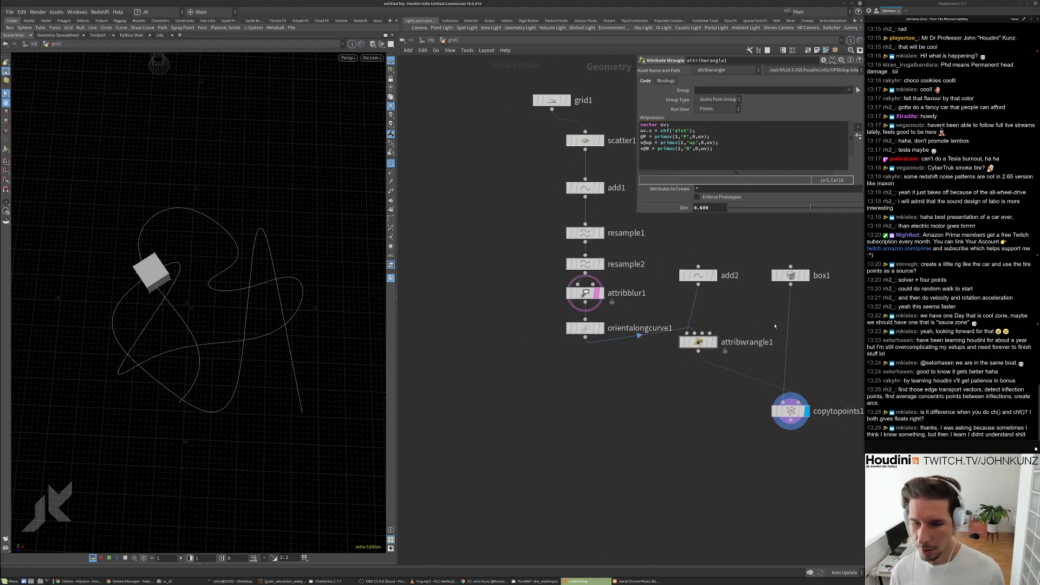
drag(811, 208, 784, 206)
Set box1's Center Z to -0.3 and attribwrangle1's Dist to 0.353.
click(791, 275)
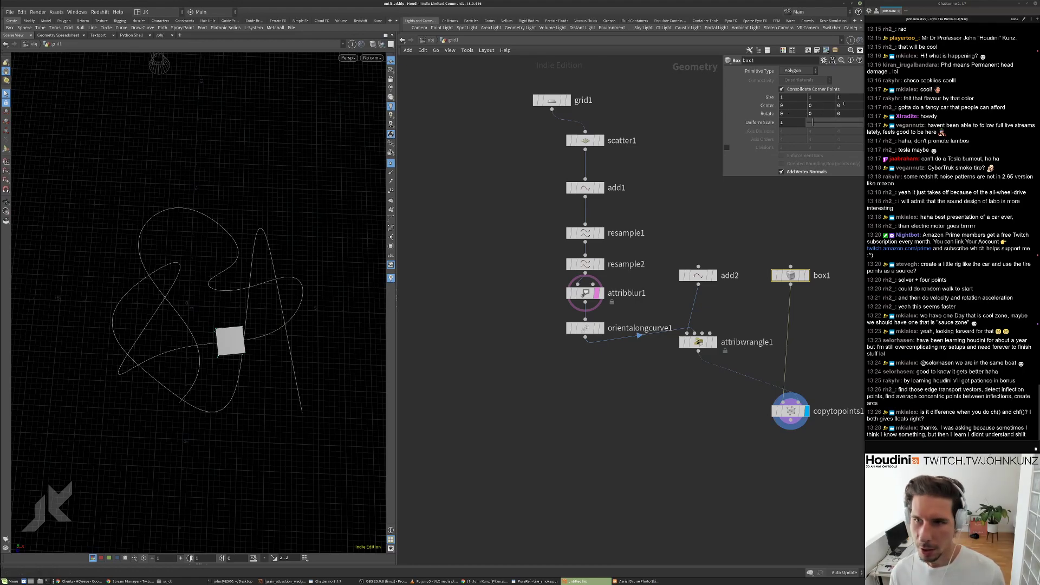
middle_click(797, 106)
middle_drag(791, 106, 778, 106)
key(ctrl+z)
middle_drag(846, 104, 829, 103)
click(699, 341)
drag(770, 207, 775, 206)
Insert a Match Size node between box1 and copytopoints1.
key(Tab)
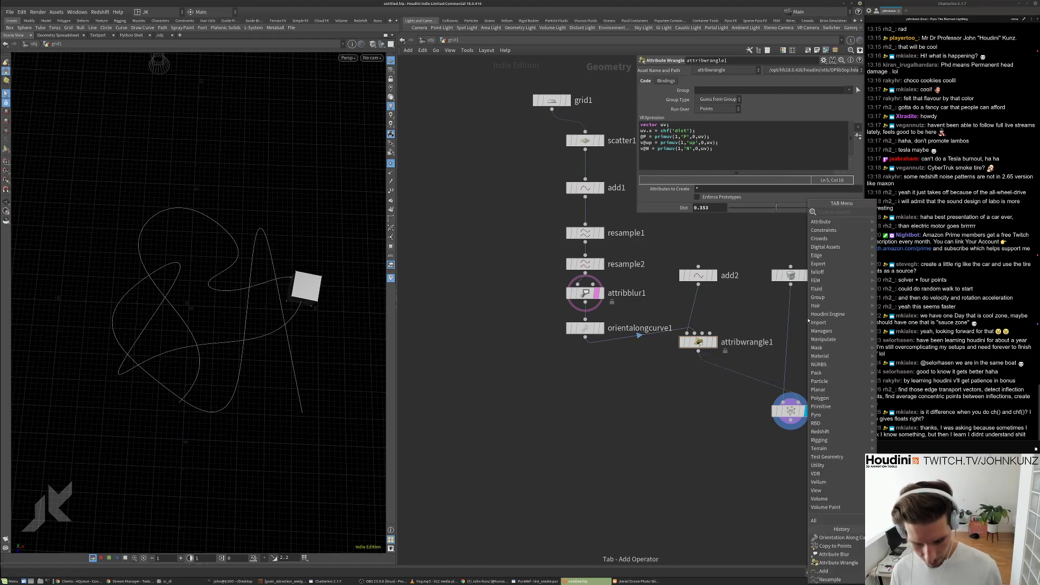
text(mat)
click(897, 229)
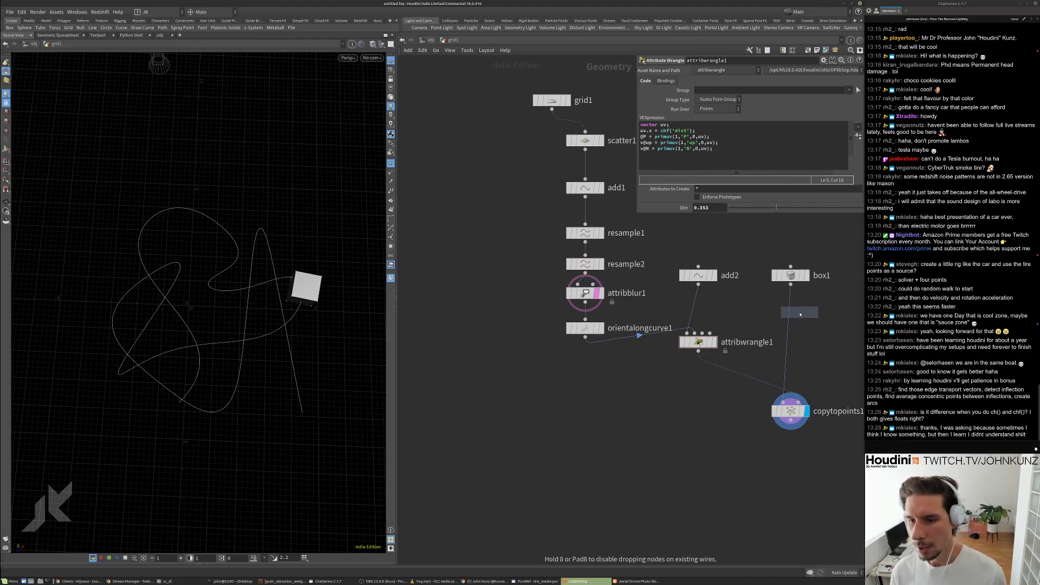
click(790, 310)
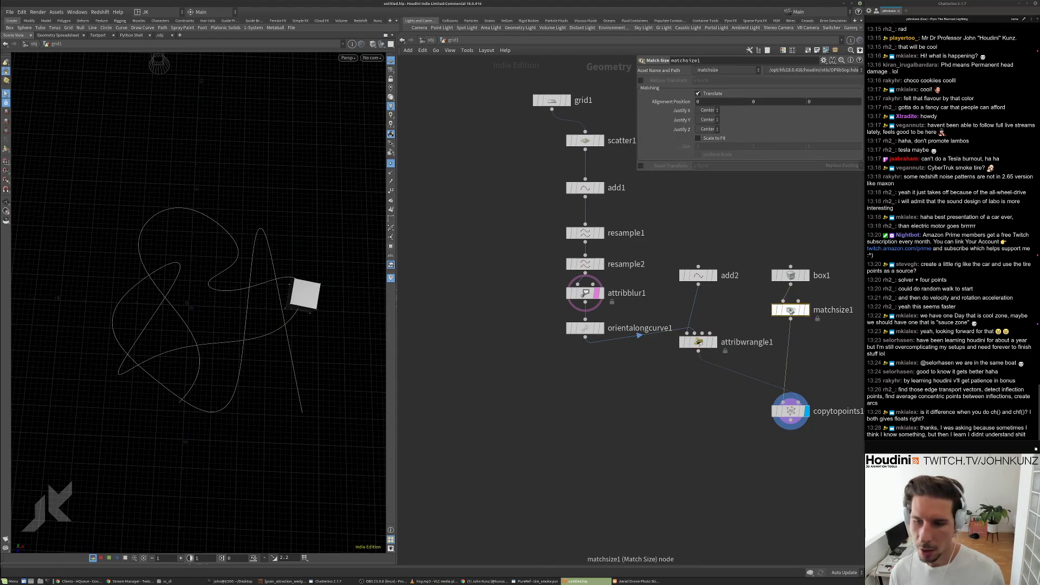
Set matchsize1's Justify X and Justify Z to None and Justify Y to Min so the box sits on the ground.
click(710, 111)
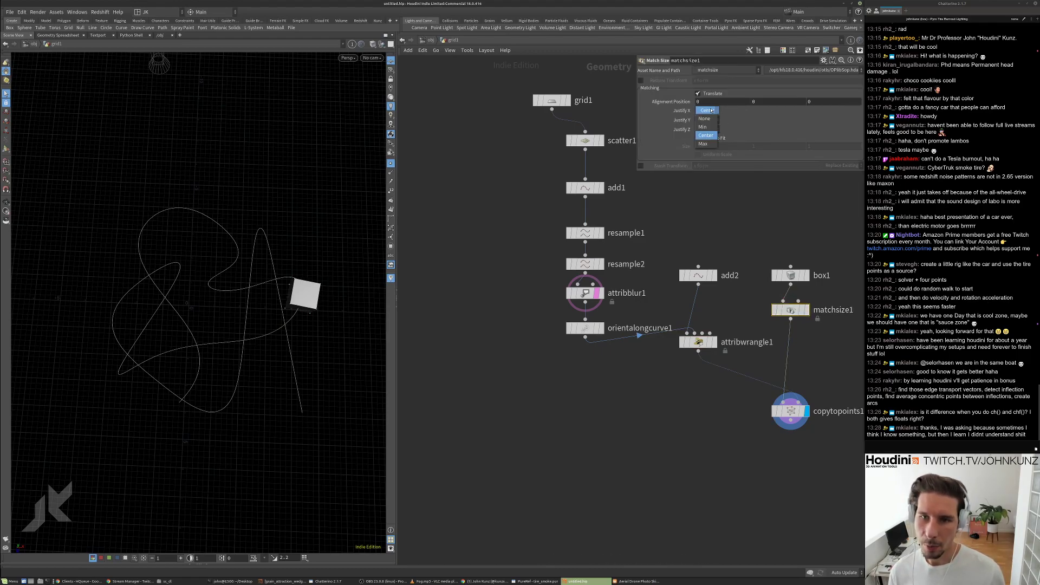
click(704, 118)
click(707, 129)
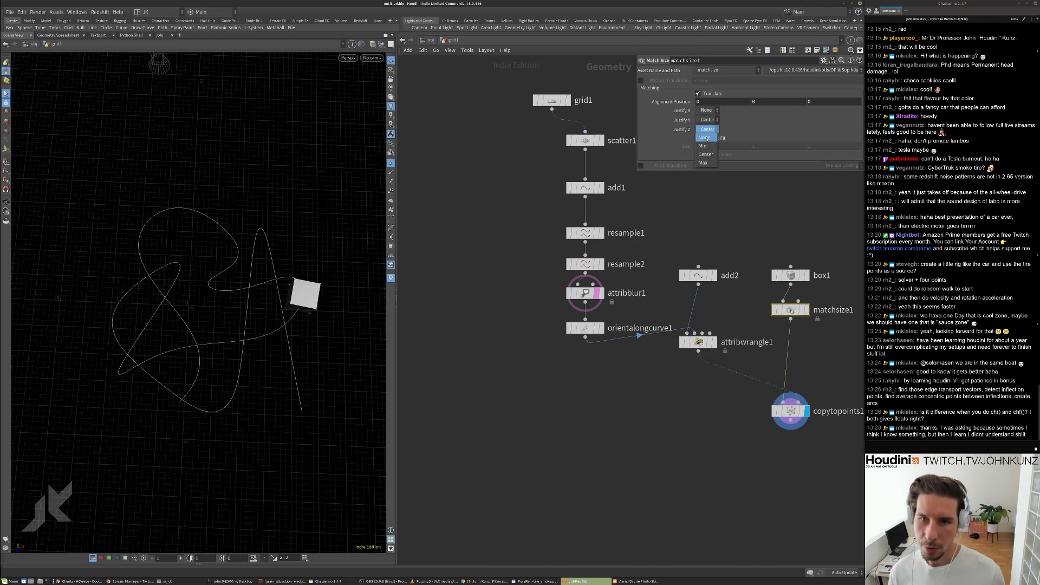
click(705, 138)
click(707, 119)
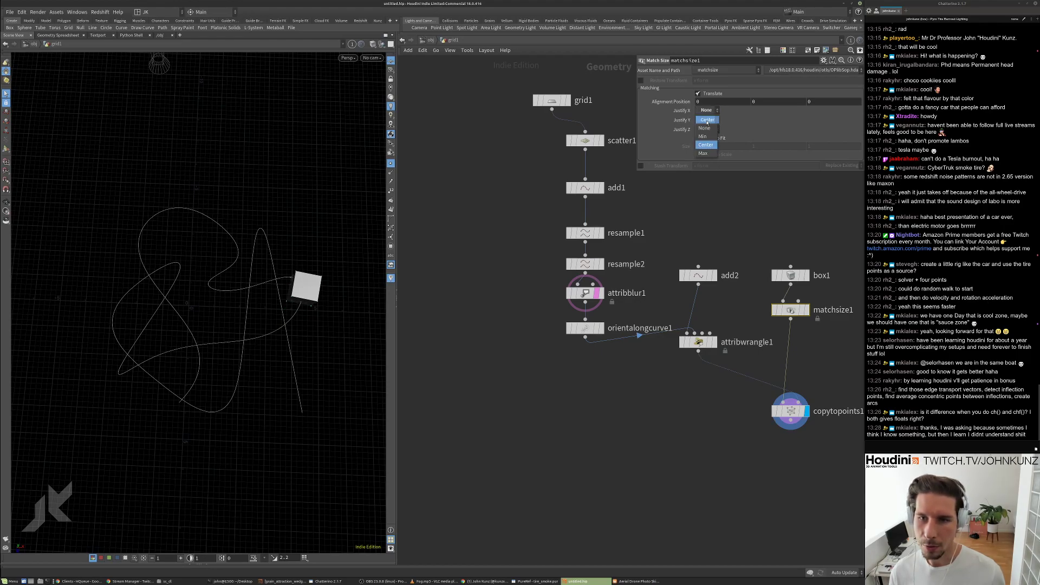
click(706, 132)
drag(353, 271, 247, 239)
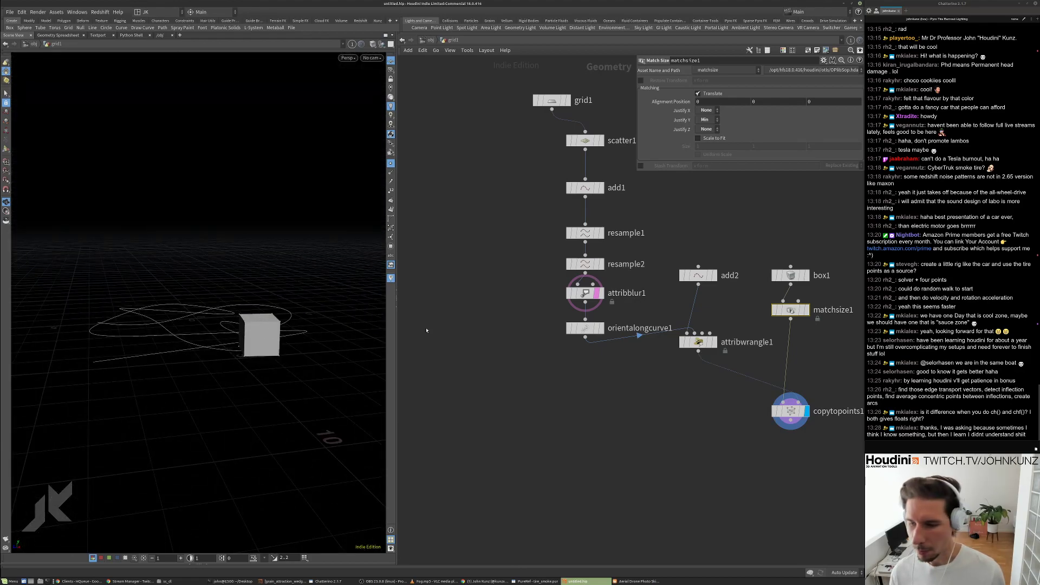
mouse_move(257, 324)
mouse_down()
mouse_move(241, 342)
mouse_move(281, 327)
mouse_move(271, 318)
mouse_up()
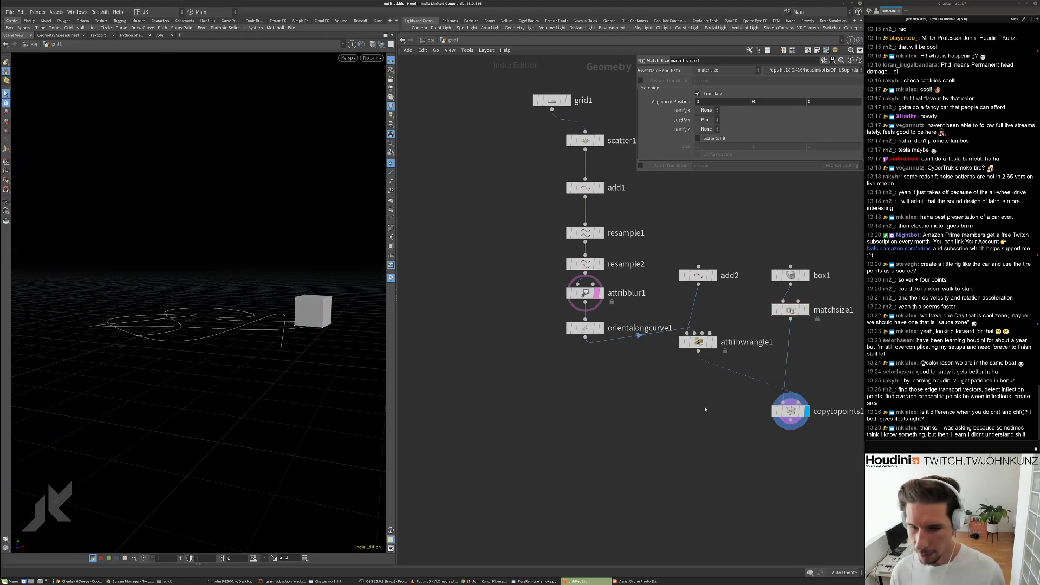
Set attribwrangle1's Dist to 0.22 to move the box along the curve.
middle_drag(697, 397, 633, 372)
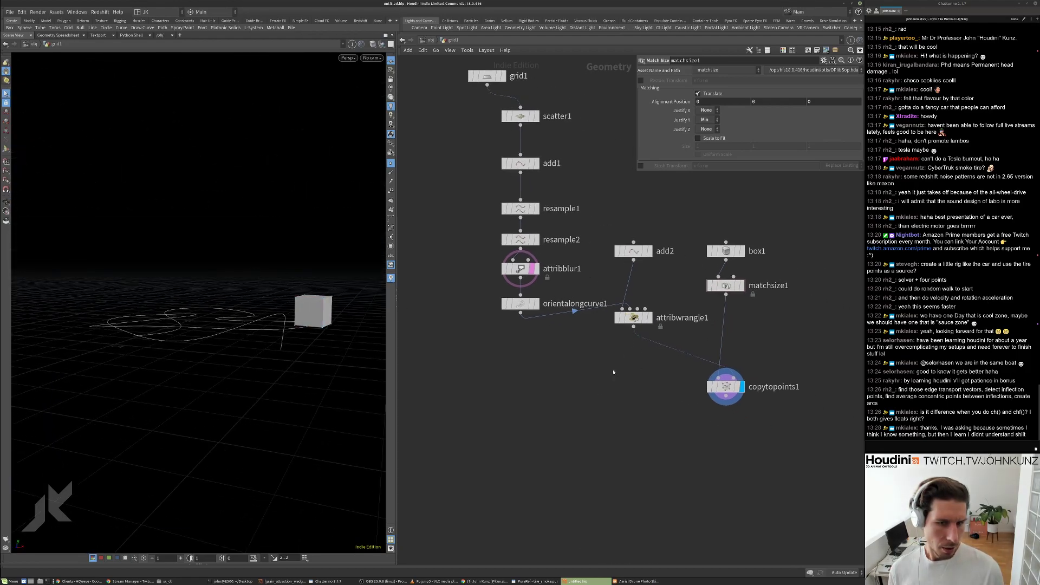
click(631, 317)
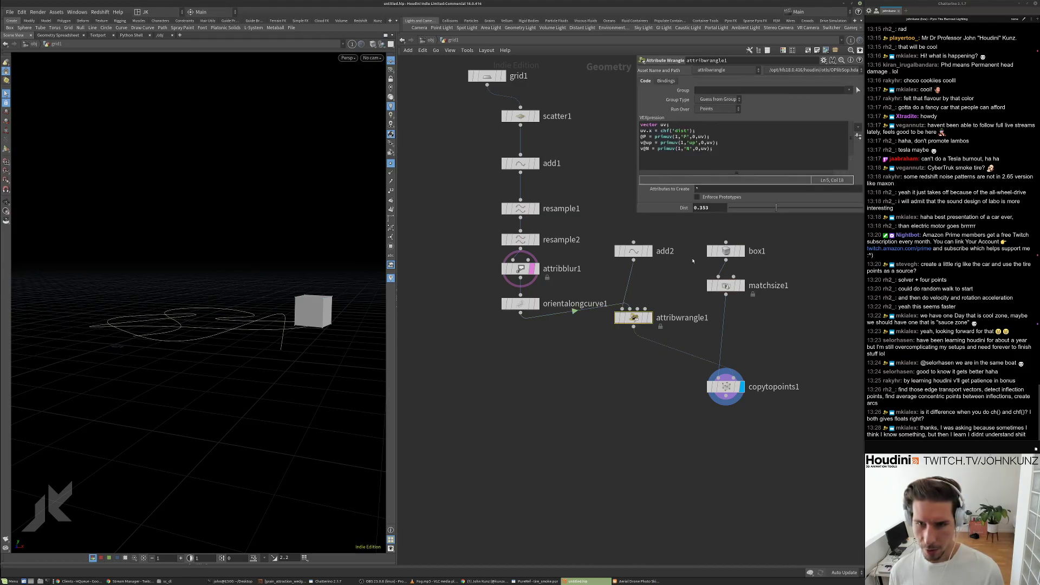
mouse_move(758, 208)
mouse_down()
mouse_move(734, 214)
mouse_move(761, 214)
mouse_up()
Set box1's Size Y to 0.5 and Size X to 0.6 to give it car-like proportions.
click(740, 251)
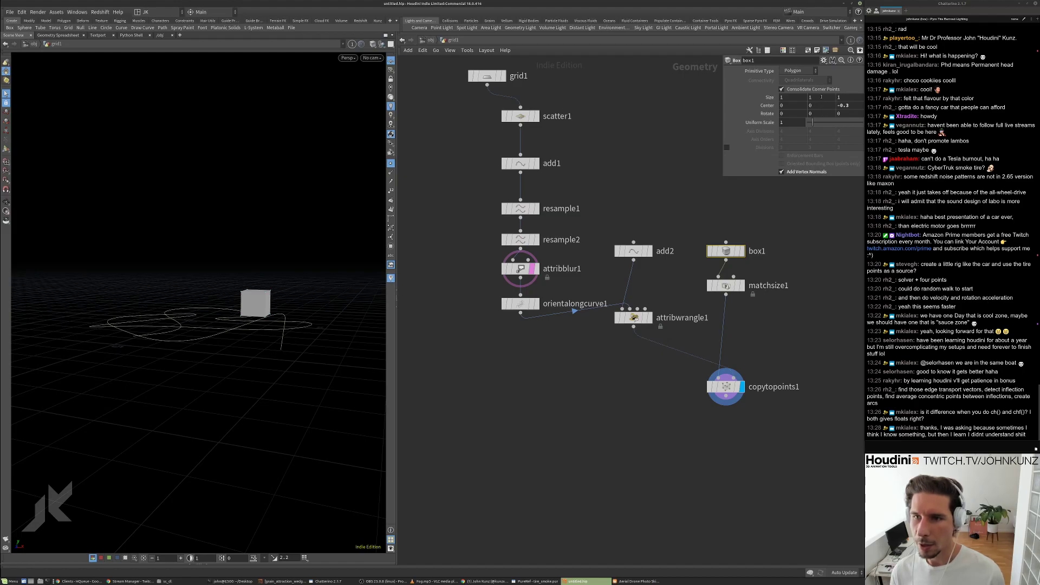
middle_drag(819, 98, 795, 98)
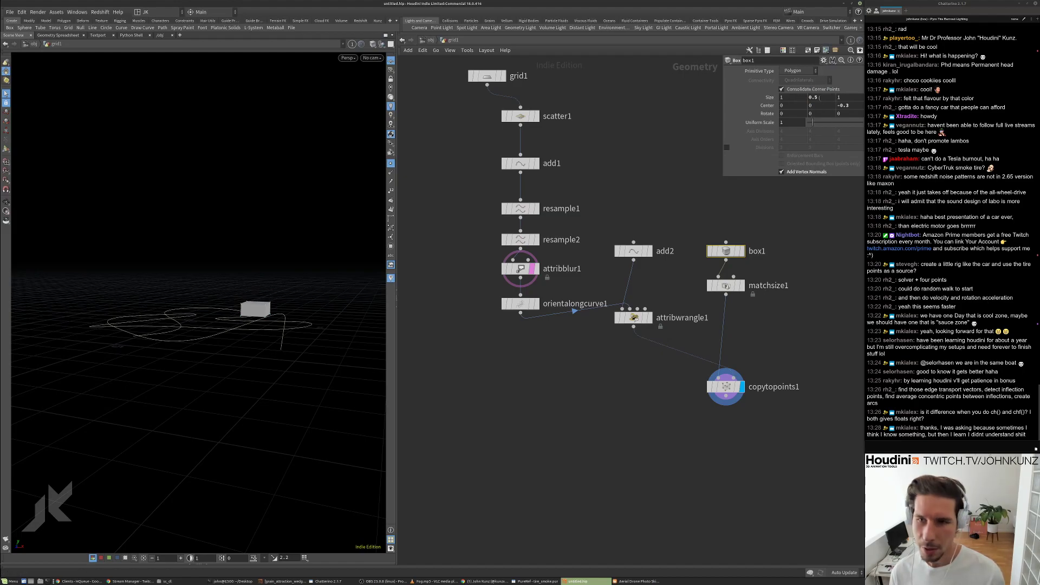
alt+drag(308, 259, 276, 320)
middle_drag(794, 98, 763, 96)
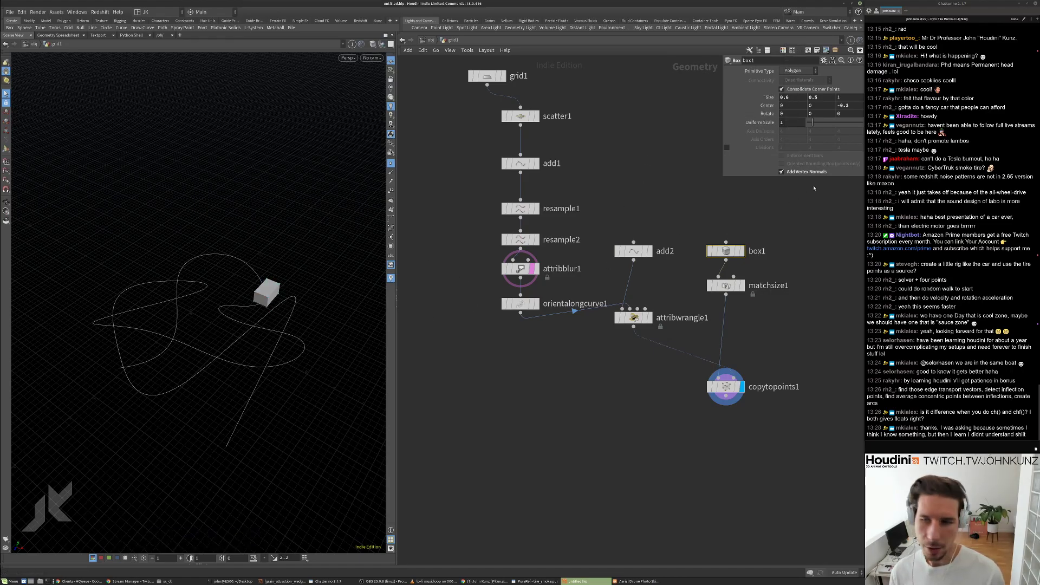
Slide the resized box along the curve by setting attribwrangle1's Dist to 0.863.
click(633, 318)
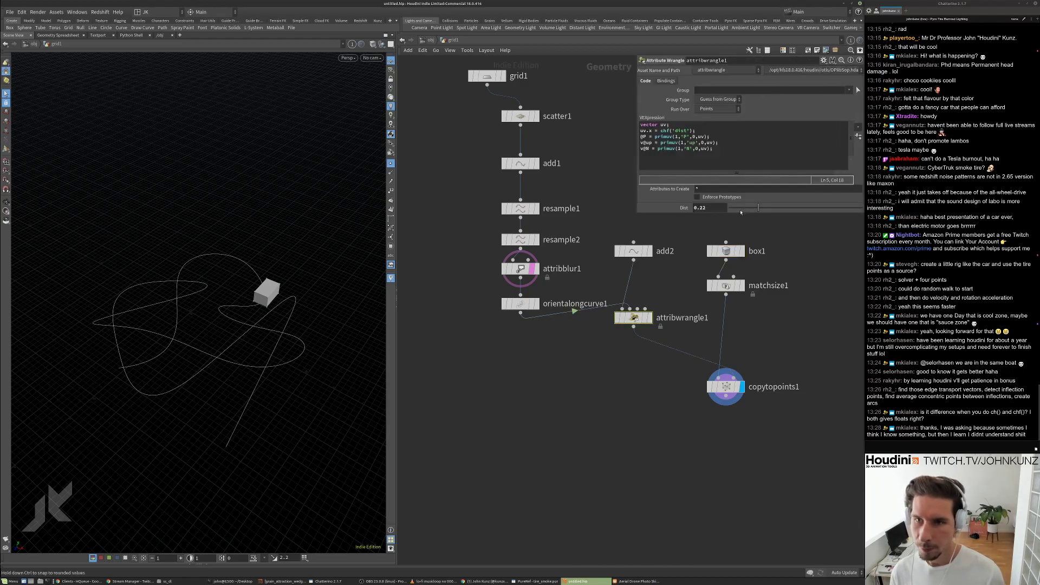
click(739, 208)
drag(739, 209, 845, 223)
click(468, 329)
middle_drag(469, 329, 499, 369)
scroll(520, 379, up, 3)
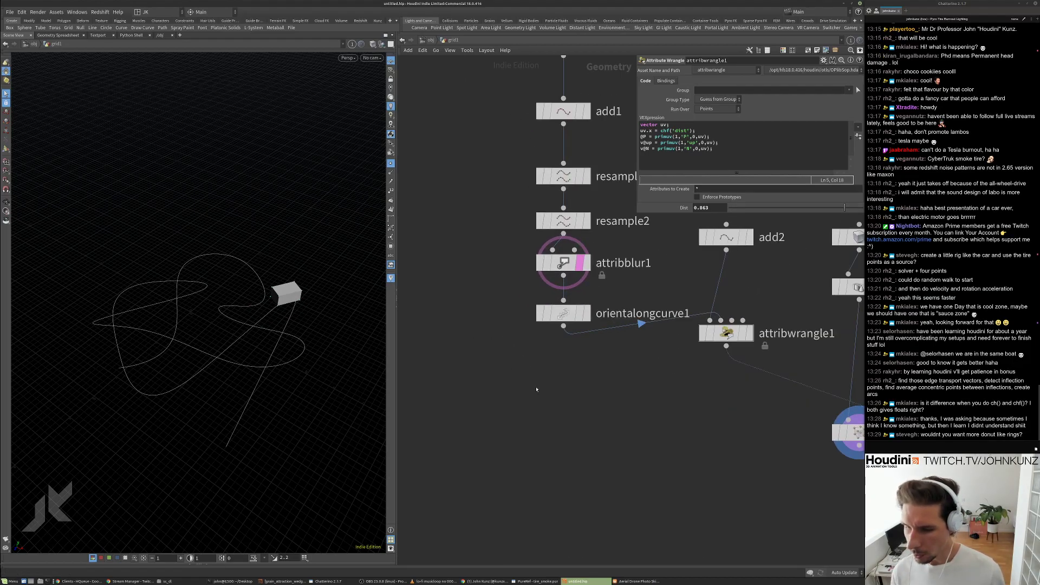
Try 212 as scatter1's Force Total Count, and set the count to 12.
scroll(539, 392, down, 5)
alt+drag(277, 299, 239, 268)
scroll(249, 323, up, 4)
click(552, 187)
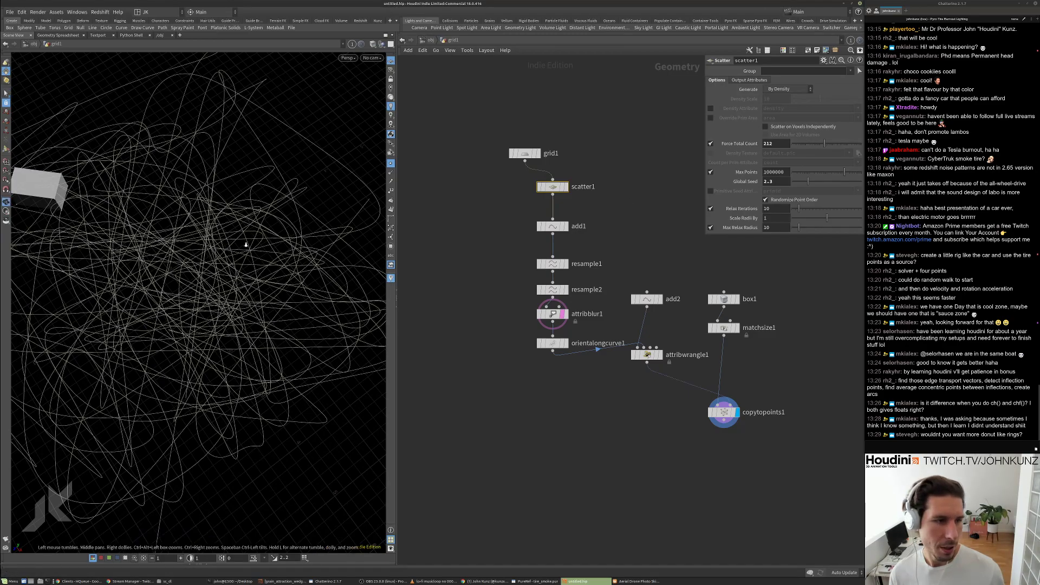
scroll(253, 236, down, 4)
alt+middle_drag(253, 237, 276, 224)
drag(823, 144, 806, 144)
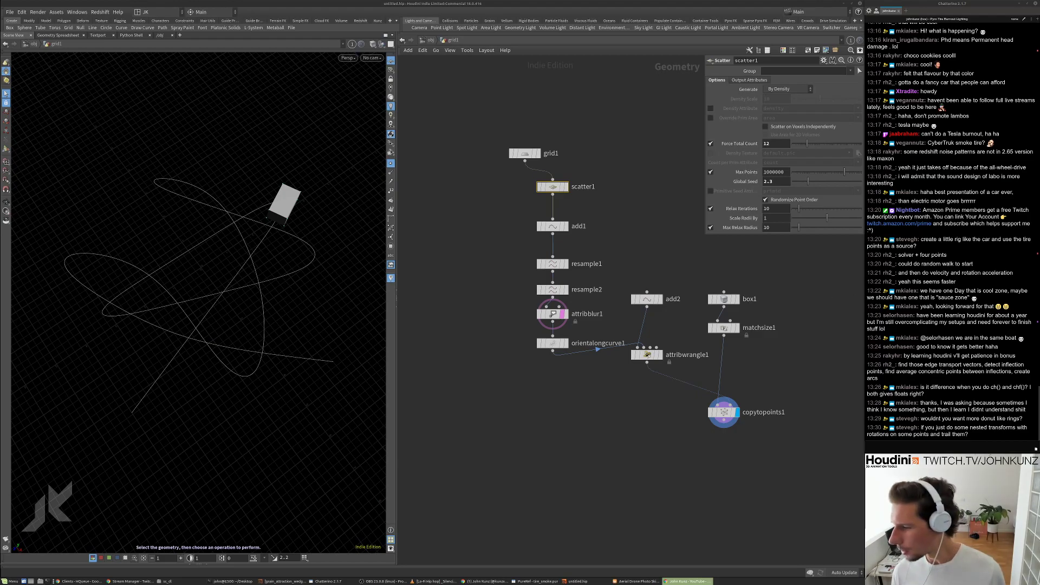
Display grid1, scatter1 and add1 in turn to examine how the base curve is built.
click(647, 498)
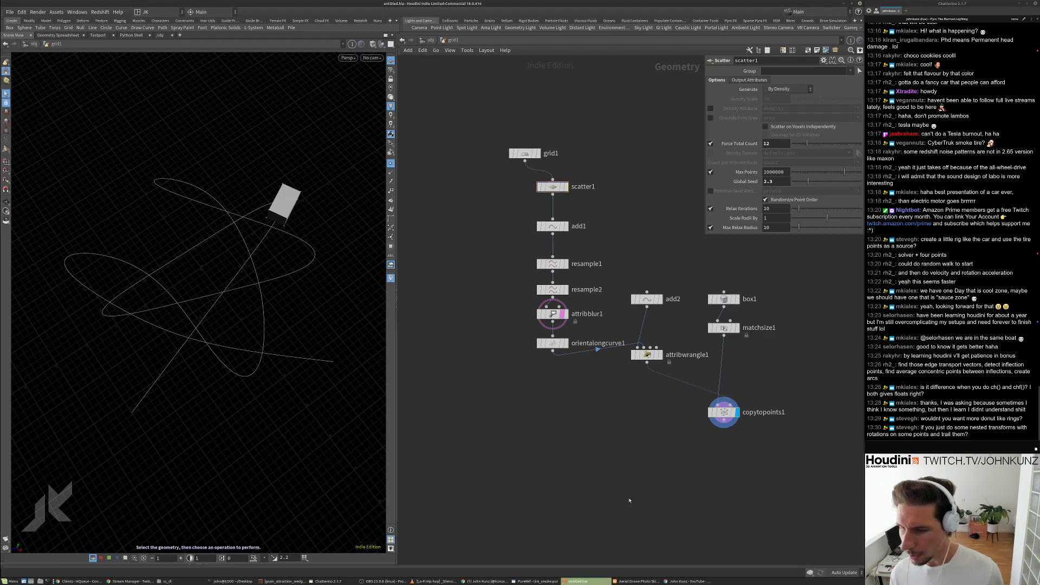
middle_drag(607, 496, 624, 471)
scroll(548, 453, up, 3)
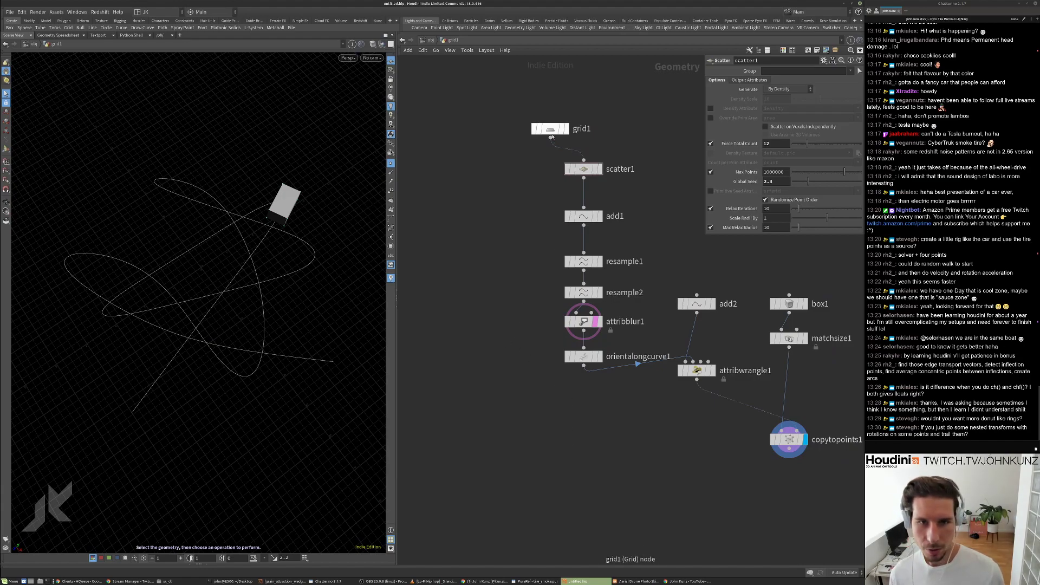
drag(549, 129, 547, 119)
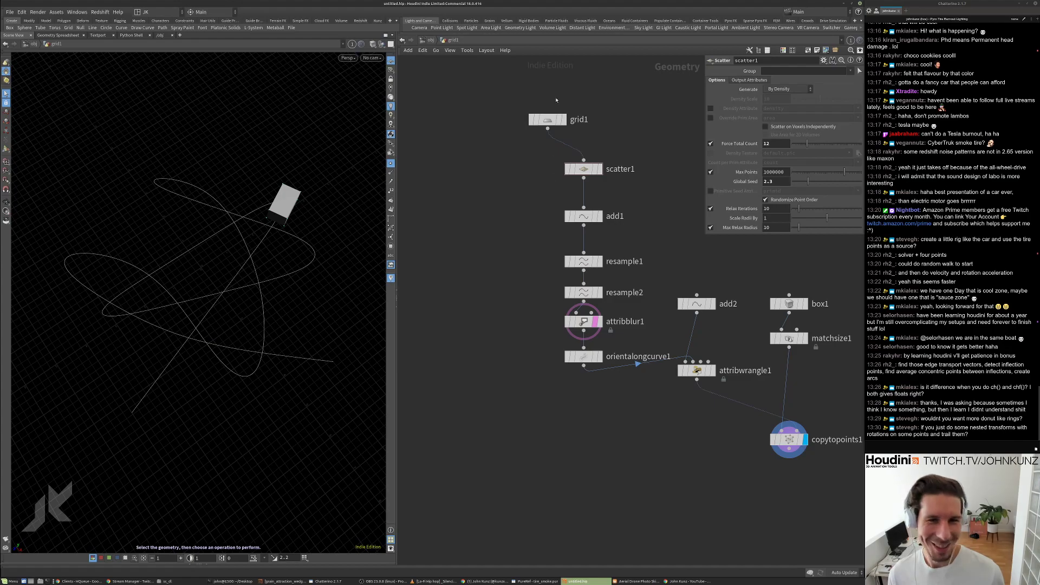
click(563, 119)
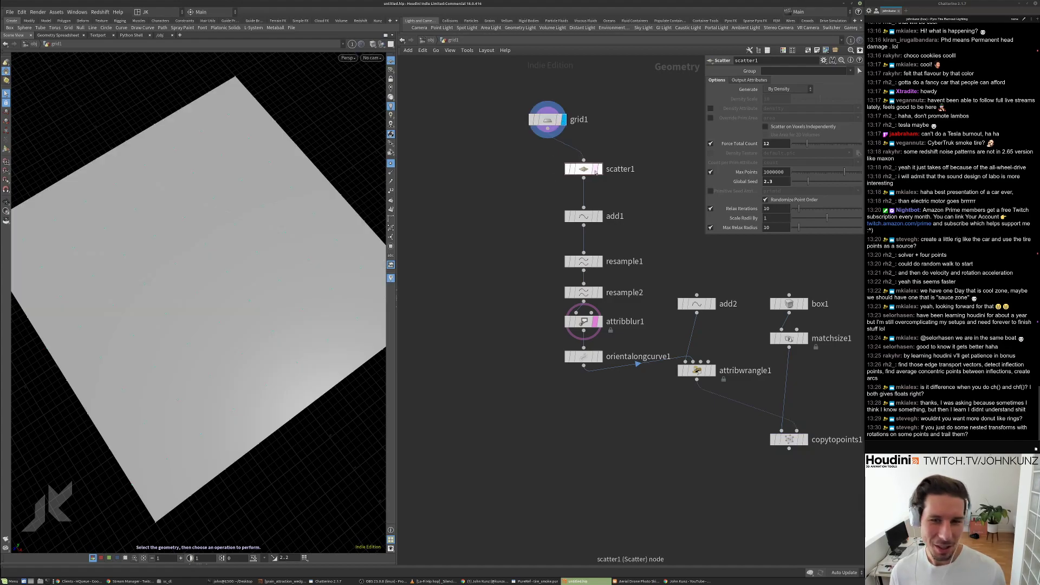
click(596, 169)
click(600, 217)
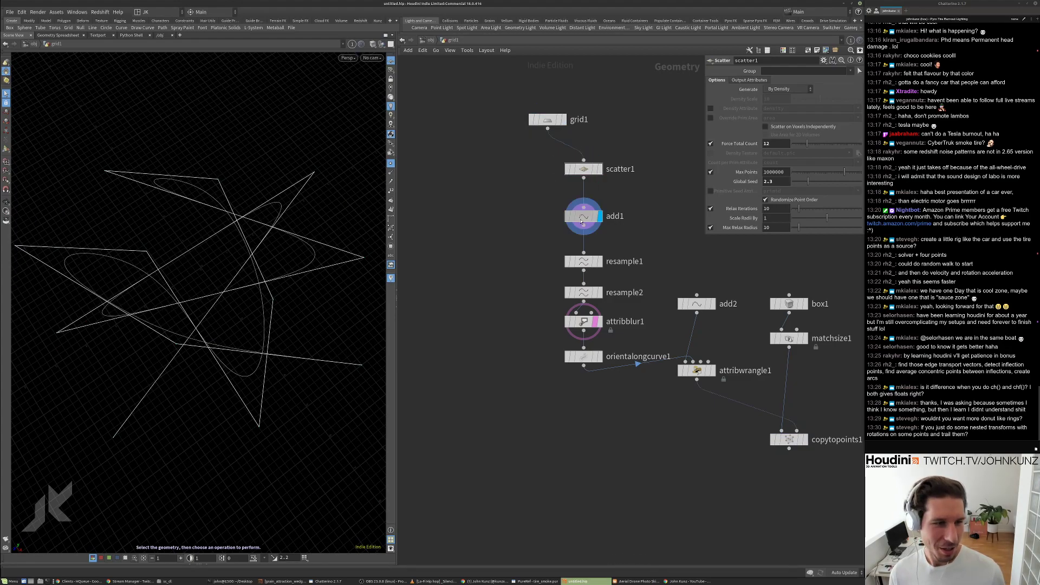
Display resample1 and resample2 in turn to examine how the scattered curve is subdivided and smoothed.
click(581, 221)
click(599, 262)
click(579, 264)
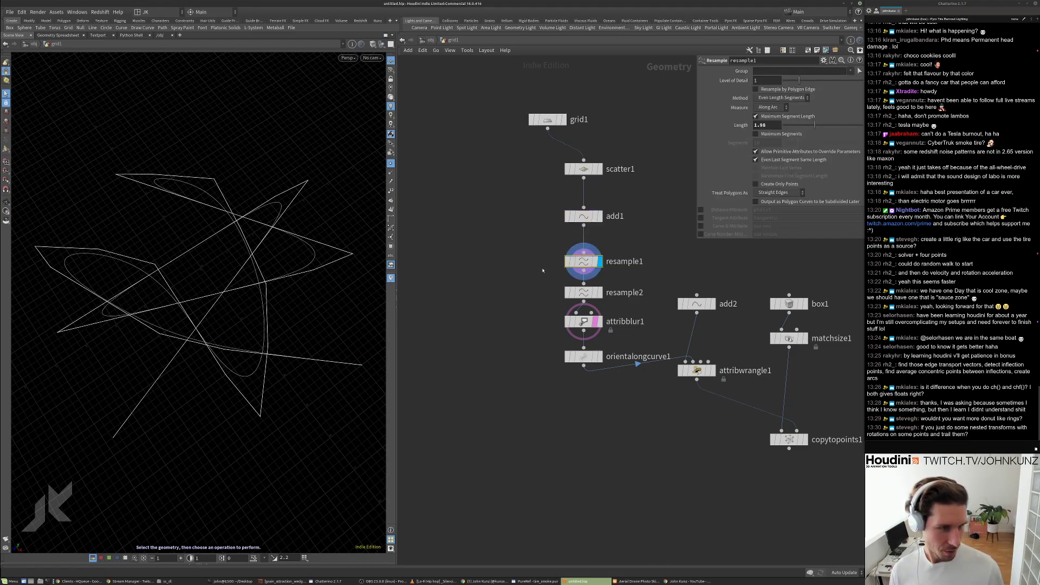
middle_drag(480, 264, 499, 243)
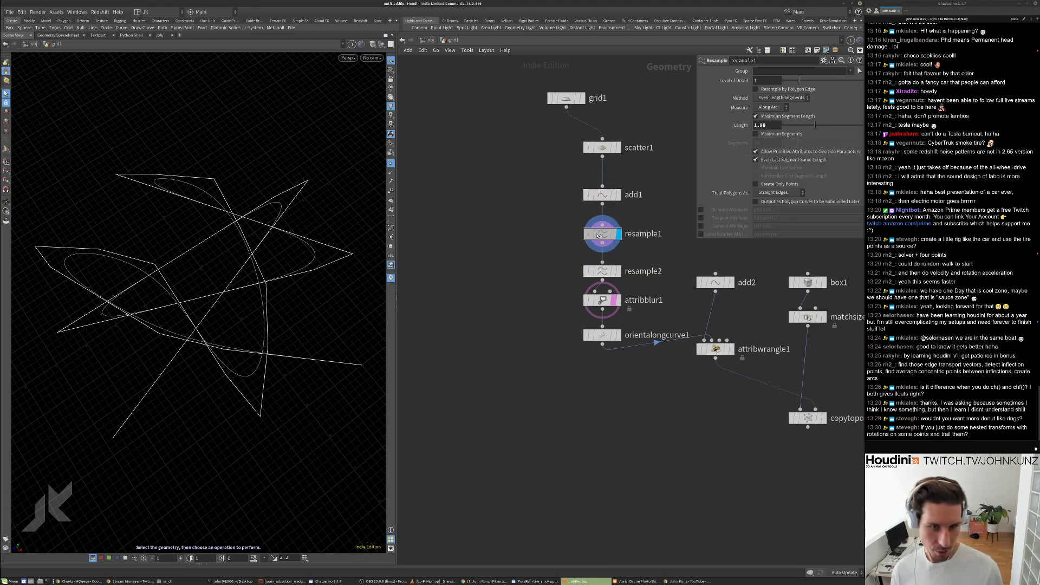
scroll(517, 241, down, 2)
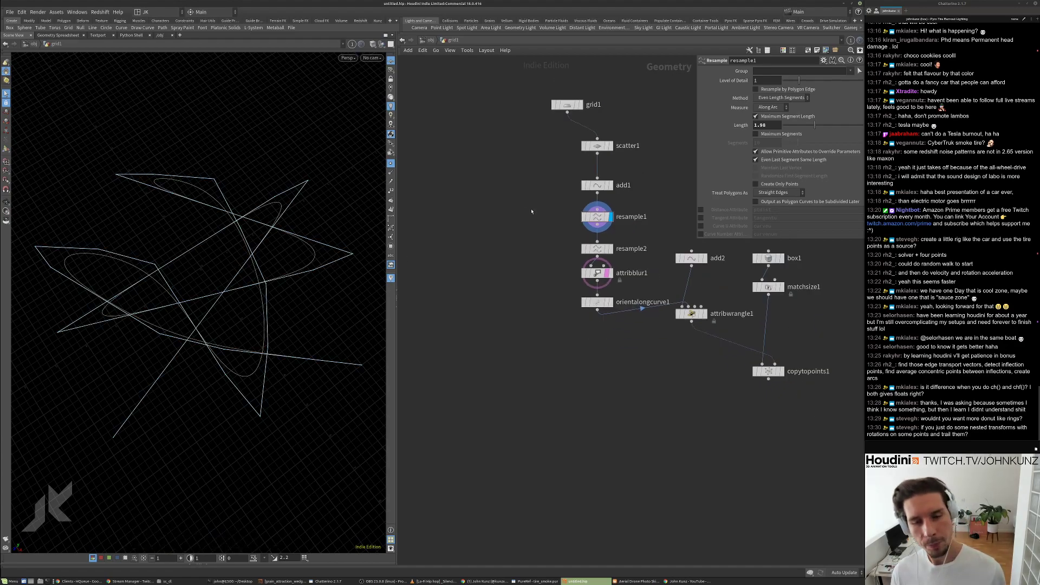
click(611, 249)
click(597, 251)
drag(275, 224, 302, 234)
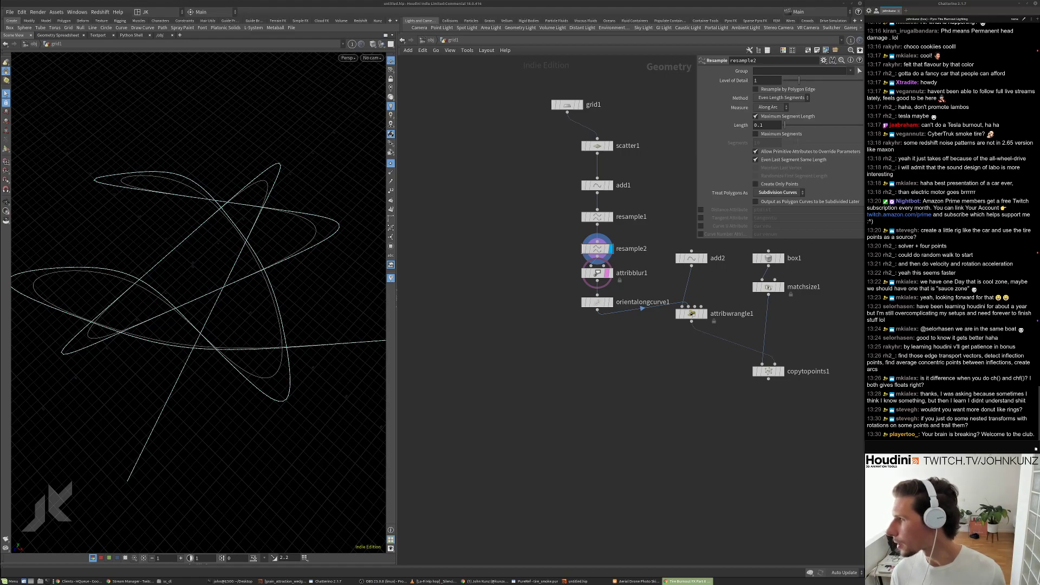
Bring the Tire Burnout FX Part 6 YouTube window into view, move it aside and return to the node network.
key(shift+super+Left)
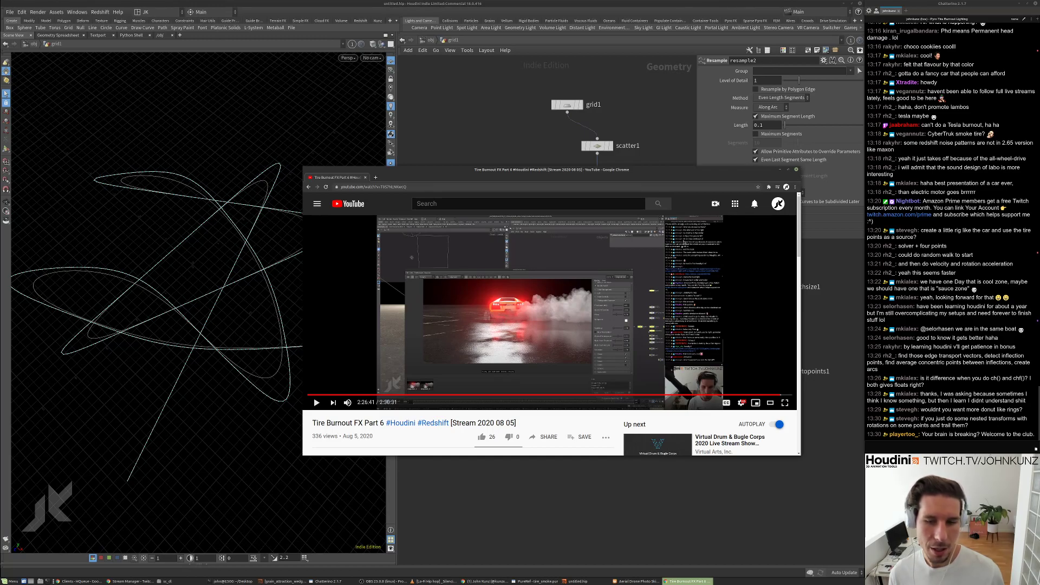
super+drag(664, 257, 1039, 347)
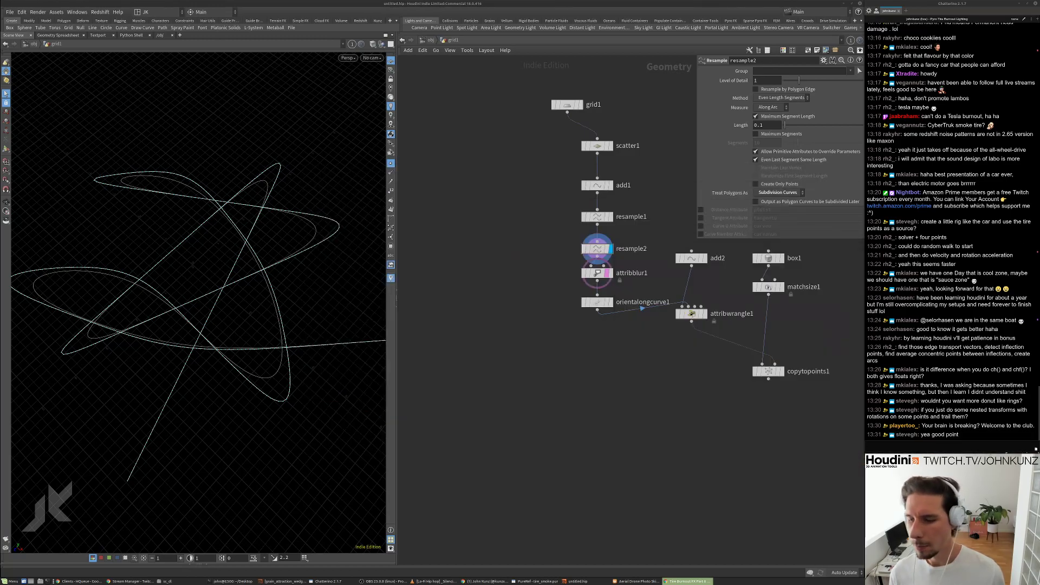
click(731, 374)
middle_drag(479, 263, 507, 316)
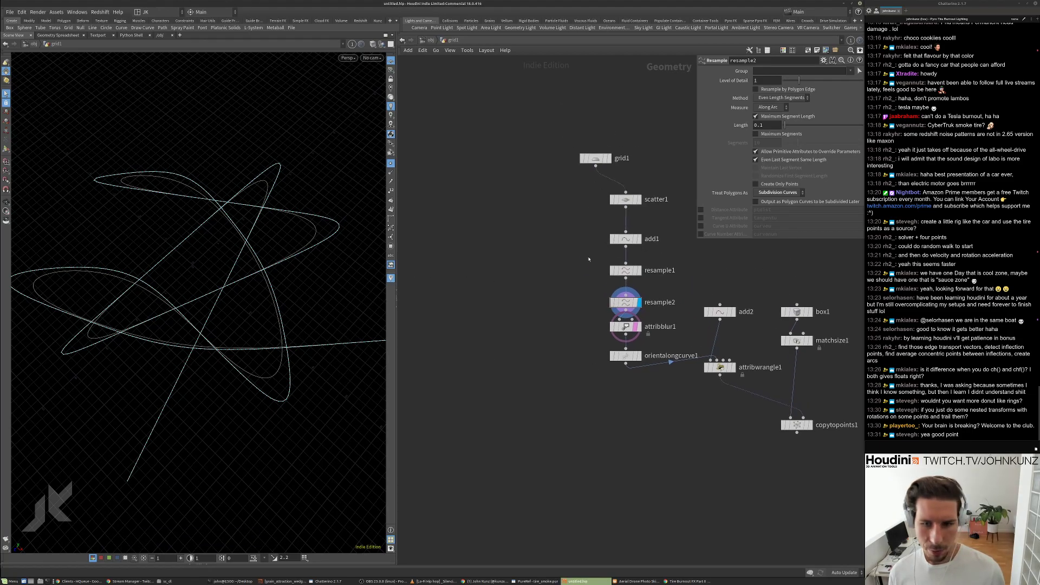
key(Tab)
text(clip)
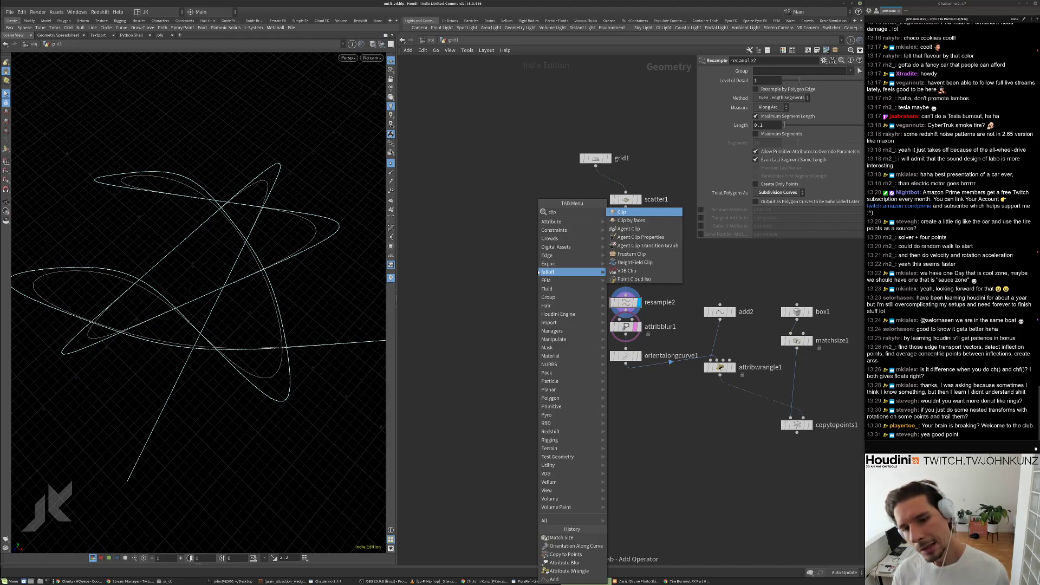
key(Escape)
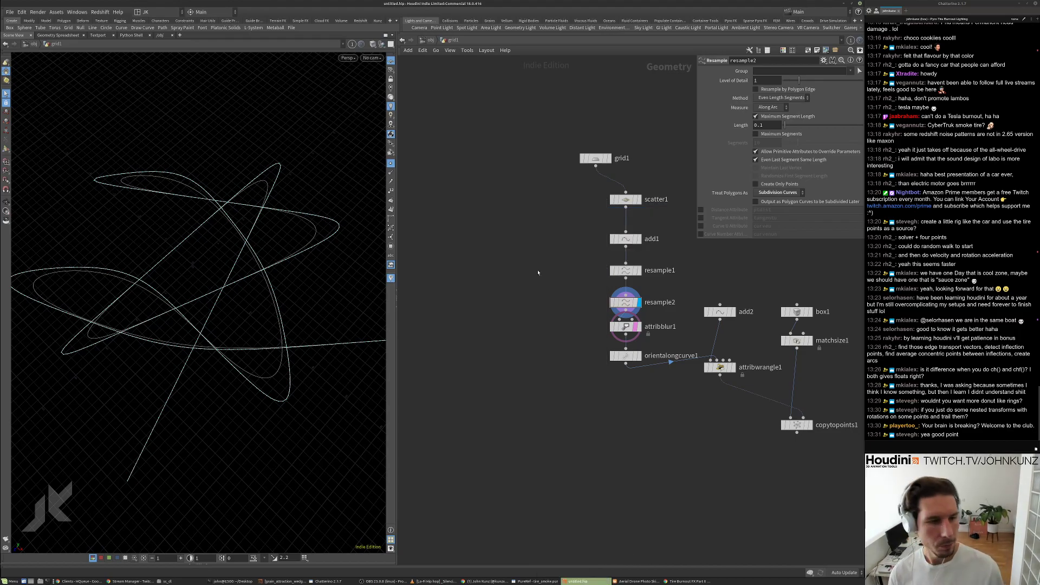
middle_drag(548, 280, 577, 261)
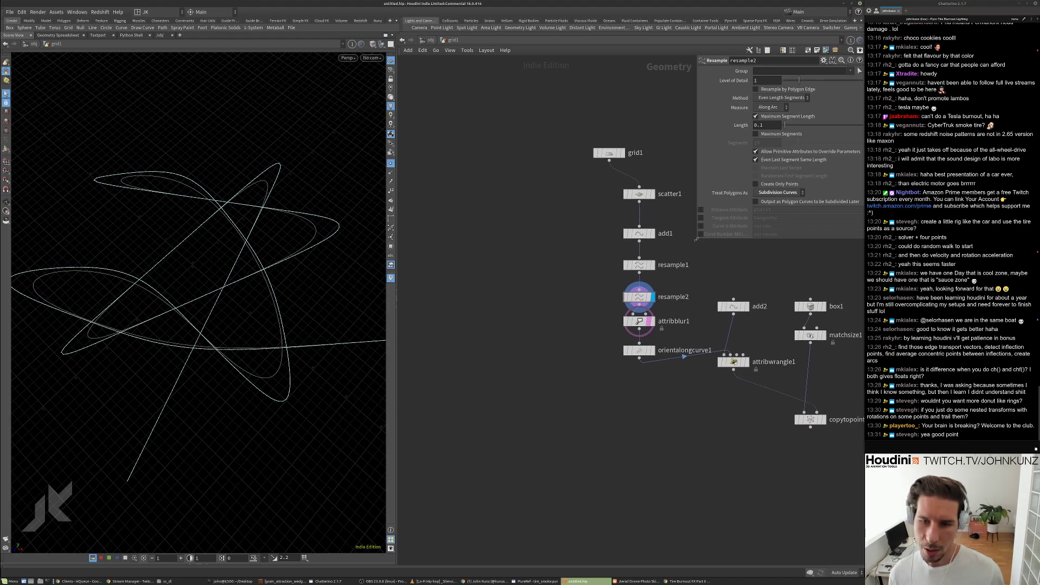
Shrink the parameter overlay, move resample2 and attribblur1 closer together in the node chain, and display attribblur1's curve.
drag(696, 239, 706, 205)
middle_drag(508, 265, 516, 249)
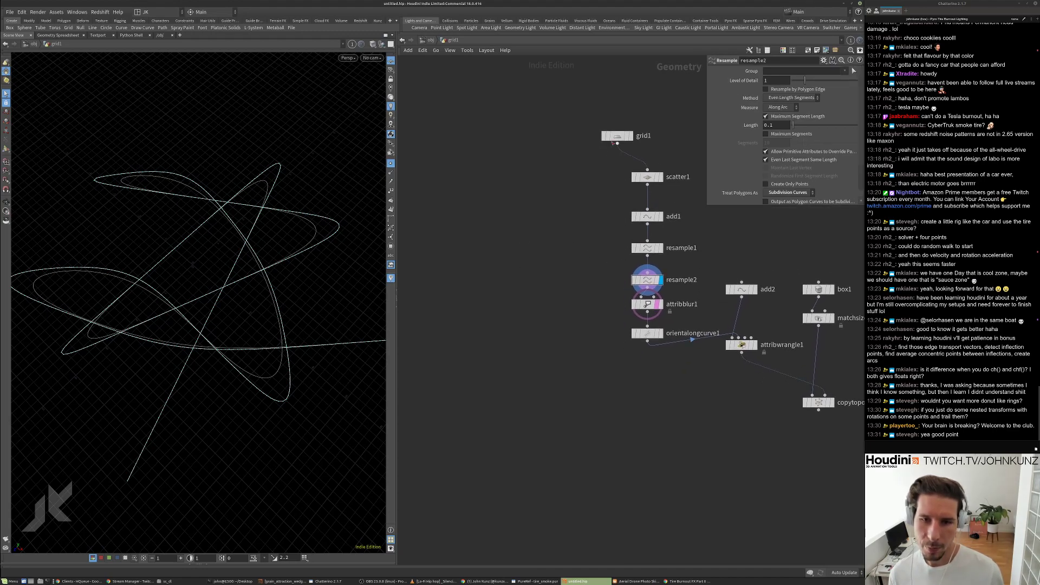
click(616, 138)
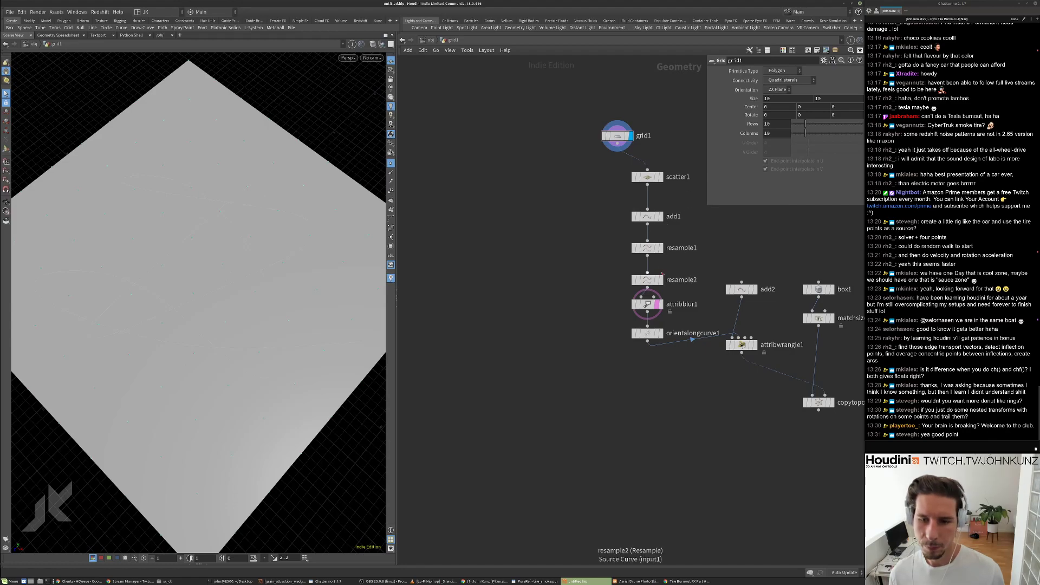
drag(650, 282, 650, 277)
click(647, 307)
drag(646, 308, 646, 302)
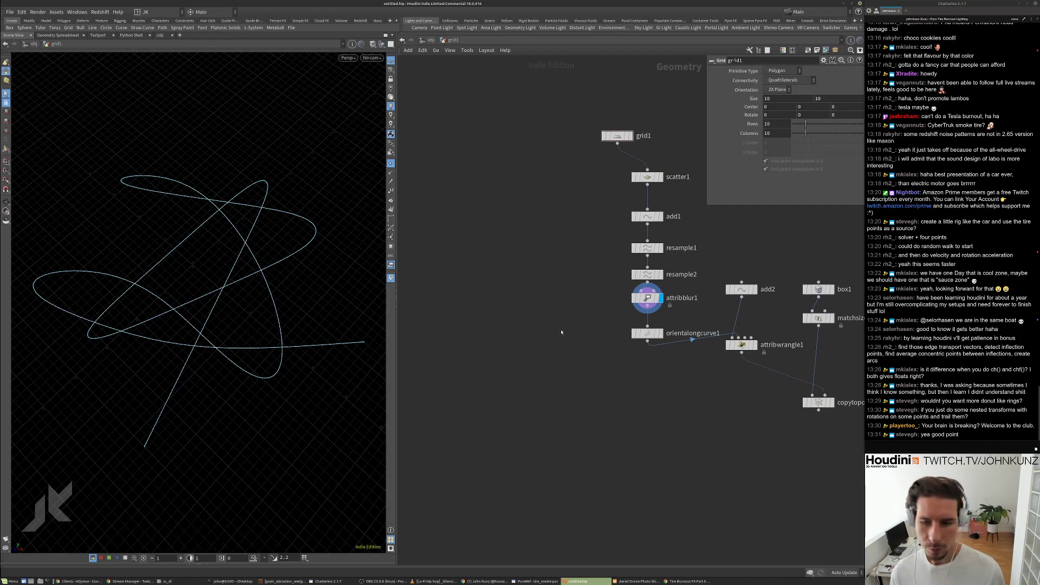
middle_drag(569, 356, 589, 334)
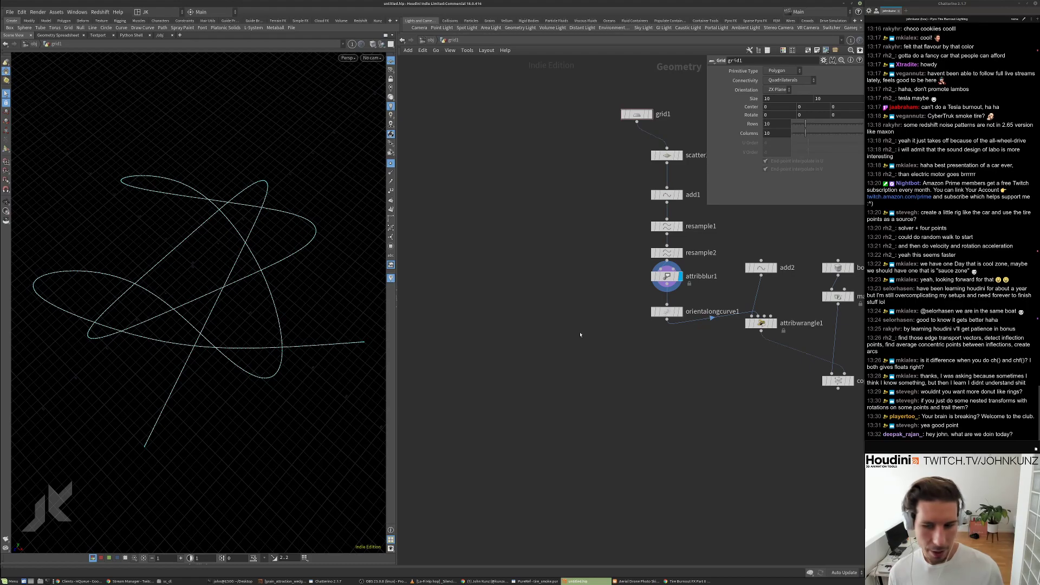
middle_drag(608, 336, 596, 367)
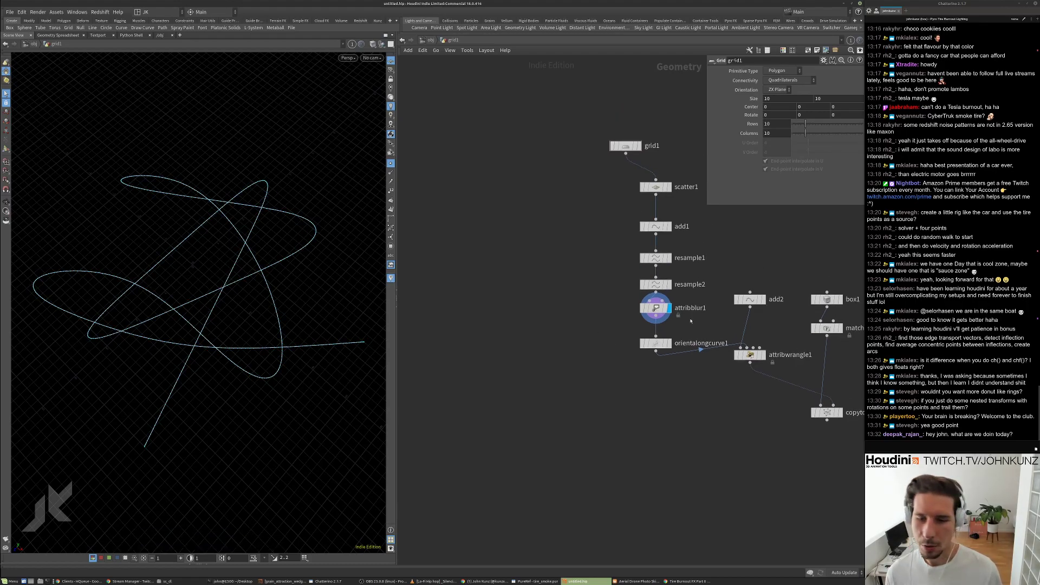
scroll(488, 324, down, 2)
drag(701, 348, 701, 353)
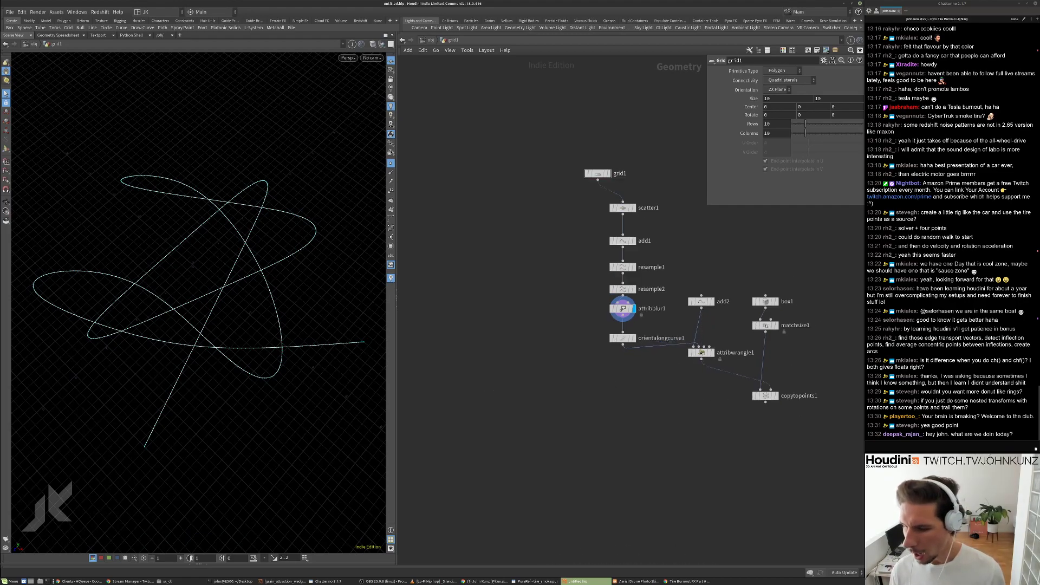
Switch to the PureRef board to examine the burnout, skid mark and wet road references, and return to Houdini.
click(688, 581)
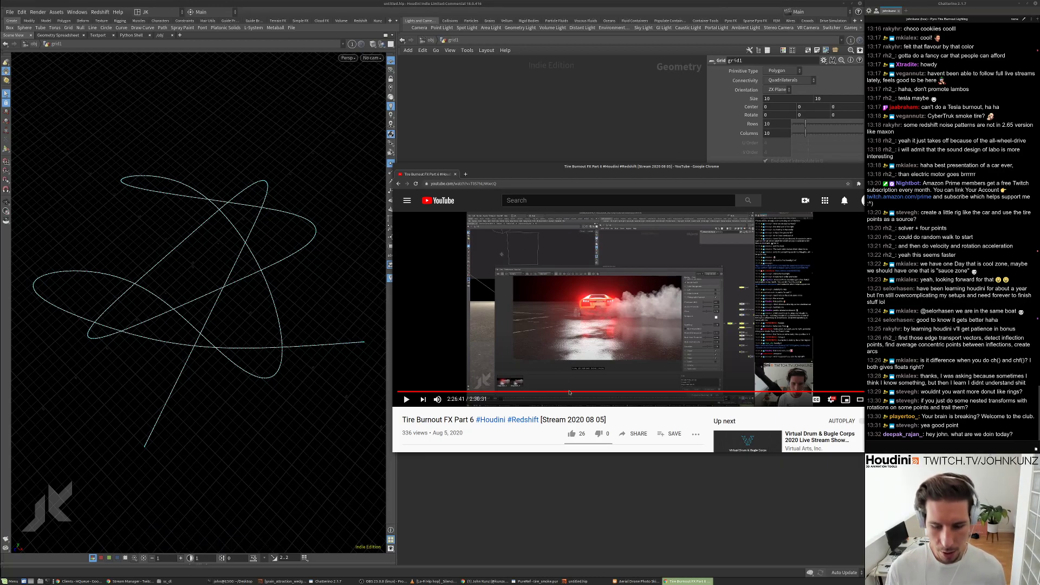
click(537, 581)
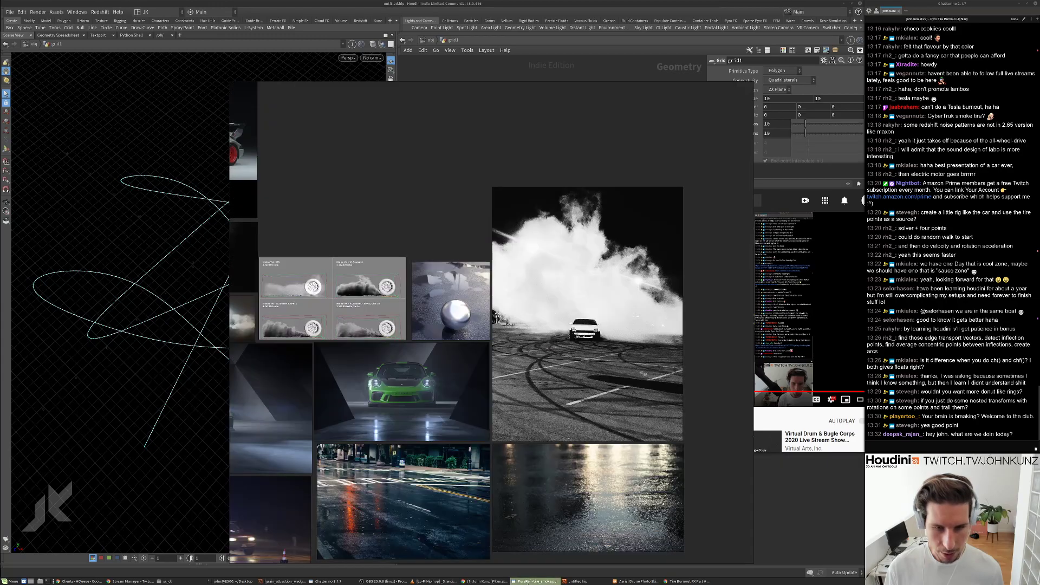
scroll(422, 422, up, 2)
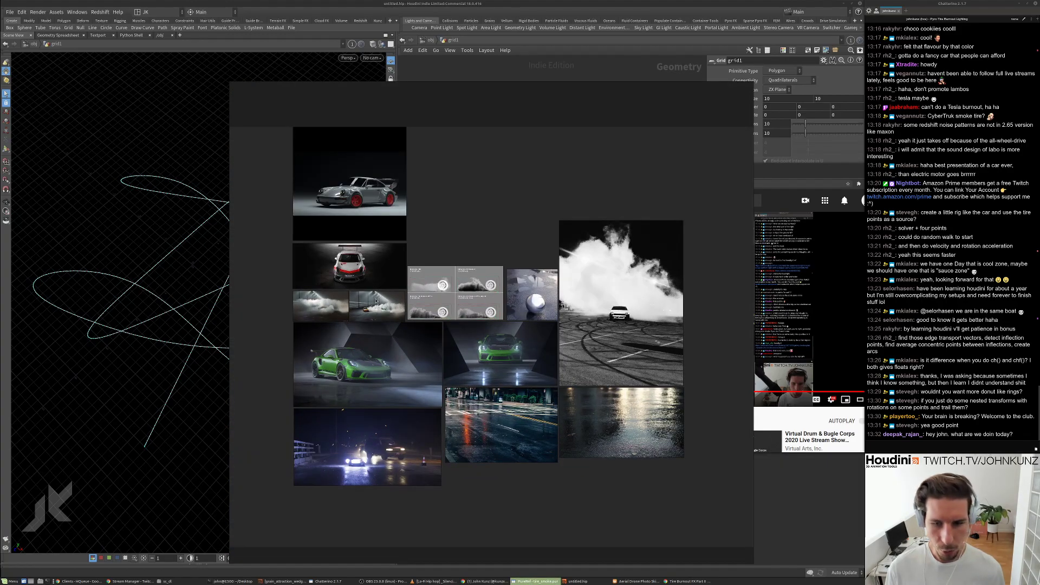
scroll(336, 461, up, 5)
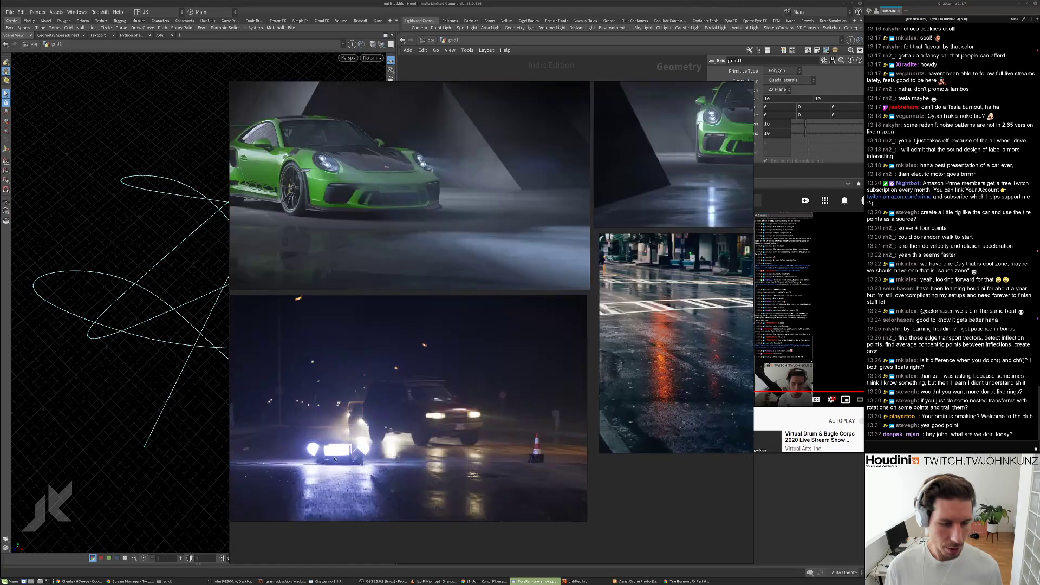
scroll(339, 443, down, 2)
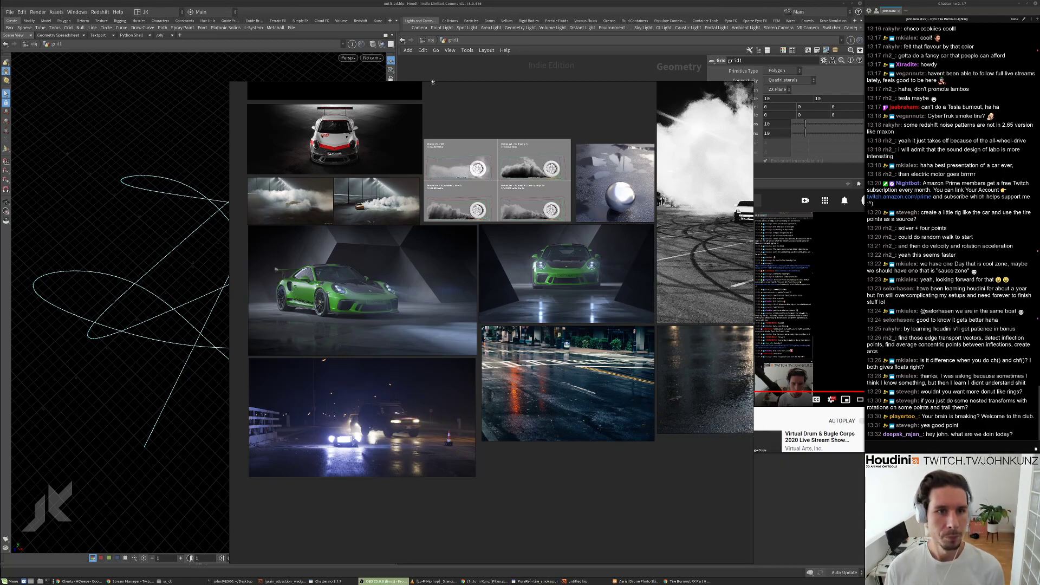
right_drag(463, 89, 1039, 108)
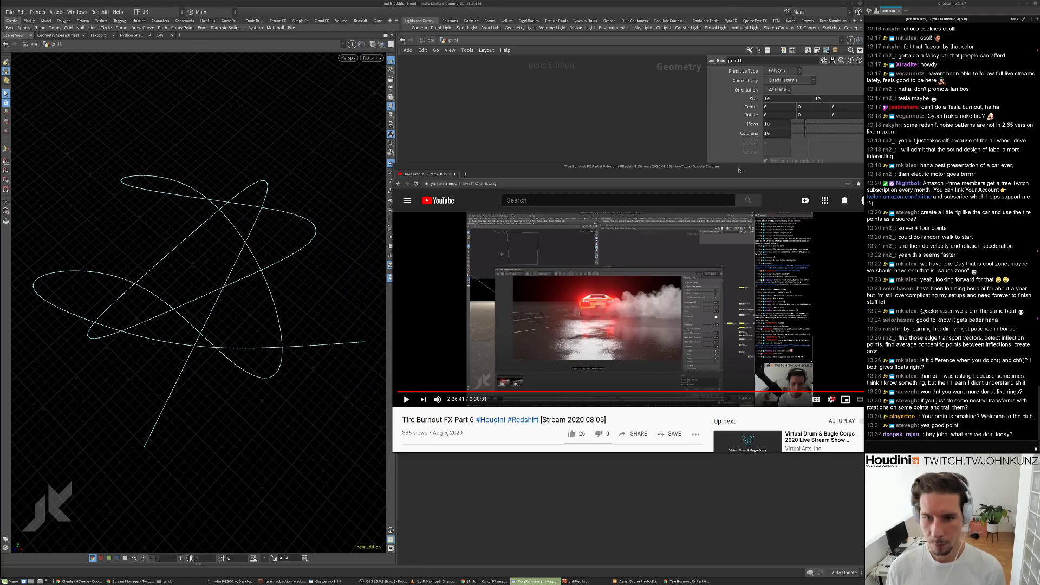
drag(742, 169, 626, 181)
click(771, 177)
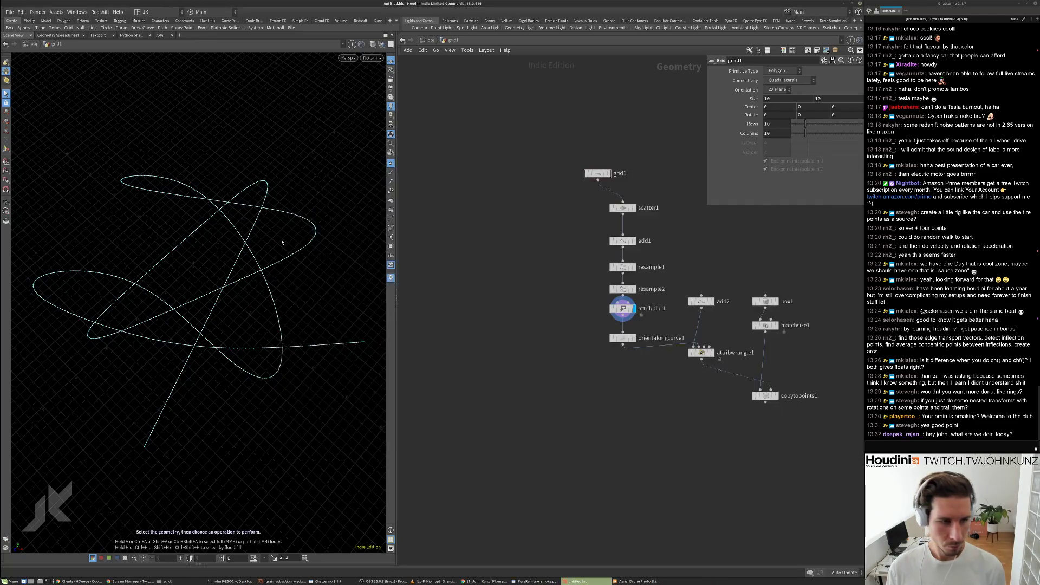
middle_drag(536, 337, 557, 346)
scroll(593, 327, up, 3)
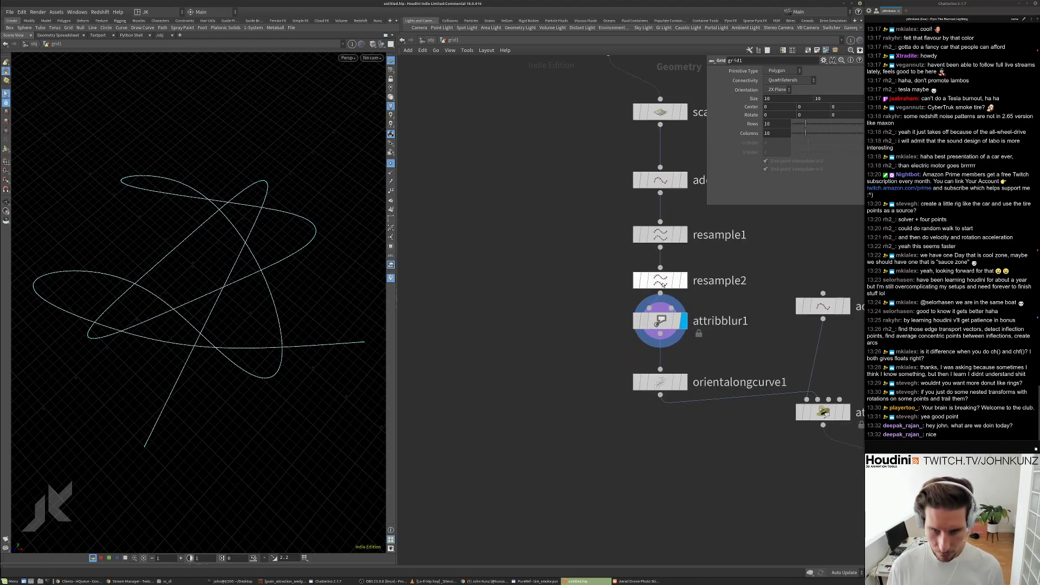
click(659, 280)
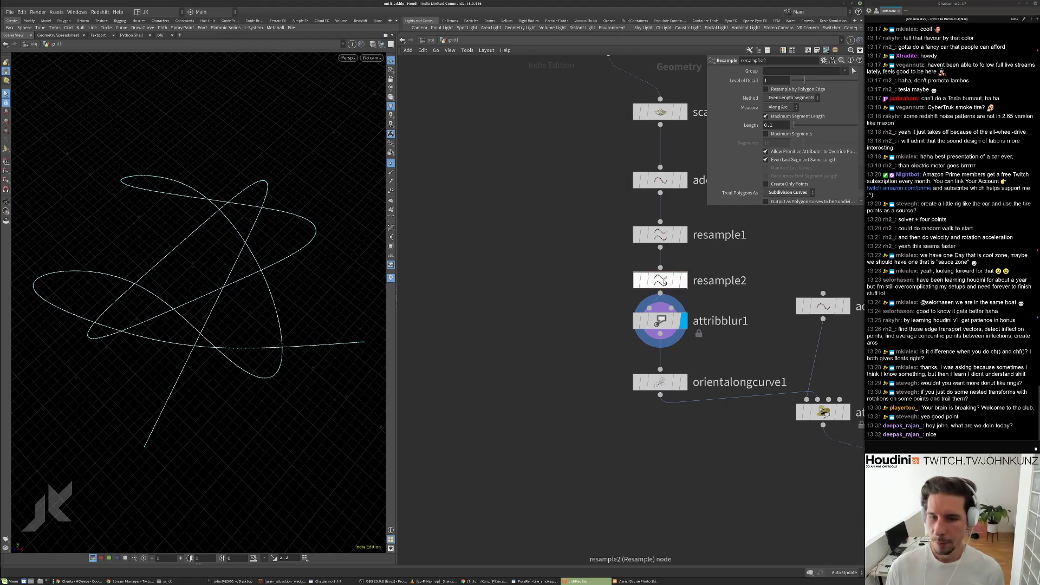
key(Tab)
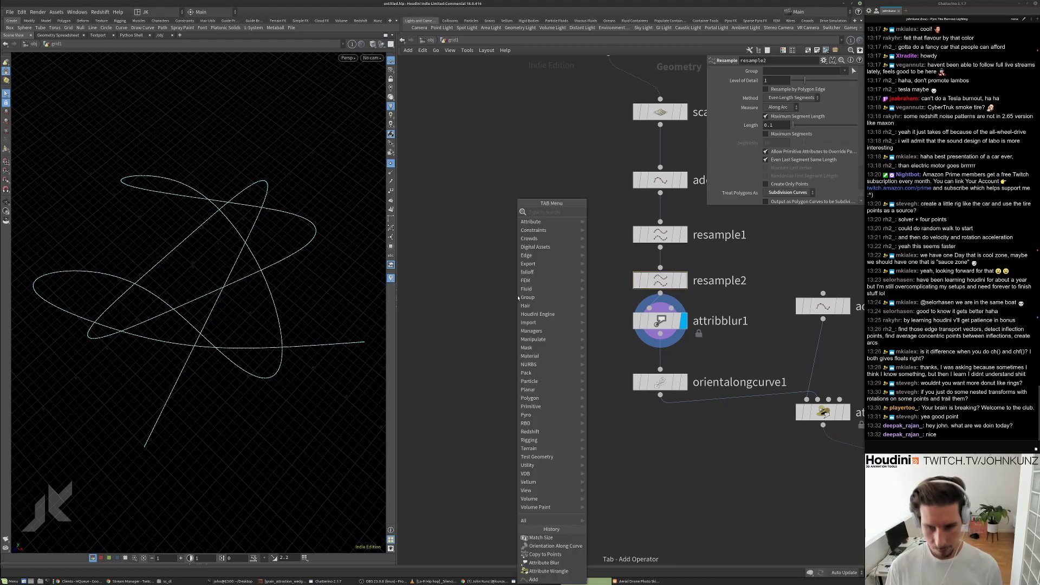
mouse_move(547, 263)
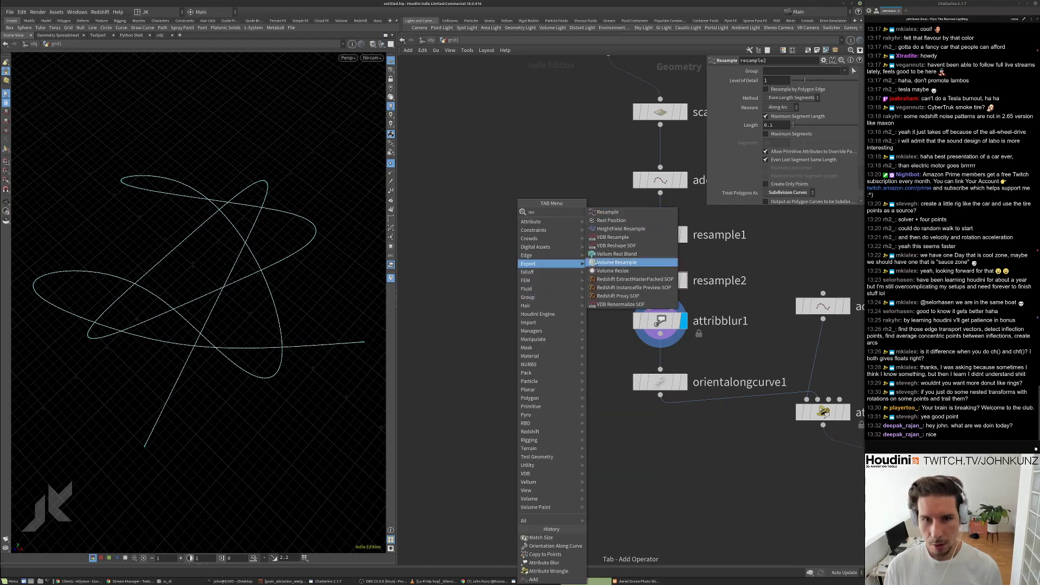
click(596, 212)
key(Escape)
click(497, 295)
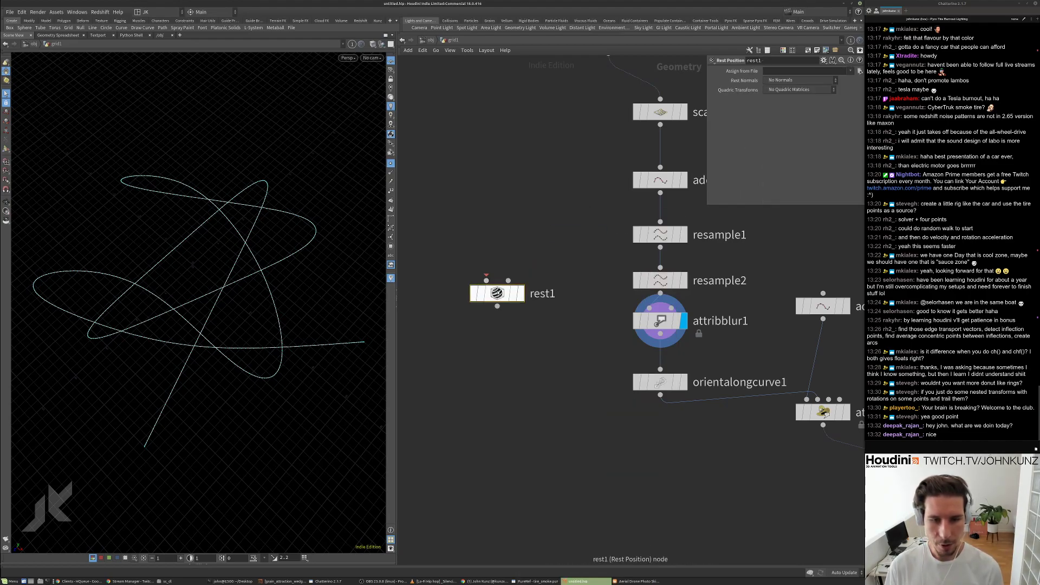
key(Delete)
Add a Resample node beside the main chain, taking its input from attribblur1.
key(Tab)
text(res)
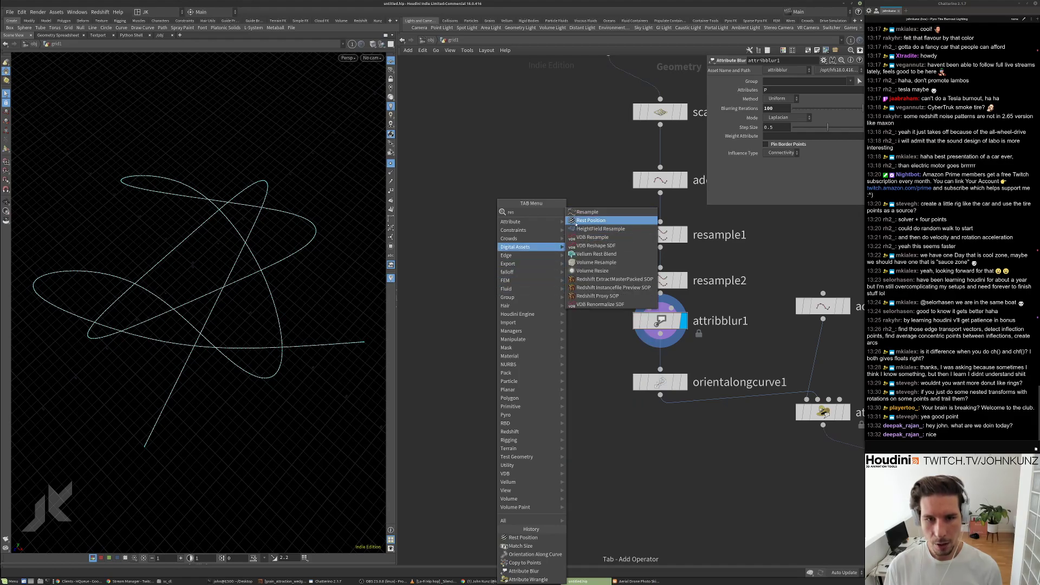
click(587, 211)
click(500, 295)
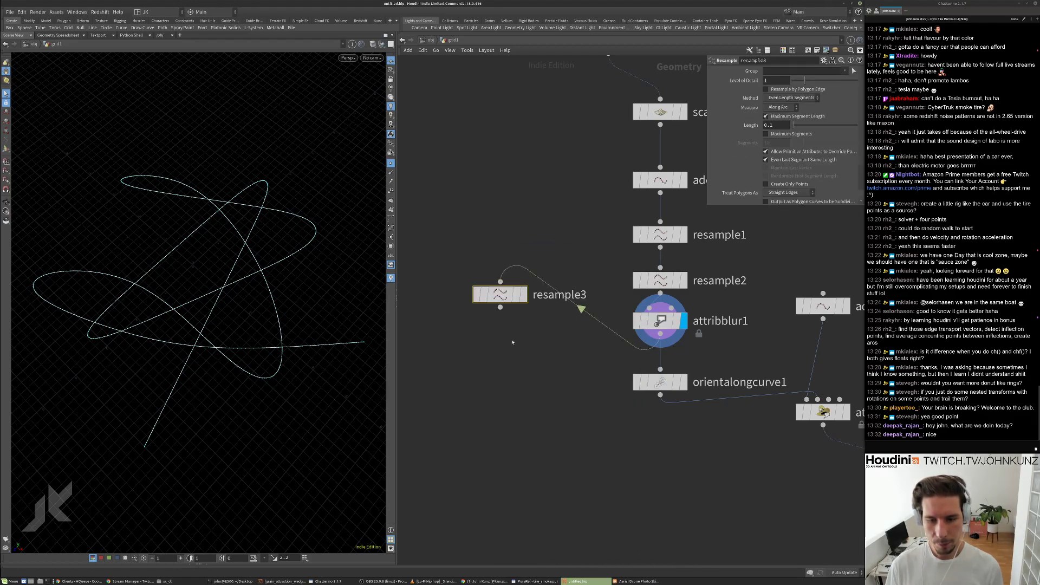
Display resample3 and disable its primitive attribute override, Even Last Segment Same Length and Maximum Segment Length options.
click(780, 152)
click(780, 160)
key(r)
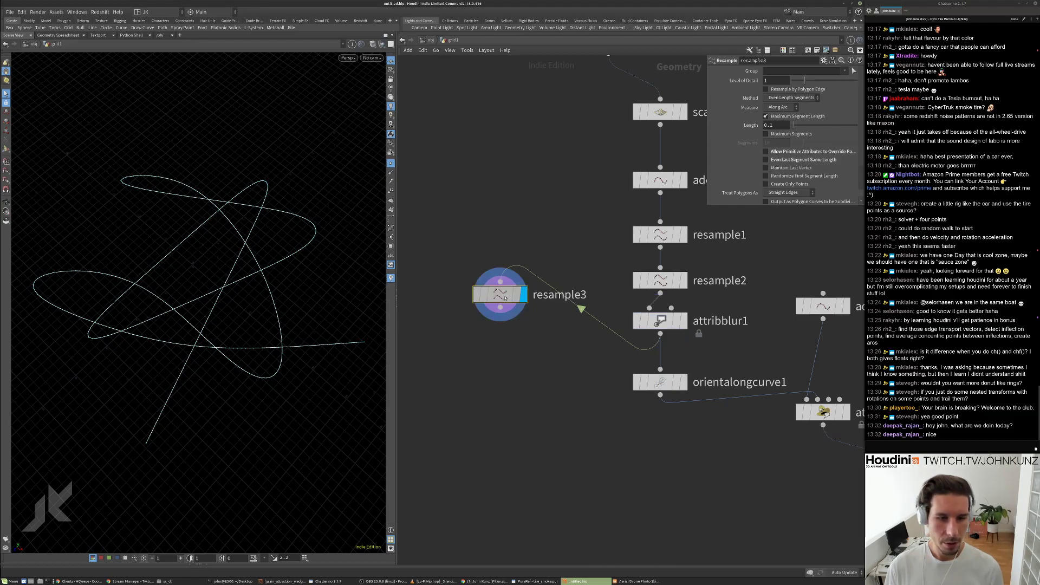
click(778, 118)
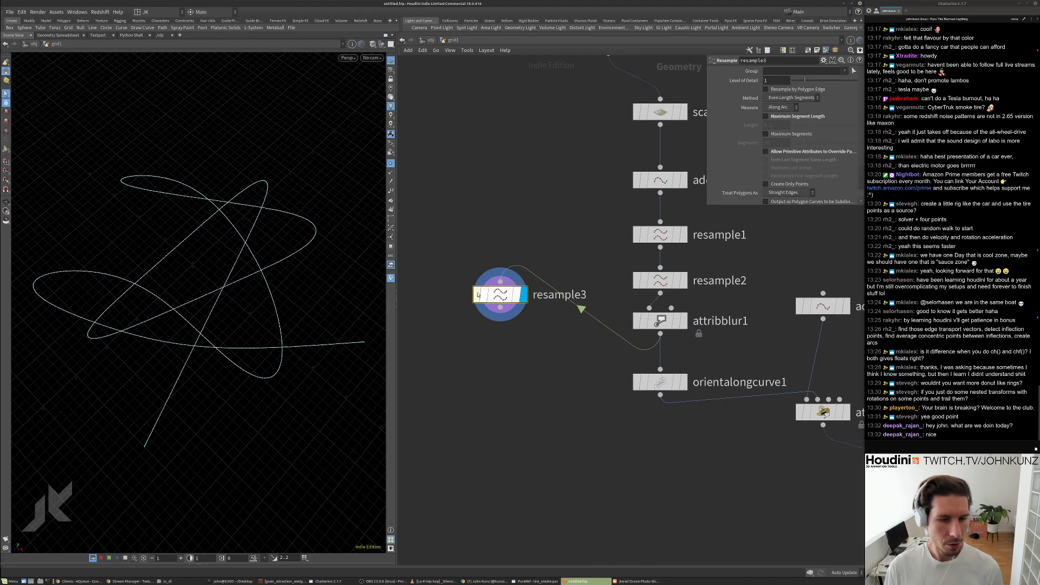
Check resample3's geometry info and enable its Curve U Attribute output as curveu.
middle_drag(478, 294, 600, 293)
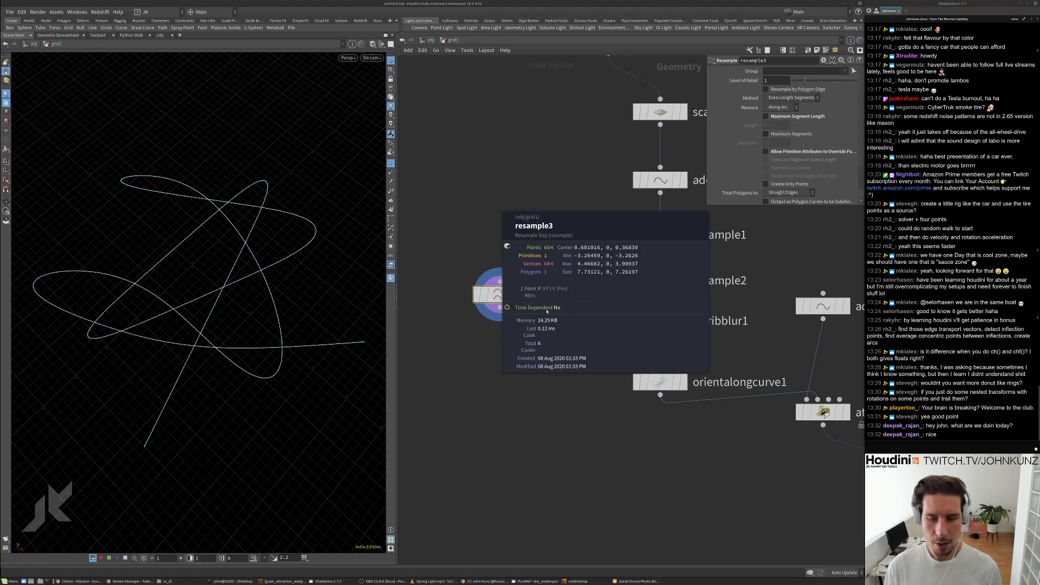
middle_drag(511, 310, 515, 306)
scroll(711, 192, down, 2)
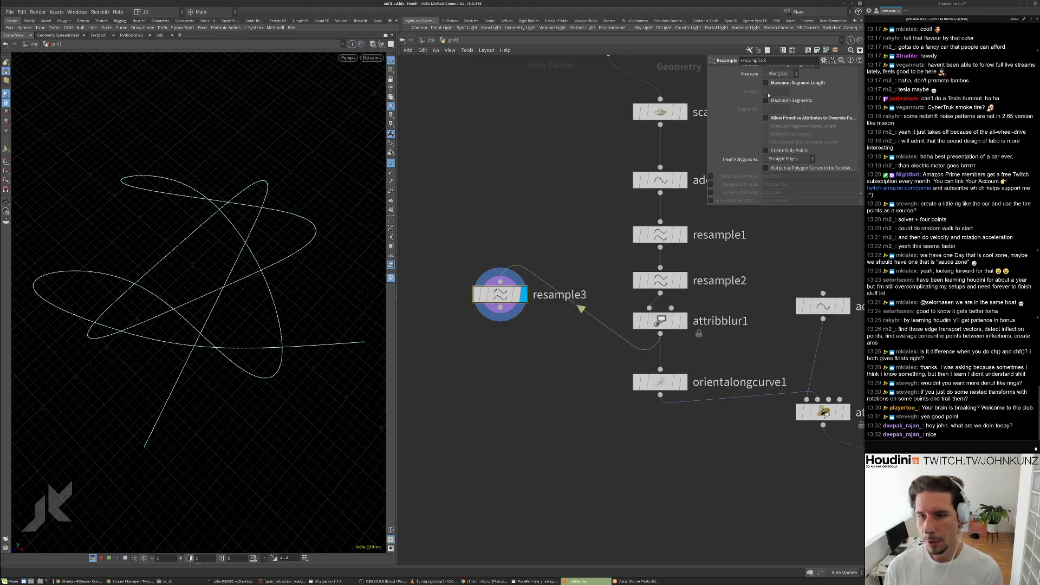
click(710, 193)
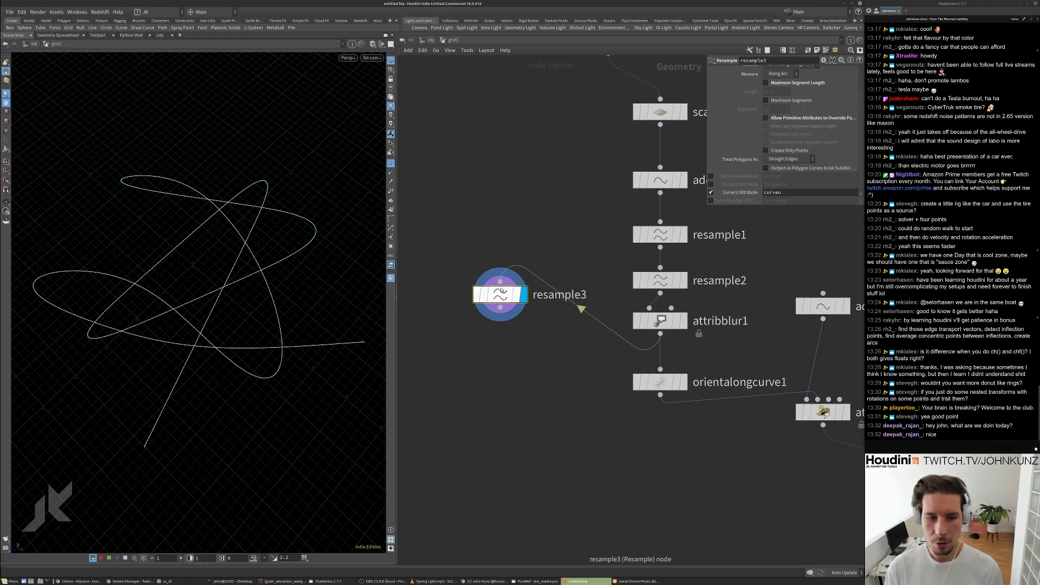
Add a UV Texture node fed from attribblur1 beside resample3 and set its texture type to Rows & Columns.
middle_drag(499, 294, 548, 332)
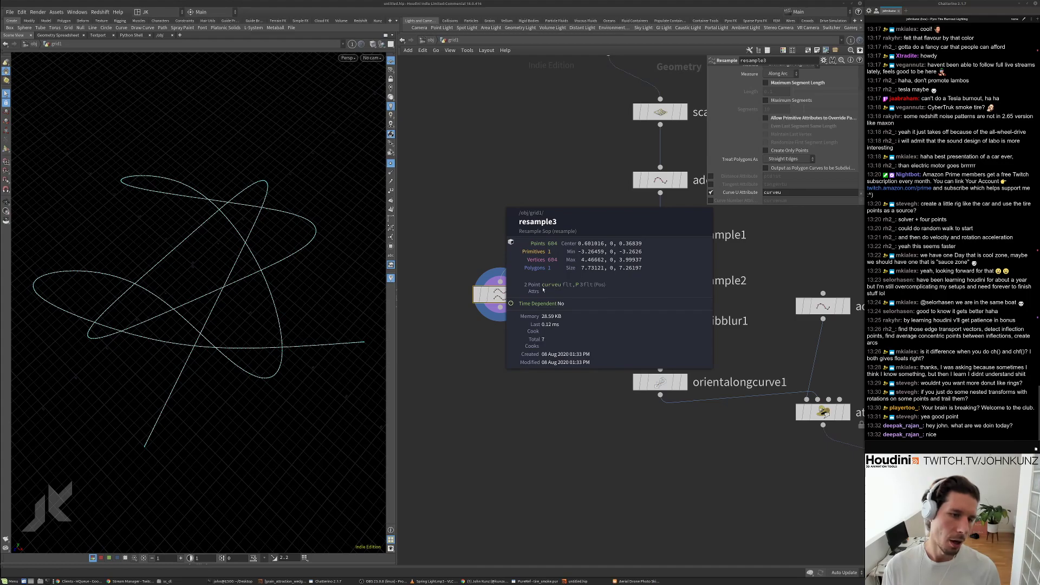
key(Tab)
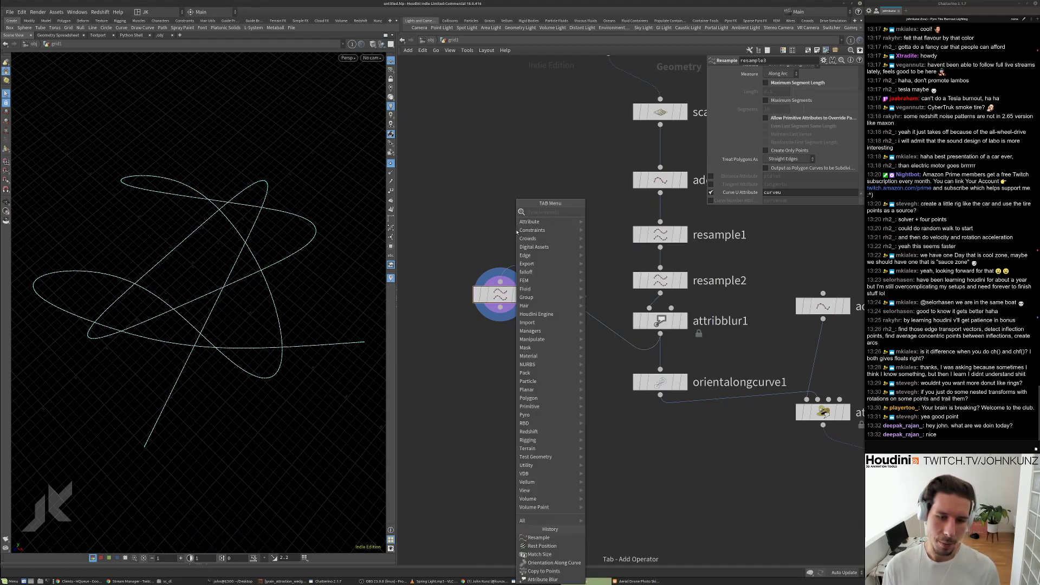
text(tex)
click(610, 212)
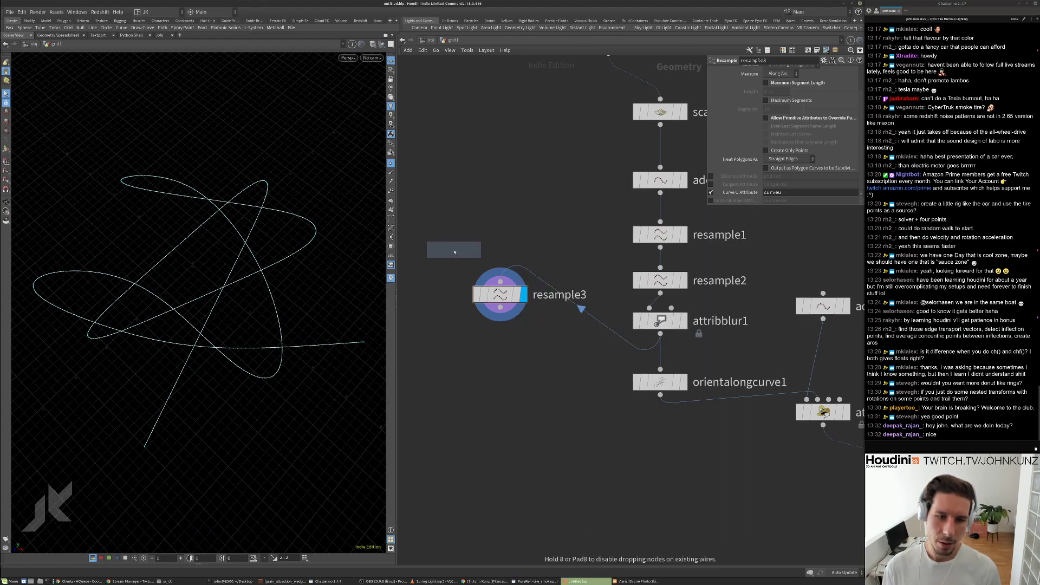
click(782, 89)
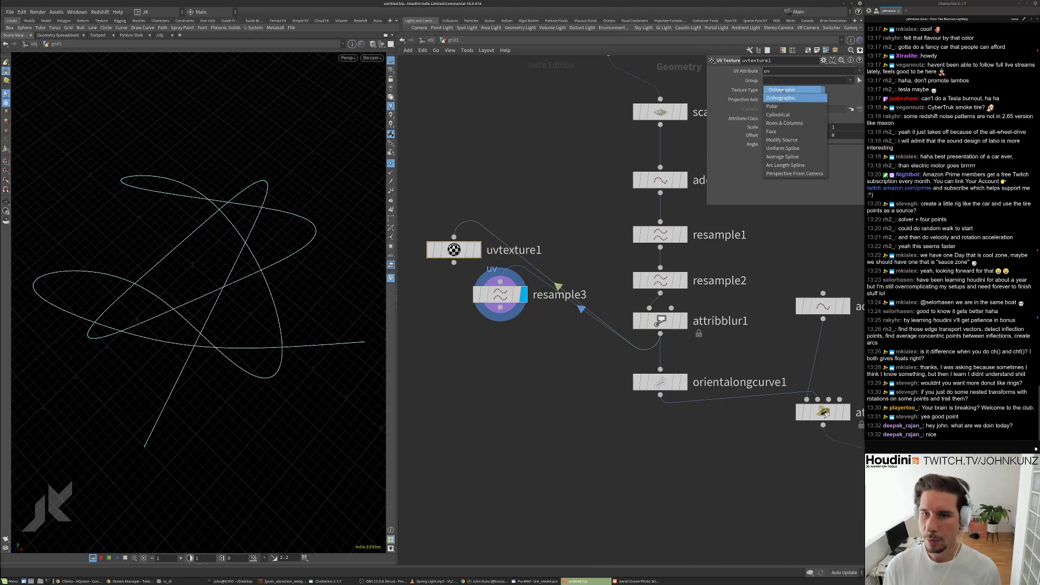
click(784, 123)
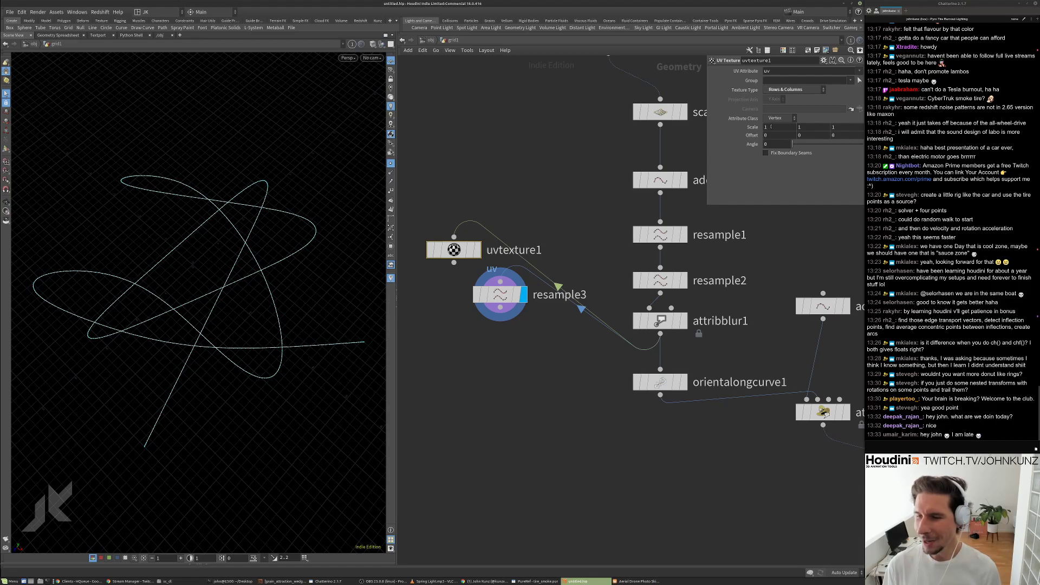
click(483, 200)
middle_drag(483, 199, 522, 173)
drag(516, 214, 496, 222)
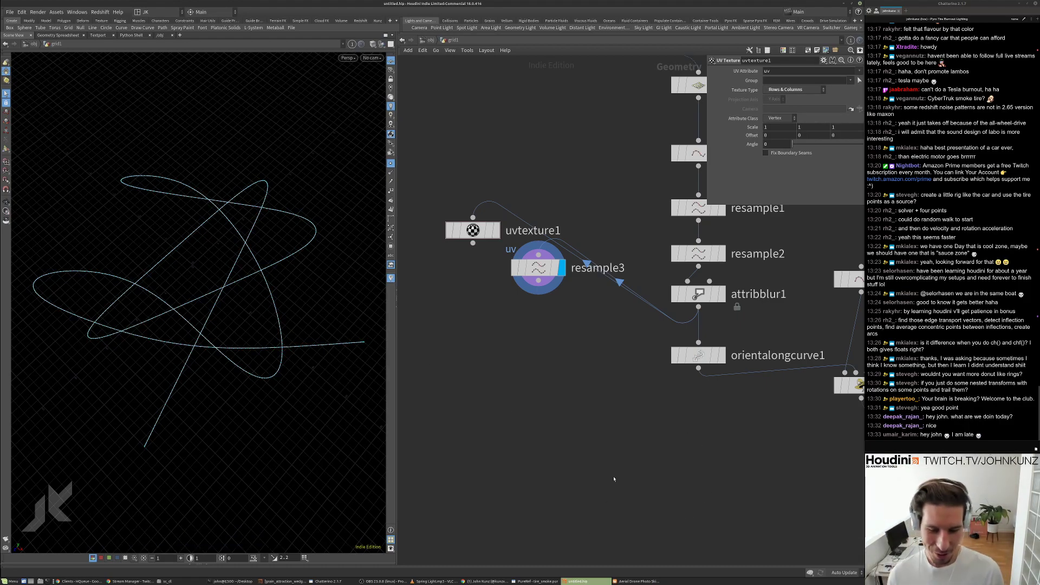
Set attribwrangle1's Dist parameter to 0.632 to move the box along the curve.
scroll(648, 405, down, 4)
scroll(813, 439, up, 2)
click(819, 436)
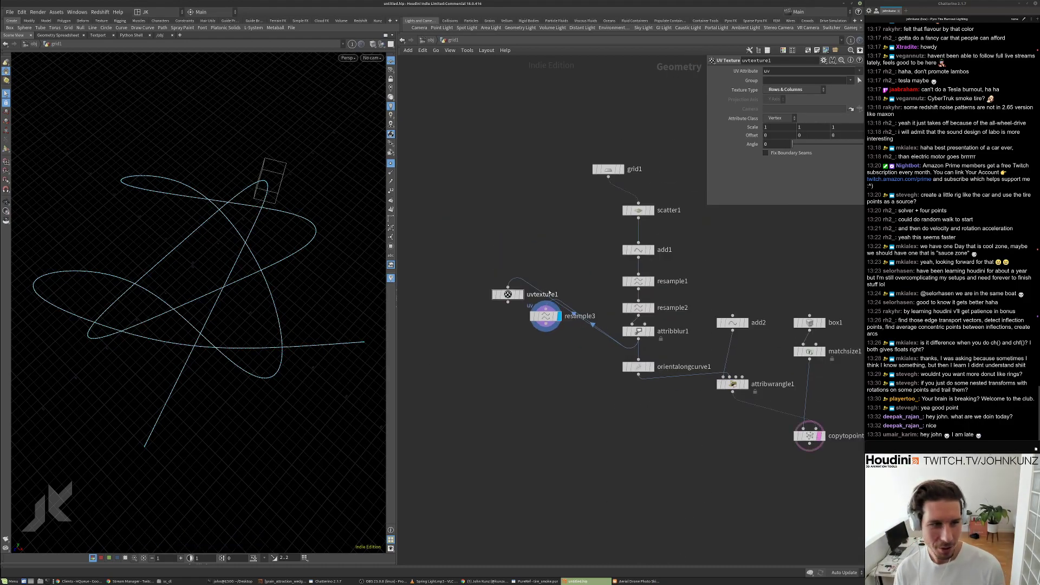
click(731, 383)
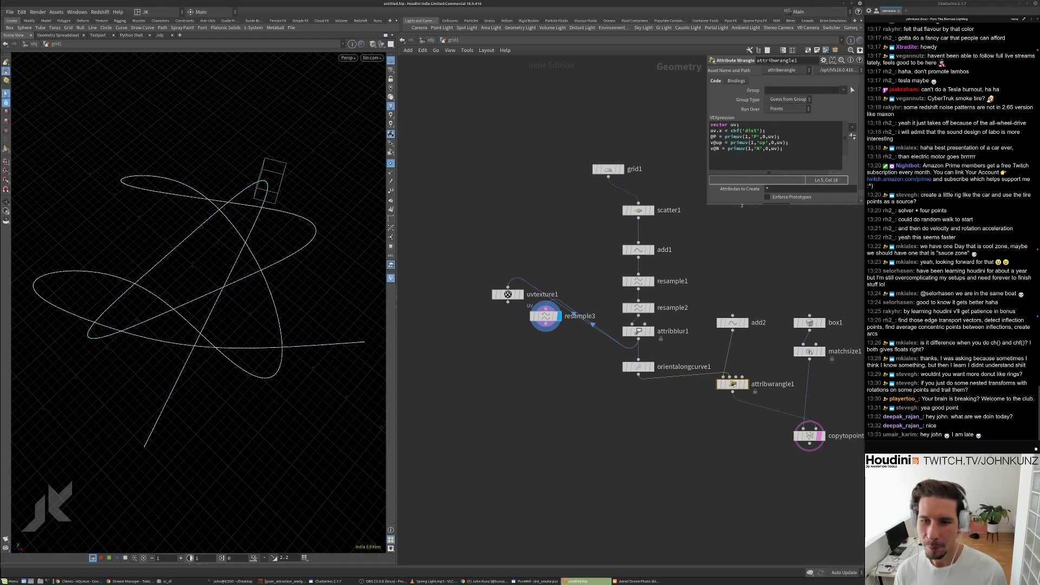
drag(707, 205, 703, 231)
drag(794, 208, 836, 219)
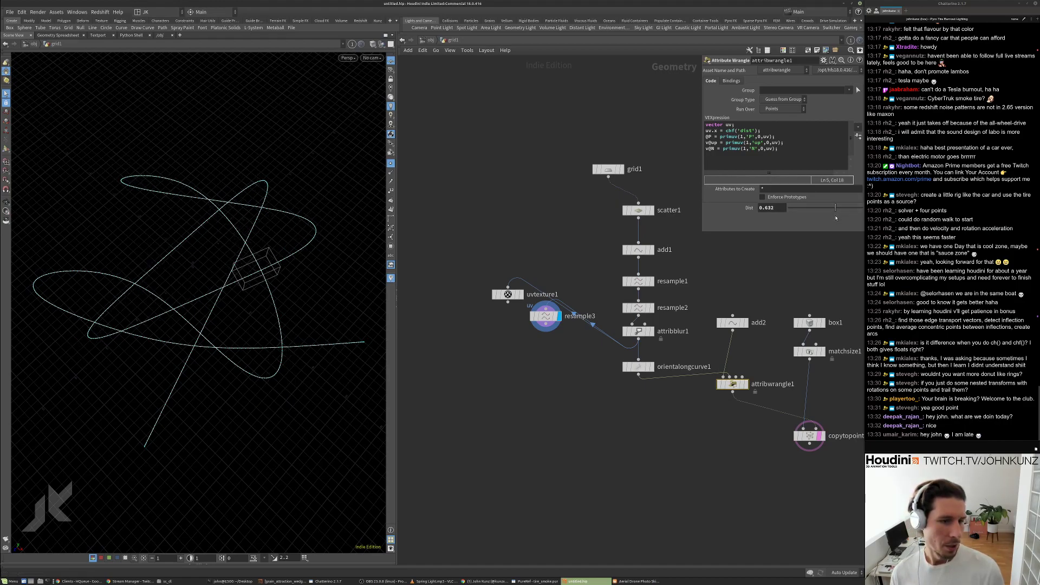
middle_drag(576, 435, 558, 429)
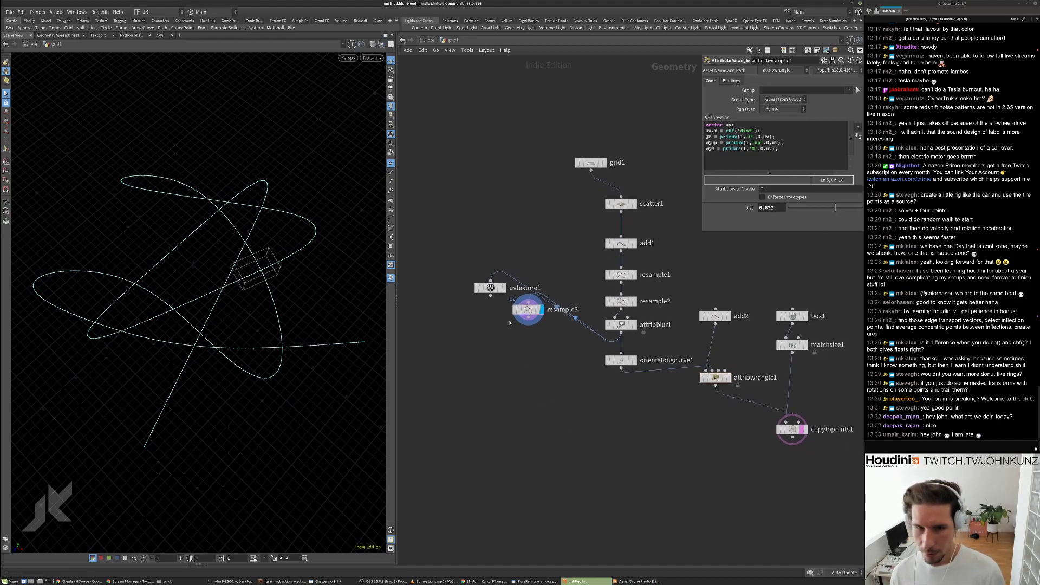
Rename resample3 to assign_curveu and delete the uvtexture1 node.
click(531, 310)
scroll(556, 306, up, 3)
double_click(555, 317)
text(assign_)
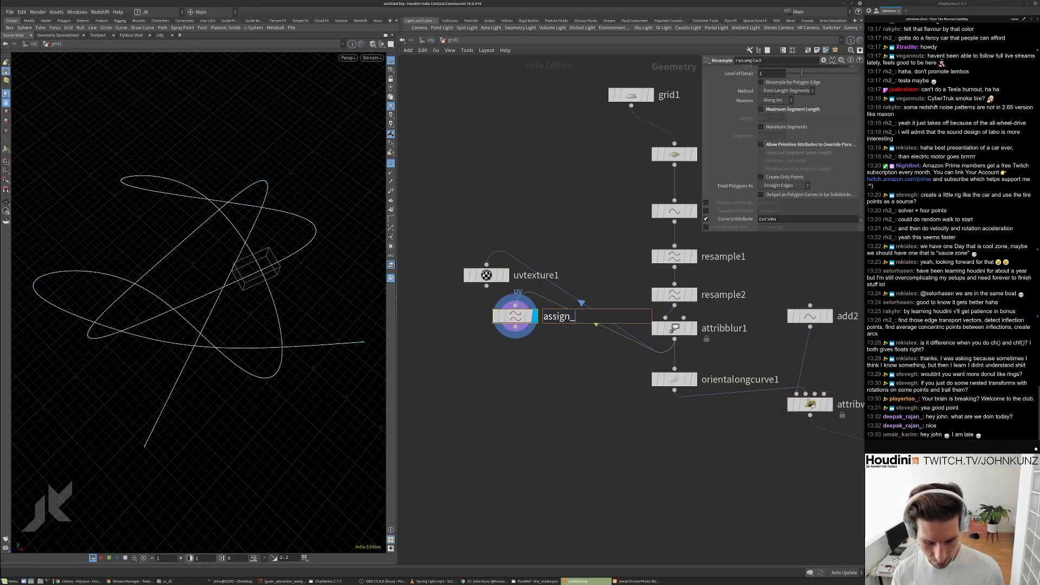
text(curv)
text(e_u)
key(BackSpace)
key(BackSpace)
text(u)
key(Return)
key(Delete)
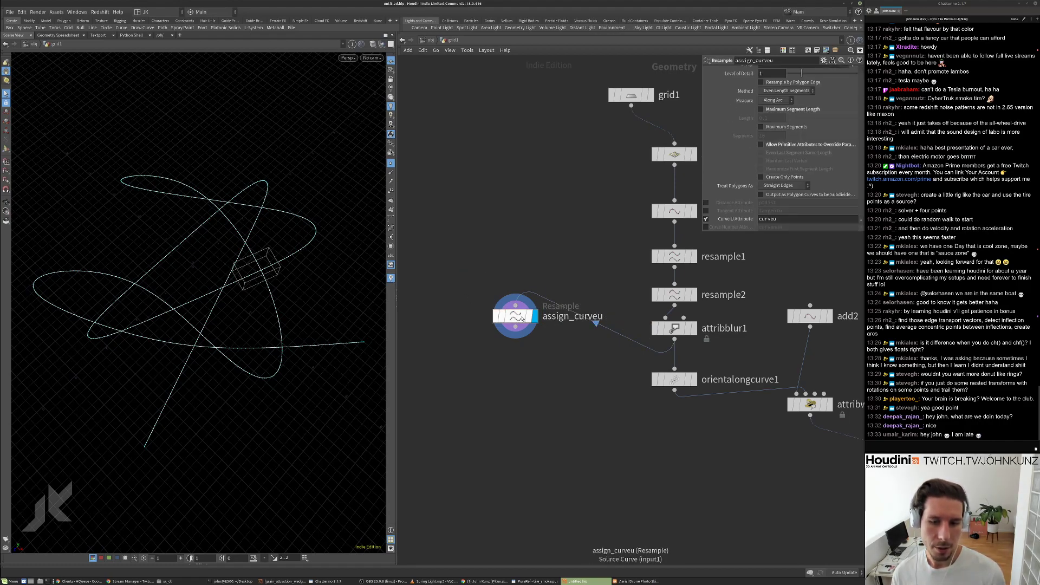
Move assign_curveu level with orientalongcurve1 and align grid1 directly above scatter1 in the network.
drag(515, 316, 488, 316)
middle_drag(503, 399, 515, 347)
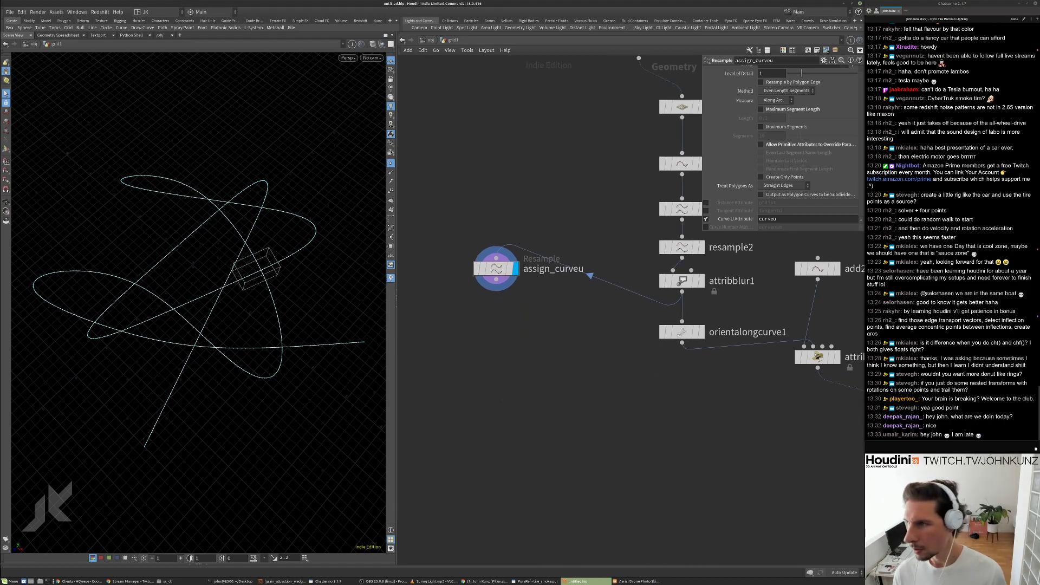
key(alt+Tab)
middle_drag(532, 338, 541, 318)
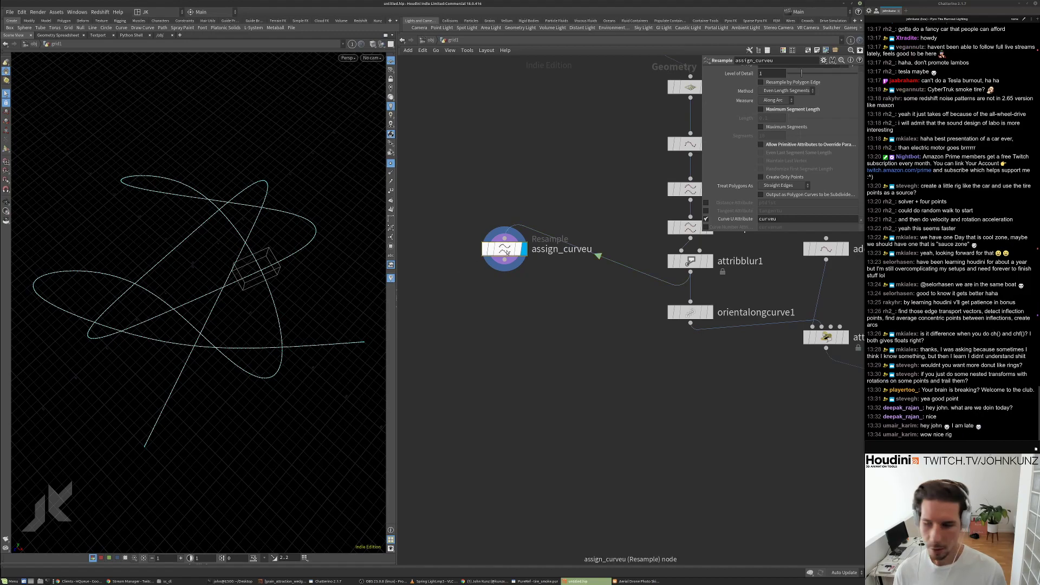
scroll(506, 252, down, 3)
drag(504, 269, 507, 314)
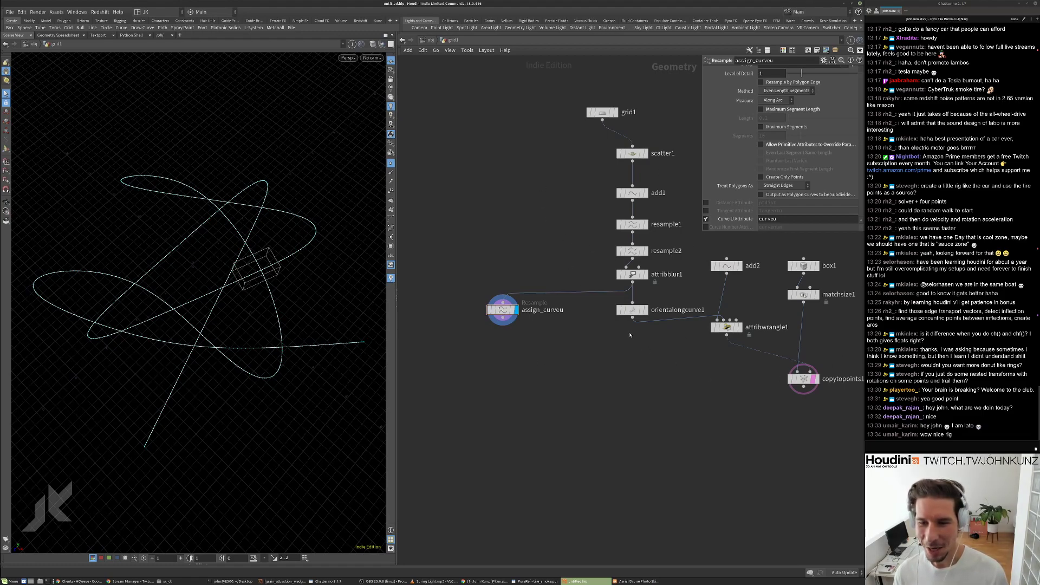
key(l)
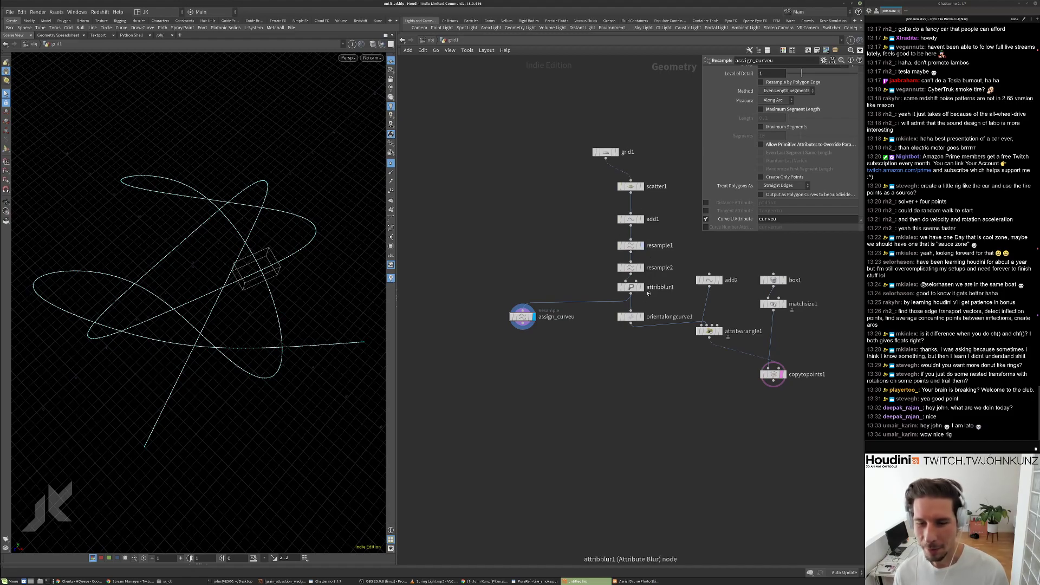
middle_drag(618, 345, 604, 391)
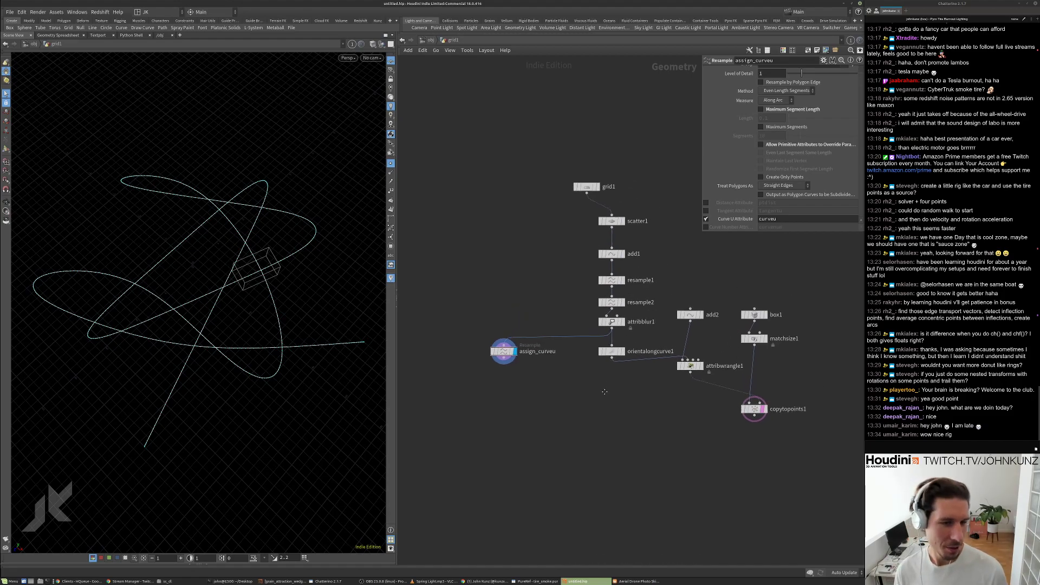
drag(587, 186, 612, 184)
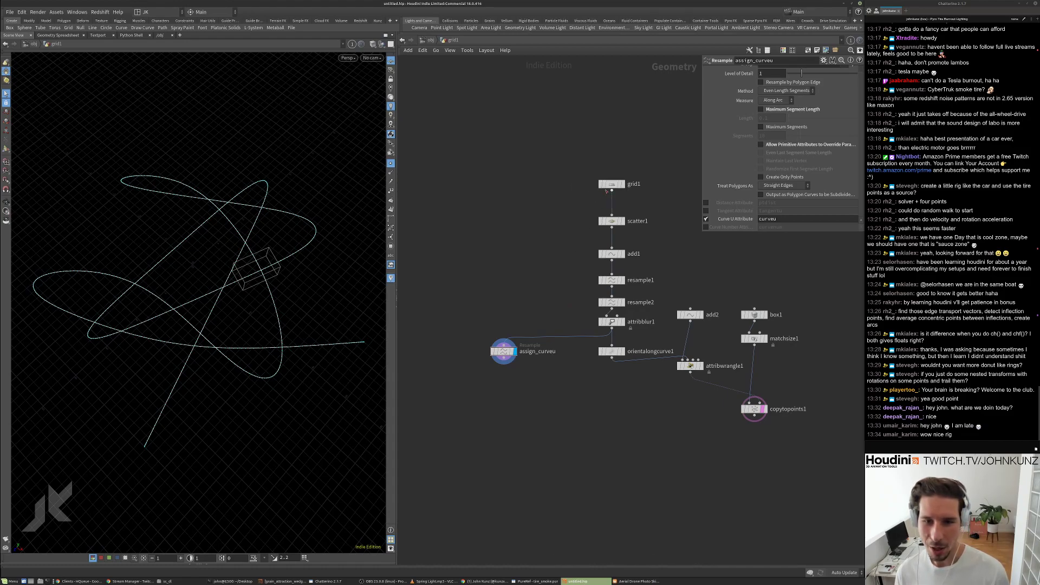
middle_drag(508, 258, 523, 217)
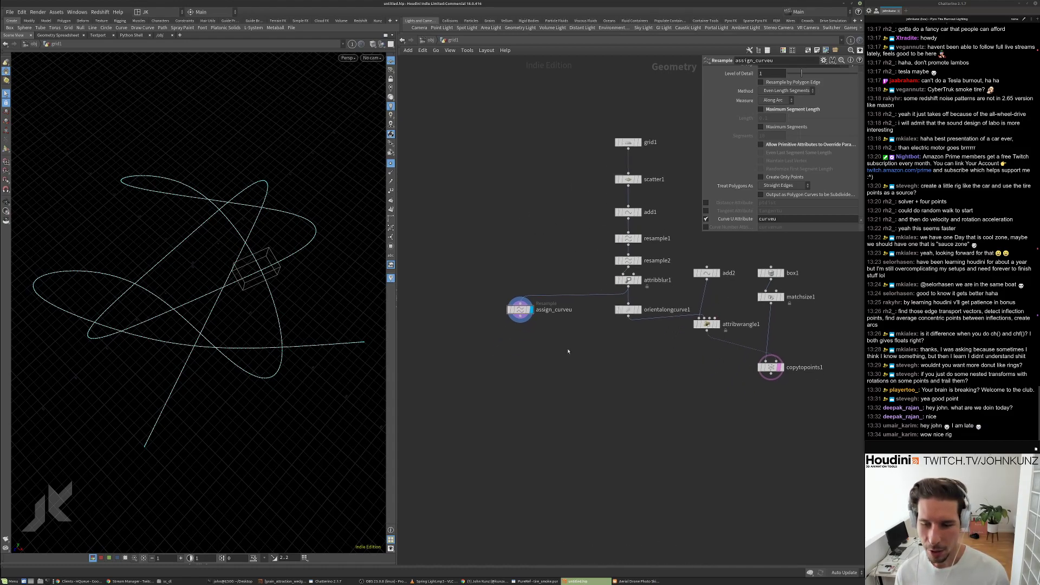
Add a Rest Position node directly below assign_curveu, connect it and display it.
middle_drag(511, 332, 541, 318)
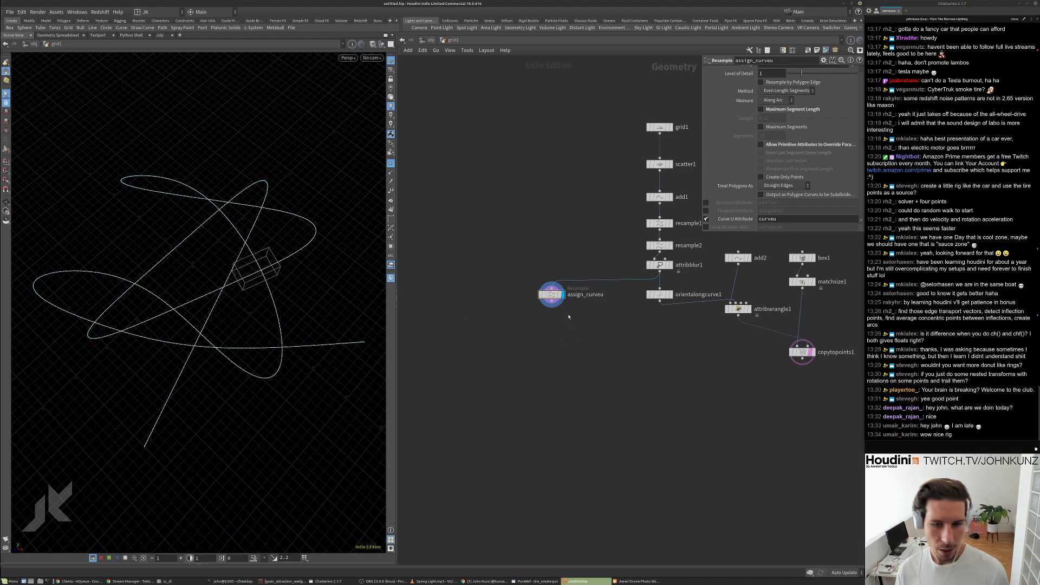
scroll(578, 329, up, 3)
key(Tab)
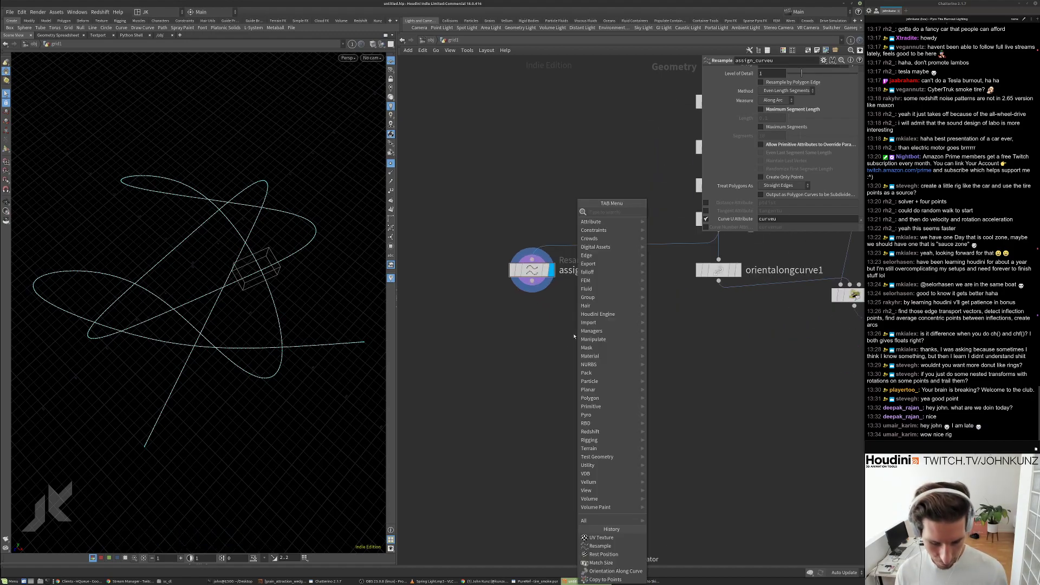
text(res)
key(Down)
key(Return)
click(531, 320)
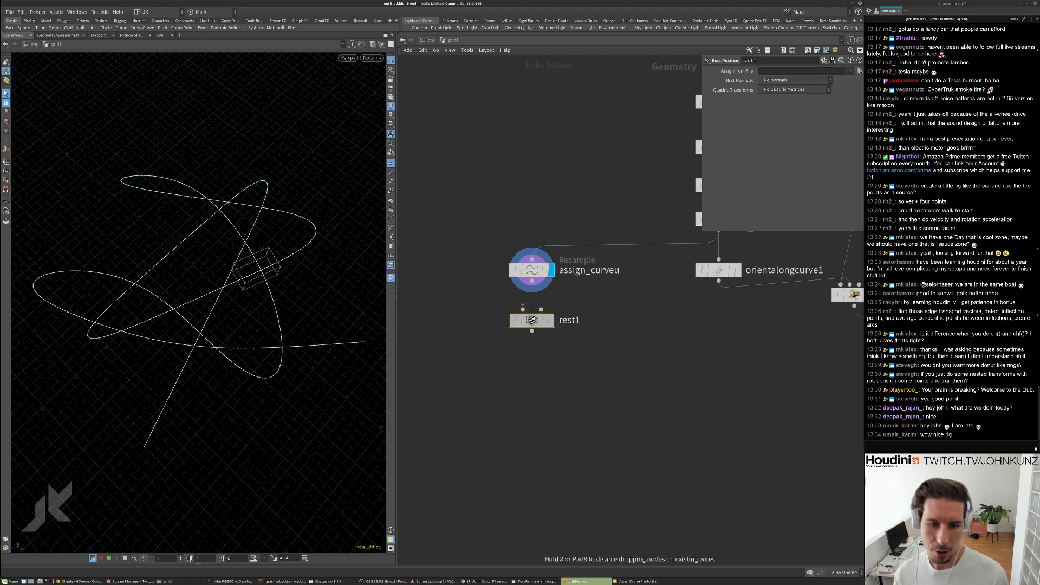
click(533, 307)
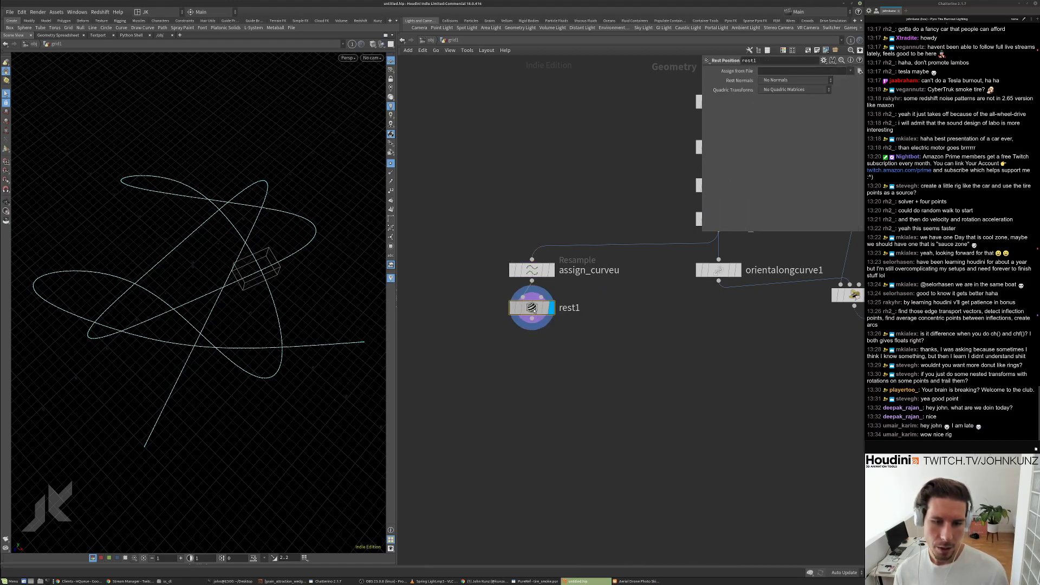
Add an Attribute Wrangle node directly below rest1, connect it and display it.
key(Tab)
click(648, 212)
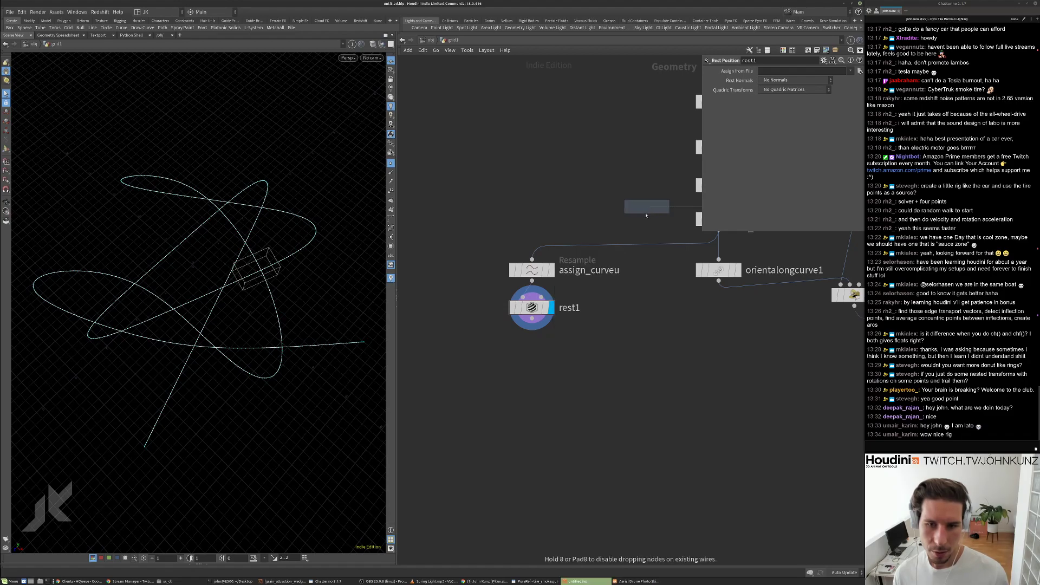
click(531, 360)
click(551, 359)
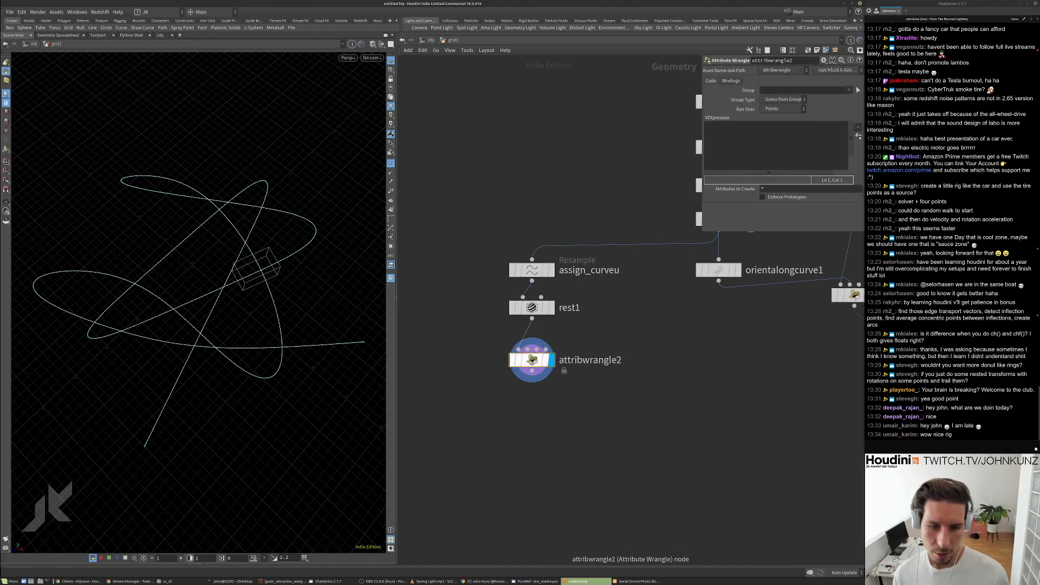
drag(542, 359, 541, 346)
Enter the expression @P = f@curveu; in attribwrangle2 and frame the resulting line in the viewport.
click(765, 133)
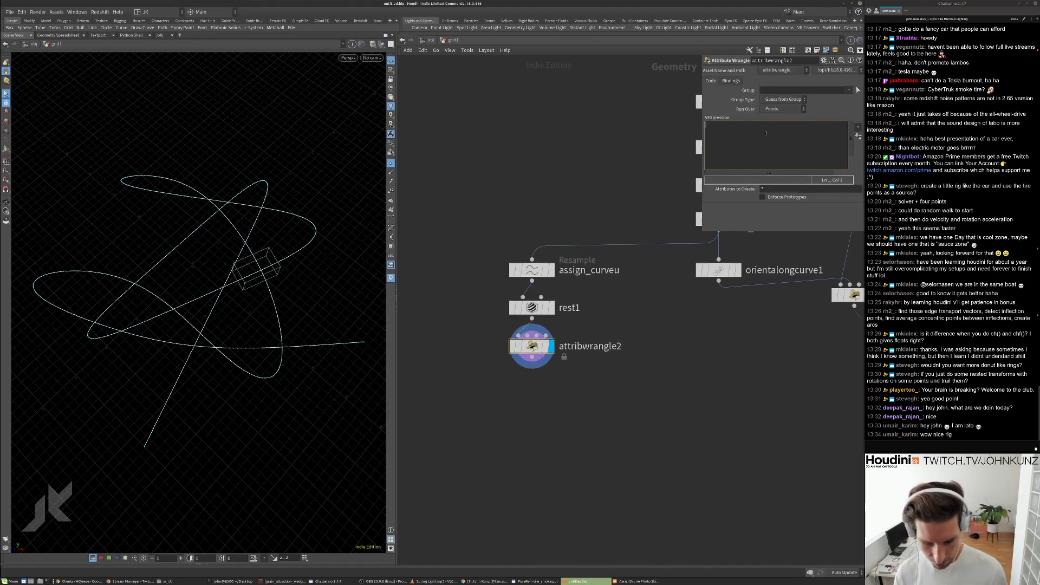
text(@P = f@curv)
key(BackSpace)
text(e)
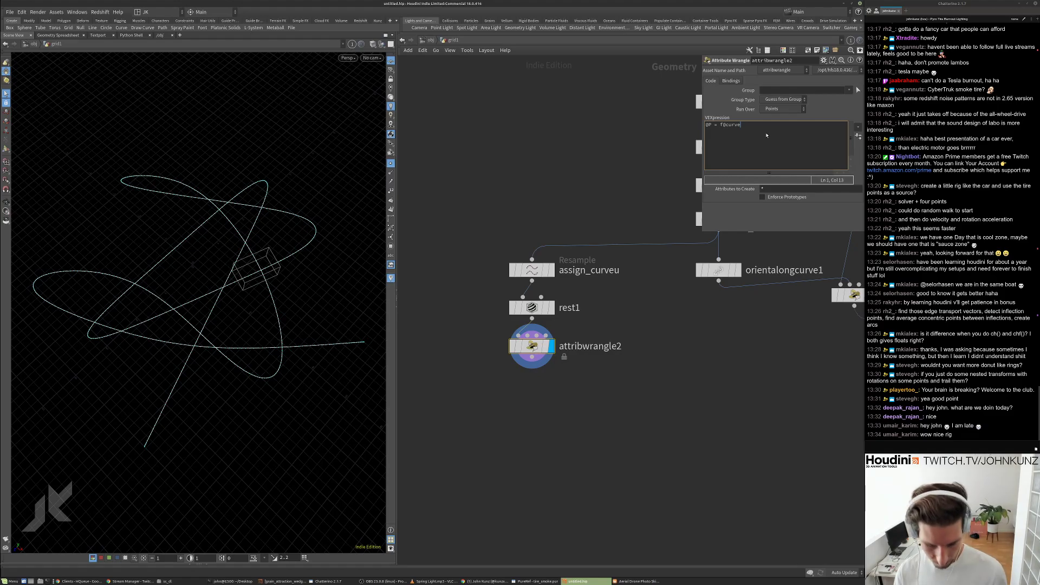
text(g)
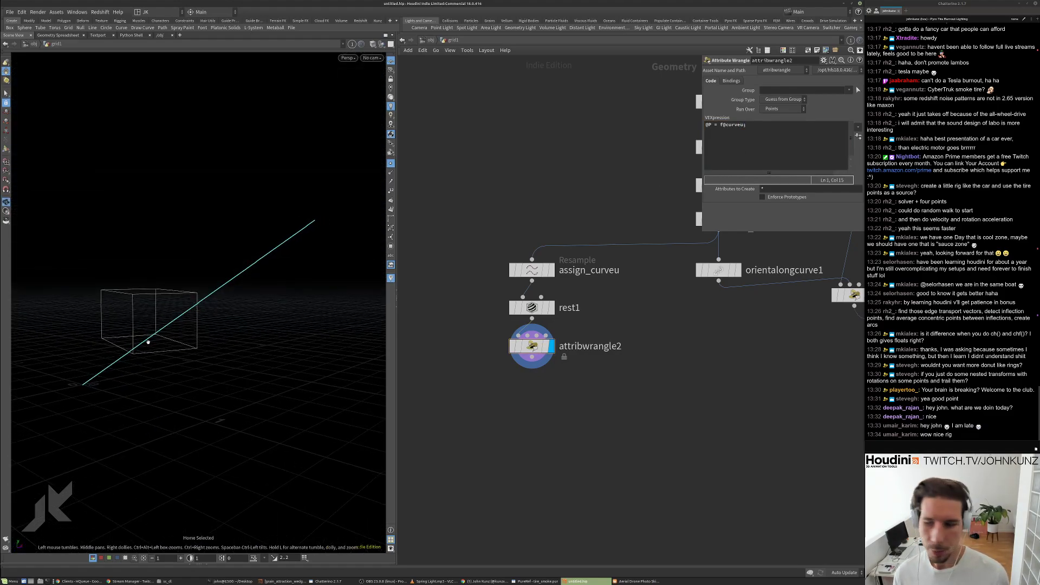
text(s)
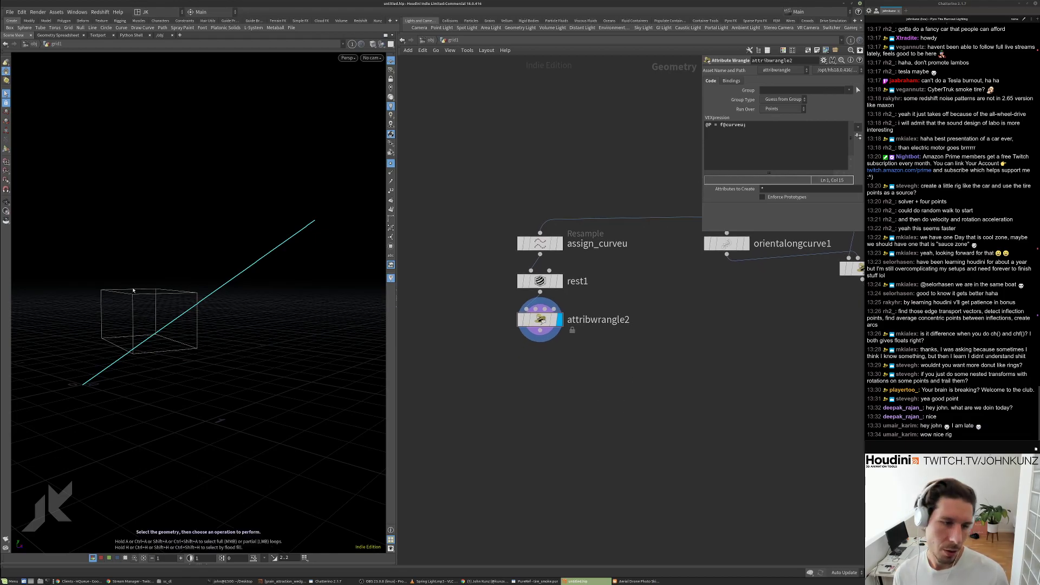
Rename attribwrangle2 to set_P_from_curveu.
double_click(599, 320)
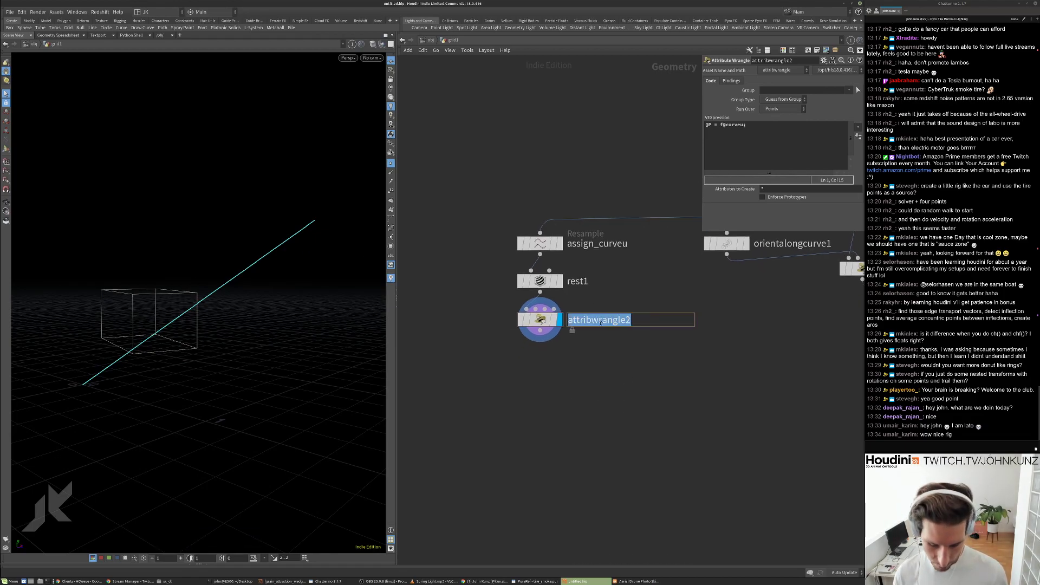
text(set_P_from_curveu)
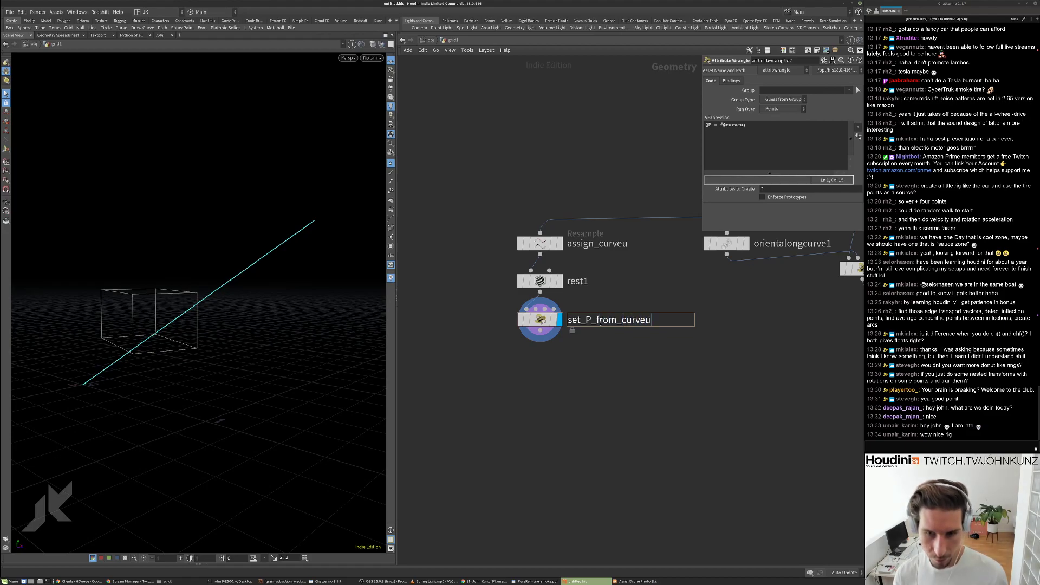
key(Return)
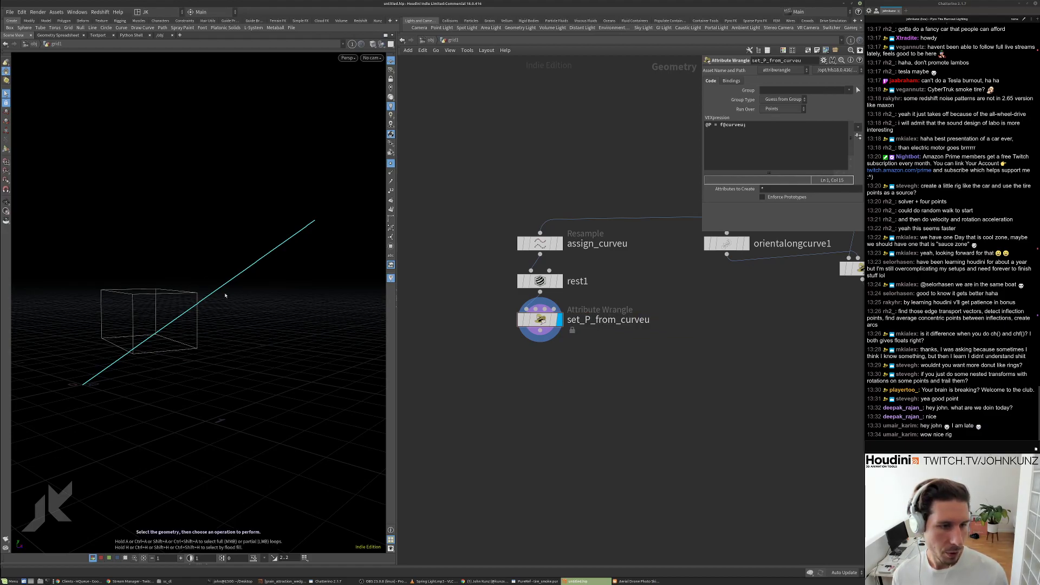
Add a Clip node below set_P_from_curveu, connect it to the wrangle's output and display it.
drag(324, 245, 327, 293)
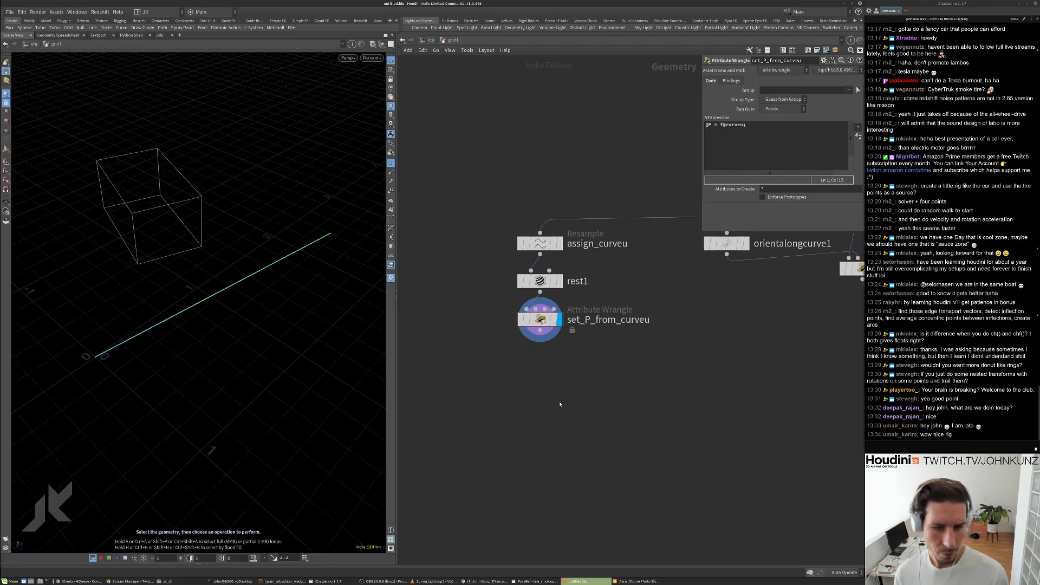
key(Tab)
text(clip)
key(Return)
click(559, 403)
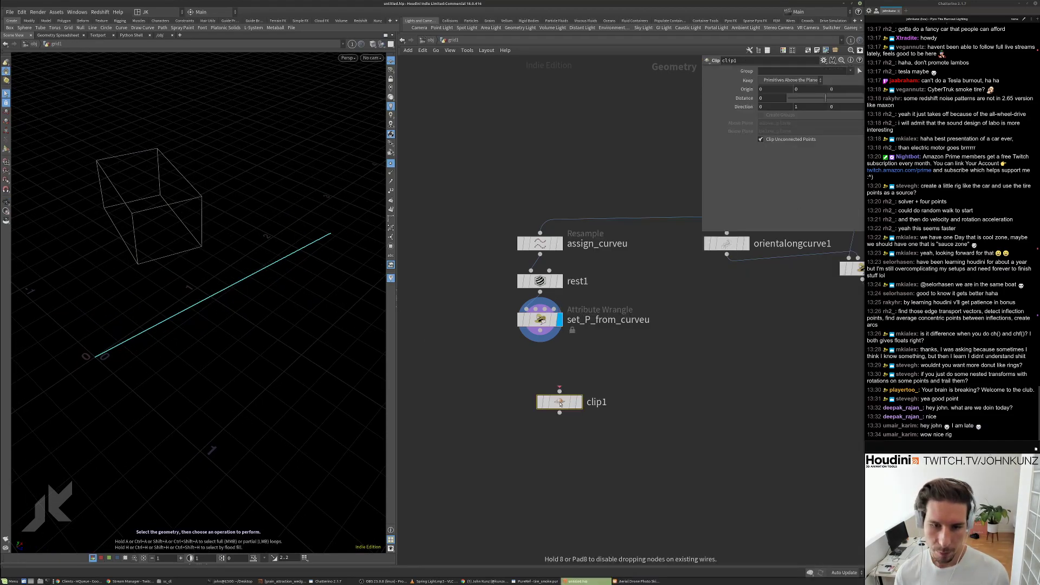
drag(560, 389, 541, 341)
drag(560, 401, 539, 363)
click(560, 363)
Set clip1's distance to 0.35, keep All Primitives, and enable Create Groups for above_plane and below_plane.
drag(826, 98, 829, 98)
double_click(765, 98)
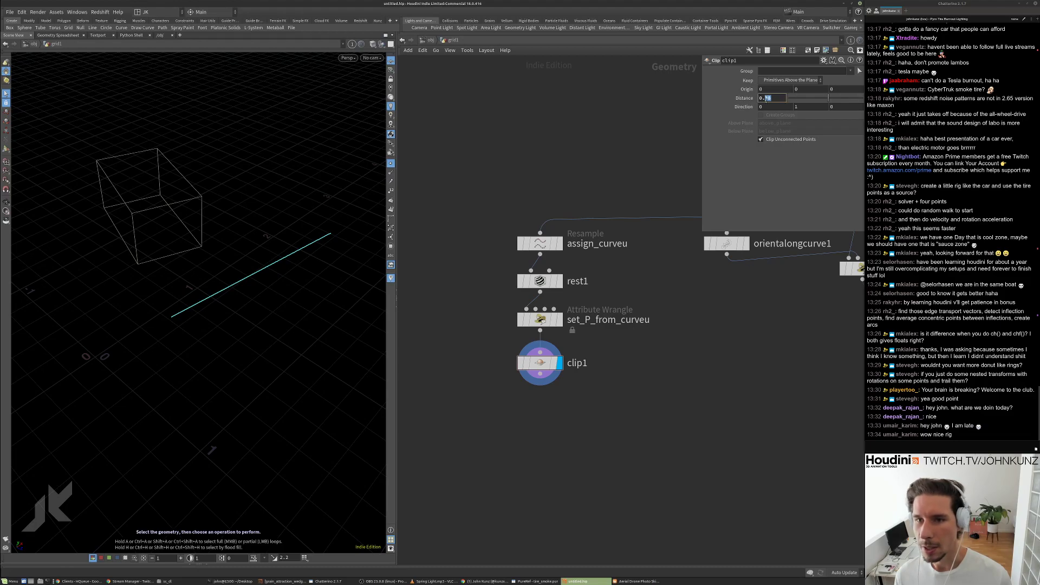
key(Return)
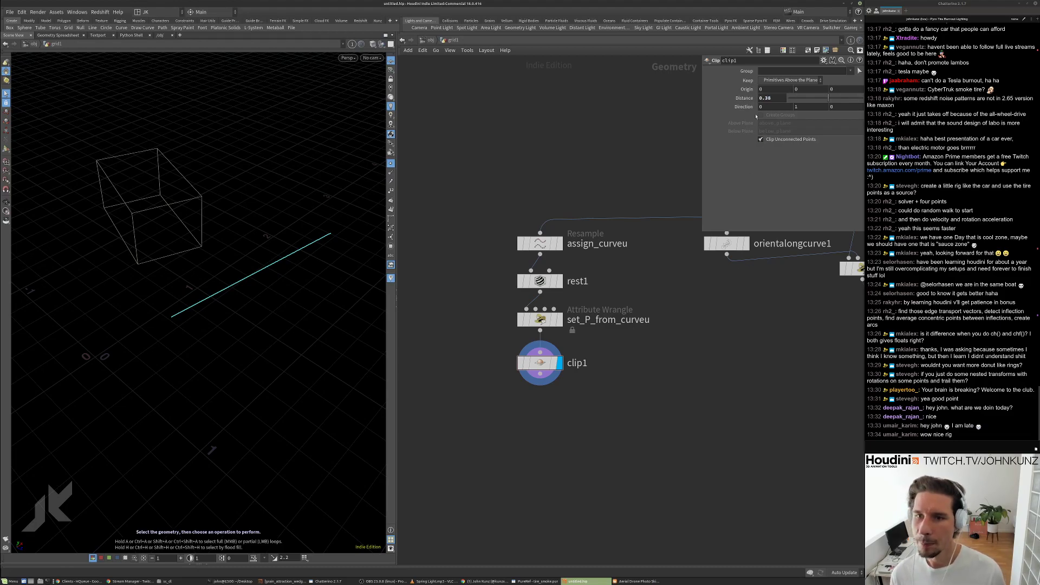
click(778, 80)
click(771, 103)
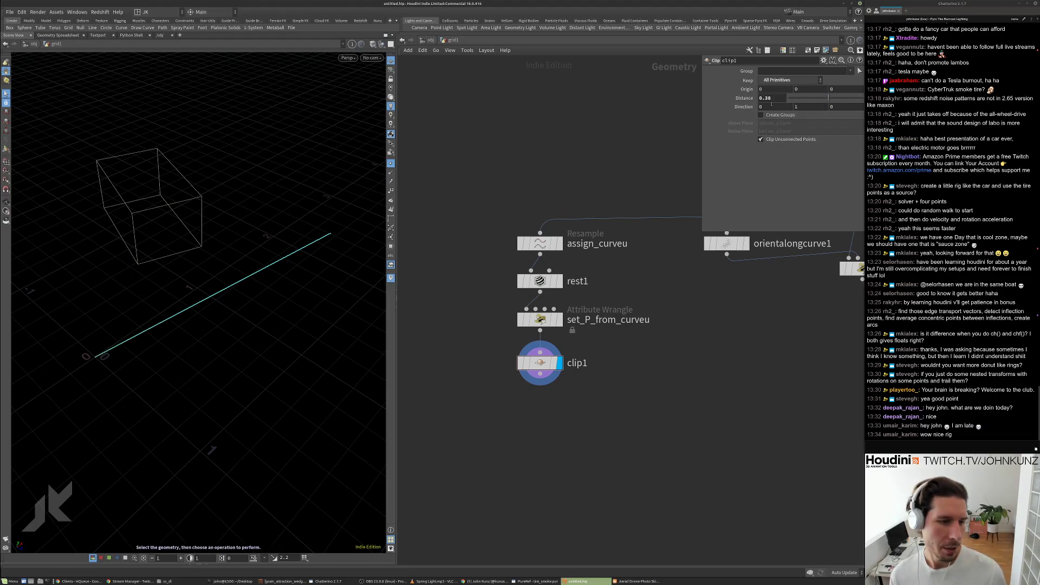
click(773, 119)
Add a Split node directly below clip1, connect it to clip1's output and display it.
middle_drag(642, 420, 632, 374)
key(Tab)
text(spi)
key(Escape)
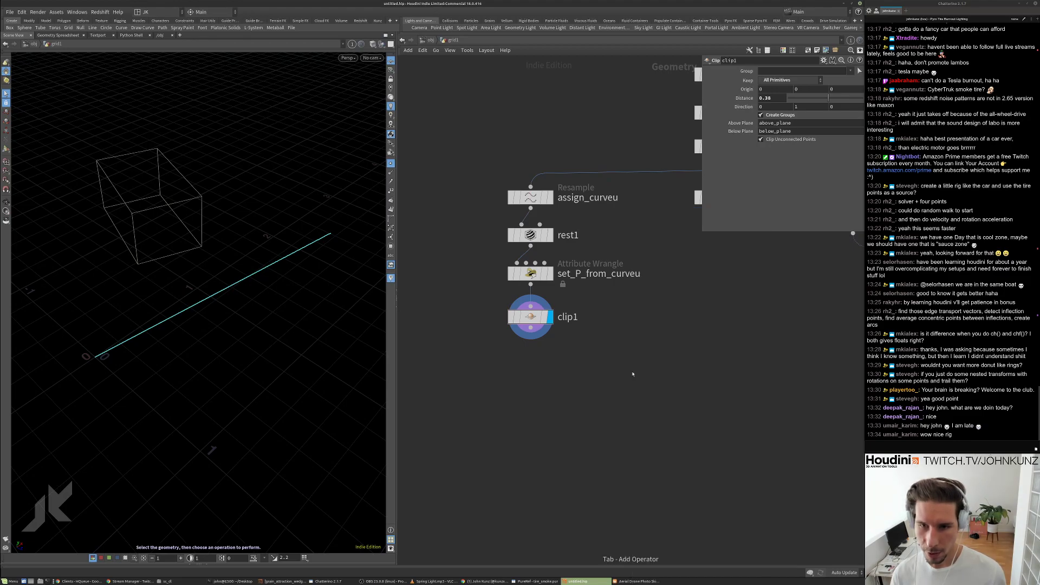
key(Tab)
text(sp)
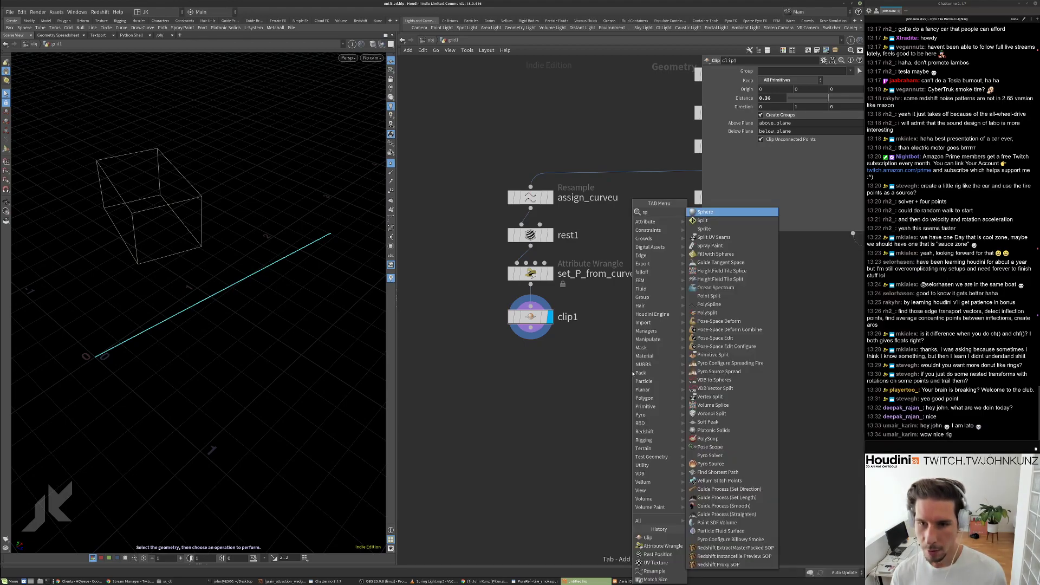
text(l)
key(Return)
click(632, 371)
click(632, 350)
click(530, 329)
key(r)
click(629, 374)
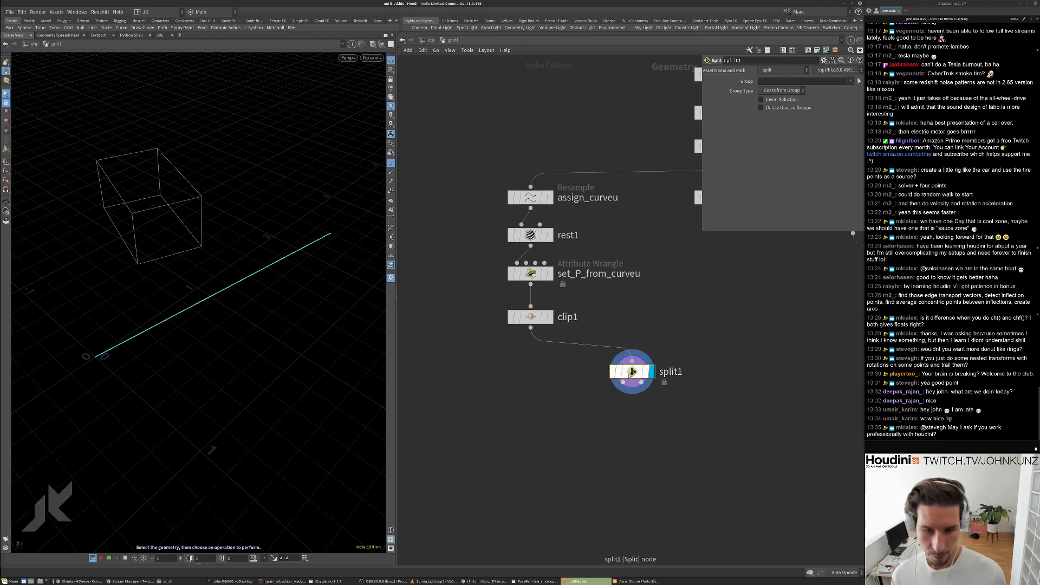
drag(630, 373, 528, 372)
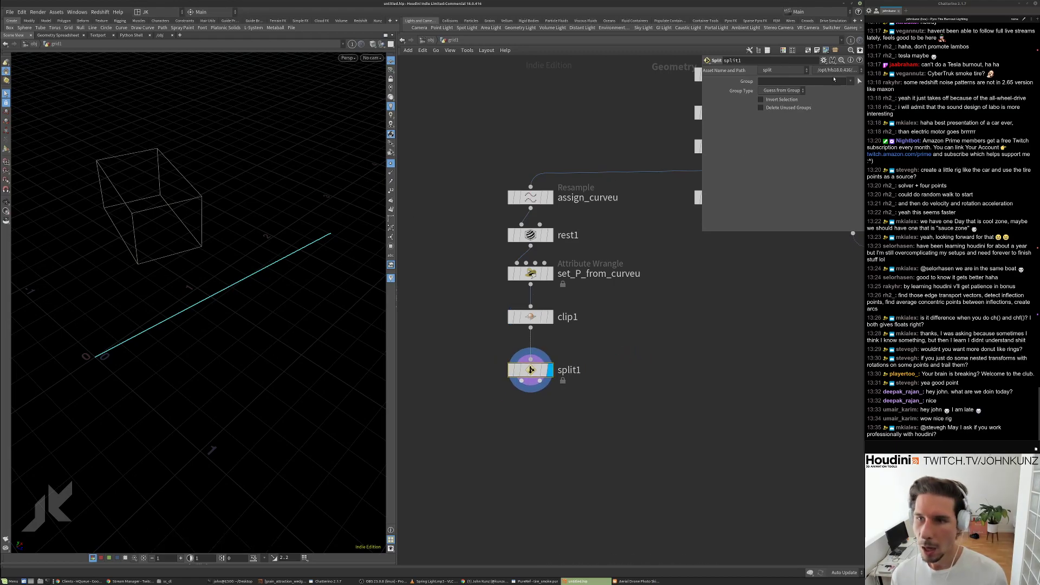
Set split1's group to above_plane.
click(850, 82)
click(861, 90)
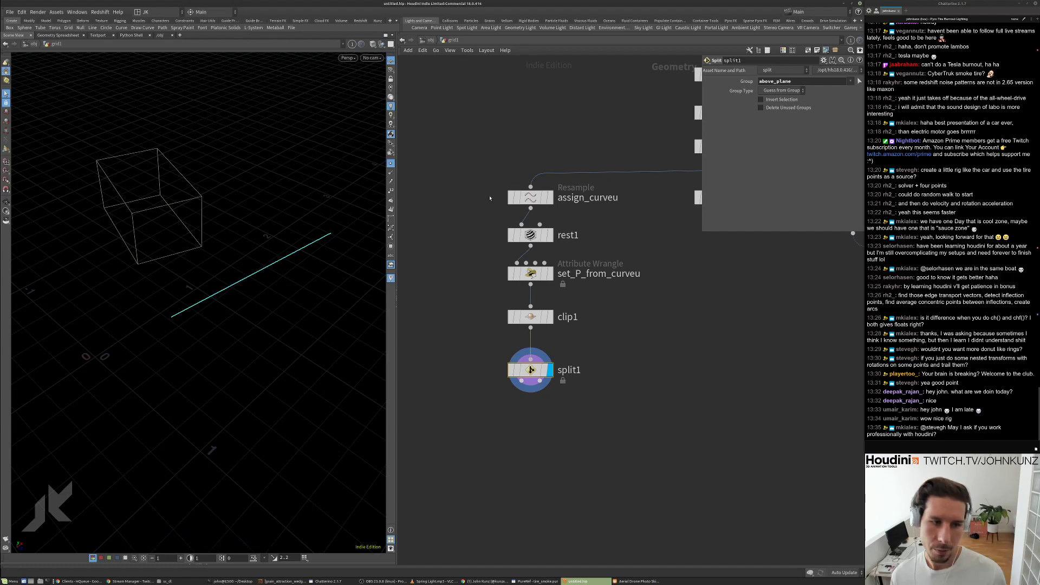
middle_drag(550, 437, 549, 394)
alt+drag(241, 355, 296, 258)
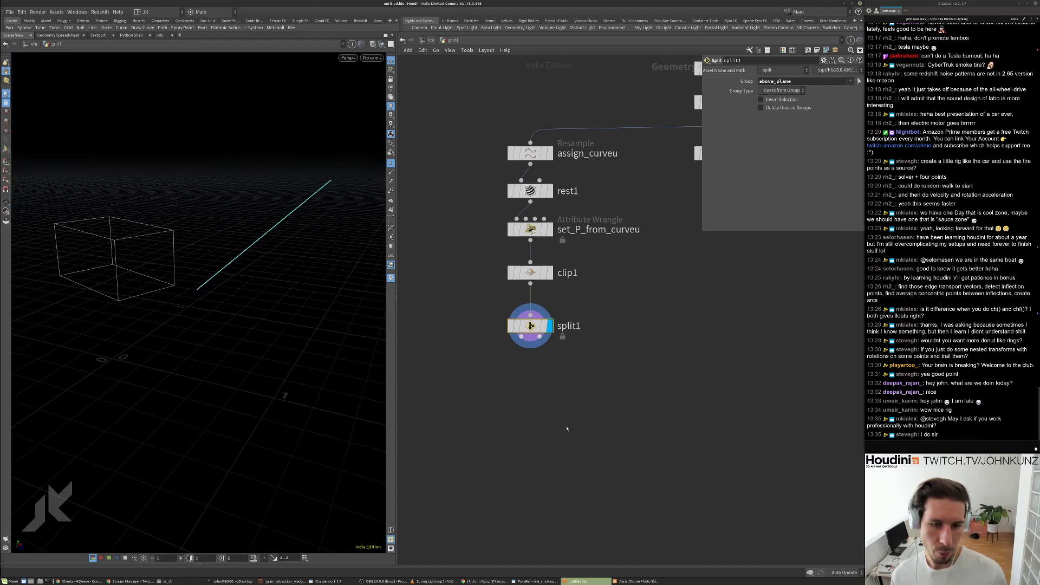
Insert an Attribute Swap node on the wire between clip1 and split1.
middle_drag(567, 424, 578, 381)
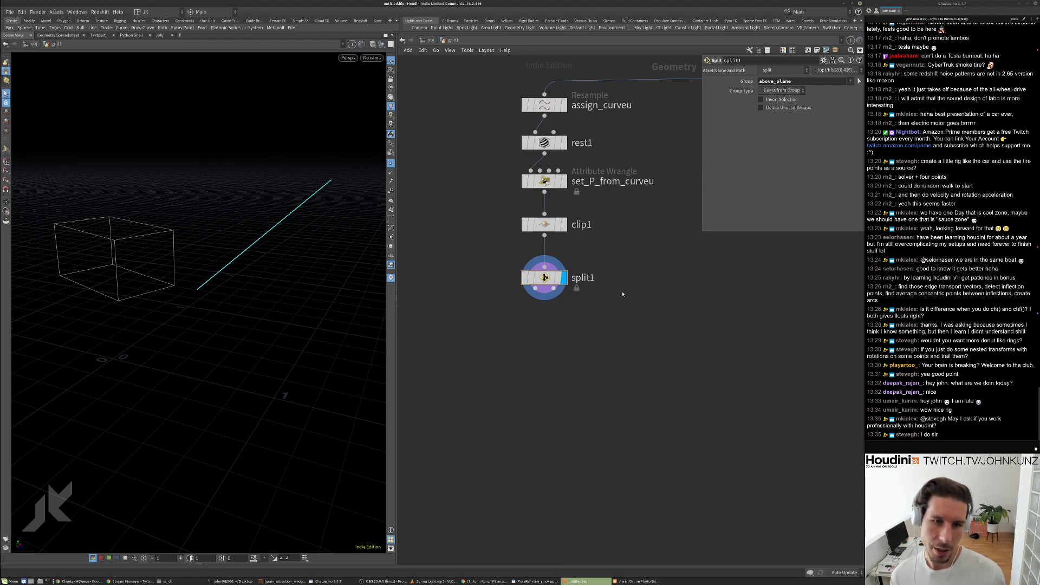
drag(544, 279, 546, 283)
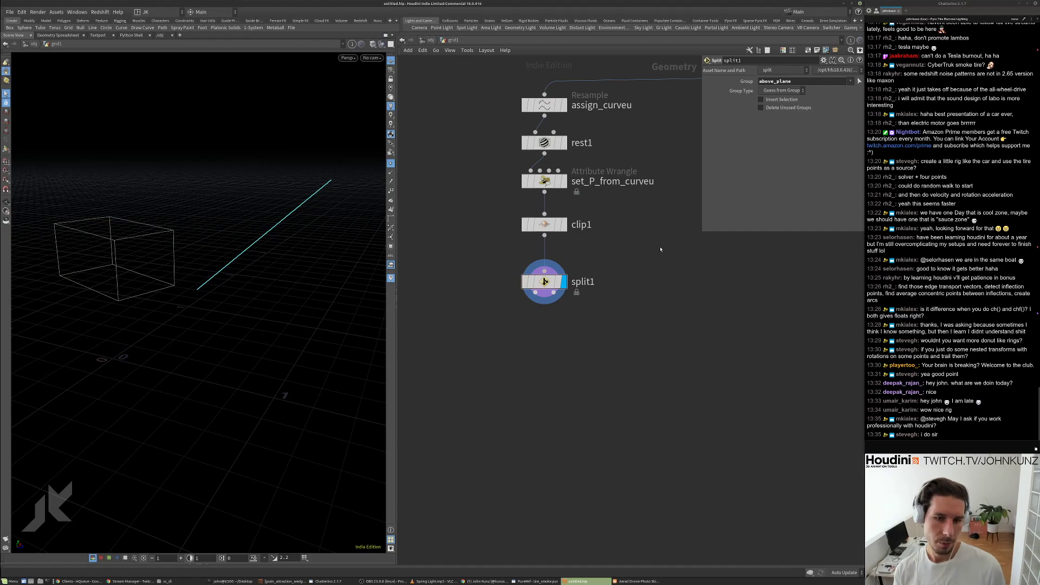
key(Tab)
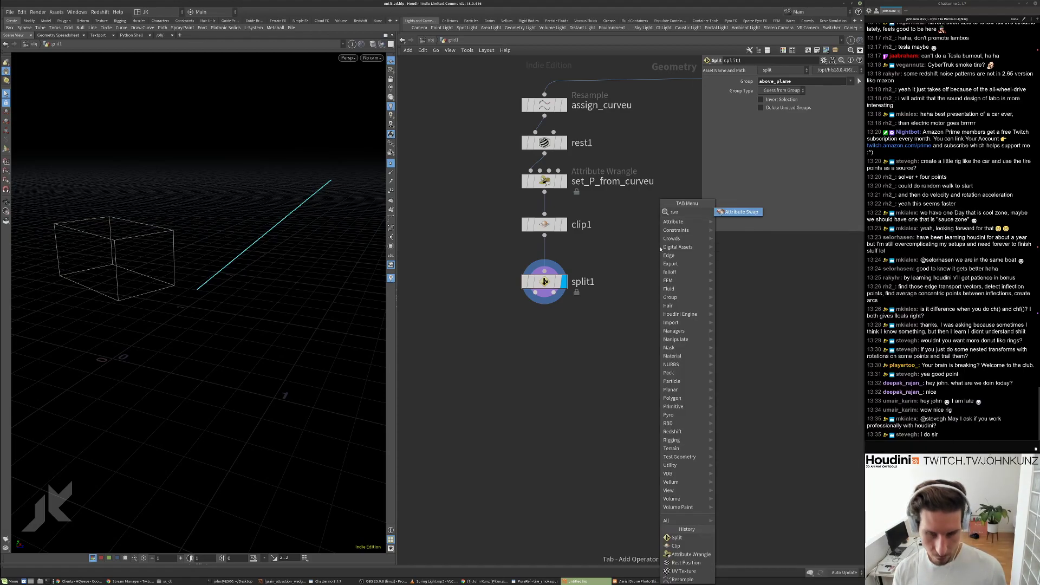
key(Escape)
click(660, 248)
drag(661, 248, 547, 254)
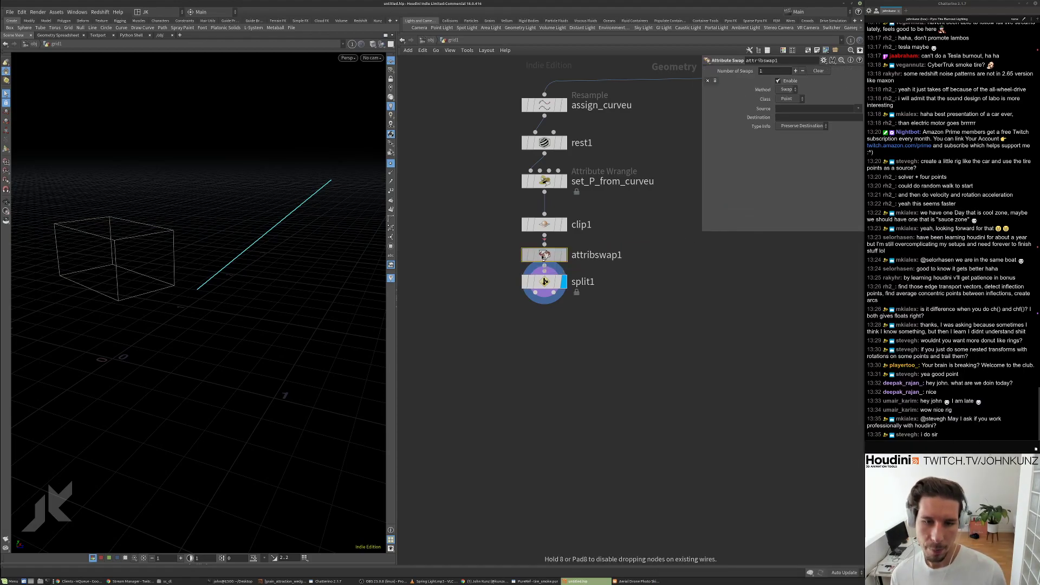
Set attribswap1 to swap the point attribute rest with P and frame the restored curve.
click(858, 109)
click(859, 135)
click(797, 117)
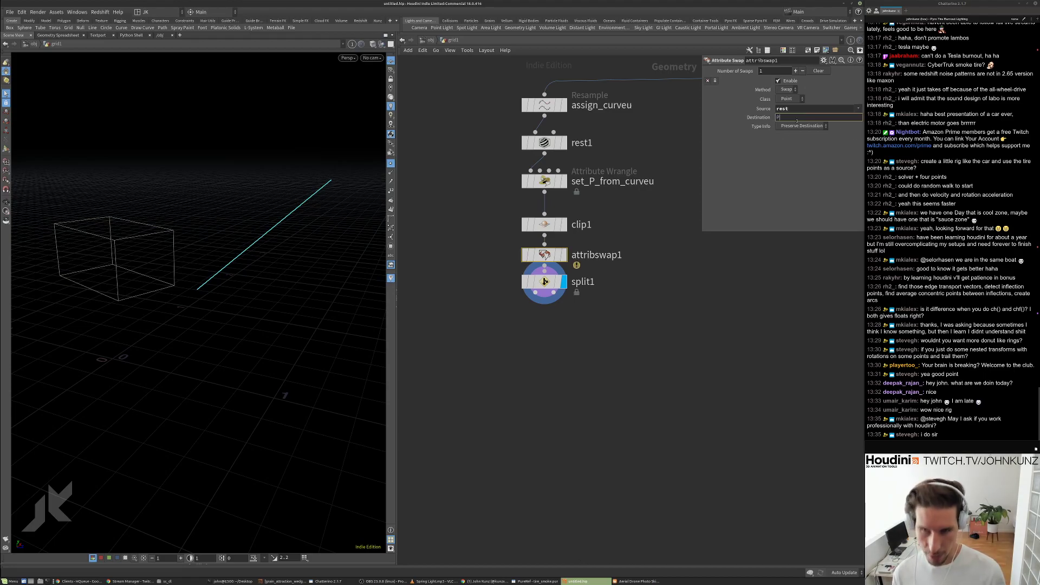
key(Return)
alt+drag(220, 295, 218, 323)
alt+right_drag(218, 323, 171, 353)
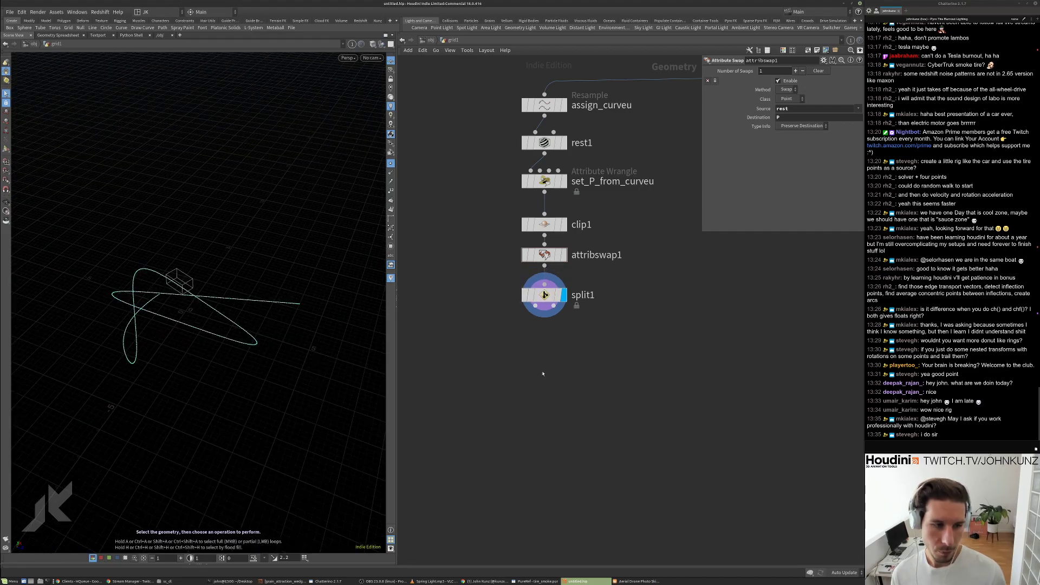
Add two Null nodes below split1, connect one to each of its outputs, and display null2.
key(Tab)
mouse_move(543, 365)
text(null)
click(608, 221)
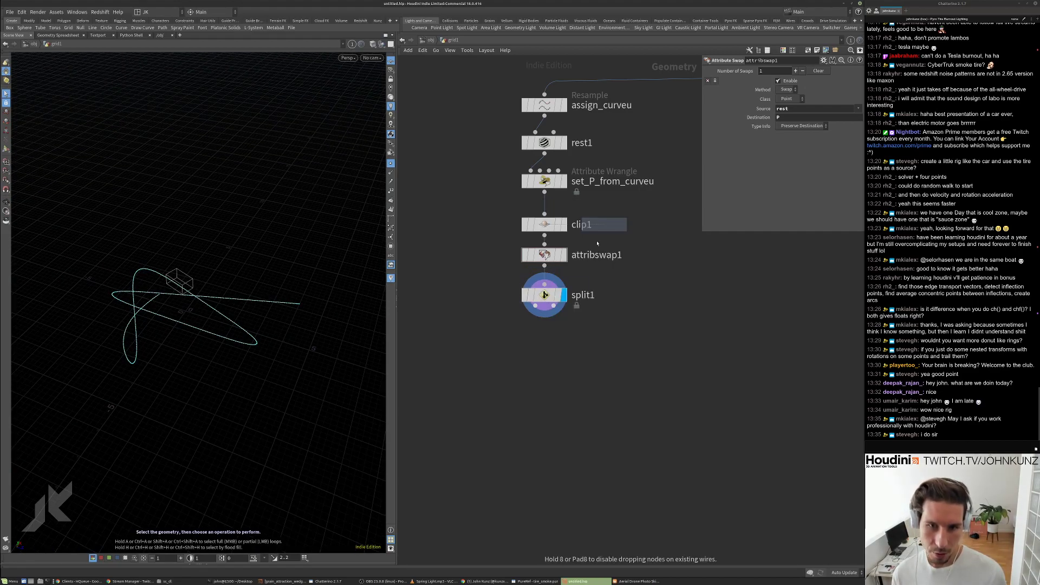
click(462, 360)
drag(462, 353, 554, 306)
drag(623, 355, 622, 363)
click(639, 363)
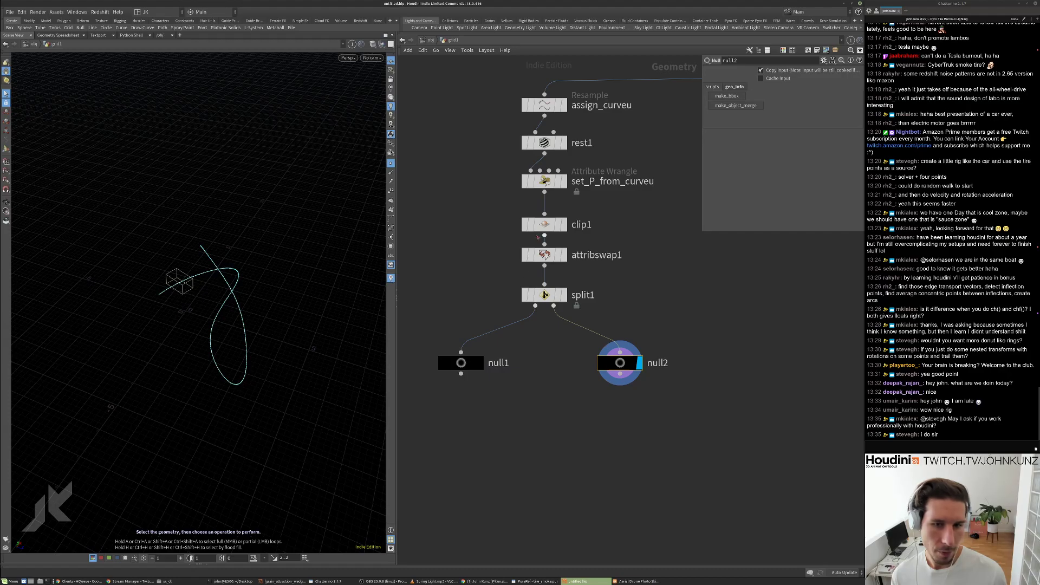
Show null1 as a template and set clip1's distance to 0.13.
click(544, 225)
click(475, 363)
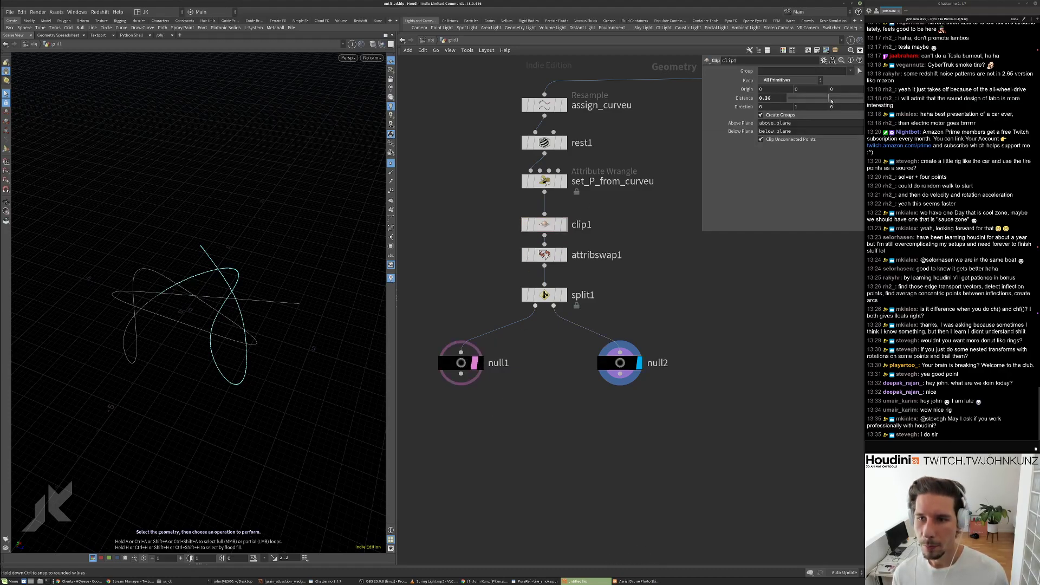
drag(829, 100, 827, 101)
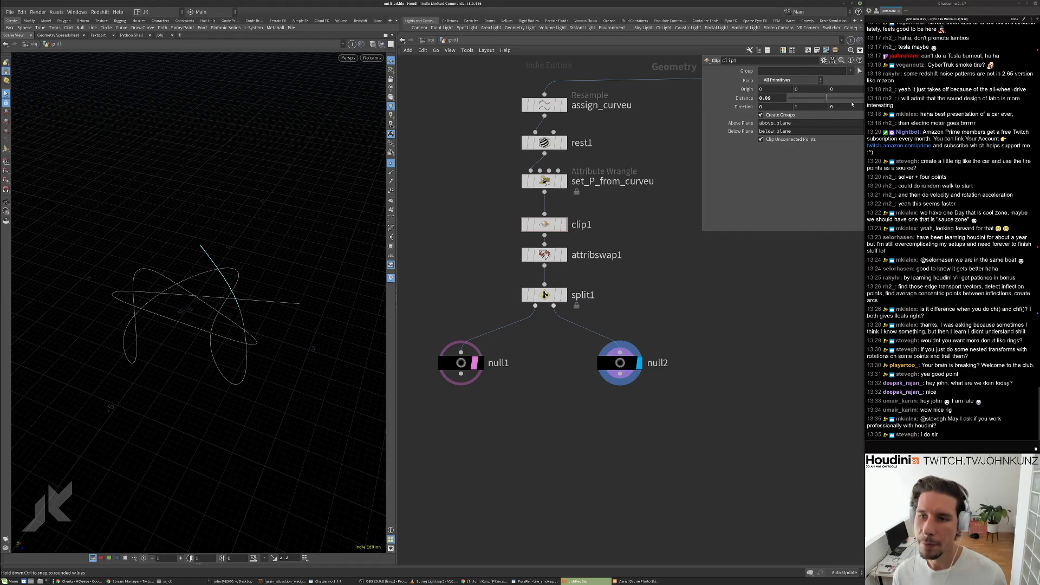
drag(828, 99, 827, 100)
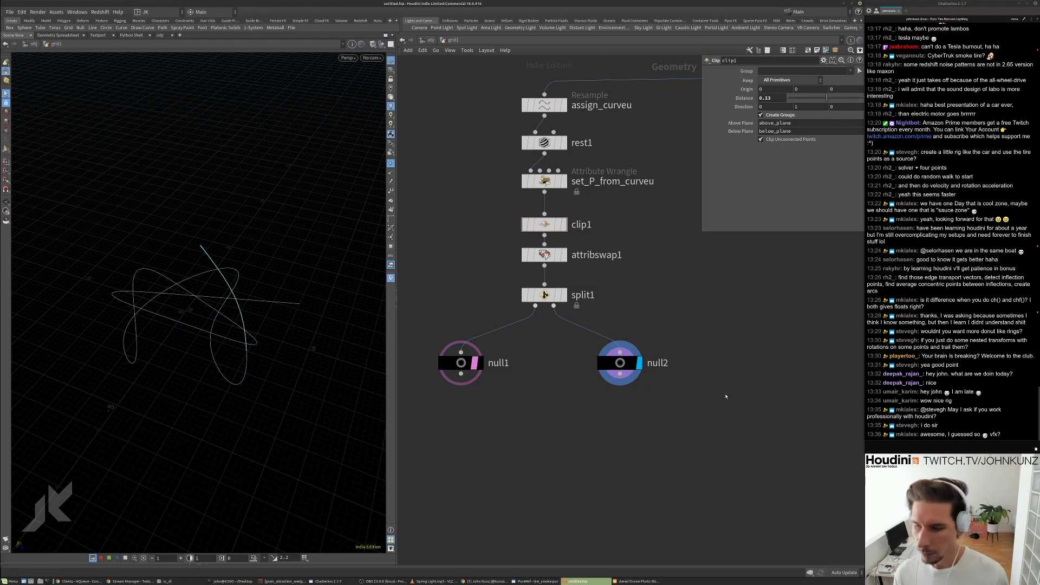
Turn off null1's template display and inspect the curve segment coming from null2.
middle_drag(688, 440, 720, 393)
click(508, 315)
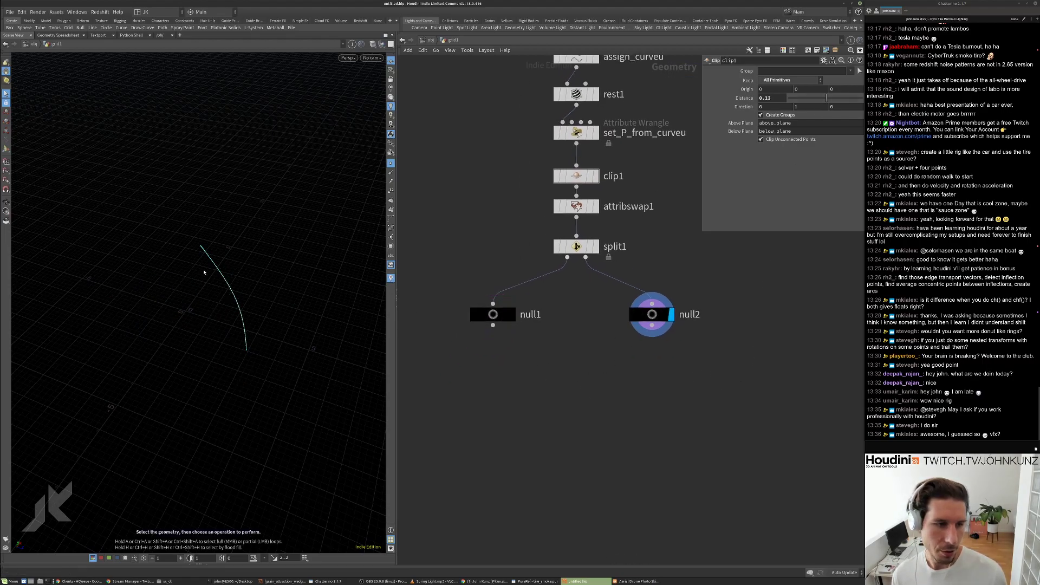
key(Escape)
mouse_move(255, 323)
mouse_down()
mouse_move(162, 351)
mouse_move(243, 308)
mouse_up()
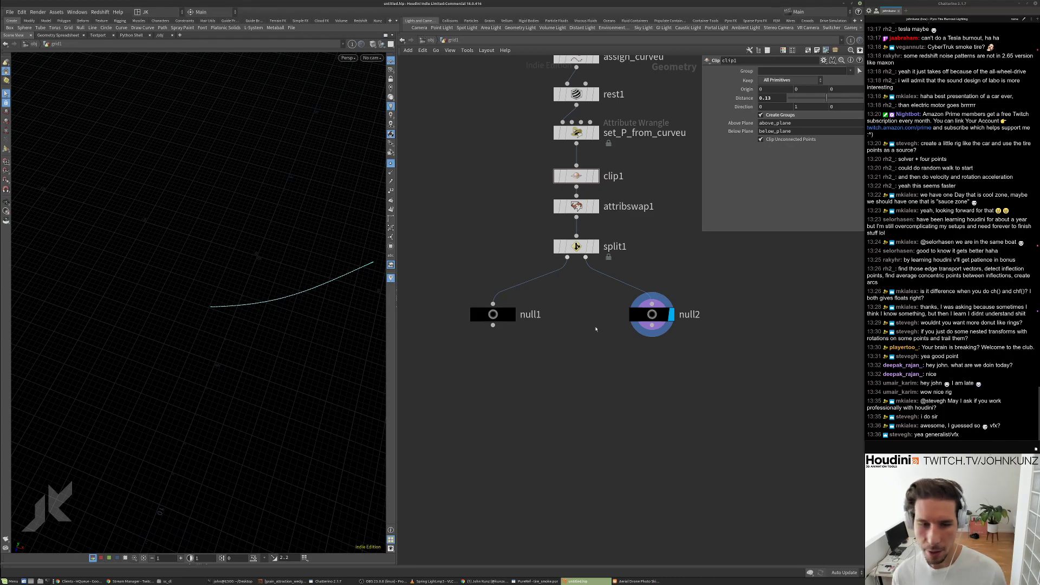
Add a Blast node below null2 and connect it to null2's output.
middle_drag(500, 408, 503, 386)
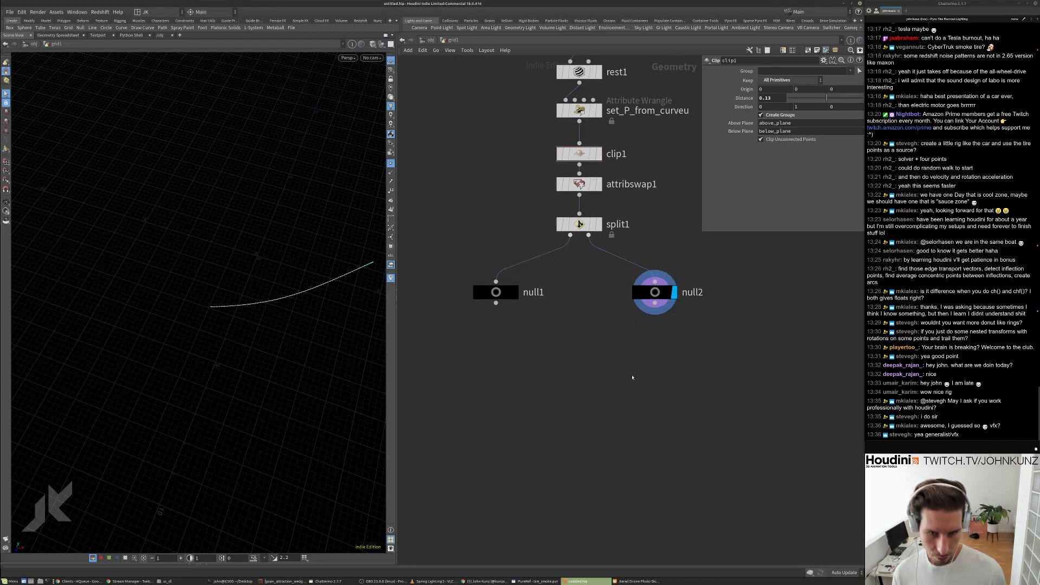
key(Tab)
text(bl)
key(Return)
click(632, 377)
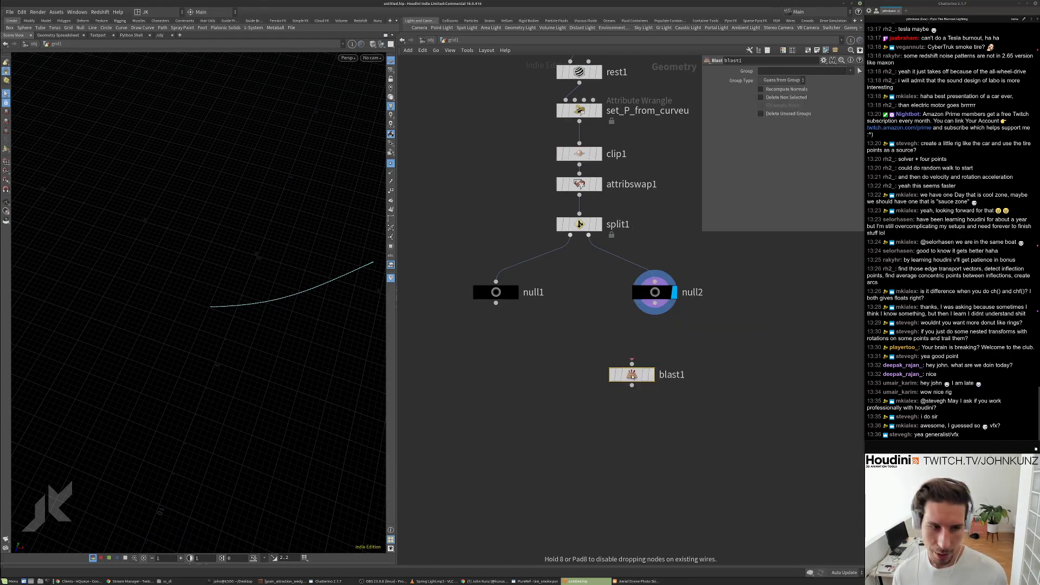
drag(632, 364, 655, 303)
Set blast1's group type to Points and its group to 0, and display the node.
click(775, 79)
click(779, 104)
click(775, 71)
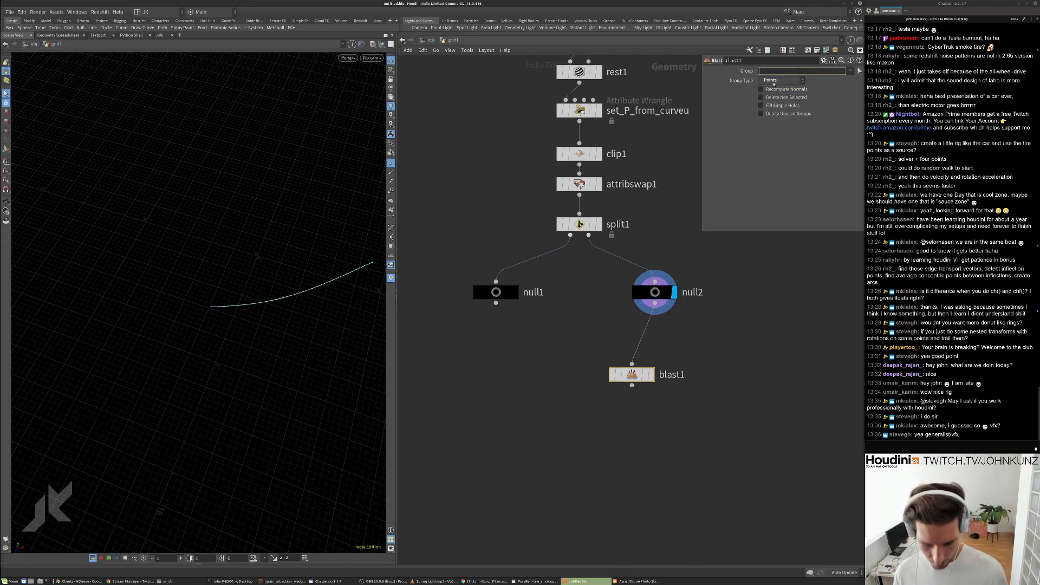
key(Return)
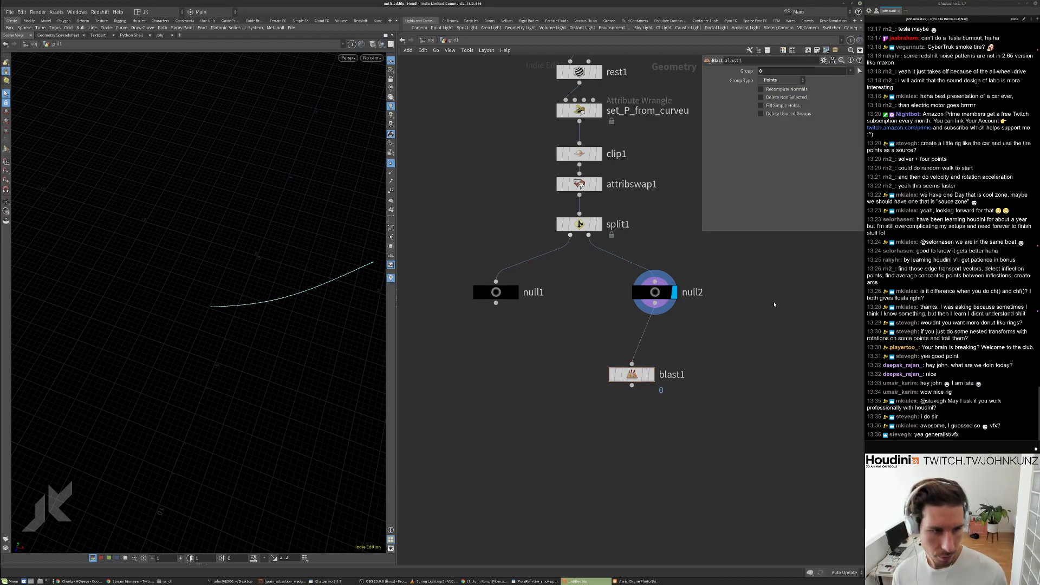
click(649, 381)
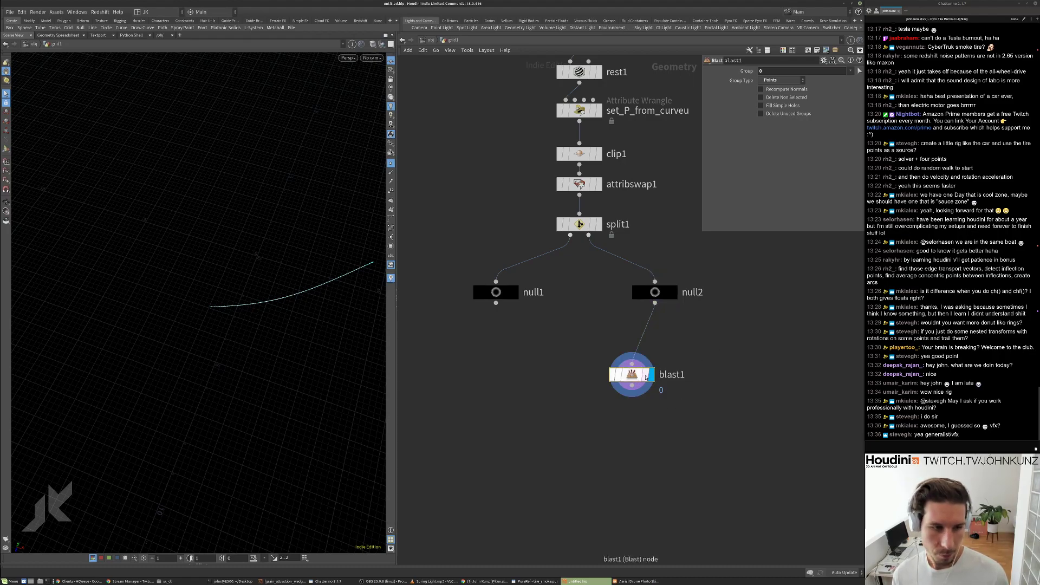
Enable Delete Non Selected on blast1 and rewire its input from null2 to null1.
click(760, 97)
drag(655, 317, 499, 321)
drag(623, 368, 570, 360)
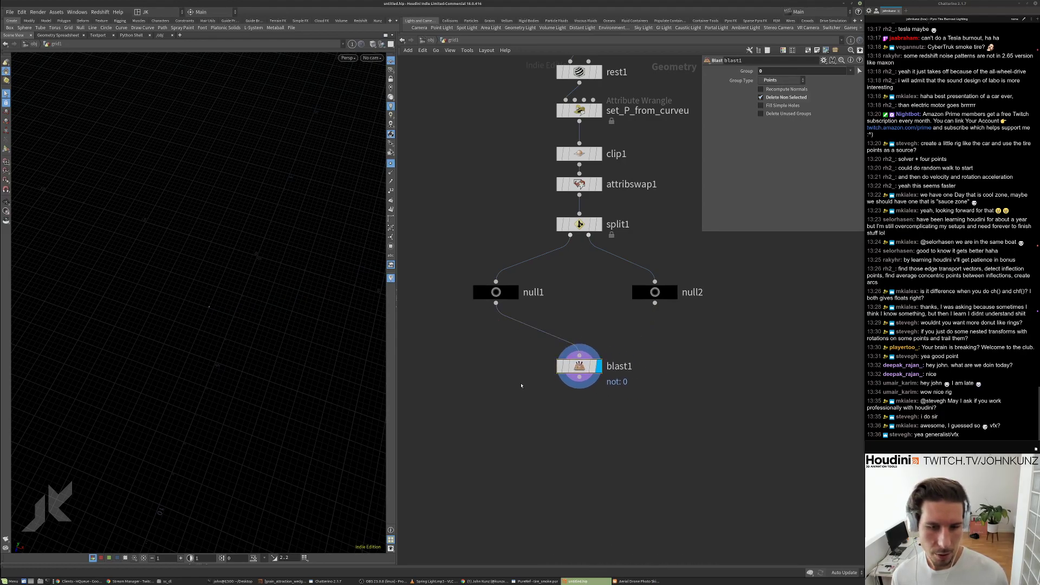
Show null1 and null2 as templates and view the full curve around blast1's remaining point.
click(594, 224)
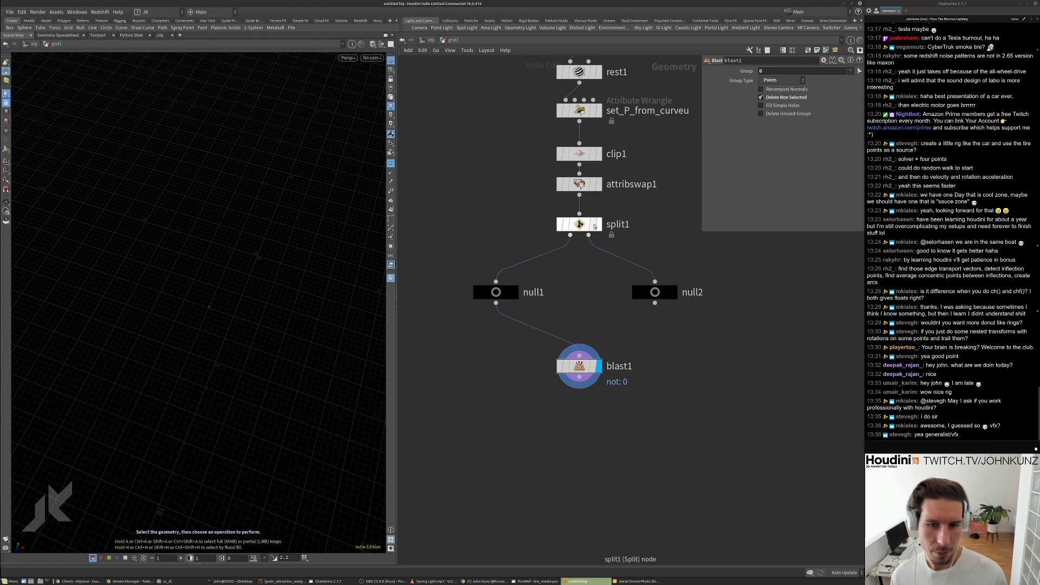
click(669, 292)
ctrl+click(510, 293)
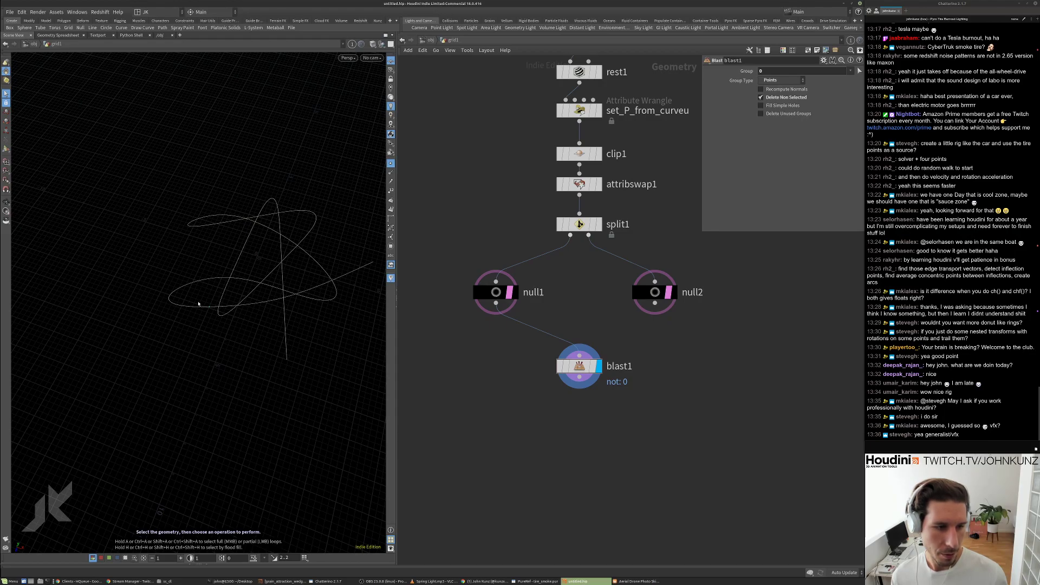
drag(200, 332, 225, 294)
key(s)
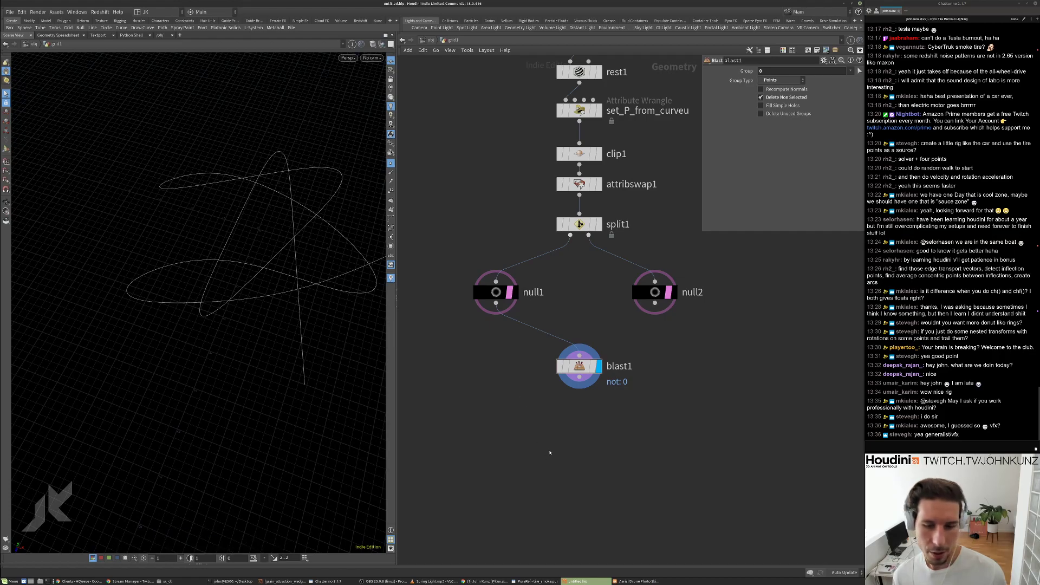
Move blast1 below null1 and rewire assign_curveu's input to the output of orientalongcurve1.
middle_drag(548, 457, 569, 385)
drag(601, 295, 524, 346)
scroll(524, 347, down, 4)
middle_drag(664, 244, 654, 275)
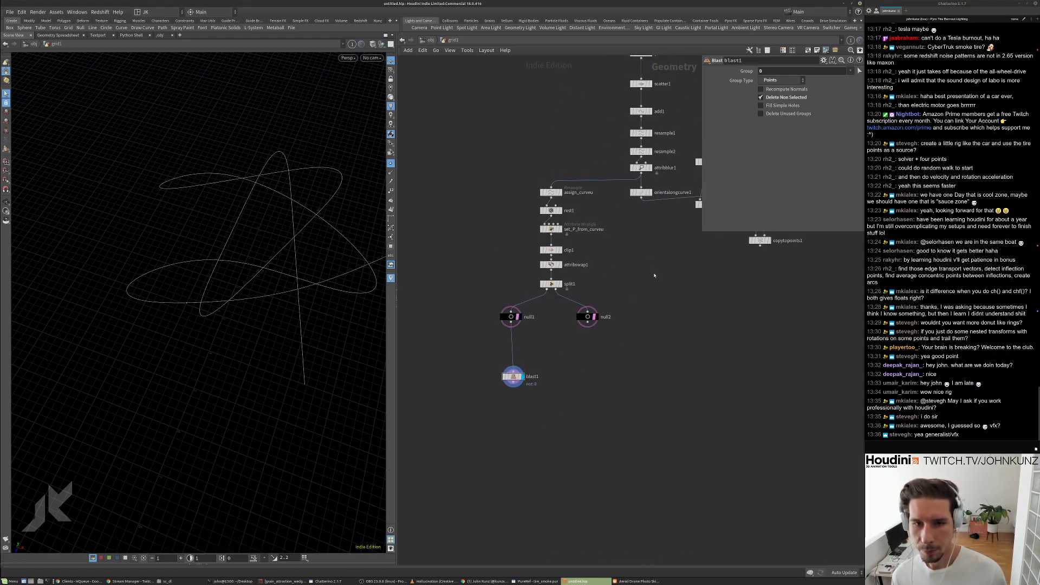
drag(551, 188, 639, 207)
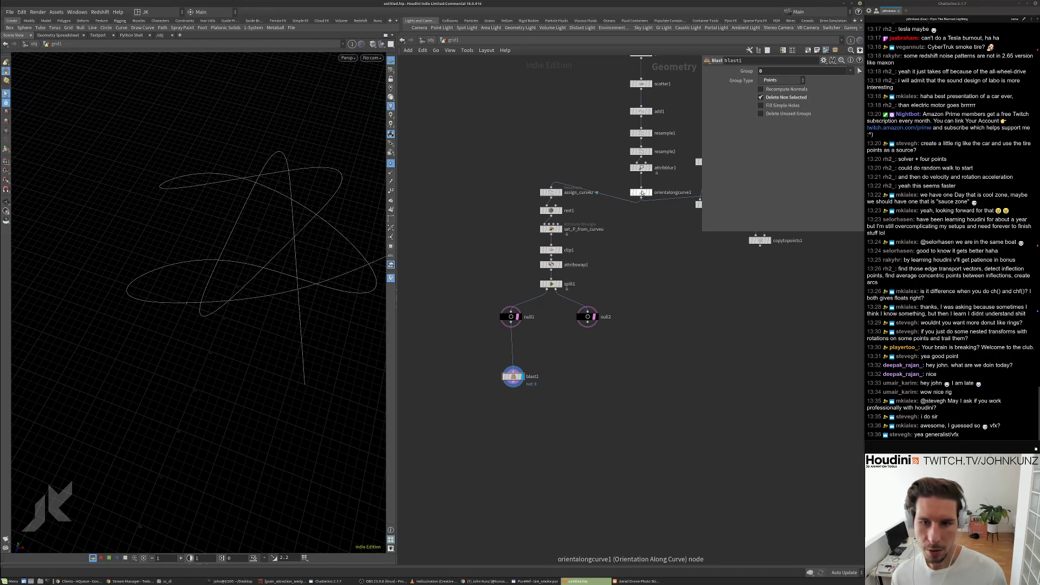
middle_drag(447, 367, 453, 337)
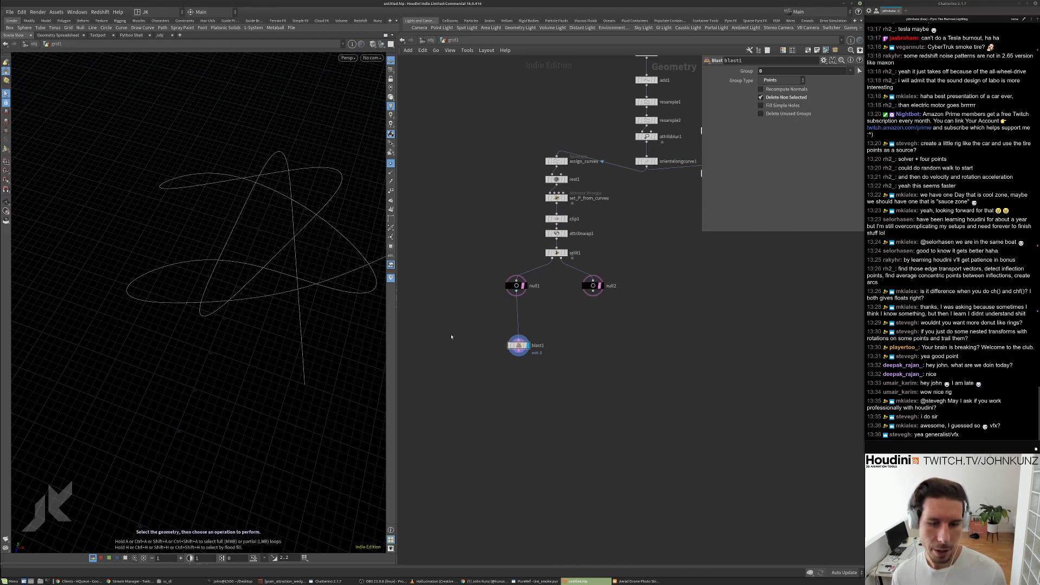
Add a Copy to Points node below blast1, with blast1 feeding its target points input.
scroll(498, 351, up, 3)
drag(544, 343, 506, 316)
key(Tab)
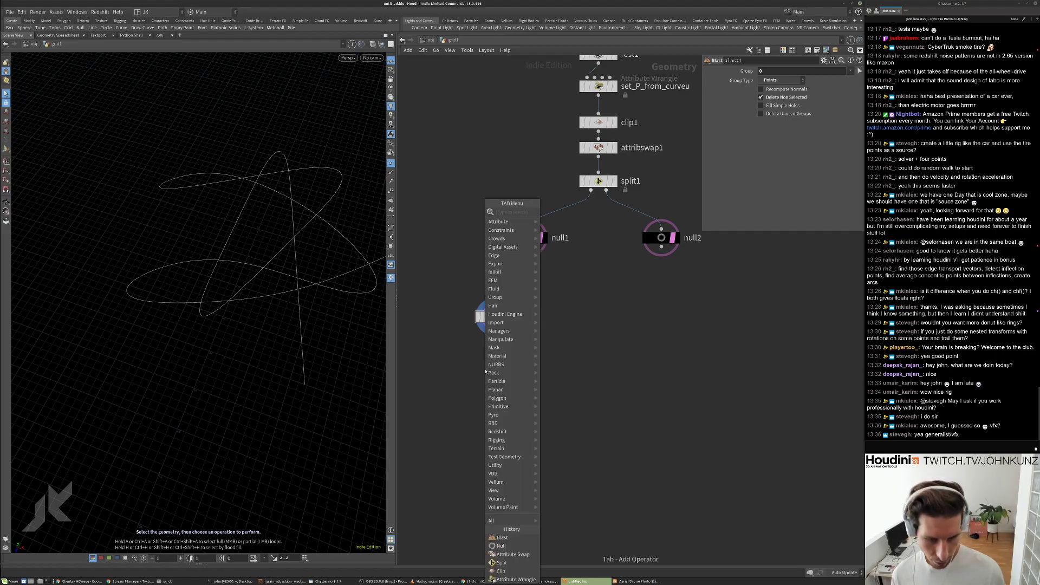
text(copy)
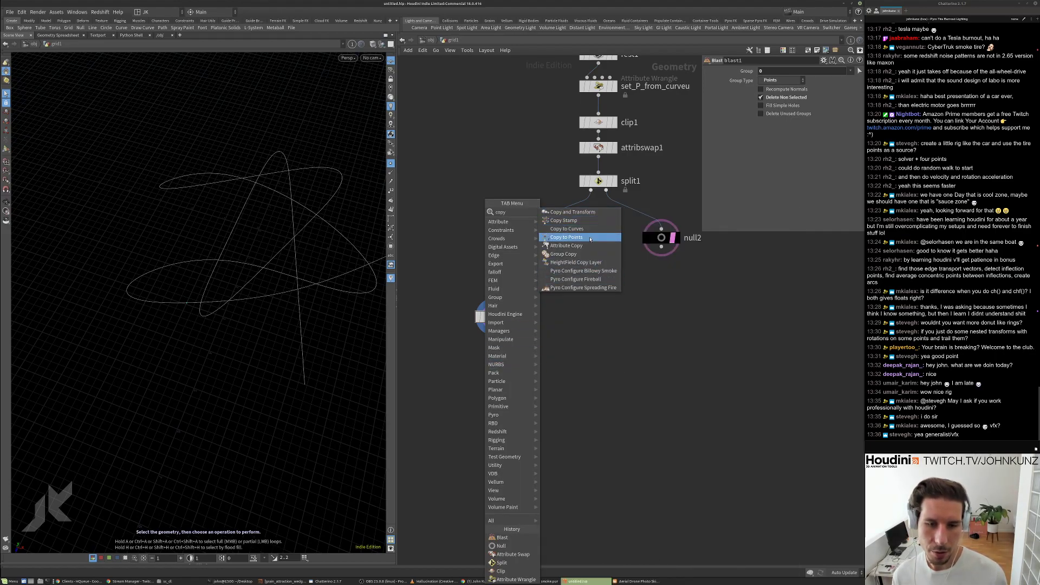
click(590, 239)
click(478, 407)
Add a Circle node feeding the source geometry input of copytopoints2.
key(Tab)
text(cir)
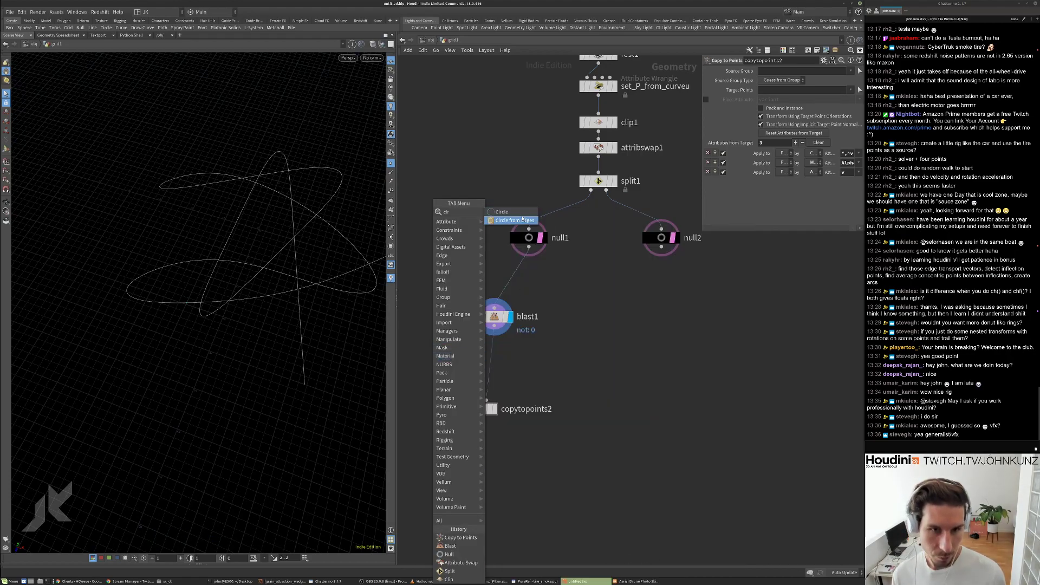
click(502, 211)
click(447, 341)
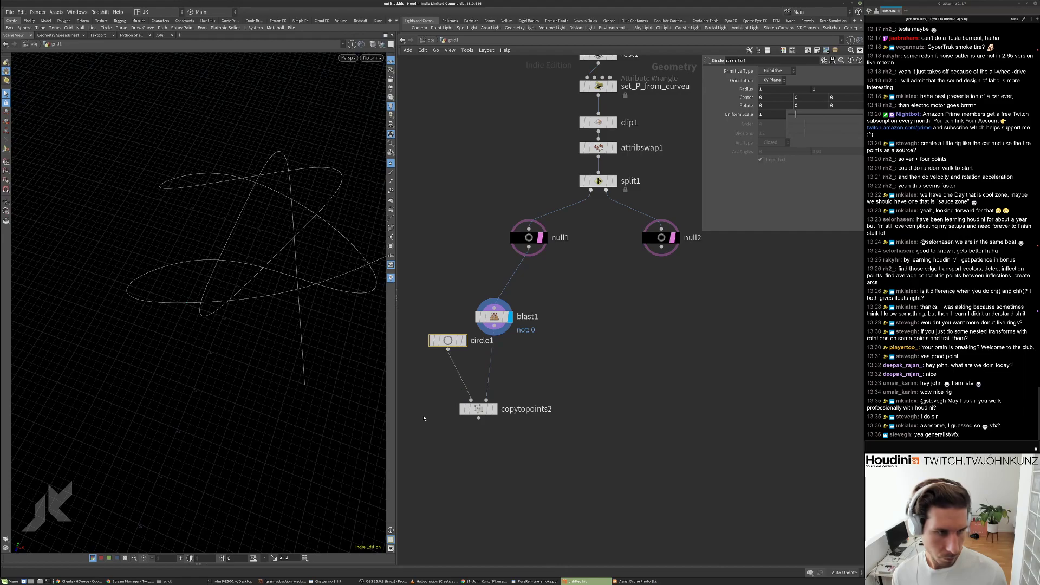
Show copytopoints2 as a template and set circle1's orientation to ZX Plane.
click(491, 409)
click(477, 409)
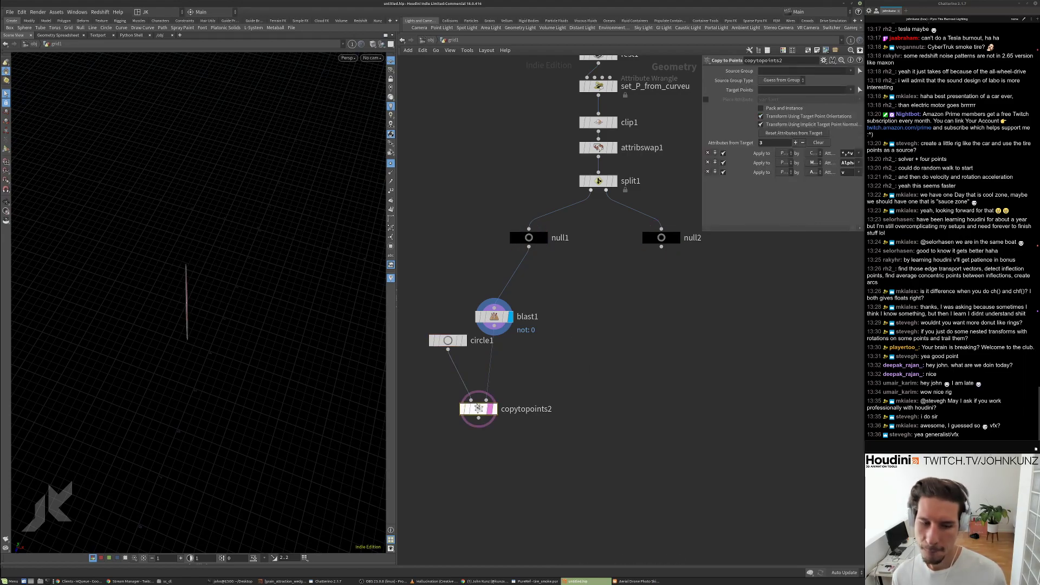
click(456, 345)
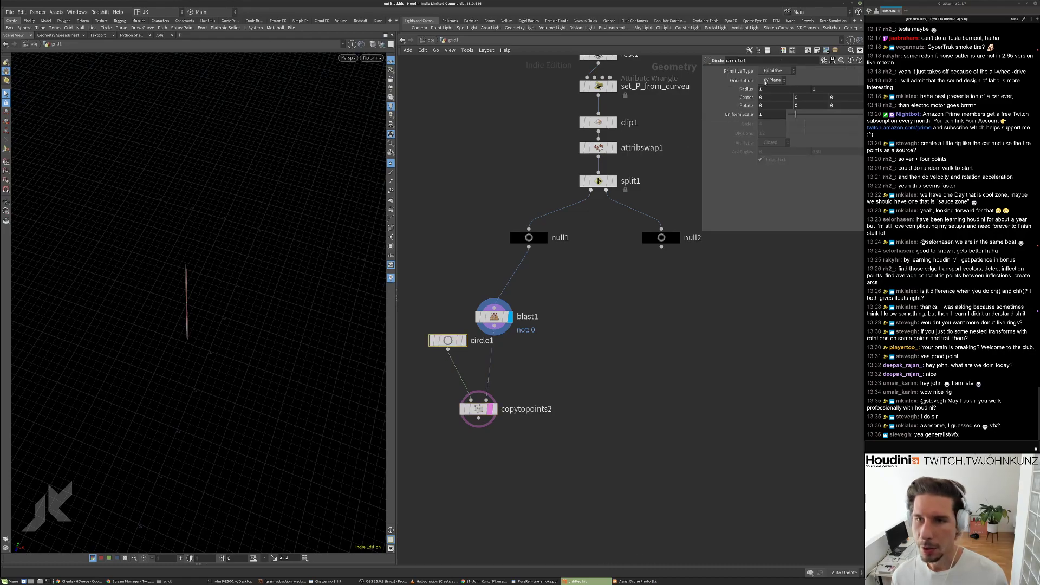
scroll(565, 270, down, 2)
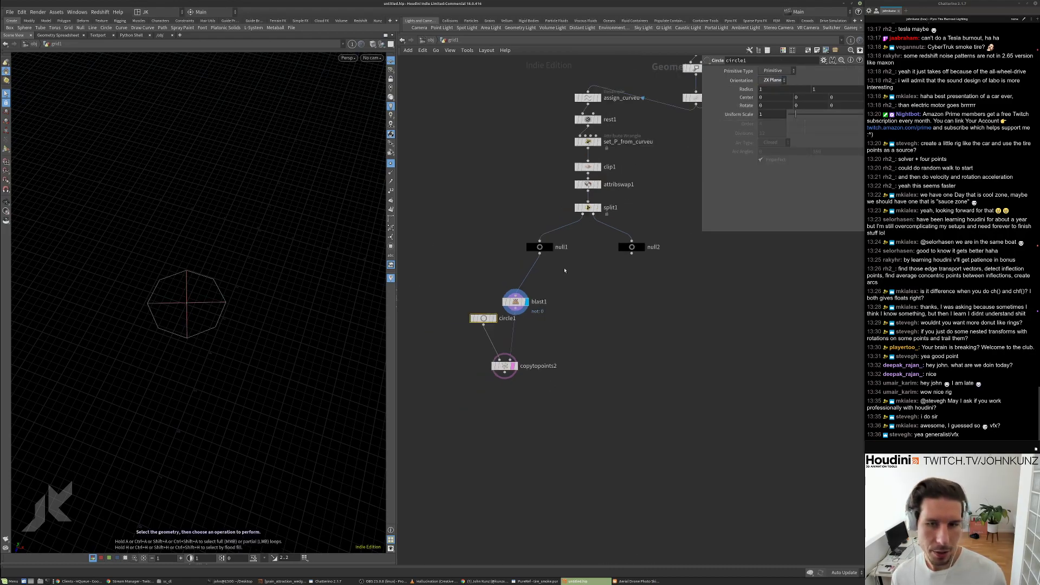
Show attribswap1 as a template, display copytopoints2, and make room below circle1.
click(596, 185)
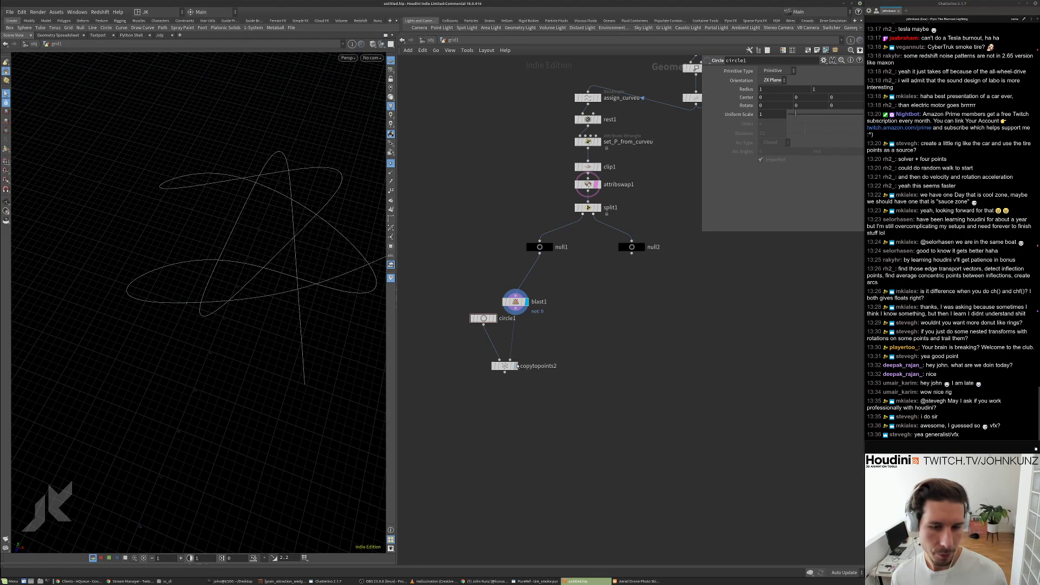
click(515, 365)
drag(483, 318, 473, 325)
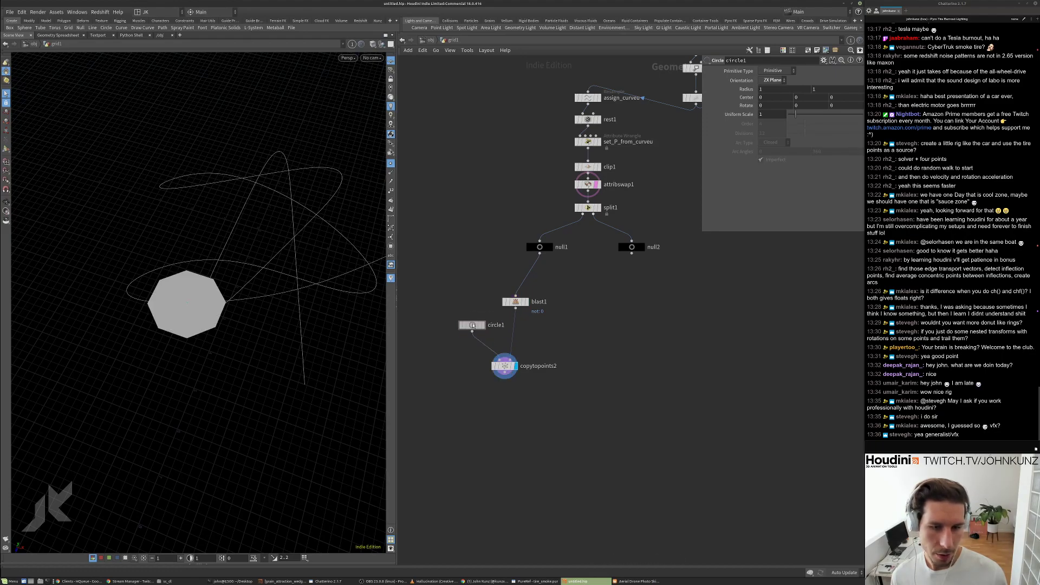
Insert a Match Size node between circle1 and copytopoints2 with Justify X set to Min.
scroll(472, 325, up, 2)
key(Tab)
mouse_move(475, 355)
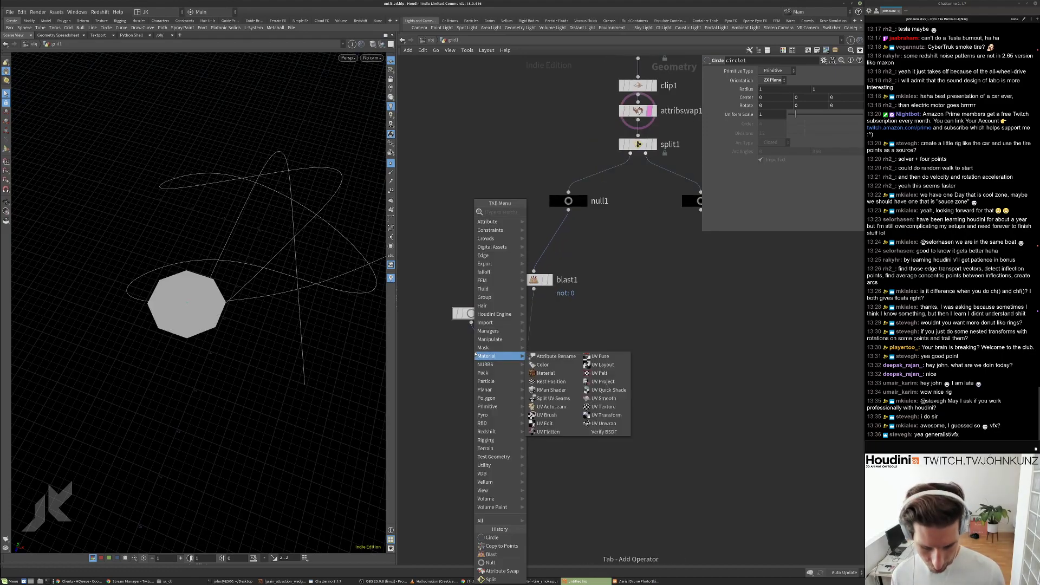
text(tra)
click(562, 230)
click(482, 336)
click(774, 110)
click(771, 125)
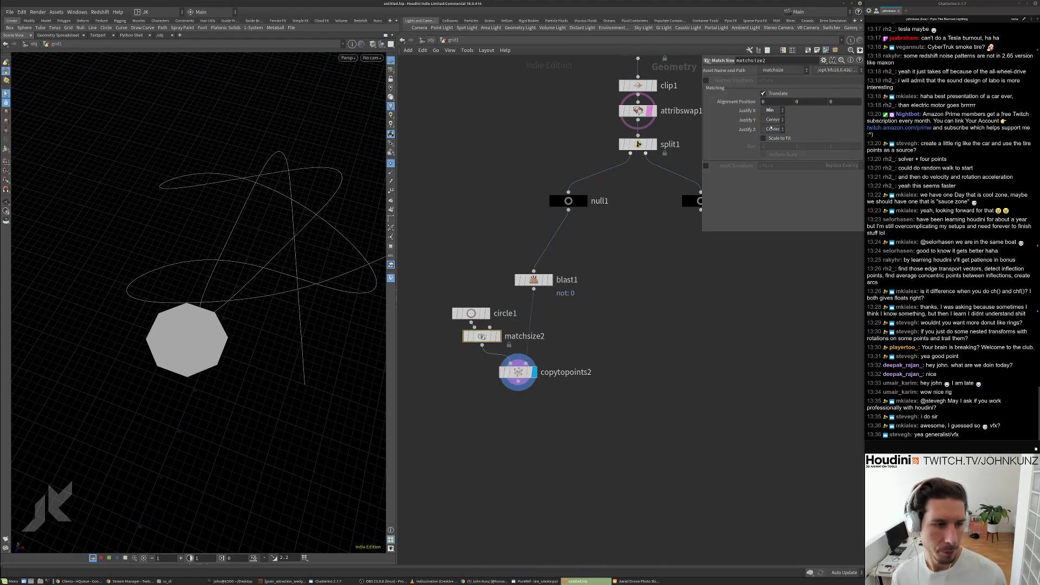
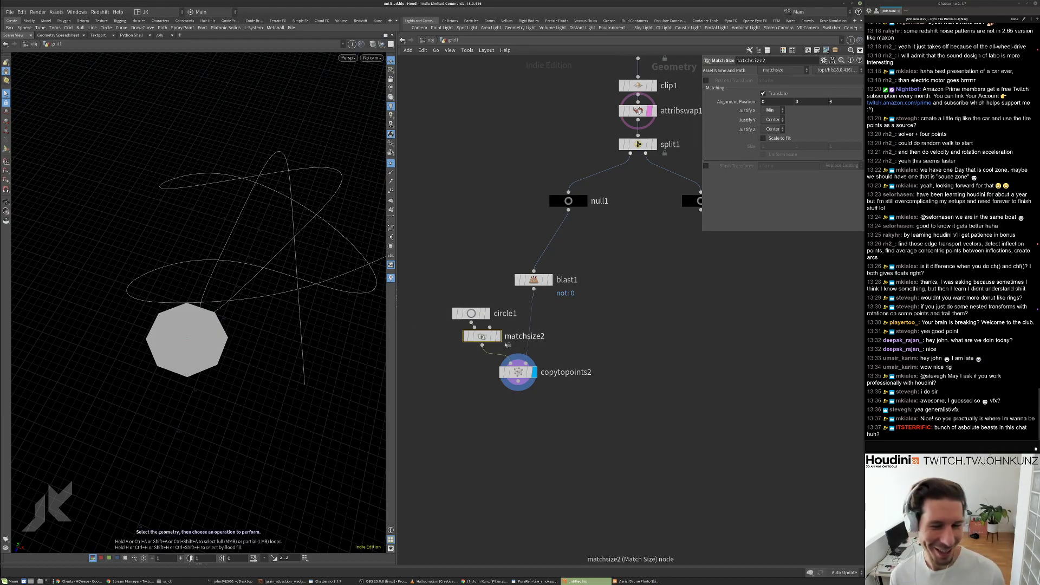
Align matchsize2 under circle1 and copytopoints2 under blast1, and check the circle against the curve.
drag(481, 344, 470, 349)
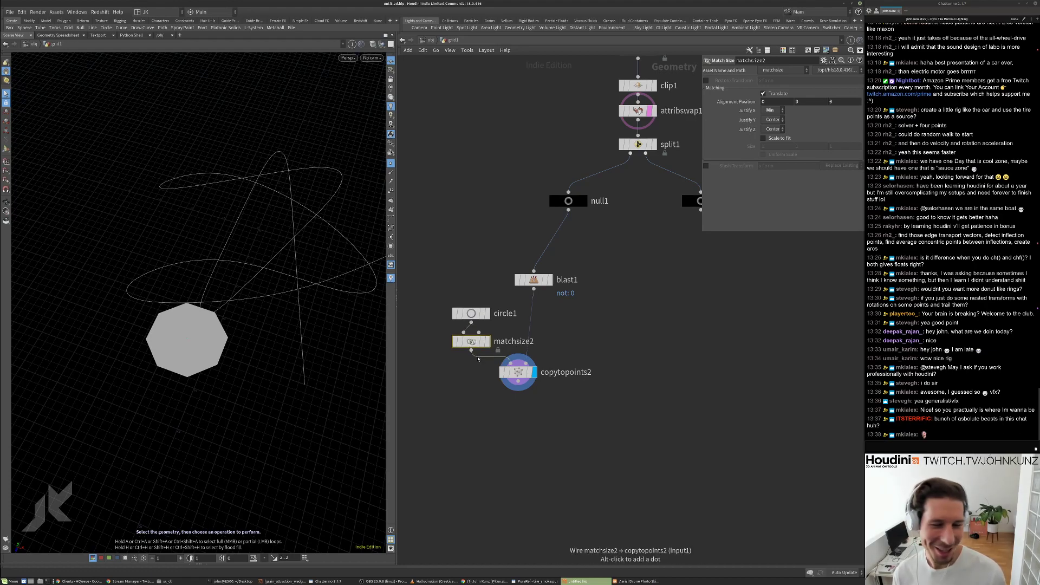
drag(508, 368, 524, 392)
click(168, 310)
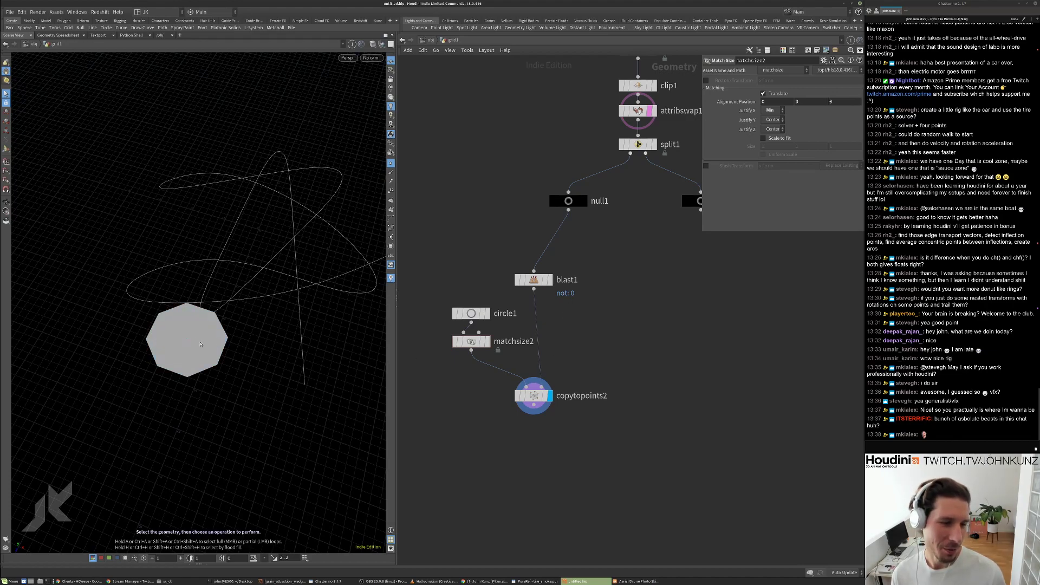
drag(247, 286, 200, 291)
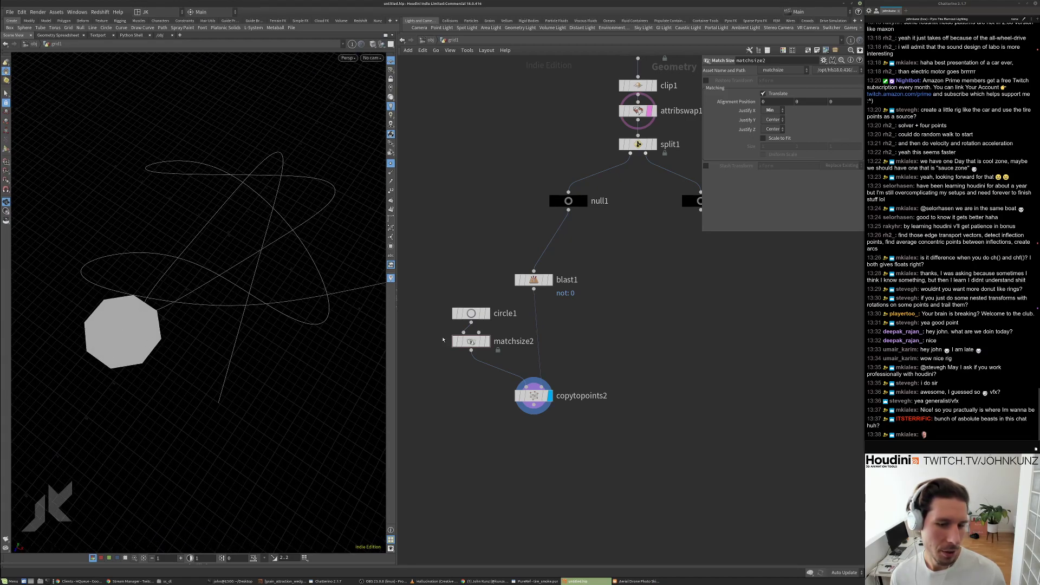
Set circle1's primitive type to Polygon and its arc type to Open Arc, with the end arc angle at 341.
scroll(422, 349, down, 2)
click(464, 320)
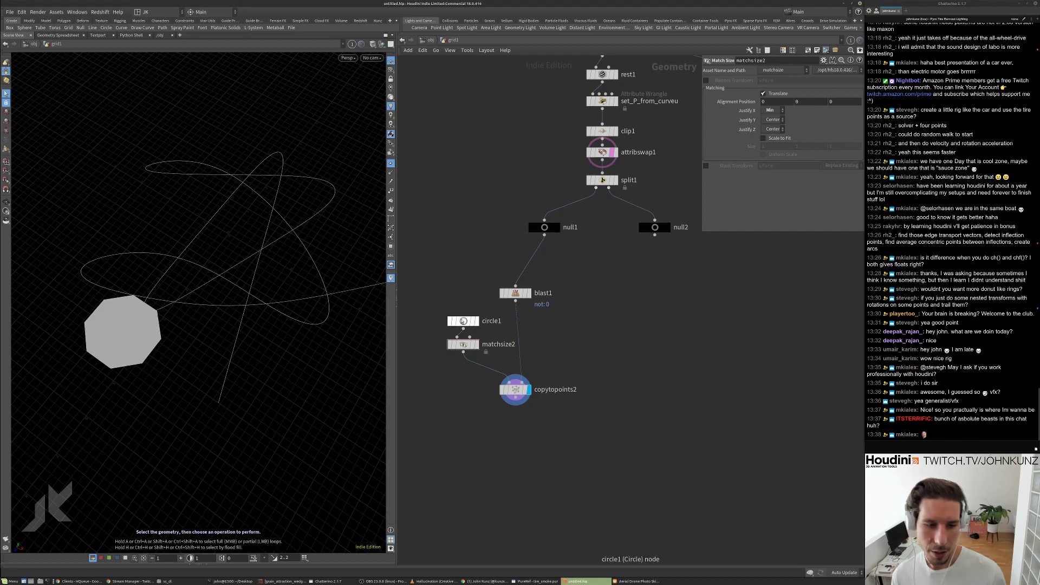
click(776, 70)
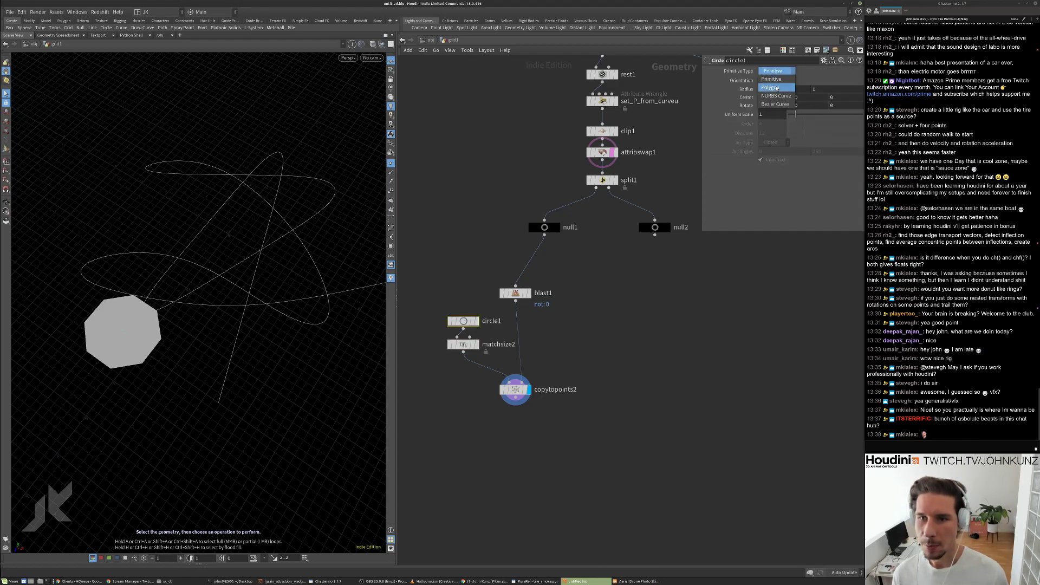
click(775, 79)
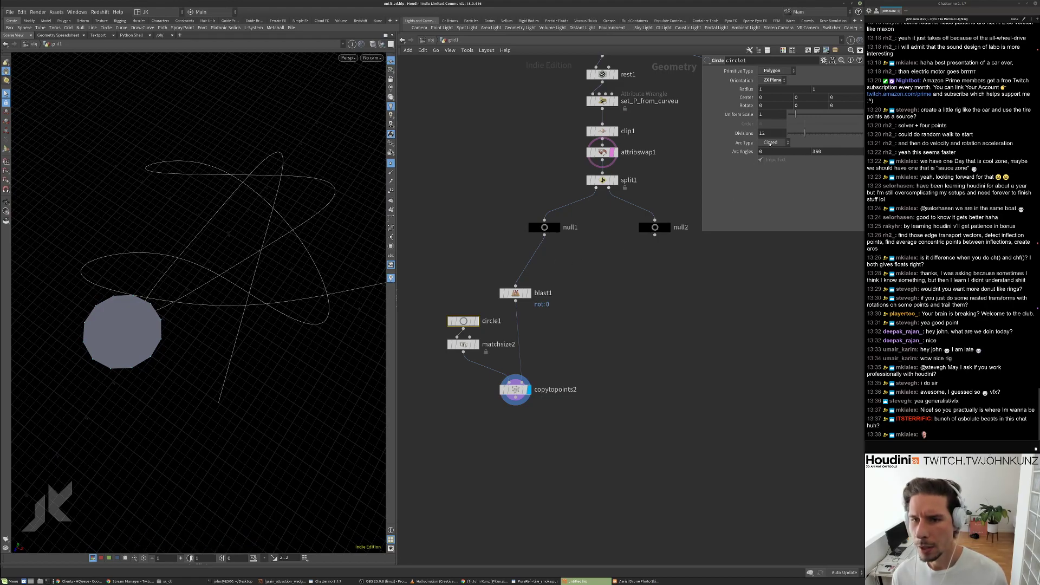
click(770, 143)
click(772, 152)
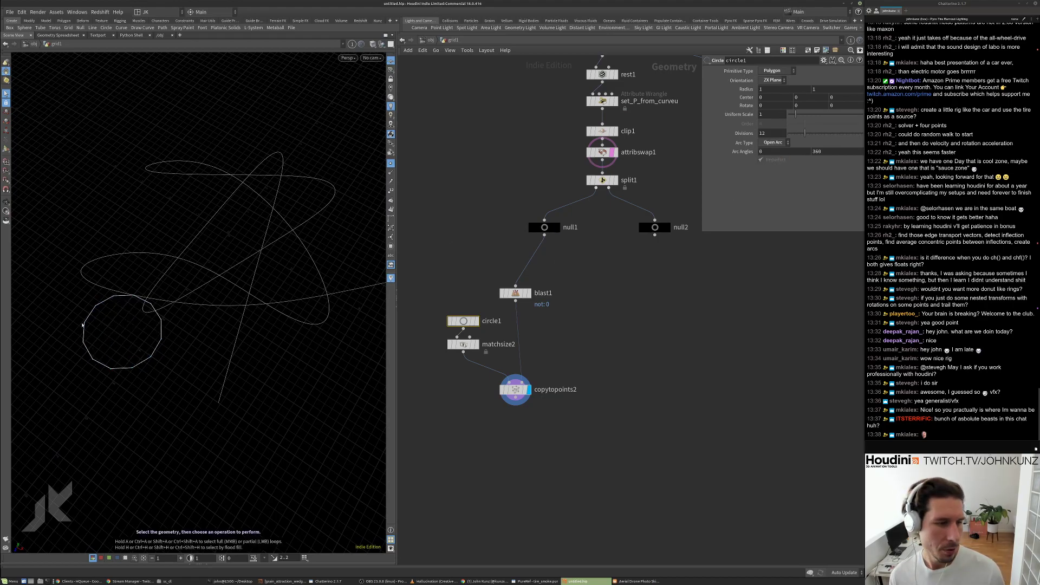
middle_drag(823, 133, 731, 140)
middle_drag(822, 132, 808, 139)
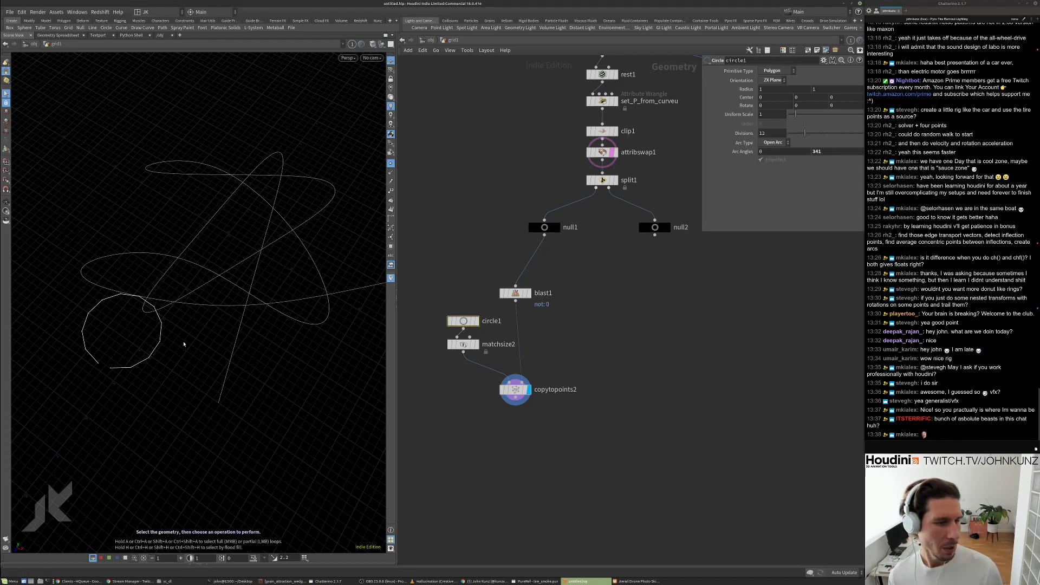
Set matchsize2's Justify X to Max.
scroll(468, 345, up, 1)
click(469, 345)
click(772, 110)
click(769, 143)
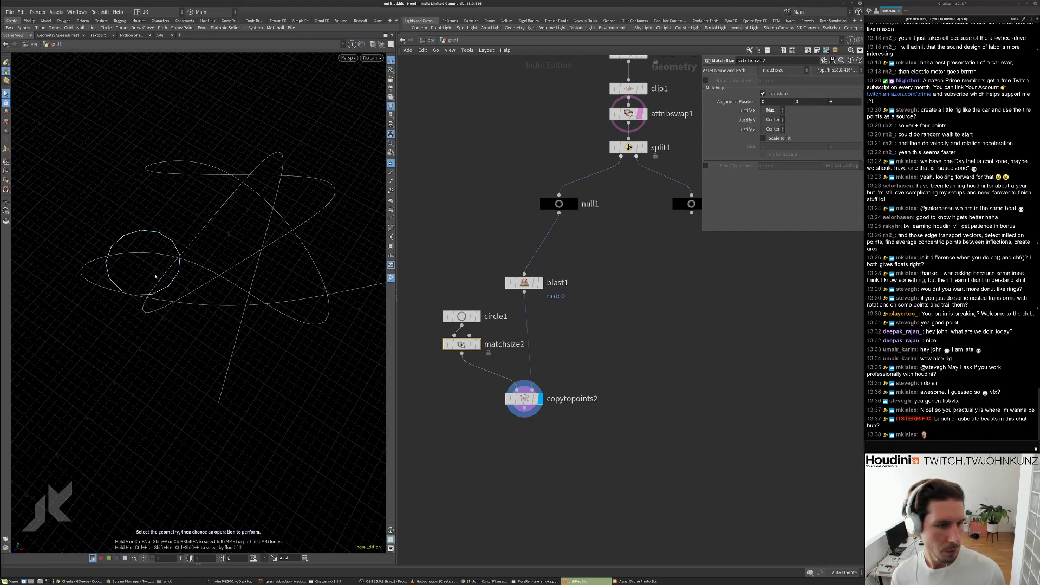
Add a Merge node below the copytopoints2 branch.
scroll(587, 336, down, 2)
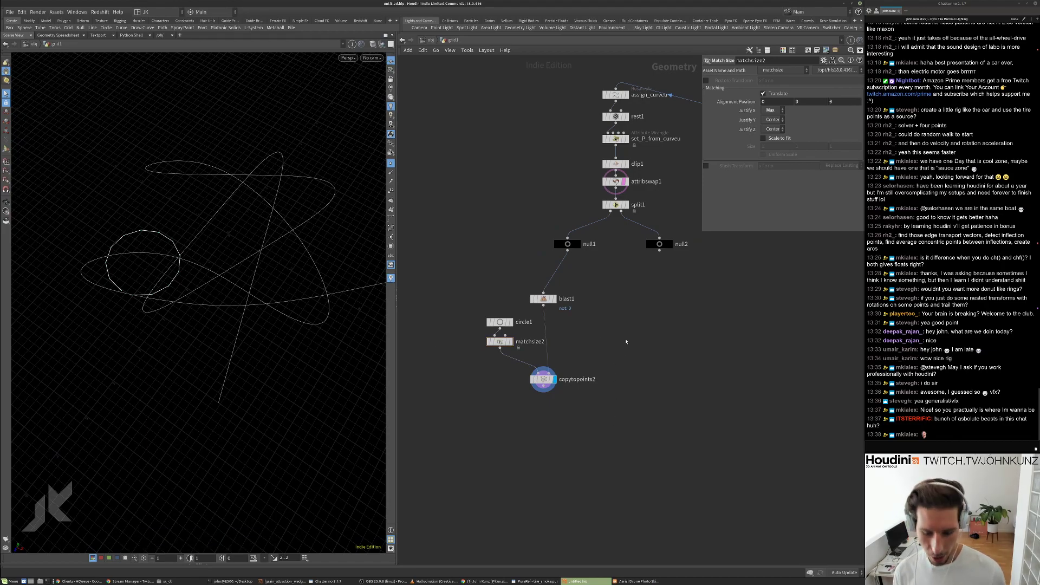
key(Tab)
text(mer)
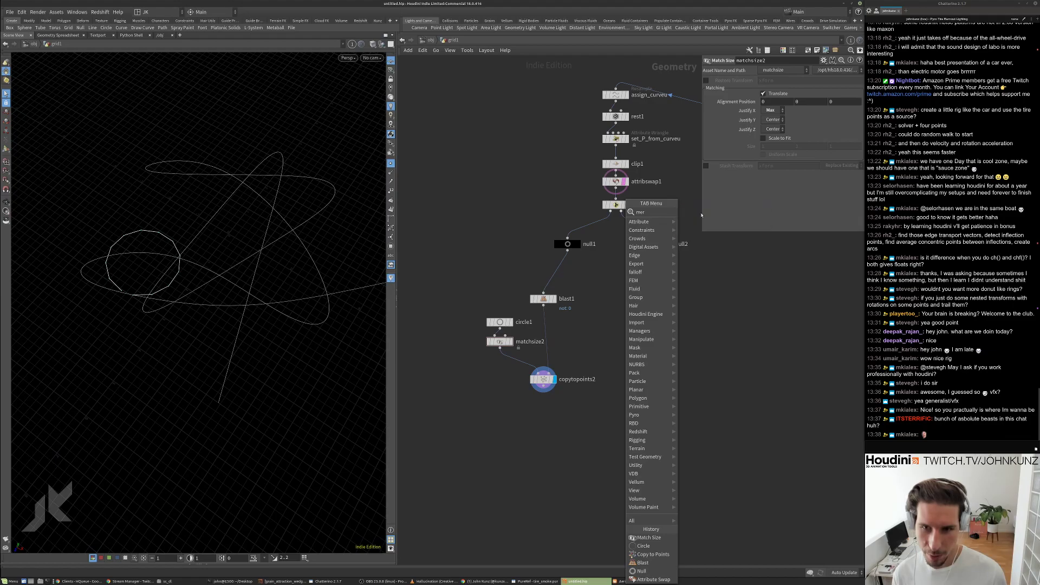
key(Return)
click(615, 430)
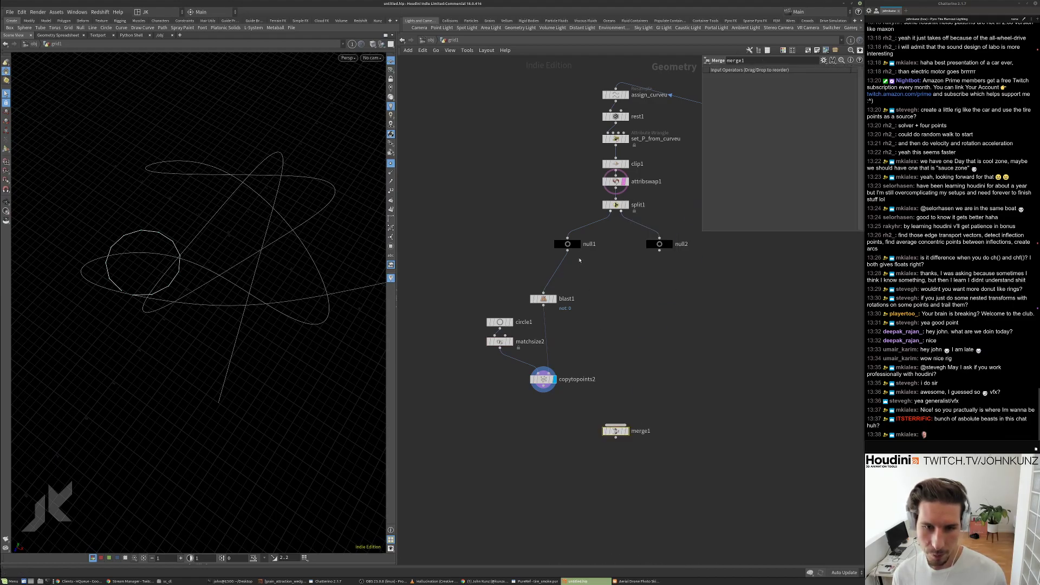
Turn on point numbers and examine the point order on null1 and null2 in turn.
click(578, 244)
click(567, 246)
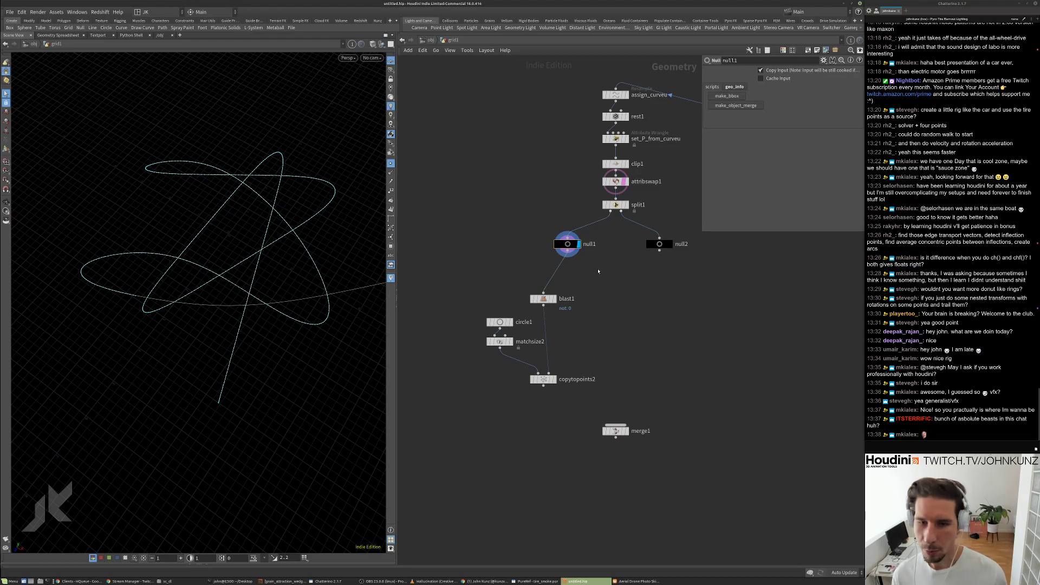
click(391, 192)
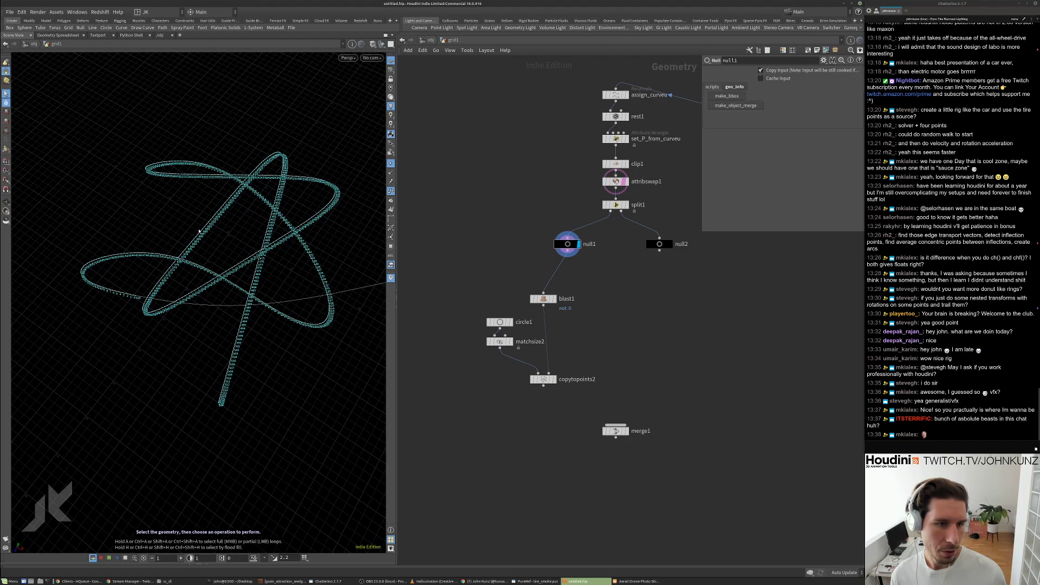
alt+middle_drag(307, 272, 304, 267)
alt+drag(303, 266, 237, 255)
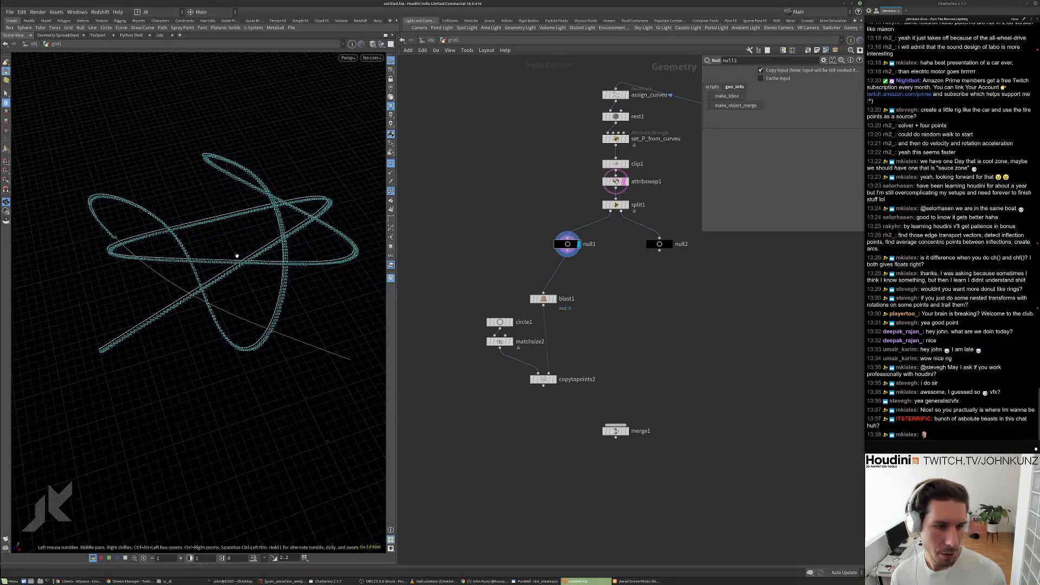
click(670, 244)
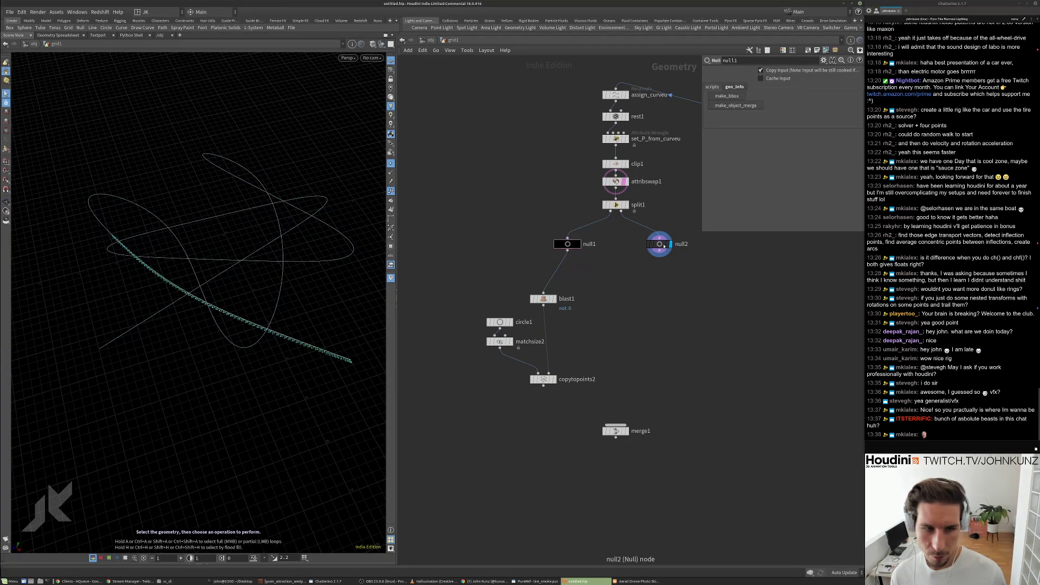
Wire null2, copytopoints2 and null1 into merge1 and display the merged result.
drag(662, 257, 615, 425)
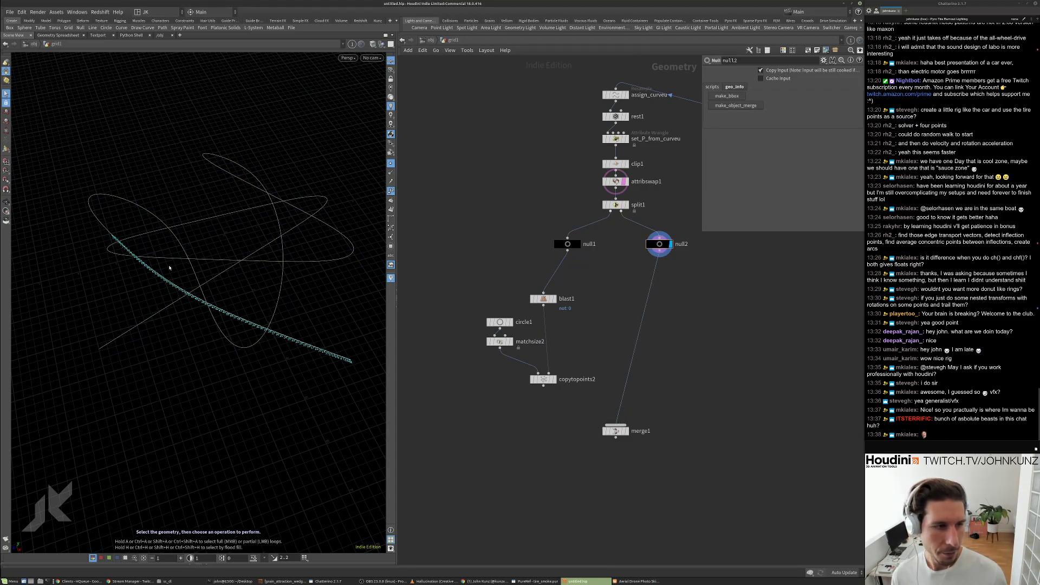
scroll(548, 379, up, 3)
click(554, 379)
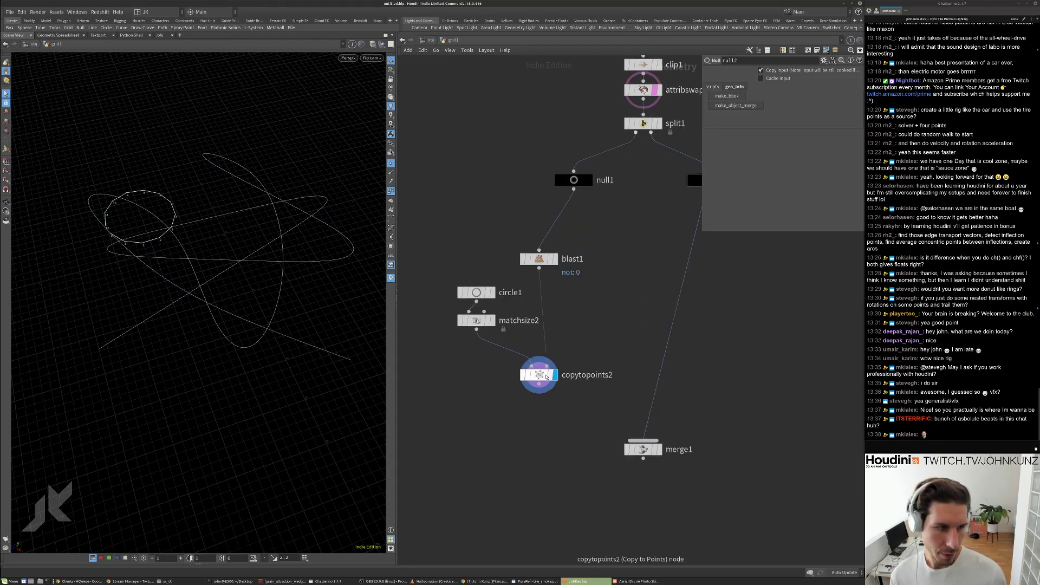
drag(539, 393, 593, 258)
drag(581, 202, 578, 198)
click(661, 449)
Append an Add node to merge1 with Delete Geometry But Keep the Points enabled.
drag(114, 309, 238, 326)
scroll(217, 325, up, 6)
middle_drag(109, 325, 192, 290)
scroll(194, 289, up, 4)
middle_drag(458, 488, 433, 434)
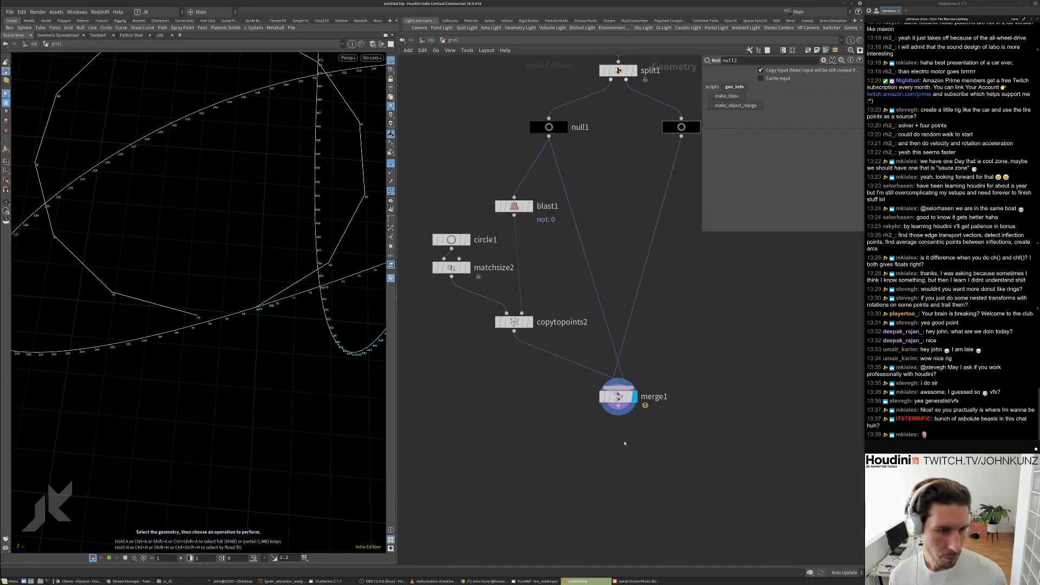
key(Tab)
text(a)
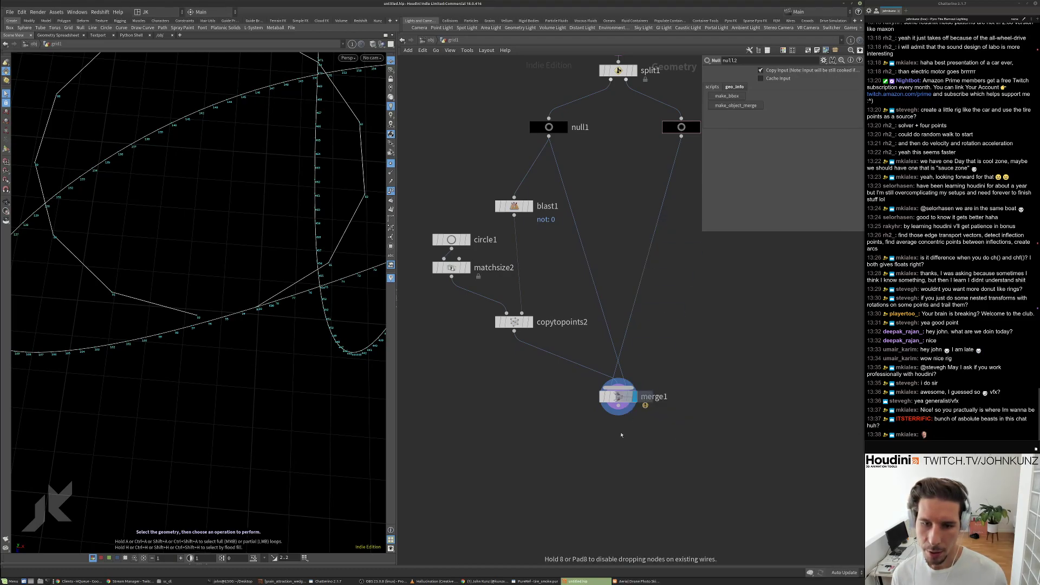
key(Return)
click(618, 439)
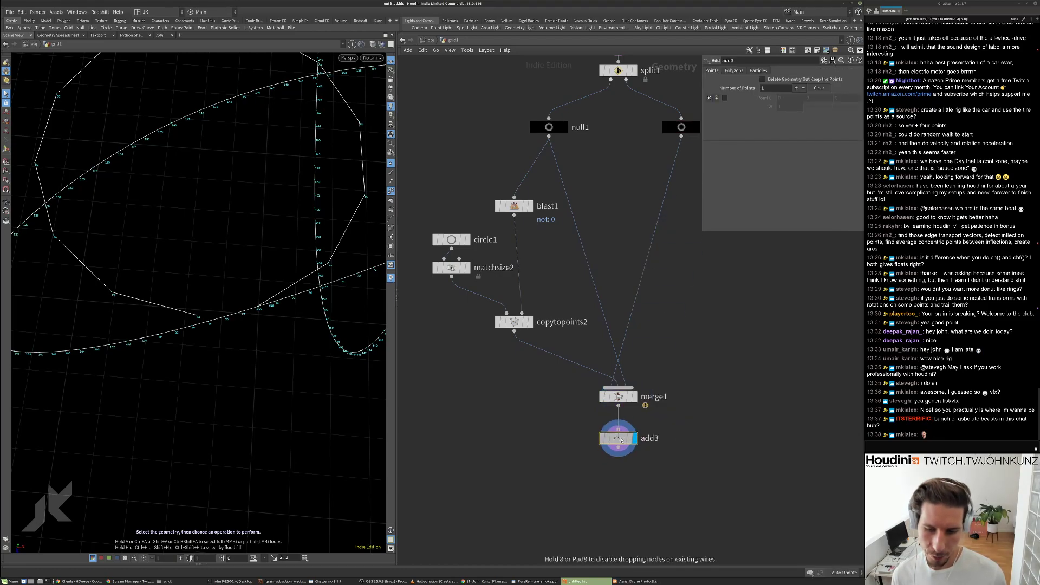
click(792, 80)
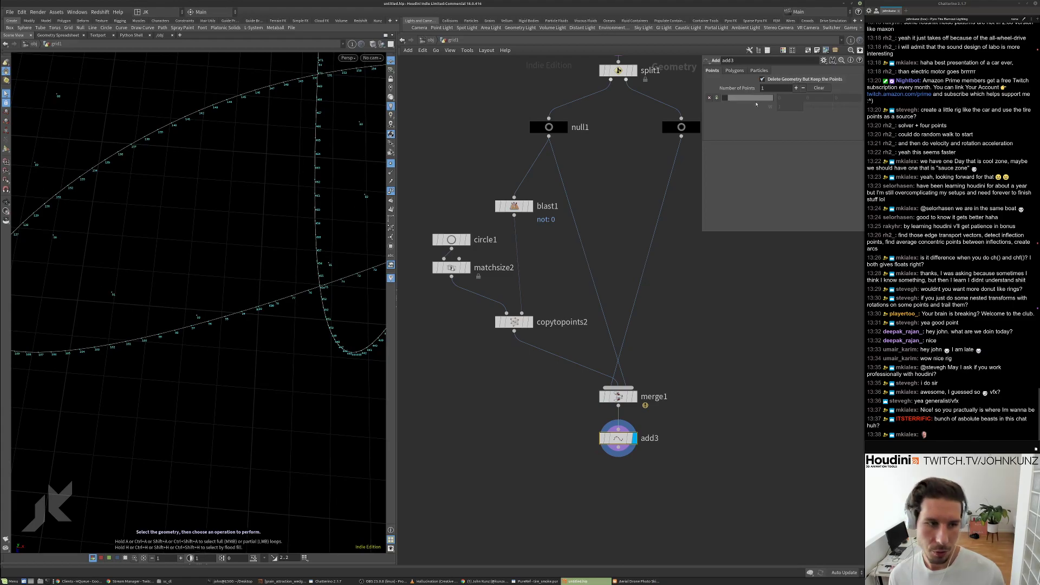
scroll(189, 276, up, 2)
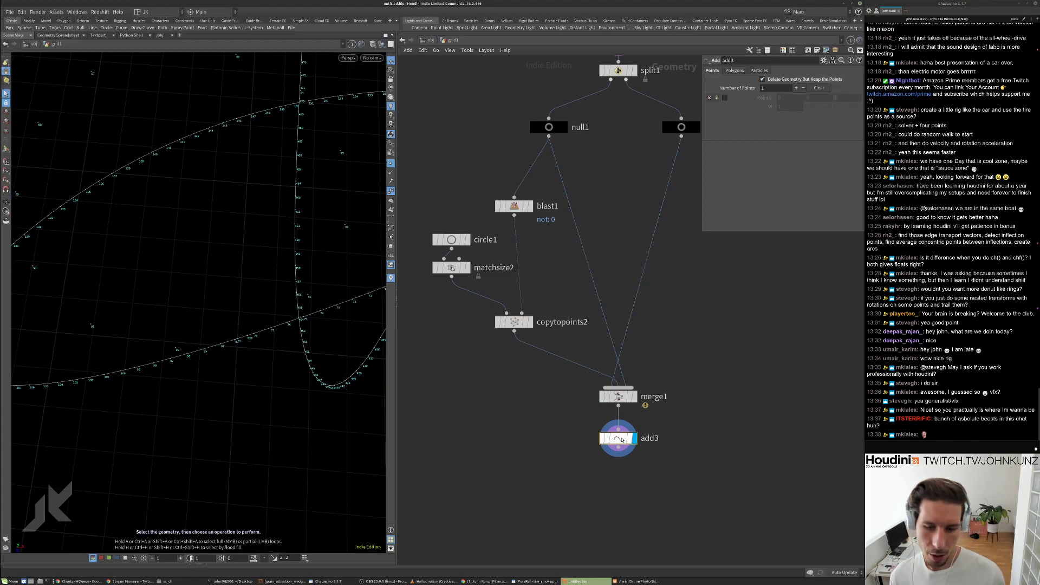
Append a second Add node below add3, set to build polygons By Group from All points, and hide the point numbers.
drag(208, 239, 191, 311)
right_drag(192, 311, 274, 209)
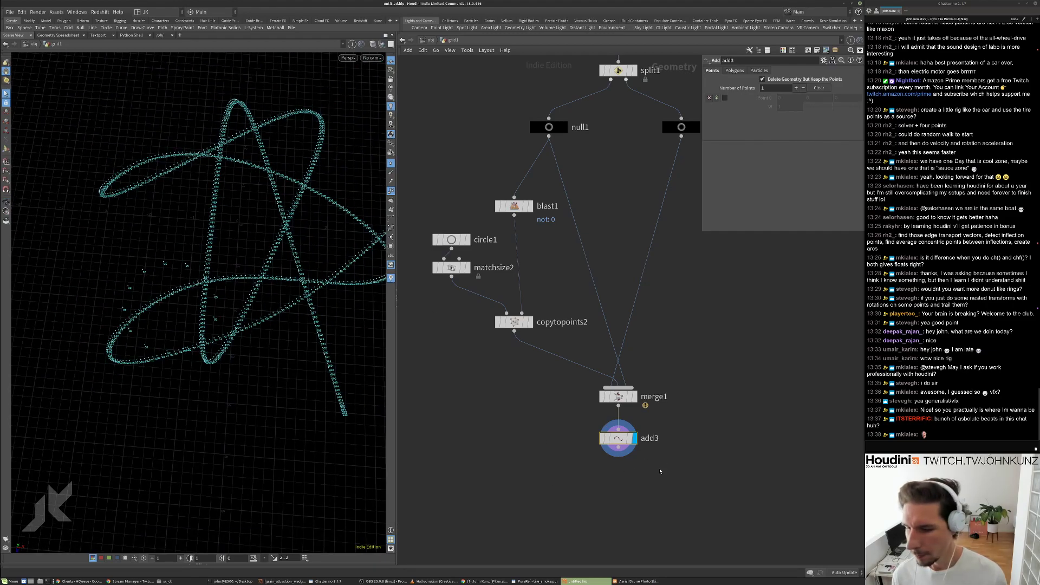
middle_drag(661, 469, 658, 407)
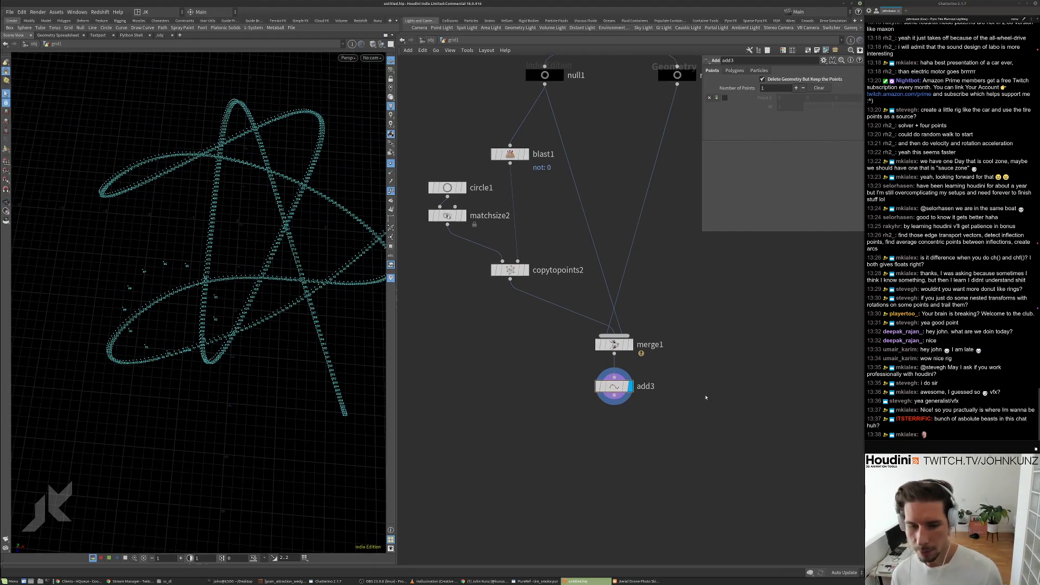
key(Tab)
text(add)
key(Return)
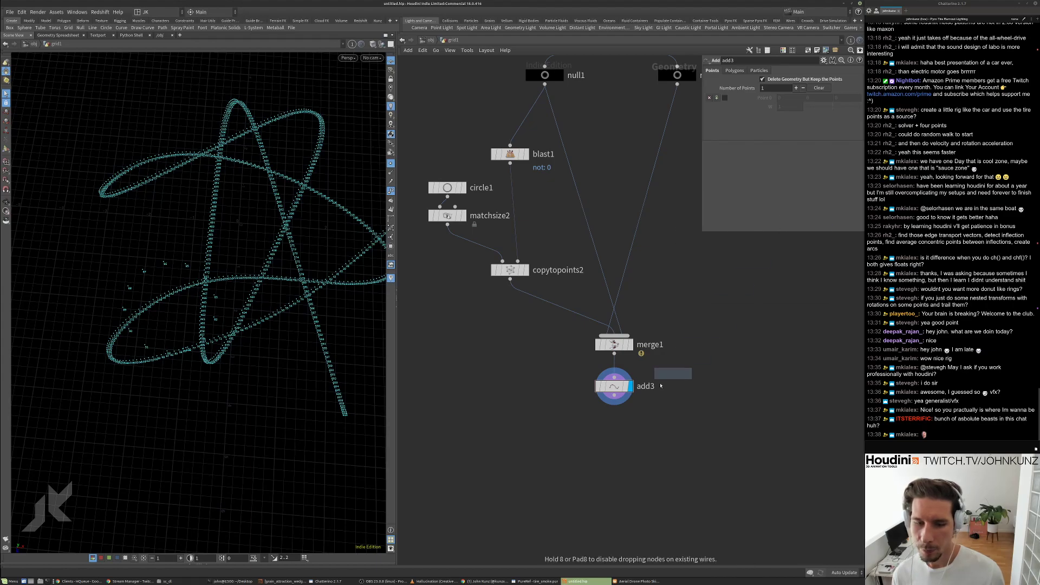
click(613, 423)
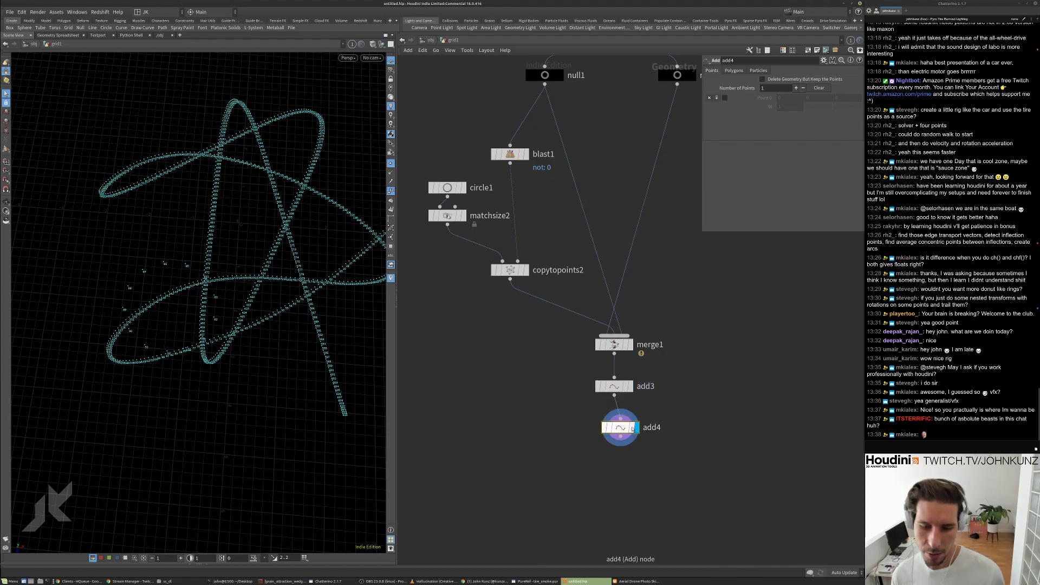
click(734, 70)
click(756, 90)
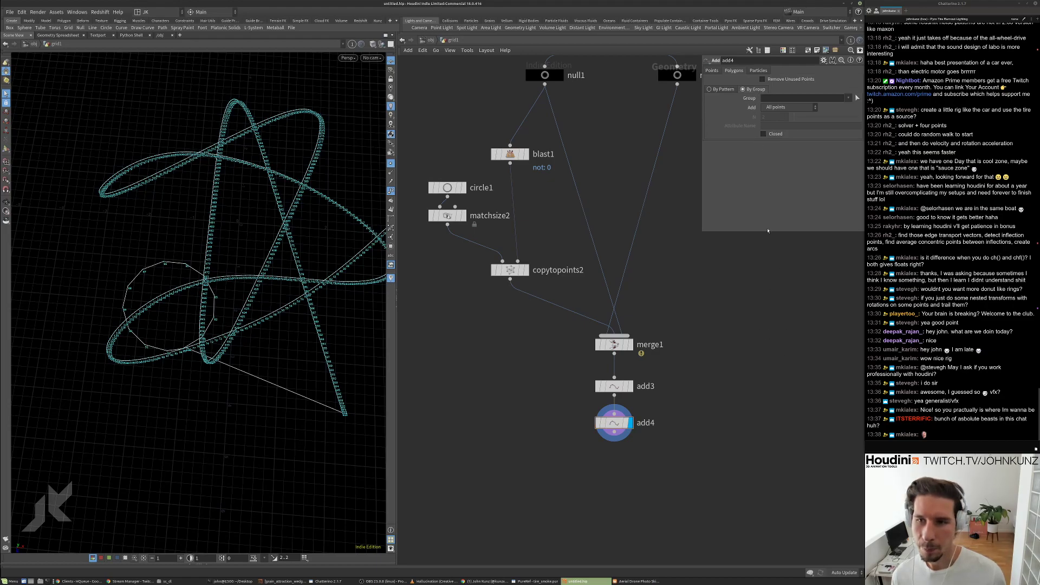
click(390, 191)
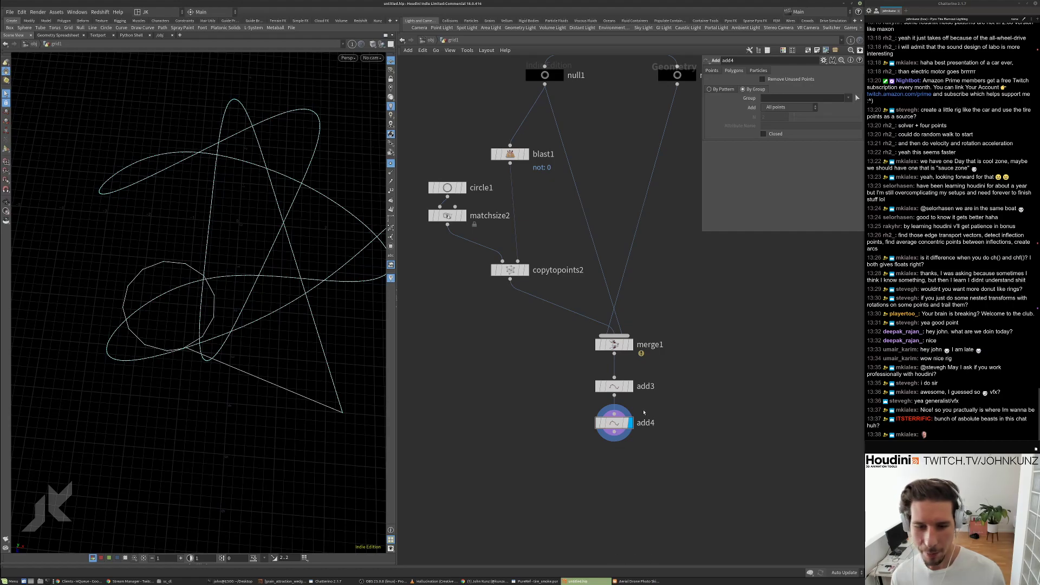
Display null2, copytopoints2 and null1 in turn to compare the curve pieces, ending on add4.
key(h)
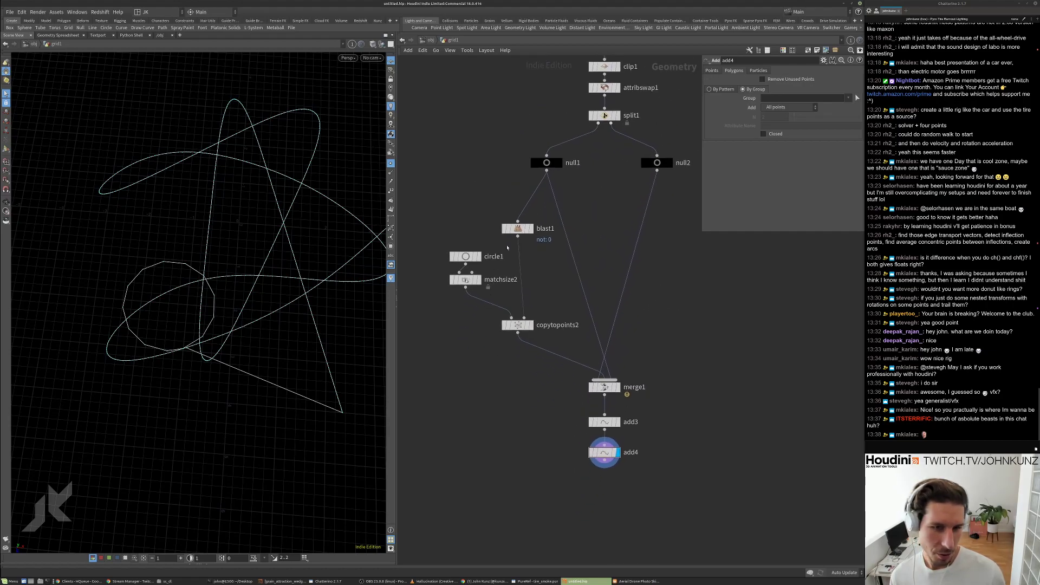
click(670, 162)
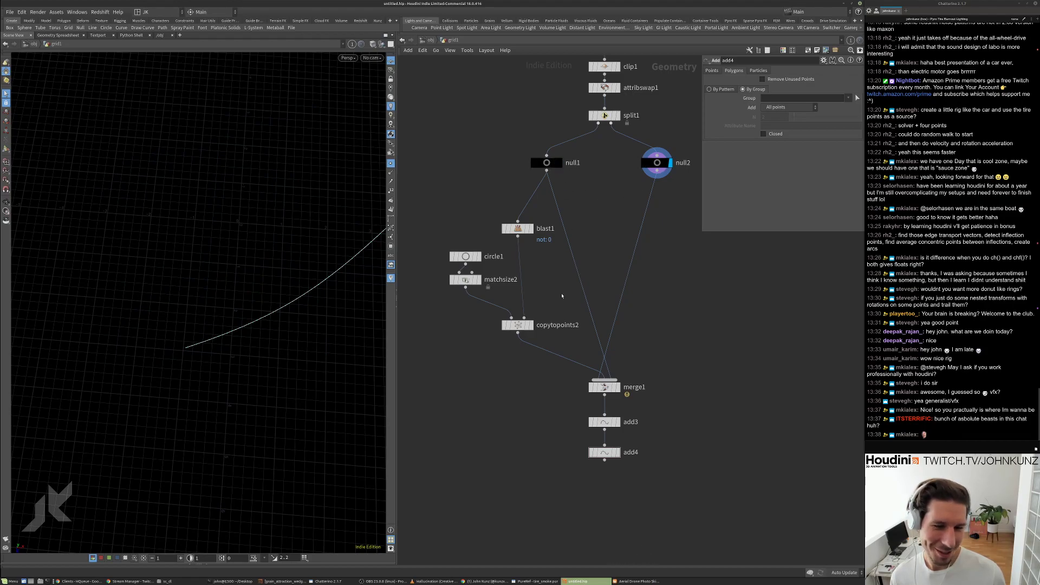
click(532, 325)
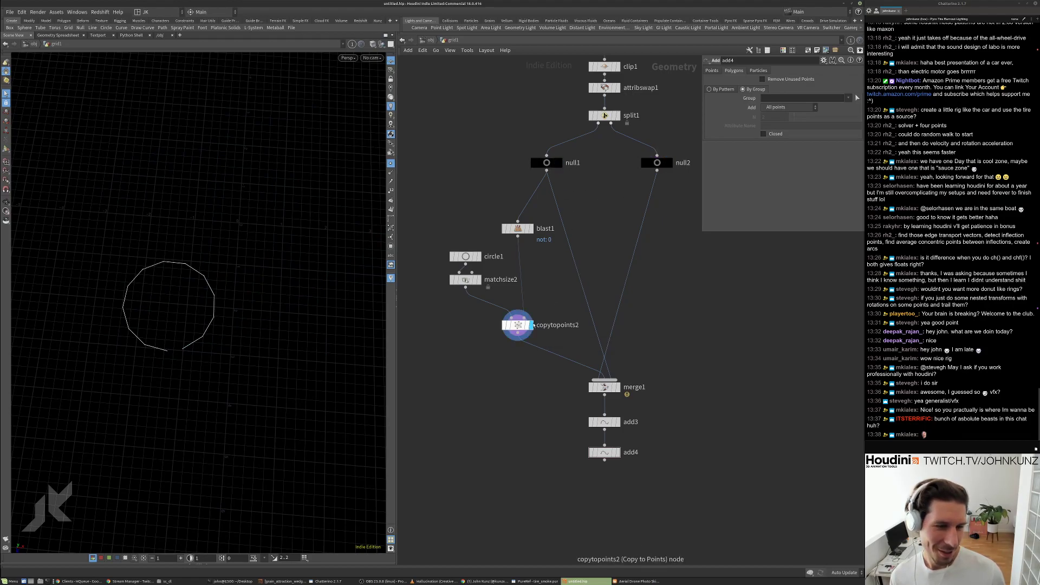
click(560, 163)
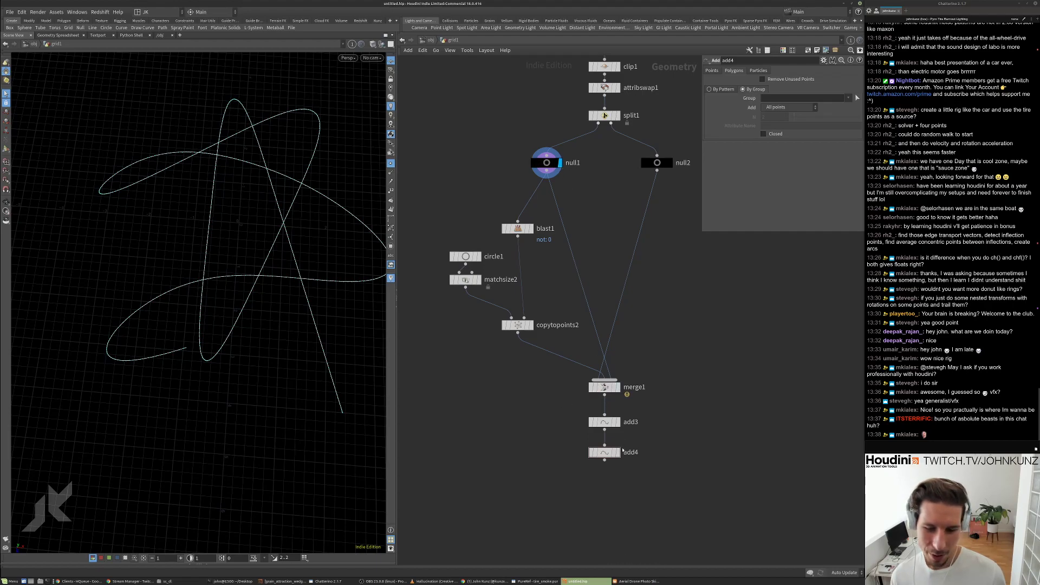
click(617, 452)
Try merge1 with null1 as first input and null2 as last, and restore the null2, copytopoints2, null1 order.
click(604, 388)
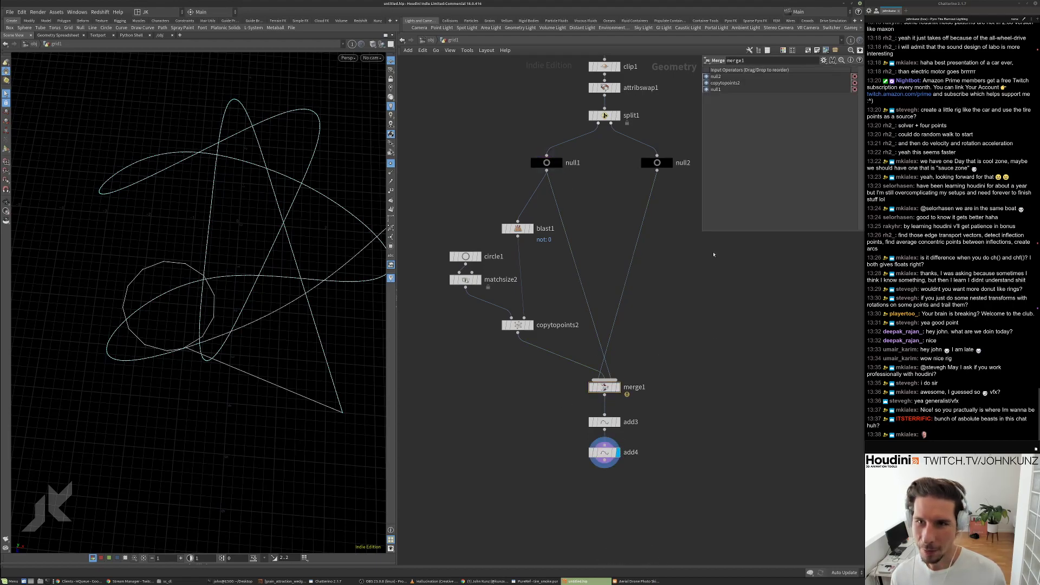
click(716, 89)
drag(719, 78, 708, 83)
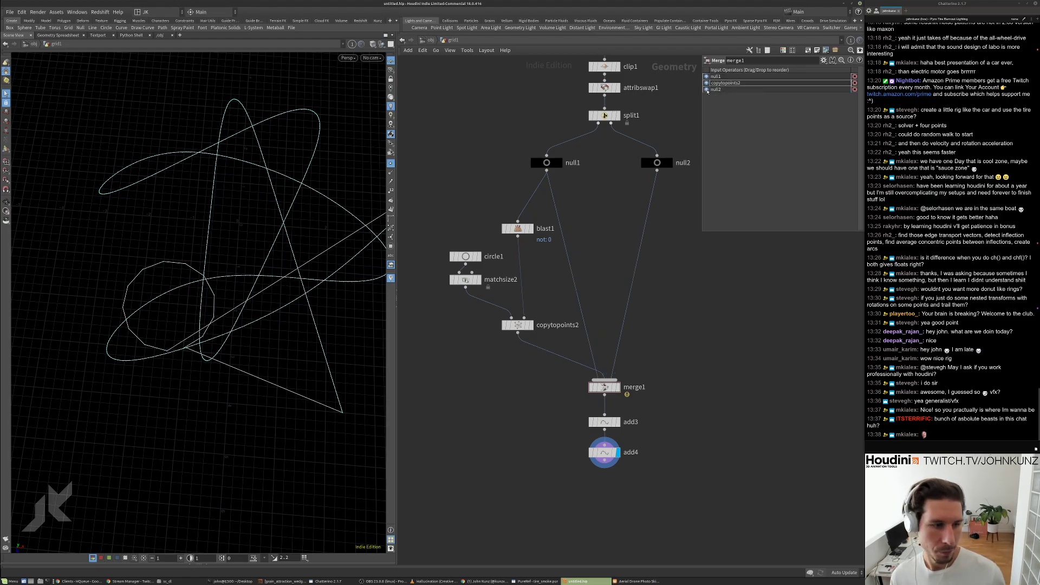
alt+right_drag(123, 348, 262, 300)
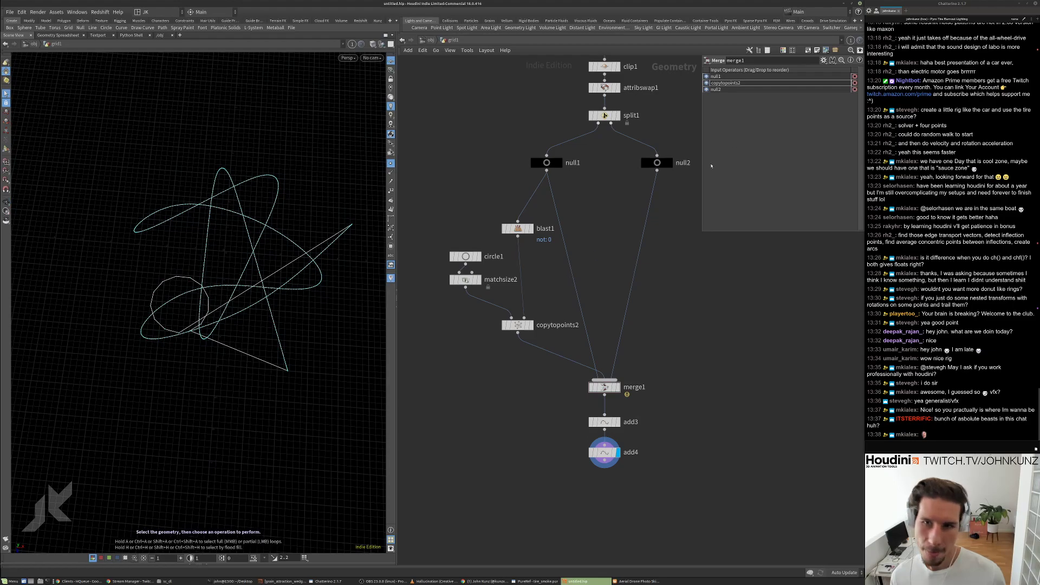
drag(707, 90, 714, 91)
click(727, 77)
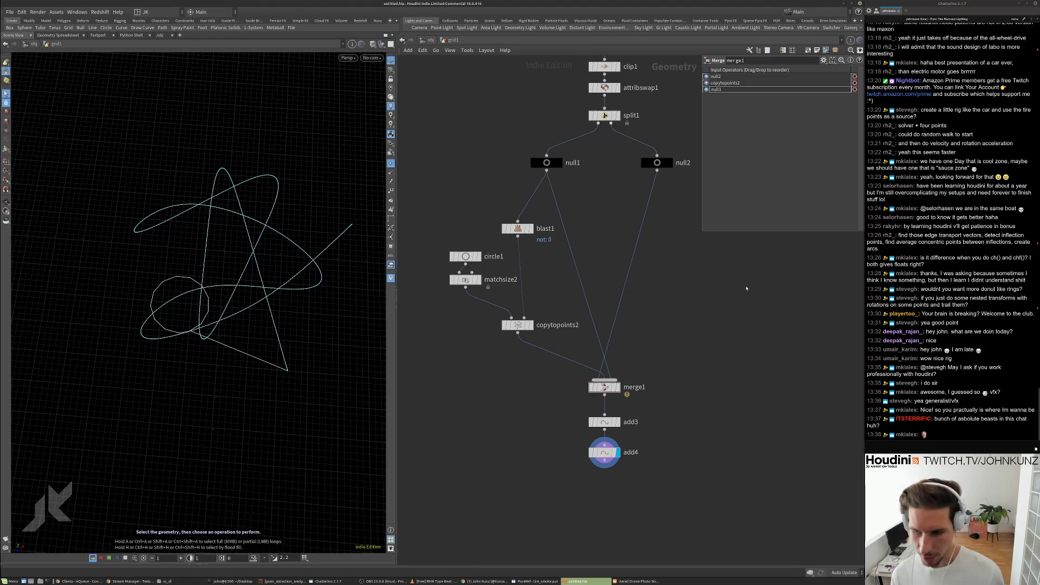
Insert a Sort node on the connection between null1 and merge1 and display it.
key(Tab)
text(sort)
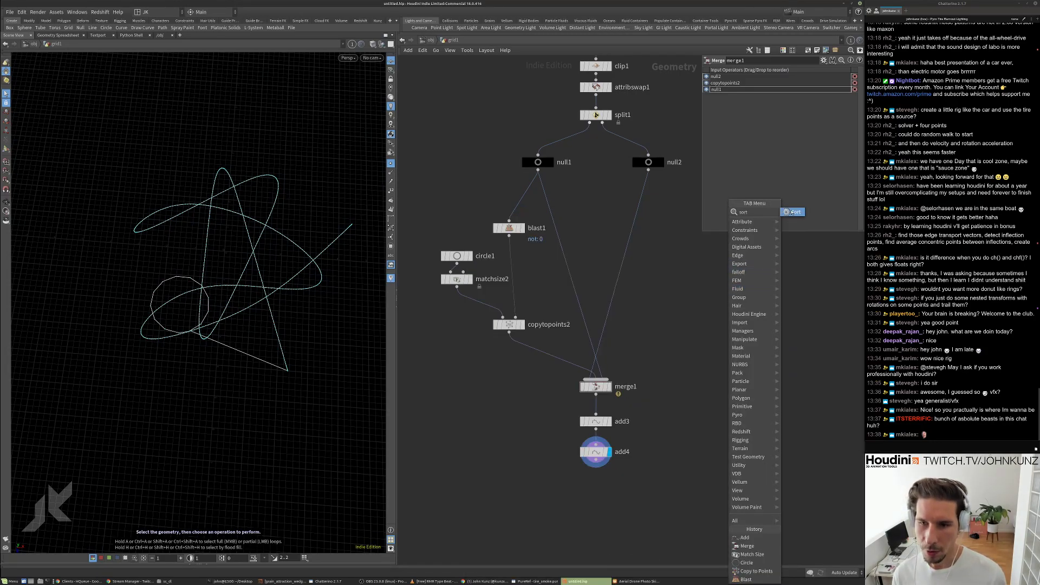
click(791, 213)
click(693, 320)
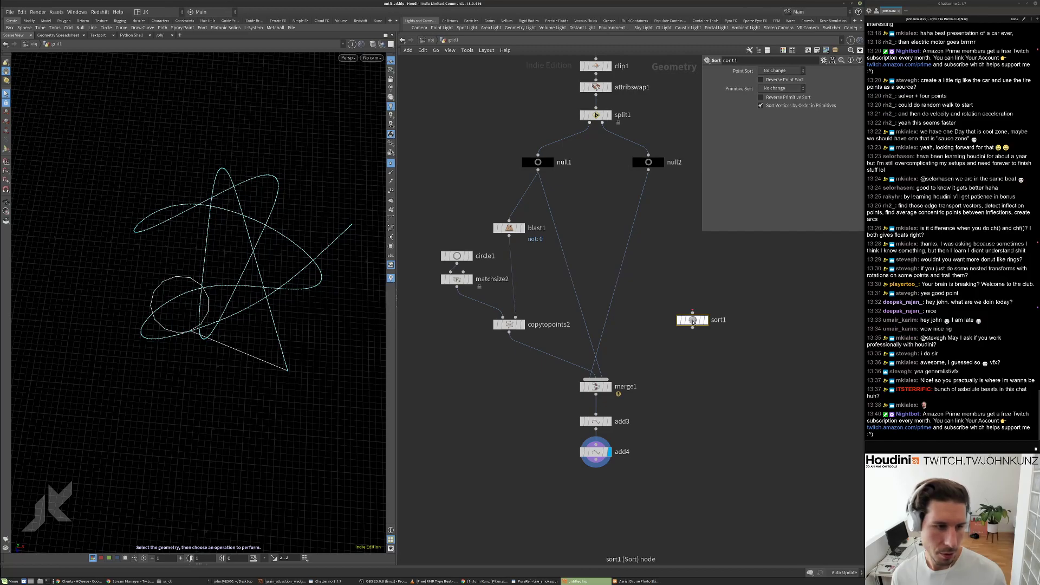
click(661, 162)
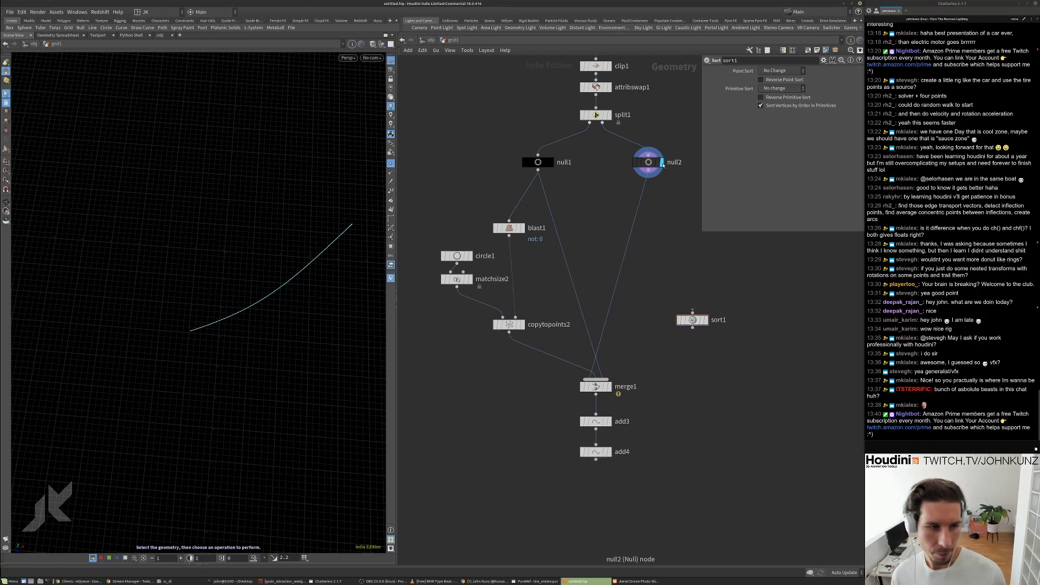
drag(694, 320, 579, 295)
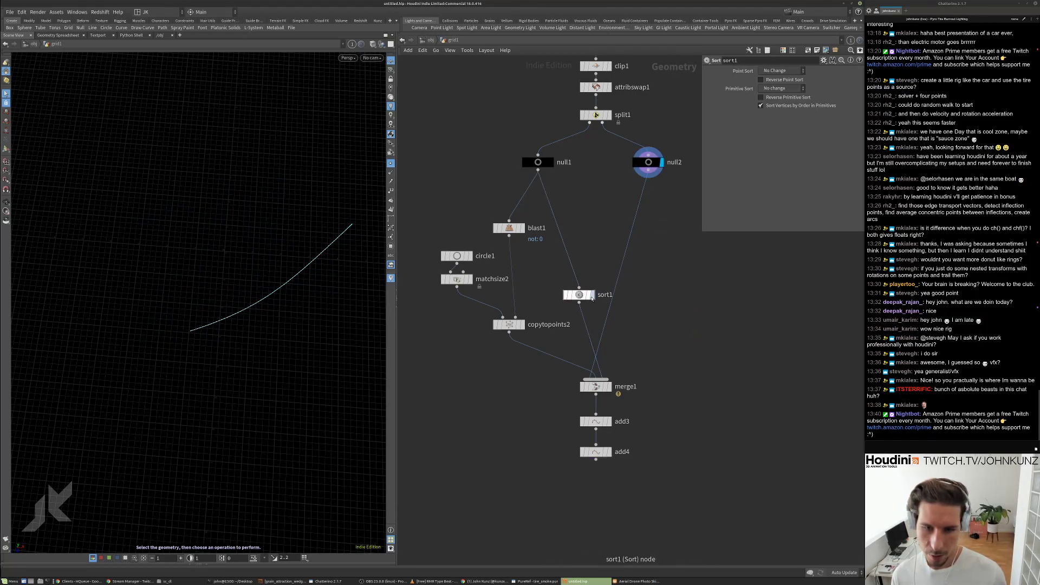
click(593, 294)
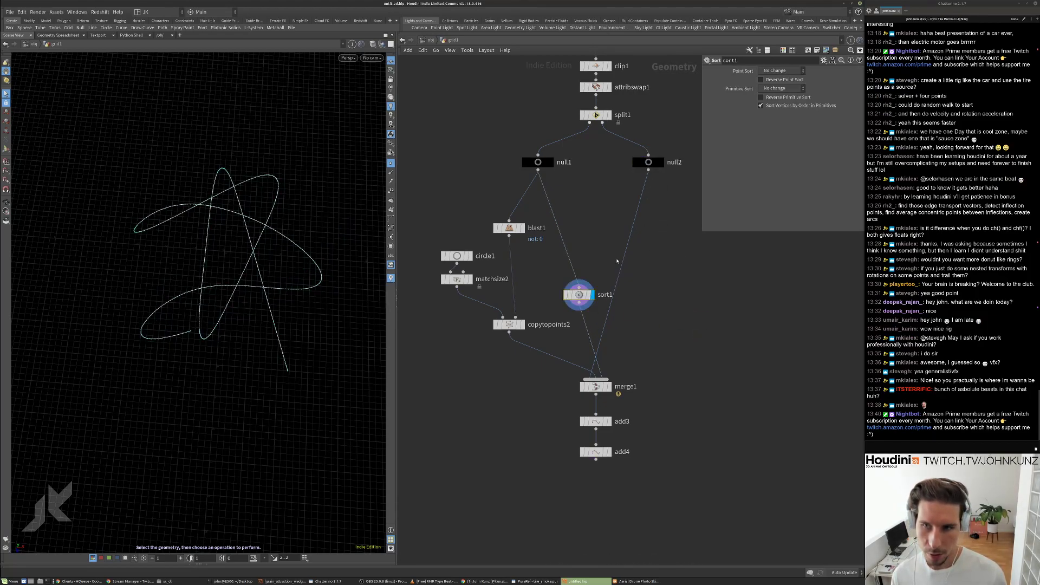
Set the Point Sort of sort1 to Reverse.
click(777, 74)
click(777, 79)
click(776, 71)
click(780, 111)
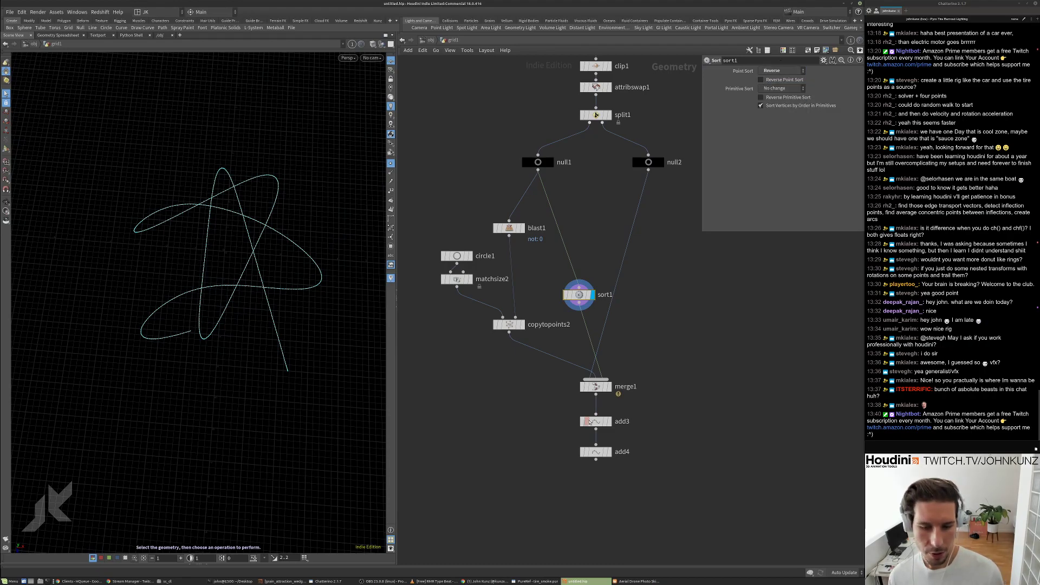
Display add4 and examine how the rejoined curve connects around the circle.
click(610, 452)
click(598, 455)
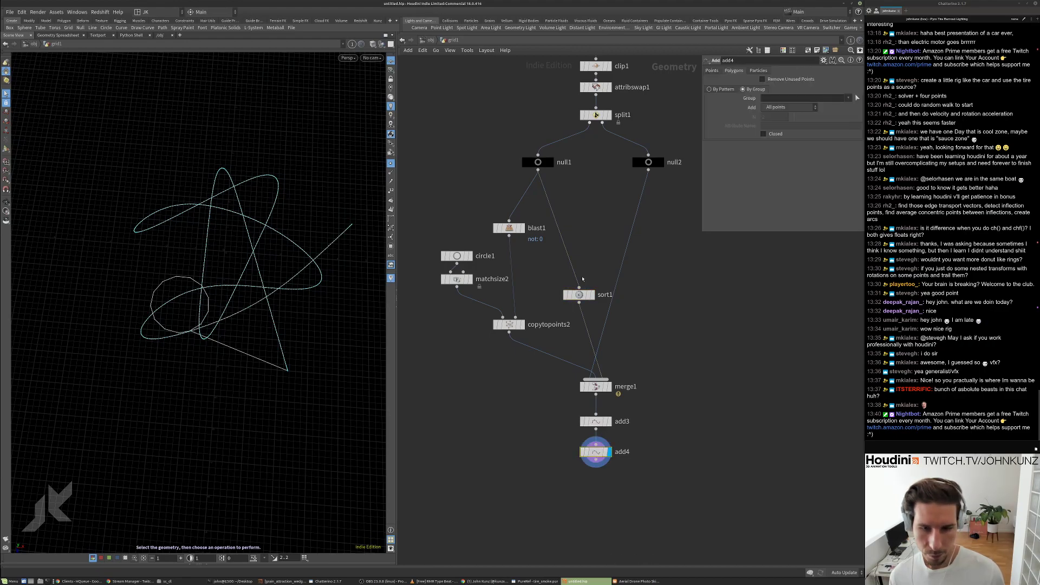
mouse_move(579, 294)
mouse_down()
mouse_move(570, 279)
mouse_move(636, 269)
mouse_move(622, 268)
mouse_move(753, 268)
mouse_move(558, 364)
mouse_move(547, 361)
mouse_move(666, 355)
mouse_move(562, 303)
mouse_move(570, 278)
mouse_up()
alt+right_drag(274, 337, 281, 376)
alt+drag(281, 376, 272, 302)
right_click(262, 385)
click(207, 376)
alt+right_drag(271, 302, 269, 303)
alt+drag(269, 303, 150, 418)
alt+middle_drag(272, 337, 262, 353)
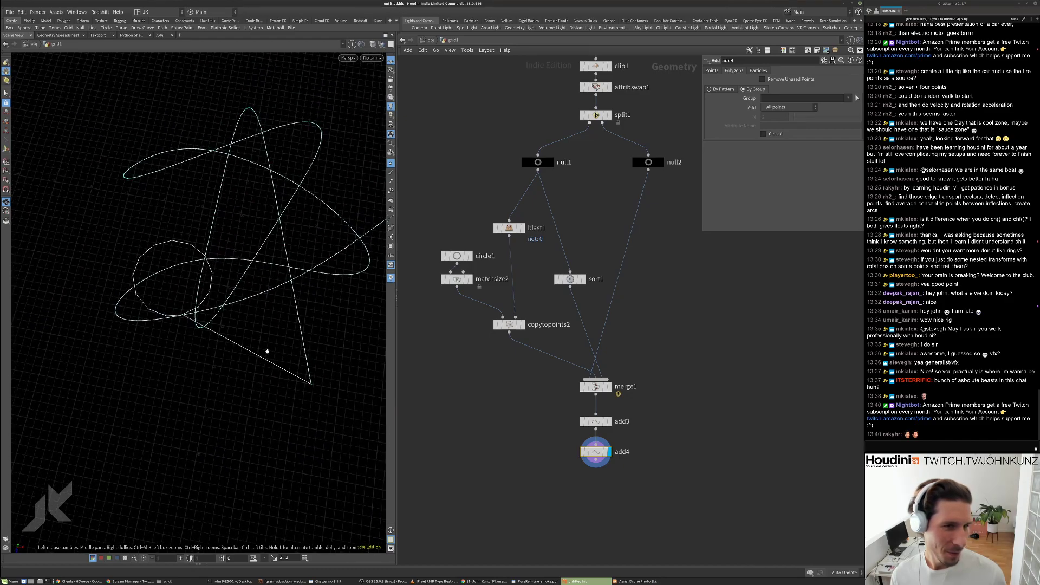
Duplicate sort1 onto the connection between null2 and merge1, align both Sort nodes under their nulls and bypass them.
drag(571, 279, 617, 296)
click(602, 296)
click(552, 279)
drag(618, 296, 649, 285)
drag(565, 279, 538, 285)
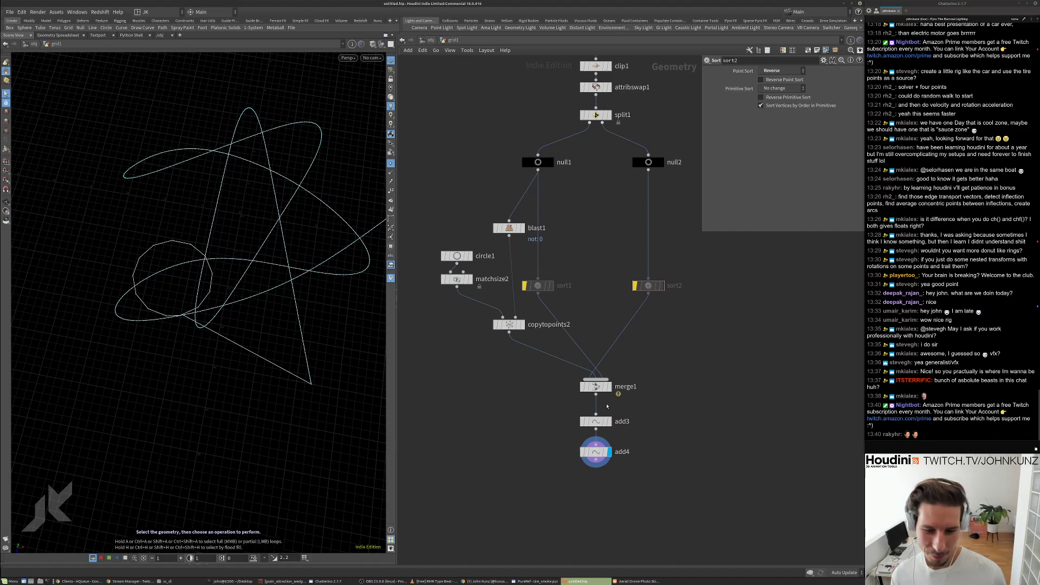
Display merge1, sort2 and copytopoints2 in turn with point numbers on and examine the point order at the cut.
click(609, 386)
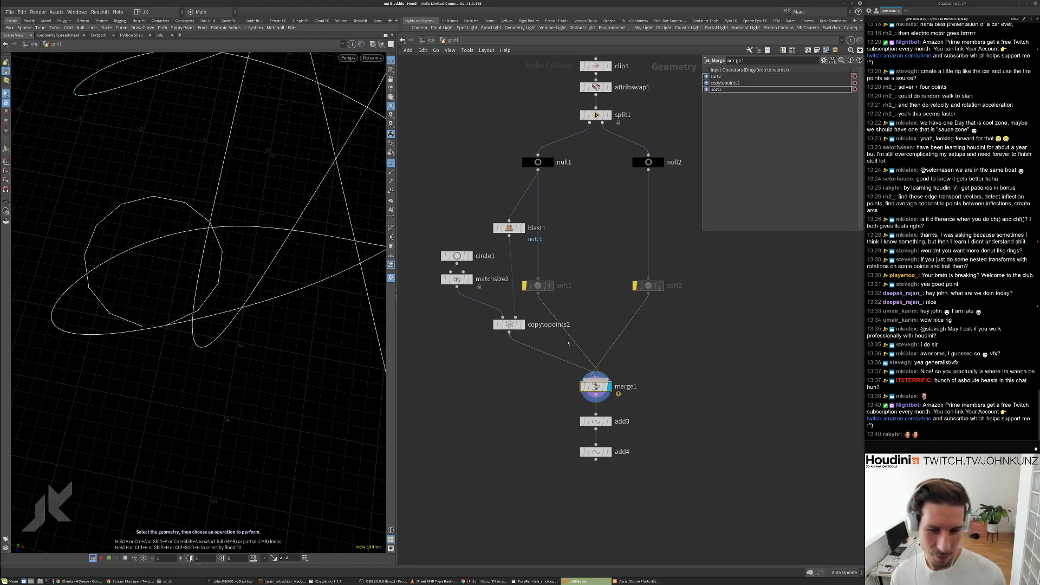
click(647, 288)
click(647, 288)
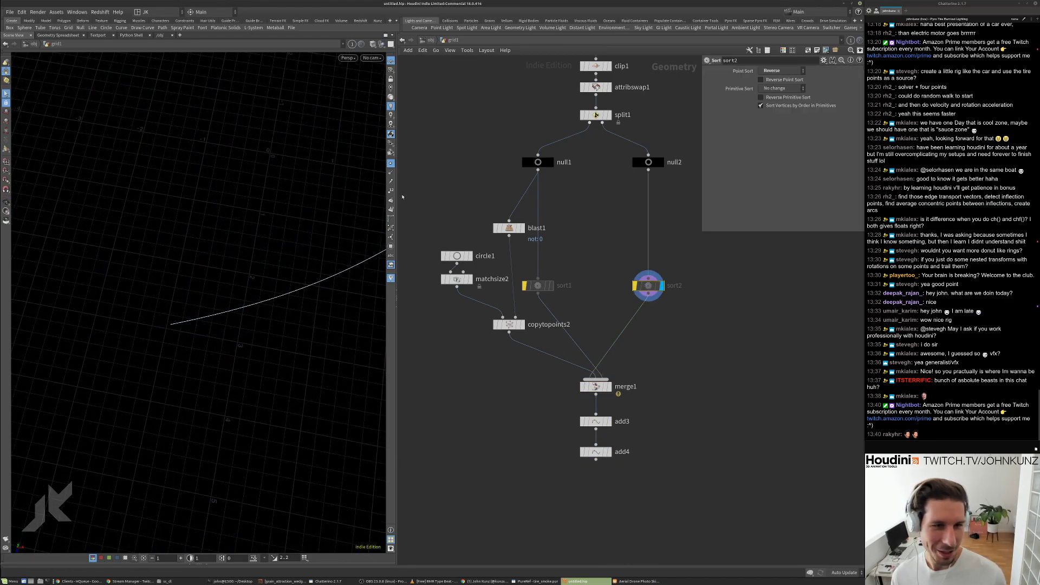
middle_drag(363, 260, 384, 297)
middle_drag(135, 388, 198, 400)
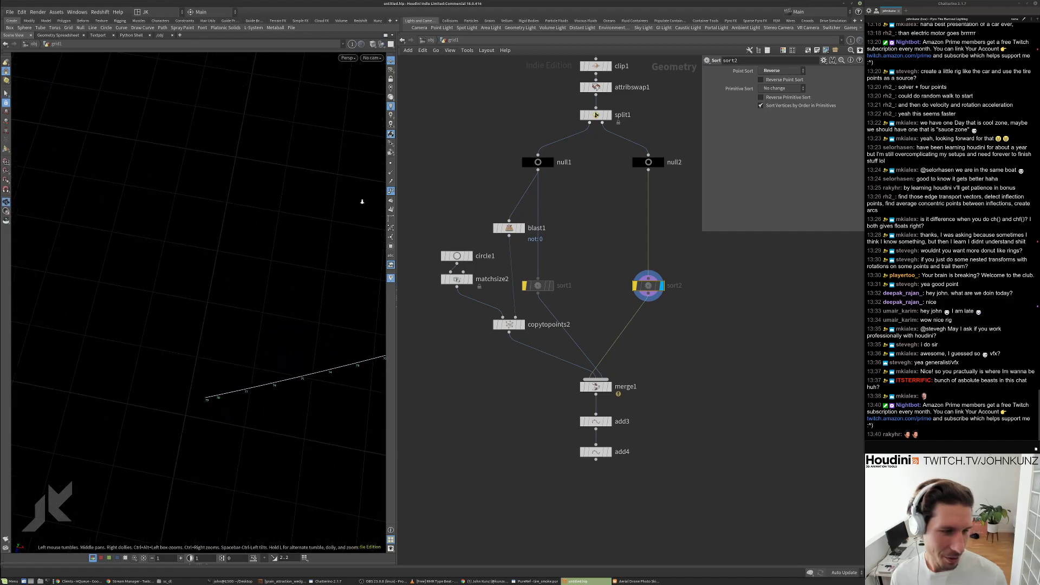
click(523, 325)
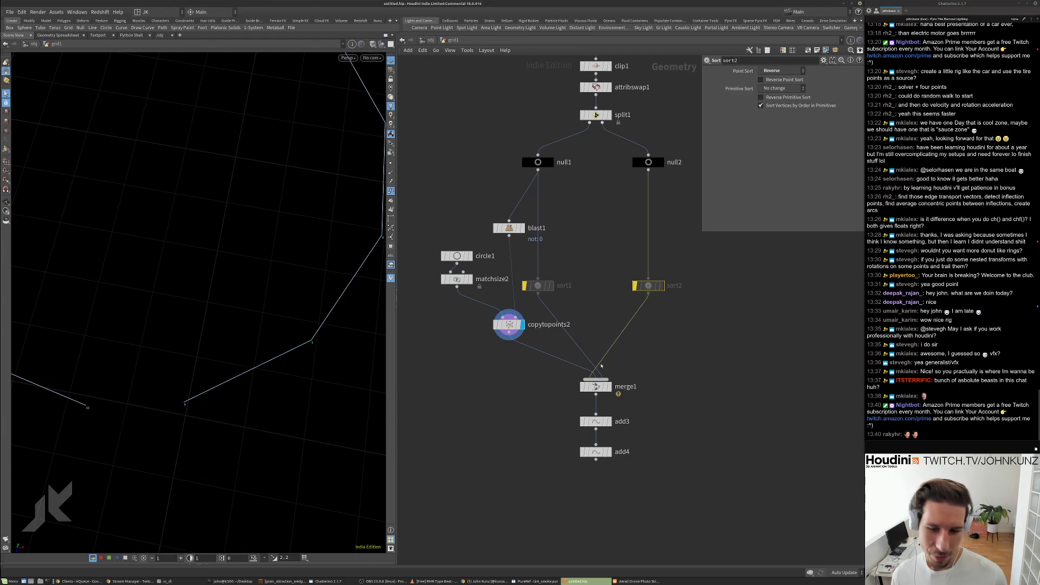
Disconnect sort1 from merge1 and display the result of merge1 and add4 without it.
right_click(585, 359)
click(599, 373)
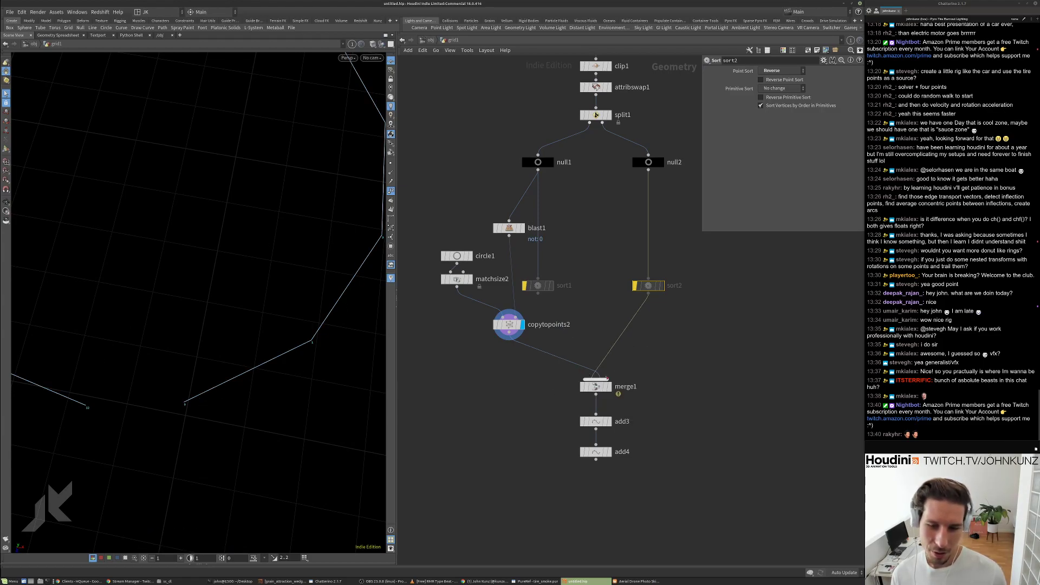
click(609, 386)
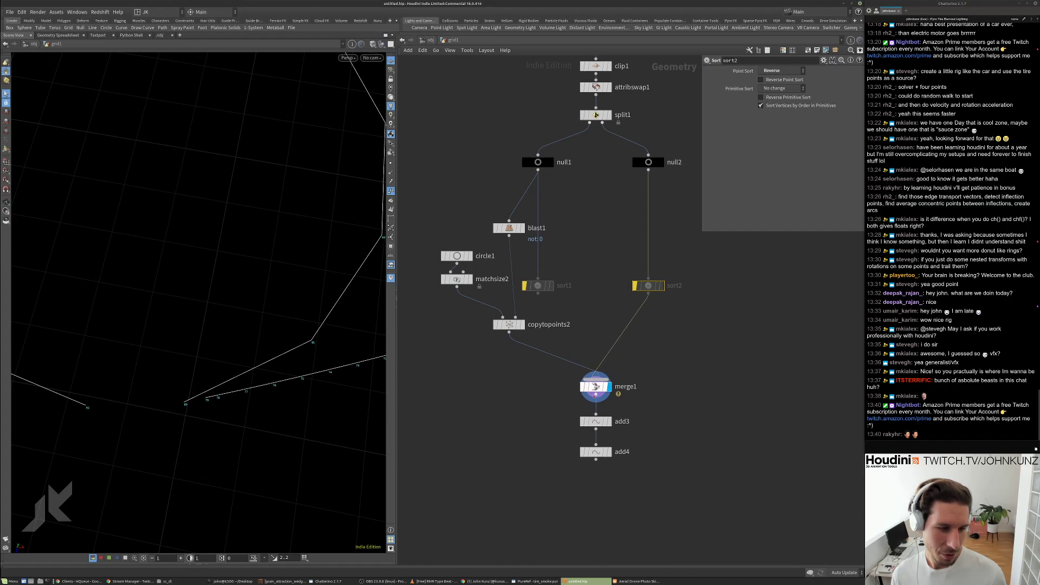
click(608, 451)
right_drag(184, 410, 154, 383)
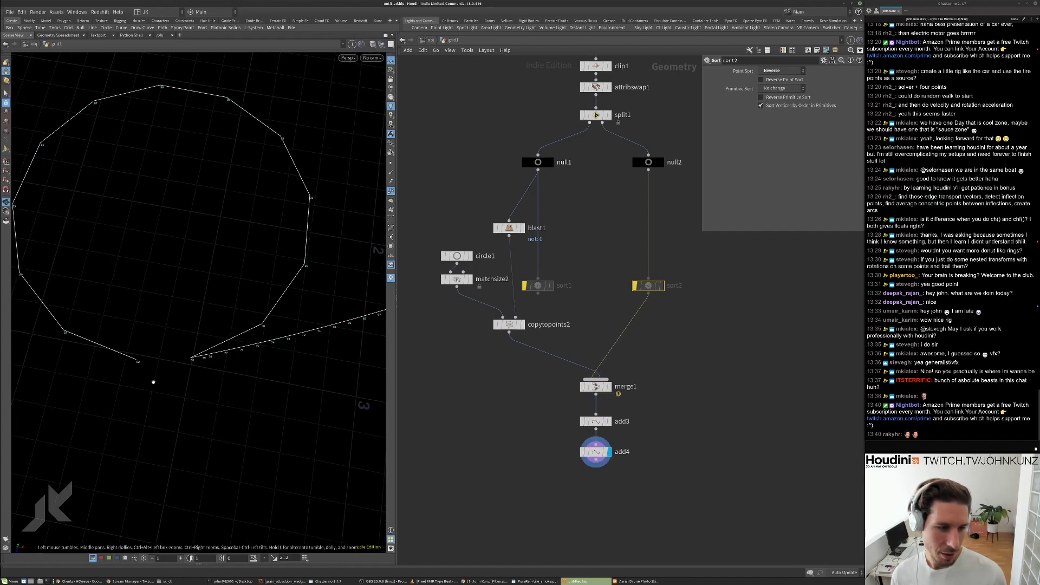
Display sort1, check the point numbers at the cut end of its curve and re-enable the bypassed node.
click(536, 287)
click(535, 288)
right_drag(250, 260, 230, 411)
middle_drag(214, 410, 198, 364)
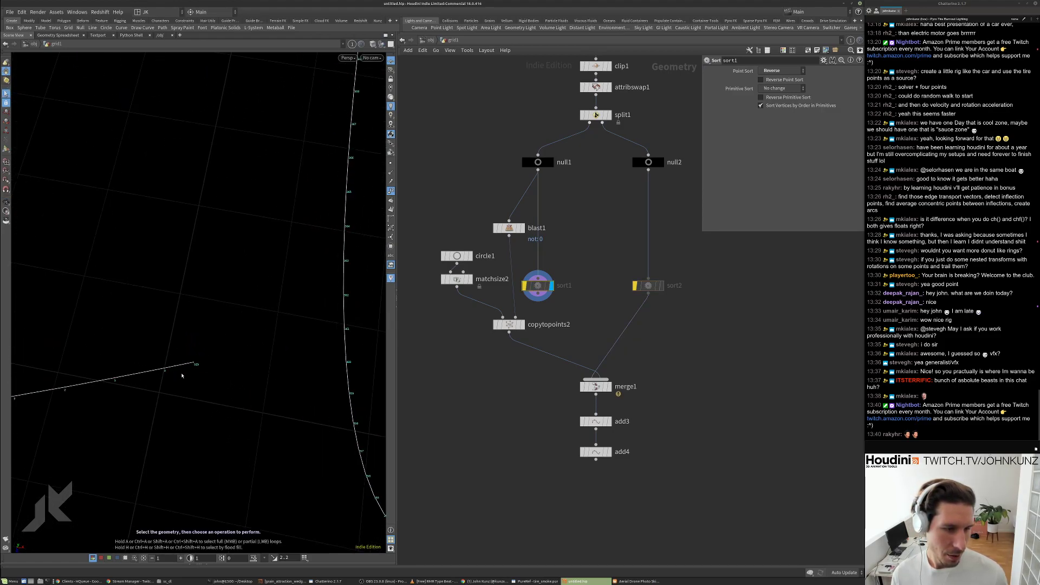
key(q)
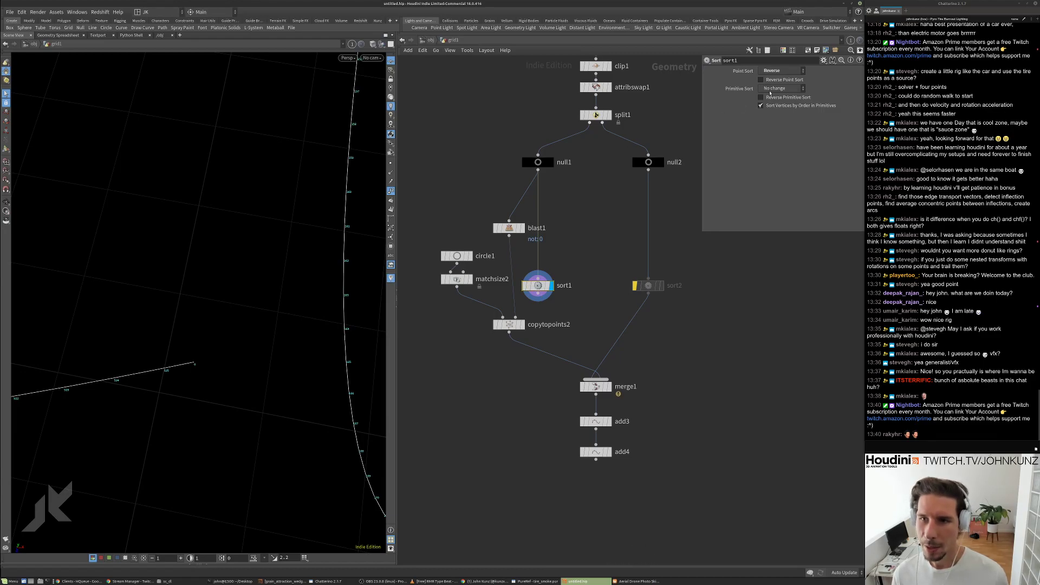
Change the Point Sort of sort1 to By Vertex Order.
click(780, 70)
click(773, 80)
click(780, 71)
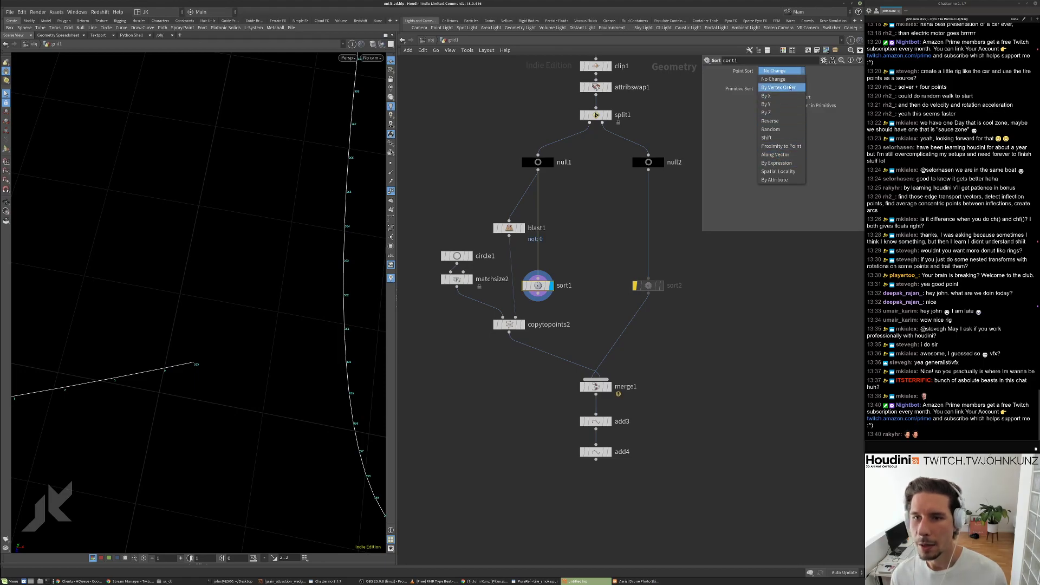
click(789, 88)
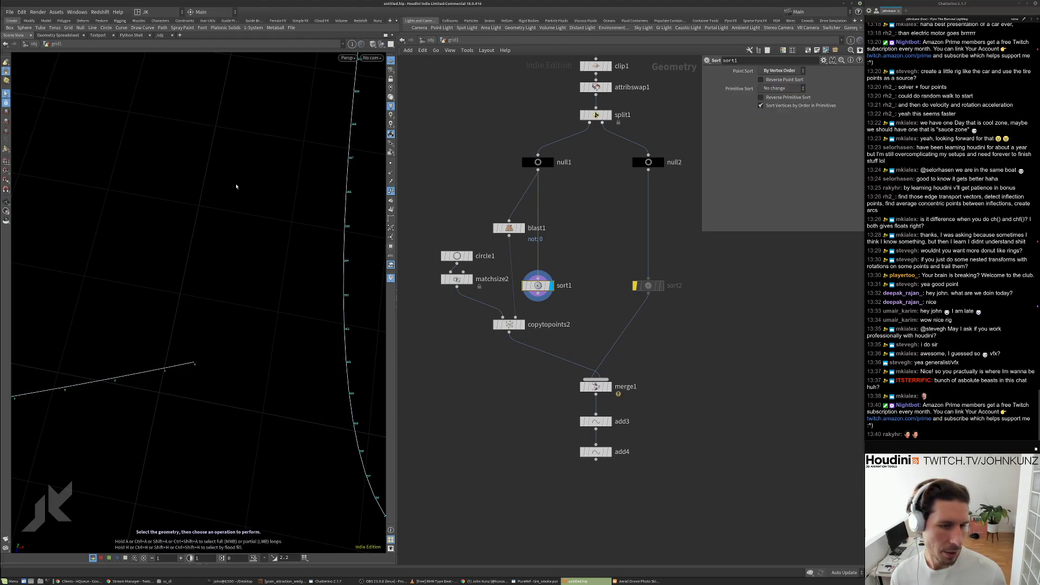
Compare the point numbering along the sort1 curve with the node bypassed and enabled.
key(Escape)
drag(209, 234, 238, 316)
key(s)
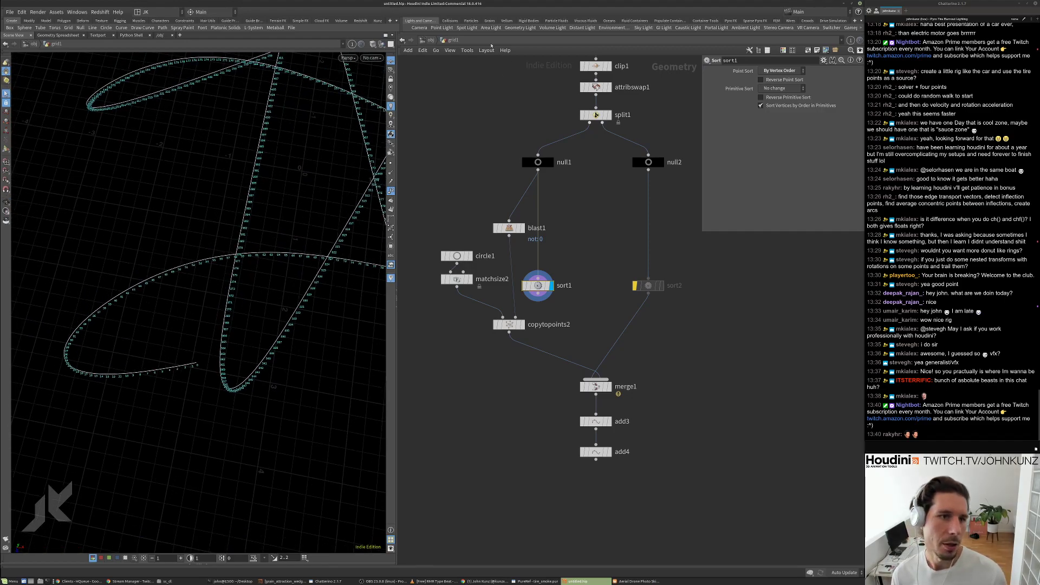
middle_drag(585, 151, 604, 233)
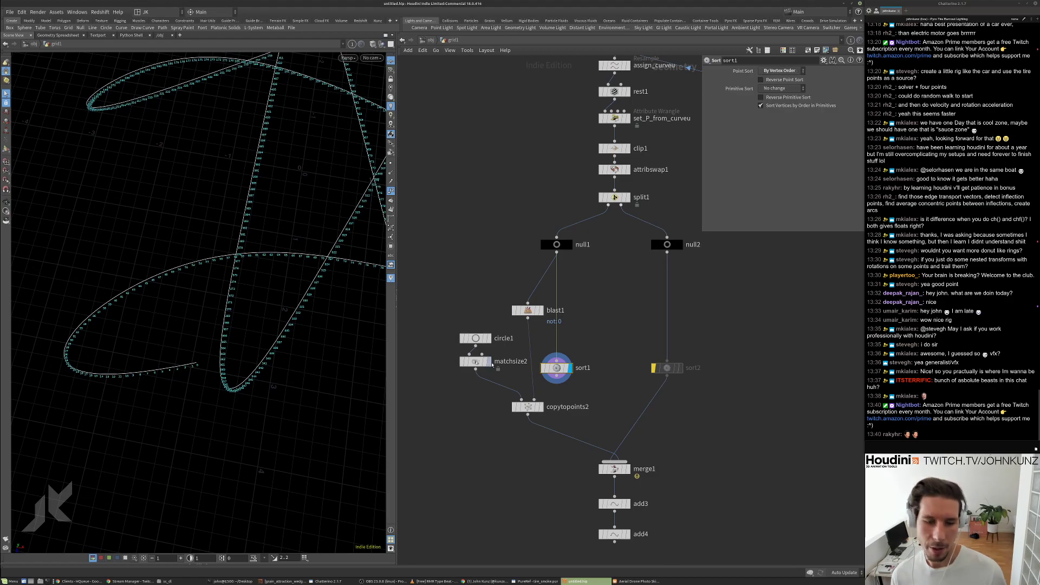
scroll(524, 371, up, 3)
click(544, 369)
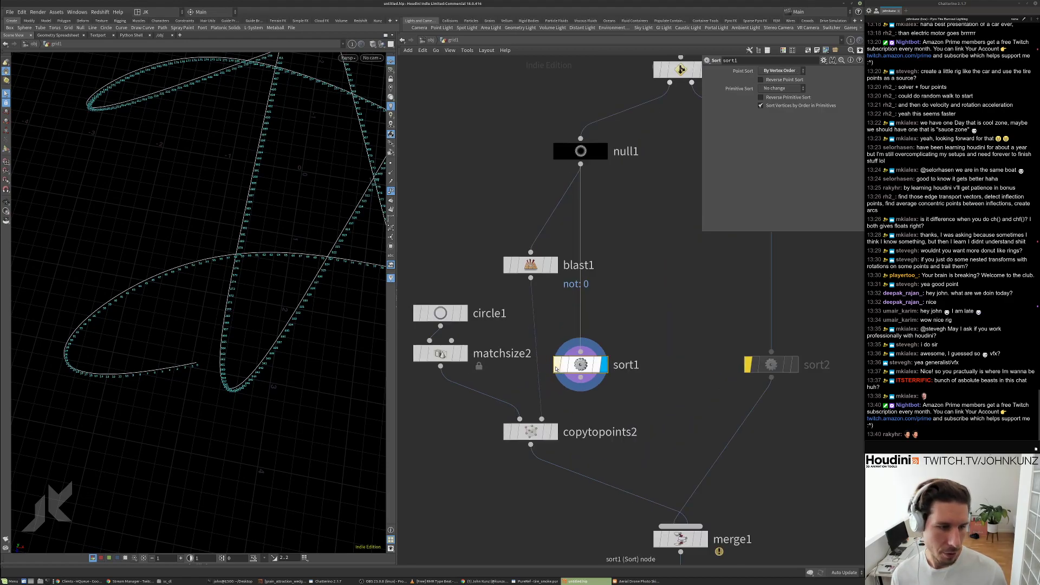
scroll(235, 462, up, 5)
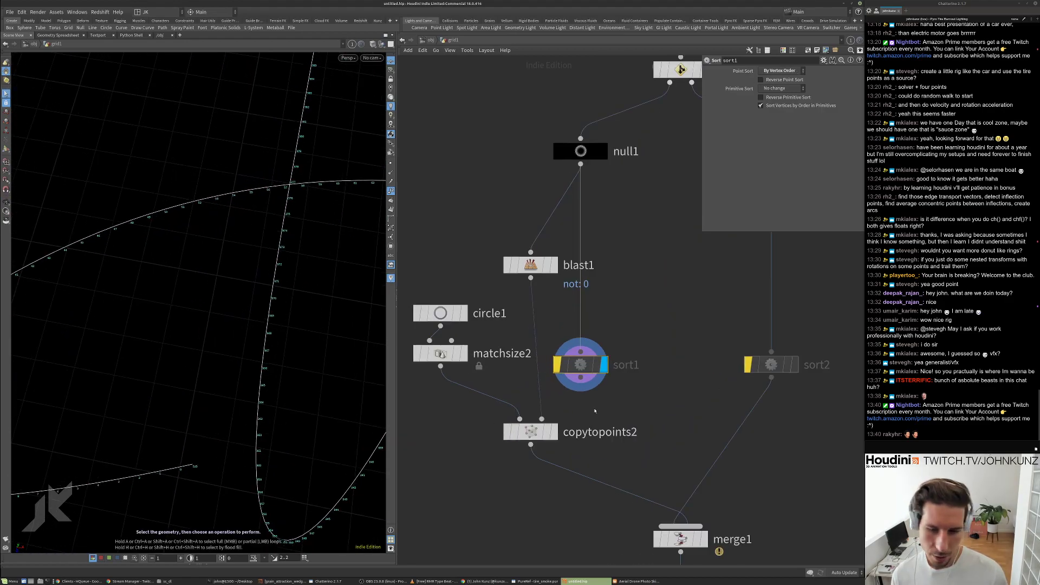
middle_drag(594, 413, 591, 360)
click(553, 311)
scroll(252, 326, down, 5)
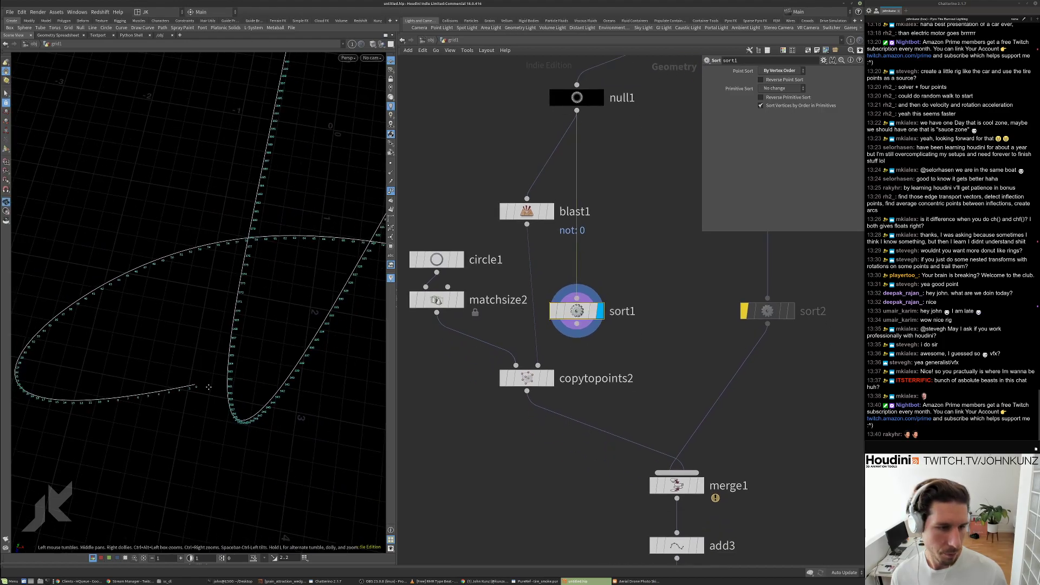
Connect the output of sort1 to merge1 and display the result of add4.
middle_drag(209, 385, 195, 343)
middle_drag(622, 448, 617, 413)
drag(672, 437, 571, 288)
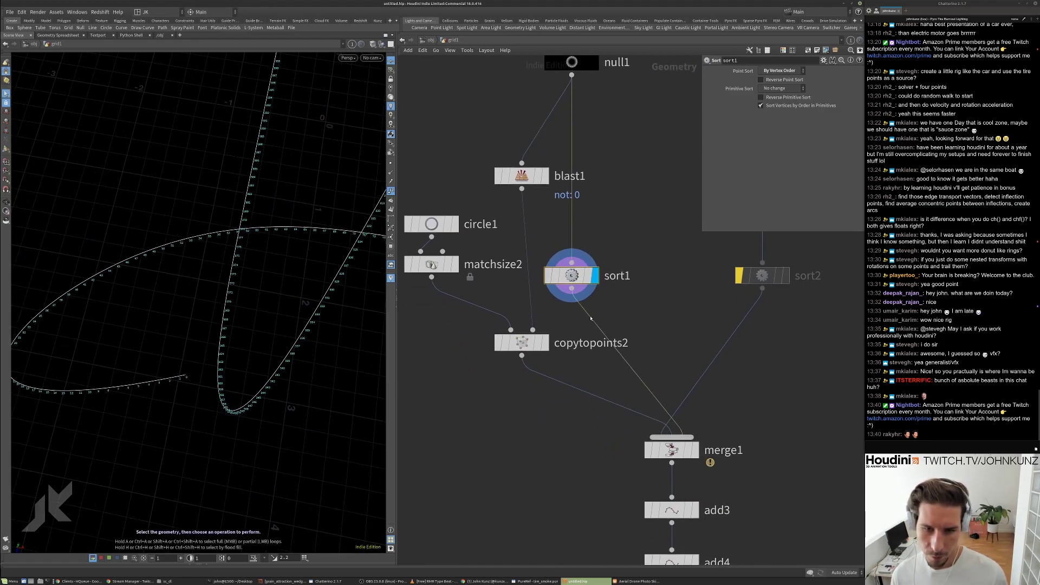
scroll(591, 379, down, 3)
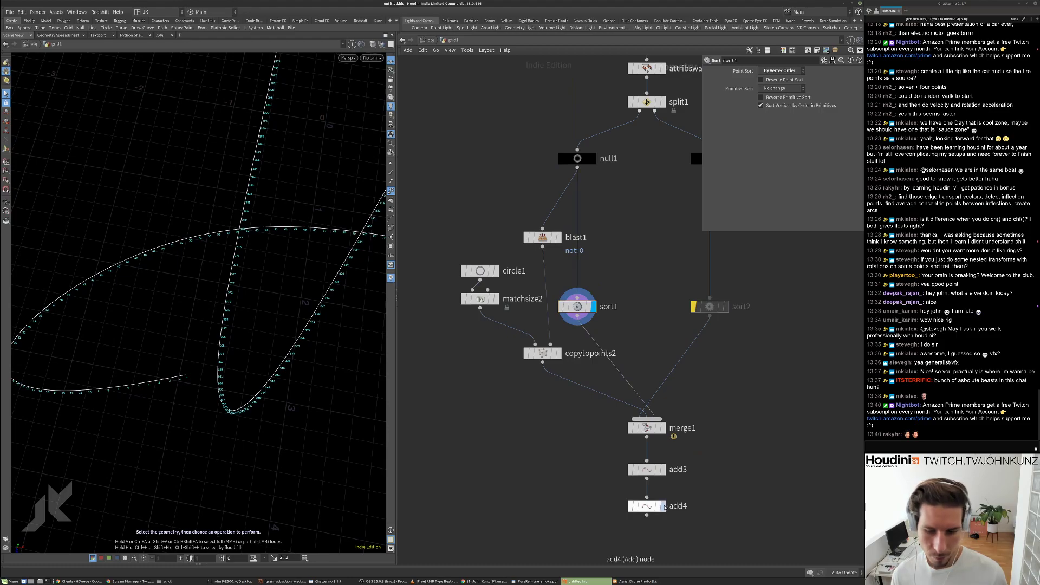
click(663, 506)
Replace the bypassed sort2 node under null2 with a copy of the sort1 node, deleting sort2.
scroll(761, 412, down, 5)
middle_drag(762, 407, 616, 388)
scroll(615, 385, up, 2)
alt+drag(507, 344, 584, 321)
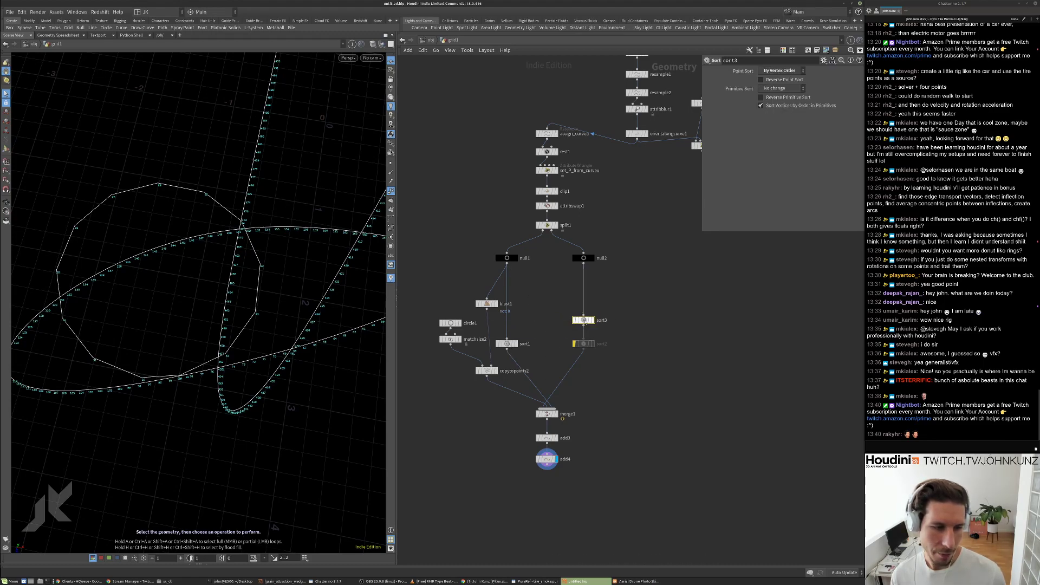
scroll(558, 333, up, 4)
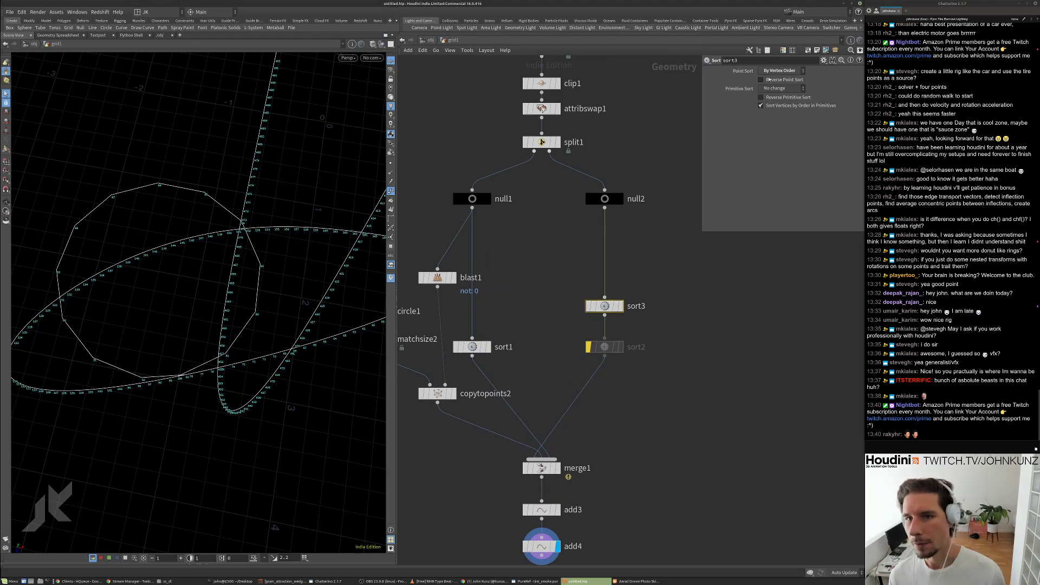
scroll(602, 383, down, 3)
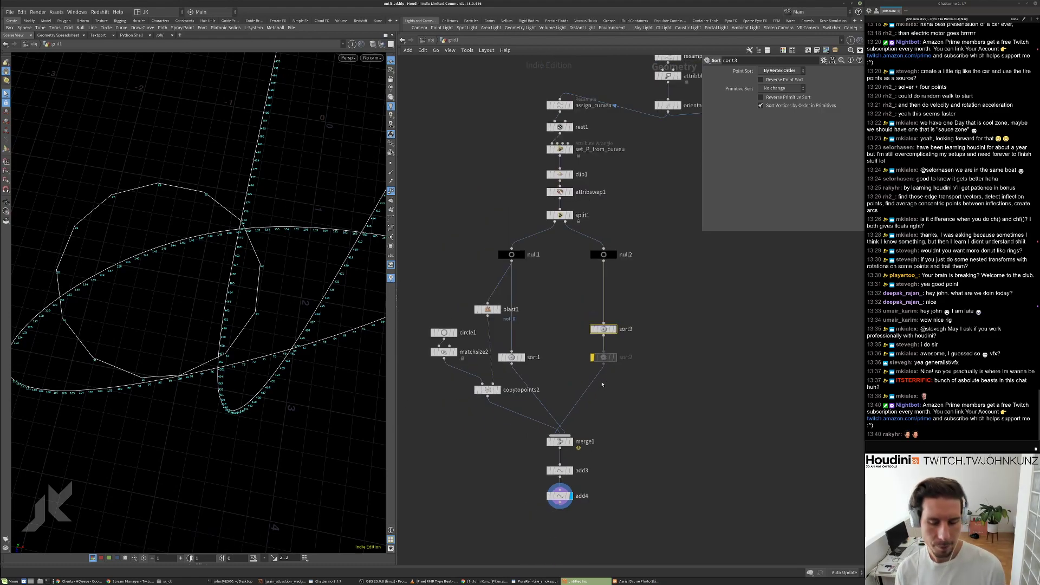
click(604, 357)
key(Delete)
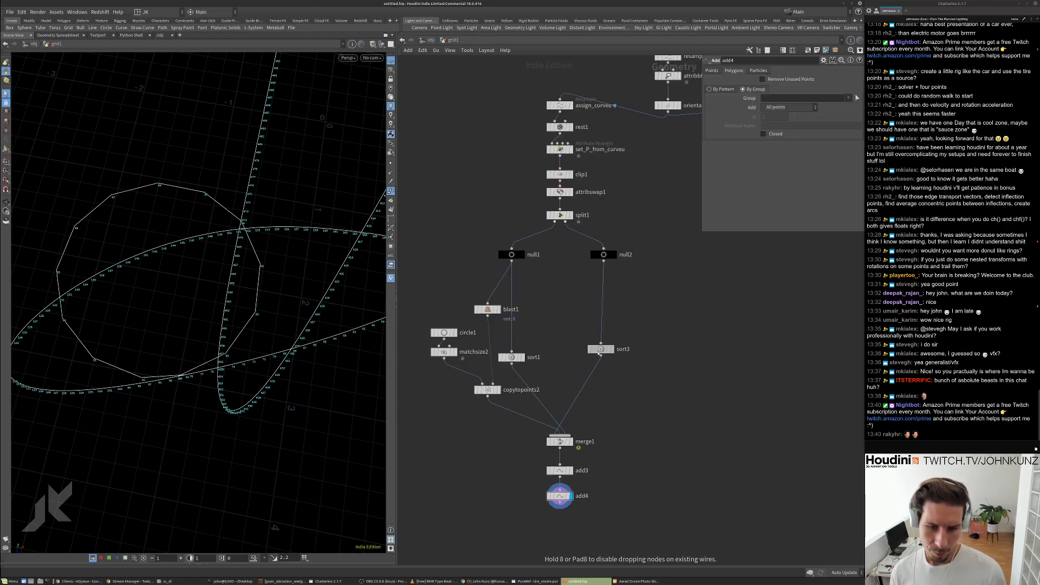
Duplicate the resample1, resample2 and attribblur1 nodes into the empty area beside the null2 branch.
scroll(595, 321, down, 4)
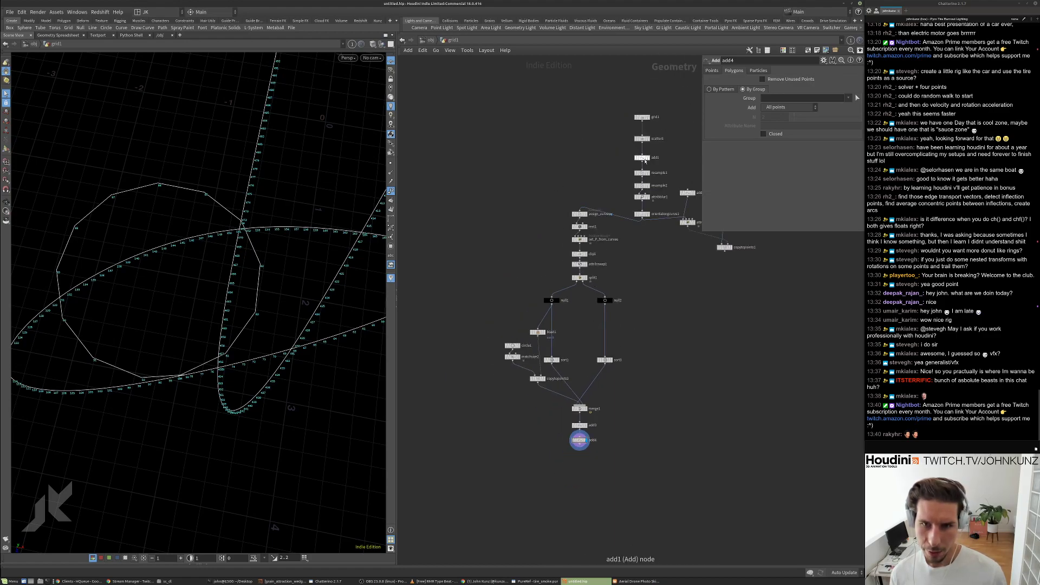
scroll(673, 241, up, 5)
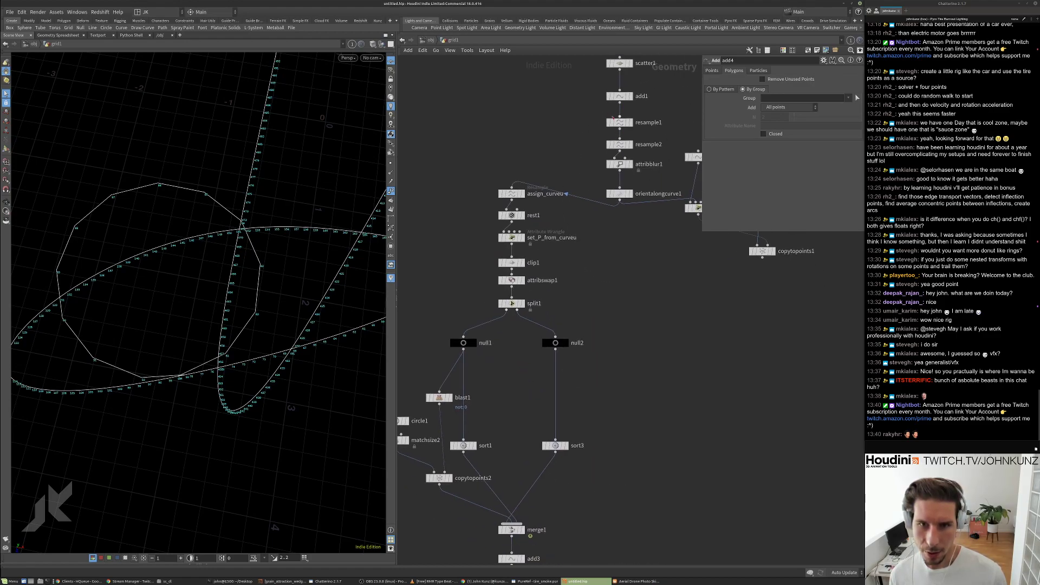
scroll(611, 115, down, 2)
drag(599, 108, 652, 263)
click(616, 293)
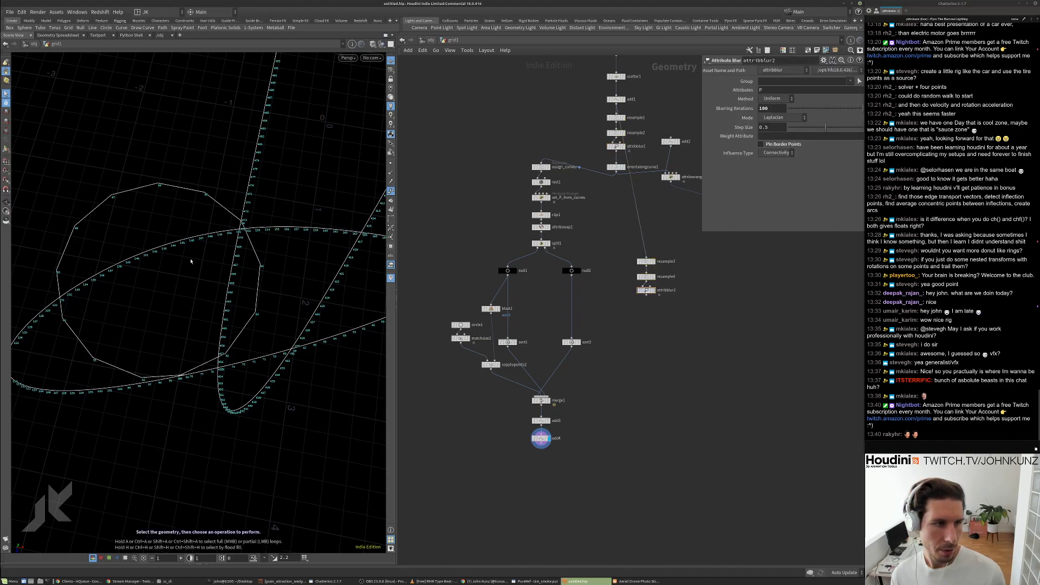
Feed the output of add4 into the duplicated resample3 chain and display attribblur2.
middle_drag(655, 356, 622, 319)
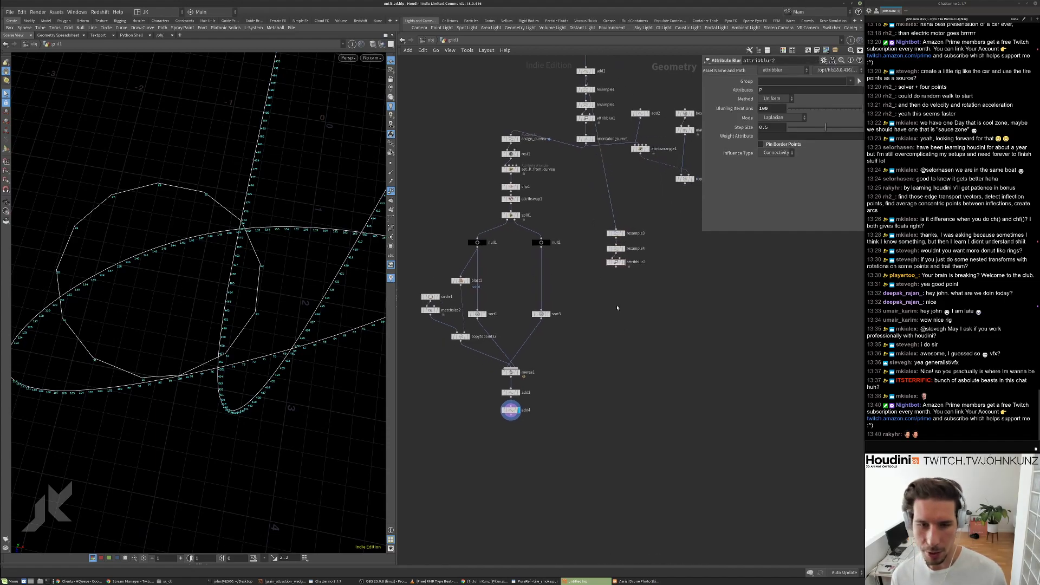
drag(615, 229, 511, 397)
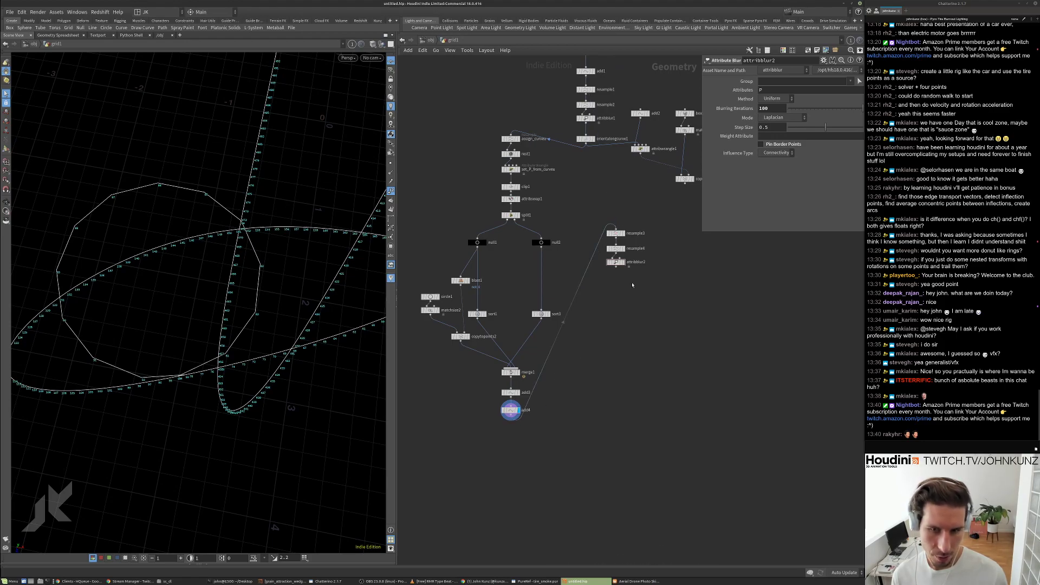
click(621, 263)
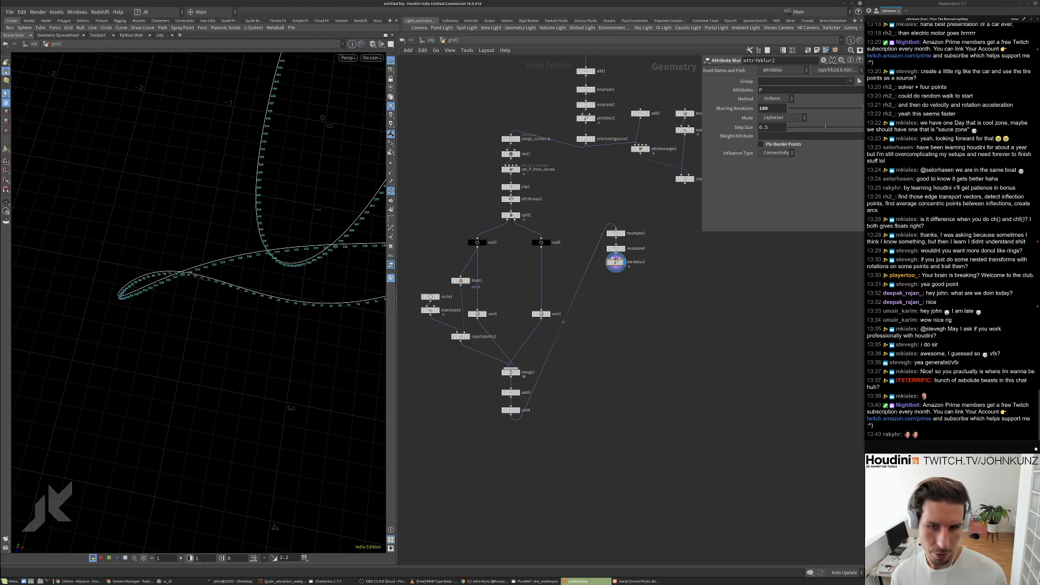
Shorten the segment length of resample3 and set the blurring iterations of attribblur2 to 16.
click(615, 233)
drag(808, 122, 782, 122)
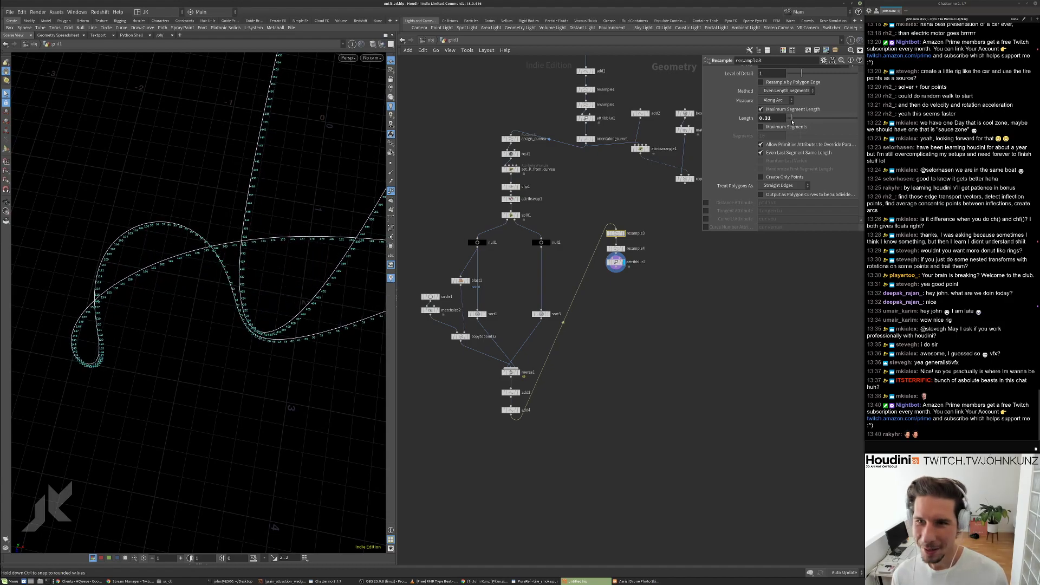
scroll(568, 268, up, 3)
click(649, 259)
drag(793, 110, 799, 111)
Hide the point numbers in the viewport and view the whole smoothed curve.
alt+right_drag(212, 347, 165, 353)
alt+drag(165, 353, 200, 319)
click(391, 191)
alt+drag(125, 284, 208, 338)
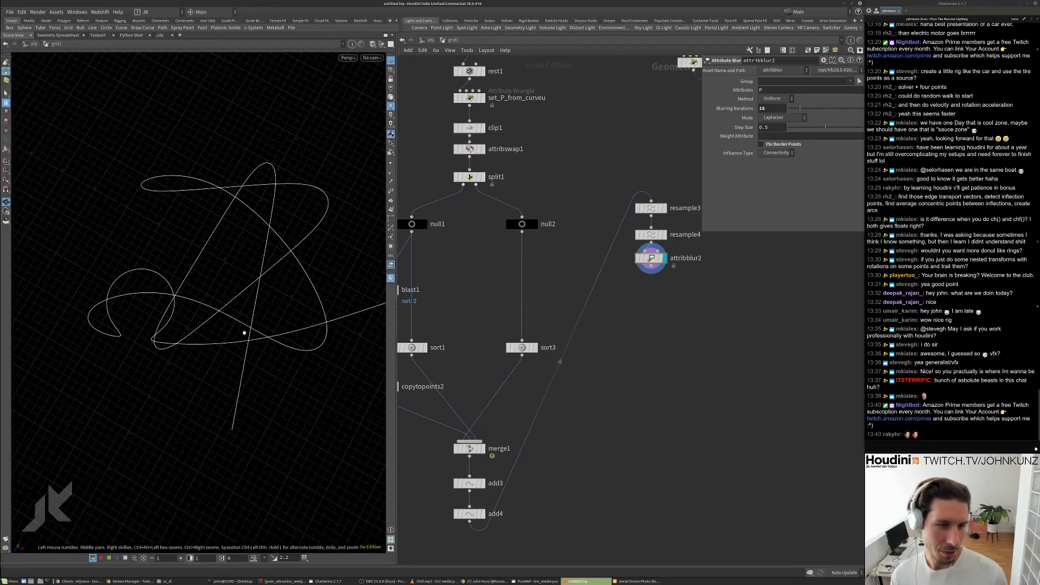
Rearrange the network so the resample3, resample4 and attribblur2 chain sits below orientalongcurve1, level with add4.
scroll(656, 406, down, 3)
middle_drag(654, 406, 563, 378)
drag(583, 344, 511, 490)
middle_drag(530, 439, 535, 374)
drag(513, 423, 516, 452)
scroll(525, 414, down, 2)
middle_drag(527, 394, 528, 431)
drag(530, 476, 534, 358)
click(551, 318)
middle_drag(527, 328, 576, 337)
Collapse all nodes from assign_curveu down to add4 into a subnet and place it midway between orientalongcurve1 and resample3.
drag(559, 479, 460, 210)
key(f)
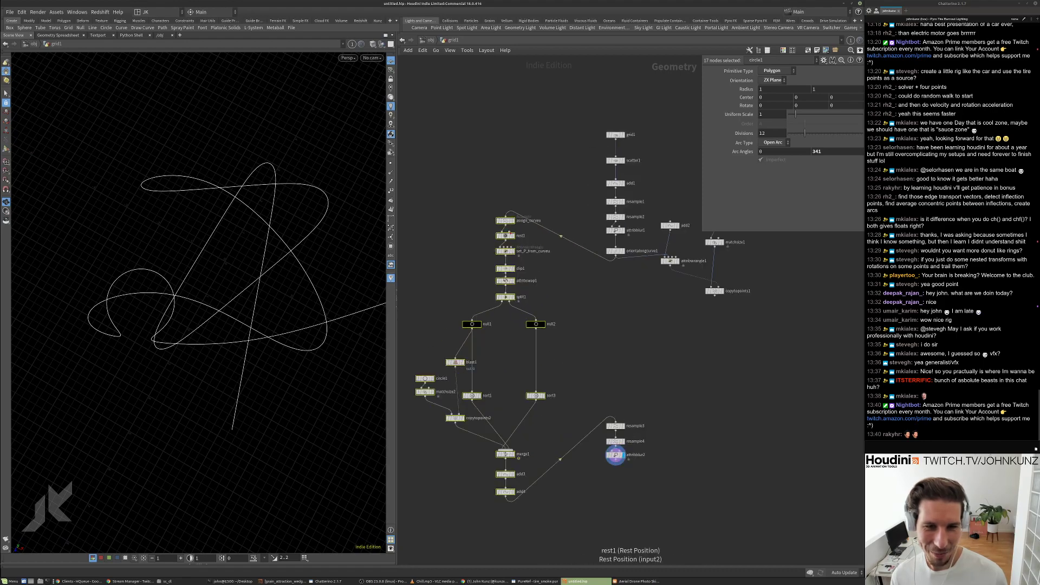
key(shift+c)
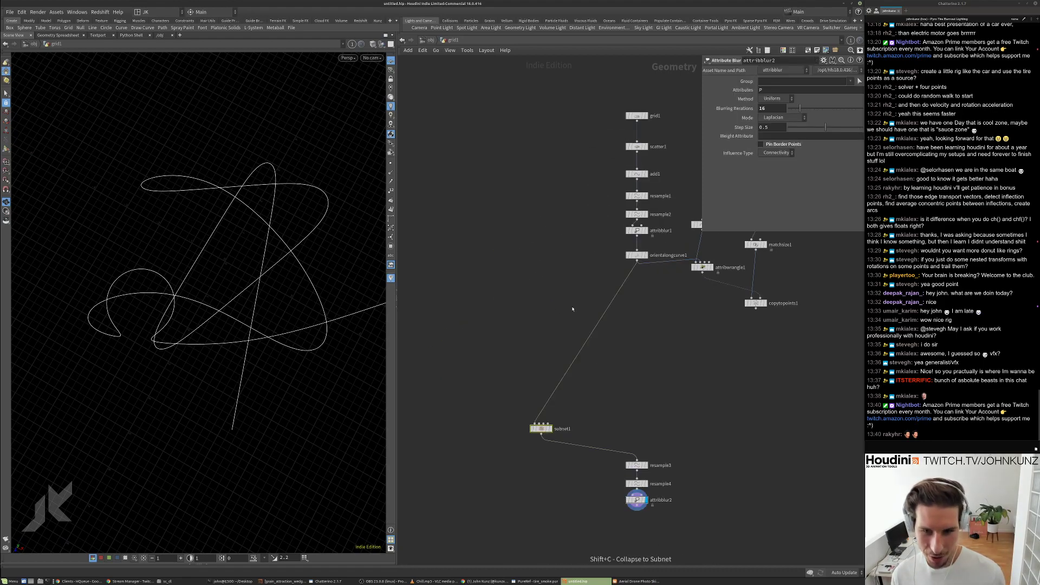
scroll(540, 411, up, 2)
drag(541, 436, 589, 337)
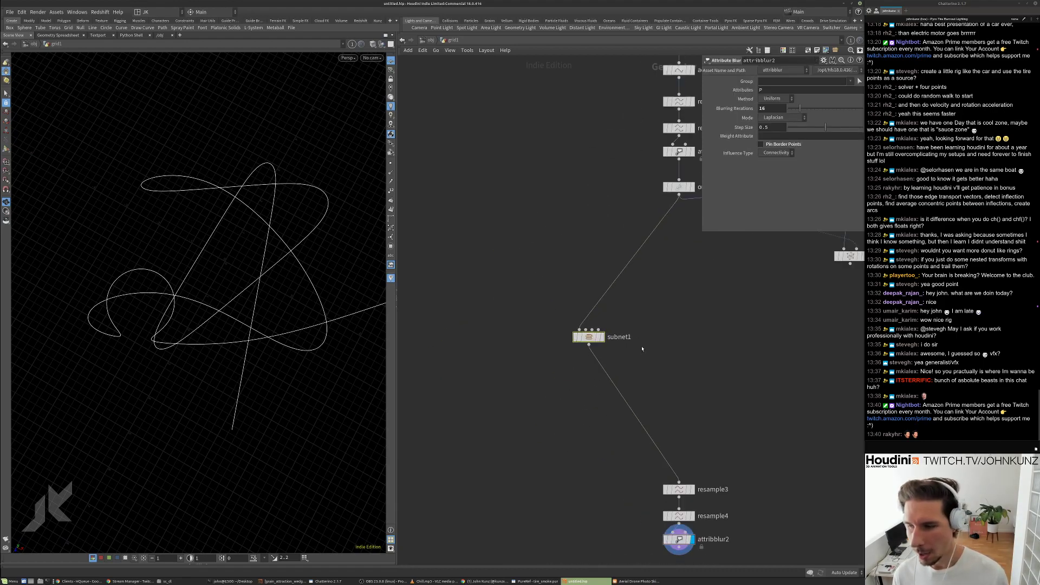
click(664, 345)
middle_drag(664, 376, 628, 365)
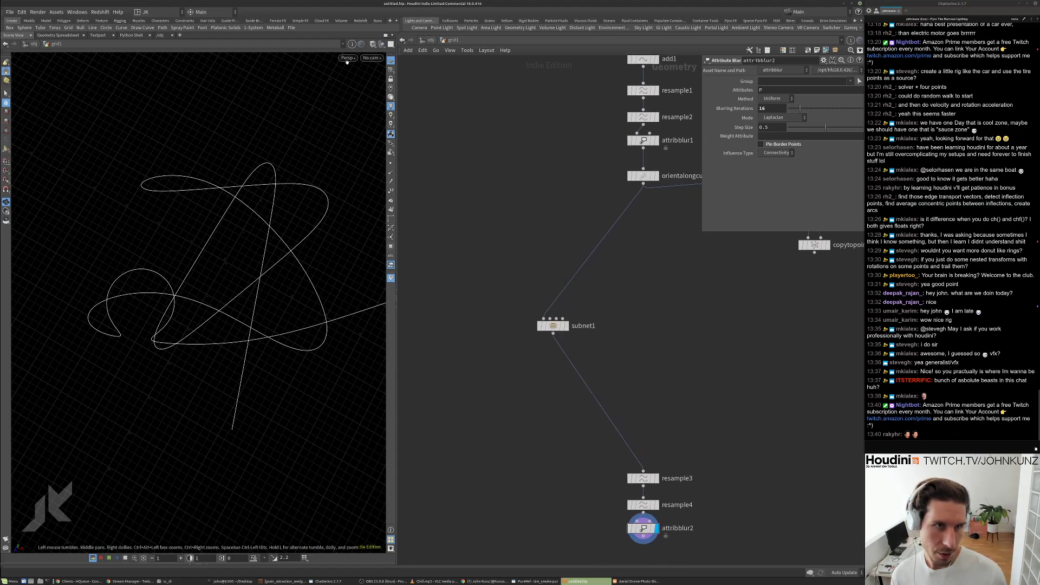
Go inside subnet1 and move the unused sub-network inputs aside, away from the node chain.
double_click(553, 325)
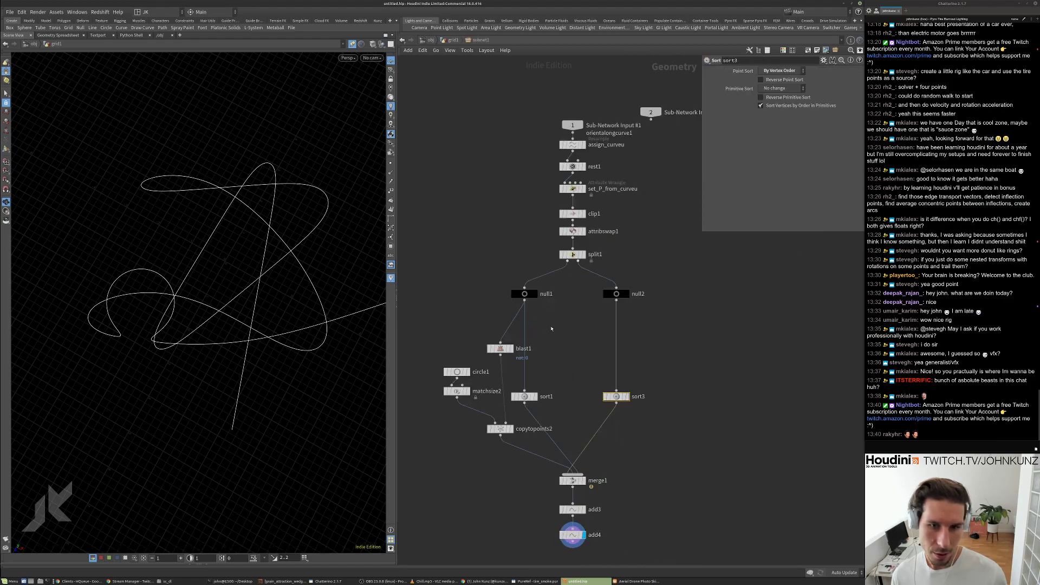
drag(570, 187, 565, 158)
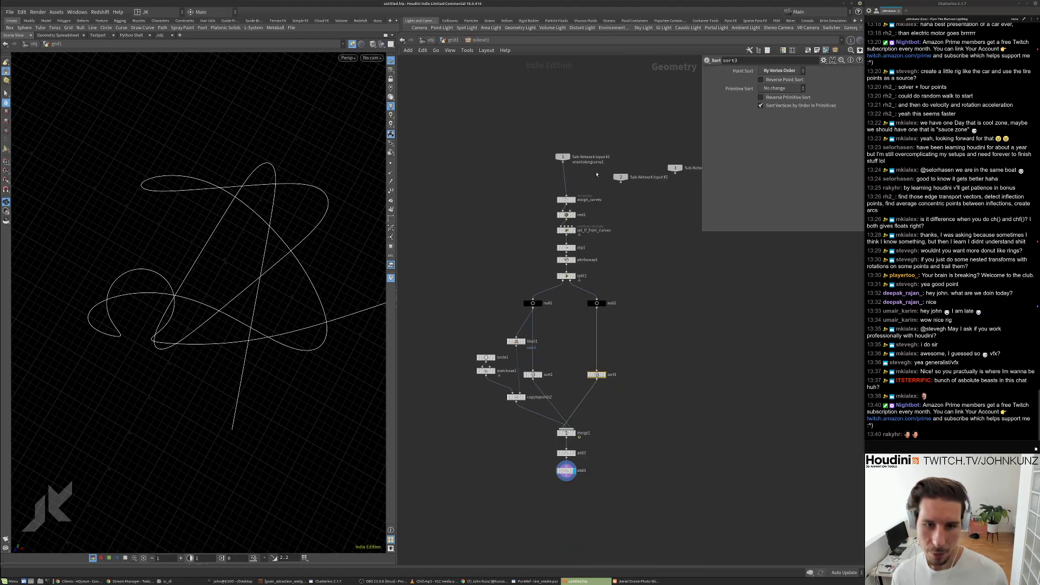
middle_drag(666, 255, 531, 338)
drag(645, 319, 480, 190)
drag(541, 250, 654, 177)
click(575, 314)
middle_drag(555, 359, 667, 248)
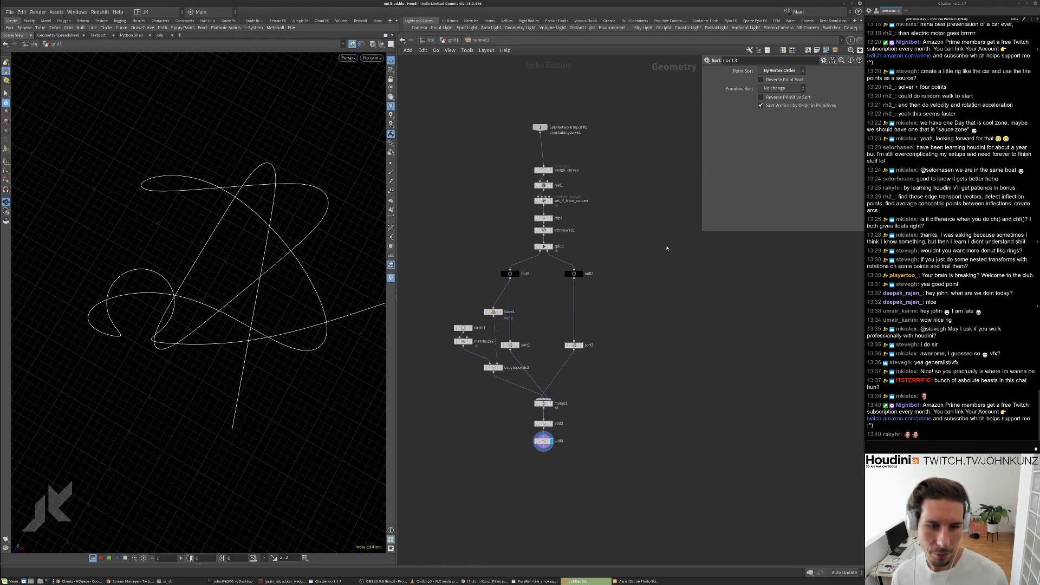
Add a For-Each Number loop block in the empty area beside the node chain.
key(Tab)
text(for)
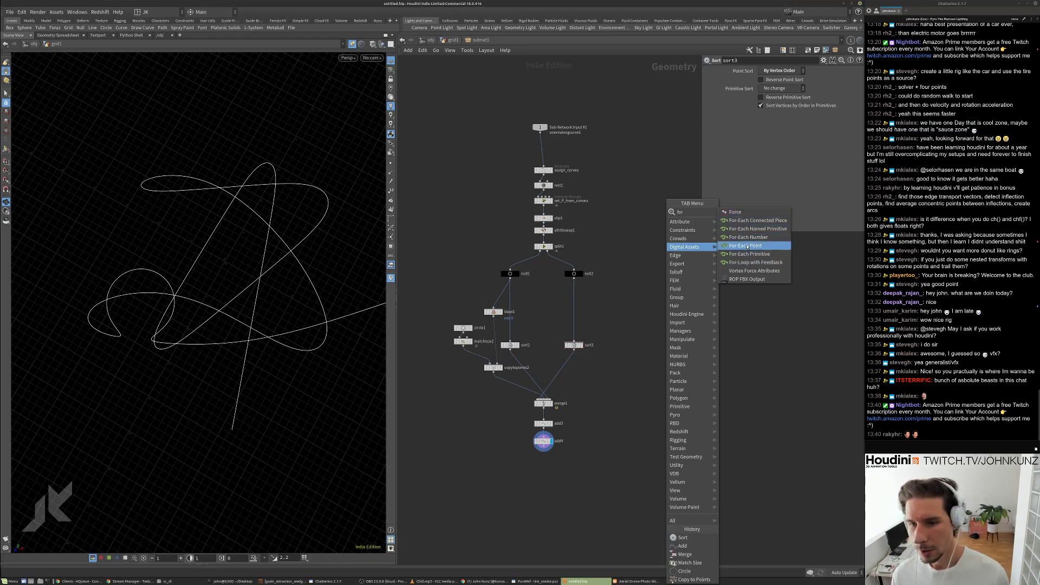
click(746, 246)
click(689, 281)
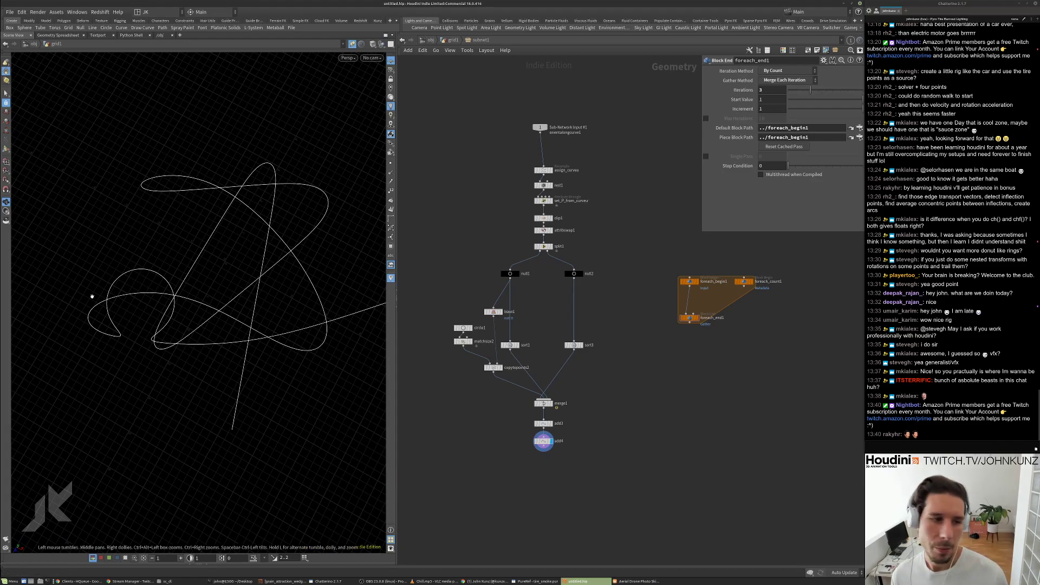
middle_drag(238, 232, 215, 235)
right_drag(237, 230, 192, 316)
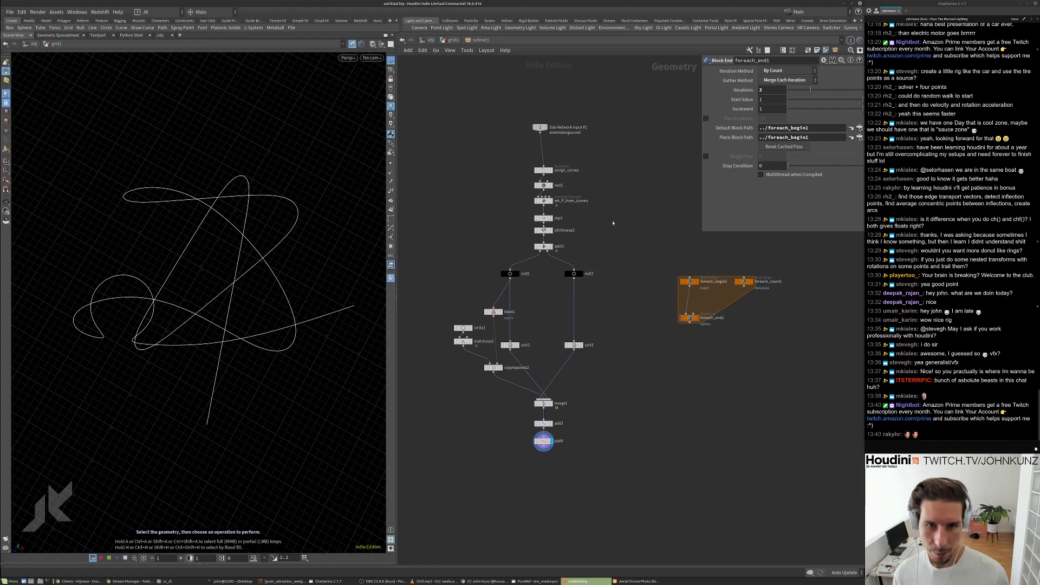
Wrap the chain in the loop, with foreach_begin1 above assign_curveu, foreach_end1 below add4 and foreach_count1 beside the begin node.
drag(618, 505, 457, 200)
scroll(458, 203, down, 3)
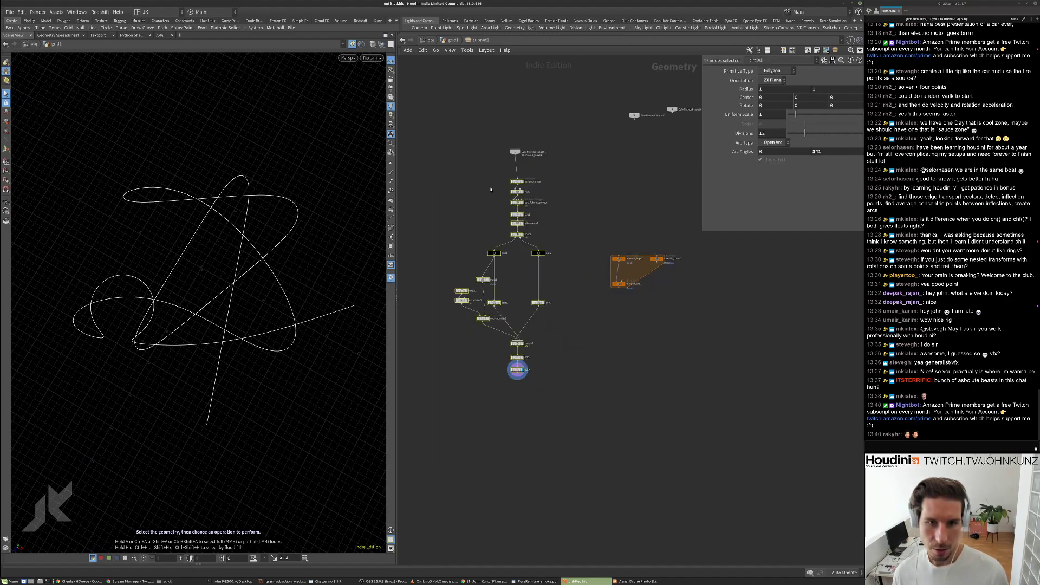
drag(516, 182, 539, 215)
click(577, 220)
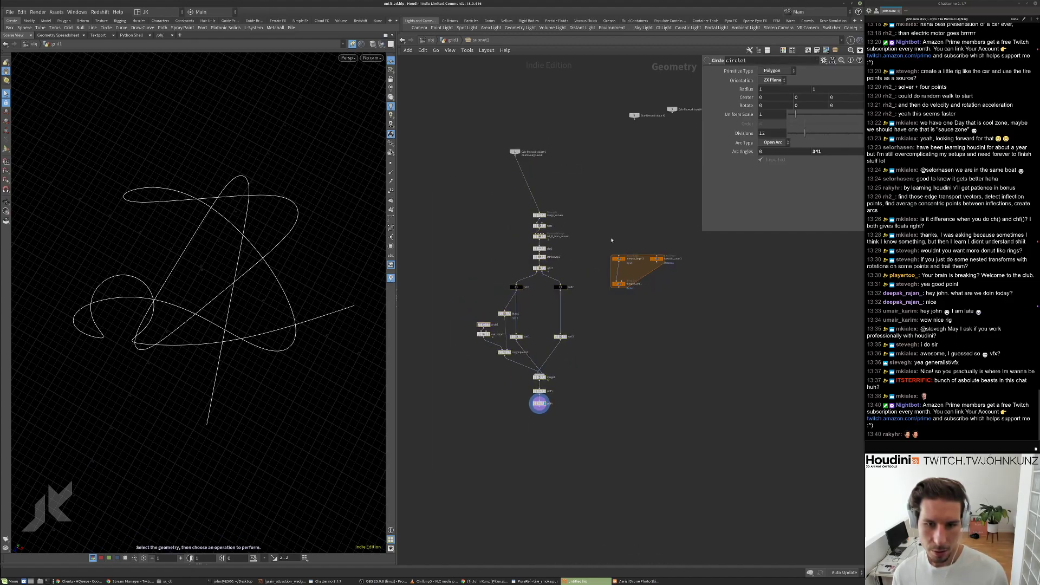
drag(619, 261, 540, 190)
drag(620, 284, 537, 429)
scroll(536, 425, up, 3)
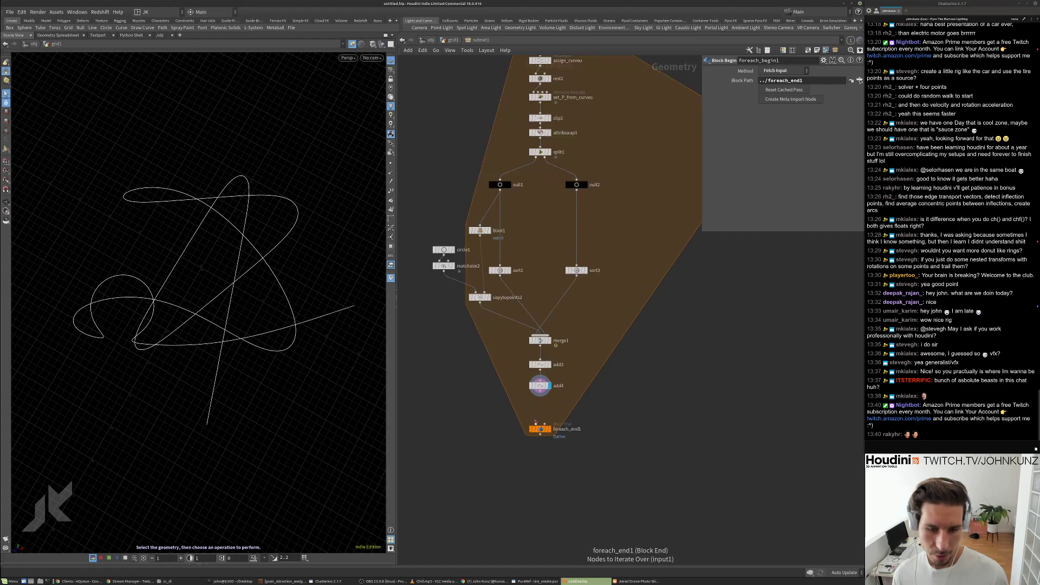
scroll(538, 425, down, 2)
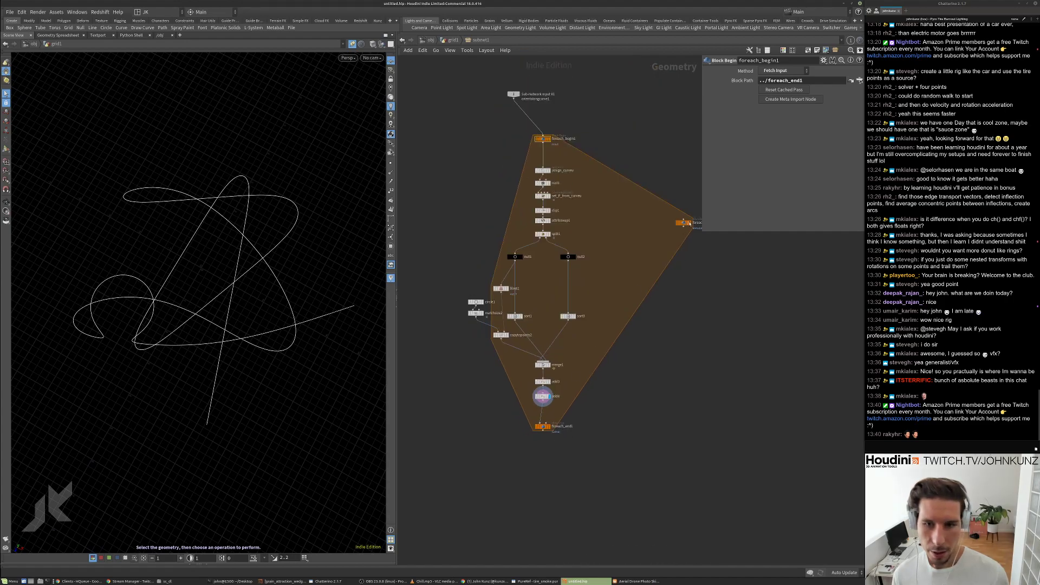
drag(686, 225, 616, 142)
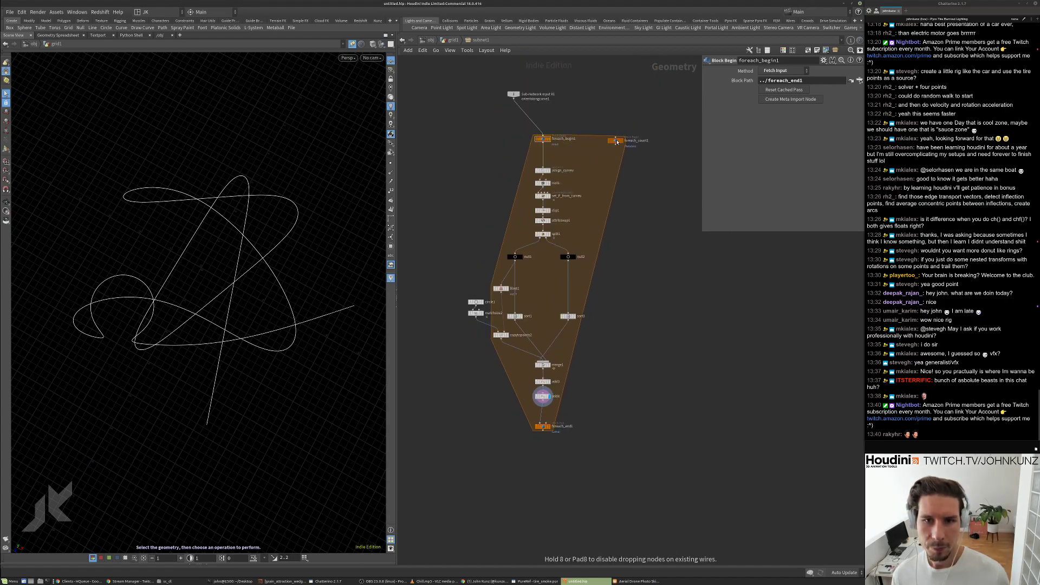
Show the parameters of clip1 to check its distance setting.
scroll(585, 173, up, 3)
click(510, 242)
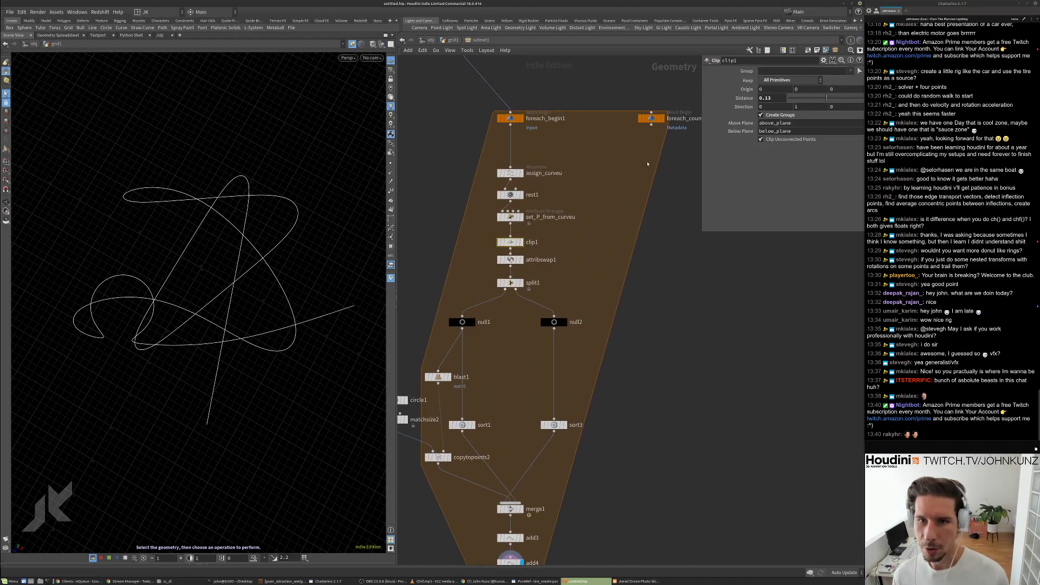
scroll(649, 125, down, 2)
middle_drag(663, 219, 644, 205)
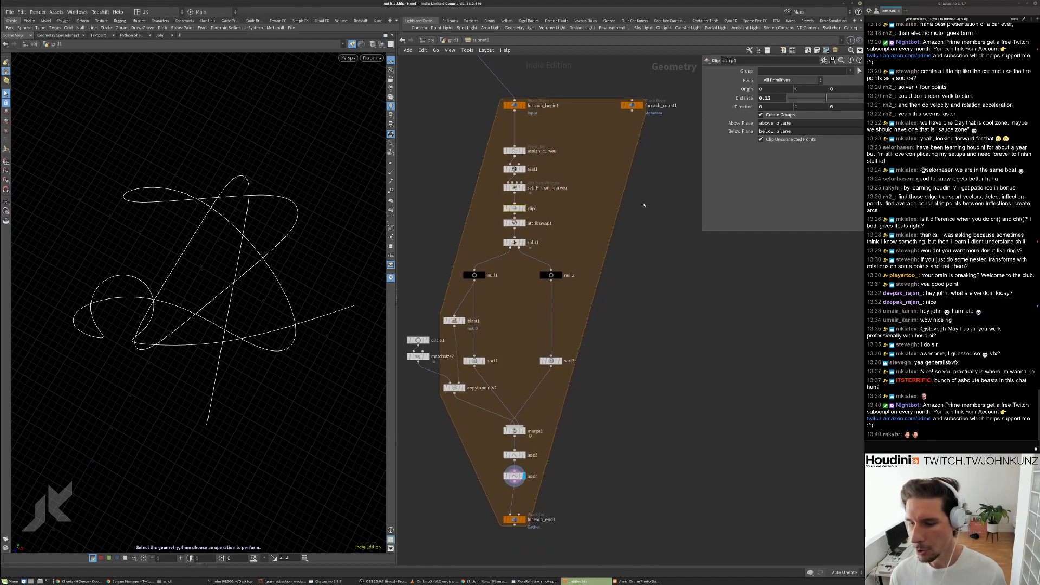
Open a geometry spreadsheet for foreach_count1 and examine its detail attributes.
right_click(633, 106)
mouse_move(677, 119)
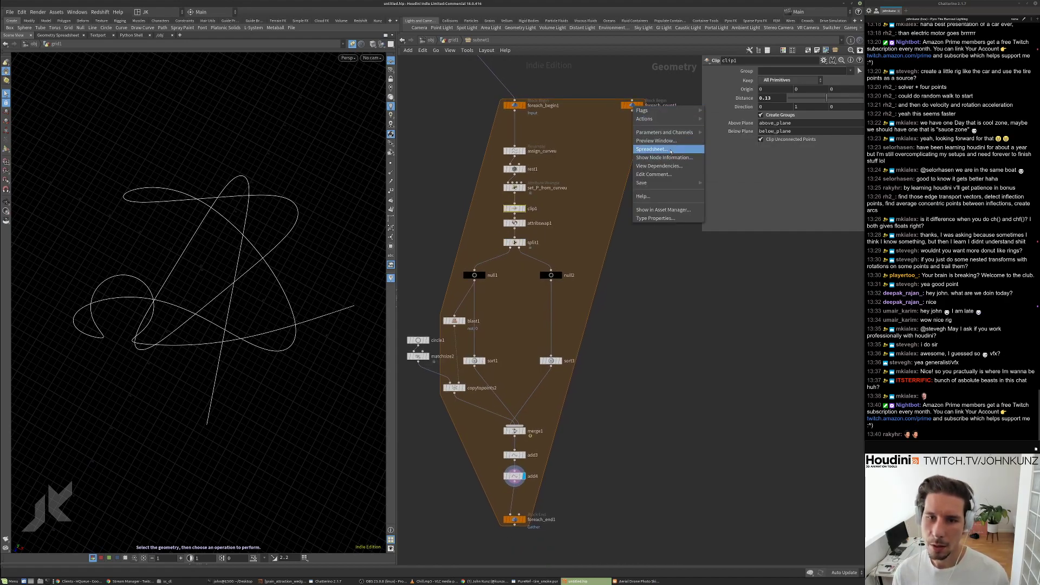
click(652, 149)
drag(637, 83, 646, 155)
click(615, 166)
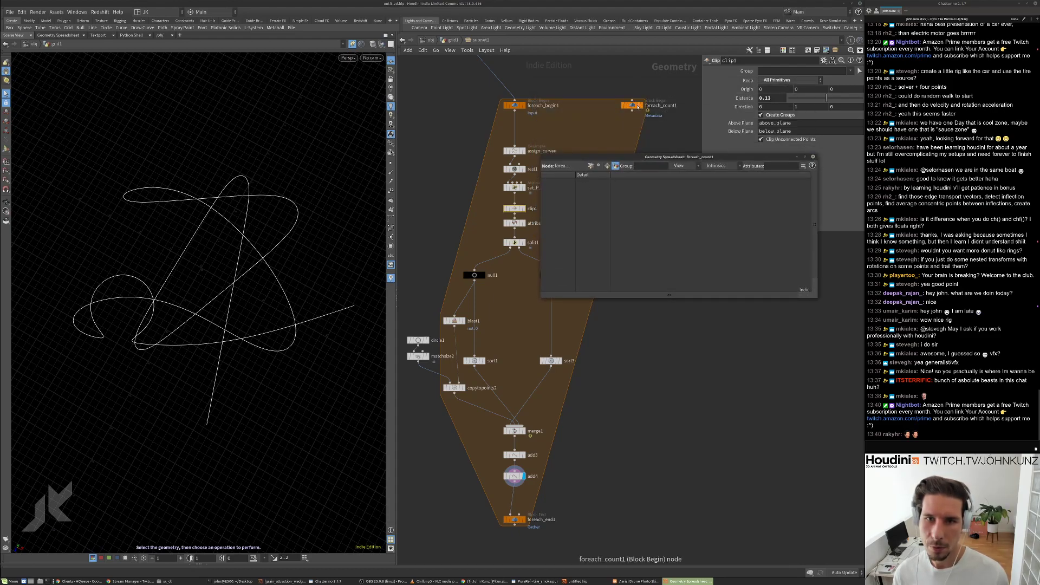
click(685, 581)
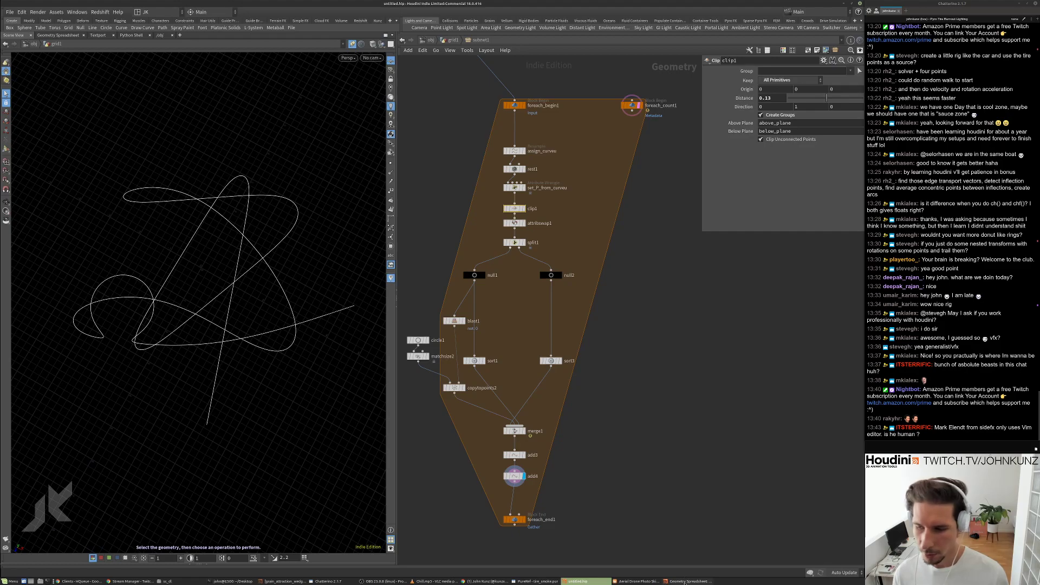
click(685, 581)
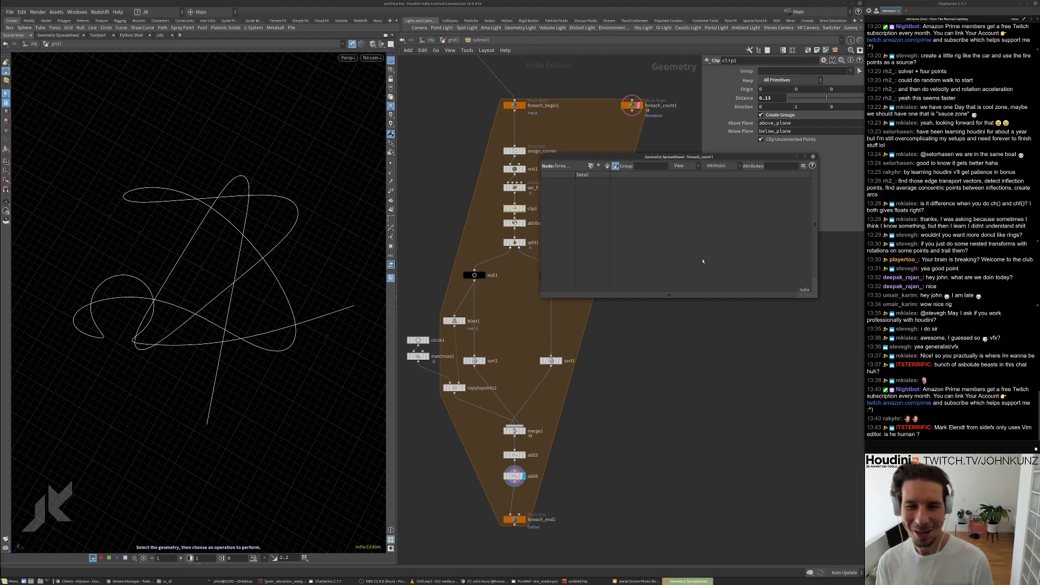
Check the other attribute class and the detail attributes in the foreach_count1 spreadsheet, and close the spreadsheet.
click(607, 166)
click(615, 167)
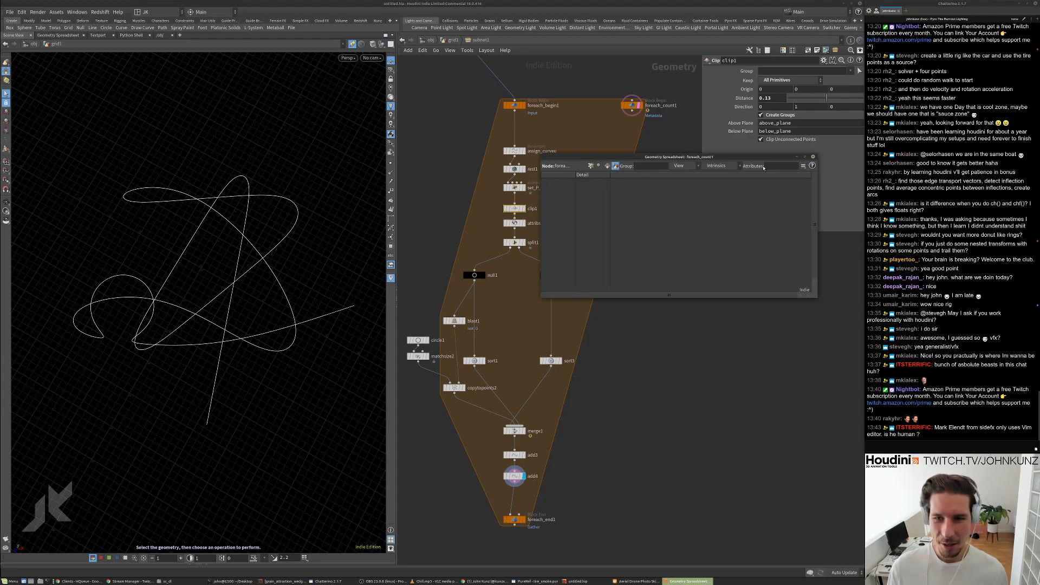
key(ctrl+w)
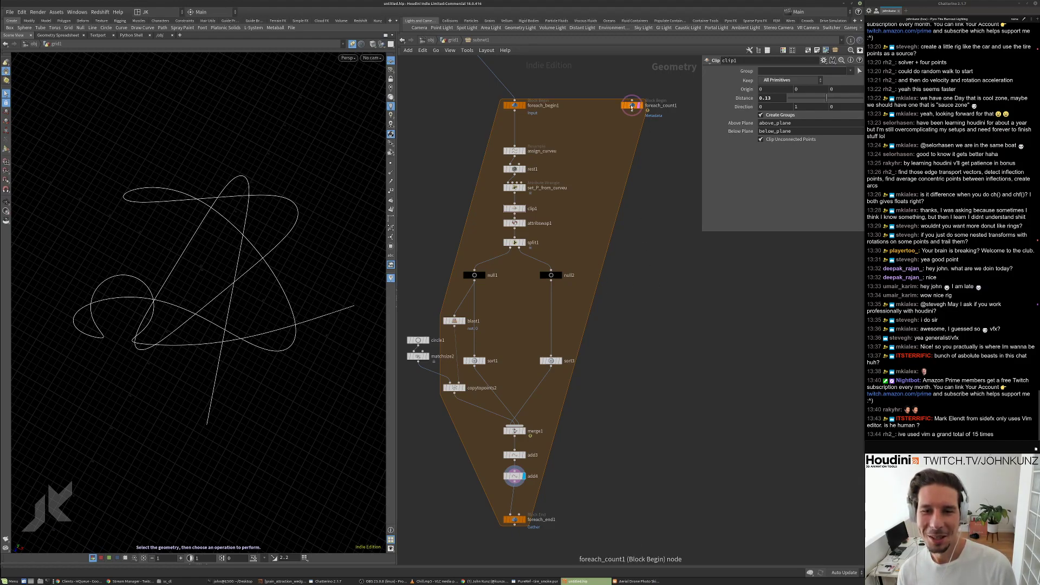
Move foreach_count1 away from the chain, recheck its geometry spreadsheet and read its node information.
drag(631, 107, 651, 176)
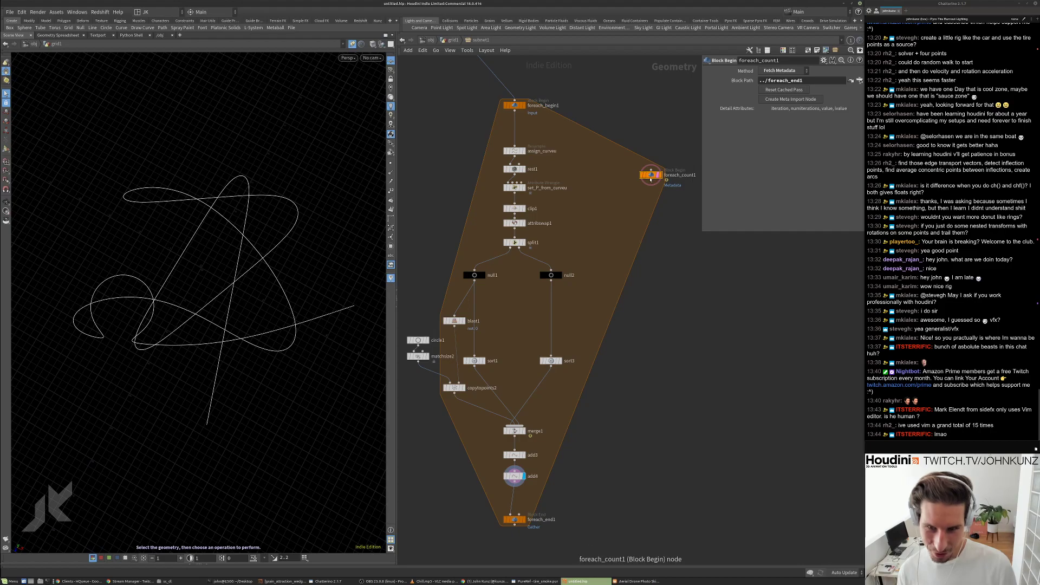
right_click(651, 179)
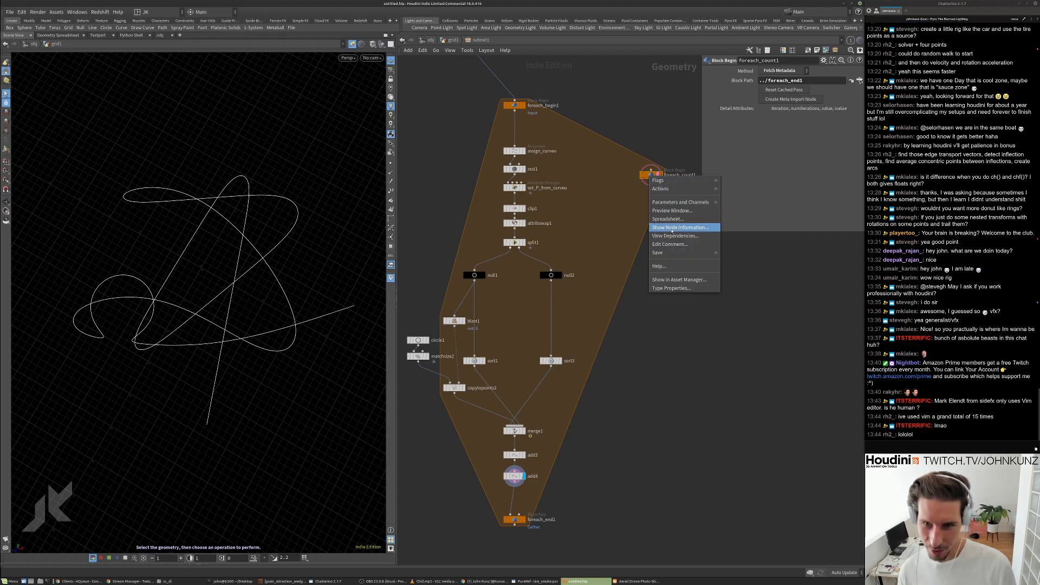
click(669, 218)
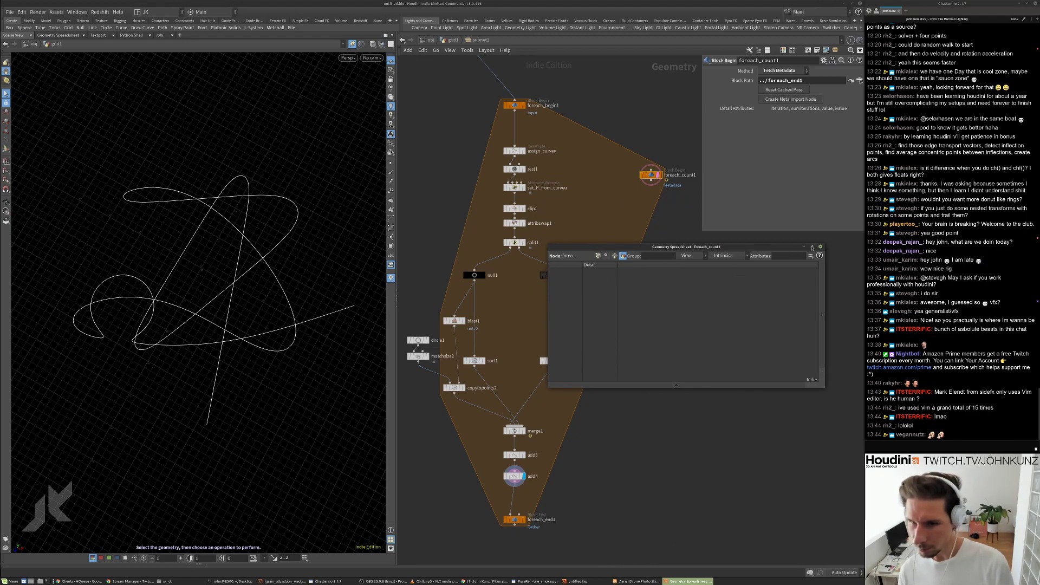
click(820, 247)
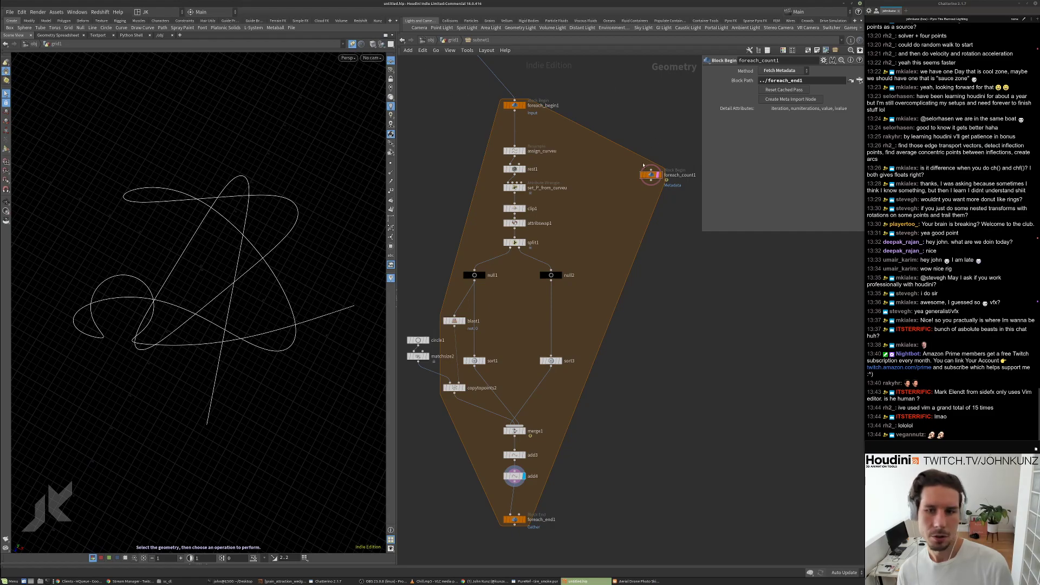
middle_click(652, 174)
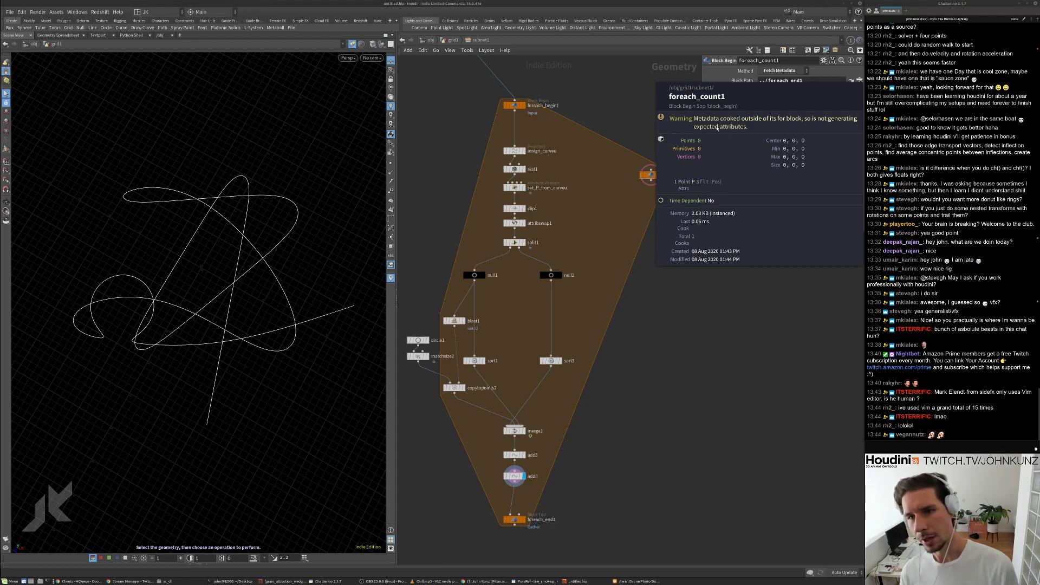
Move foreach_count1 back up, closer to foreach_begin1 and the node chain.
scroll(642, 179, up, 4)
scroll(639, 182, down, 3)
drag(642, 179, 611, 140)
middle_drag(607, 176, 629, 151)
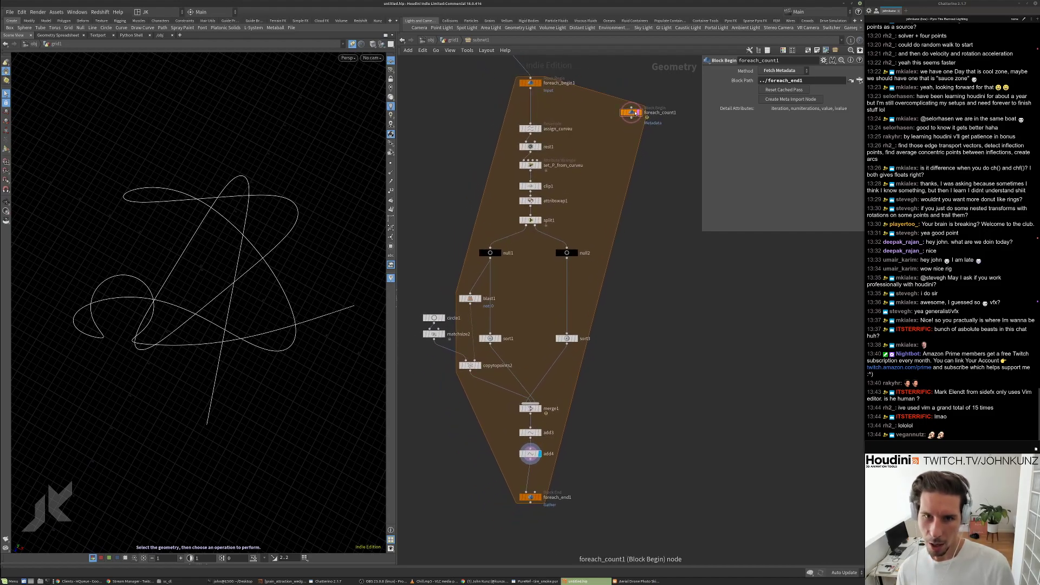
Display the output of foreach_end1 and examine the detail attributes of foreach_count1 in its geometry spreadsheet.
click(538, 496)
right_click(631, 112)
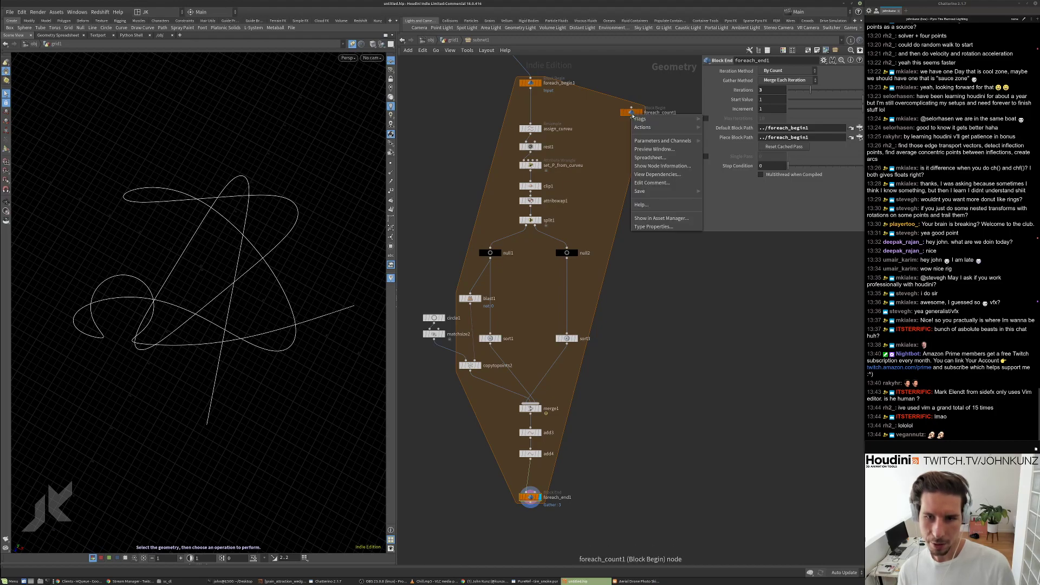
click(655, 161)
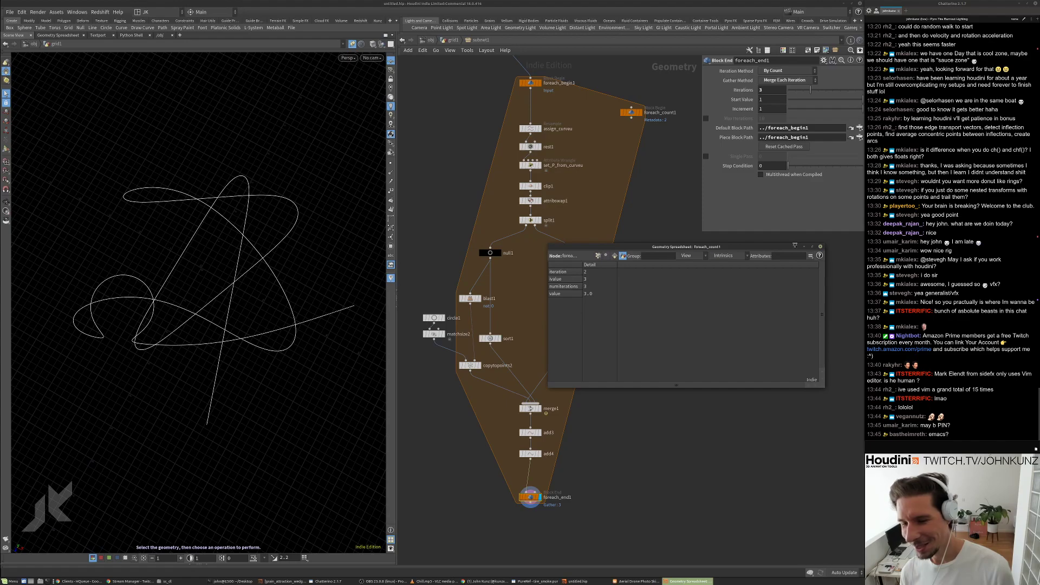
click(820, 247)
double_click(942, 426)
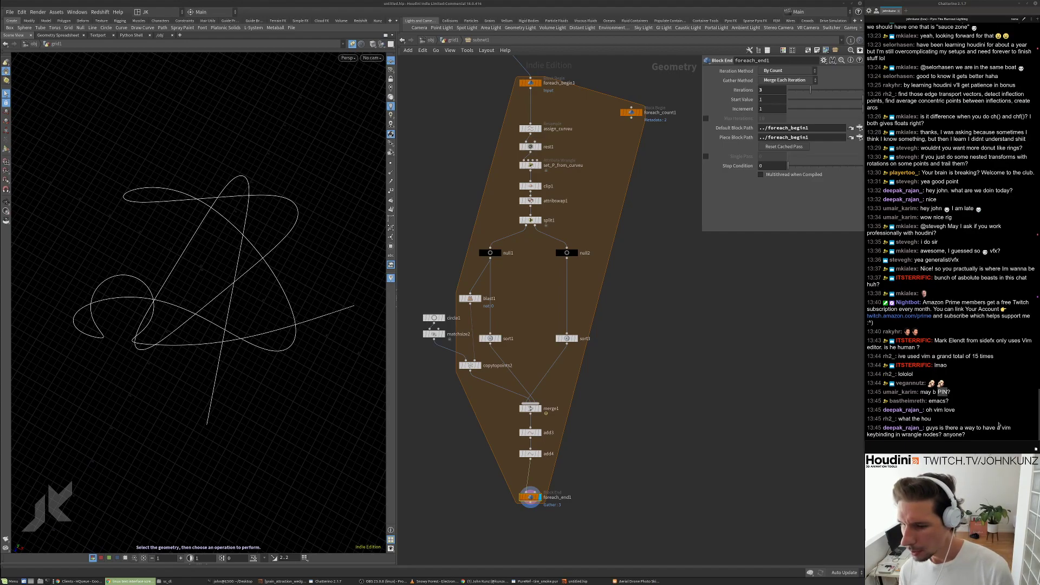
click(762, 404)
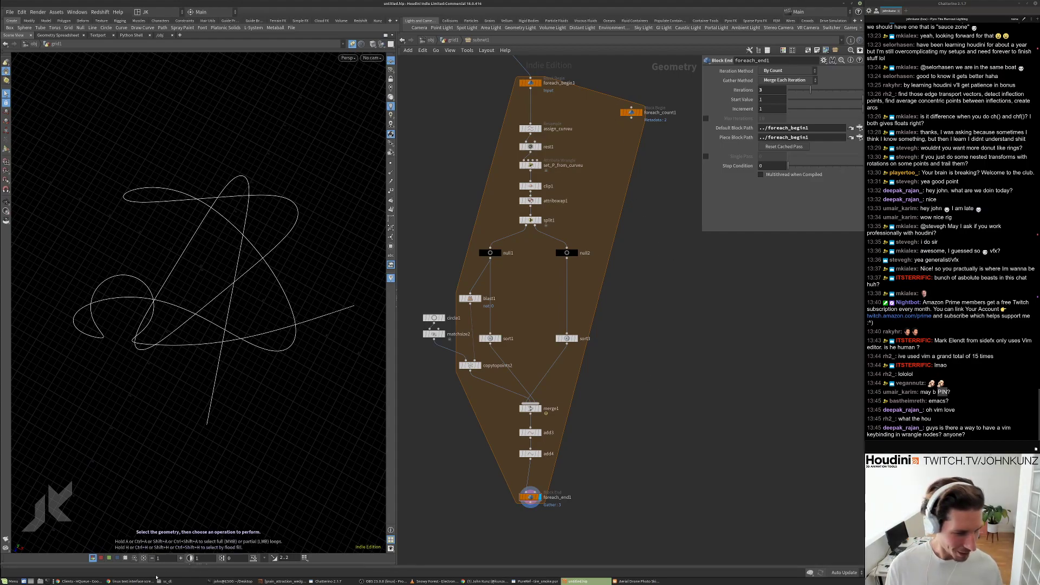
Switch to the terminal, clear its output and start a tmux session.
click(219, 581)
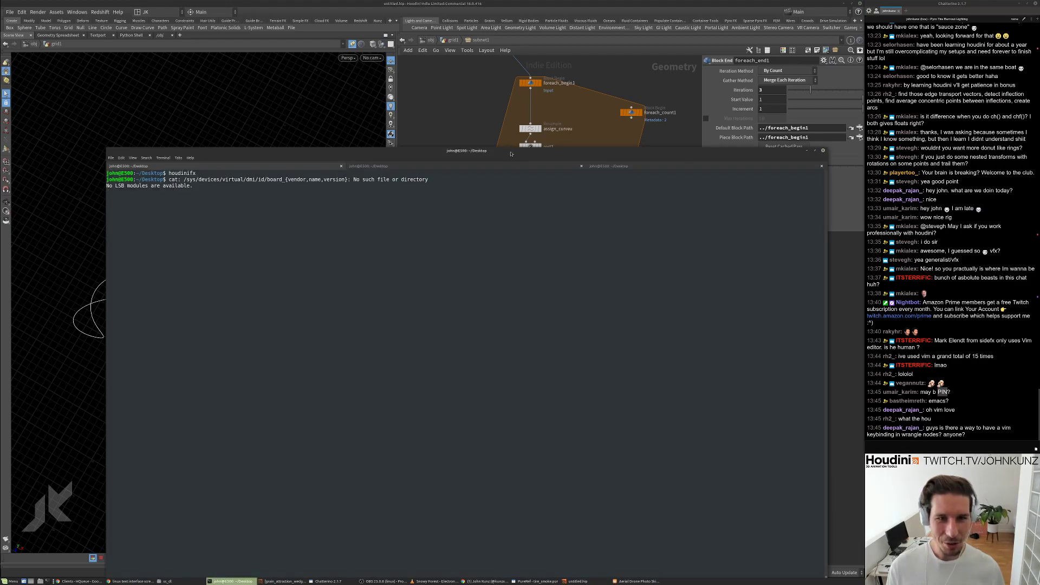
drag(512, 151, 526, 100)
key(ctrl+l)
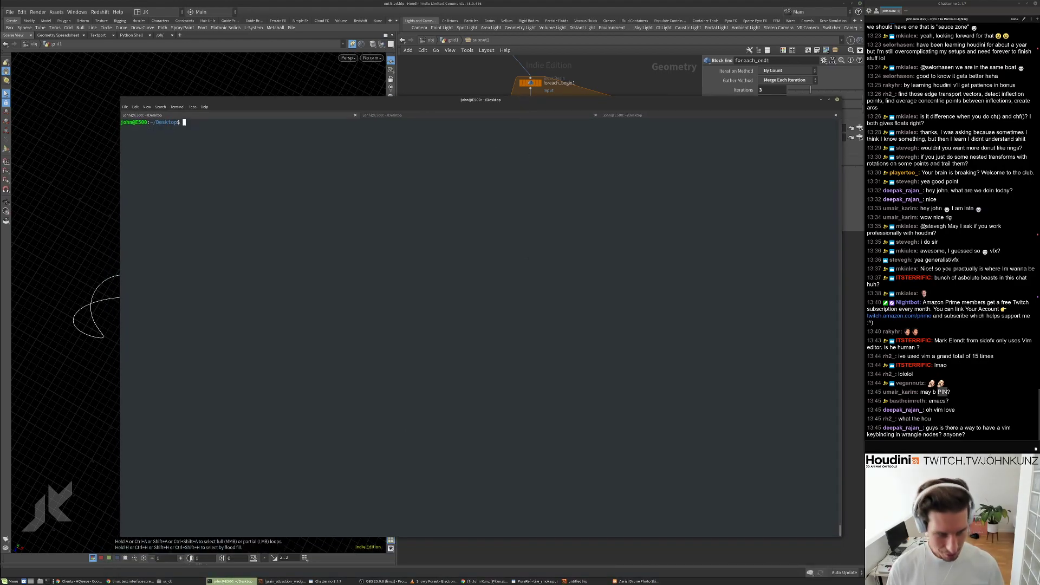
text(tmux)
key(Return)
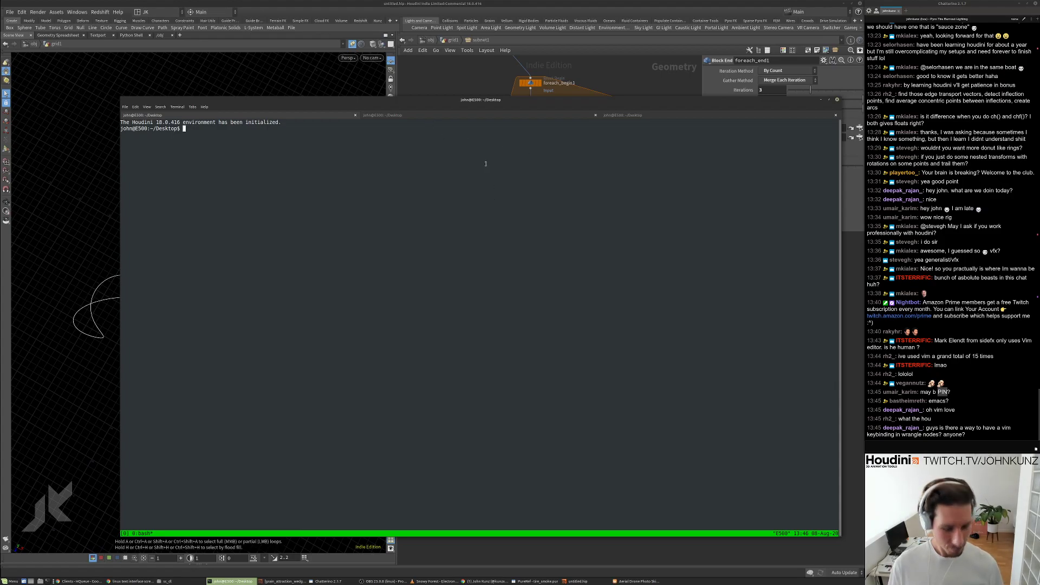
key(ctrl+b)
key(colon)
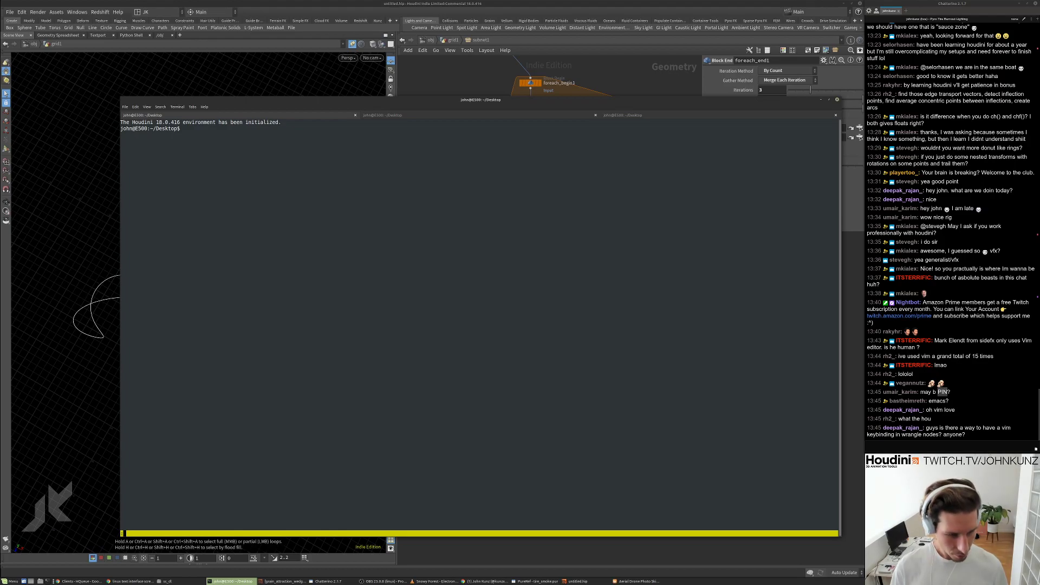
text(%)
key(Return)
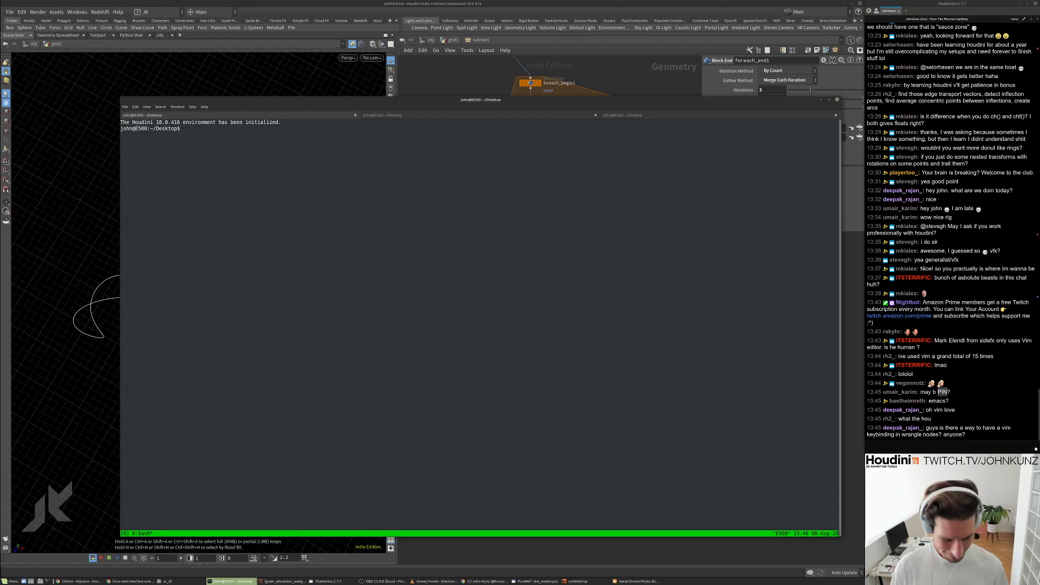
Split the tmux window into two side-by-side panes, divide the new one horizontally and run htop in its lower half.
key(ctrl+b)
key(percent)
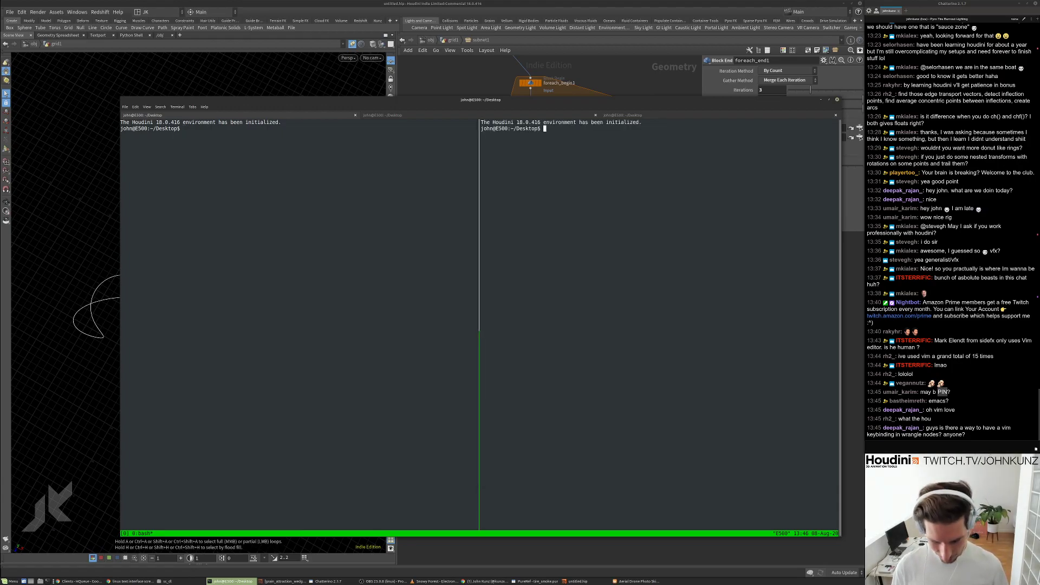
key(ctrl+b)
key(quotedbl)
text(htop)
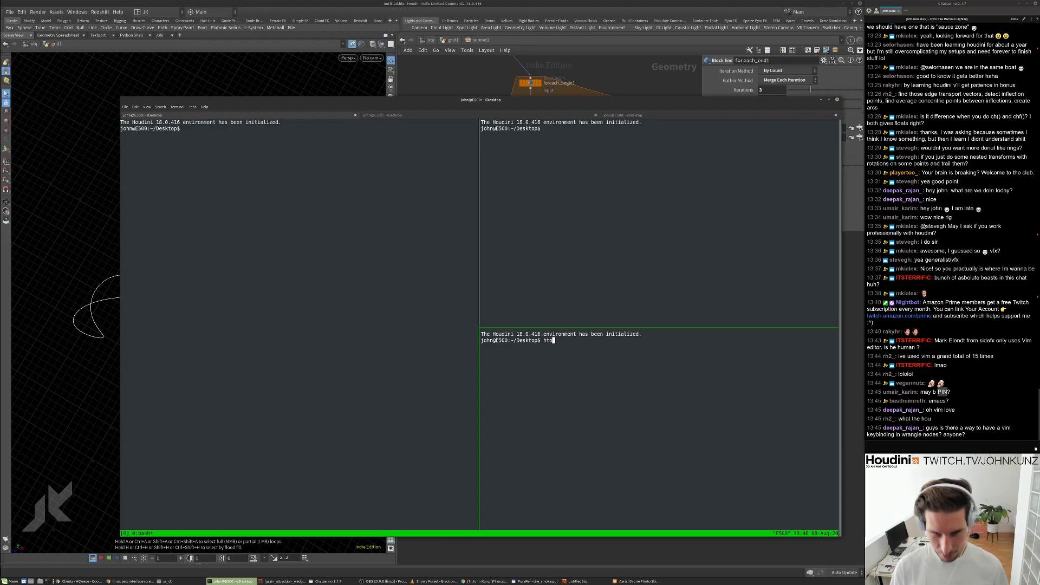
key(Return)
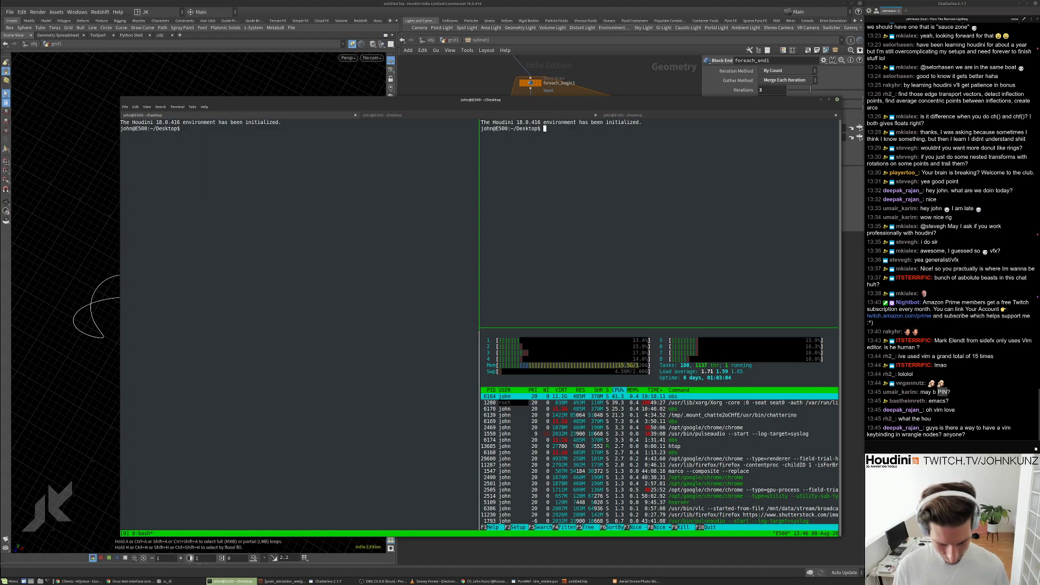
Run "watch -n 0.5 nvidia-smi" in the pane above htop to monitor the graphics cards.
text(watch -n)
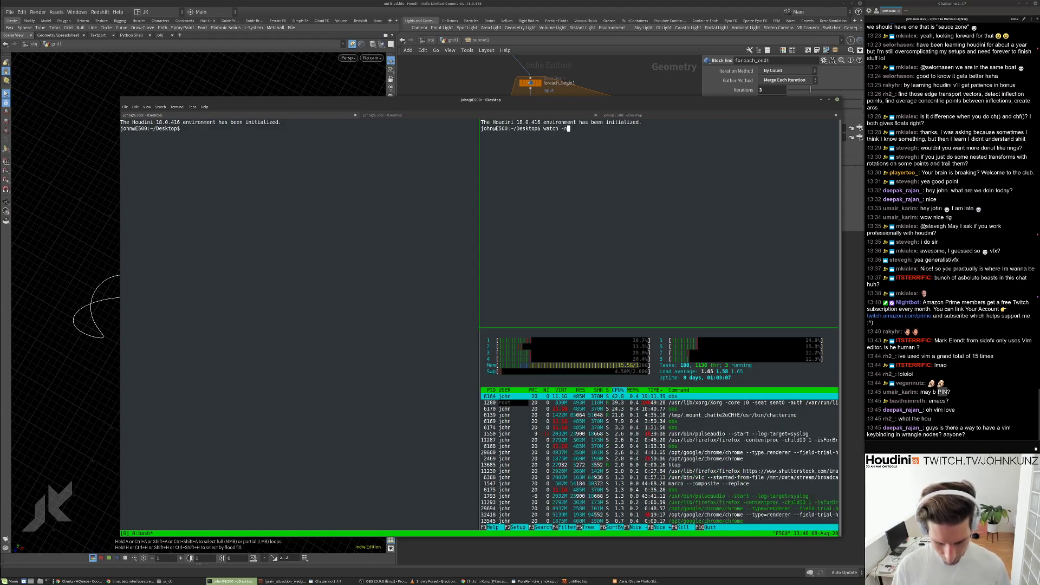
text( n)
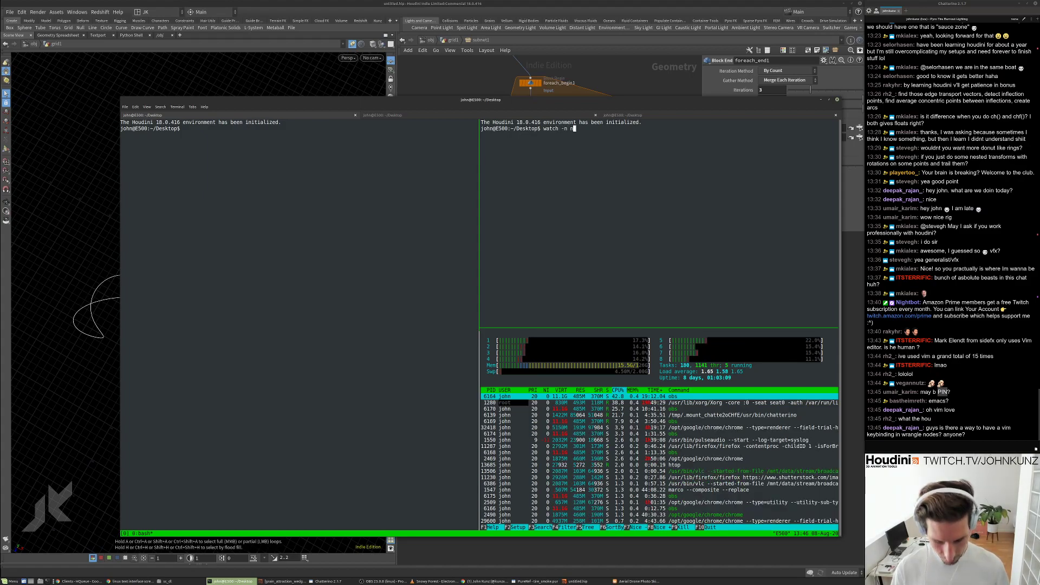
key(BackSpace)
text(0.5)
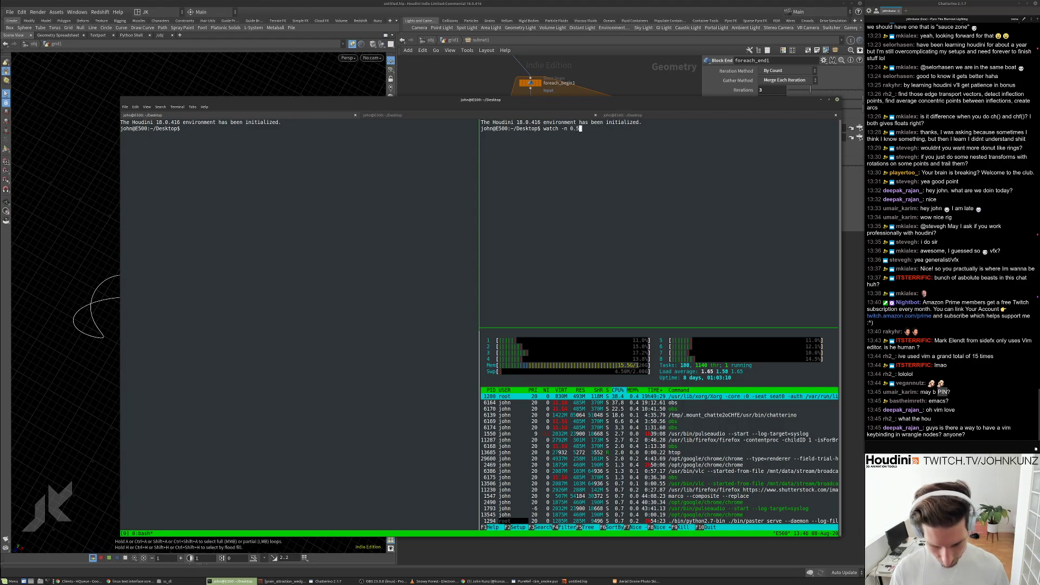
text( nvidia-smi)
key(Return)
Run screenfetch in the undivided tmux pane to view the system information.
key(ctrl+b)
key(Left)
text(sc)
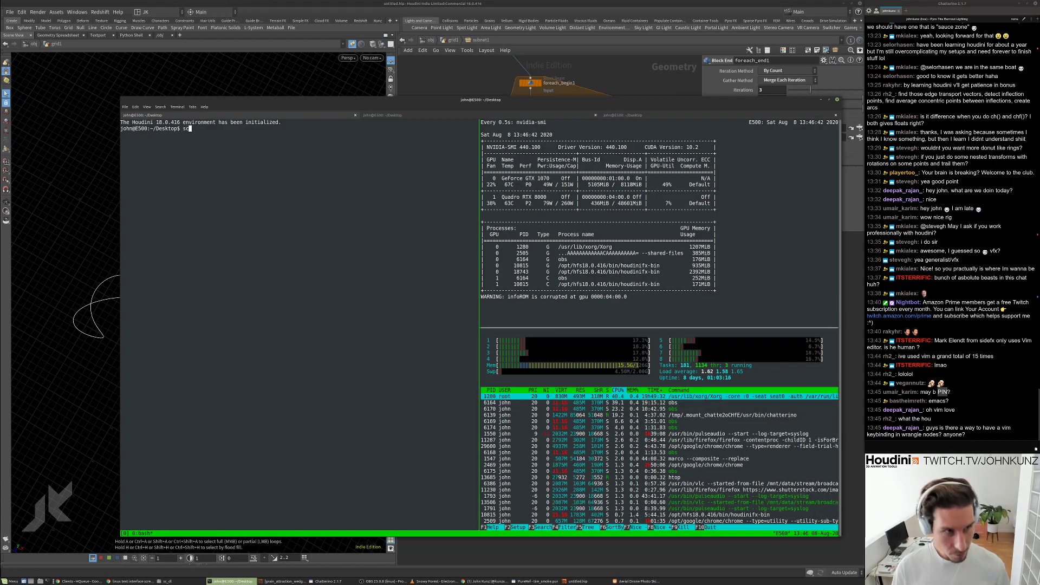
text(reenfetch)
key(Return)
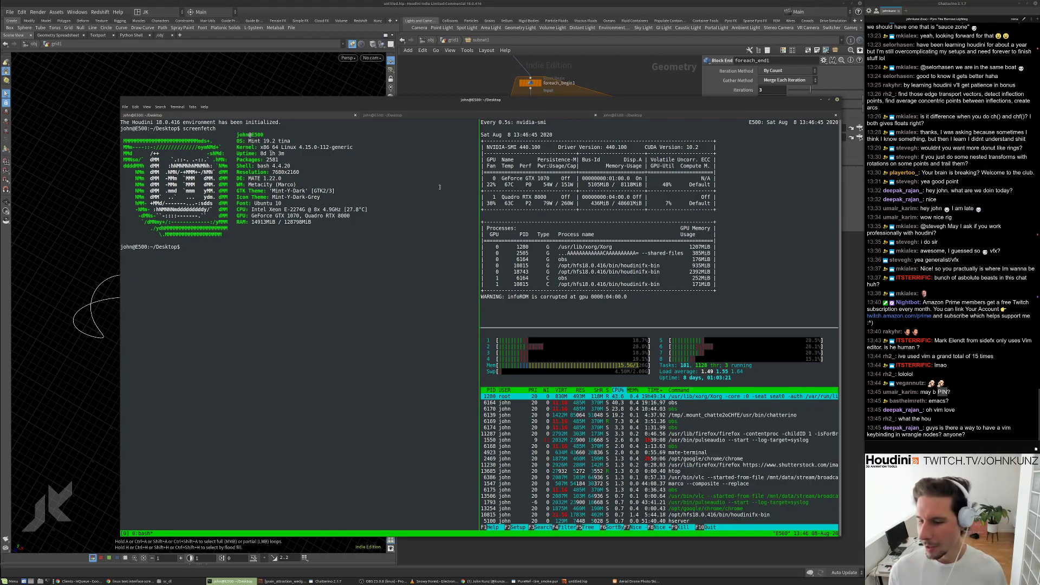
Switch back to Houdini, add a spare input to clip1 referencing ../foreach_count1, and place foreach_count1 beside clip1.
click(473, 79)
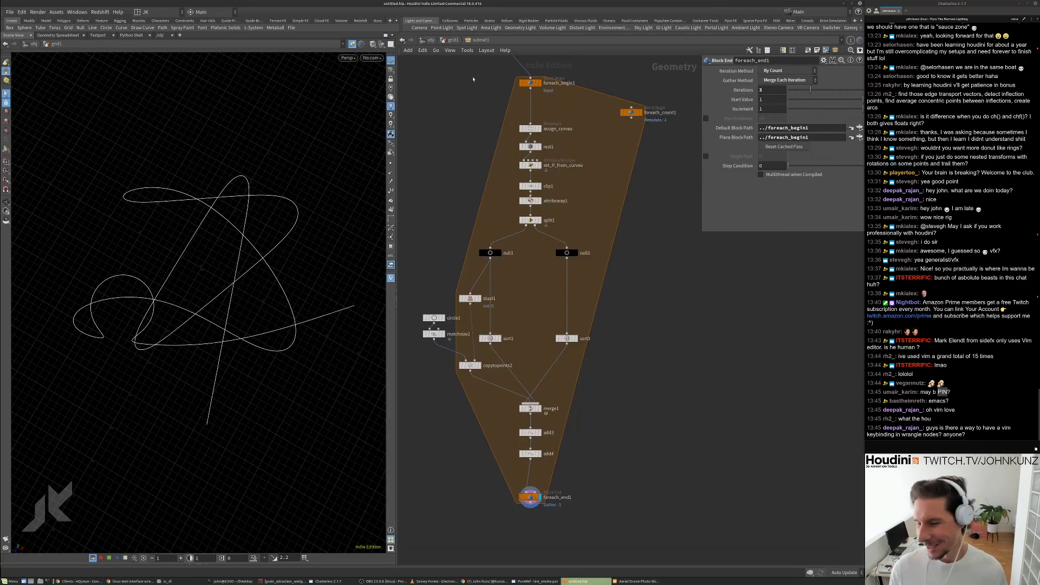
middle_drag(640, 427, 624, 344)
middle_drag(650, 136, 632, 157)
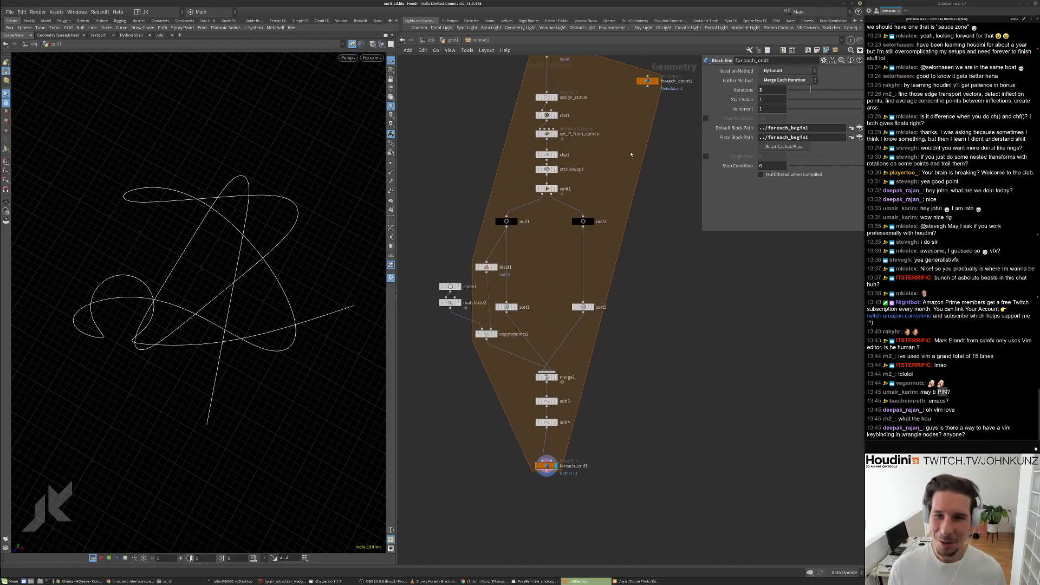
scroll(638, 104, up, 3)
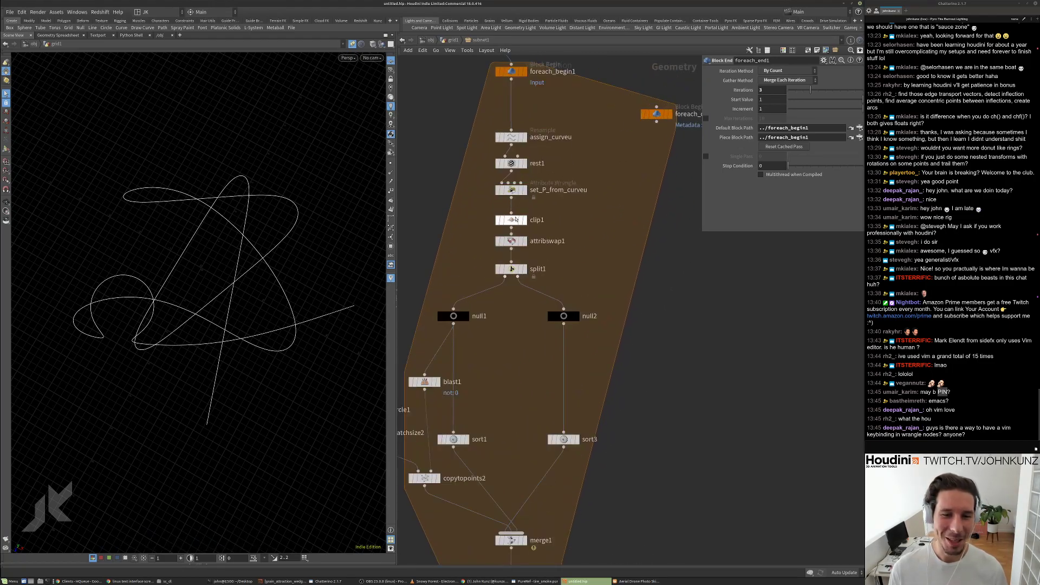
click(510, 220)
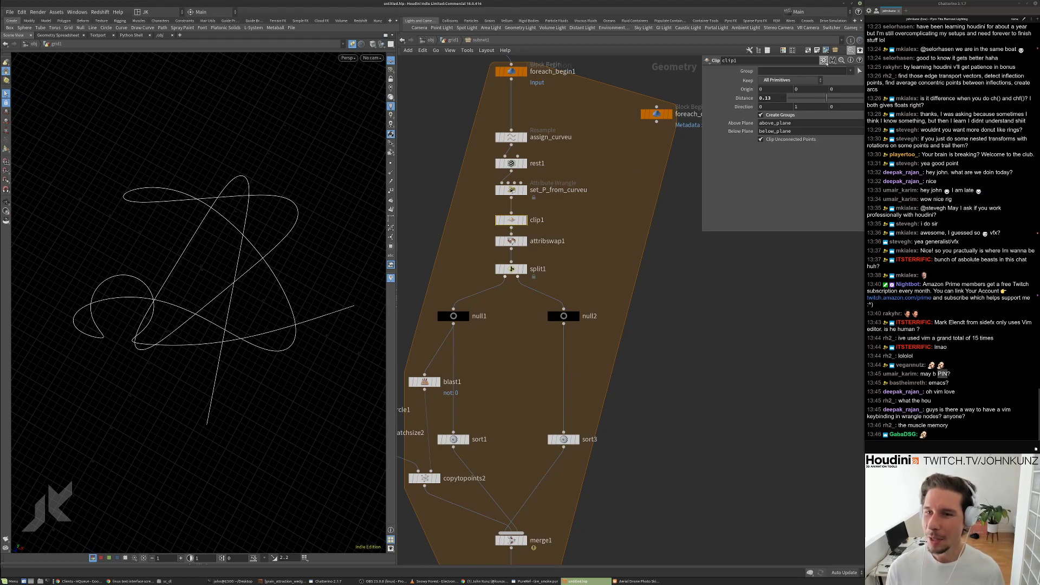
click(824, 60)
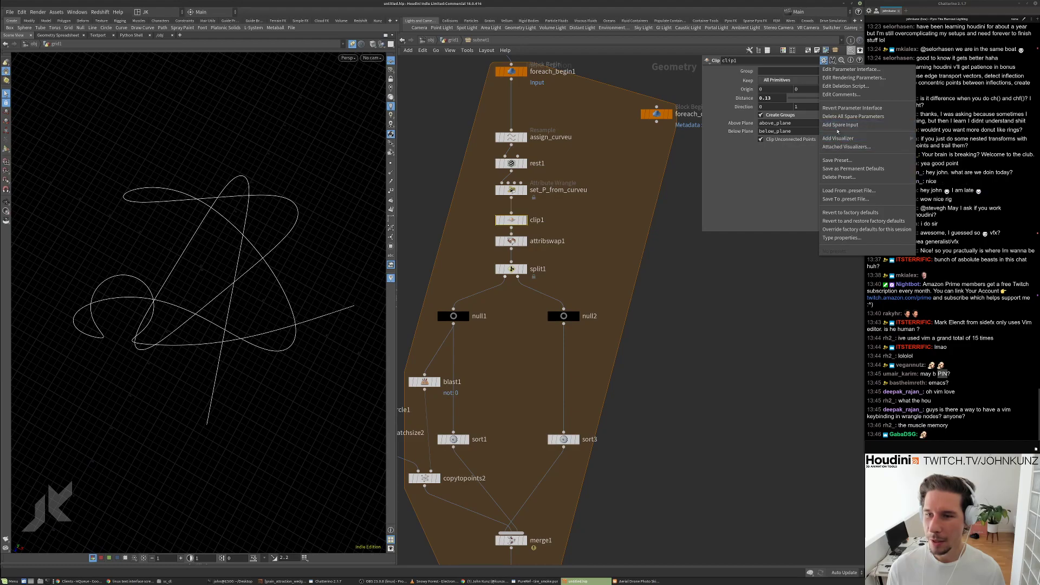
click(838, 126)
drag(672, 121, 769, 148)
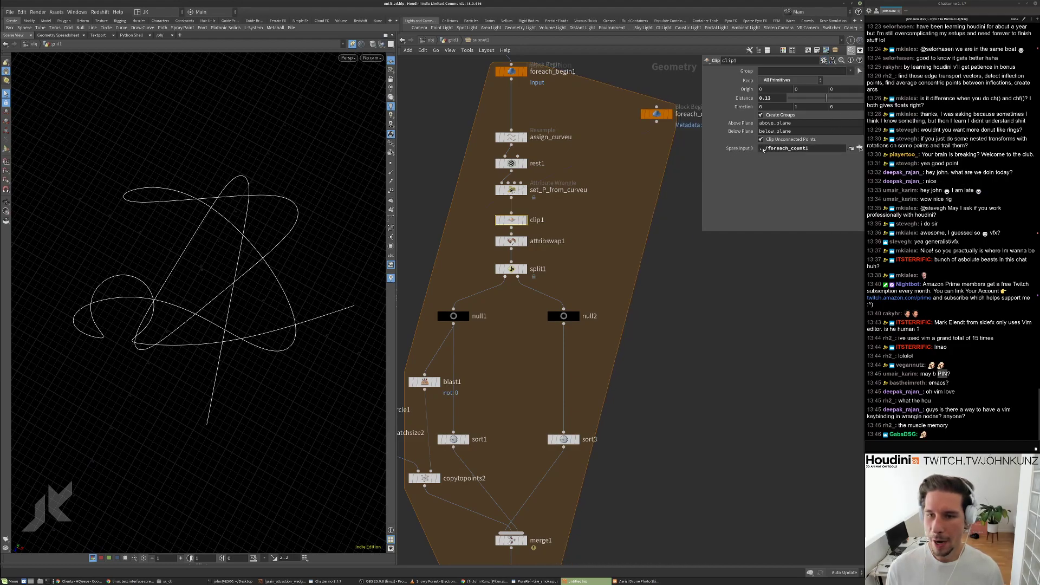
drag(656, 115, 626, 222)
middle_drag(671, 269, 620, 275)
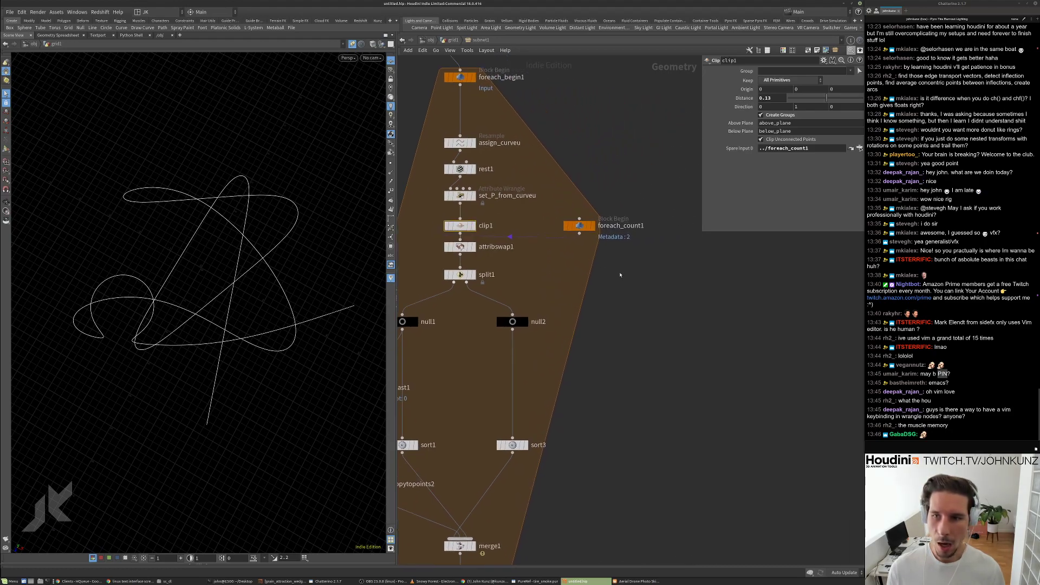
Set clip1's distance to the expression detail(-1,'iteration',0).
click(781, 97)
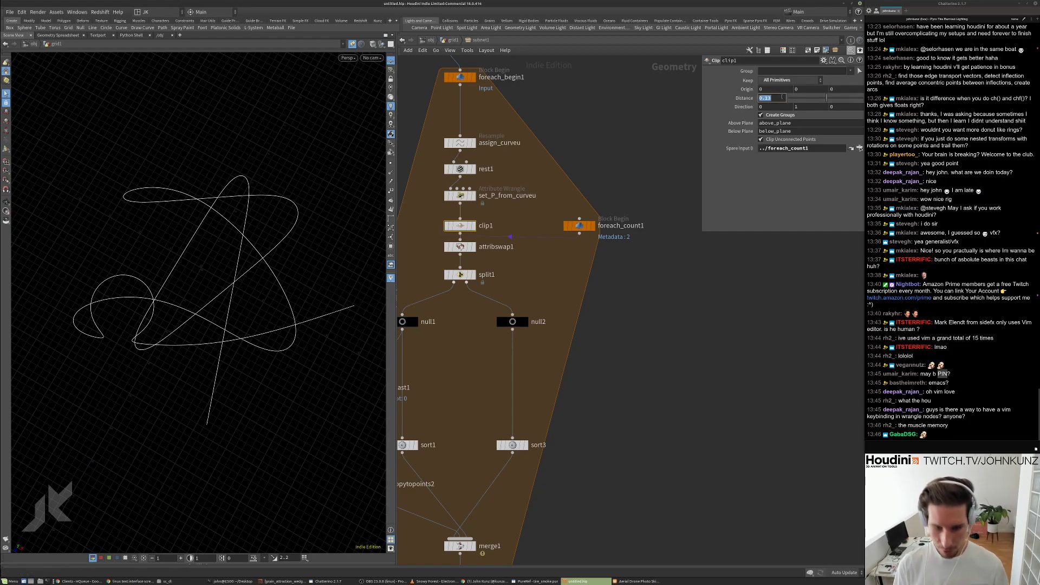
text(detail)
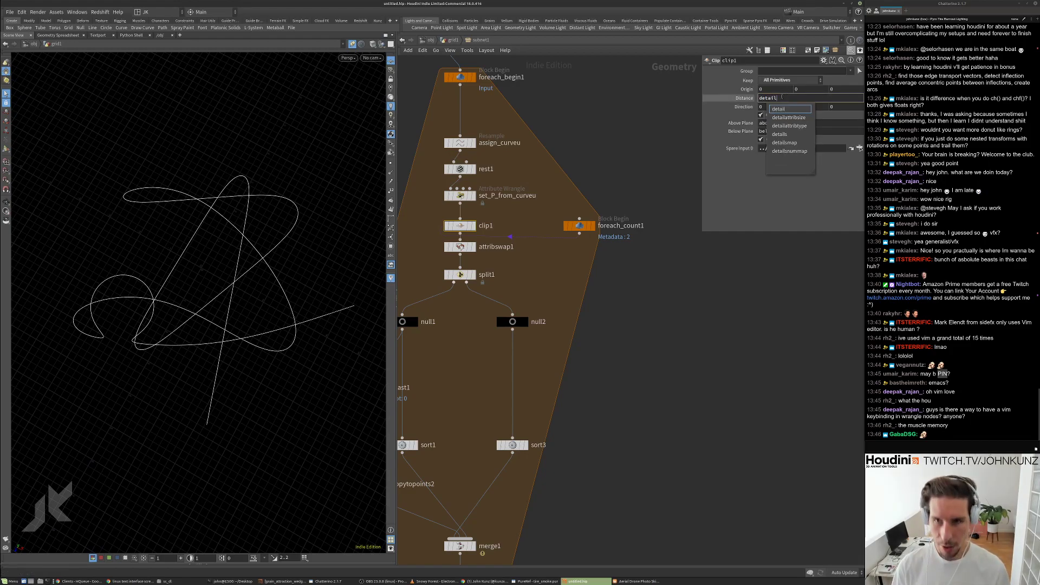
text(()
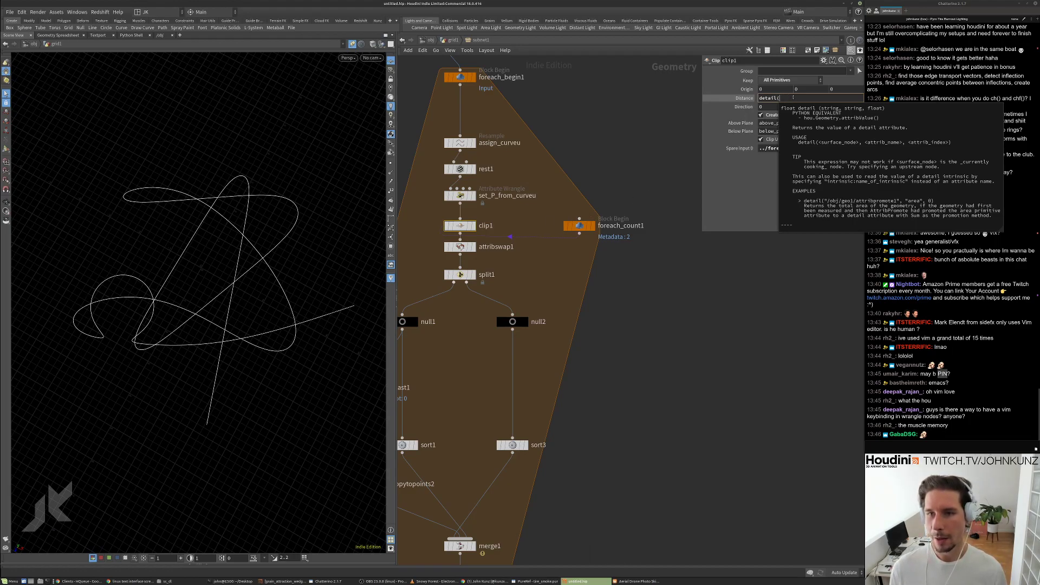
text(-1,)
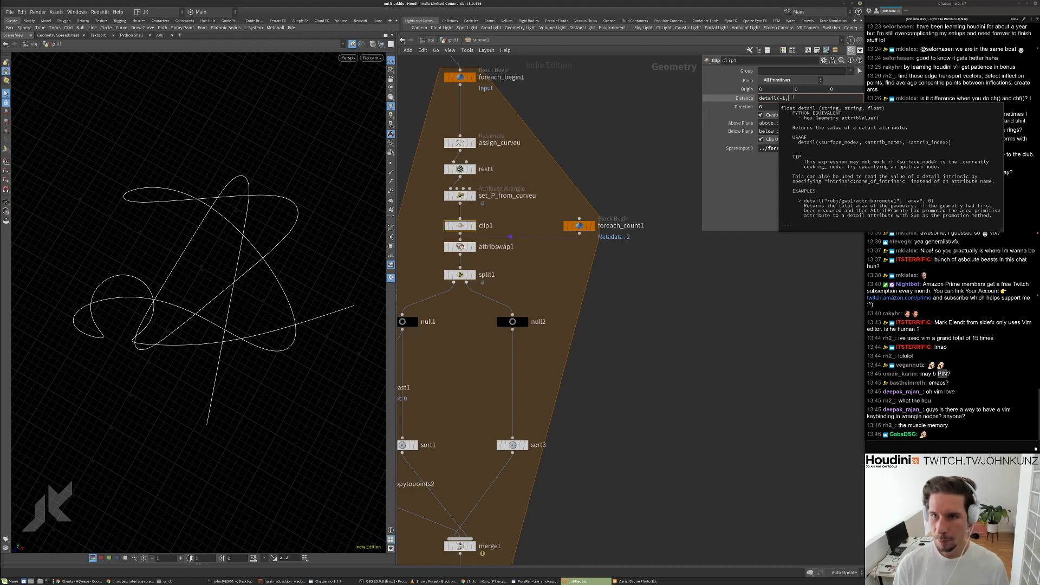
text('iteration',0)
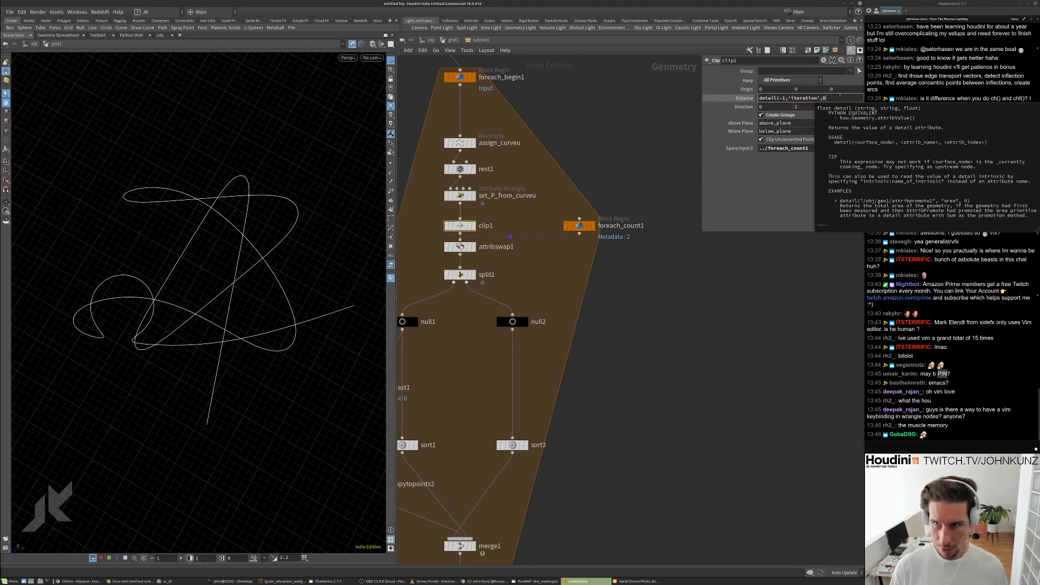
text())
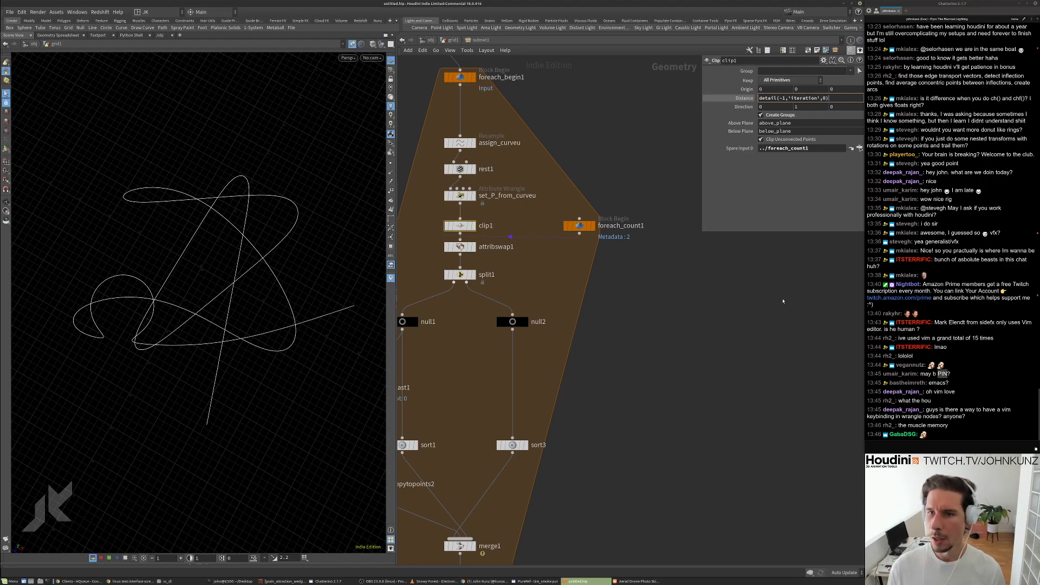
key(Return)
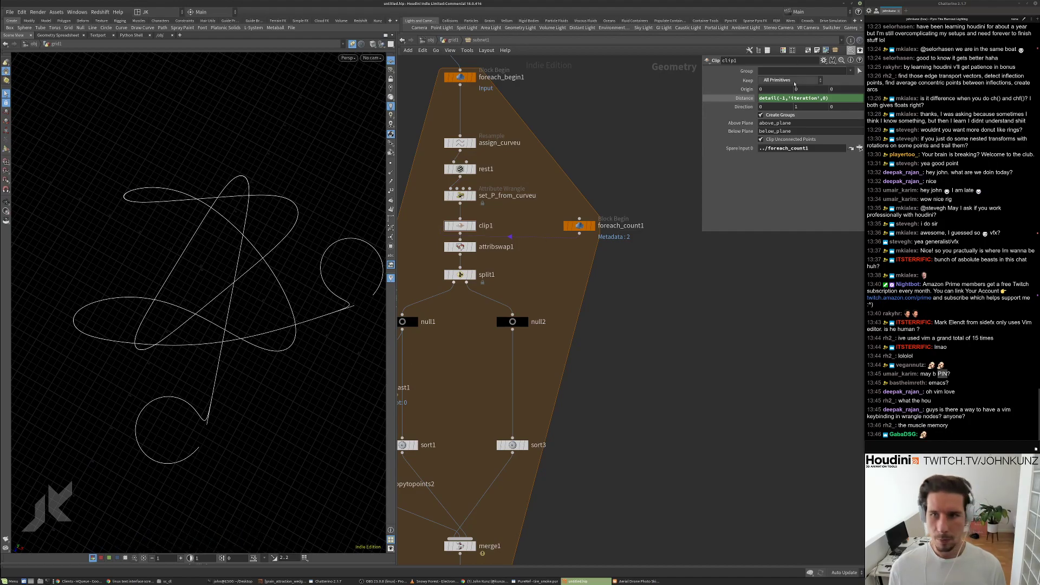
Randomize clip1's distance per iteration by wrapping its expression as rand(detail(-1,'iteration',0)).
click(759, 98)
text(rand()
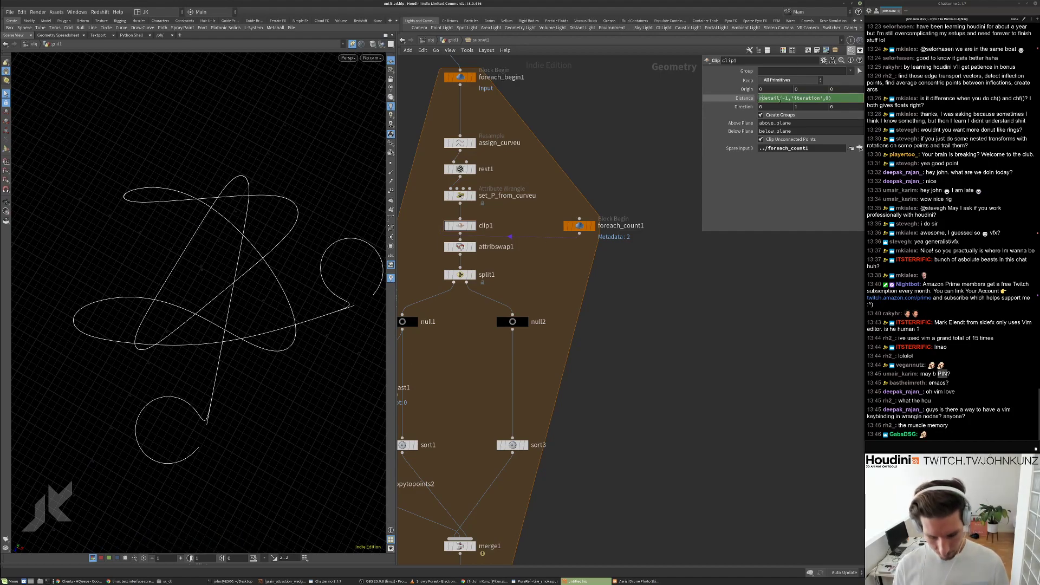
key(End)
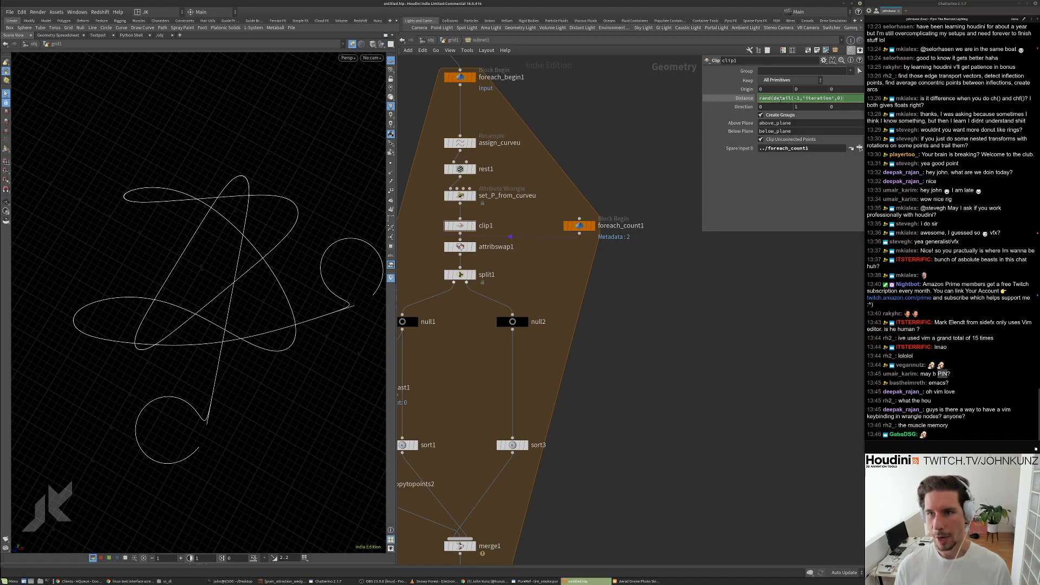
text())
key(Return)
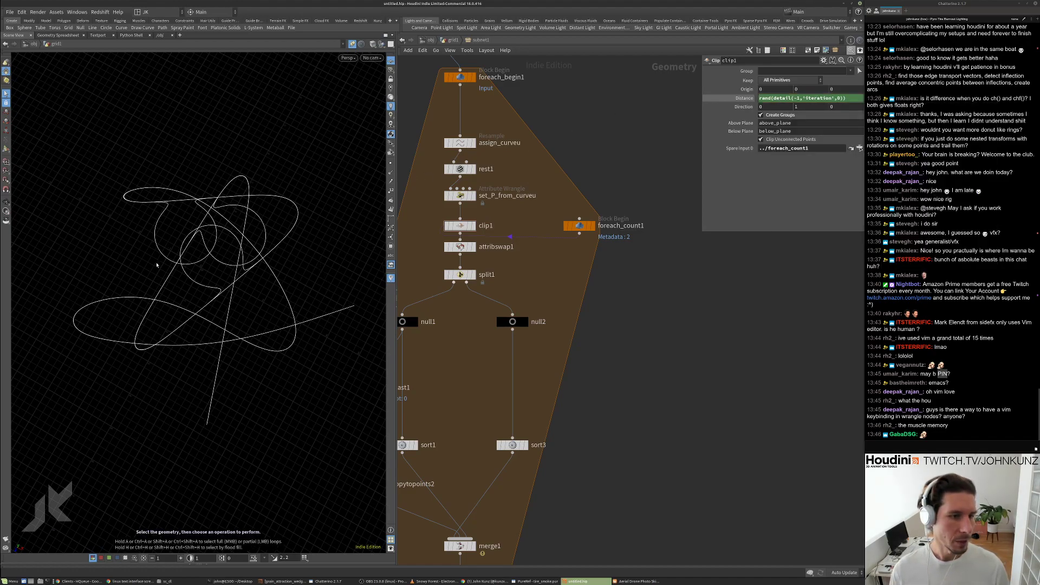
Set circle1's uniform scale to 1.44 to enlarge the inserted loops.
key(h)
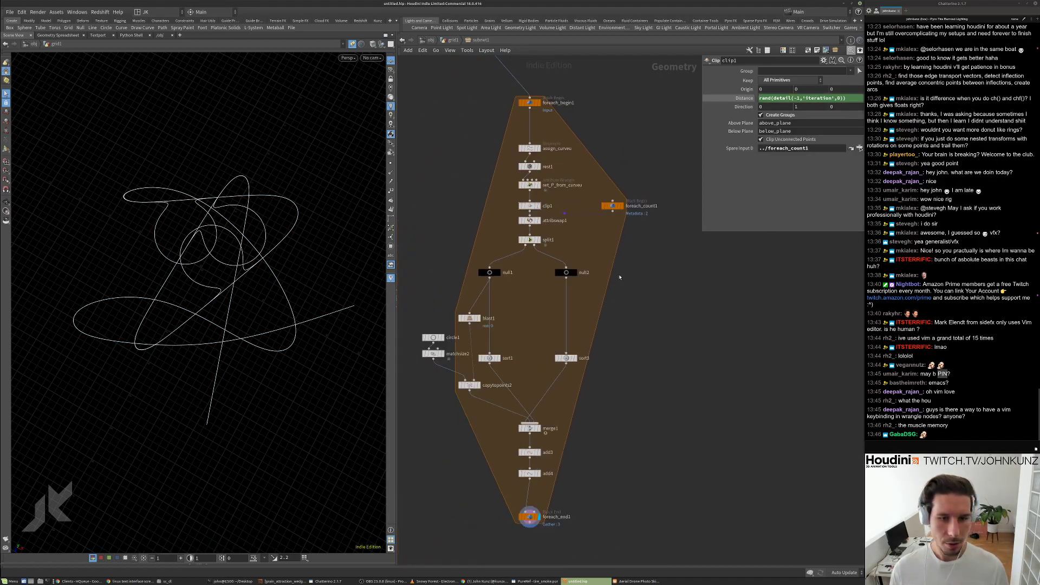
scroll(488, 282, up, 2)
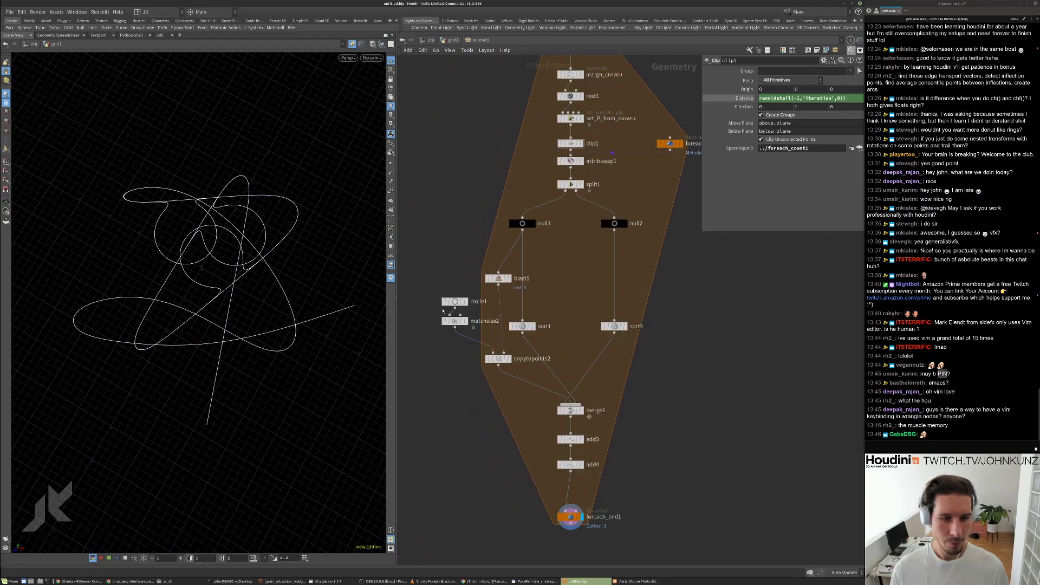
click(455, 301)
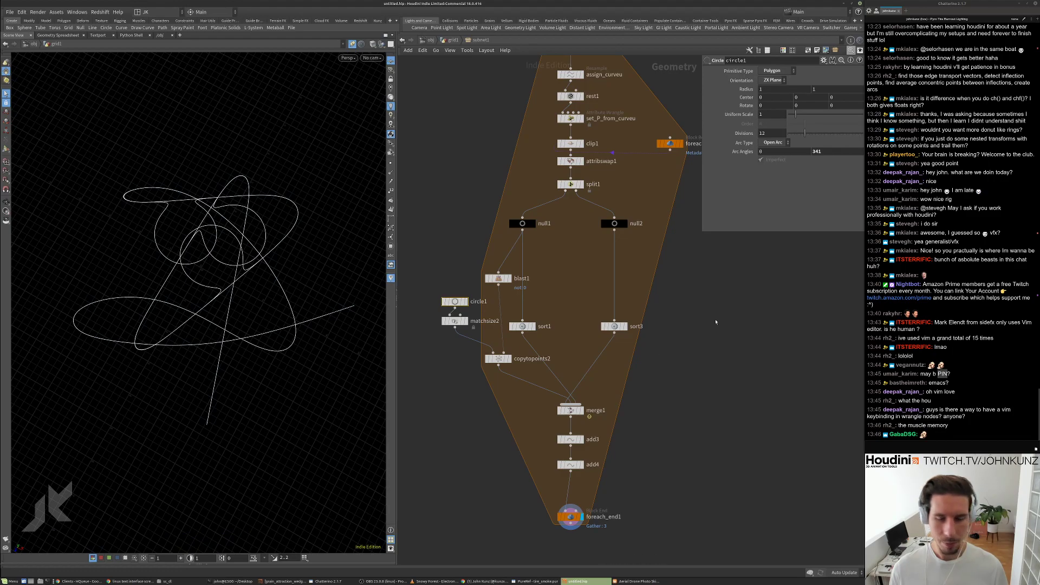
drag(795, 114, 795, 122)
drag(797, 122, 799, 122)
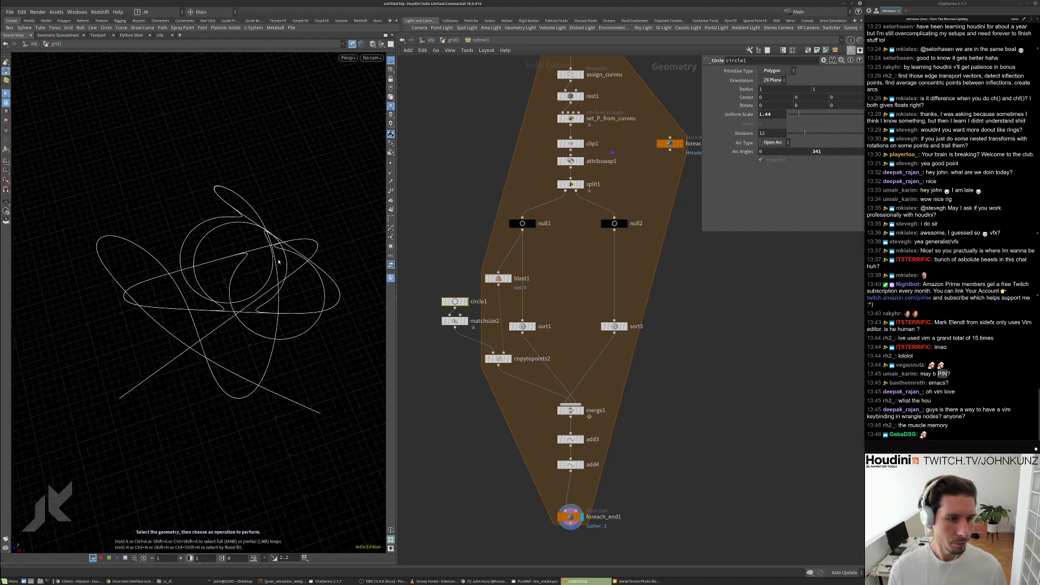
Move the whole for-each node network so that it lines up directly beneath the first sub-network input.
scroll(822, 308, down, 6)
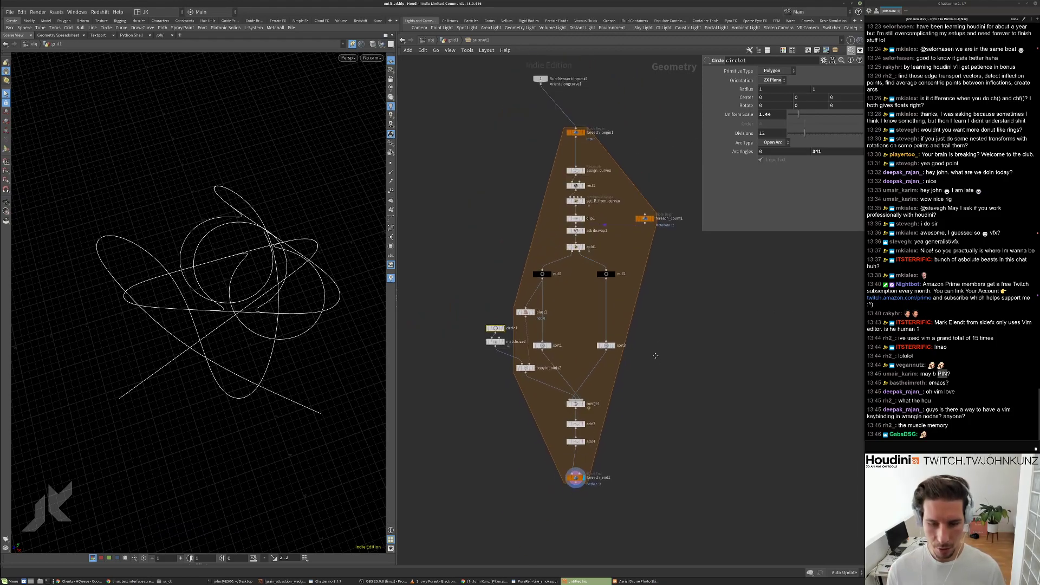
drag(687, 432, 515, 157)
drag(584, 159, 561, 151)
scroll(487, 214, up, 3)
click(573, 148)
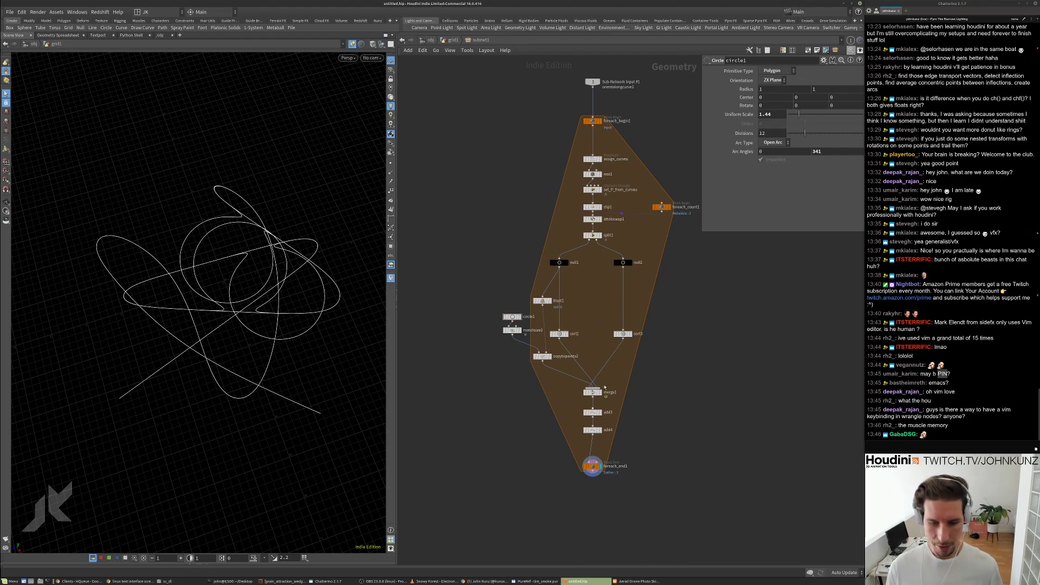
Insert a copy of foreach_begin1 between matchsize2 and copytopoints2, using the Fetch Input method.
alt+drag(593, 123, 512, 348)
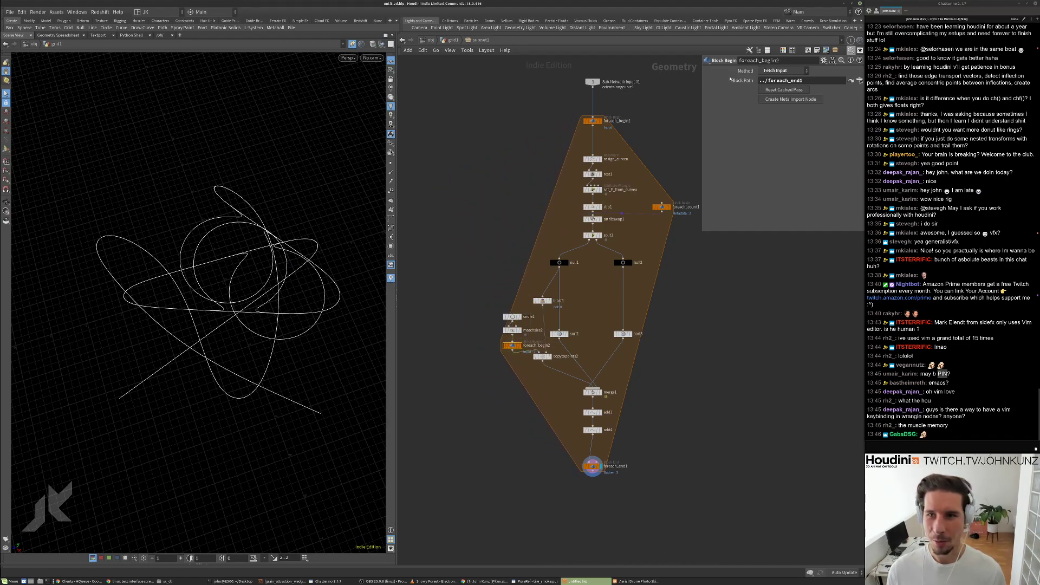
click(775, 71)
click(773, 75)
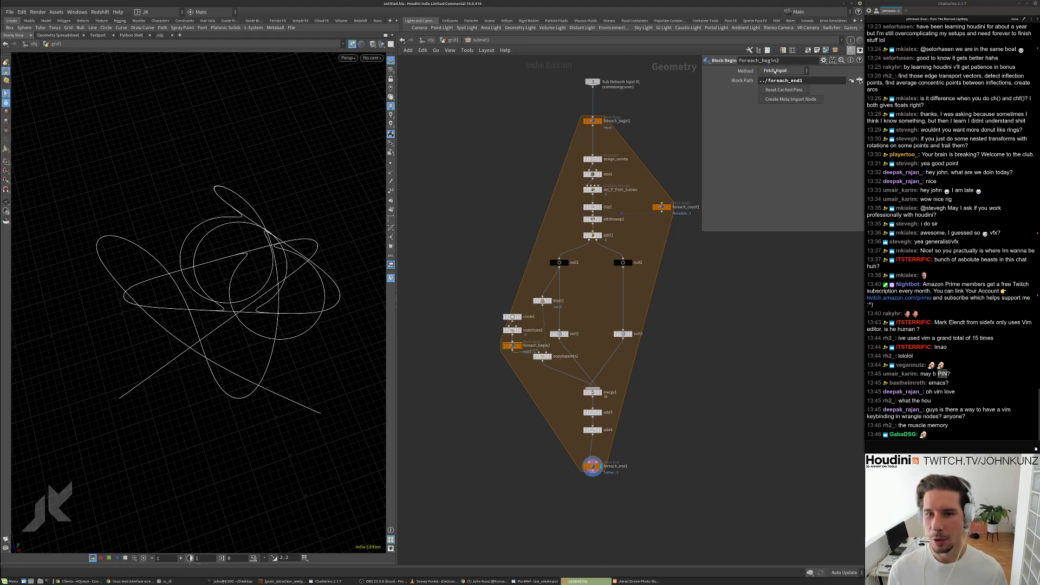
Move circle1, matchsize2 and foreach_begin2 up beside foreach_begin1, and place copytopoints2 in line below them.
drag(522, 370, 499, 311)
drag(511, 345, 471, 122)
drag(541, 357, 466, 340)
scroll(473, 332, down, 3)
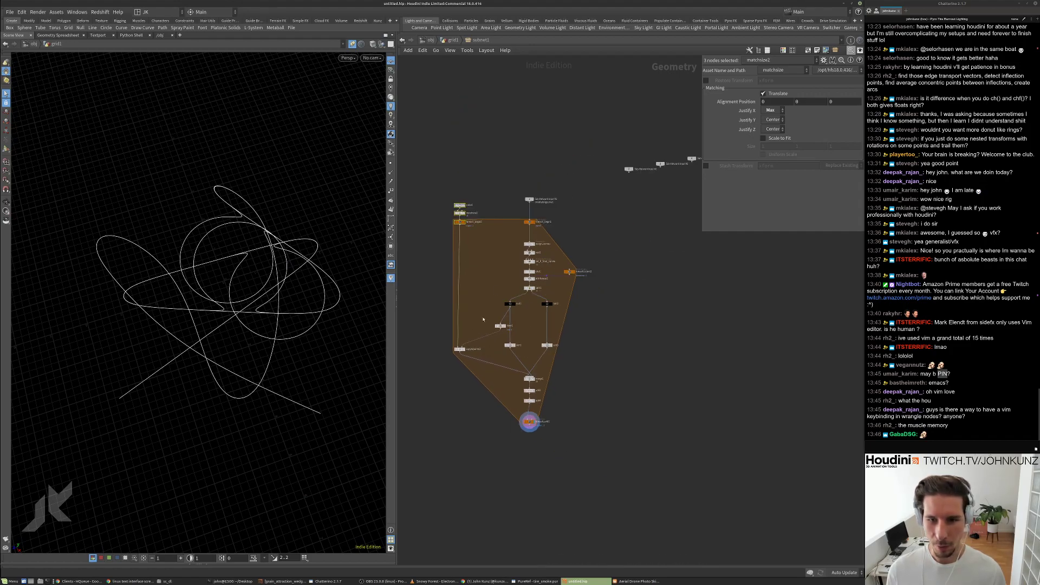
scroll(496, 230, up, 3)
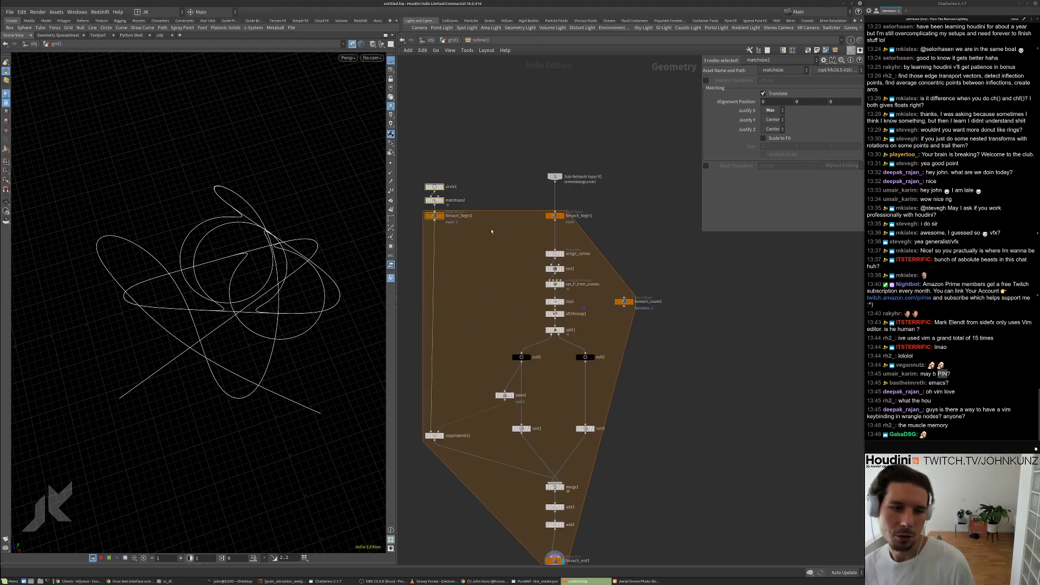
mouse_move(438, 175)
mouse_down()
mouse_move(426, 205)
mouse_move(433, 184)
mouse_up()
scroll(492, 345, down, 3)
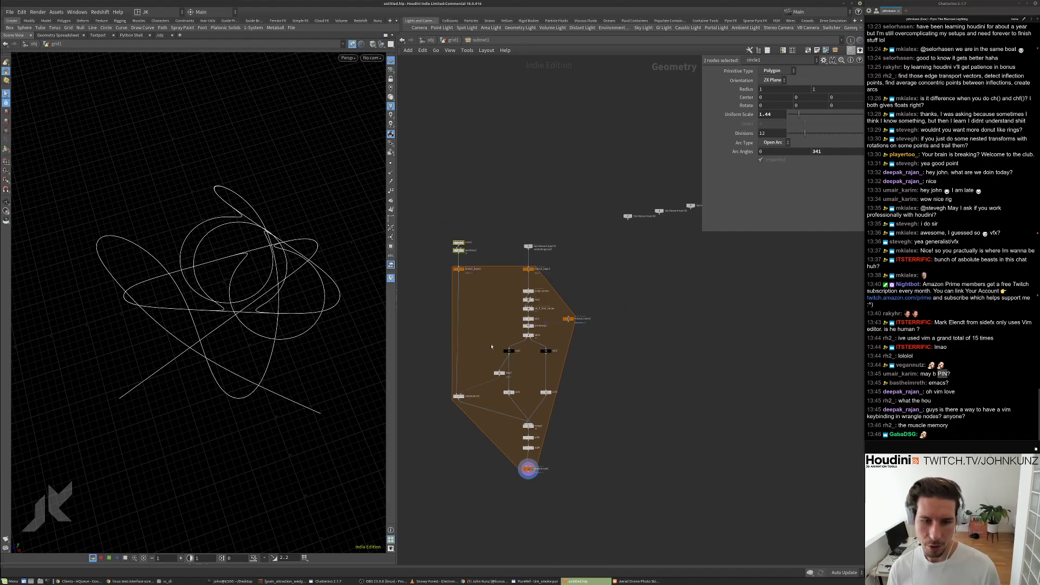
scroll(571, 297, up, 2)
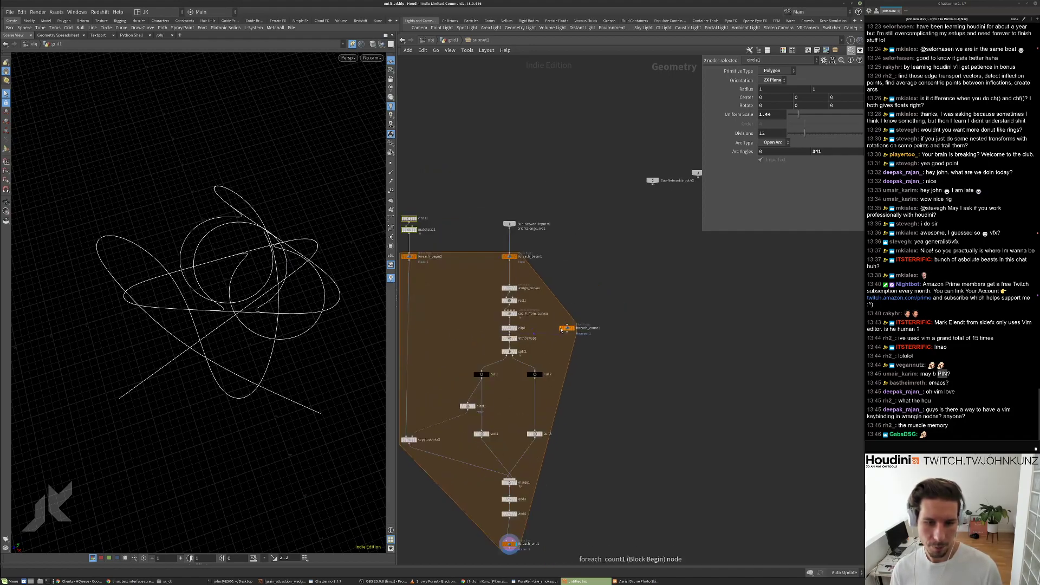
Move foreach_count1 up so that it is level with the two foreach_begin nodes.
drag(567, 323, 599, 256)
click(645, 311)
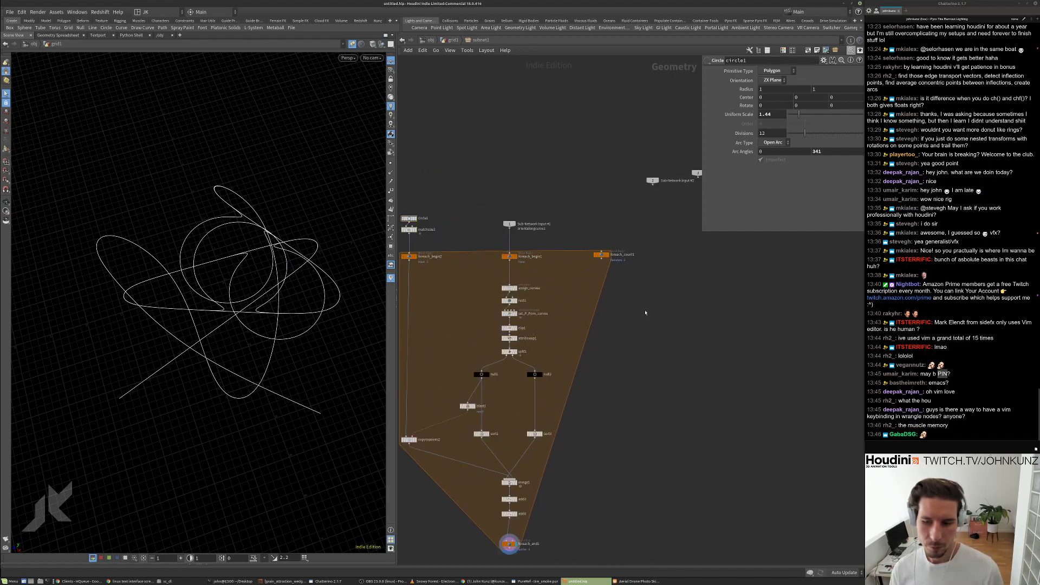
middle_drag(645, 311, 652, 287)
Recolor the for-each block pale yellow, starting from foreach_count1, after trying purple.
drag(635, 206, 601, 253)
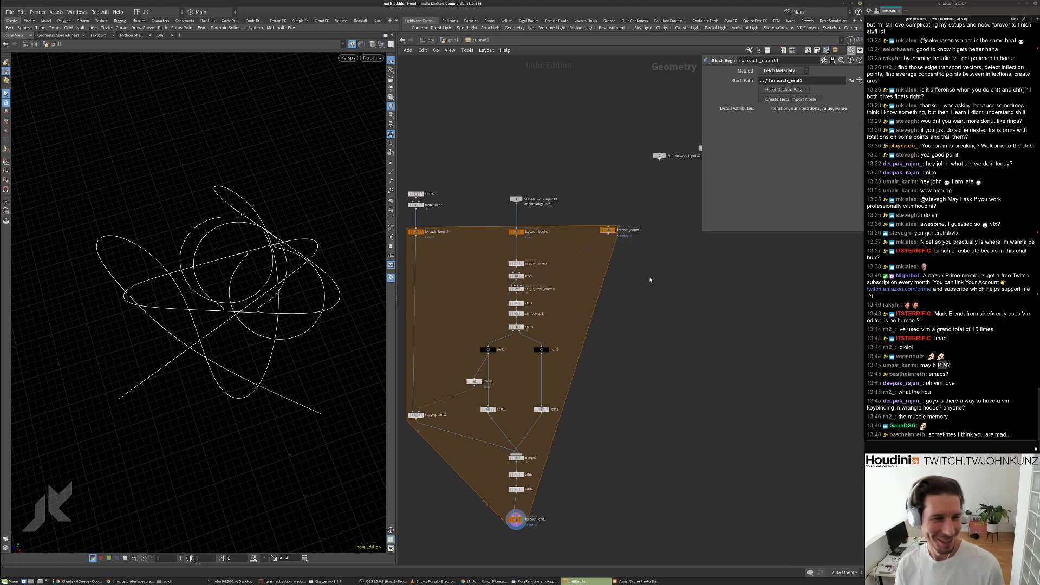
key(c)
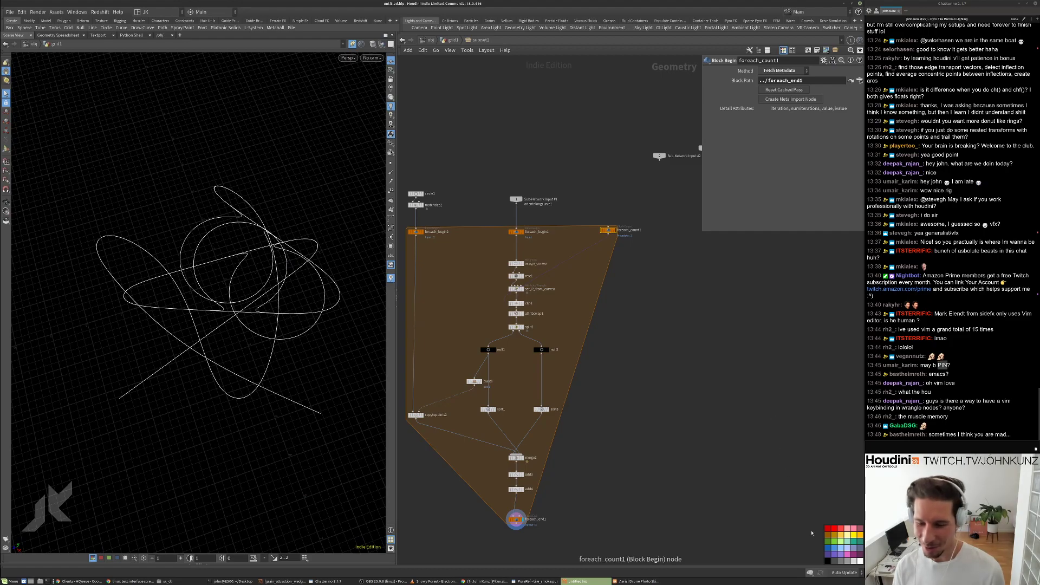
click(834, 548)
click(827, 553)
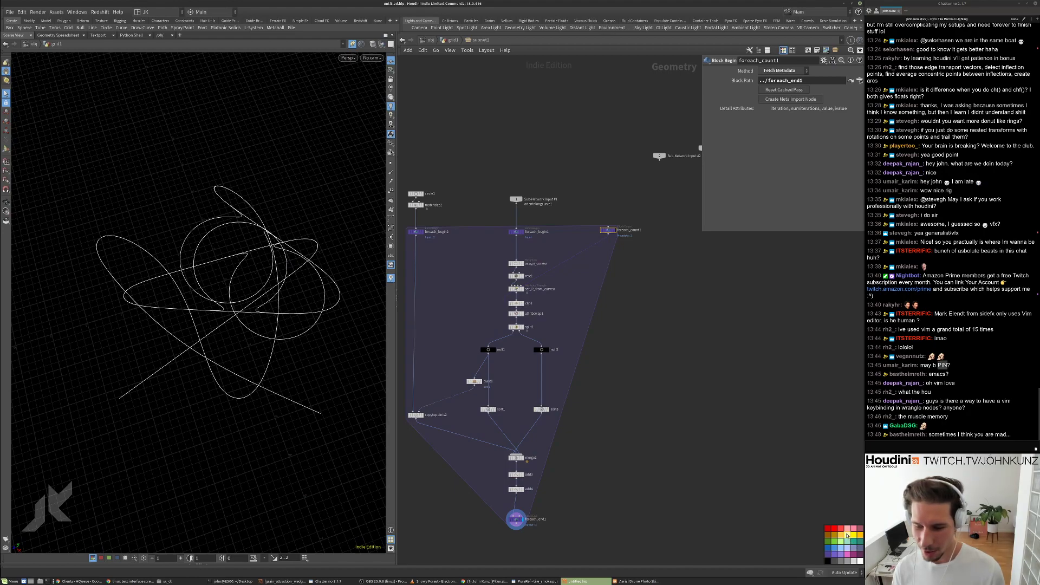
click(847, 535)
scroll(634, 290, down, 4)
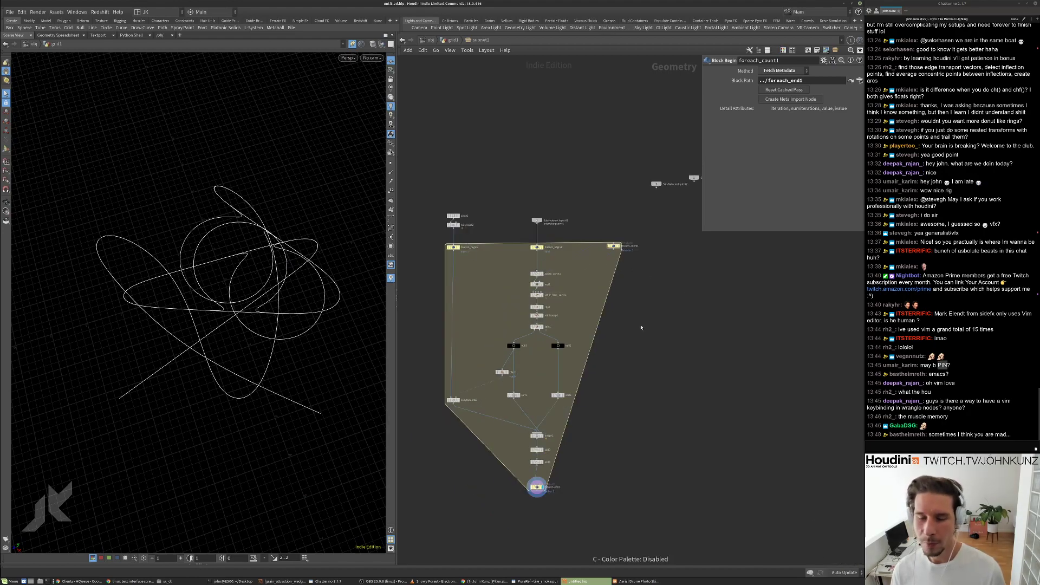
Go up to the grid1 network and rename subnet1 as donuts.
click(452, 39)
double_click(575, 323)
text(don)
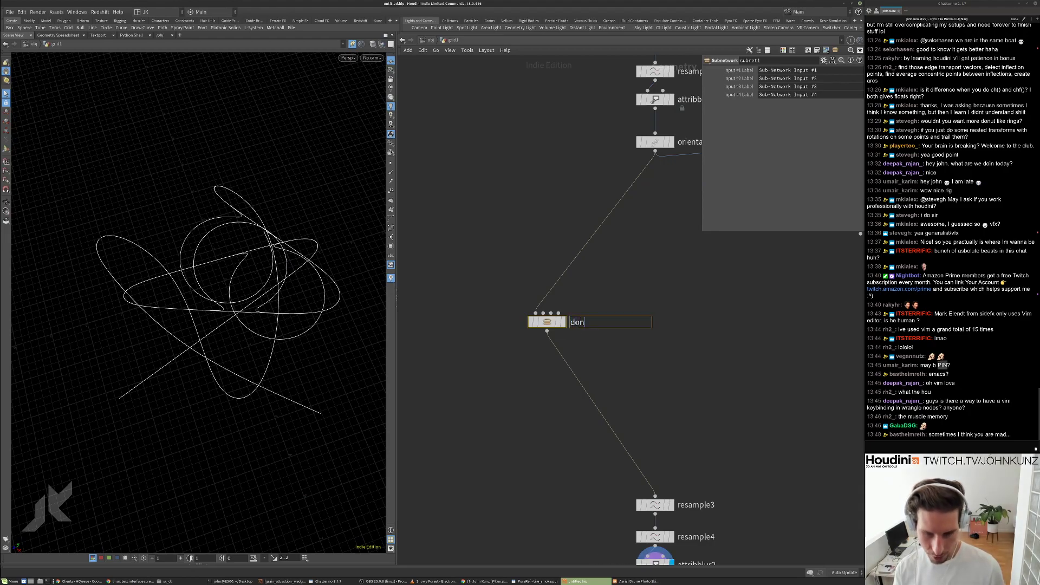
text(utes)
key(Return)
double_click(583, 322)
text(donuts)
key(Return)
scroll(642, 388, down, 2)
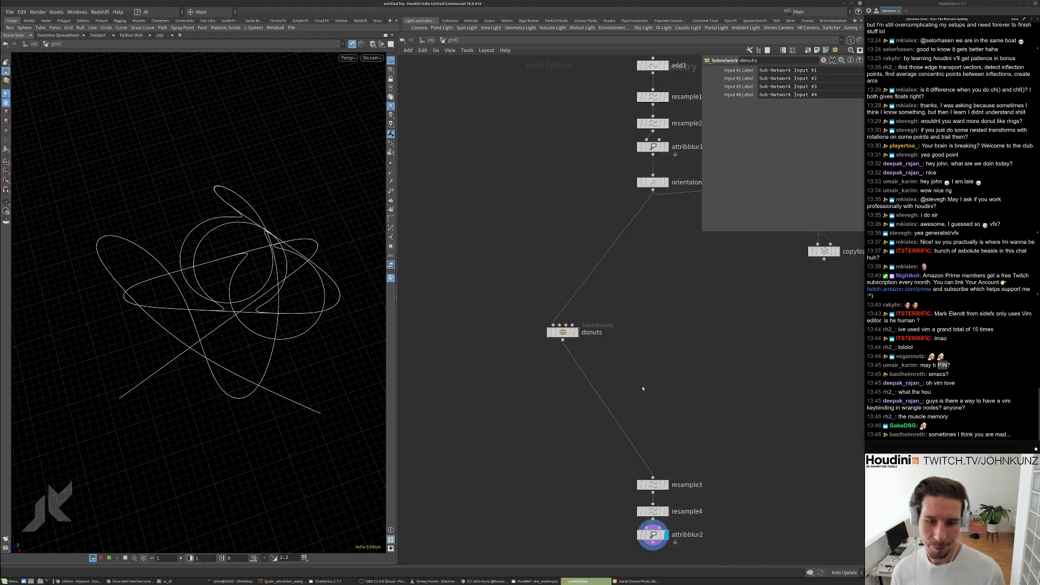
Align the donuts subnet under orientalongcurve1 and move resample3, resample4 and attribblur2 up beneath it.
middle_drag(643, 389, 557, 356)
drag(480, 302, 571, 284)
drag(524, 368, 585, 540)
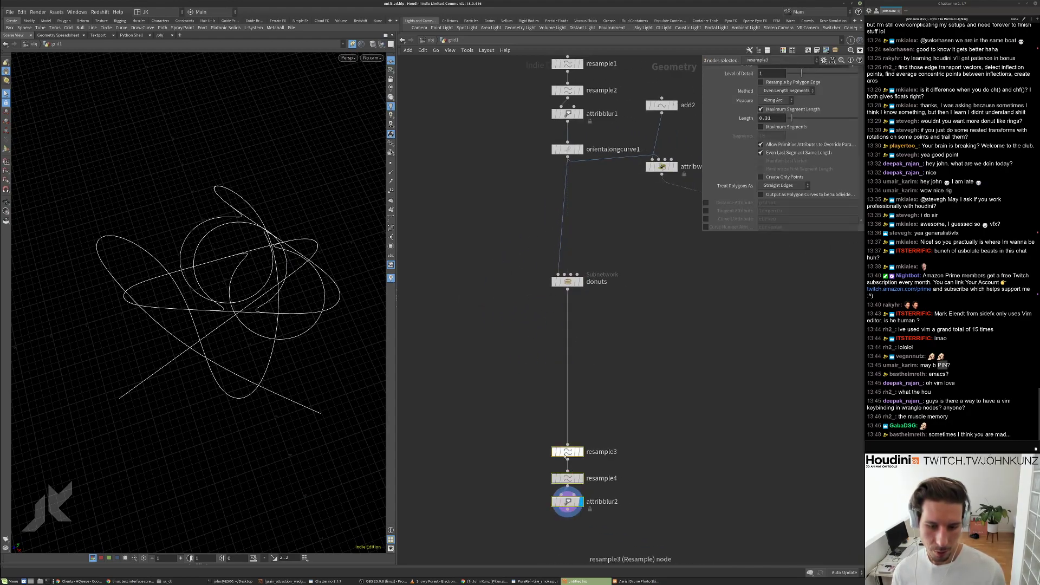
drag(567, 455, 567, 317)
click(566, 316)
Add a copy of orientalongcurve1 after attribblur2 and wire it into attribwrangle1's second input in place of the original.
alt+drag(575, 152, 562, 377)
drag(611, 209, 569, 391)
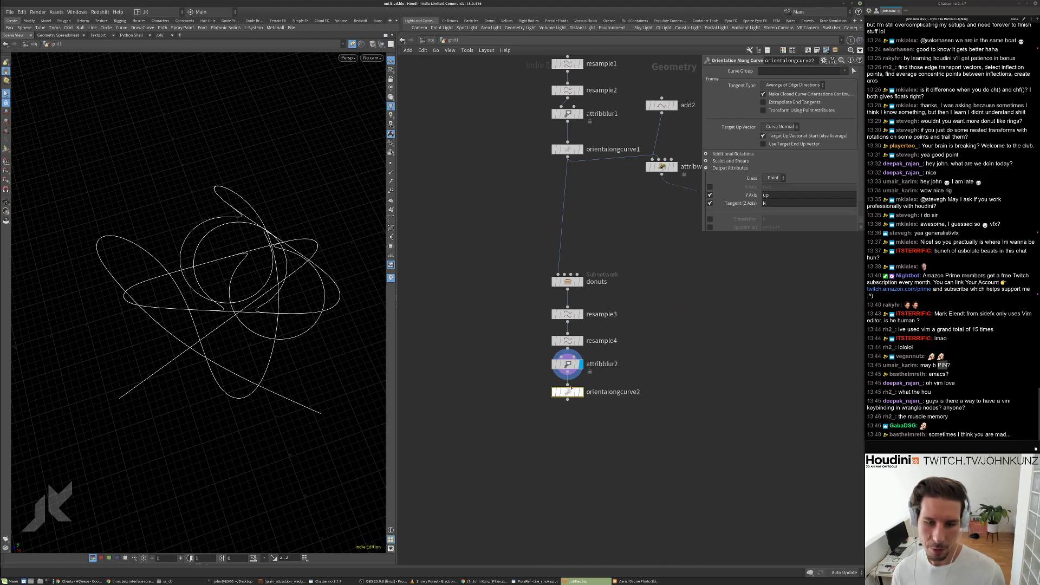
scroll(622, 332, down, 2)
middle_drag(645, 264, 584, 265)
drag(586, 212, 524, 379)
Move the node chain from donuts to orientalongcurve2 up close beneath orientalongcurve1.
drag(494, 285, 563, 487)
drag(526, 297, 525, 228)
click(476, 313)
Display copytopoints1 and show orientalongcurve2 as a template curve behind it.
click(651, 253)
click(643, 254)
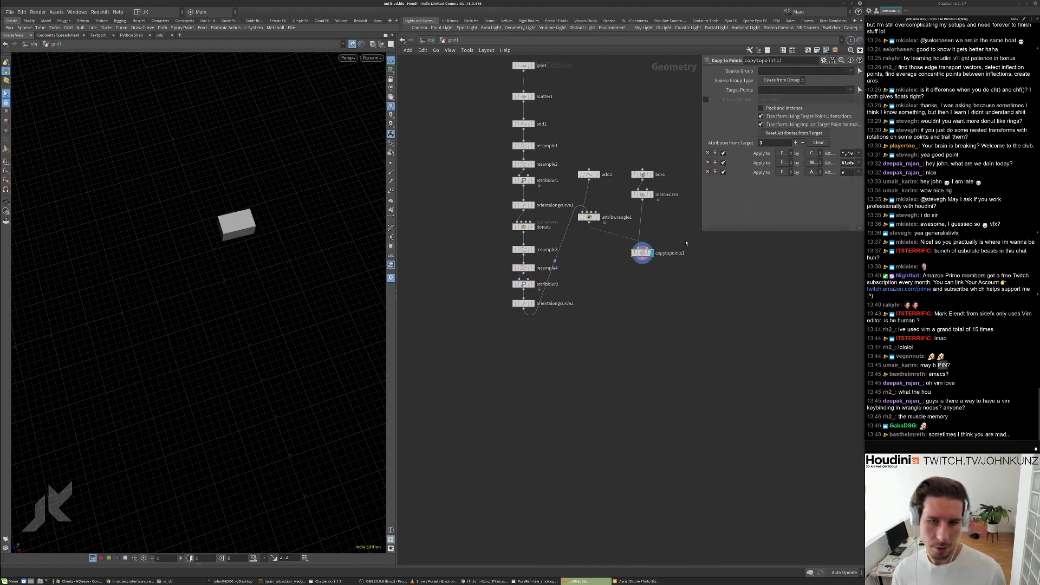
click(532, 304)
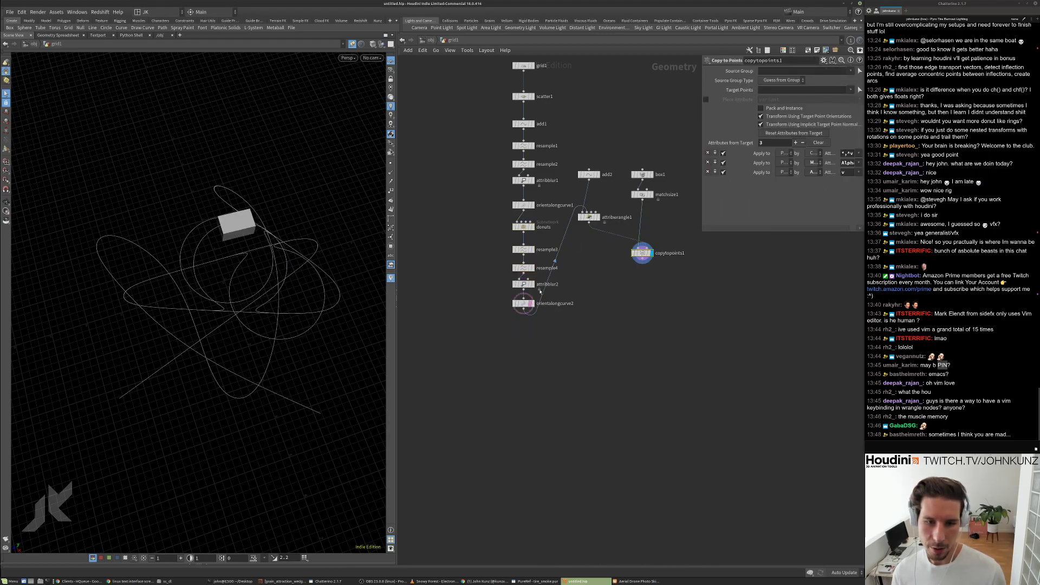
Set attribwrangle1's Dist to 0.527 to move the box along the loopy curve.
click(589, 217)
mouse_move(825, 204)
mouse_down()
mouse_move(808, 200)
mouse_move(841, 208)
mouse_move(827, 208)
mouse_up()
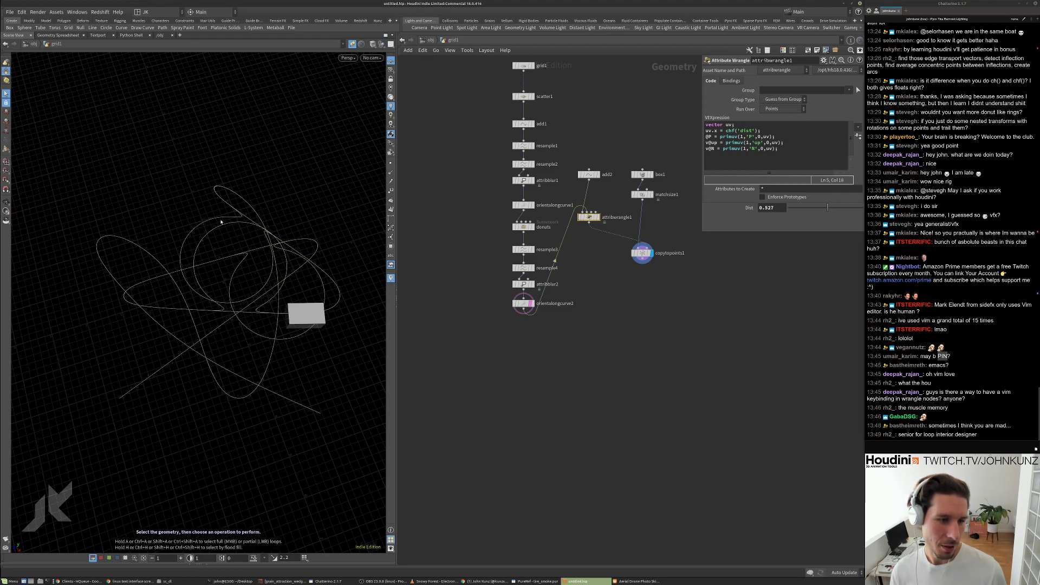
scroll(599, 265, up, 3)
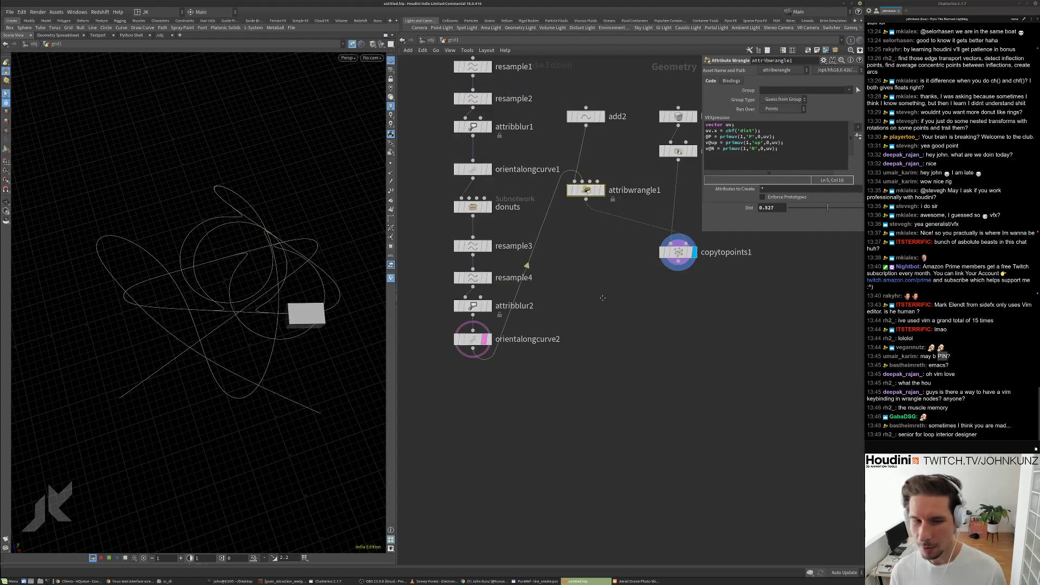
Inside the donuts subnet, insert a copied Sort node between copytopoints2 and merge1 and set its Point Sort to Reverse.
double_click(490, 247)
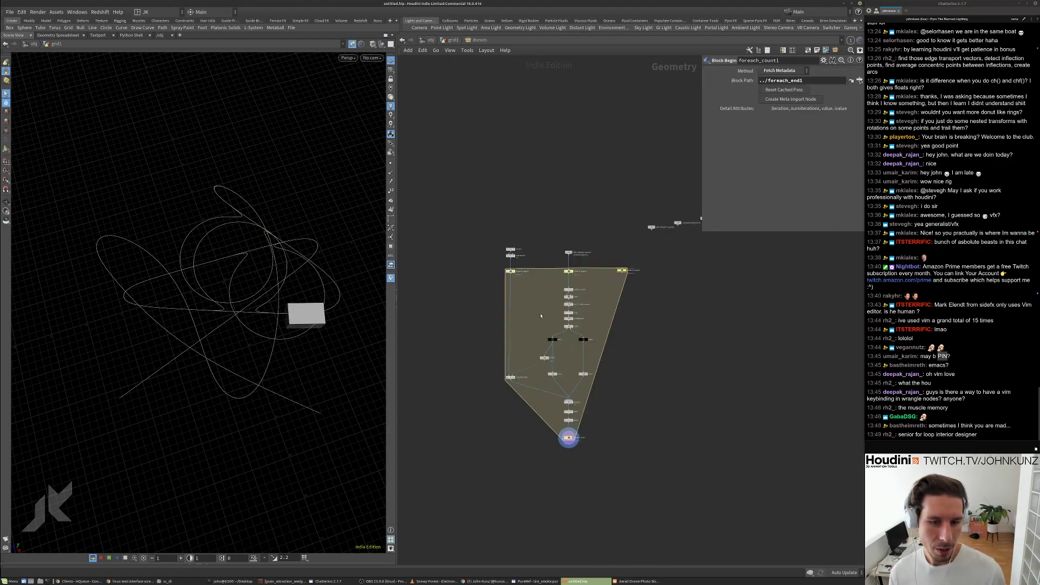
scroll(539, 306, up, 5)
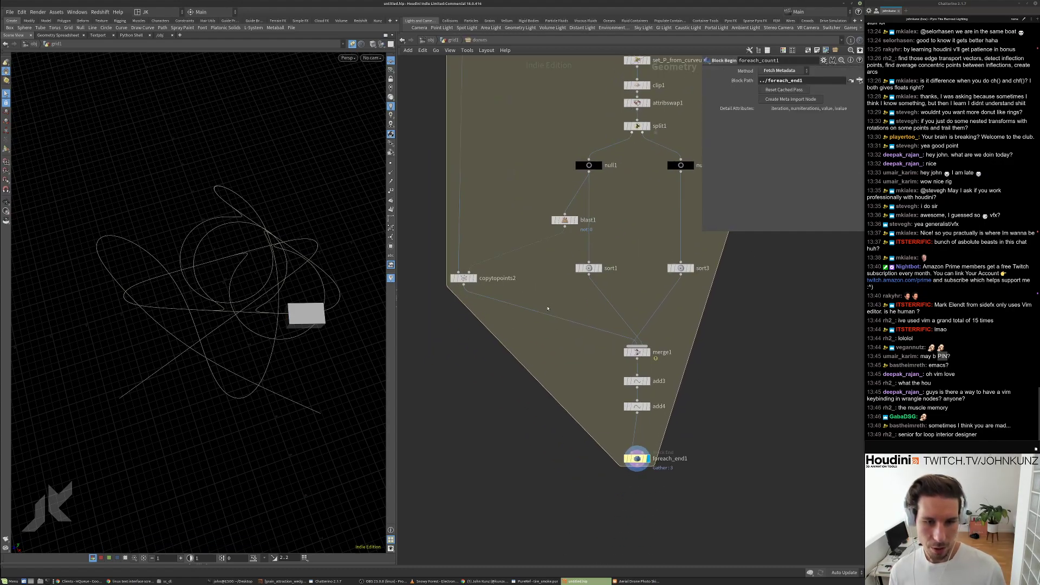
middle_drag(565, 284, 581, 323)
alt+drag(605, 307, 553, 350)
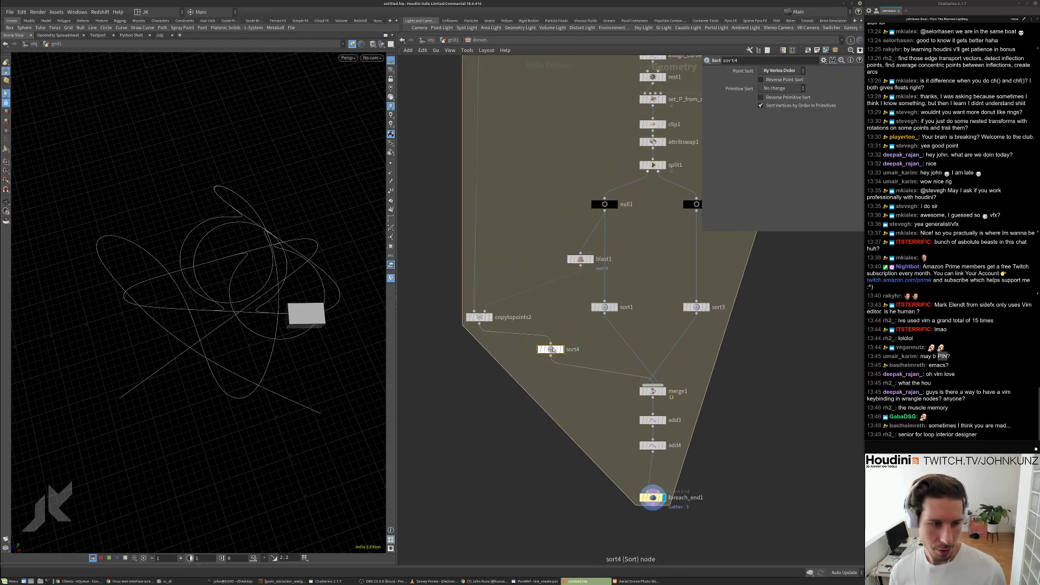
click(776, 70)
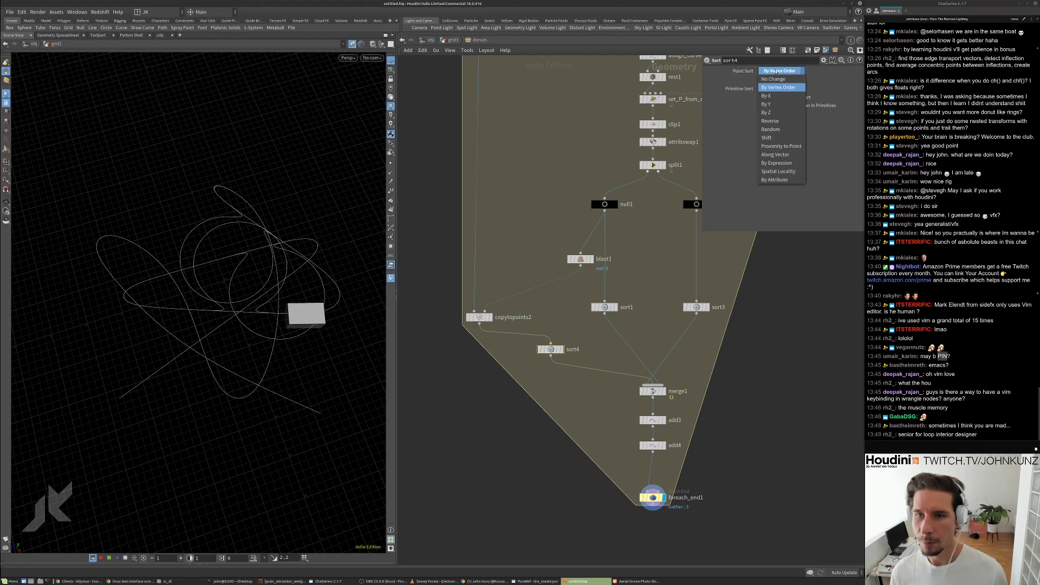
click(774, 120)
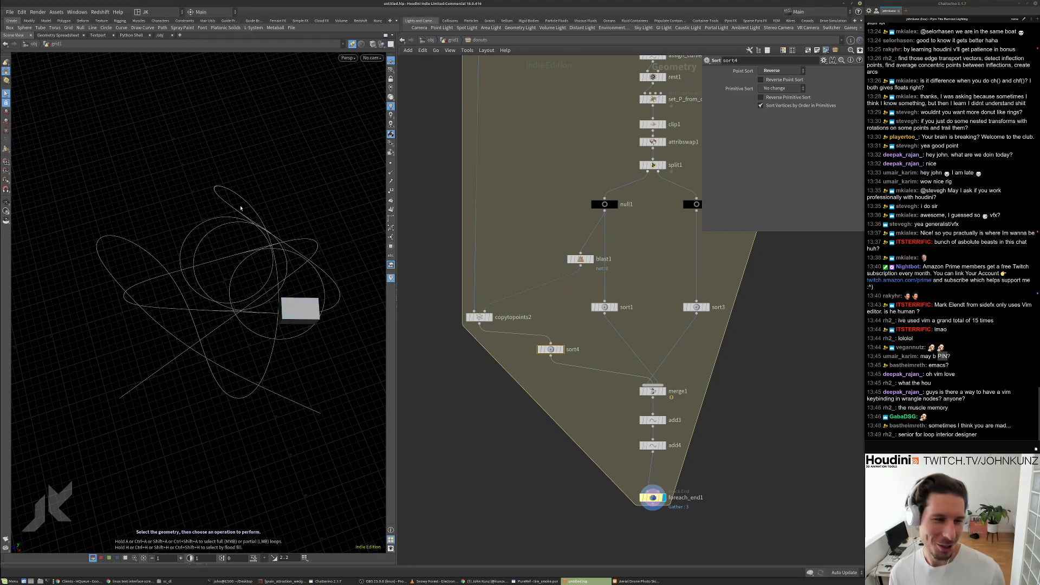
Return to the parent network and set attribwrangle1's Dist to 0.895 to move the box along the curve.
click(453, 40)
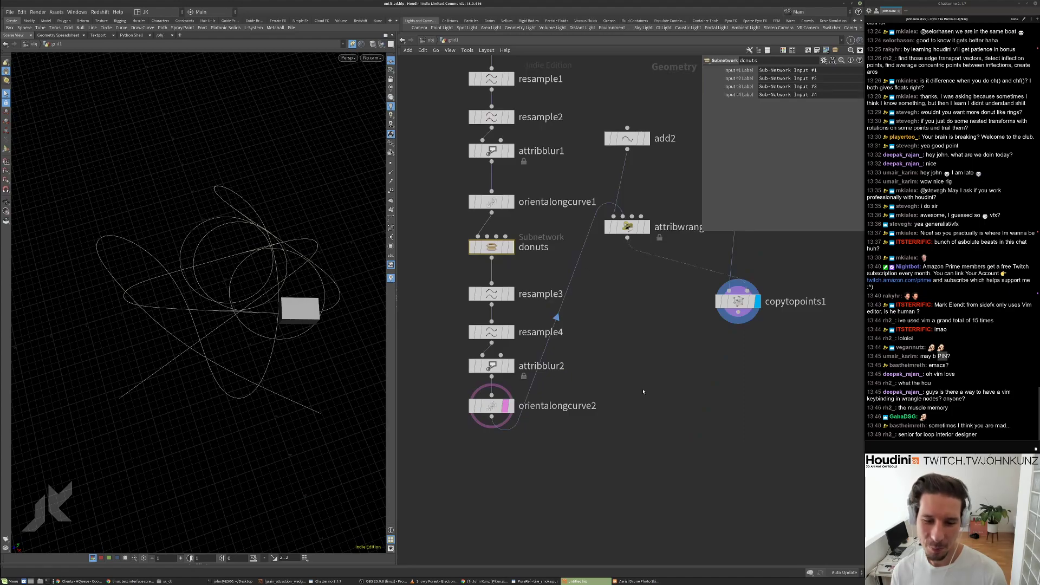
middle_drag(691, 264, 608, 356)
click(547, 319)
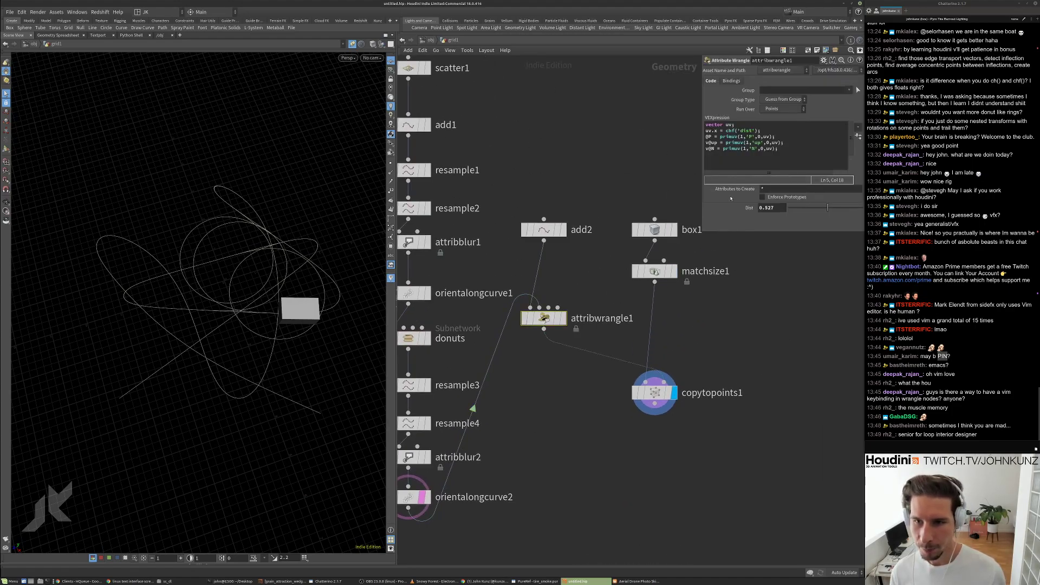
drag(813, 206, 855, 215)
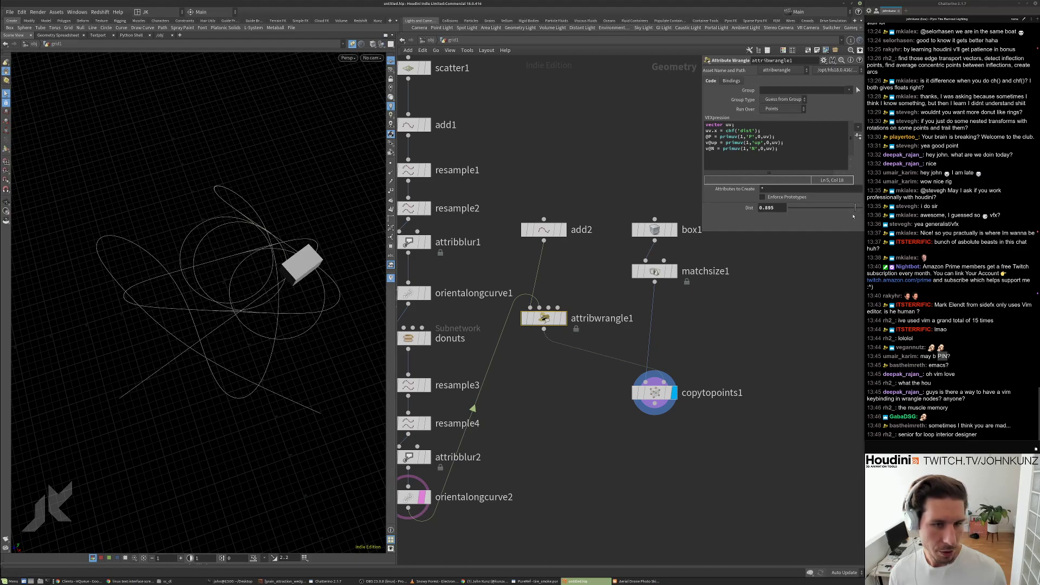
Set scatter1's Force Total Count to 4 to simplify the curve.
key(h)
click(543, 131)
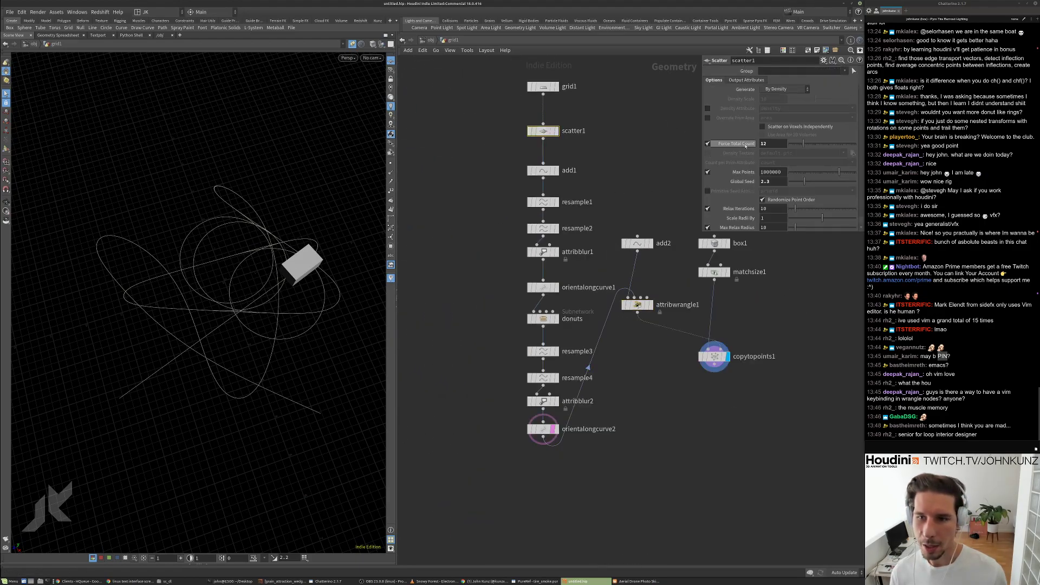
drag(796, 146, 792, 145)
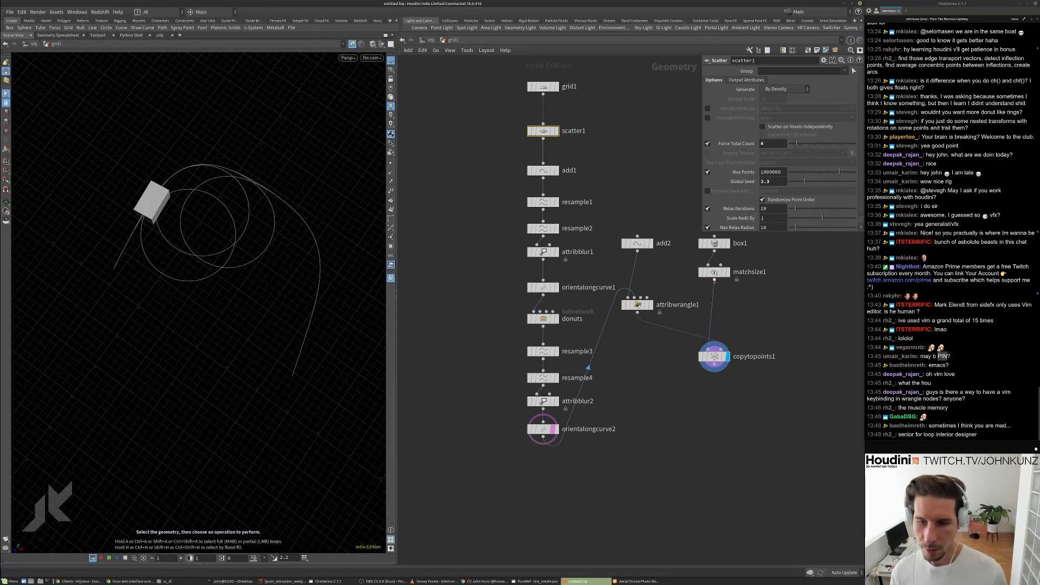
Set attribwrangle1's Dist to 0.783 to move the box along the simplified curve.
click(714, 356)
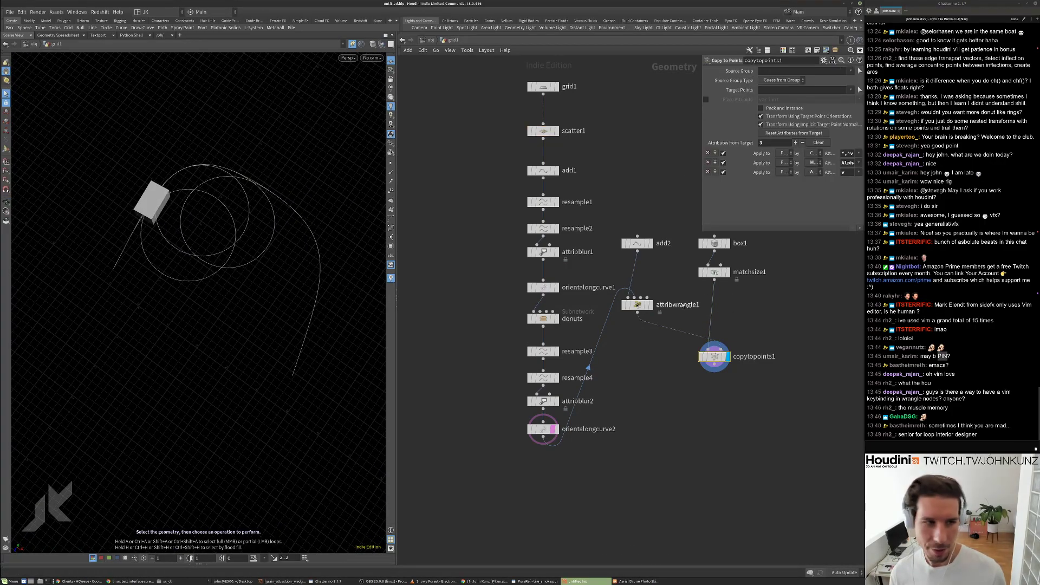
click(713, 271)
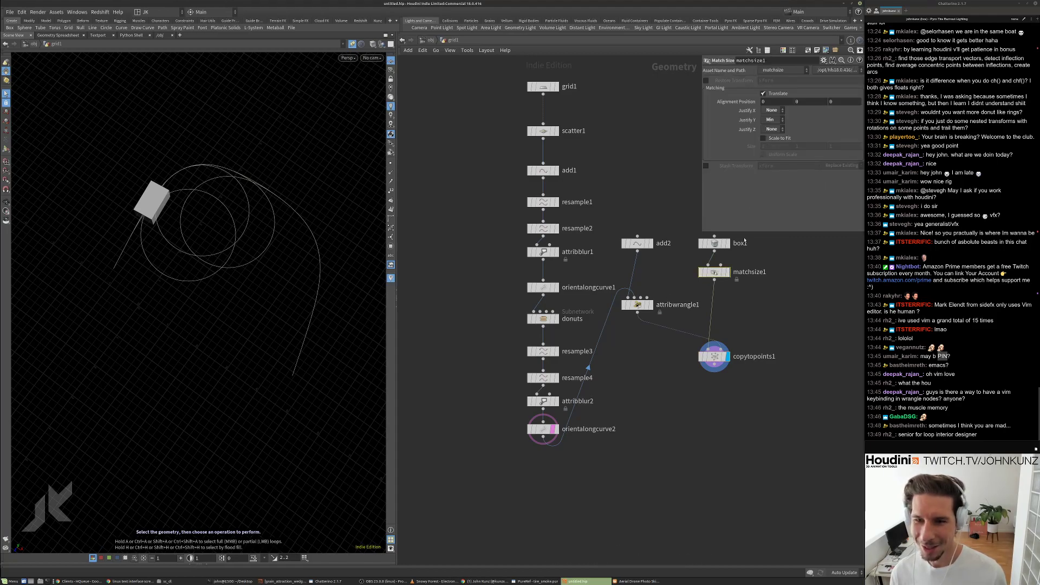
middle_drag(755, 266, 741, 283)
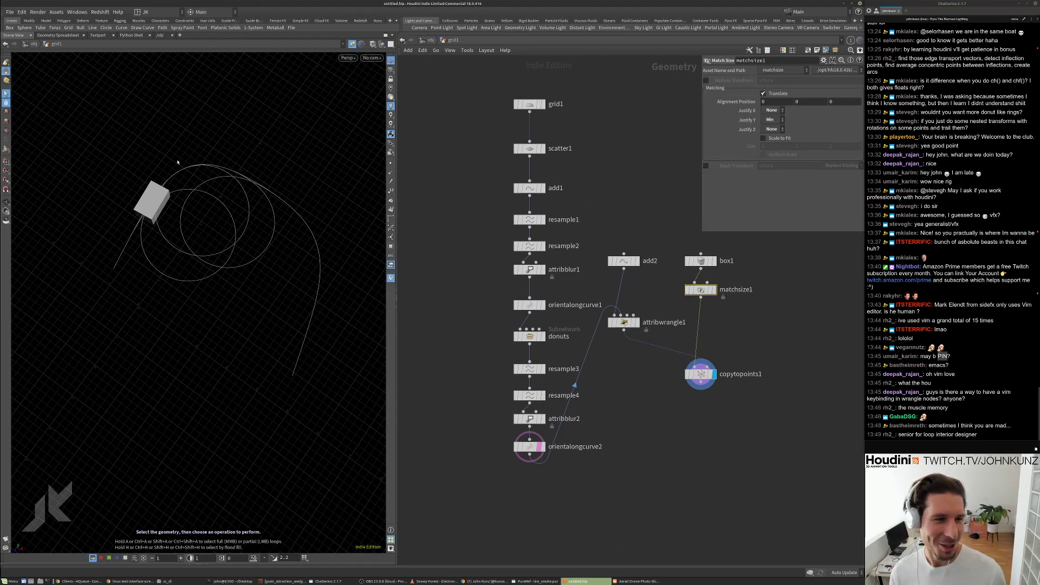
scroll(623, 322, up, 1)
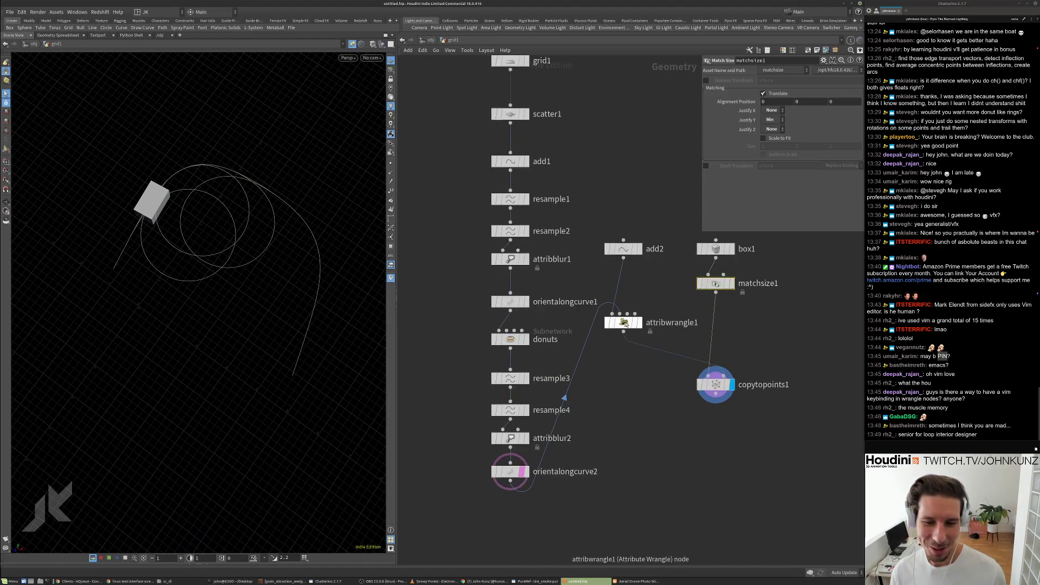
click(624, 322)
drag(790, 209, 847, 199)
Turn off the template display of orientalongcurve2 and display the donuts subnet's output instead of copytopoints1.
middle_drag(648, 377, 663, 348)
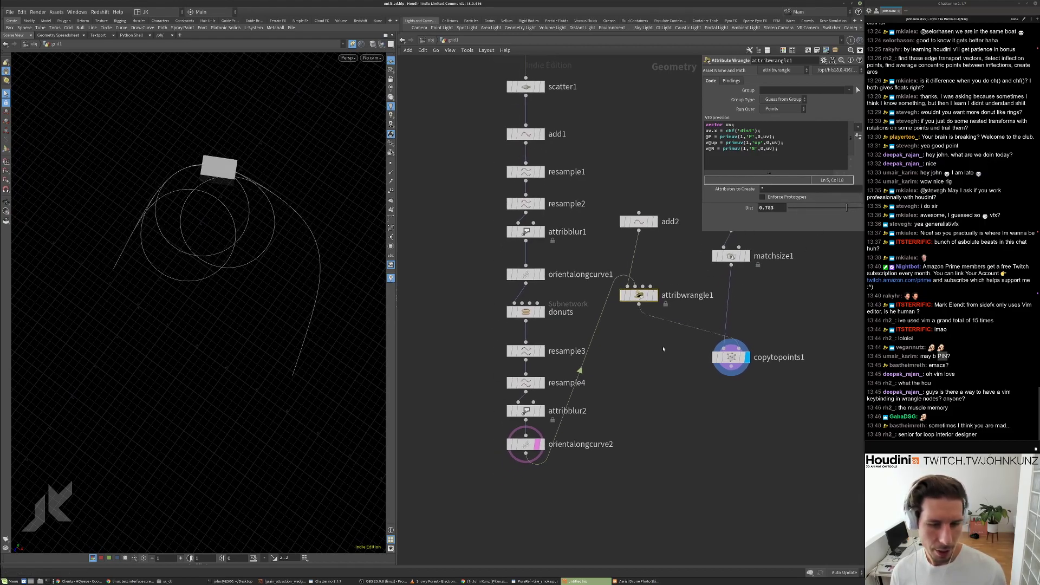
scroll(493, 332, up, 3)
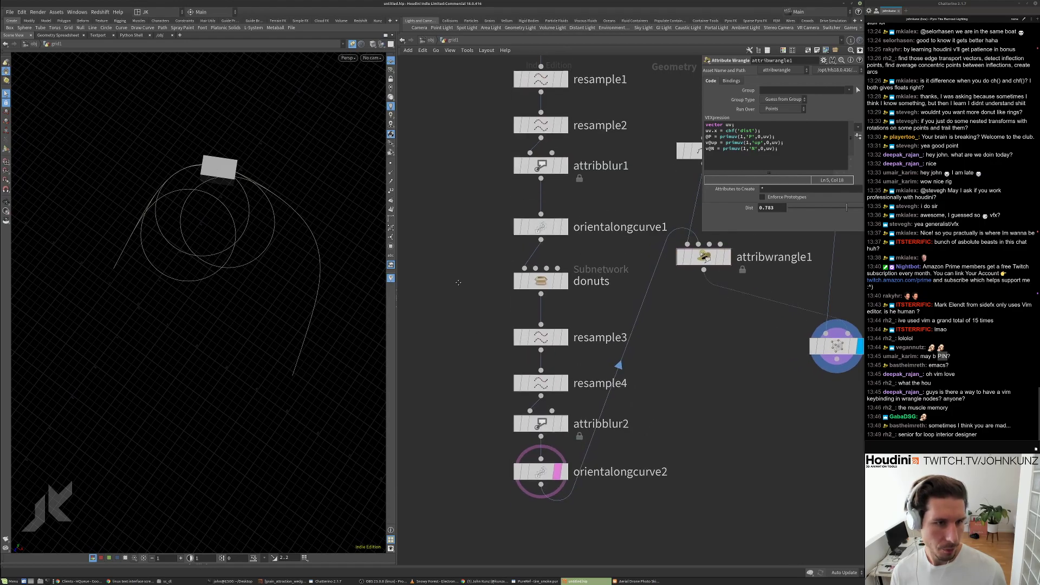
scroll(481, 330, down, 3)
scroll(490, 313, up, 2)
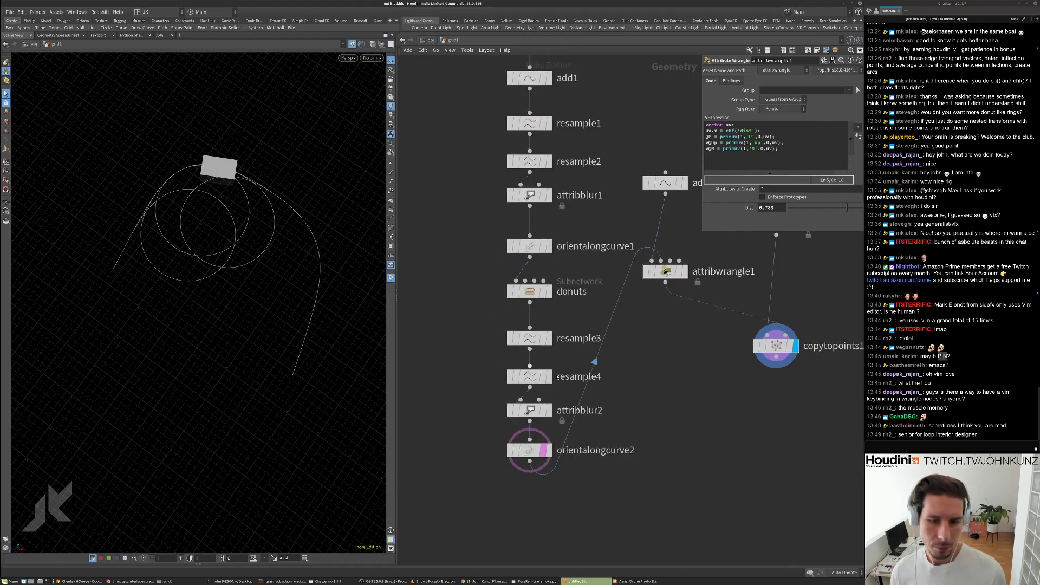
click(542, 447)
click(548, 292)
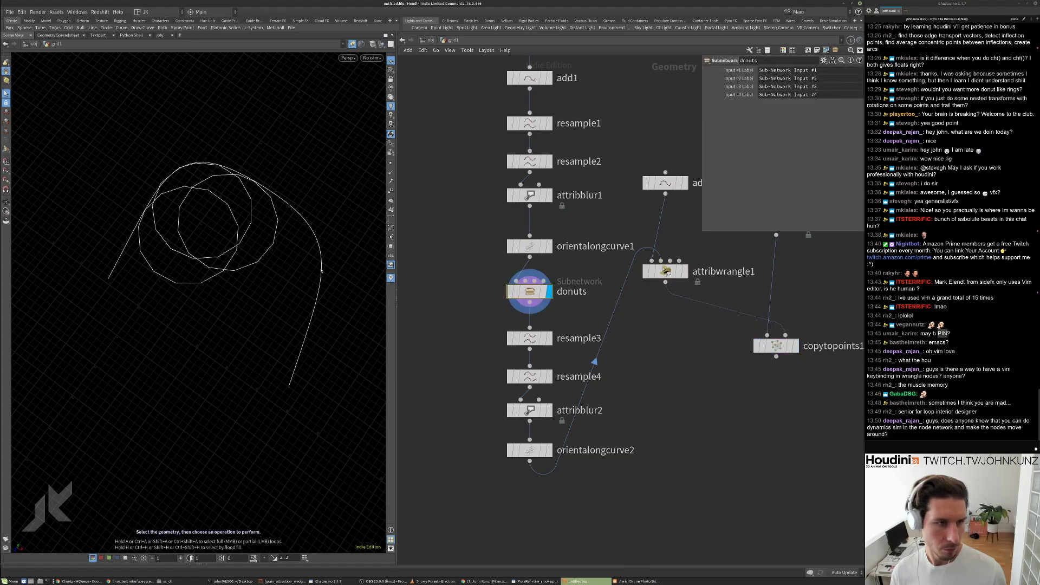
middle_drag(640, 371, 641, 411)
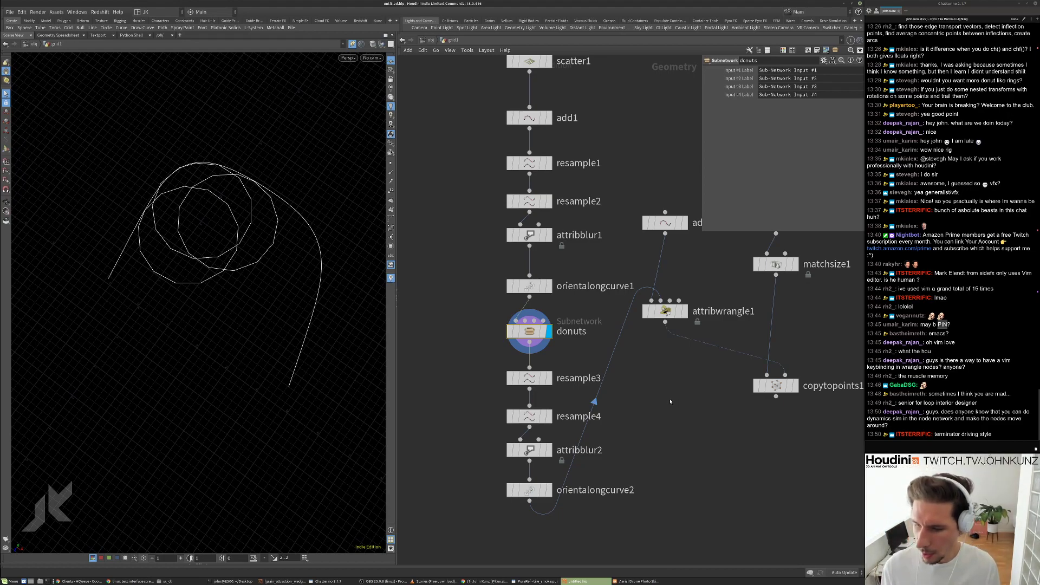
scroll(671, 401, down, 2)
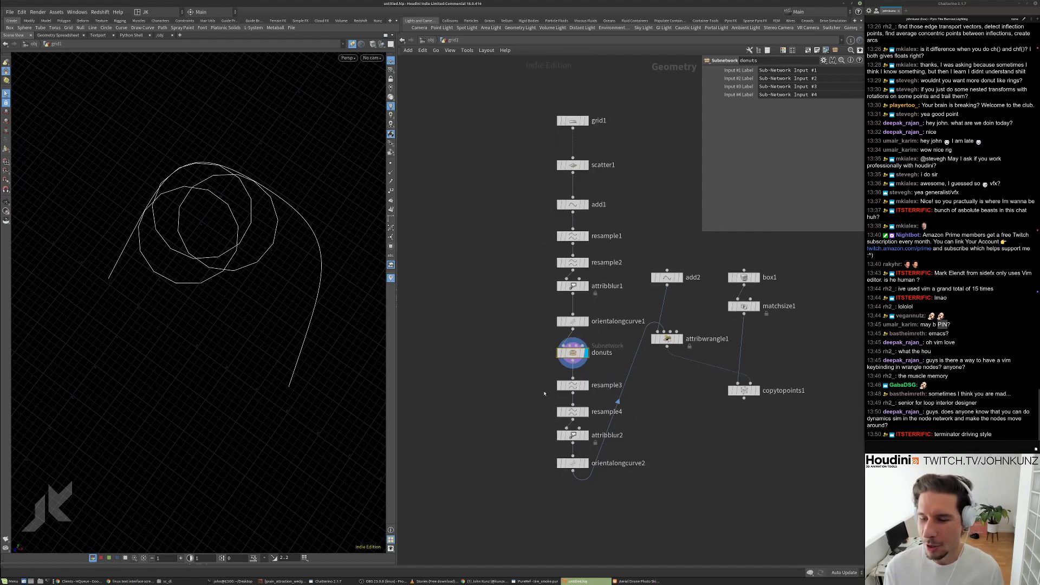
middle_drag(705, 395, 695, 386)
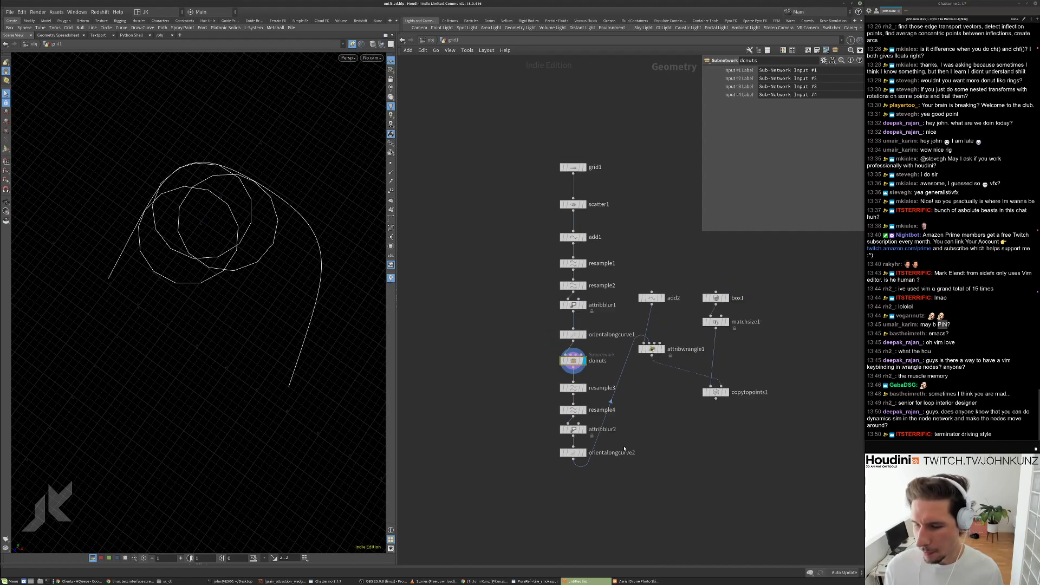
scroll(645, 420, up, 2)
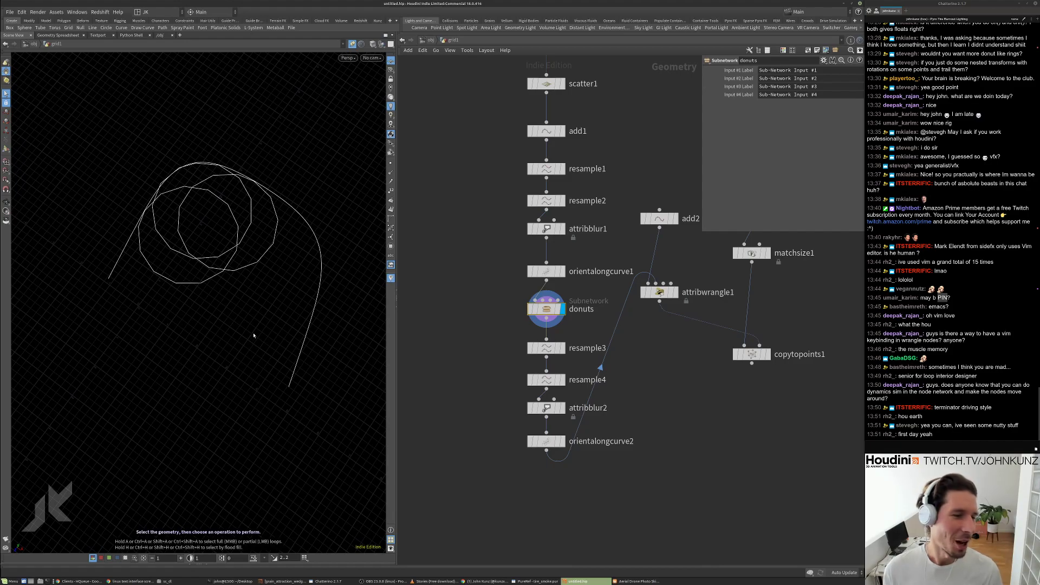
scroll(653, 456, down, 2)
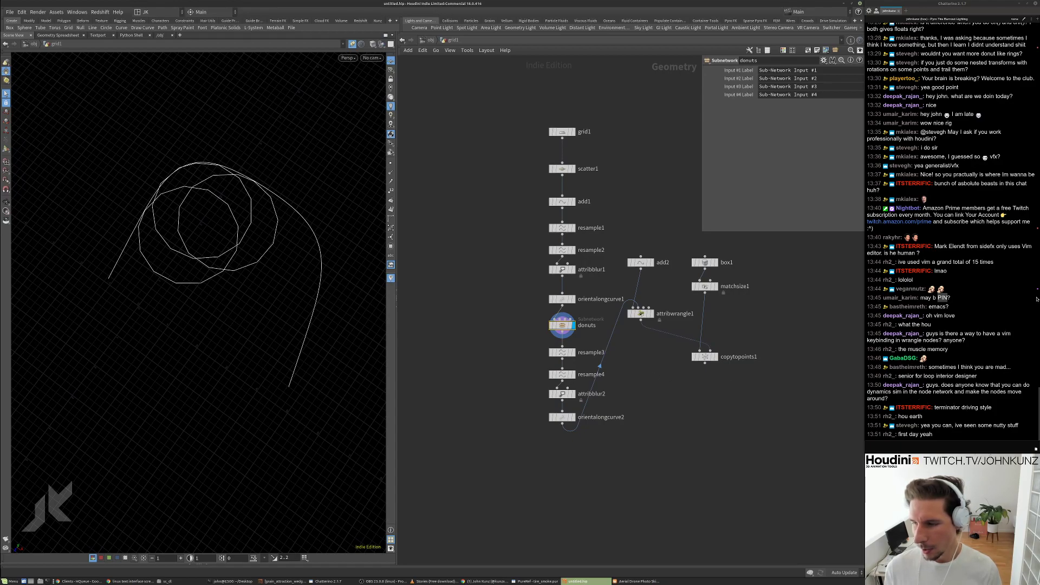
Switch to the Chatterino chat and post the YouTube video link and the message "ХАРКОННЕН".
key(alt+Tab)
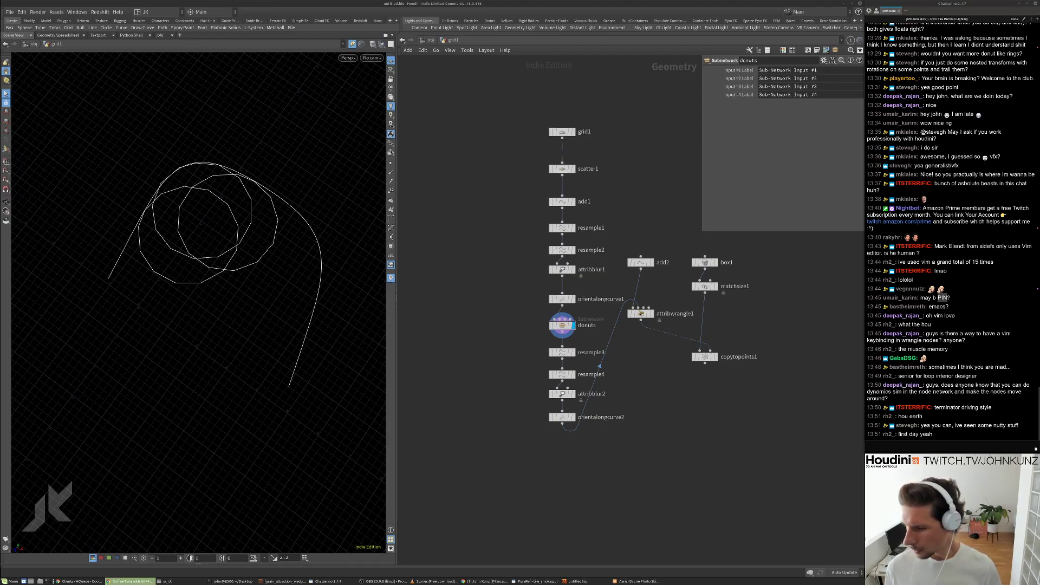
click(937, 414)
key(Return)
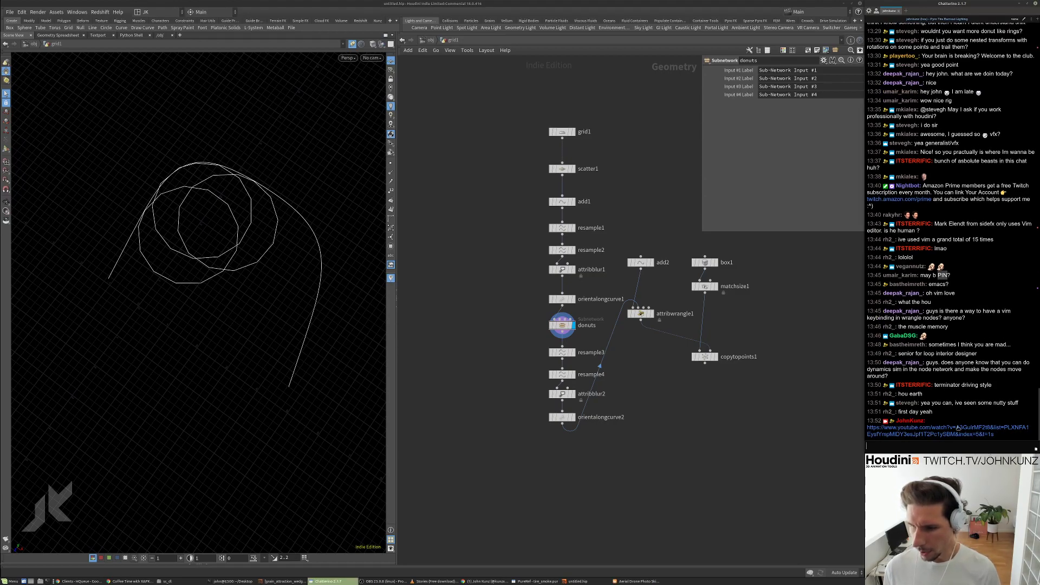
key(alt+Tab)
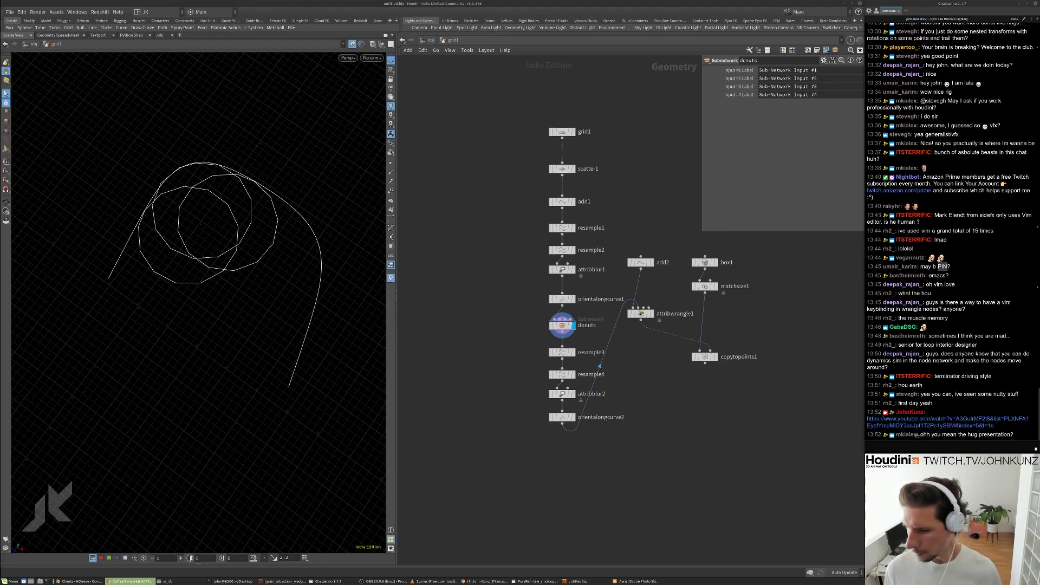
click(914, 446)
key(Return)
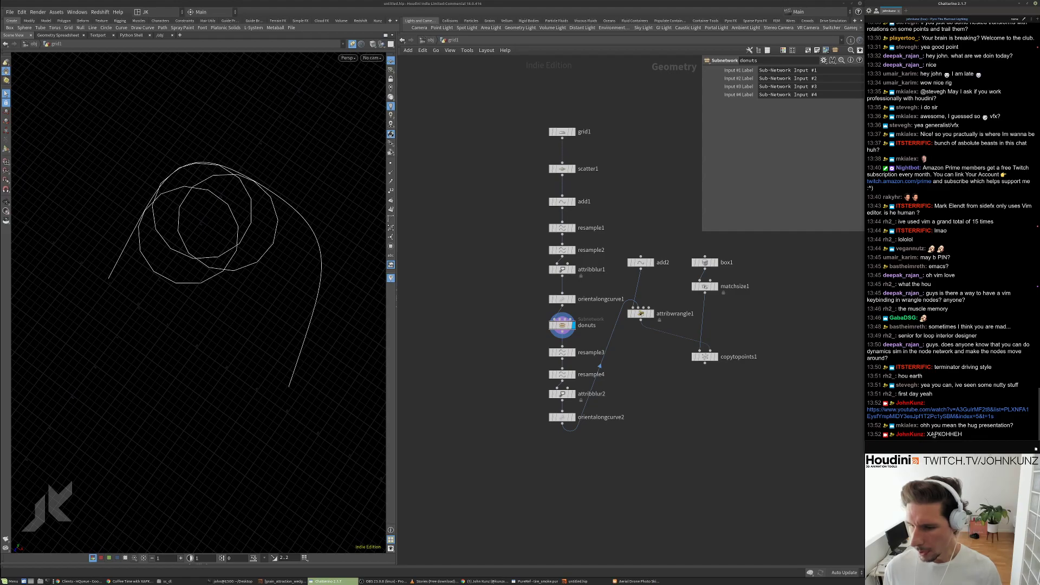
drag(926, 435, 963, 436)
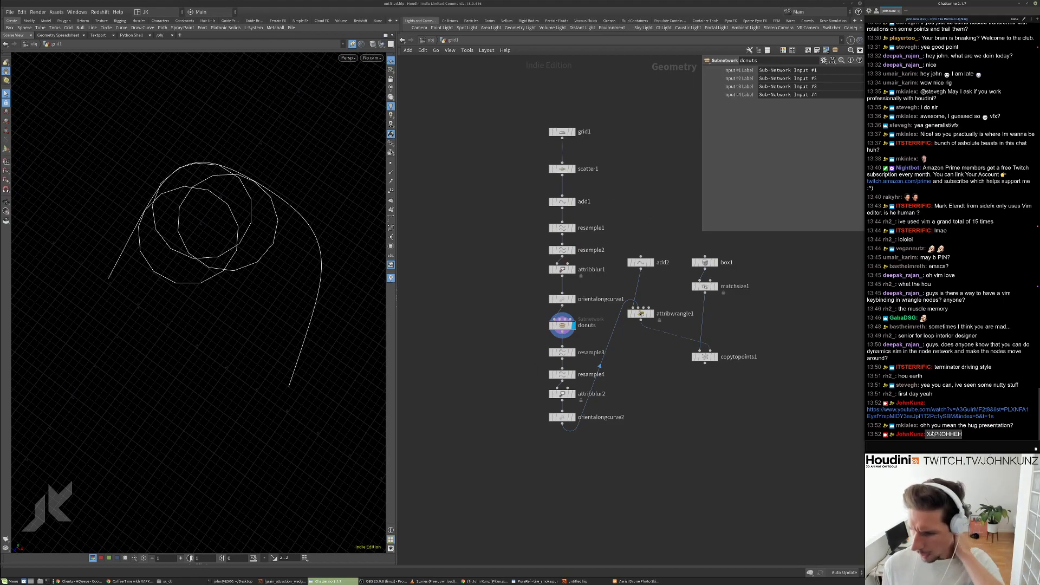
Return to Houdini and examine up close how the loops of the donuts output join the curve.
click(720, 404)
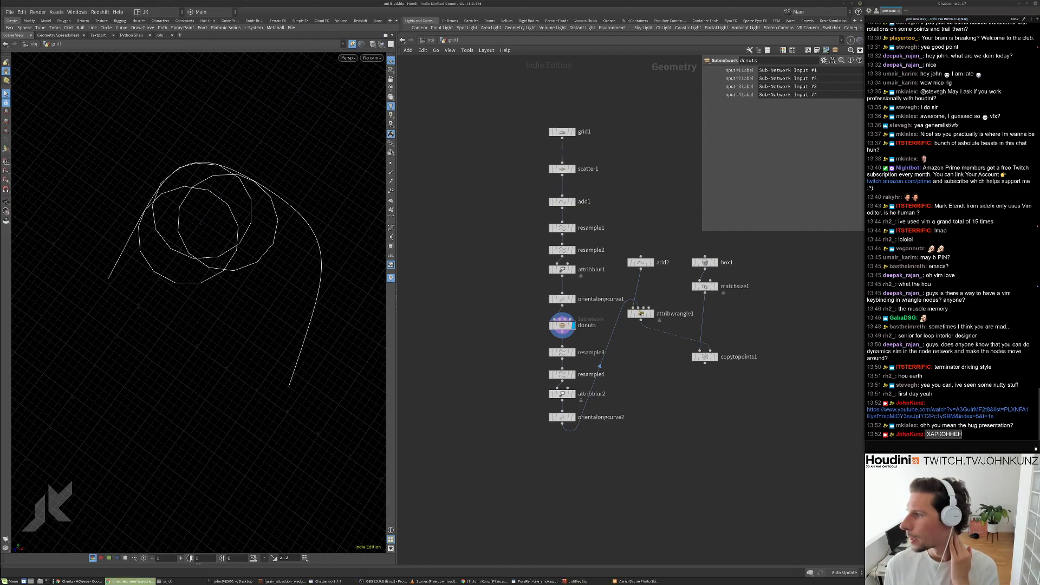
click(615, 501)
middle_drag(640, 416, 627, 373)
scroll(627, 372, up, 3)
scroll(628, 372, down, 2)
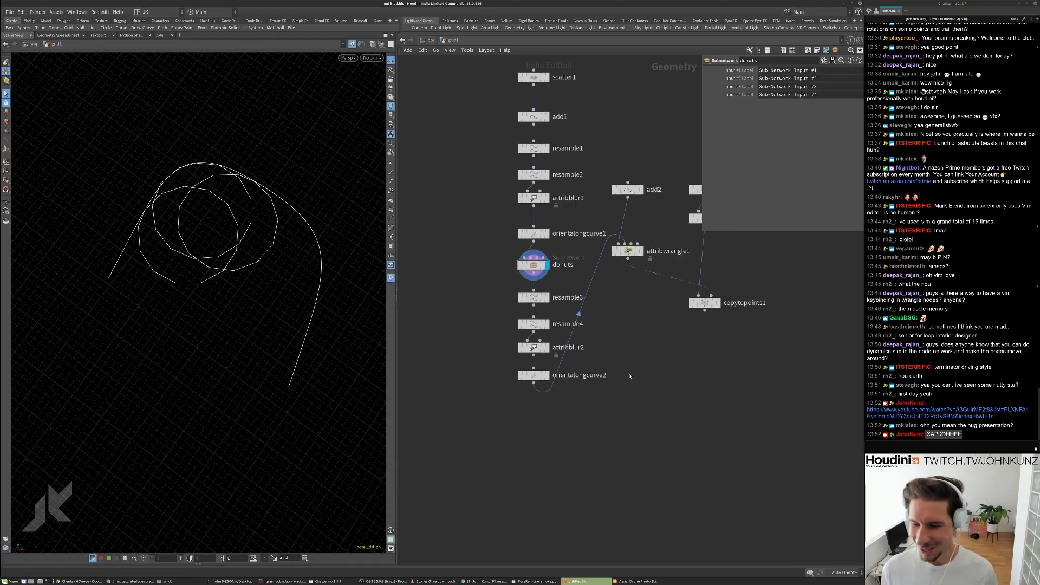
middle_drag(630, 376, 615, 365)
alt+drag(223, 244, 233, 309)
mouse_move(204, 261)
alt+mouse_down()
mouse_move(225, 332)
mouse_move(193, 269)
alt+mouse_up()
alt+right_drag(193, 269, 252, 109)
alt+middle_drag(252, 108, 273, 164)
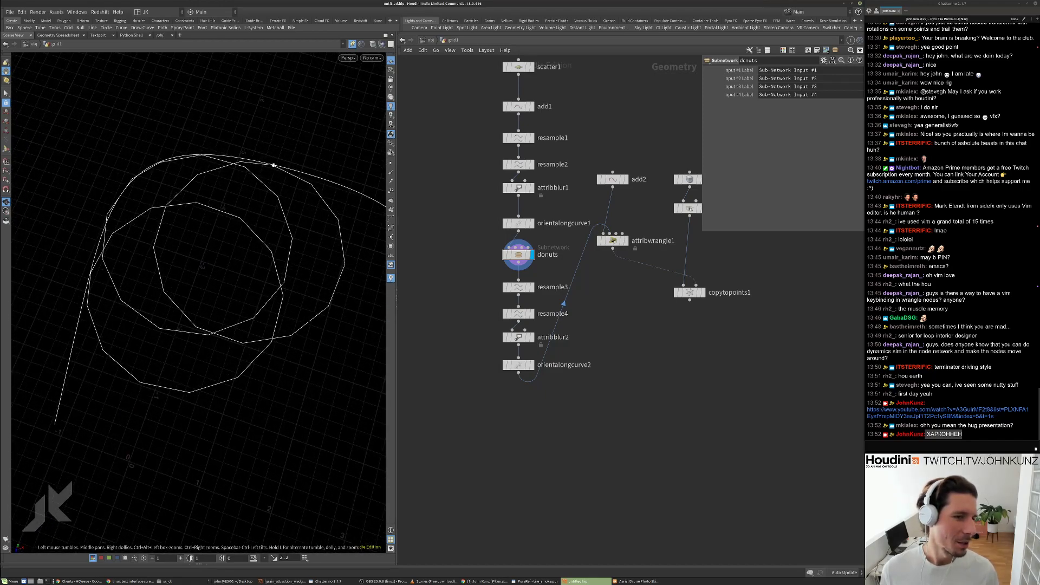
Inside the donuts subnet, set foreach_end1's Gather Method to Feedback Each Iteration.
double_click(522, 255)
key(h)
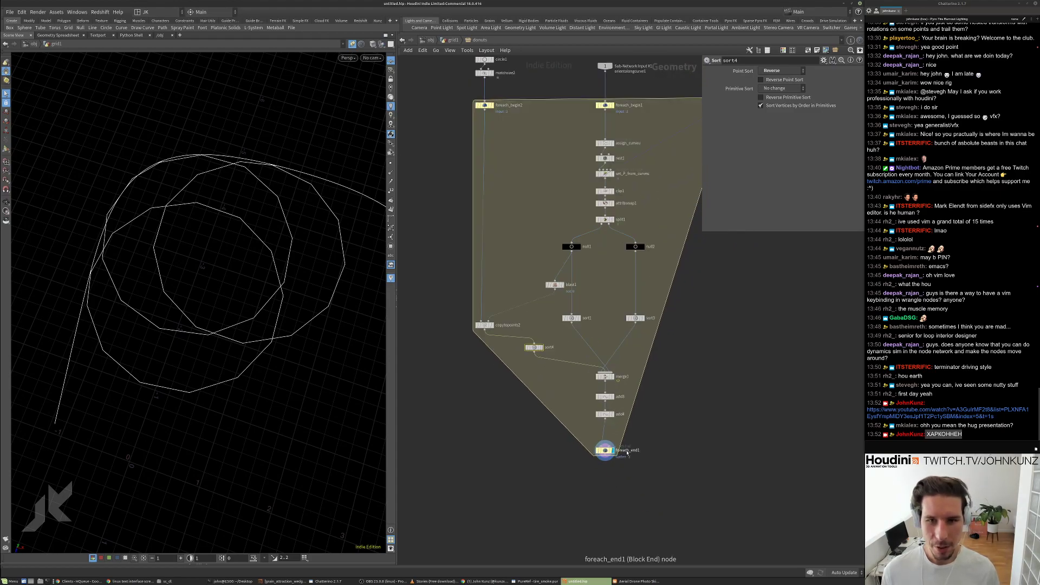
click(605, 450)
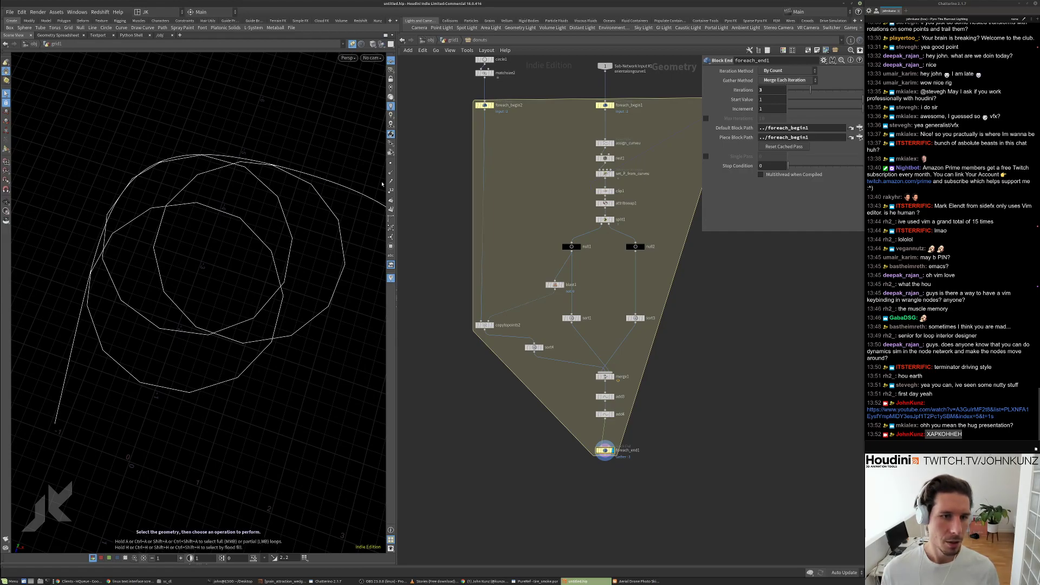
click(390, 209)
alt+right_drag(304, 216, 248, 216)
alt+middle_drag(249, 217, 226, 222)
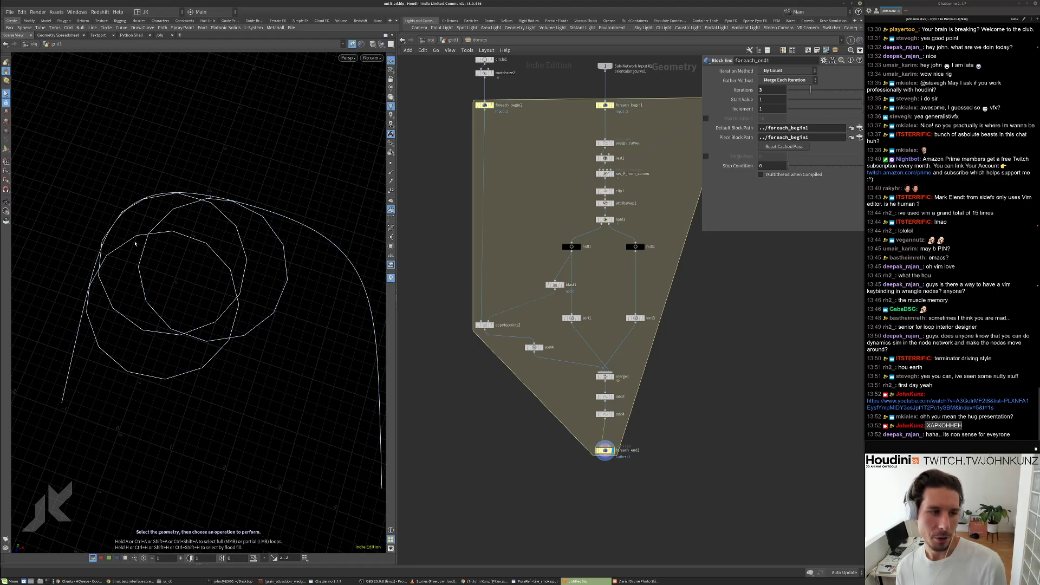
click(783, 81)
click(783, 88)
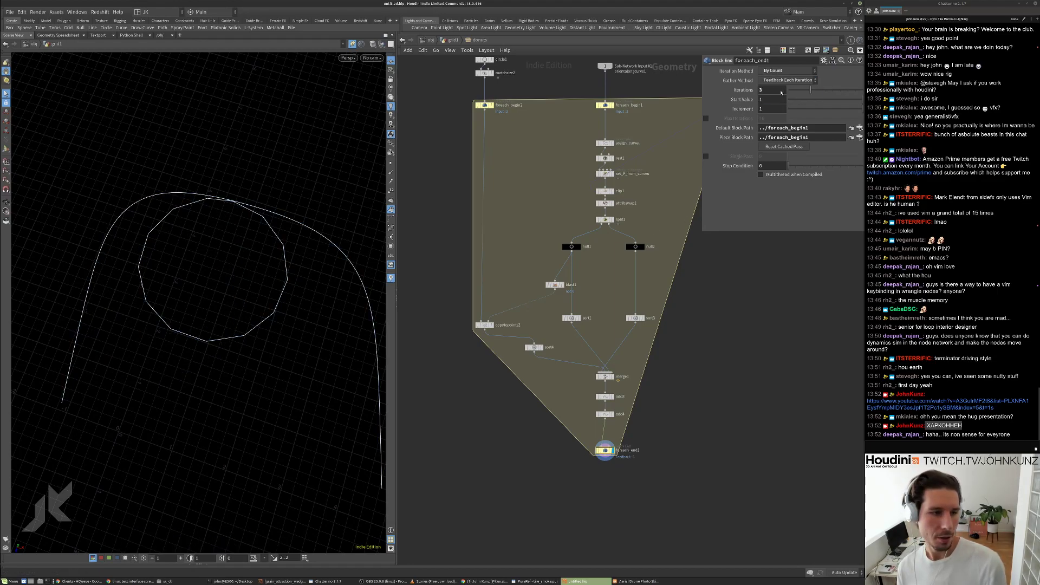
Inspect the detail attributes of foreach_count1 in its geometry spreadsheet, then close the spreadsheet.
scroll(609, 447, up, 2)
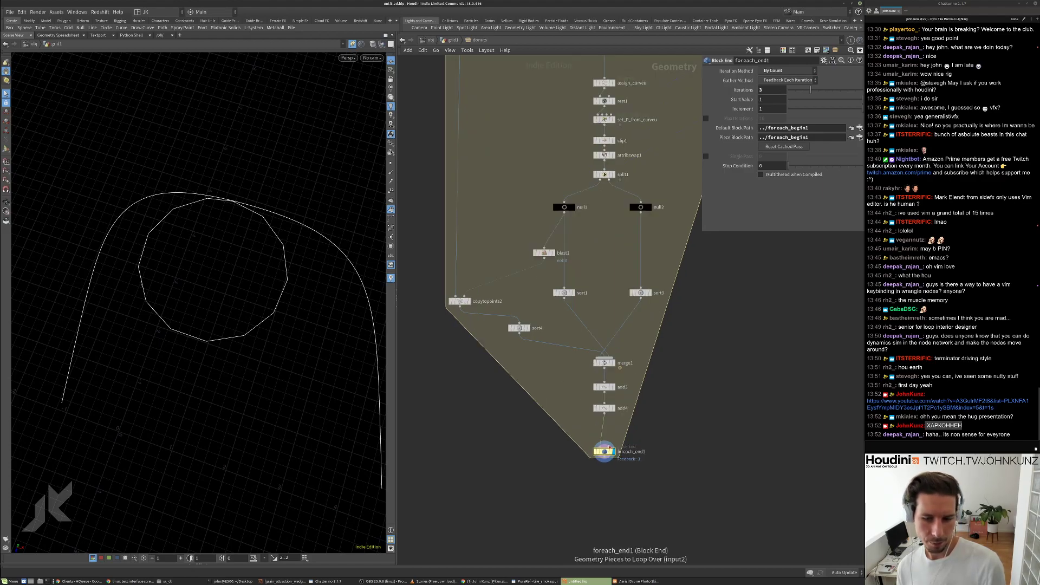
scroll(531, 397, down, 3)
scroll(593, 168, up, 1)
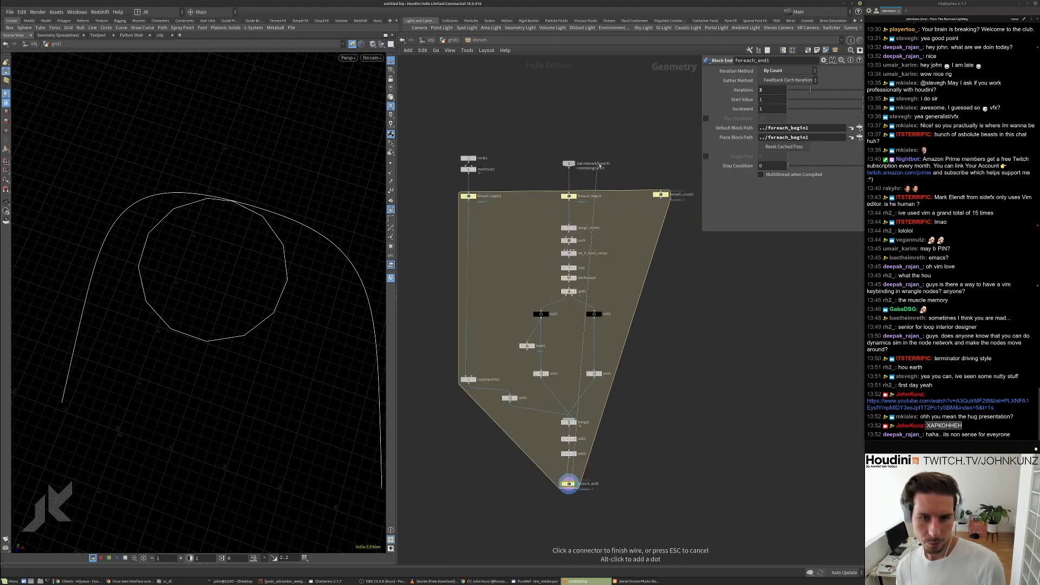
scroll(569, 253, up, 1)
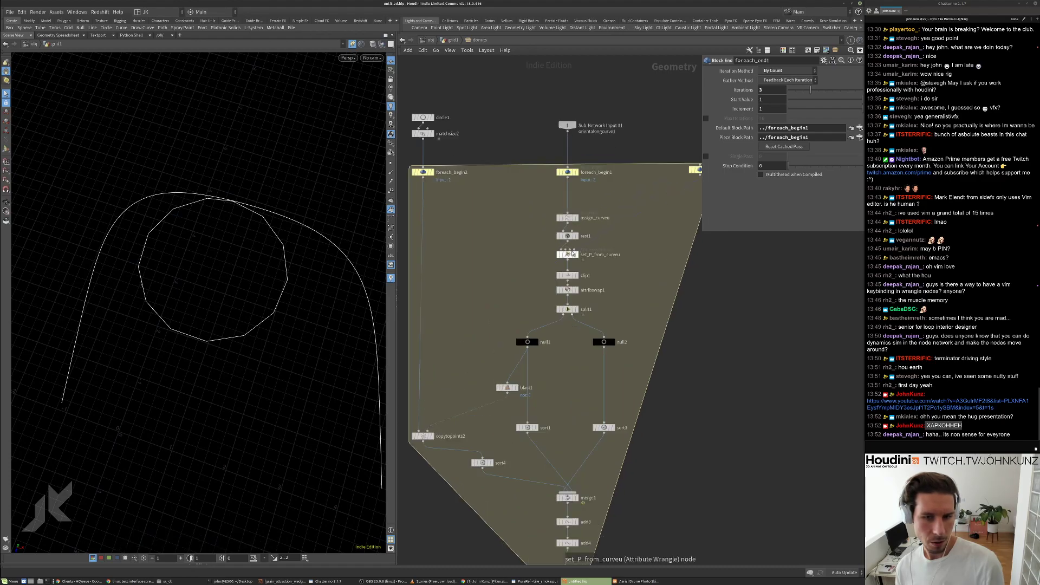
scroll(565, 255, down, 1)
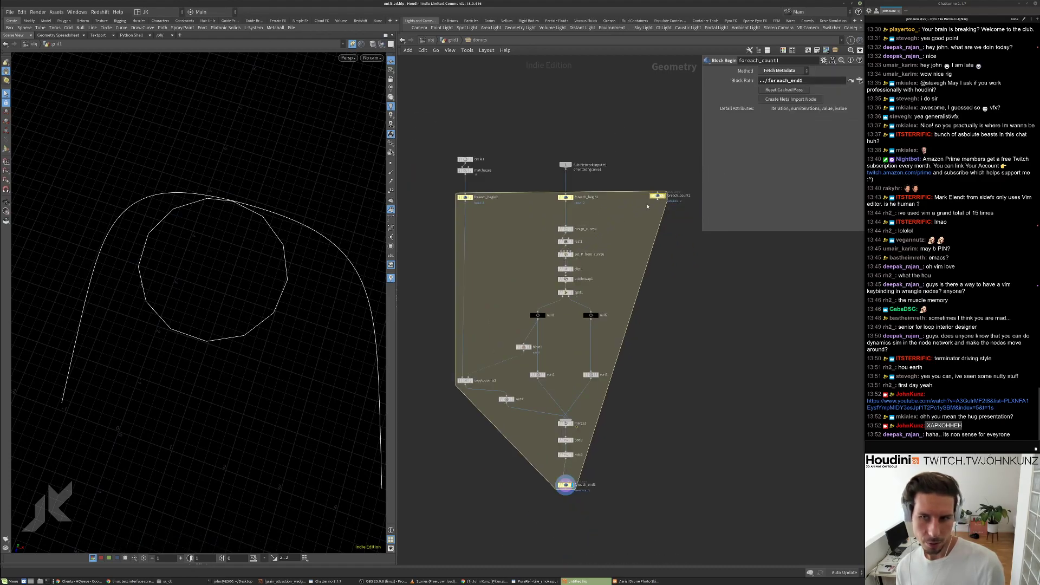
scroll(649, 211, up, 2)
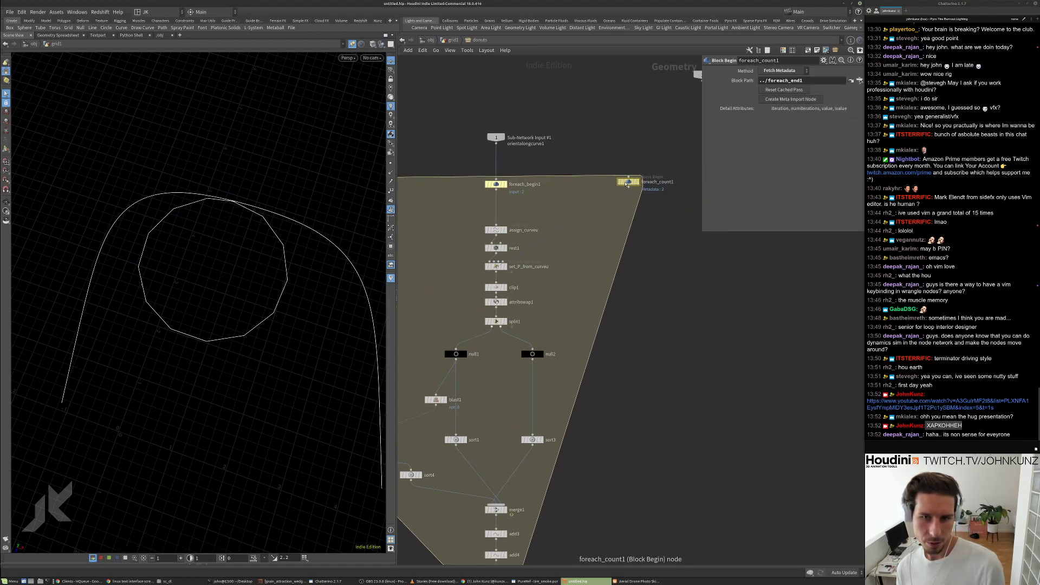
right_click(627, 182)
click(639, 224)
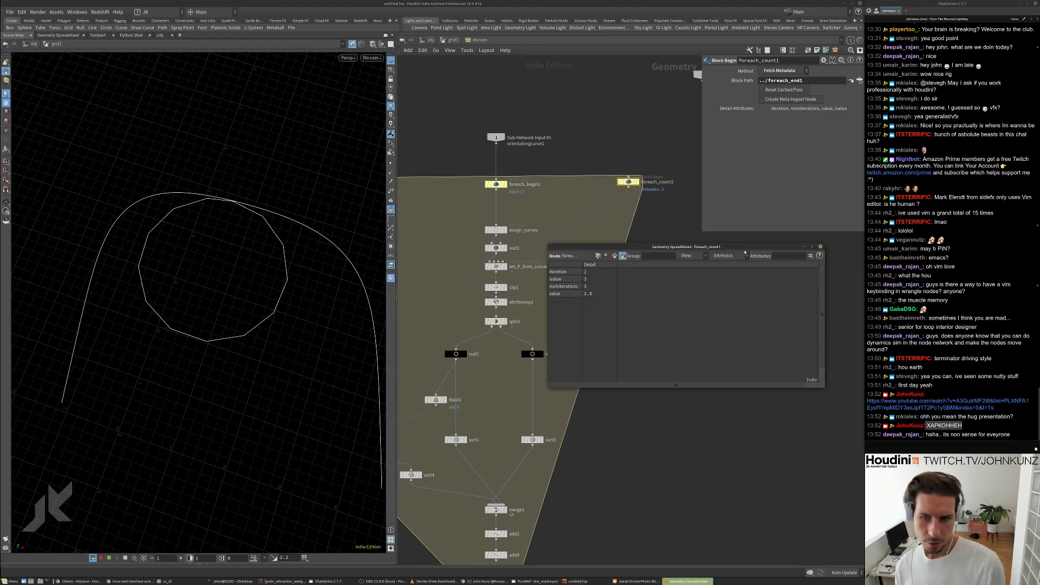
click(820, 246)
middle_drag(675, 344, 680, 274)
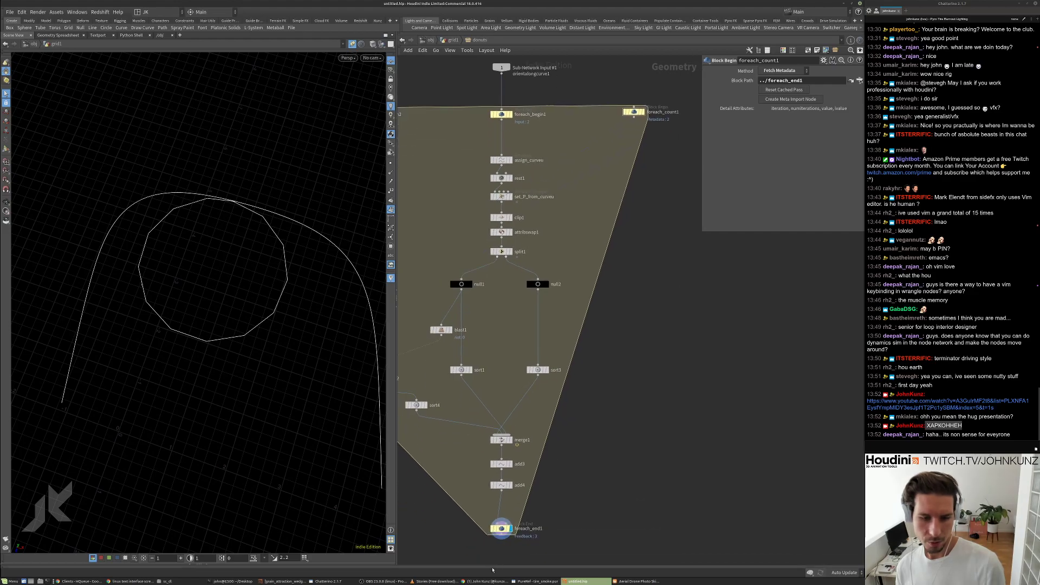
Keep foreach_end1 at 3 iterations and set foreach_begin1's Method to Fetch Feedback.
click(501, 528)
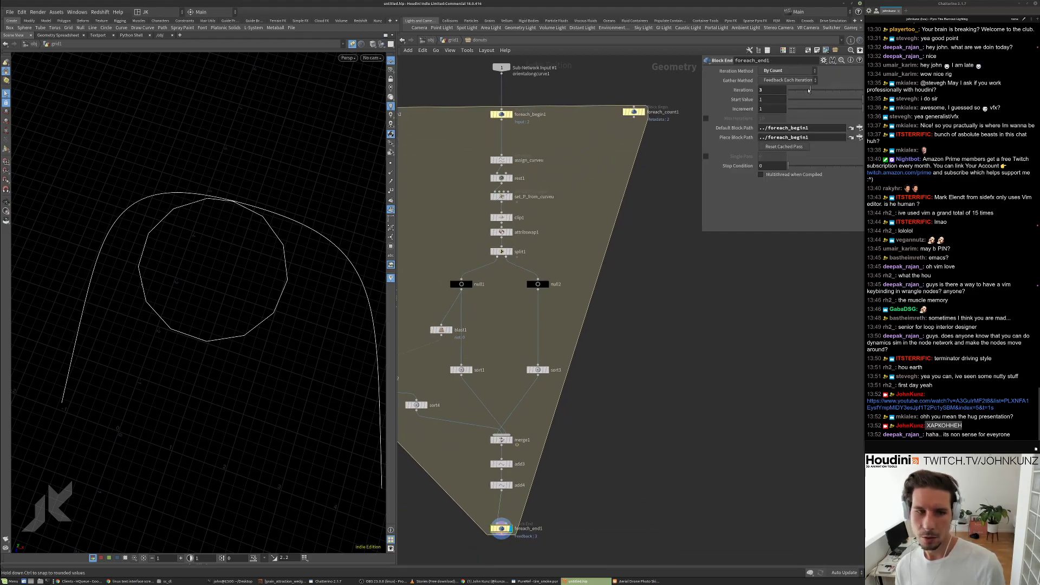
drag(794, 91, 811, 95)
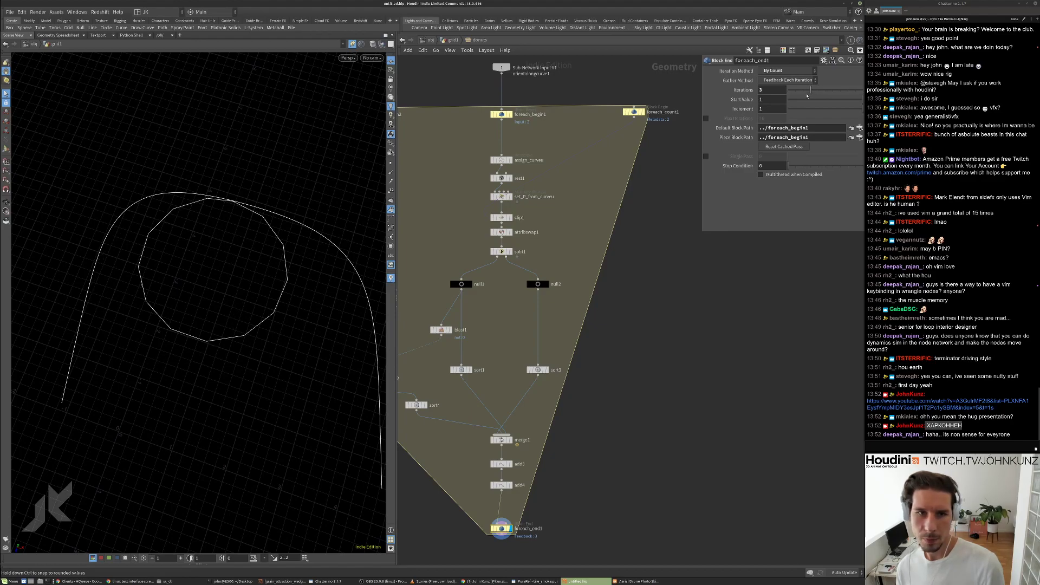
click(505, 114)
click(800, 73)
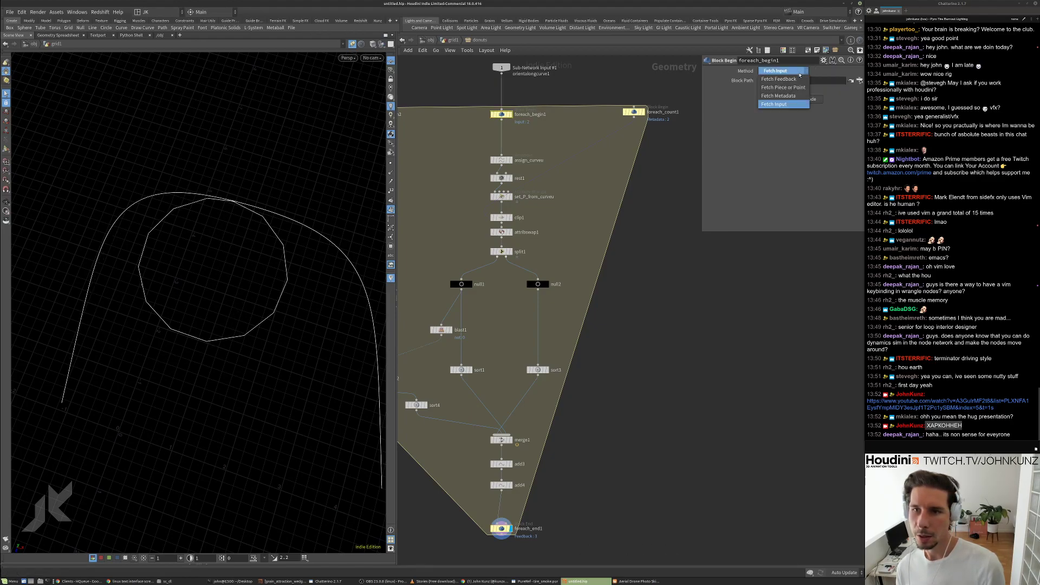
click(796, 79)
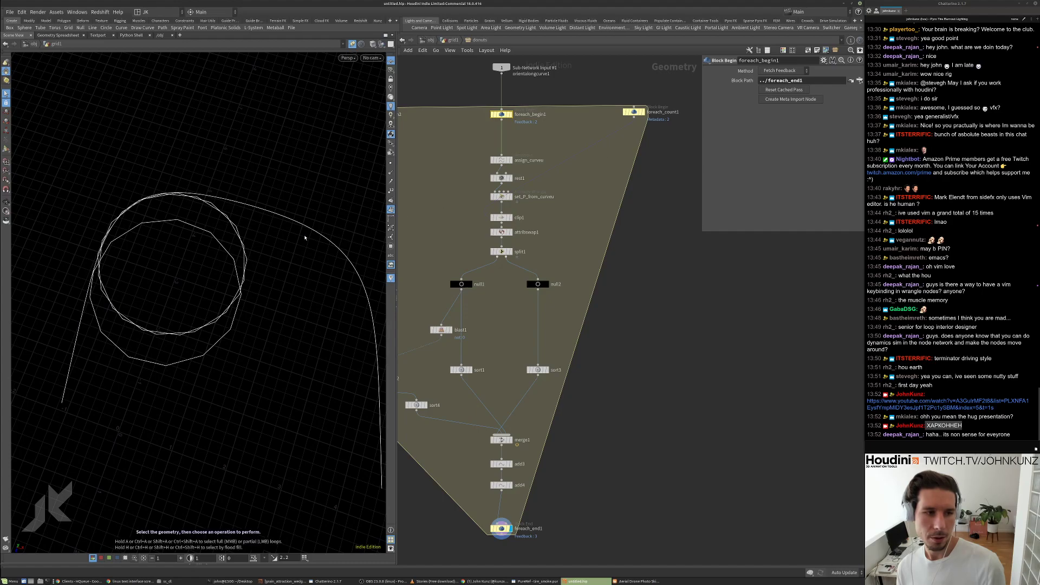
Add a seed offset of 421 to clip1's Distance expression, making it rand(detail(-1,'iteration',0)+421).
alt+middle_drag(676, 330, 676, 297)
alt+right_drag(673, 300, 652, 314)
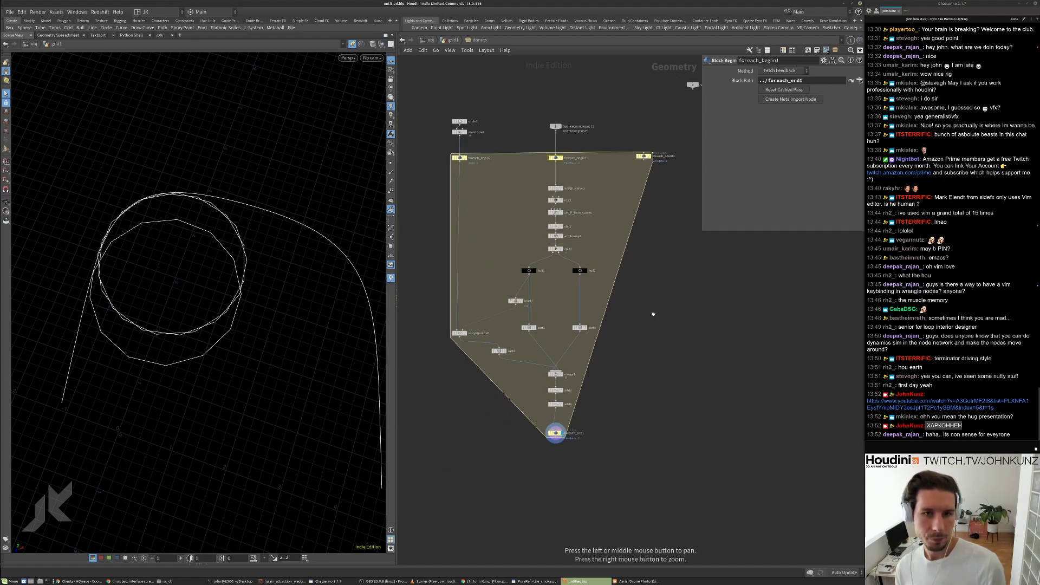
scroll(534, 165, up, 2)
middle_drag(519, 310, 510, 256)
scroll(511, 256, down, 1)
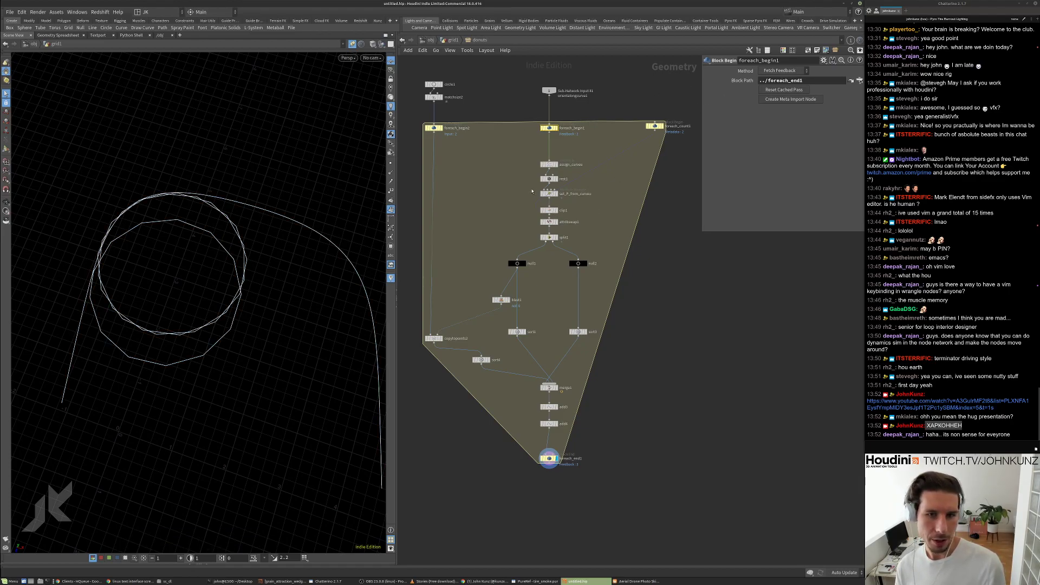
scroll(531, 193, up, 1)
click(548, 210)
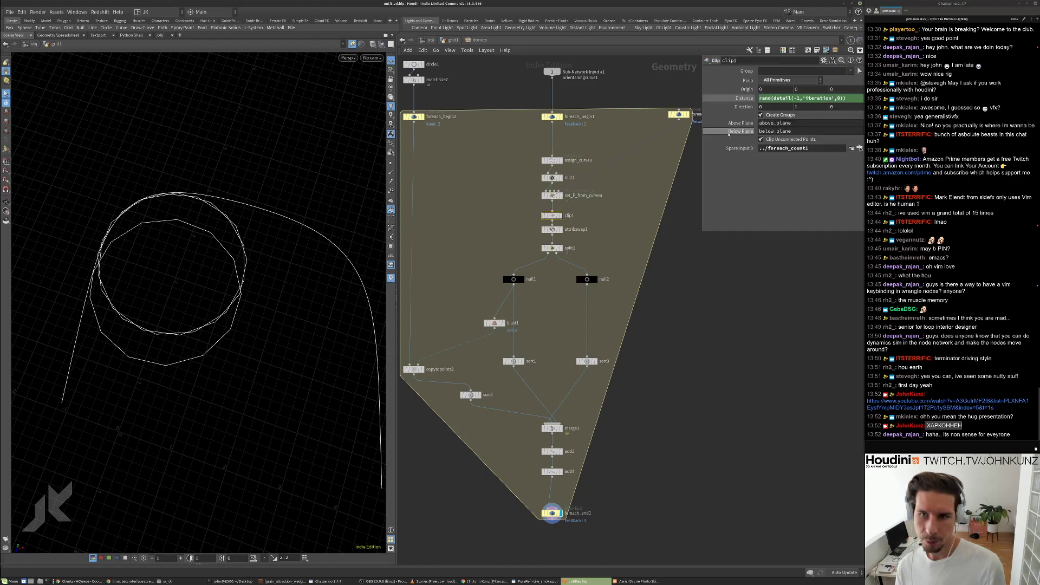
text())
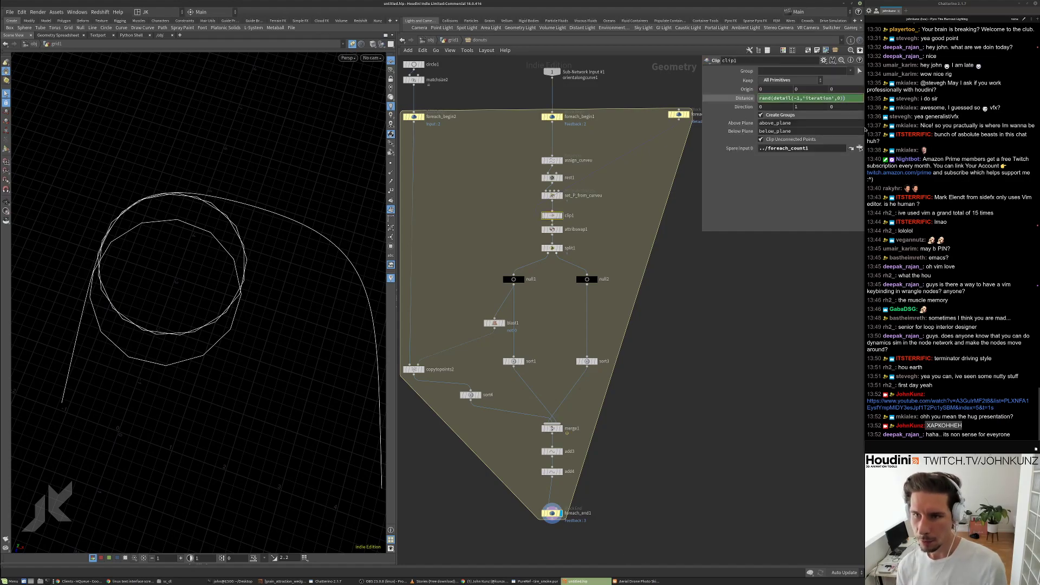
text(+42)
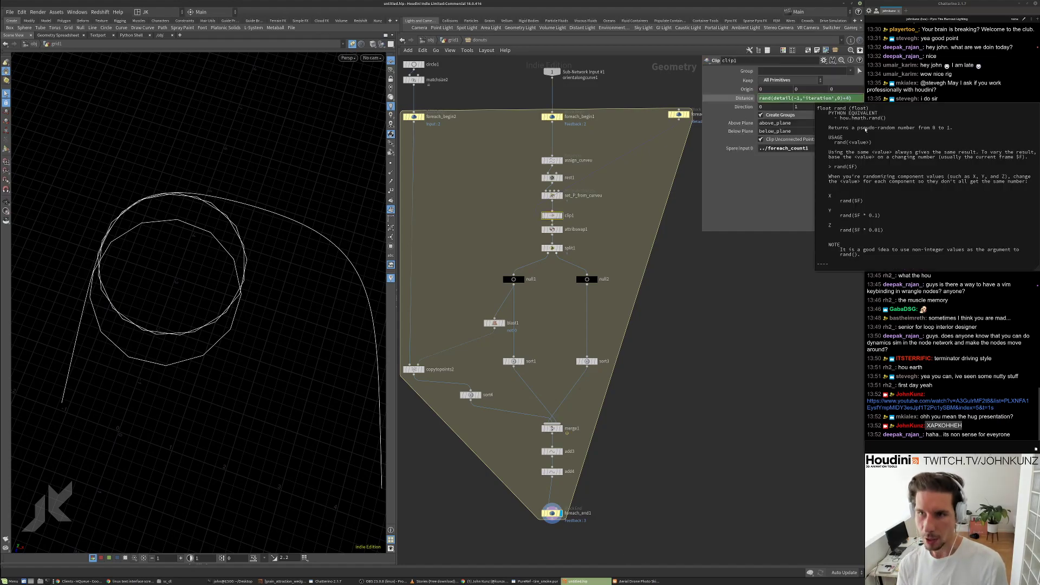
text(1)
key(Return)
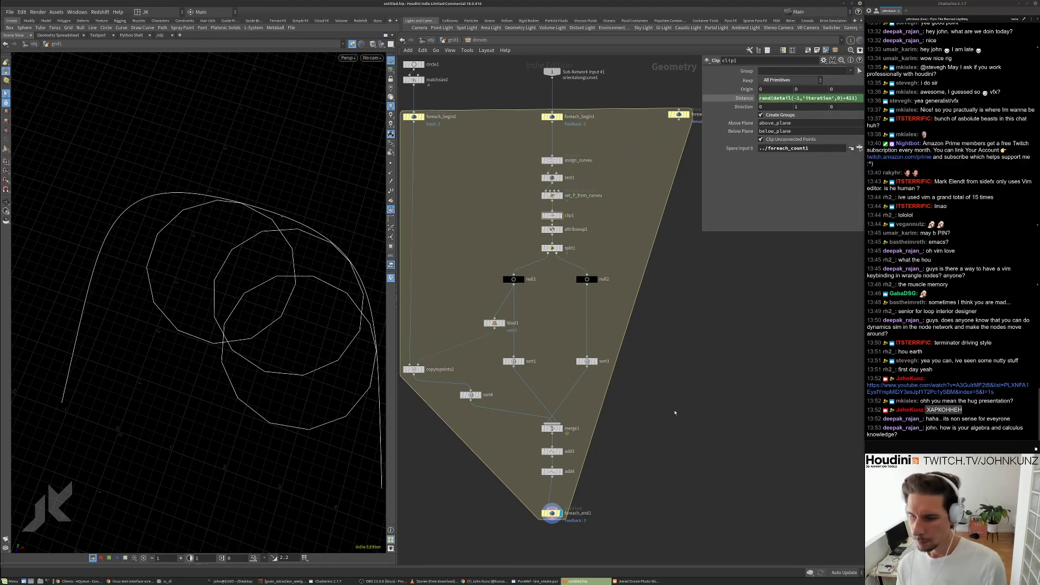
Leave the donuts subnet for the grid1 network and display the output of copytopoints1.
middle_drag(679, 407, 669, 409)
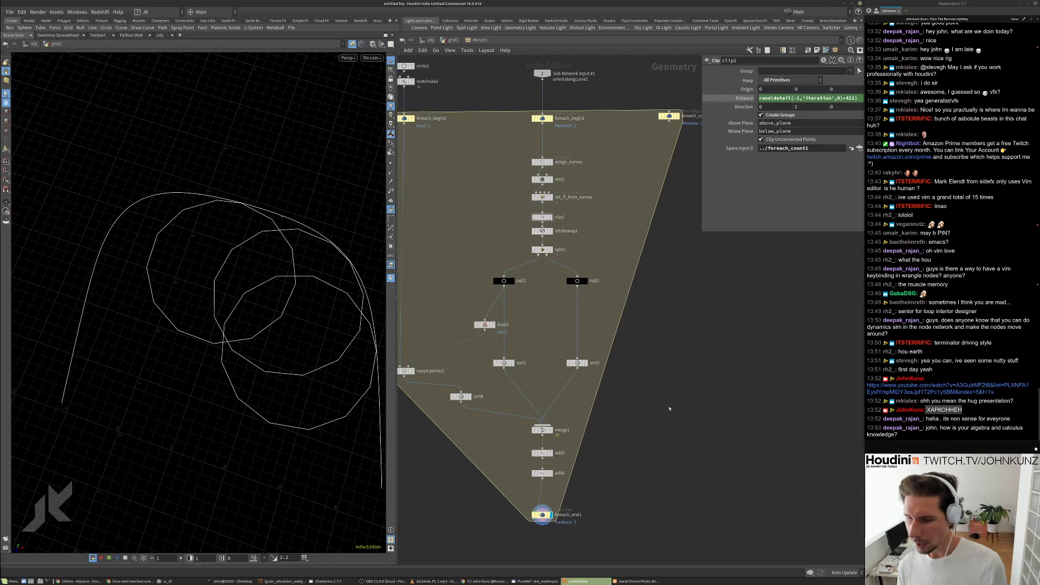
scroll(670, 408, down, 6)
scroll(664, 415, up, 5)
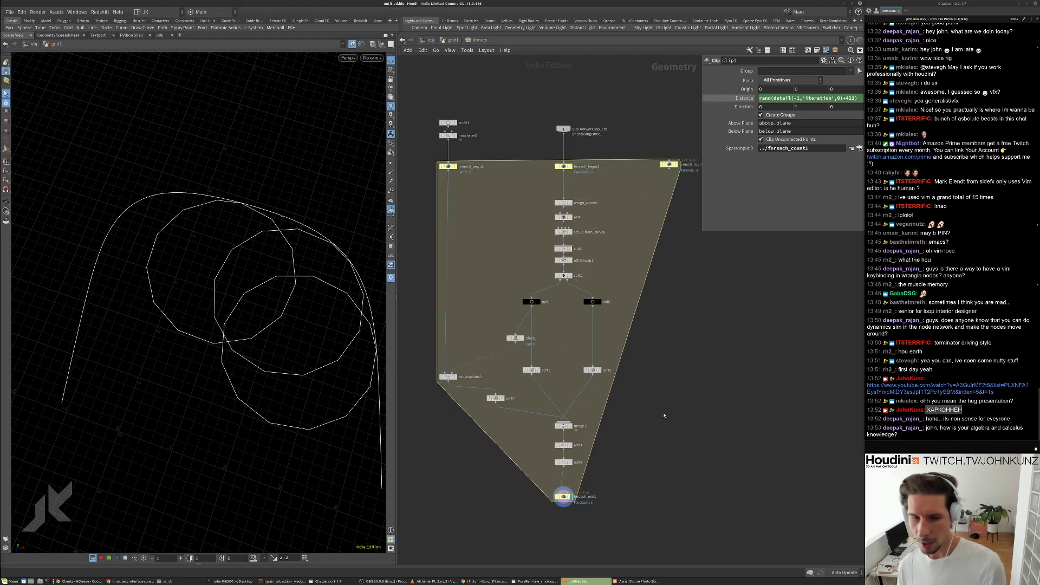
click(453, 41)
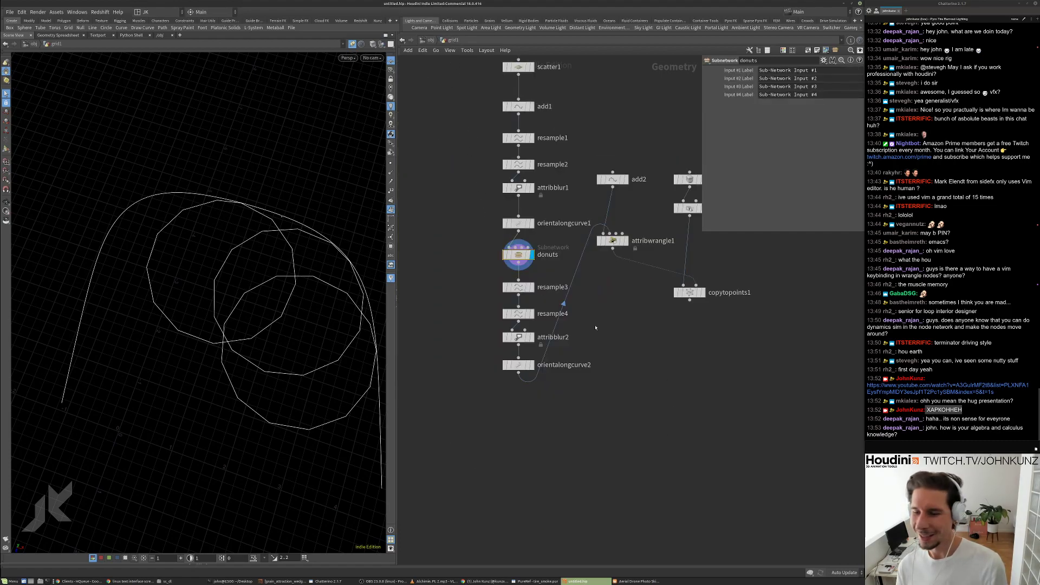
click(702, 293)
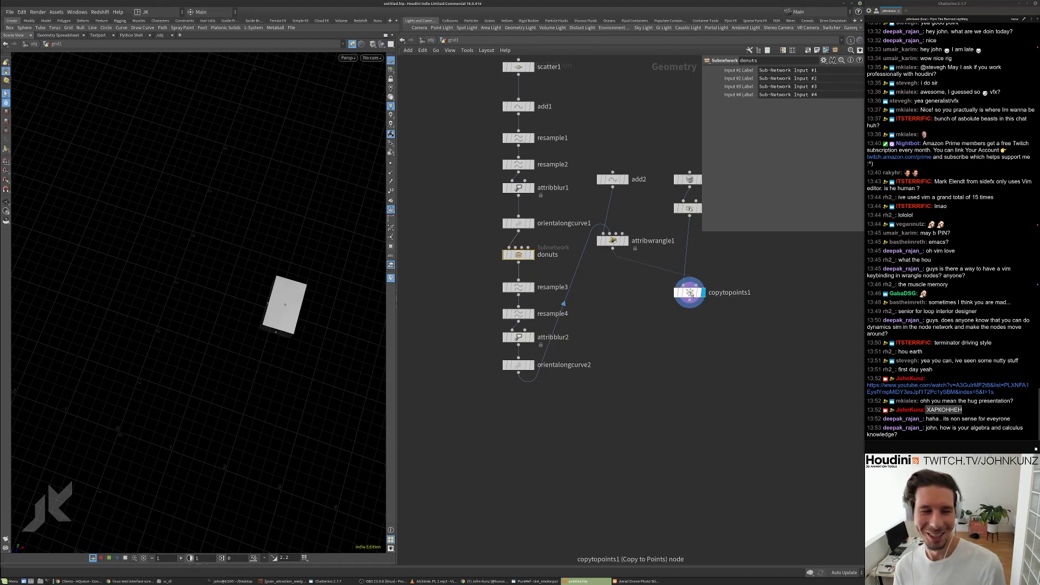
click(662, 327)
middle_drag(662, 327, 647, 351)
Template the matchsize1 node and reposition it in the network level with attribwrangle1.
click(684, 233)
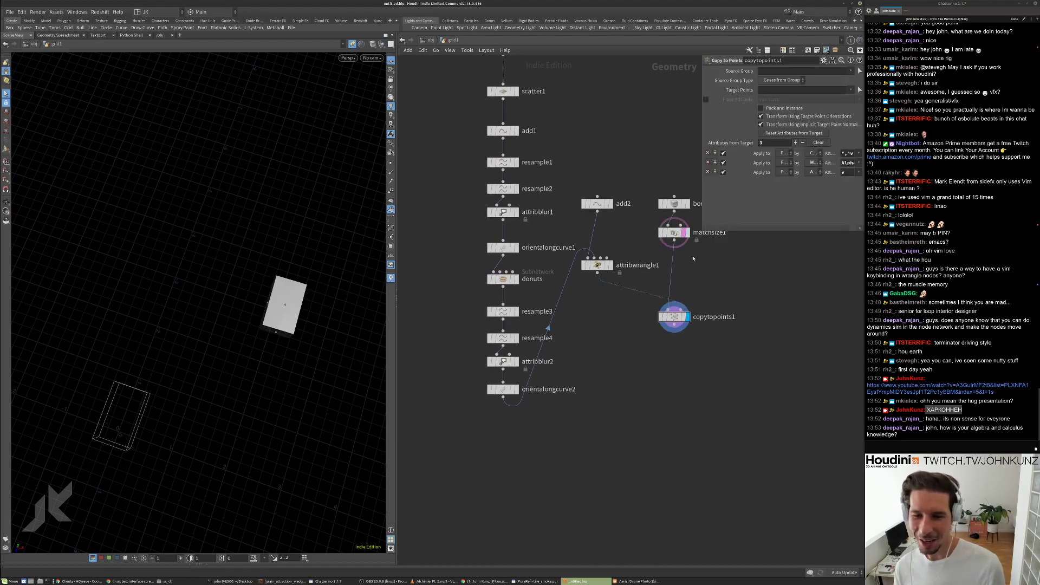
click(673, 233)
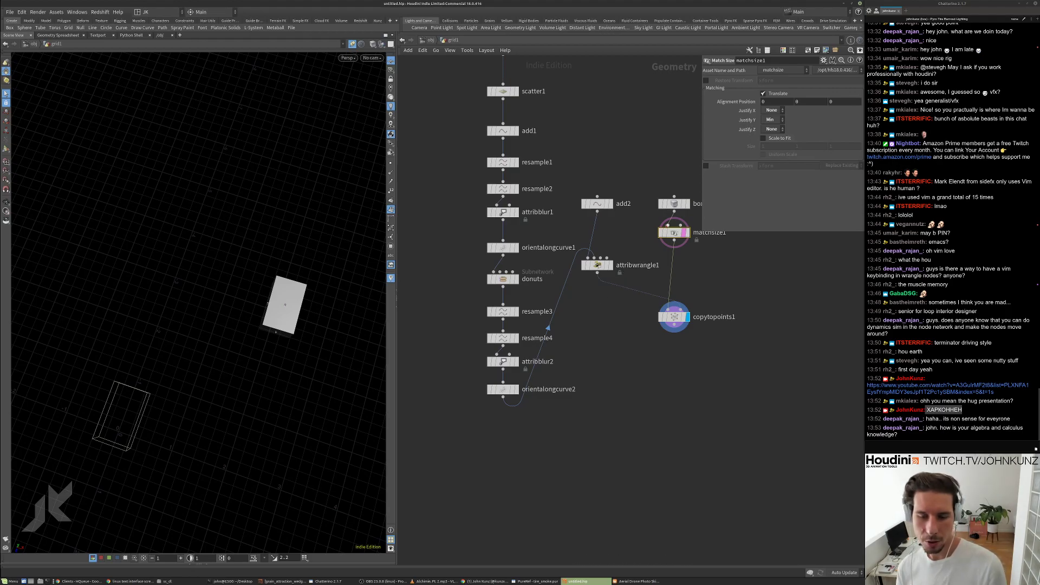
drag(674, 233, 674, 241)
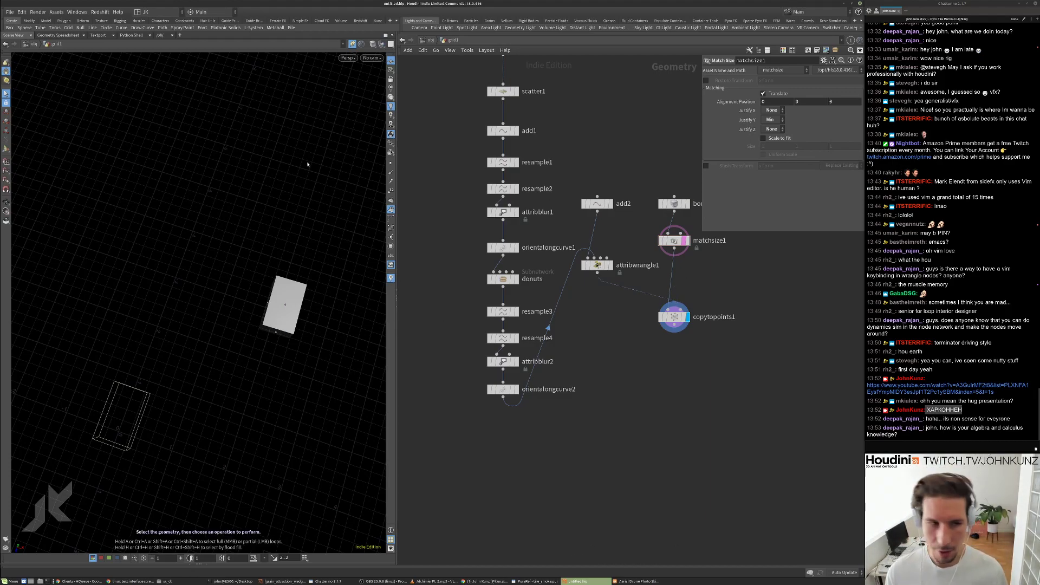
middle_drag(683, 402, 670, 414)
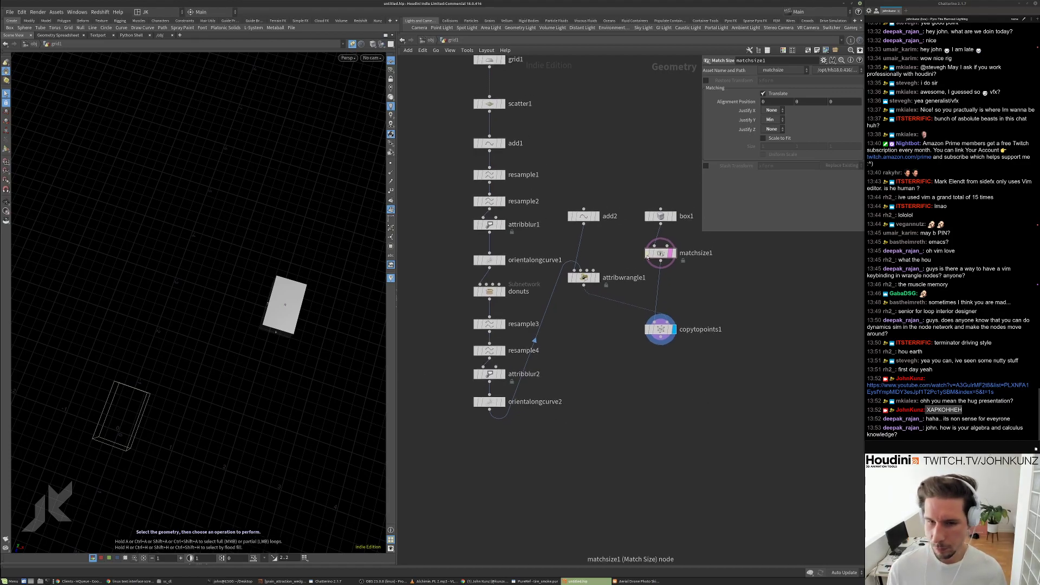
drag(659, 257, 660, 283)
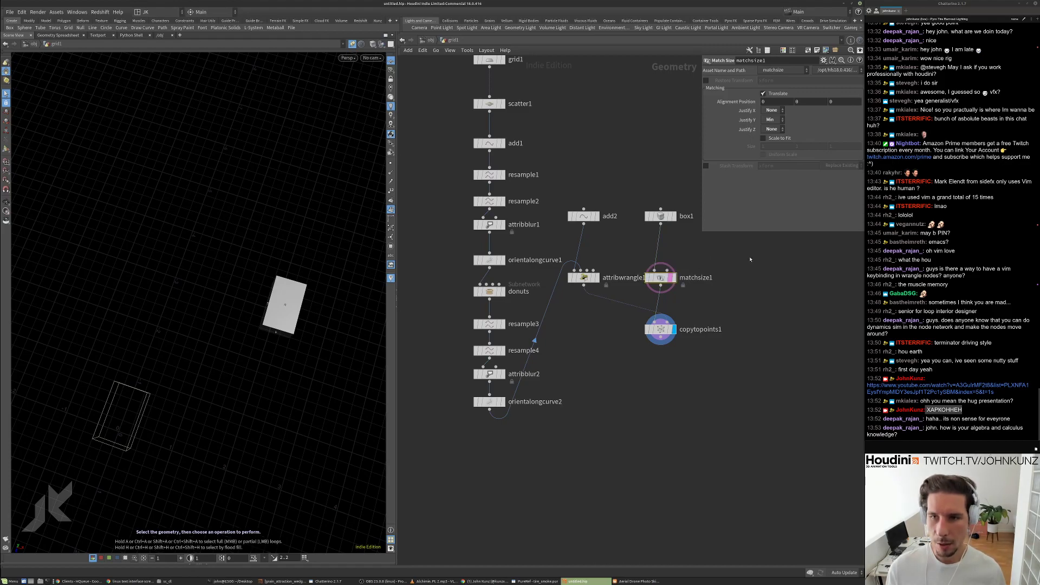
Set attribwrangle1's Dist to 0.596 and show orientalongcurve2 as the template instead of matchsize1.
drag(633, 259, 589, 284)
drag(845, 211, 832, 211)
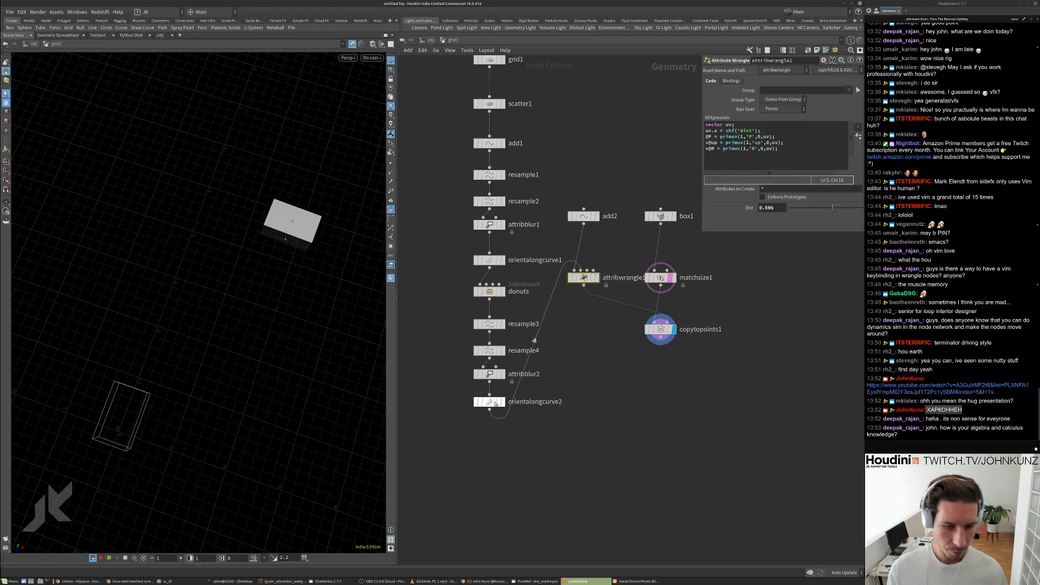
click(495, 403)
click(500, 402)
click(660, 277)
drag(701, 354, 650, 309)
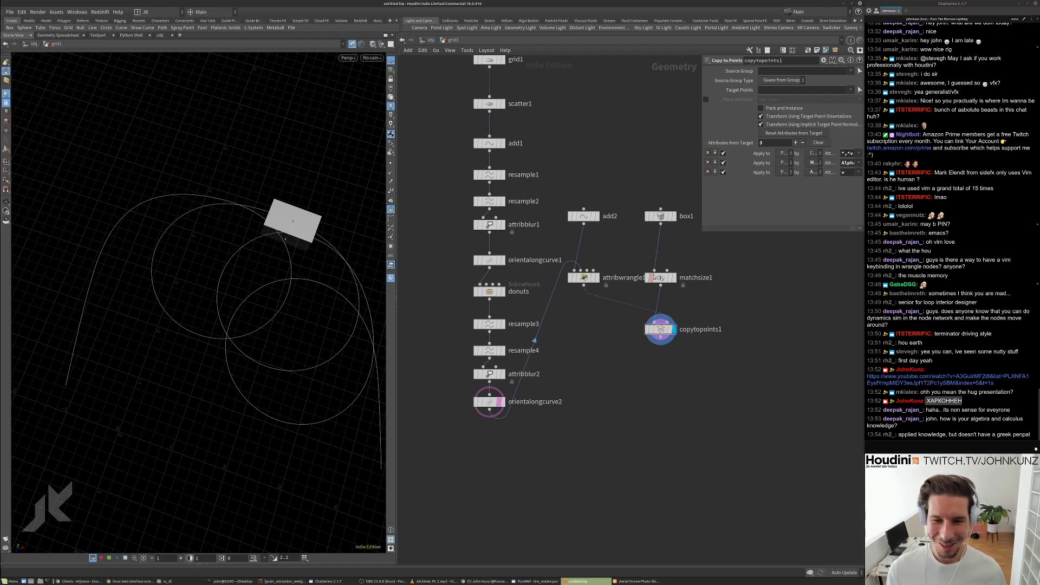
Slide the box along the looped path with attribwrangle1's Dist, ending at 0.715.
click(661, 277)
click(583, 278)
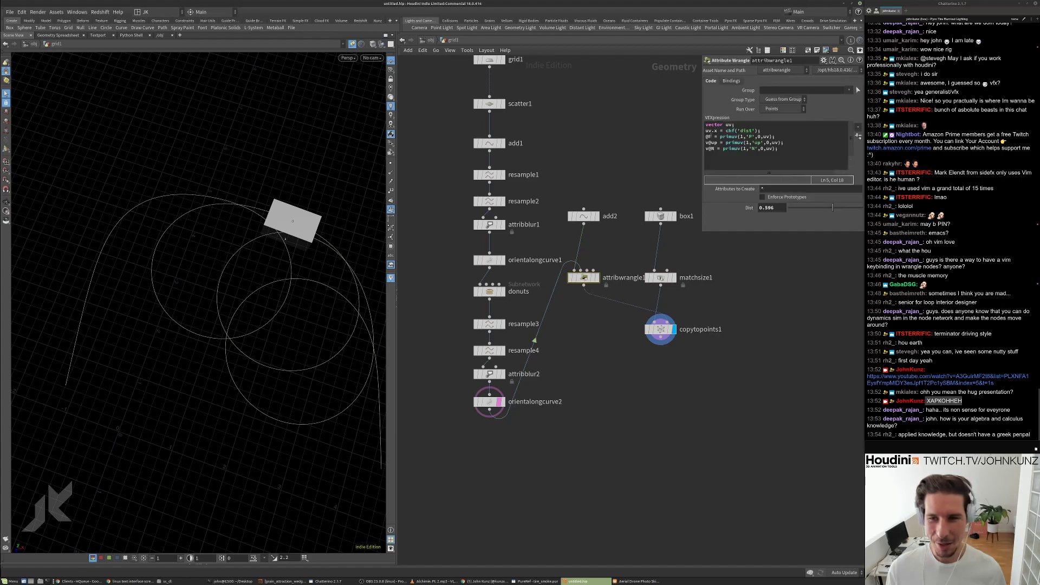
drag(790, 207, 811, 205)
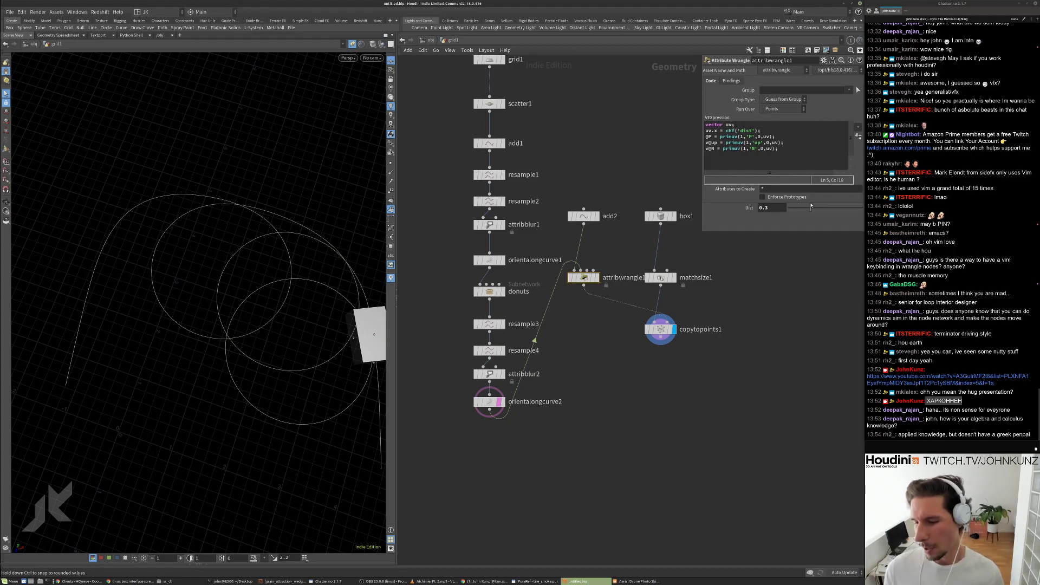
drag(810, 206, 841, 202)
Examine the box's placement on the path from low and raised angles, checking attribwrangle1's code and matchsize1's settings.
drag(354, 272, 260, 231)
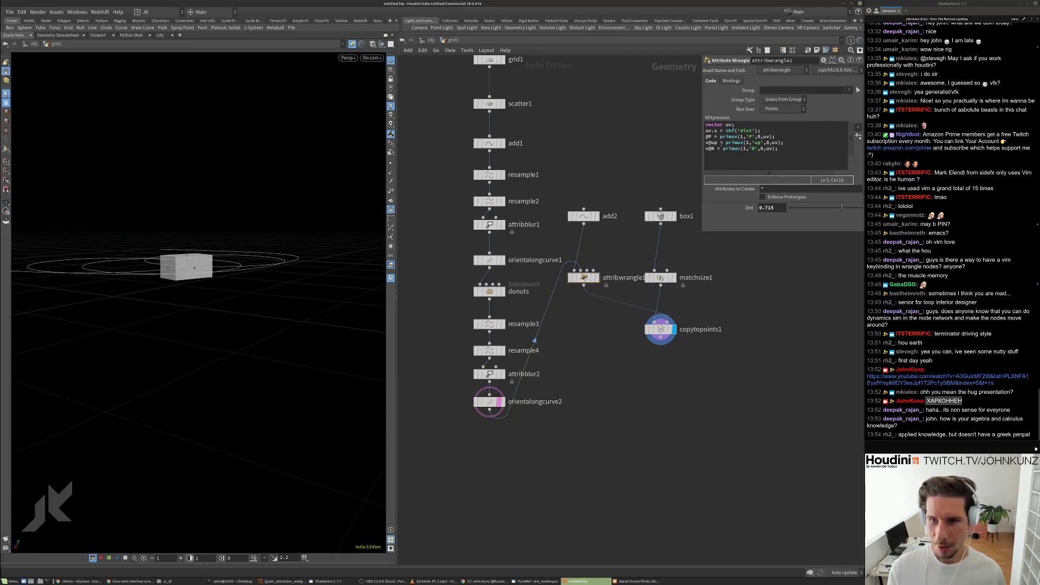
click(791, 141)
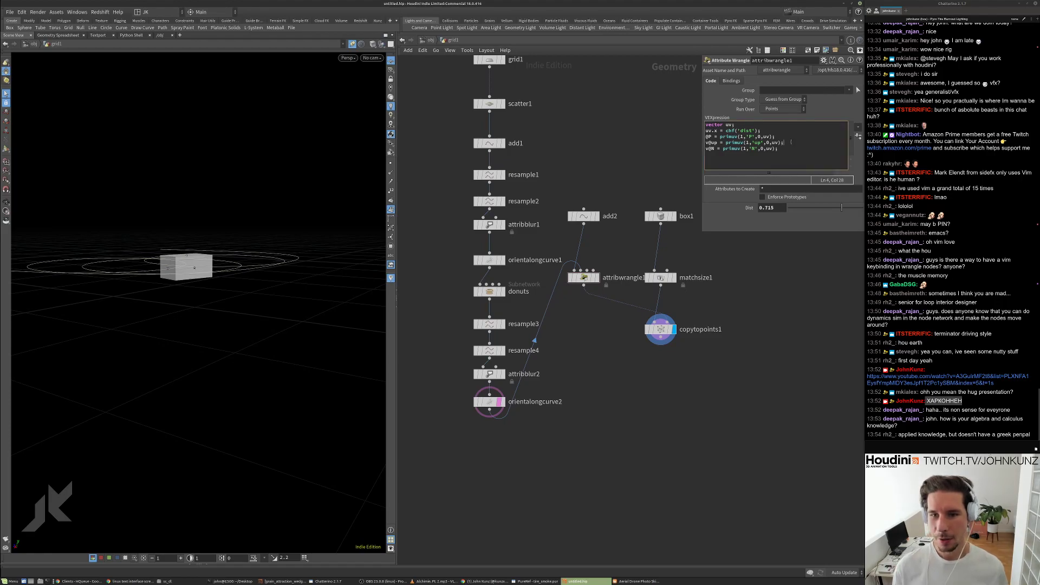
click(660, 278)
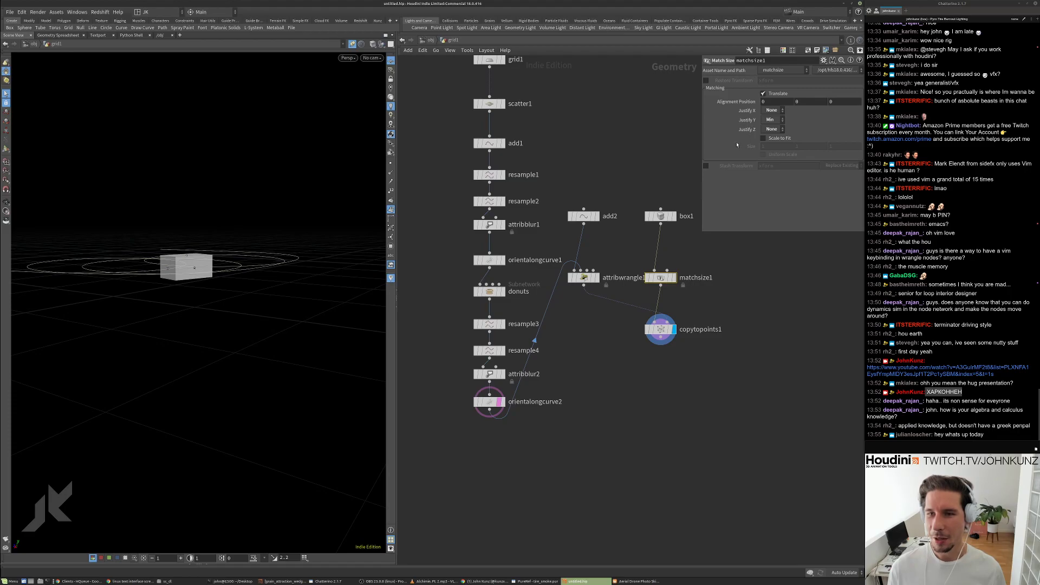
drag(172, 316, 274, 359)
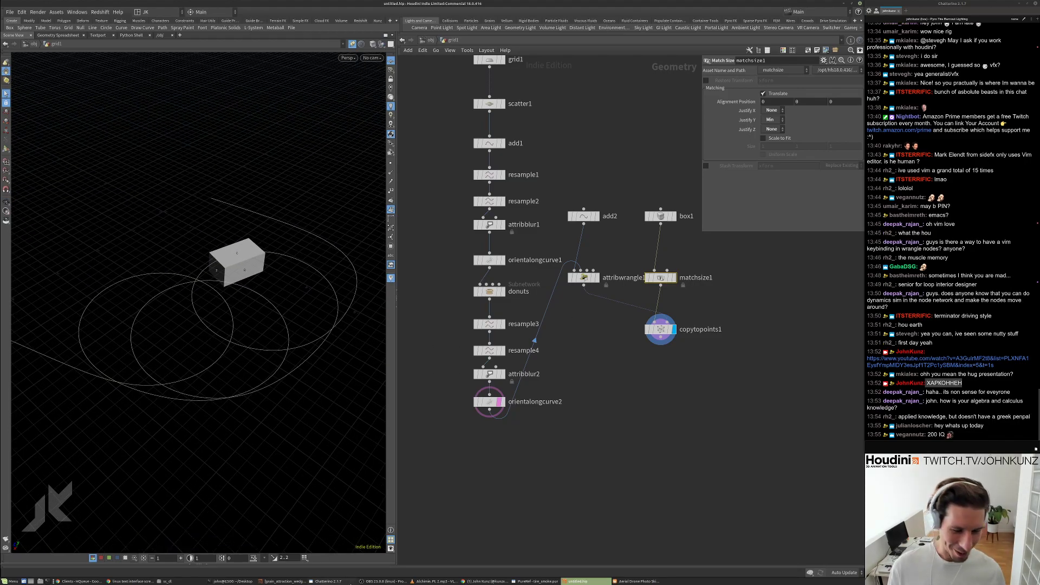
Switch to PureRef and examine the car, tyre smoke and skid mark reference photos, ending back in Houdini.
click(515, 581)
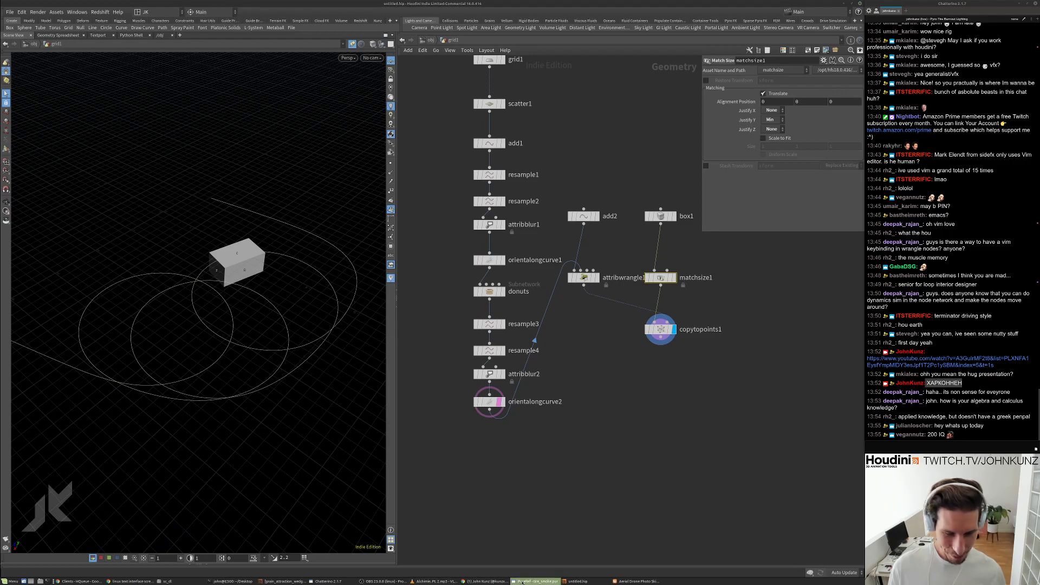
right_drag(681, 240, 532, 244)
scroll(563, 305, down, 3)
scroll(558, 320, up, 4)
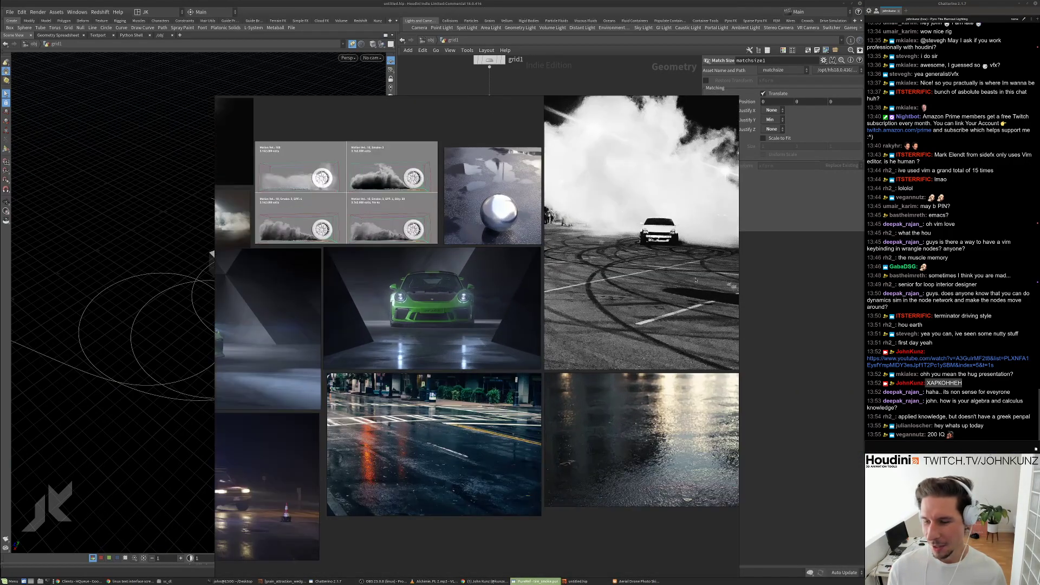
scroll(555, 338, down, 2)
scroll(558, 333, up, 2)
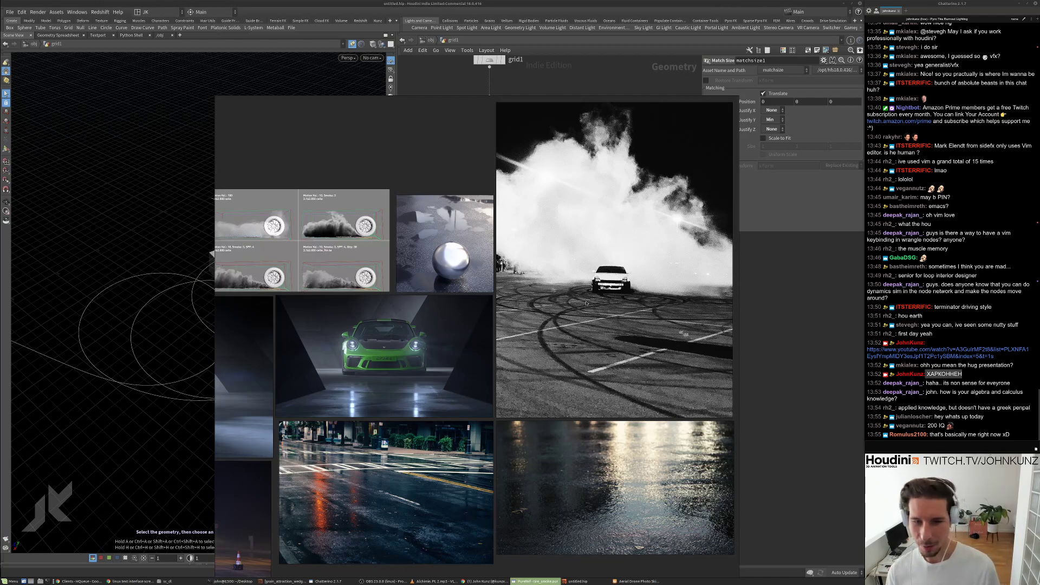
scroll(593, 306, down, 3)
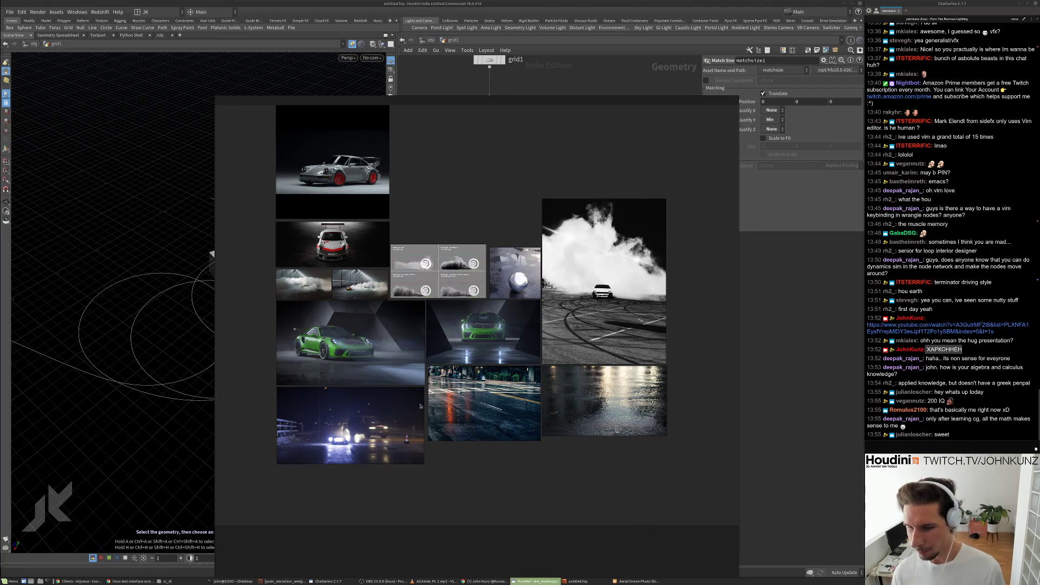
key(alt+Tab)
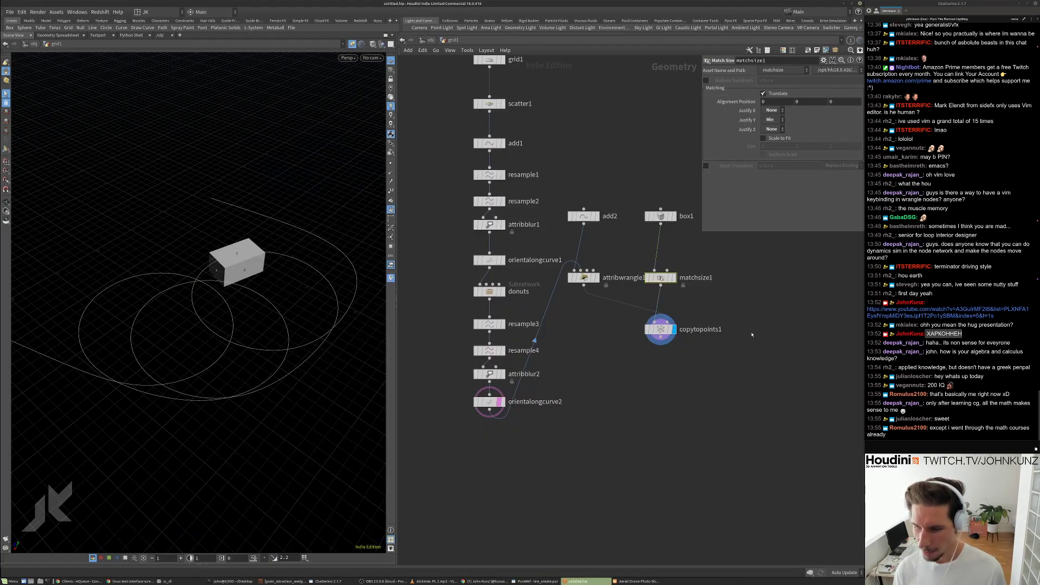
Set scatter1's Force Total Count to 9 to give the path more points.
mouse_move(210, 249)
alt+mouse_down()
mouse_move(209, 212)
mouse_move(207, 237)
alt+mouse_up()
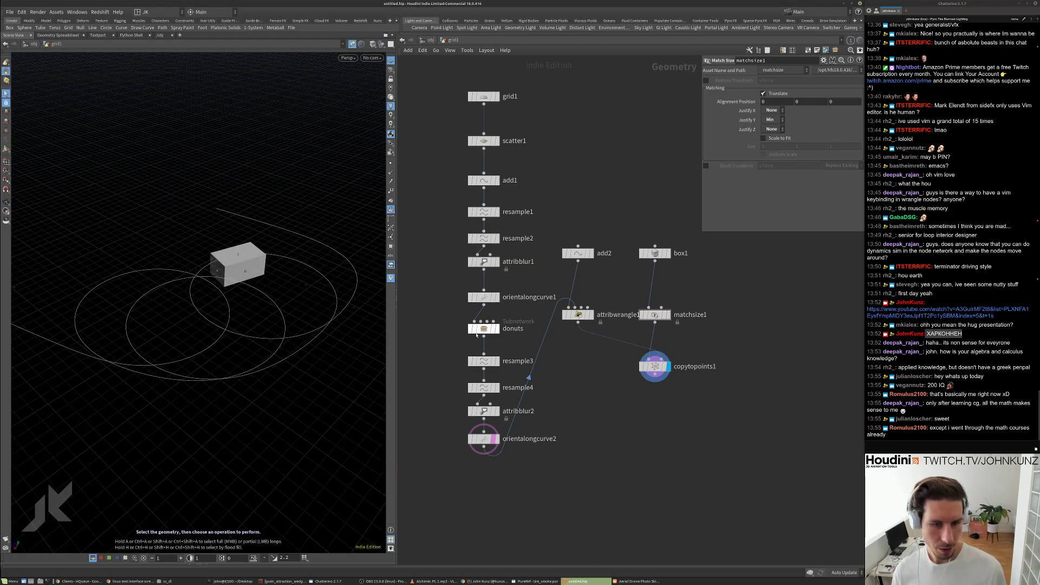
alt+drag(303, 281, 249, 321)
click(480, 143)
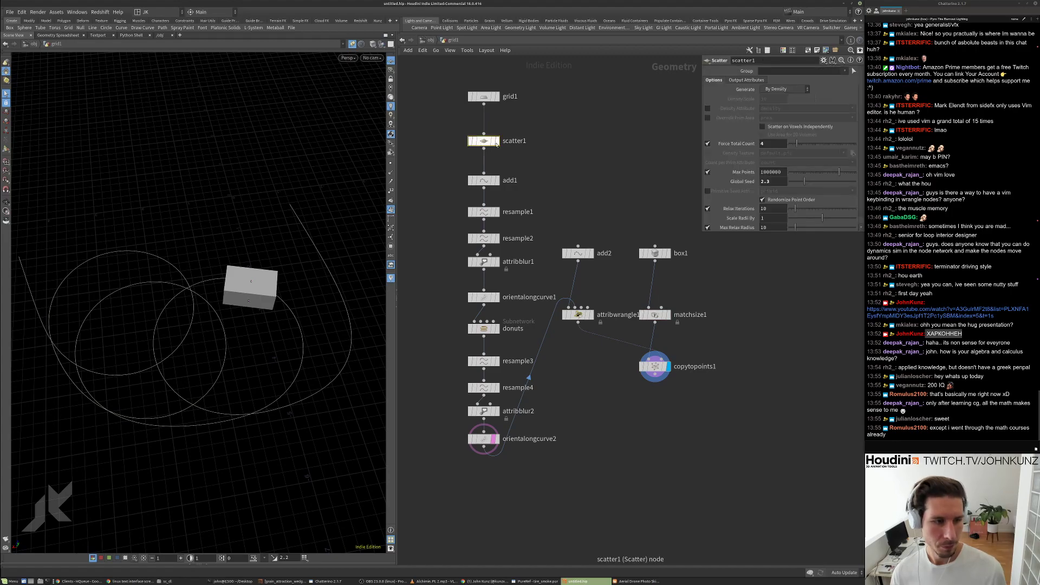
drag(795, 145, 801, 145)
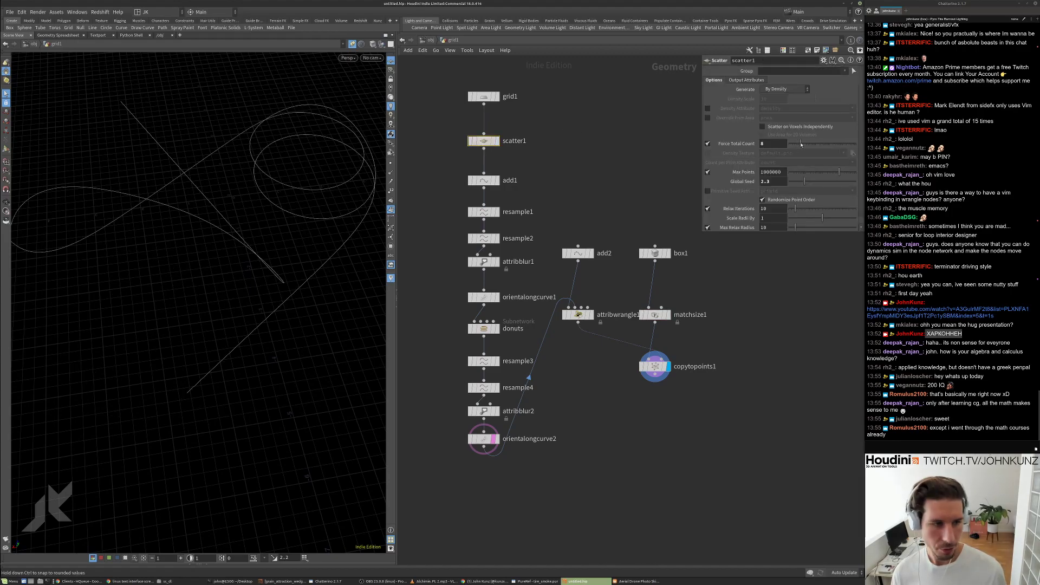
alt+drag(325, 357, 288, 322)
alt+right_drag(288, 323, 202, 399)
drag(801, 145, 801, 145)
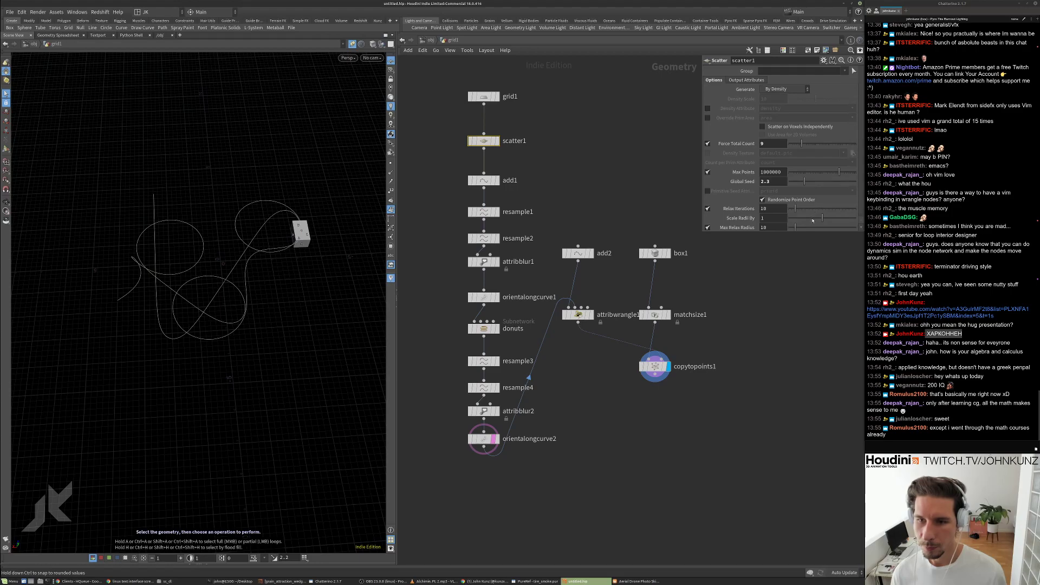
Try different Global Seed values on scatter1, ending at 5.65, while viewing the path through cam1.
click(811, 184)
drag(811, 186, 813, 186)
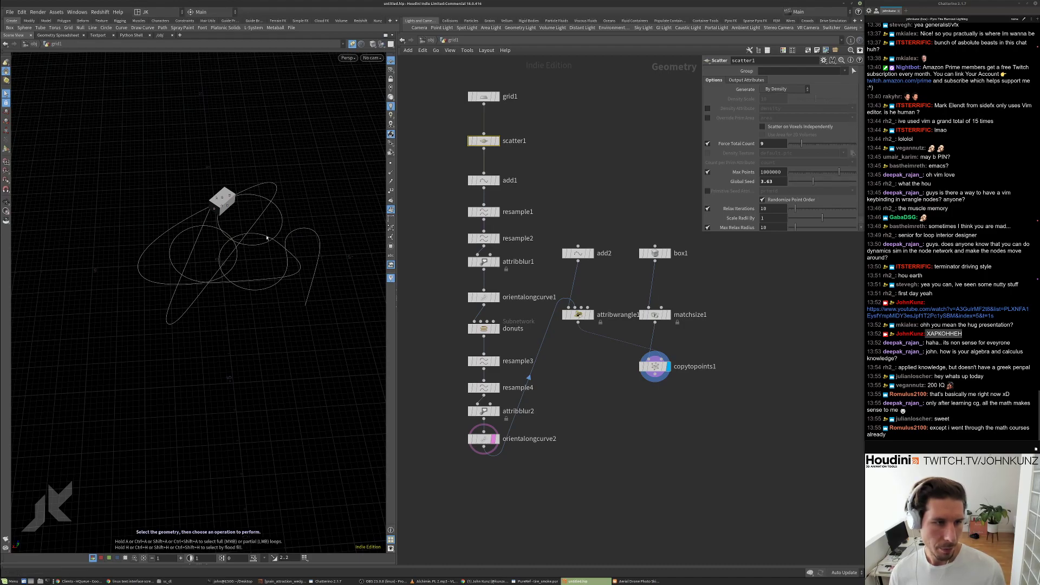
alt+drag(260, 234, 270, 249)
drag(812, 183, 819, 183)
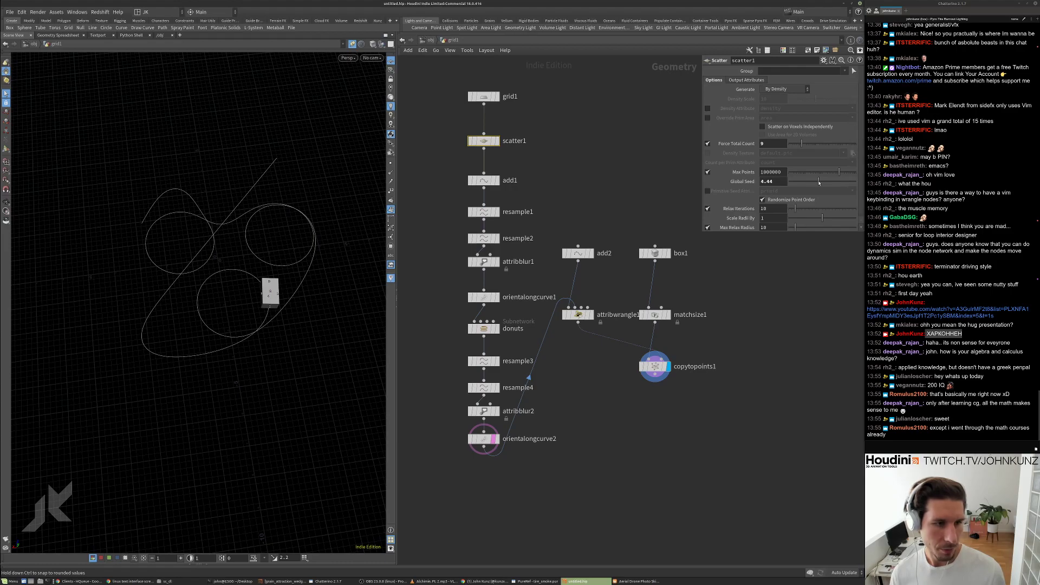
click(371, 57)
click(374, 96)
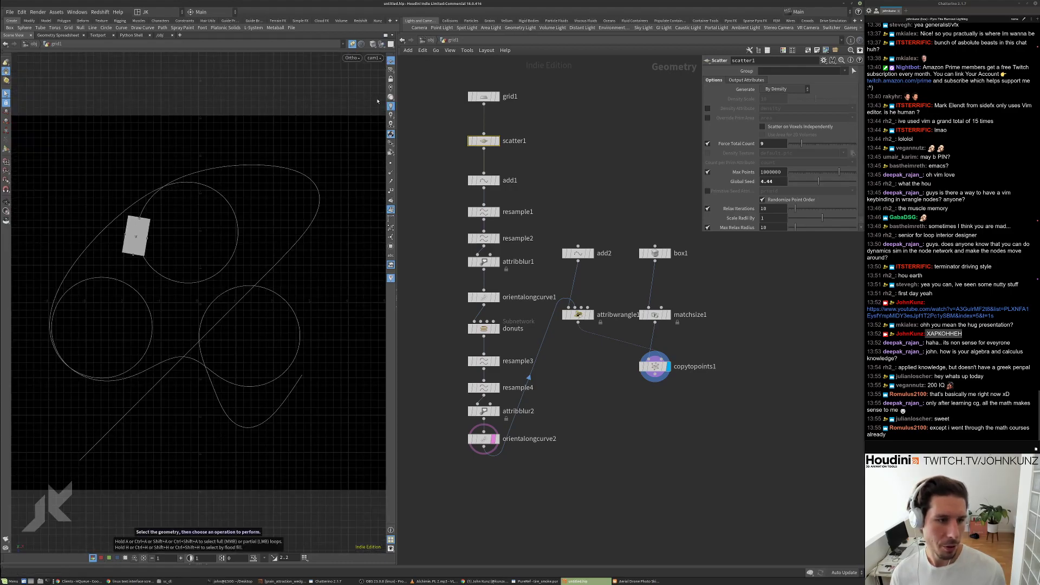
drag(826, 183, 827, 183)
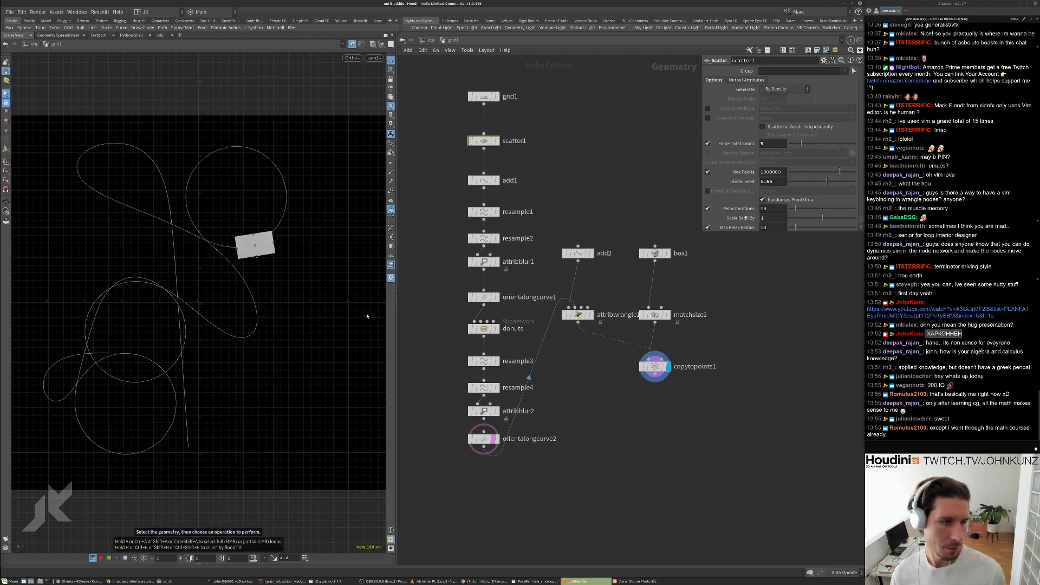
Slide the box along the new path by setting attribwrangle1's Dist to 0.552.
click(578, 314)
mouse_move(841, 207)
mouse_down()
mouse_move(790, 218)
mouse_move(858, 213)
mouse_move(818, 215)
mouse_move(829, 215)
mouse_up()
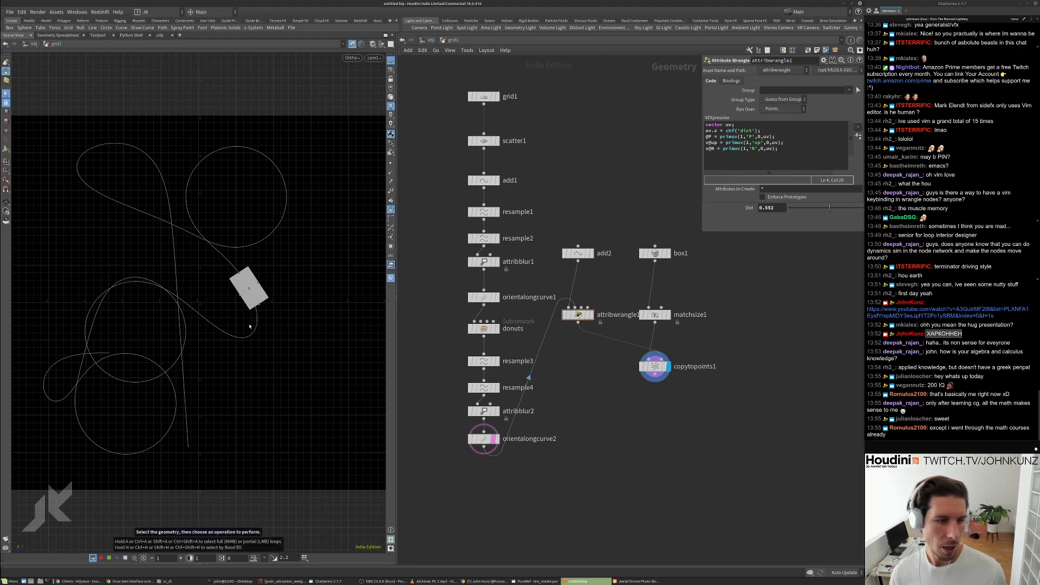
middle_drag(691, 293, 674, 272)
scroll(672, 268, up, 2)
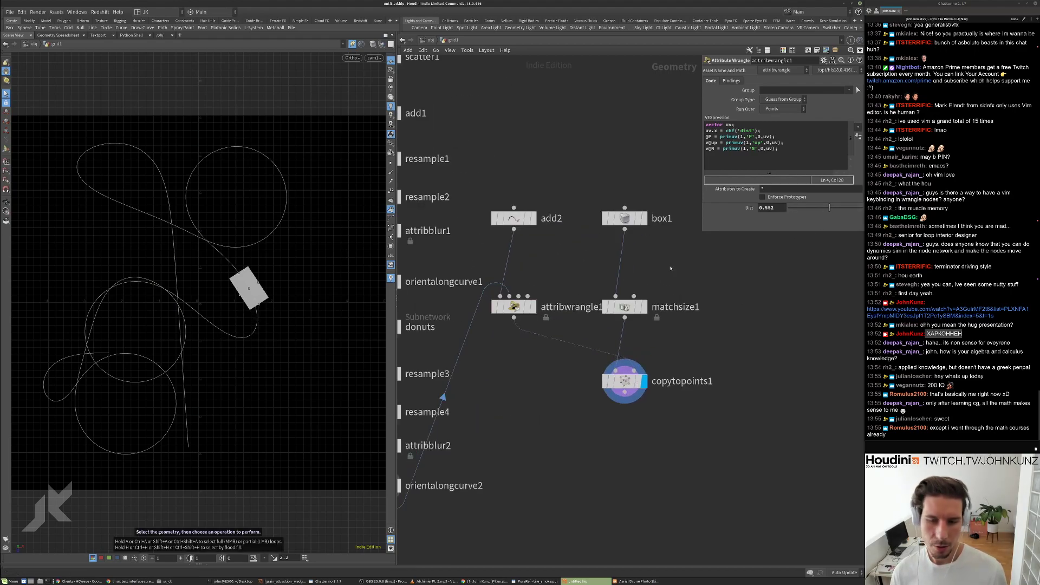
Frame the box and switch the viewport from cam1 to the perspective view without a camera.
drag(278, 302, 302, 287)
key(space+g)
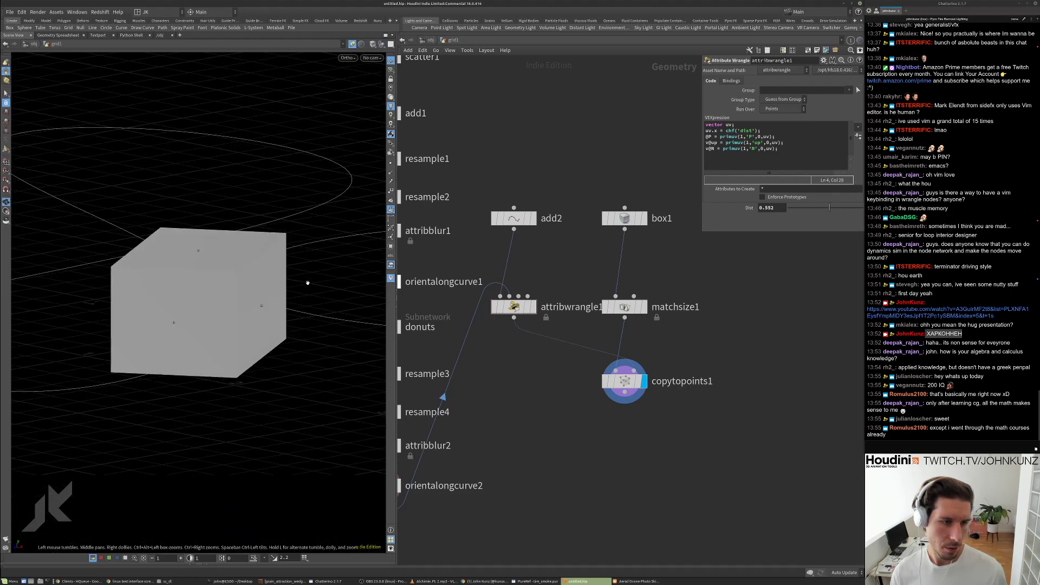
scroll(302, 287, down, 5)
click(348, 58)
click(359, 179)
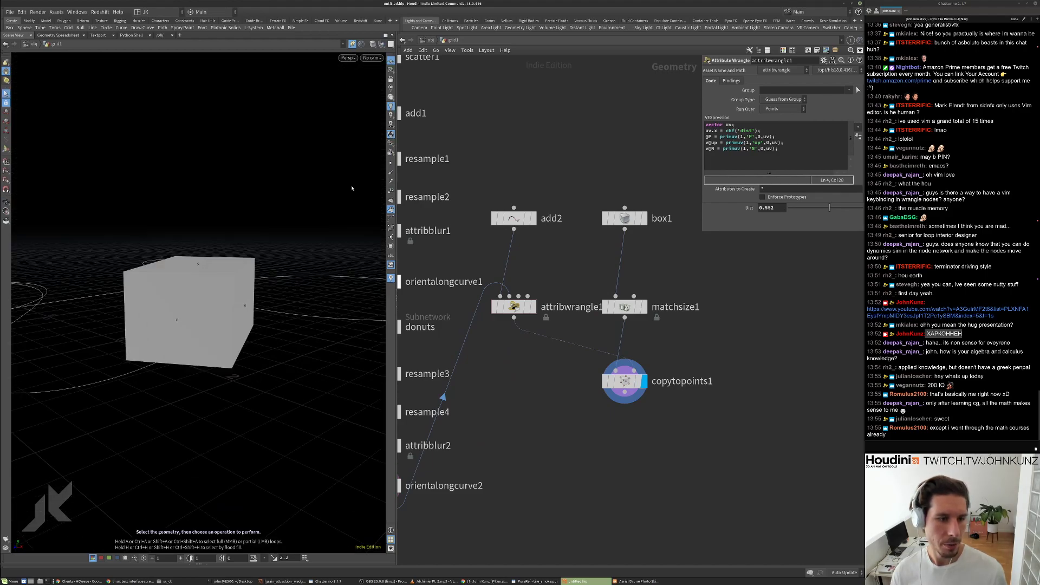
drag(292, 212, 268, 201)
key(s)
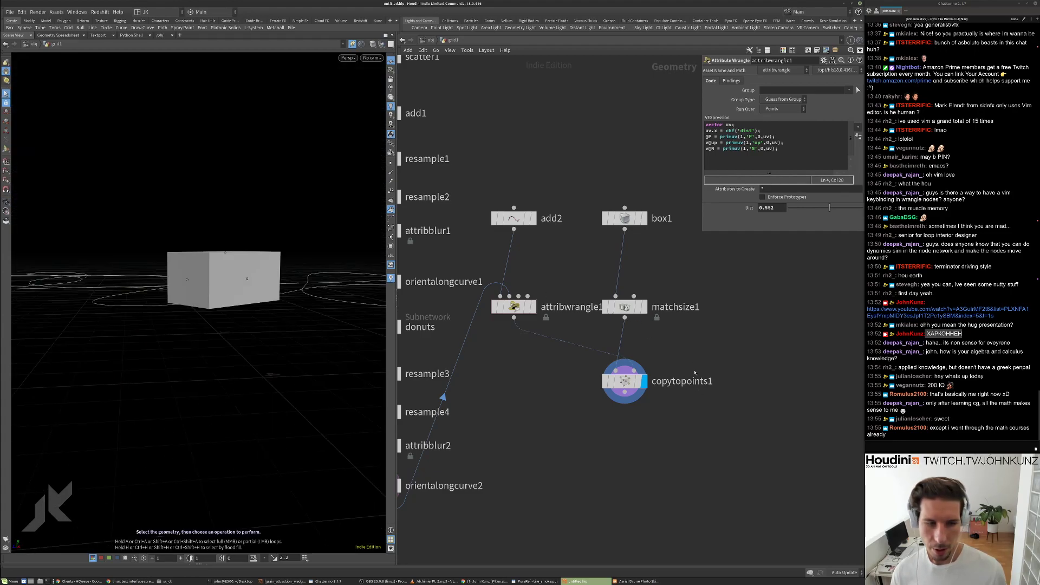
Isolate the box's underside face with a Blast node after copytopoints1, enabling Delete Non Selected, and adjust the node's position.
alt+drag(255, 266, 198, 191)
alt+drag(201, 73, 297, 149)
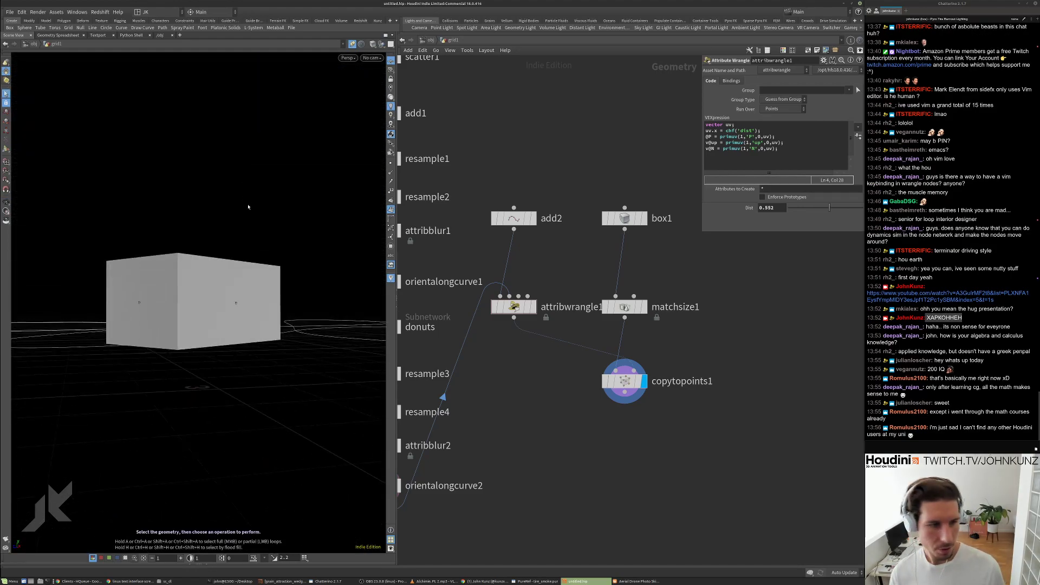
alt+drag(246, 201, 233, 162)
click(161, 319)
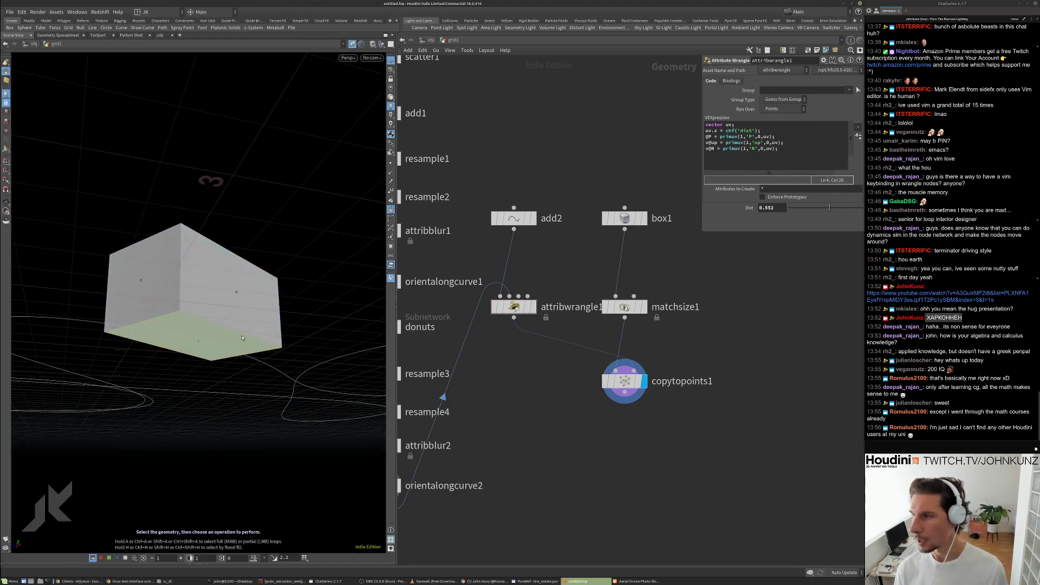
key(Delete)
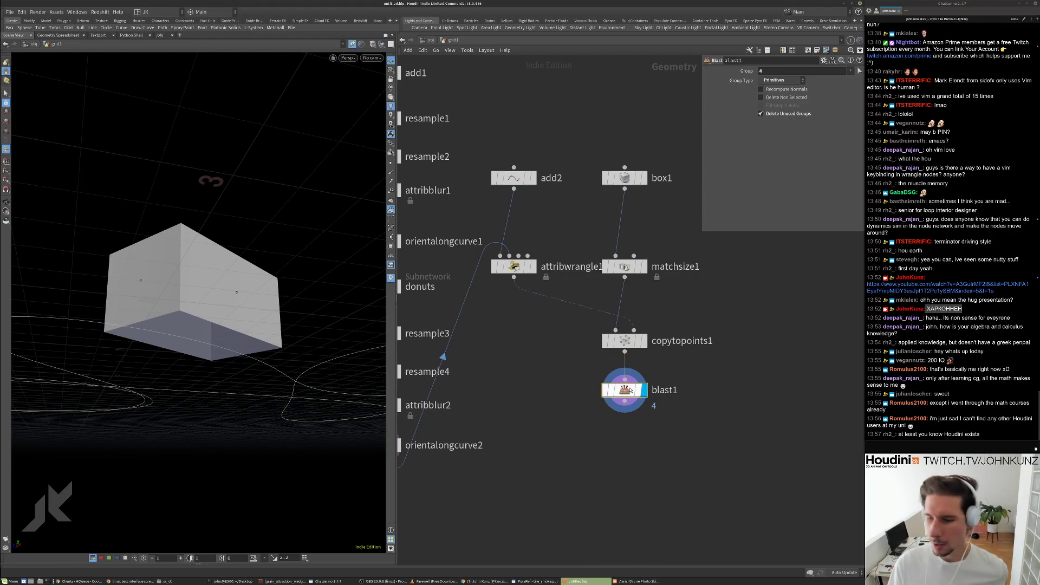
click(767, 98)
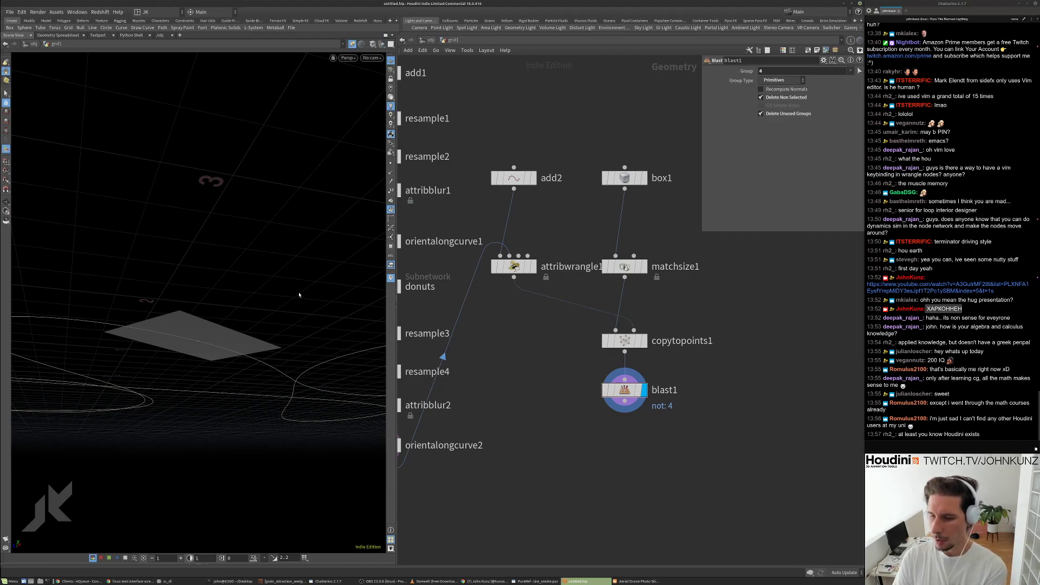
middle_drag(701, 384, 695, 320)
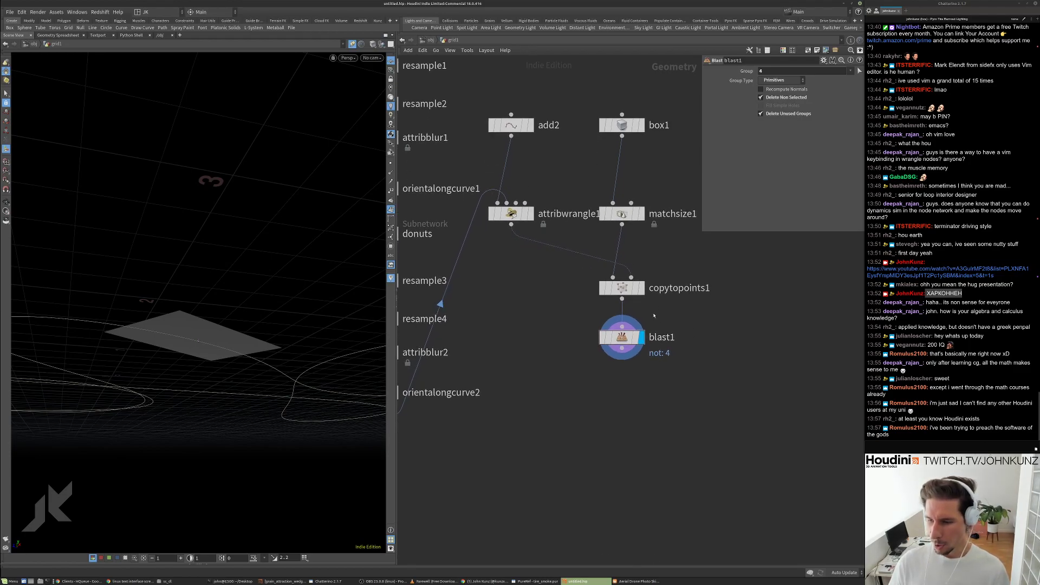
drag(626, 336, 624, 342)
Add an Enumerate node directly below blast1, connect it and make it the displayed node.
alt+drag(187, 227, 254, 314)
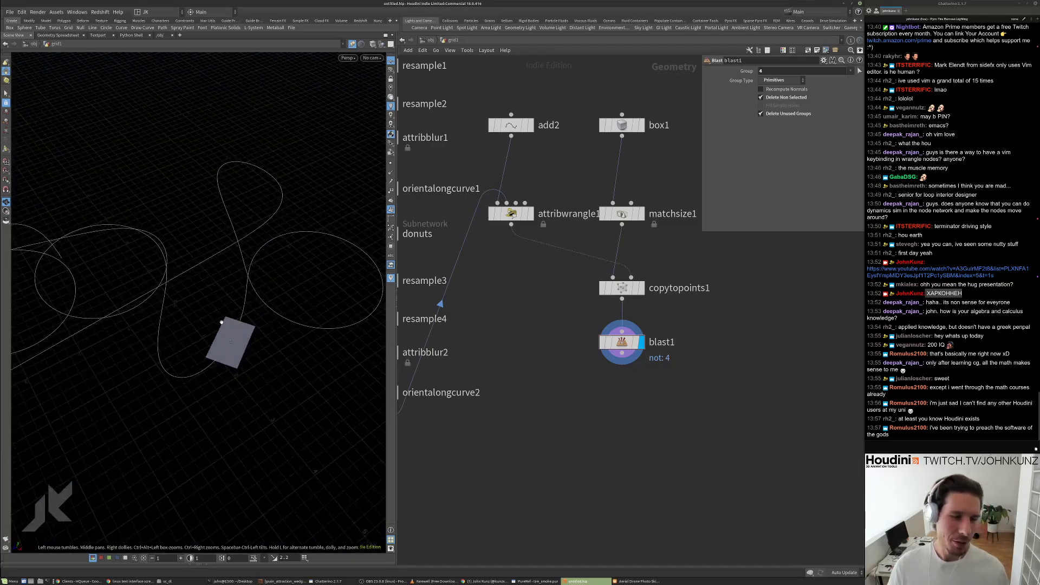
key(h)
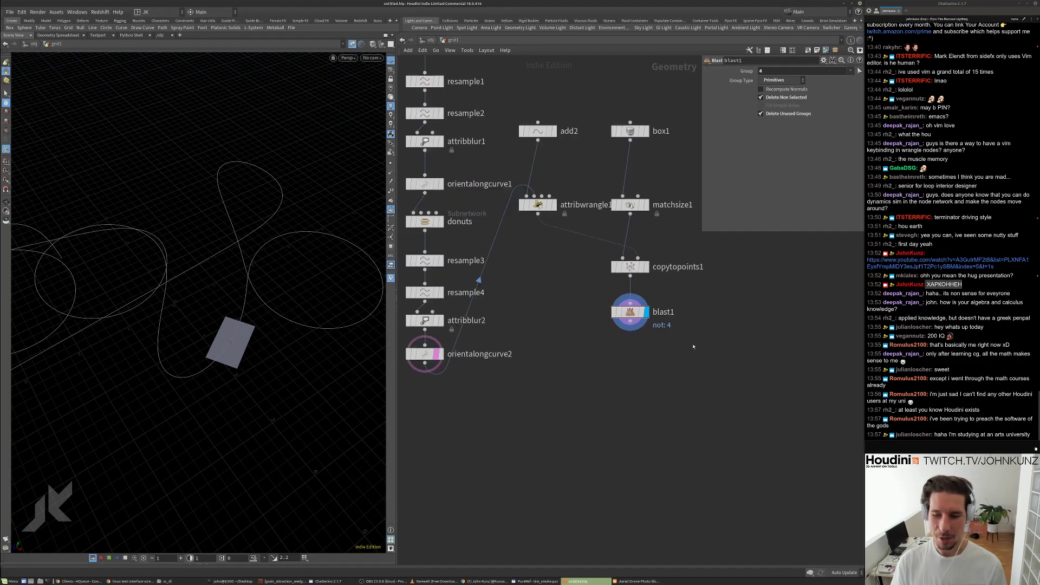
middle_drag(693, 355, 669, 359)
key(Tab)
text(enum)
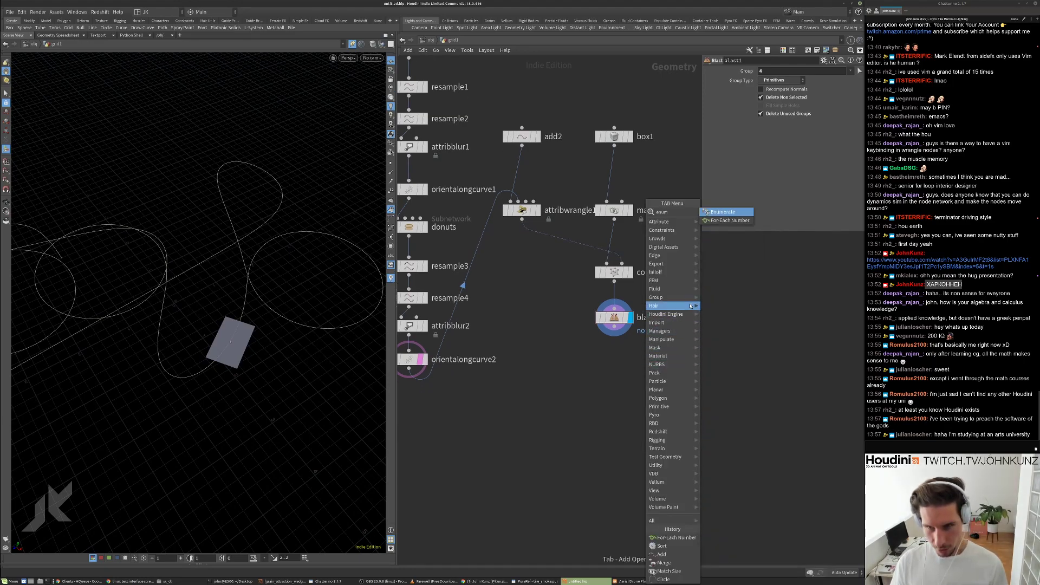
key(Return)
click(640, 366)
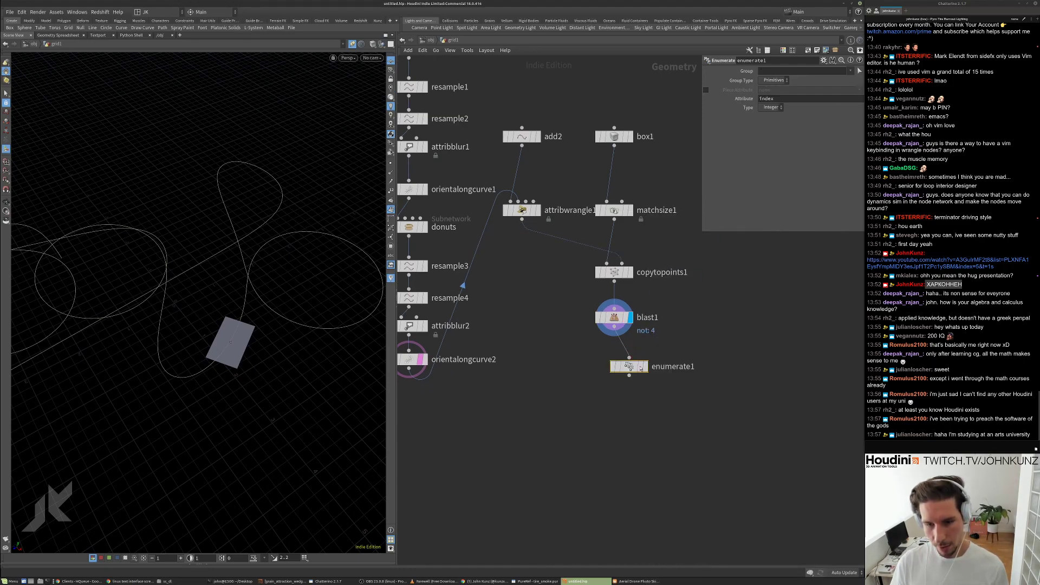
scroll(640, 366, up, 3)
drag(640, 367, 611, 339)
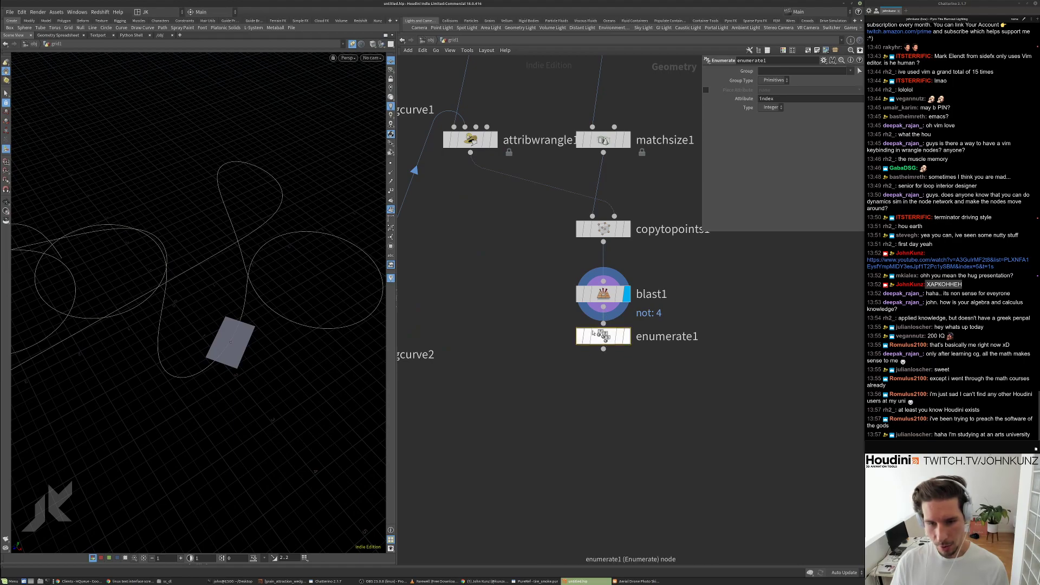
click(627, 335)
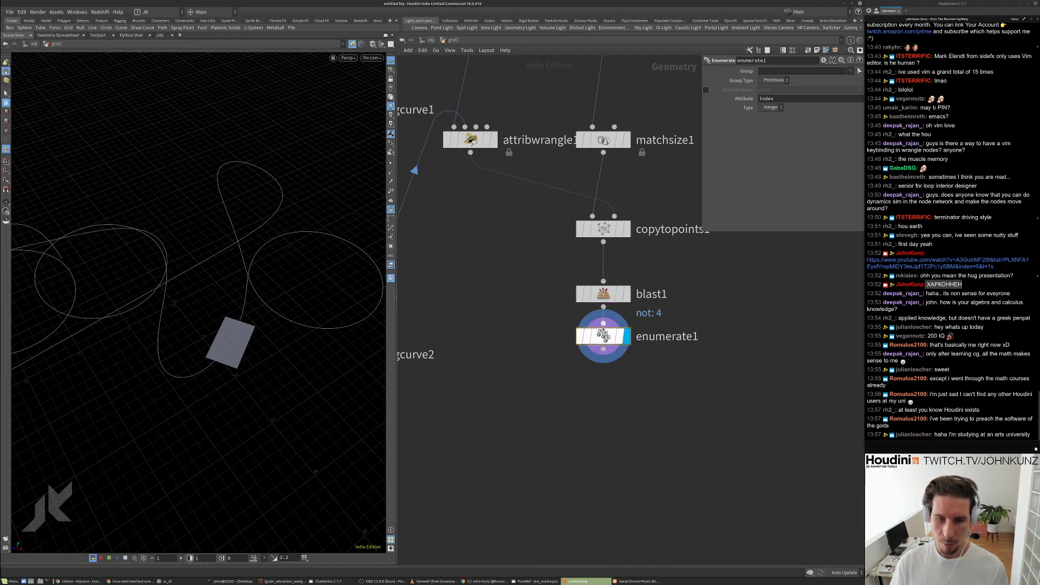
Set enumerate1's Group Type to Points with the attribute type kept as Integer.
click(771, 107)
click(767, 115)
click(774, 80)
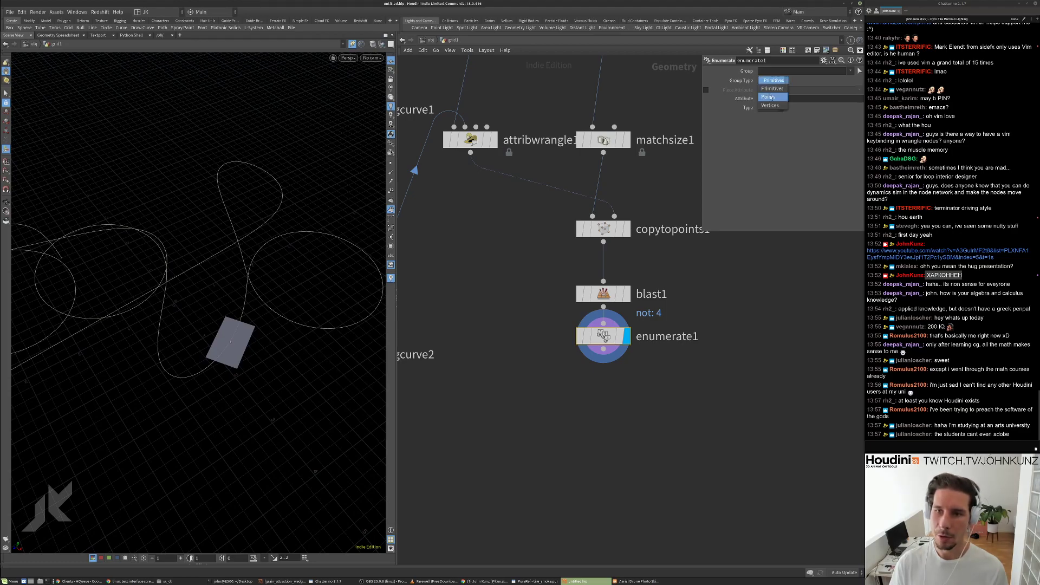
click(769, 97)
Check the index attribute on enumerate1's points in its geometry spreadsheet, and close the spreadsheet.
right_click(607, 336)
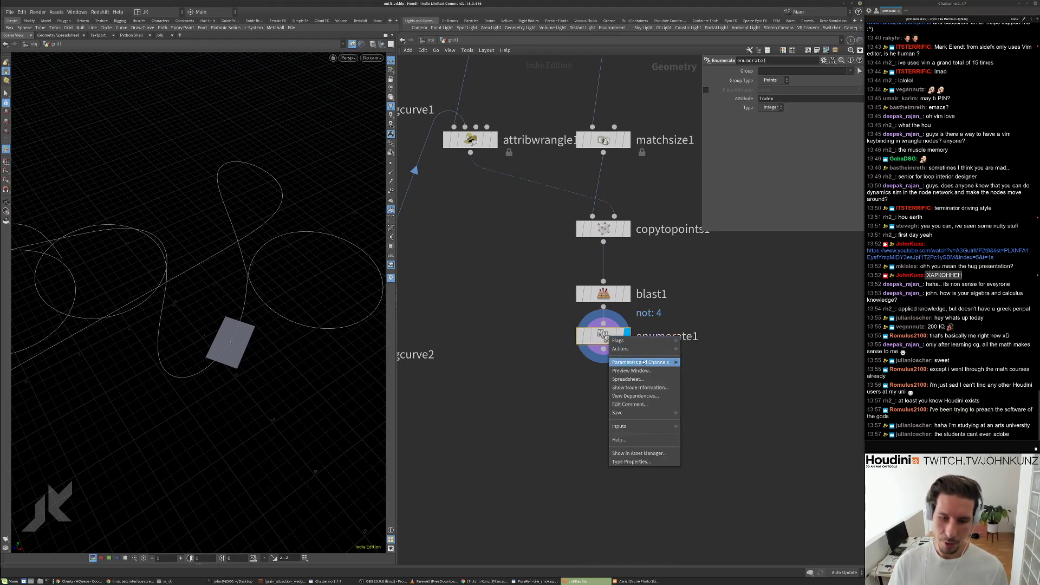
click(634, 379)
click(591, 235)
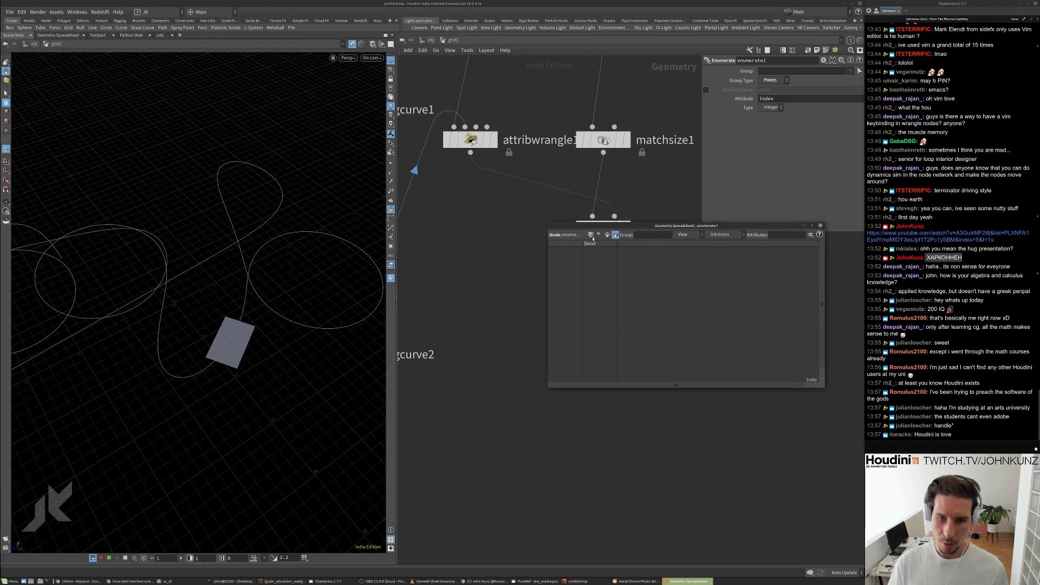
drag(693, 227, 590, 192)
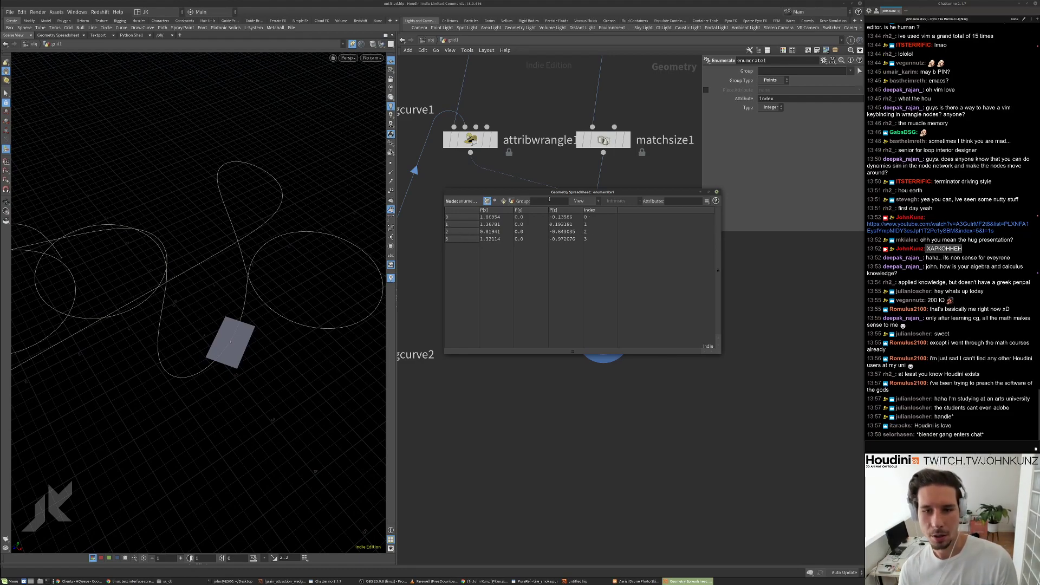
drag(591, 192, 540, 115)
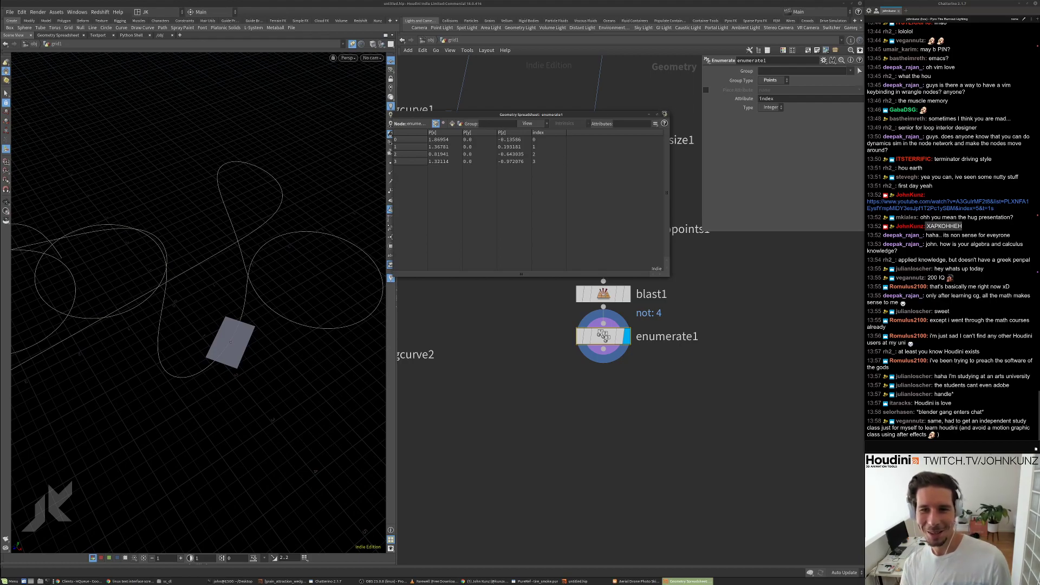
click(664, 113)
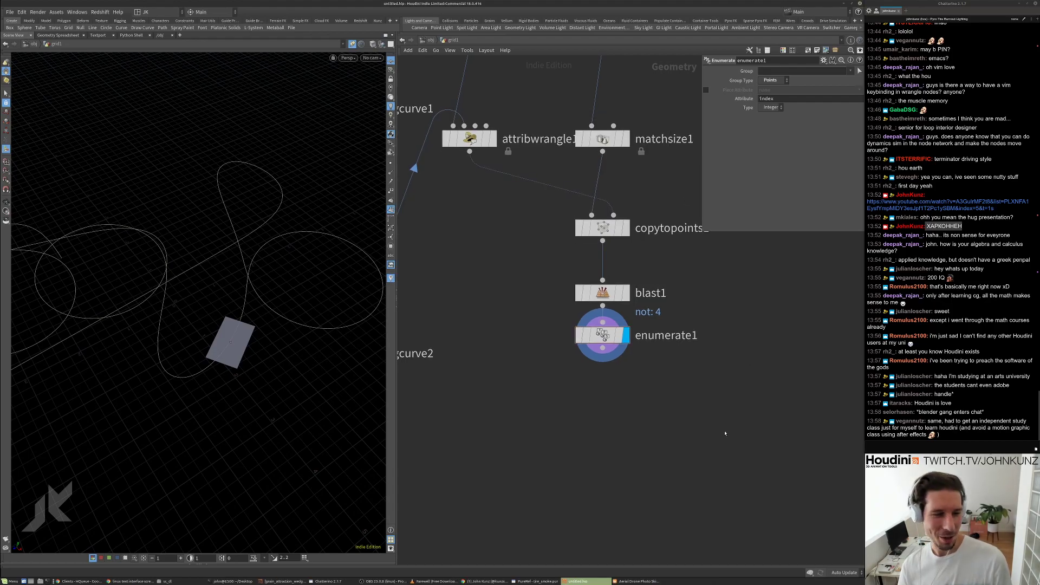
middle_drag(716, 429, 692, 394)
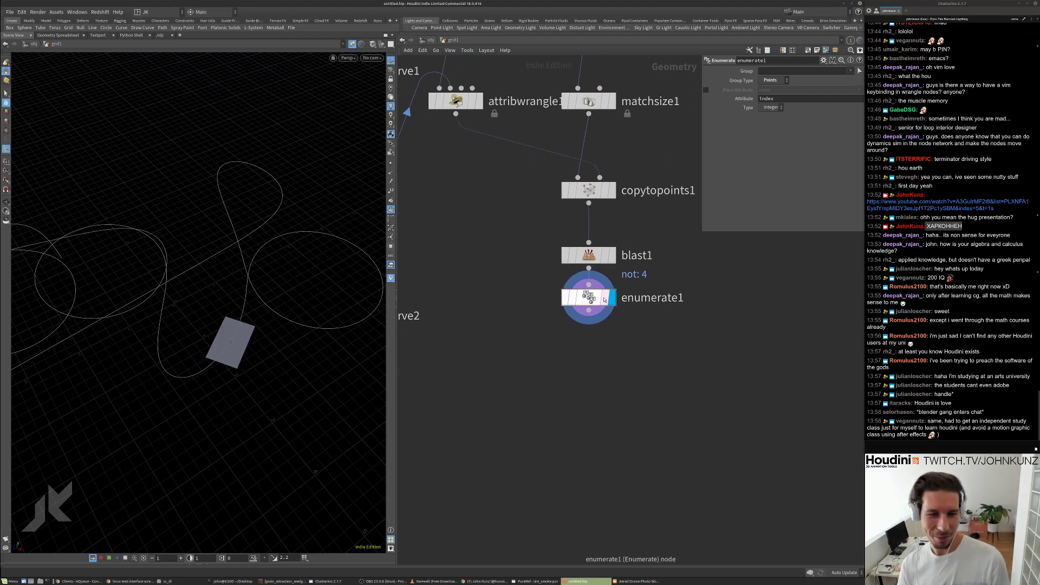
key(Tab)
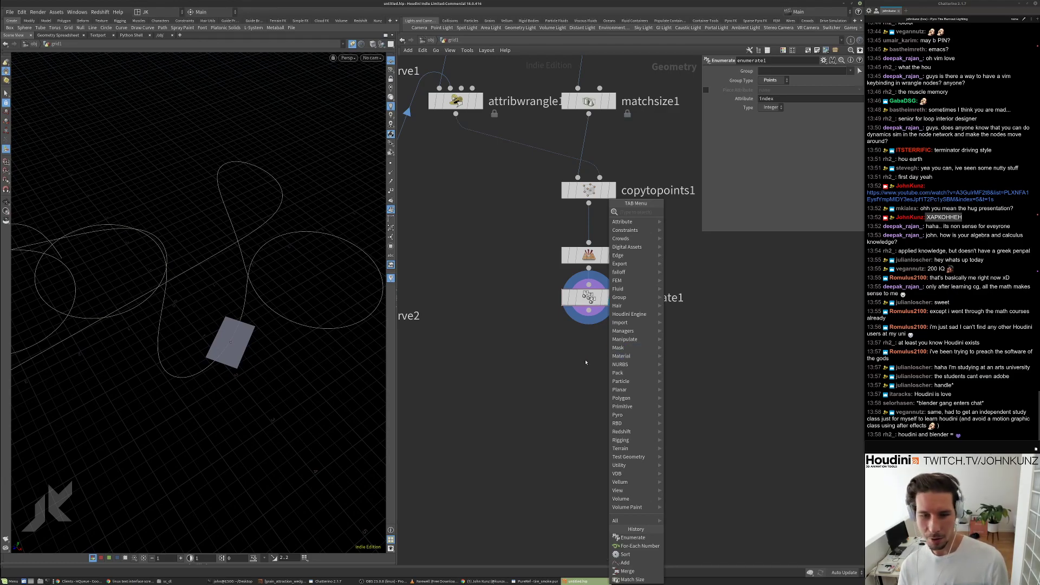
click(585, 349)
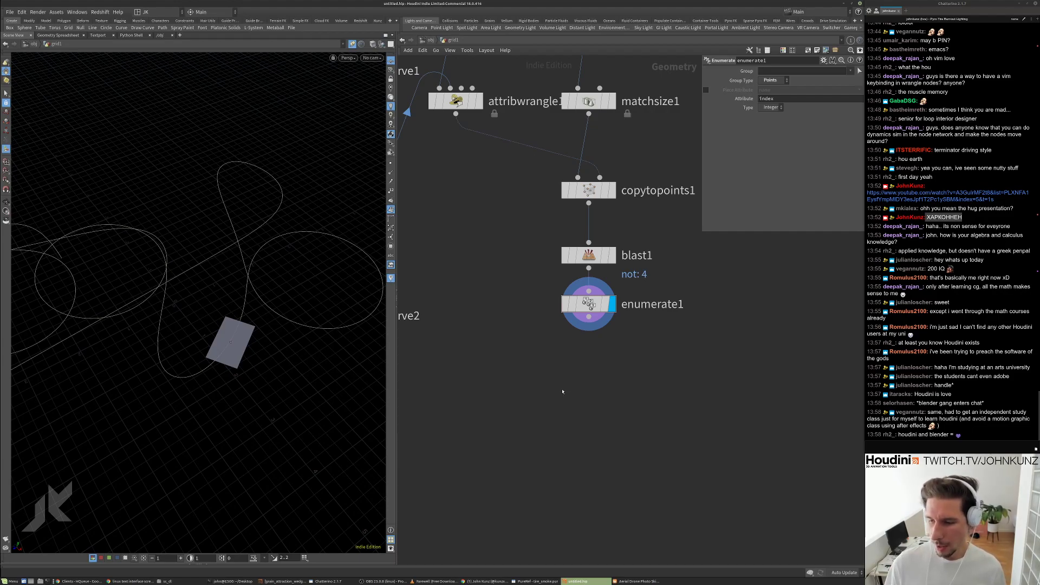
scroll(562, 391, down, 2)
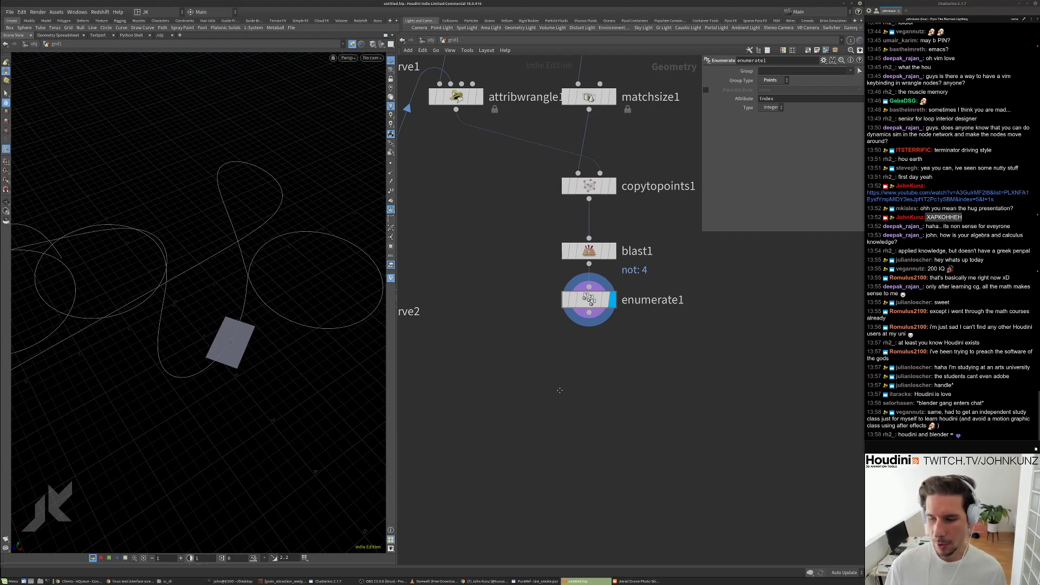
scroll(563, 390, down, 2)
scroll(565, 386, up, 2)
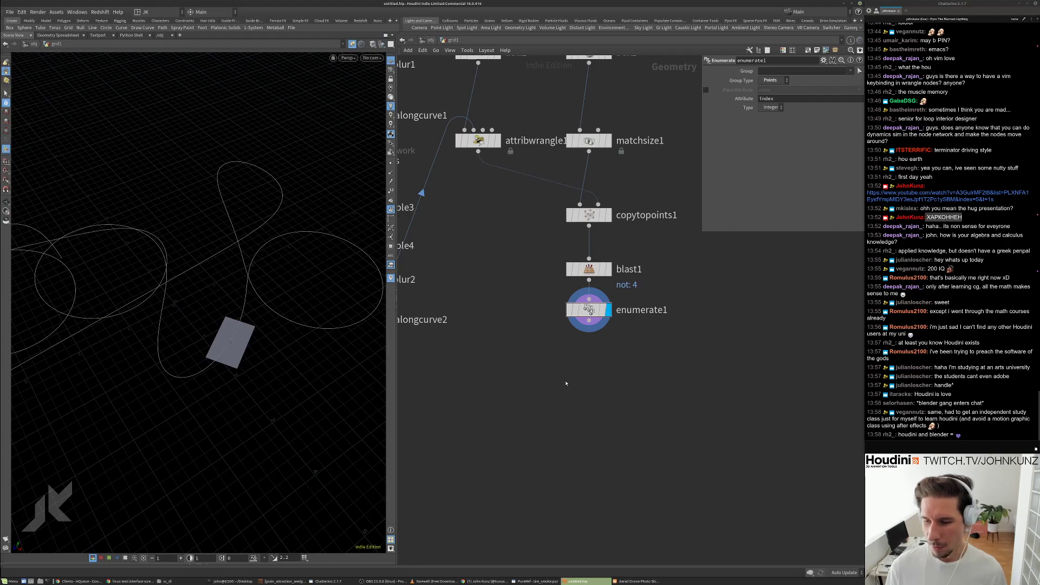
mouse_move(288, 339)
mouse_down()
mouse_move(265, 334)
mouse_move(282, 336)
mouse_move(261, 354)
mouse_move(281, 353)
mouse_up()
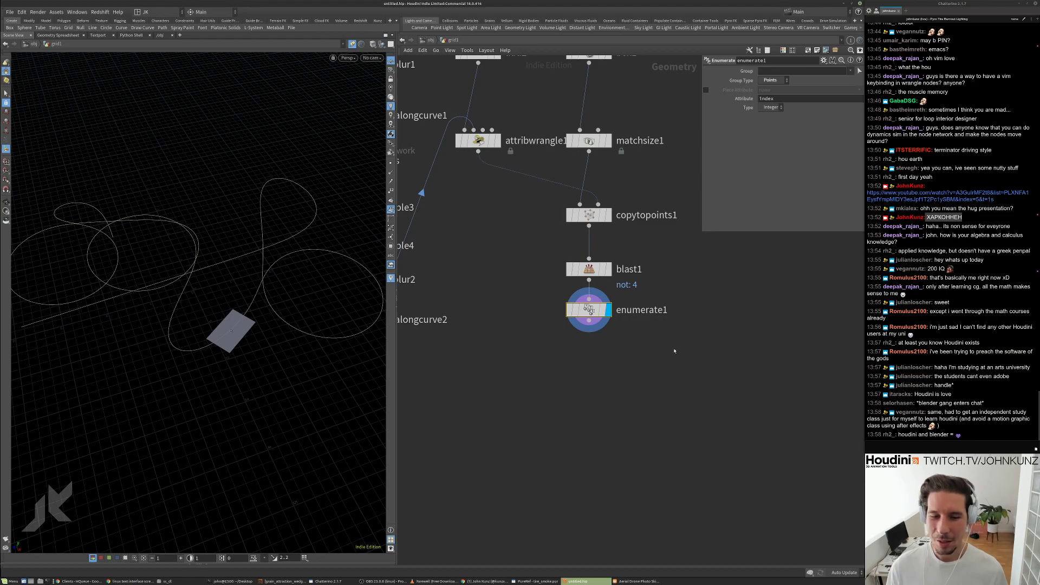
Add a Trail node directly below enumerate1, connected to its output, and make it the displayed node.
key(Tab)
text(tri)
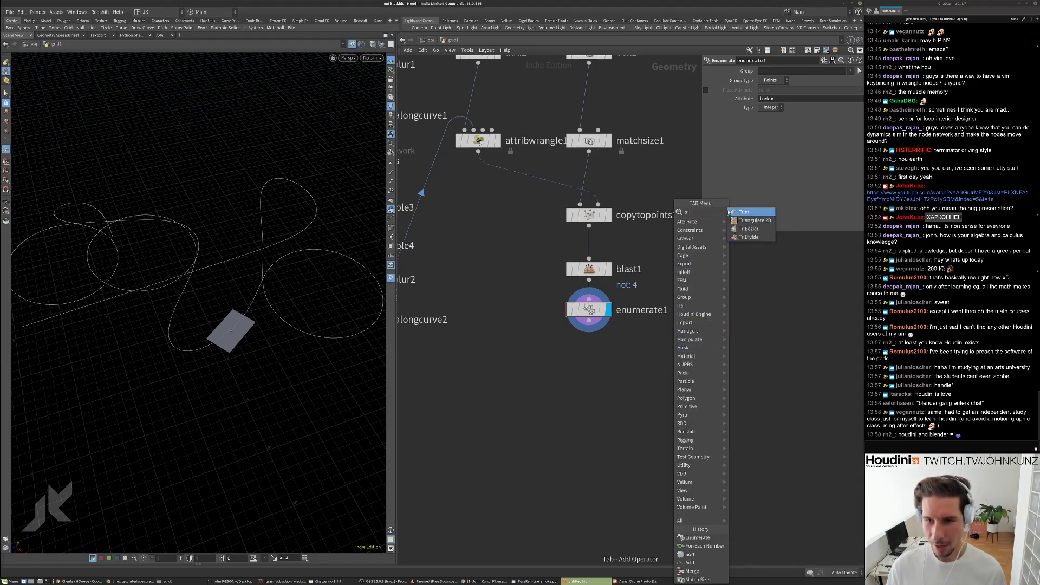
key(Escape)
key(Tab)
text(tra)
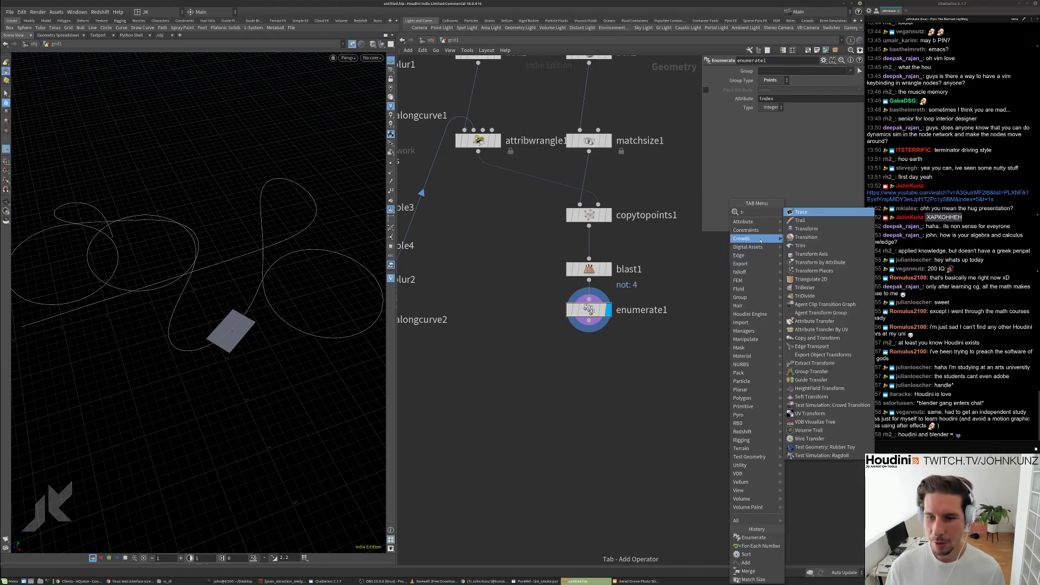
click(797, 221)
click(610, 367)
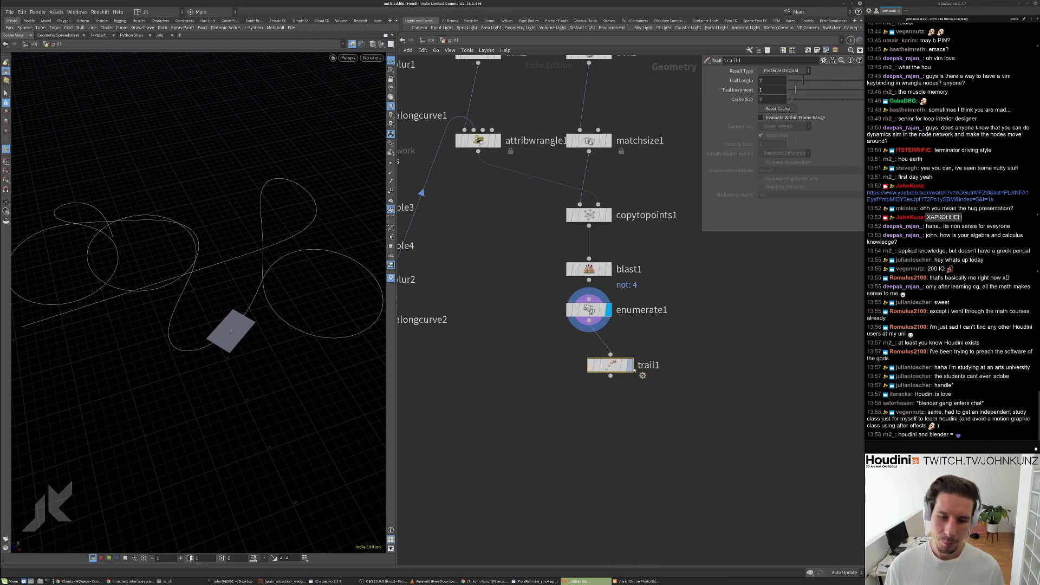
drag(603, 374, 582, 394)
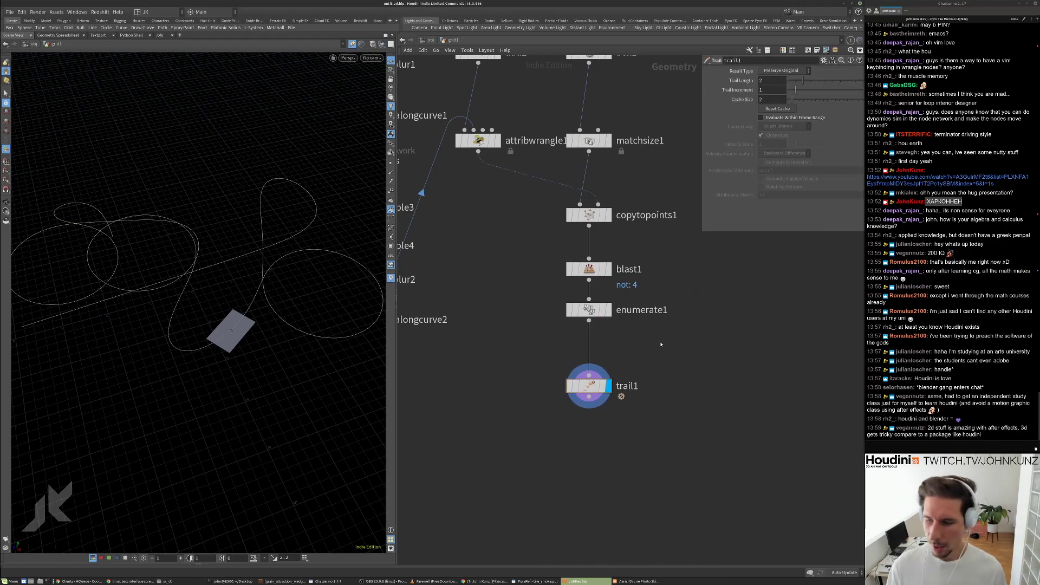
middle_drag(661, 347, 664, 324)
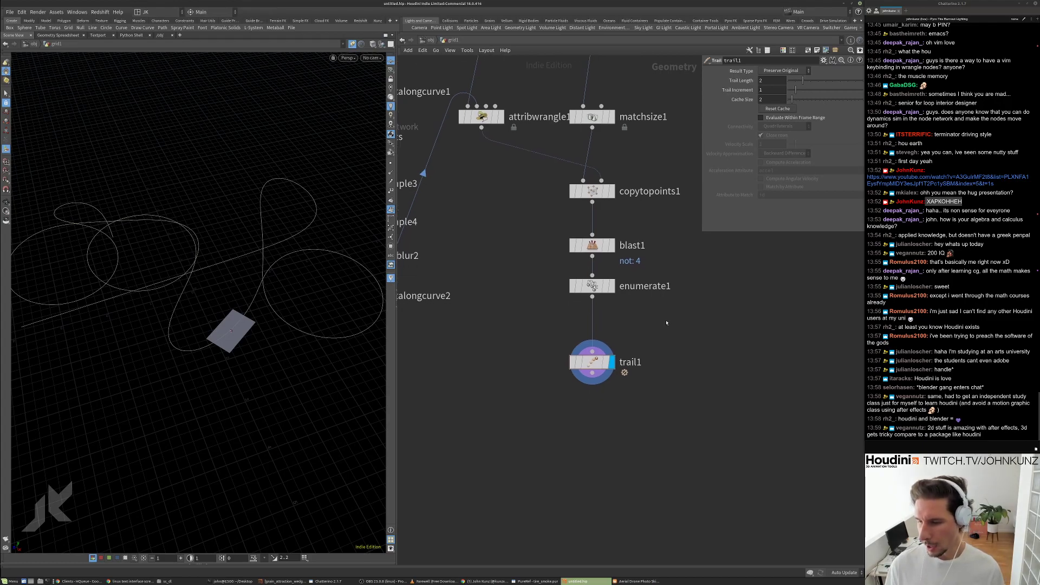
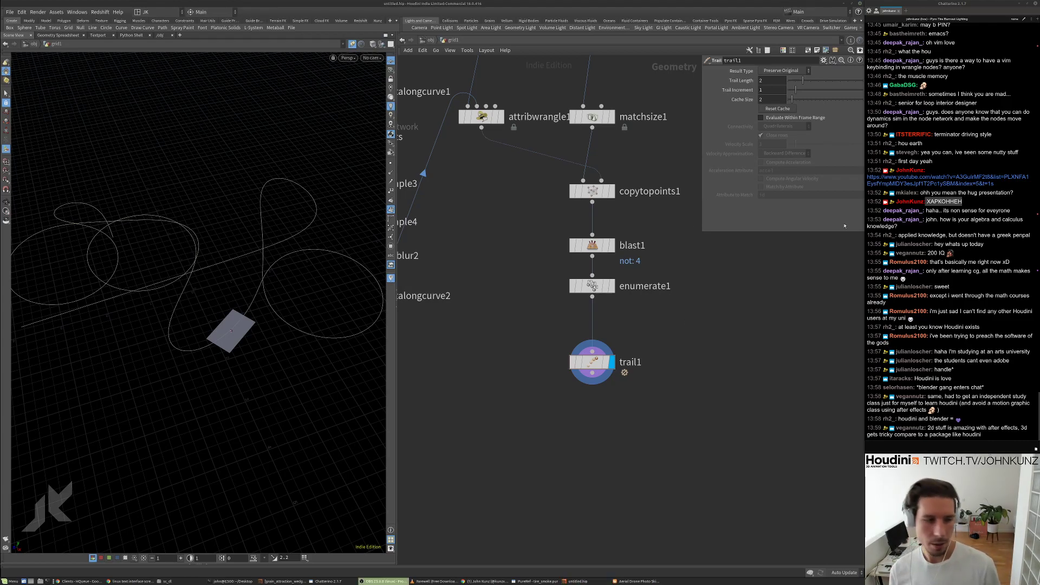
Set trail1's Trail Length to 10.
click(736, 322)
middle_drag(707, 339, 706, 307)
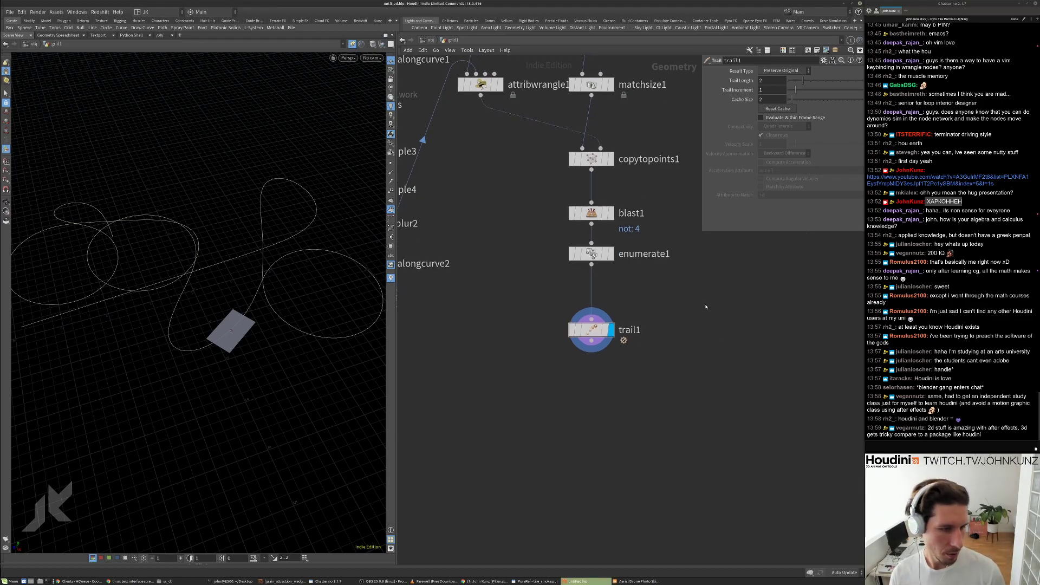
key(Tab)
key(Escape)
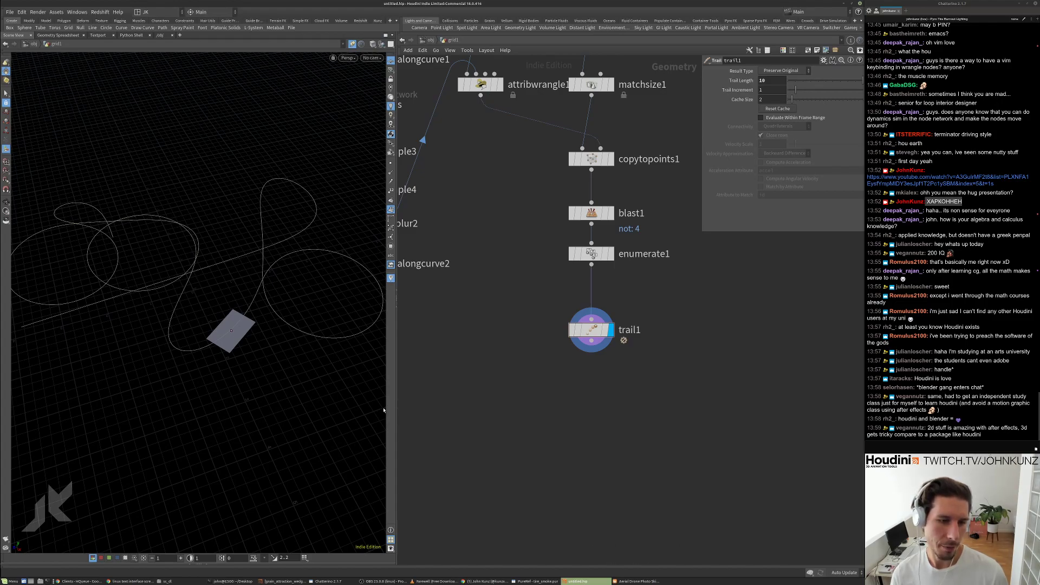
click(470, 84)
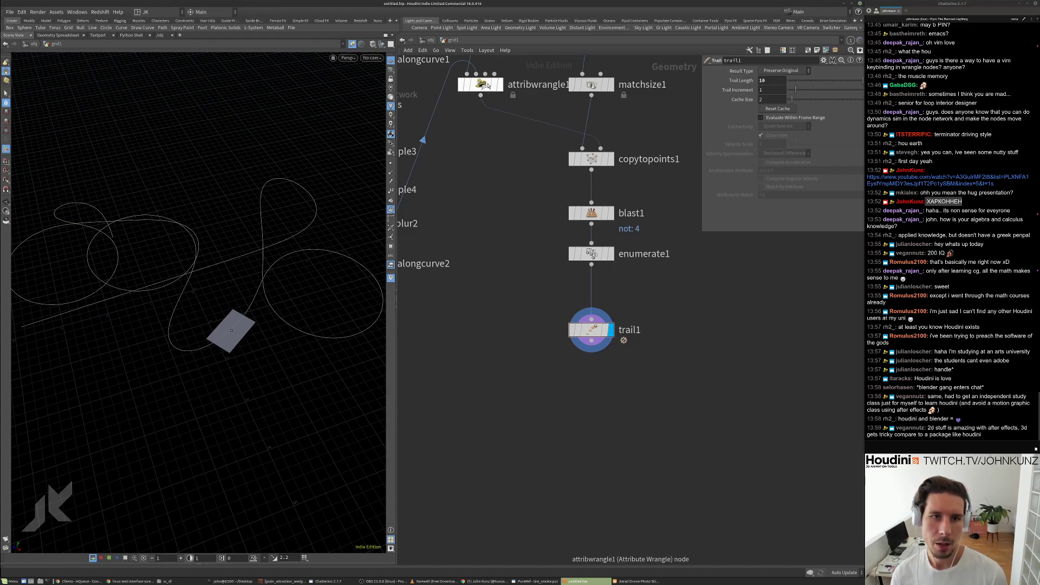
click(778, 208)
text(0)
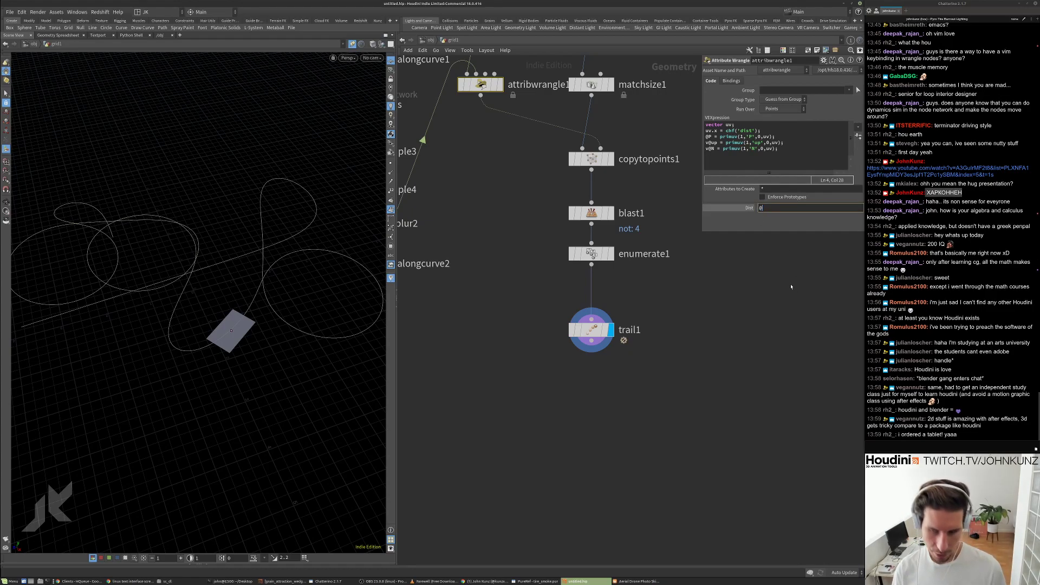
text(Time)
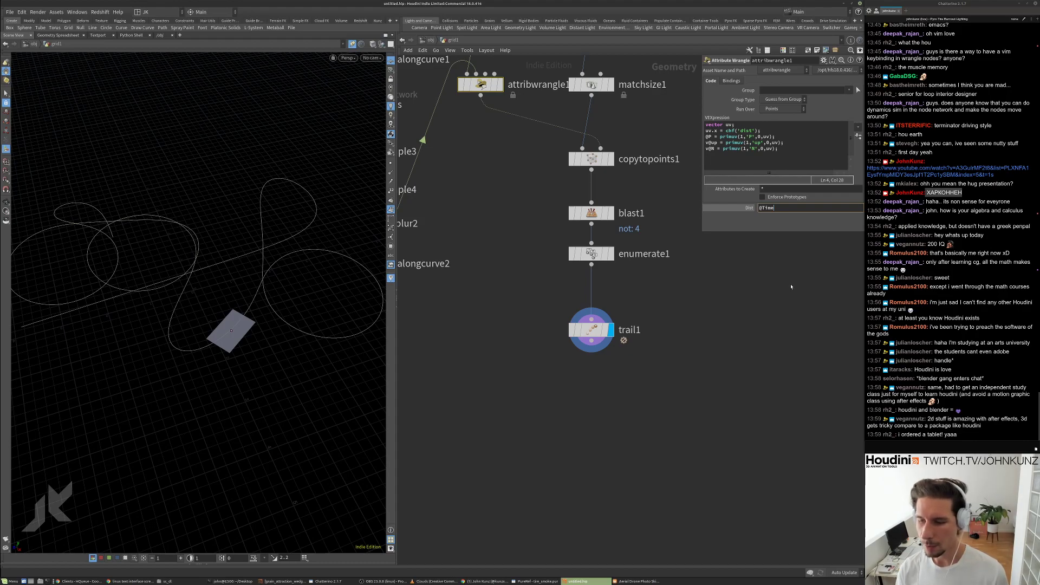
key(Return)
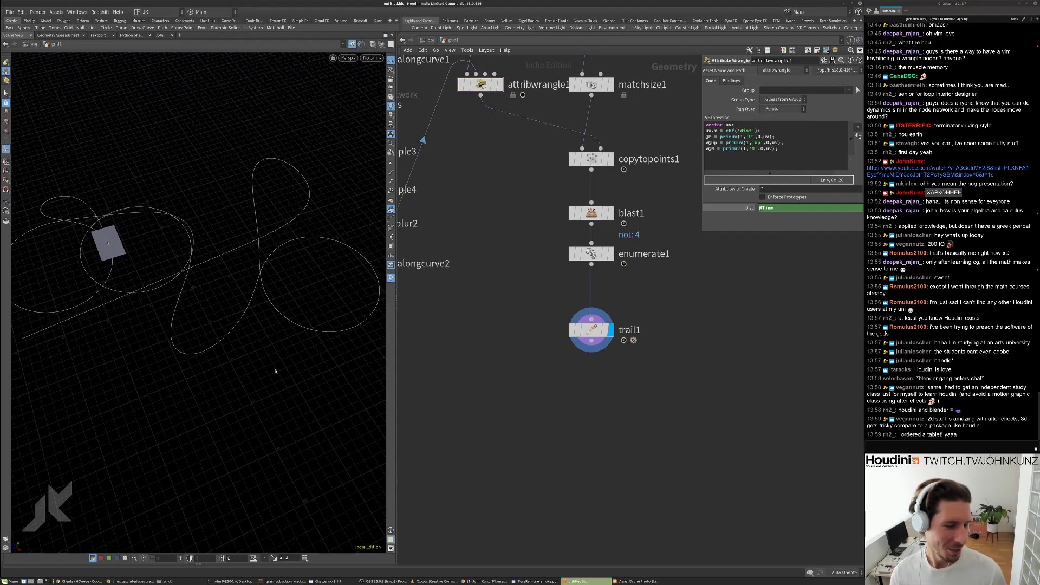
Display copytopoints1 and reveal the playbar, with real-time playback enabled and the timeline reset to the first frame.
click(611, 160)
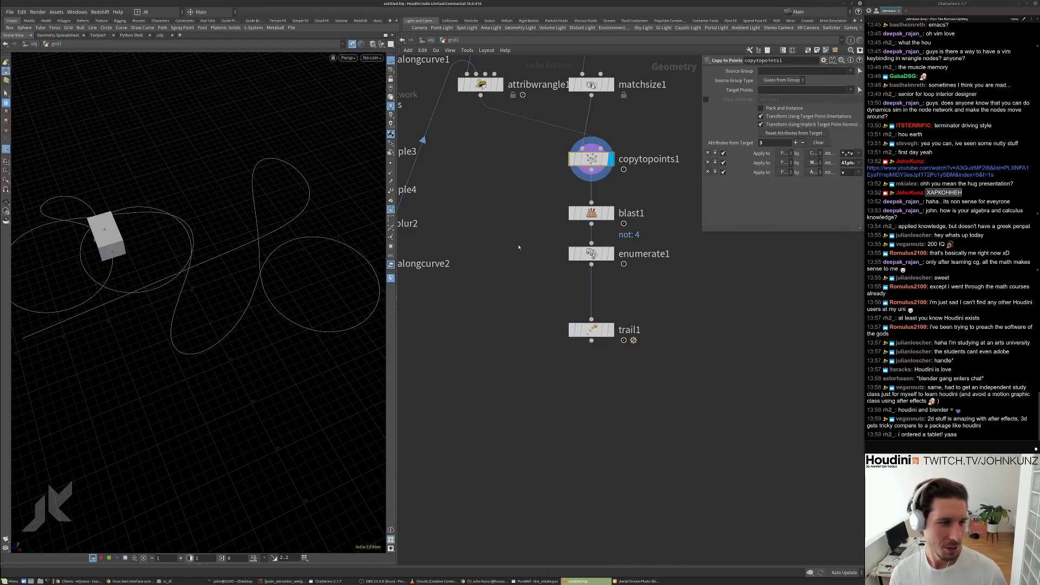
click(373, 568)
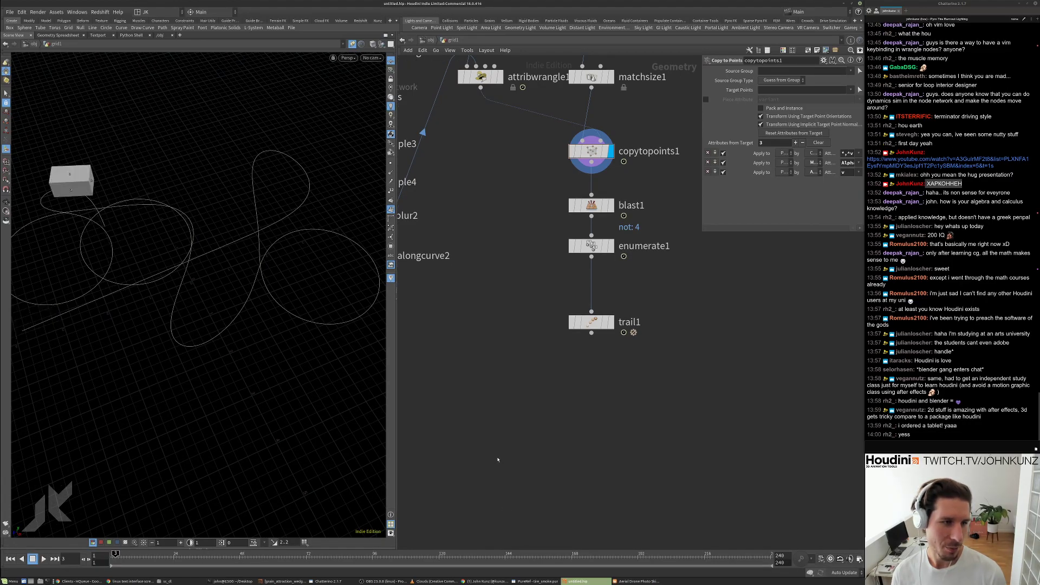
click(830, 560)
middle_drag(729, 347, 729, 368)
key(ctrl+Up)
click(482, 99)
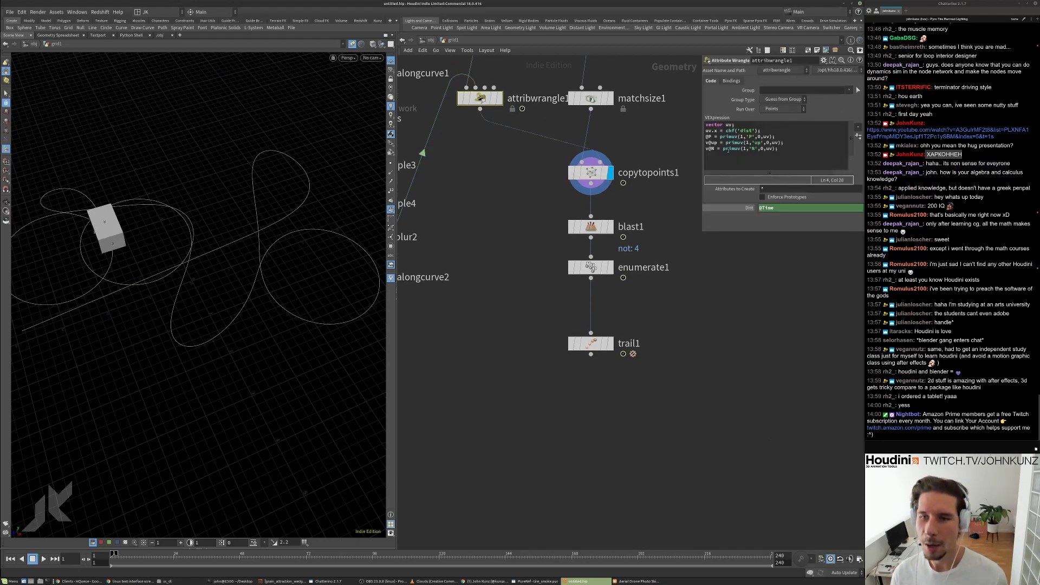
text(/8)
key(Return)
key(Up)
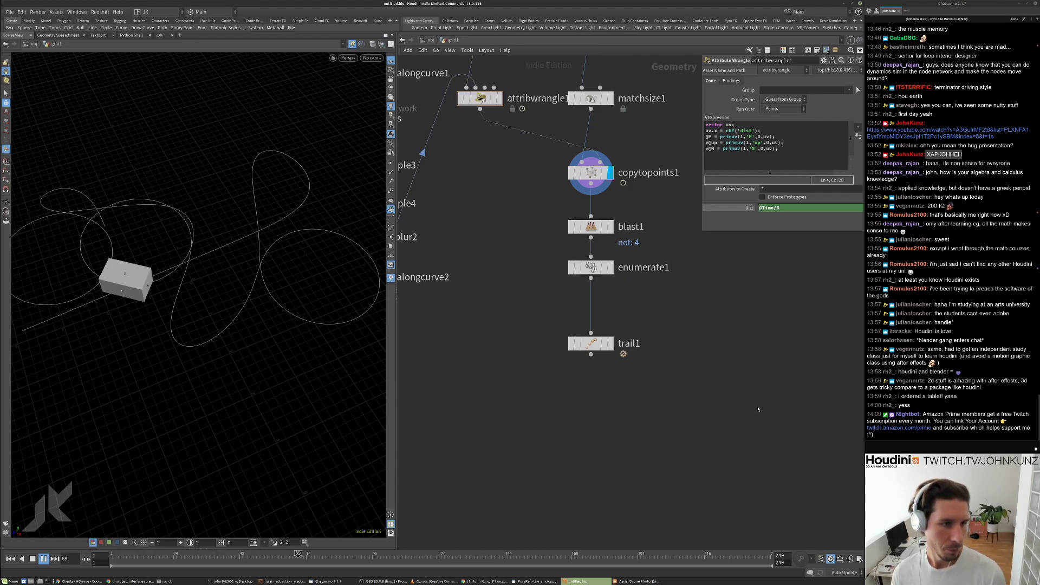
key(Up)
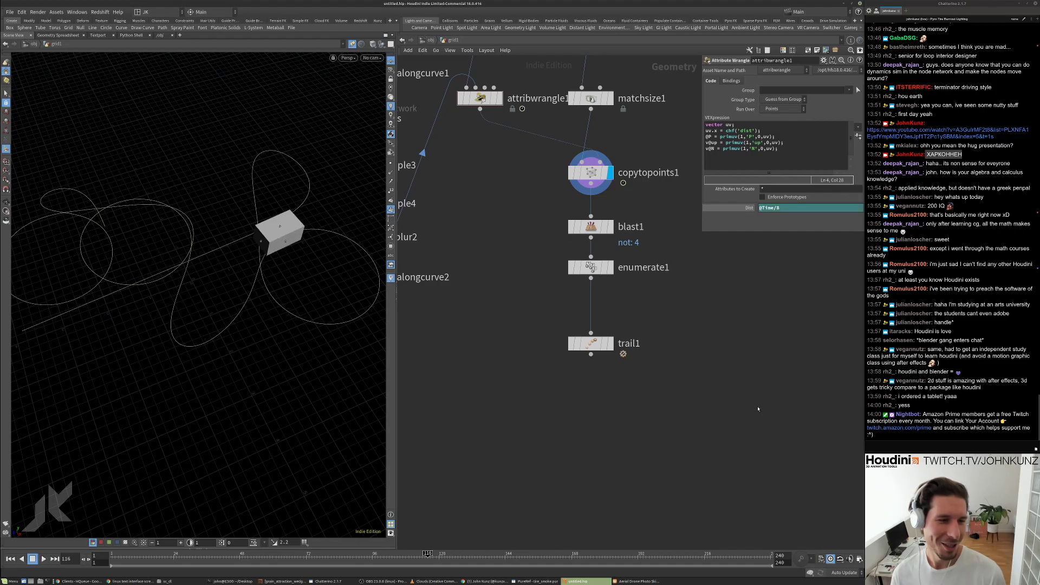
key(ctrl+Up)
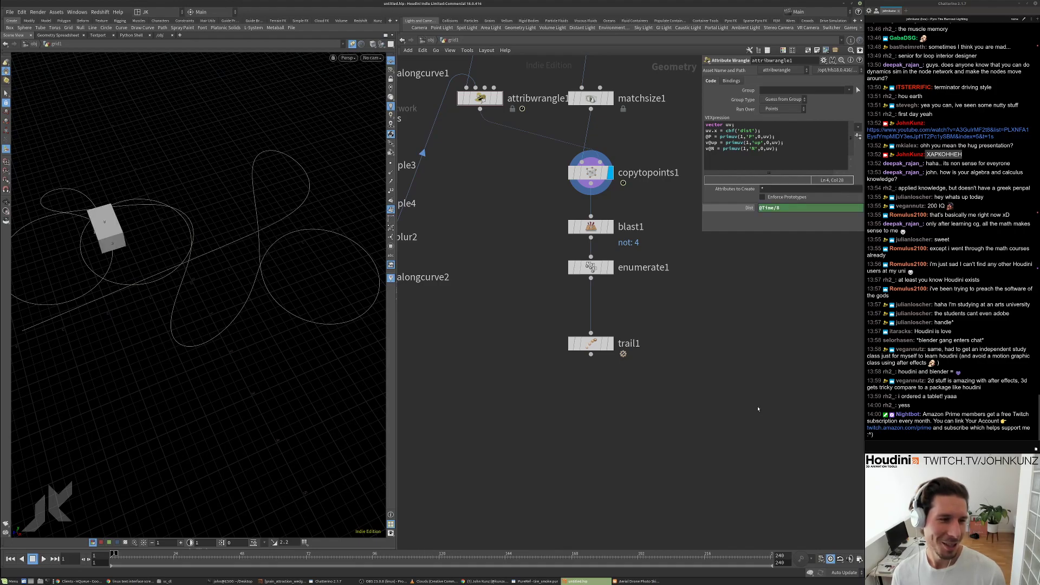
Display trail1 and play part of the animation, stopping to inspect the trailed underside faces up close.
click(610, 341)
key(Up)
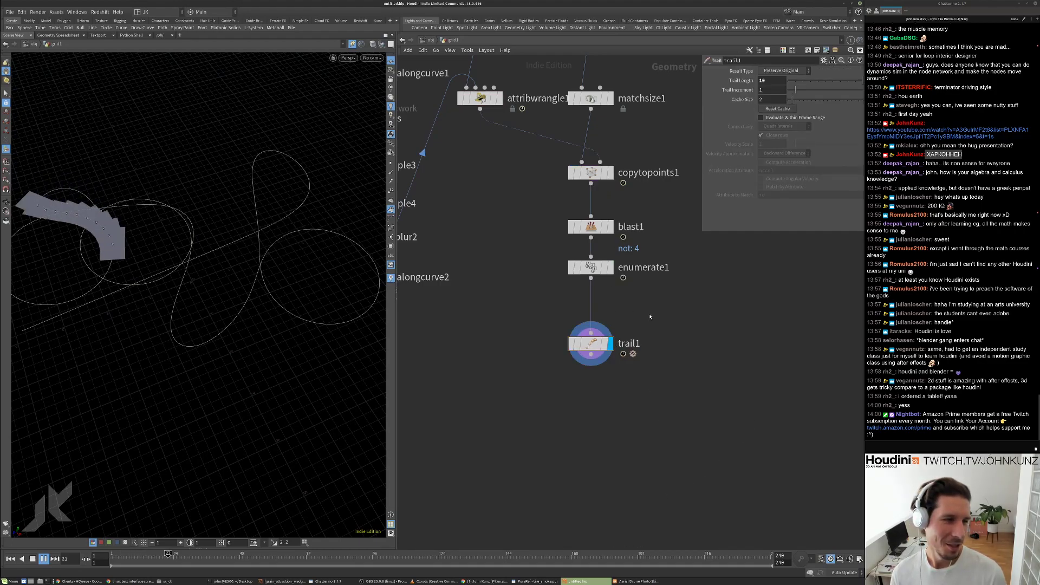
alt+middle_drag(185, 312, 225, 301)
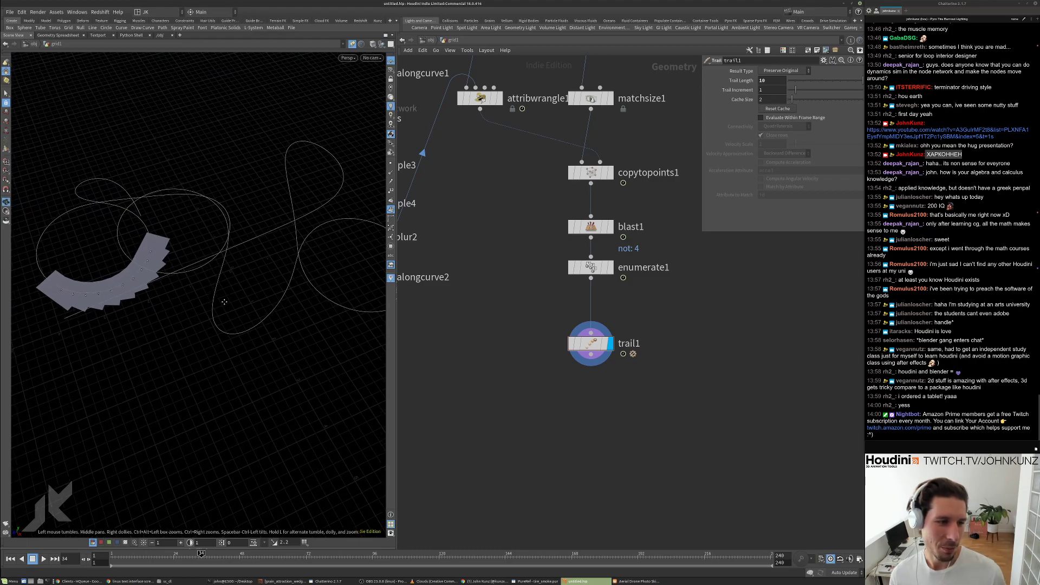
alt+middle_drag(161, 295, 246, 310)
alt+right_drag(246, 310, 280, 205)
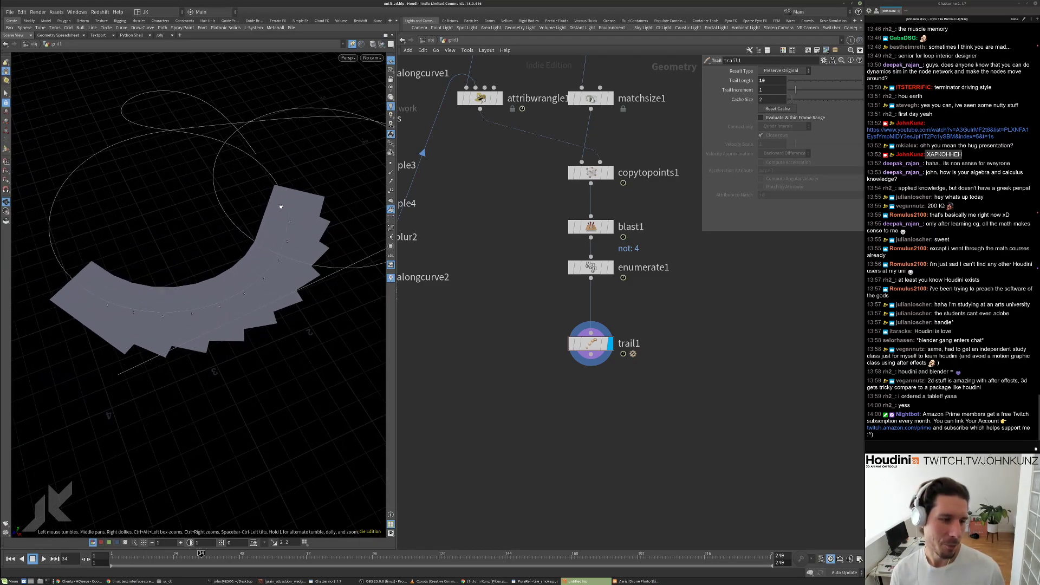
Examine the grid1 object's Render and Misc settings and its Onion Skinning options, leaving Onion Skinning Off.
click(428, 40)
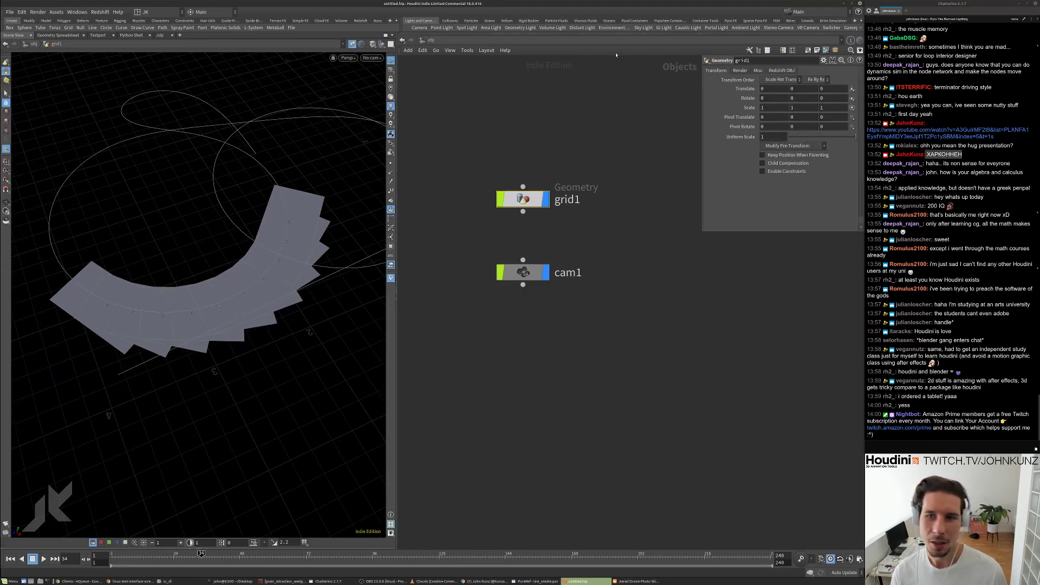
click(759, 71)
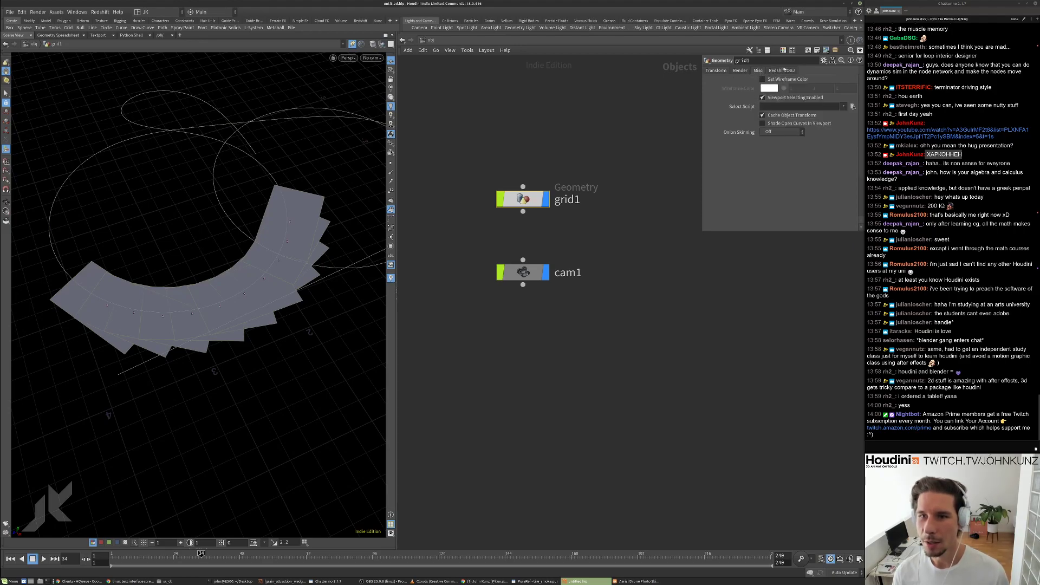
click(738, 70)
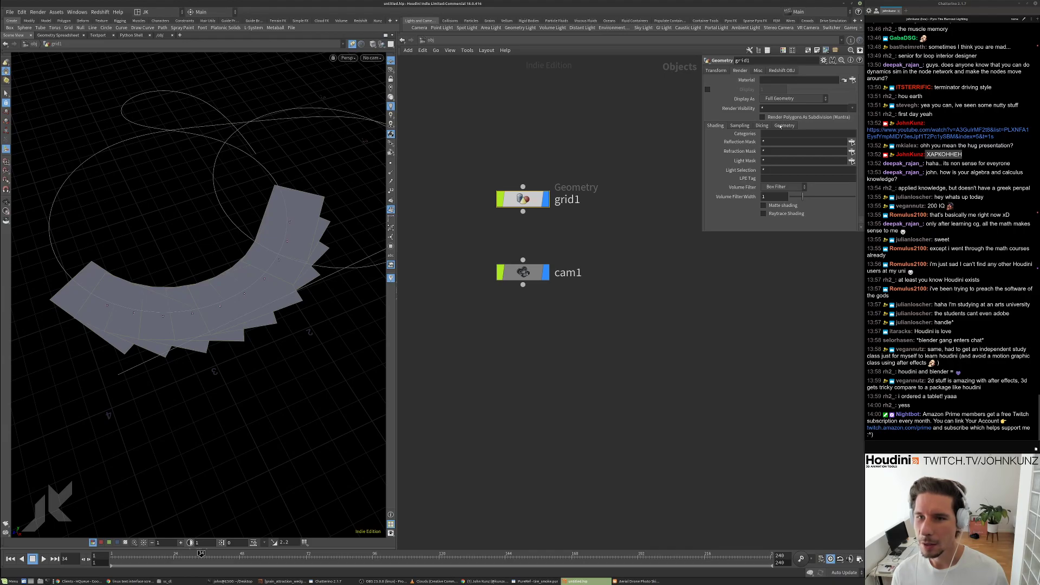
click(784, 126)
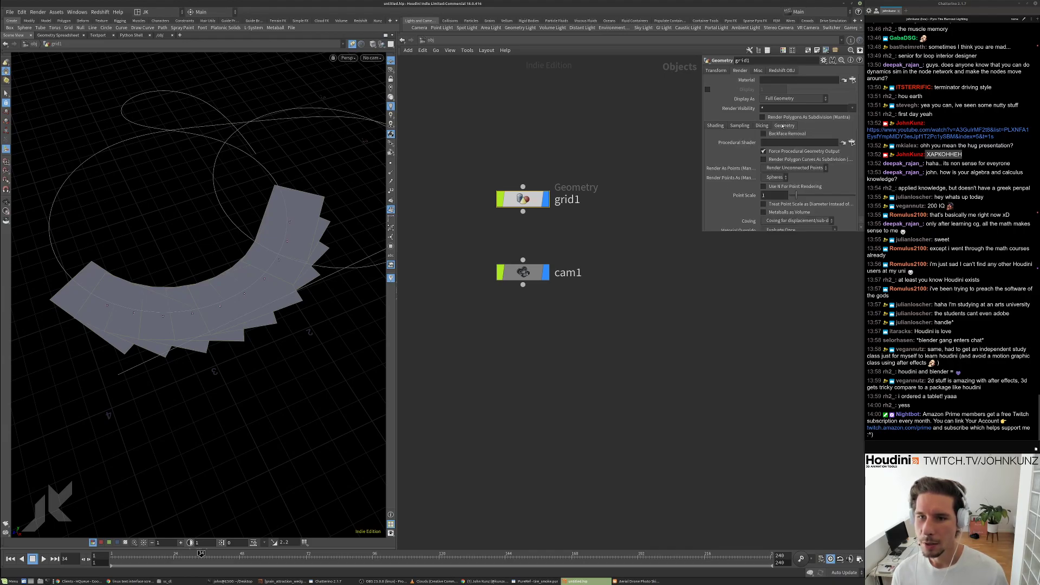
click(716, 71)
click(739, 71)
click(756, 71)
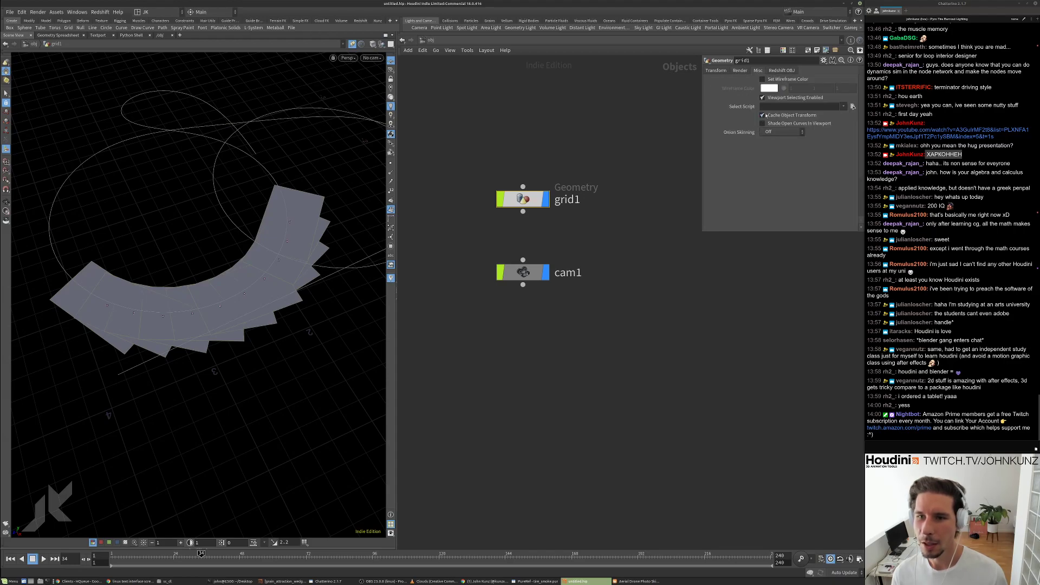
click(774, 135)
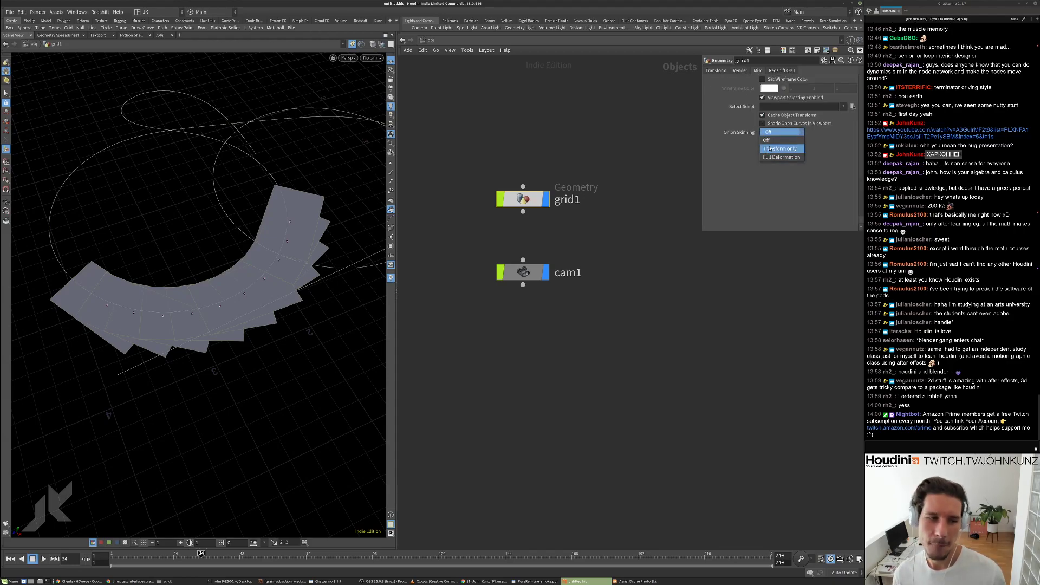
click(780, 143)
click(800, 132)
click(782, 142)
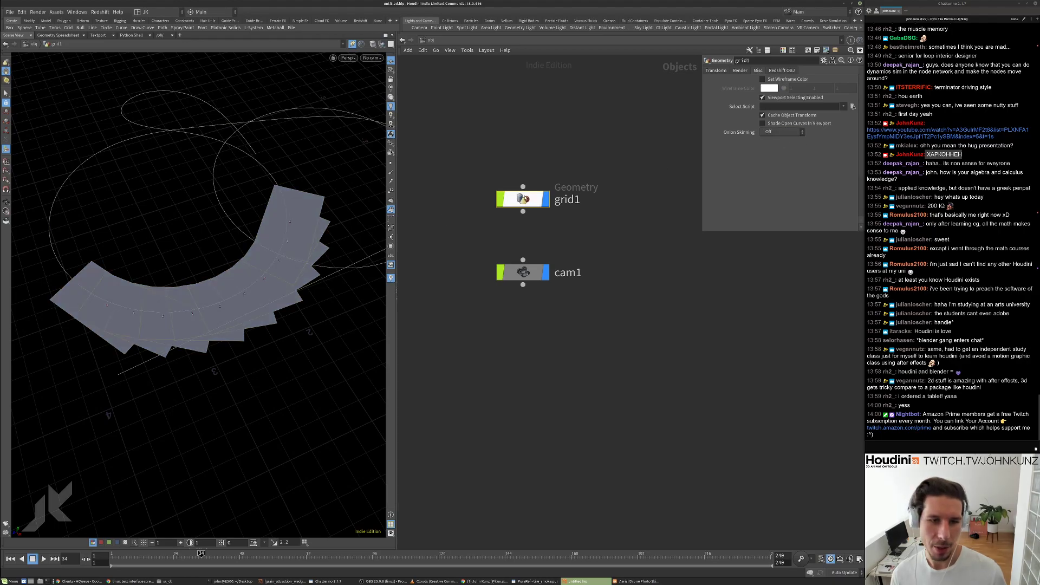
Inside grid1, insert an Add node between enumerate1 and trail1 with Delete Geometry But Keep the Points enabled.
double_click(523, 198)
drag(165, 251, 262, 239)
middle_drag(559, 307, 544, 277)
key(Tab)
mouse_move(577, 221)
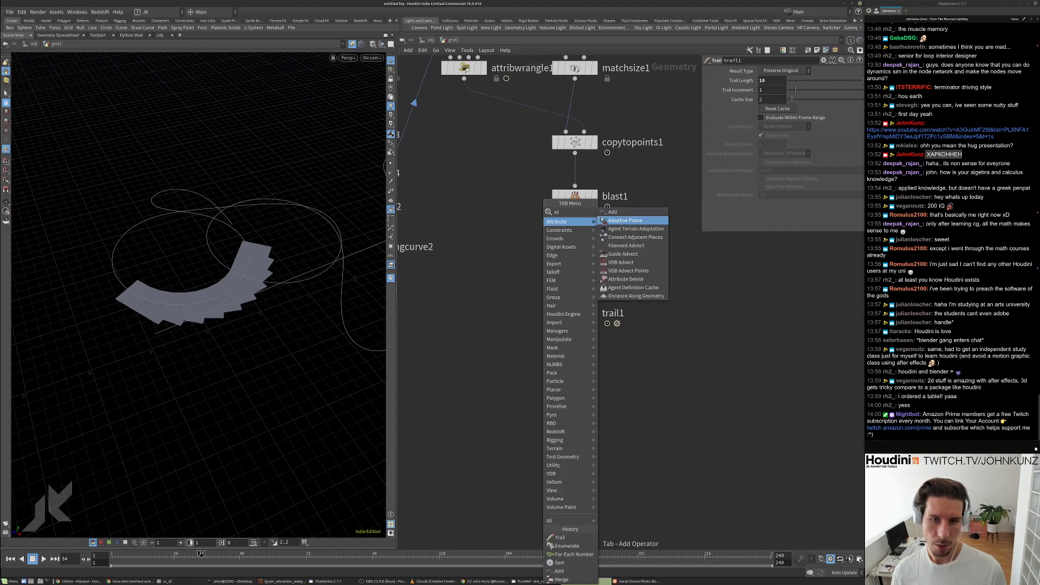
click(608, 212)
click(593, 264)
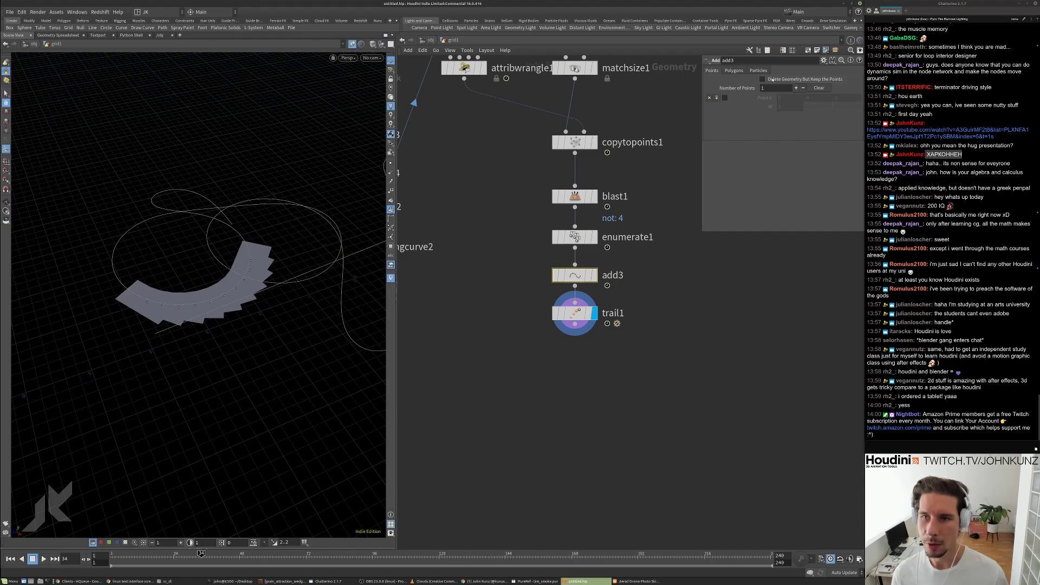
click(763, 79)
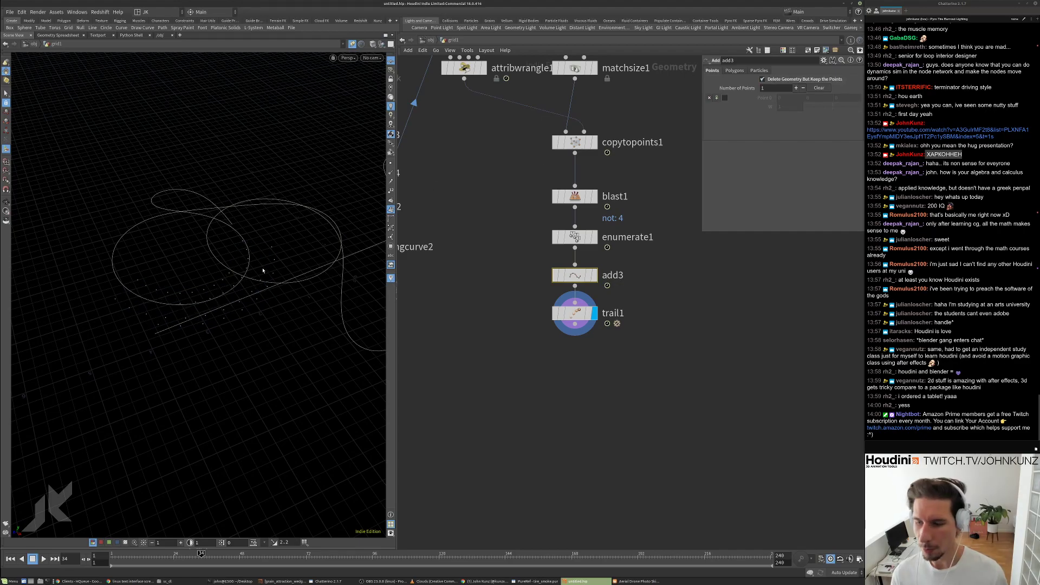
Add a second Add node below trail1, connect it to trail1's output and display it.
scroll(634, 339, down, 3)
scroll(543, 352, down, 2)
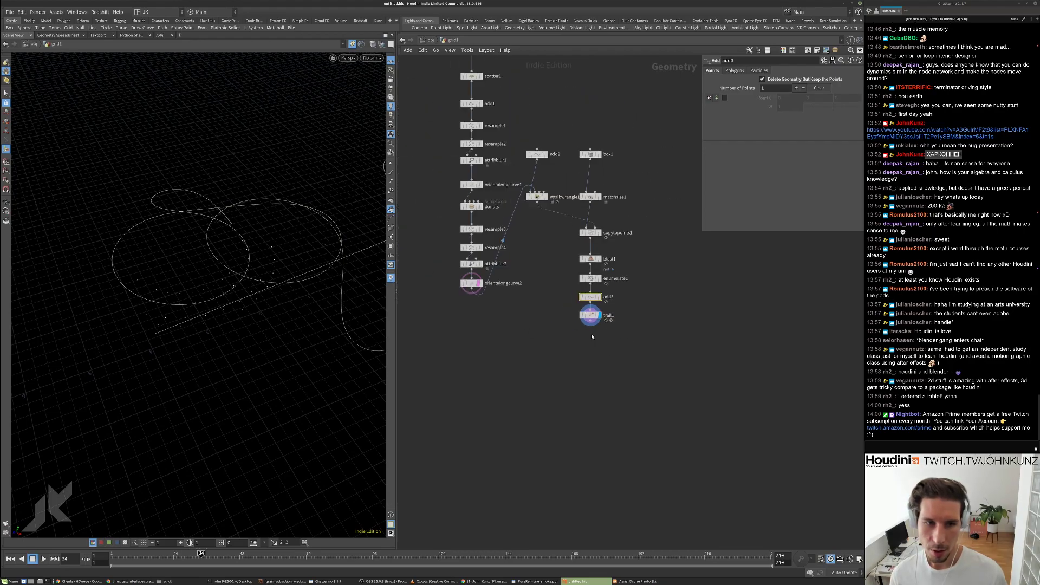
key(Tab)
text(ad)
click(697, 213)
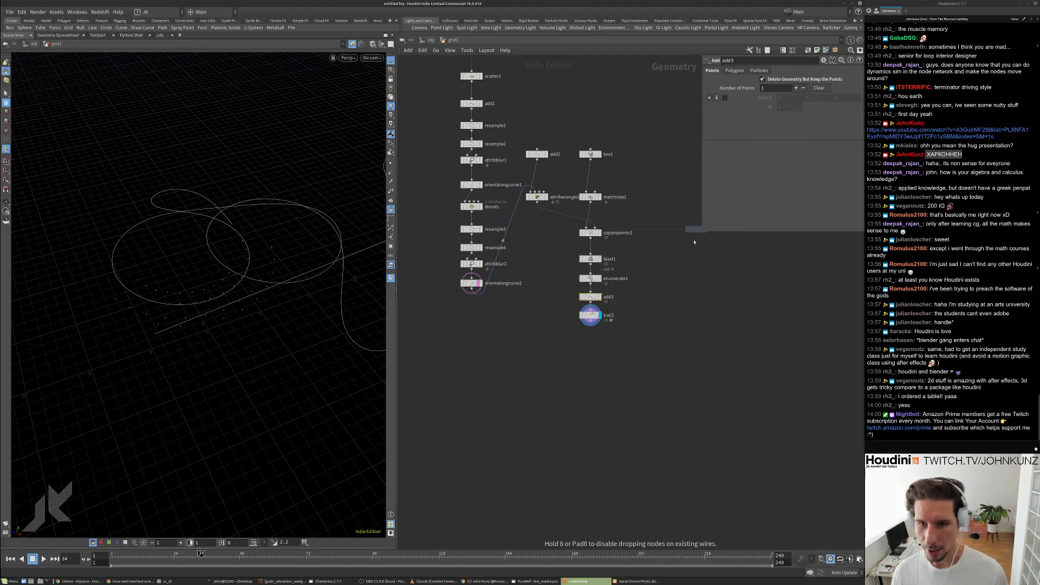
click(608, 342)
click(609, 343)
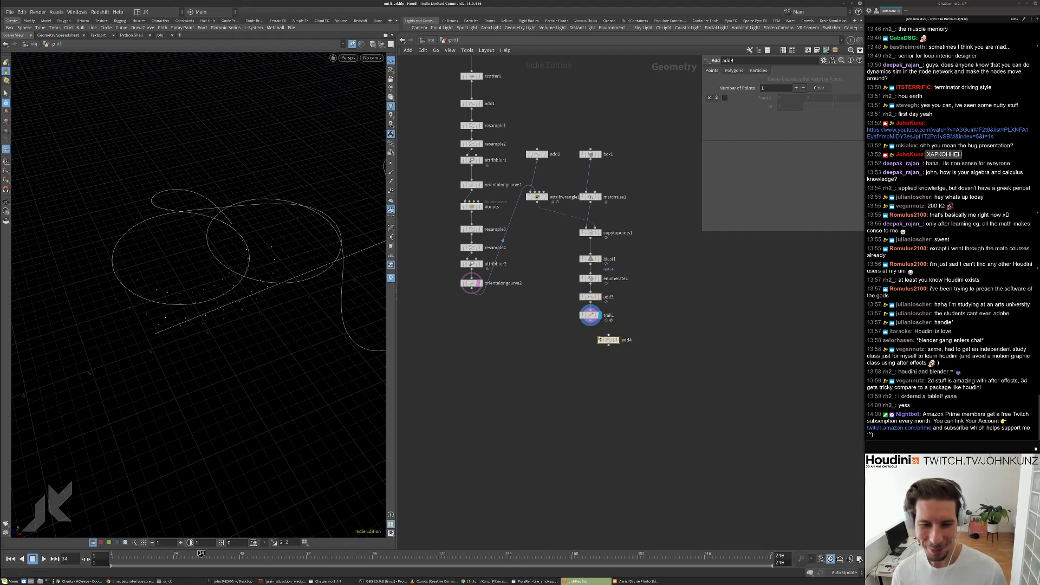
scroll(609, 342, up, 3)
drag(616, 343, 584, 346)
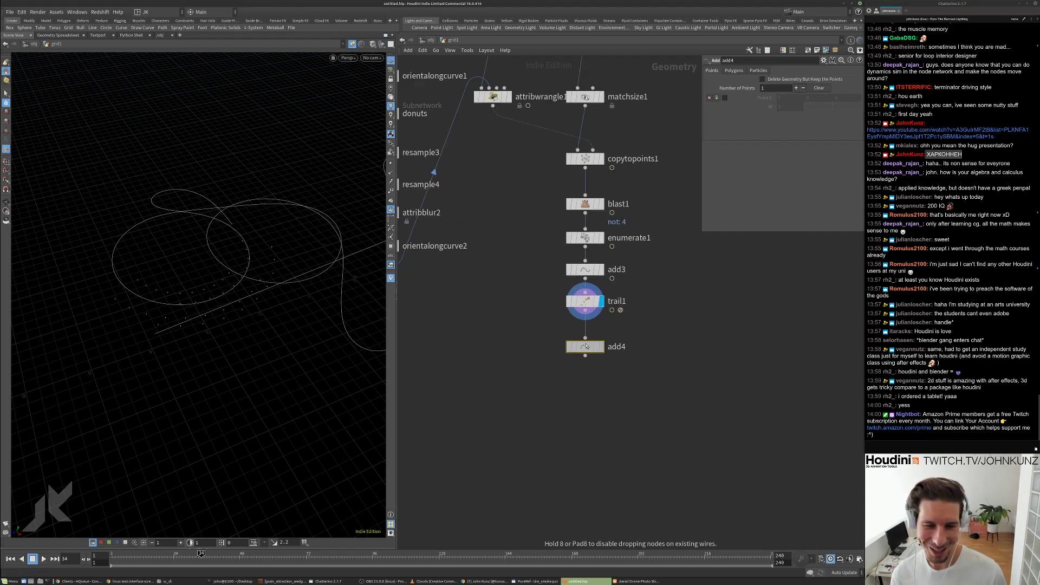
click(601, 346)
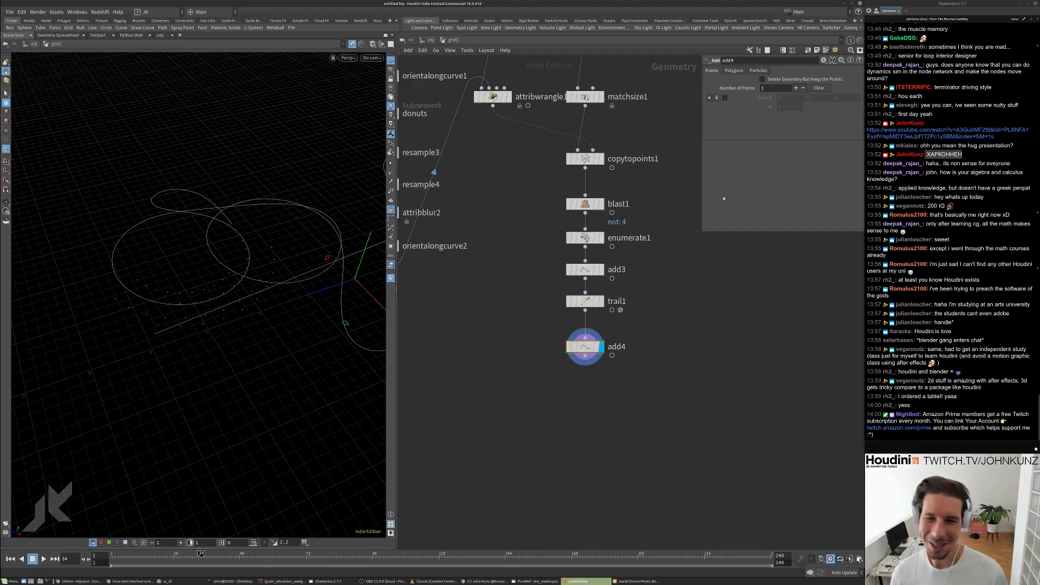
Set add4 to build polygons By Group, adding By Attribute with the attribute name index.
click(744, 72)
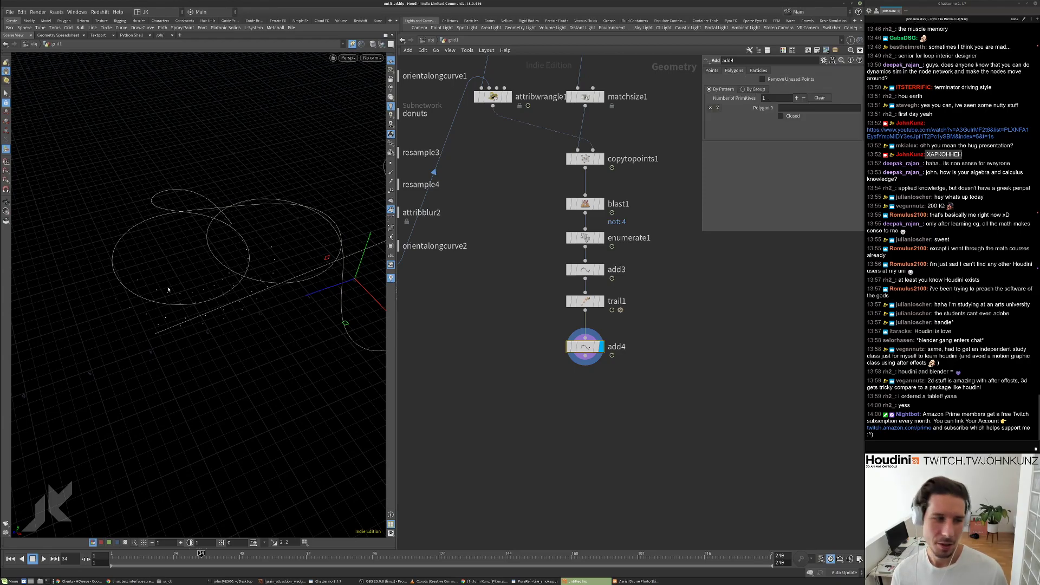
click(755, 90)
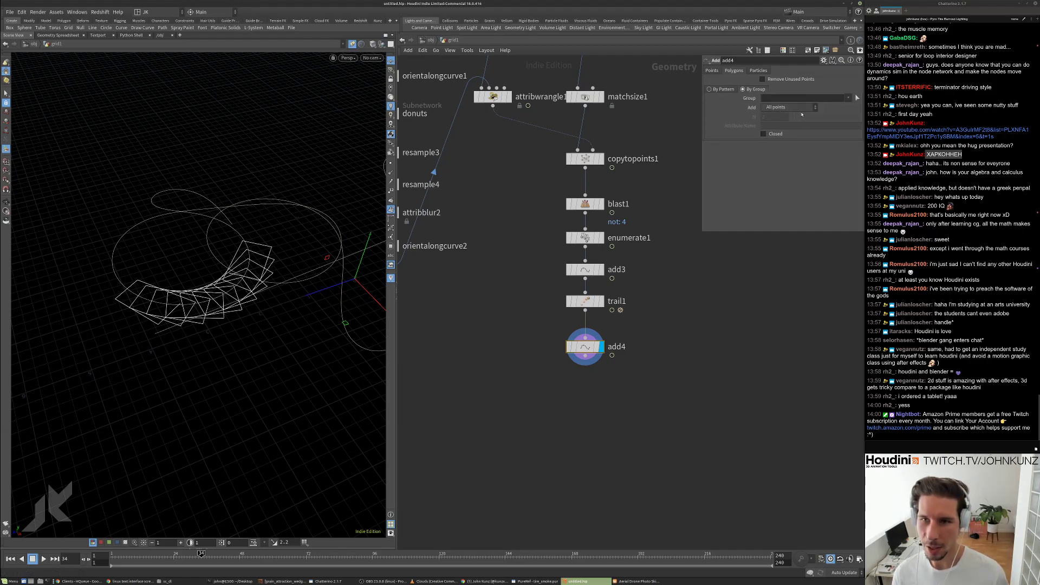
click(777, 108)
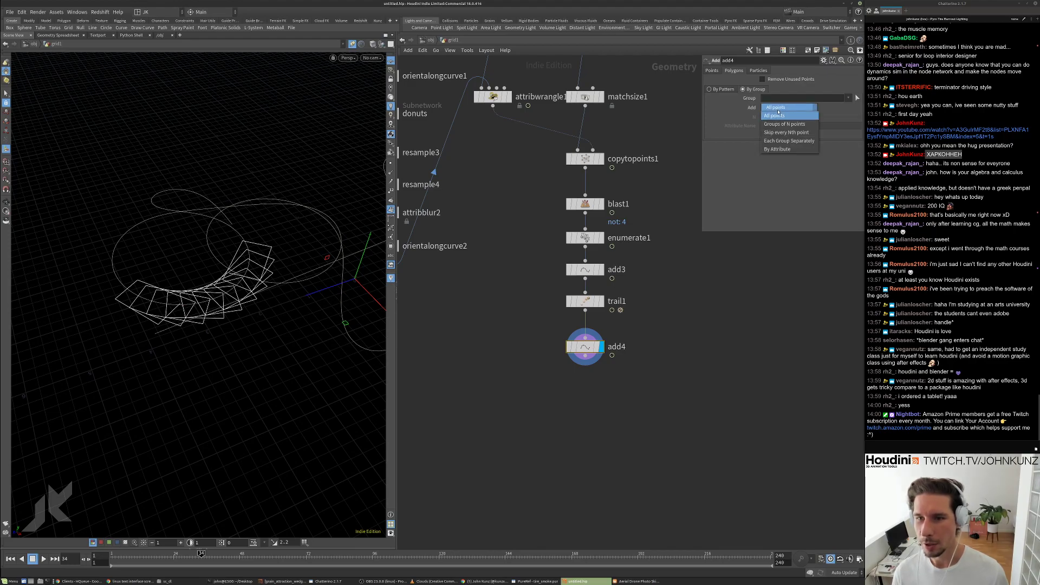
click(776, 144)
click(773, 126)
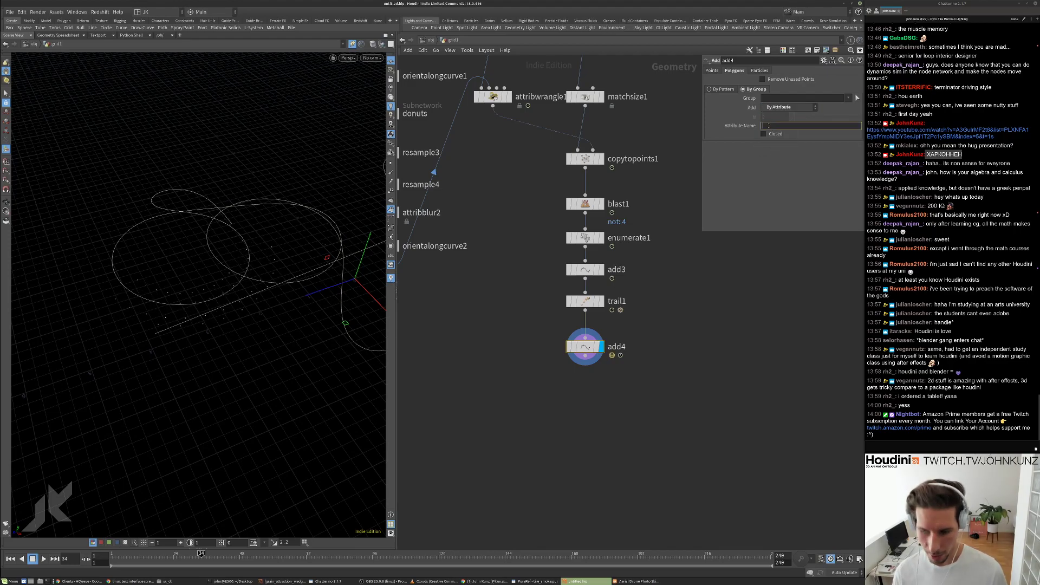
text(index)
key(Return)
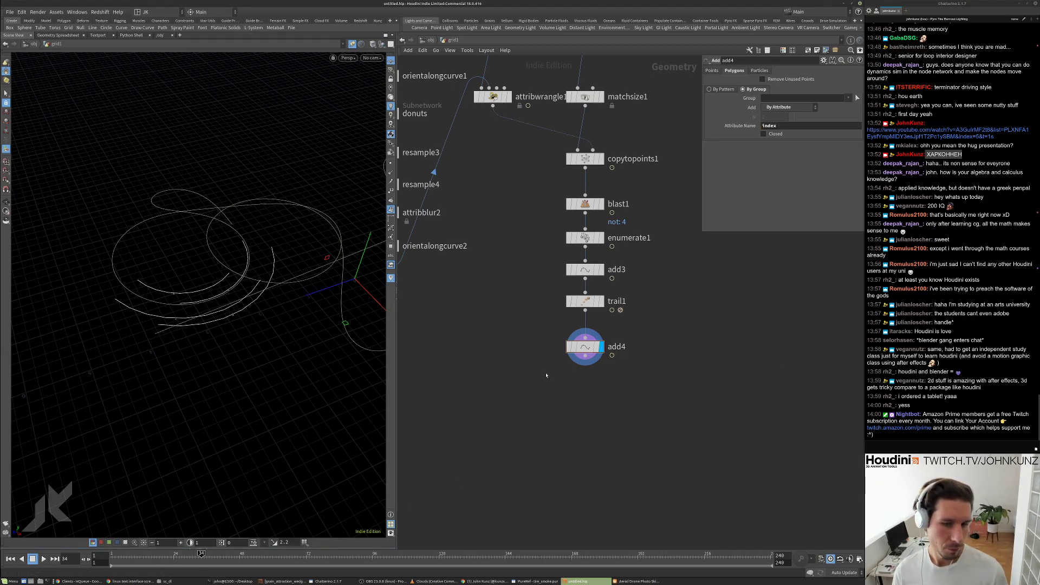
Set trail1's Trail Length to the expression $F.
click(592, 299)
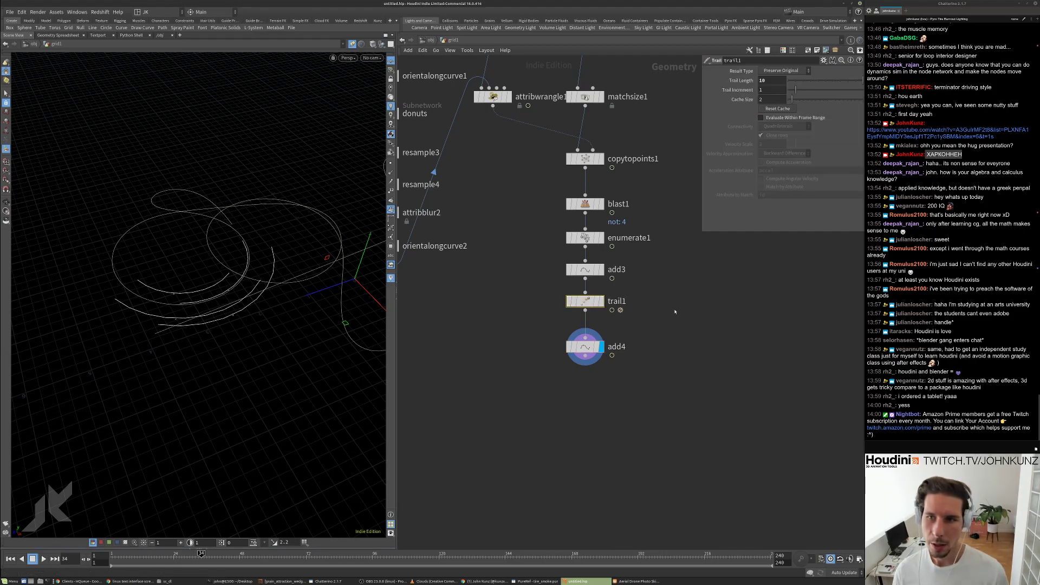
double_click(770, 79)
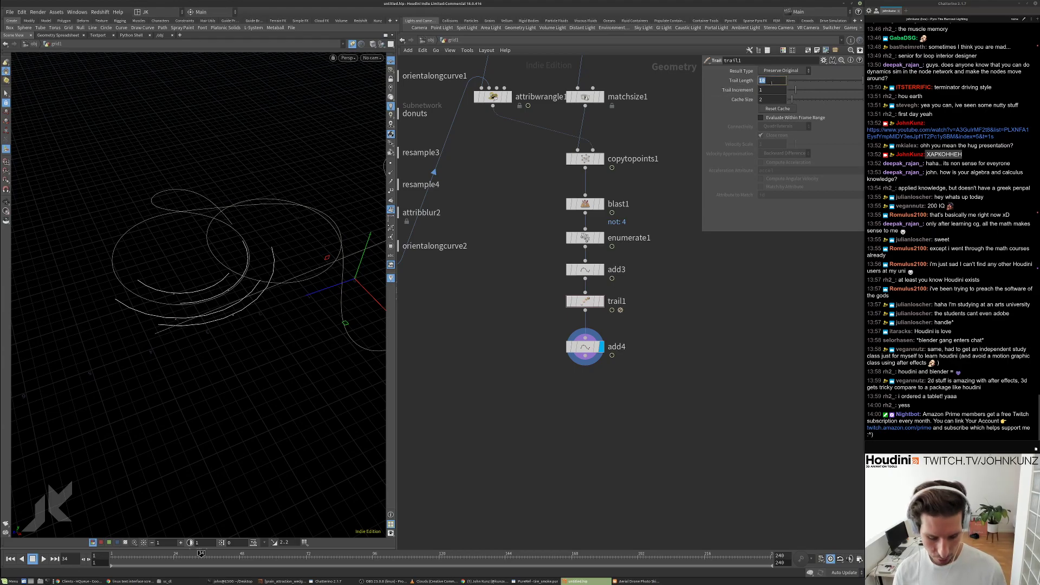
text($F)
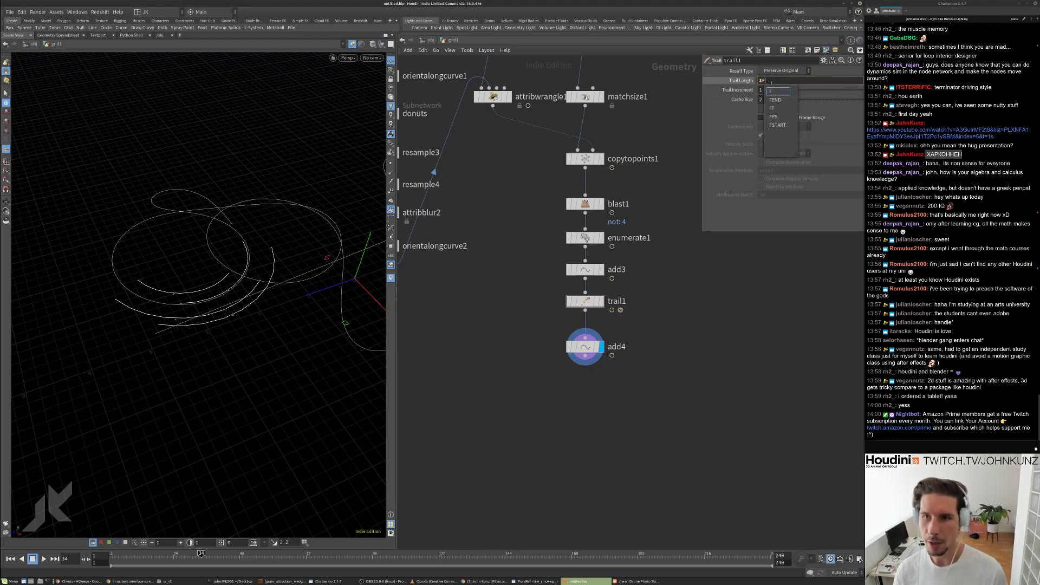
key(Return)
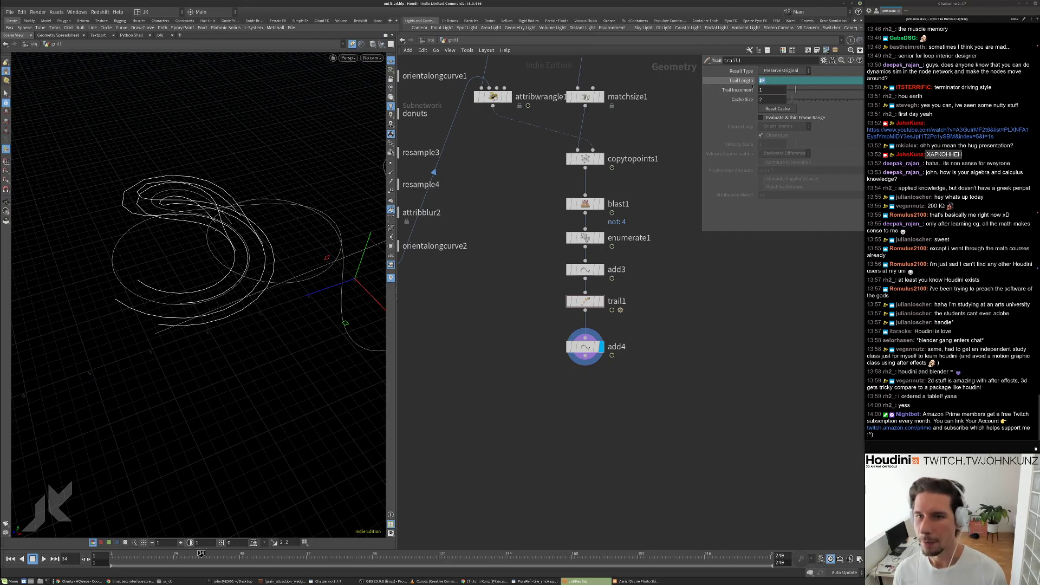
Advance the timeline to frame 102 and examine how the trail curves grow with the evaluated Trail Length.
key(Up)
key(Up)
click(390, 210)
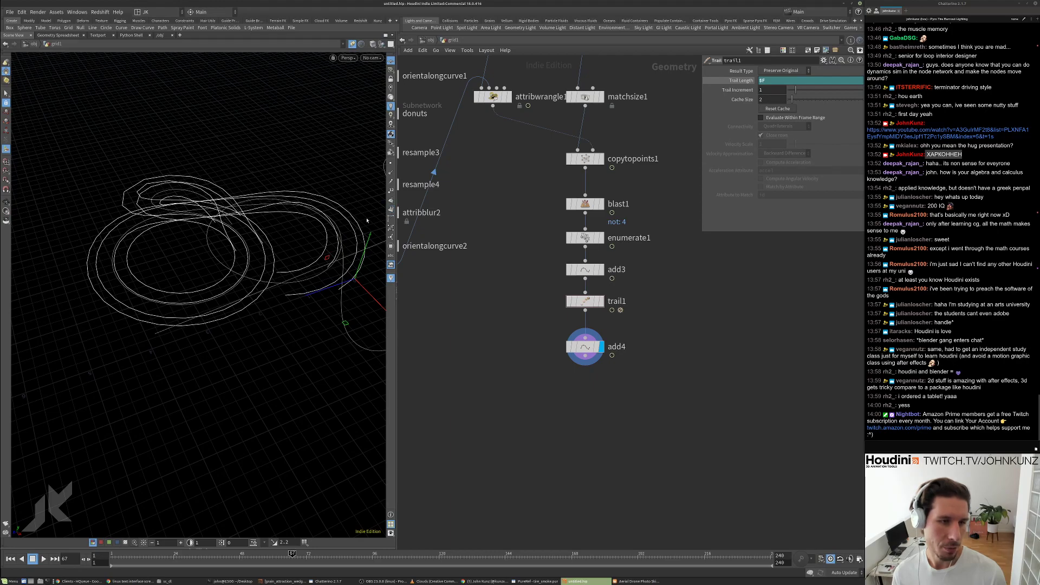
click(739, 81)
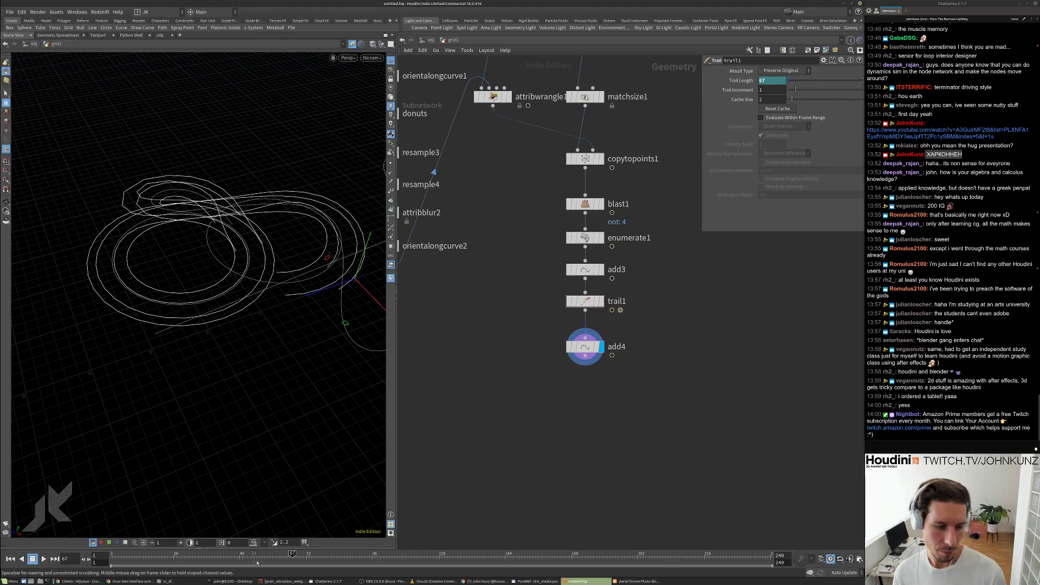
key(Up)
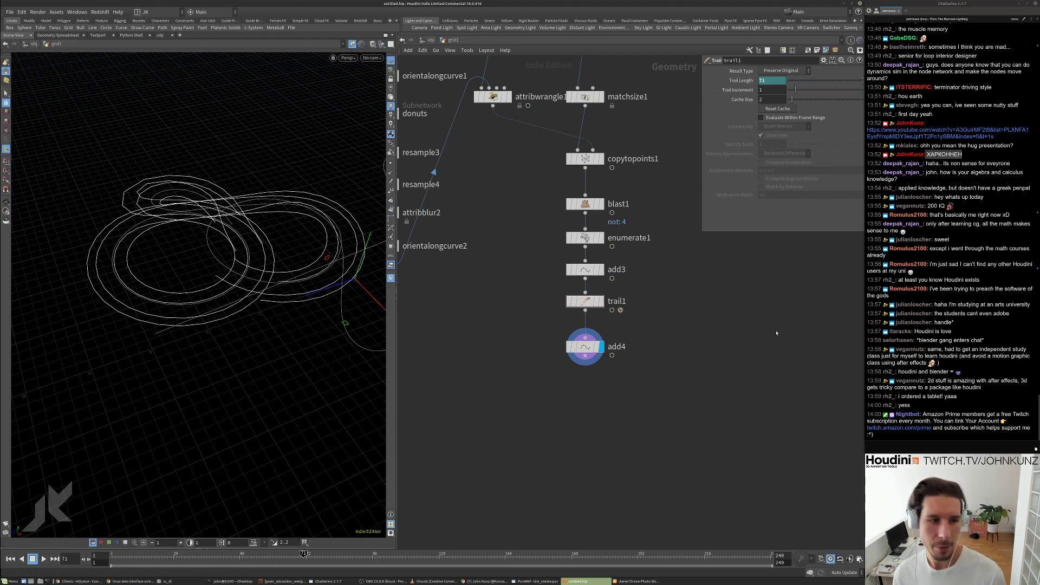
key(h)
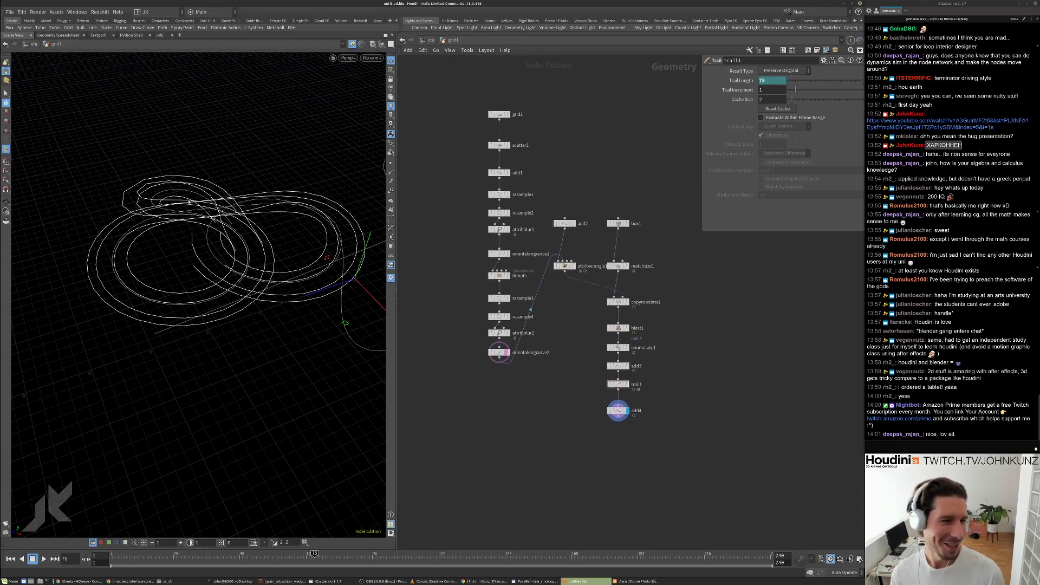
middle_drag(566, 354, 568, 327)
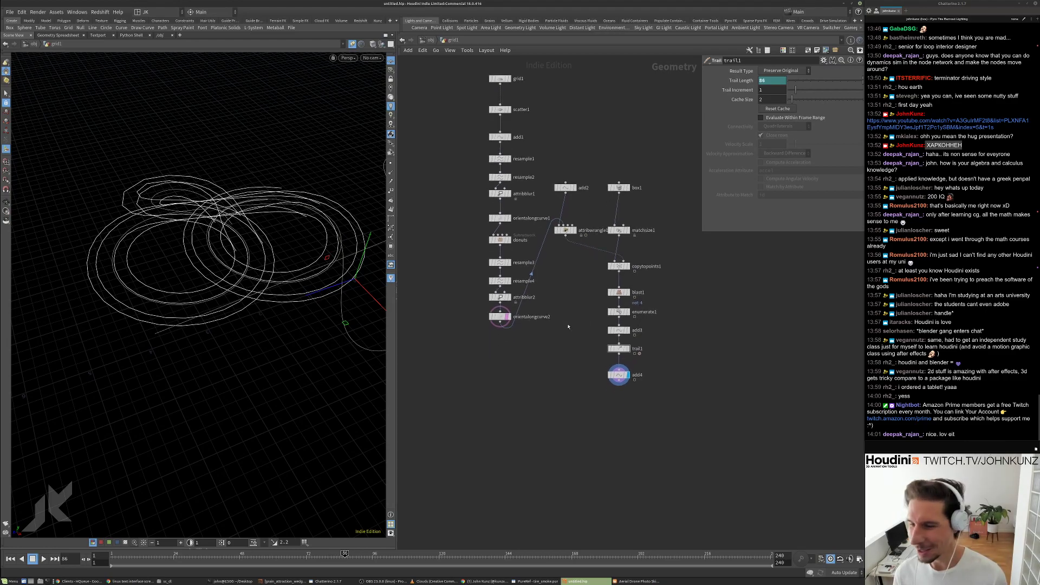
drag(257, 215, 230, 309)
scroll(529, 345, up, 3)
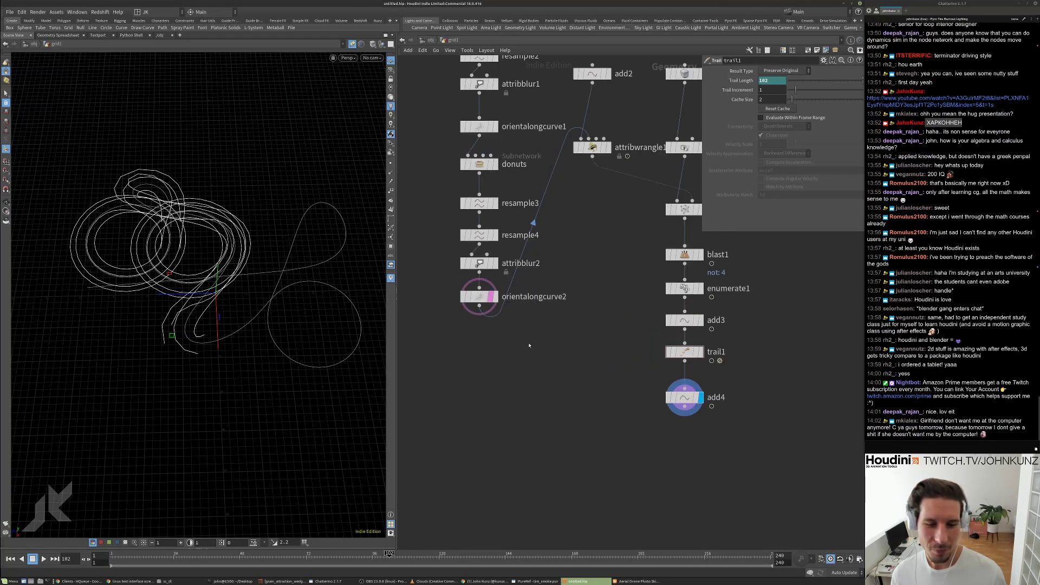
Duplicate resample4 below add4, connect the copy to add4's output, display it and align it under the chain.
click(480, 235)
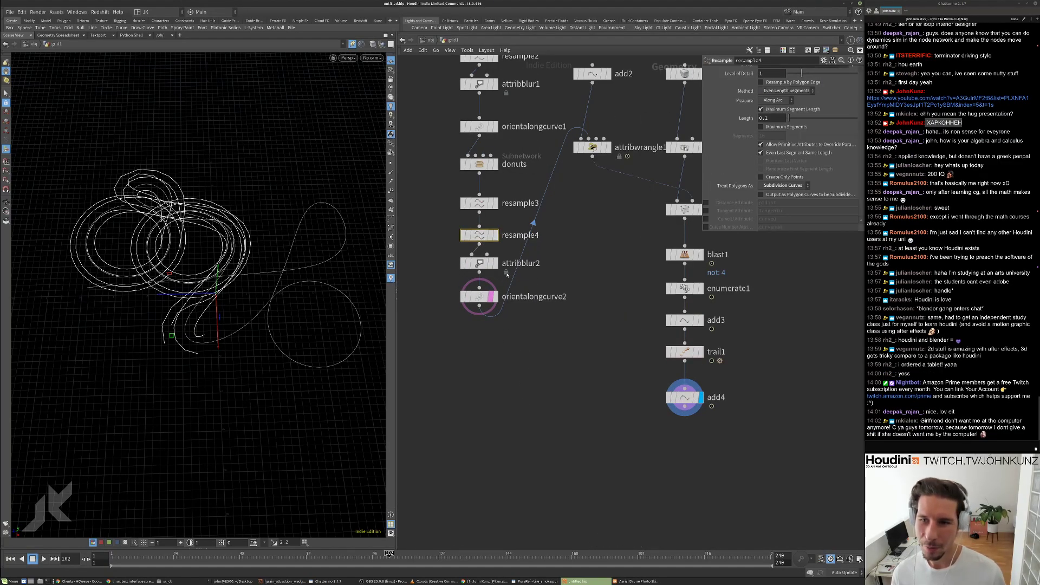
scroll(481, 235, down, 3)
alt+drag(487, 248, 624, 338)
scroll(645, 428, up, 3)
click(662, 430)
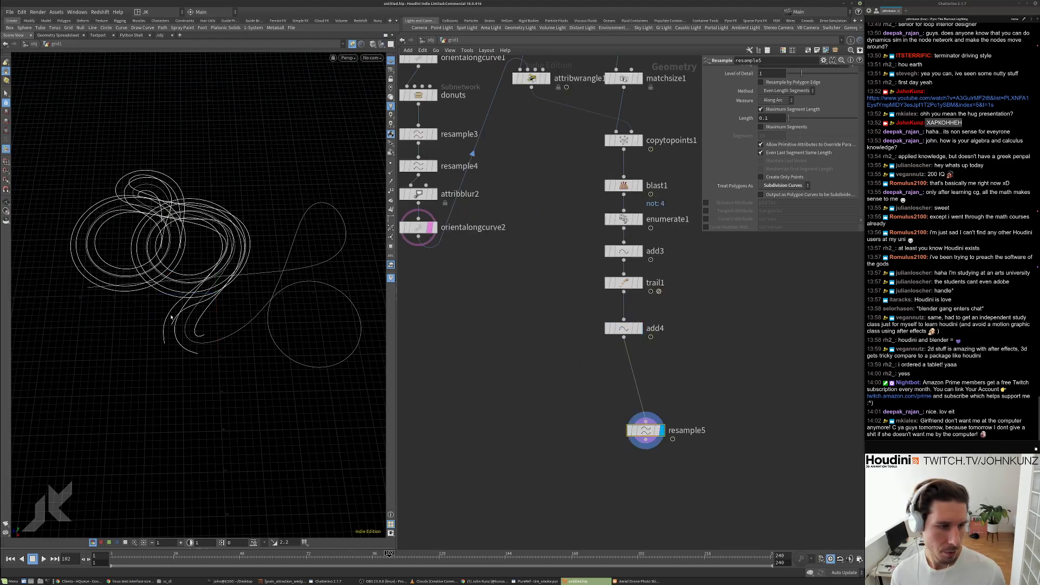
scroll(272, 220, up, 6)
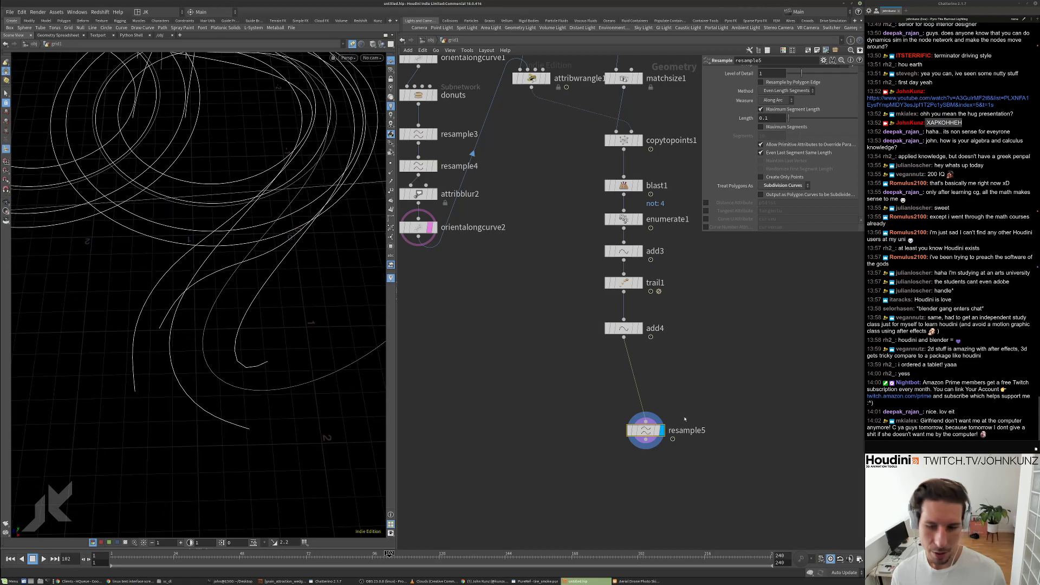
drag(643, 433, 622, 412)
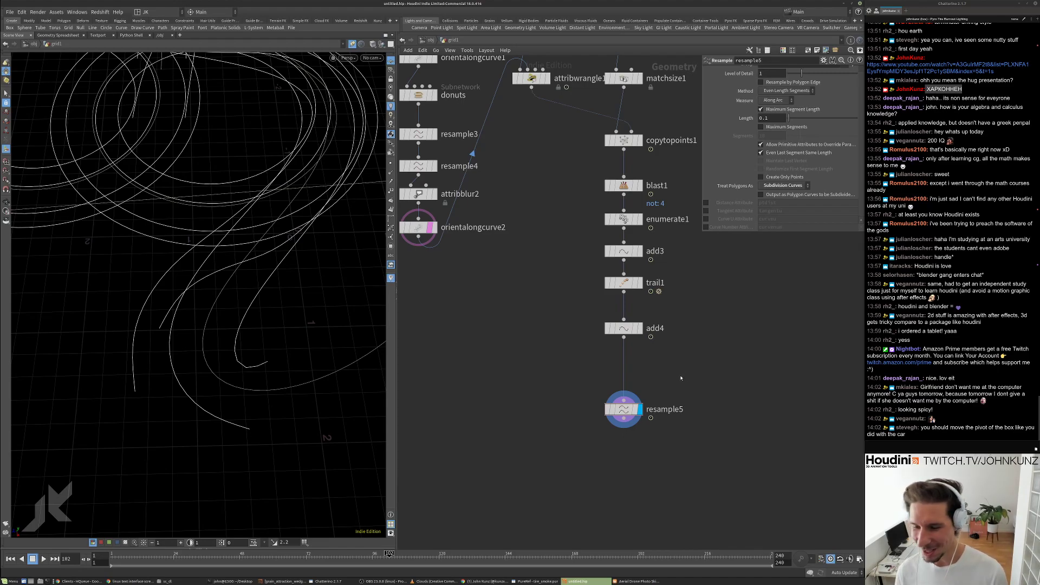
middle_drag(680, 378, 666, 363)
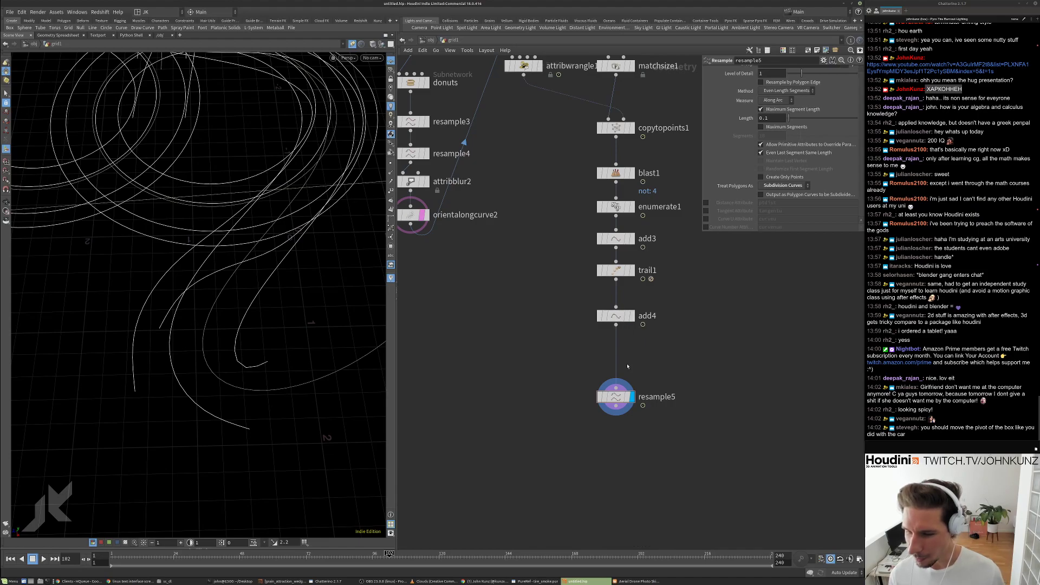
Select box1 and show both copytopoints1 and orientalongcurve2 as templates alongside the resampled curves.
scroll(626, 364, down, 3)
middle_drag(658, 247, 655, 276)
scroll(614, 174, up, 2)
click(618, 179)
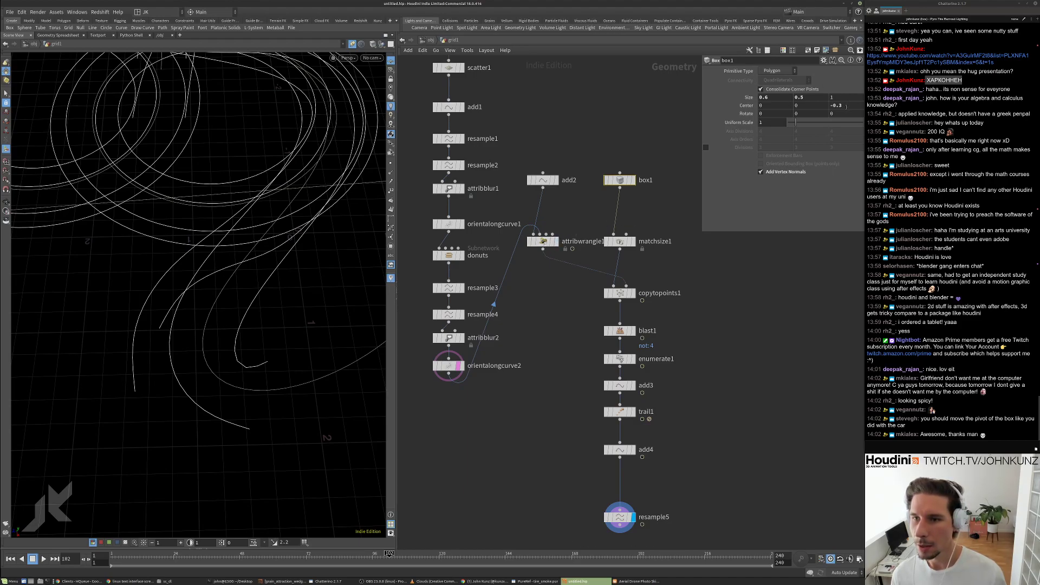
click(630, 294)
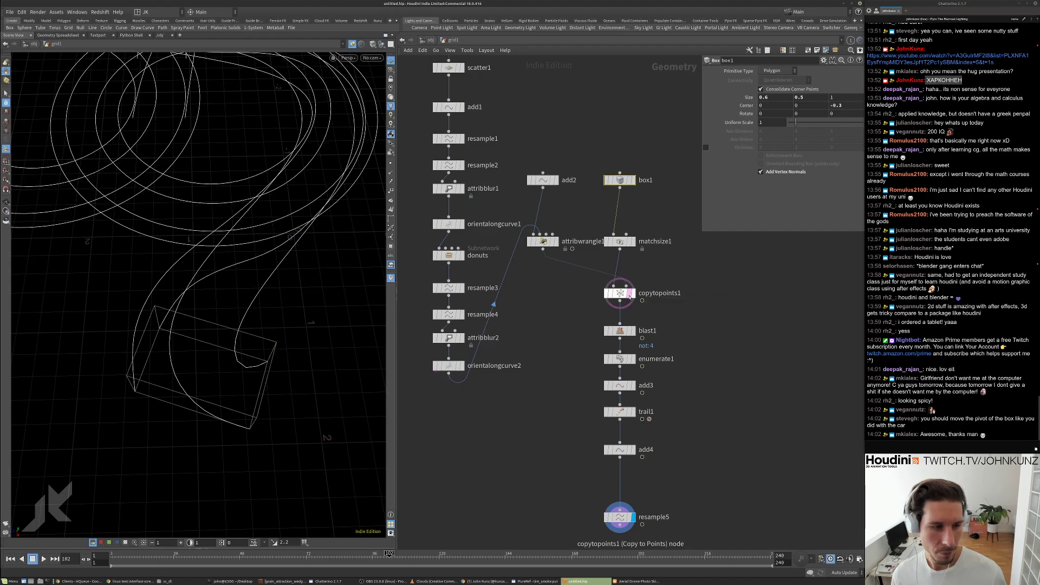
click(456, 365)
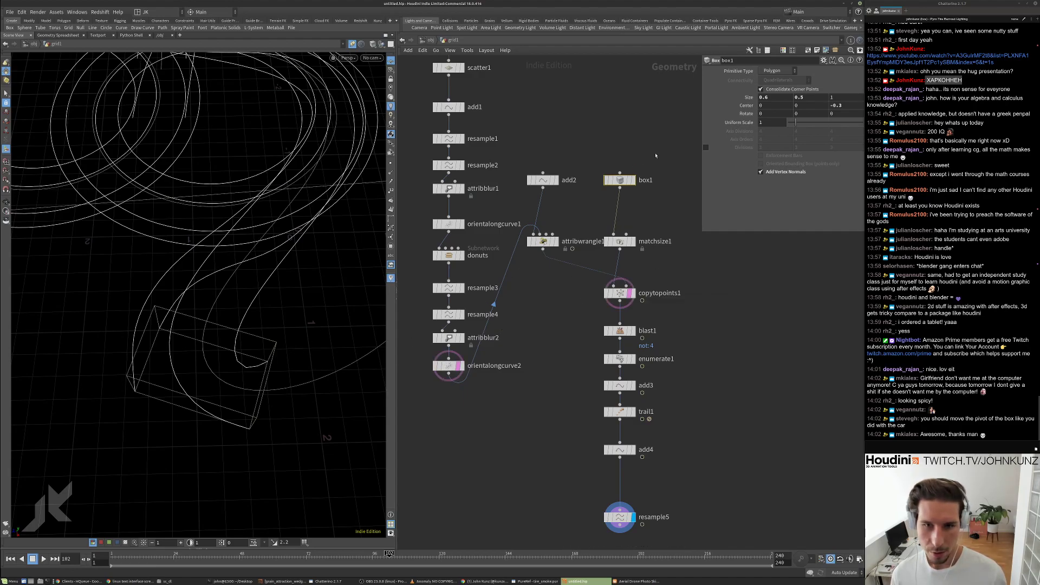
Try shifting box1's Center Z to -0.288, and undo the change.
middle_drag(837, 105, 802, 133)
middle_drag(850, 104, 848, 133)
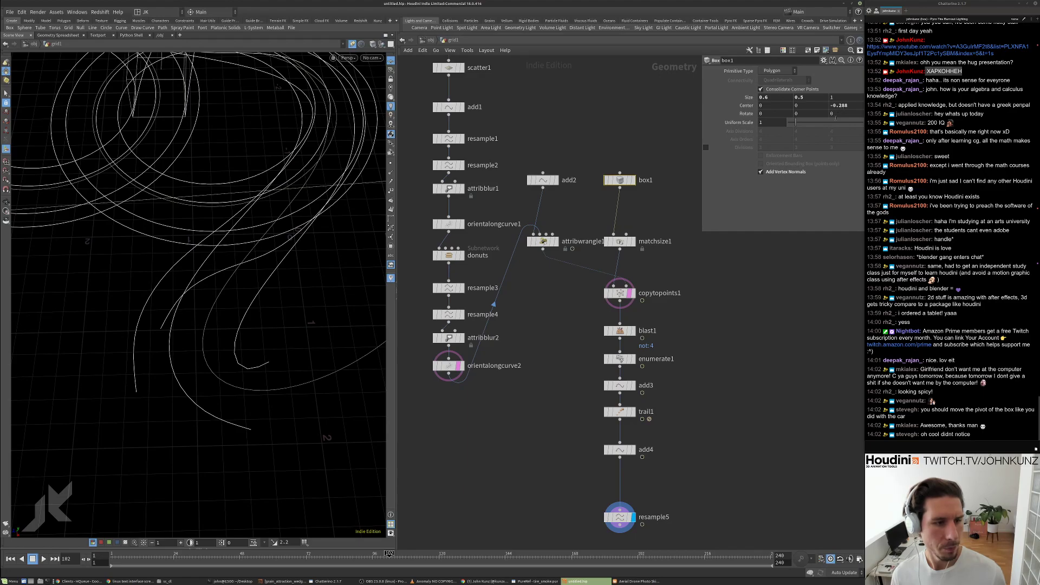
key(ctrl+z)
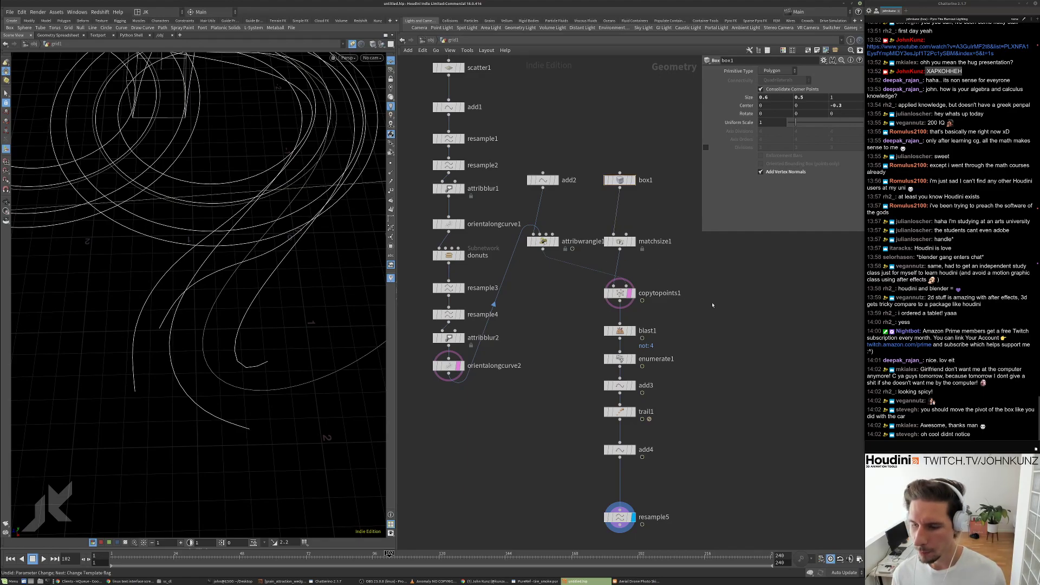
middle_drag(713, 308, 701, 333)
scroll(200, 241, down, 5)
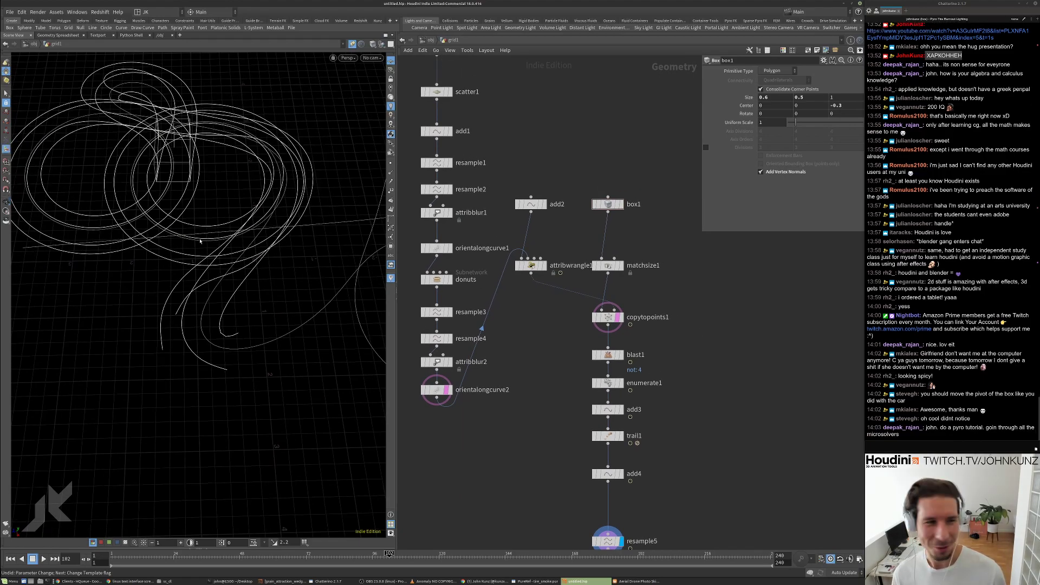
alt+drag(241, 219, 243, 235)
alt+middle_drag(244, 236, 249, 271)
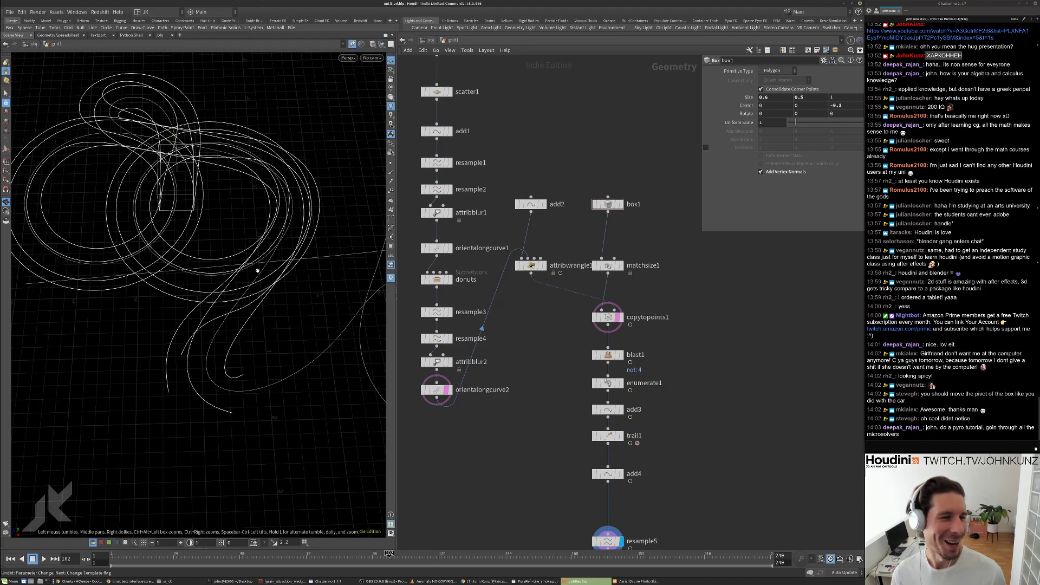
Display copytopoints1 and show orientalongcurve2 as a template so the box appears against its path.
click(619, 319)
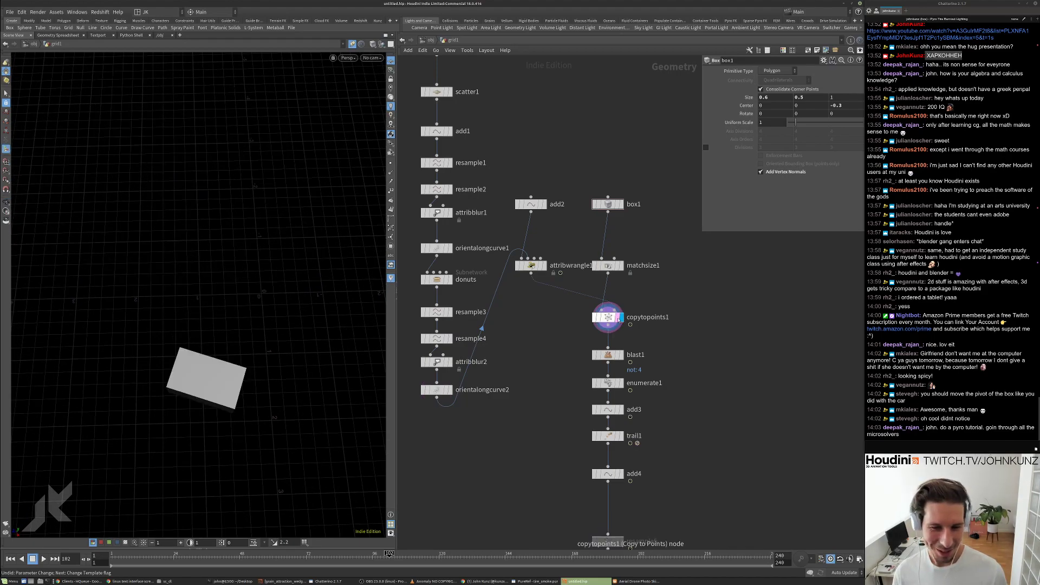
click(613, 319)
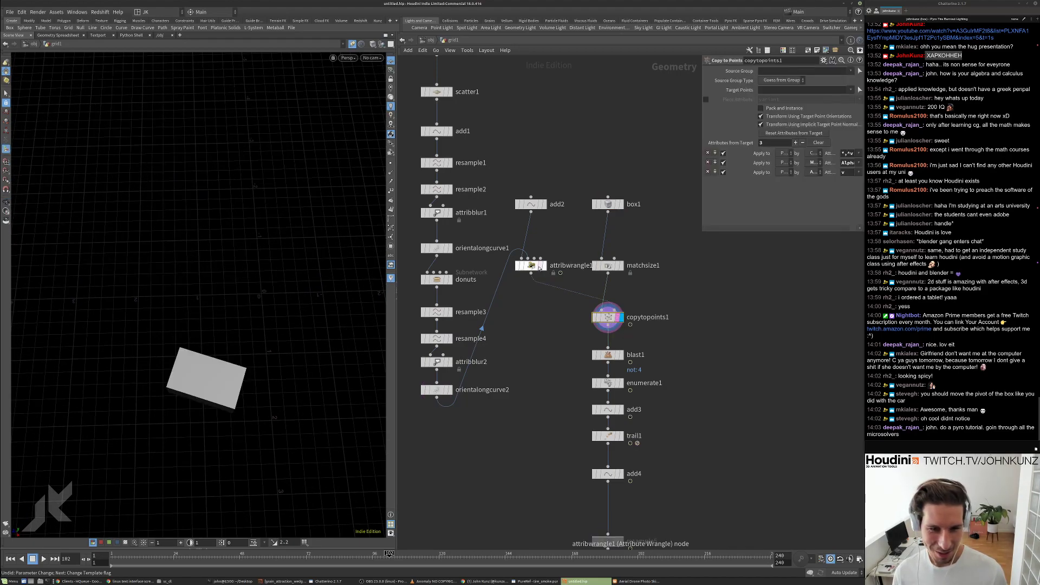
click(446, 390)
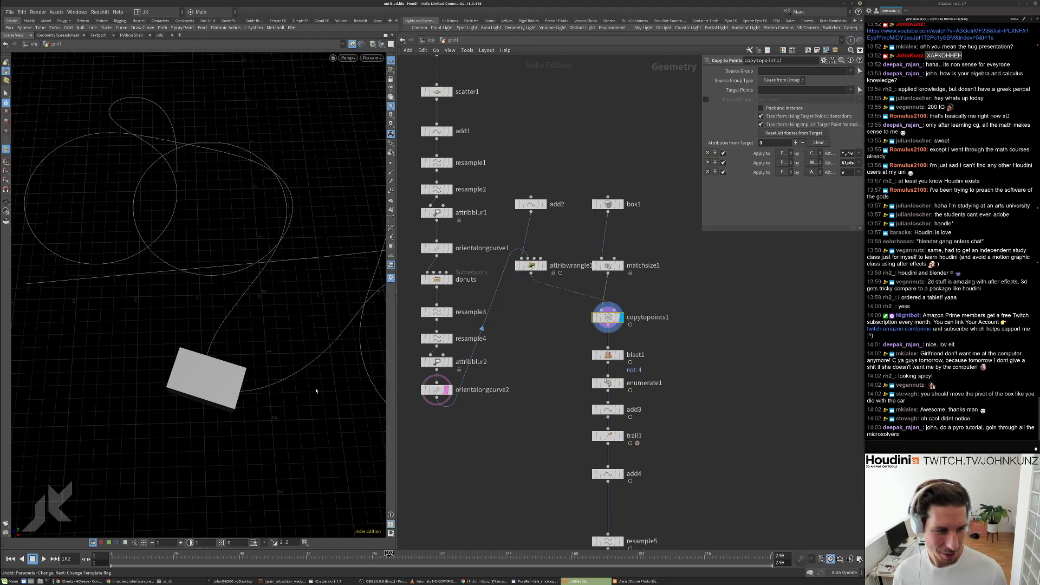
Move box1 backwards along its length by setting its Center Z to -0.5.
click(615, 211)
middle_drag(845, 100, 125, 174)
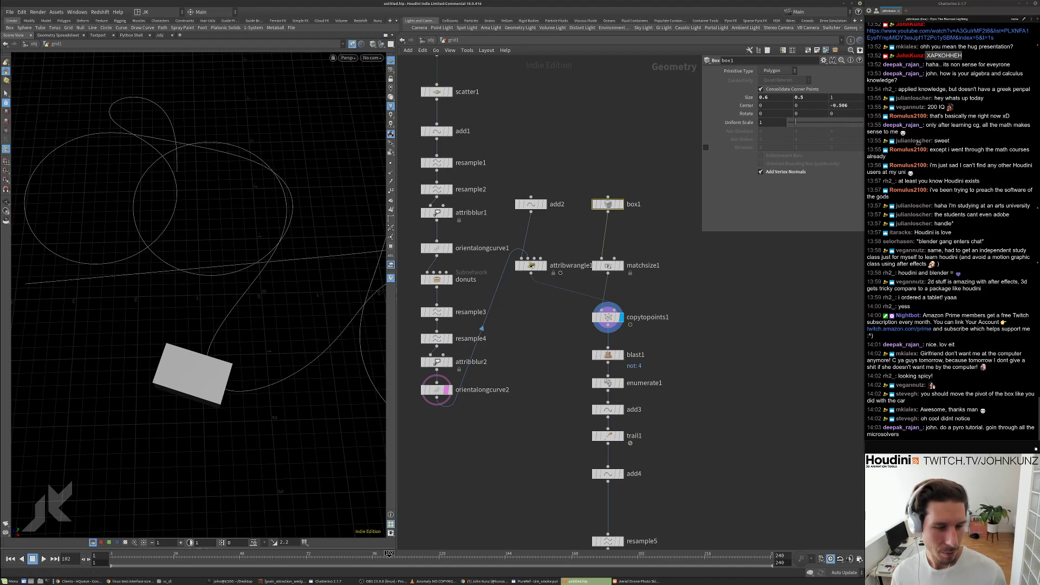
drag(853, 105, 841, 105)
key(BackSpace)
click(809, 323)
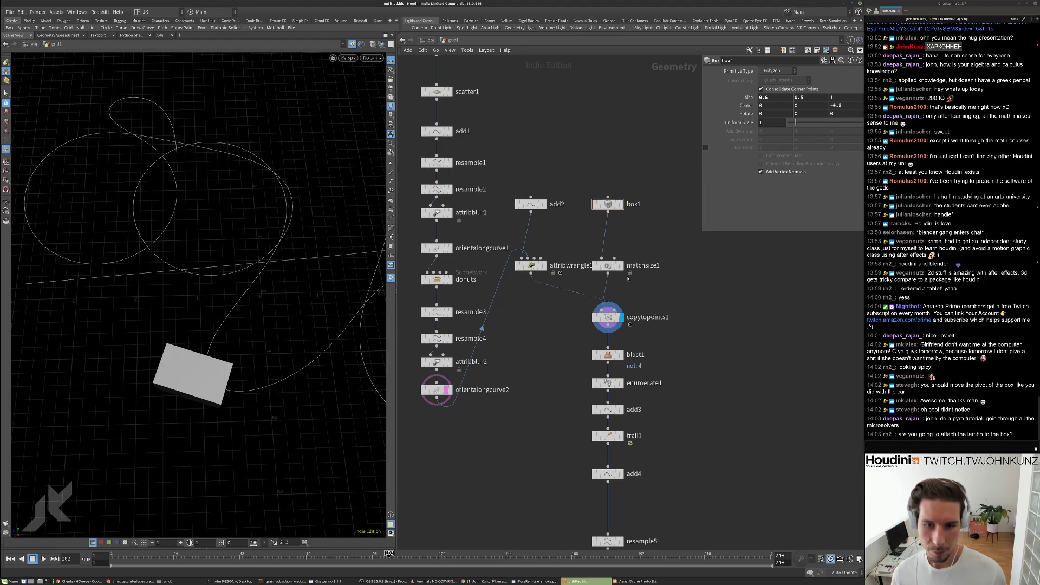
Display matchsize1 to check the box's pivot offset and set box1's Center Z to -0.4.
click(619, 265)
drag(310, 280, 266, 294)
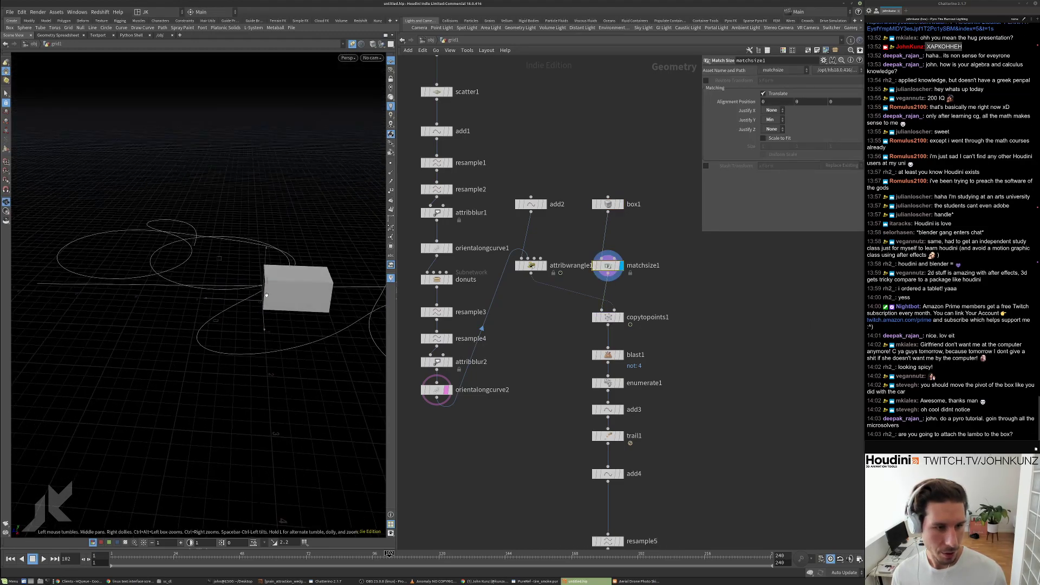
click(606, 204)
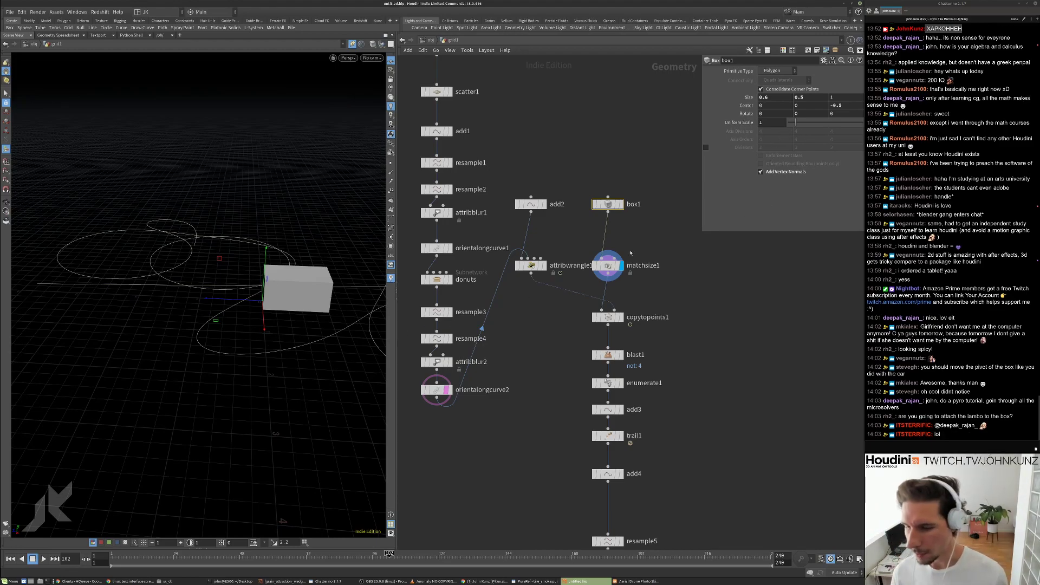
click(843, 105)
key(BackSpace)
text(4)
key(Return)
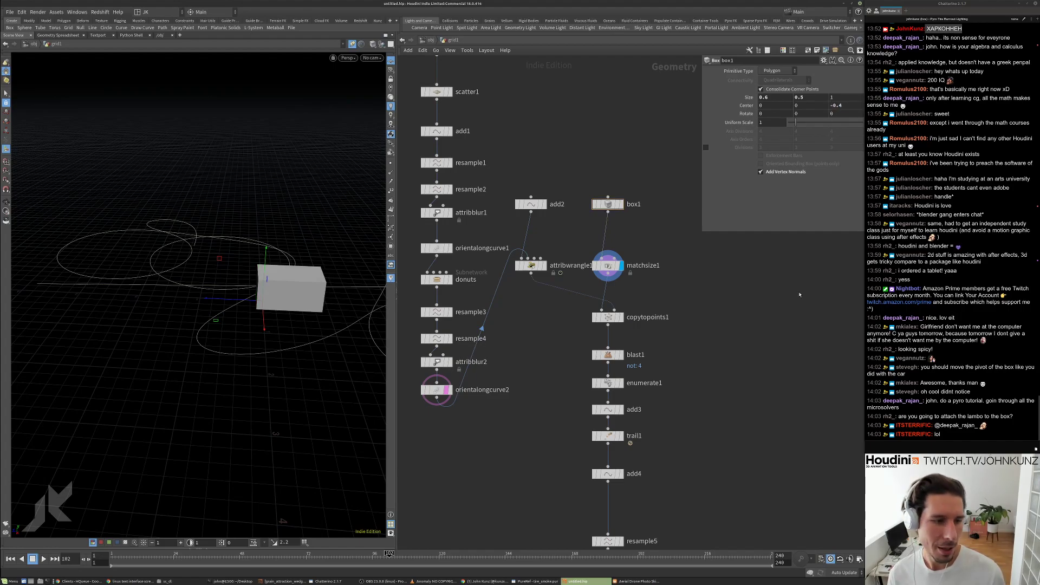
Display and select resample5 and look at the trail curves through the scene camera.
middle_drag(720, 401, 718, 325)
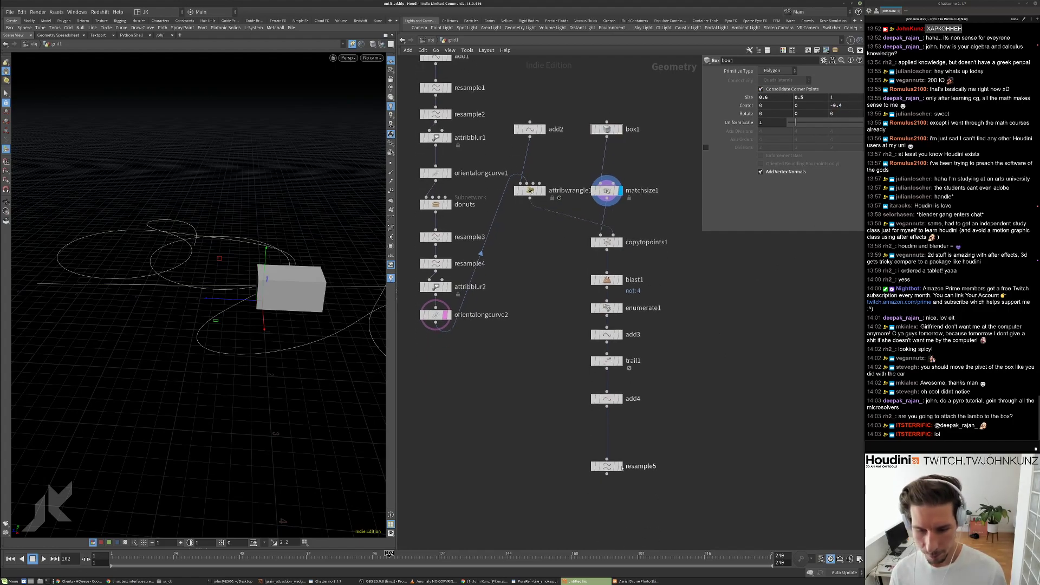
click(620, 467)
click(610, 466)
drag(176, 244, 150, 281)
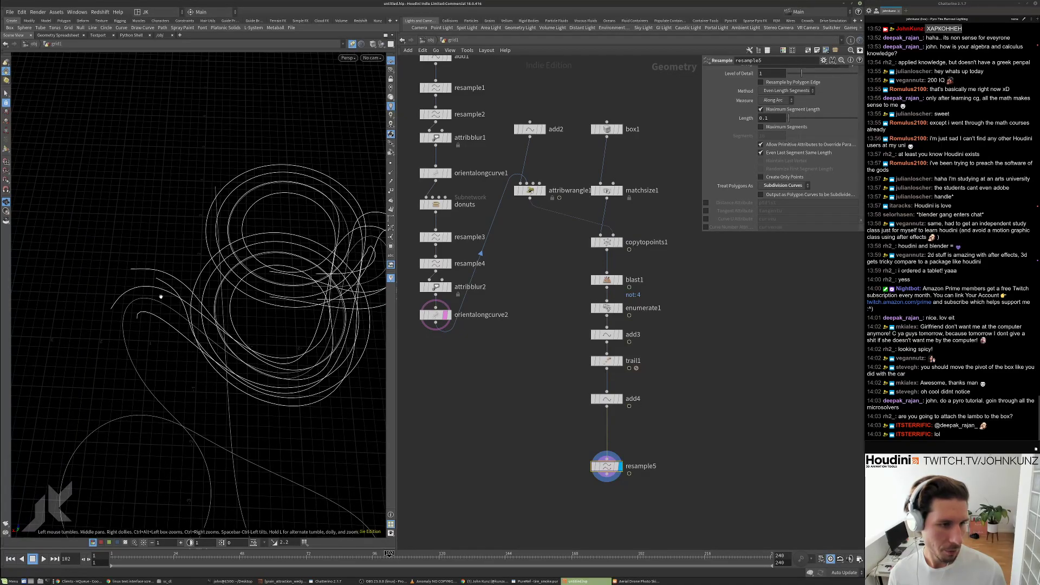
click(372, 57)
click(378, 96)
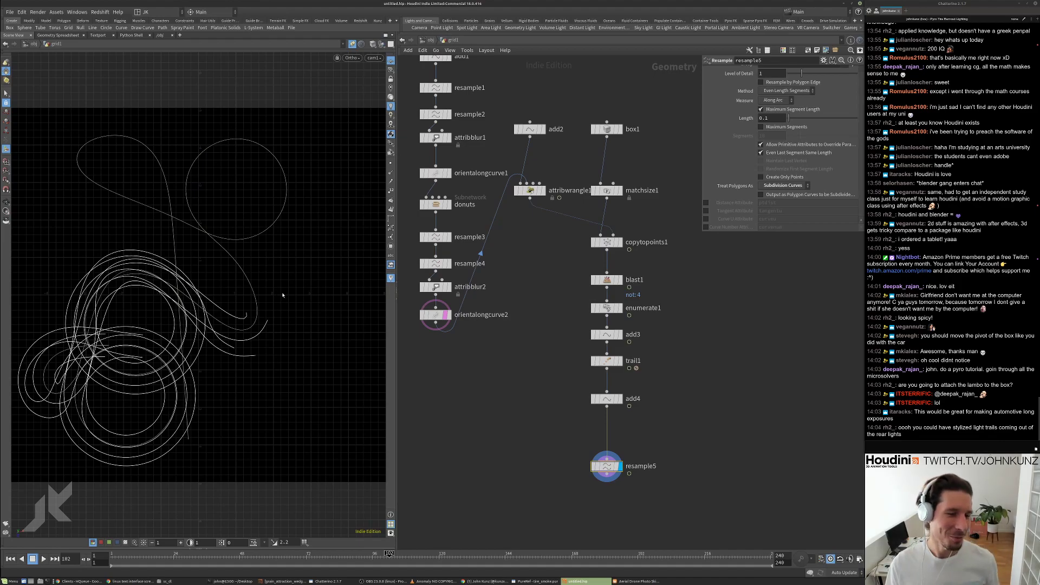
Leave the camera view, try to set the viewport to Perspective, and look at the trail curves from an angle.
alt+drag(291, 277, 232, 268)
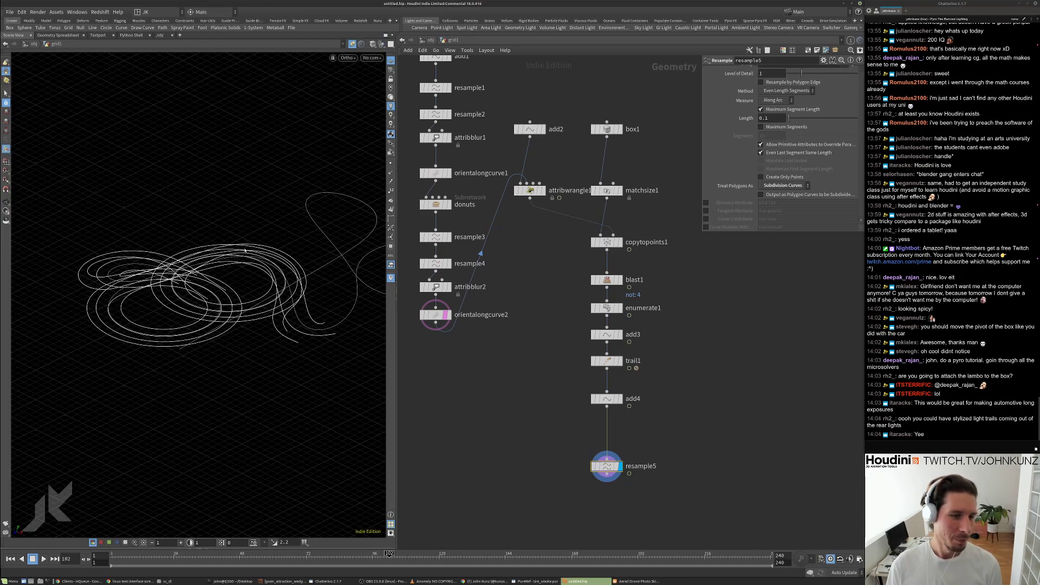
click(346, 57)
mouse_move(363, 74)
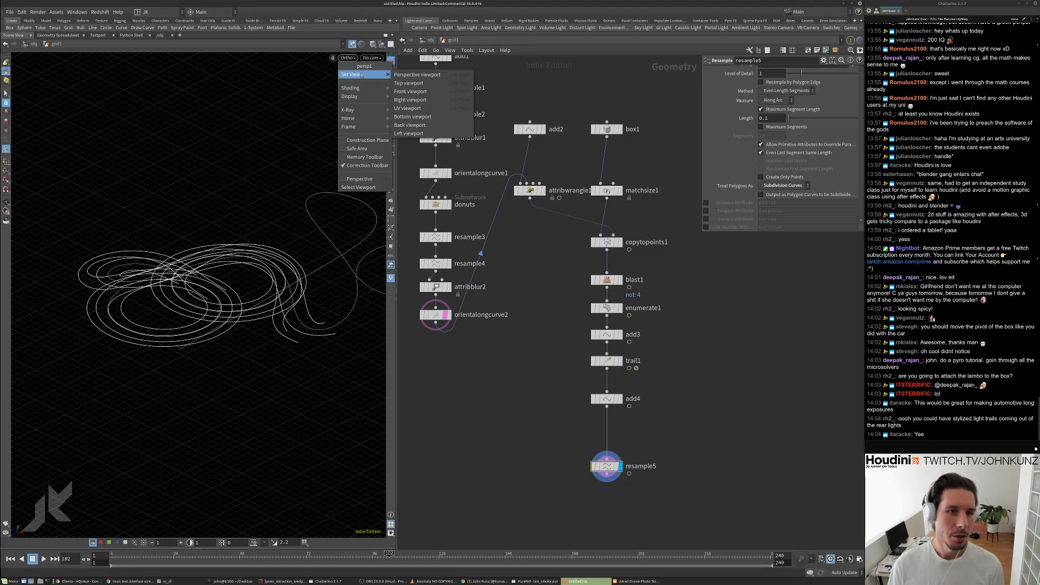
click(418, 74)
key(Escape)
drag(284, 226, 233, 311)
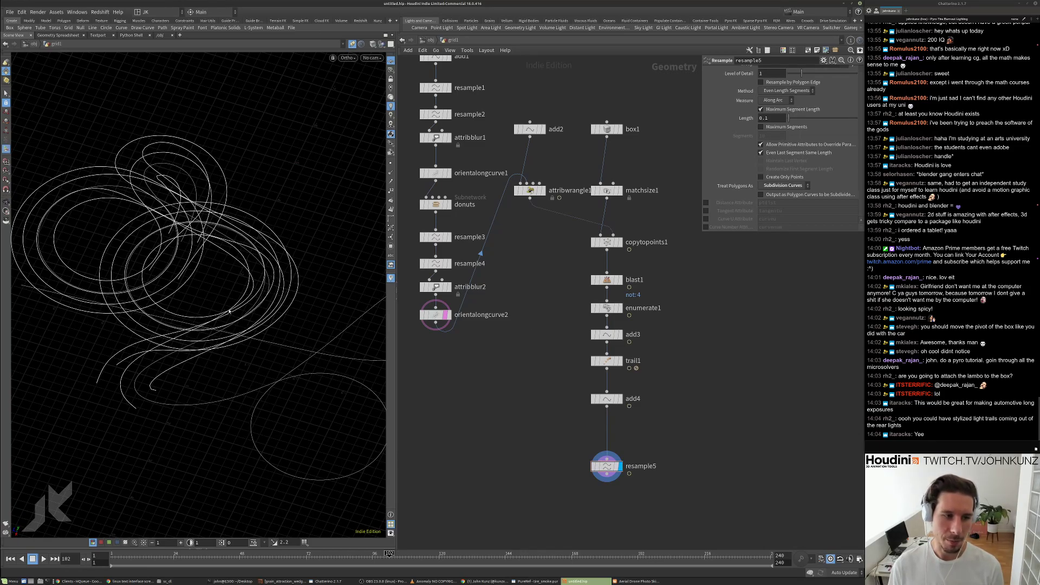
Select attribwrangle1 and play the animation from the first frame to frame 15 to examine the growing trails.
click(435, 315)
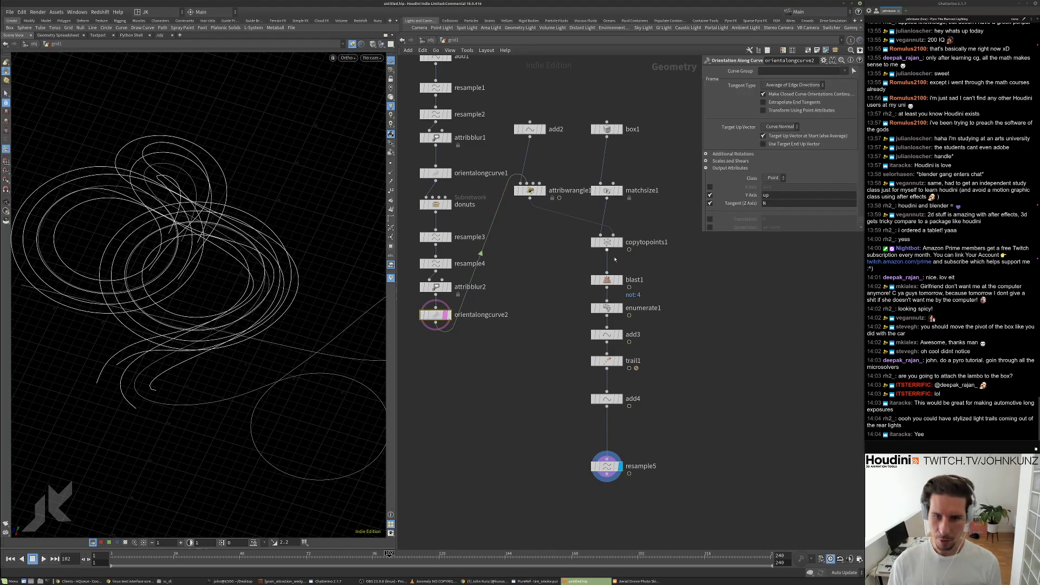
click(530, 190)
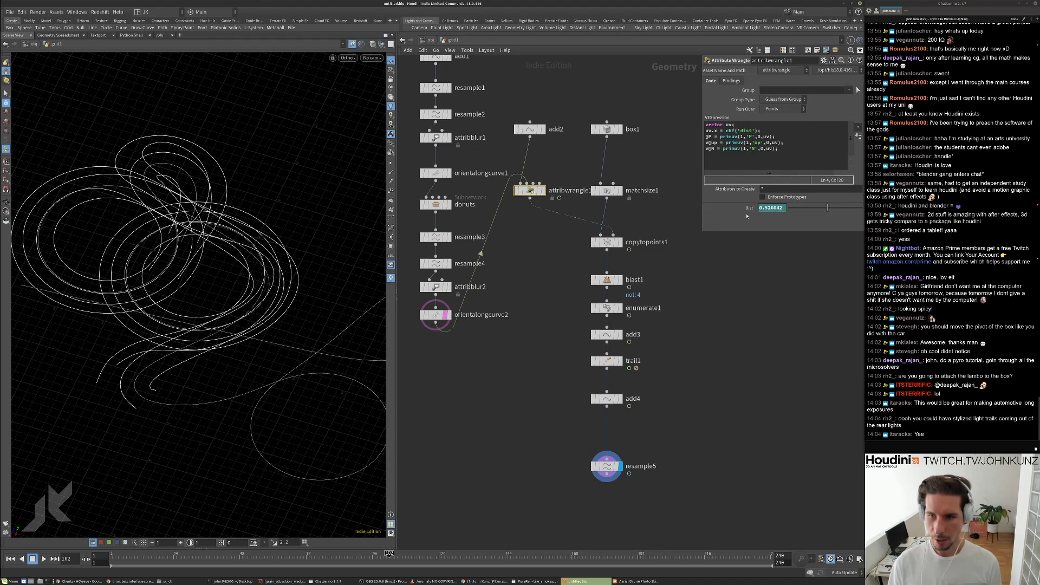
key(ctrl+Up)
key(Up)
key(Up)
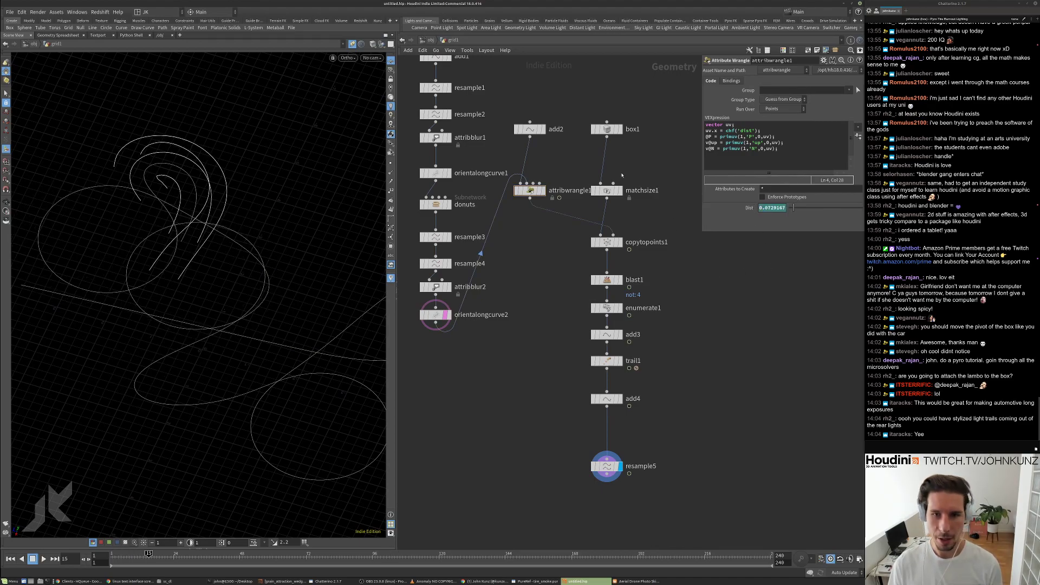
Try matchsize1 as a template, remove it, and template copytopoints1 to show the moving box with its trails.
click(617, 190)
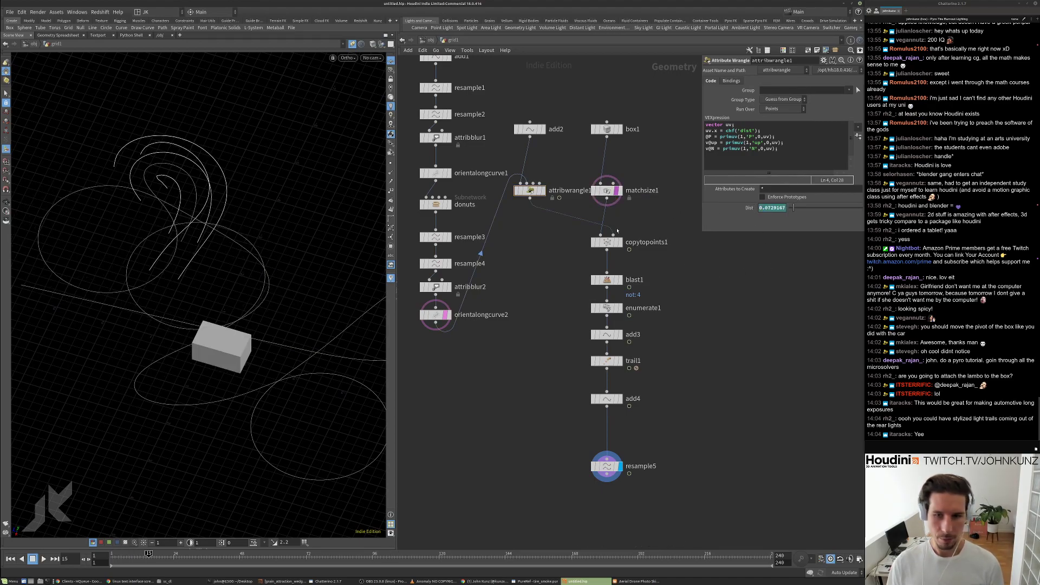
click(616, 192)
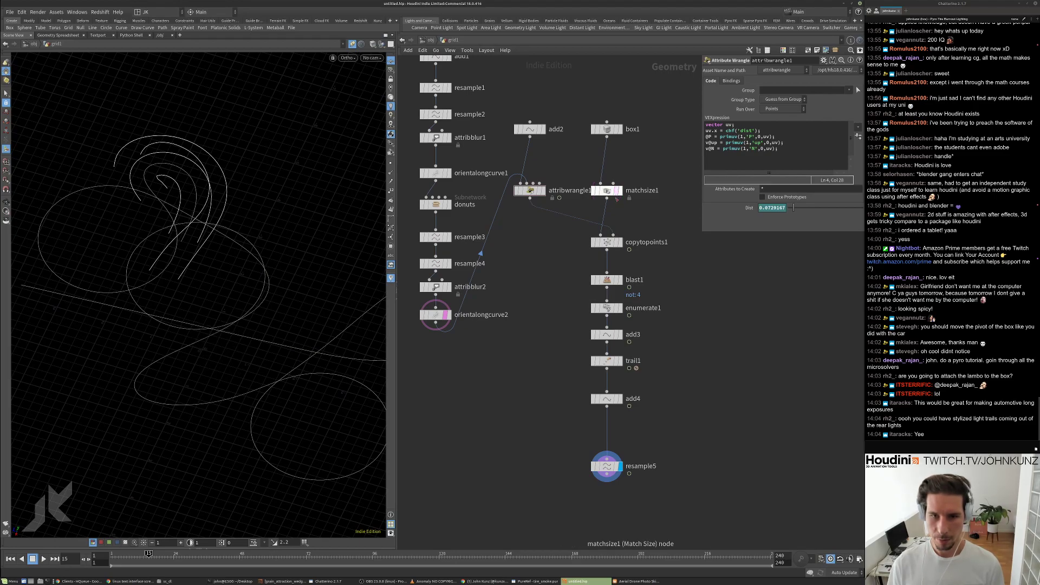
click(617, 242)
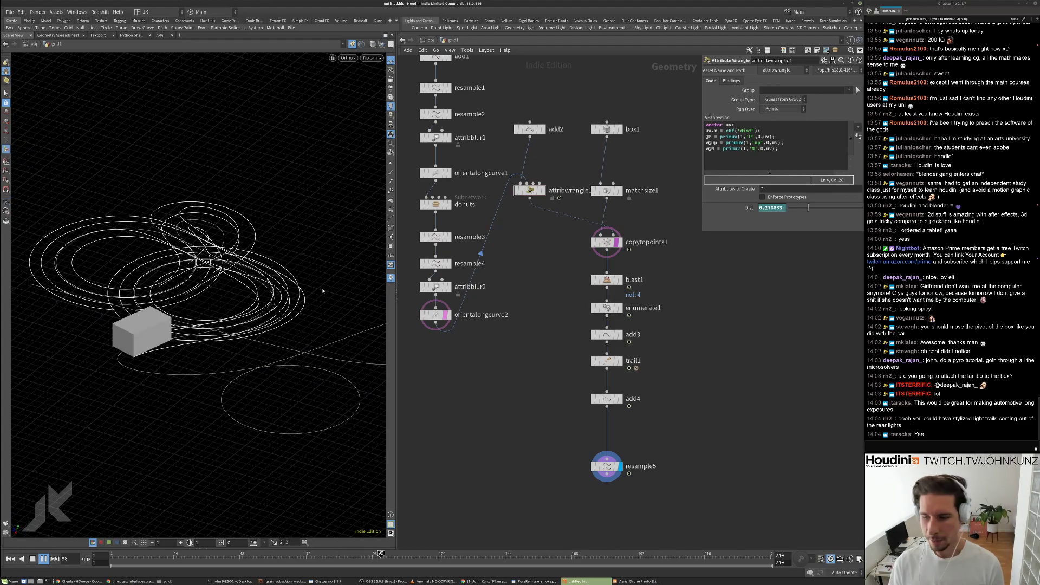
Rewind to frame 1 and play to frame 148, examining how the box leaves trails along the looped path.
key(ctrl+Up)
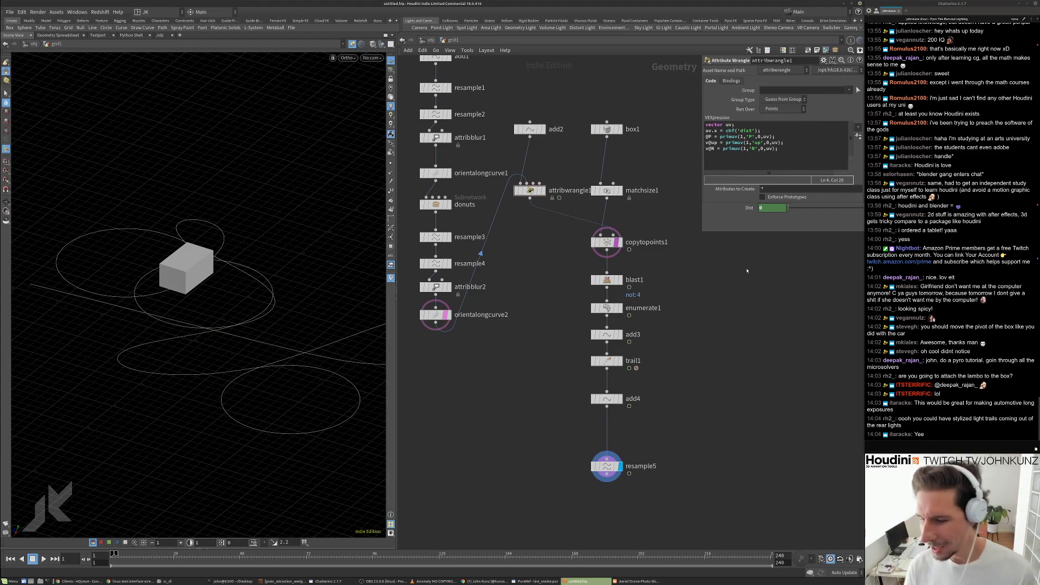
drag(220, 277, 206, 290)
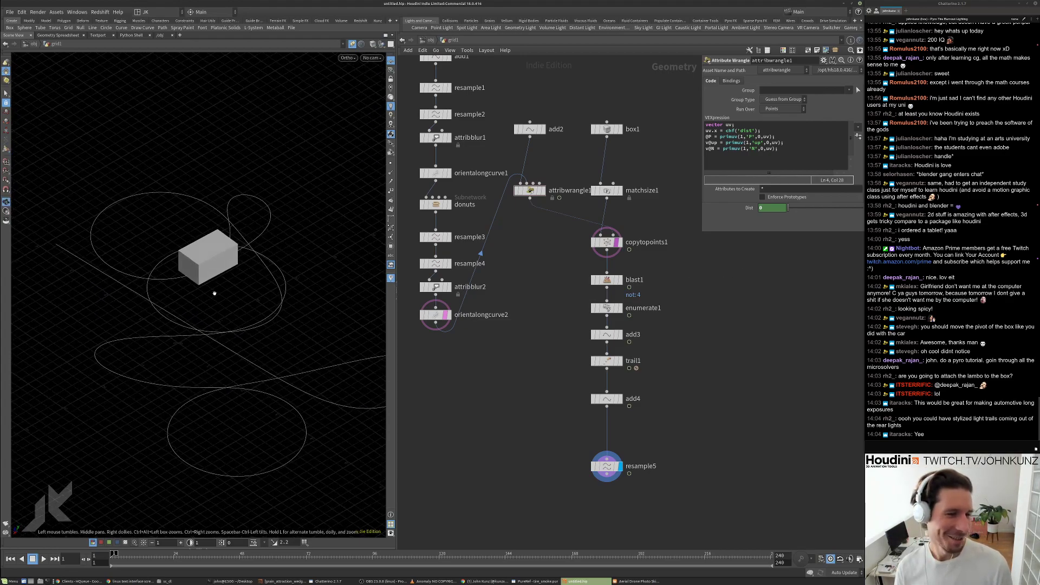
key(Up)
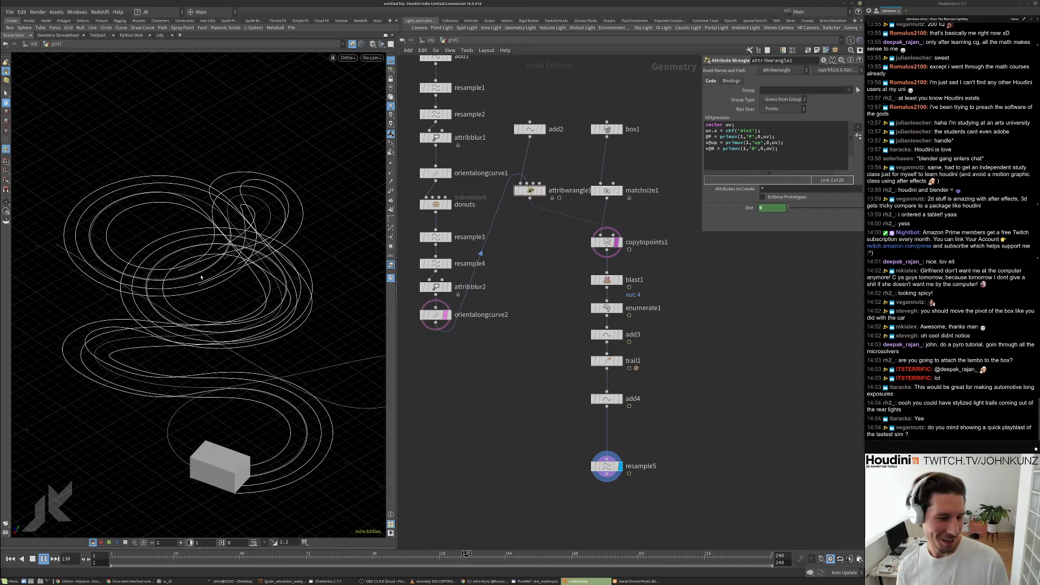
key(Up)
middle_drag(351, 396, 320, 375)
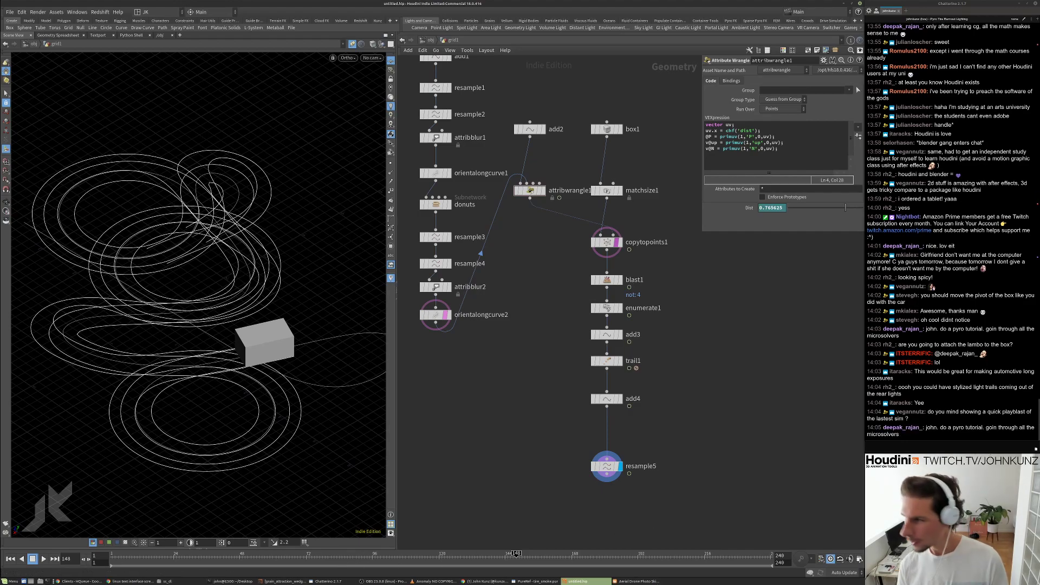
Switch to the file manager, play the video in the dist_drag_bulge.v13 folder and close the player.
click(179, 581)
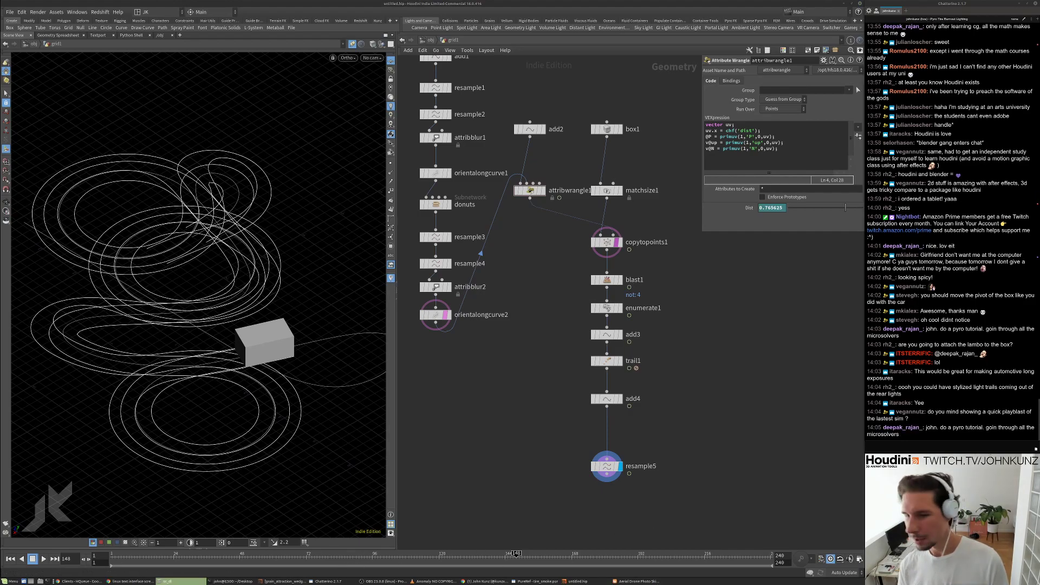
drag(562, 189, 565, 189)
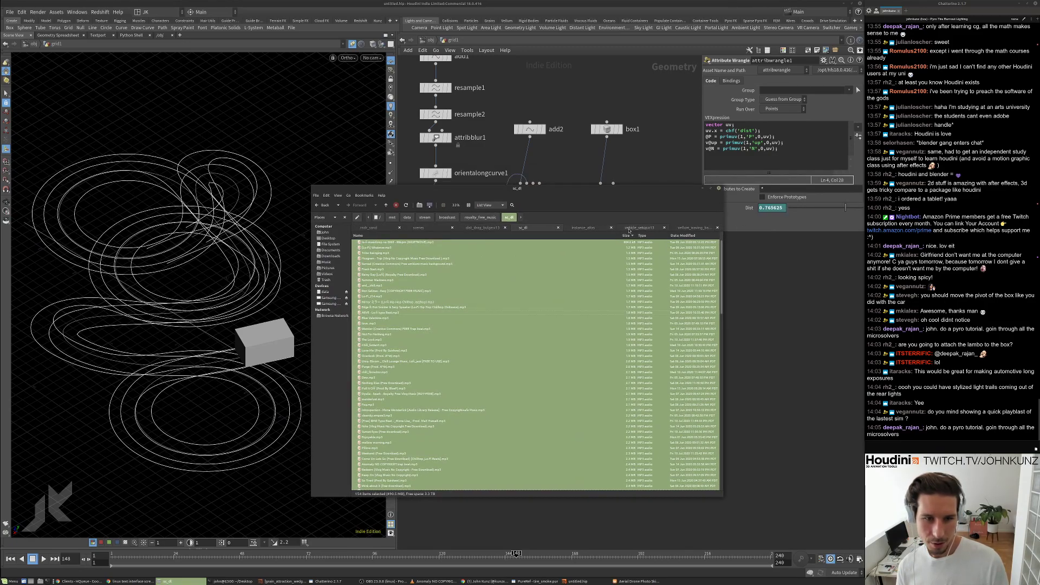
click(482, 227)
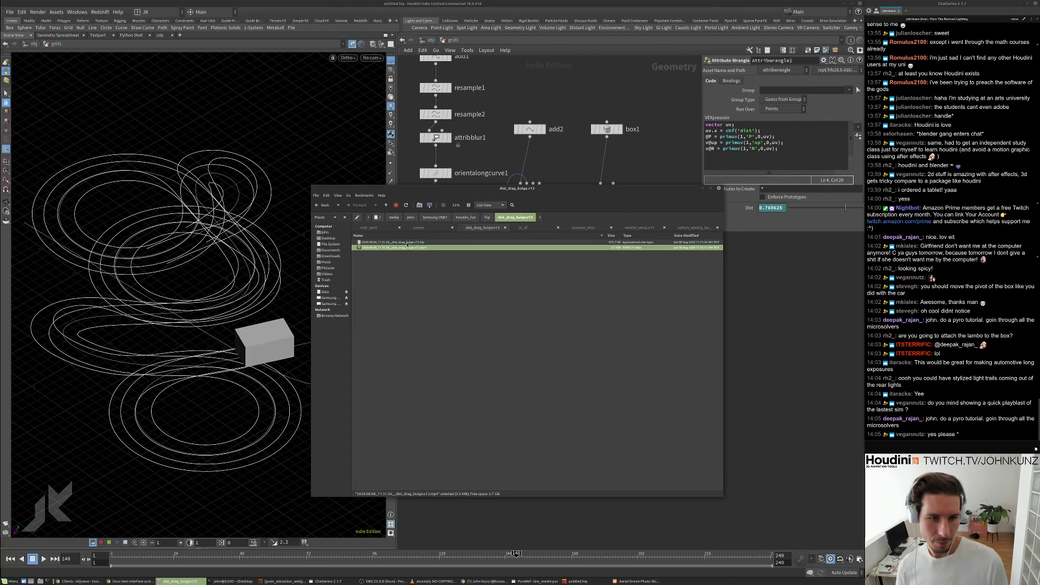
double_click(395, 250)
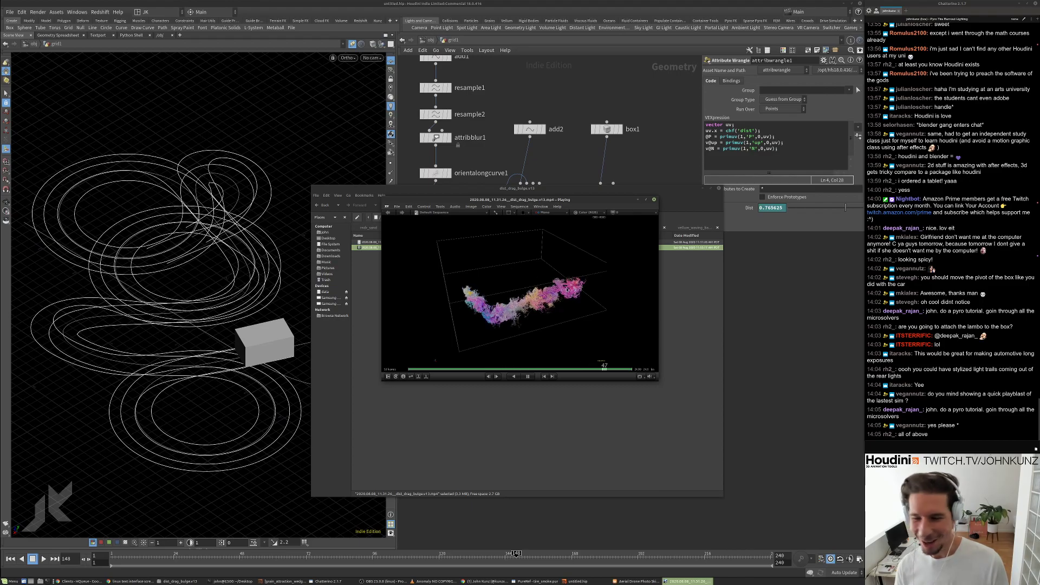
click(654, 199)
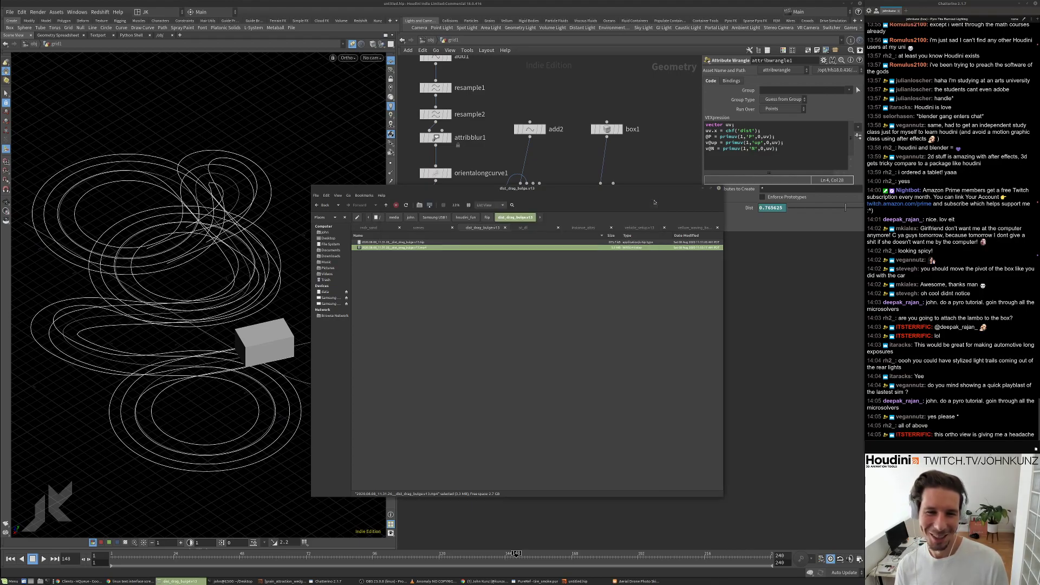
Open an earlier dist_drag_bulge version's folder in flip, play and scrub through its simulation video, and close the player.
click(487, 217)
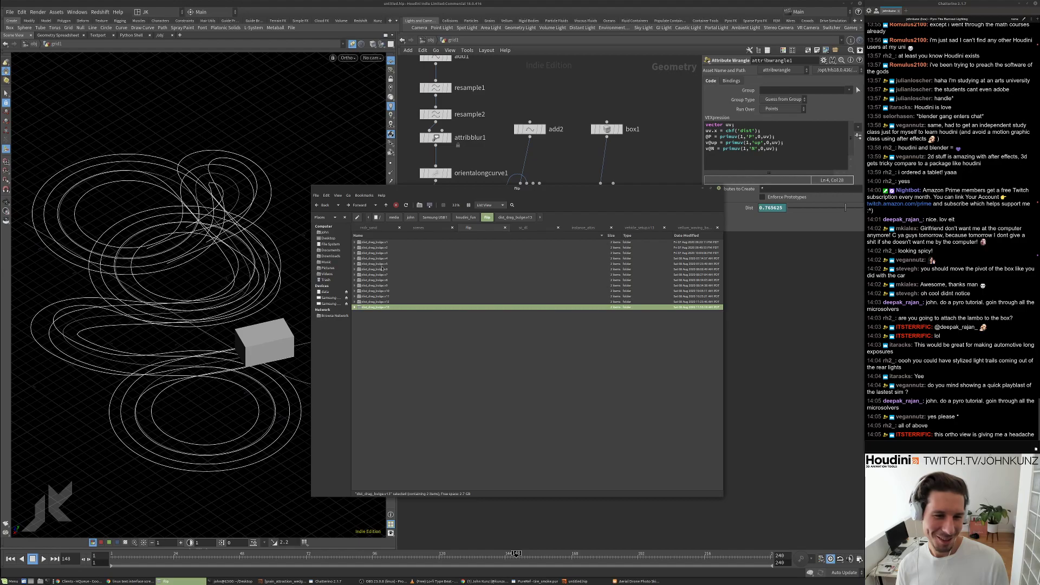
double_click(383, 265)
double_click(381, 248)
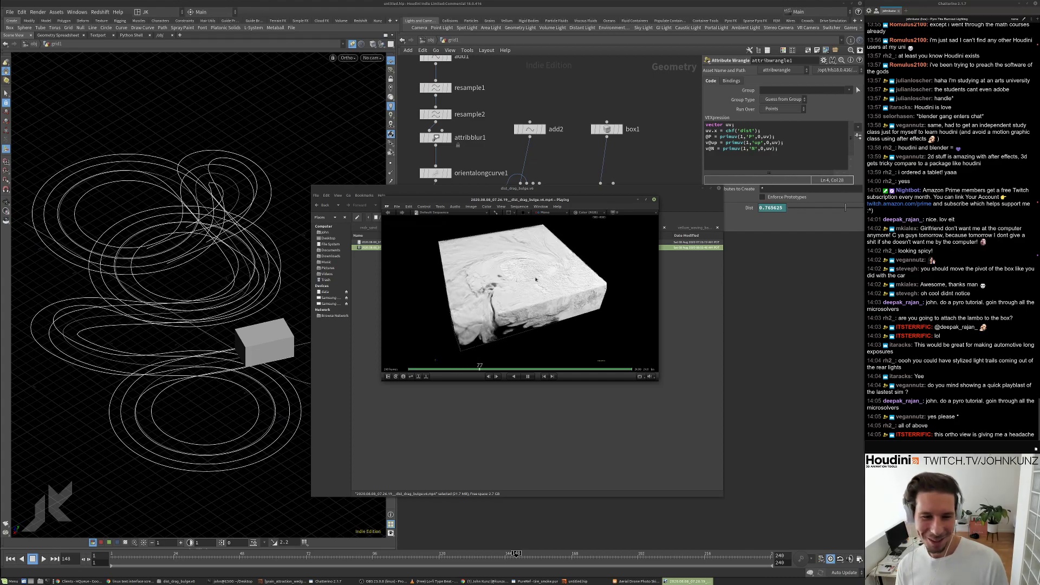
key(space)
mouse_move(548, 305)
mouse_down()
mouse_move(482, 311)
mouse_move(528, 307)
mouse_up()
key(space)
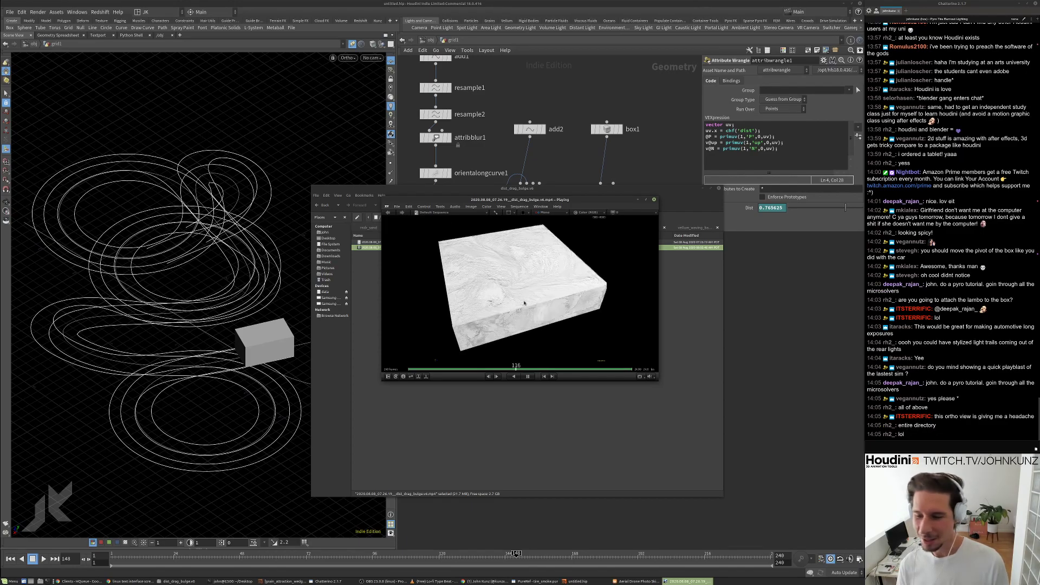
drag(523, 303, 407, 306)
drag(554, 296, 464, 308)
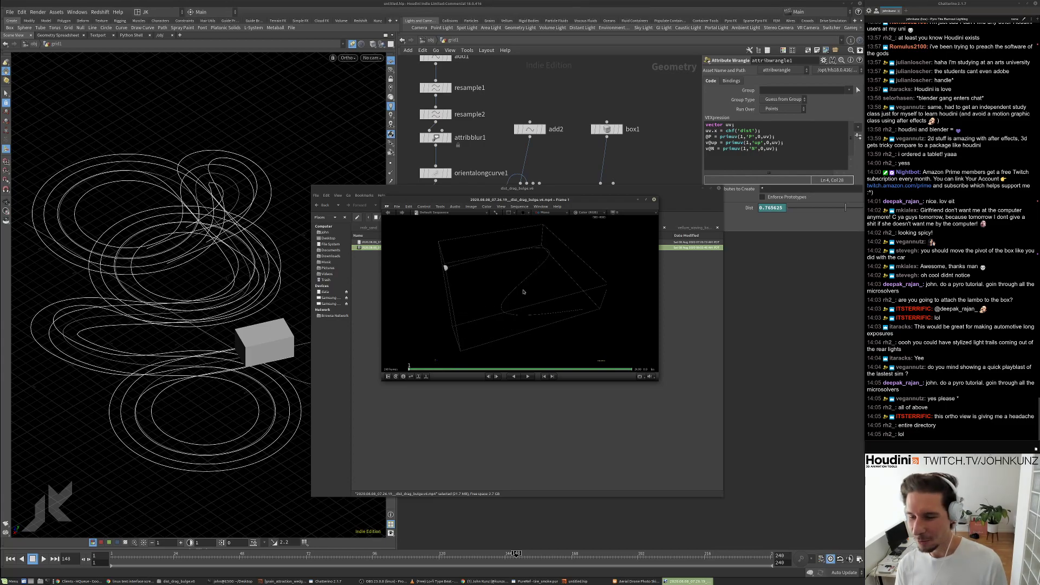
key(space)
click(653, 199)
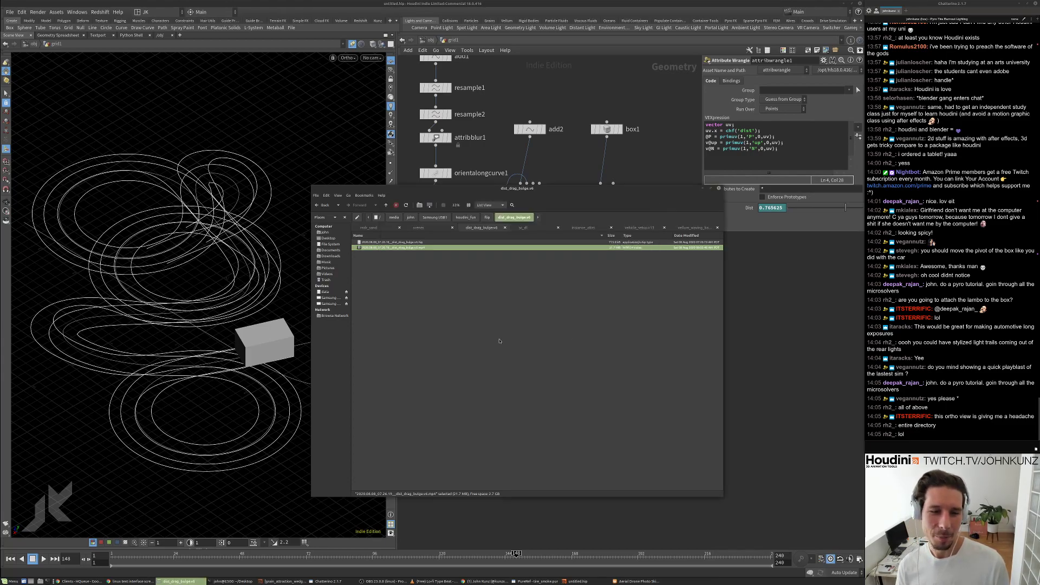
Open the stream project's flip folder and its vehicle_setup.v13 subfolder, play the simulation video, and close the player.
click(438, 227)
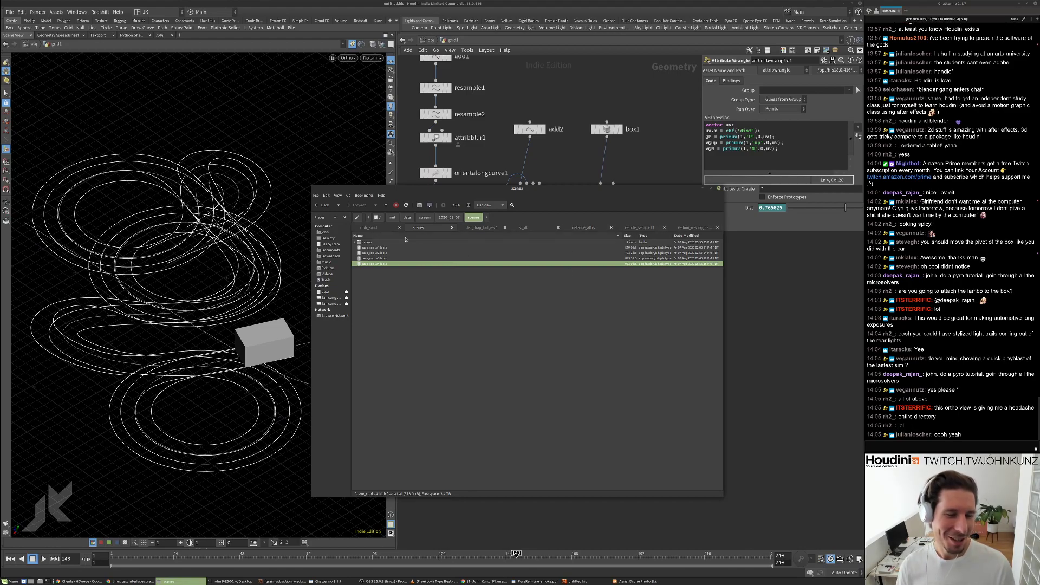
click(445, 218)
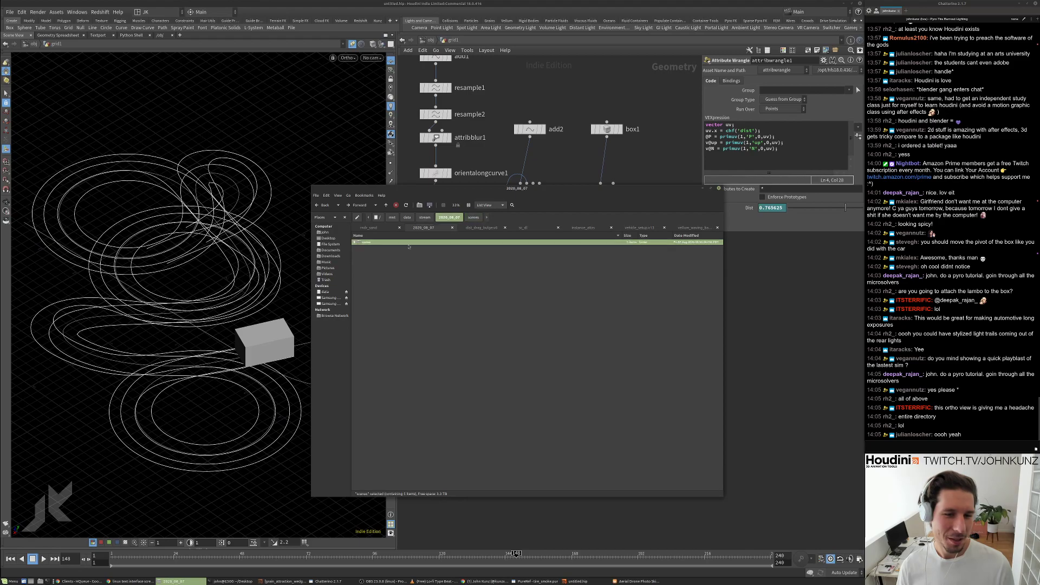
click(424, 217)
double_click(377, 286)
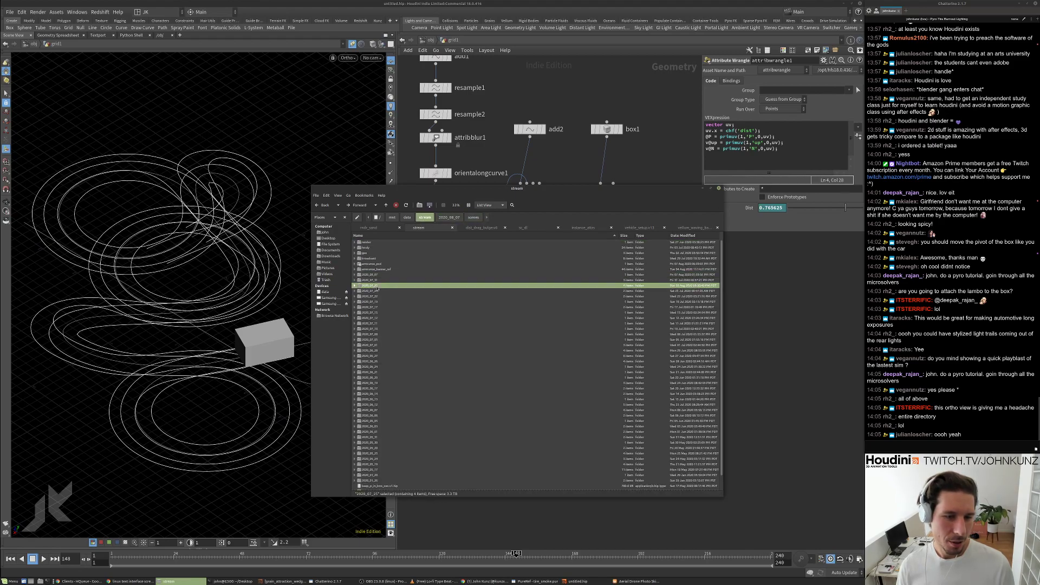
double_click(372, 242)
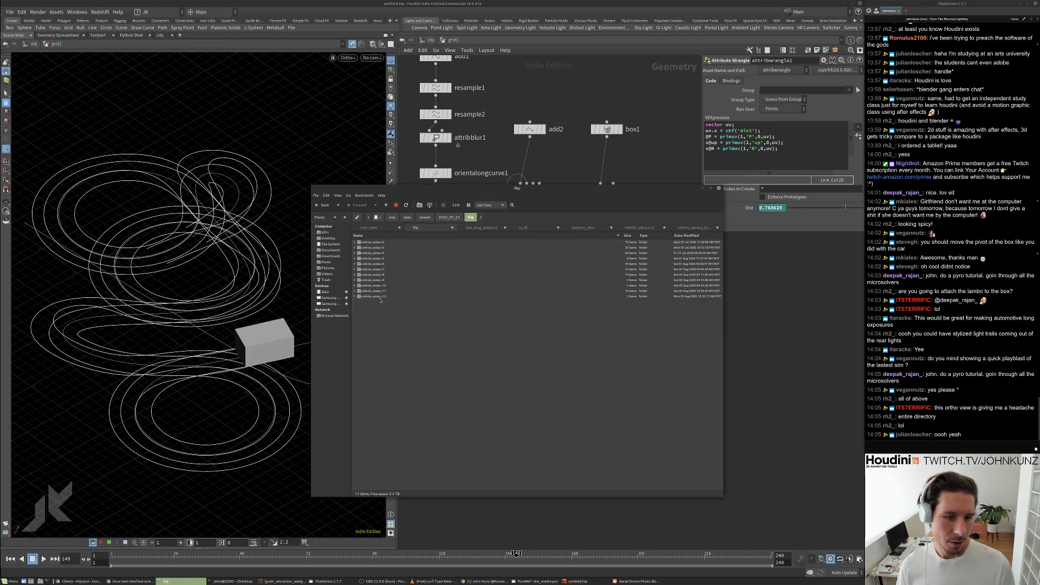
double_click(379, 296)
click(388, 248)
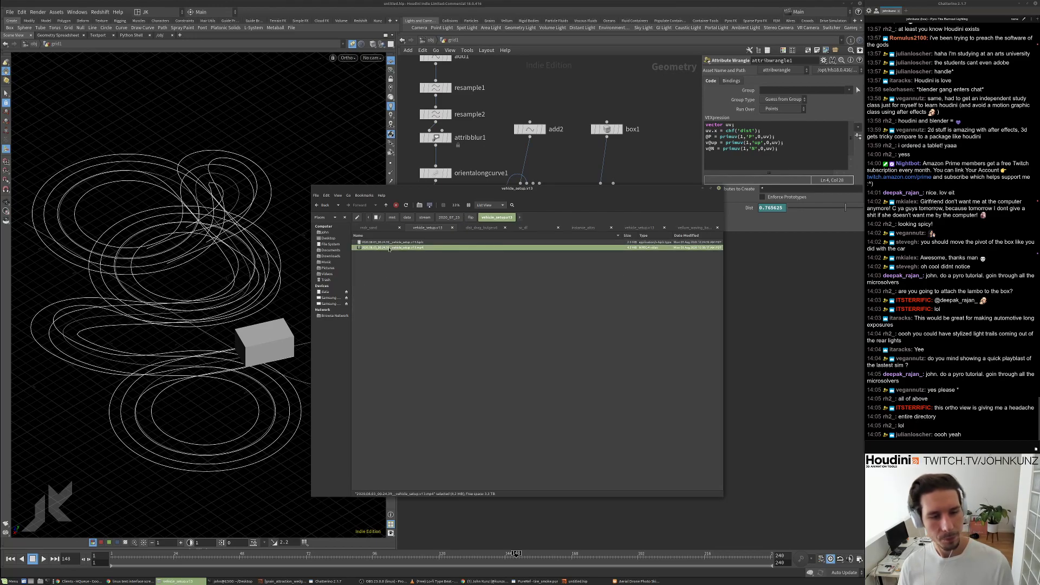
double_click(389, 247)
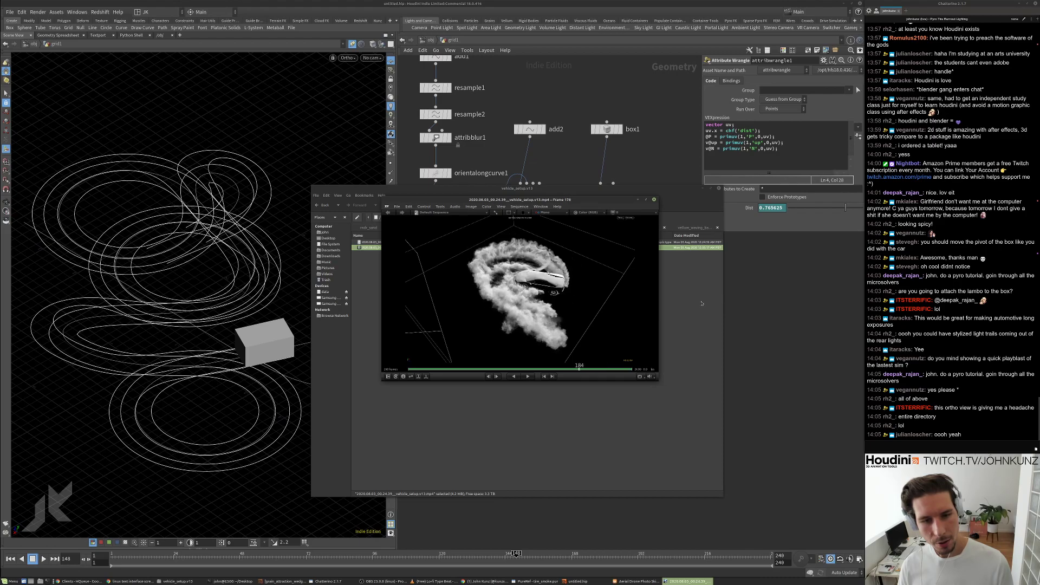
click(653, 199)
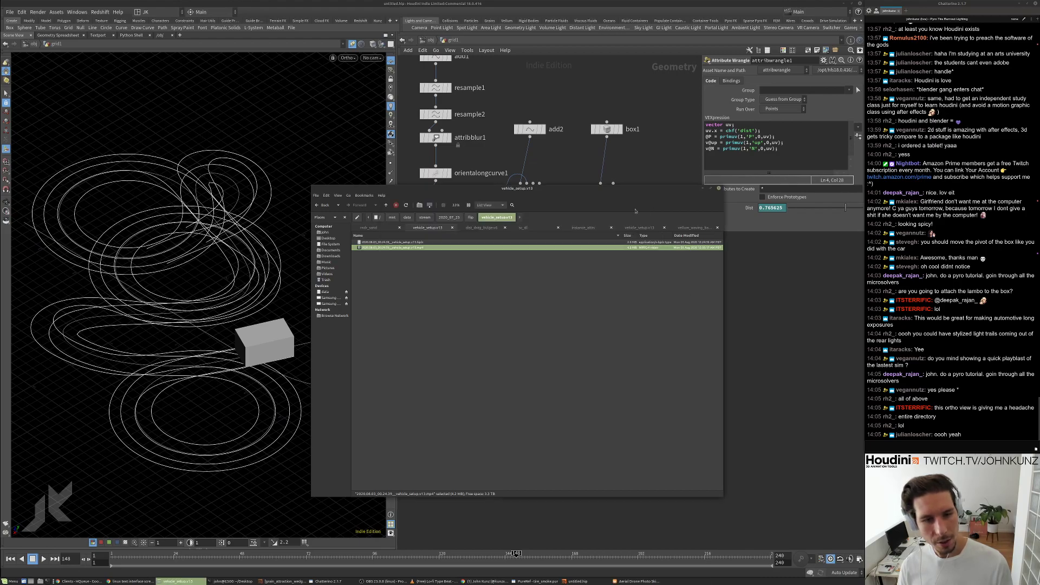
Return to the flip folder, open vehicle_setup.v6, play its last simulation video, and close the player.
click(470, 218)
double_click(379, 264)
click(387, 476)
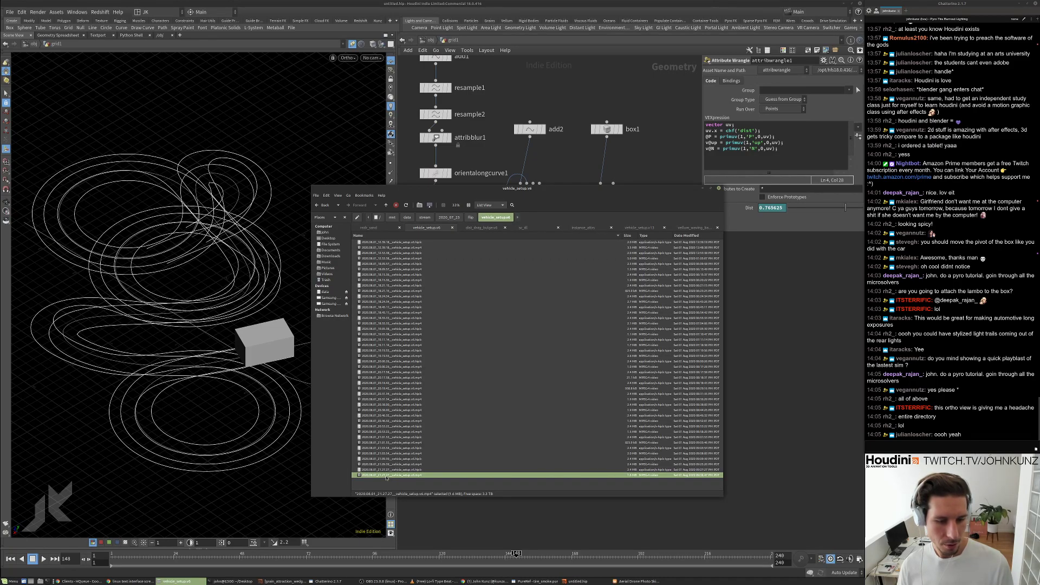
double_click(387, 475)
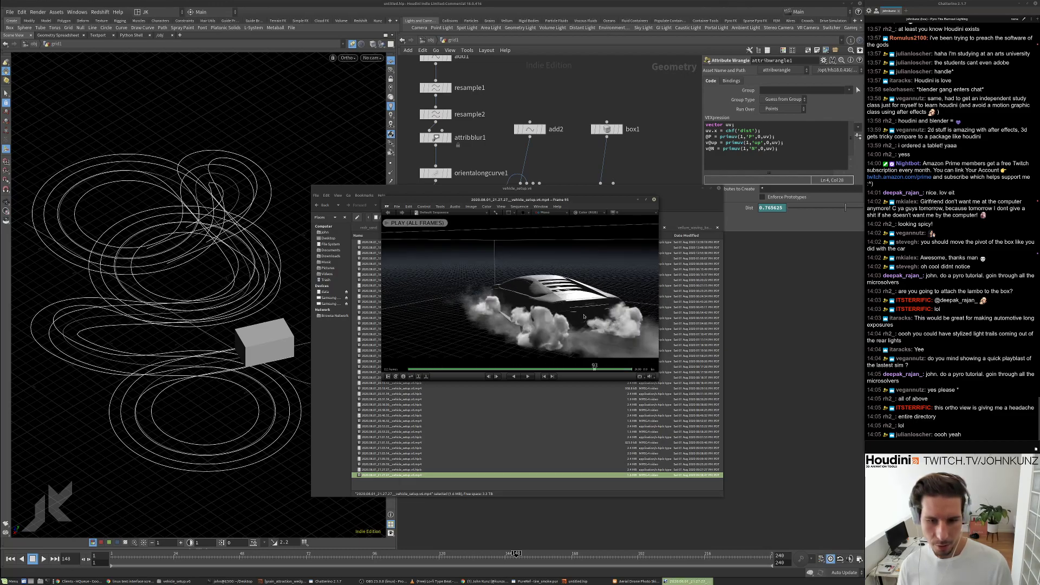
click(653, 200)
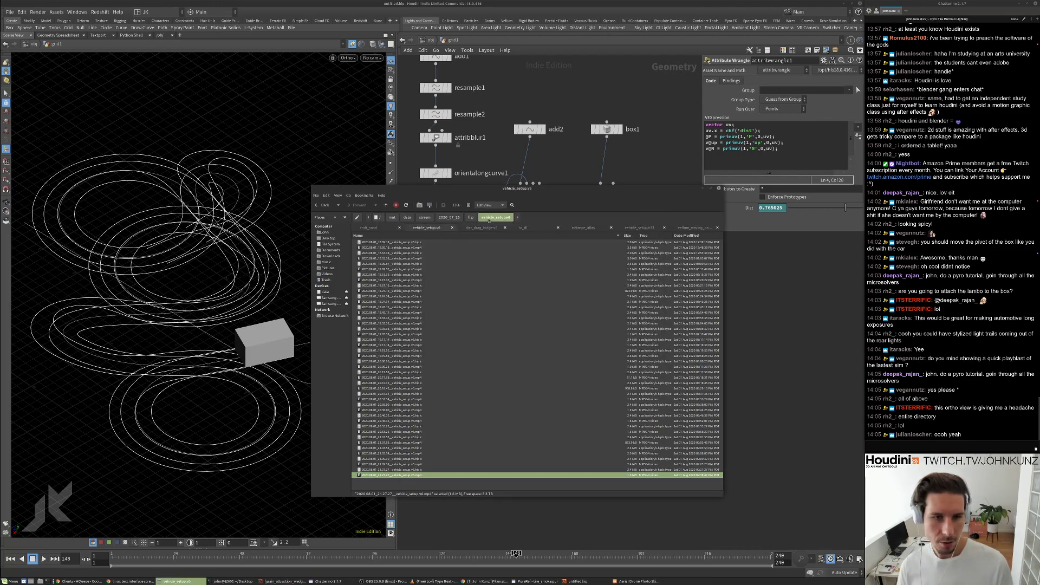
Open the vehicle_setup.v10 folder in flip, play and scrub through its smoke simulation video, and close the player.
click(471, 217)
double_click(380, 286)
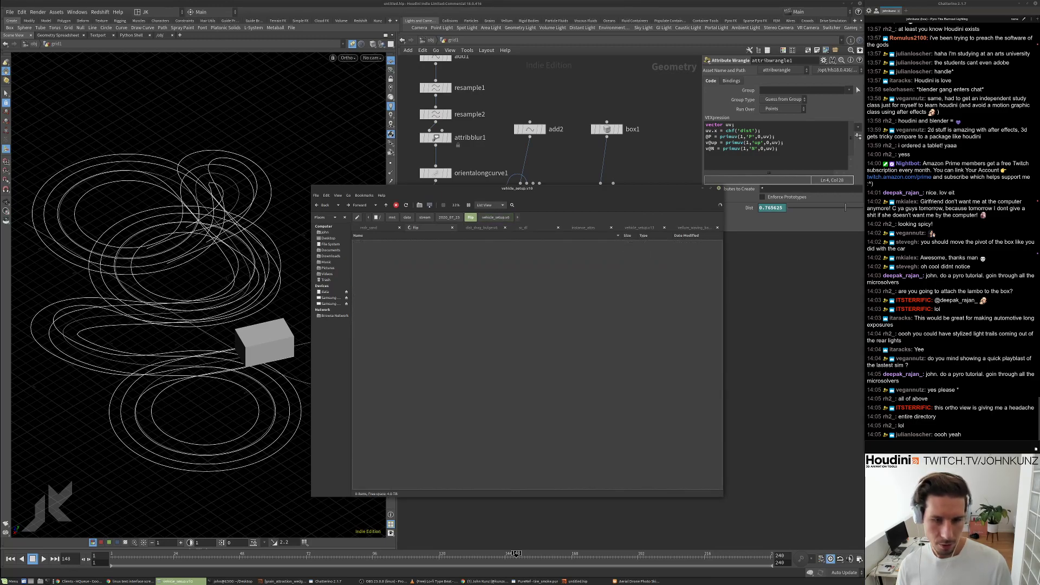
click(398, 248)
double_click(398, 248)
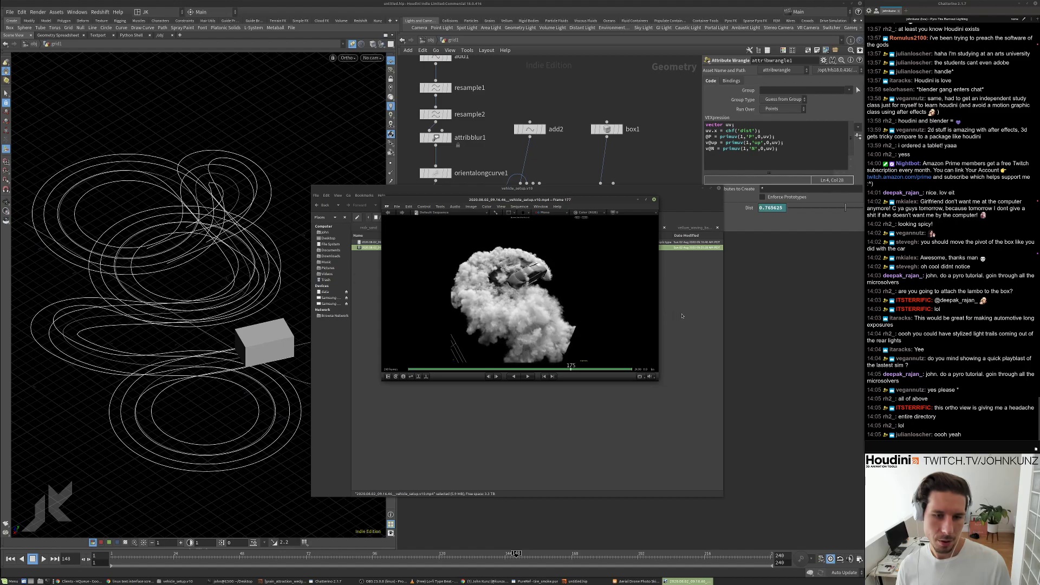
drag(692, 319, 626, 319)
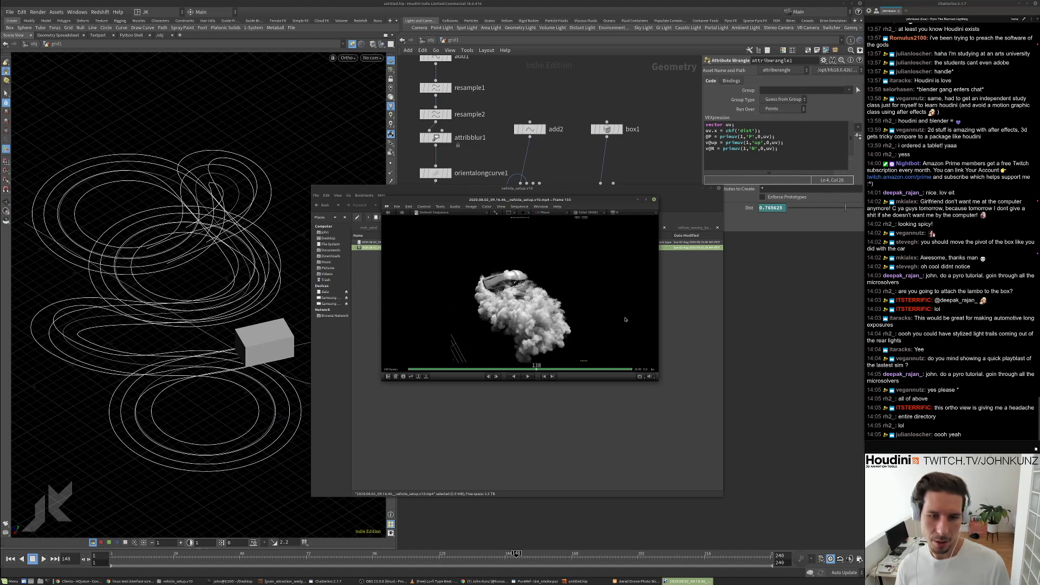
key(space)
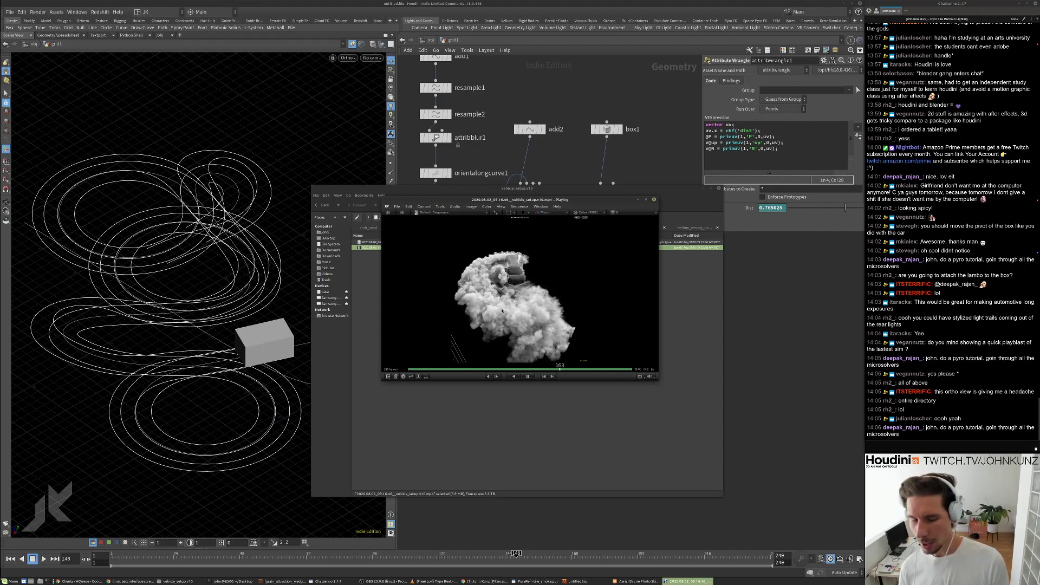
key(space)
drag(556, 314, 553, 271)
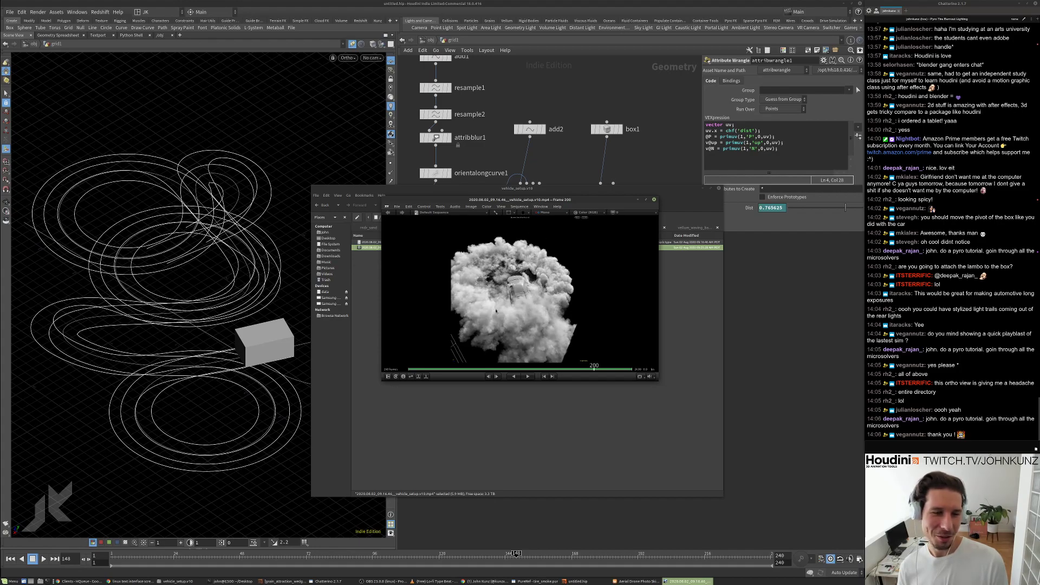
drag(543, 309, 475, 297)
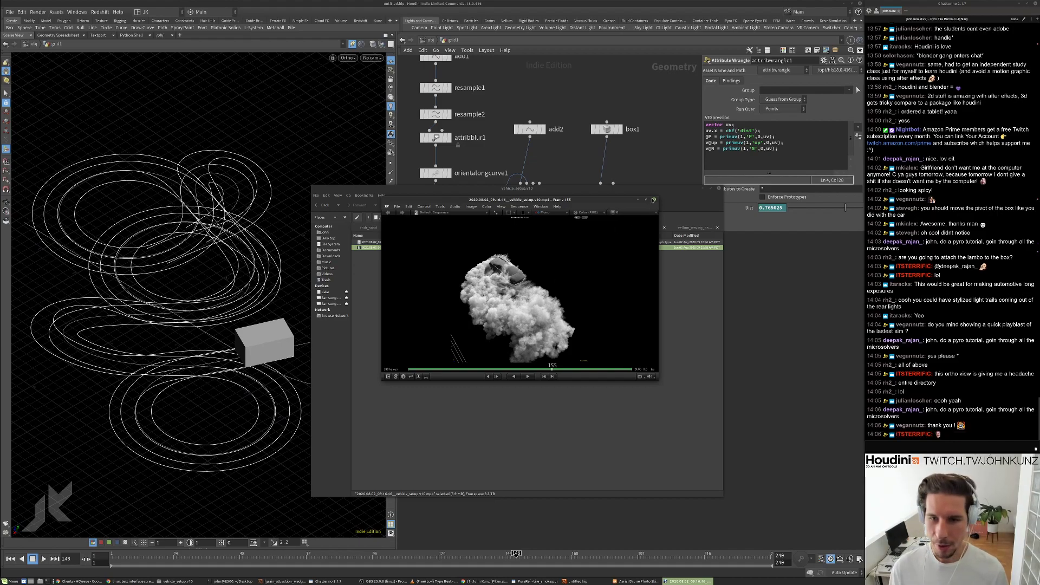
click(653, 200)
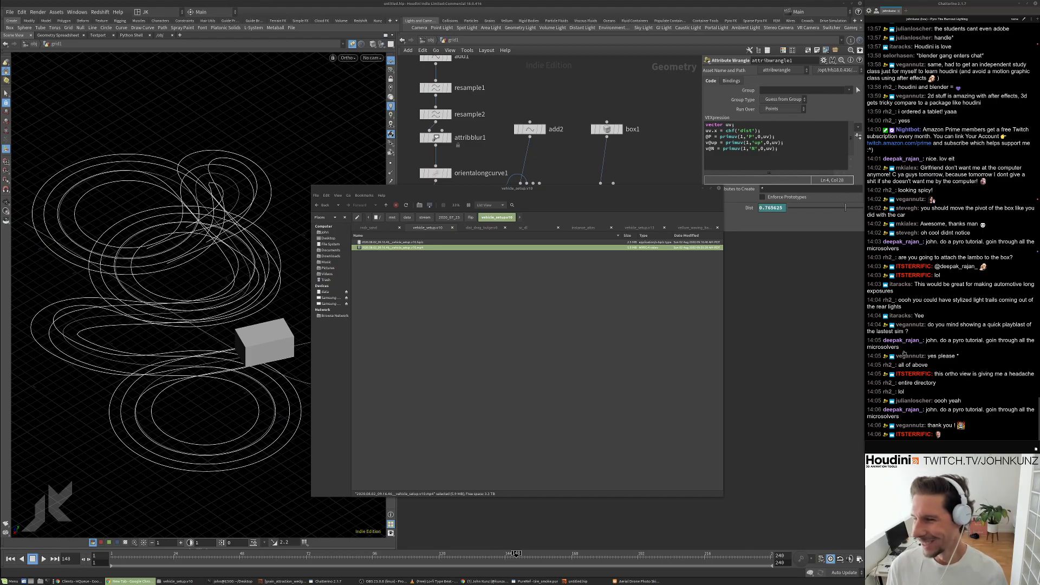
Switch back to Houdini, add a DOP Network beside the copytopoints1 chain, and go inside it.
click(820, 333)
key(Tab)
text(dop)
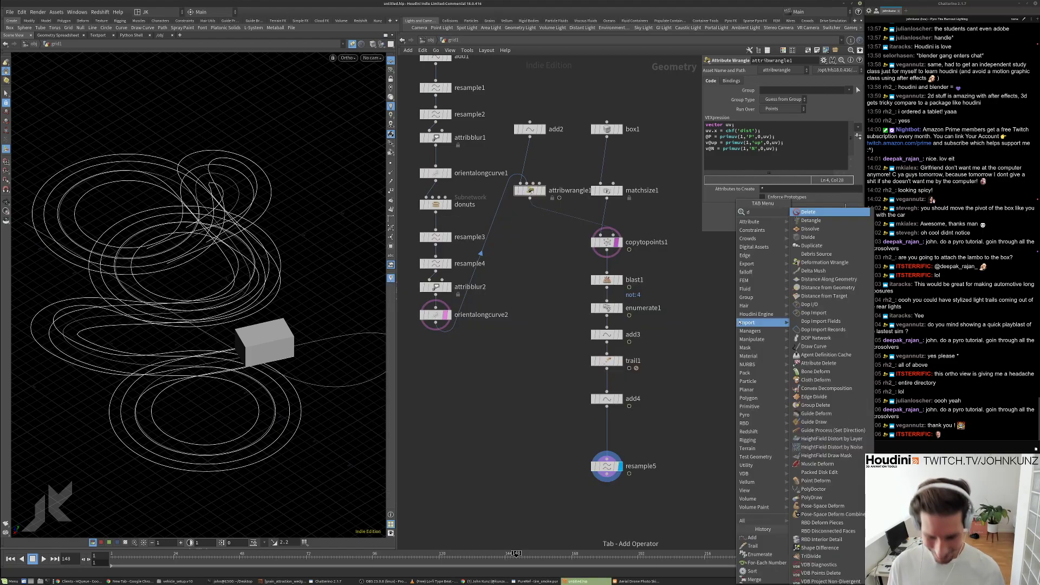
click(815, 245)
click(748, 289)
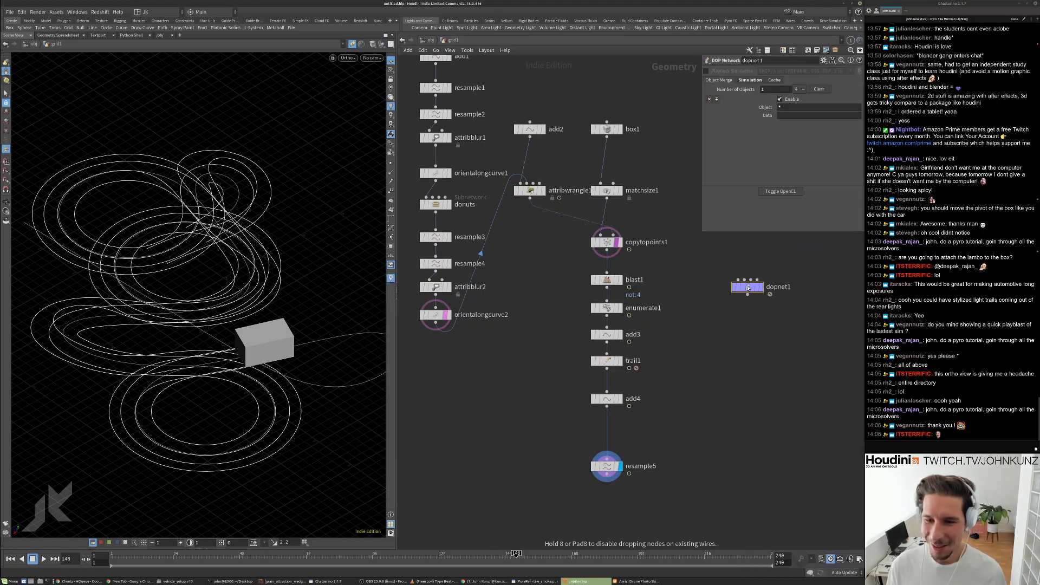
double_click(748, 289)
Try a Gas Error micro solver in the DOP Network, and return to grid1 to delete the network.
key(Tab)
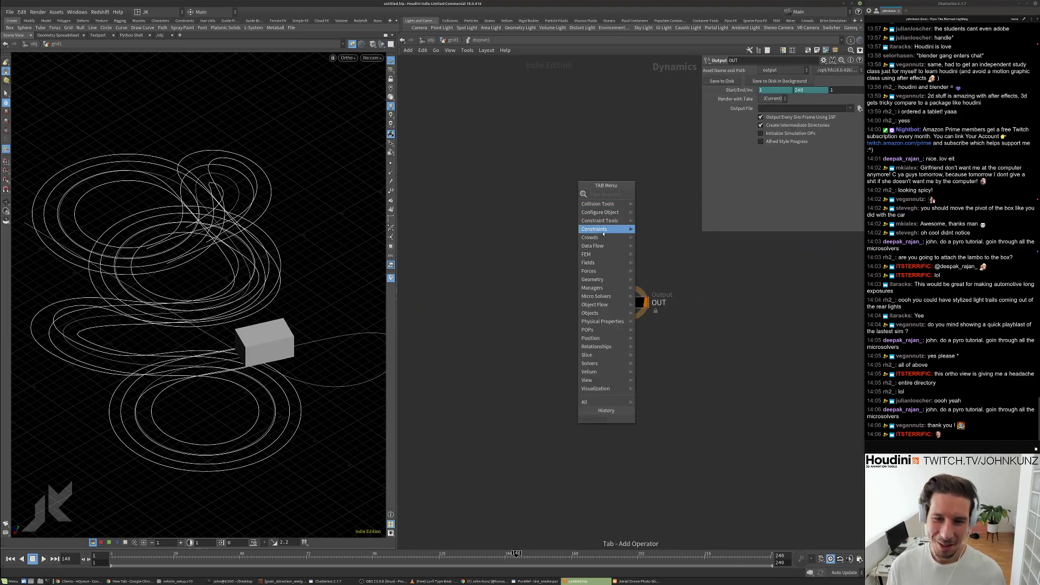
mouse_move(605, 296)
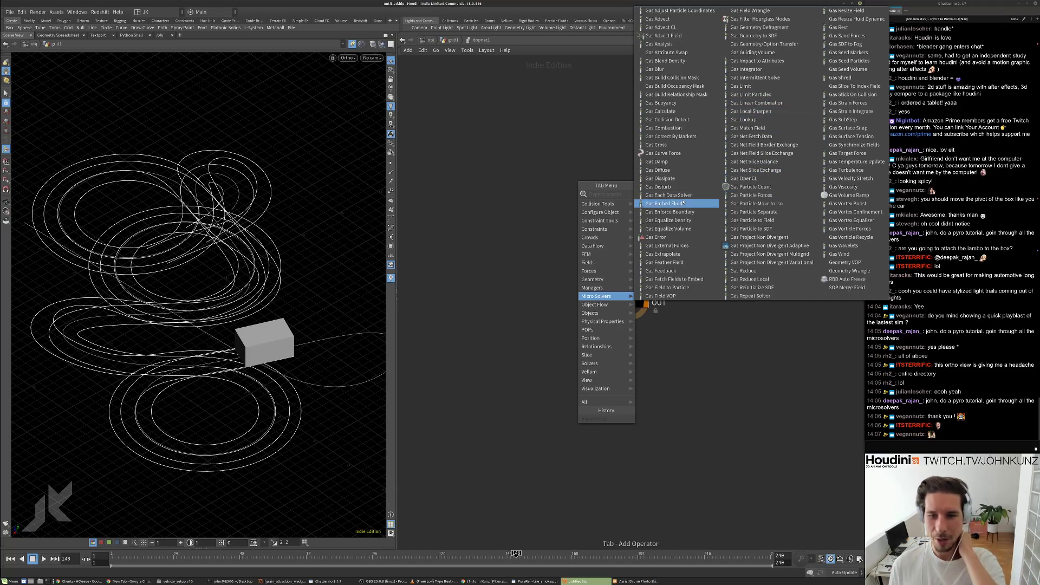
click(674, 237)
click(608, 211)
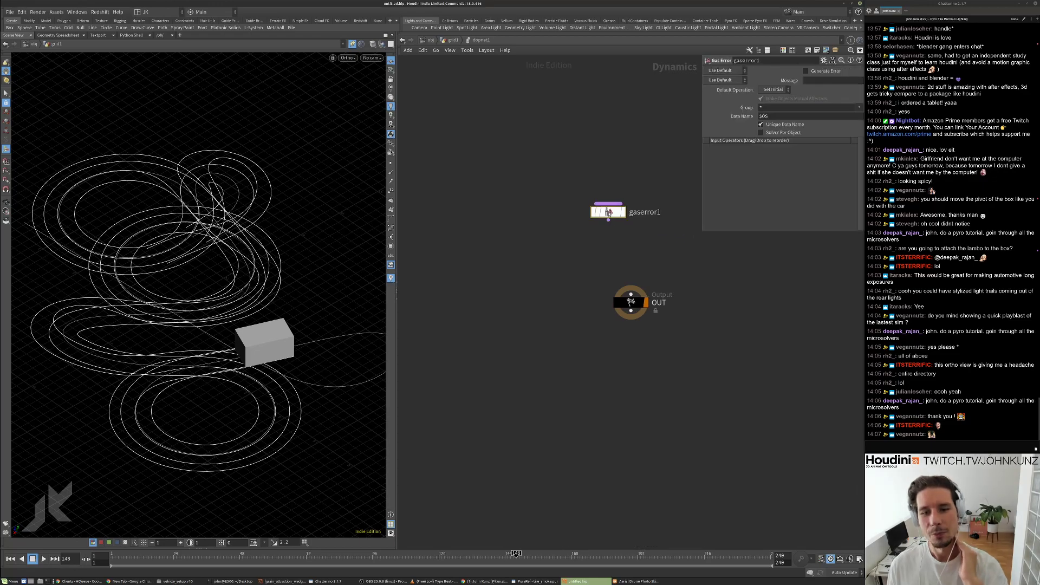
scroll(609, 203, up, 2)
middle_drag(674, 257, 614, 248)
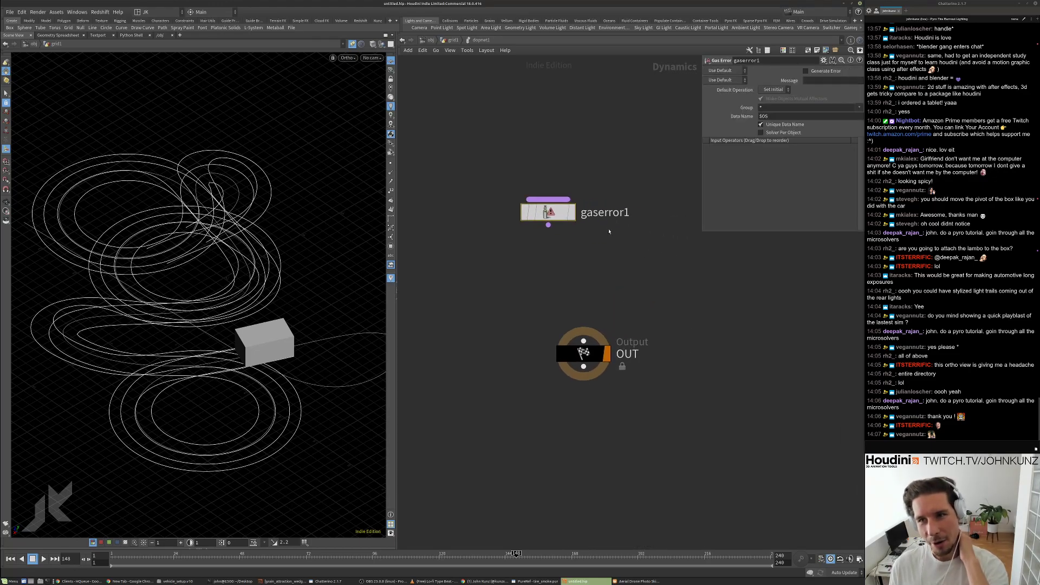
click(451, 40)
key(Delete)
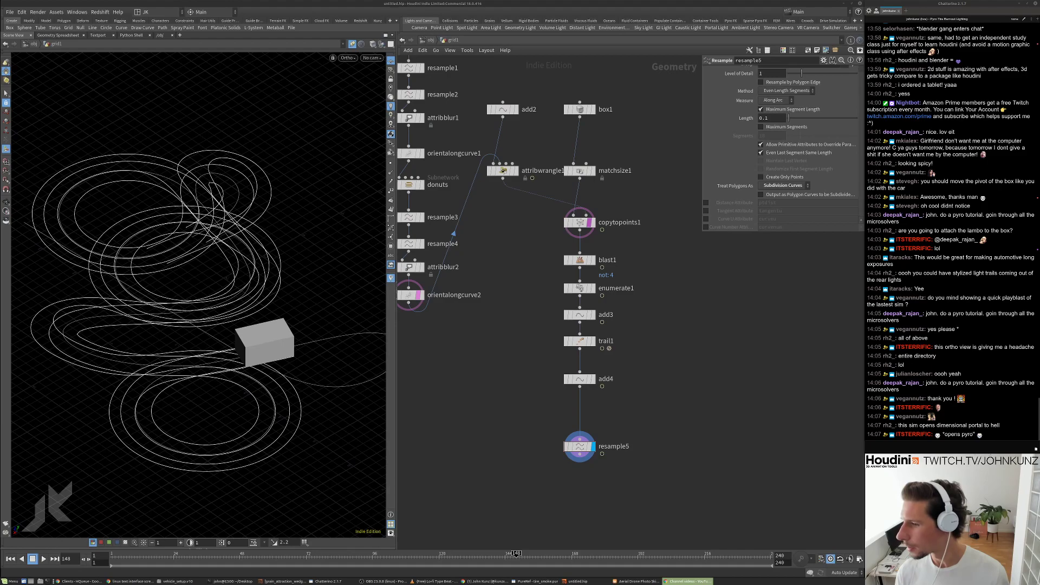
Bring the YouTube Studio browser window into view, examine the scheduled upload, move it away and return to Houdini.
drag(1039, 113, 853, 114)
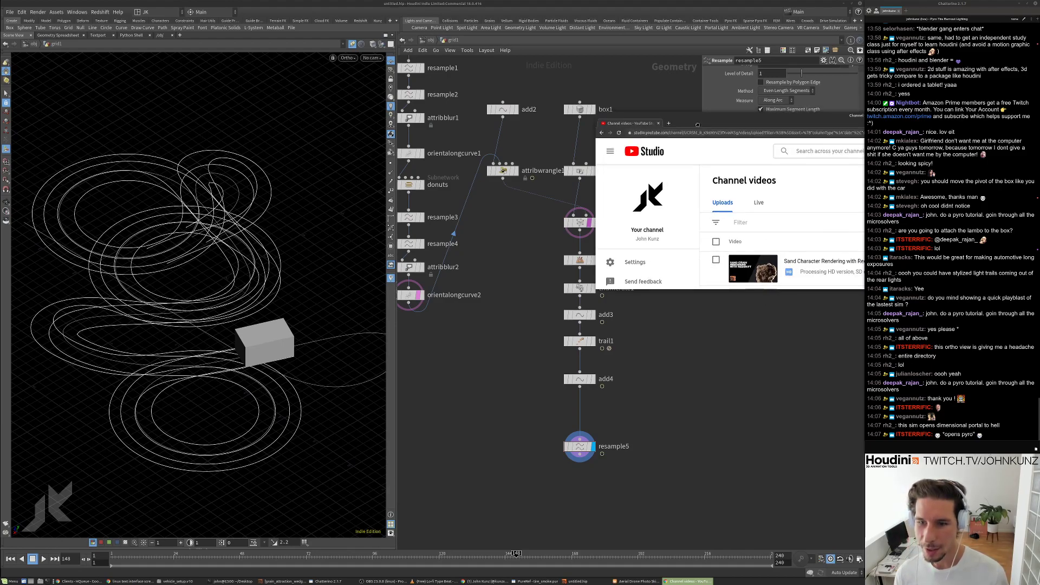
double_click(786, 129)
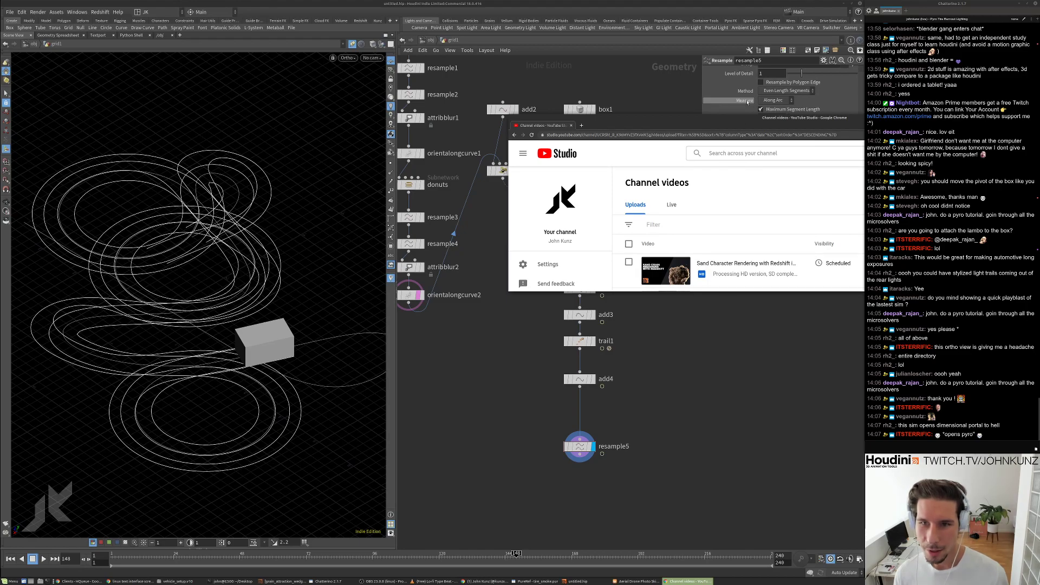
alt+drag(837, 266, 796, 272)
mouse_move(796, 273)
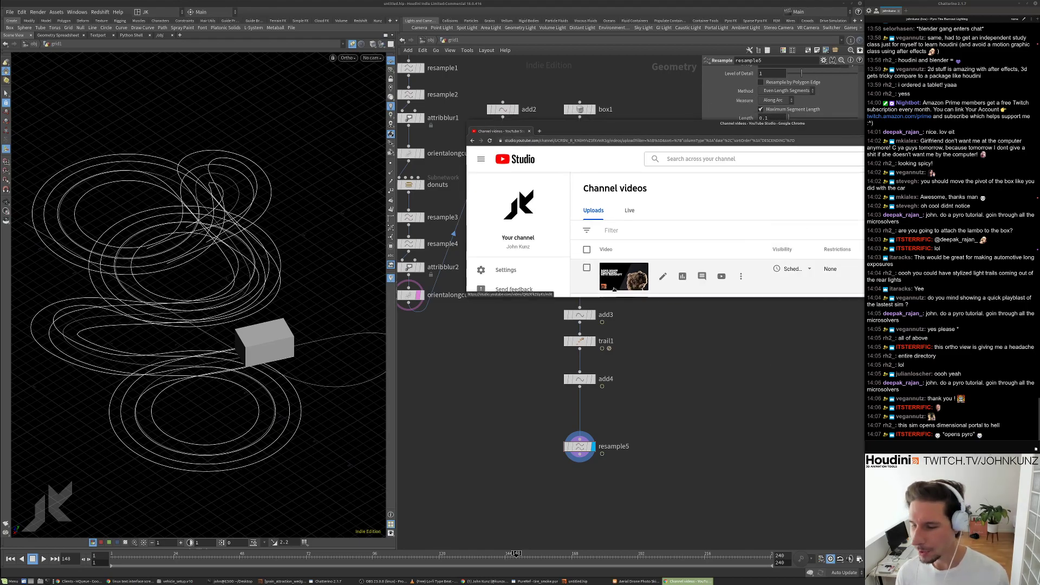
drag(621, 132, 1039, 138)
click(722, 395)
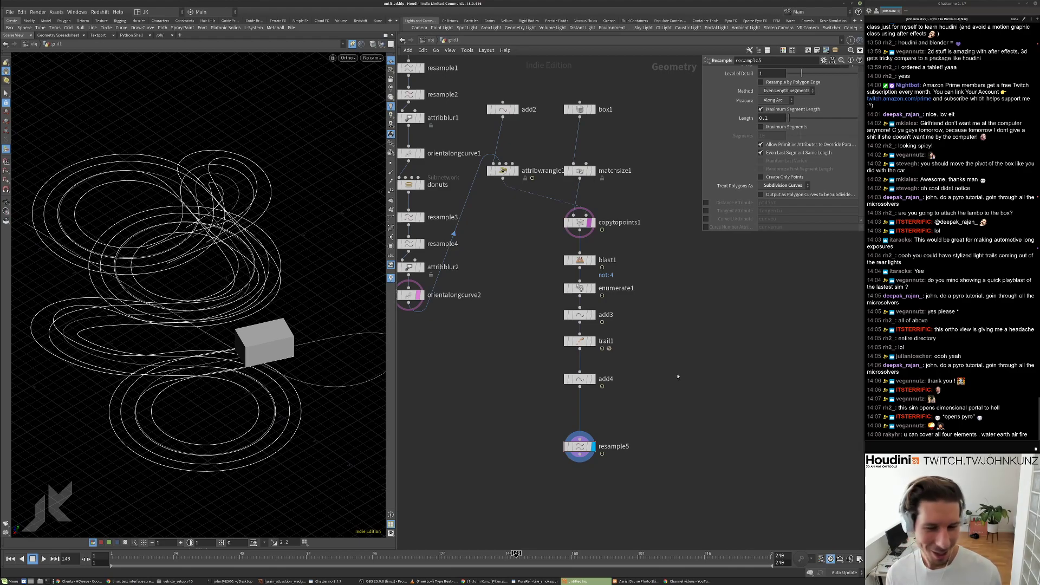
Examine the box and its trailed curves from several angles, close up and from farther away.
middle_drag(677, 377, 680, 367)
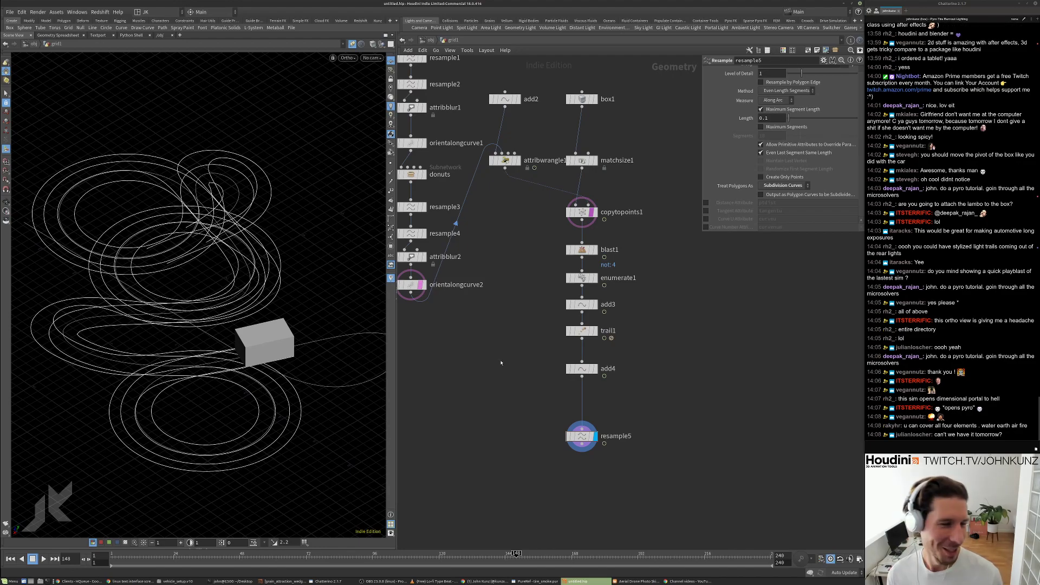
middle_drag(501, 363, 502, 358)
drag(341, 311, 257, 287)
right_drag(260, 244, 281, 276)
middle_drag(281, 276, 302, 222)
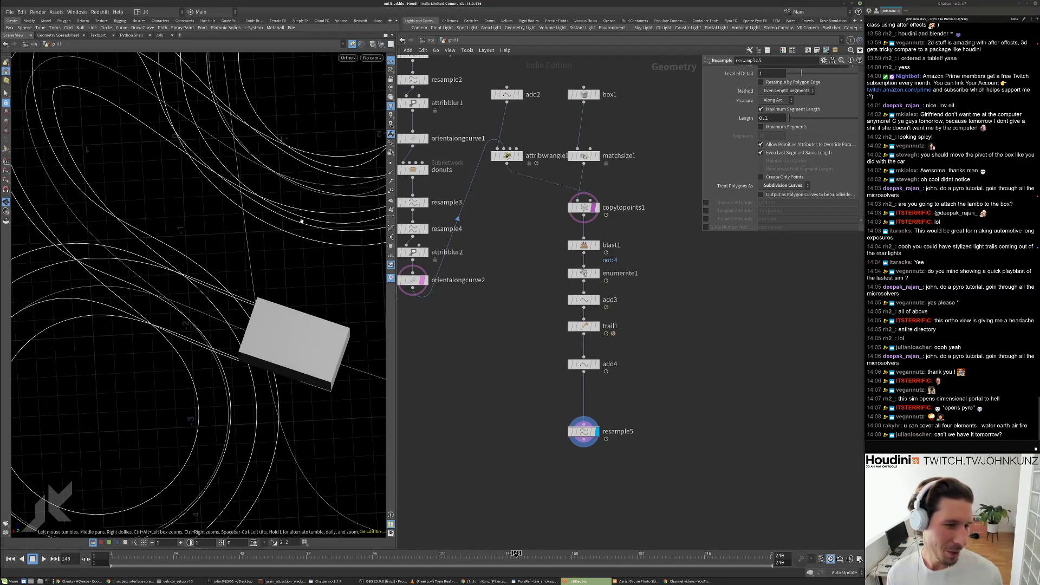
drag(301, 221, 309, 196)
drag(286, 246, 191, 243)
drag(290, 264, 171, 258)
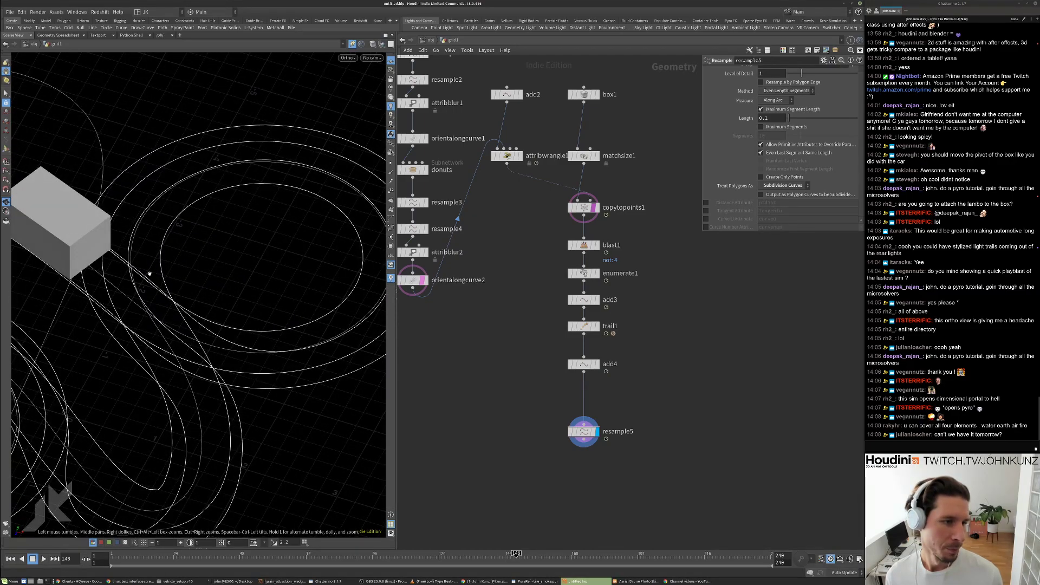
middle_drag(144, 274, 219, 279)
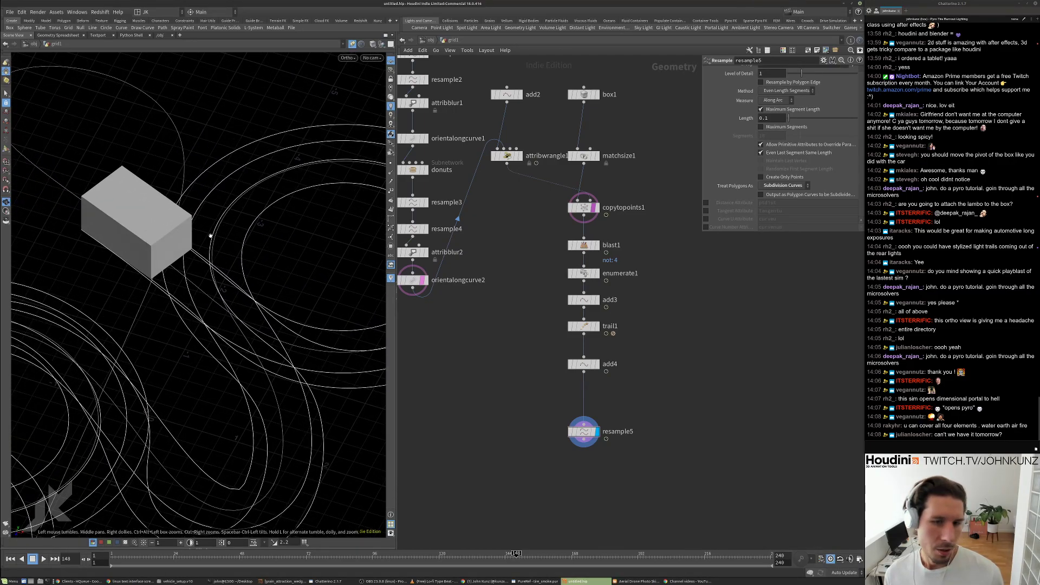
drag(210, 236, 247, 289)
middle_drag(483, 389, 477, 347)
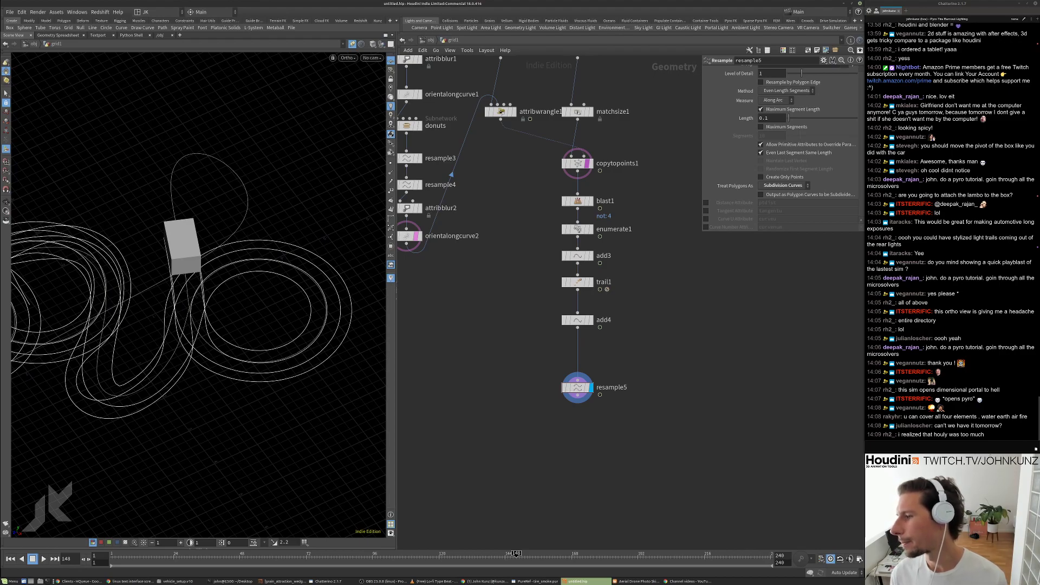
Switch to the browser, enlarge its window to watch the "Sand Grain Character Disintegration" video, and close the window.
key(alt+Tab)
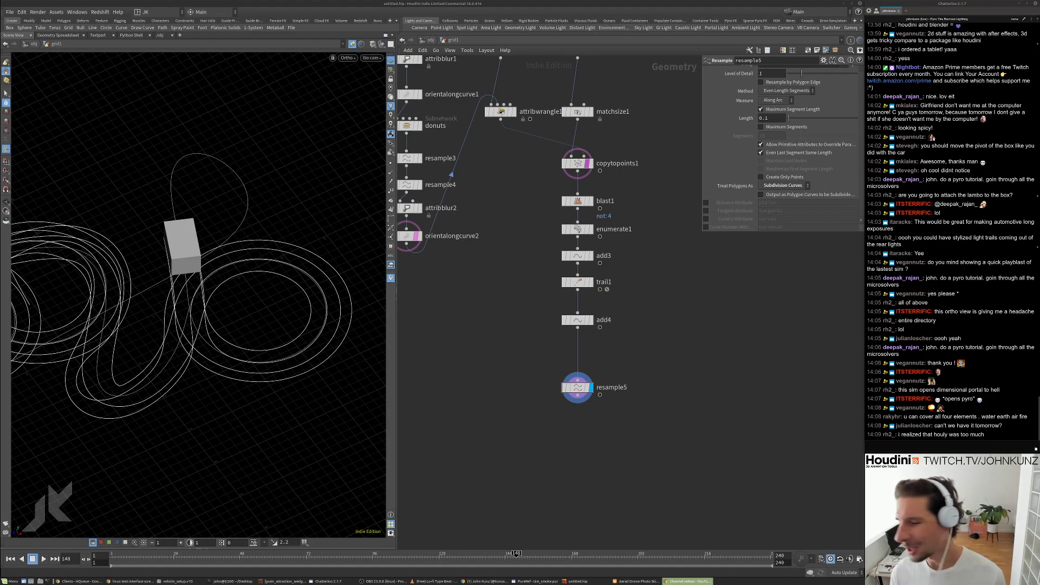
key(alt+Tab)
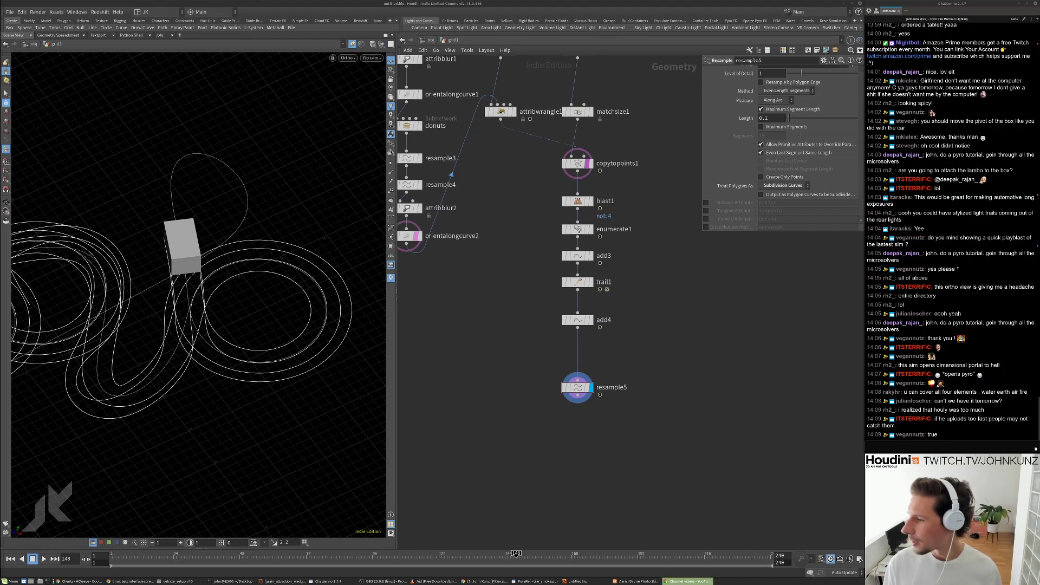
drag(863, 202, 477, 179)
click(473, 305)
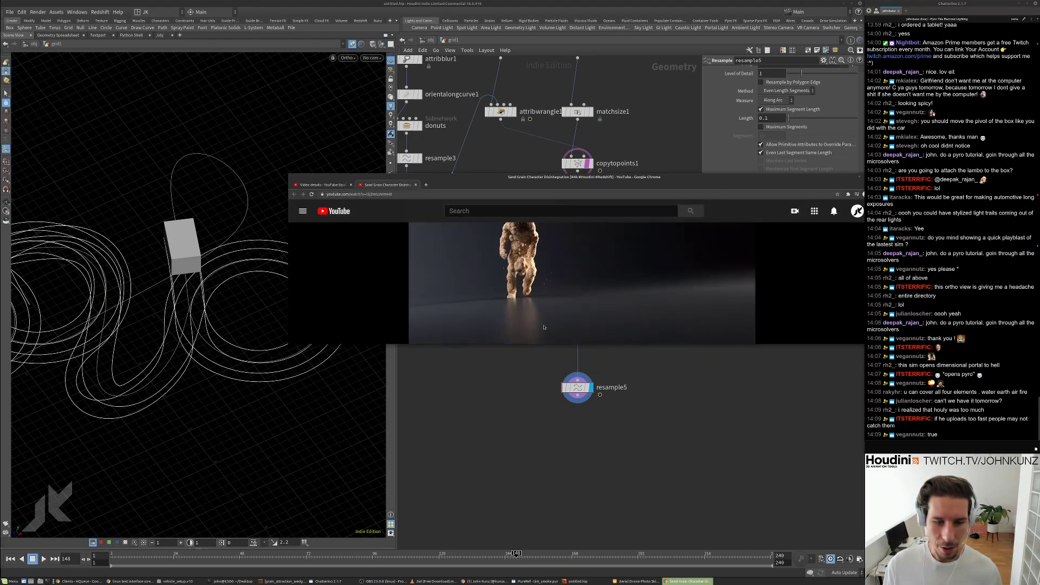
drag(527, 344, 529, 452)
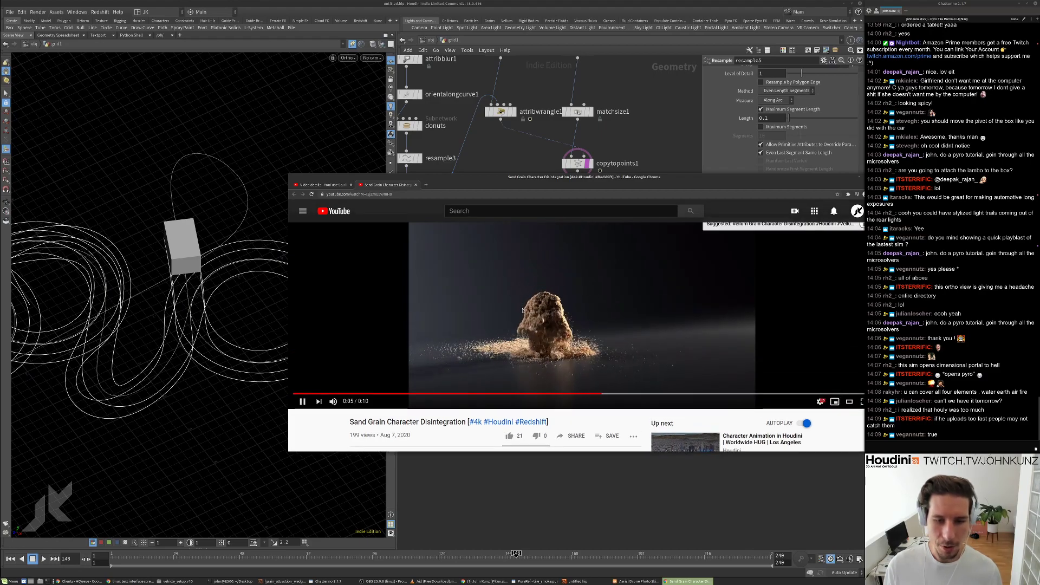
scroll(606, 325, up, 1)
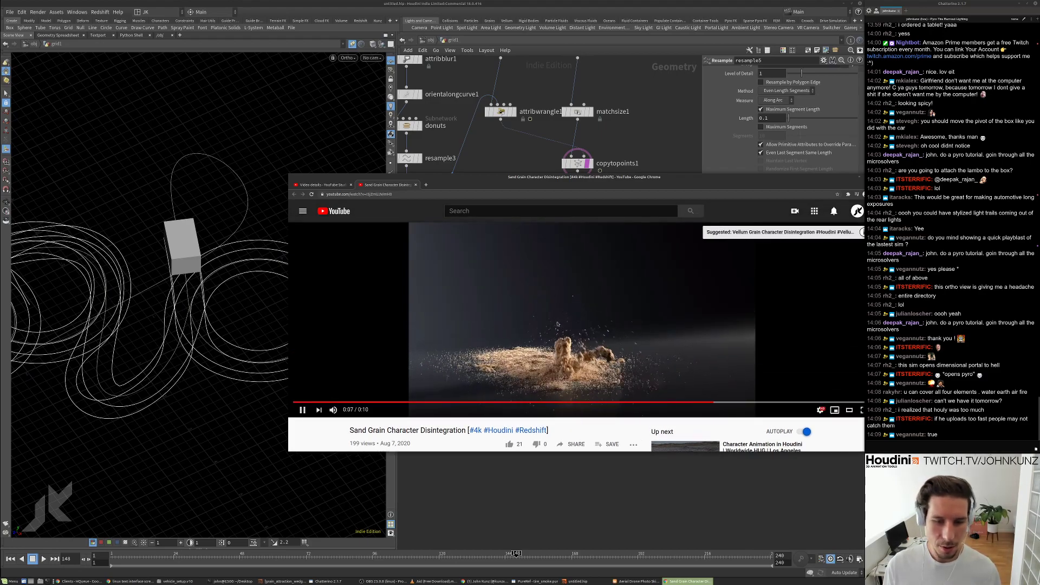
drag(656, 178, 626, 172)
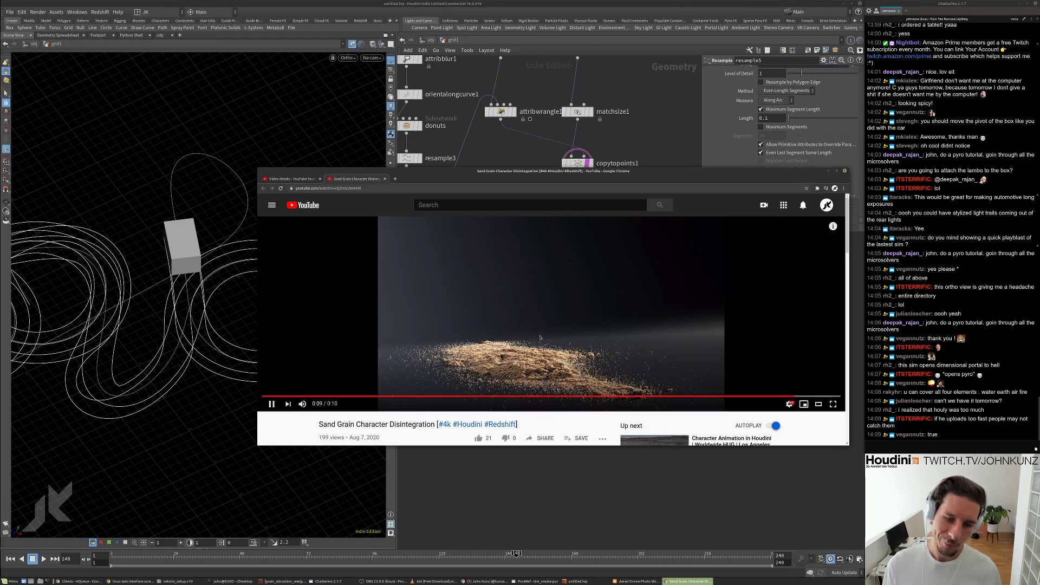
click(844, 170)
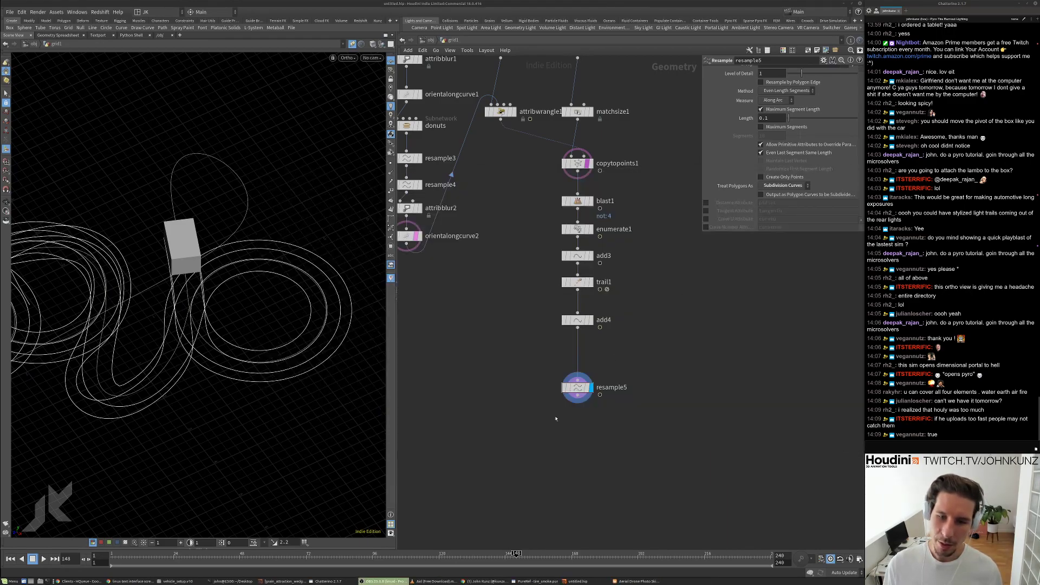
Examine the trail curves behind the box from several angles and close up.
click(681, 412)
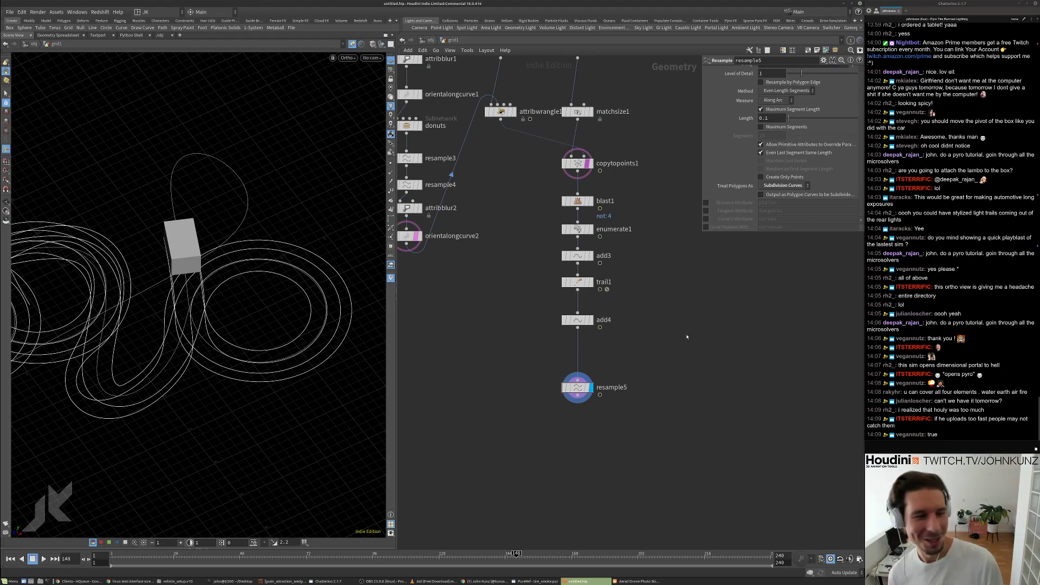
drag(237, 212, 267, 195)
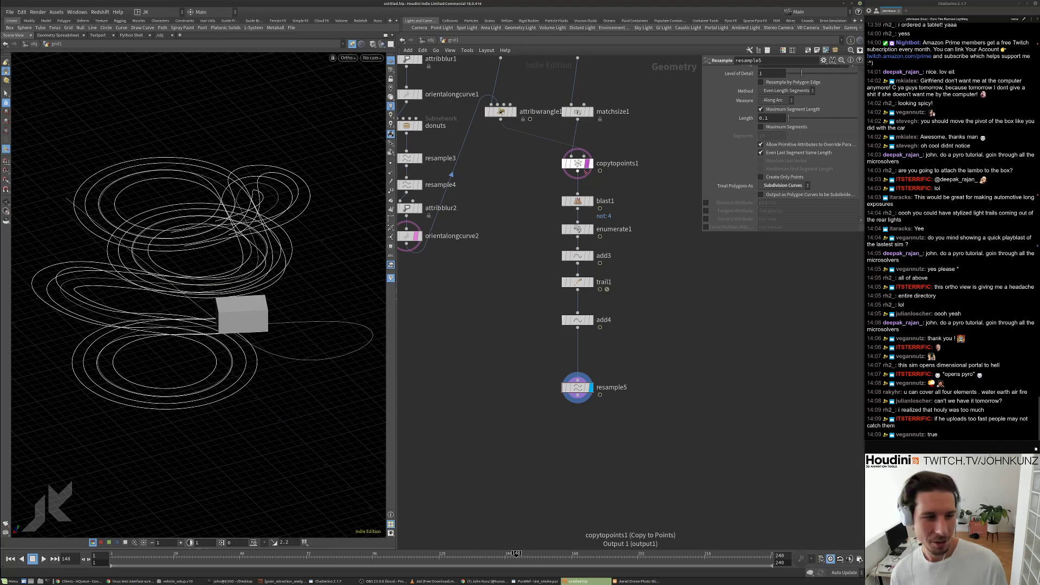
scroll(585, 169, up, 2)
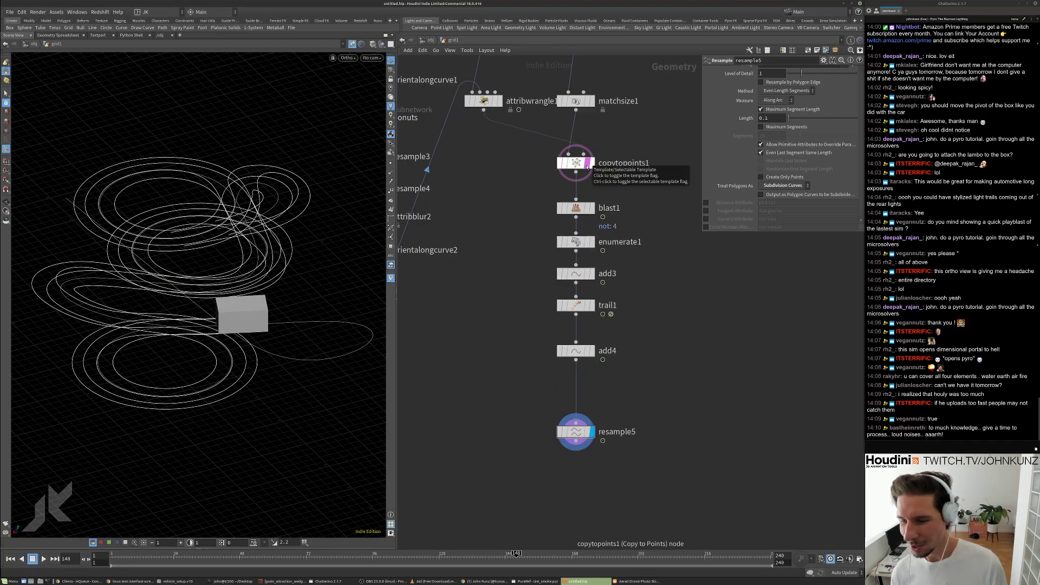
drag(243, 260, 253, 279)
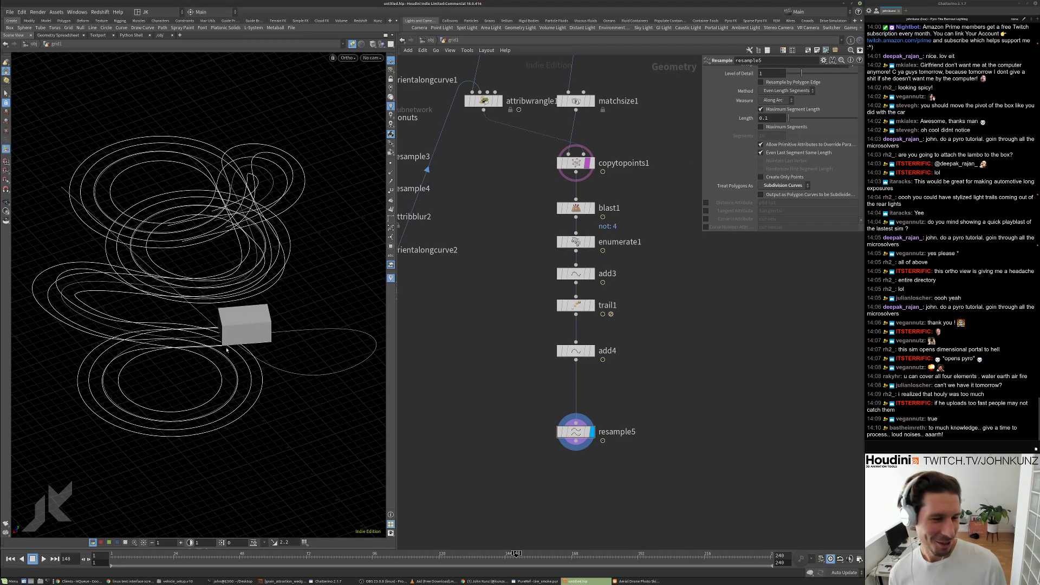
middle_drag(704, 412, 687, 342)
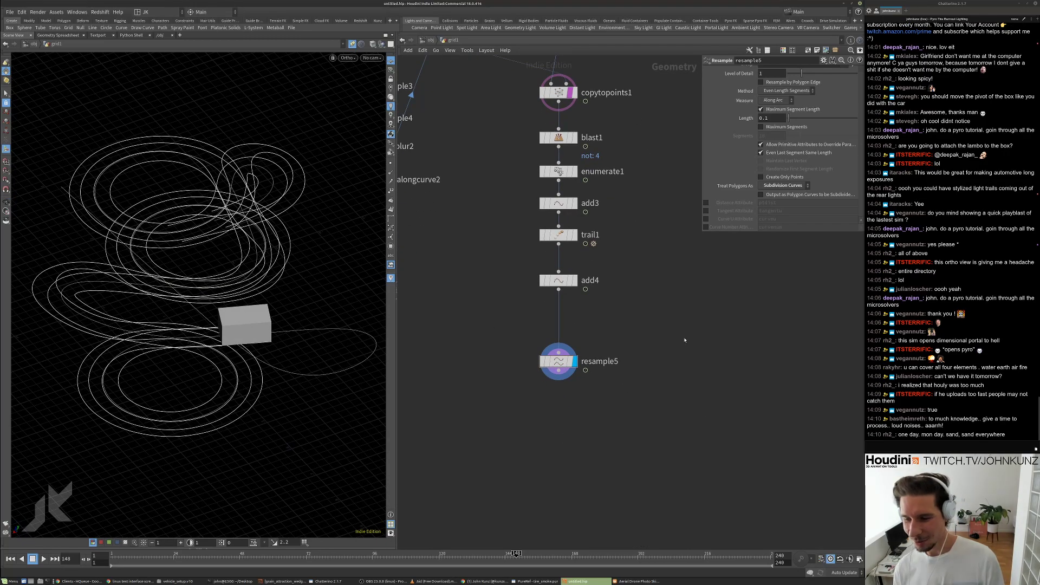
drag(272, 327, 227, 298)
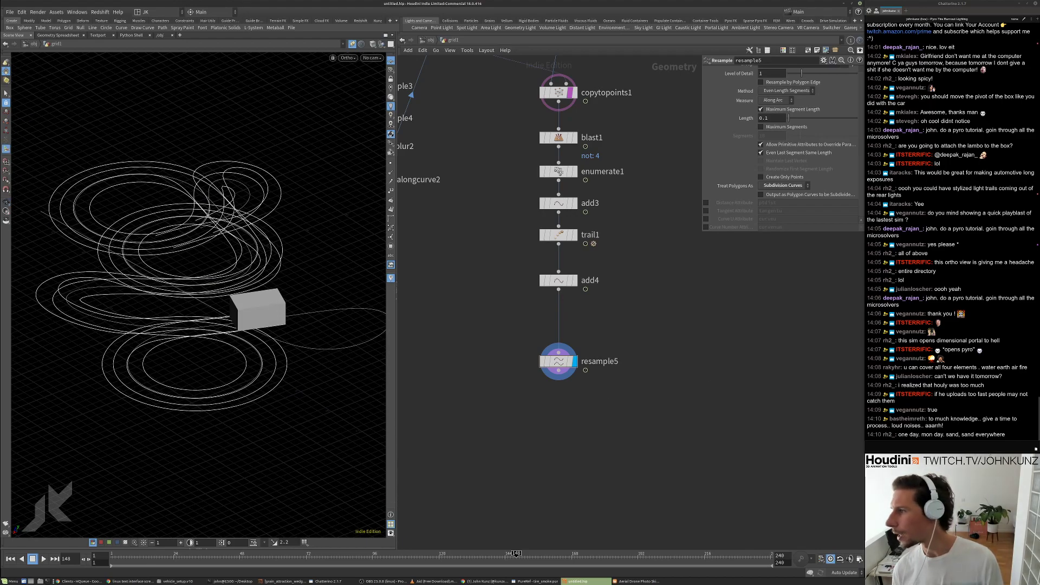
click(662, 400)
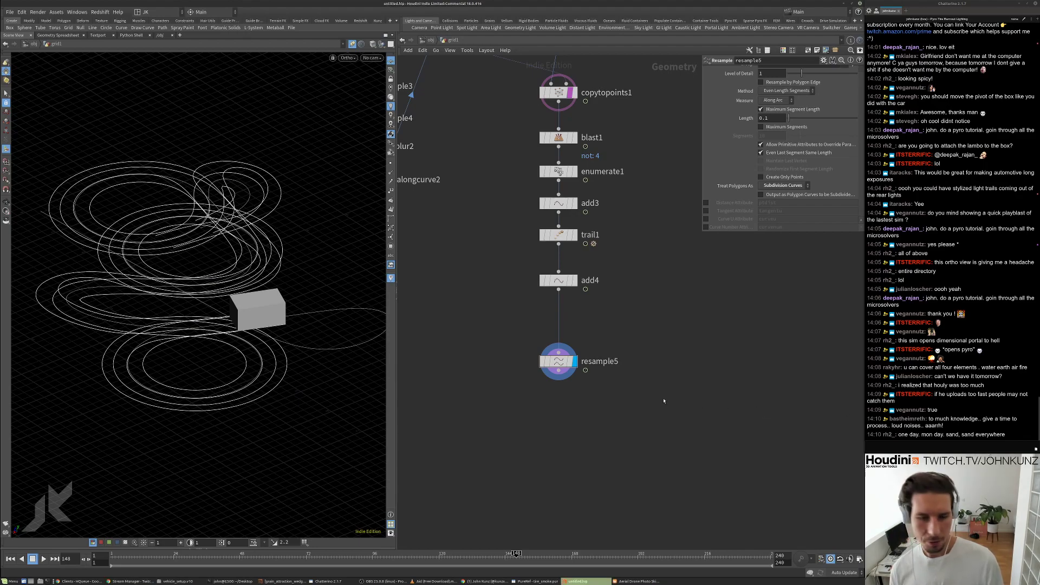
key(Tab)
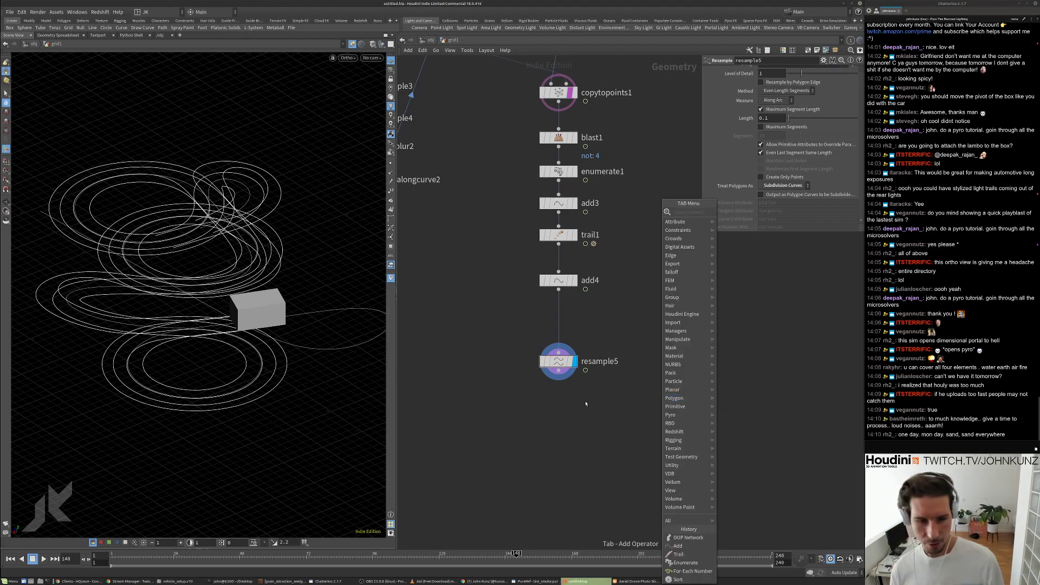
click(585, 403)
alt+drag(227, 320, 252, 338)
alt+right_drag(252, 338, 290, 363)
alt+middle_drag(289, 363, 258, 291)
alt+drag(258, 291, 350, 364)
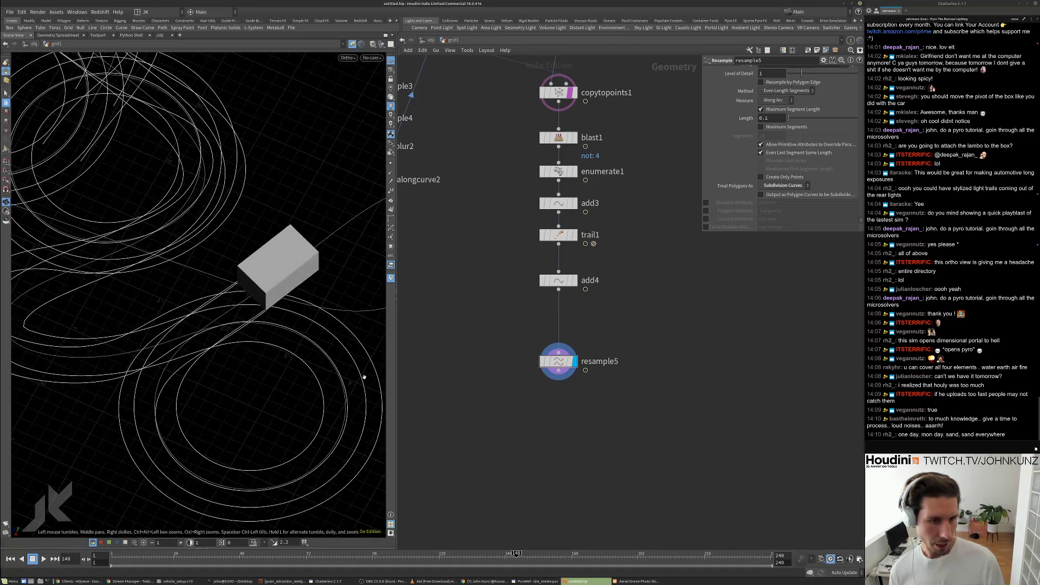
Scrub the animation back to frame 127 and inspect the box on its curved path.
drag(262, 559, 461, 553)
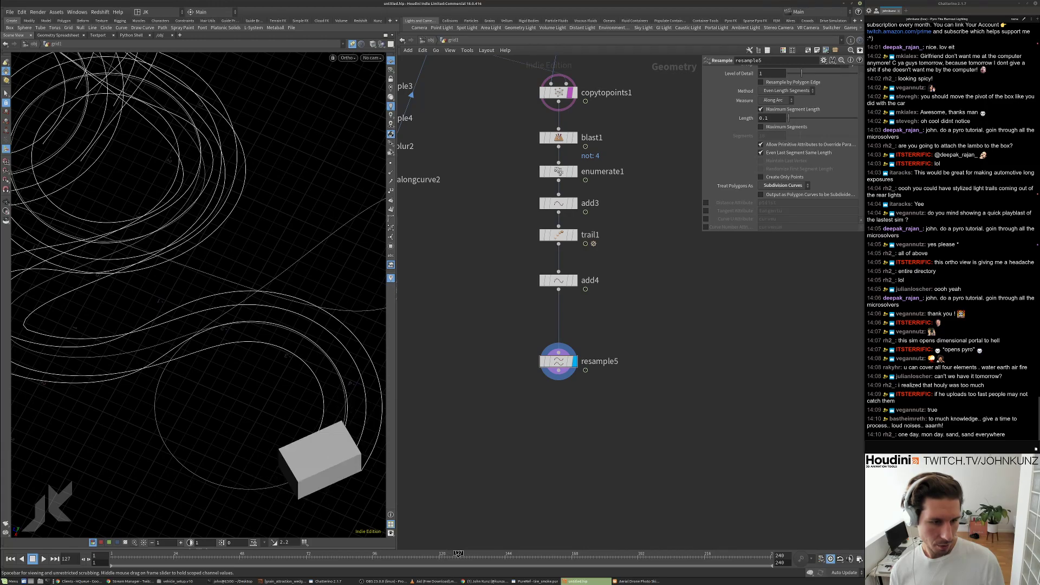
key(alt)
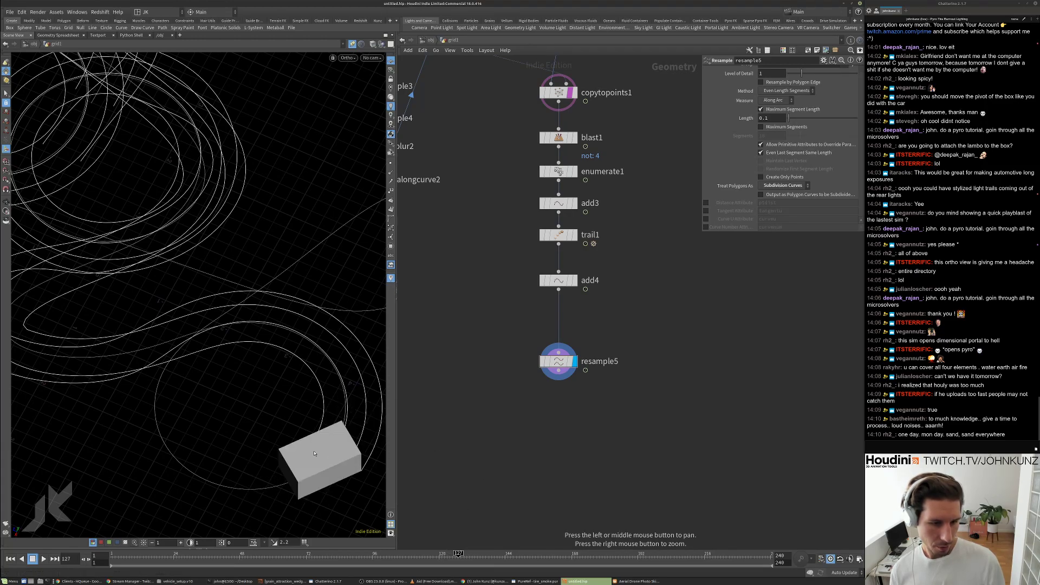
drag(315, 454, 275, 355)
middle_drag(642, 391, 633, 370)
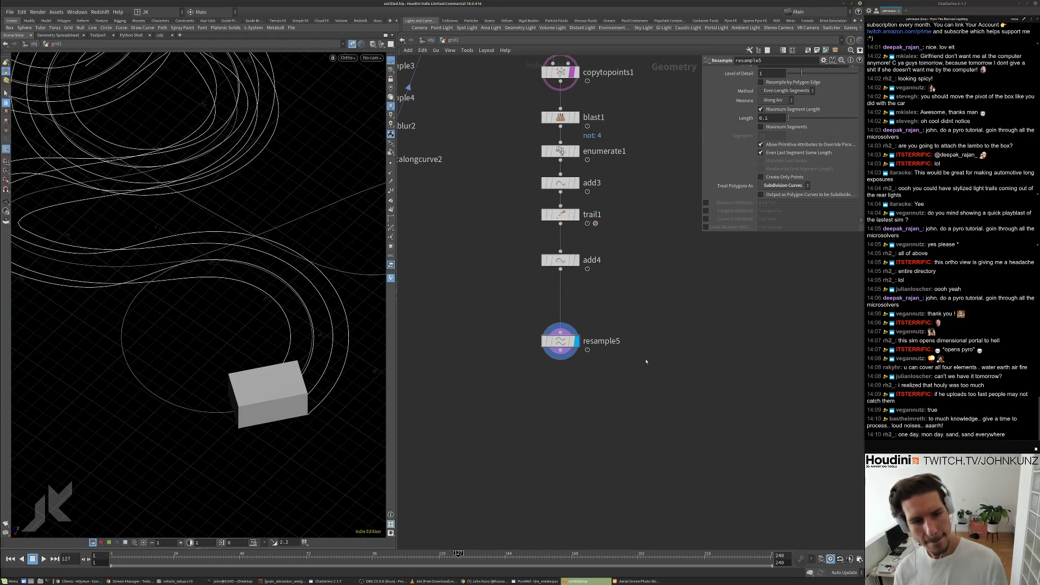
middle_drag(644, 362, 632, 371)
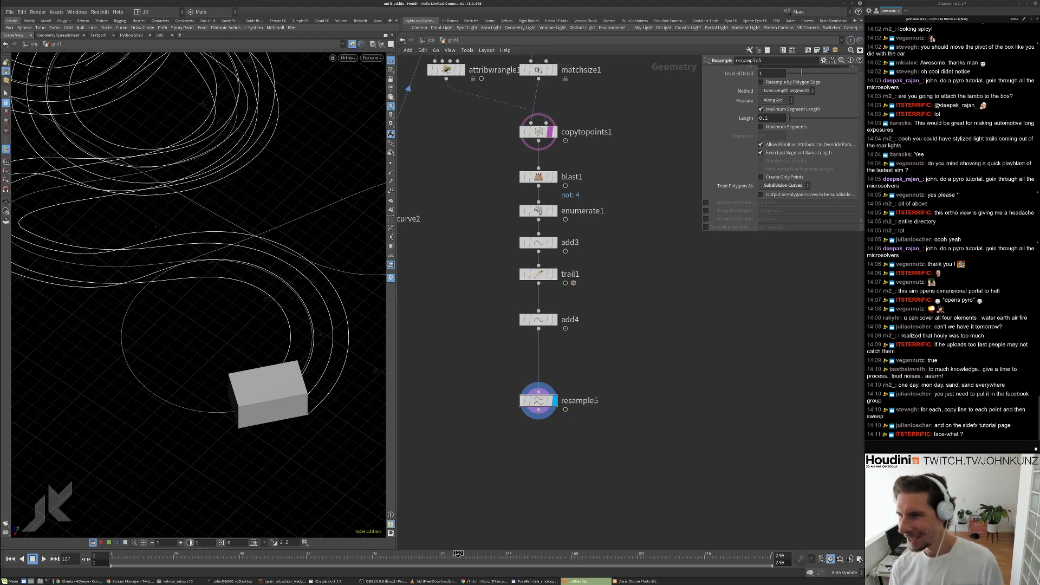
Show the Houdini Artists Facebook group in the web browser, and close its page.
key(ctrl+t)
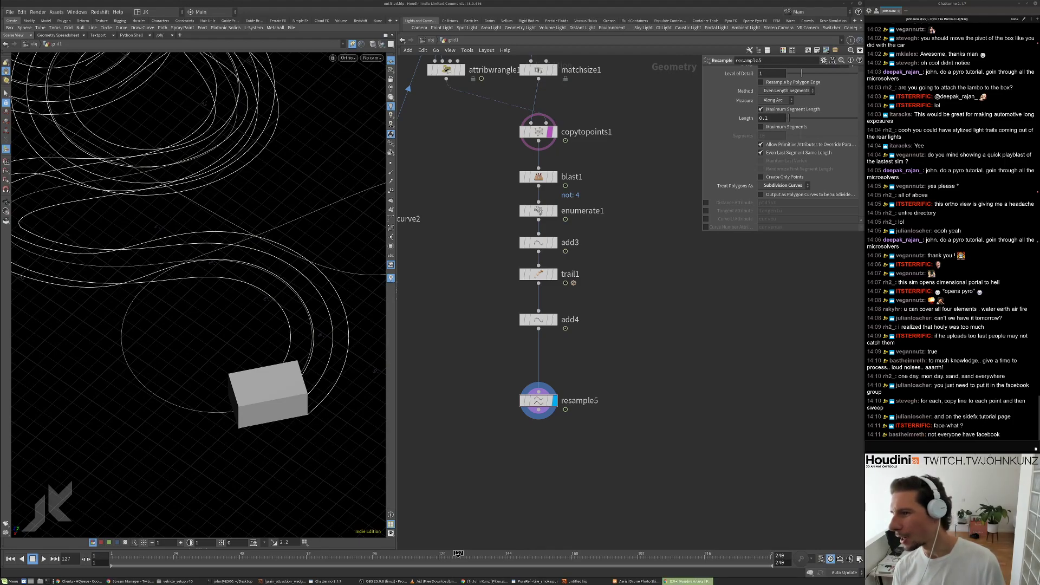
drag(1038, 152, 648, 152)
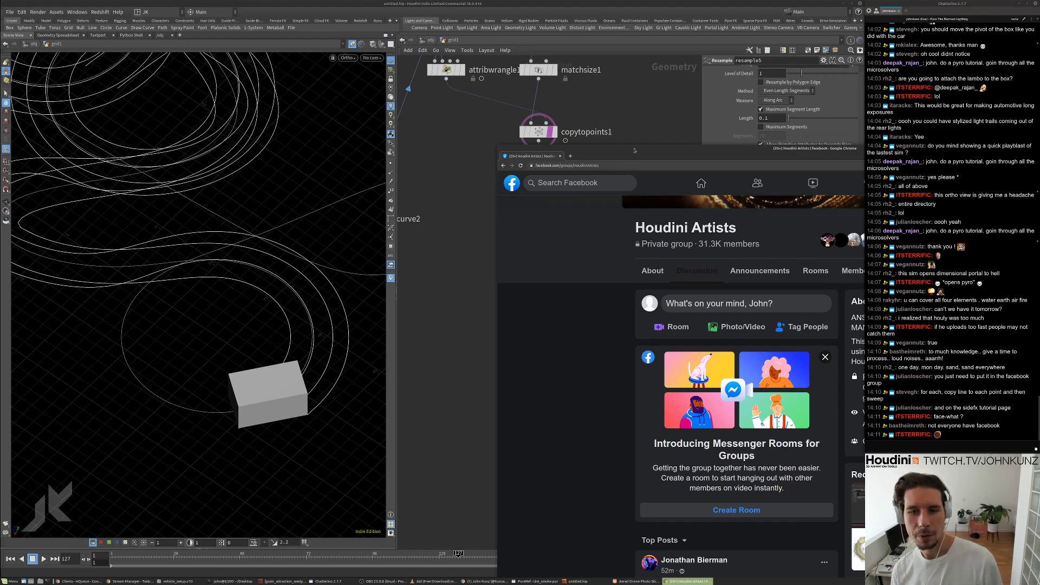
drag(634, 151, 1029, 151)
key(ctrl+w)
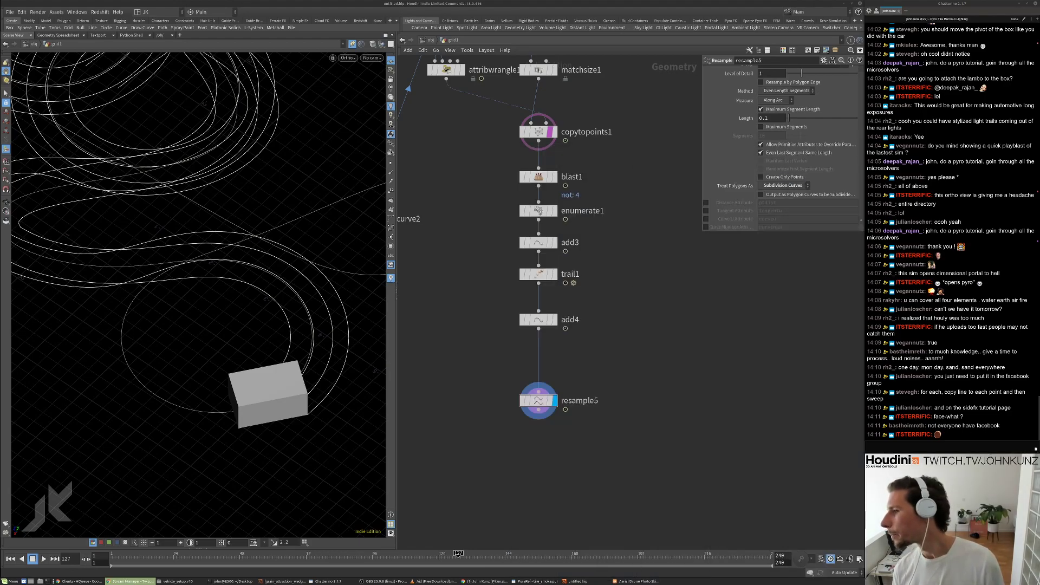
click(686, 391)
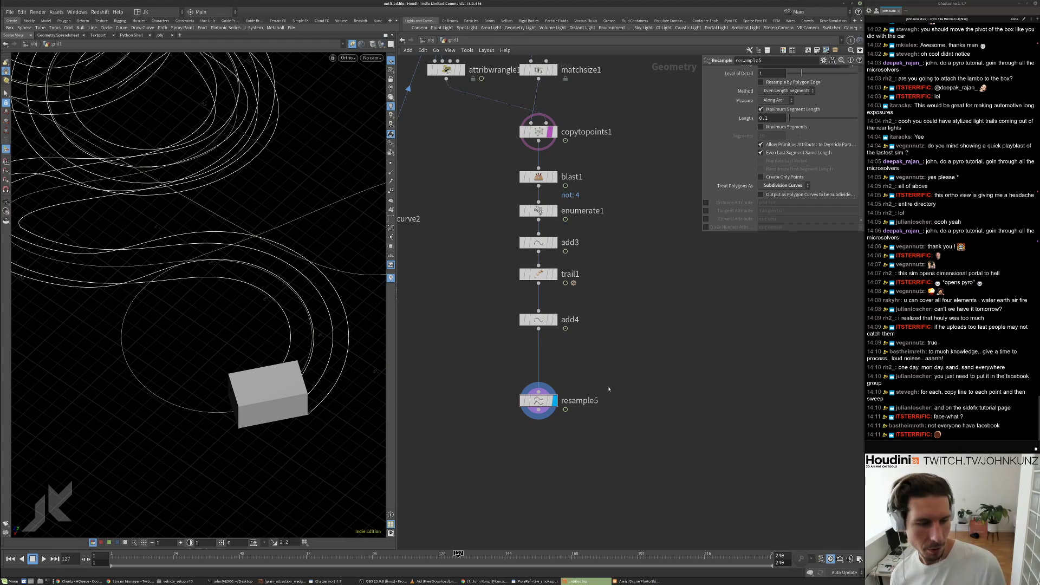
alt+drag(286, 343, 286, 360)
alt+right_drag(285, 360, 181, 348)
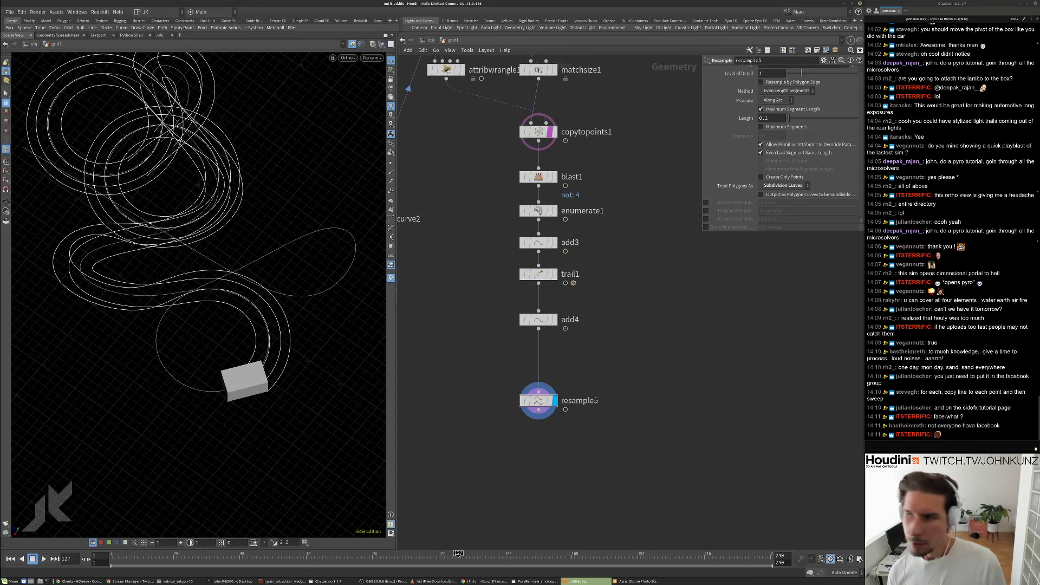
key(alt+Tab)
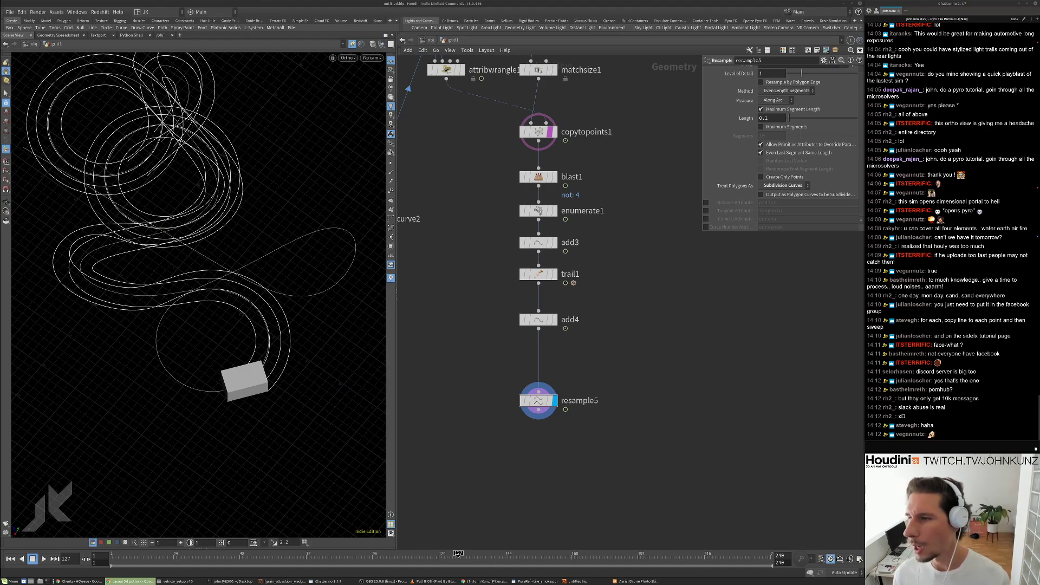
click(659, 351)
middle_drag(659, 353, 700, 348)
scroll(667, 356, down, 2)
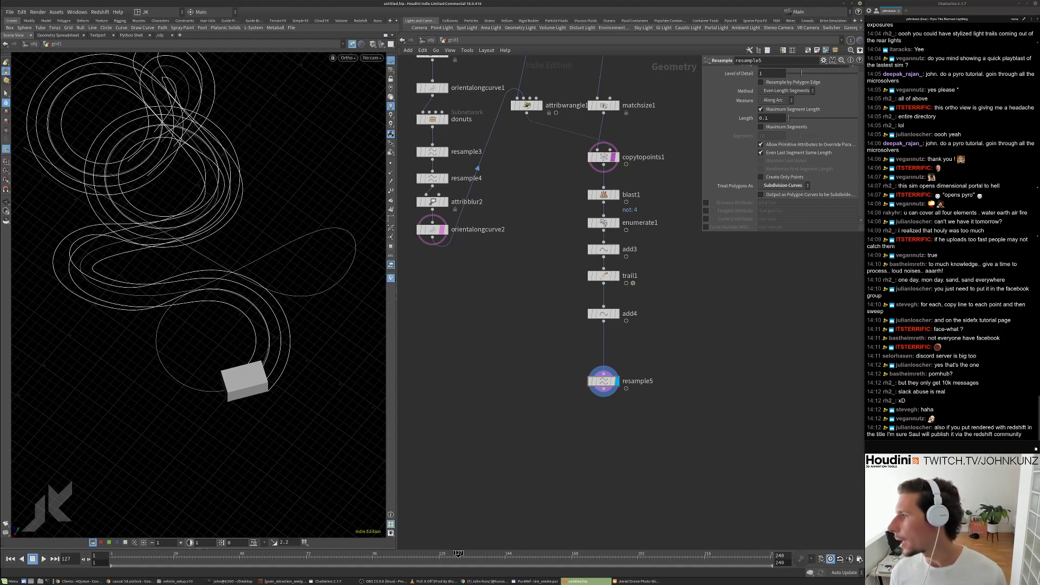
key(alt+Tab)
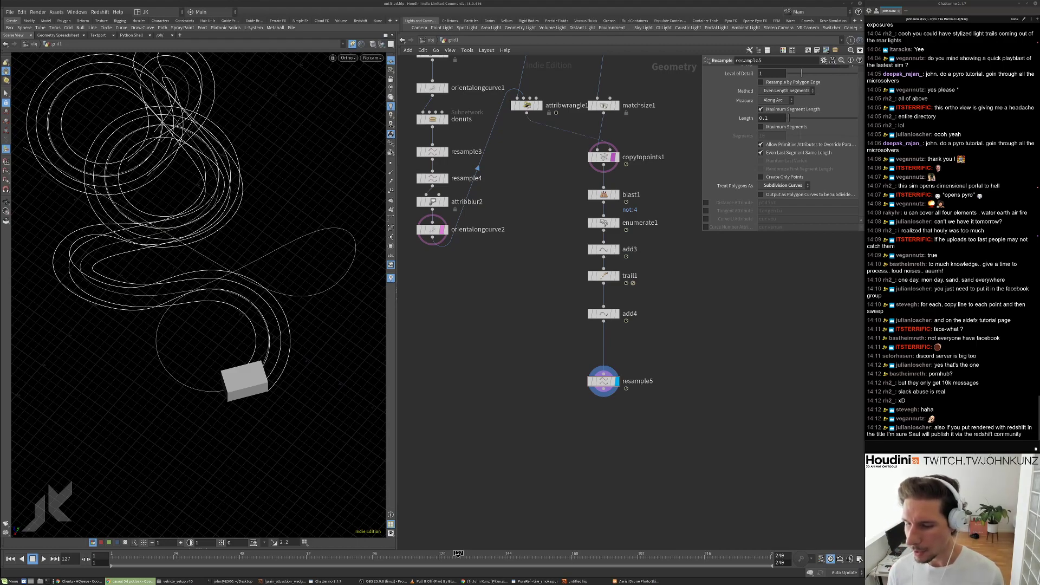
key(alt+Tab)
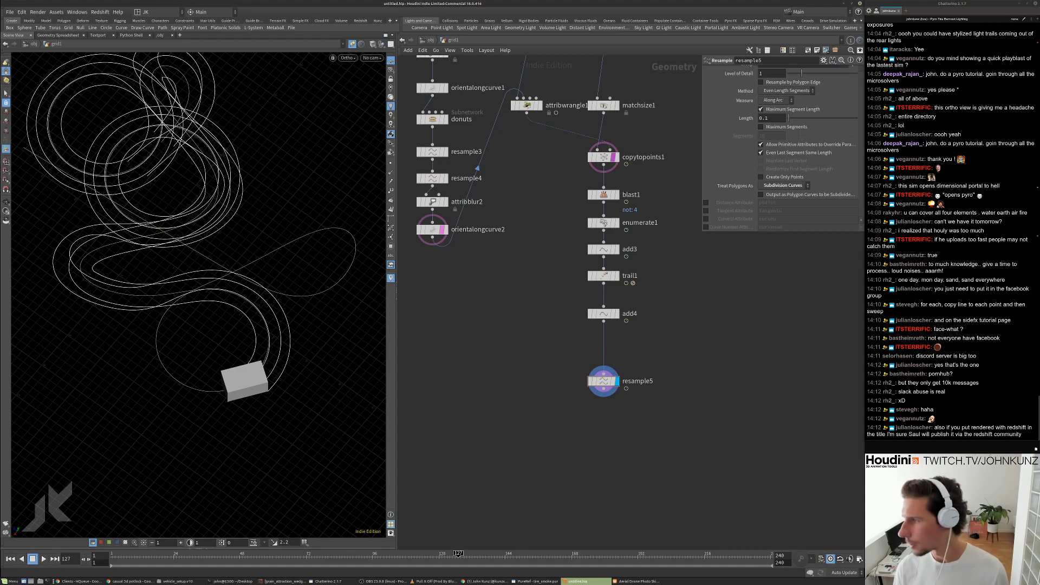
key(alt+Tab)
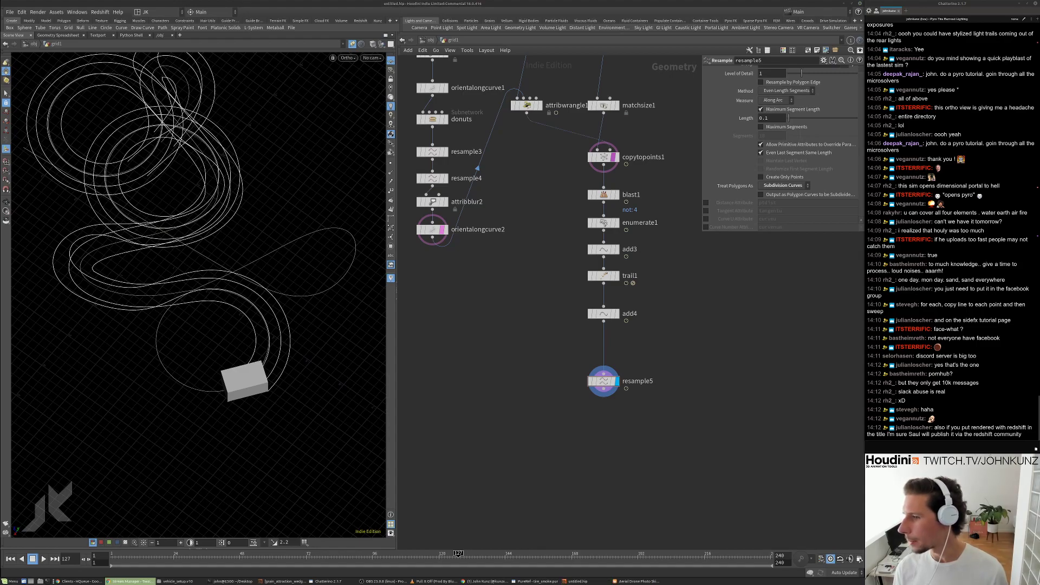
key(alt+Tab)
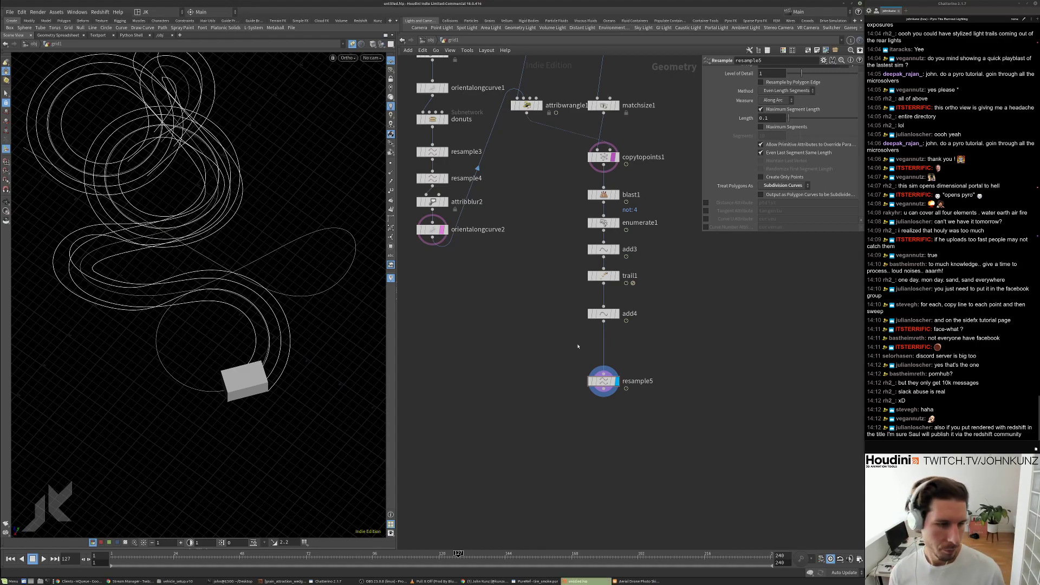
Review the node chain by displaying copytopoints1, blast1 and enumerate1 one after another.
middle_drag(678, 160, 617, 270)
scroll(614, 259, down, 1)
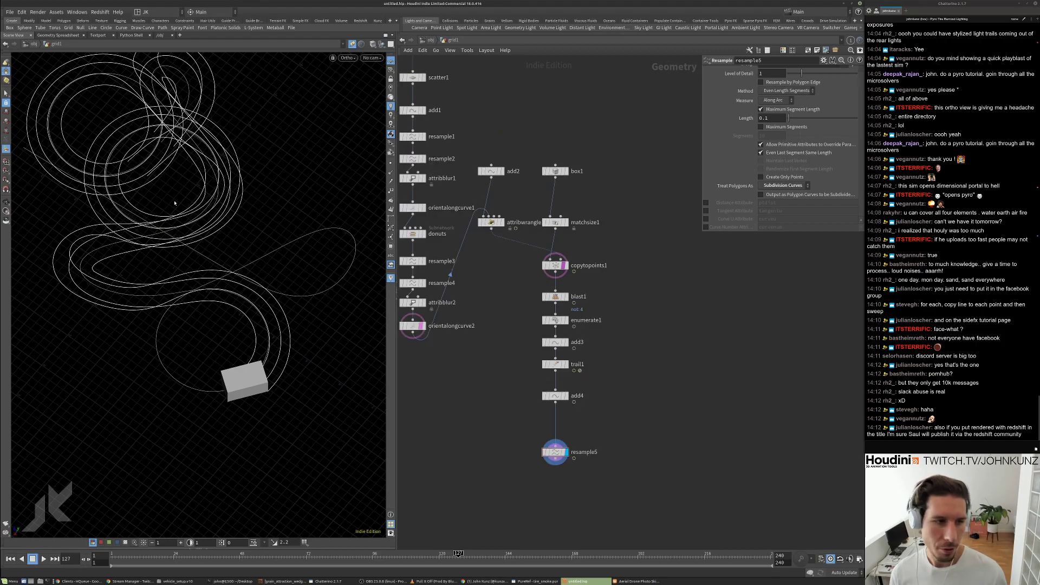
middle_drag(672, 320, 665, 297)
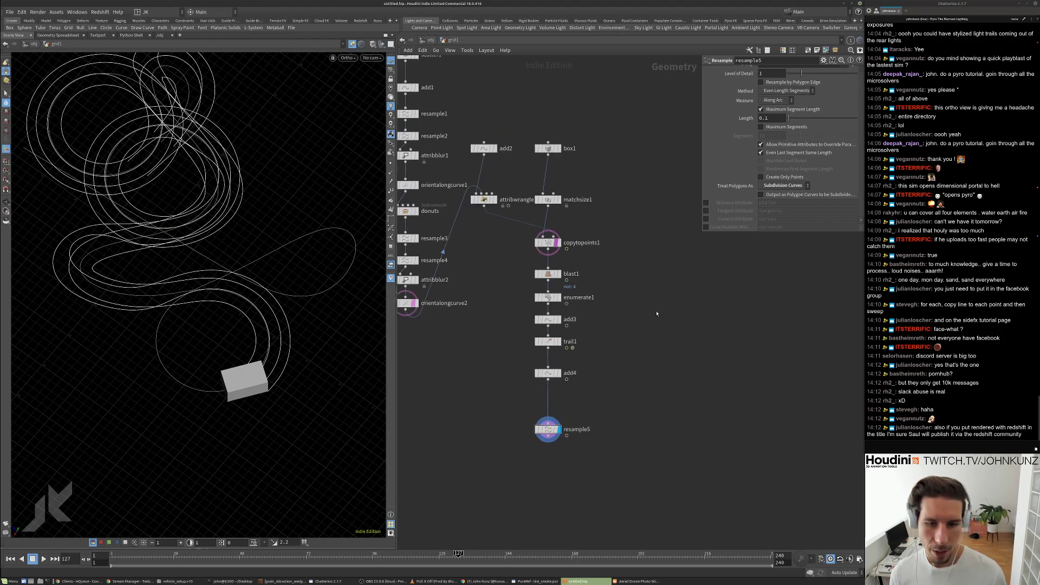
click(547, 147)
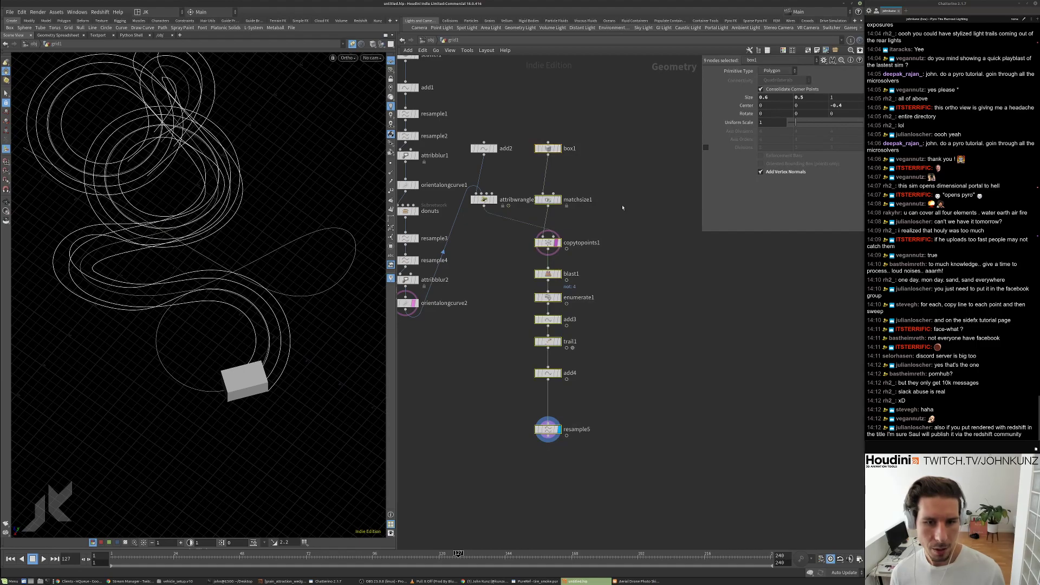
click(558, 242)
click(548, 243)
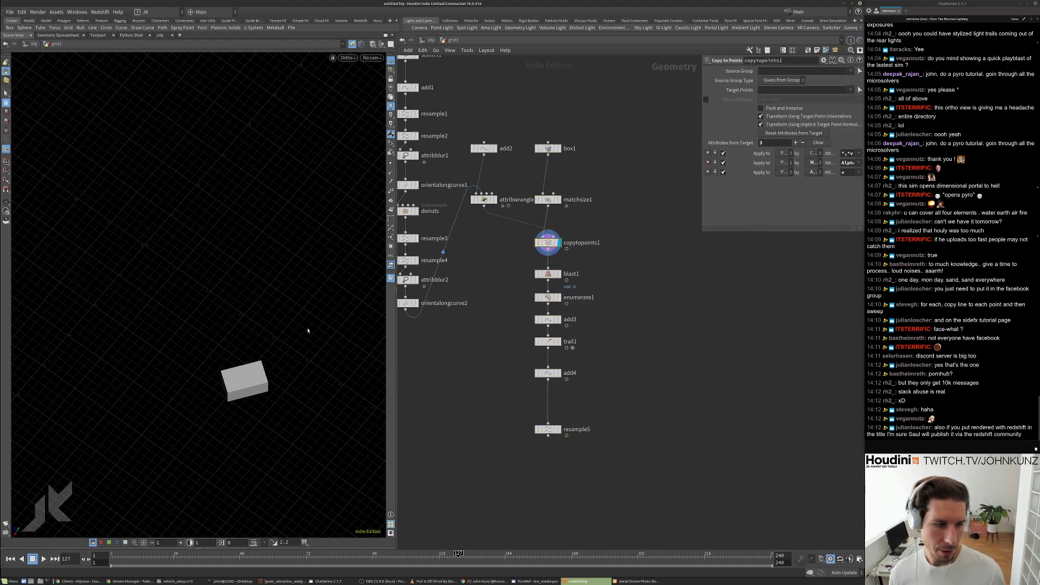
scroll(561, 243, up, 3)
click(559, 291)
click(540, 292)
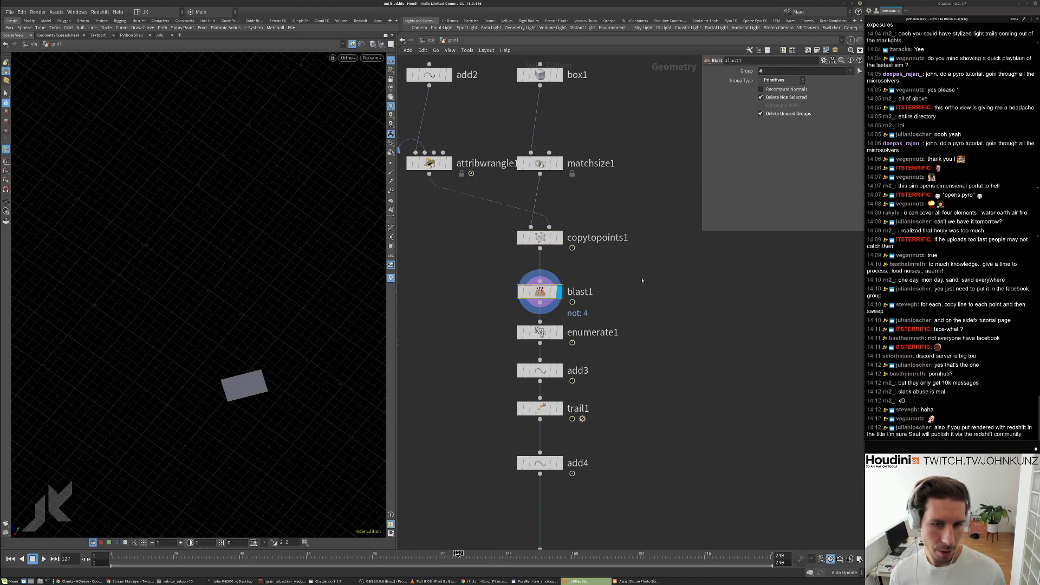
middle_drag(565, 359, 542, 283)
click(537, 256)
click(528, 257)
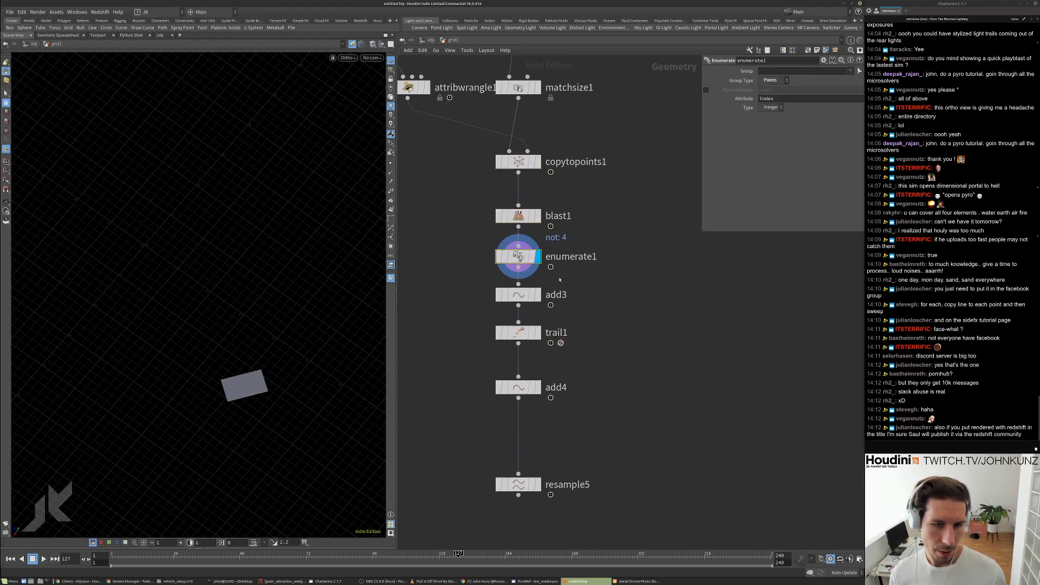
Display the add3 points and tidy the chain by moving trail1 and resample5 closer to add4.
click(538, 295)
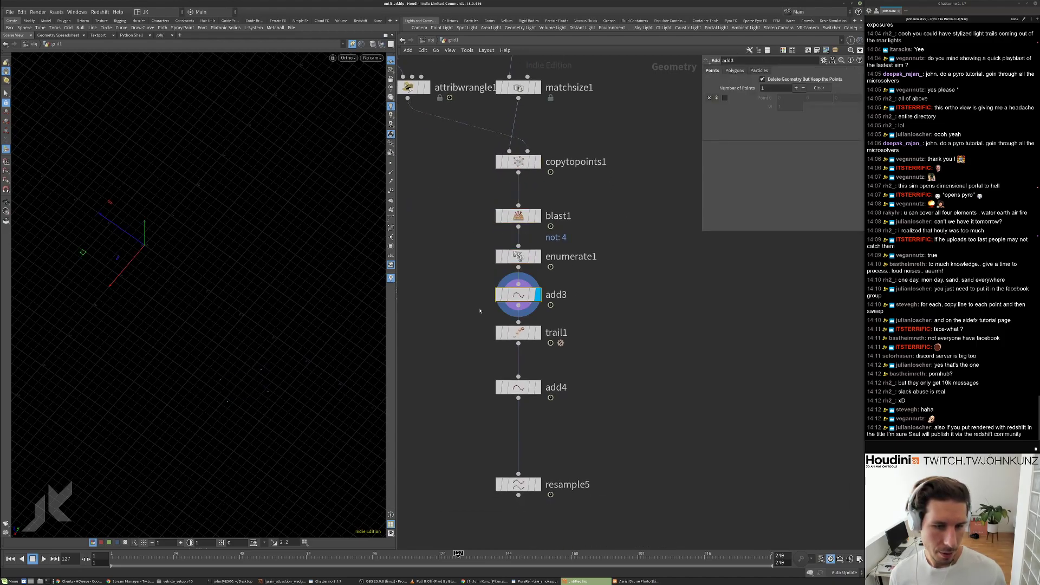
drag(525, 334, 525, 348)
drag(520, 484, 520, 417)
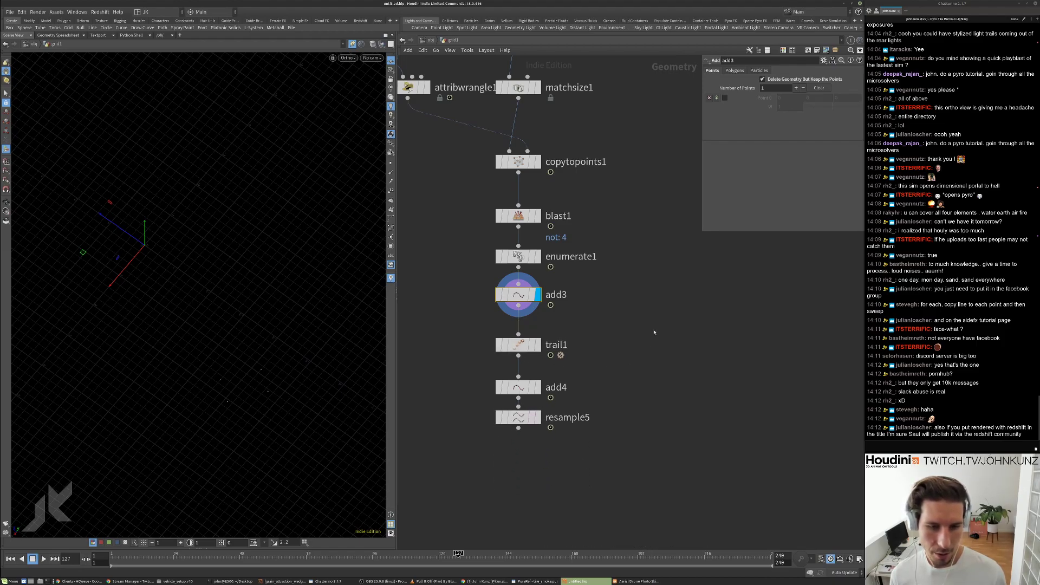
Add a Copy to Points node beside the chain near trail1 and a Line node above it.
key(Tab)
text(copy)
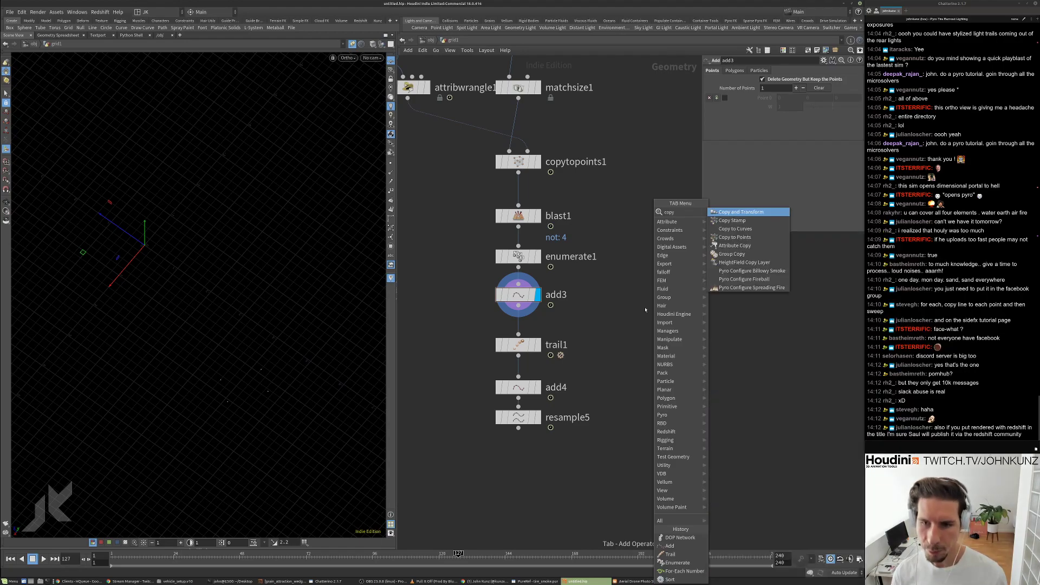
click(734, 237)
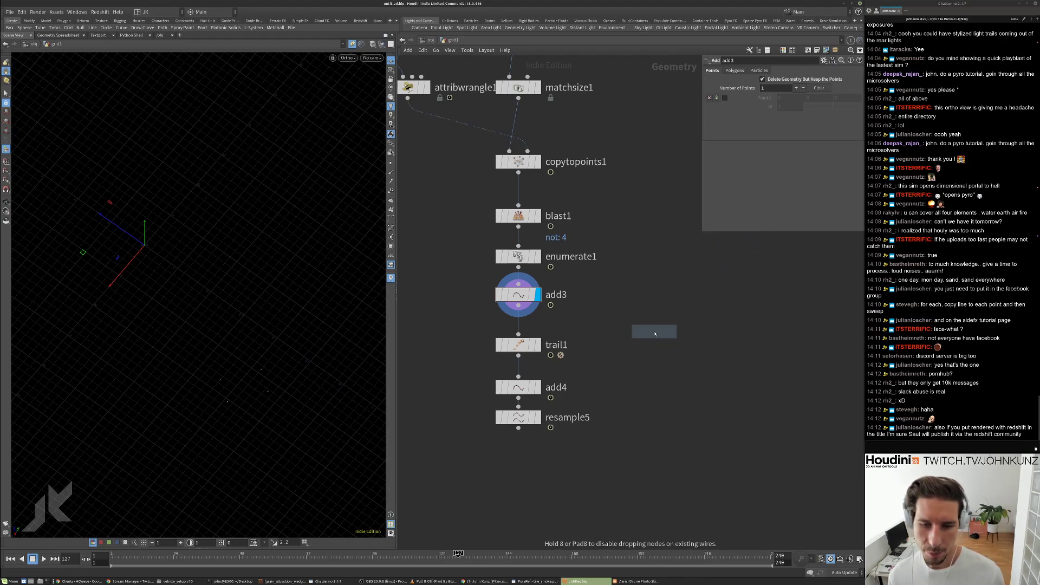
click(654, 332)
key(Tab)
text(line)
click(761, 213)
click(689, 276)
Wire line1 as the source and add3 as the target points of copytopoints2, and display the copied lines.
drag(689, 287, 646, 320)
click(673, 332)
click(656, 332)
alt+drag(325, 357, 225, 302)
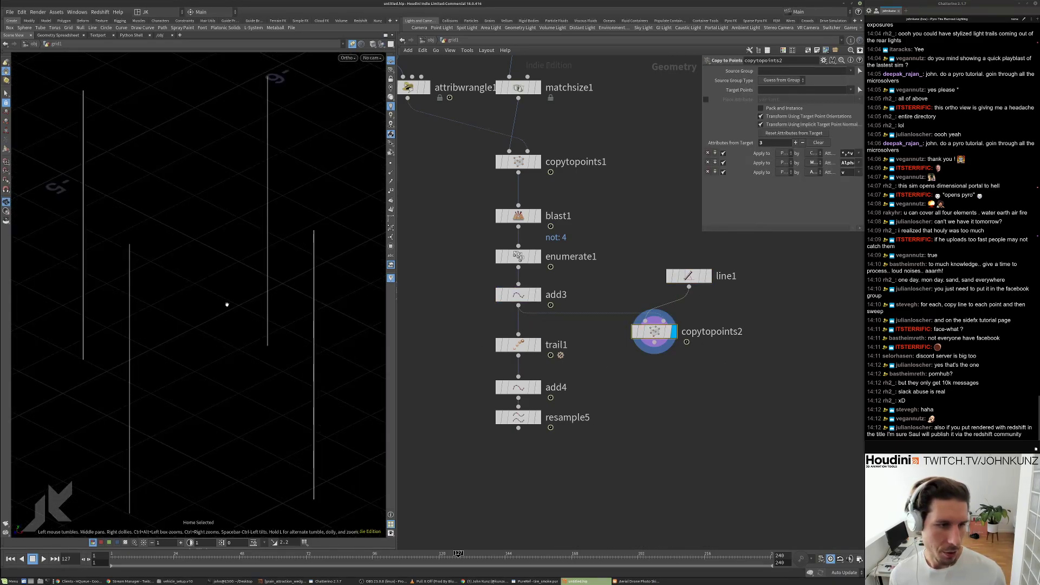
Switch the viewport to perspective and move line1 and copytopoints2 farther away from the main node chain.
click(353, 58)
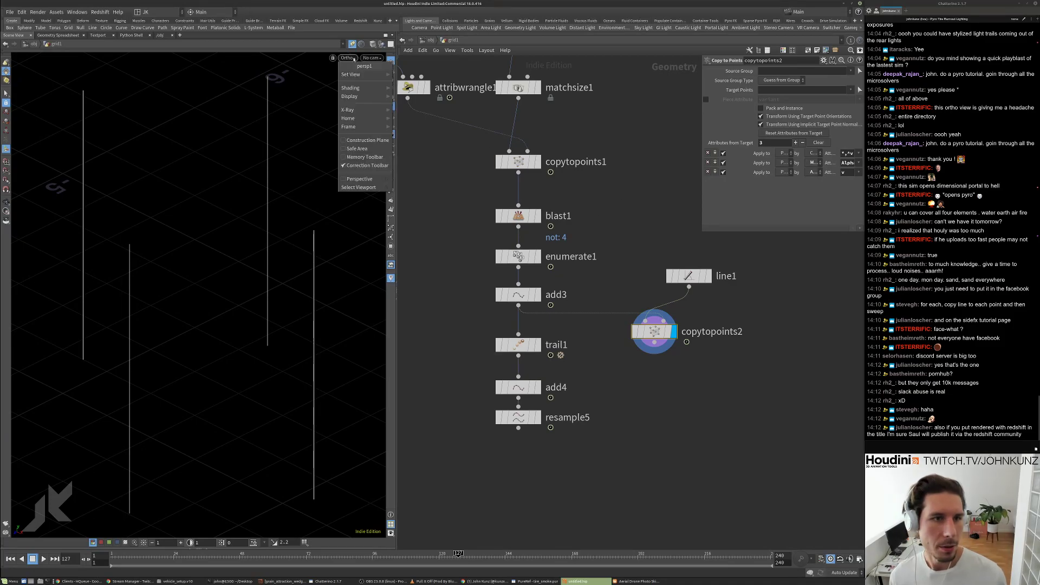
click(357, 178)
alt+drag(293, 238, 261, 309)
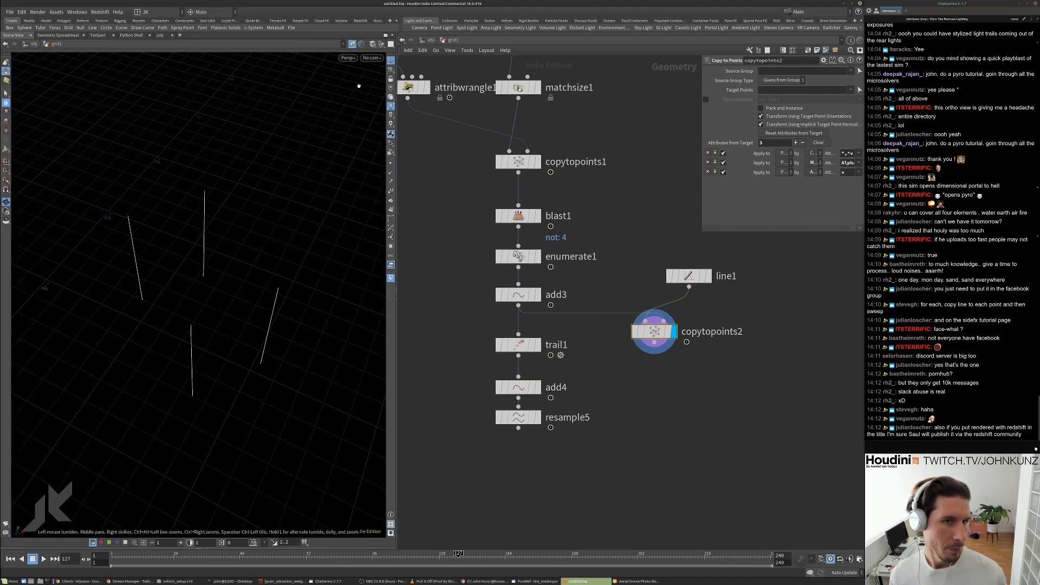
click(704, 276)
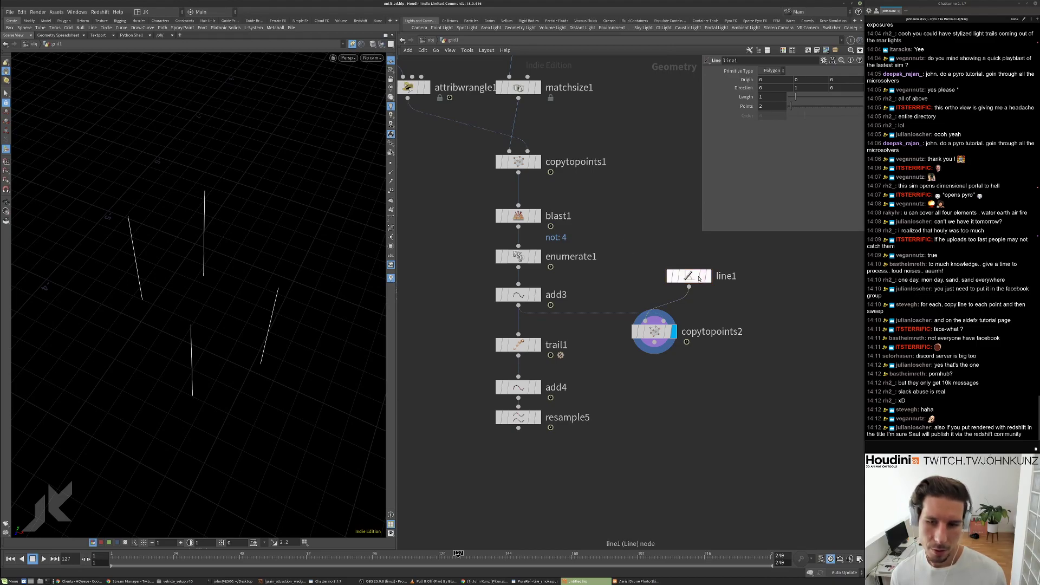
drag(697, 277, 763, 274)
drag(655, 331, 698, 345)
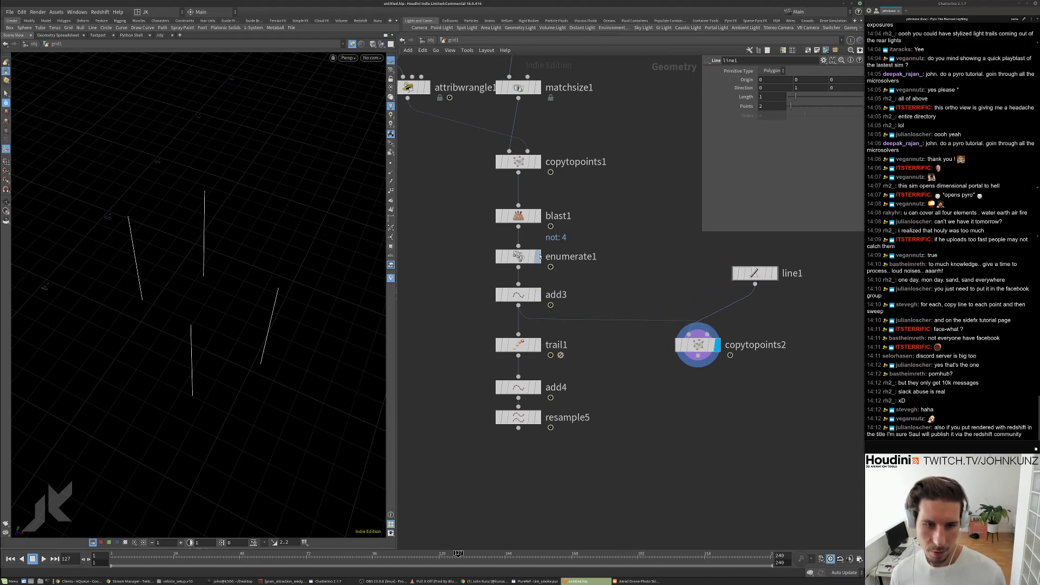
Add a PolyFrame node beside the chain, wire enumerate1 into it, and display its output.
click(538, 256)
key(Tab)
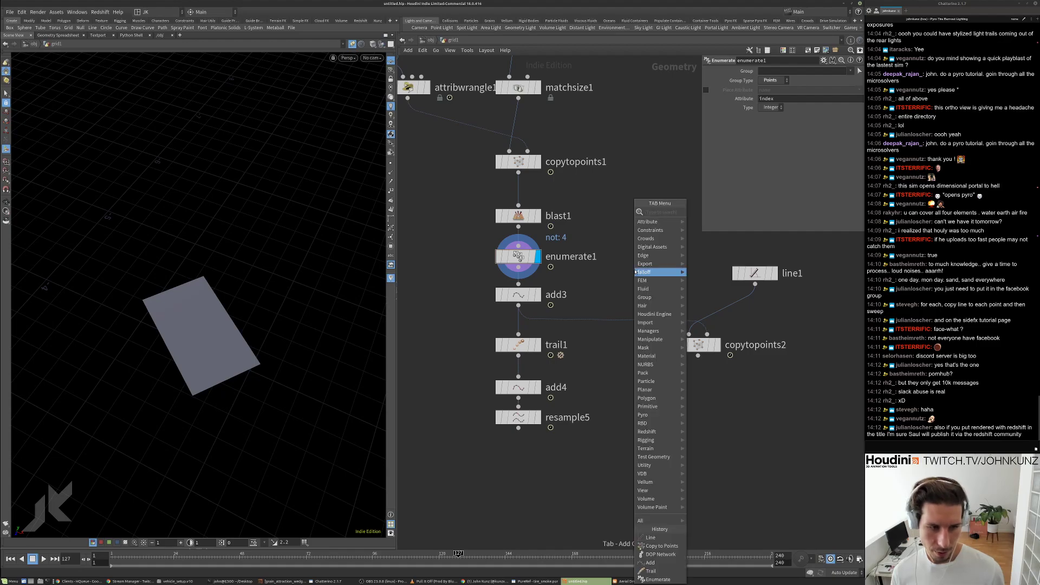
key(Escape)
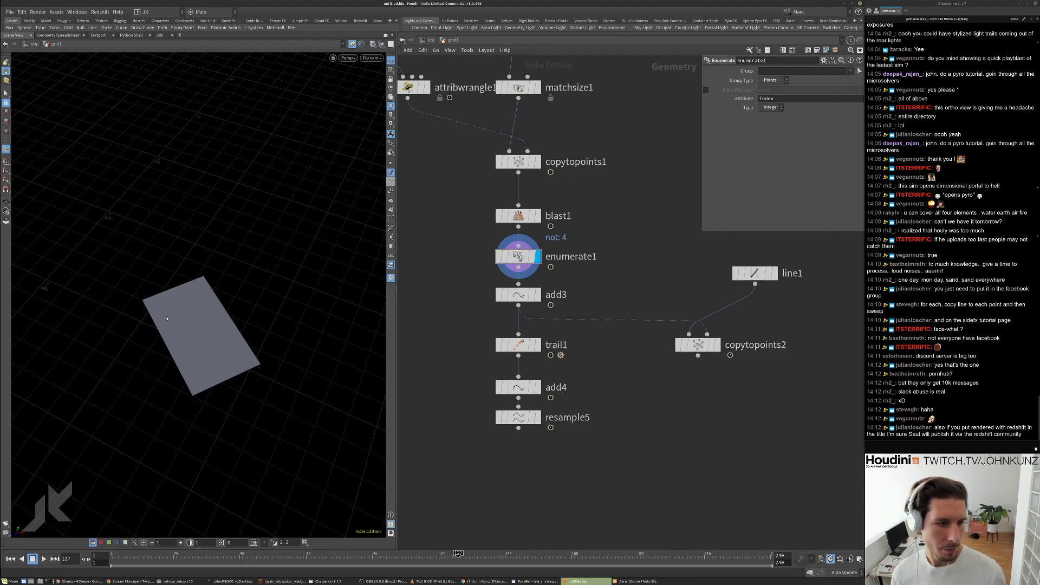
key(Tab)
text(pfr)
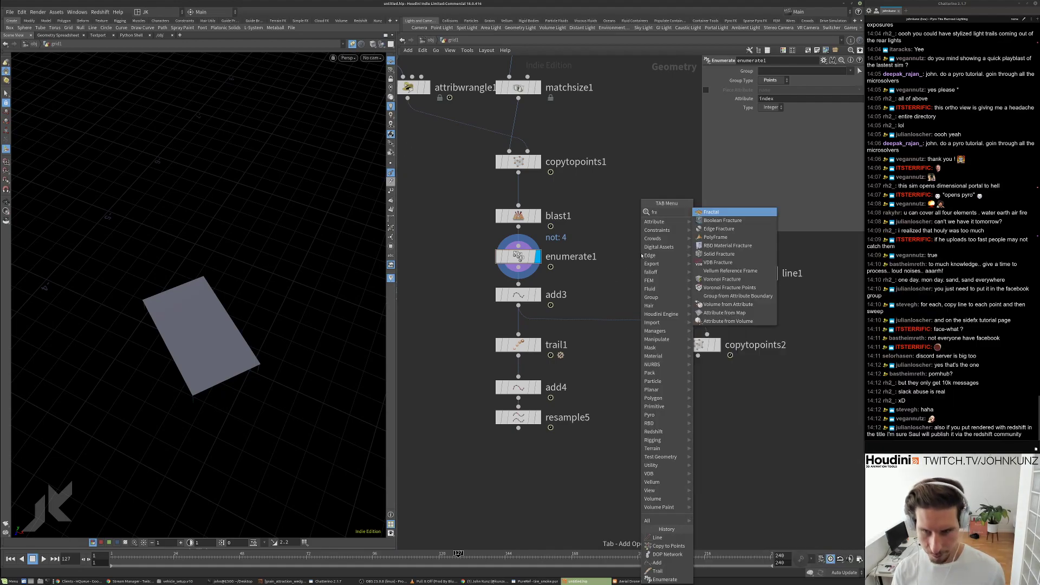
key(Return)
click(641, 256)
drag(642, 244, 518, 267)
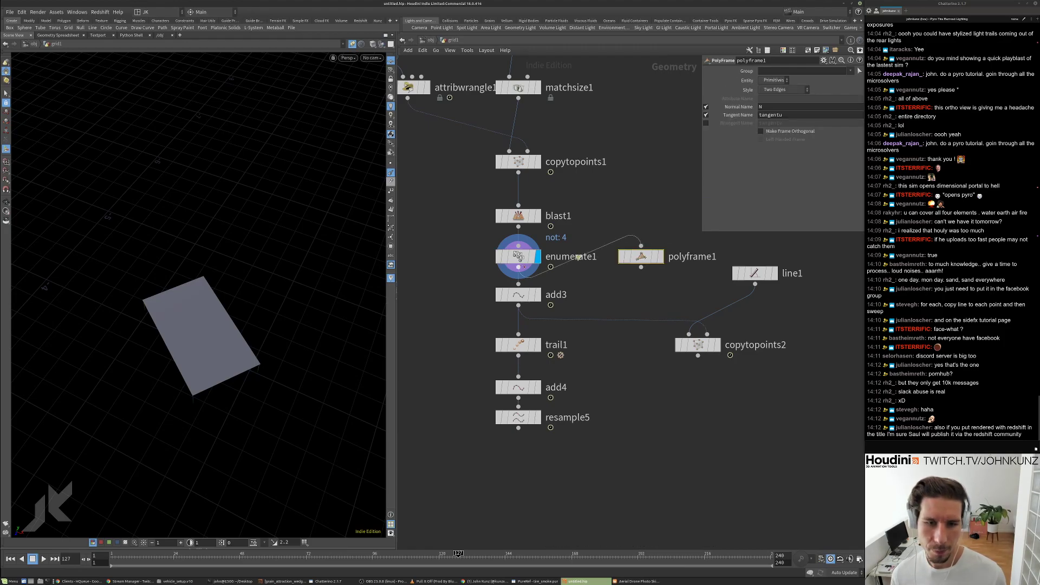
scroll(620, 257, up, 2)
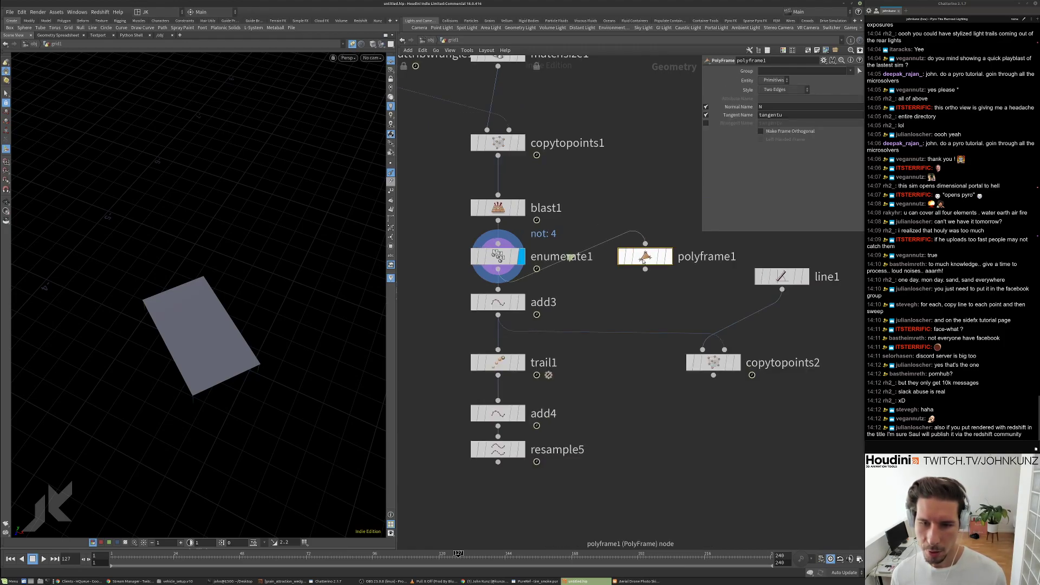
click(666, 256)
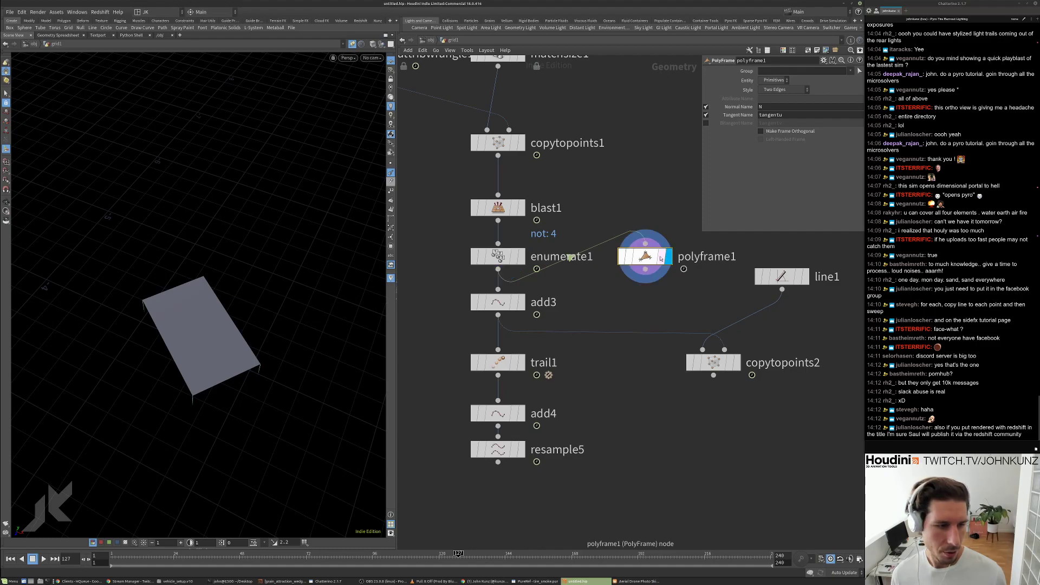
On polyframe1, disable the normal output, name the tangent attribute N, and set the style to First Edge.
drag(214, 253, 228, 271)
click(706, 107)
double_click(772, 115)
text(N)
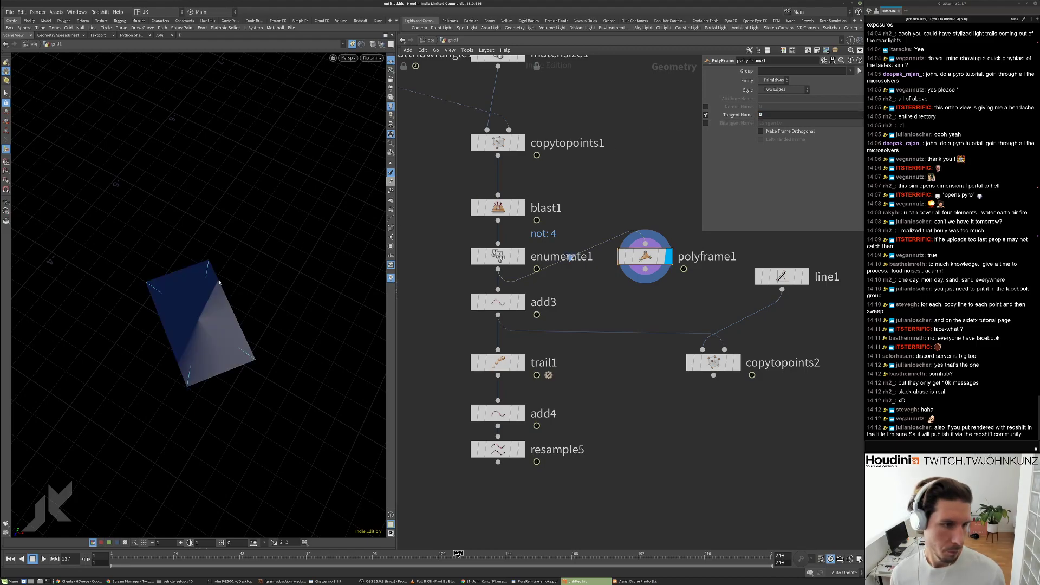
click(785, 89)
click(781, 100)
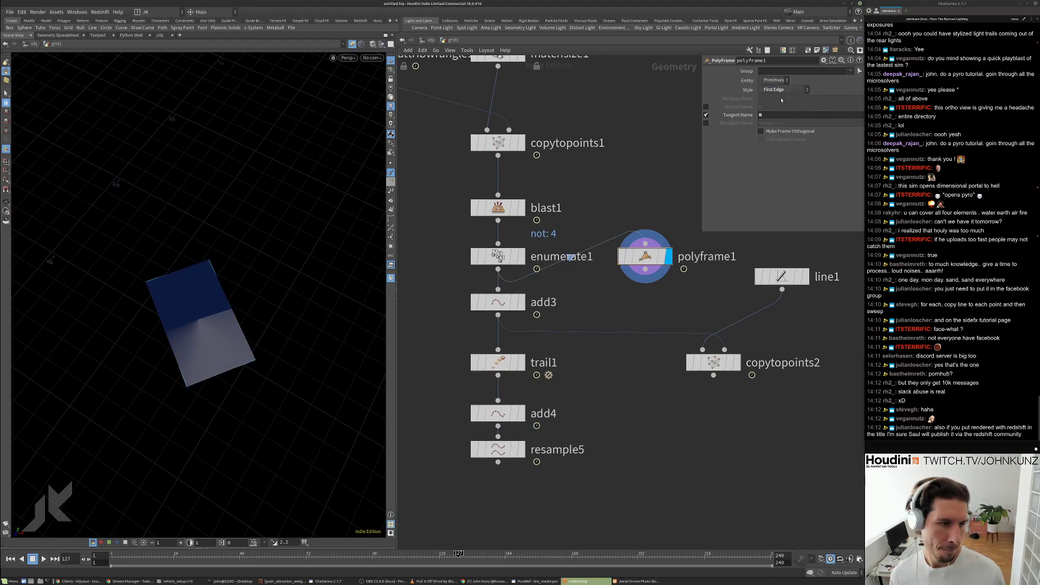
drag(242, 345, 221, 338)
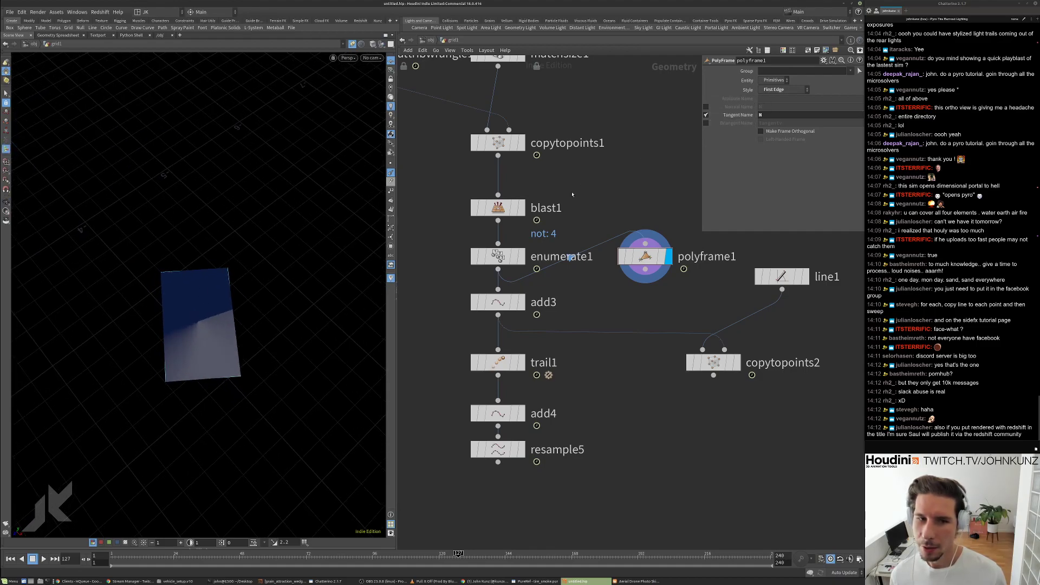
Output only the bitangent of polyframe1 as N and try the Two Edges and Primitive Centroid styles.
middle_drag(624, 181, 610, 222)
click(706, 115)
click(706, 123)
double_click(768, 123)
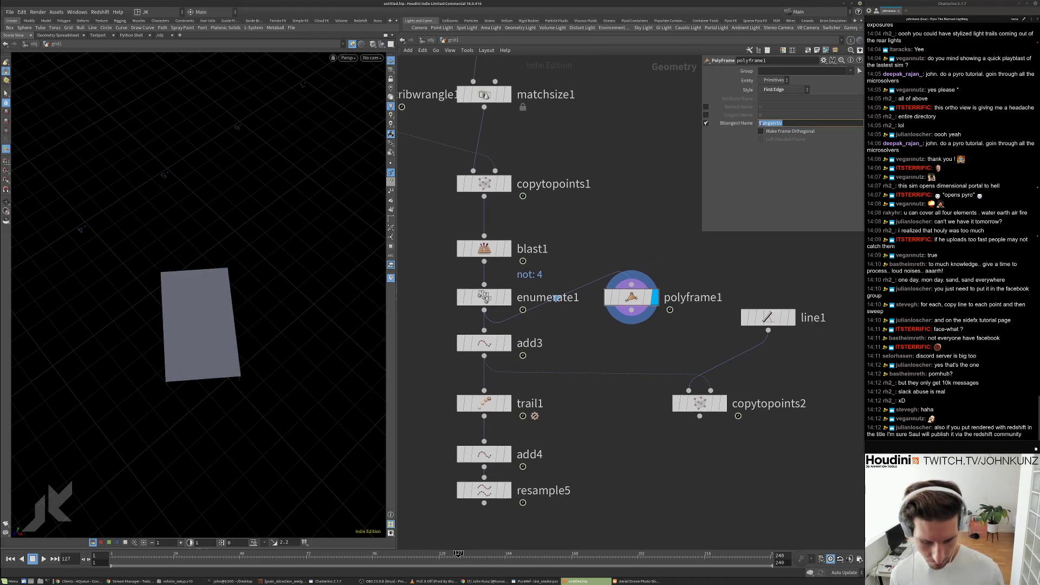
text(N)
key(Return)
click(784, 89)
click(775, 99)
click(785, 89)
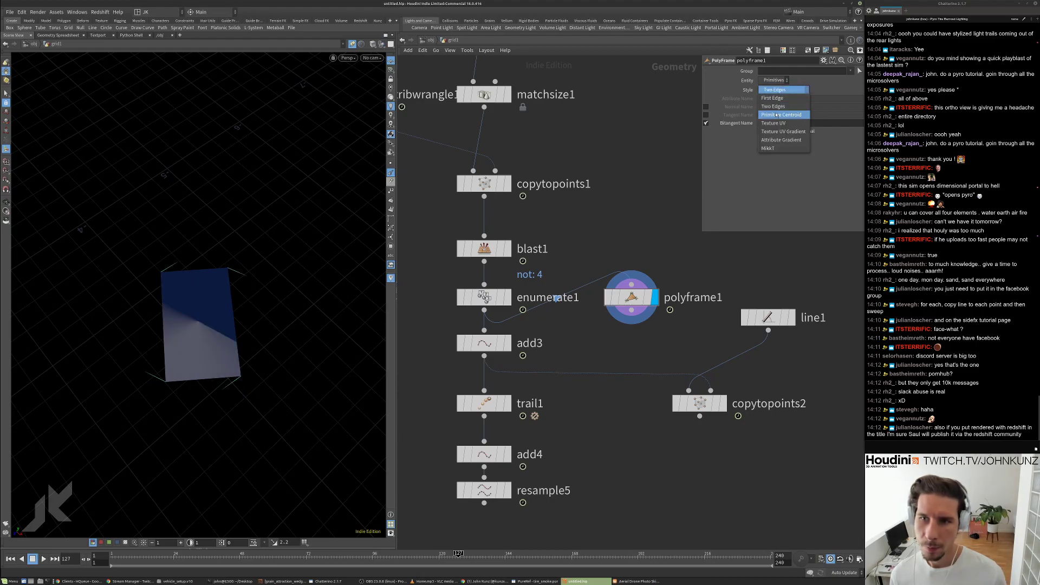
click(780, 99)
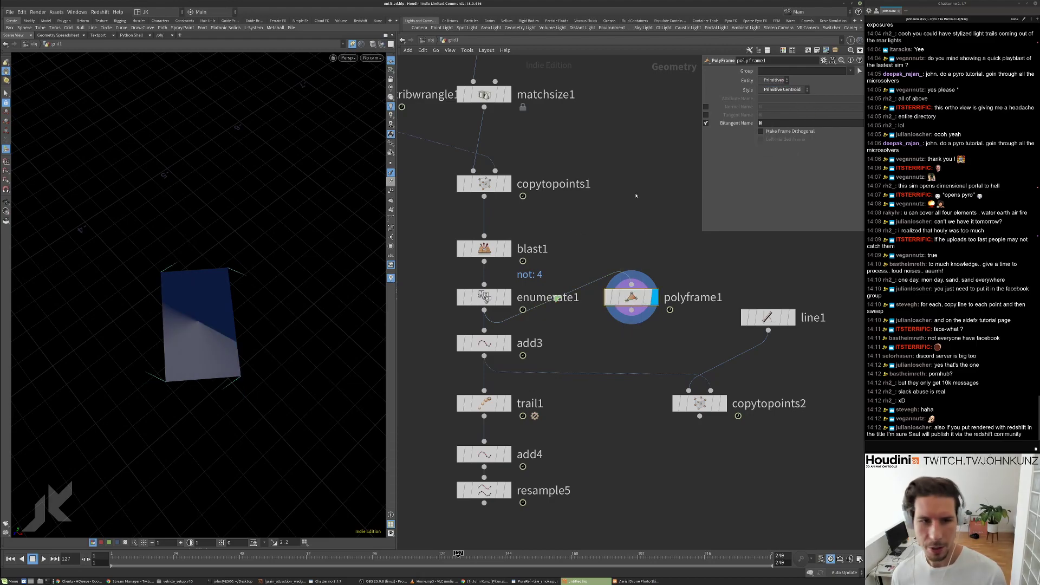
Discard polyframe1, insert an Attribute Create node between matchsize1 and copytopoints1, and display it.
click(507, 297)
click(509, 94)
middle_drag(586, 133, 608, 245)
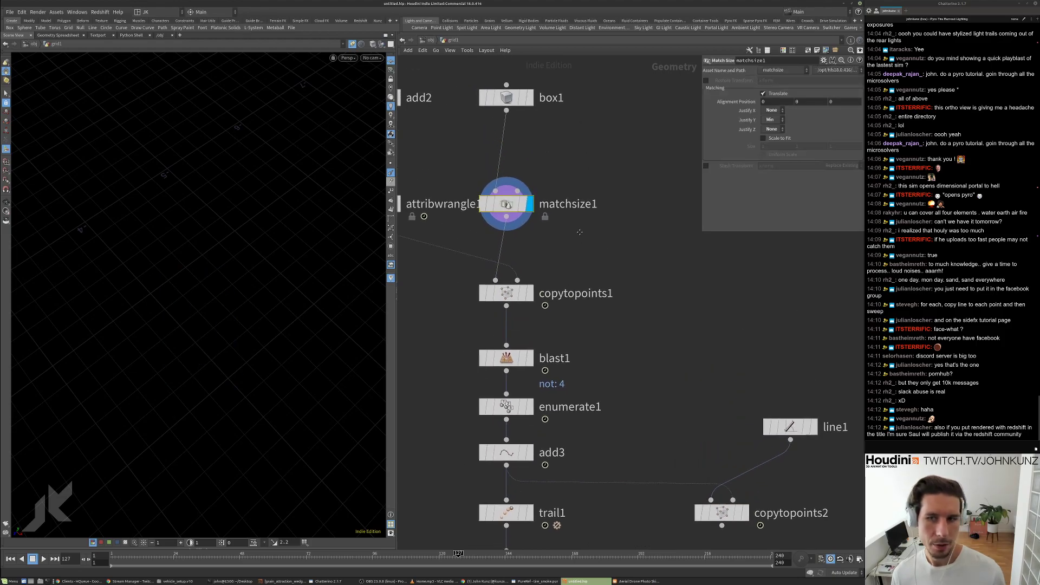
key(Tab)
text(cre)
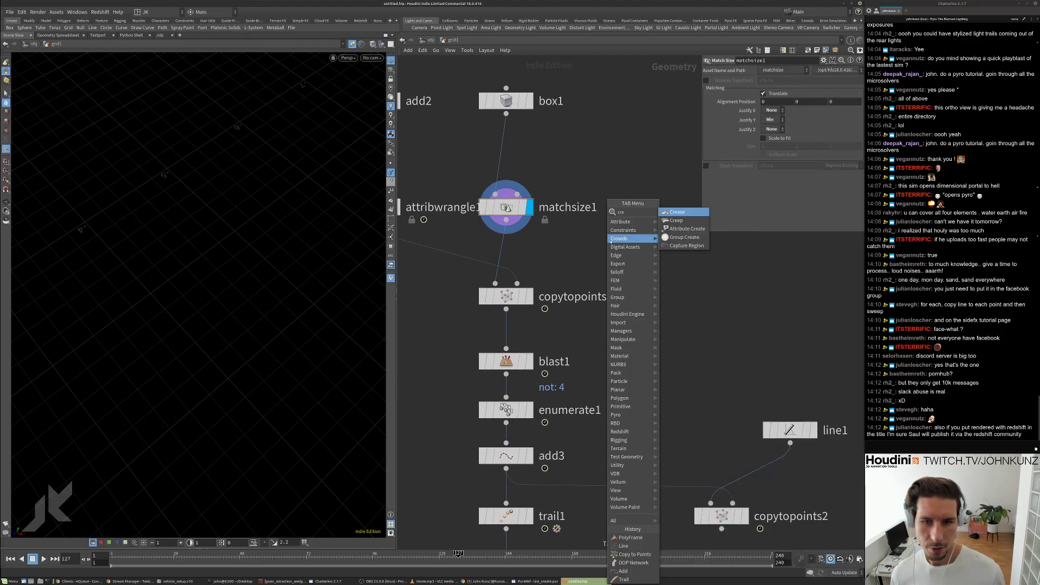
click(674, 229)
click(588, 246)
mouse_move(596, 249)
mouse_down()
mouse_move(513, 249)
mouse_move(590, 247)
mouse_up()
click(605, 245)
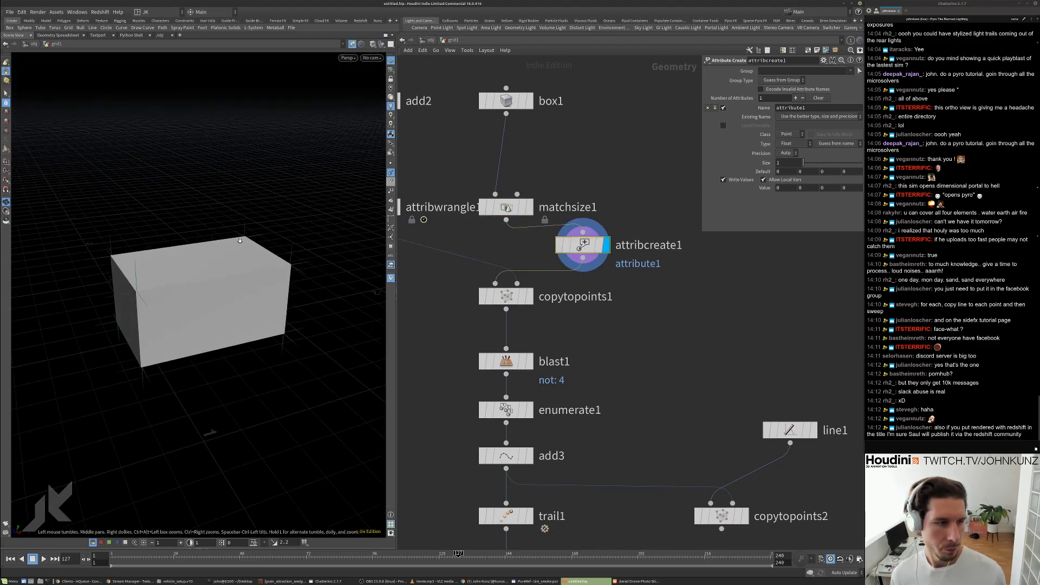
Define the created attribute as N with size 3, the Normal type qualifier, and a value of 0, 0, 1.
double_click(788, 108)
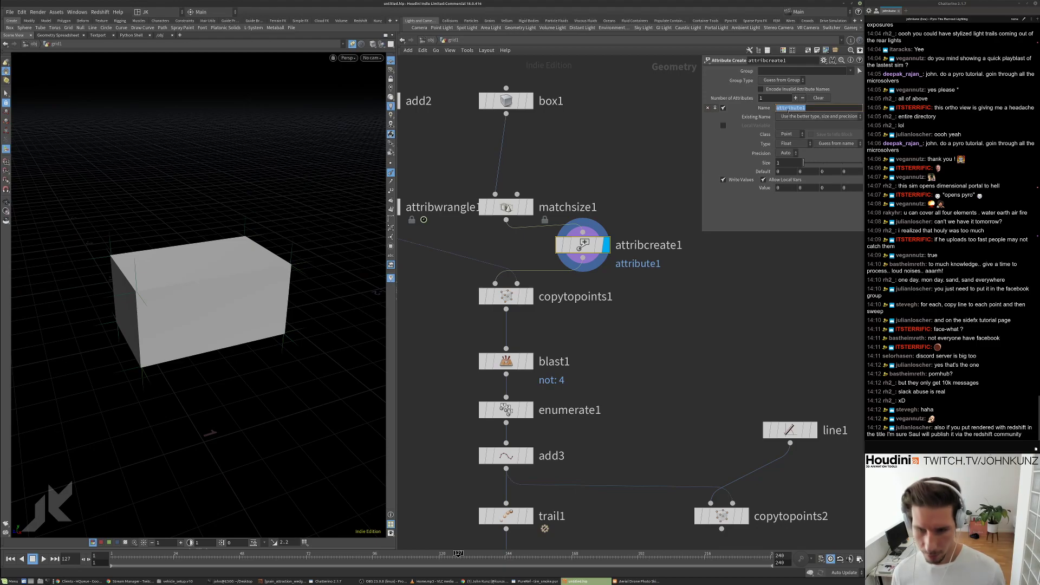
text(N)
key(Return)
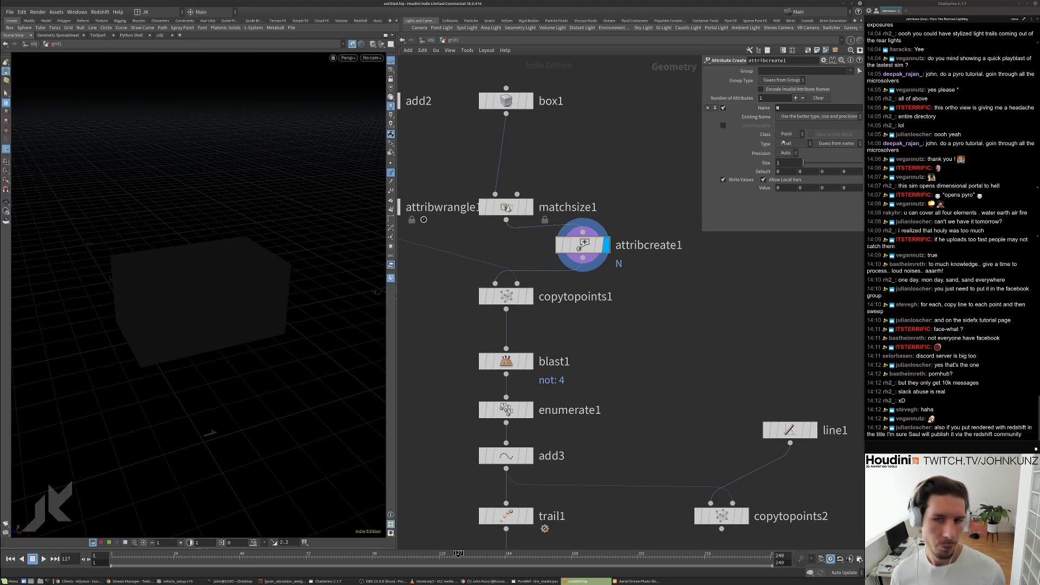
double_click(787, 163)
text(3)
key(Return)
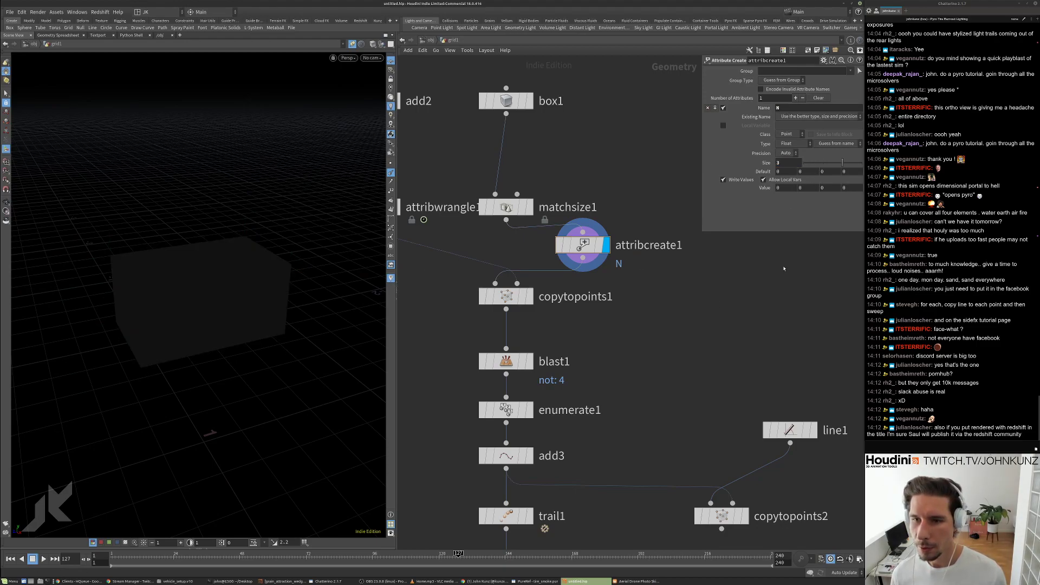
click(838, 142)
click(830, 185)
double_click(807, 188)
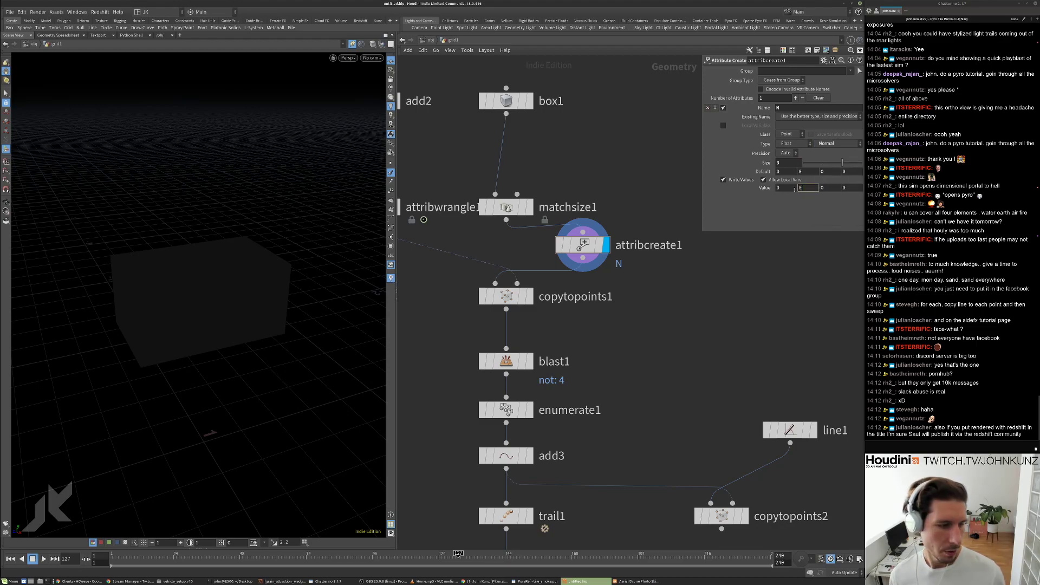
key(Return)
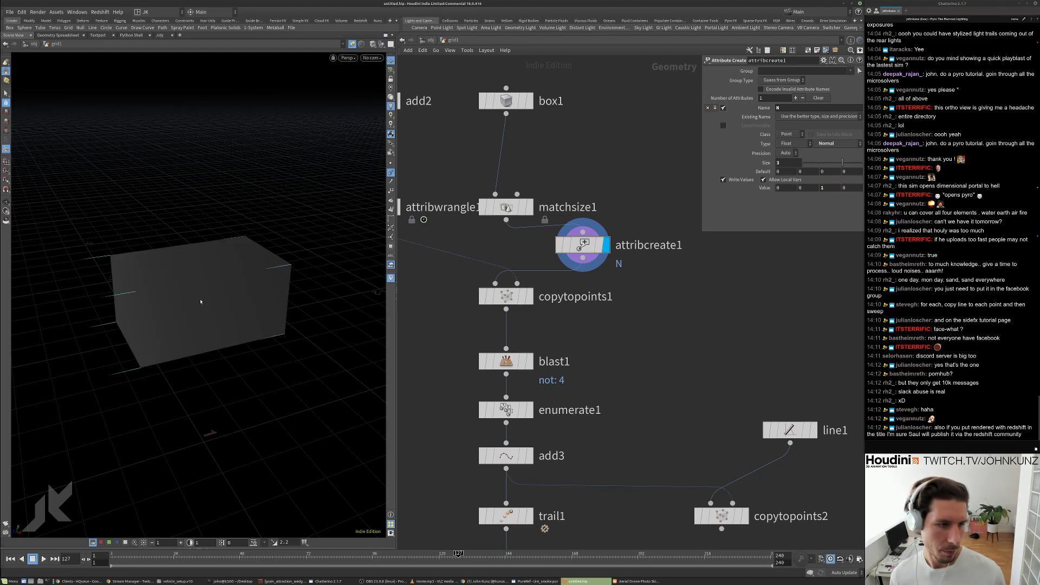
Display add3 and copytopoints2 one after another and frame the copied lines in the viewport.
scroll(556, 262, down, 2)
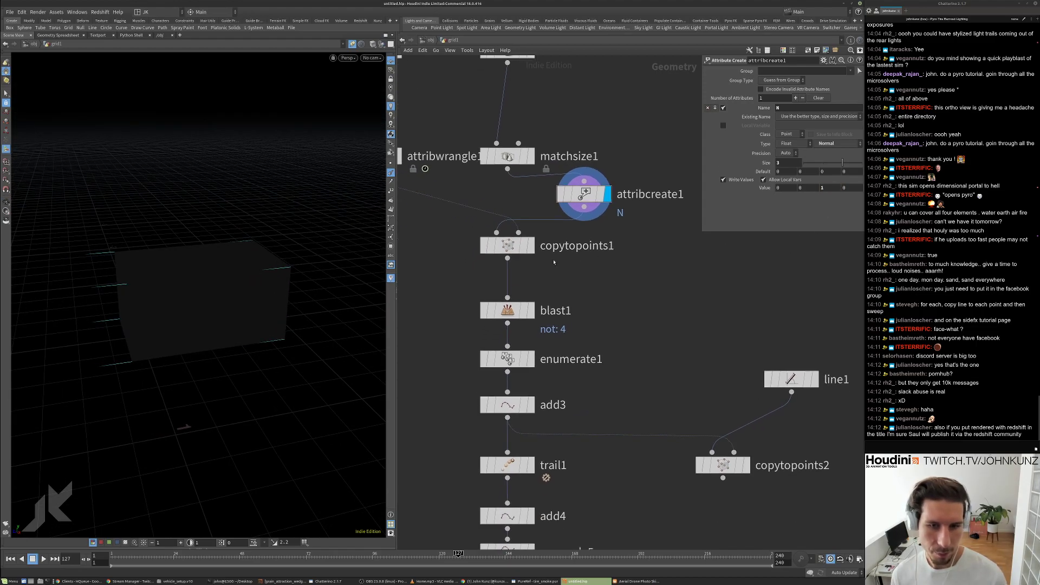
scroll(538, 250, down, 2)
click(524, 351)
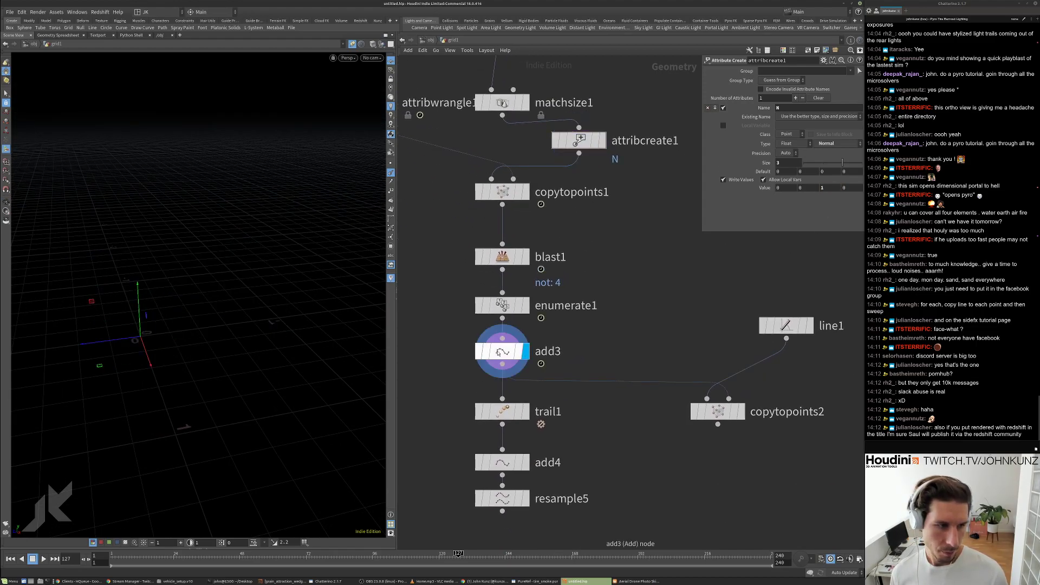
click(740, 411)
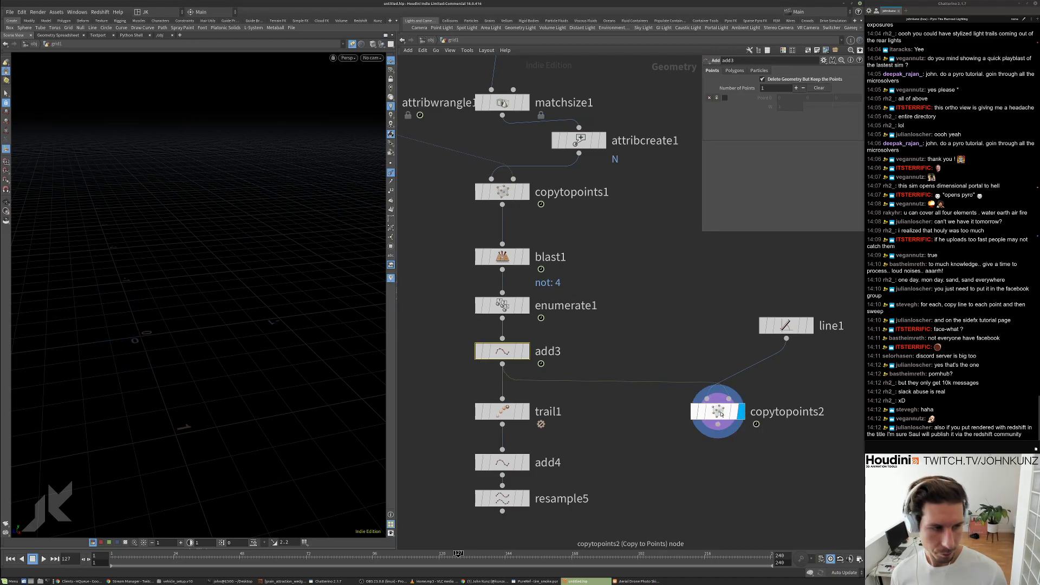
key(h)
mouse_move(295, 269)
mouse_down()
mouse_move(285, 233)
mouse_move(267, 246)
mouse_move(262, 295)
mouse_move(285, 325)
mouse_move(281, 283)
mouse_move(309, 217)
mouse_move(295, 252)
mouse_move(303, 270)
mouse_up()
click(381, 44)
click(387, 70)
key(space+g)
Set line1's direction to 0, 0, 1 and shorten its length to 0.36.
click(790, 325)
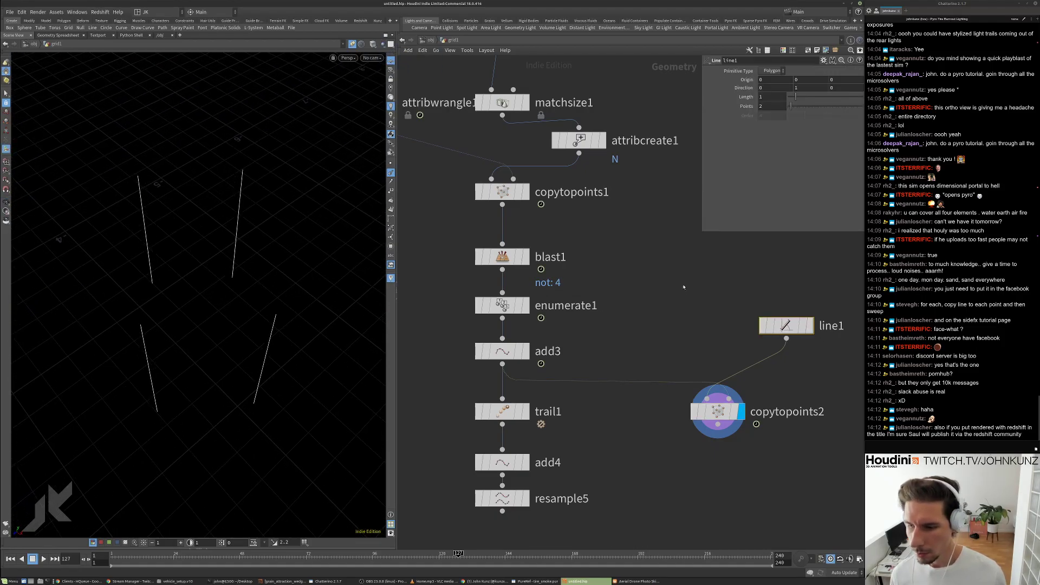
middle_drag(780, 271, 761, 262)
click(803, 89)
text(0)
key(Tab)
text(1)
key(Return)
drag(795, 96, 790, 98)
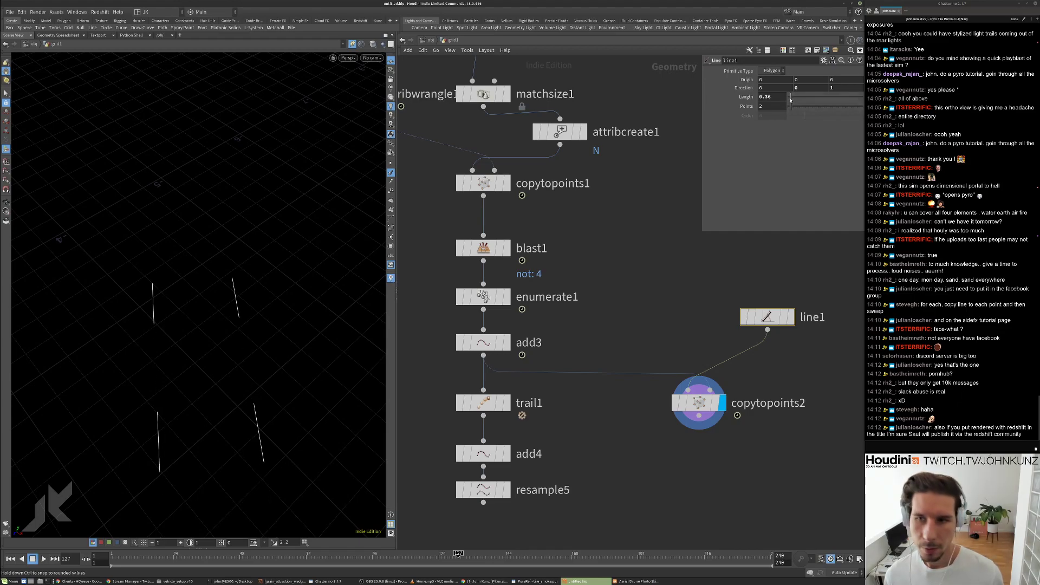
Insert a Match Size node between line1 and copytopoints2 to center the line.
middle_drag(689, 234, 662, 179)
key(Tab)
mouse_move(660, 232)
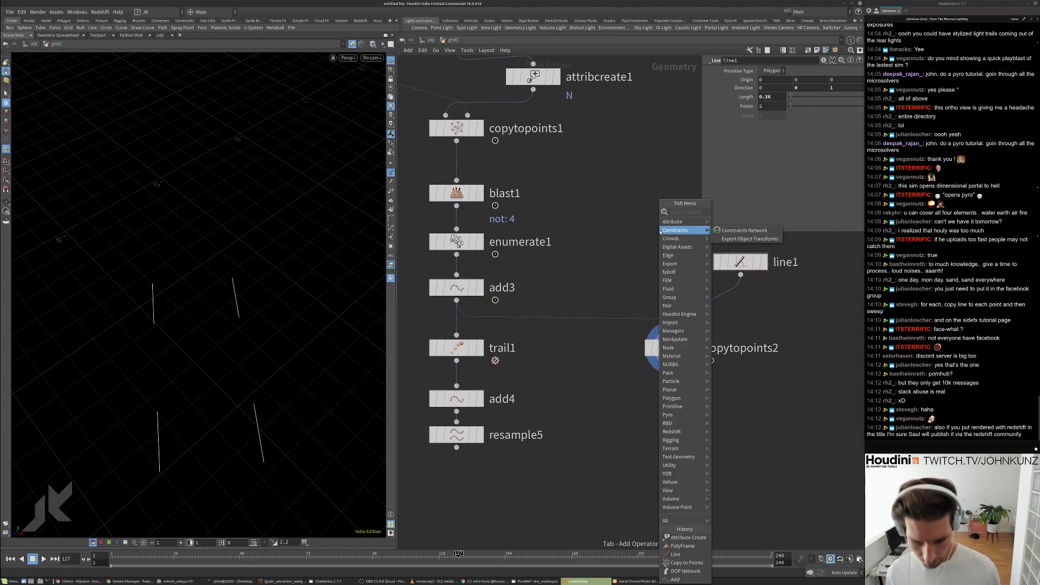
key(Escape)
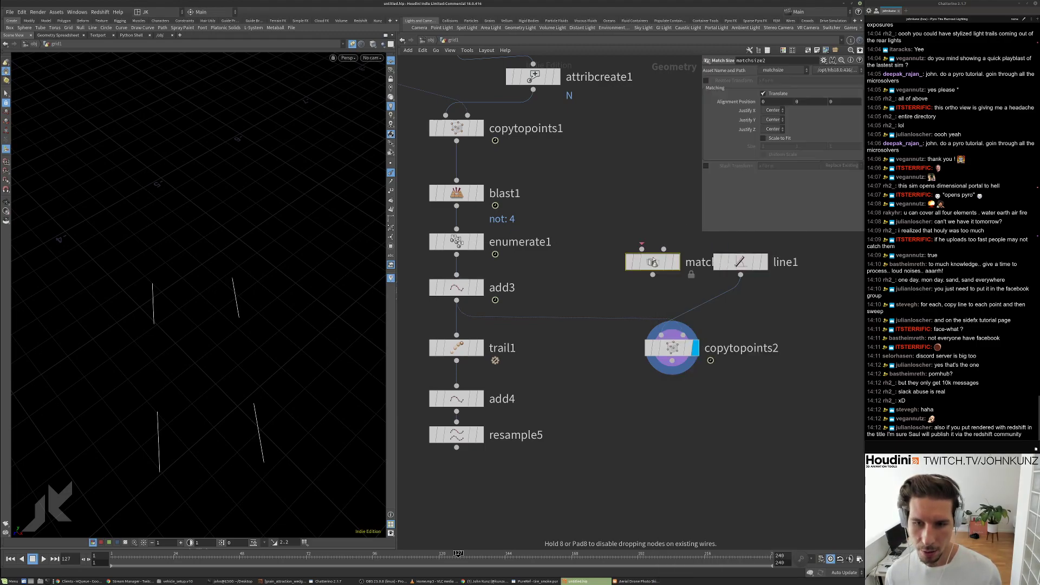
click(740, 303)
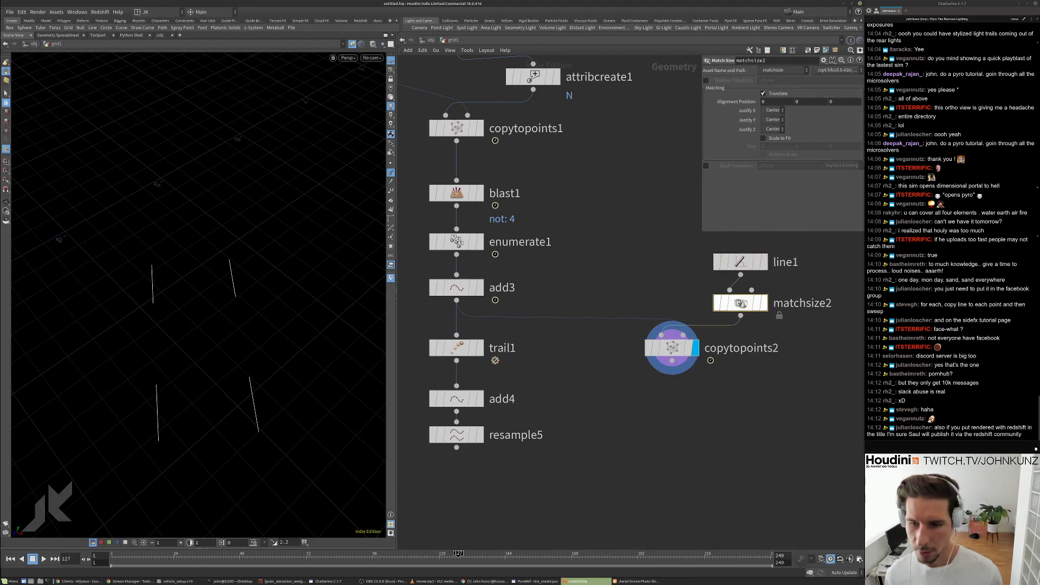
scroll(737, 298, down, 3)
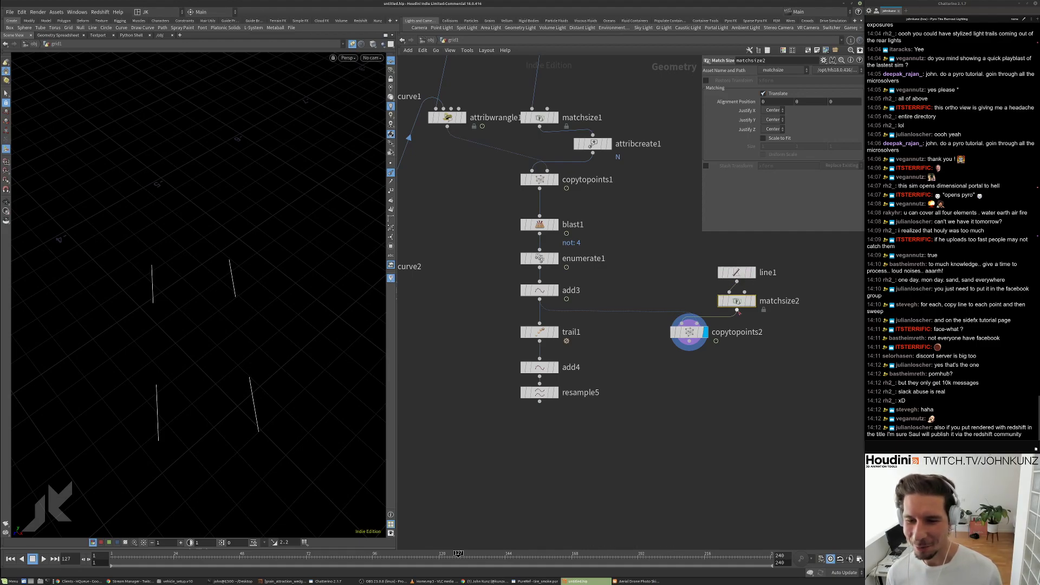
scroll(738, 313, up, 2)
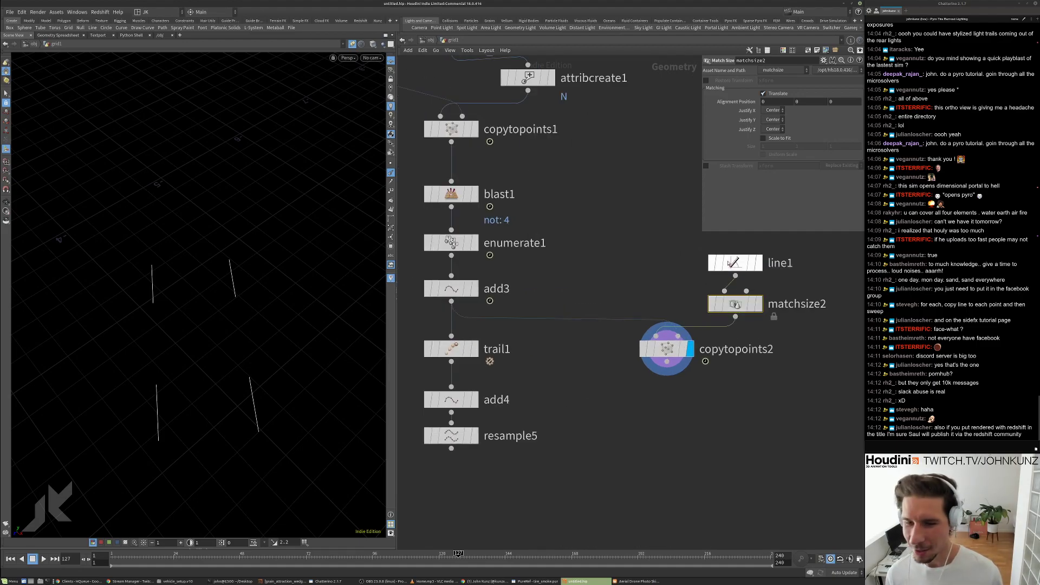
click(735, 275)
click(740, 301)
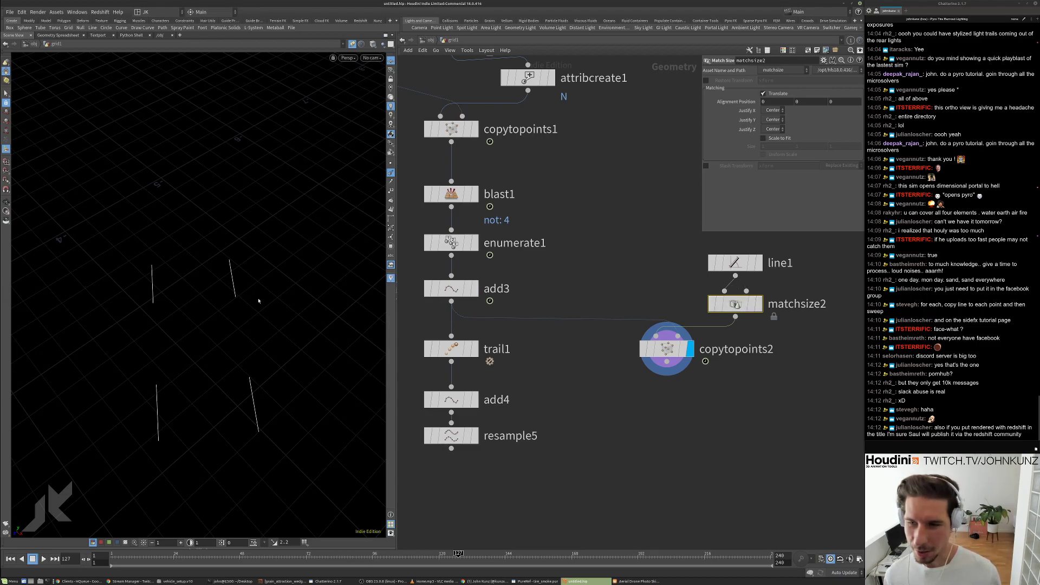
Check matchsize1's settings and show copytopoints1's box as a template alongside the copied lines.
scroll(583, 309, down, 3)
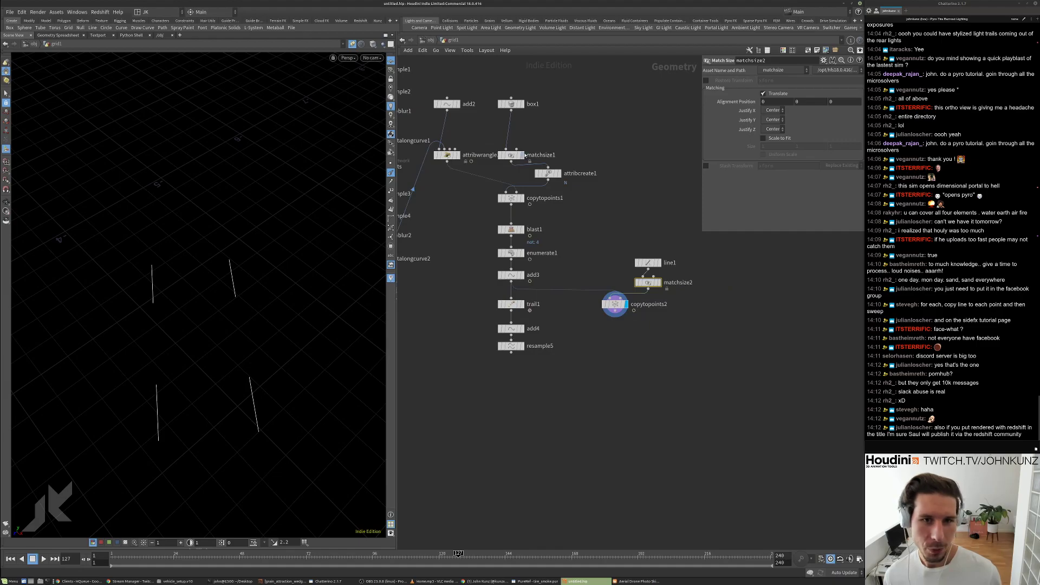
click(508, 158)
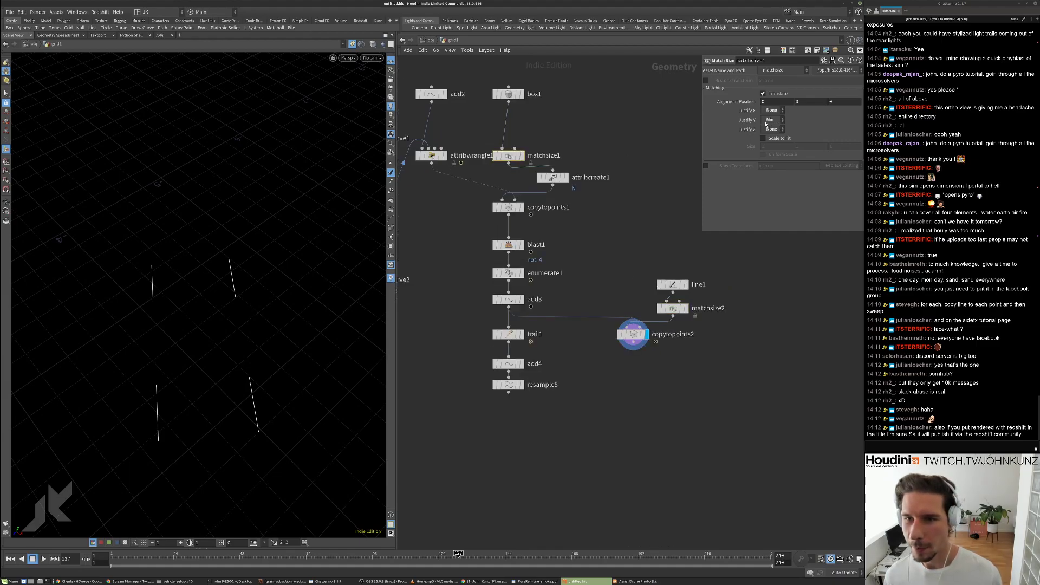
drag(228, 285, 170, 302)
click(520, 207)
Set line1's direction to 1, 0, 0.
click(672, 284)
click(783, 88)
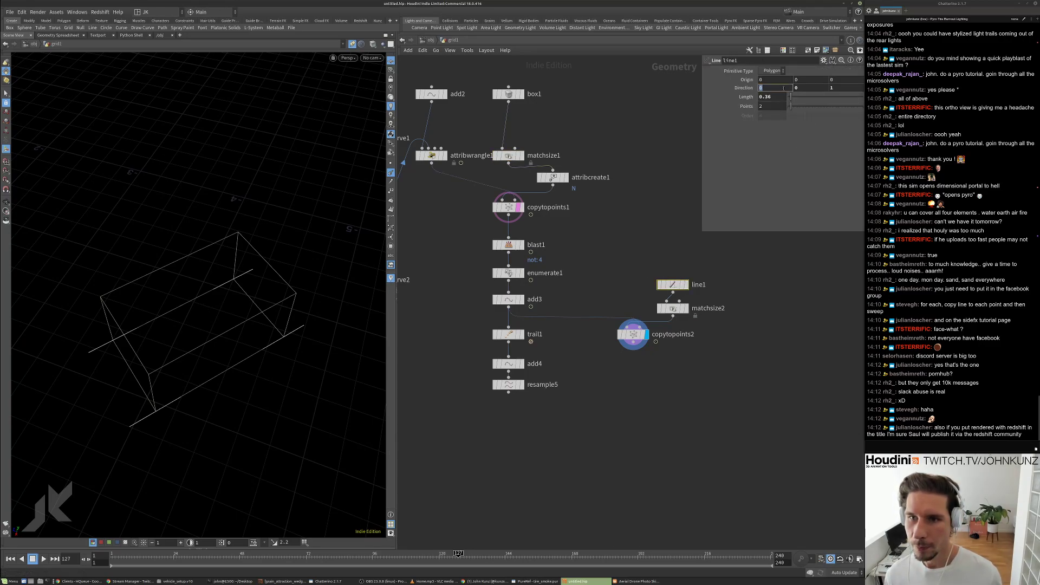
text(1)
key(Tab)
key(Tab)
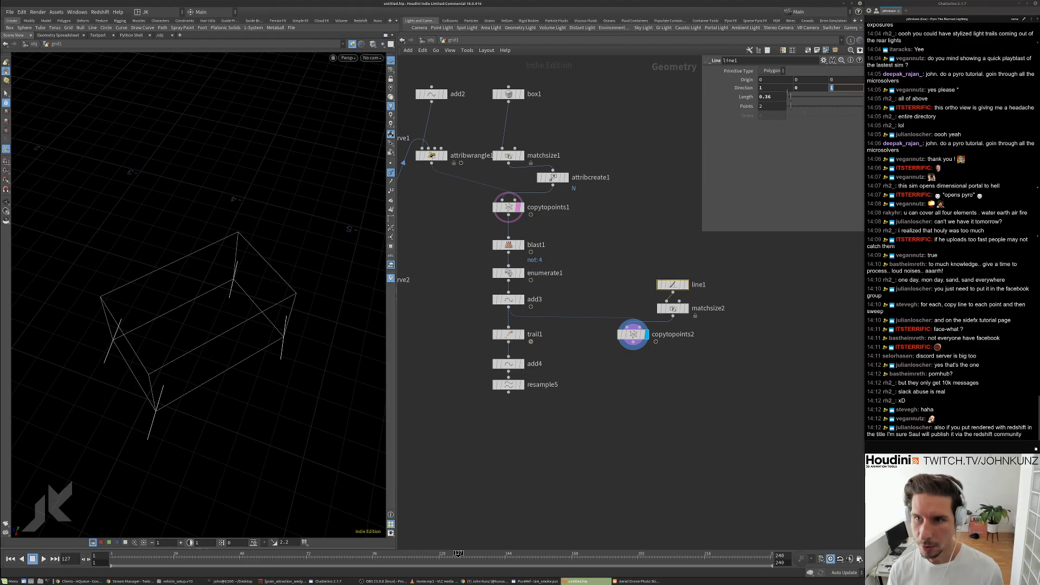
text(0)
key(Return)
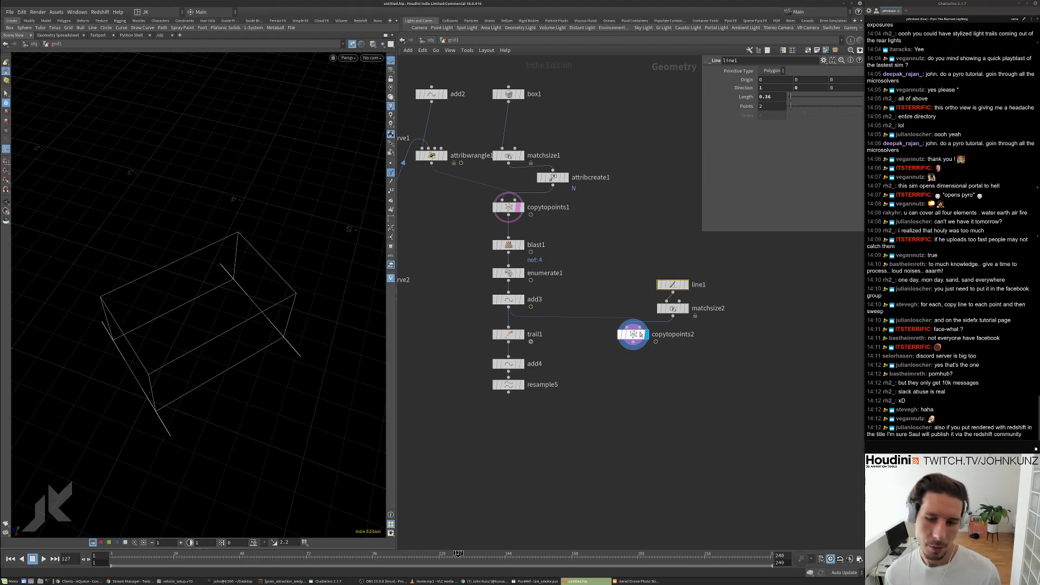
Set line1's length to 0.2.
text(1)
key(Return)
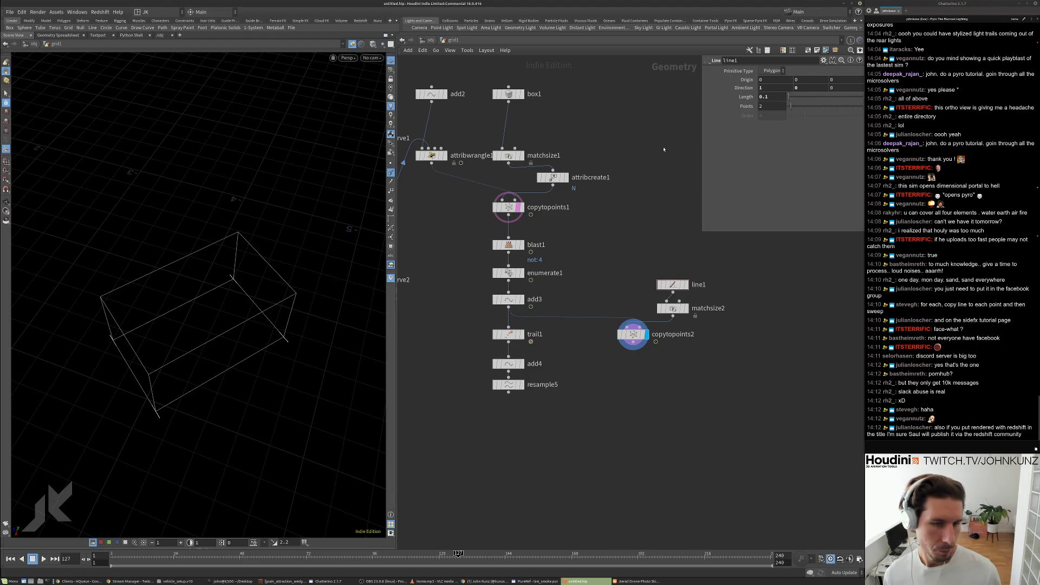
double_click(765, 97)
text(2)
key(Return)
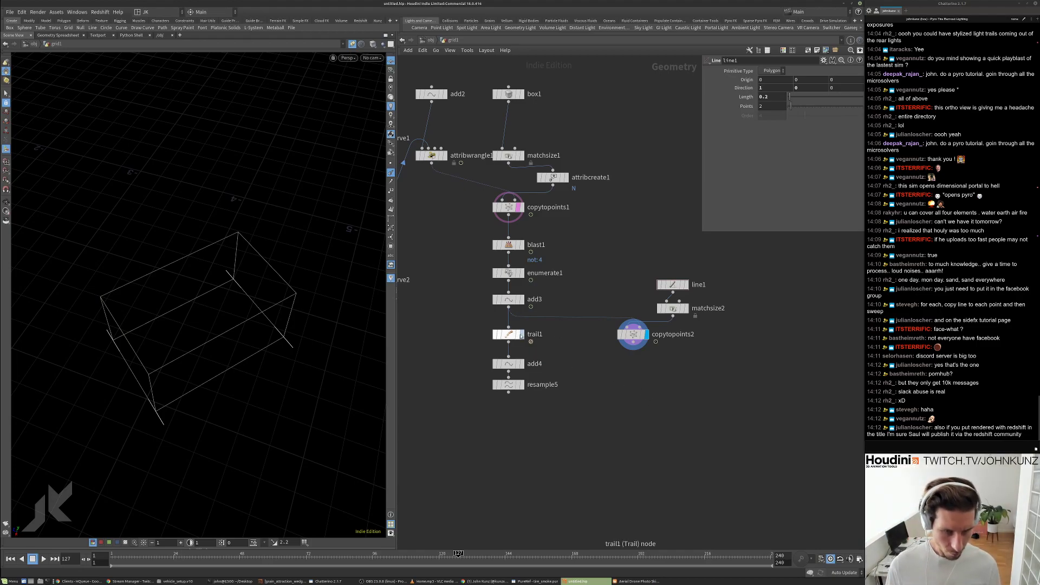
Duplicate the trail1 node below copytopoints2, wire it to that node's output, display it and frame the result.
alt+drag(508, 336, 633, 375)
key(r)
click(621, 377)
key(g)
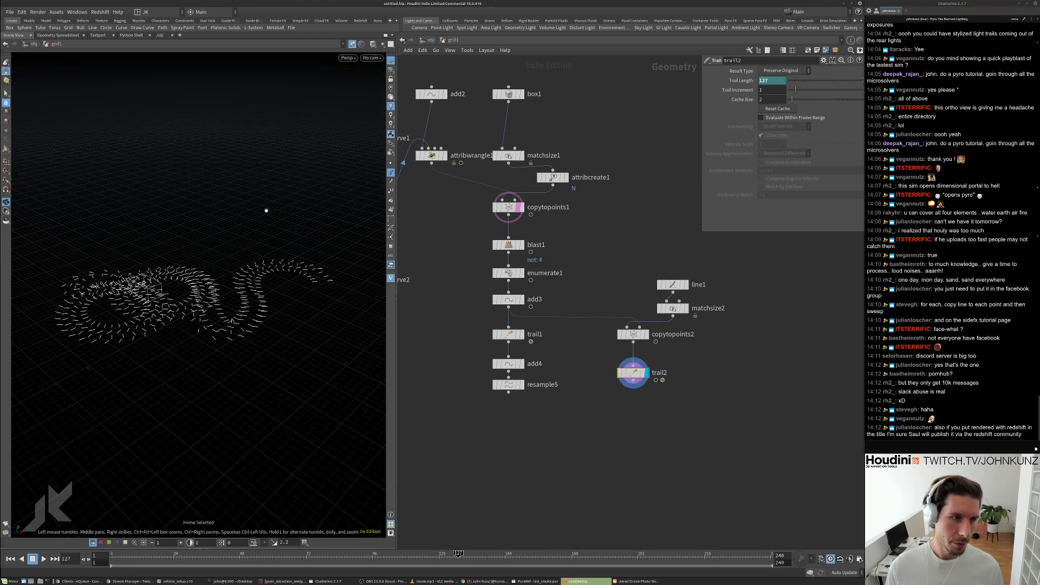
drag(267, 264, 243, 265)
right_drag(243, 266, 303, 259)
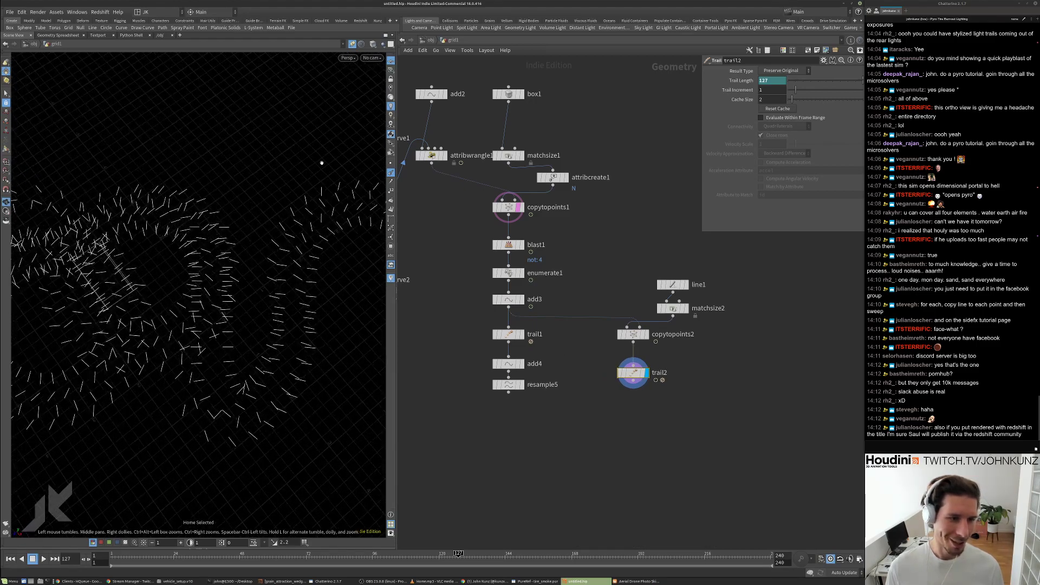
Look through cam1 in the viewport and hide the reference grid.
click(373, 58)
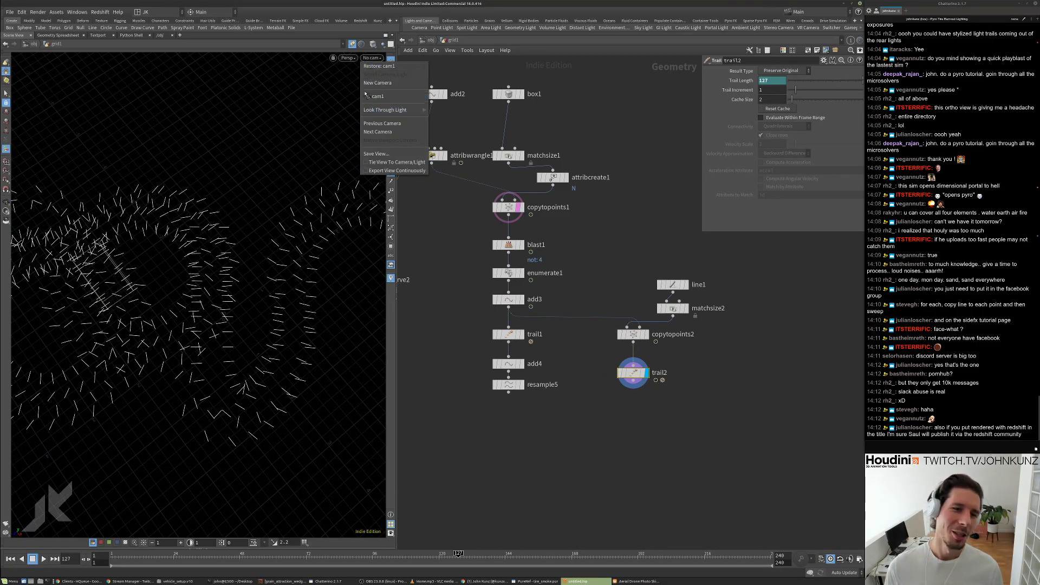
click(365, 69)
key(Return)
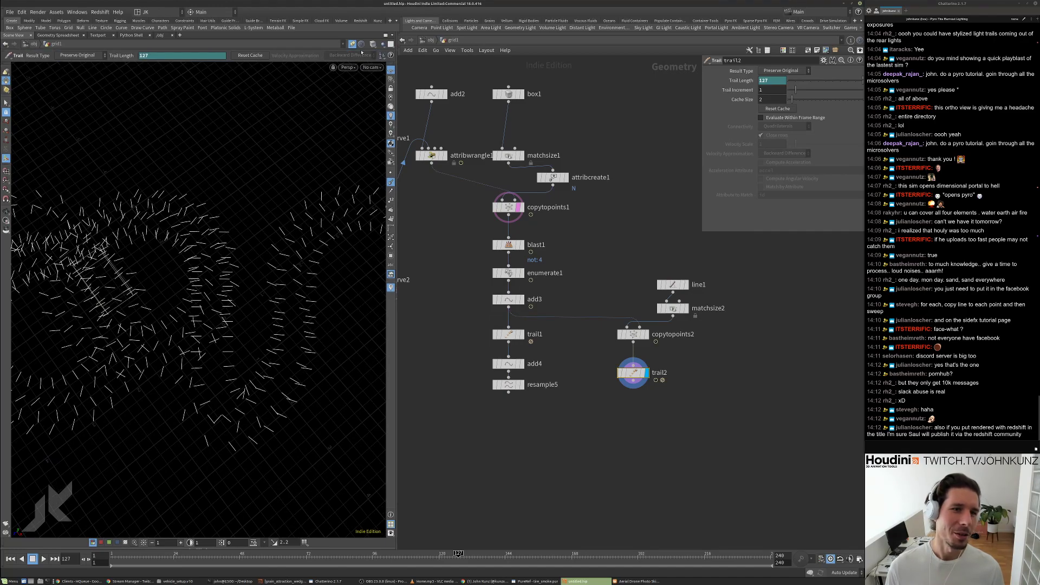
click(3, 56)
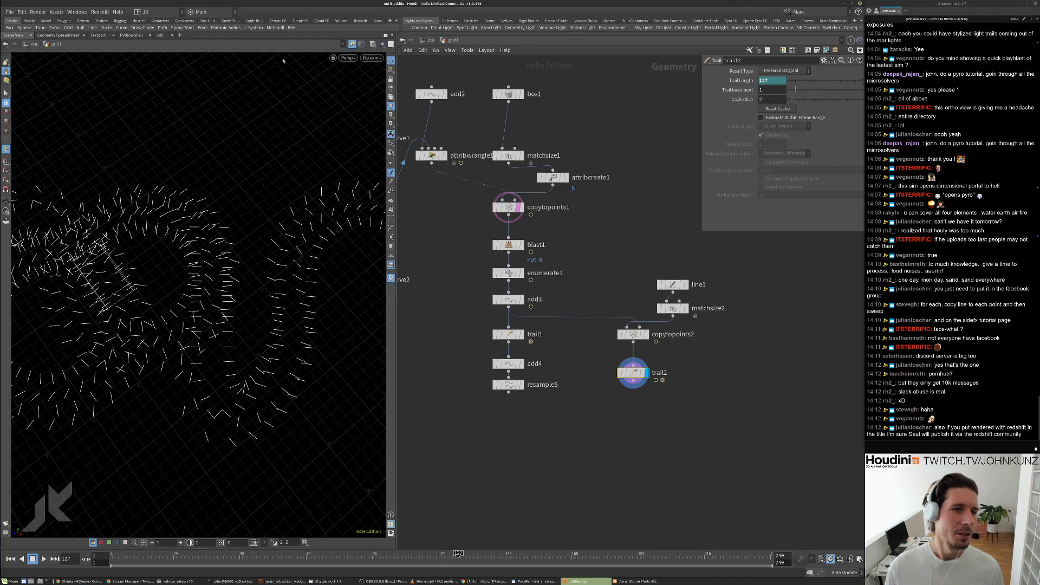
click(372, 58)
click(370, 97)
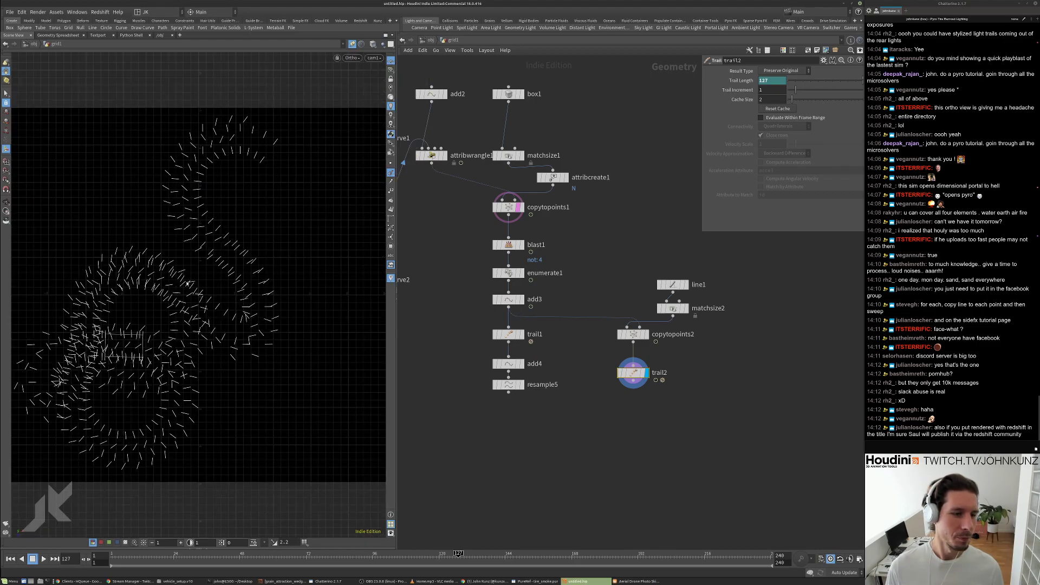
click(391, 61)
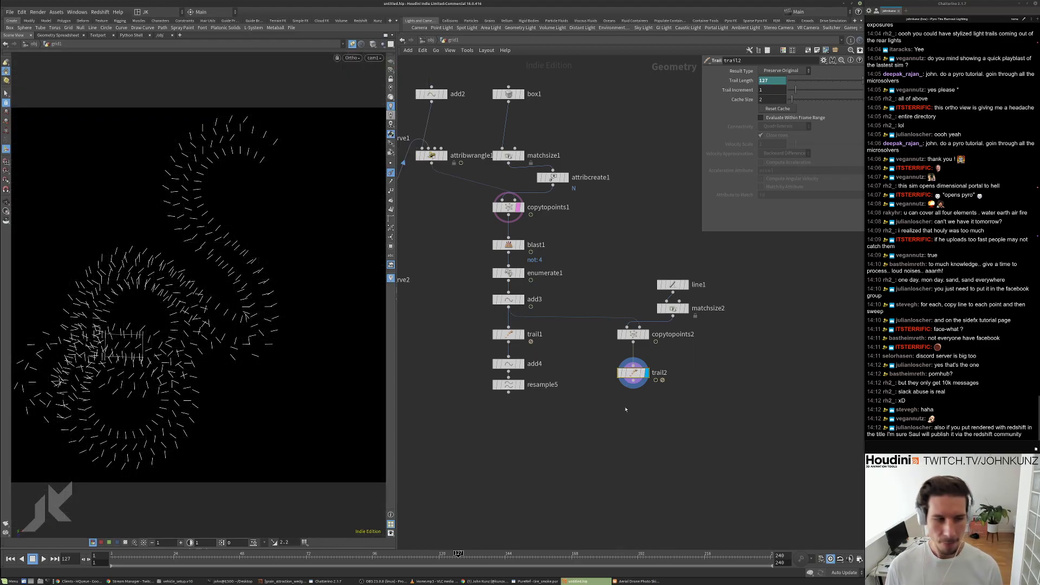
Move the timeline forward to frame 161 to extend the trail of lines.
middle_drag(727, 407, 718, 402)
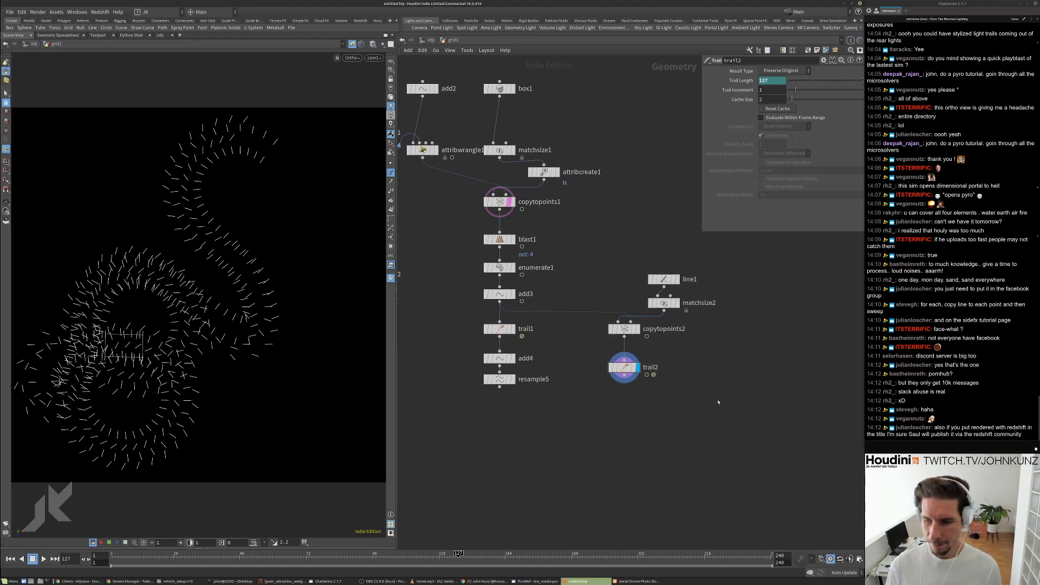
key(Up)
key(Up)
middle_drag(629, 419, 628, 395)
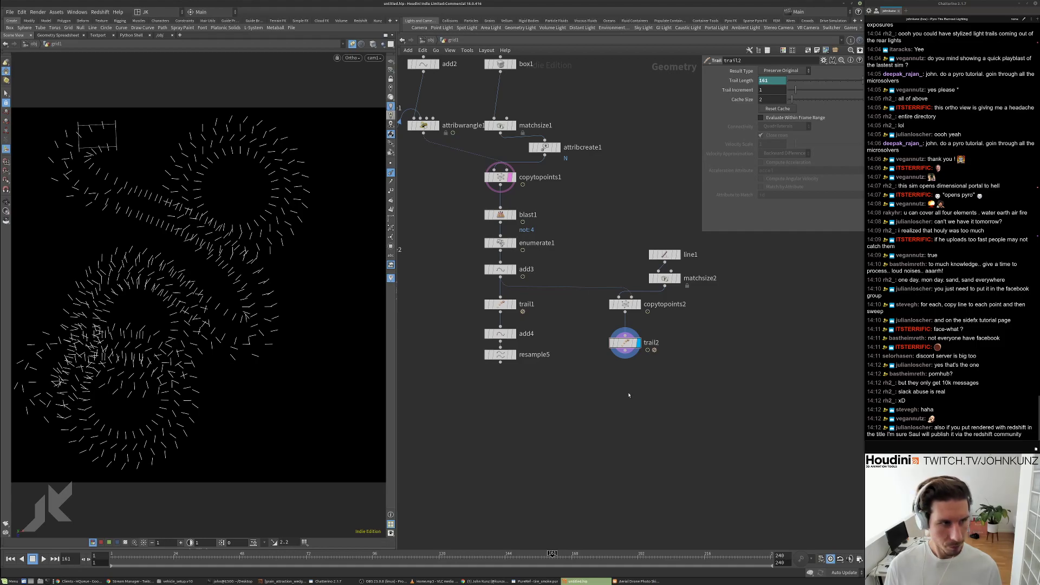
middle_drag(716, 408, 710, 403)
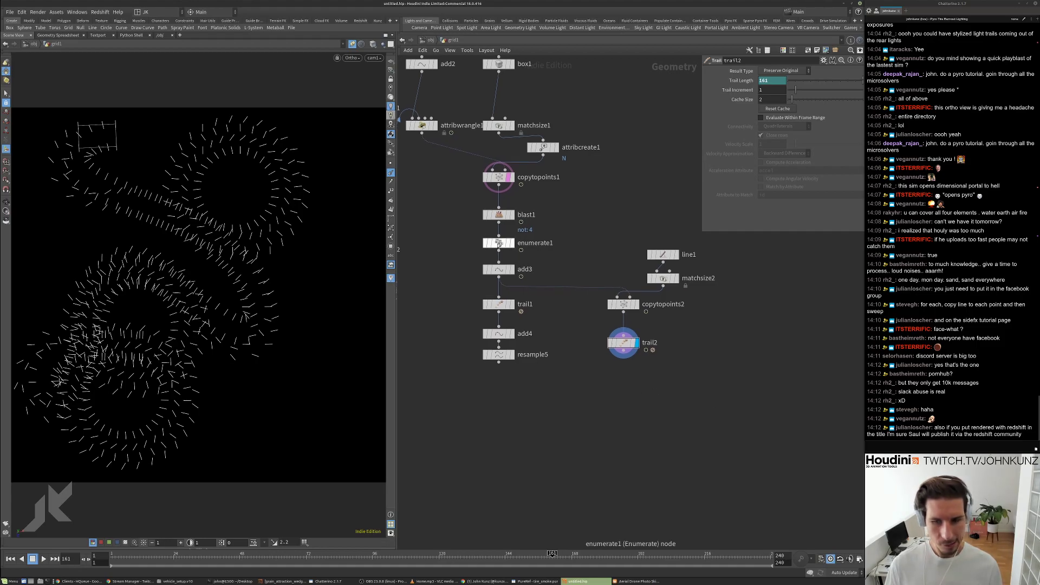
Check enumerate1's settings and trail2's node info for the index point attribute.
click(504, 245)
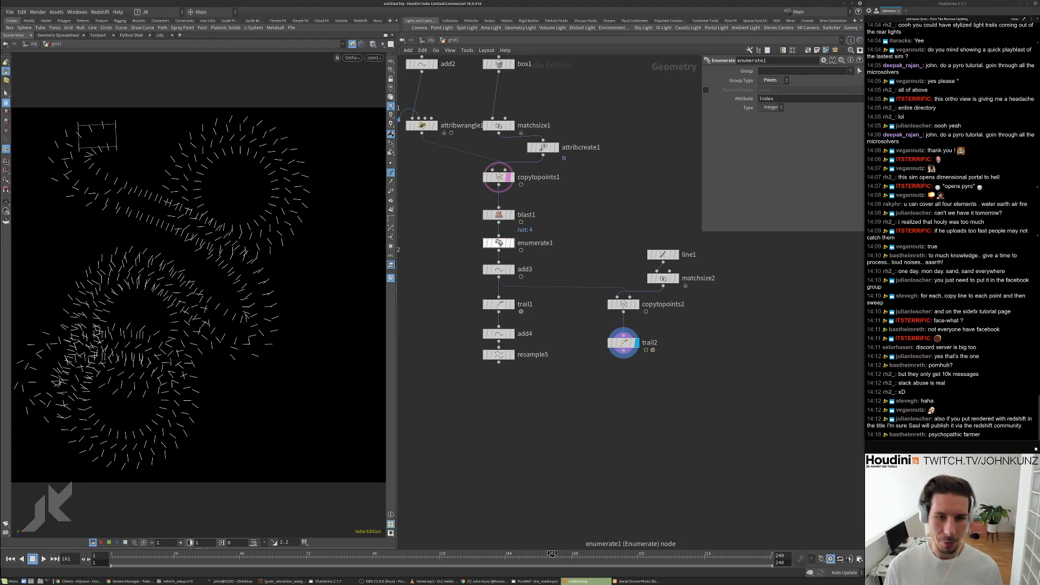
middle_click(498, 243)
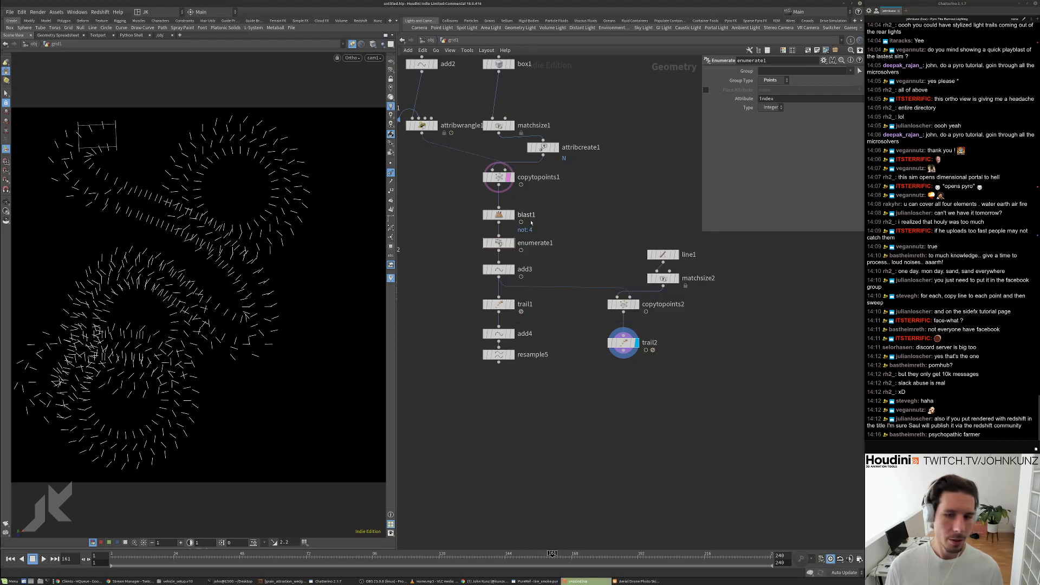
scroll(582, 251, up, 5)
middle_click(596, 280)
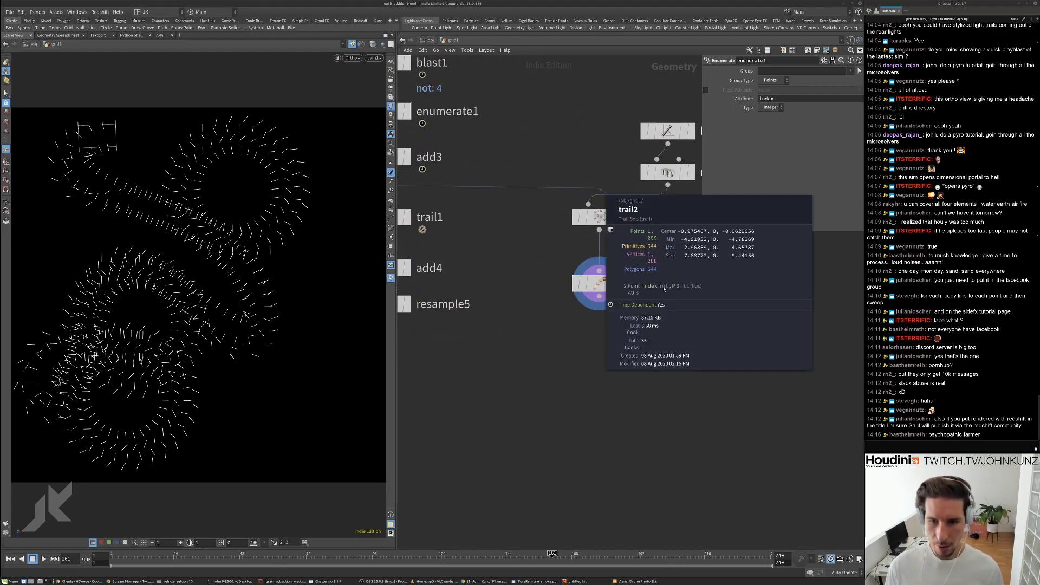
Add an Attribute Promote node connected to trail2's output.
key(Tab)
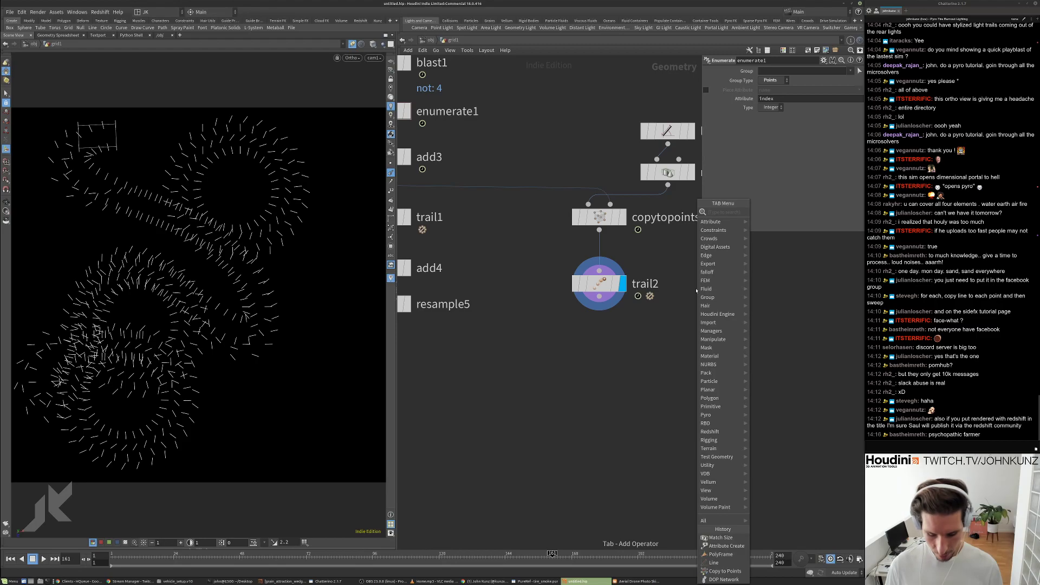
text(prom)
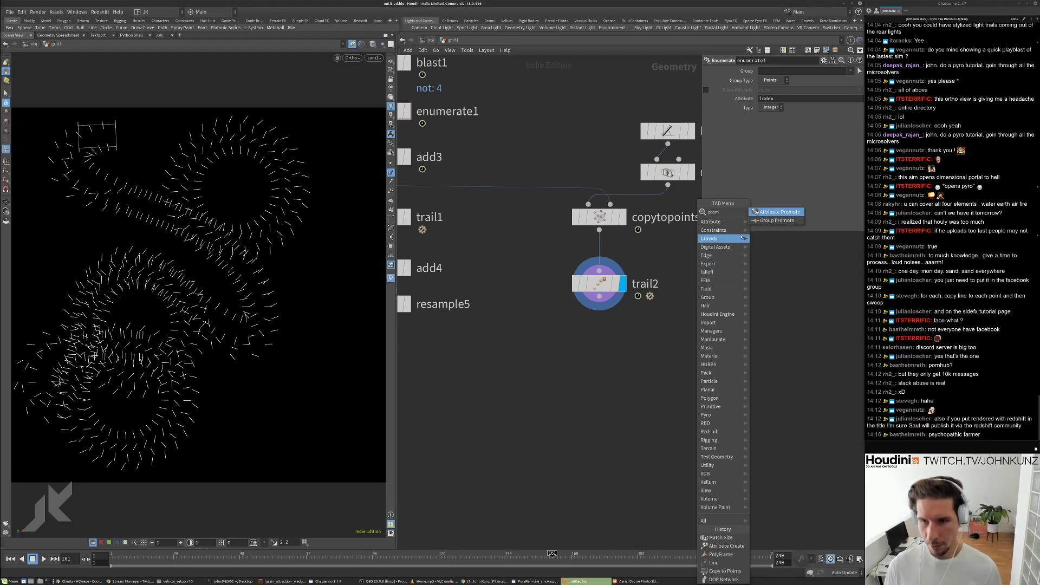
click(762, 215)
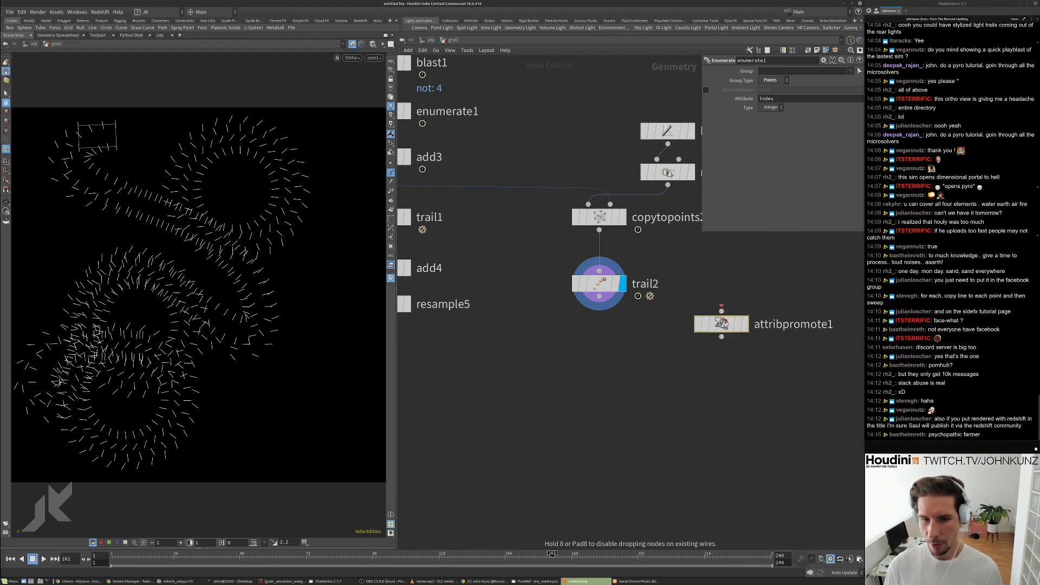
click(729, 316)
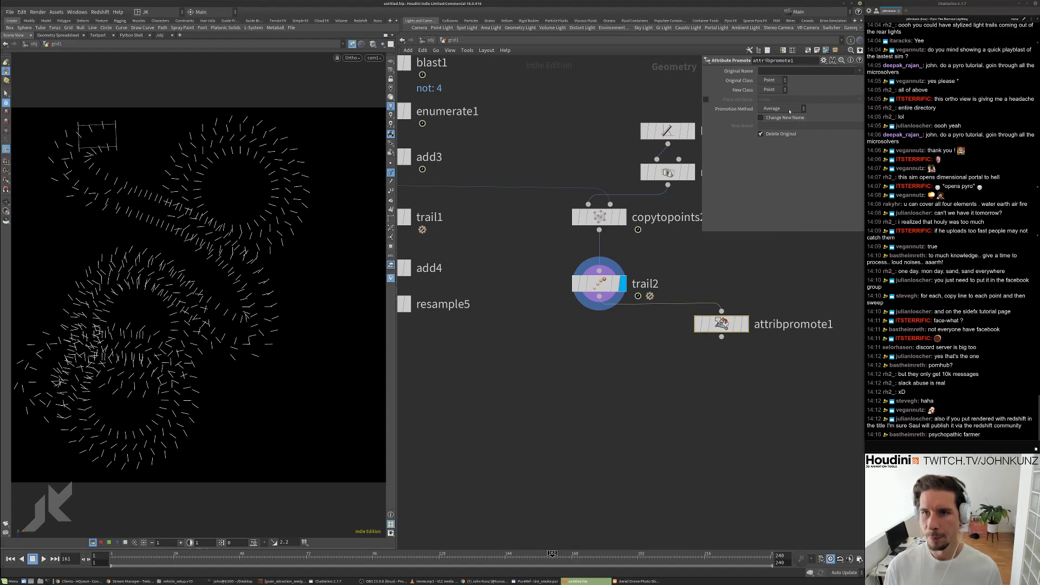
Promote the index attribute from Point to Primitive, with Delete Original turned off.
click(843, 72)
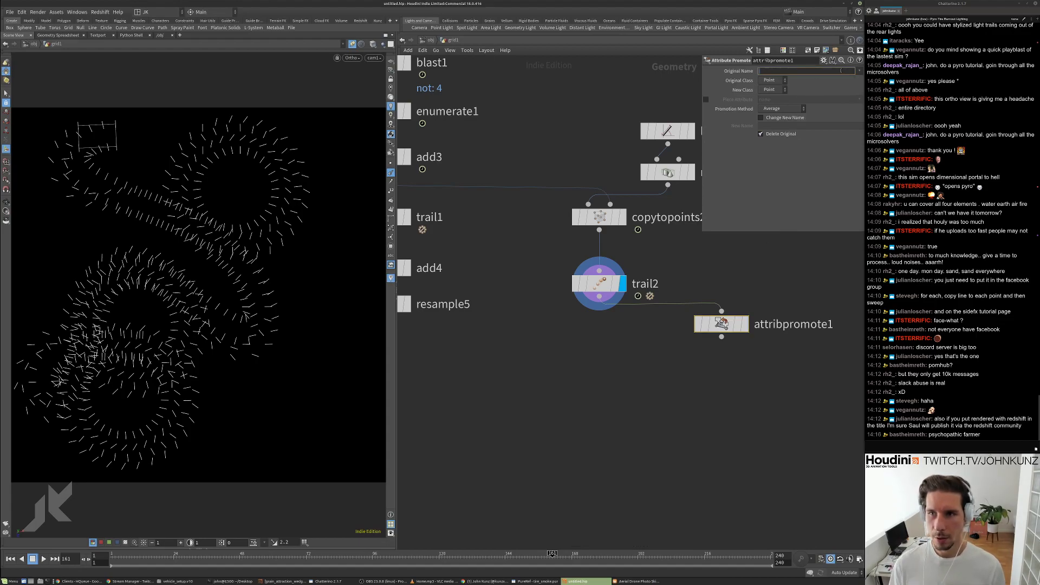
click(859, 72)
click(860, 87)
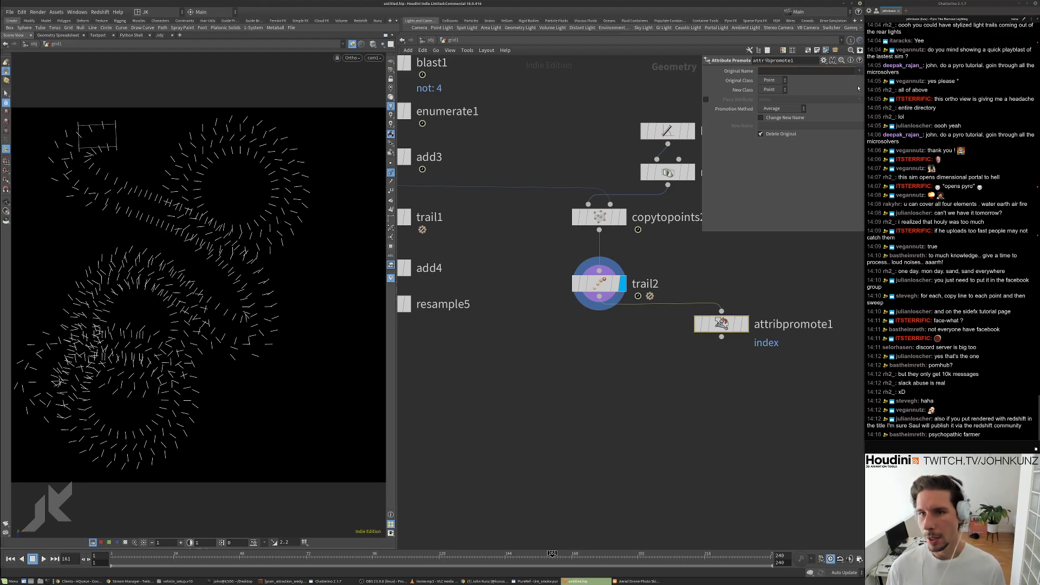
click(771, 90)
click(772, 99)
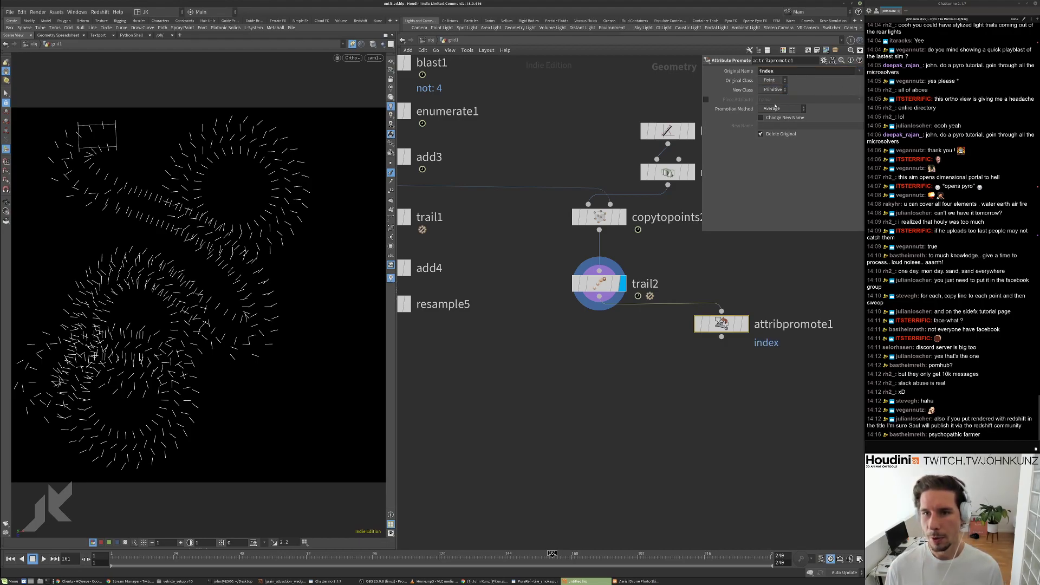
click(768, 135)
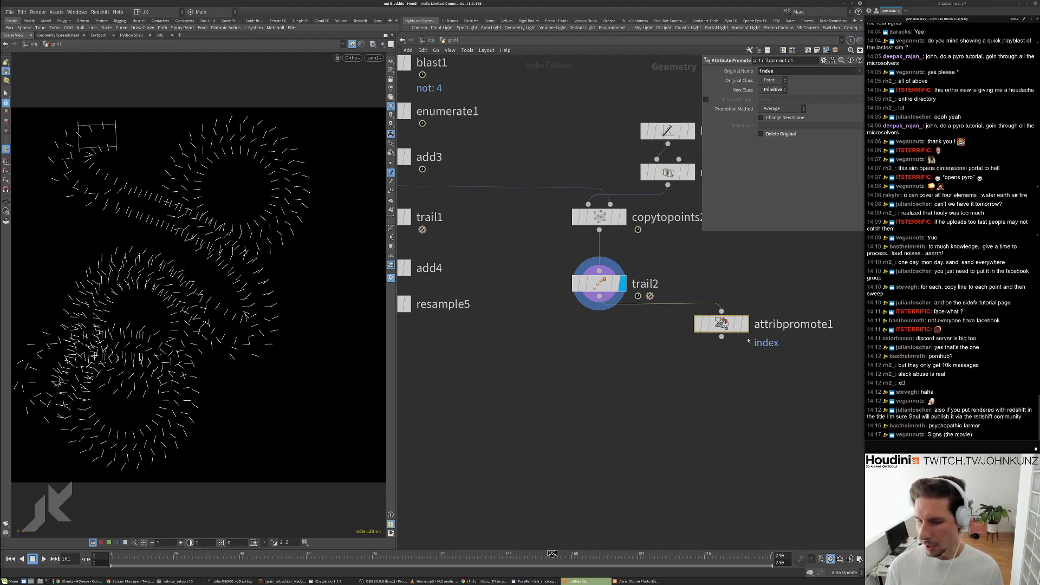
Align attribpromote1 directly below trail2 and make it the displayed node.
drag(740, 329, 622, 356)
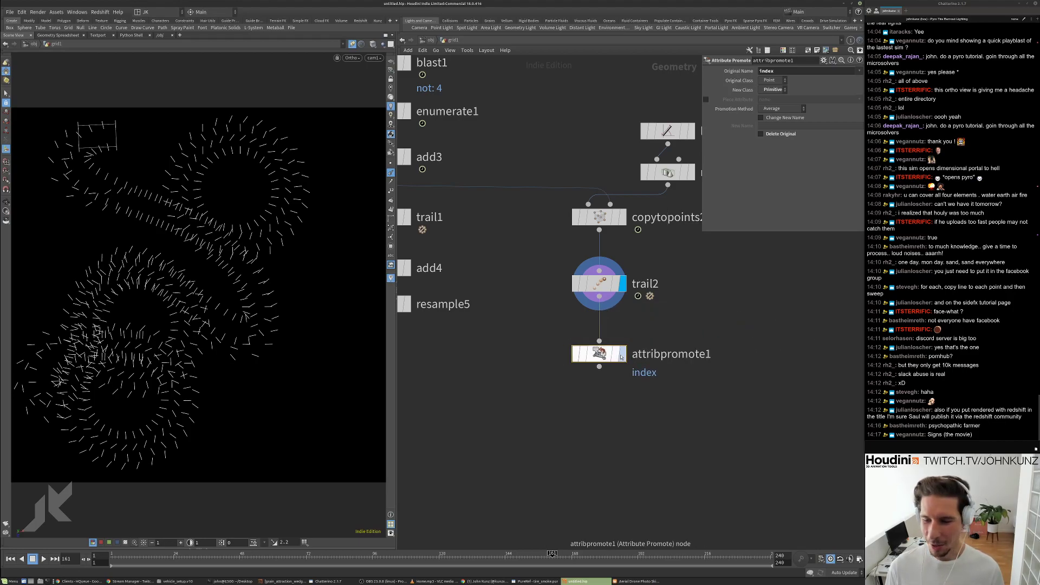
click(621, 357)
middle_drag(634, 417, 631, 381)
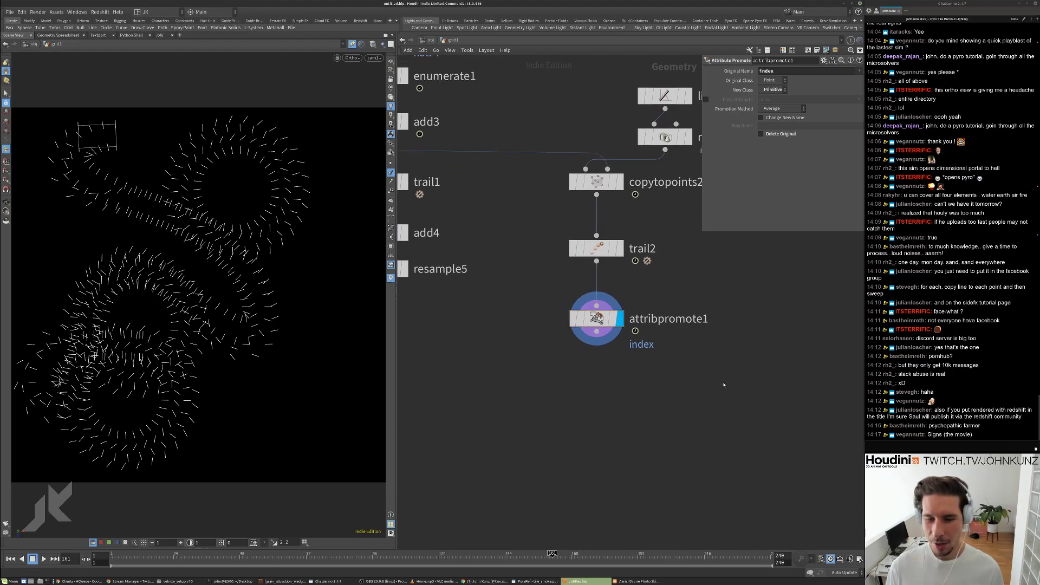
Add a For-Each Named Primitive block next to attribpromote1.
scroll(722, 374, down, 2)
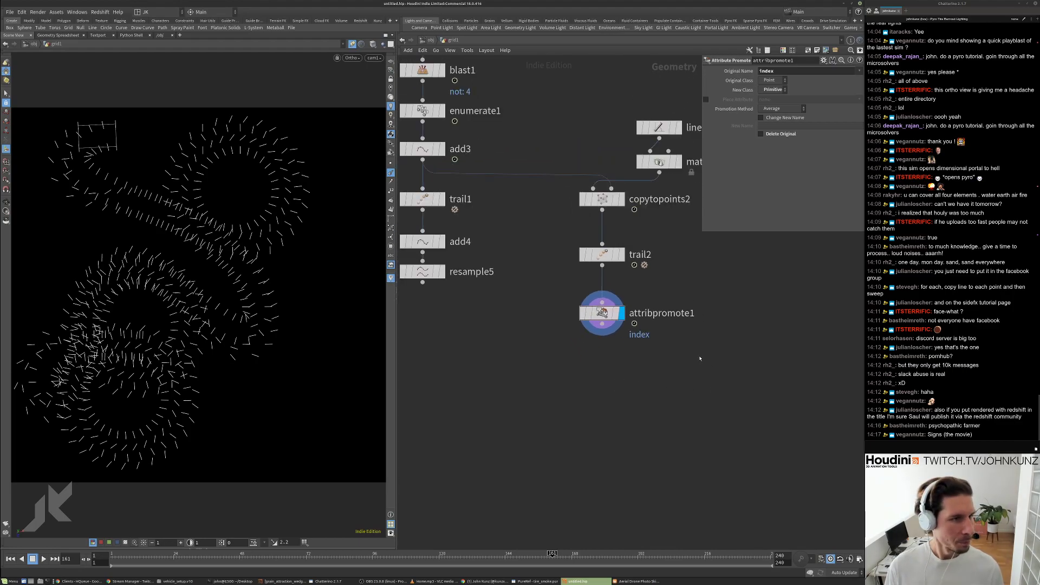
key(Tab)
text(for)
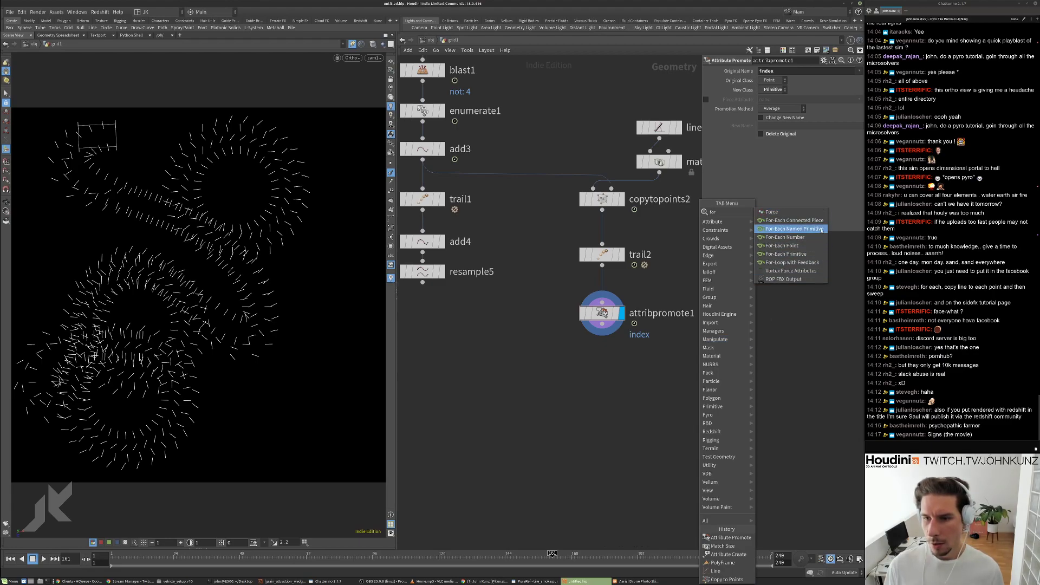
click(814, 253)
click(767, 290)
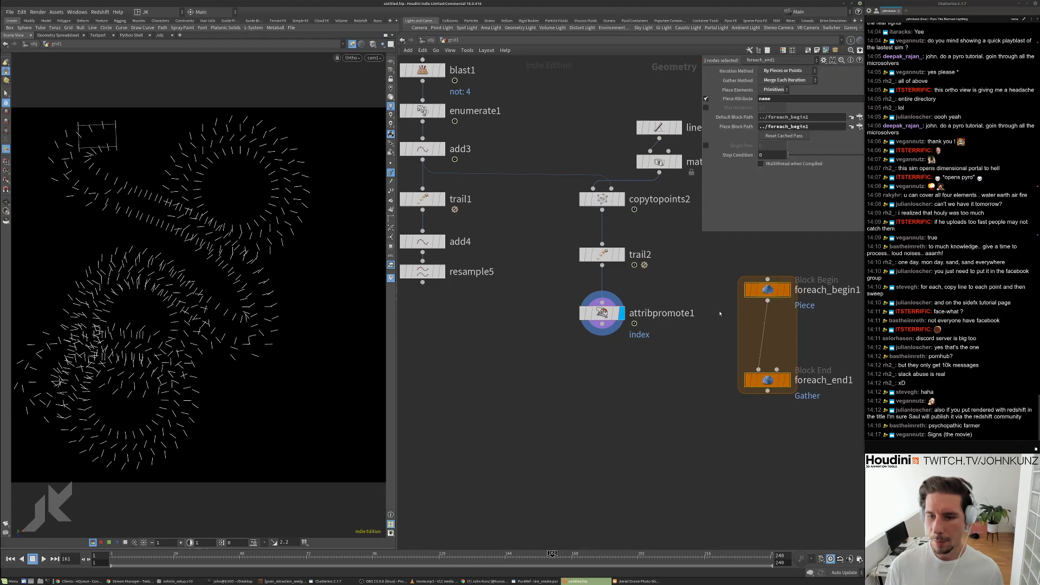
Set the for-each block's piece attribute to index.
double_click(775, 99)
text(index)
key(Return)
Wire attribpromote1 into foreach_begin1 and display foreach_end1.
click(768, 279)
click(611, 329)
click(787, 381)
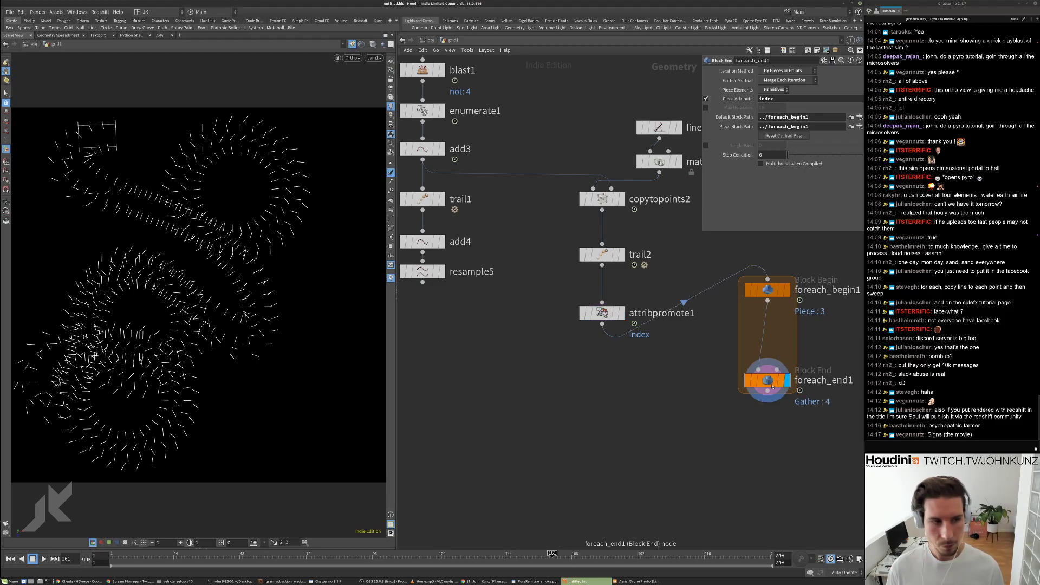
Enable Single Pass on foreach_end1 and isolate pass 0.
click(706, 145)
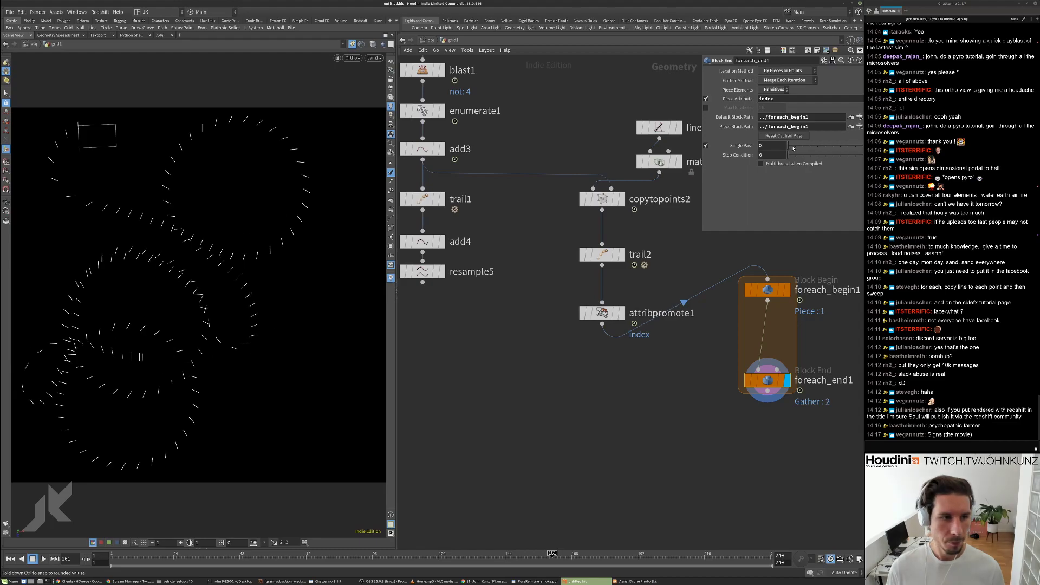
mouse_move(789, 147)
mouse_down()
mouse_move(800, 149)
mouse_move(786, 147)
mouse_up()
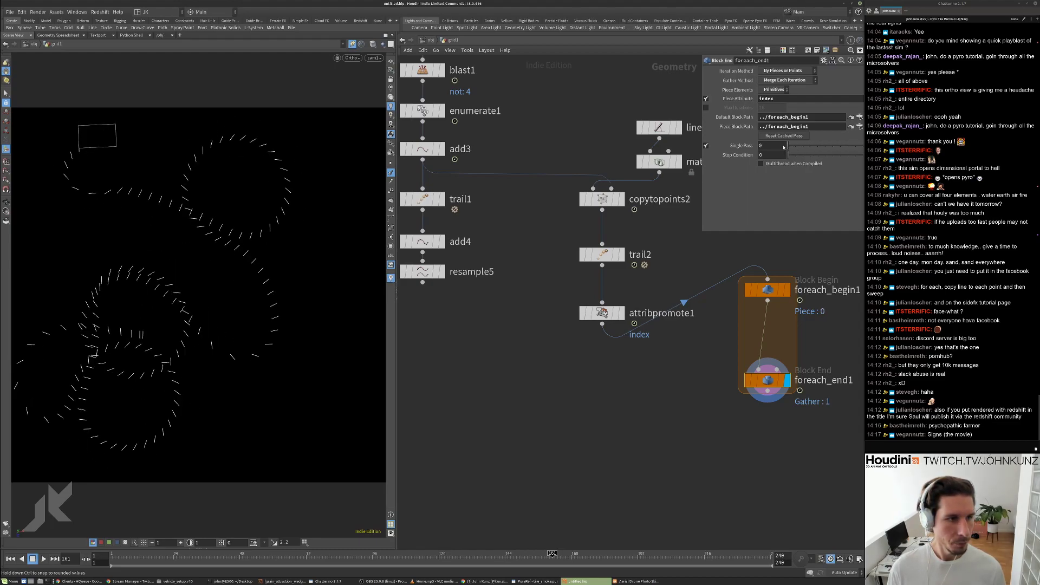
Insert a Skin node between foreach_begin1 and foreach_end1, and scrub the timeline to frame 174 to check the ribbon.
middle_drag(745, 405, 726, 403)
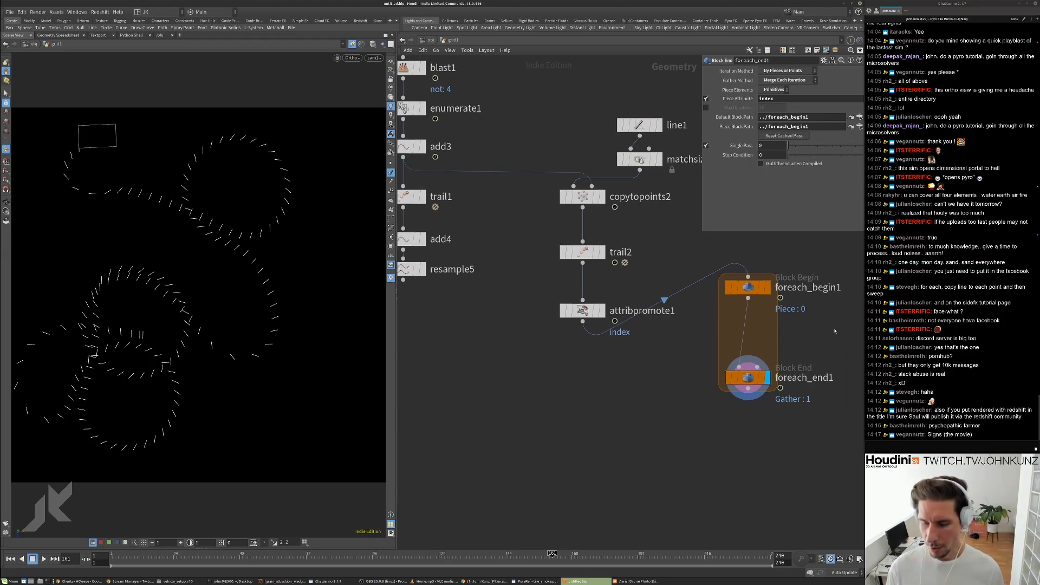
middle_drag(835, 331, 782, 326)
key(Tab)
text(skin)
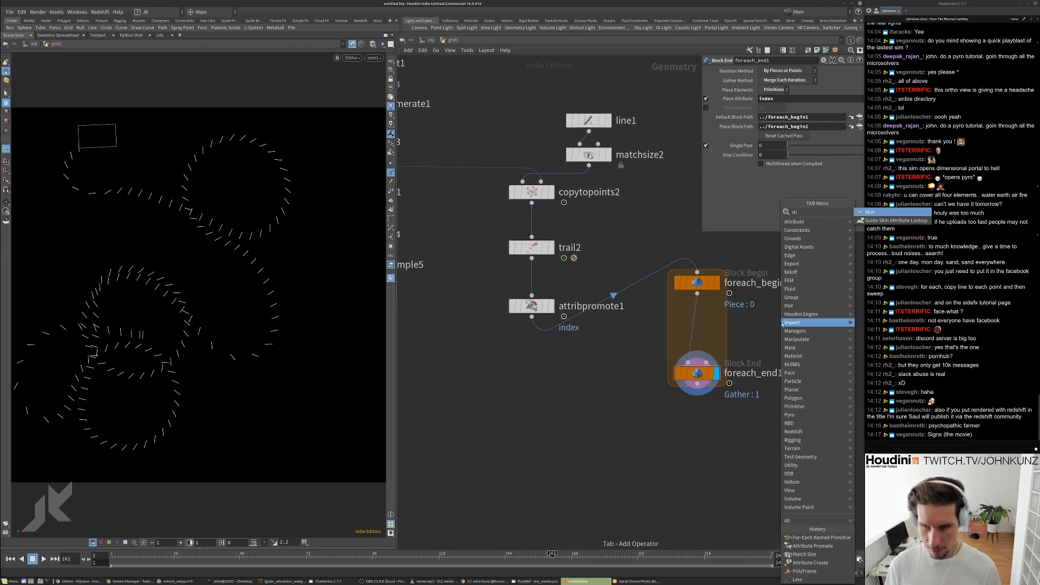
key(Return)
click(764, 336)
drag(759, 333, 697, 331)
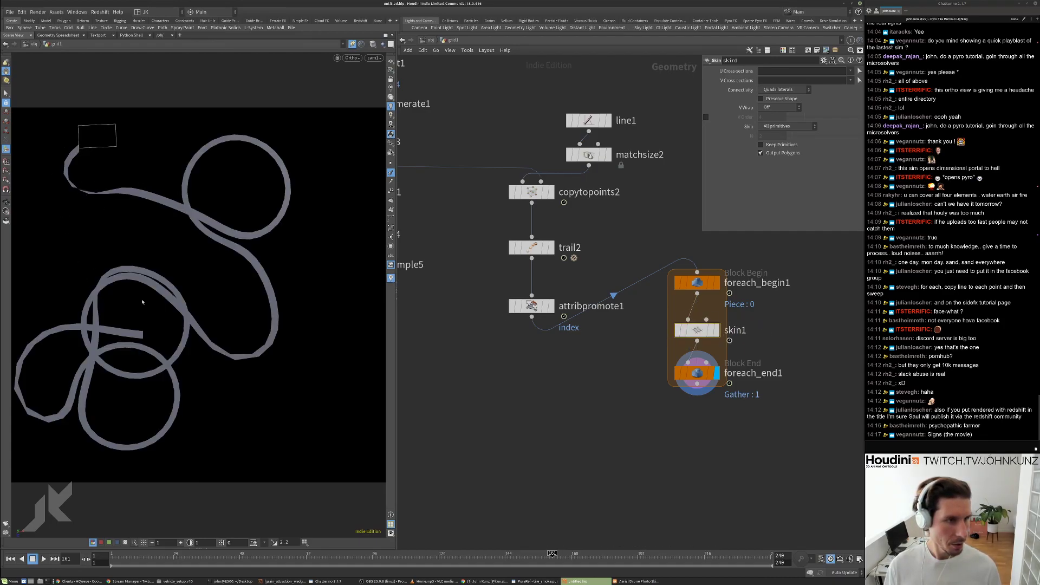
drag(163, 553, 590, 506)
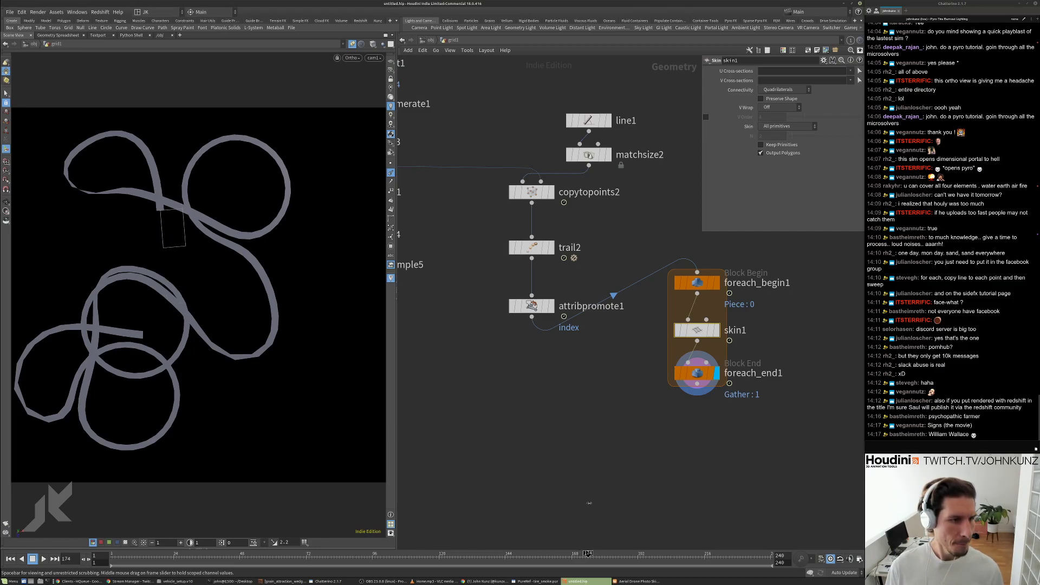
drag(592, 503, 588, 501)
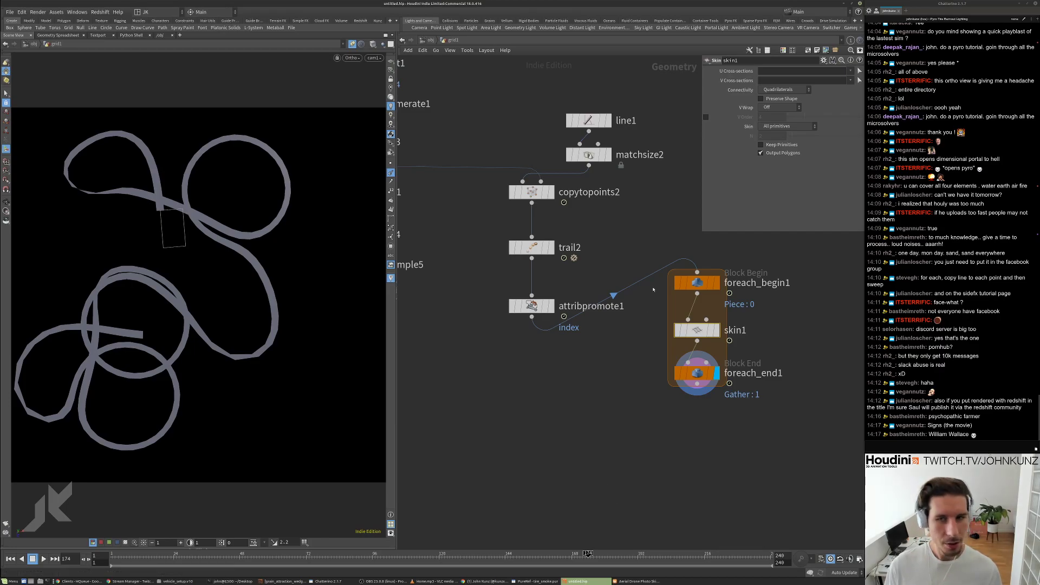
Turn off Single Pass on foreach_end1 and show the skinned trails in wireframe.
click(705, 374)
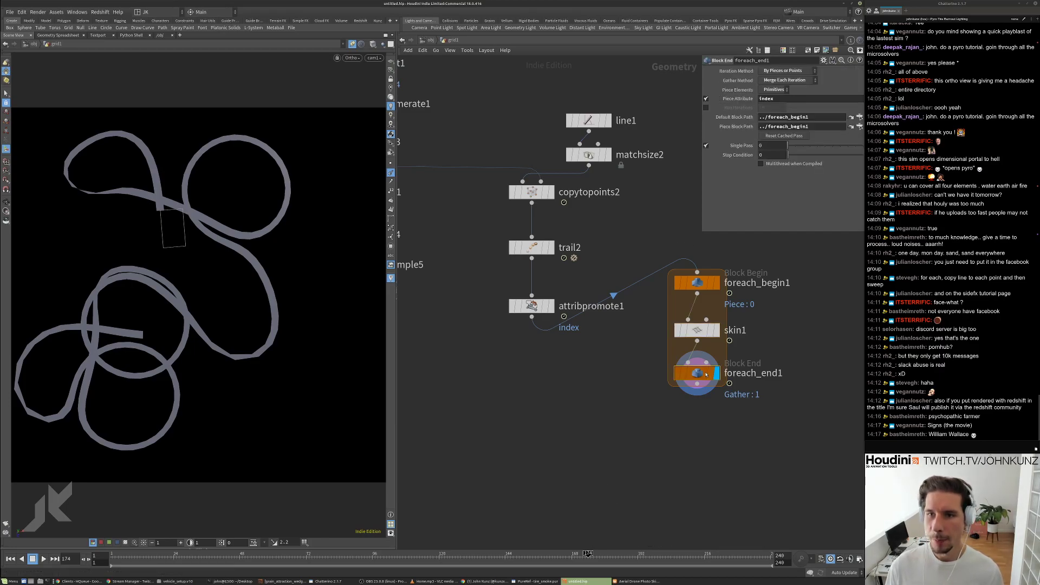
click(705, 145)
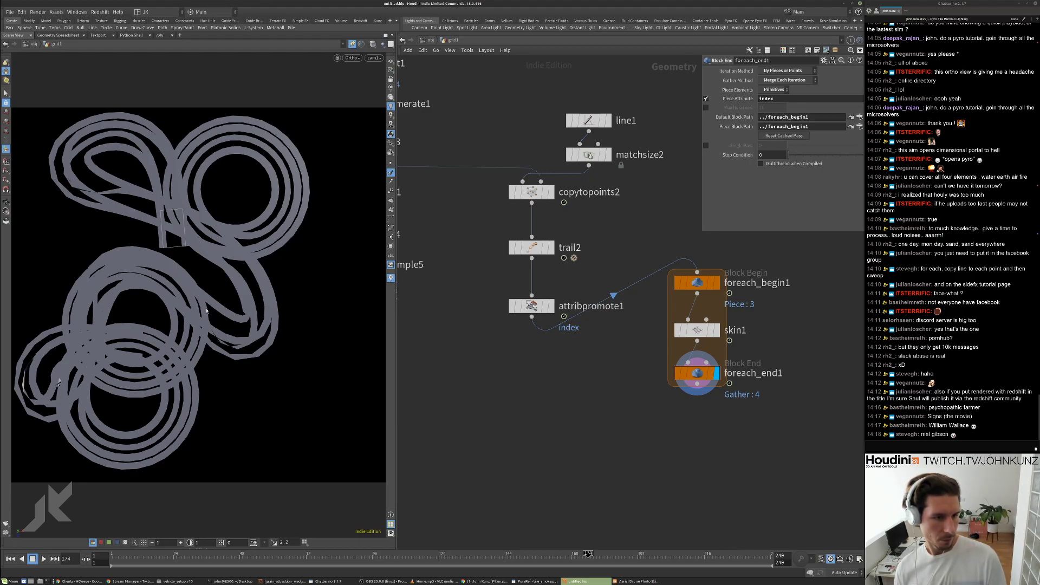
click(373, 44)
click(387, 70)
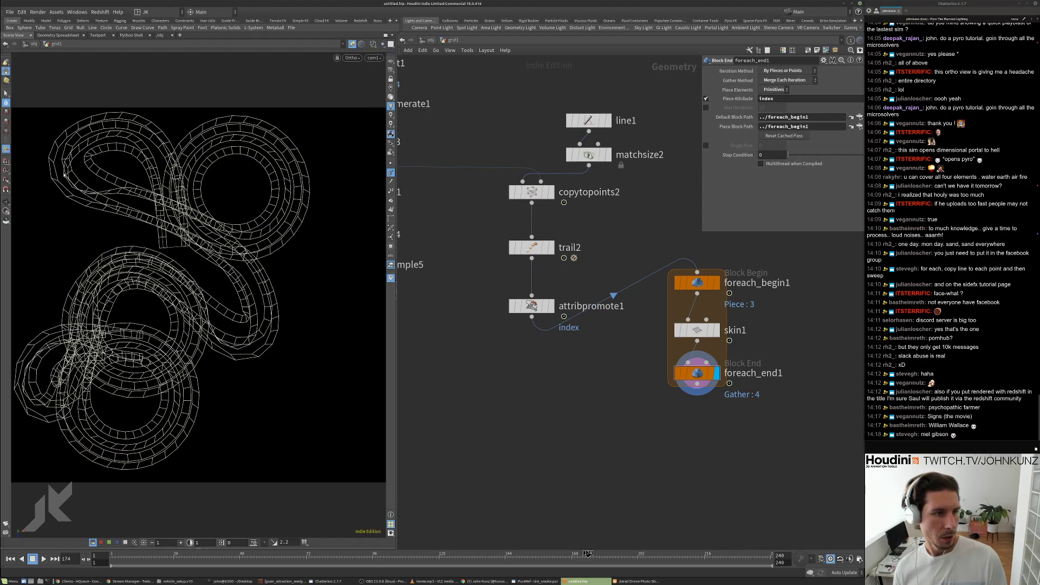
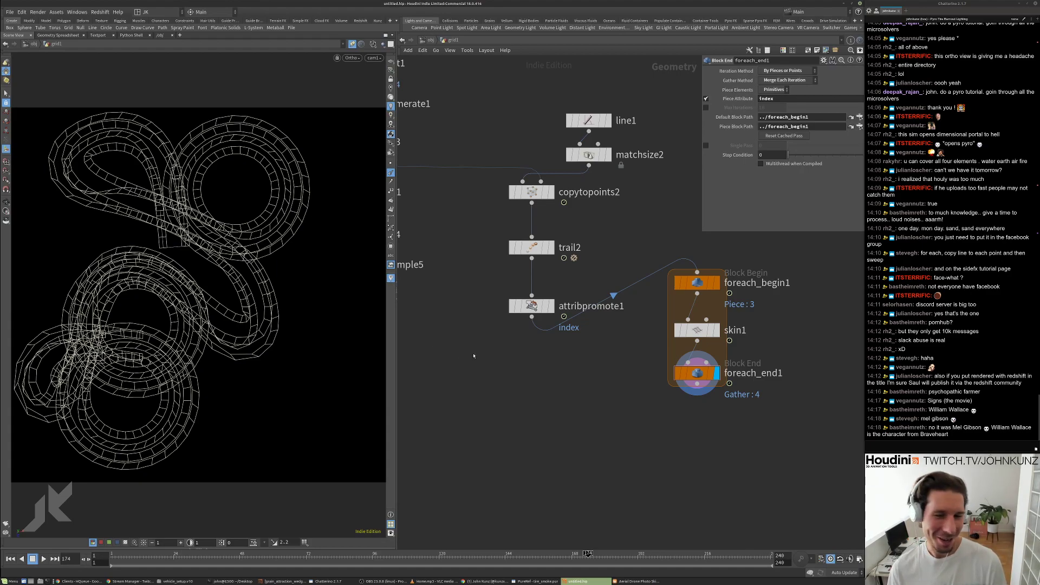
Set trail2's Trail Increment to 0.25.
click(582, 249)
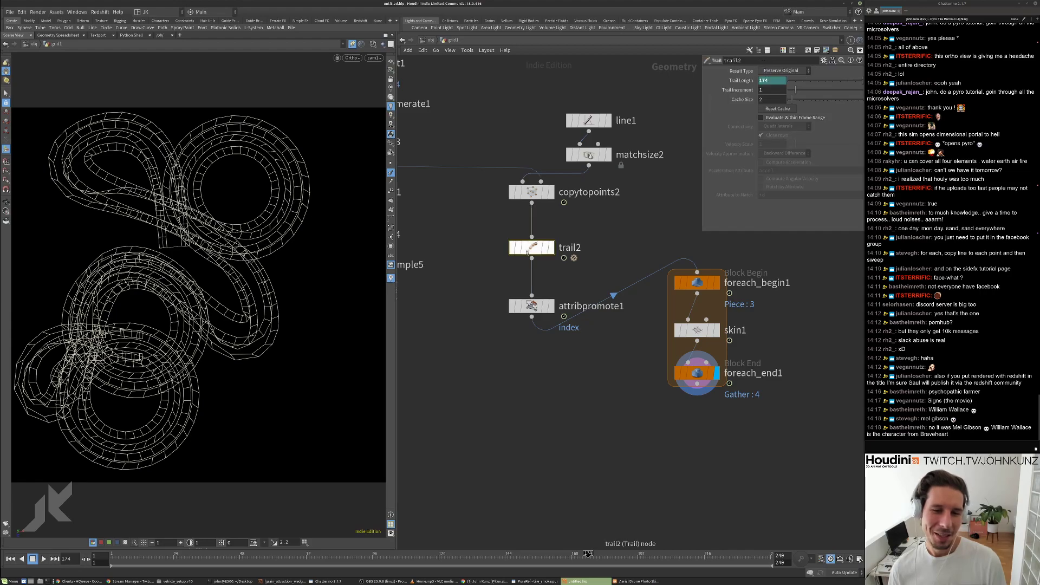
scroll(583, 227, down, 3)
drag(583, 226, 583, 235)
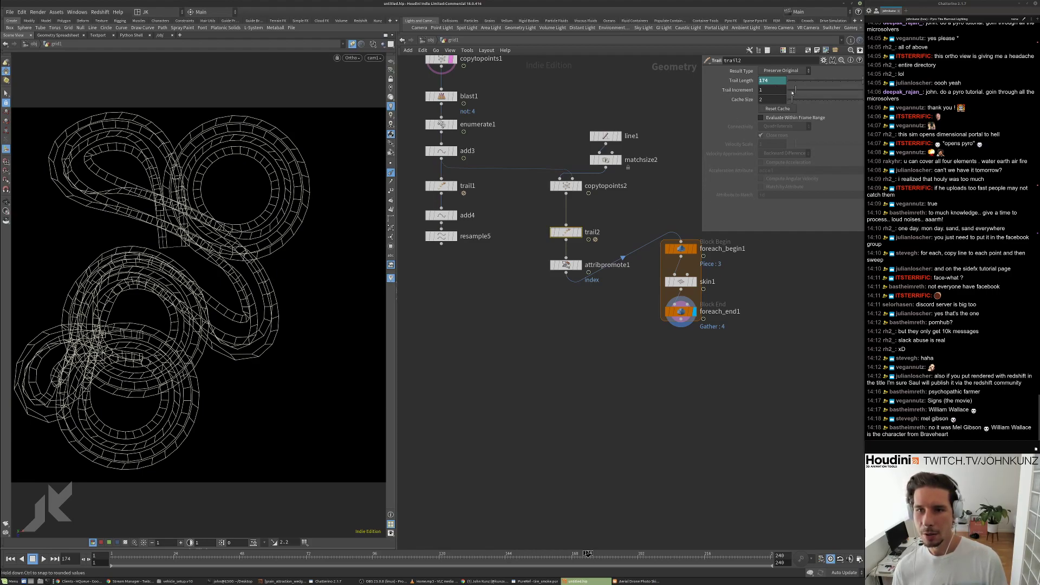
click(780, 90)
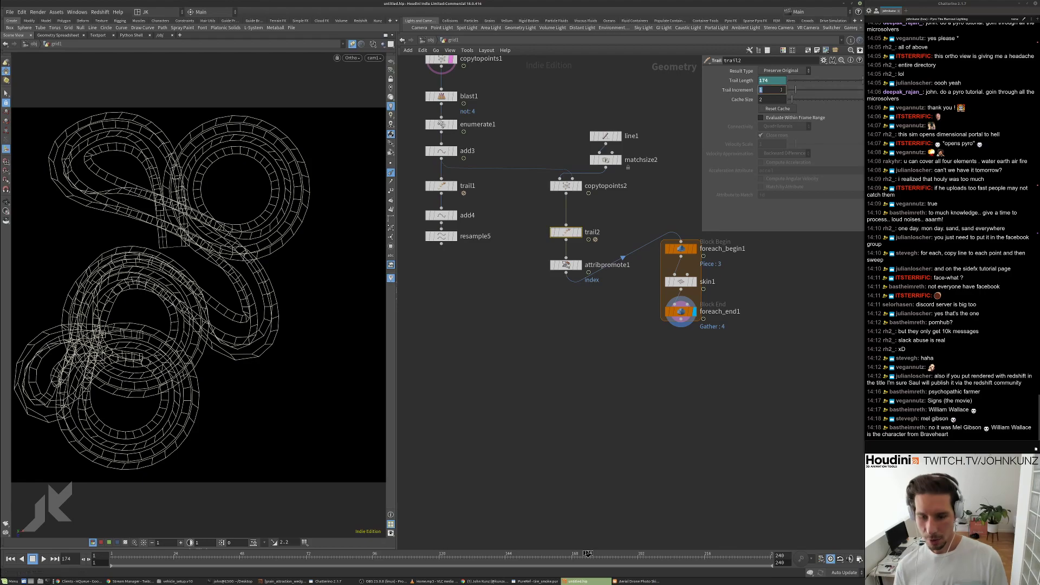
text(.25)
key(Return)
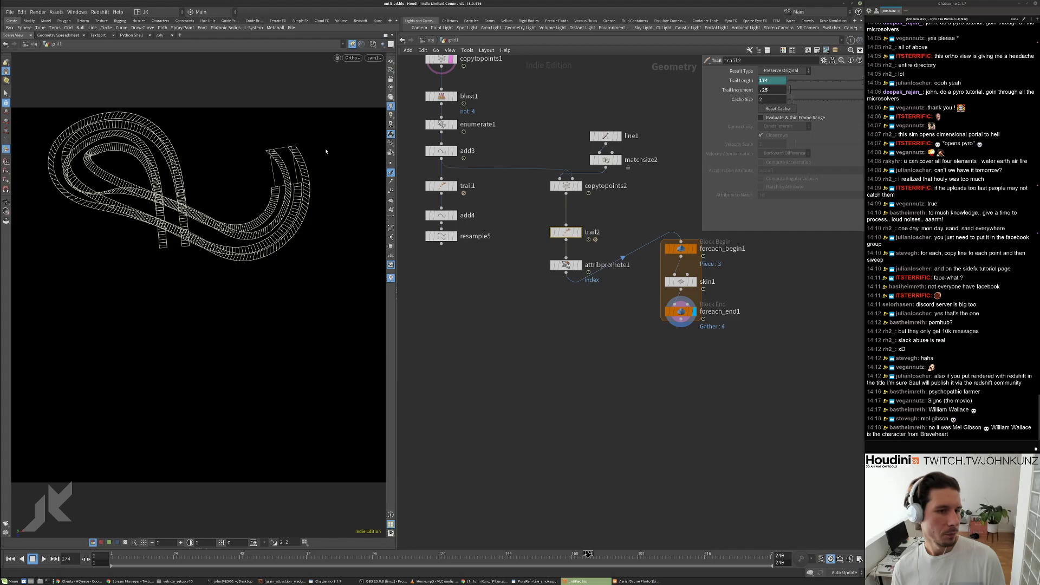
Set trail2's Trail Increment to 0.1.
double_click(770, 90)
text(.1)
key(Return)
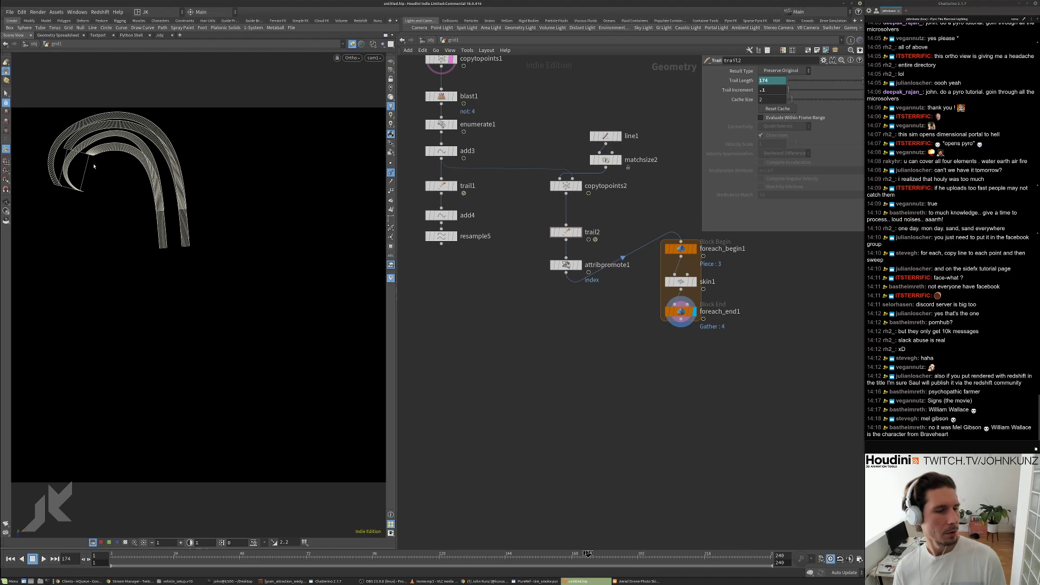
Scrub the timeline to frames 155 and 160 and examine the skinned trails up close.
drag(89, 169, 164, 282)
key(space+g)
drag(390, 554, 535, 544)
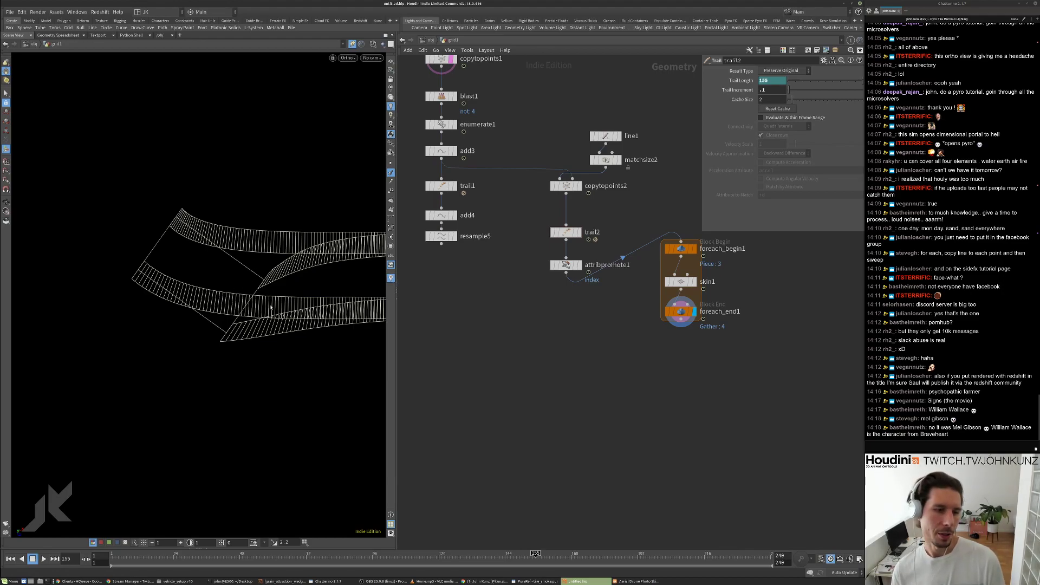
mouse_move(549, 556)
mouse_down()
mouse_move(536, 559)
mouse_move(549, 565)
mouse_up()
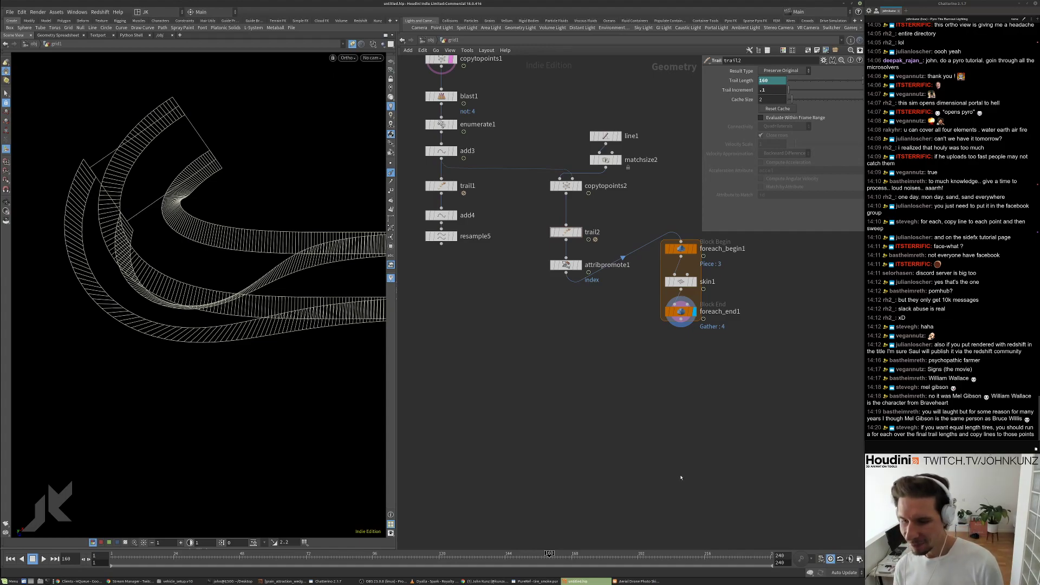
Display attribcreate1 above copytopoints1 and examine the box geometry from above.
middle_drag(680, 478, 678, 486)
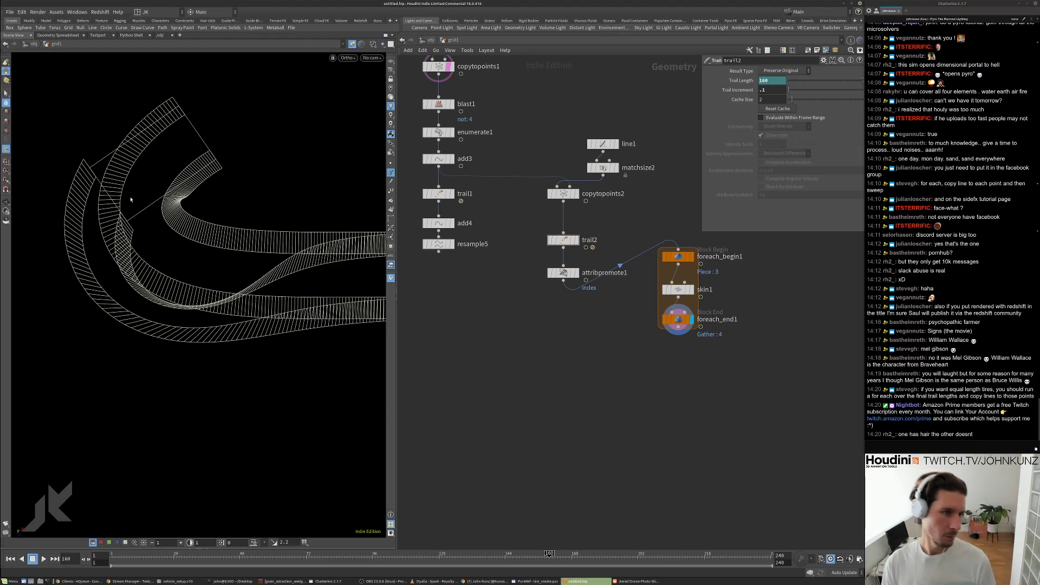
middle_drag(641, 320, 691, 368)
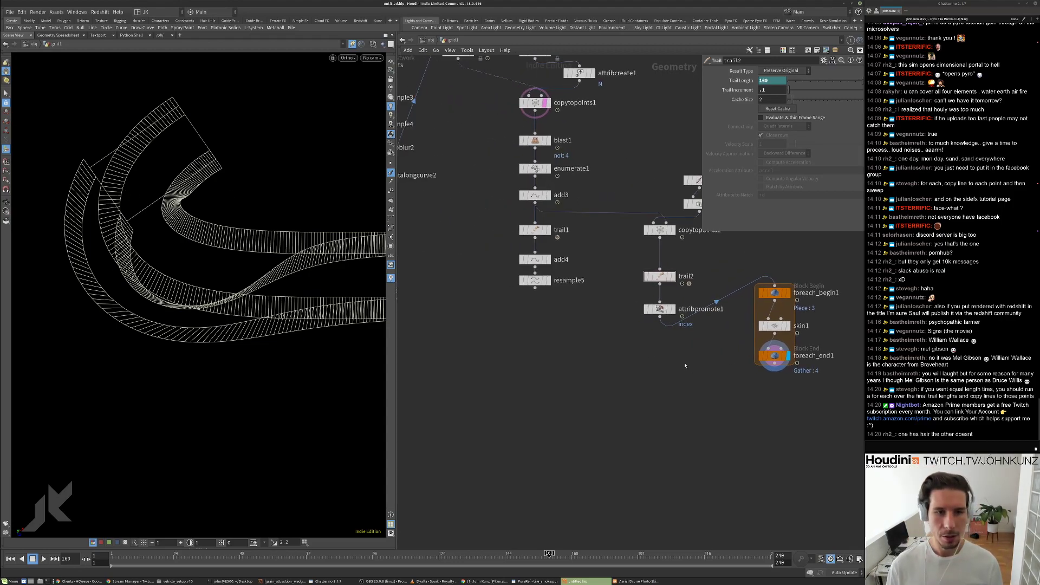
middle_drag(447, 140, 480, 204)
scroll(567, 169, up, 1)
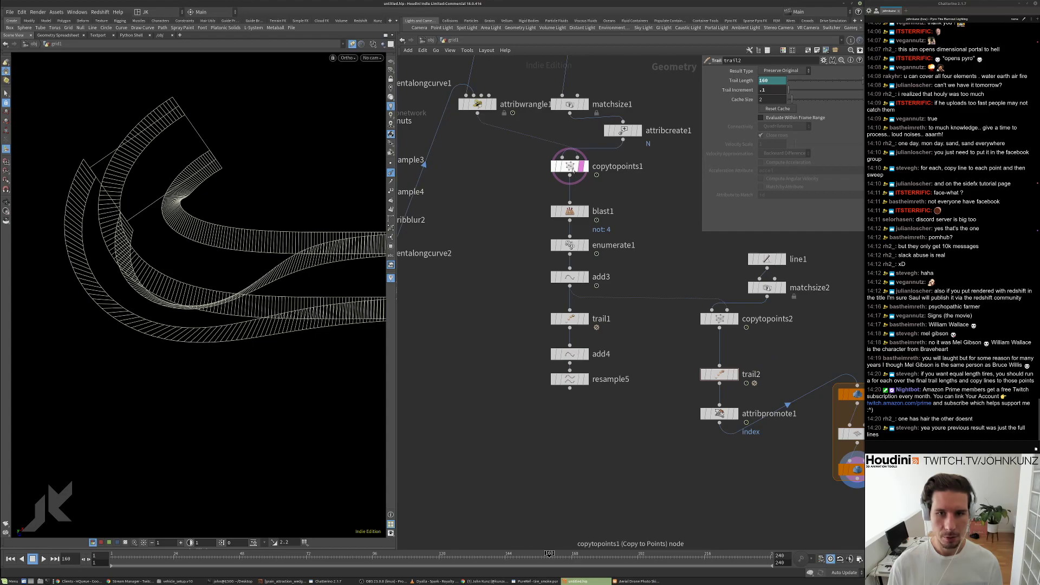
click(582, 167)
click(581, 166)
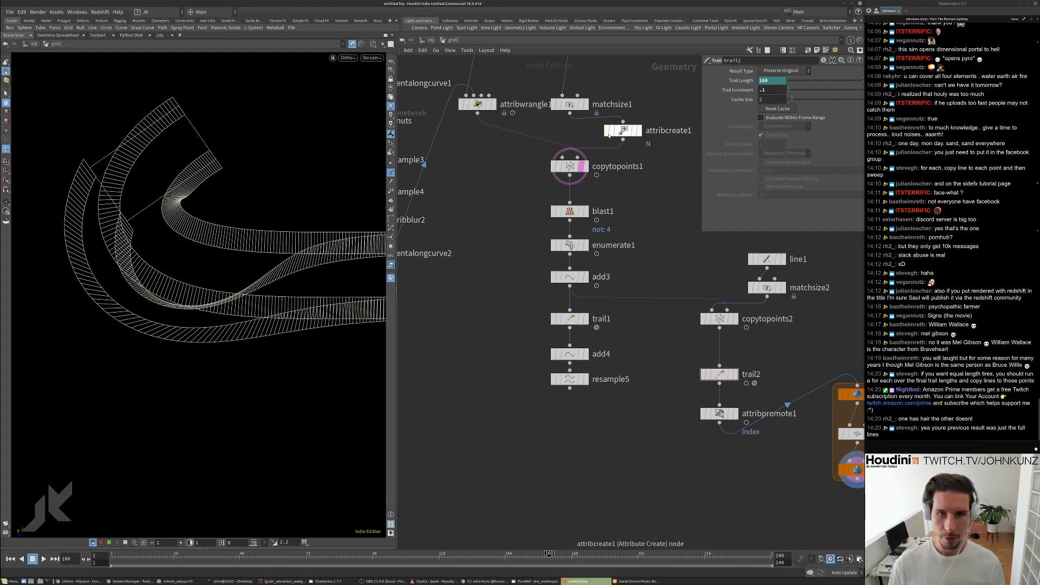
click(607, 130)
click(608, 132)
click(607, 133)
click(607, 132)
click(608, 134)
click(608, 135)
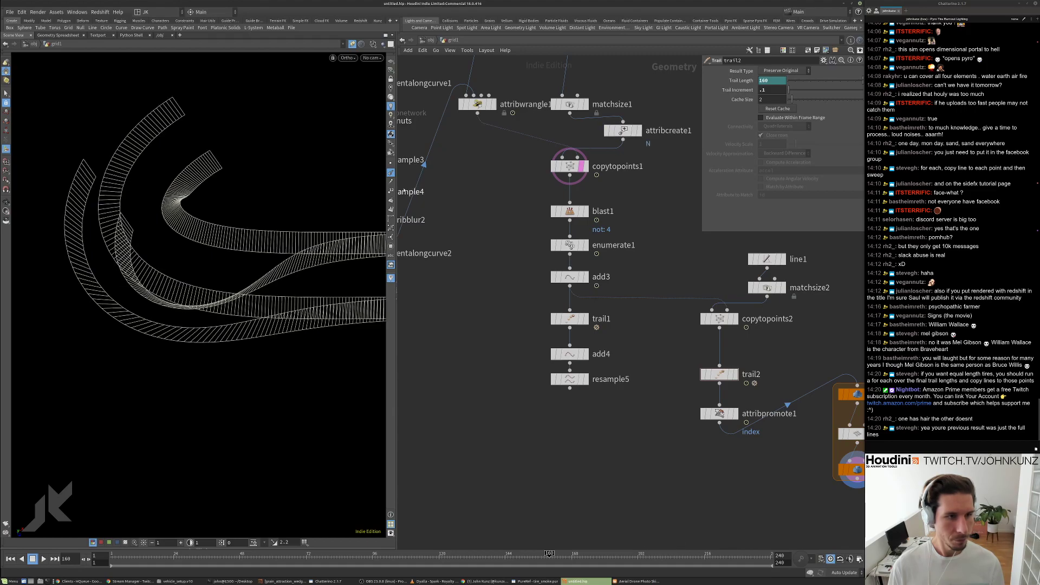
click(627, 132)
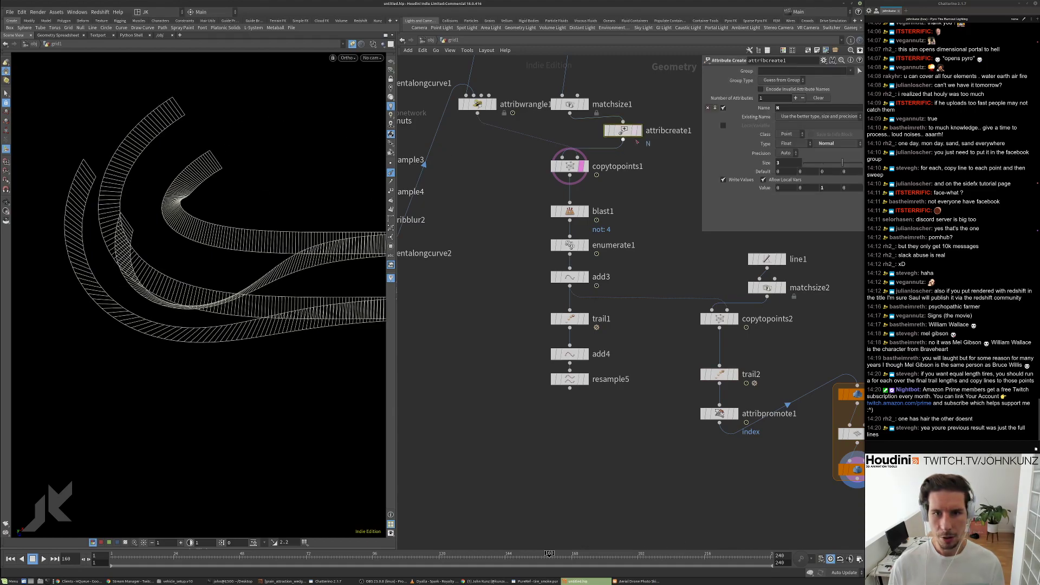
click(638, 131)
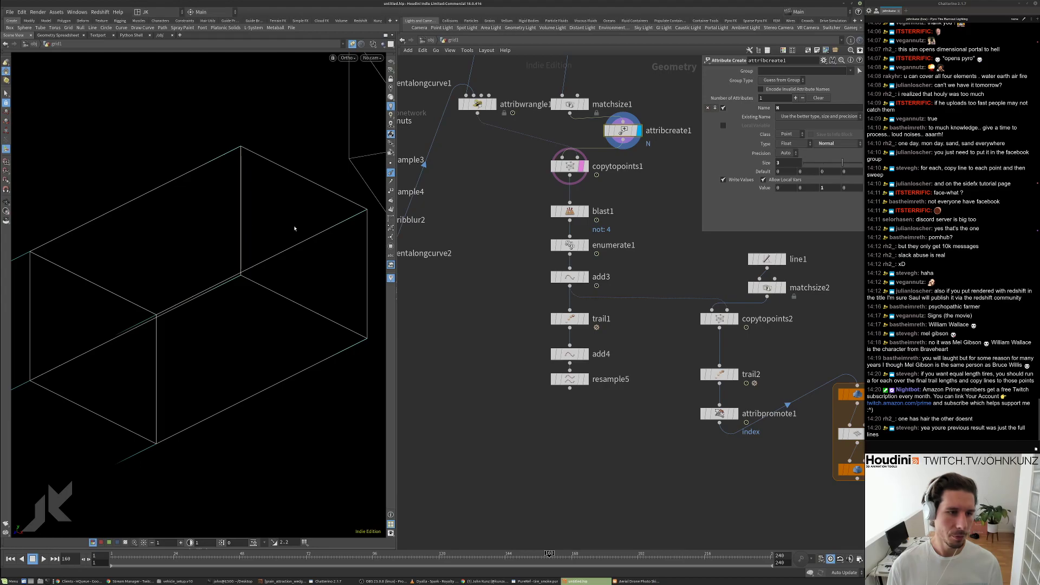
alt+drag(292, 253, 271, 347)
alt+right_drag(271, 346, 139, 327)
alt+drag(139, 327, 157, 323)
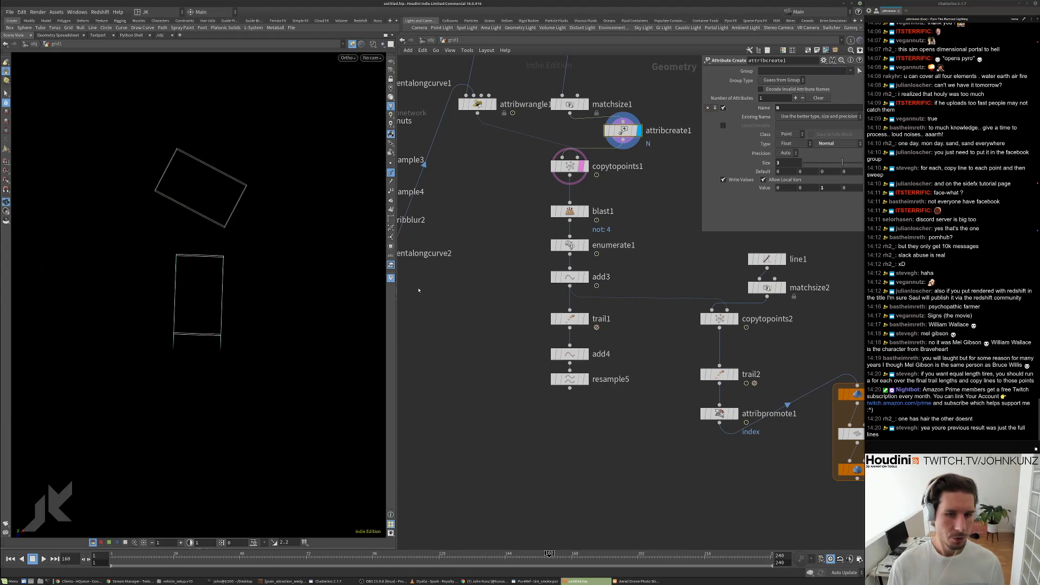
Display add3, attribwrangle1 and orientalongcurve2 in turn and examine the path curve that drives the box.
click(586, 277)
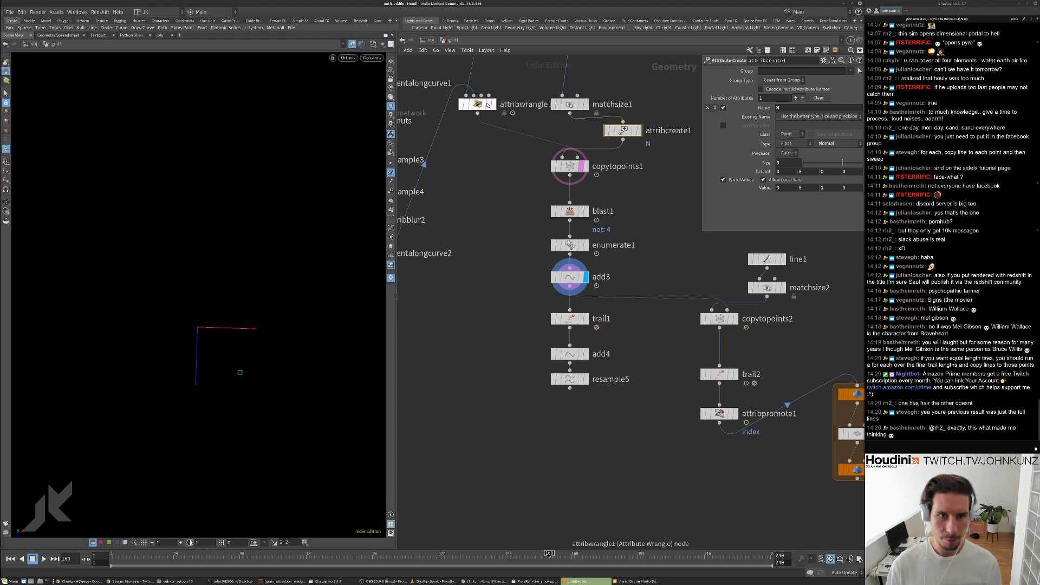
click(494, 105)
click(479, 105)
key(space+g)
alt+drag(248, 304, 96, 337)
middle_drag(542, 325, 627, 282)
click(449, 211)
click(464, 210)
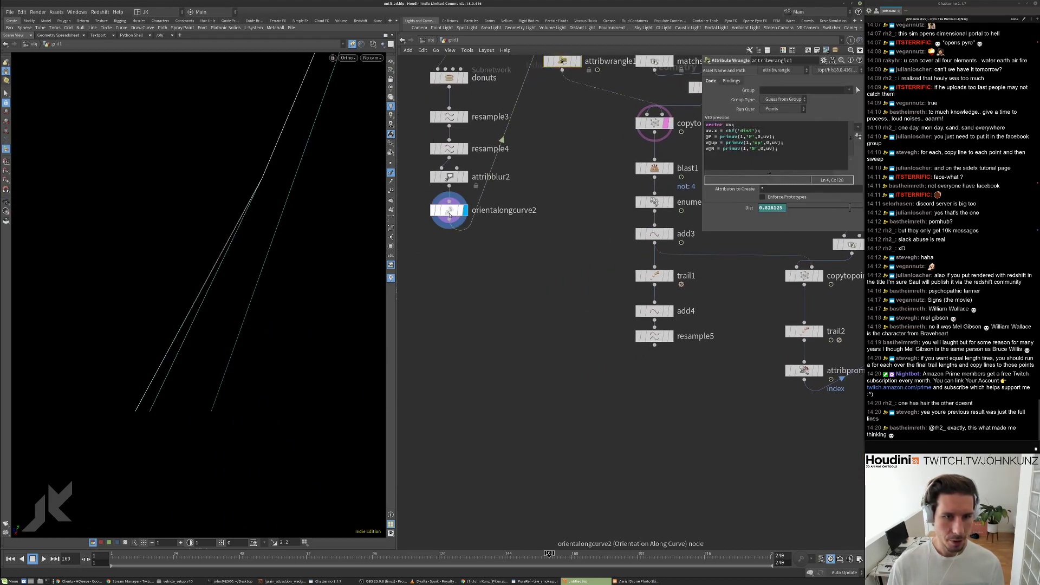
alt+drag(282, 231, 221, 279)
scroll(318, 202, up, 8)
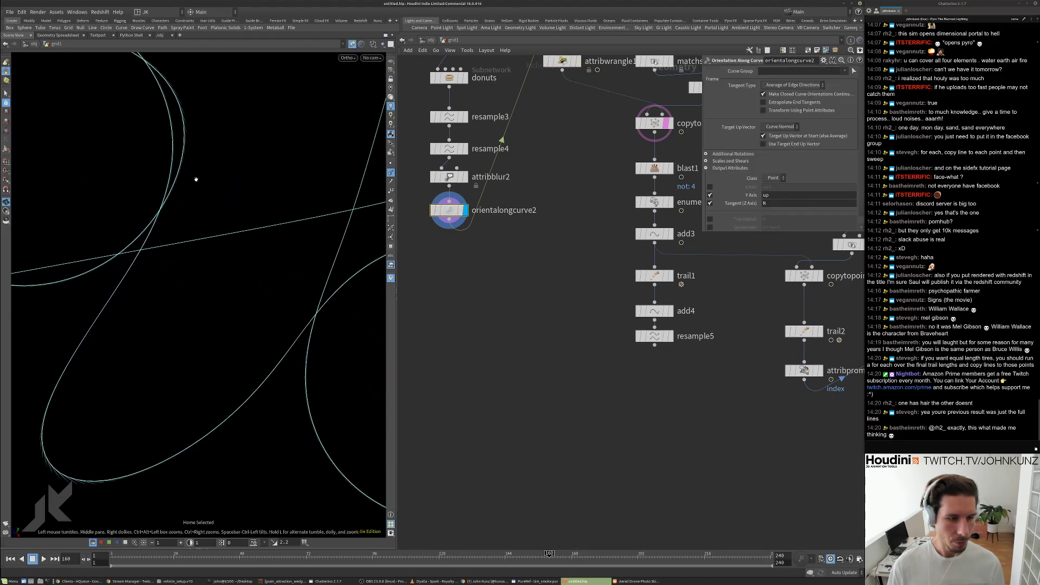
alt+drag(149, 433, 312, 301)
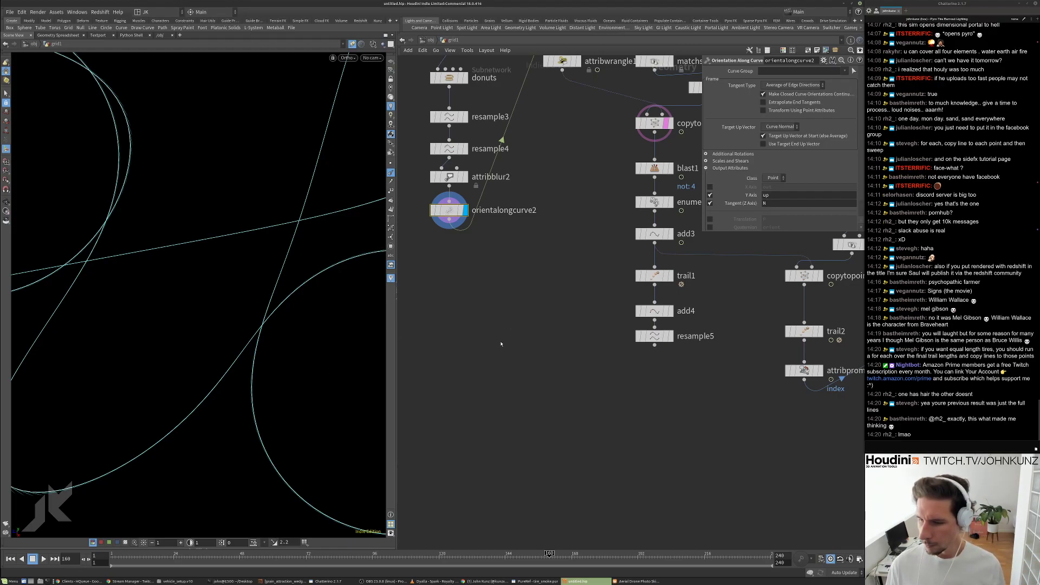
Display foreach_end1 again and examine the complete ribbon trails around the bend.
middle_drag(574, 367, 519, 376)
scroll(519, 375, down, 2)
scroll(754, 423, up, 2)
middle_drag(761, 422, 692, 422)
click(719, 422)
key(g)
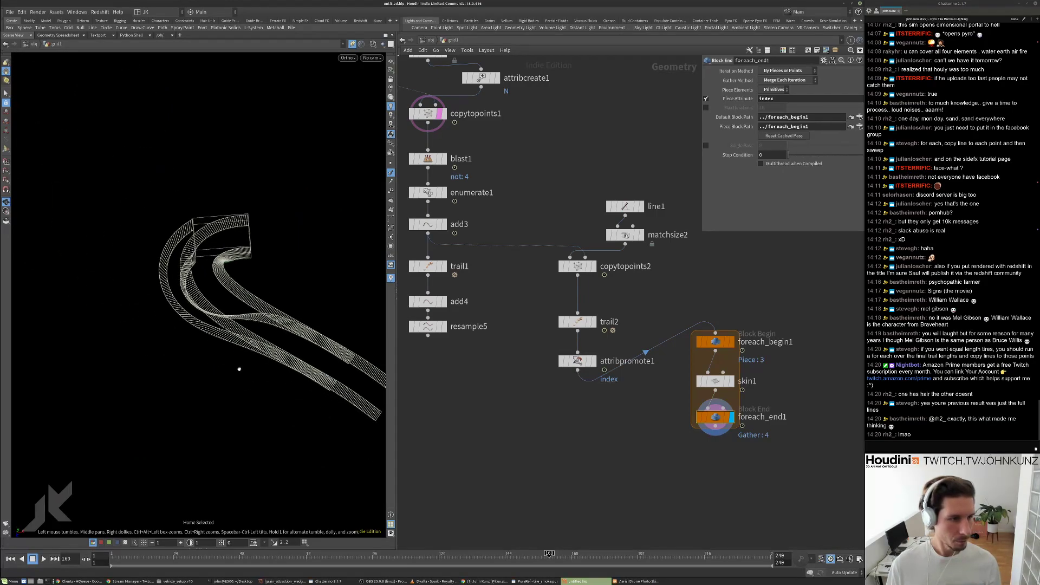
right_drag(244, 373, 234, 301)
mouse_move(234, 302)
mouse_down()
mouse_move(226, 305)
mouse_move(237, 320)
mouse_up()
middle_drag(237, 321, 217, 287)
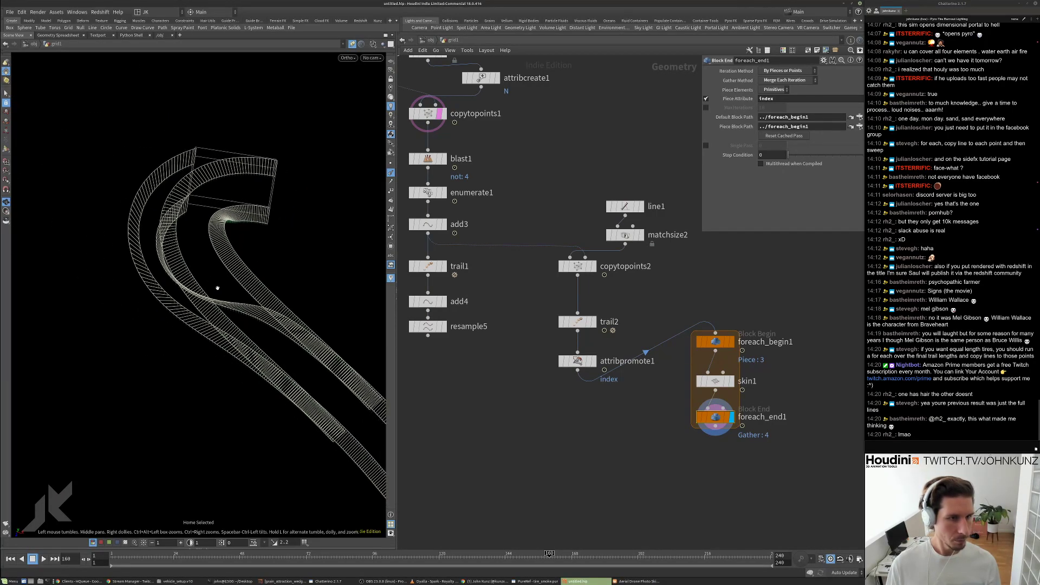
scroll(217, 288, down, 3)
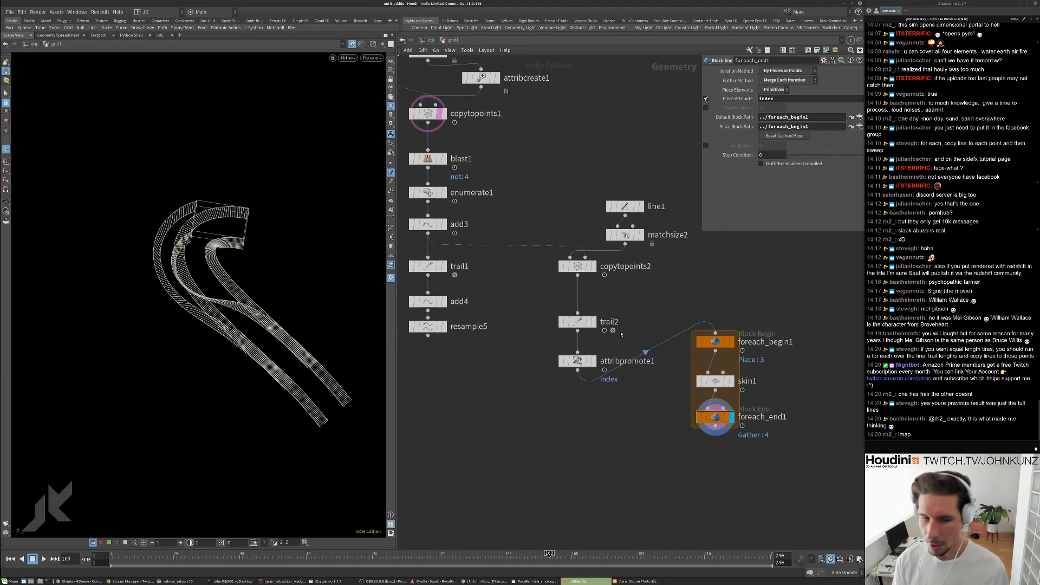
Set trail2's Trail Length to the expression $F/ch("inc"), using a relative reference to its Trail Increment.
scroll(621, 334, up, 2)
click(558, 317)
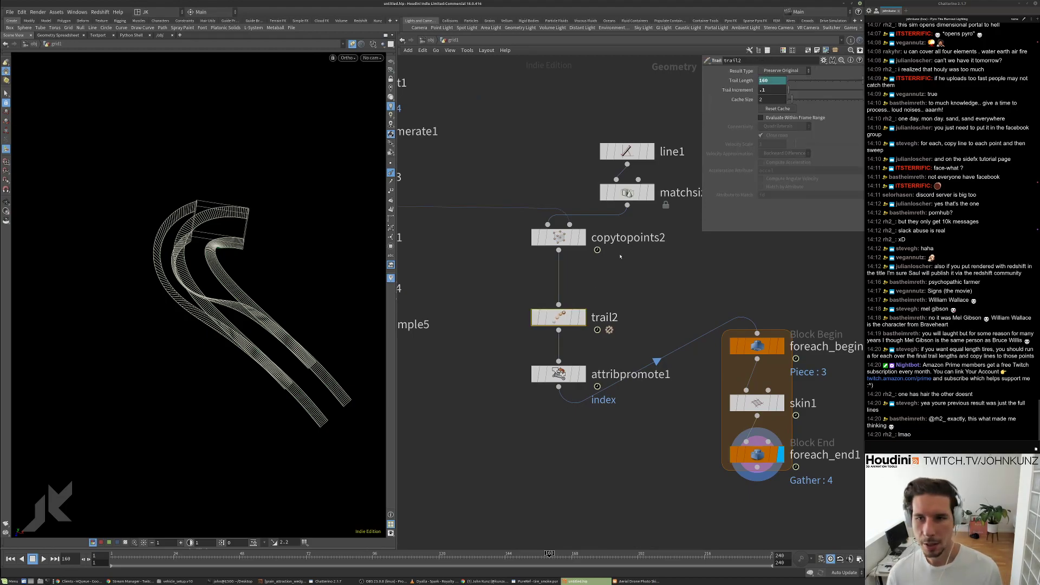
right_click(767, 89)
click(781, 144)
click(753, 82)
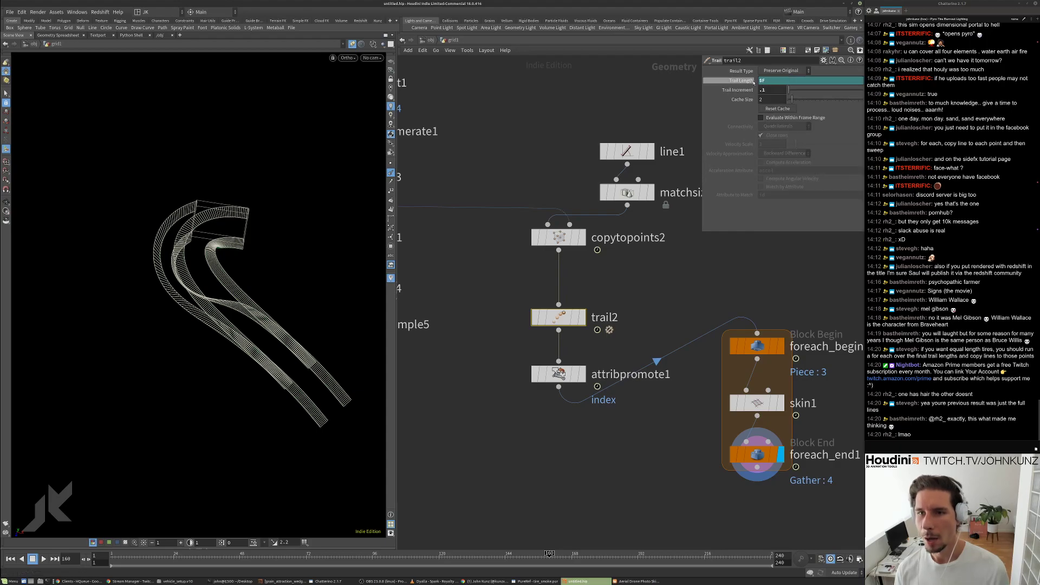
right_click(783, 78)
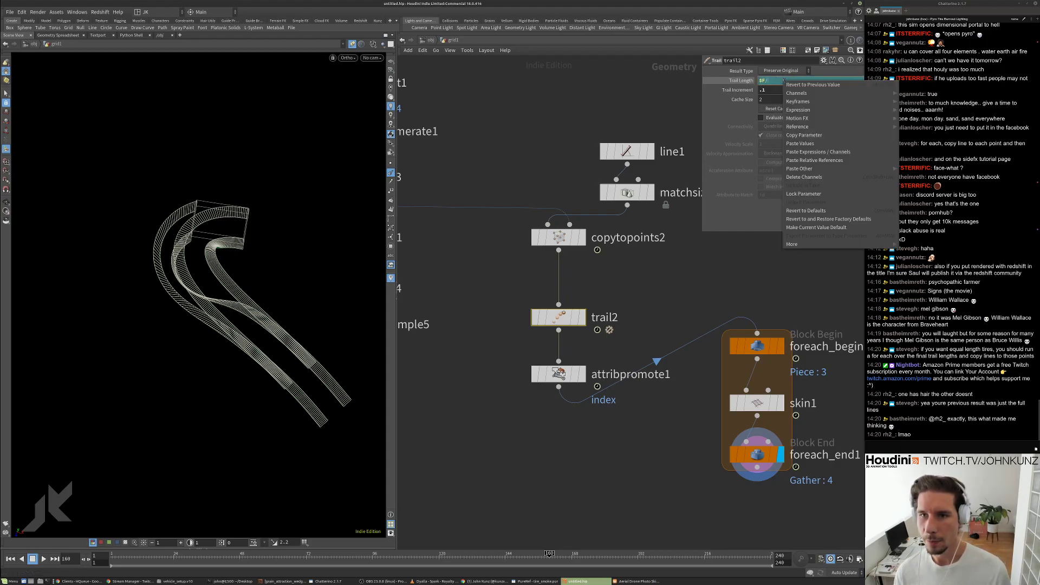
click(799, 161)
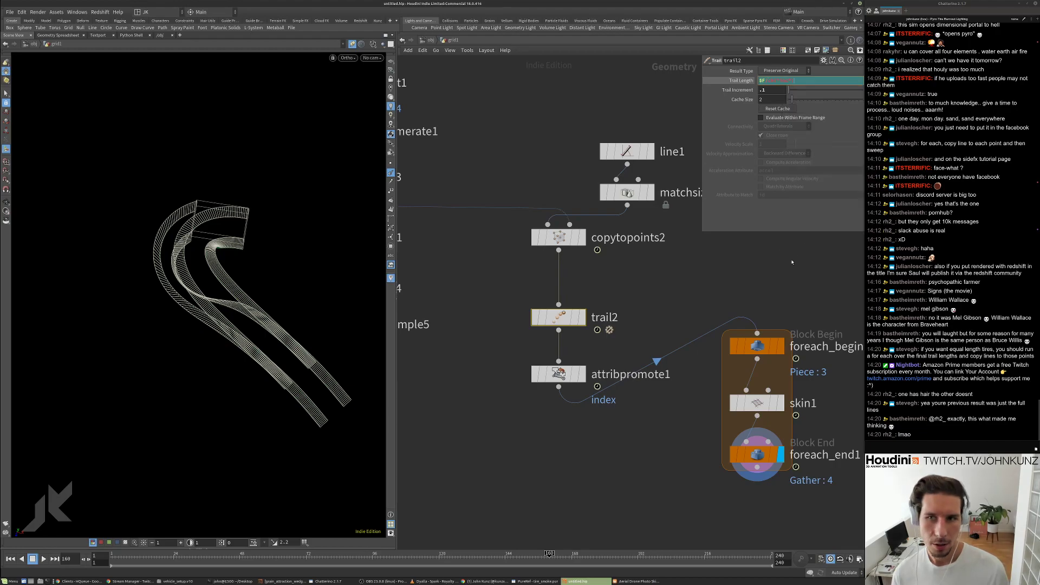
key(Return)
Scrub the timeline to frame 64 and examine the full-length ribbon trails from afar and up close.
alt+right_drag(303, 225, 195, 303)
alt+middle_drag(200, 353, 212, 315)
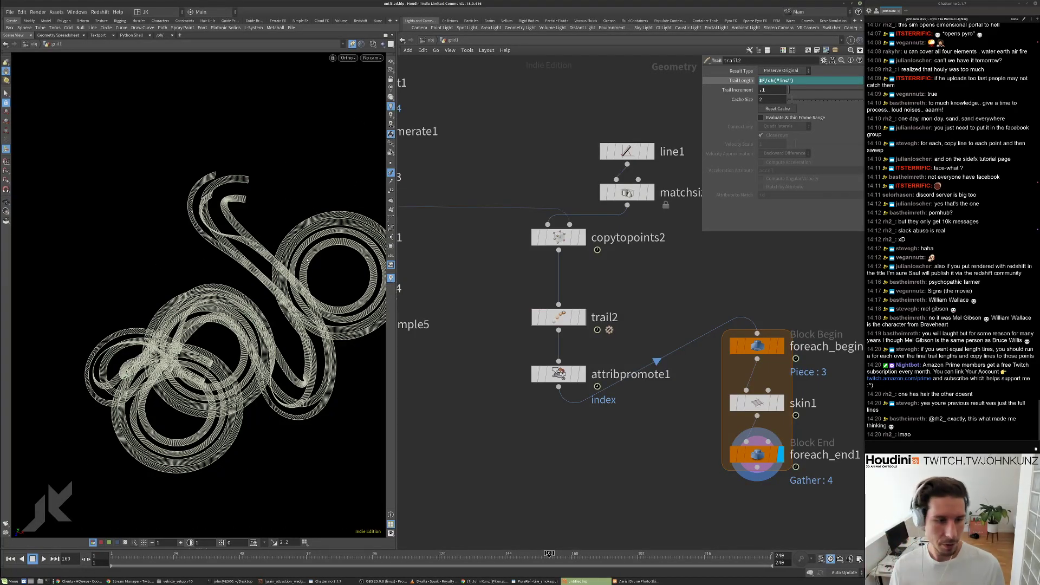
drag(185, 554, 284, 554)
alt+middle_drag(173, 274, 152, 270)
scroll(179, 260, up, 1)
scroll(284, 207, up, 5)
scroll(505, 285, down, 3)
Display attribwrangle1 and examine its output together with the surrounding path and box nodes.
middle_drag(505, 285, 637, 336)
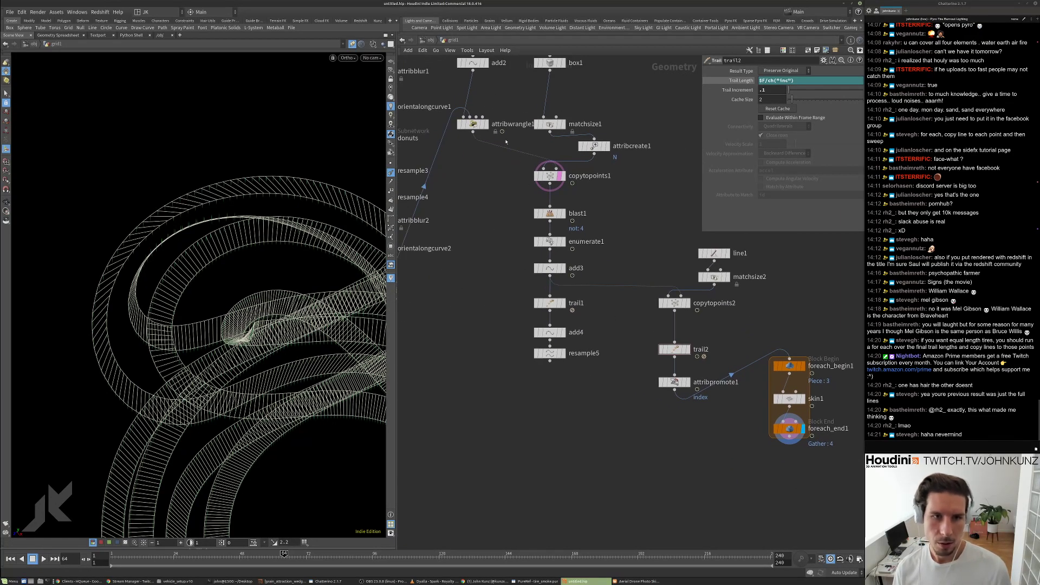
click(485, 124)
key(g)
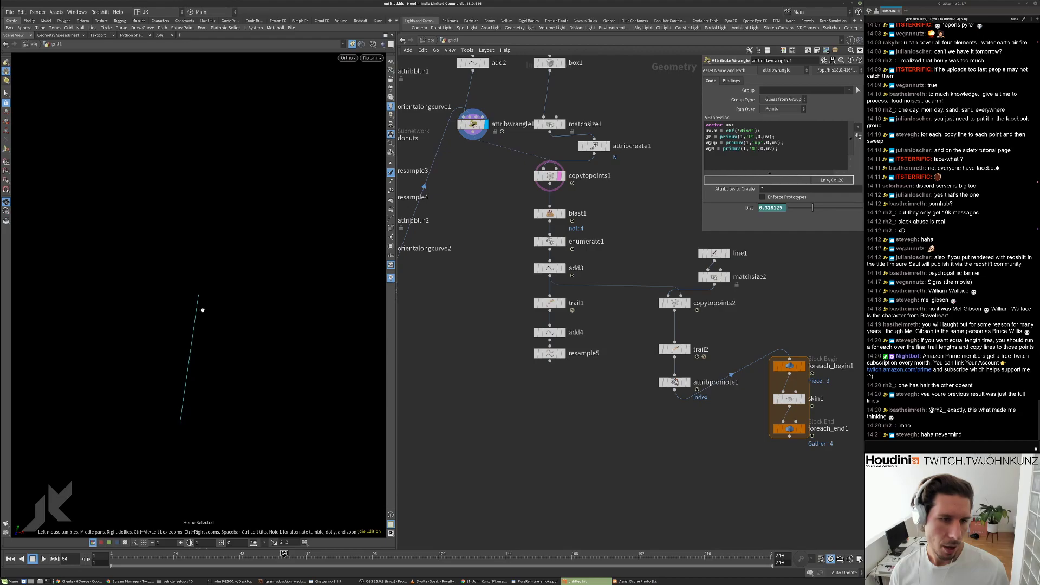
drag(255, 309, 110, 368)
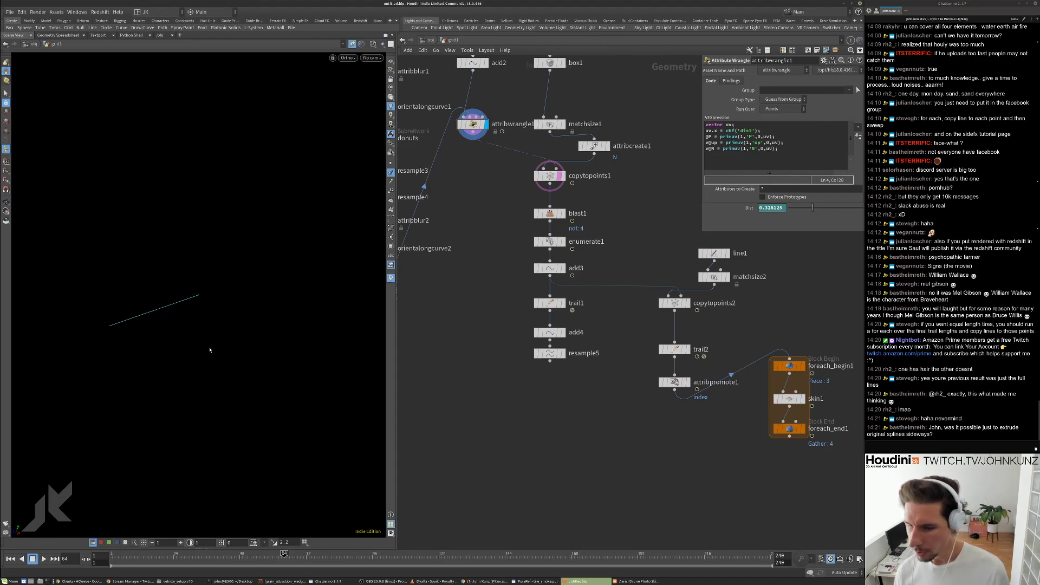
middle_drag(483, 349, 557, 399)
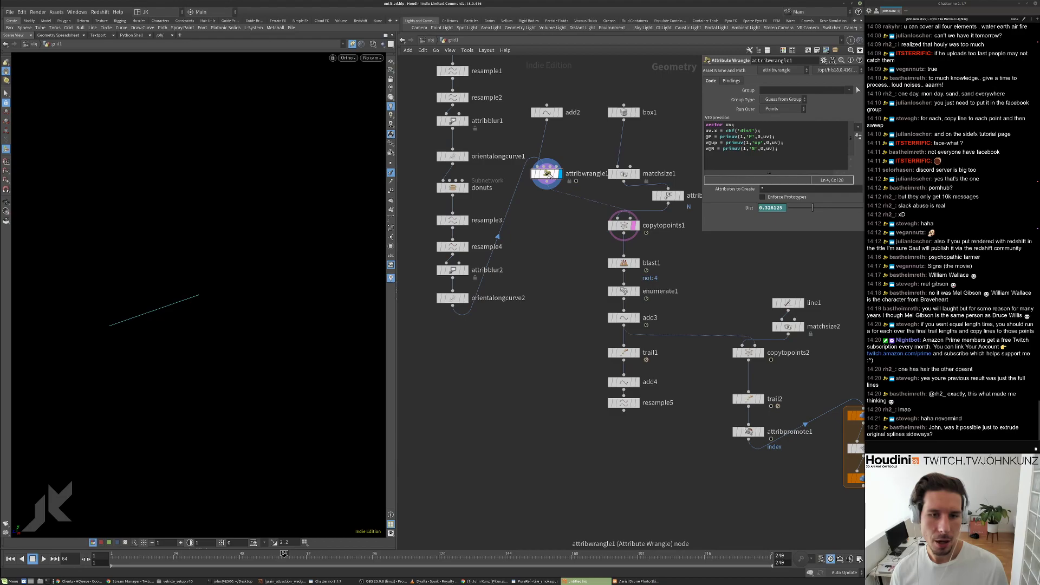
scroll(534, 243, down, 2)
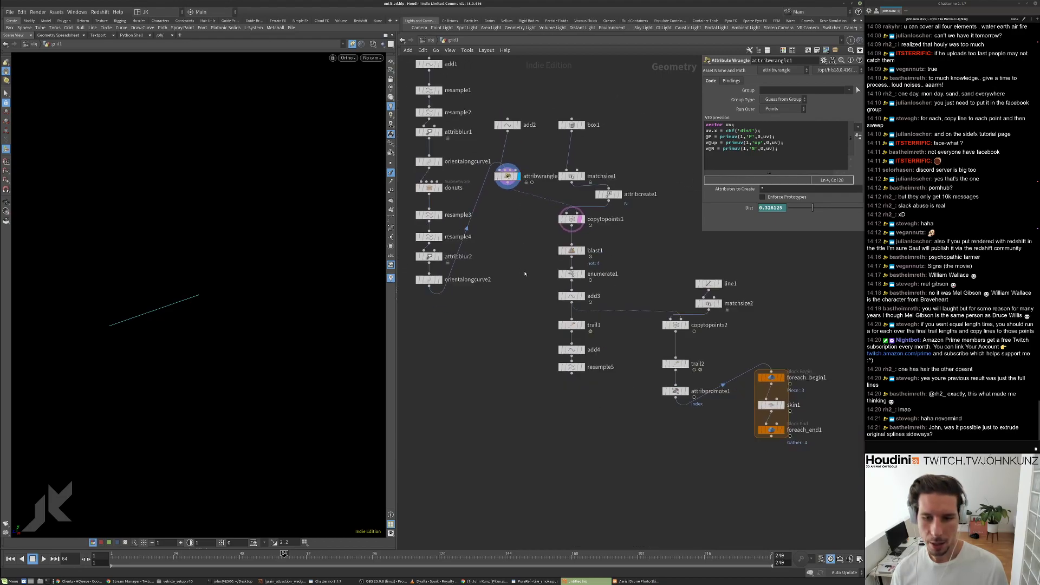
scroll(596, 309, up, 3)
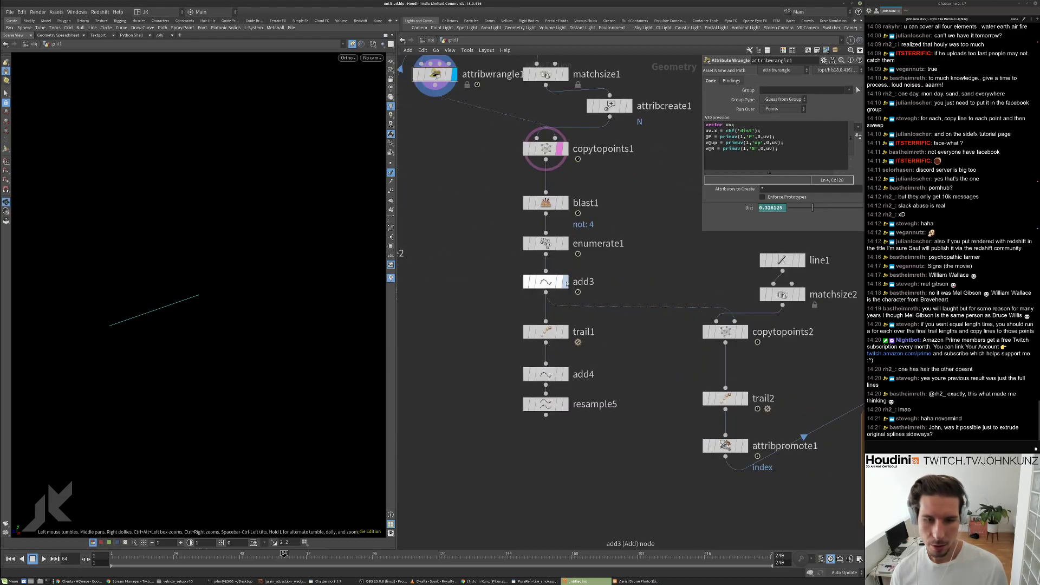
Display resample5 below add4 and examine the resampled corner trail curves up close.
click(545, 282)
click(545, 282)
click(567, 409)
key(g)
middle_drag(541, 477, 526, 385)
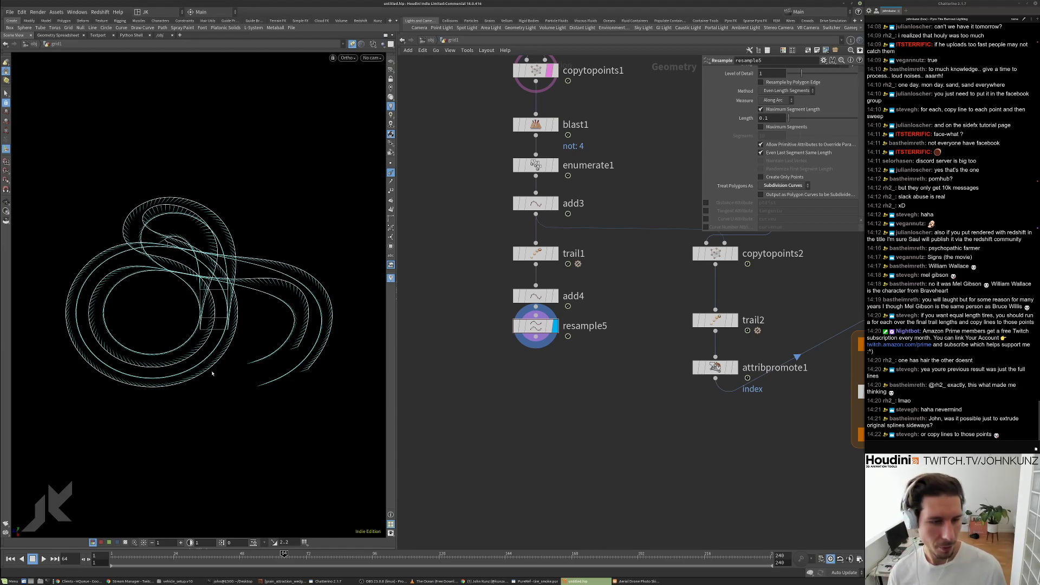
alt+drag(275, 352, 320, 348)
scroll(287, 249, up, 5)
alt+middle_drag(259, 275, 117, 330)
mouse_move(259, 348)
alt+mouse_down()
mouse_move(176, 344)
mouse_move(202, 353)
mouse_move(233, 314)
mouse_move(243, 351)
alt+mouse_up()
middle_drag(563, 380, 557, 353)
scroll(525, 362, down, 3)
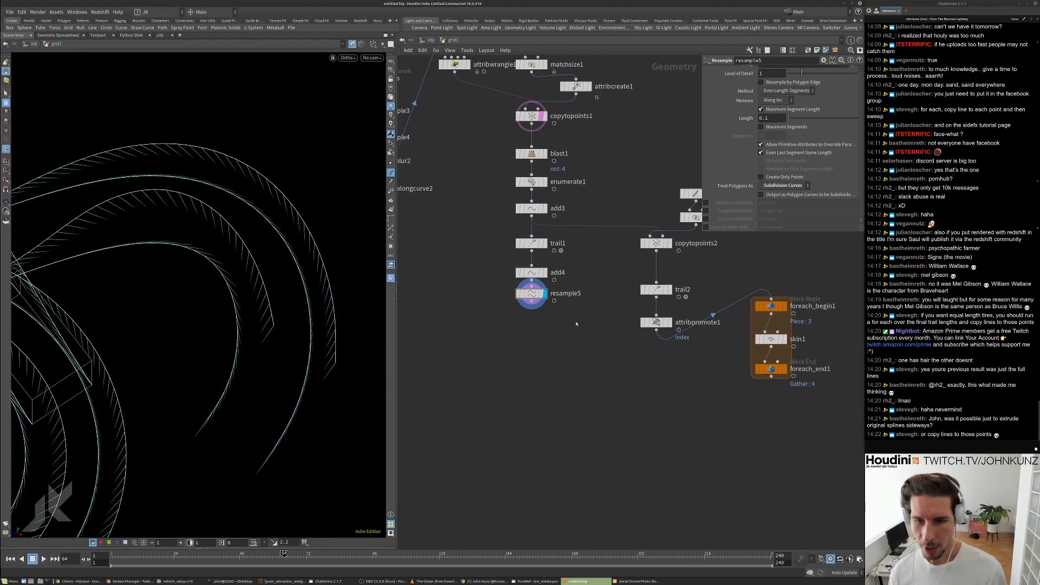
Duplicate copytopoints2 below resample5, copying matchsize2's line onto the resampled trail points, and display the duplicate.
alt+drag(657, 243, 588, 338)
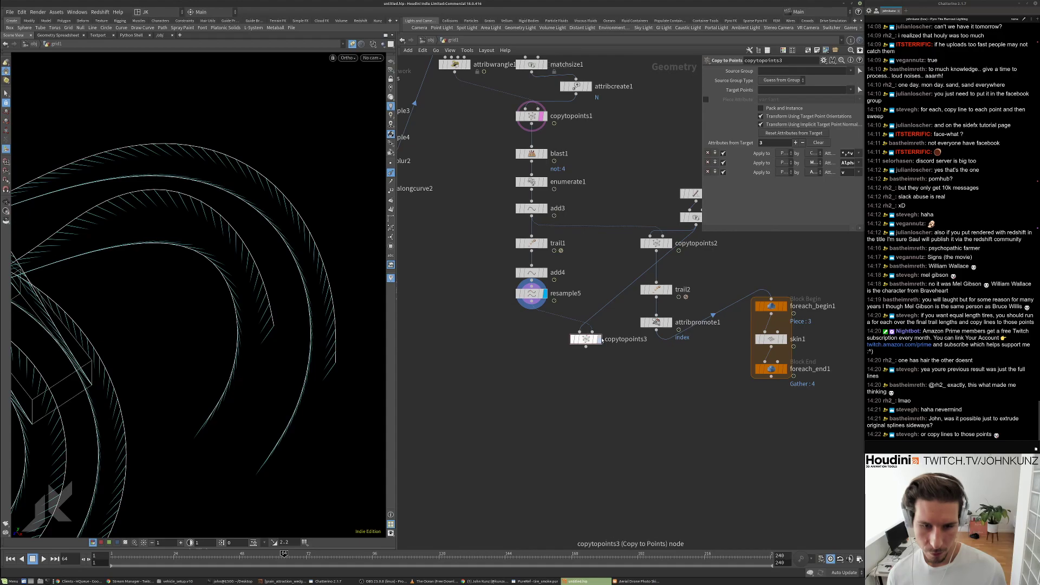
click(600, 339)
middle_drag(587, 341, 535, 344)
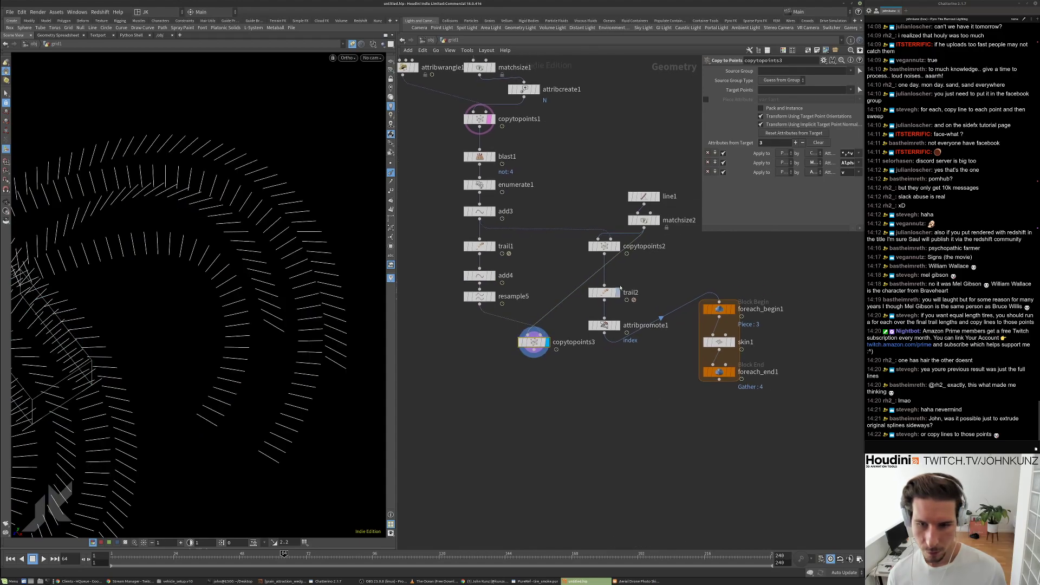
Display copytopoints2, trail2, attribpromote1 and copytopoints3 in turn and compare the line orientations along the trails.
click(618, 247)
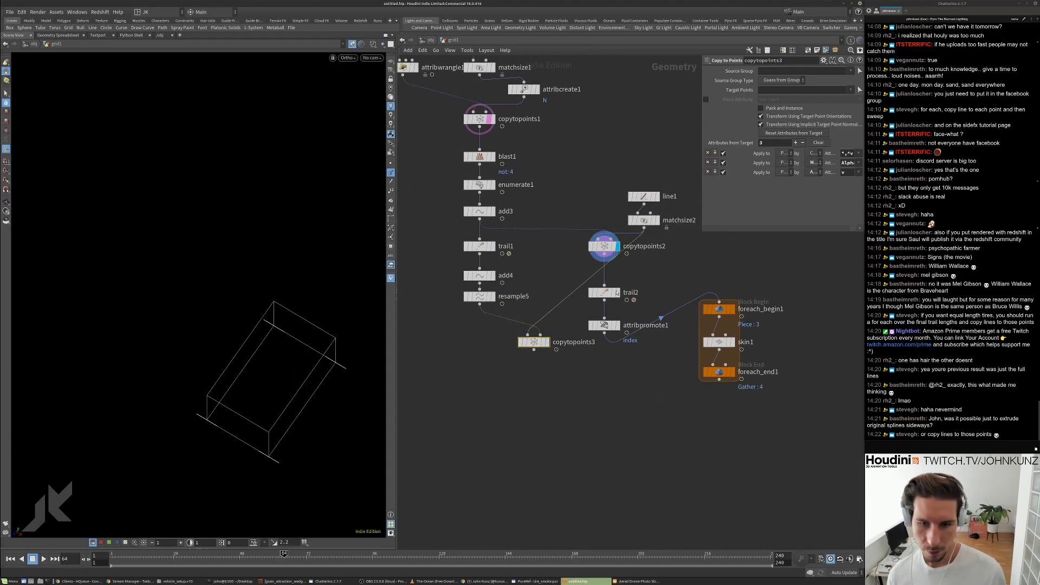
click(617, 293)
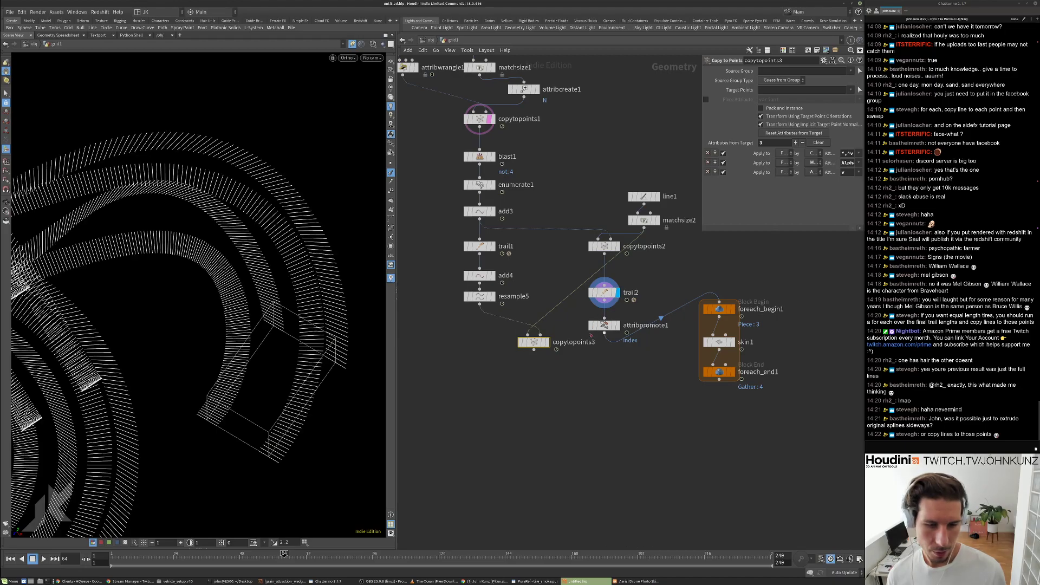
click(618, 325)
click(548, 343)
alt+drag(284, 158, 223, 177)
alt+right_drag(222, 176, 164, 310)
alt+middle_drag(164, 310, 244, 311)
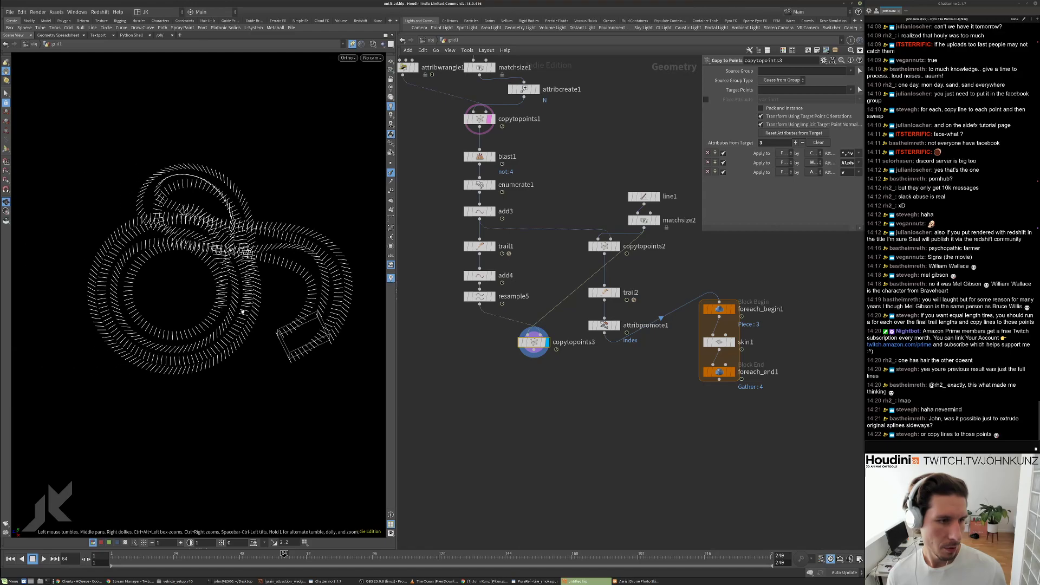
alt+drag(243, 310, 258, 326)
click(618, 325)
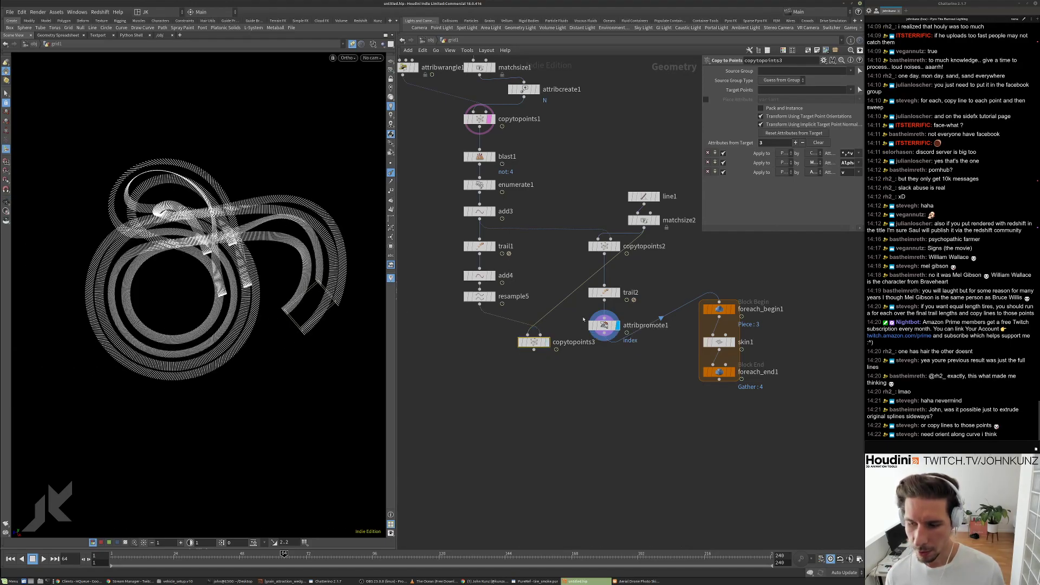
scroll(618, 325, up, 4)
scroll(563, 341, down, 6)
middle_drag(557, 349, 613, 354)
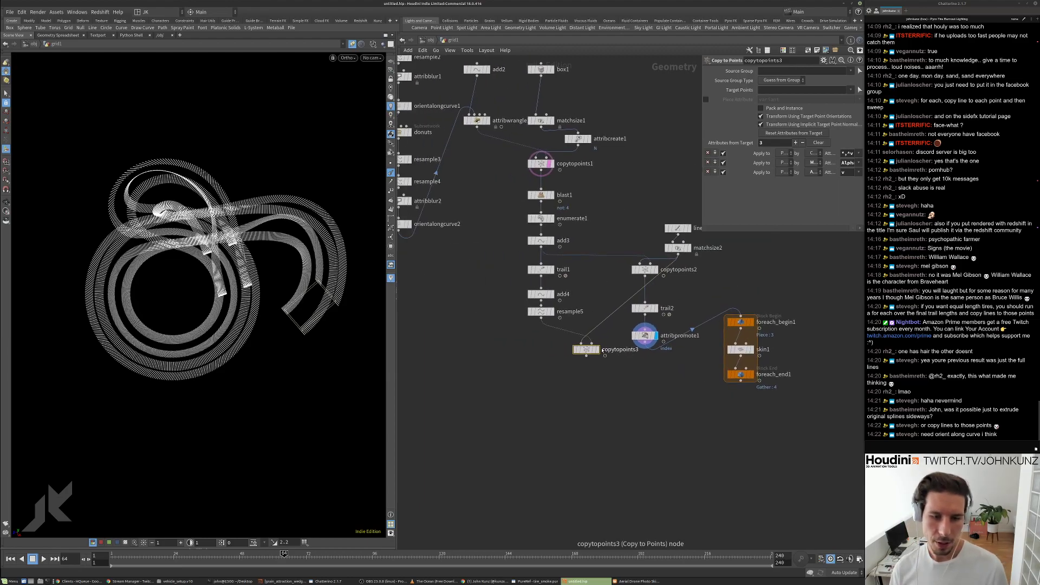
Move copytopoints3 lower to make room beneath resample5, and display resample5.
click(594, 350)
drag(587, 350, 565, 374)
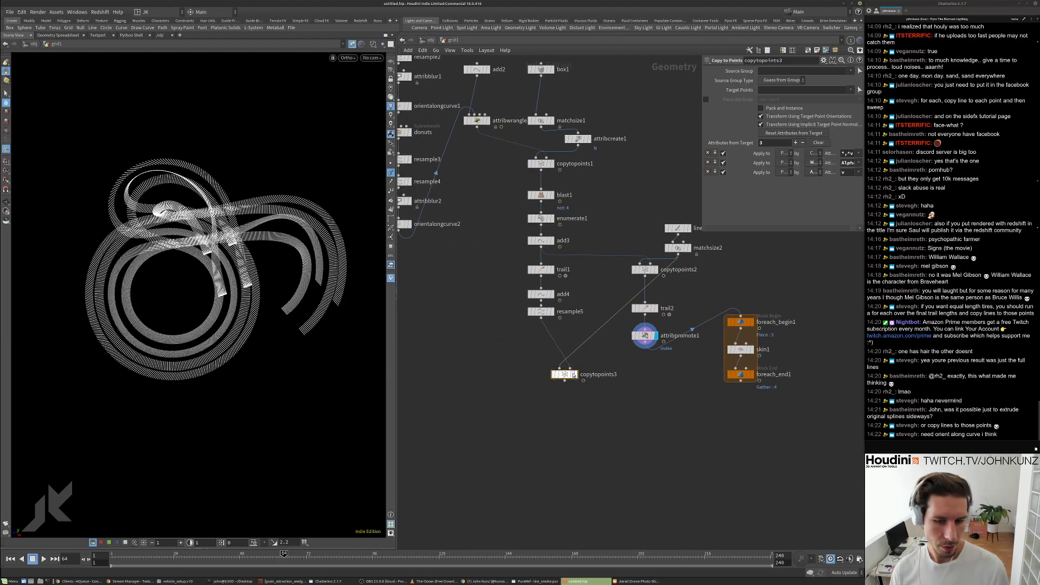
click(574, 374)
scroll(545, 318, up, 2)
click(556, 308)
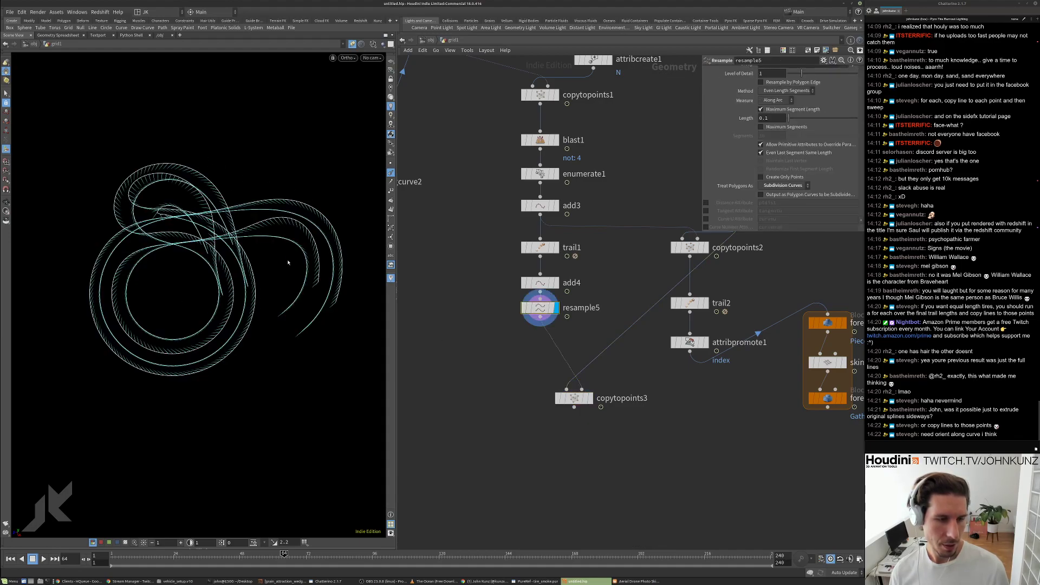
Insert an Orientation Along Curve node between resample5 and copytopoints3, align it under resample5 and display it.
scroll(629, 451, down, 2)
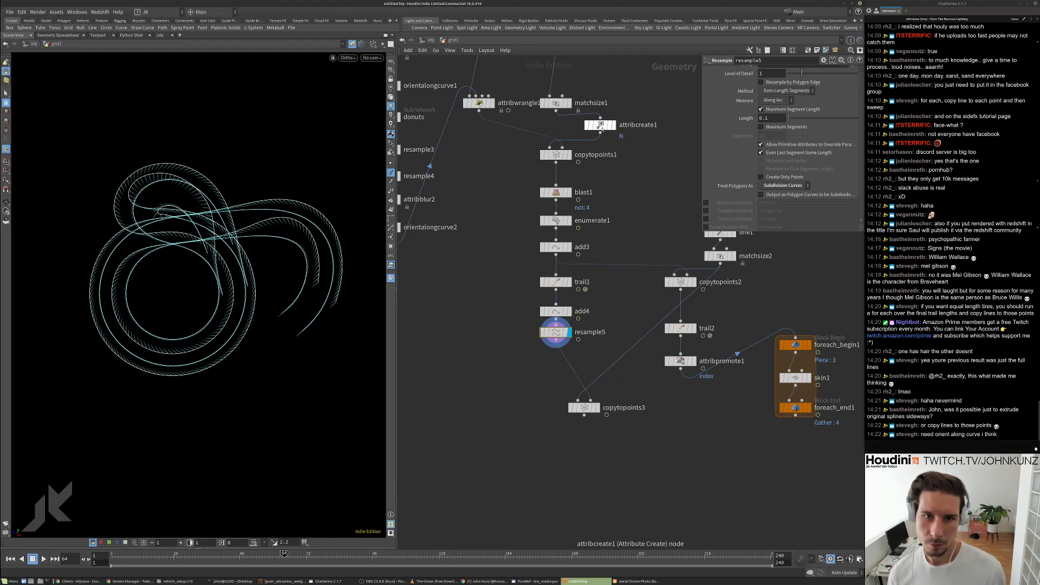
middle_drag(578, 383, 575, 358)
scroll(576, 358, up, 2)
middle_drag(592, 156, 606, 282)
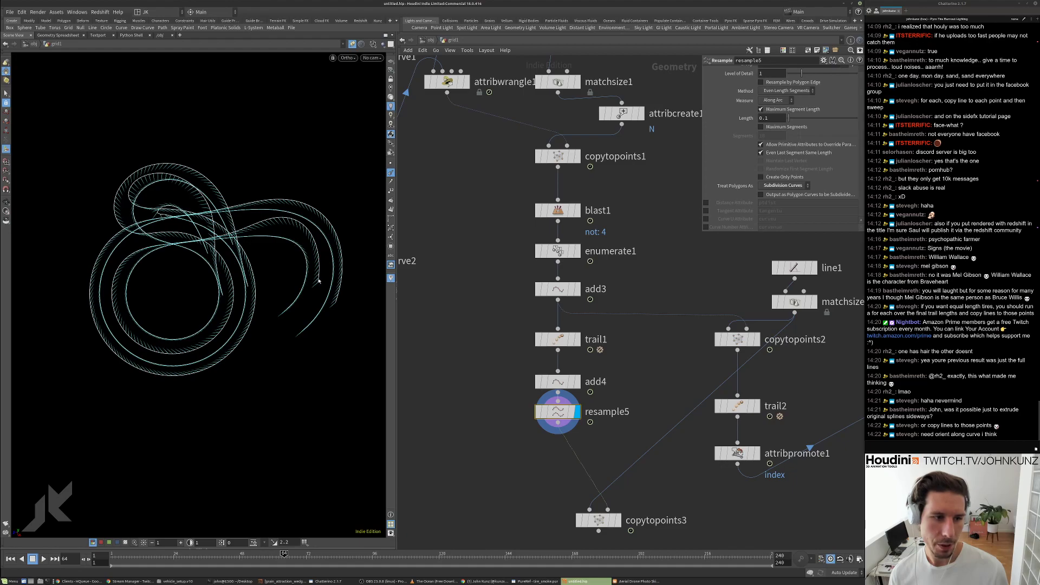
scroll(500, 188, down, 2)
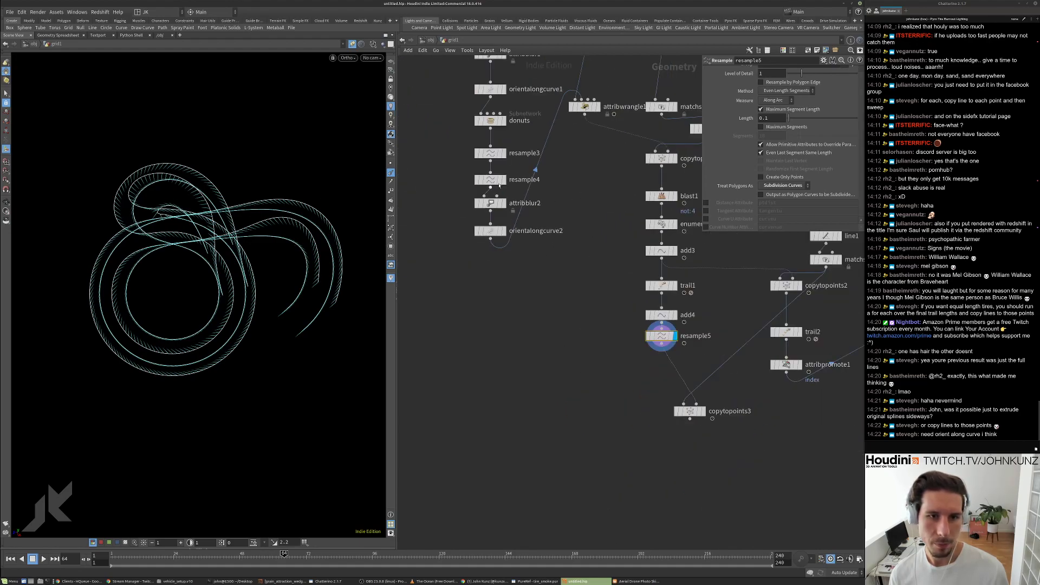
scroll(710, 394, up, 3)
middle_drag(710, 394, 643, 356)
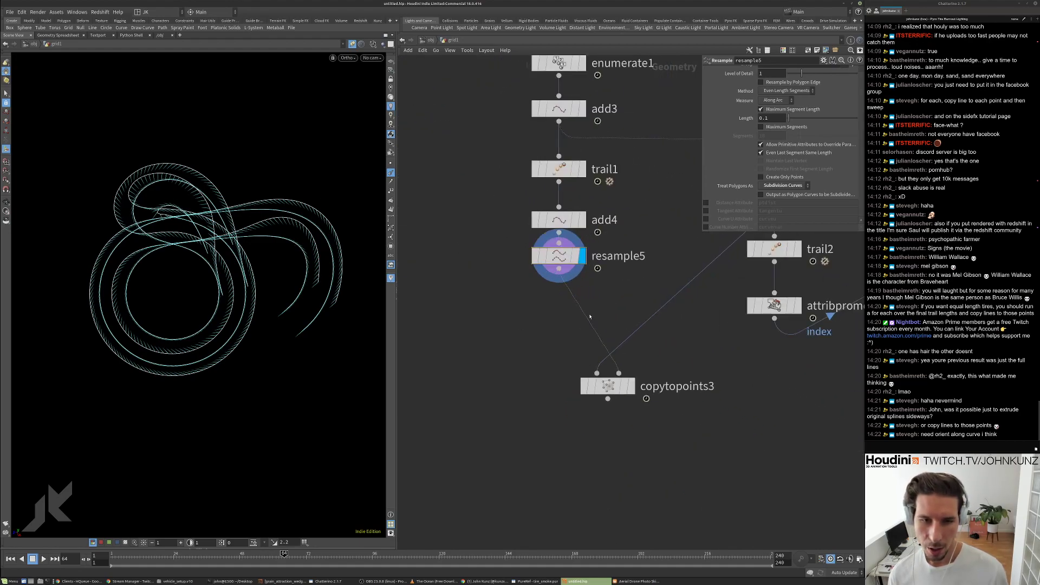
key(Tab)
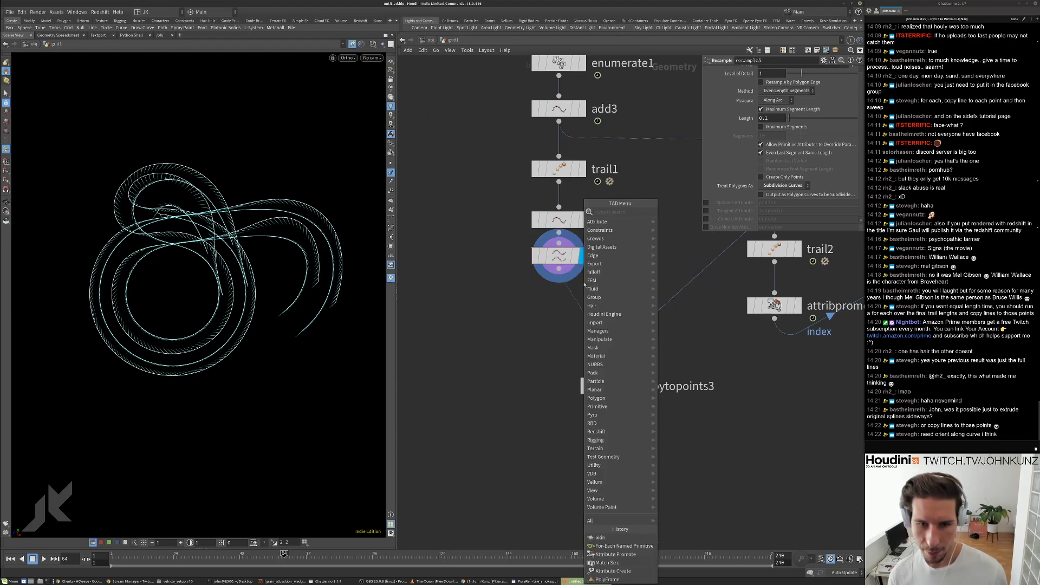
text(orie)
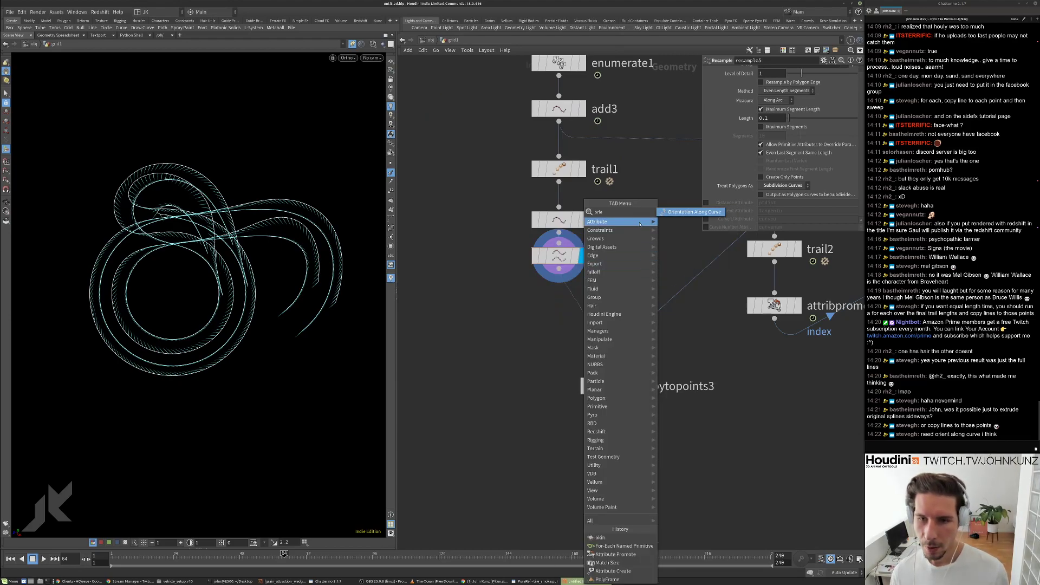
key(Return)
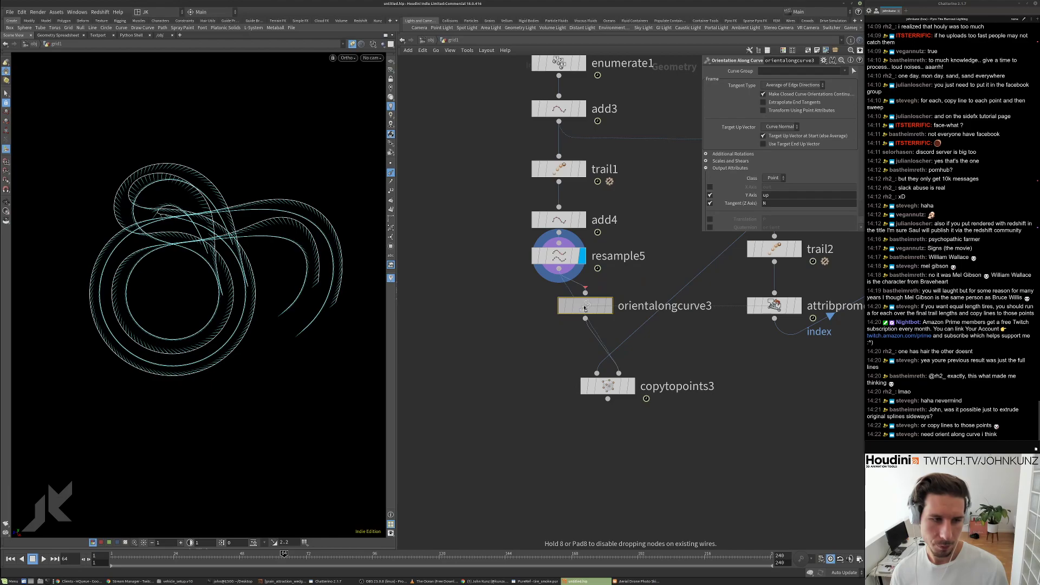
click(558, 307)
click(581, 306)
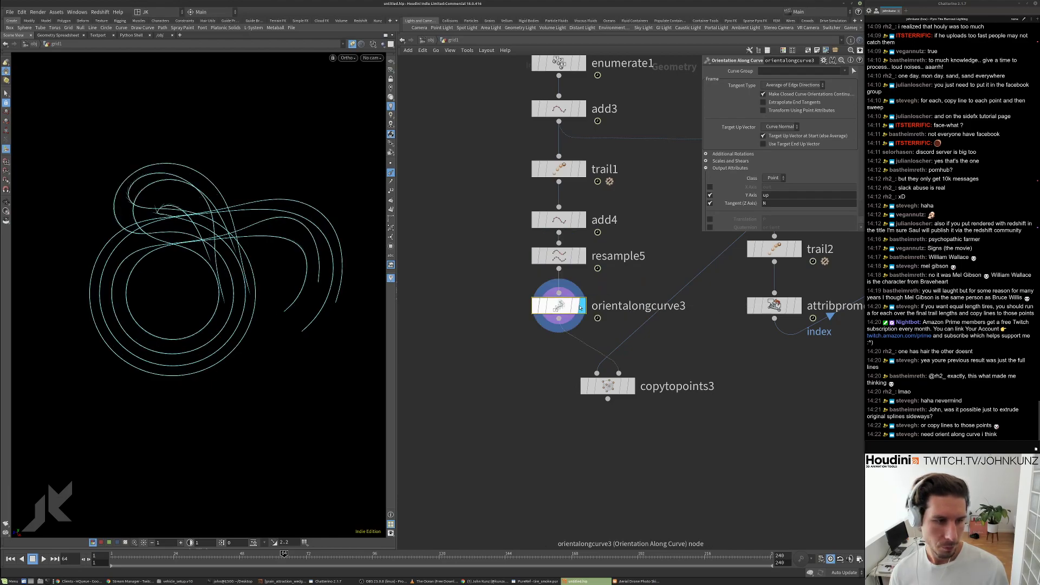
Display copytopoints3 and toggle the bypass of orientalongcurve3 to compare the copied lines with and without curve orientation.
click(631, 386)
click(535, 305)
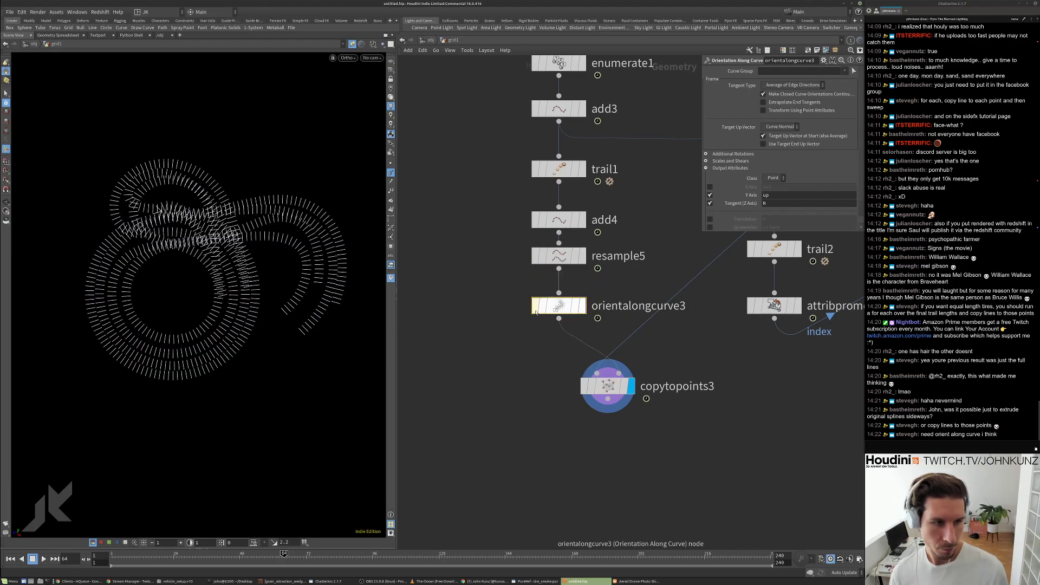
click(536, 312)
click(535, 312)
click(536, 312)
click(536, 312)
alt+middle_drag(152, 182, 166, 171)
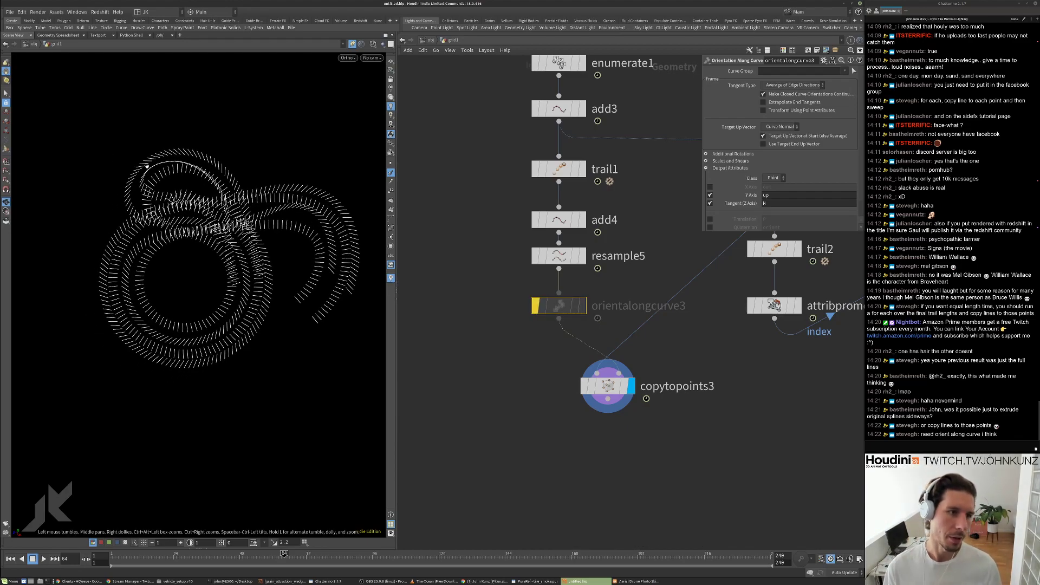
click(533, 306)
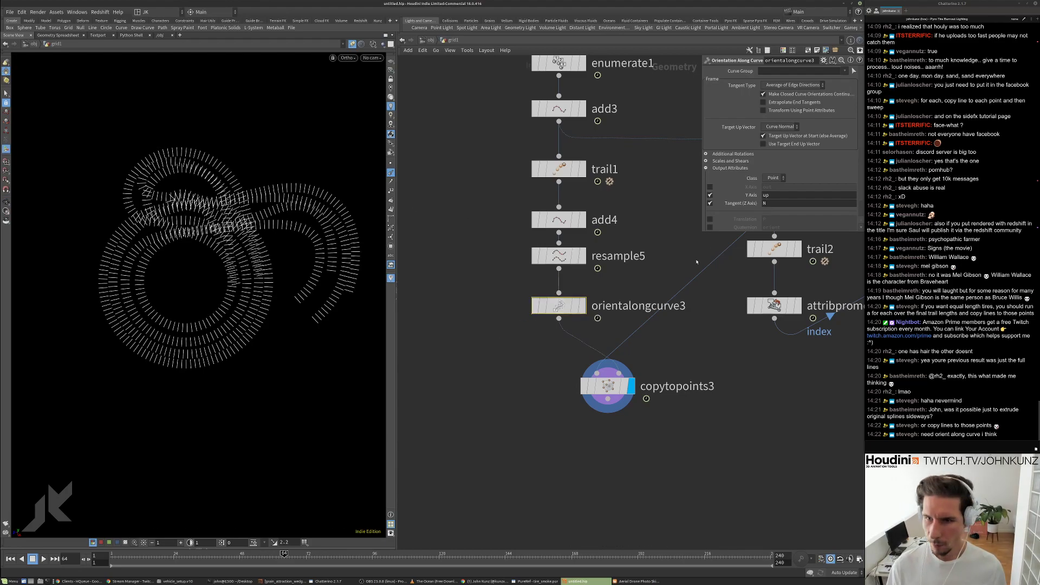
drag(248, 311, 229, 320)
scroll(514, 329, down, 2)
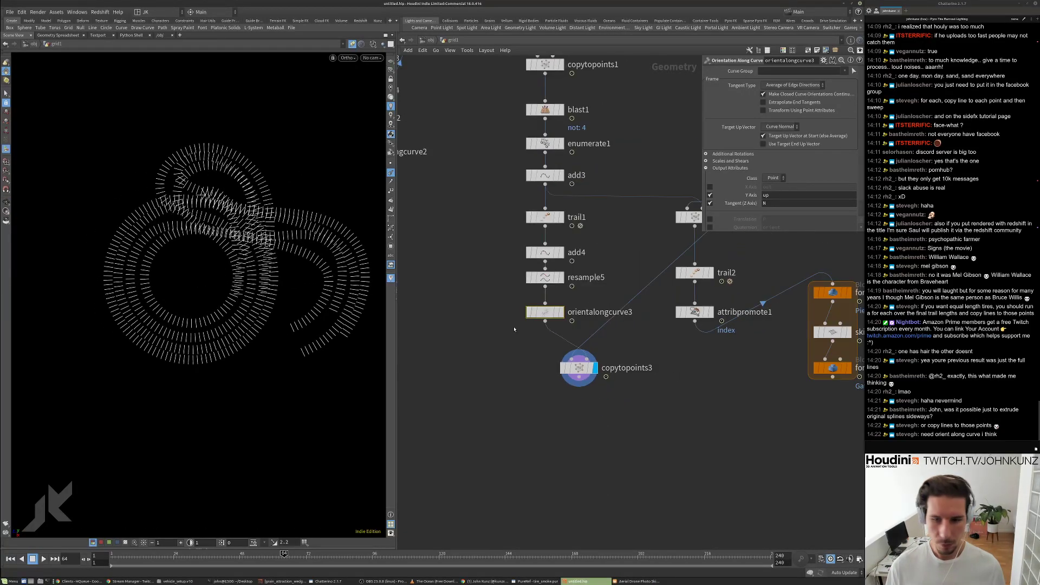
middle_drag(550, 319, 471, 351)
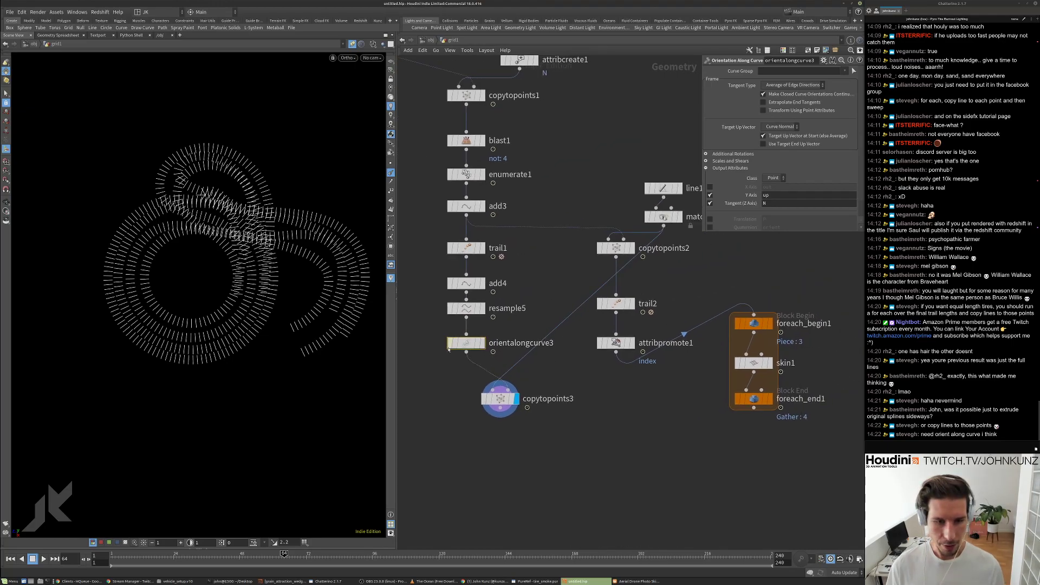
Display copytopoints2 and foreach_end1 in turn to check the trailed-line ribbons.
click(632, 248)
click(615, 248)
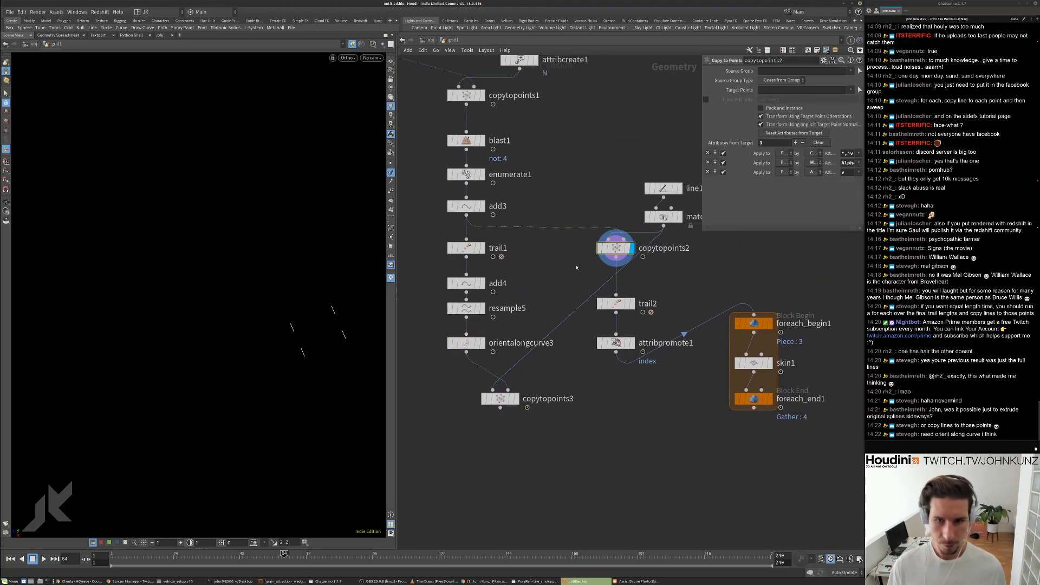
click(768, 398)
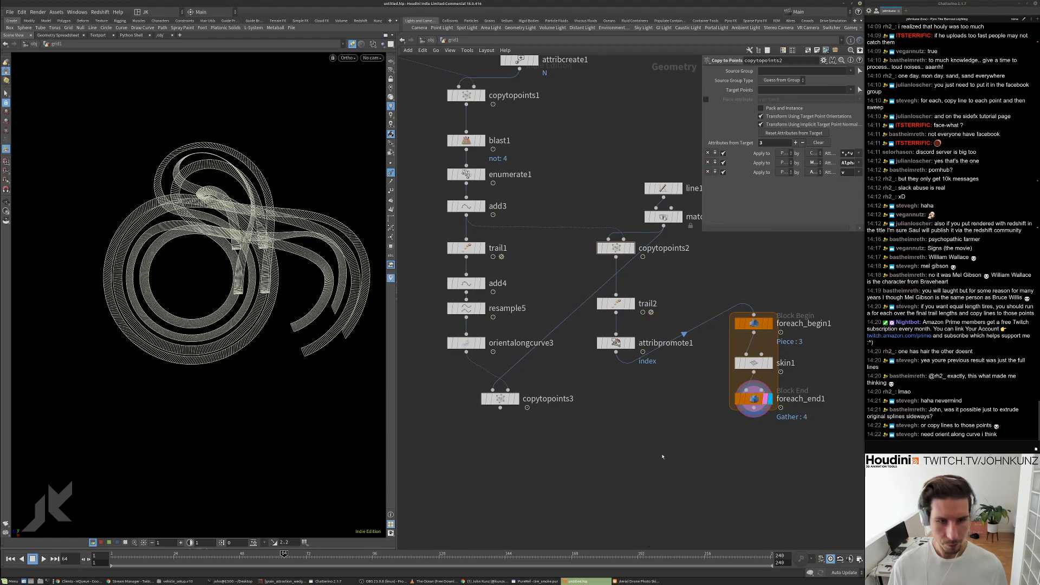
click(763, 401)
Insert a duplicate of orientalongcurve3 between add3 and copytopoints2, and reset the cache of trail2.
alt+drag(466, 344, 615, 156)
click(753, 400)
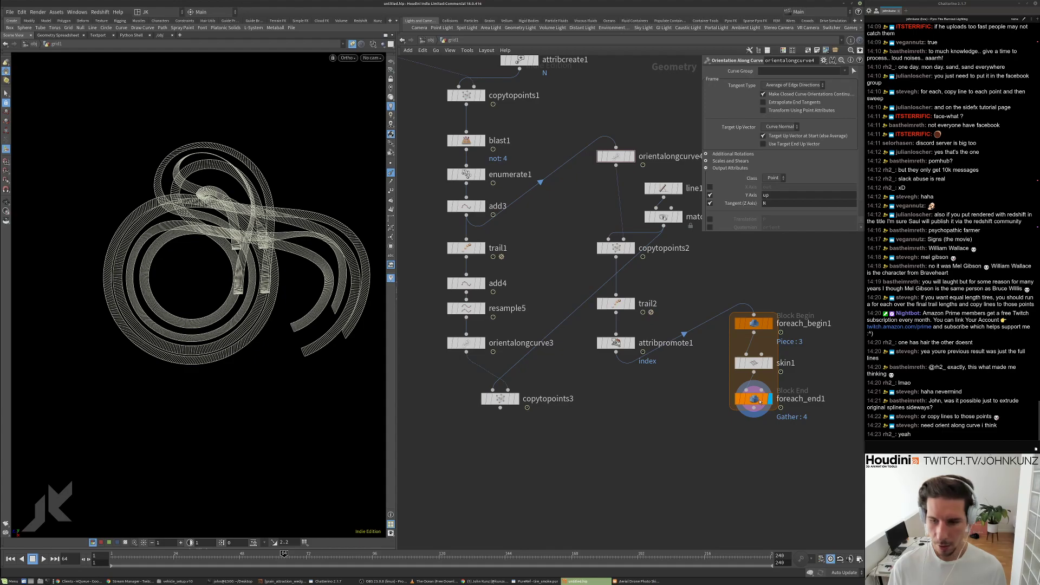
click(615, 303)
click(778, 111)
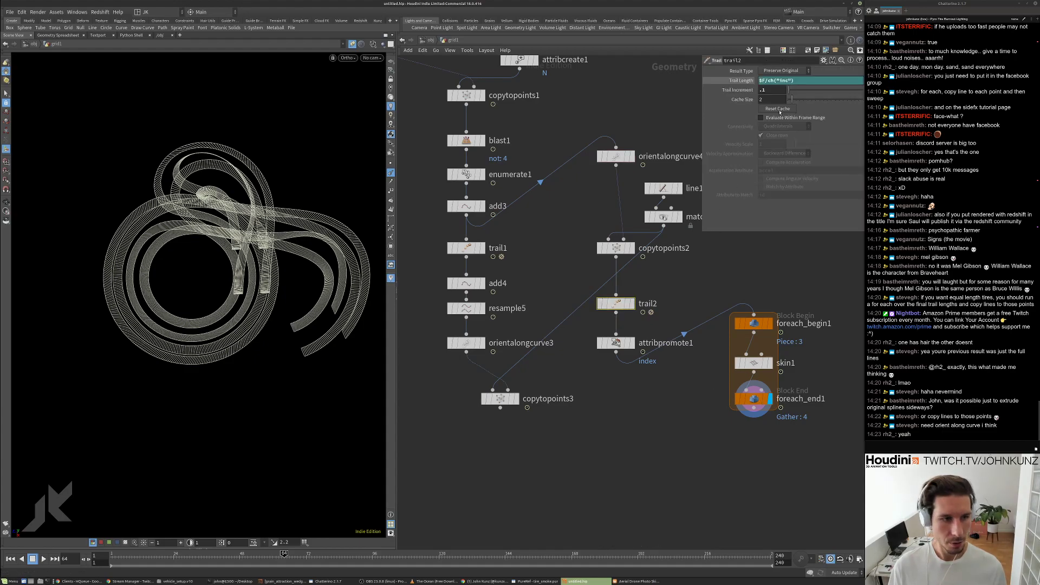
Display copytopoints3 and align it directly beneath orientalongcurve3.
middle_drag(604, 387, 609, 383)
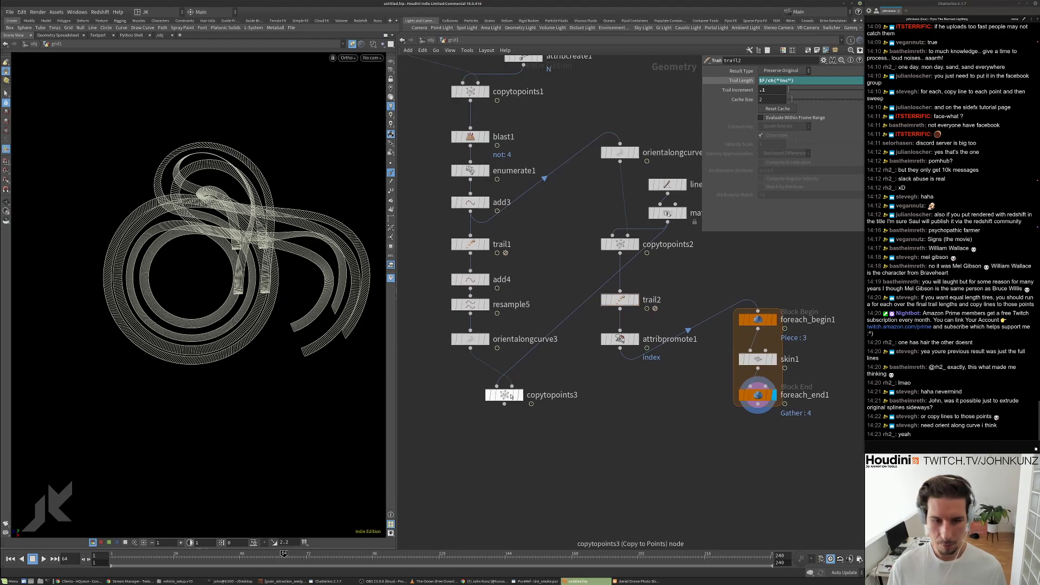
click(519, 396)
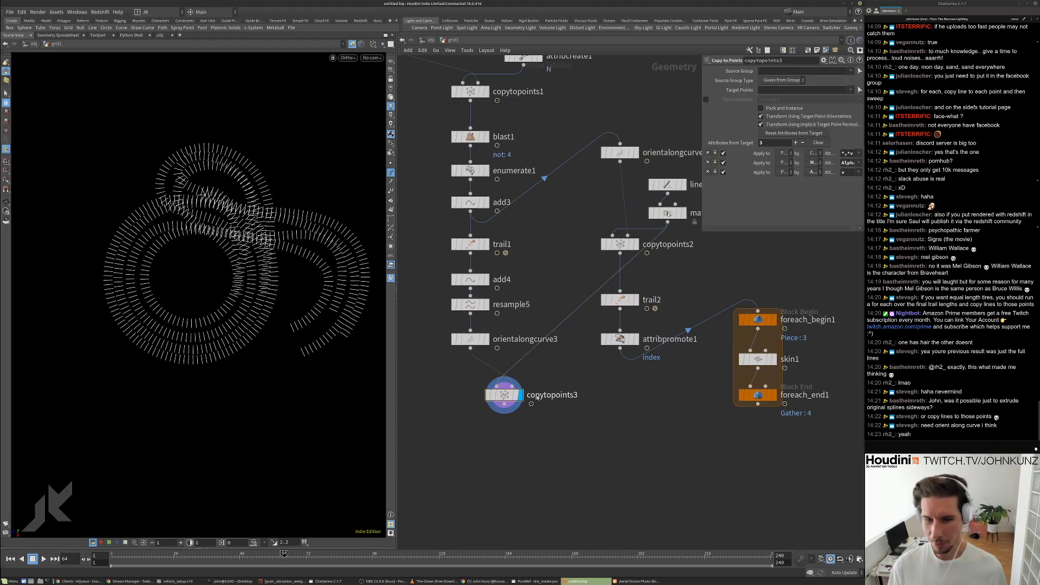
scroll(539, 399, down, 2)
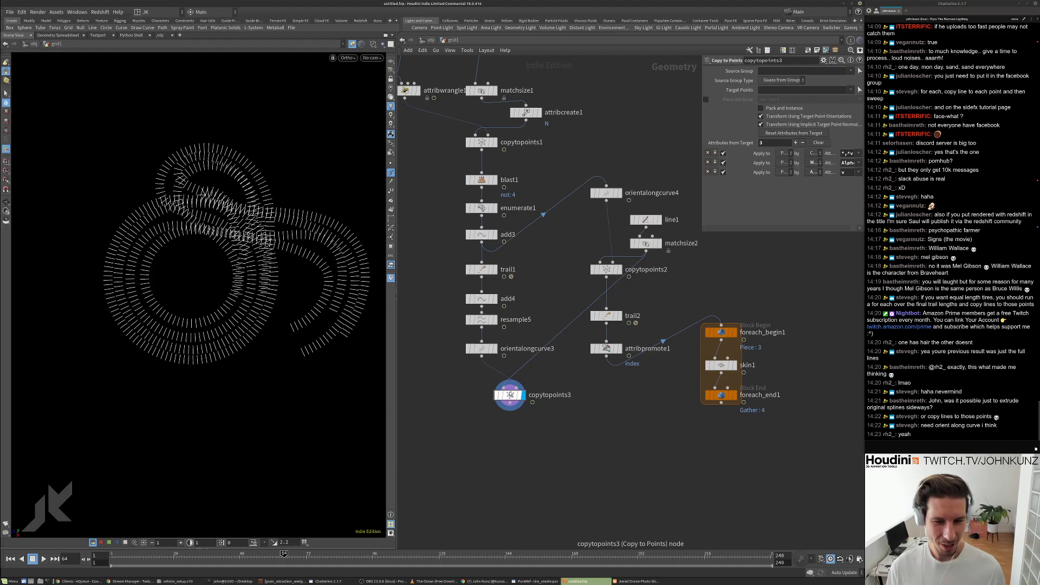
drag(512, 395, 484, 395)
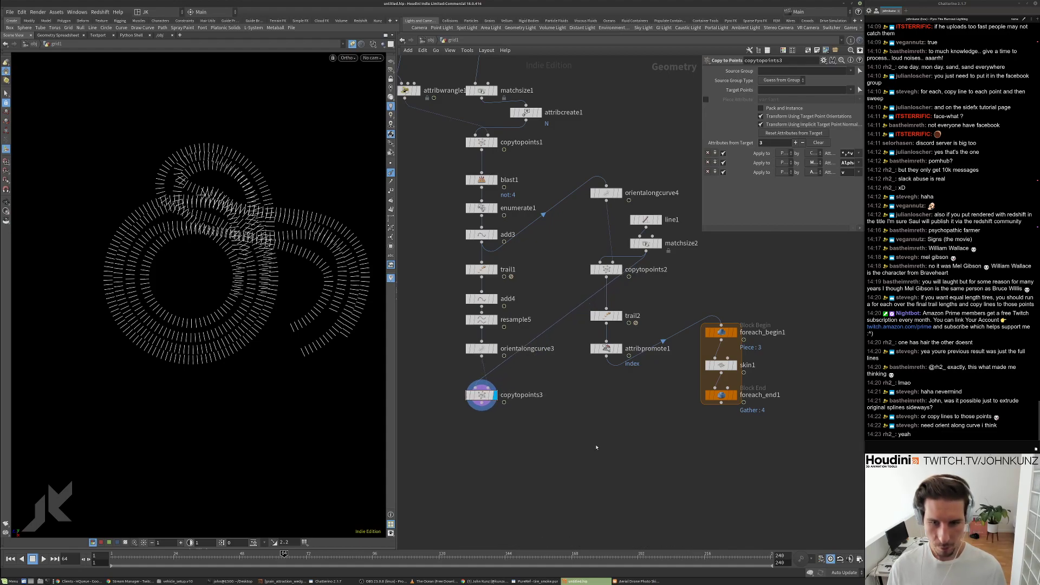
Duplicate attribpromote1 beneath copytopoints3, connect it to copytopoints3 and display the copy.
middle_drag(605, 398, 604, 368)
alt+drag(605, 318, 491, 397)
click(525, 412)
Move the for-each skin block beneath attribpromote2, feed it from attribpromote2 and display foreach_end1.
drag(732, 305, 519, 432)
click(452, 443)
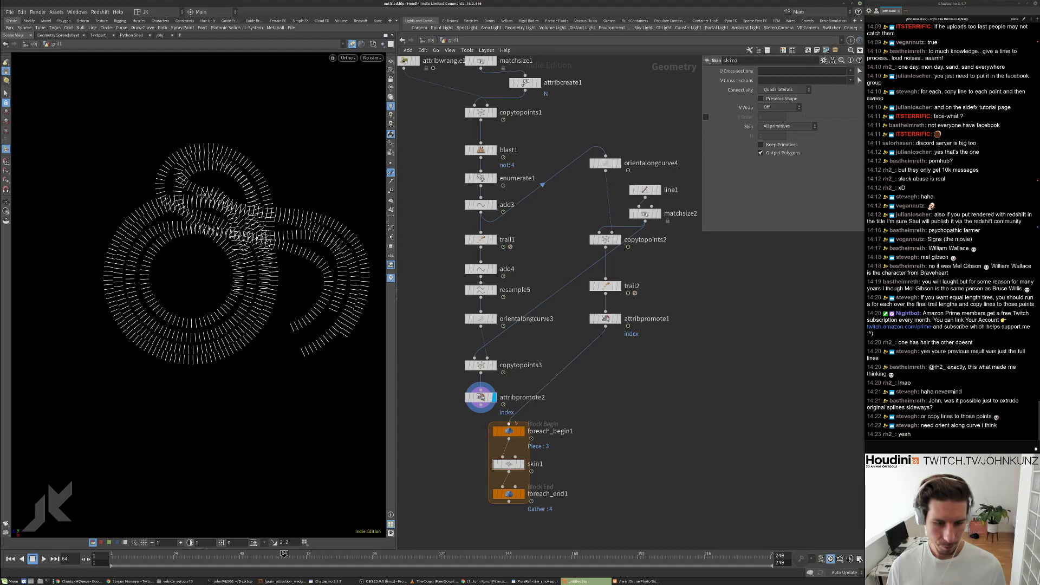
click(520, 494)
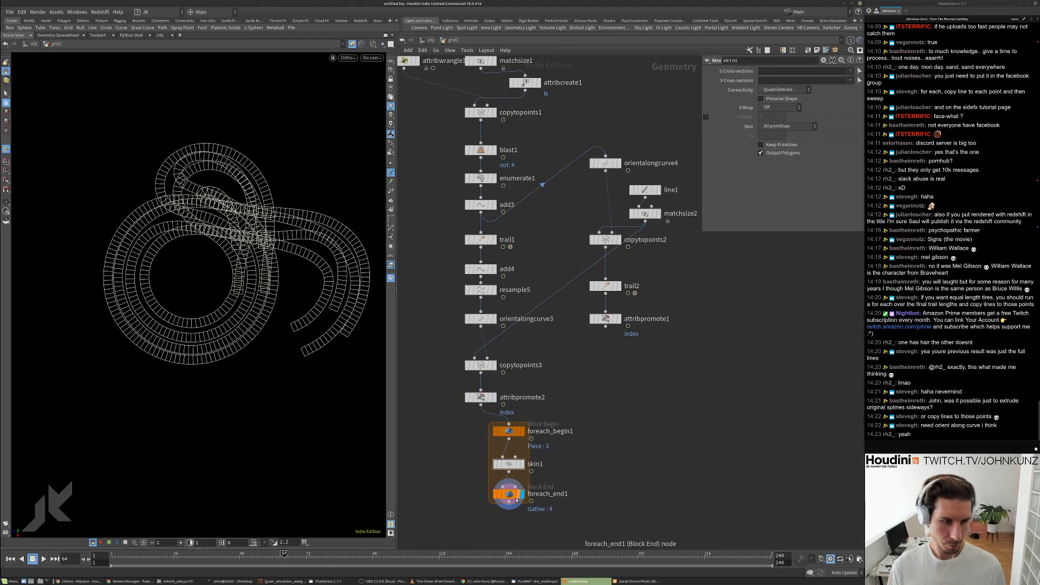
click(515, 494)
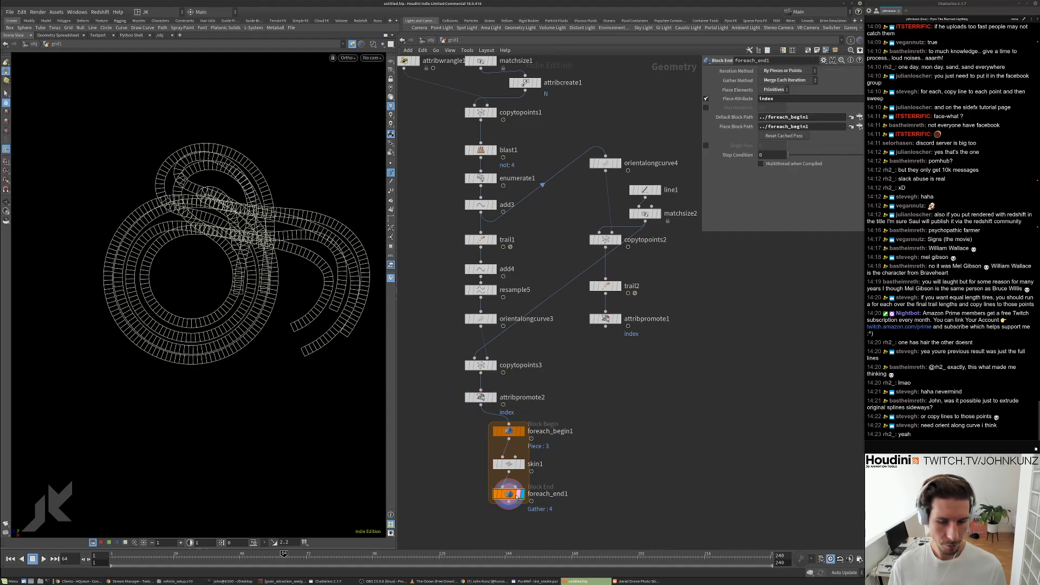
Switch the viewport to shaded display and zoom in on the skinned ribbons.
click(378, 48)
click(390, 123)
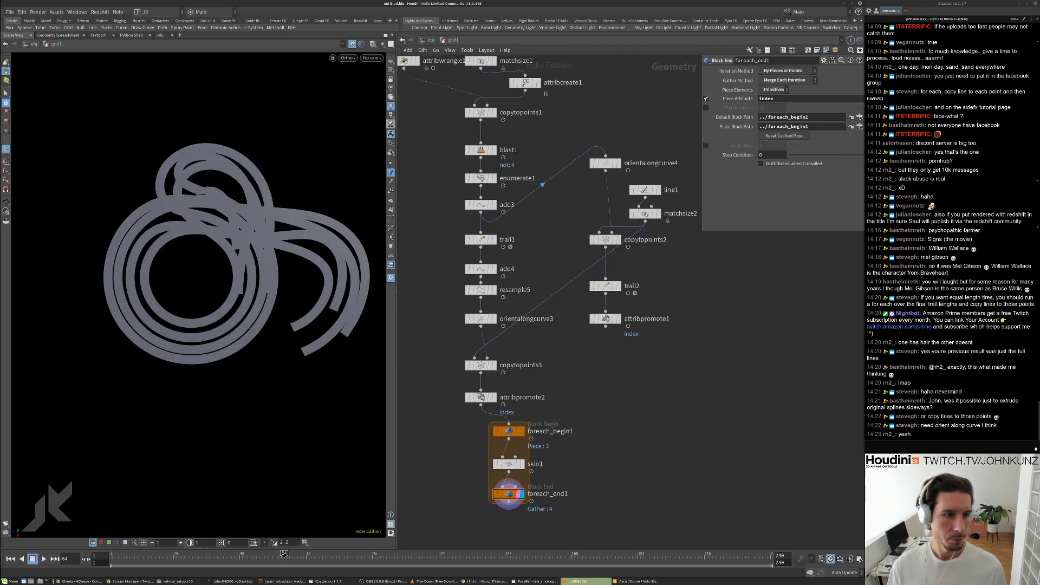
middle_drag(604, 447, 647, 365)
scroll(220, 216, up, 4)
alt+middle_drag(220, 216, 185, 189)
Align the for-each block directly beneath attribpromote2 and show the parameters of skin1.
drag(640, 438, 523, 375)
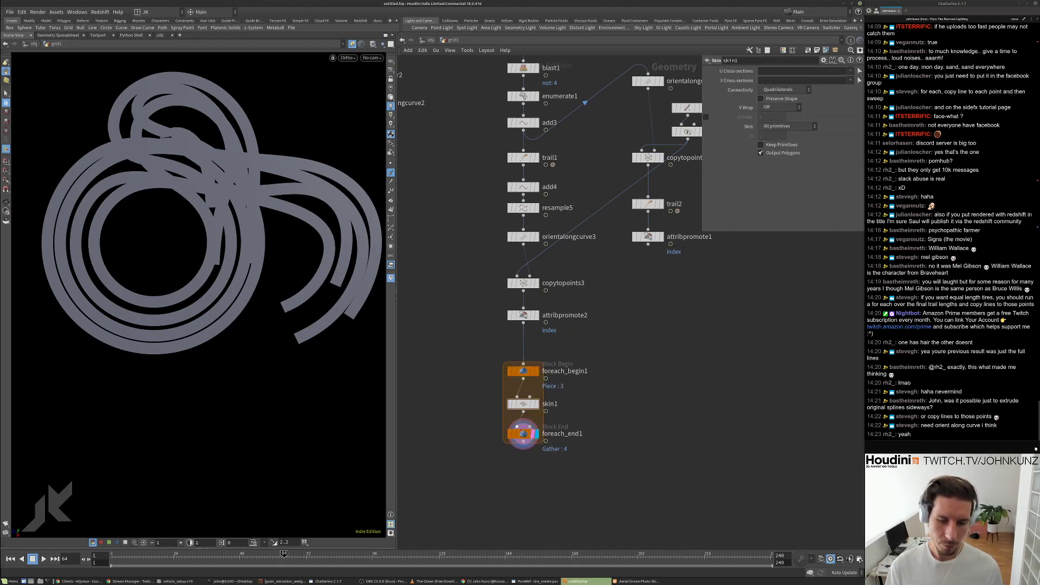
click(523, 434)
scroll(523, 434, up, 3)
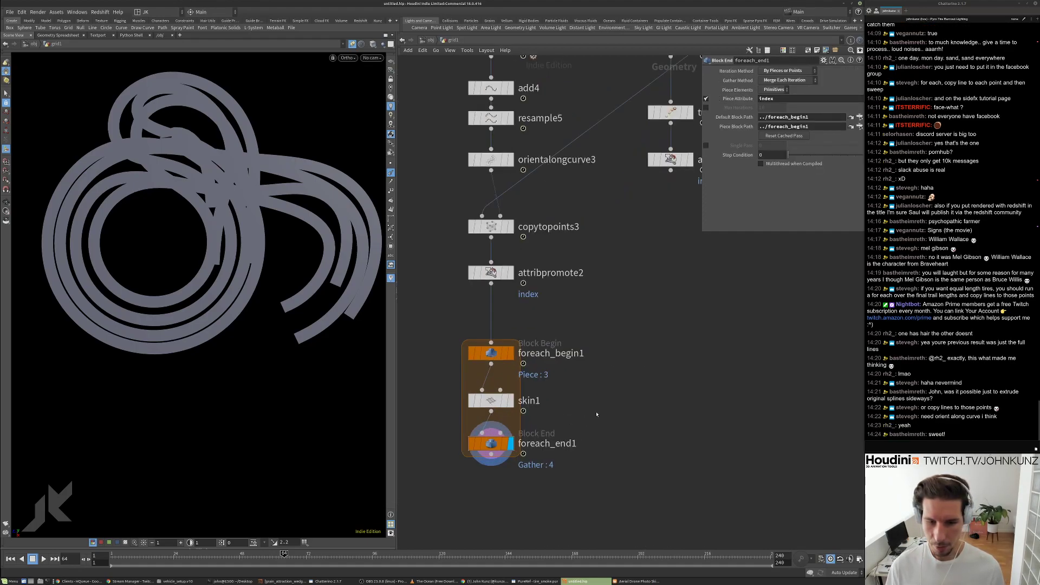
click(512, 347)
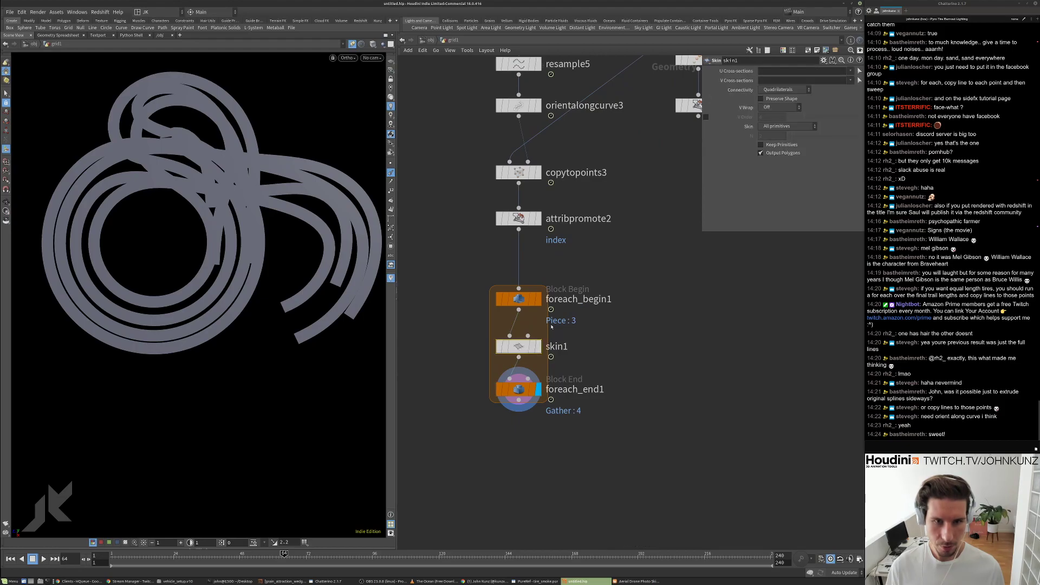
Display orientalongcurve3 and move it closer beneath resample5.
scroll(551, 329, down, 2)
scroll(573, 258, down, 2)
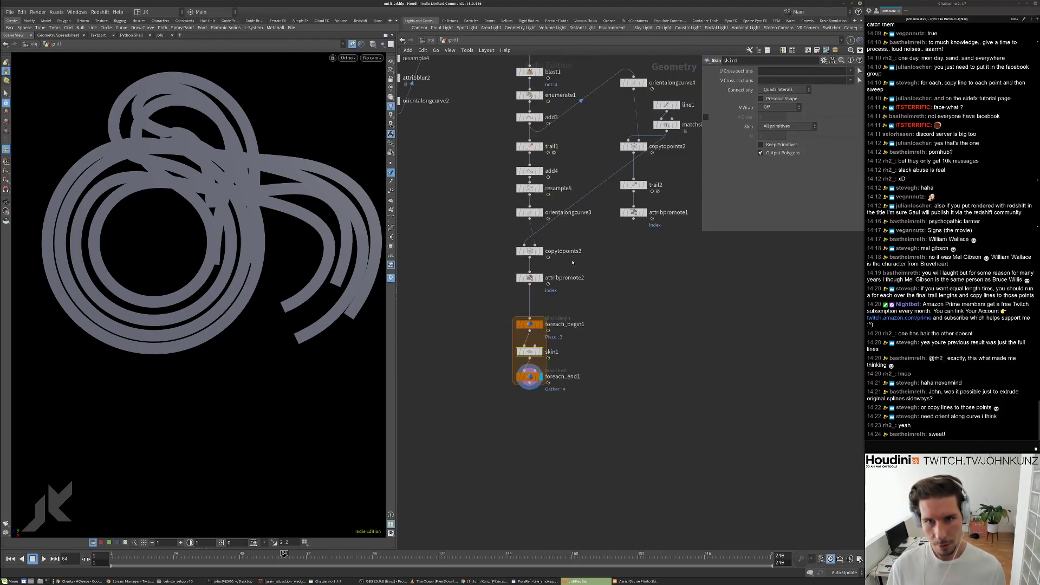
scroll(599, 235, down, 1)
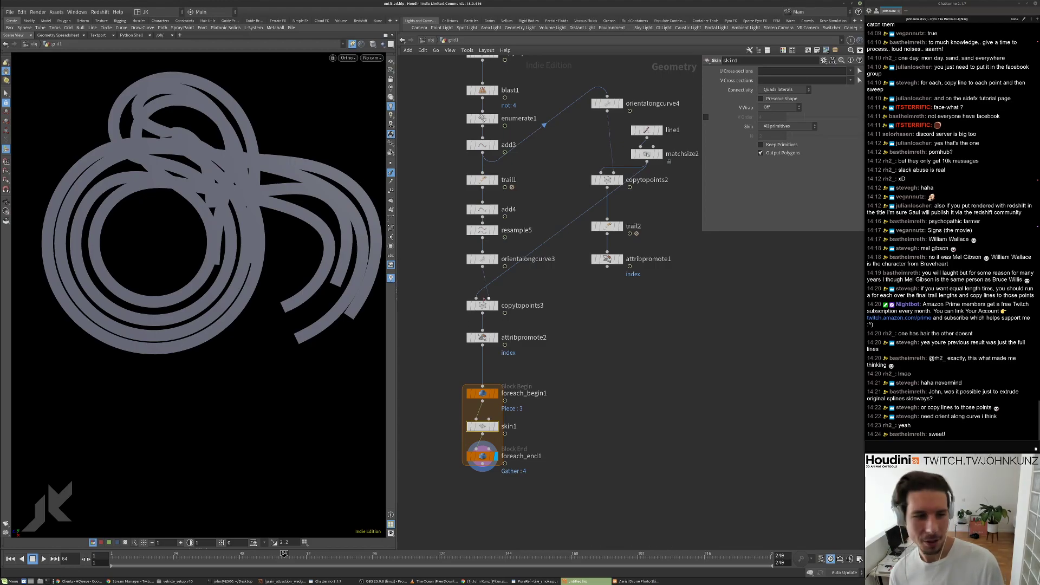
scroll(436, 317, up, 3)
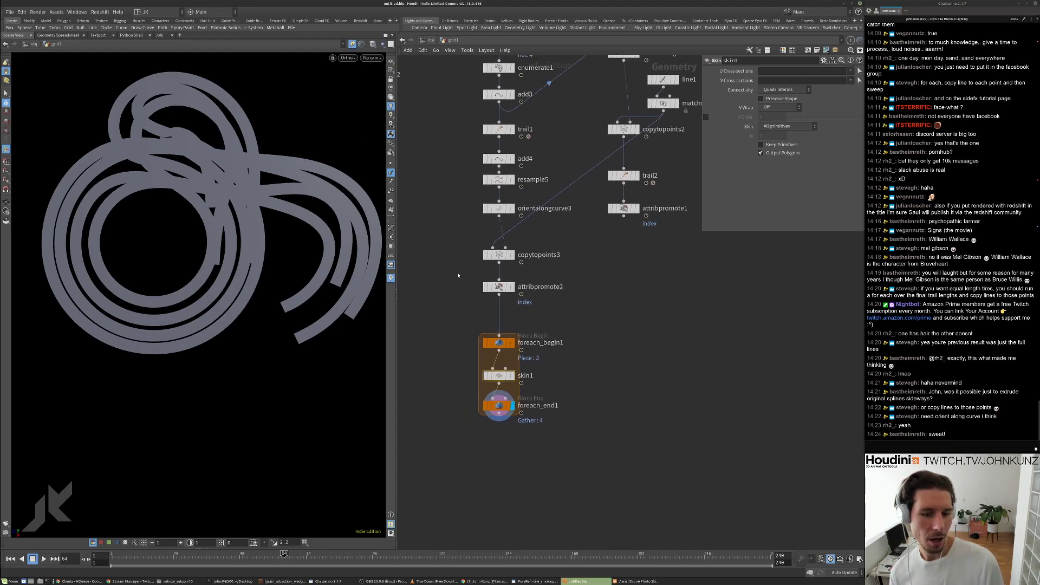
middle_drag(467, 195, 477, 238)
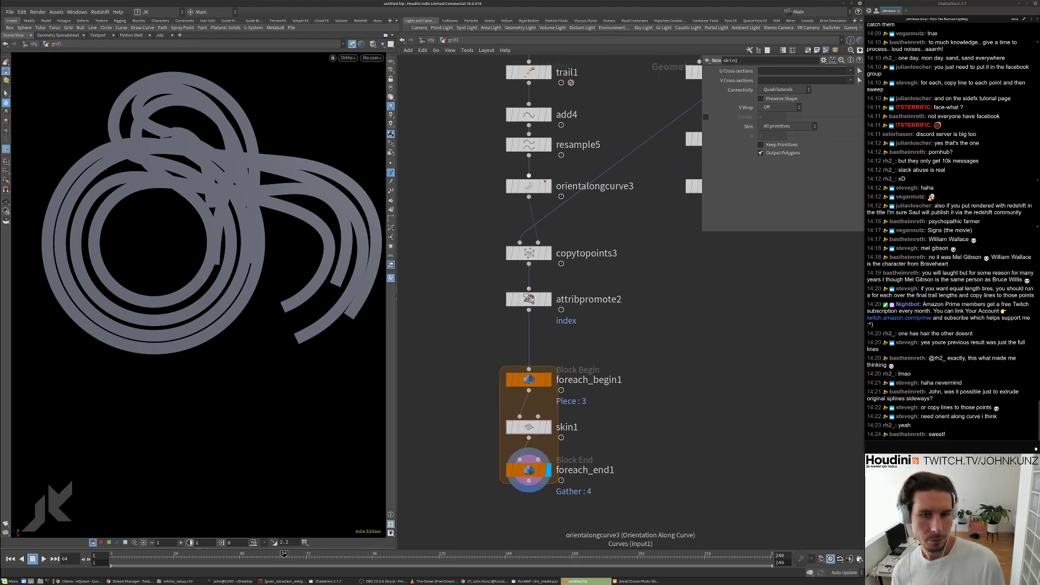
click(549, 186)
drag(522, 192, 522, 182)
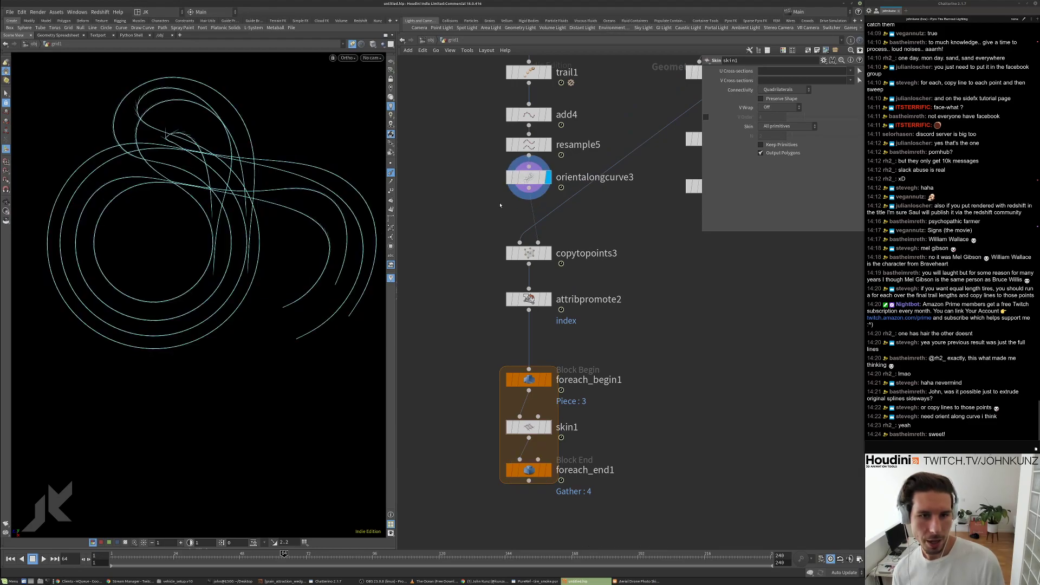
Add a Resample node beside orientalongcurve3 with Maximum Segment Length off and the Curve U Attribute curveu enabled.
middle_drag(494, 211, 509, 224)
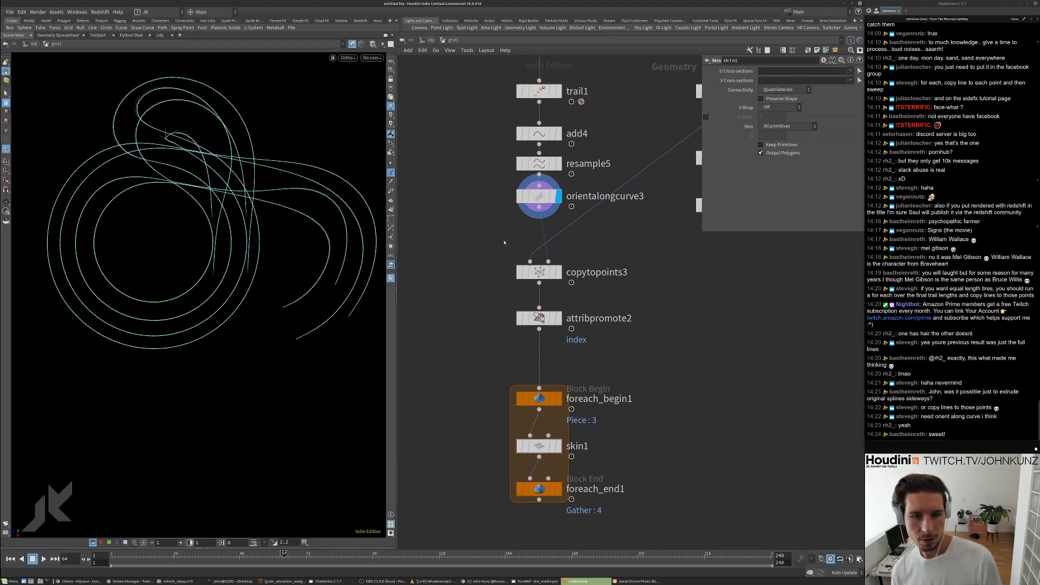
key(h)
middle_drag(459, 186, 458, 269)
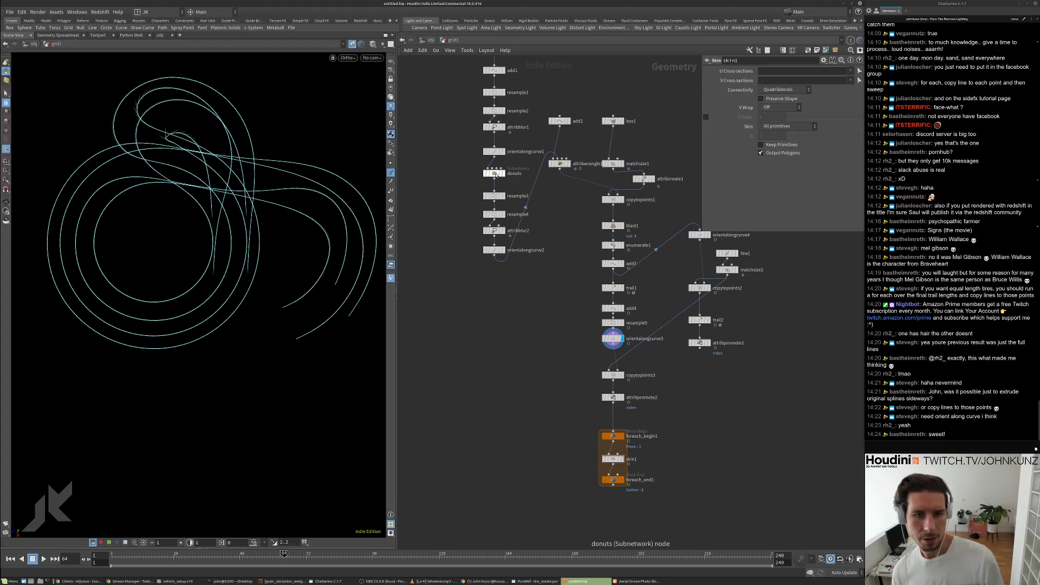
middle_drag(553, 354, 554, 350)
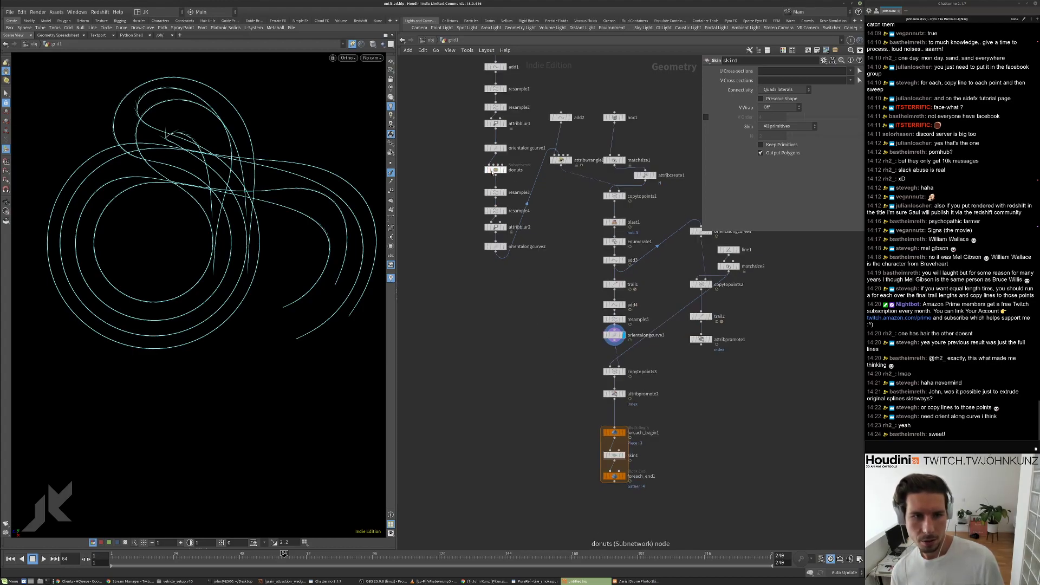
scroll(541, 325, up, 2)
key(Tab)
text(resam)
key(Return)
click(543, 260)
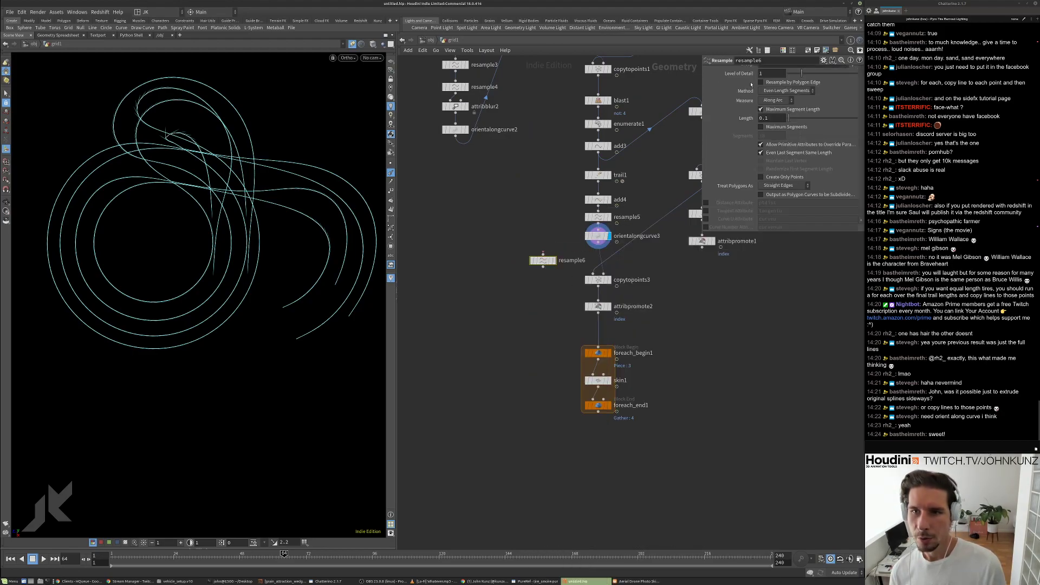
click(760, 108)
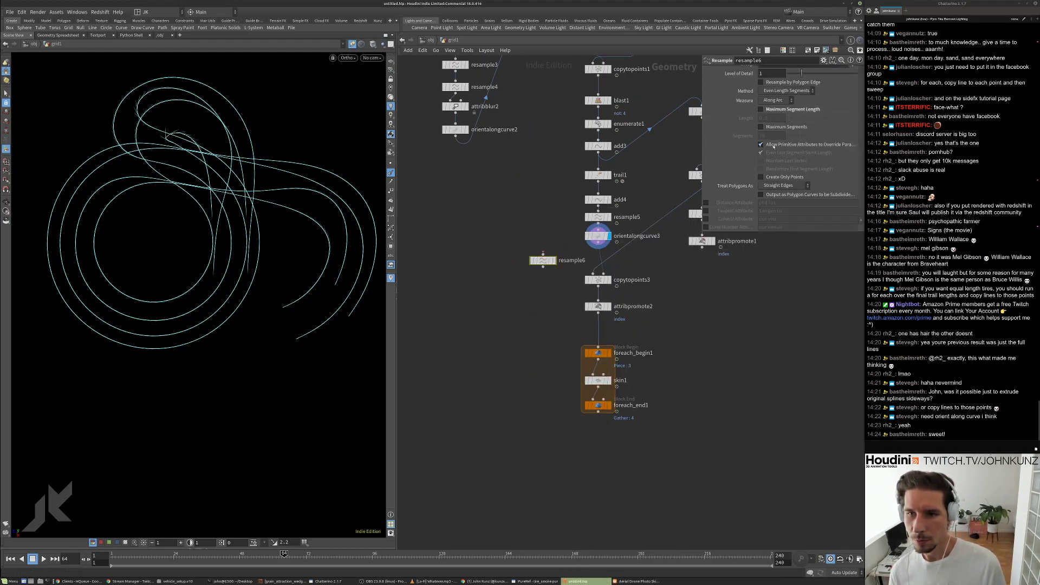
click(706, 219)
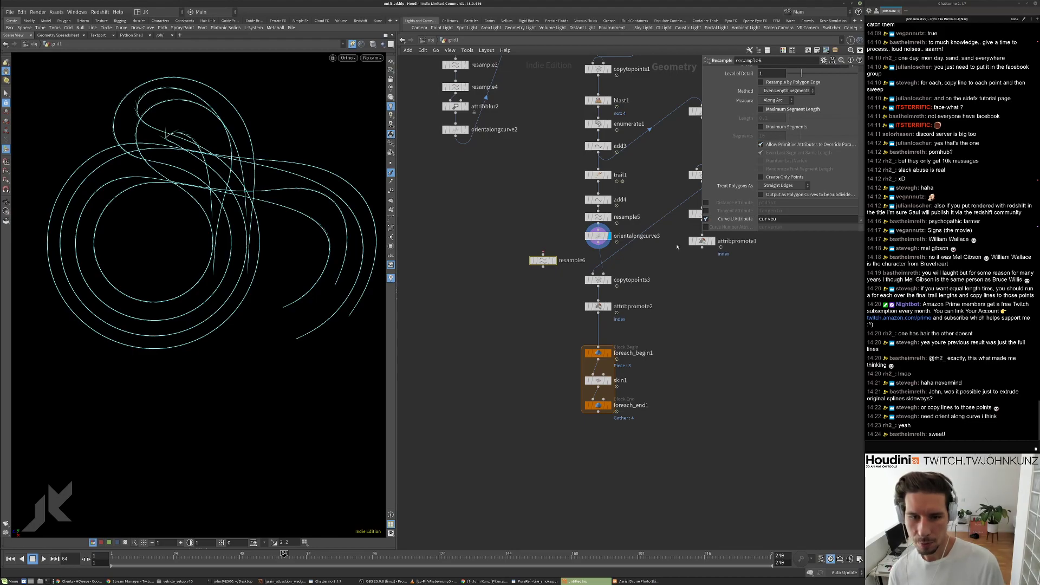
Insert the new Resample node between orientalongcurve3 and copytopoints3, display it and rename it assign_curveu.
scroll(547, 244, up, 2)
mouse_move(550, 263)
mouse_down()
mouse_move(622, 255)
mouse_move(551, 259)
mouse_up()
click(625, 250)
click(592, 255)
double_click(592, 255)
text(assign_curveu)
key(Return)
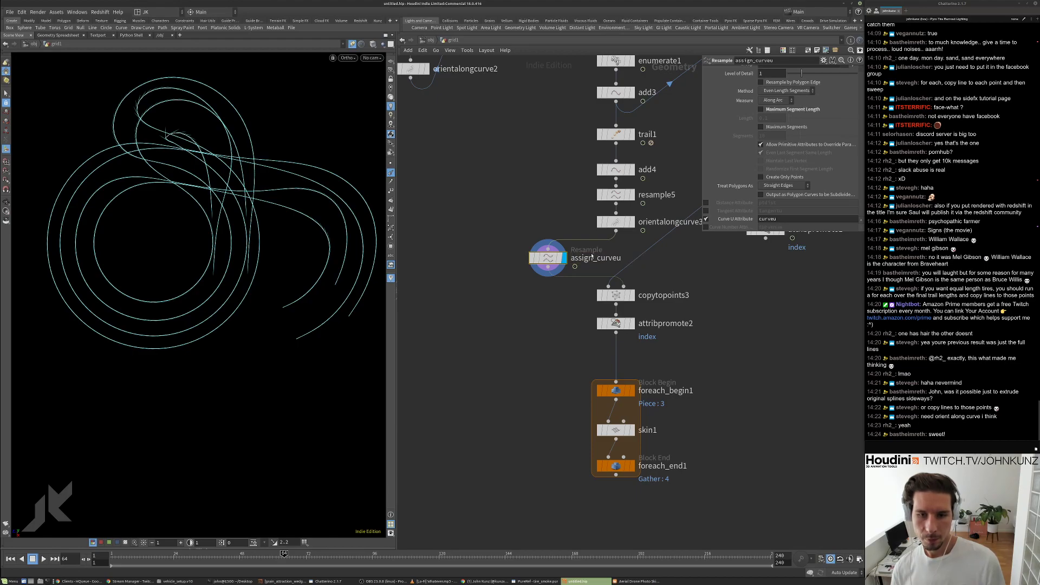
Inspect the node info of assign_curveu for its point attributes and view the curves from another angle.
middle_click(539, 250)
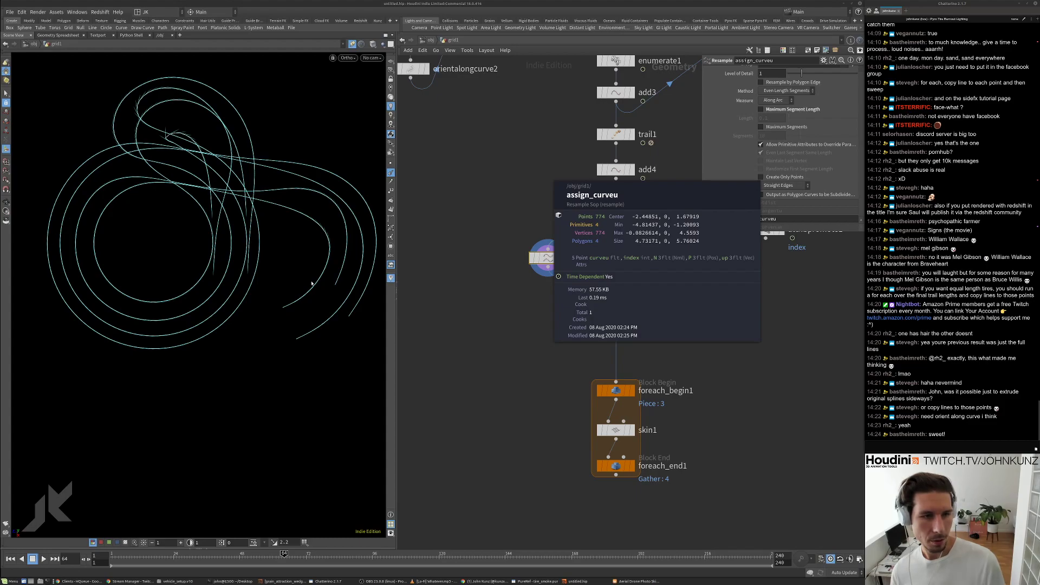
scroll(542, 254, up, 1)
middle_click(542, 252)
alt+drag(260, 255, 216, 231)
scroll(562, 286, down, 2)
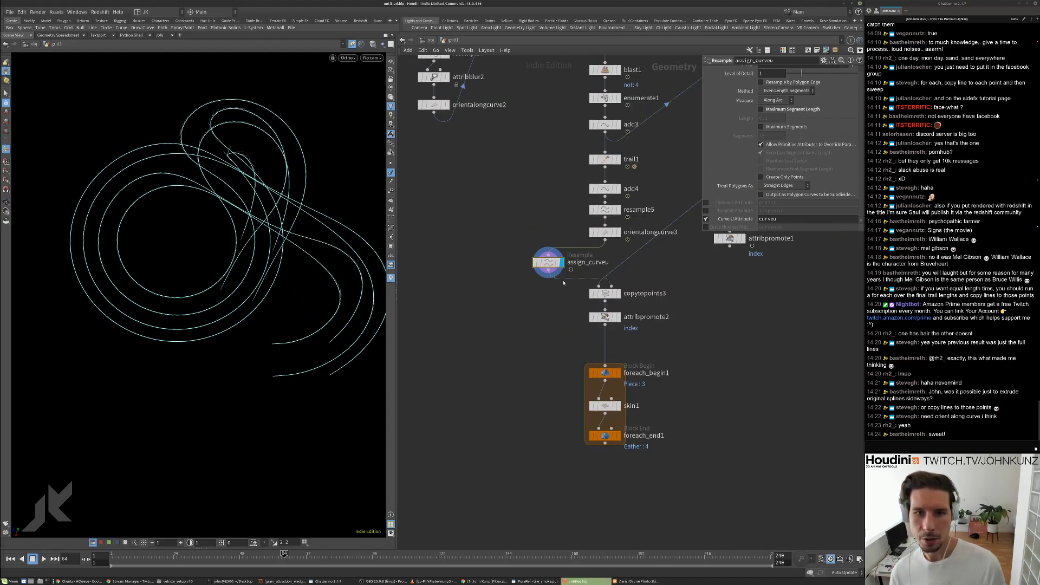
Display add3, trail1 and orientalongcurve3 in turn, and scrub the timeline to frame 240 to examine the full trails.
scroll(605, 150, up, 2)
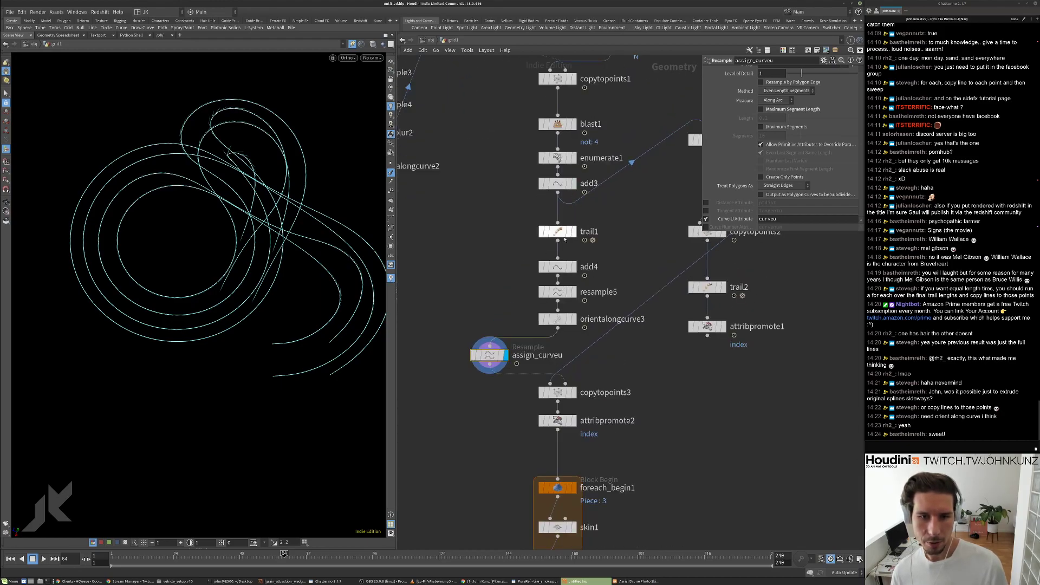
scroll(561, 241, down, 2)
scroll(561, 242, up, 1)
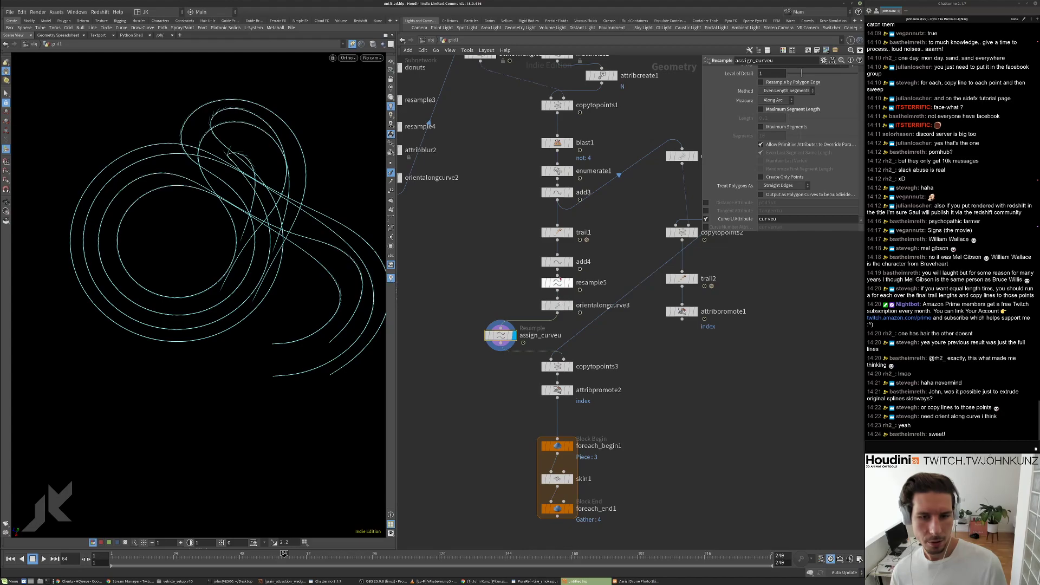
click(556, 194)
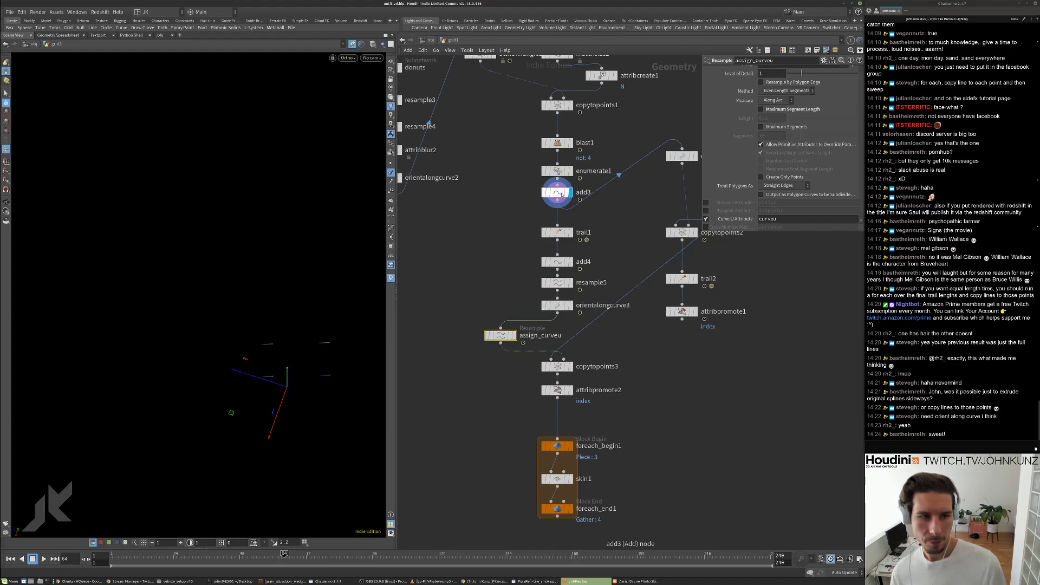
click(556, 232)
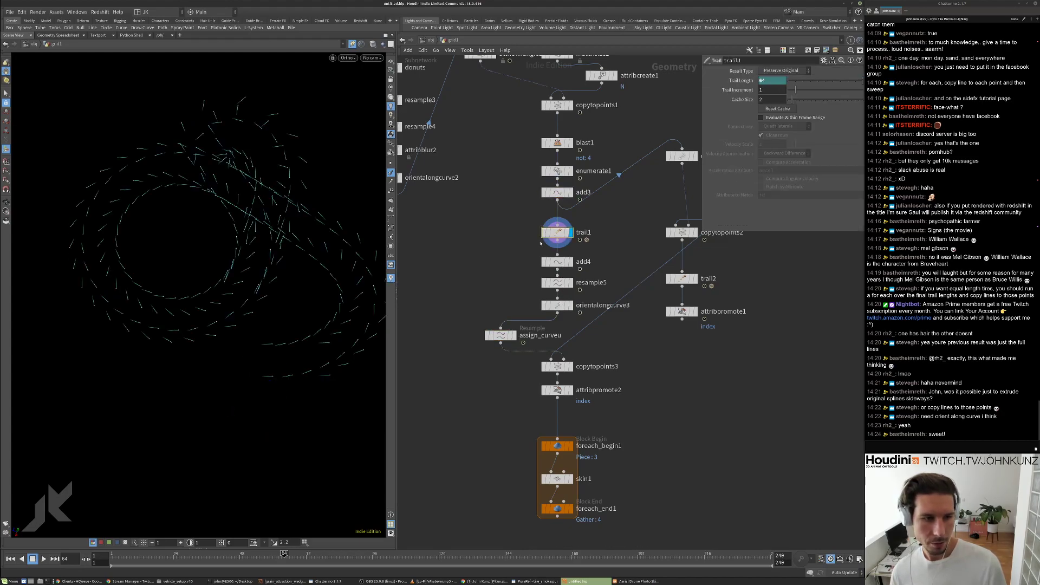
click(557, 304)
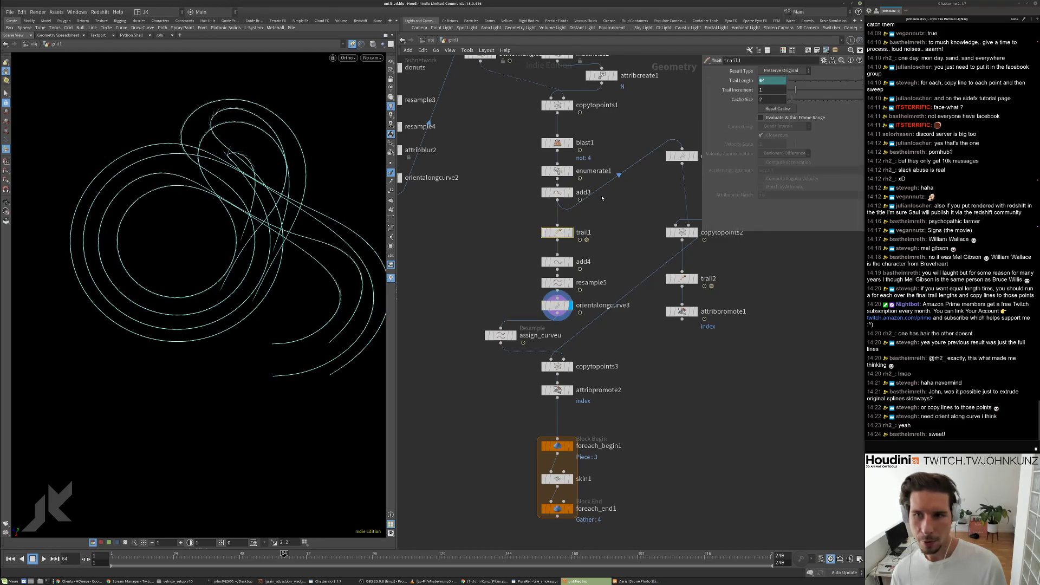
drag(341, 556, 769, 555)
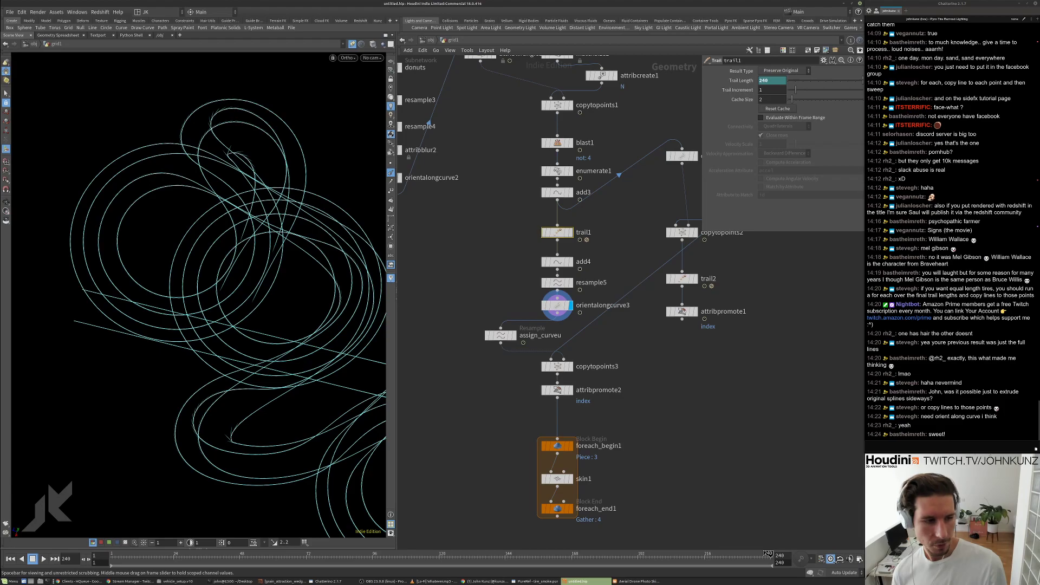
Display assign_curveu and copytopoints3 in turn, and inspect the node info of copytopoints3 for its point attributes.
middle_drag(759, 490, 762, 413)
scroll(762, 413, down, 1)
middle_drag(657, 427, 659, 376)
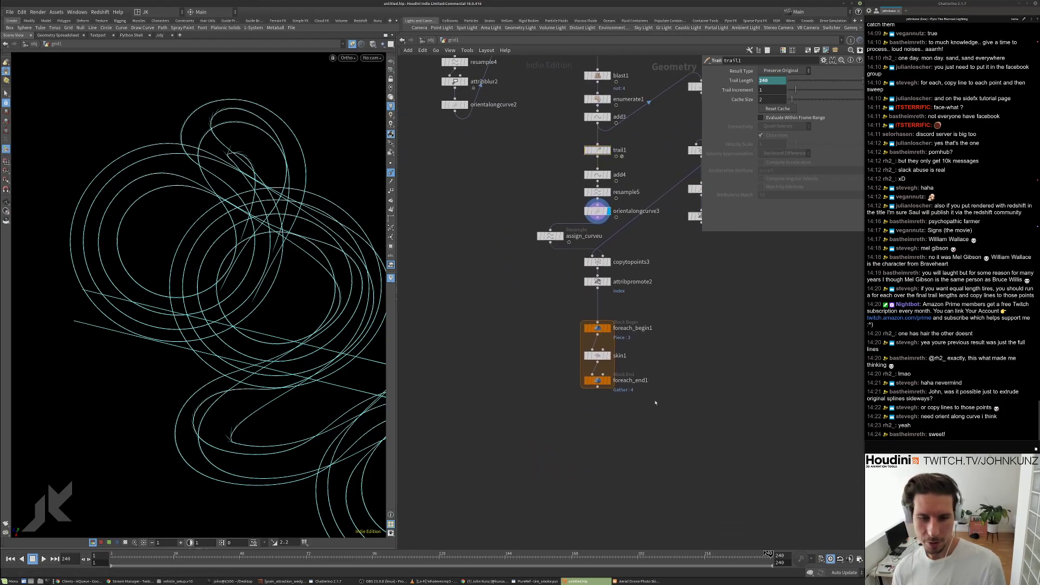
scroll(557, 251, up, 2)
click(551, 234)
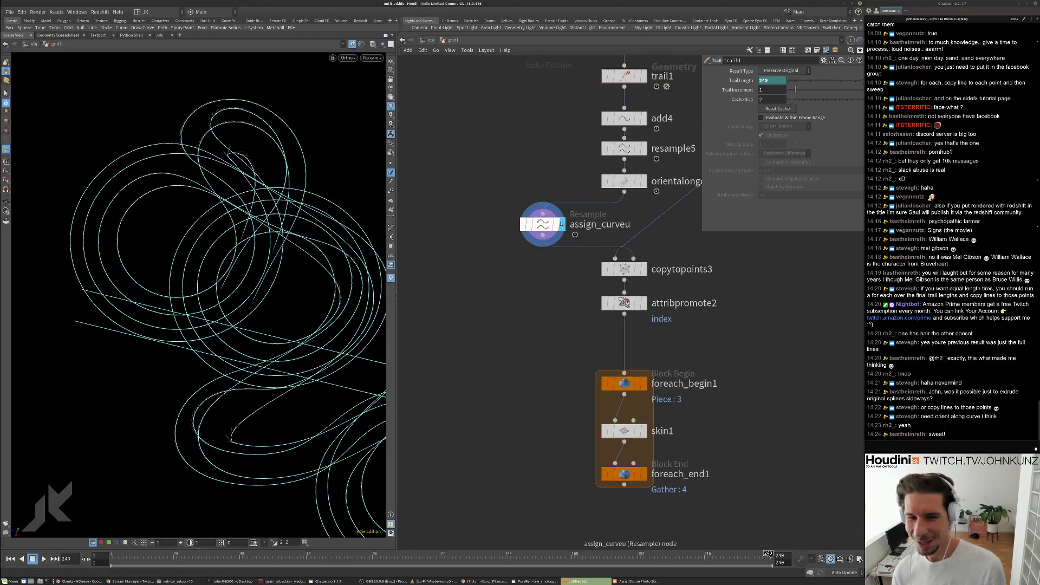
drag(547, 223, 544, 227)
click(392, 174)
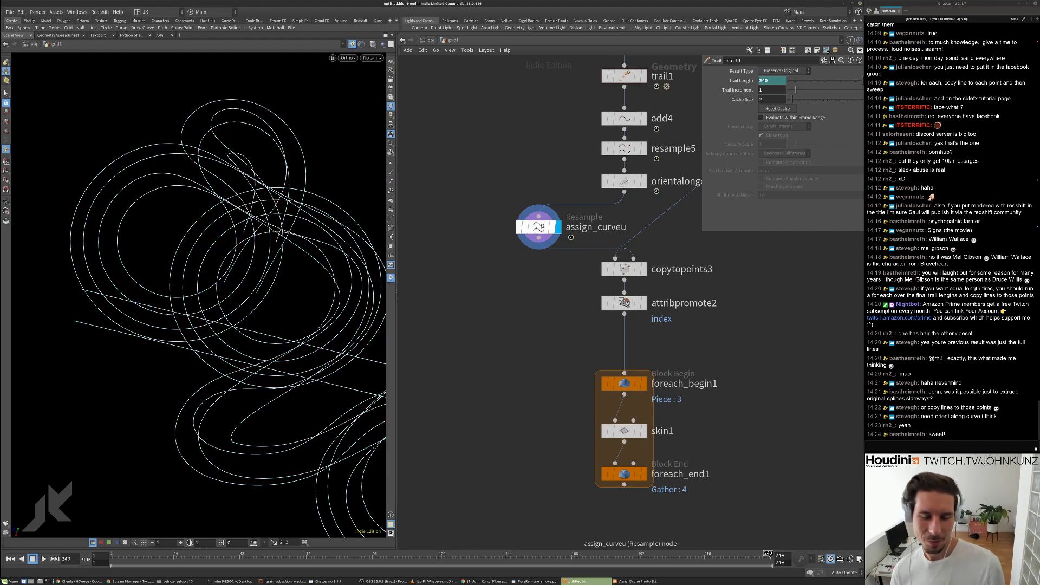
scroll(571, 275, down, 1)
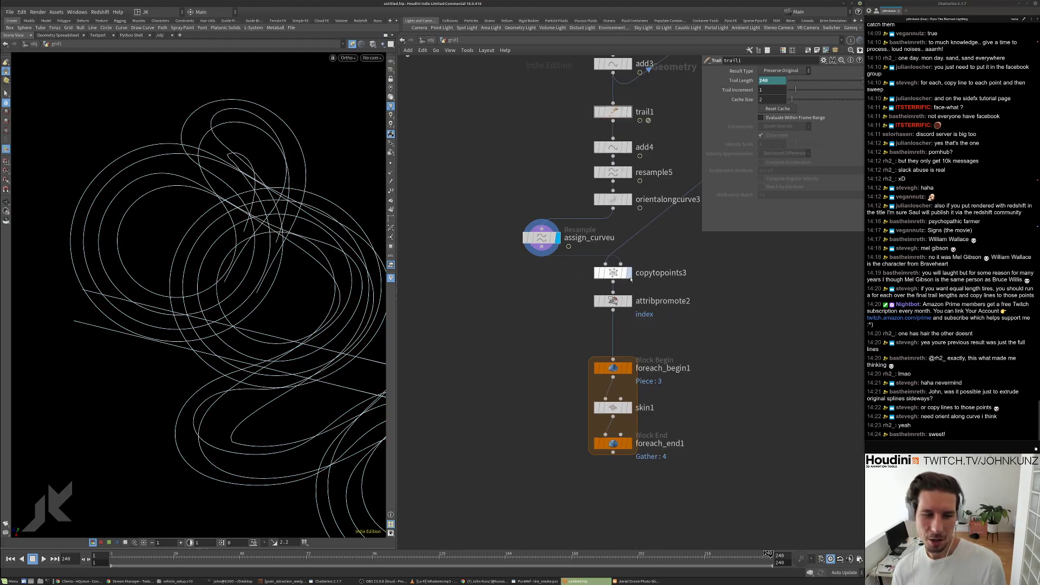
click(628, 273)
middle_click(624, 275)
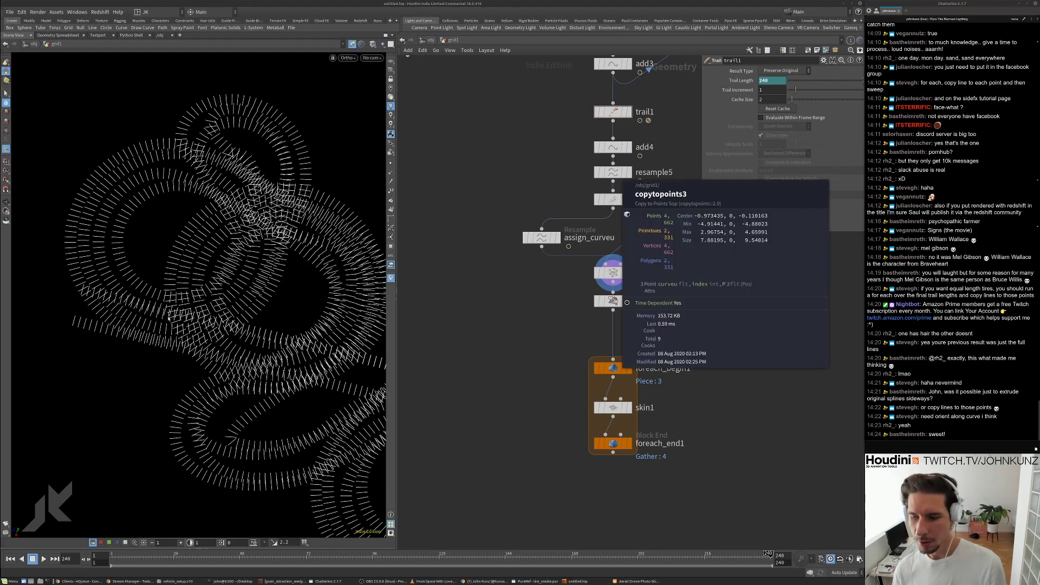
scroll(474, 353, down, 1)
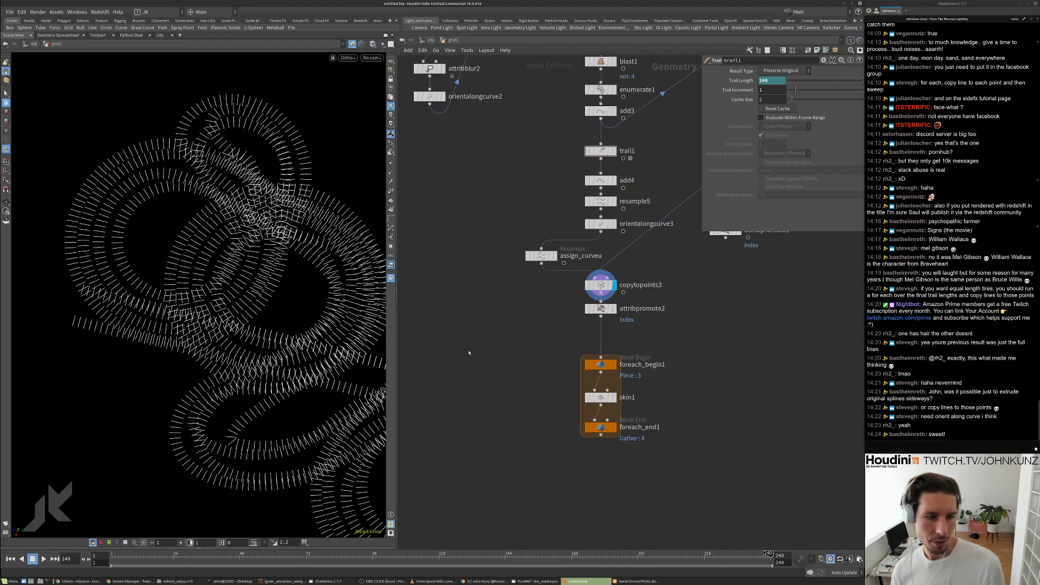
Display foreach_end1, append an Attribute Wrangle below it and display the new node.
scroll(639, 443, up, 2)
click(604, 421)
click(588, 421)
middle_drag(682, 449, 638, 381)
key(Tab)
text(wr)
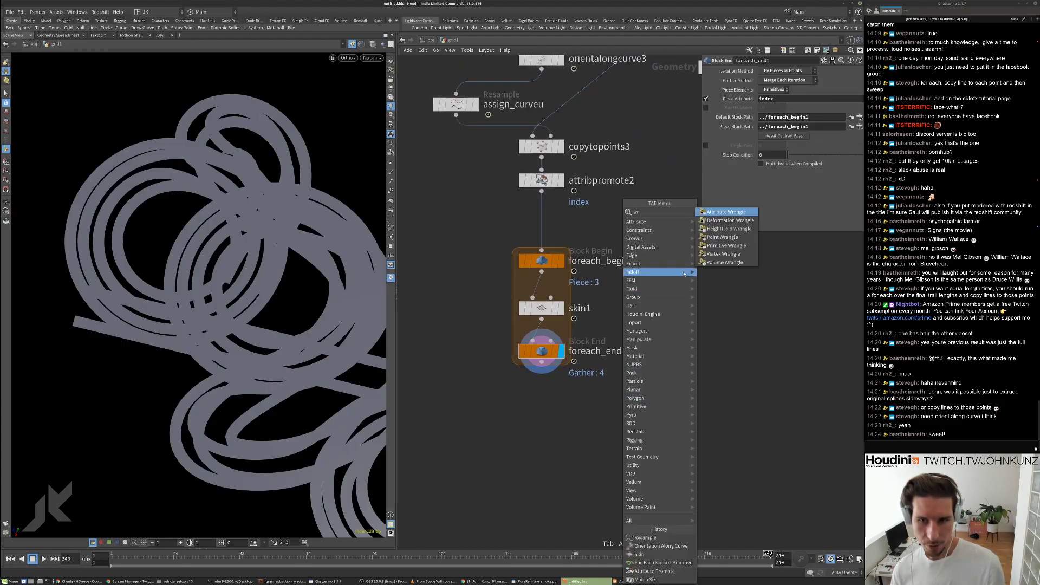
click(709, 213)
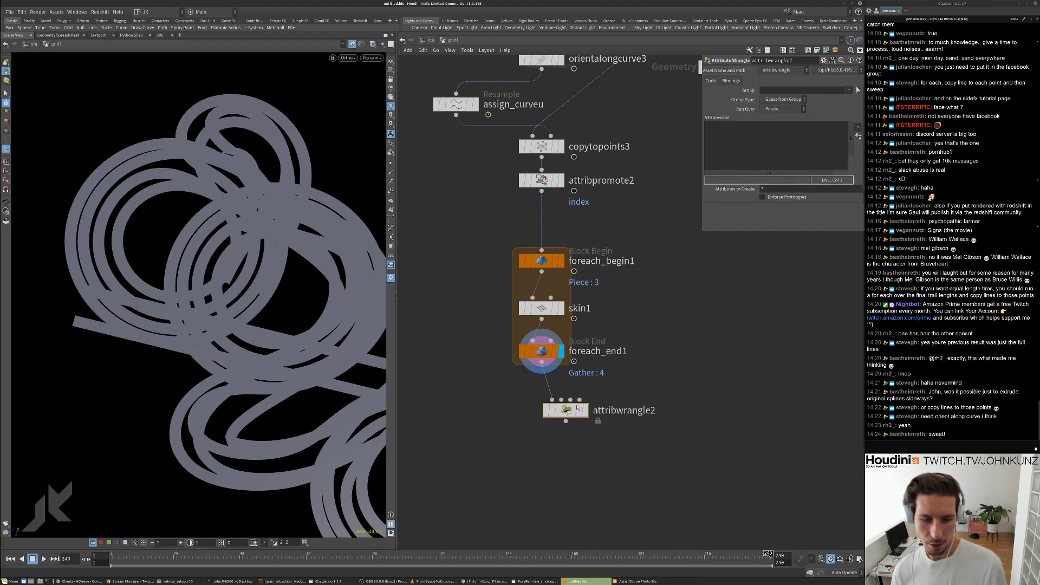
click(576, 413)
drag(576, 412, 552, 417)
Enter v@Cd = f@curveu; as the wrangle's VEXpression to colour the ribbons by curveu.
click(758, 159)
text(v@C)
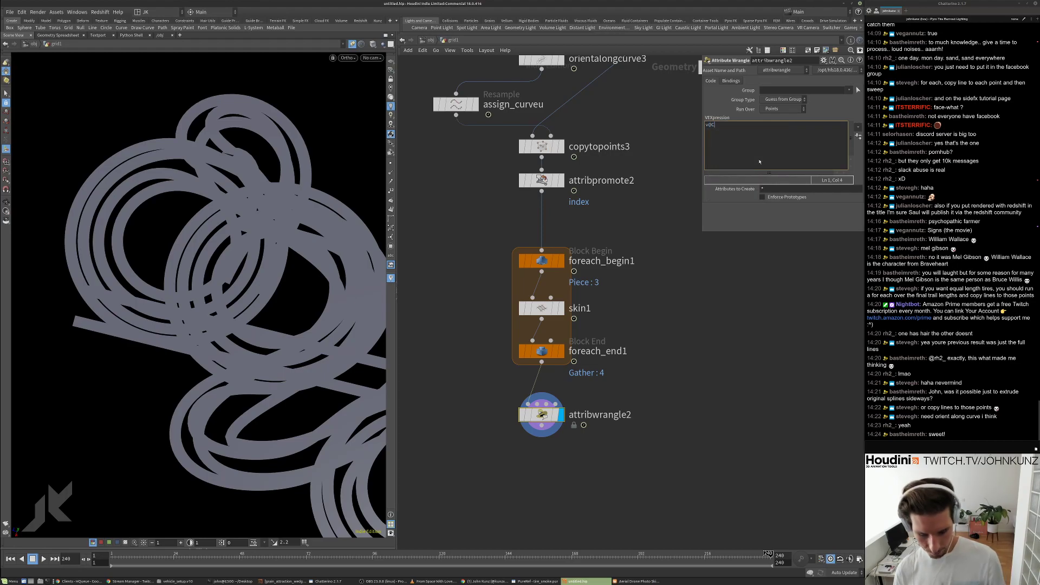
text(d = f)
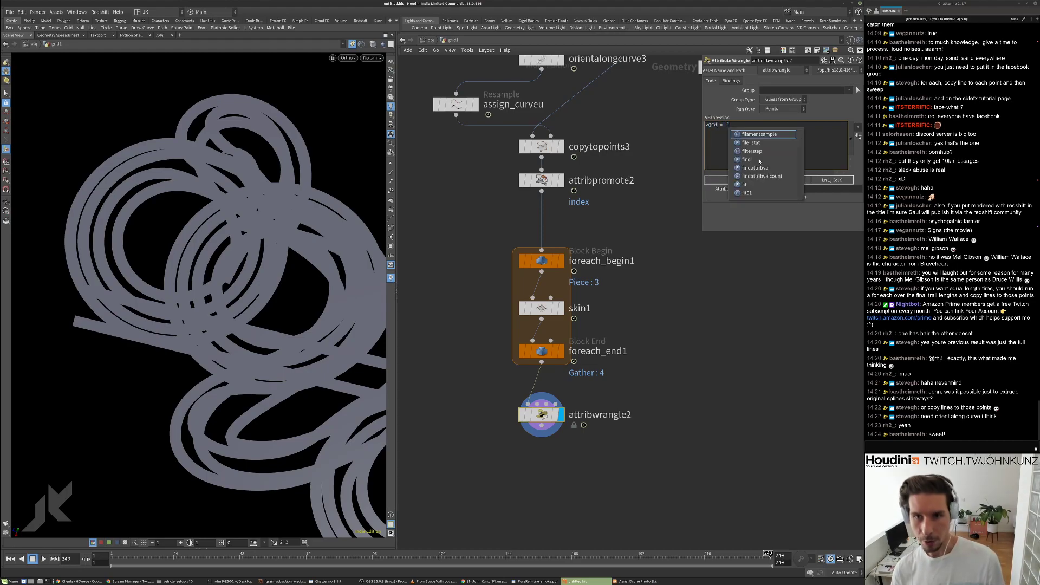
text(@curveu;)
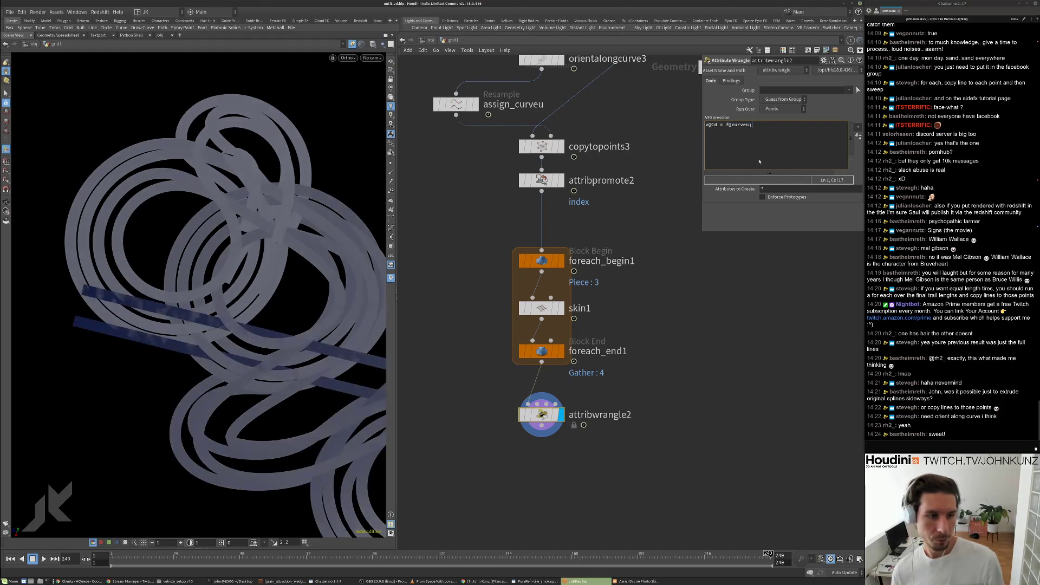
Examine the colour gradient along the skinned ribbons as a whole and close up at their ends.
scroll(123, 303, down, 5)
right_drag(123, 302, 131, 305)
middle_drag(269, 371, 227, 354)
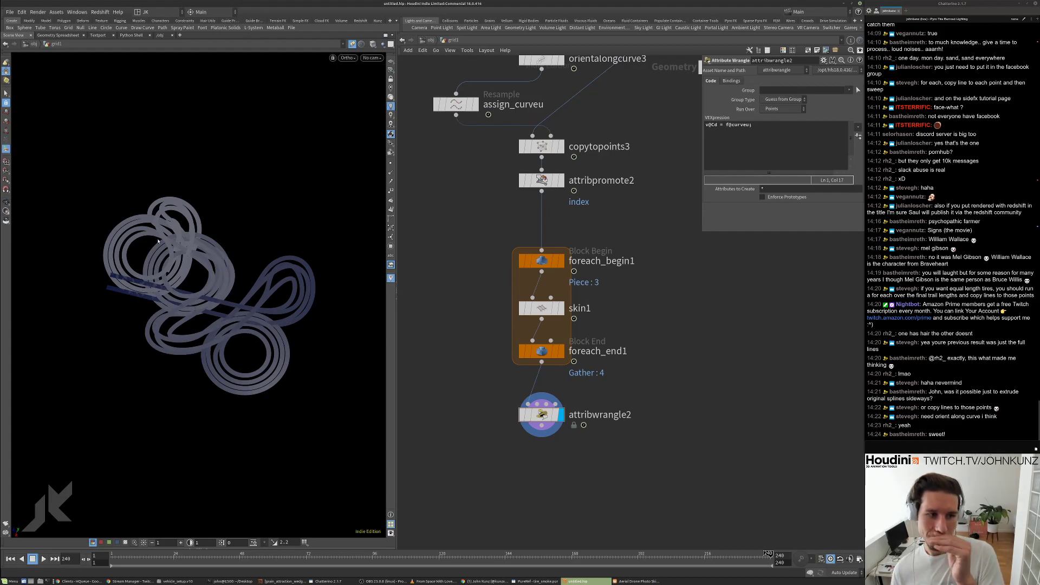
middle_drag(563, 321, 564, 361)
right_drag(112, 318, 200, 321)
middle_drag(200, 321, 273, 281)
right_drag(273, 281, 225, 302)
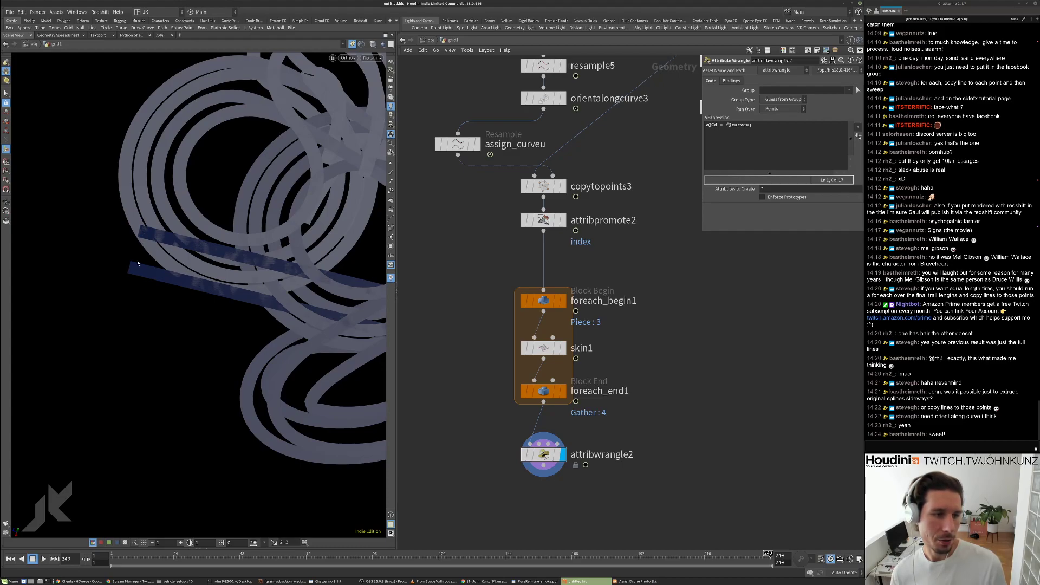
Display matchsize2 and frame its centred line in the viewport to examine it.
scroll(455, 284, down, 3)
middle_drag(568, 242, 567, 297)
scroll(650, 149, up, 1)
click(650, 143)
click(637, 145)
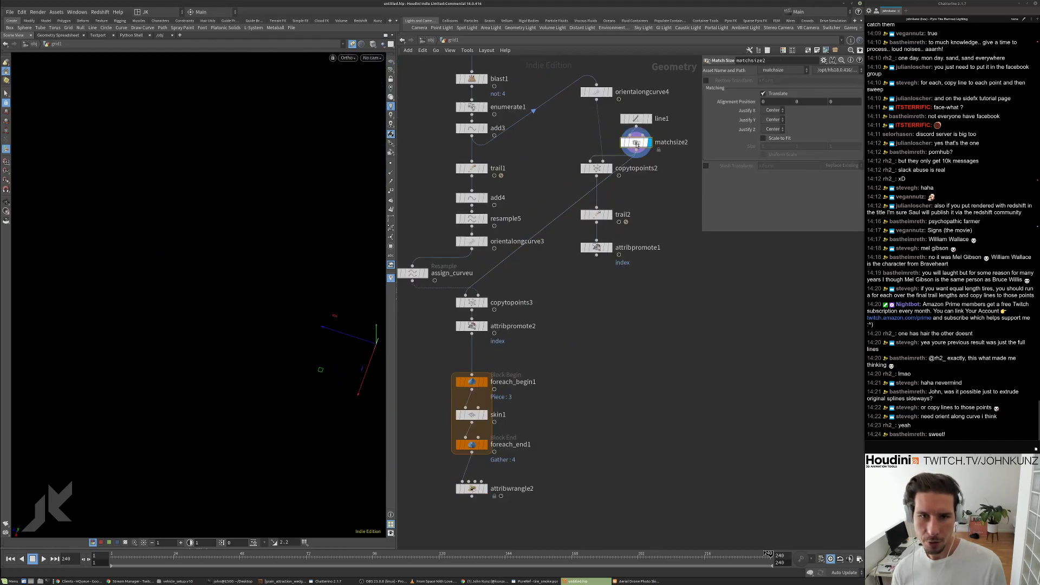
key(g)
drag(231, 346, 256, 360)
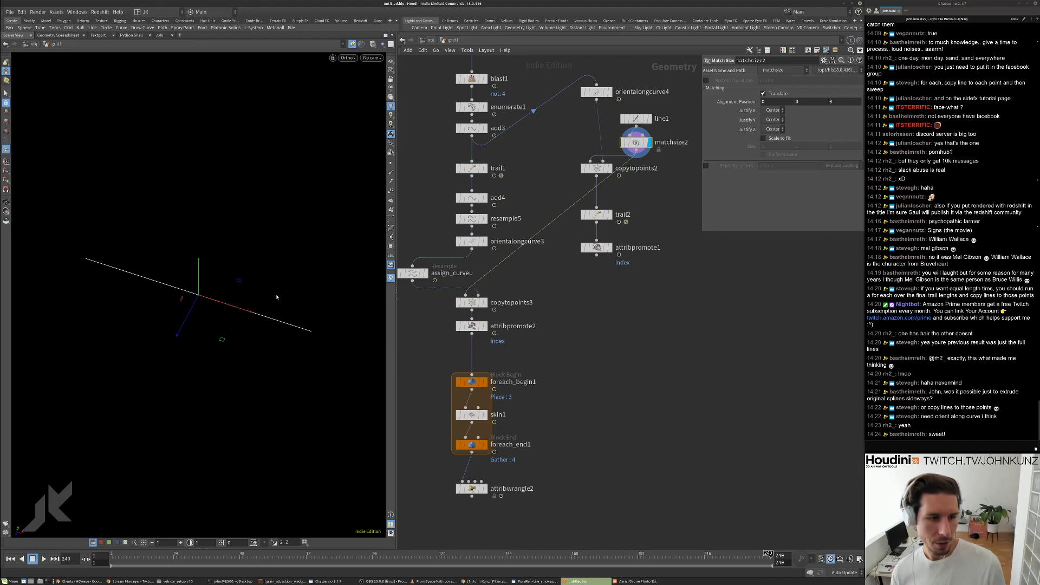
middle_drag(641, 355, 637, 327)
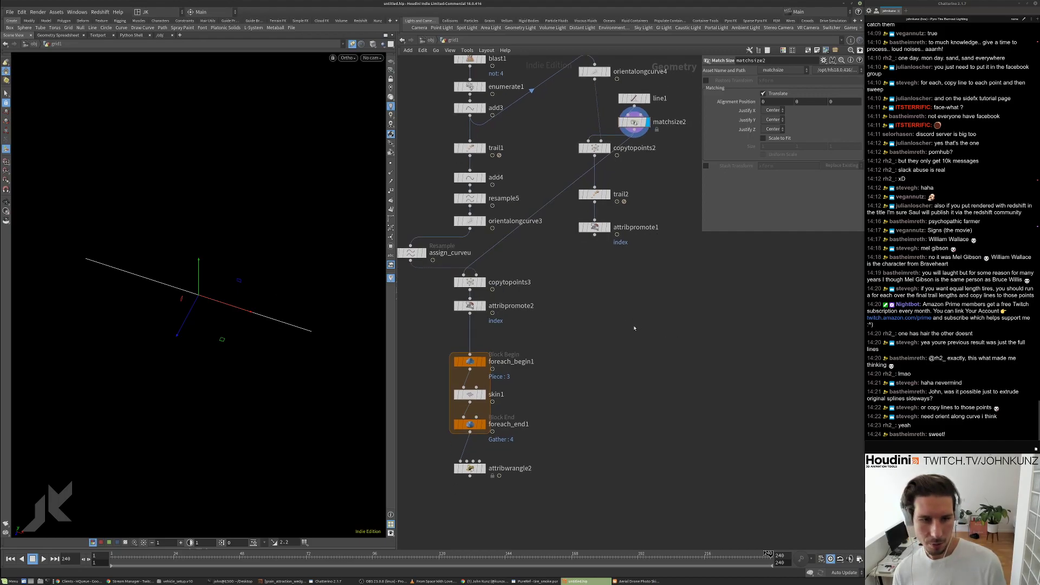
middle_drag(582, 300, 606, 304)
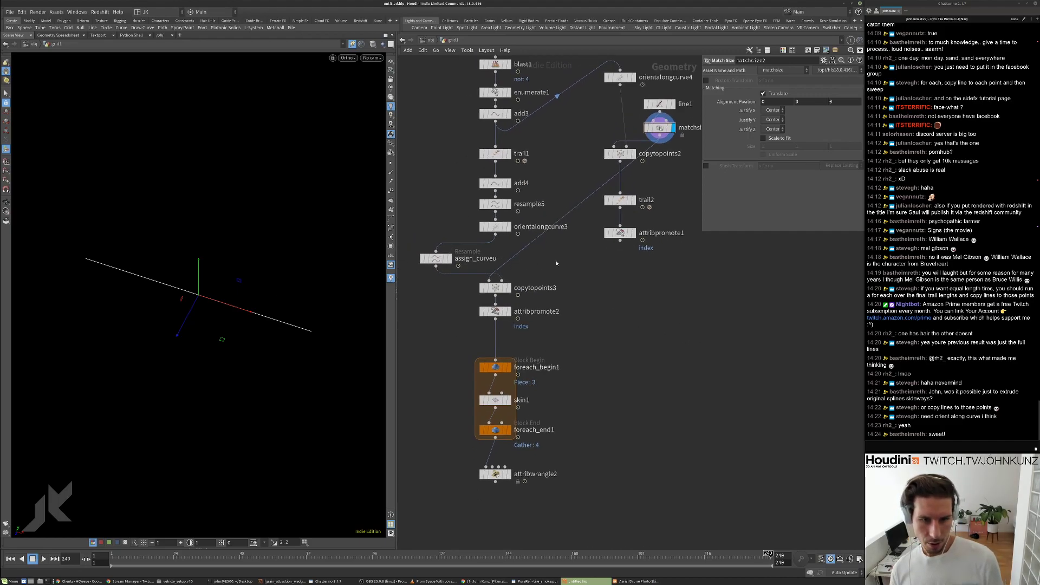
Insert an Attribute Create node on the connection between matchsize2 and copytopoints3 and move it clear of the other nodes.
key(Tab)
text(attc)
click(645, 230)
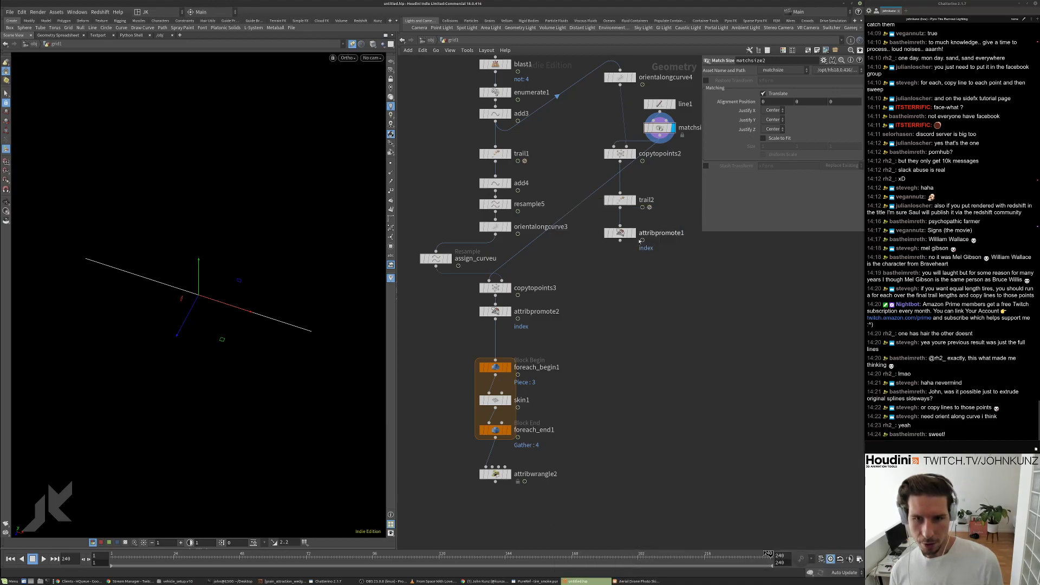
click(622, 266)
drag(622, 266, 707, 265)
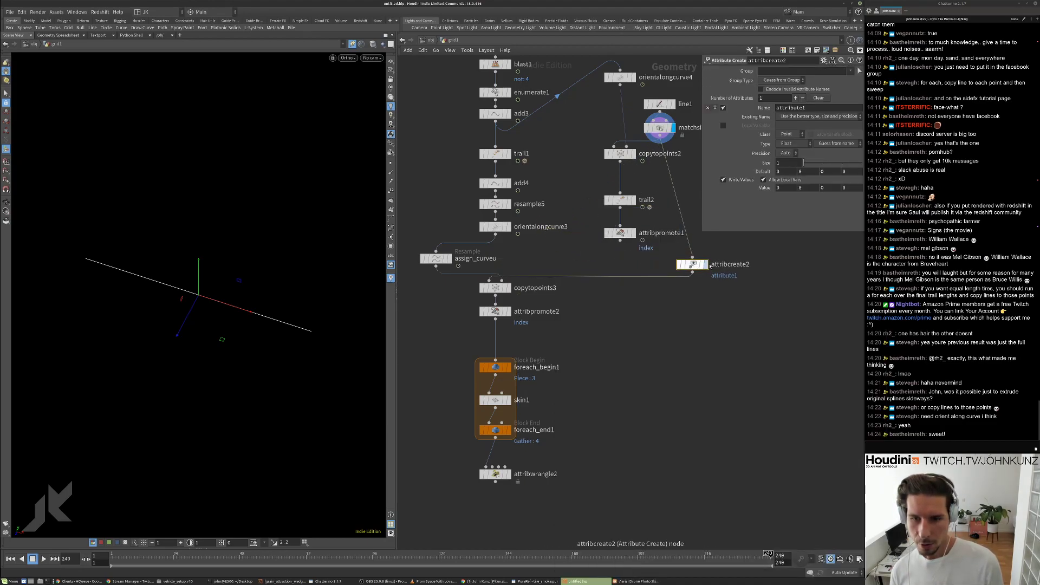
Display the new Attribute Create node and set its attribute name to curvev.
click(706, 265)
double_click(794, 108)
text(curve)
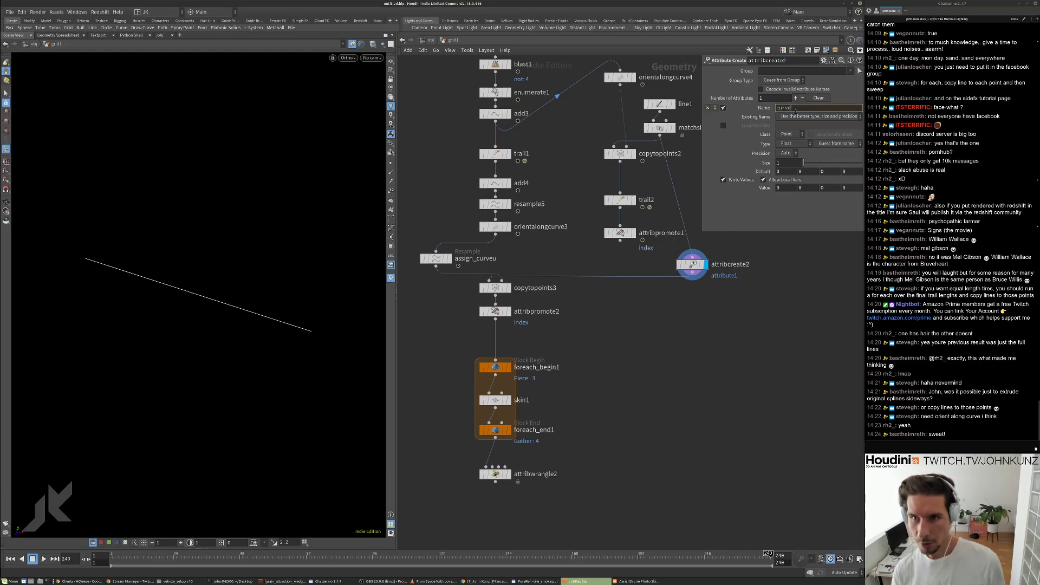
key(Return)
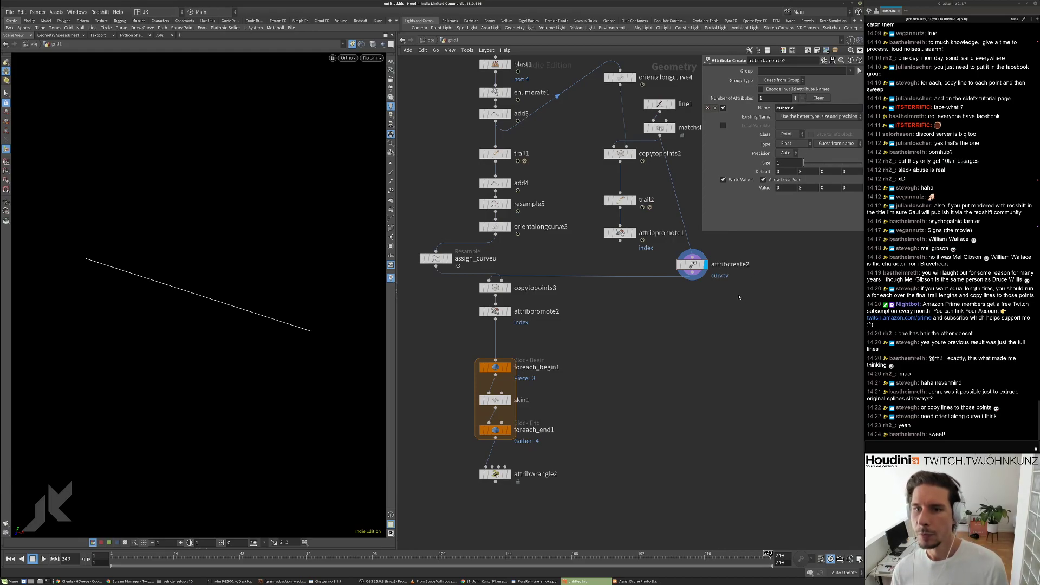
Rename the Attribute Create node to assign_curvev, reusing the name of assign_curveu.
middle_drag(747, 293, 718, 332)
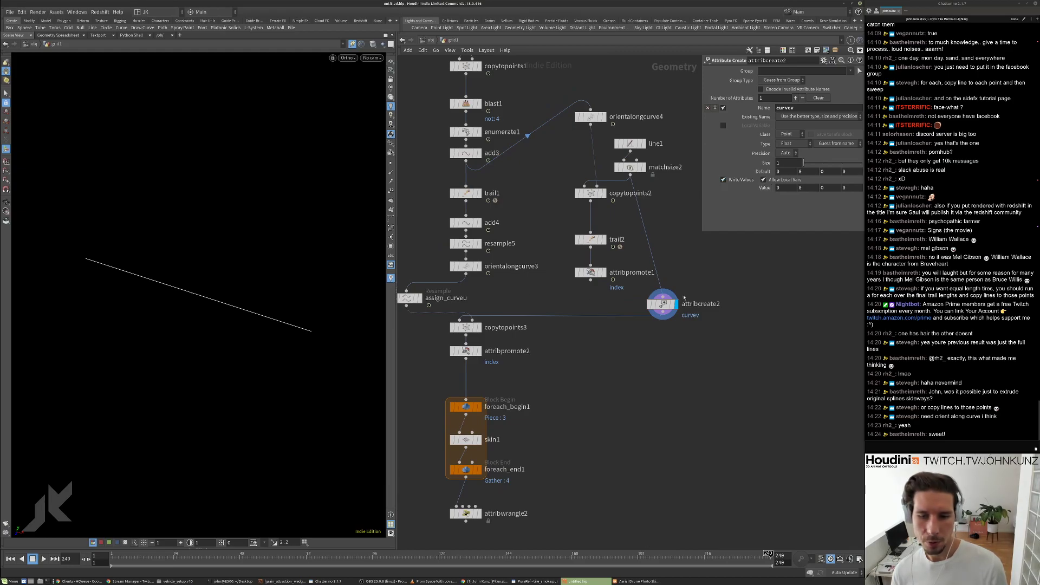
double_click(458, 299)
key(ctrl+c)
double_click(704, 304)
key(ctrl+v)
key(Return)
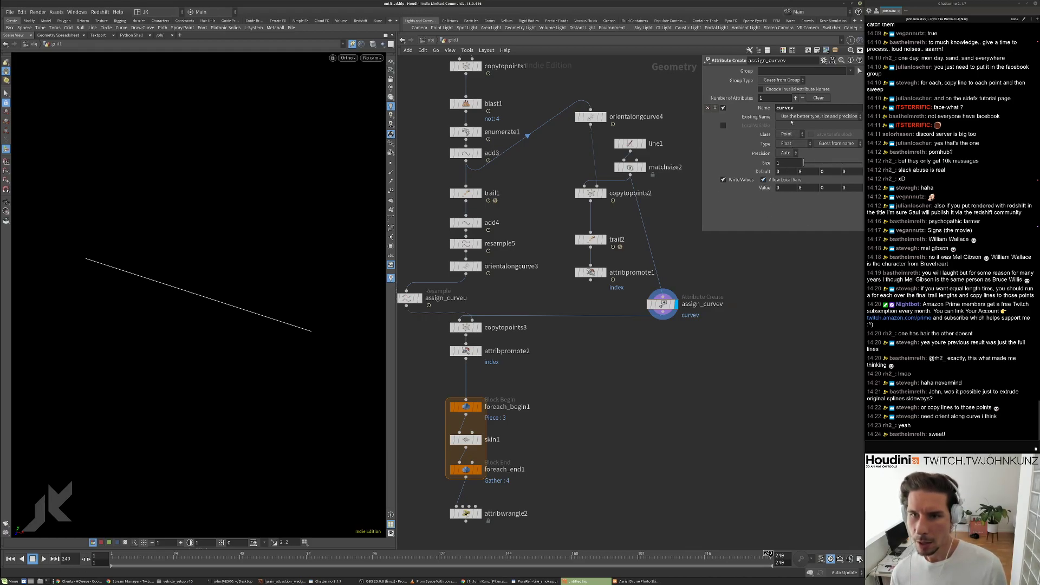
Restrict assign_curvev to group 0 with group type Points, and set the attribute's default to 1.
click(773, 71)
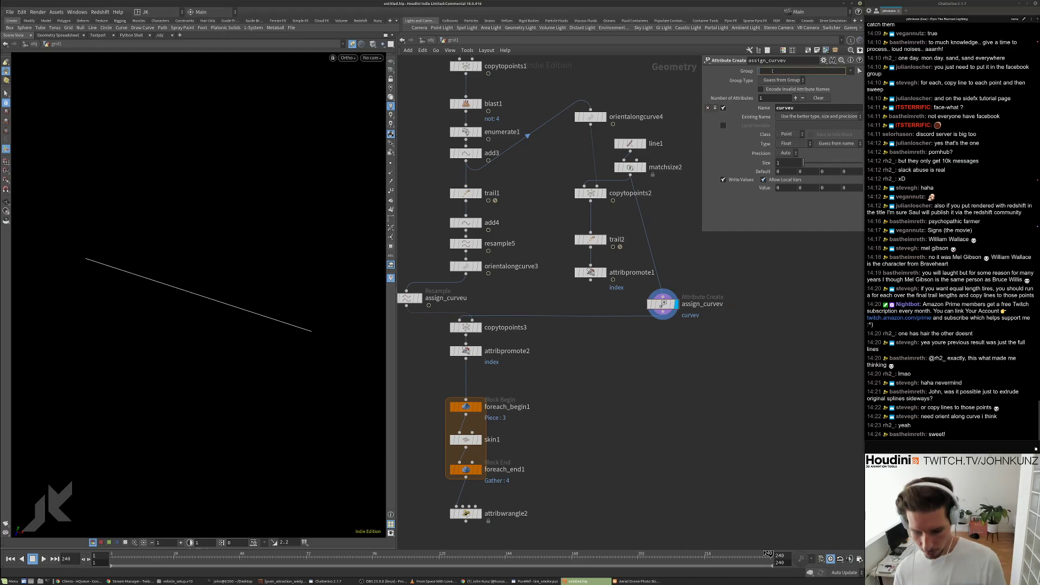
key(Return)
click(793, 80)
click(788, 108)
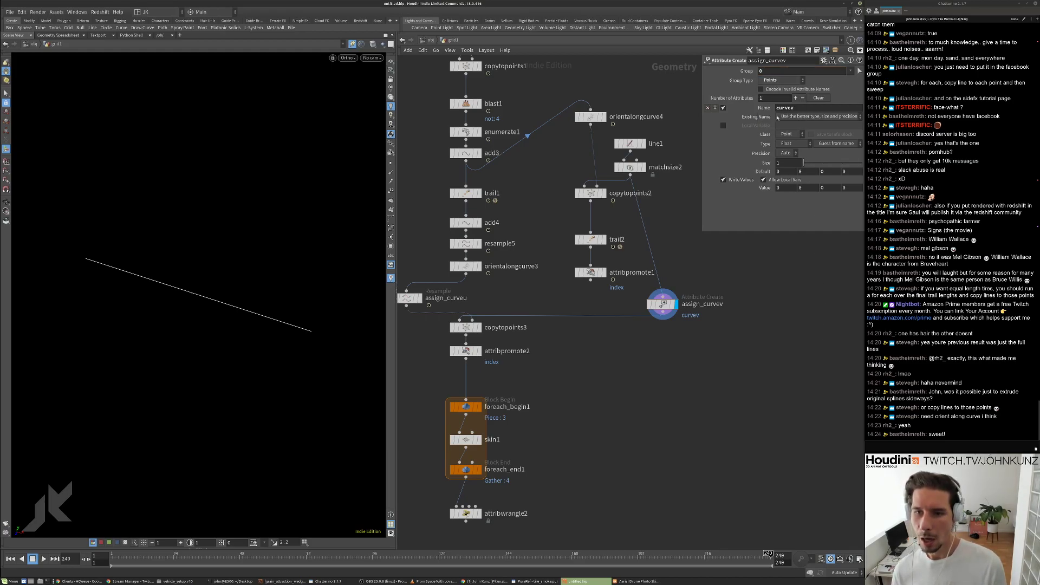
click(787, 171)
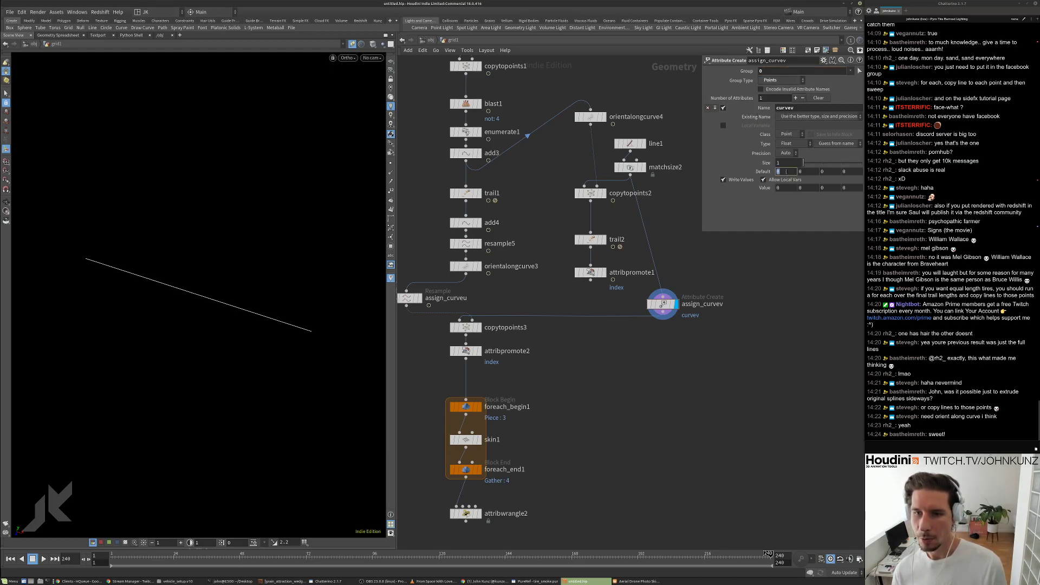
key(Return)
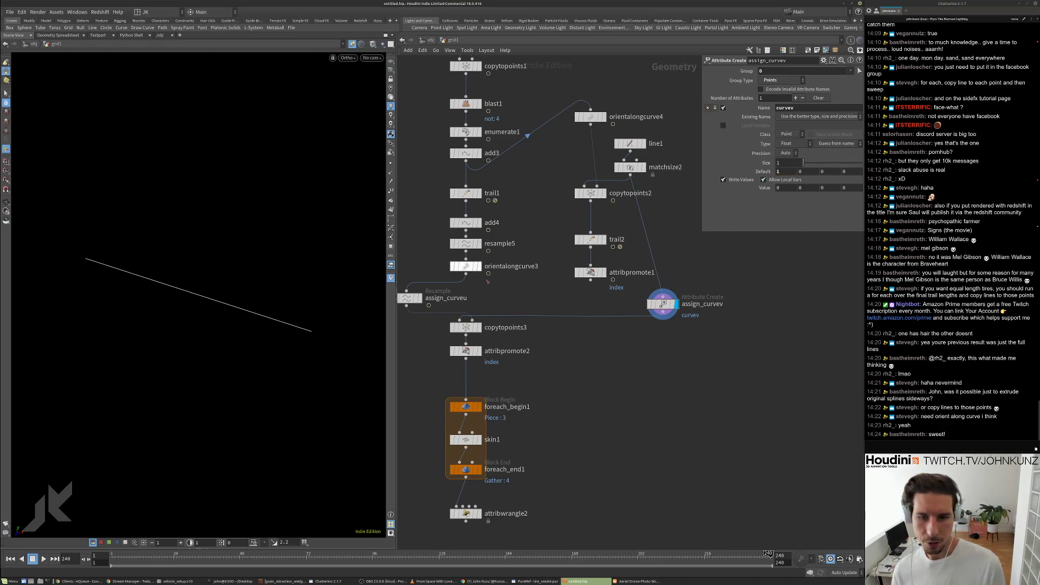
Inspect the curvev values of both line points in assign_curvev's geometry spreadsheet, then close it.
right_click(662, 304)
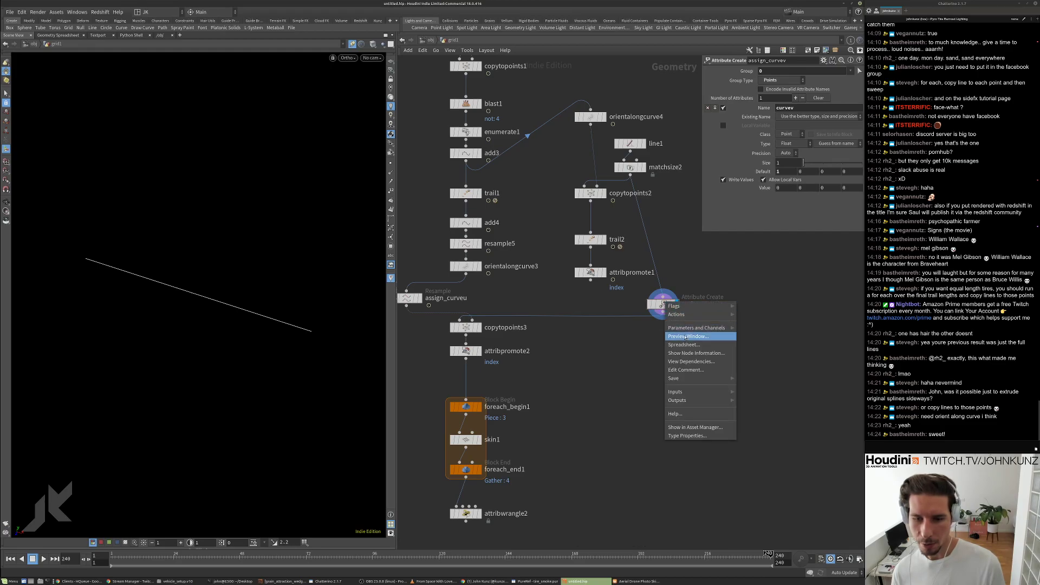
click(677, 327)
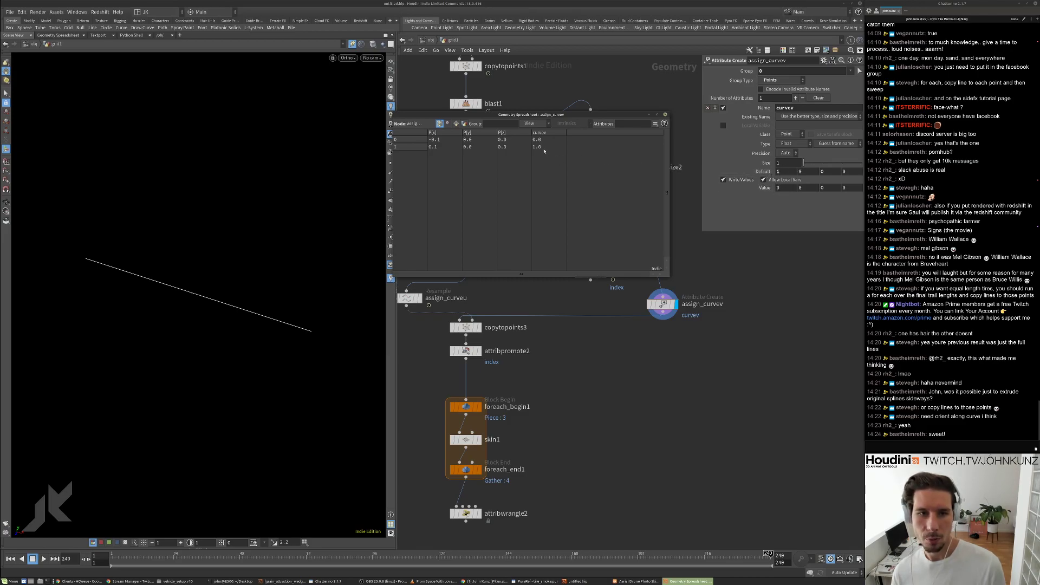
click(665, 114)
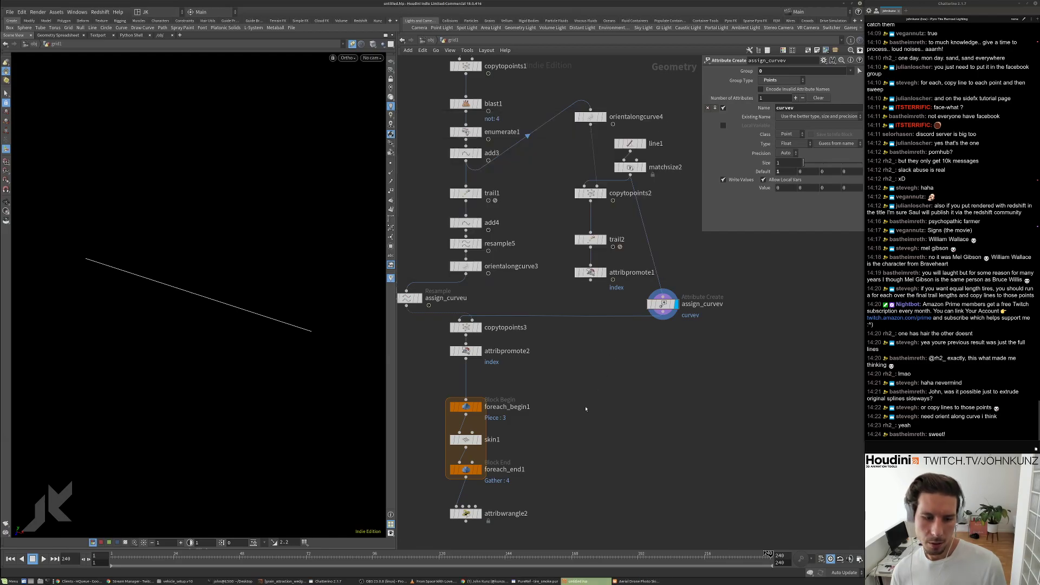
Display attribwrangle2 and move assign_curvev beside assign_curveu above copytopoints3.
middle_drag(484, 515, 492, 464)
click(489, 464)
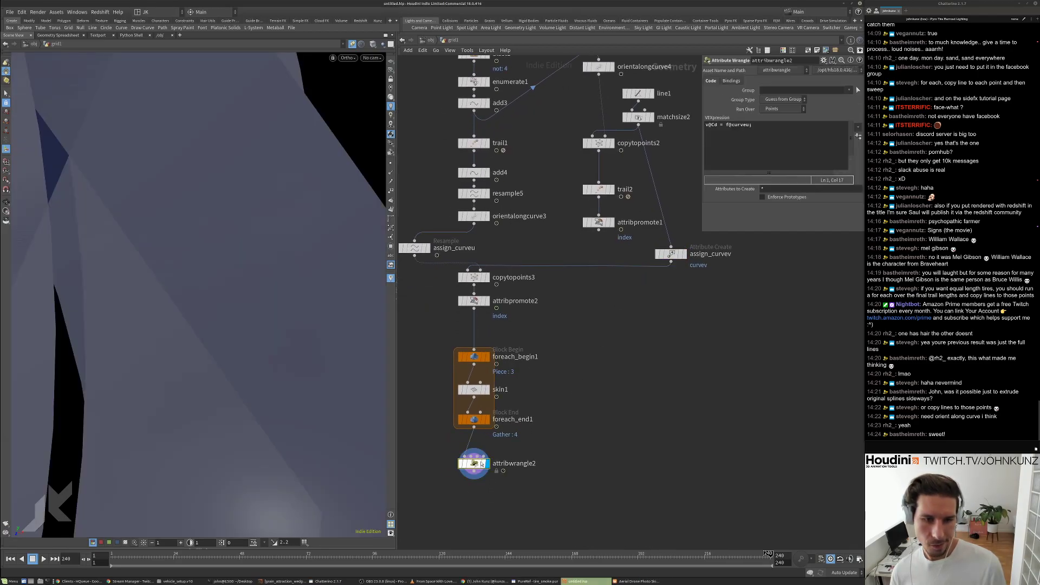
drag(656, 254, 536, 245)
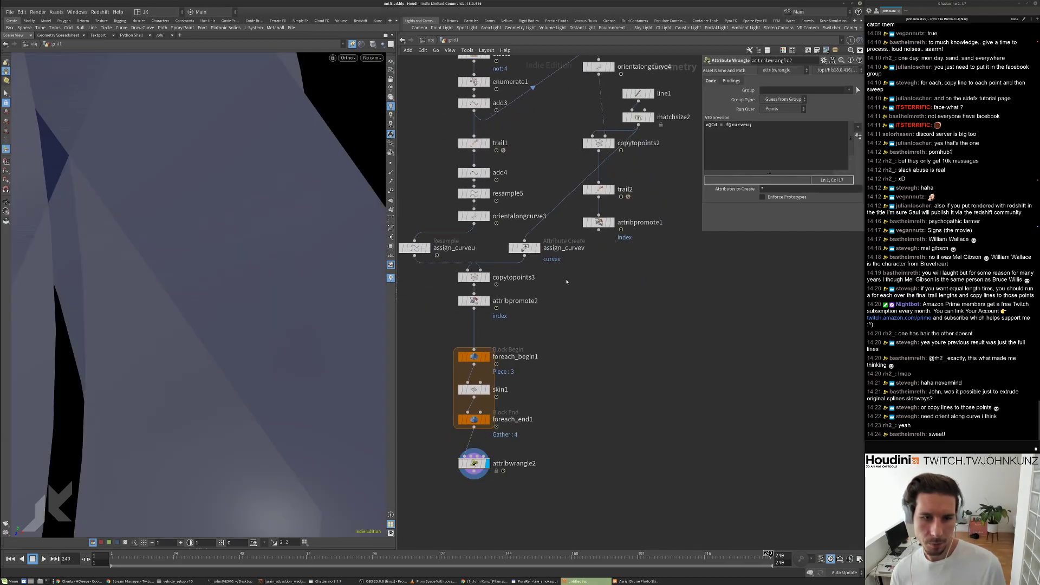
scroll(588, 223, down, 3)
click(804, 130)
key(ctrl+a)
key(ctrl+c)
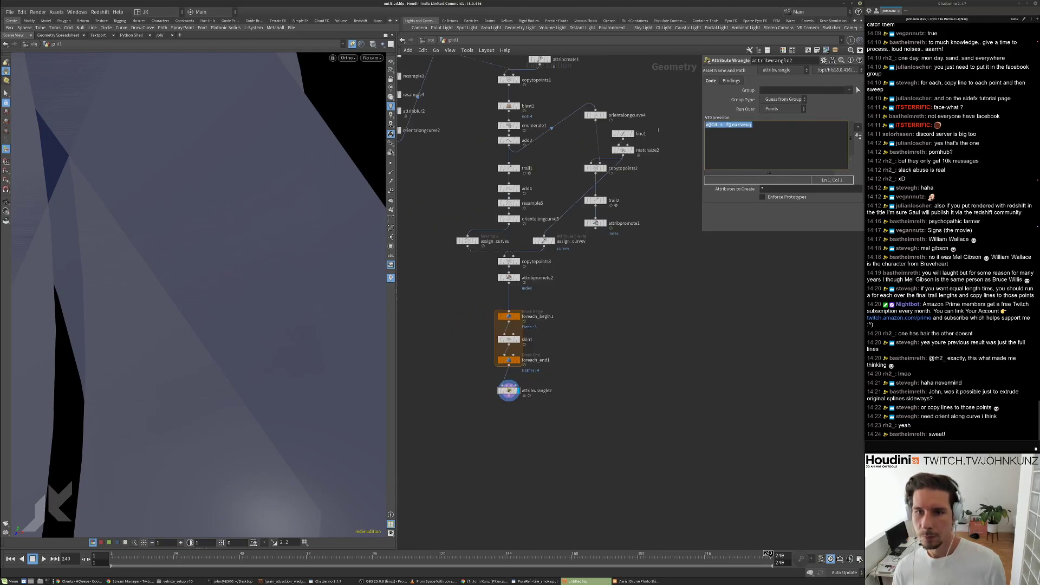
click(770, 128)
key(Return)
key(ctrl+v)
key(Left)
key(Left)
key(Left)
key(Left)
key(Left)
key(Left)
key(Left)
key(Left)
key(Left)
key(Left)
key(Left)
key(Left)
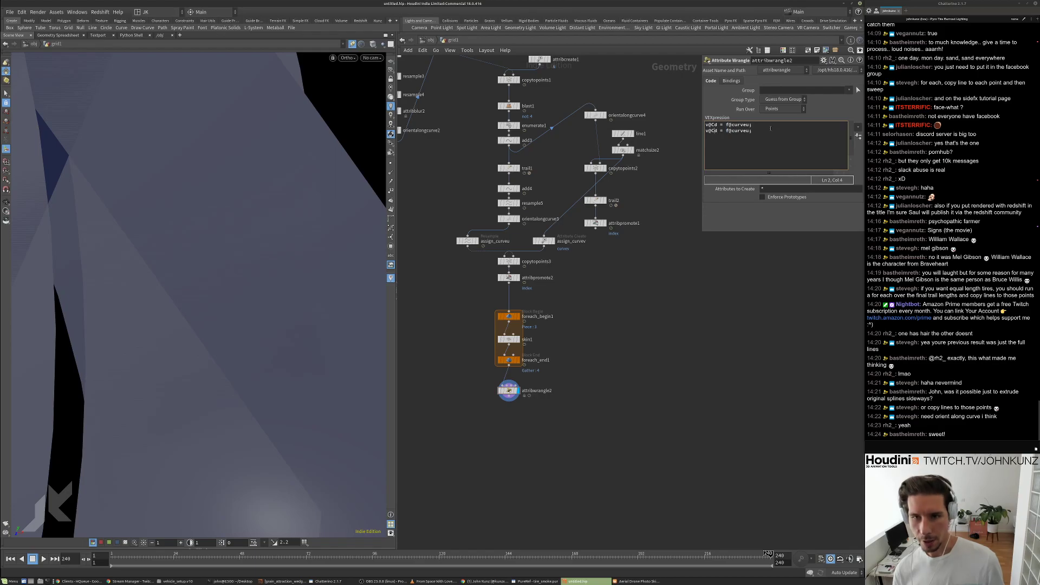
text(.)
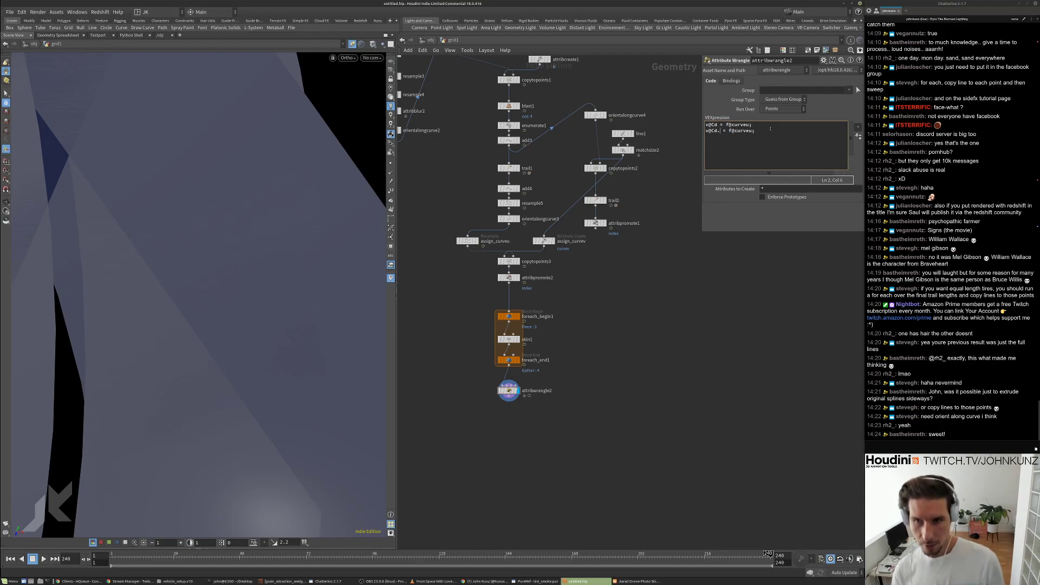
text(y)
click(770, 136)
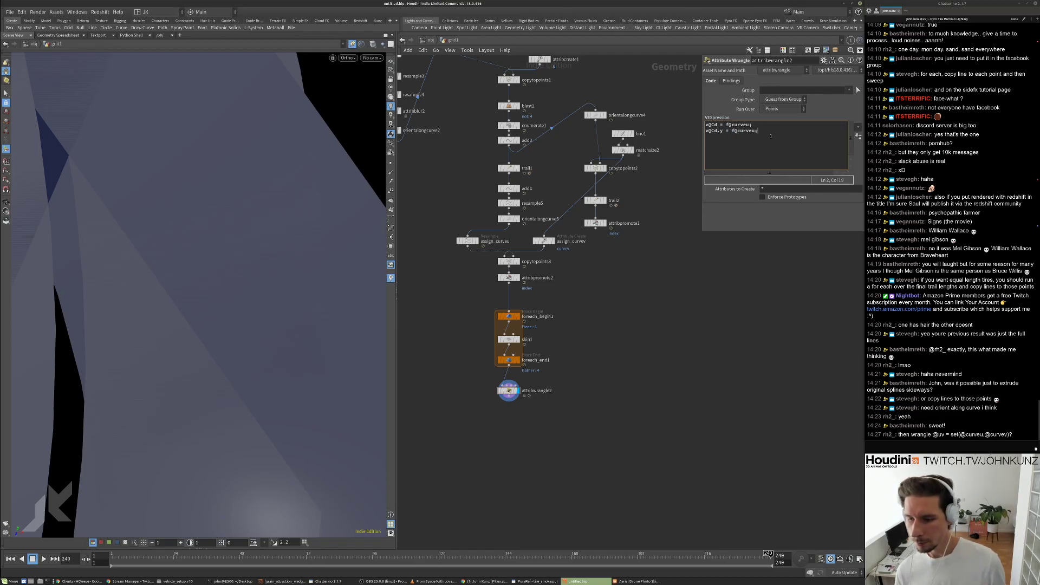
key(BackSpace)
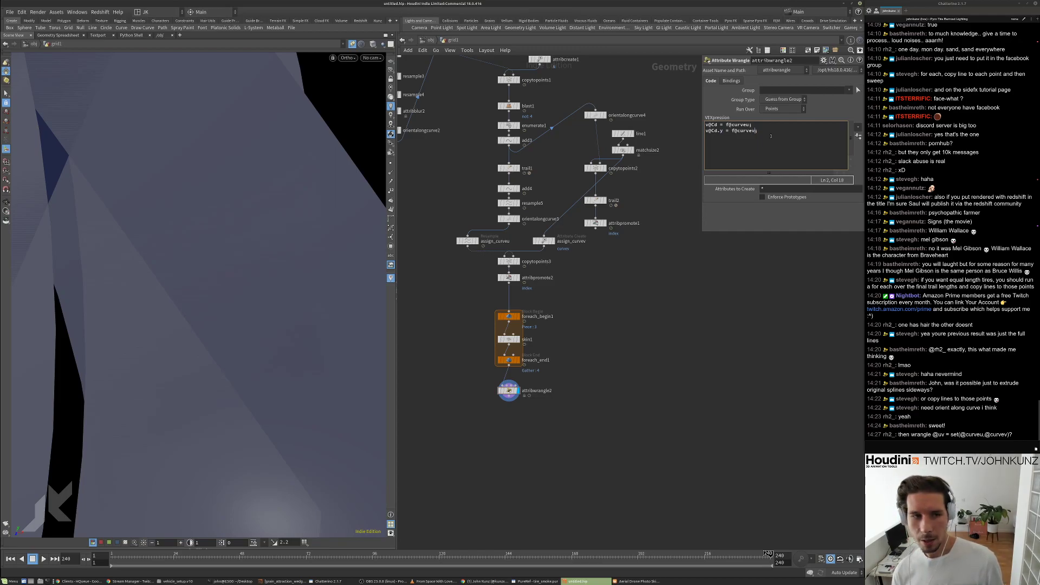
key(g)
drag(177, 190, 137, 264)
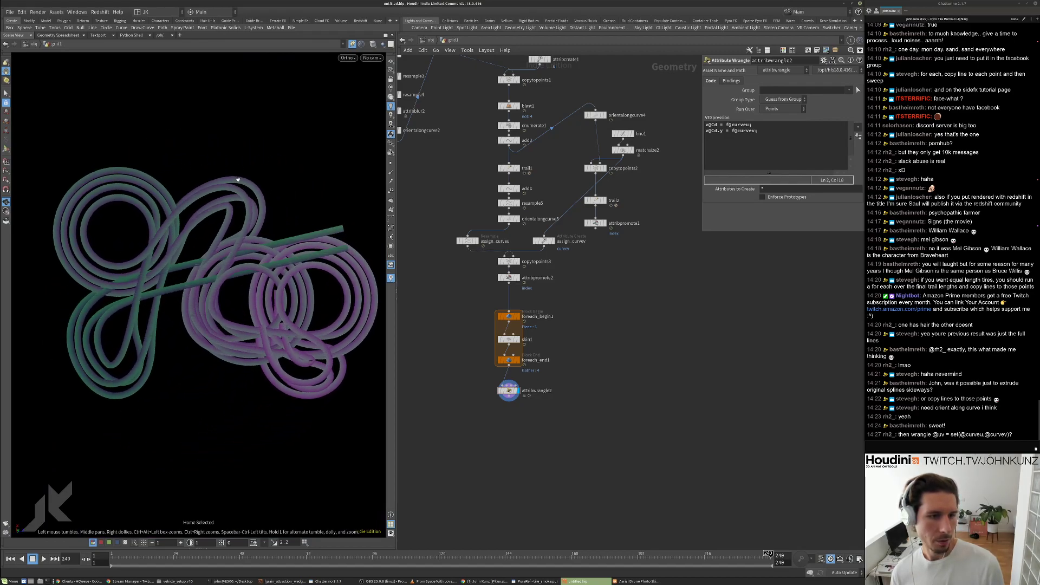
click(810, 139)
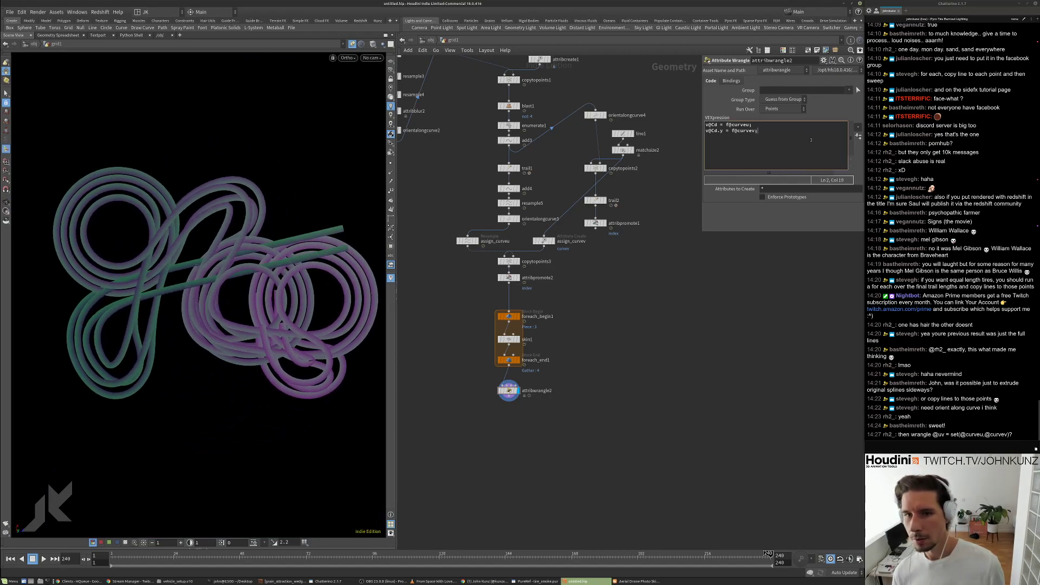
text(v@)
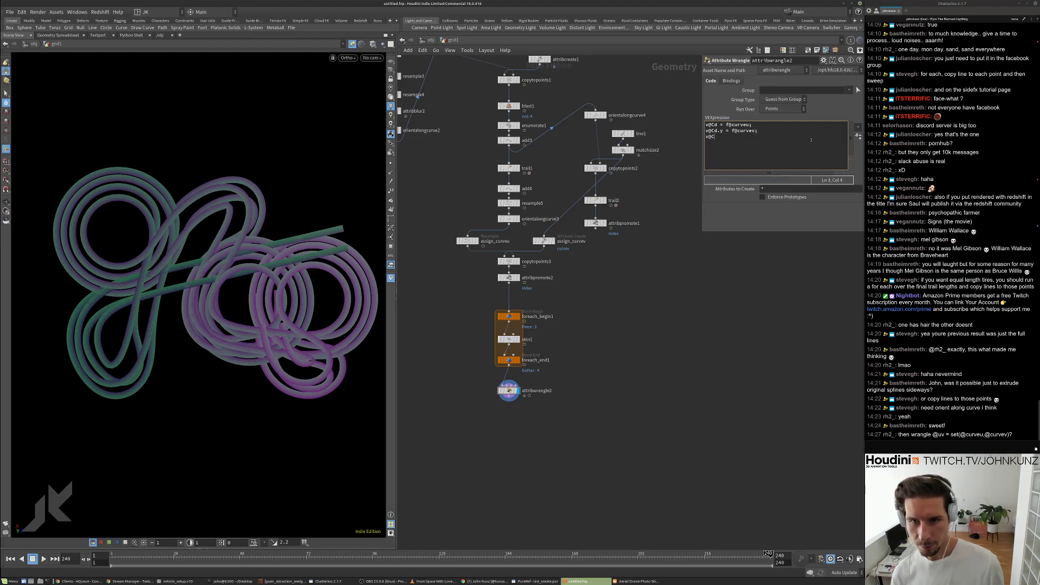
text(Cd.z = 0;)
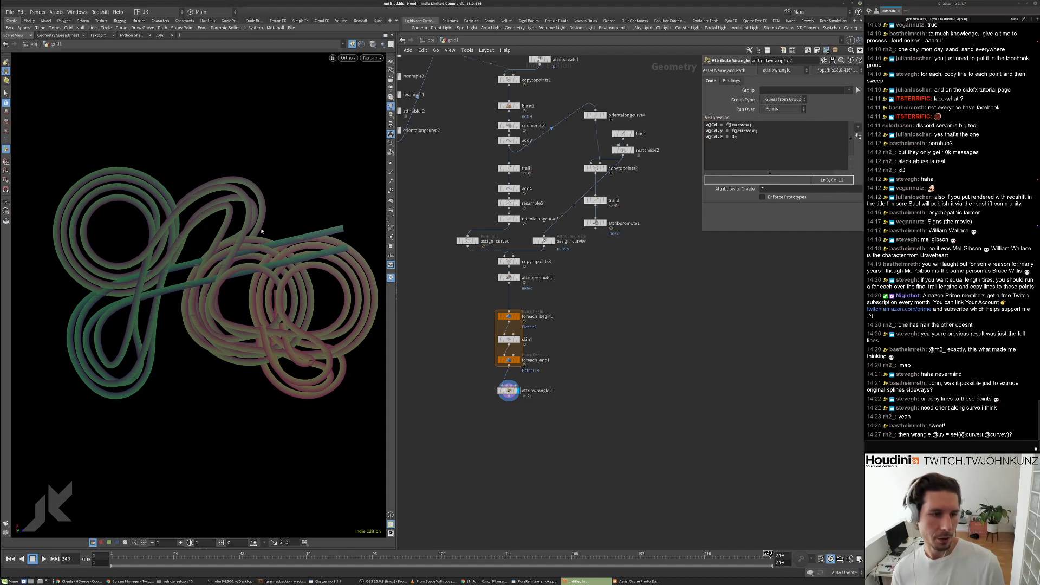
Turn off Tint Backfaces in the viewport's display options and view the coloured ribbons from another angle.
text(d)
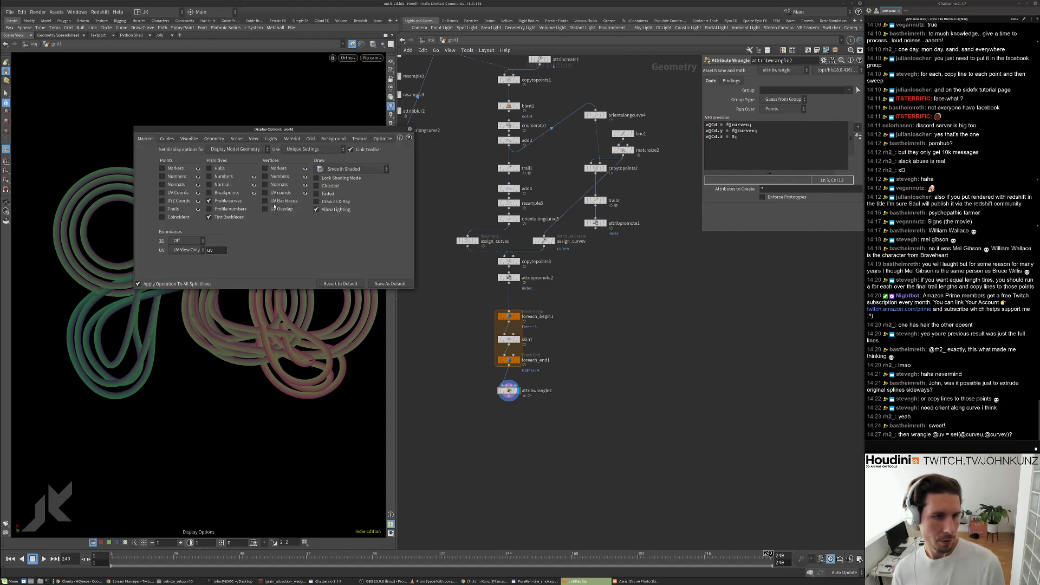
click(226, 217)
click(409, 129)
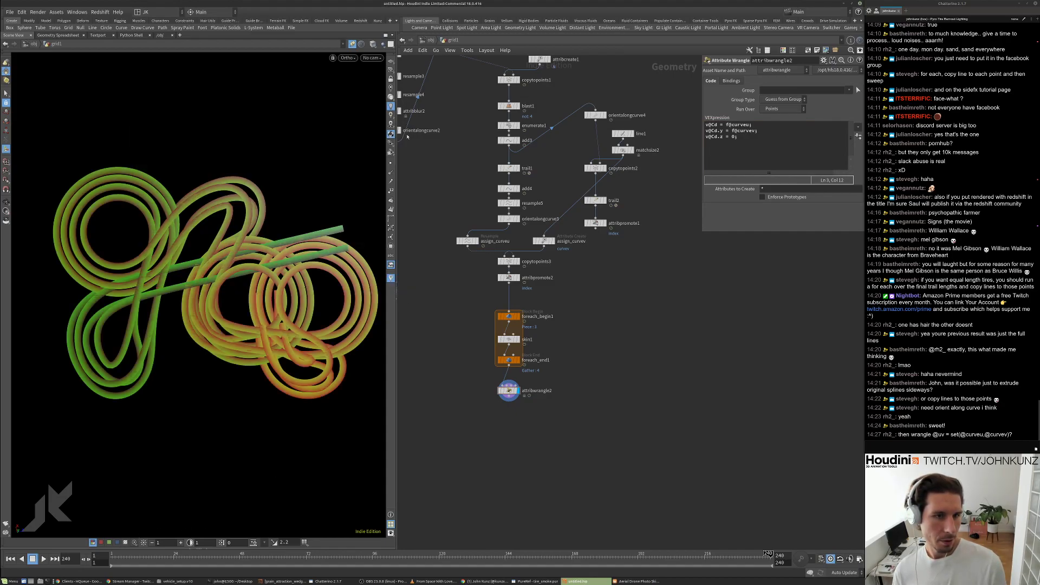
drag(249, 247, 282, 269)
Add the line v@uv = set(f@curveu,f@curvev,0); below the colour lines in attribwrangle2's VEXpression.
click(750, 136)
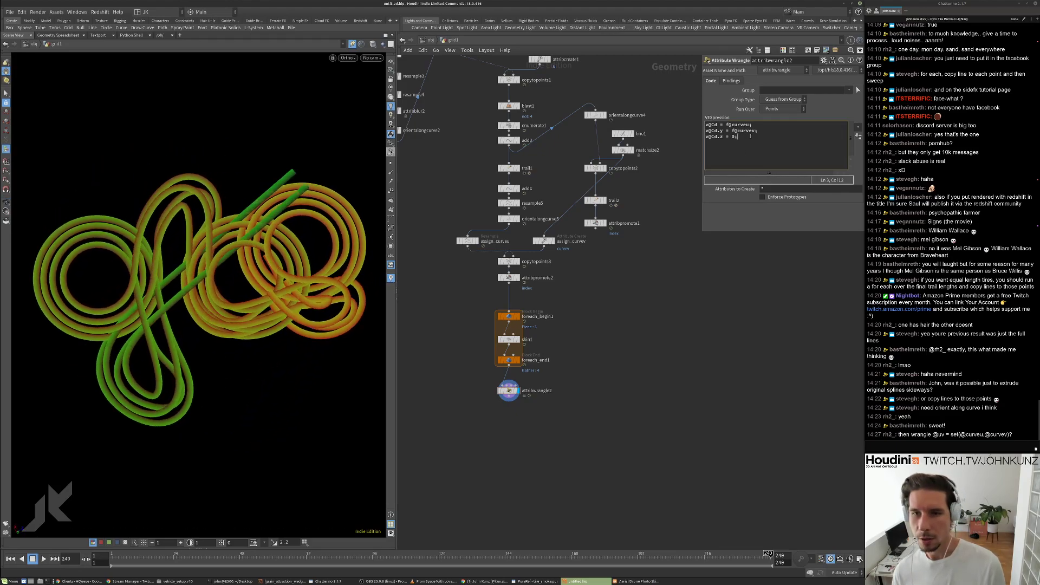
key(Return)
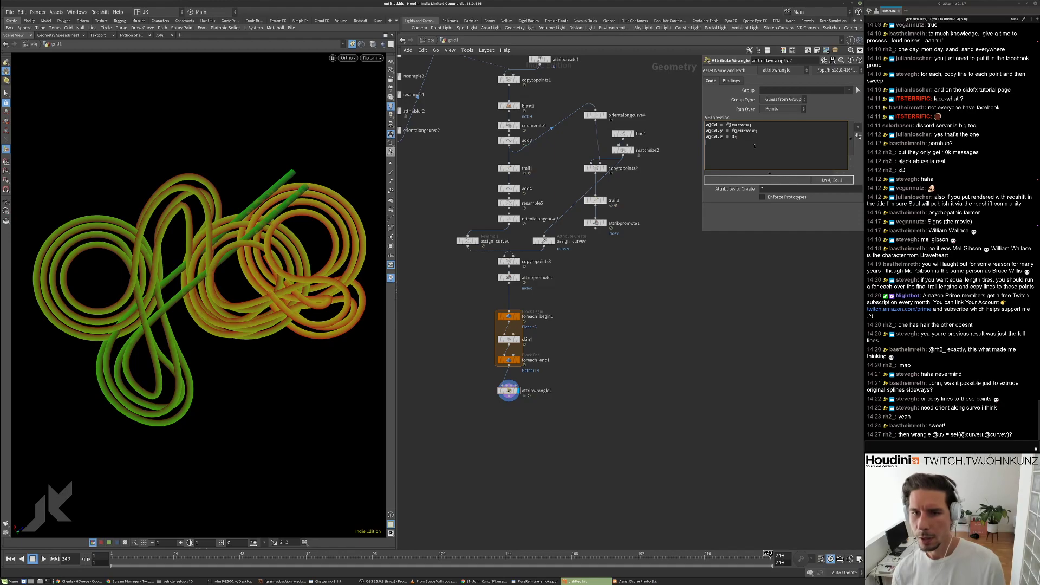
text(@uv =)
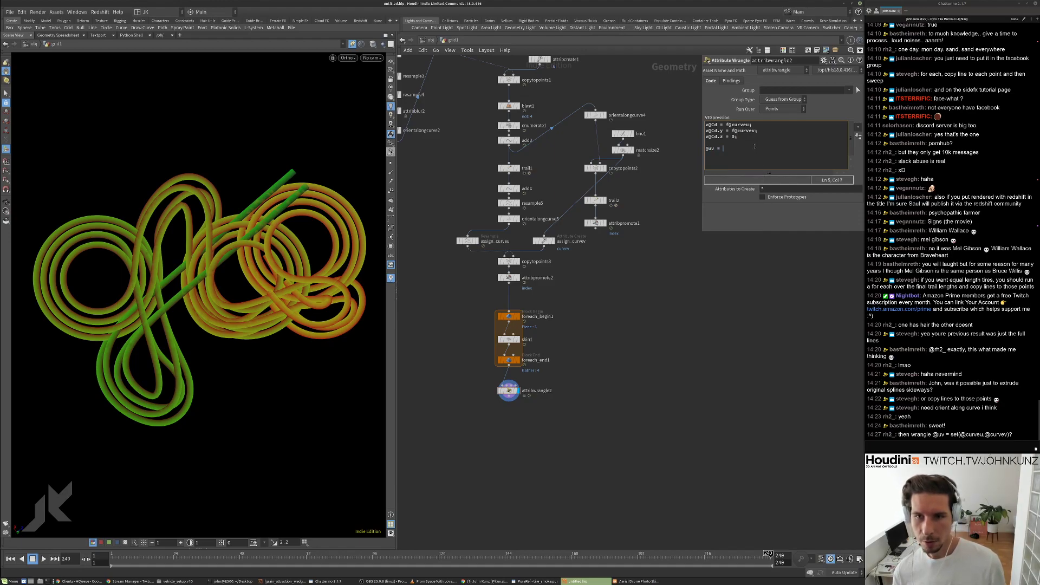
text(v)
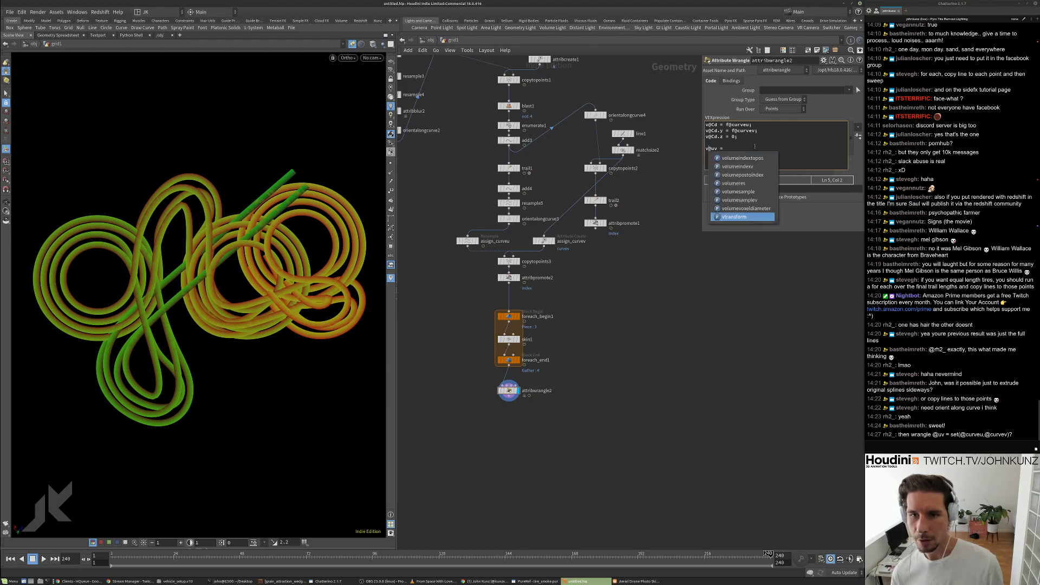
click(764, 146)
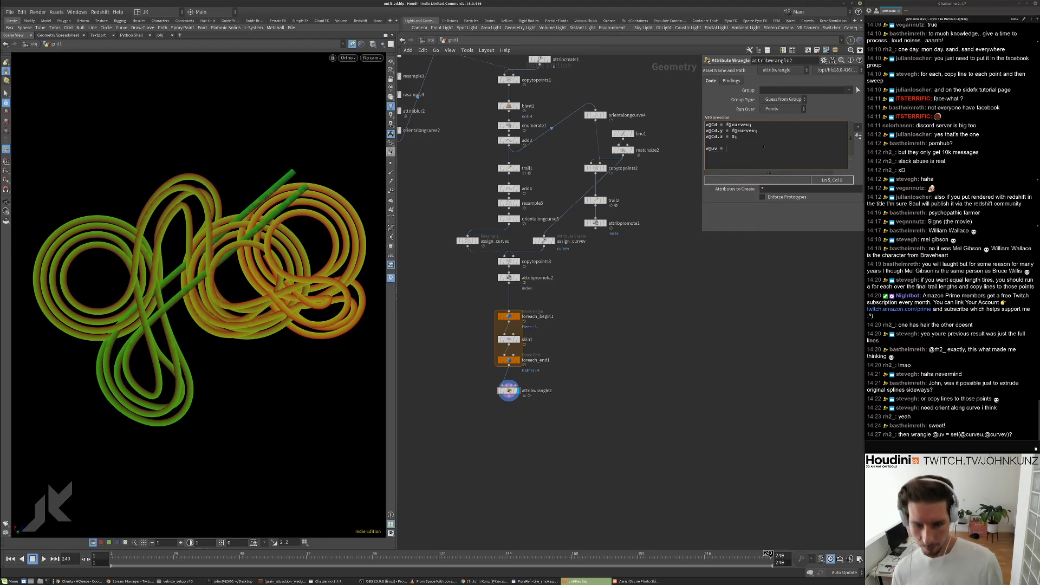
text(set();)
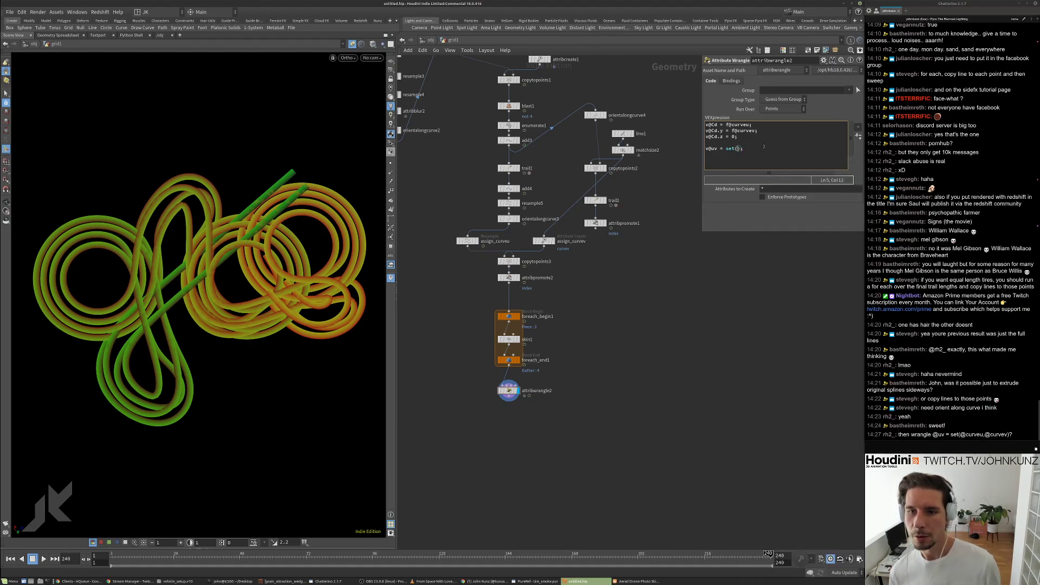
drag(749, 125, 726, 125)
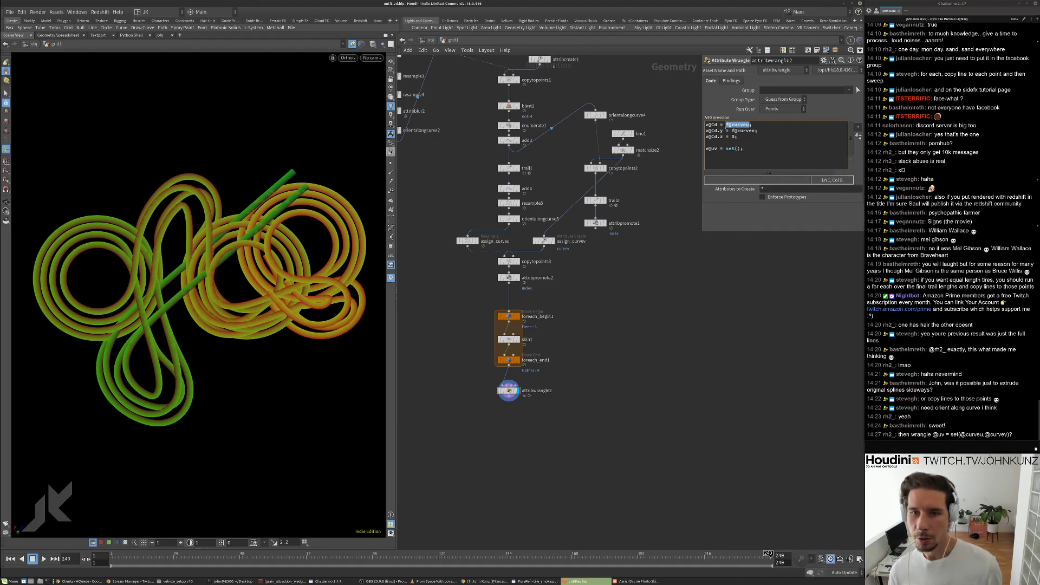
key(ctrl+c)
click(737, 149)
key(ctrl+v)
text(,)
key(ctrl+v)
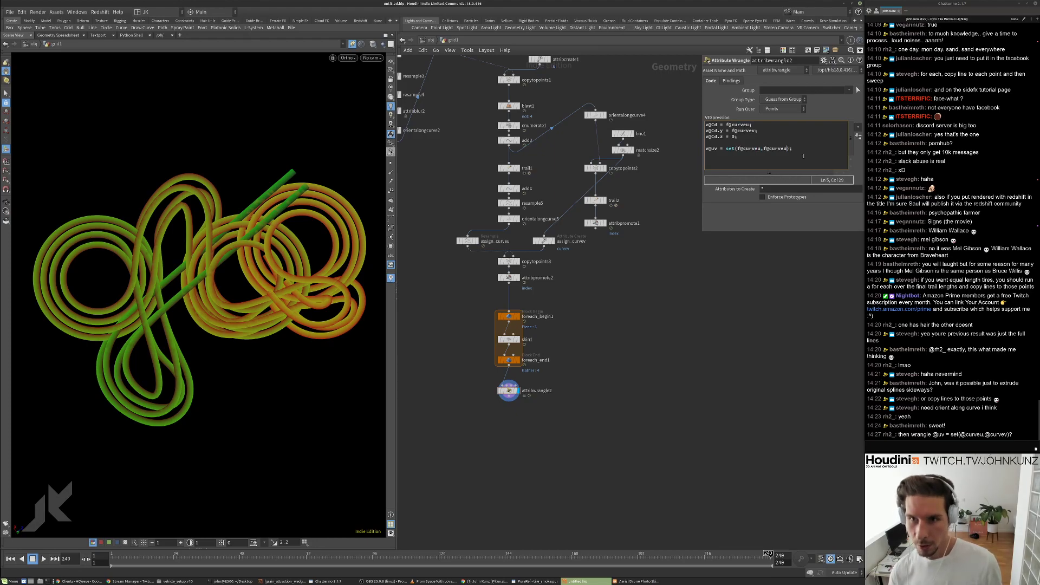
key(BackSpace)
text(v,0)
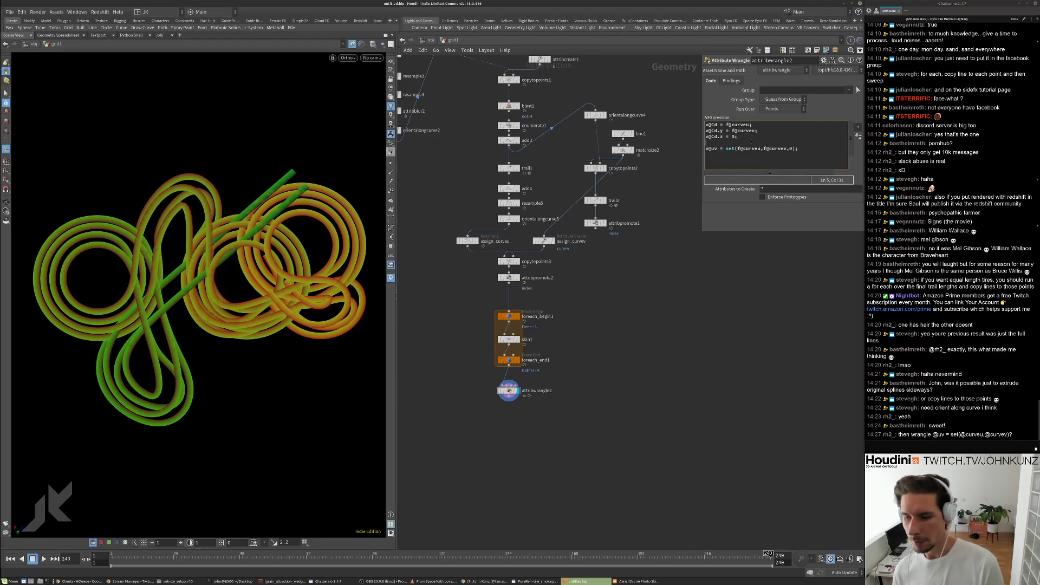
Delete the three v@Cd lines from attribwrangle2's VEXpression, keeping only the v@uv assignment.
drag(751, 142, 691, 128)
key(Delete)
key(Delete)
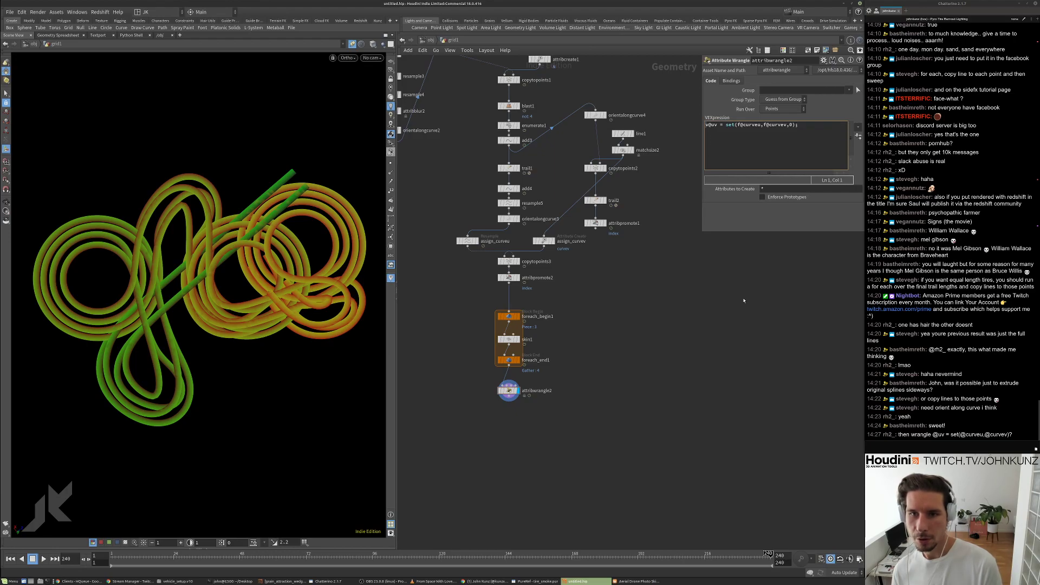
Add a UV Quick Shade node fed by attribwrangle2, display it, and align it directly below the wrangle.
key(Tab)
key(Escape)
key(Tab)
text(q)
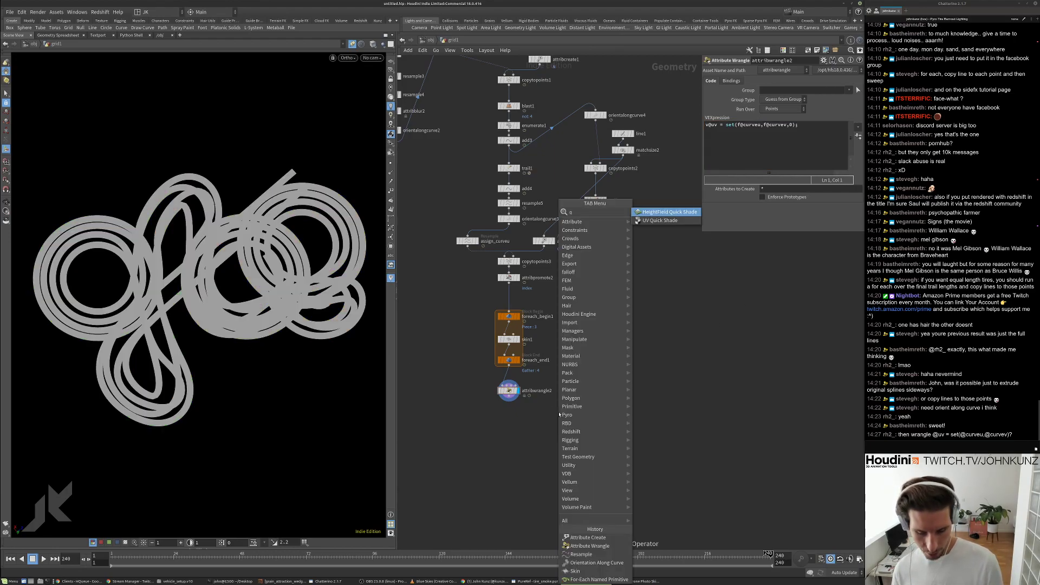
click(660, 221)
click(553, 411)
scroll(552, 406, up, 3)
drag(552, 405, 451, 396)
click(452, 396)
click(562, 412)
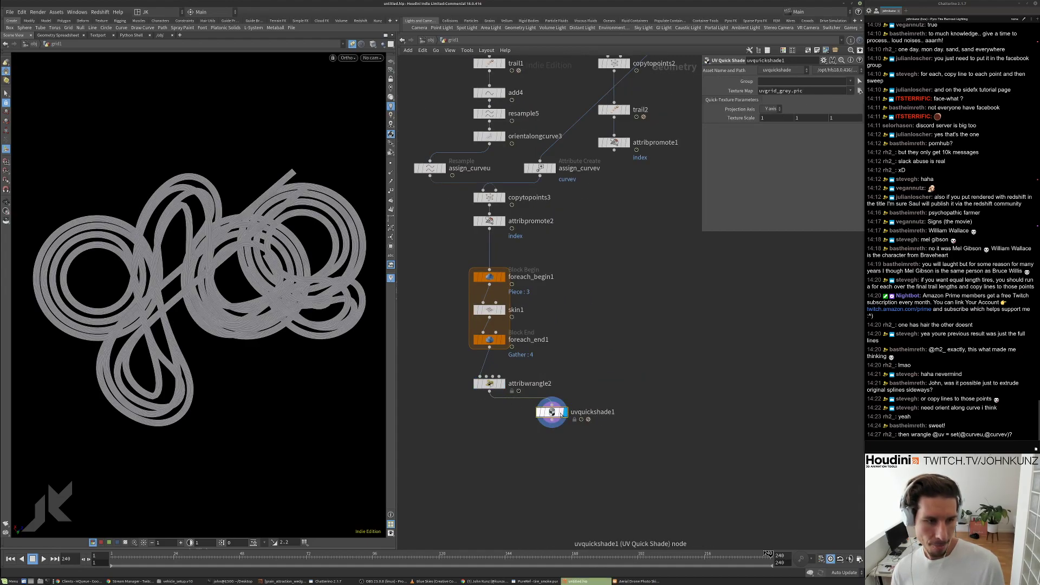
scroll(230, 163, up, 6)
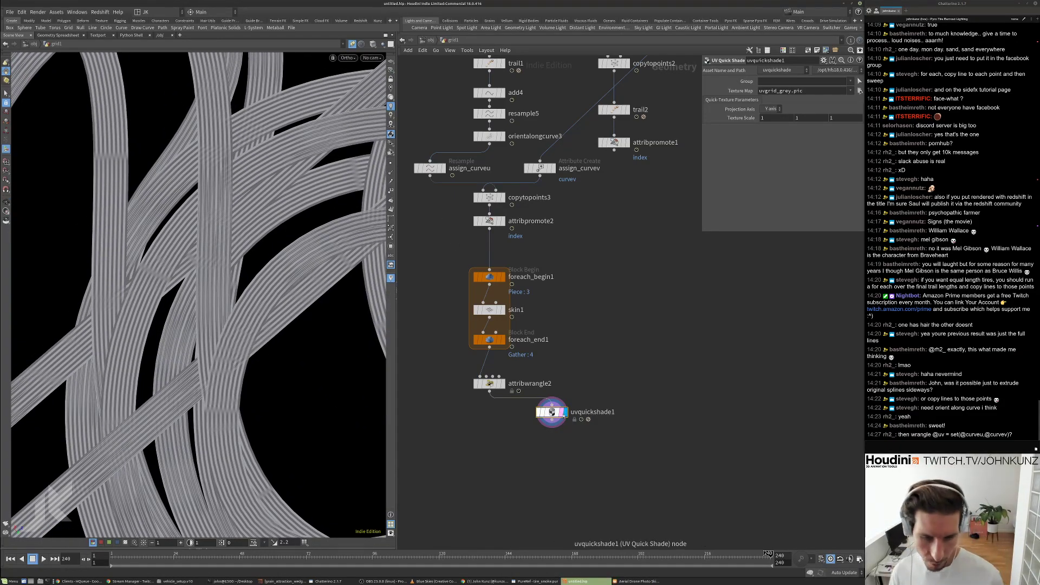
drag(547, 419, 484, 455)
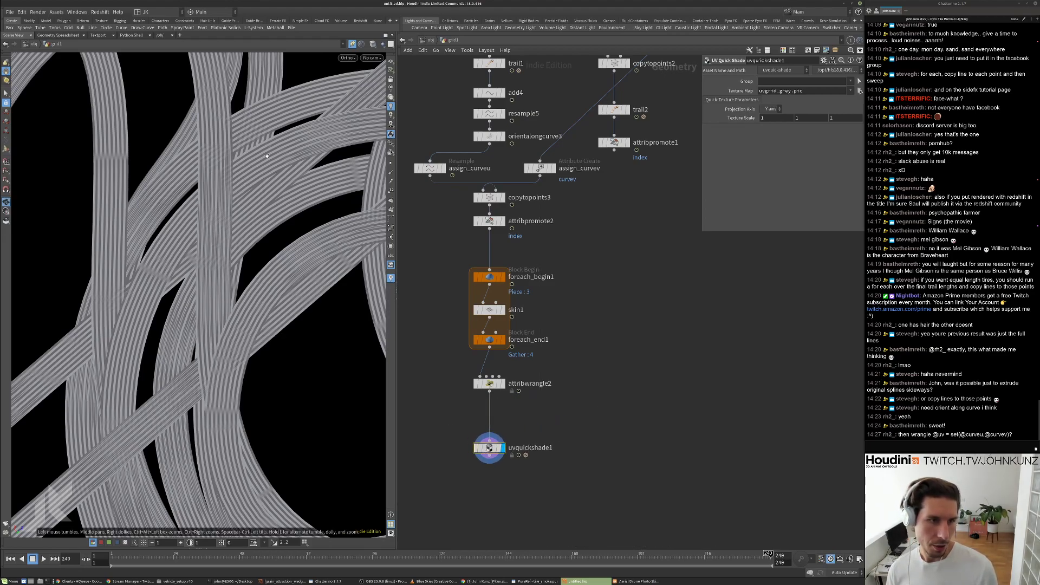
Insert a UV Transform node between attribwrangle2 and uvquickshade1.
scroll(210, 168, down, 5)
click(489, 383)
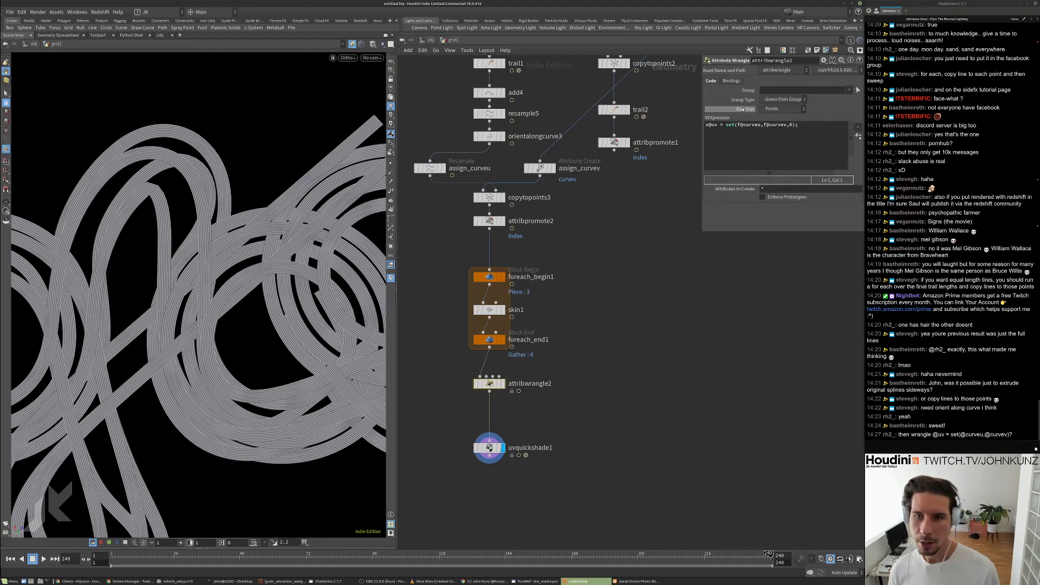
click(798, 133)
key(Return)
key(Tab)
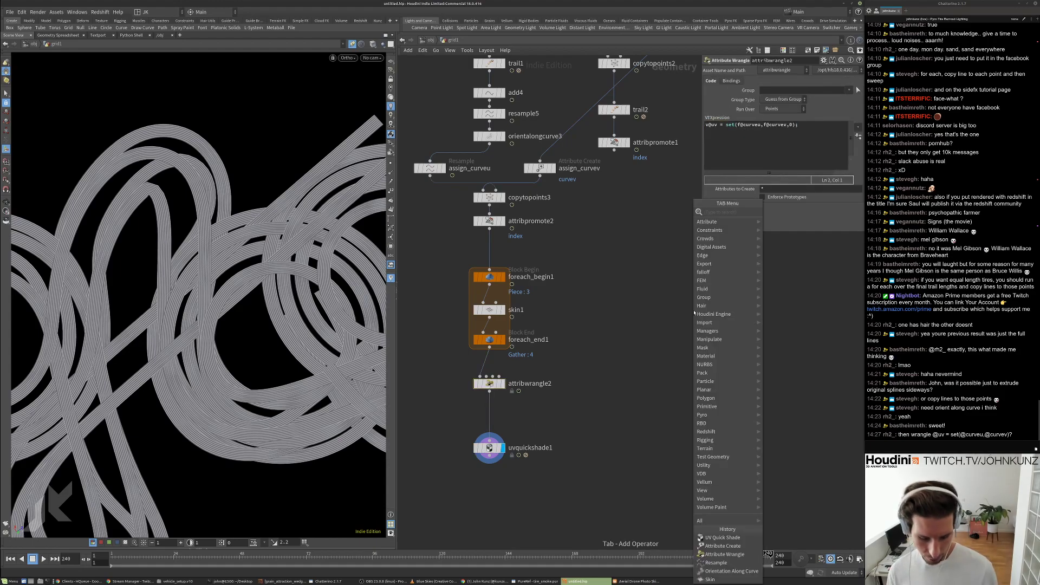
text(tra)
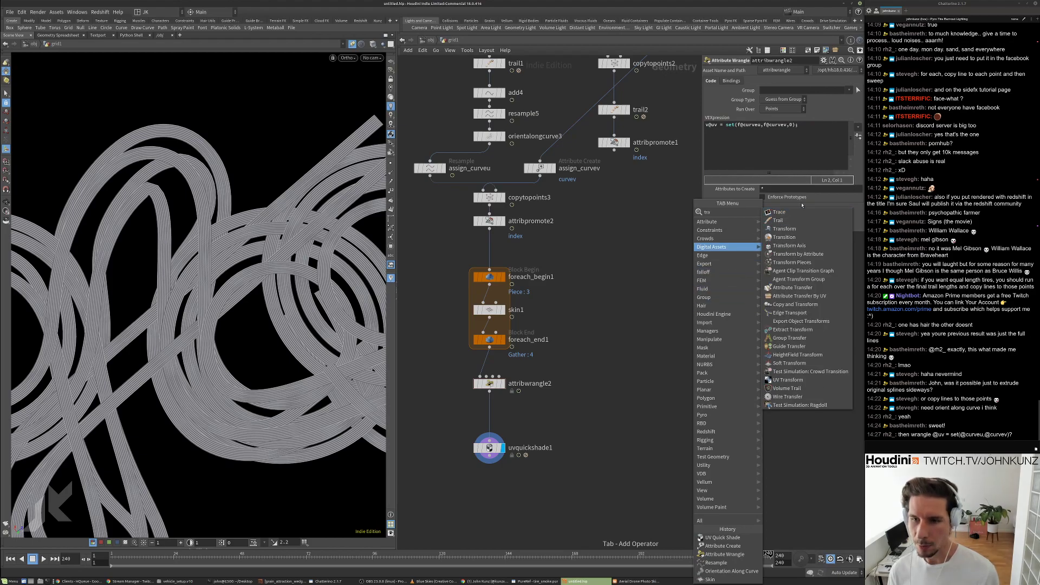
click(788, 380)
click(515, 408)
drag(515, 407, 490, 414)
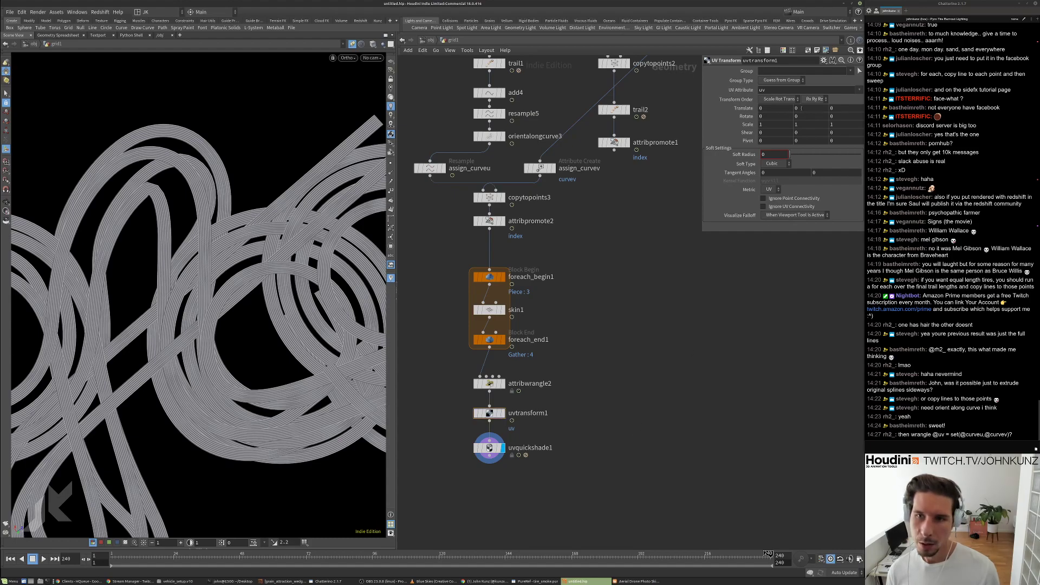
Set uvtransform1's X scale to 128 and check the grid texture along the ribbons.
middle_drag(774, 125, 1037, 111)
scroll(252, 130, up, 10)
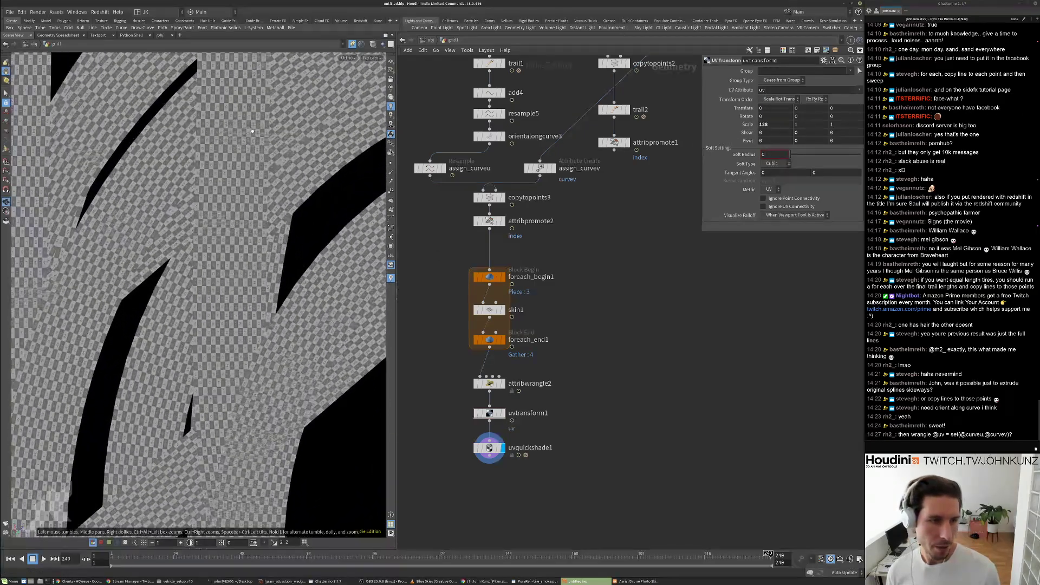
scroll(227, 344, down, 10)
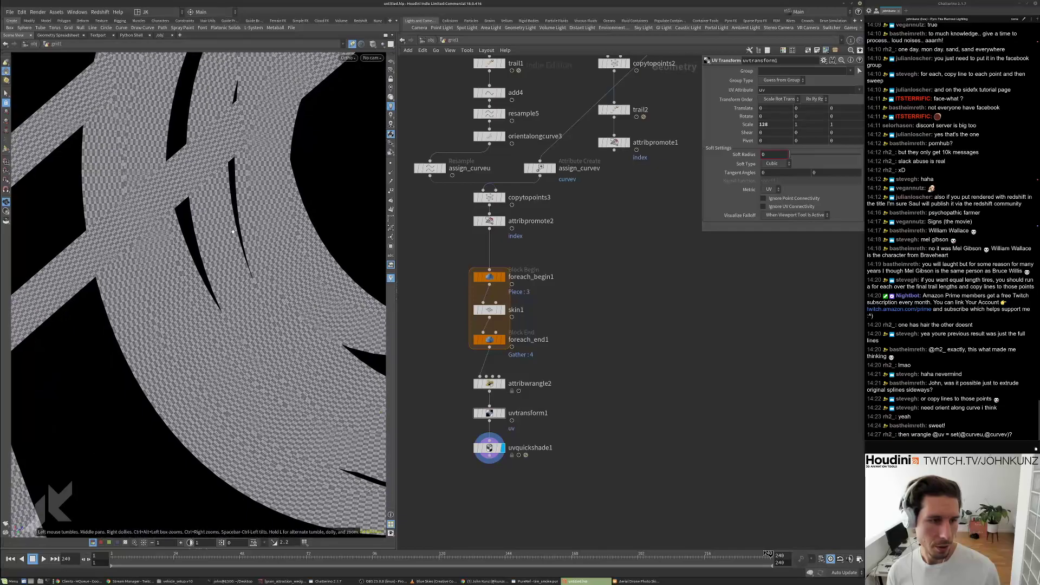
right_drag(261, 181, 287, 102)
middle_drag(287, 102, 214, 207)
right_drag(214, 207, 304, 233)
scroll(304, 233, up, 5)
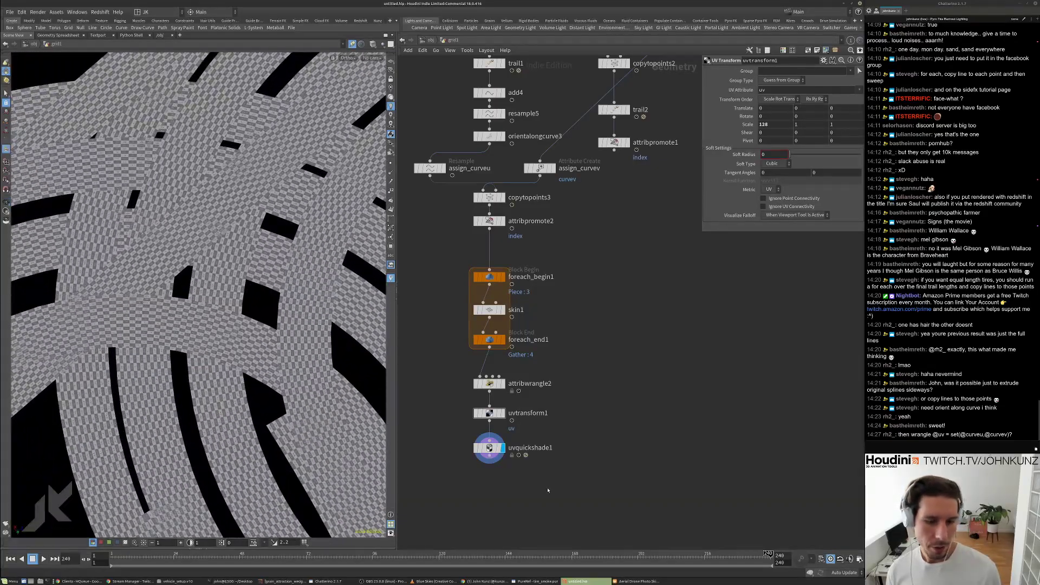
Load 3610_tire_bump.jpg from /mnt/data/useful/tex/ as uvquickshade1's texture map and check it on the ribbons.
click(477, 447)
click(860, 90)
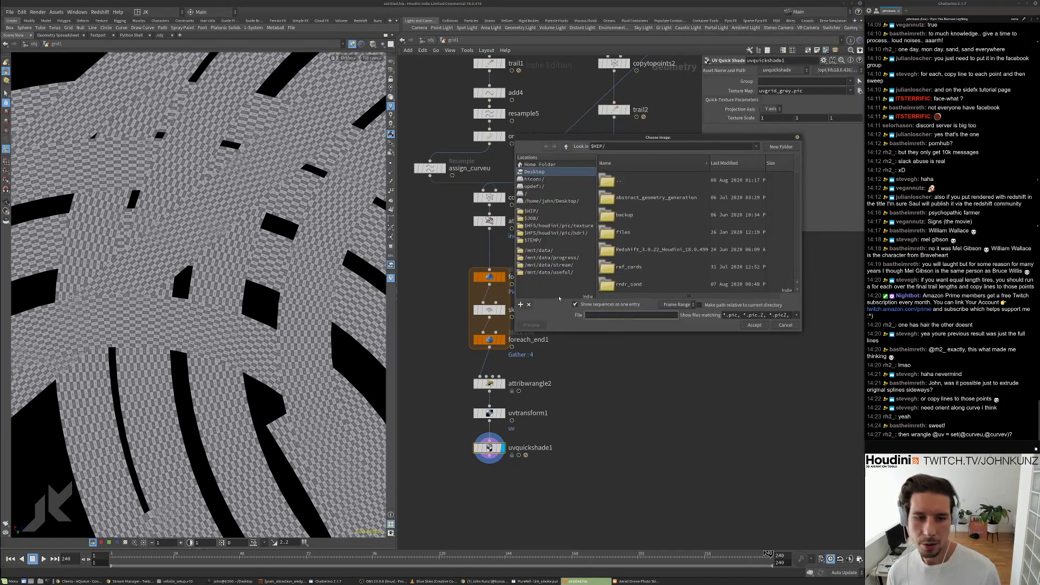
click(558, 274)
double_click(606, 250)
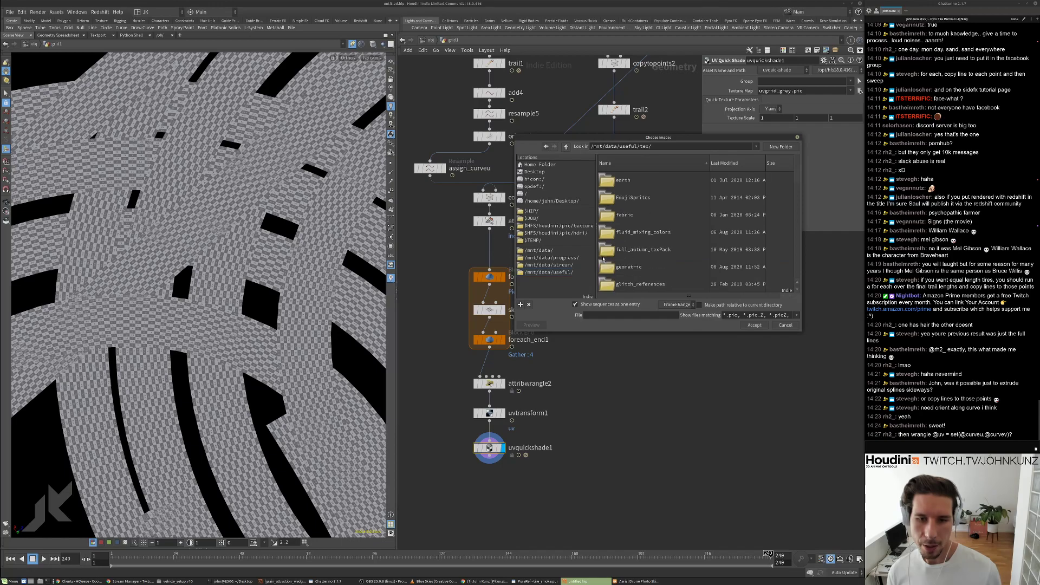
scroll(605, 270, down, 5)
click(642, 255)
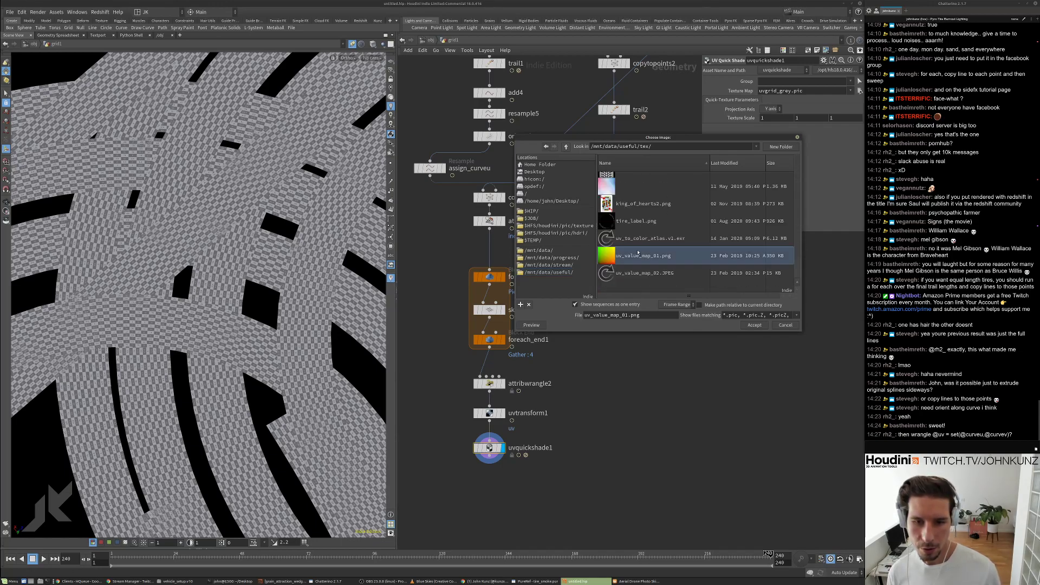
scroll(634, 182, up, 1)
click(645, 204)
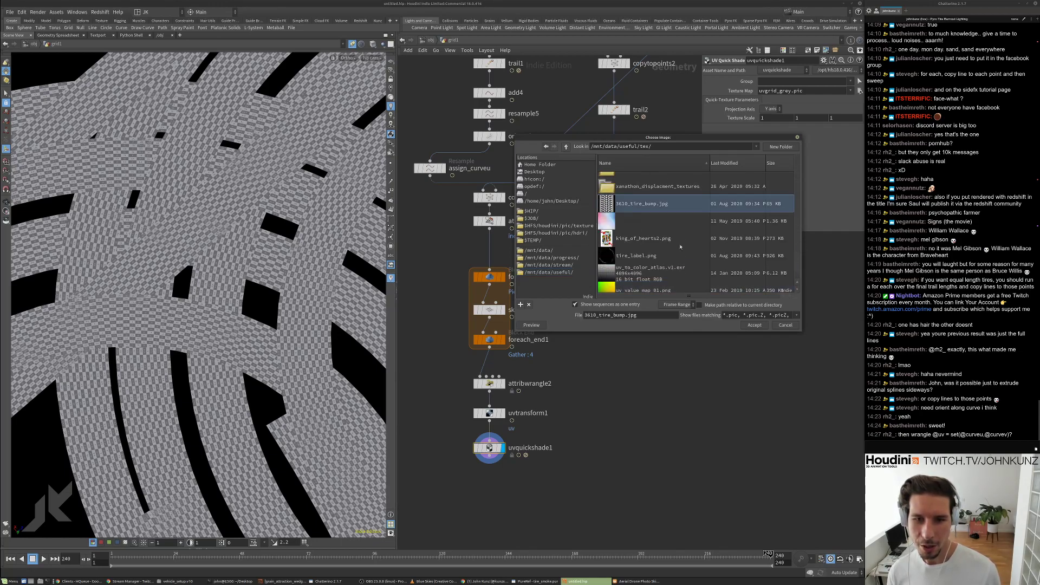
click(754, 324)
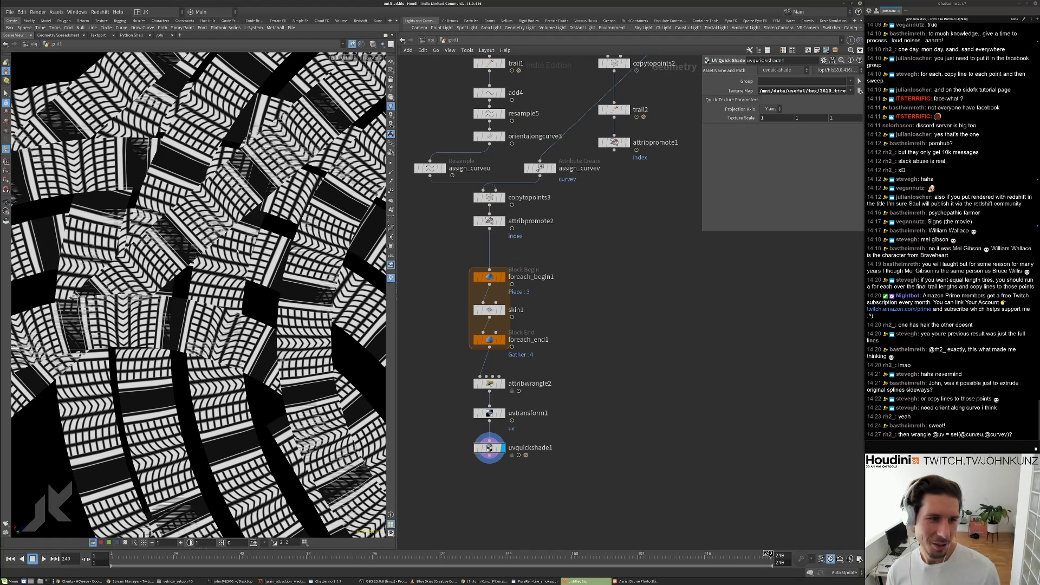
right_drag(250, 252, 205, 185)
scroll(526, 399, up, 1)
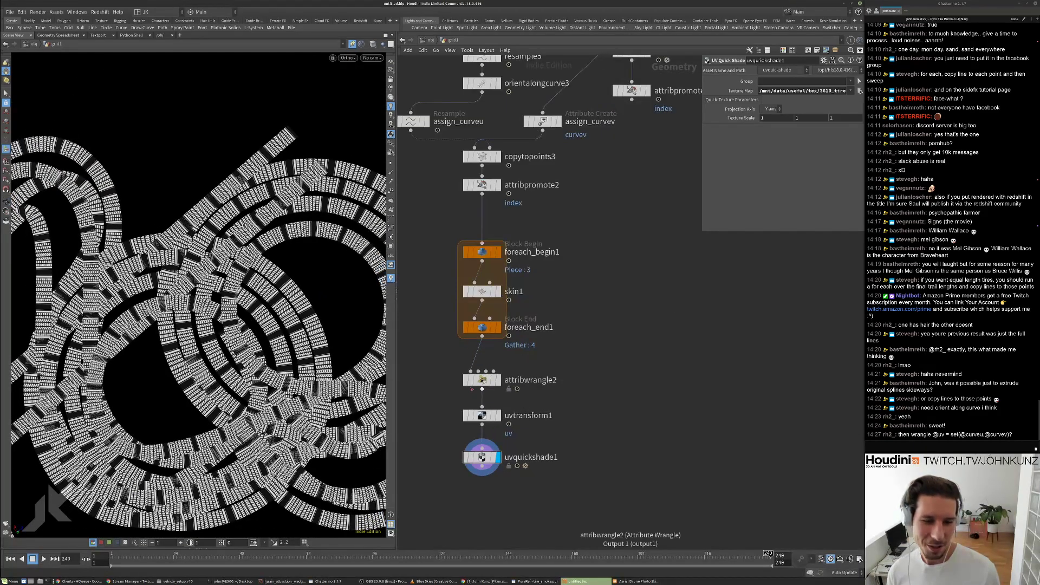
click(472, 382)
middle_drag(601, 386, 635, 346)
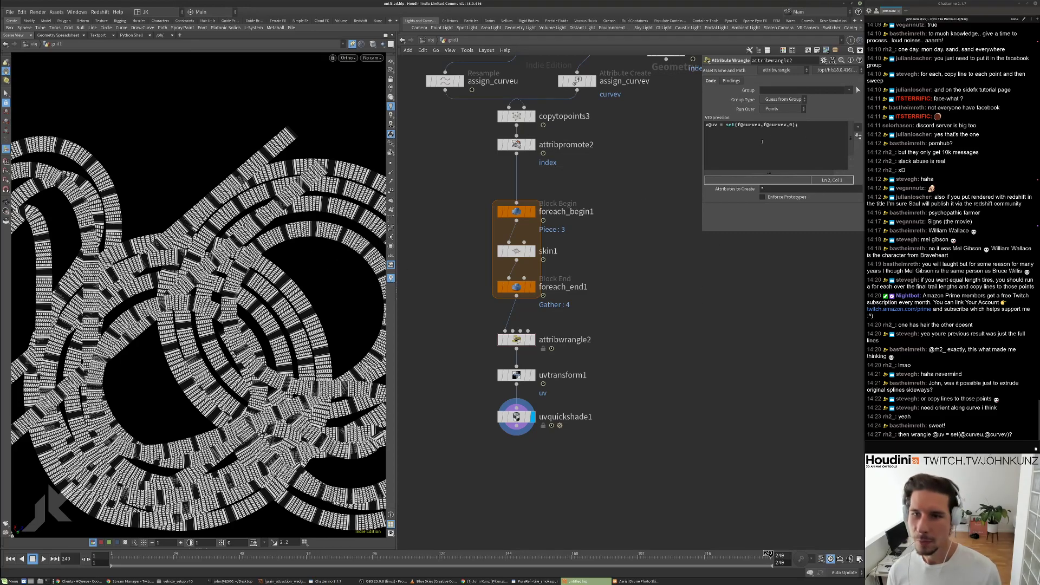
drag(717, 124, 706, 124)
key(ctrl+c)
click(822, 126)
key(Return)
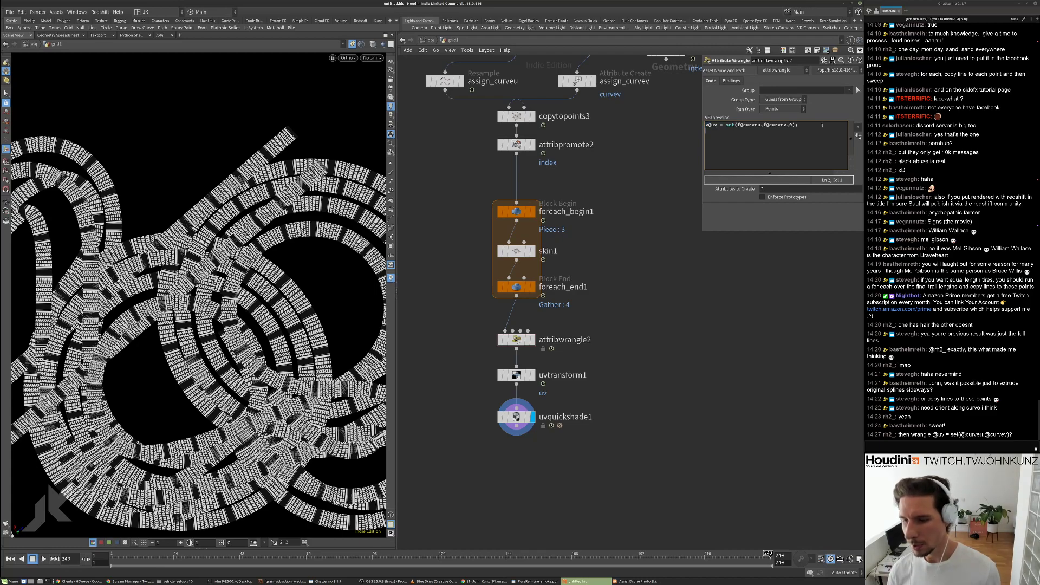
key(ctrl+v)
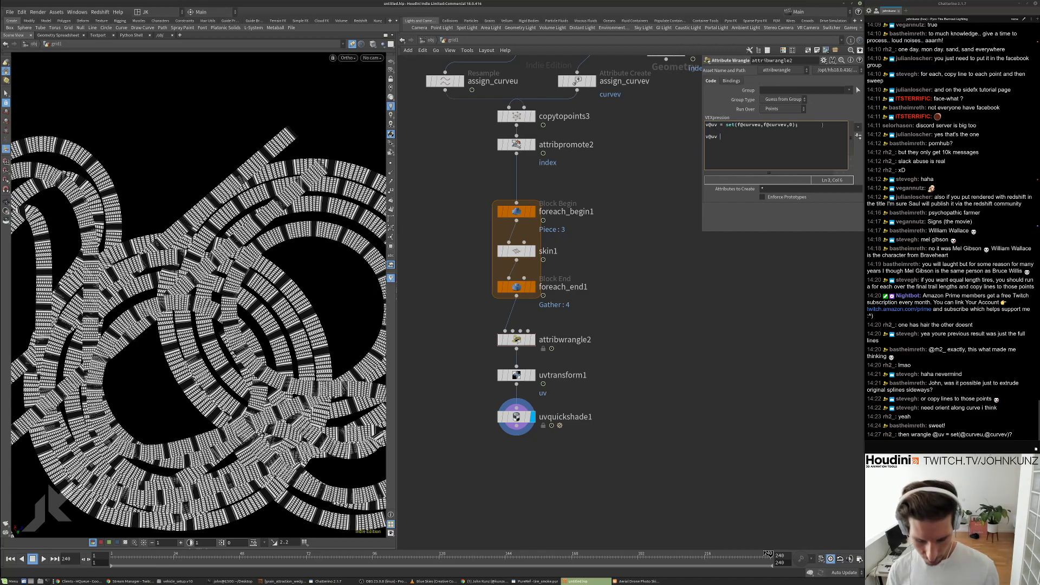
key(ctrl+v)
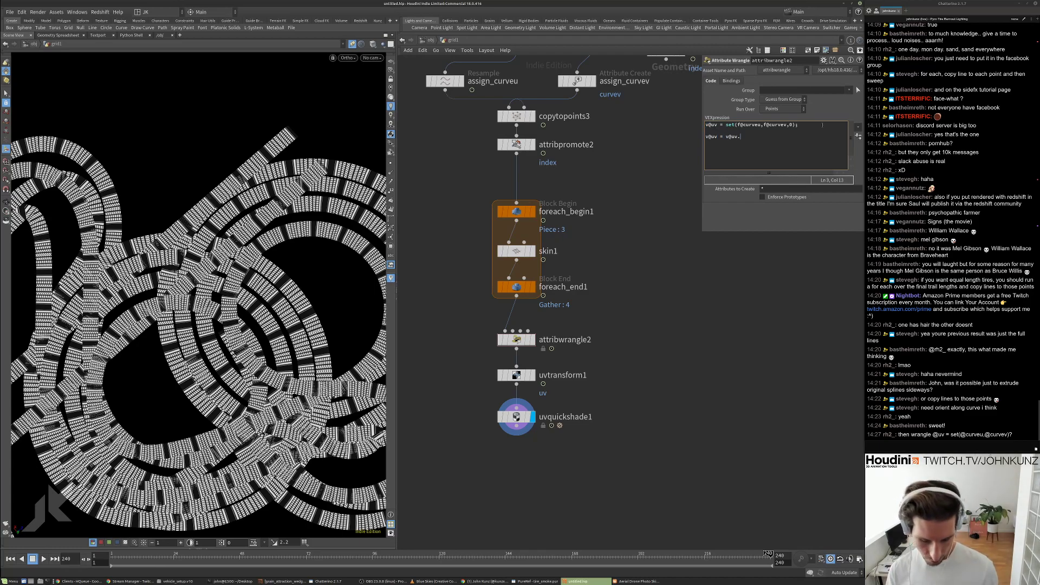
key(BackSpace)
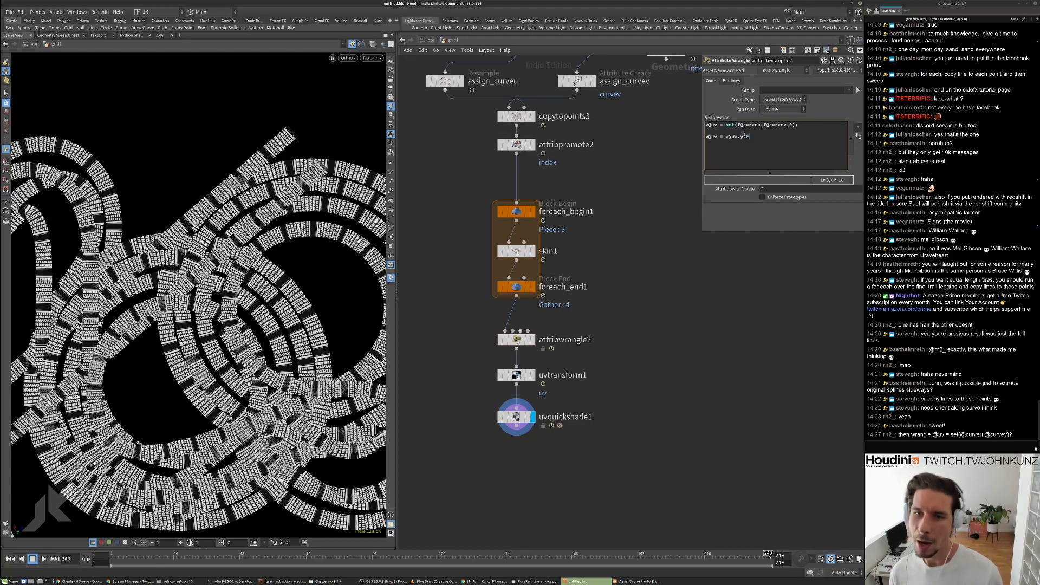
text(;)
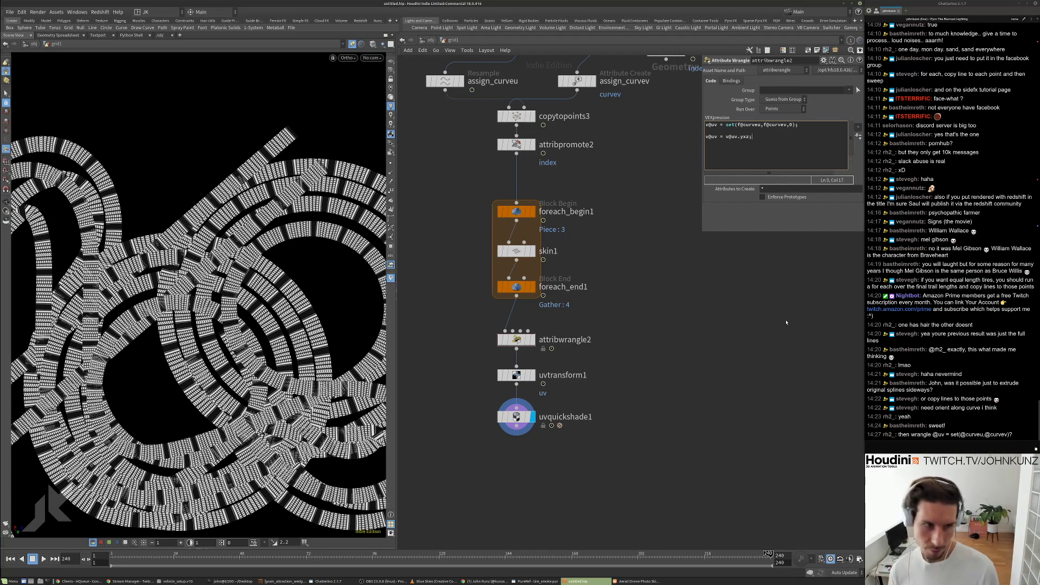
click(785, 323)
Set uvtransform1's scale to 0 in X and 125 in Y.
click(518, 374)
double_click(789, 124)
text(0)
key(Tab)
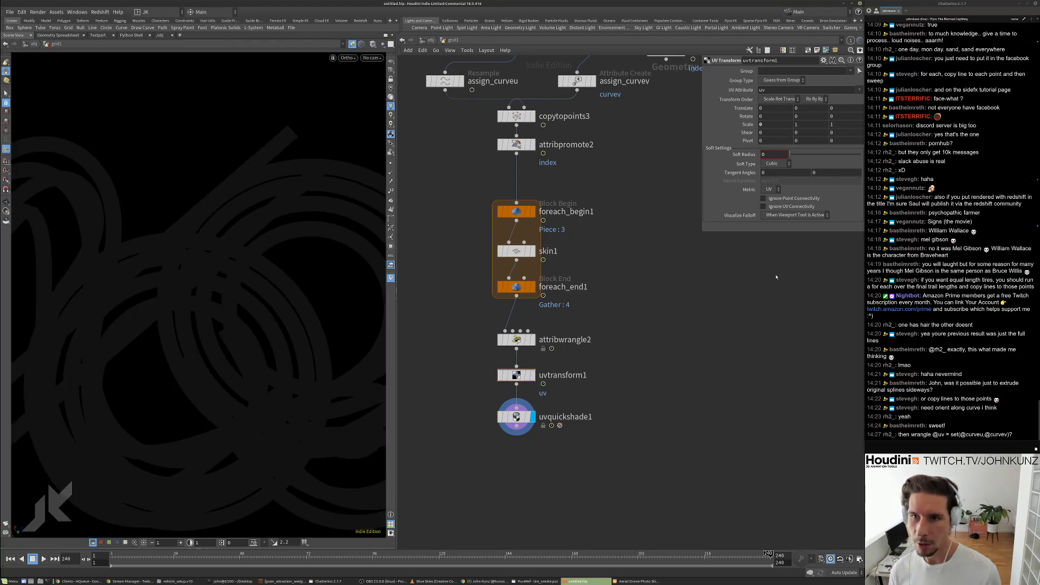
text(125)
key(Return)
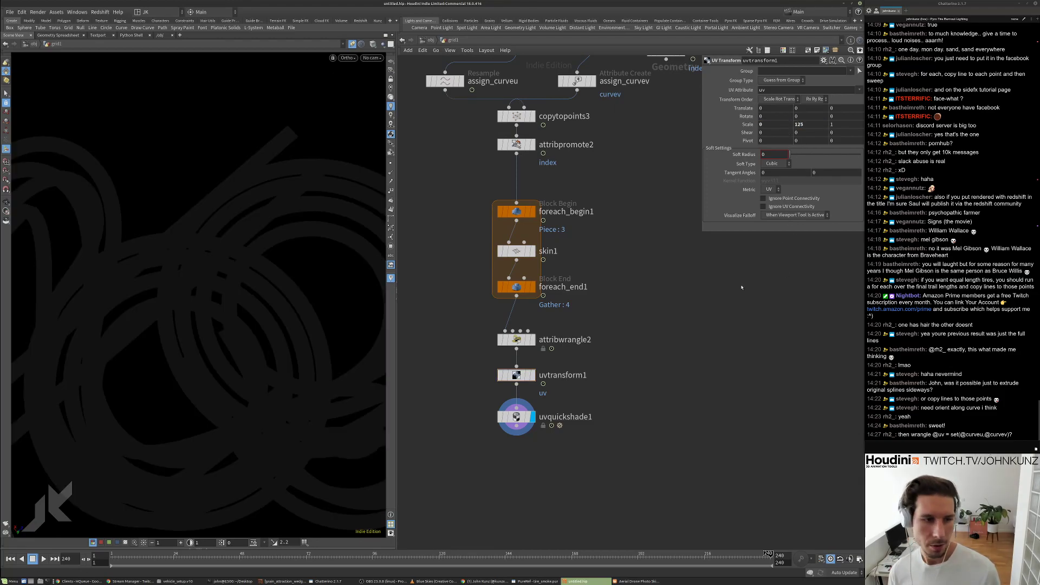
Set uvtransform1's X scale to 1, toggle its bypass to compare, and inspect the tire tread along the ribbons.
click(516, 340)
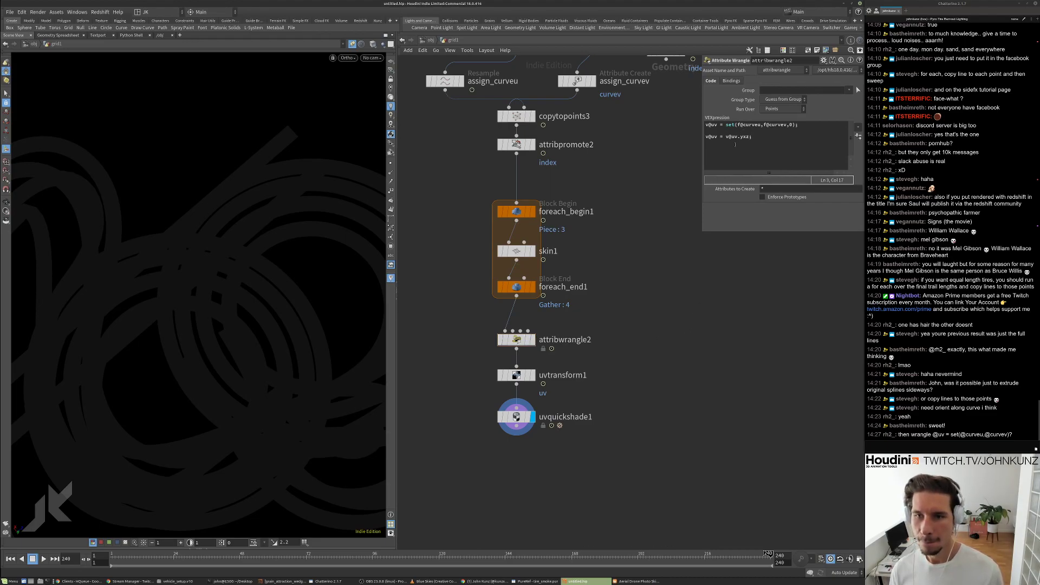
click(499, 375)
click(512, 375)
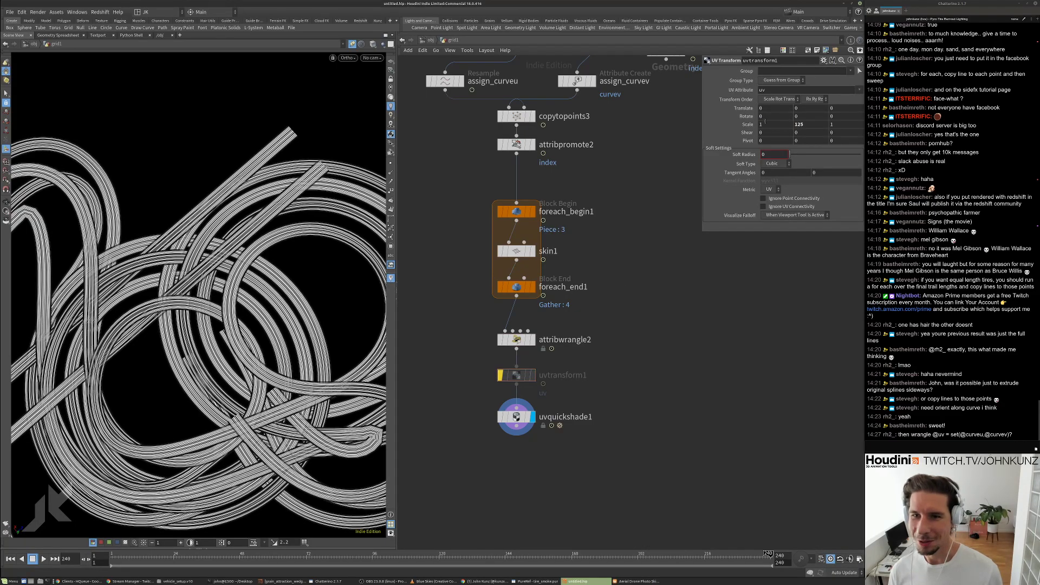
key(b)
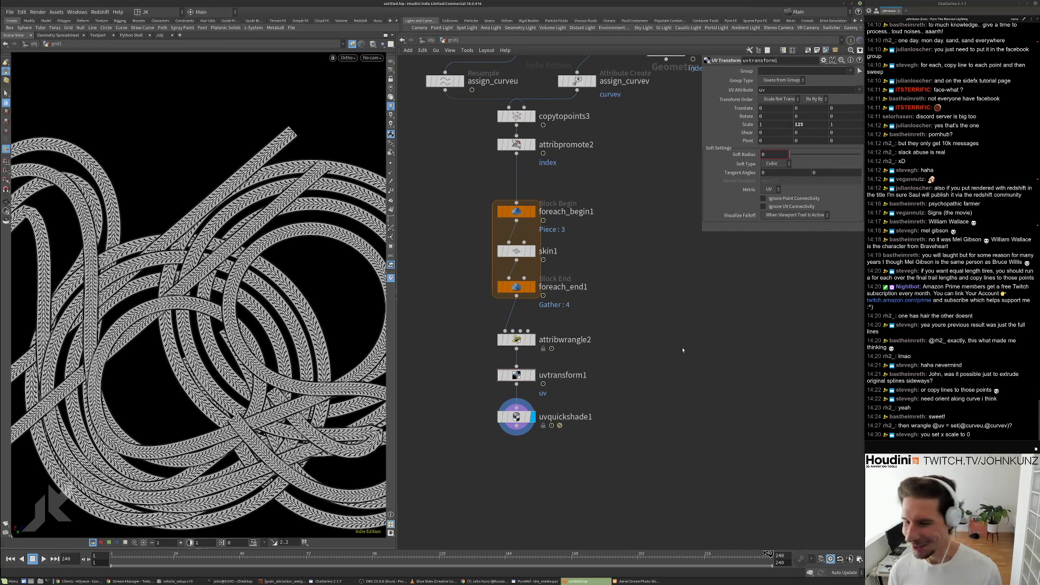
scroll(206, 294, up, 6)
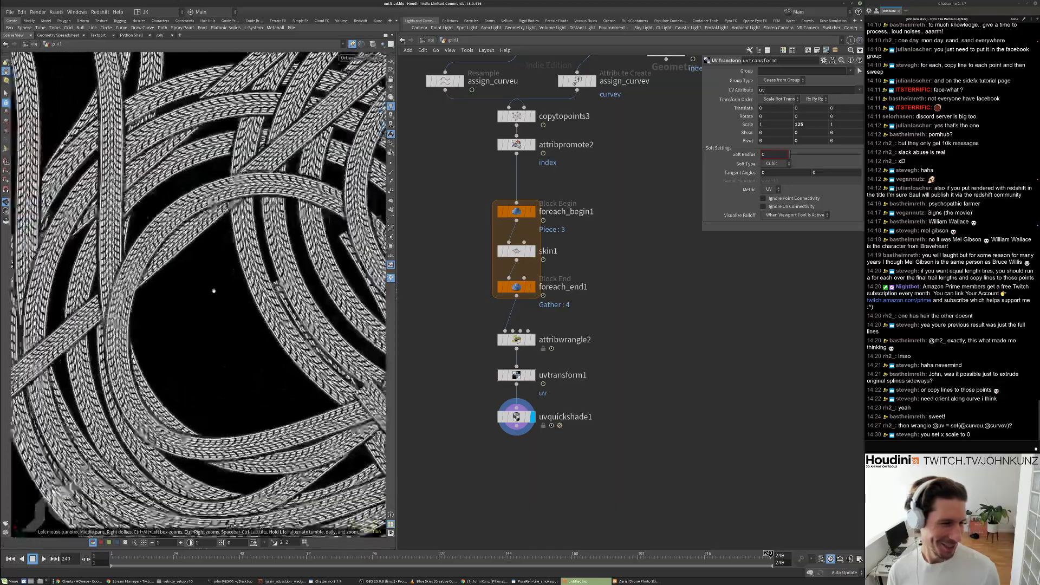
scroll(157, 341, down, 8)
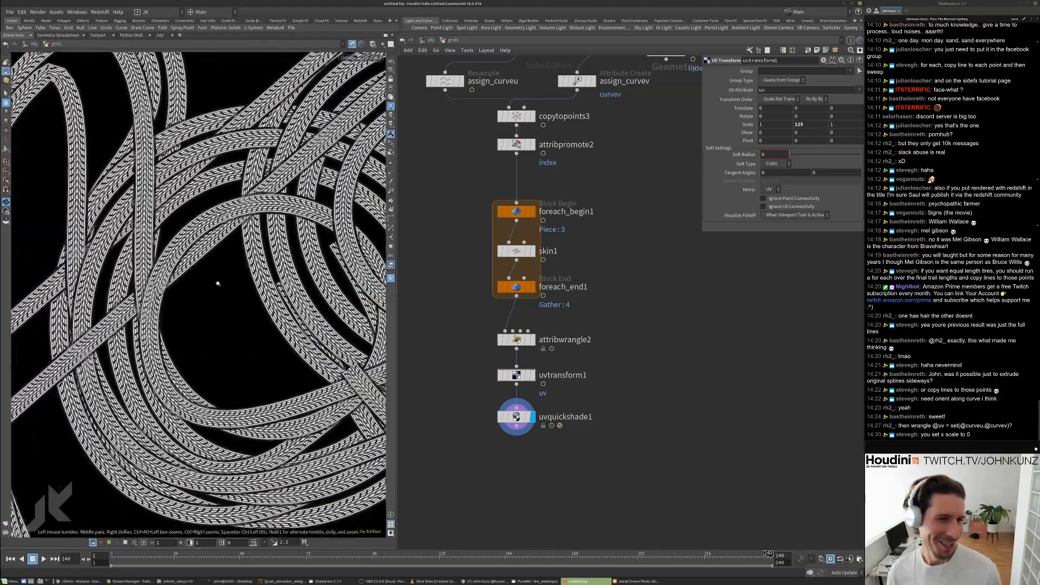
middle_drag(329, 163, 277, 187)
scroll(285, 255, up, 6)
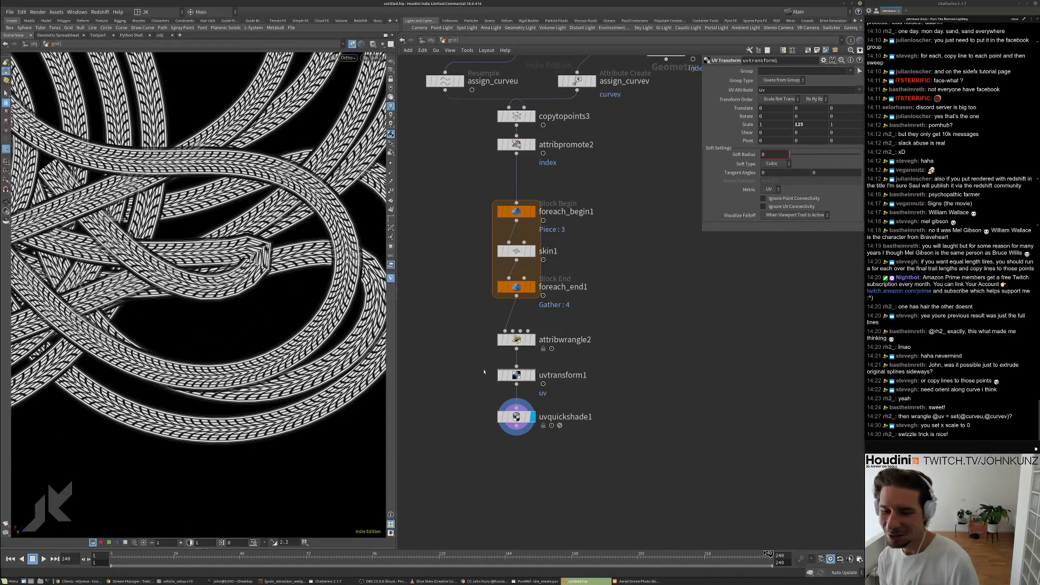
Create an Attribute VOP node beside the ribbon chain and enter its VEX network.
key(Tab)
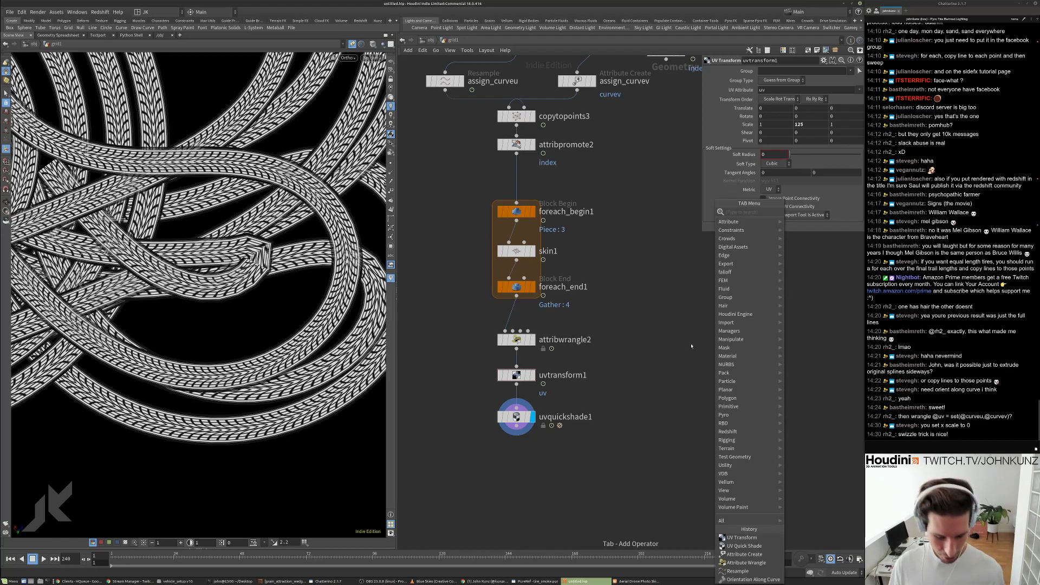
text(vop)
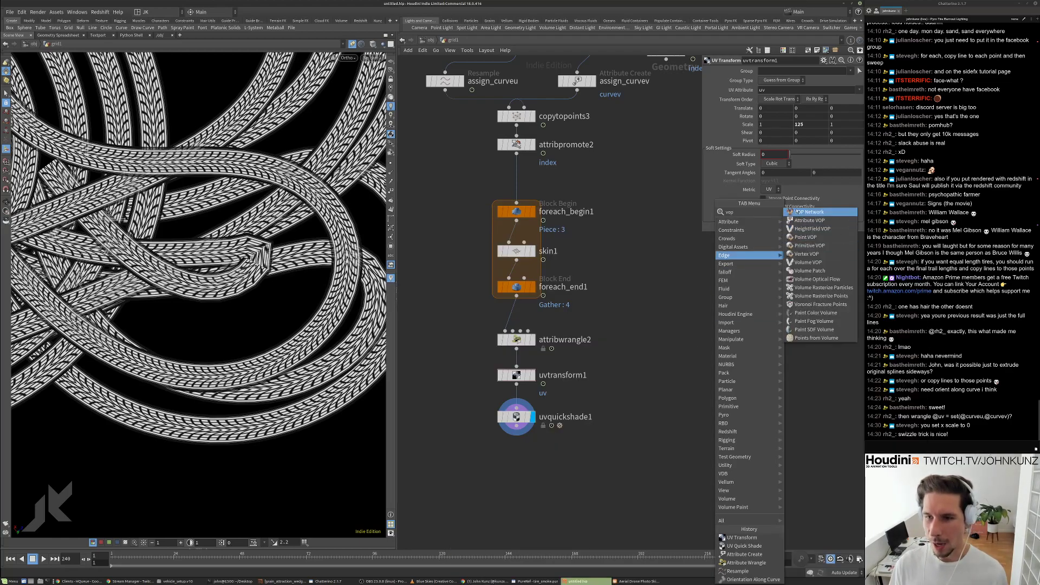
click(797, 219)
click(700, 313)
double_click(701, 313)
key(Tab)
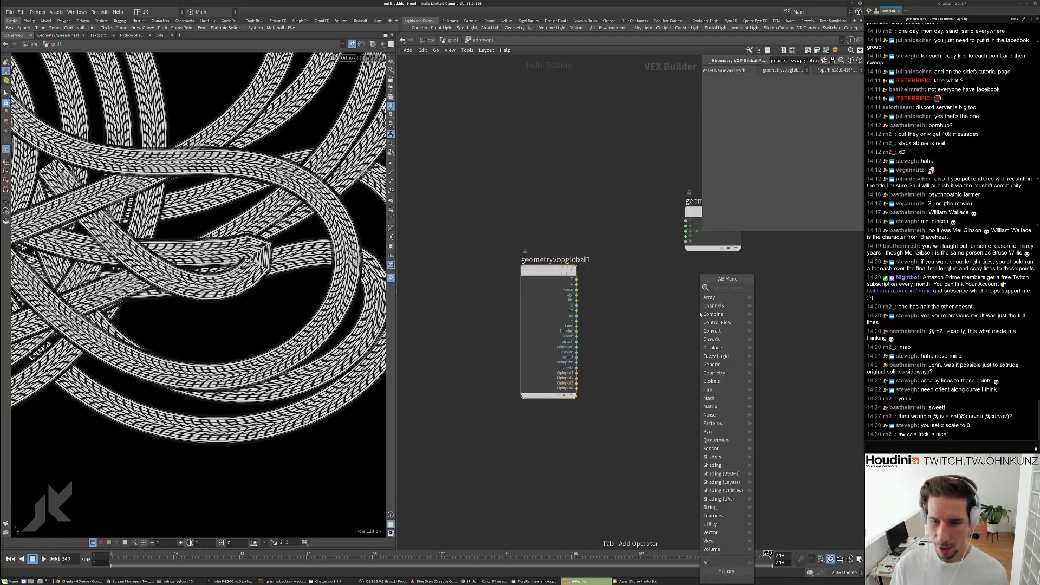
key(Escape)
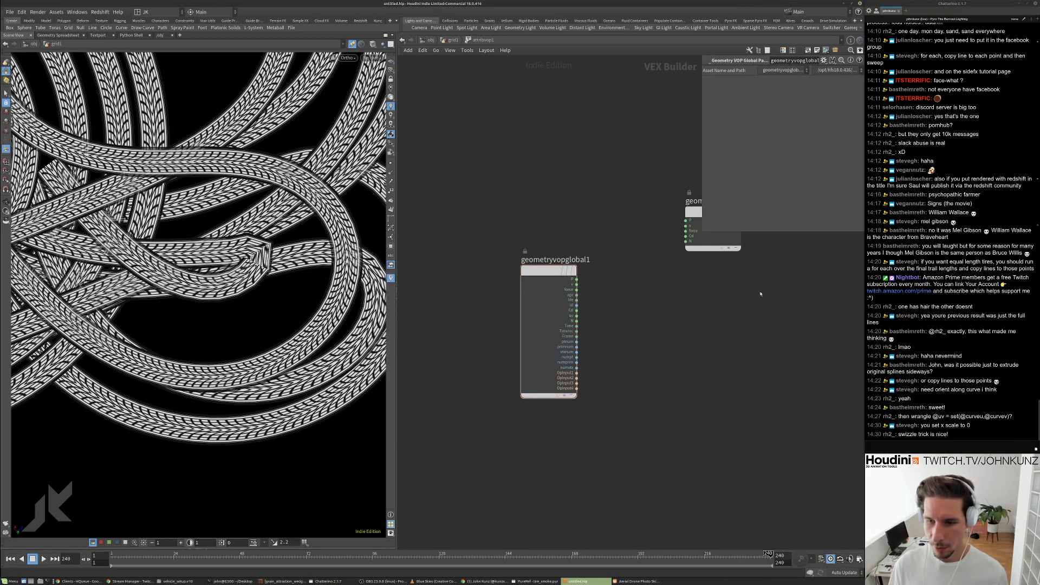
Place a Swizzle Vector node to view its component settings, and delete the Attribute VOP from the geometry network.
key(Tab)
text(sw)
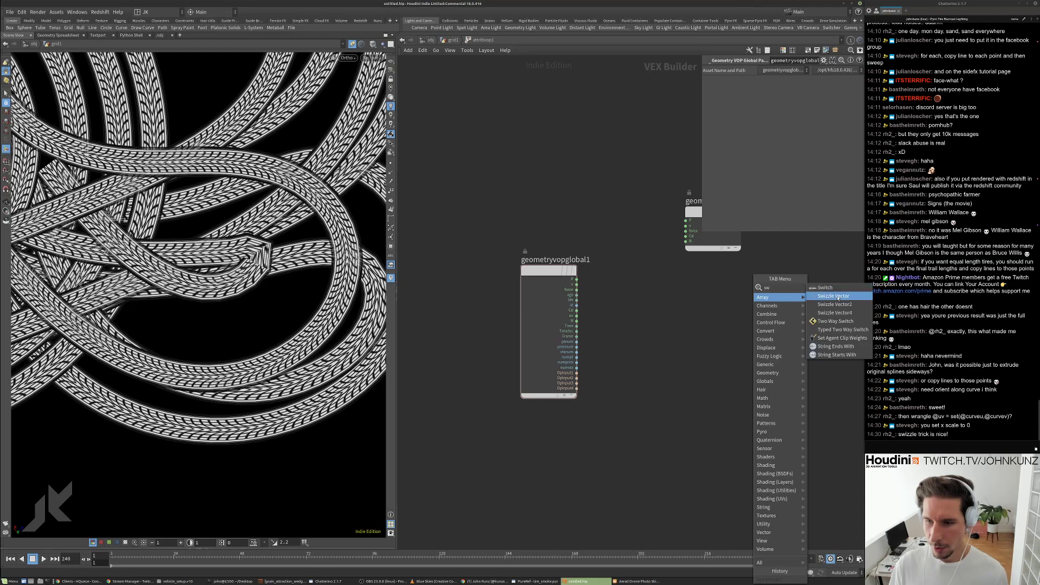
click(834, 296)
click(649, 320)
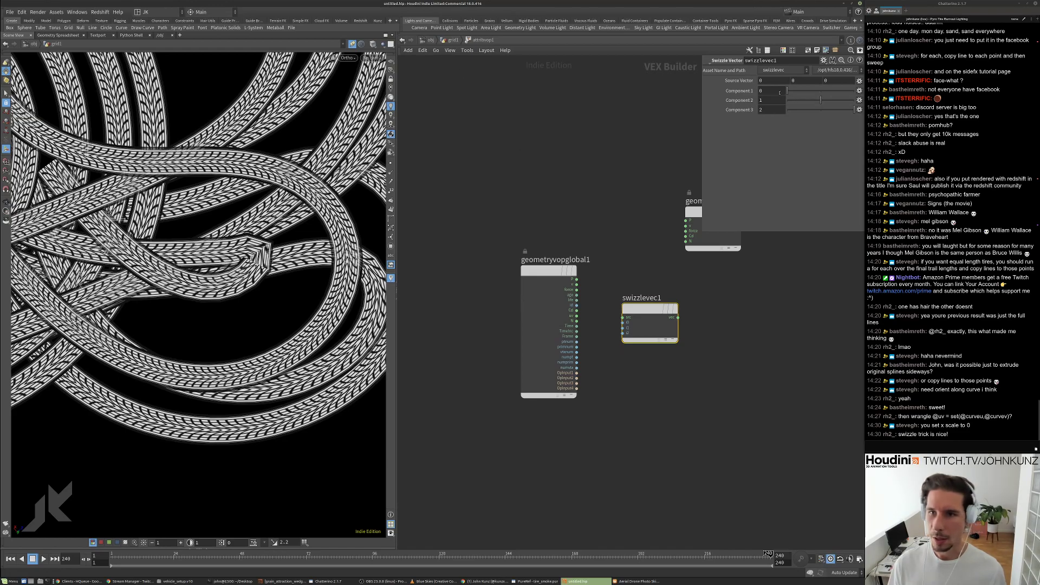
key(u)
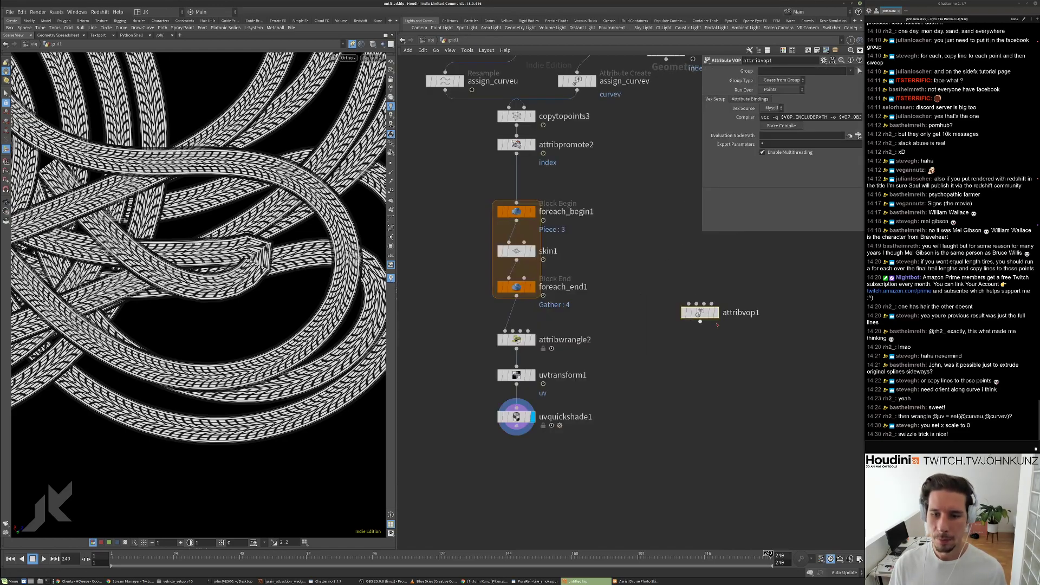
key(Delete)
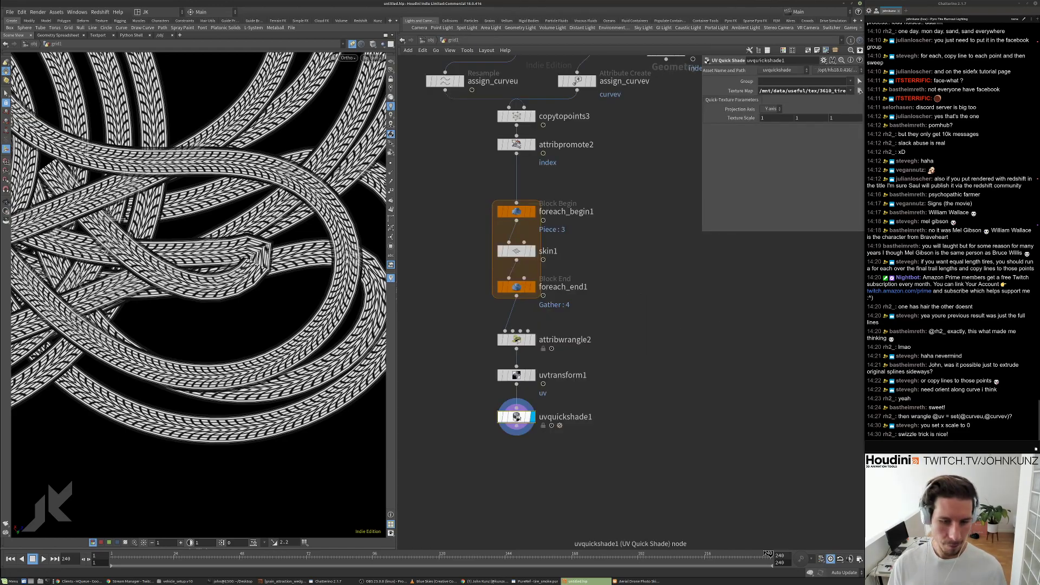
Try a segment length of 0.05 on resample5, settle on 0.02, and check the ribbons' smoothness.
middle_drag(499, 318, 521, 282)
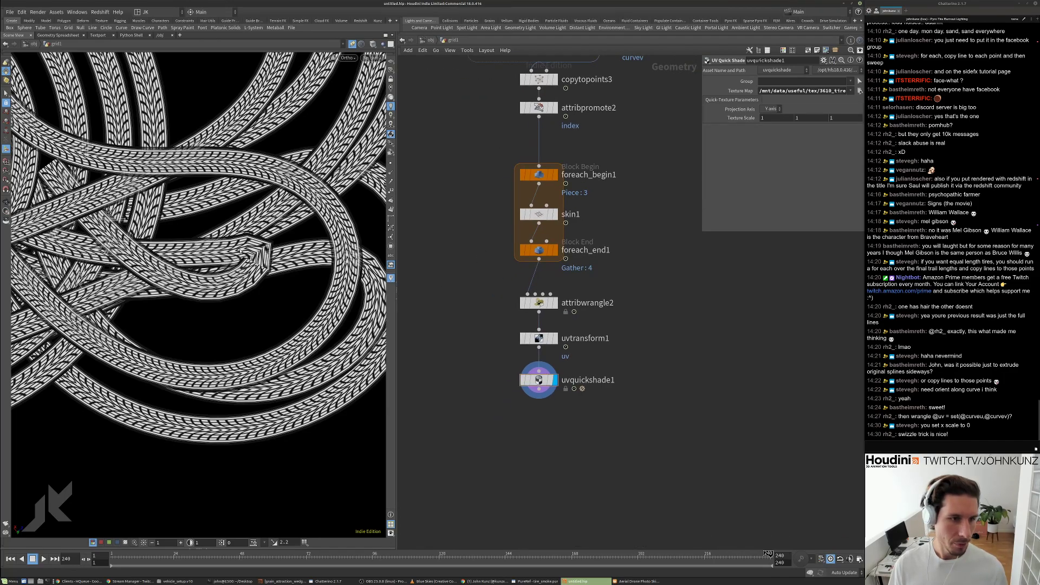
middle_drag(475, 186, 493, 276)
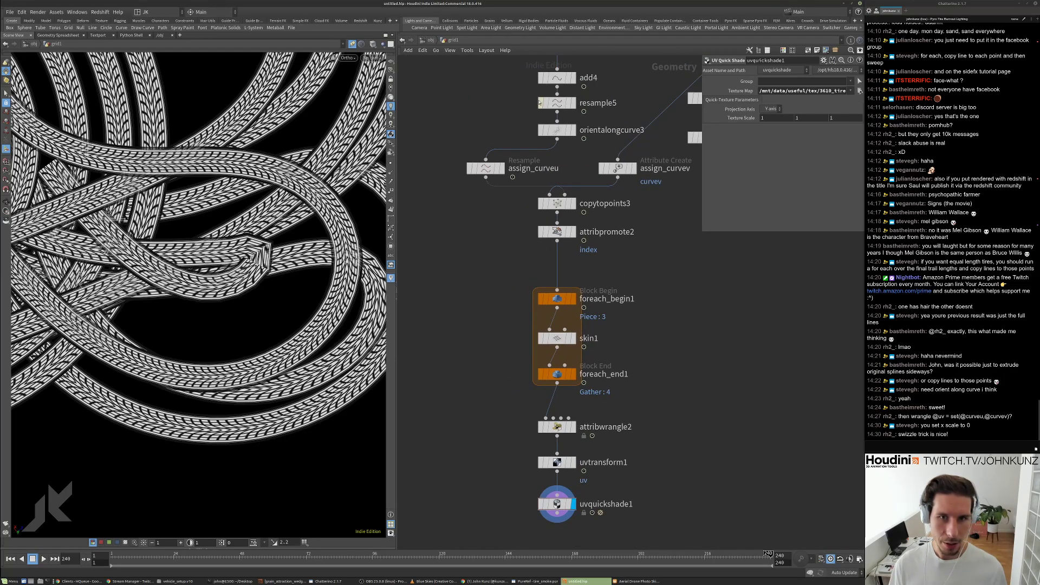
click(541, 102)
middle_drag(601, 206, 596, 238)
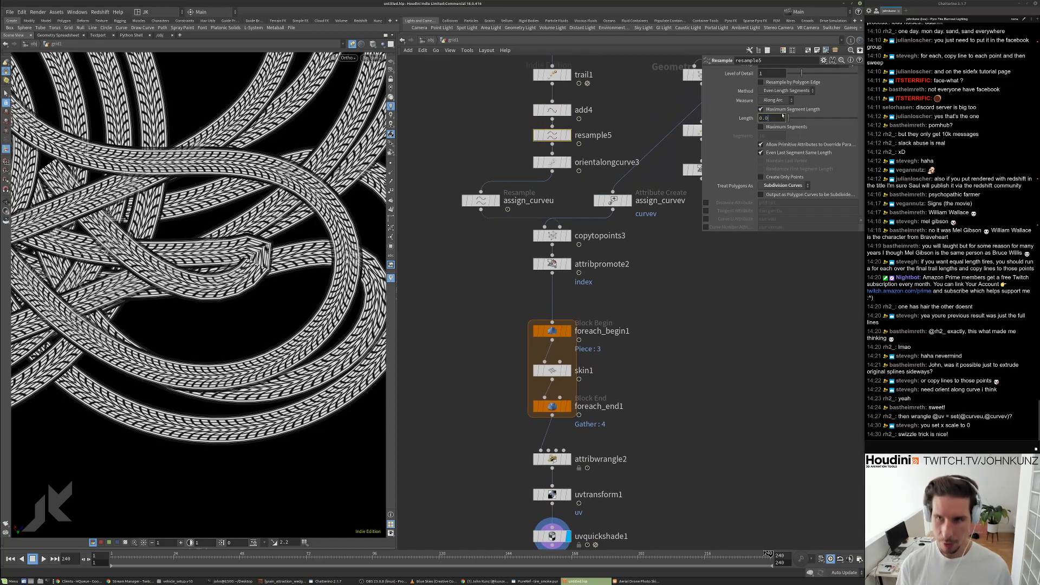
key(Return)
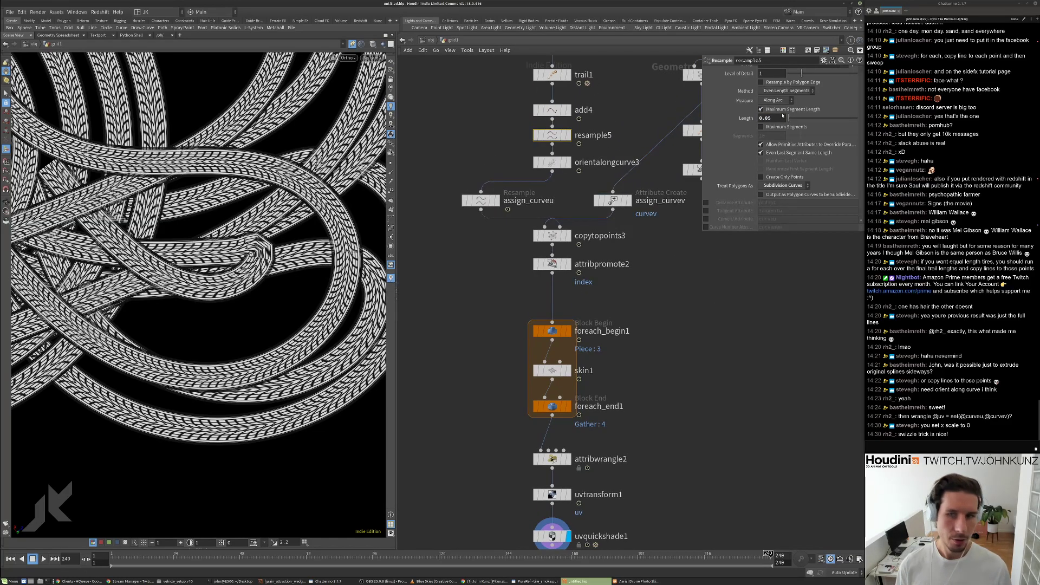
click(772, 118)
key(BackSpace)
text(2)
key(Return)
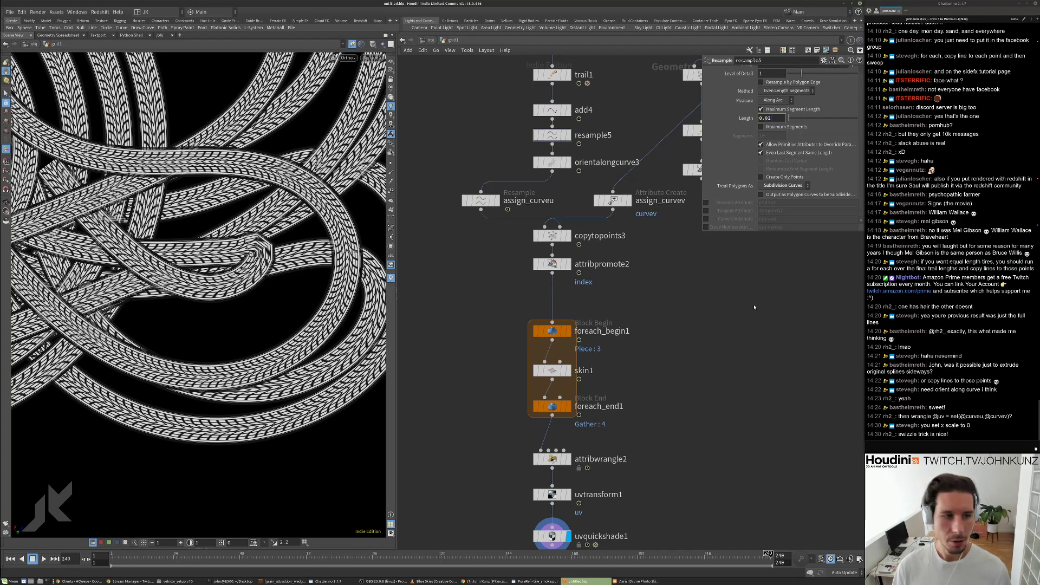
alt+right_drag(260, 266, 201, 325)
alt+middle_drag(200, 324, 281, 371)
Rename the resample5 node as set_final_curve_res.
double_click(593, 134)
text(set_fi)
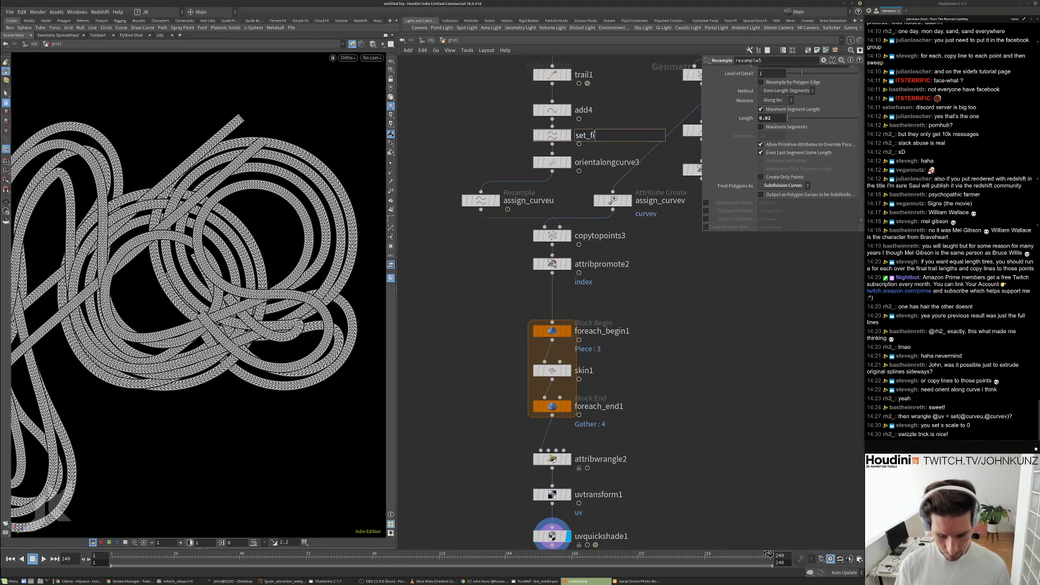
text(nal_curve_res)
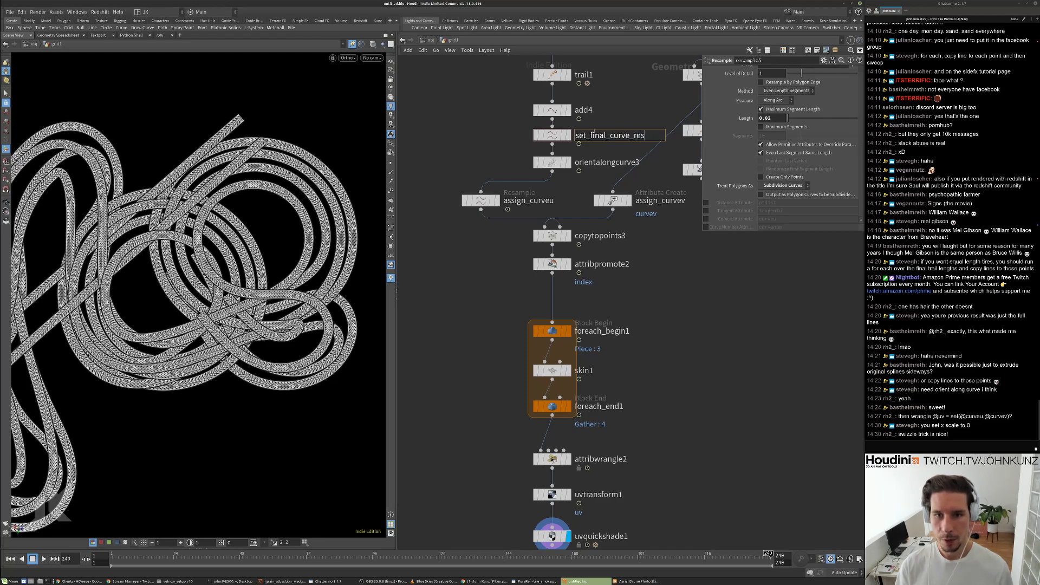
key(Return)
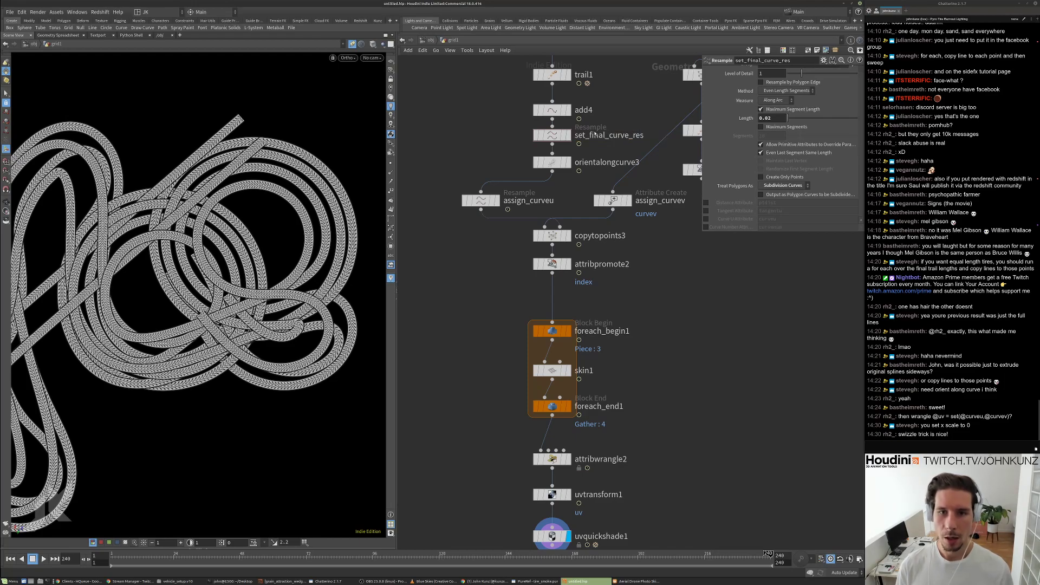
Review the whole node network, and inspect the tread texture up close where the ribbons overlap.
scroll(548, 228, down, 5)
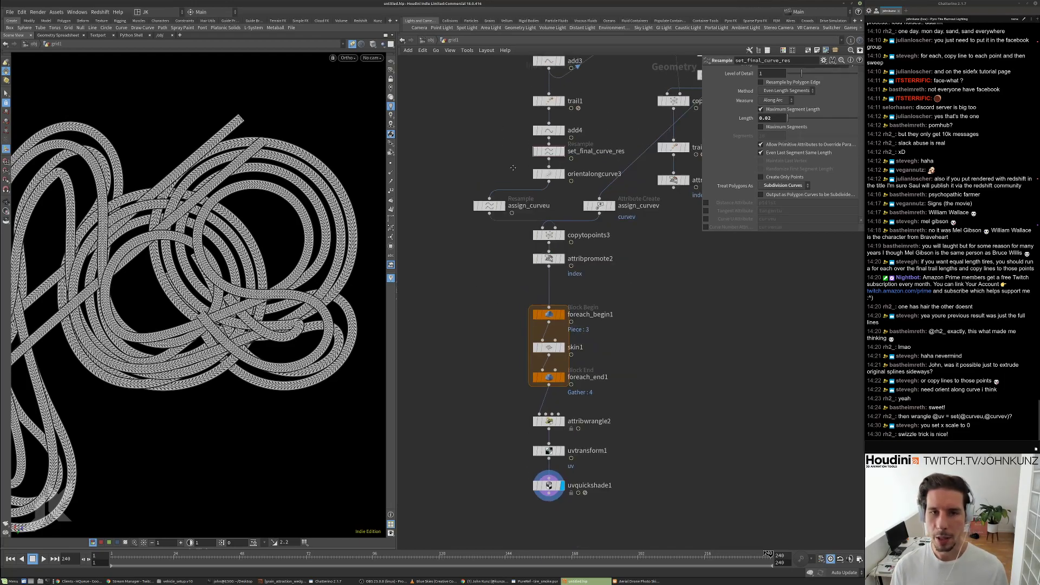
middle_drag(564, 248, 565, 271)
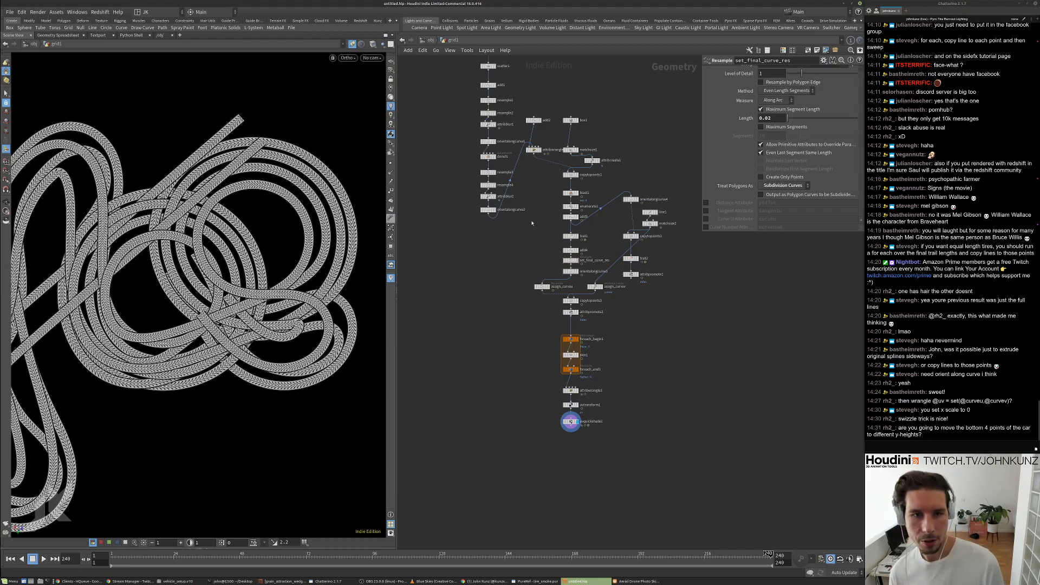
scroll(531, 222, down, 2)
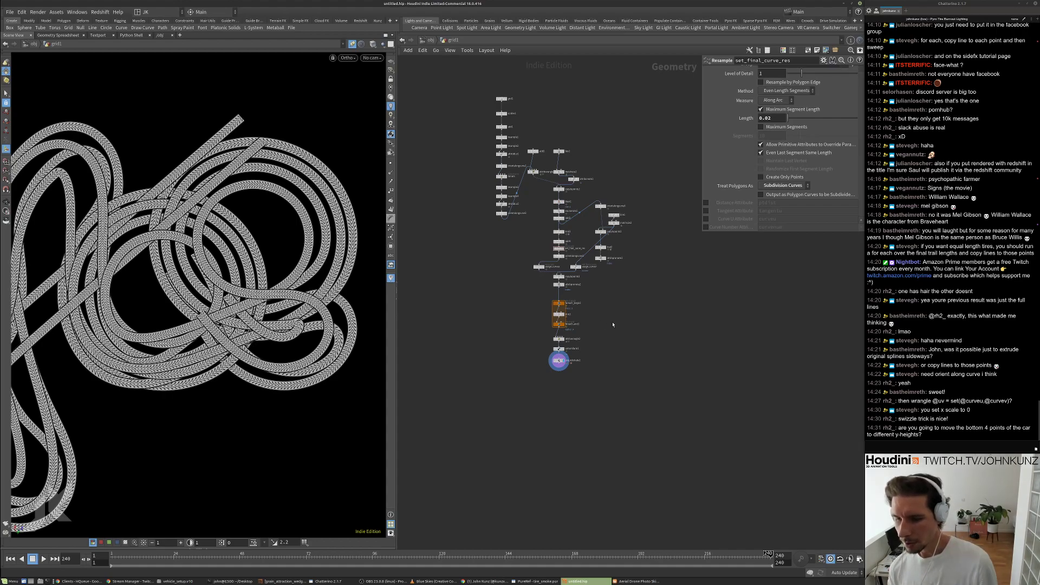
key(space)
drag(196, 255, 298, 313)
scroll(571, 361, up, 5)
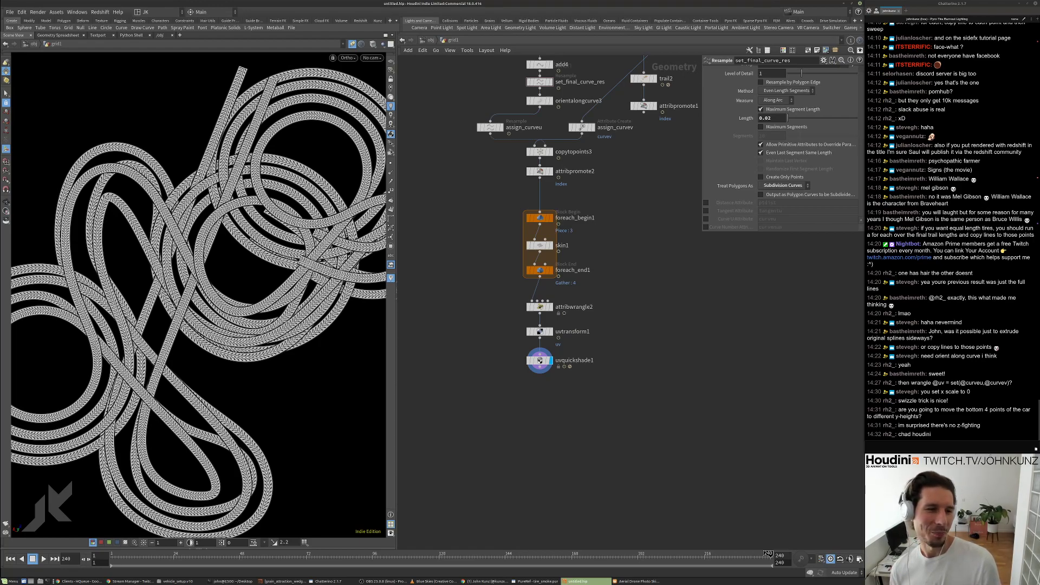
alt+middle_drag(199, 260, 194, 325)
alt+right_drag(194, 325, 282, 346)
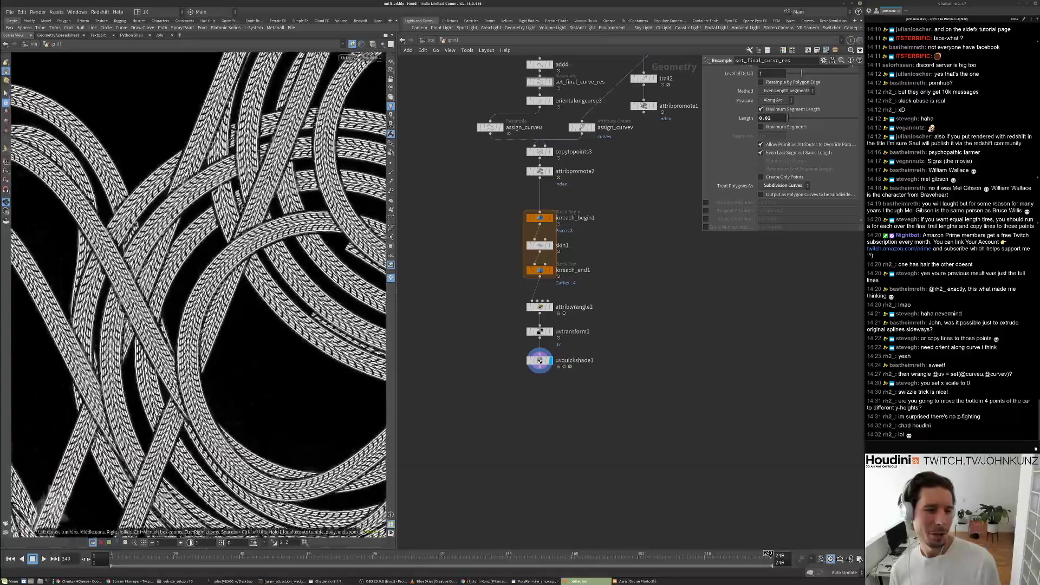
alt+middle_drag(198, 209, 205, 246)
alt+right_drag(205, 246, 211, 195)
alt+middle_drag(211, 194, 243, 253)
mouse_move(243, 253)
alt+mouse_down()
mouse_move(240, 243)
mouse_move(244, 255)
alt+mouse_up()
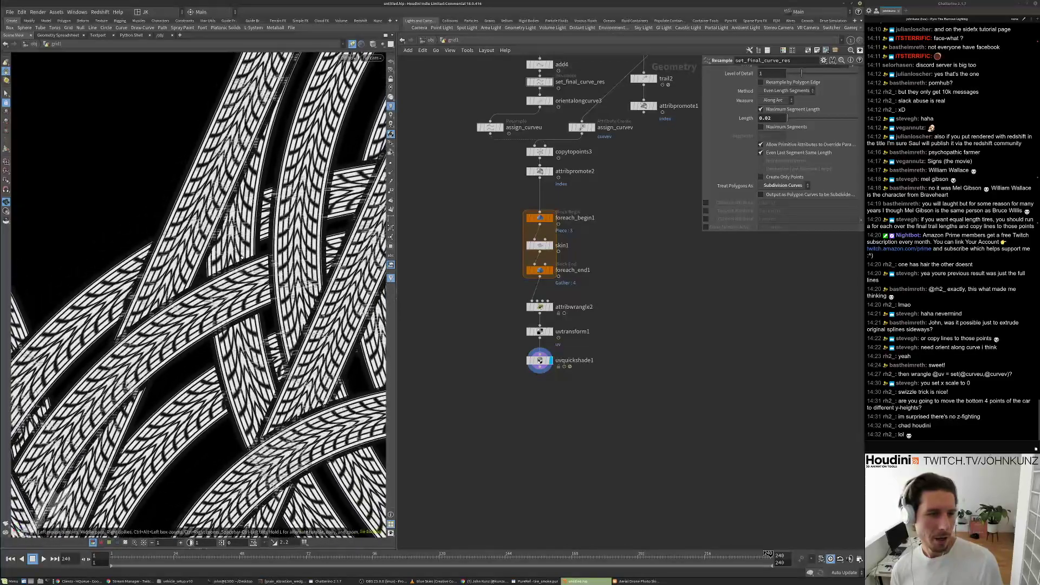
scroll(479, 346, up, 4)
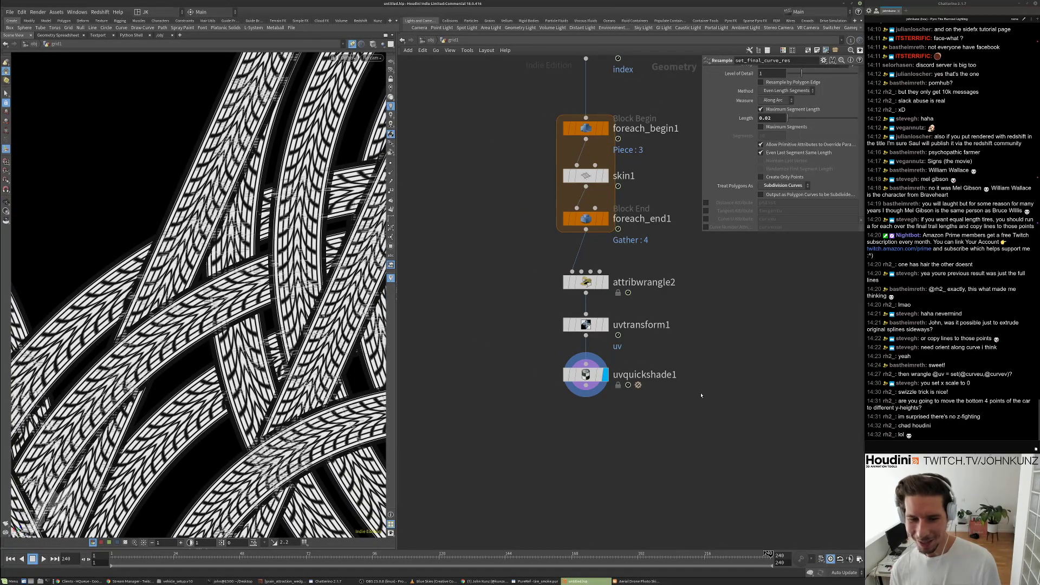
click(607, 281)
click(779, 143)
key(Return)
key(Return)
text(@P)
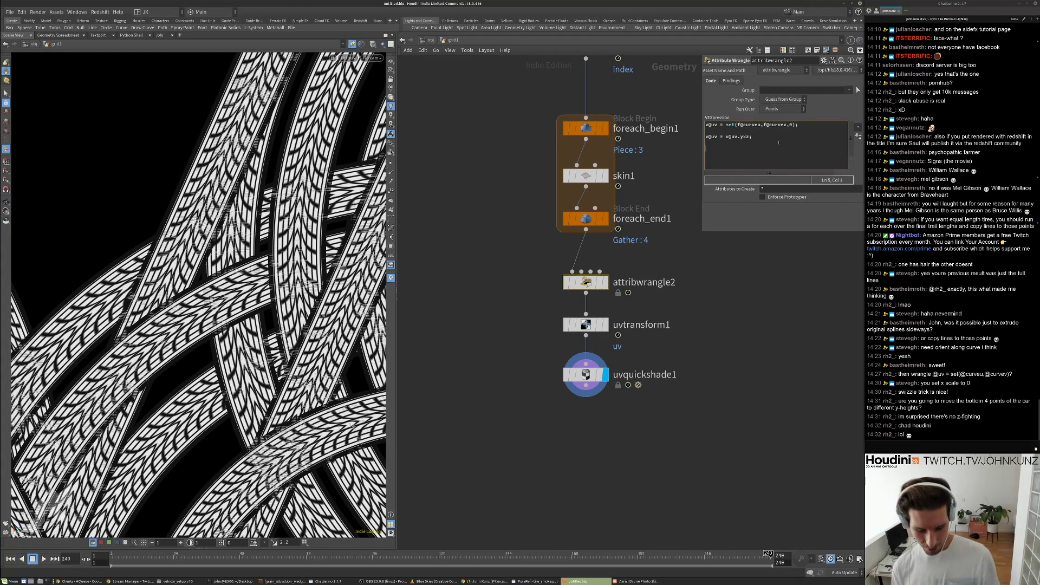
text(.)
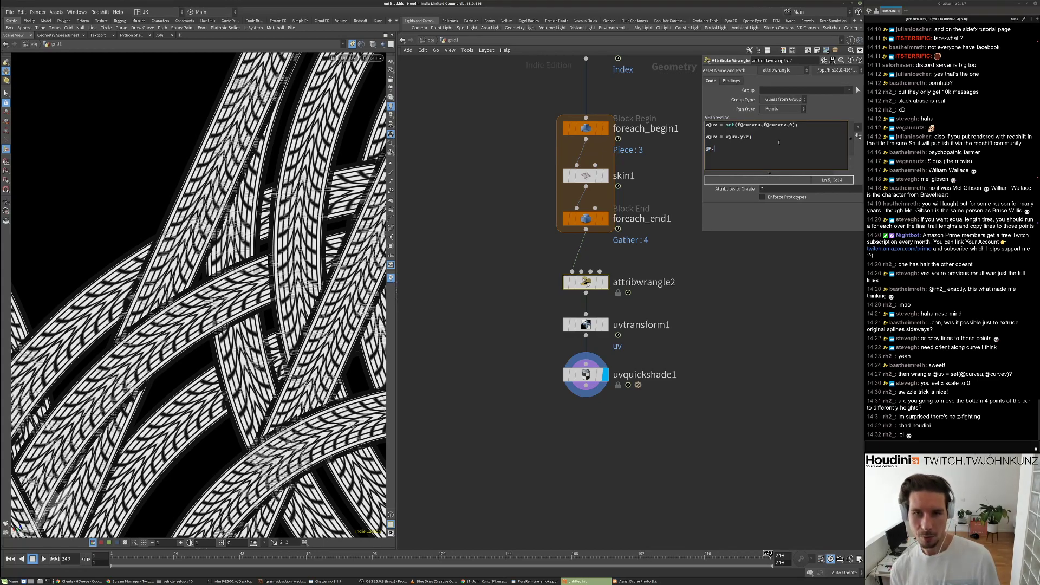
text(y += rand()
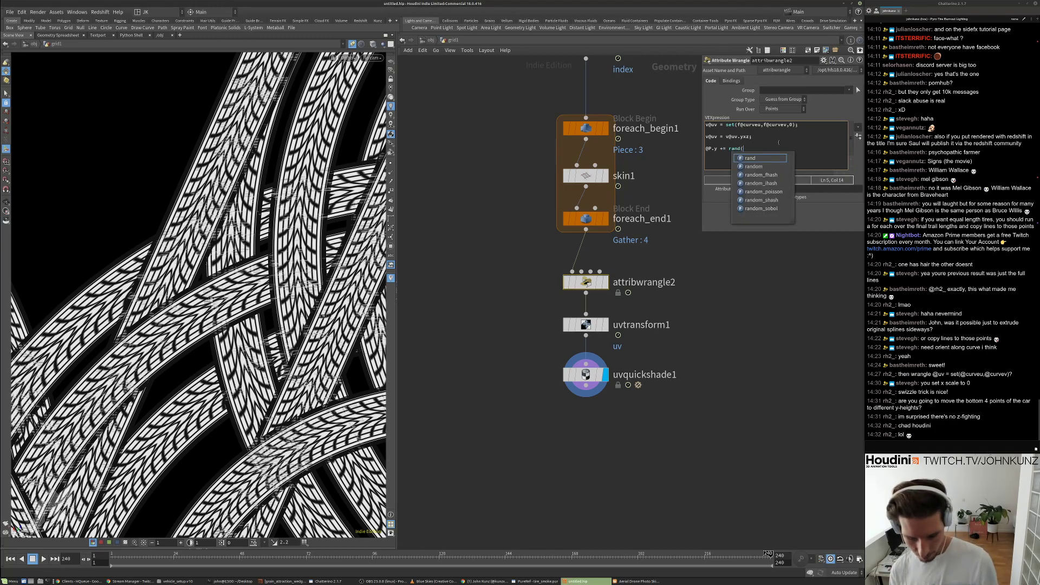
text(@primnum)
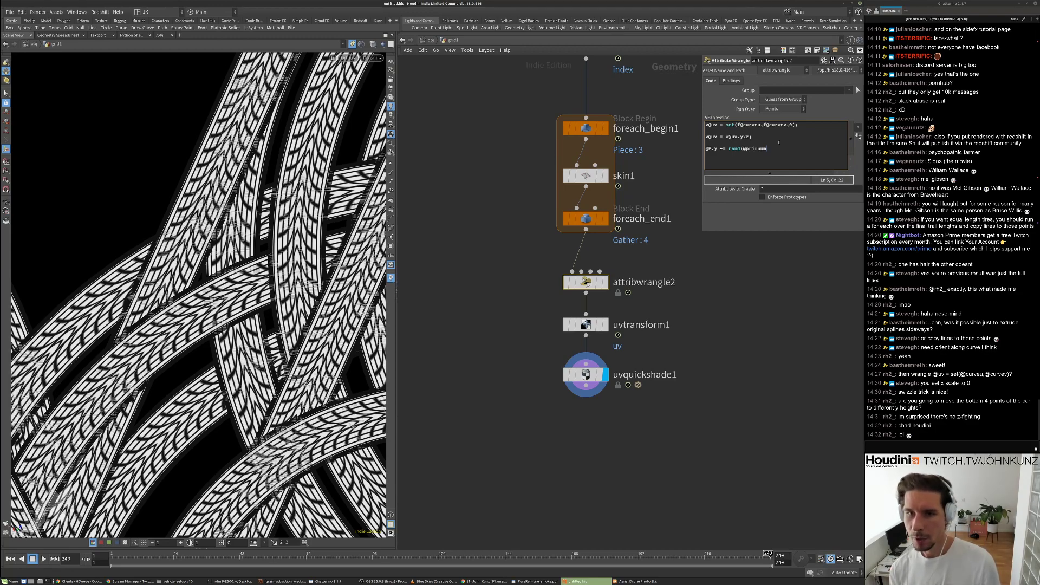
text();)
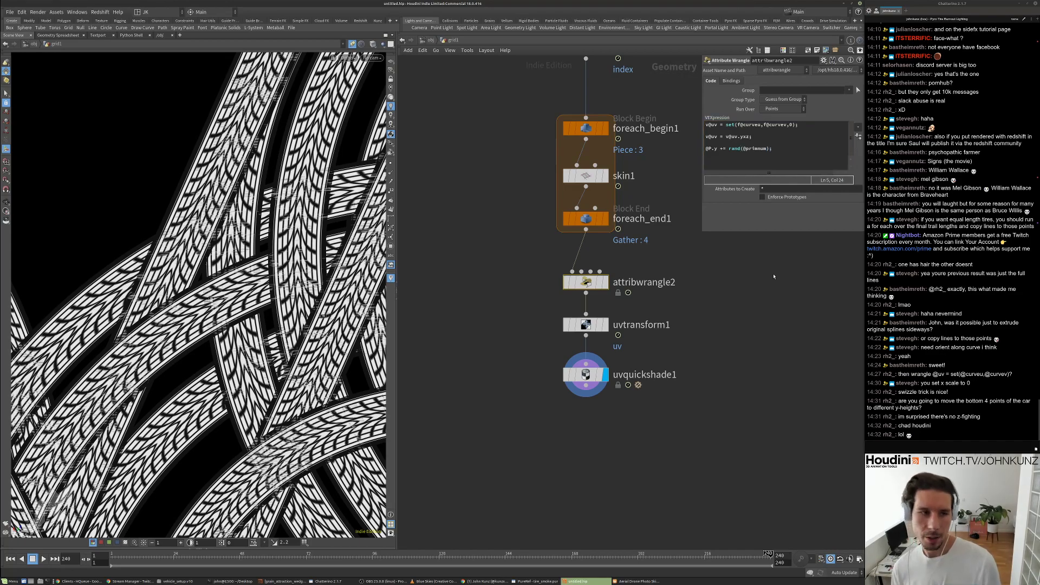
drag(230, 220, 138, 315)
drag(273, 255, 258, 304)
right_drag(259, 304, 250, 248)
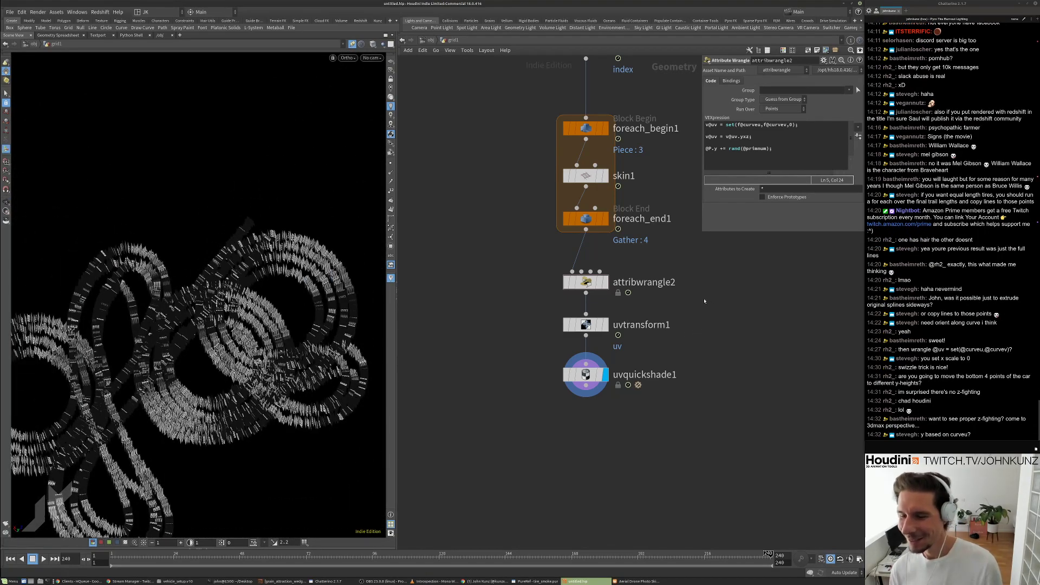
Insert a PolySoup node between skin1 and foreach_end1, check the ribbons from a low angle, and space out the loop's nodes.
scroll(623, 273, up, 2)
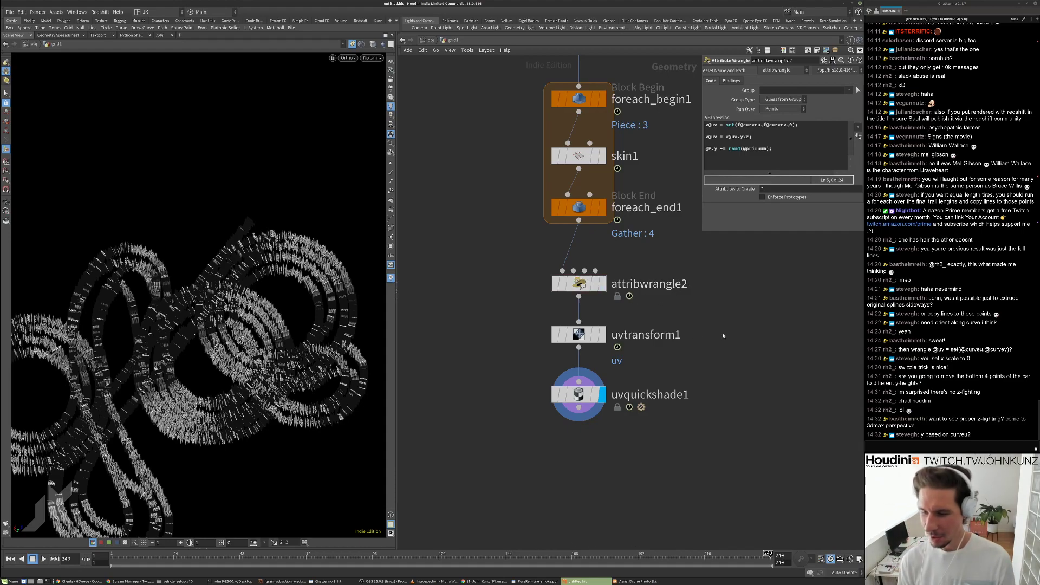
click(570, 285)
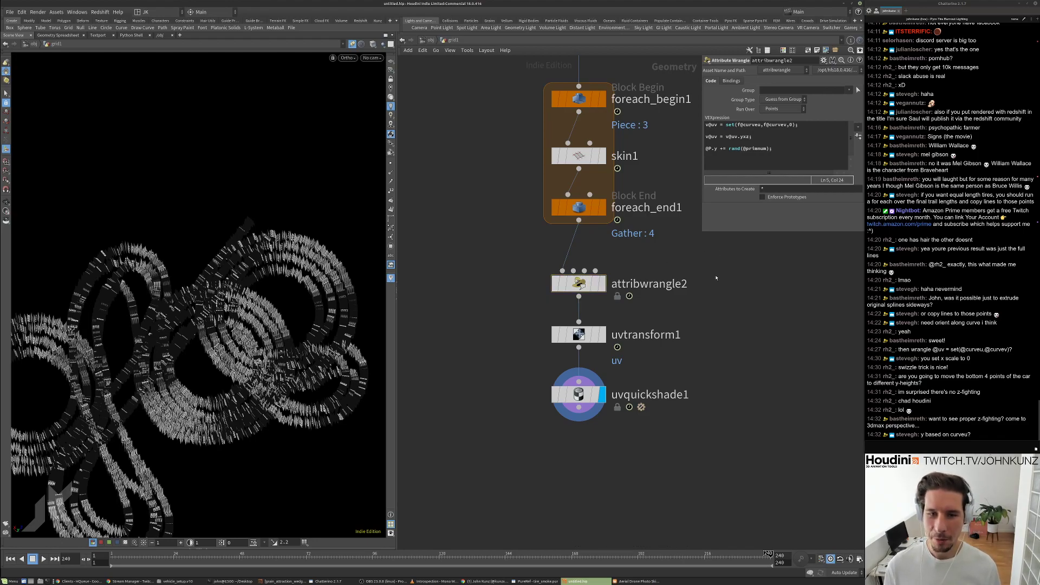
key(Tab)
text(soup)
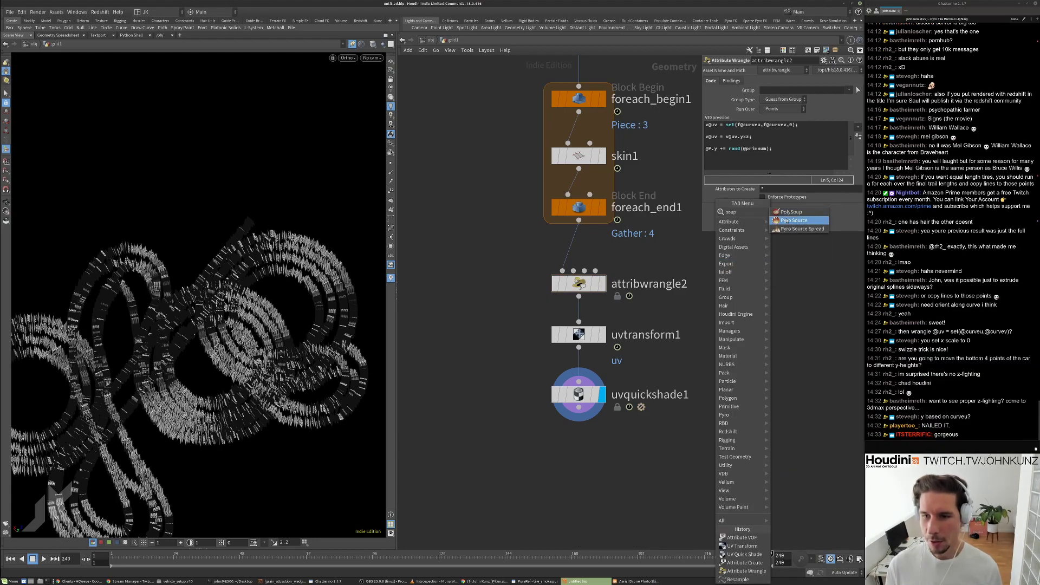
click(791, 211)
click(579, 181)
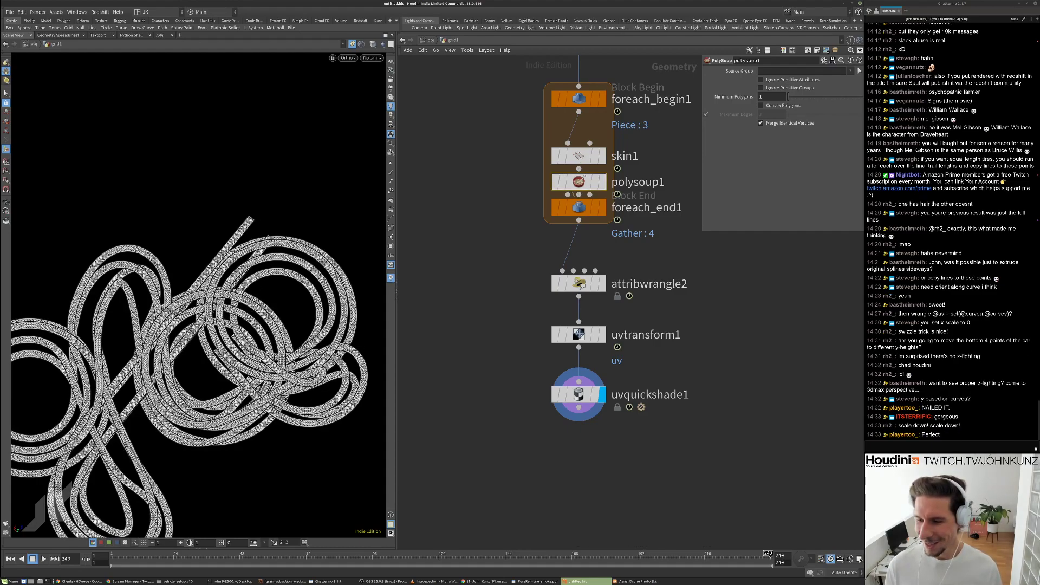
alt+right_drag(238, 303, 250, 347)
alt+drag(250, 346, 259, 162)
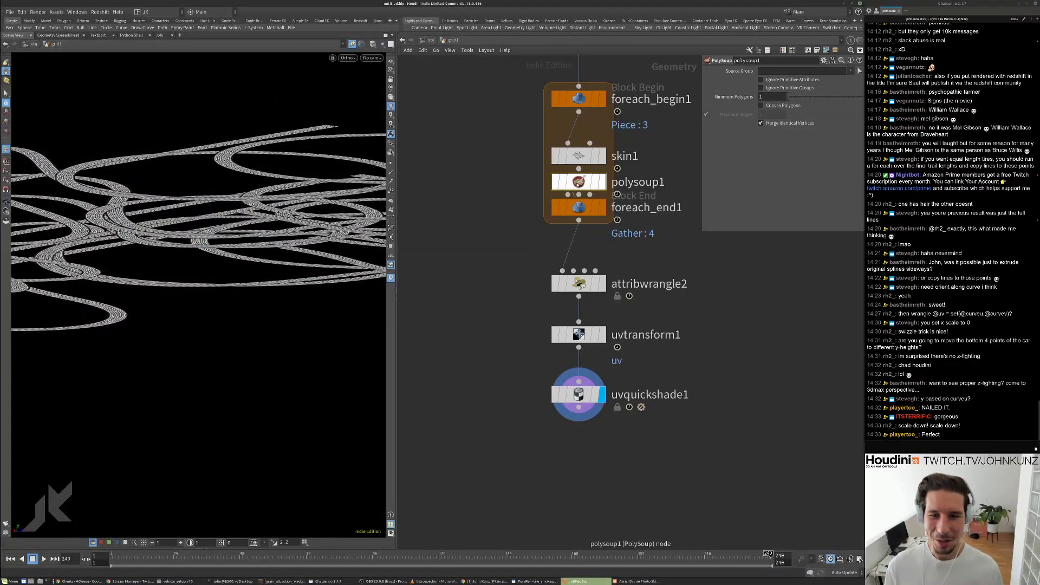
drag(572, 157, 572, 140)
drag(575, 182, 575, 171)
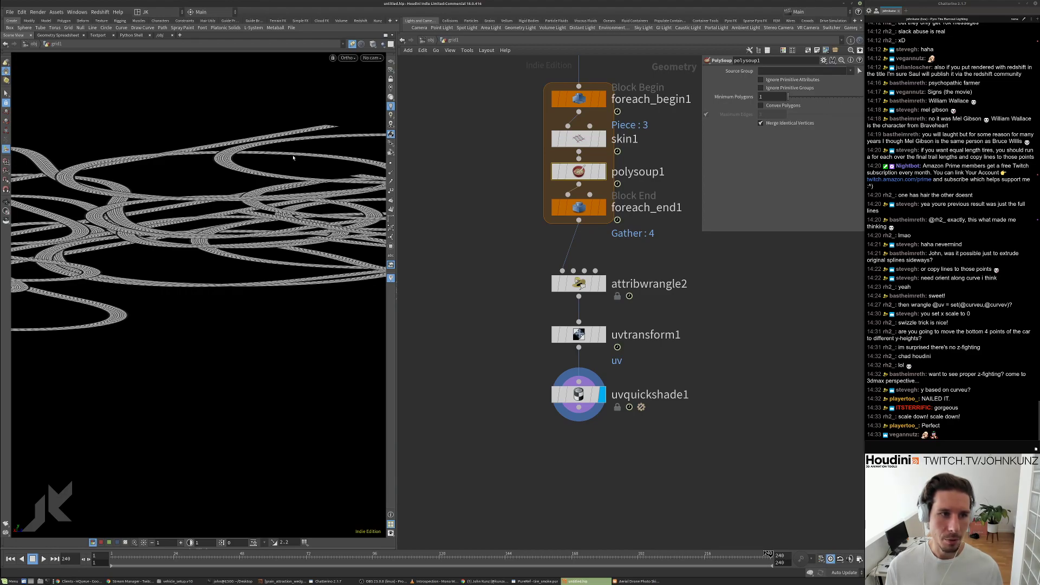
Check the settings of foreach_begin1 and the piece attribute of foreach_end1.
click(578, 99)
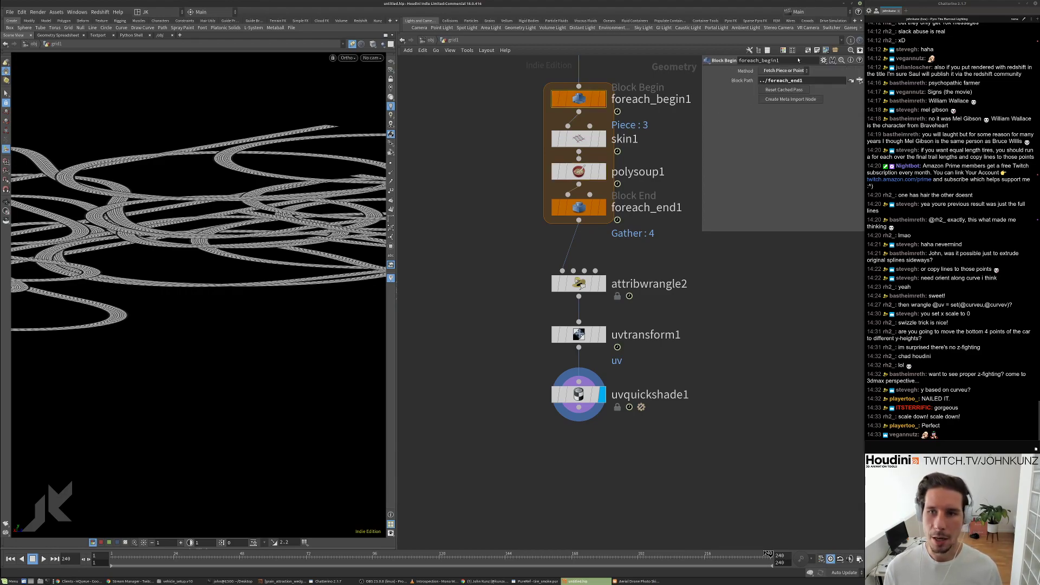
click(575, 207)
double_click(773, 99)
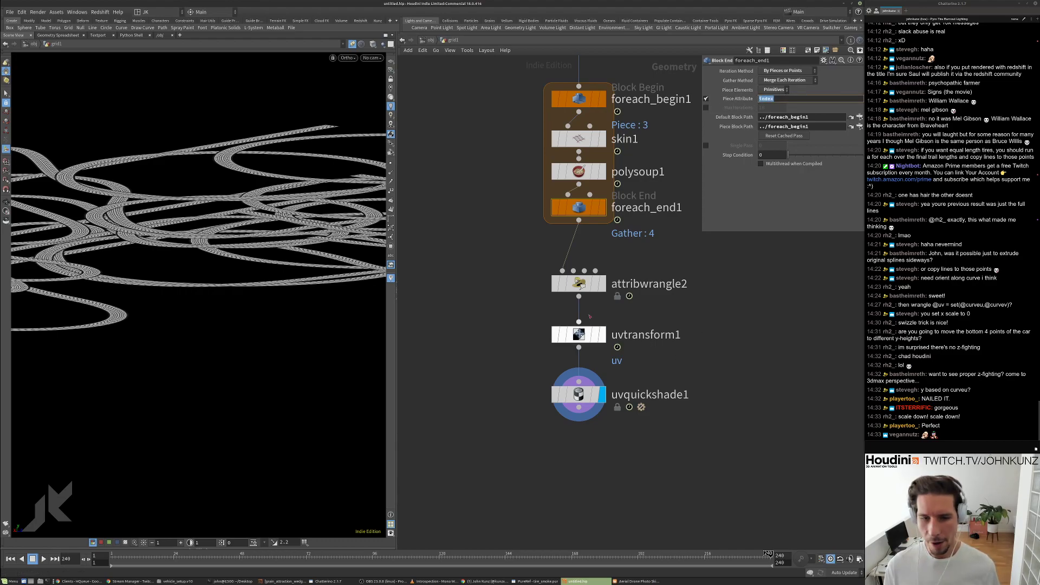
Divide the random height offset in attribwrangle2 by 100000 and inspect the overlapping ribbons up close.
click(583, 286)
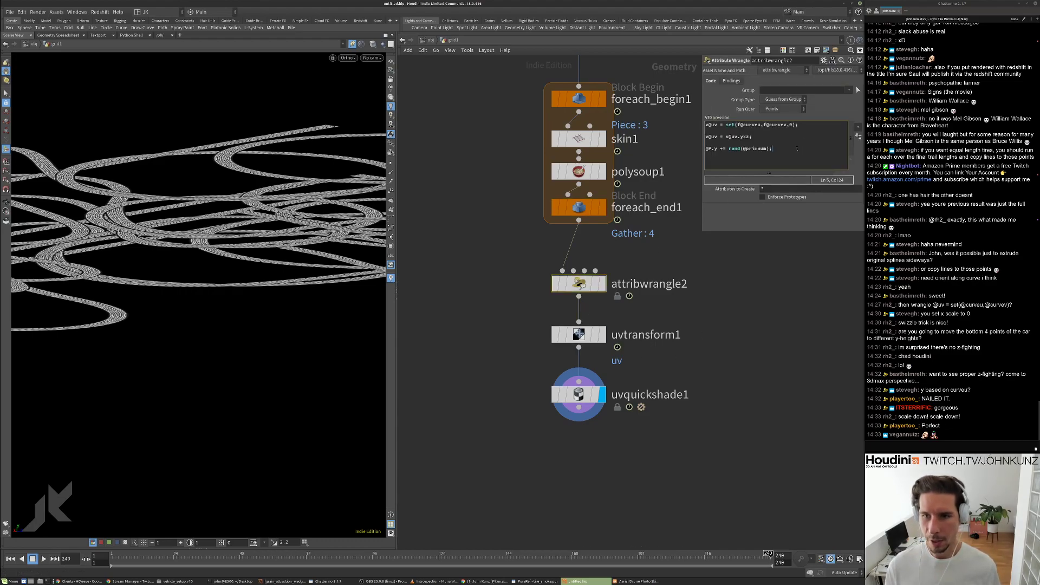
text(/100000)
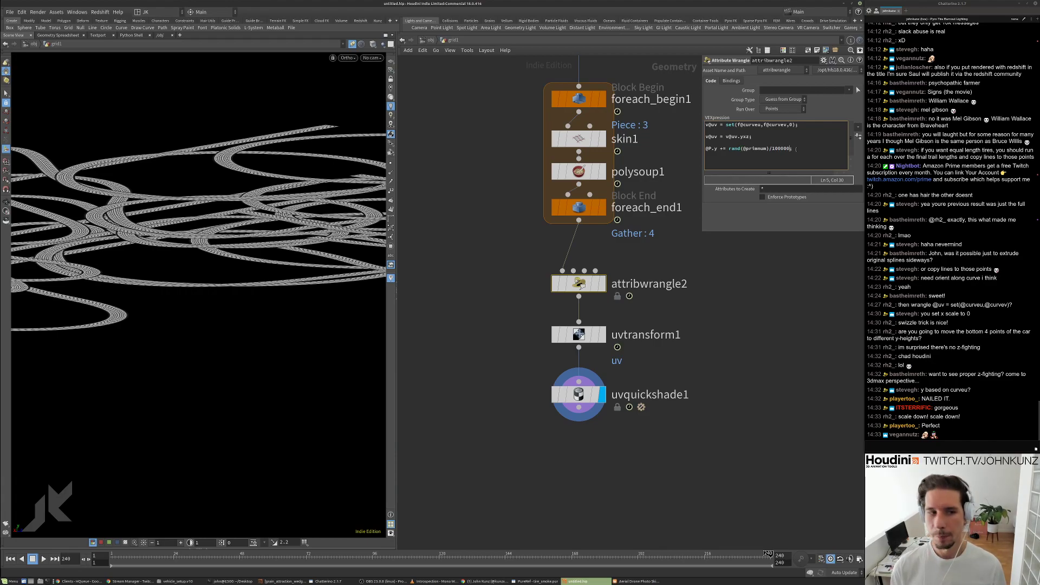
click(827, 396)
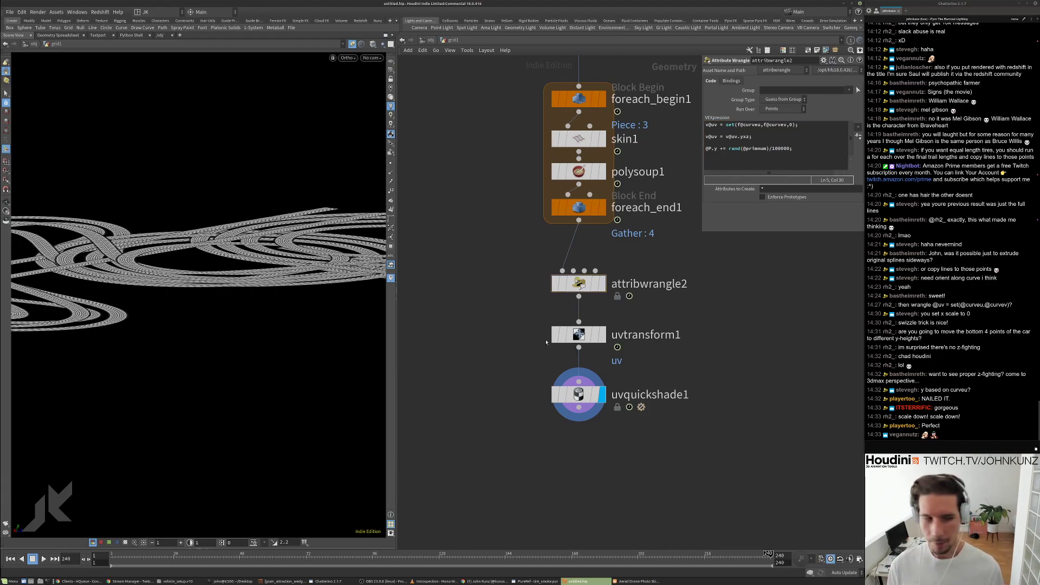
key(g)
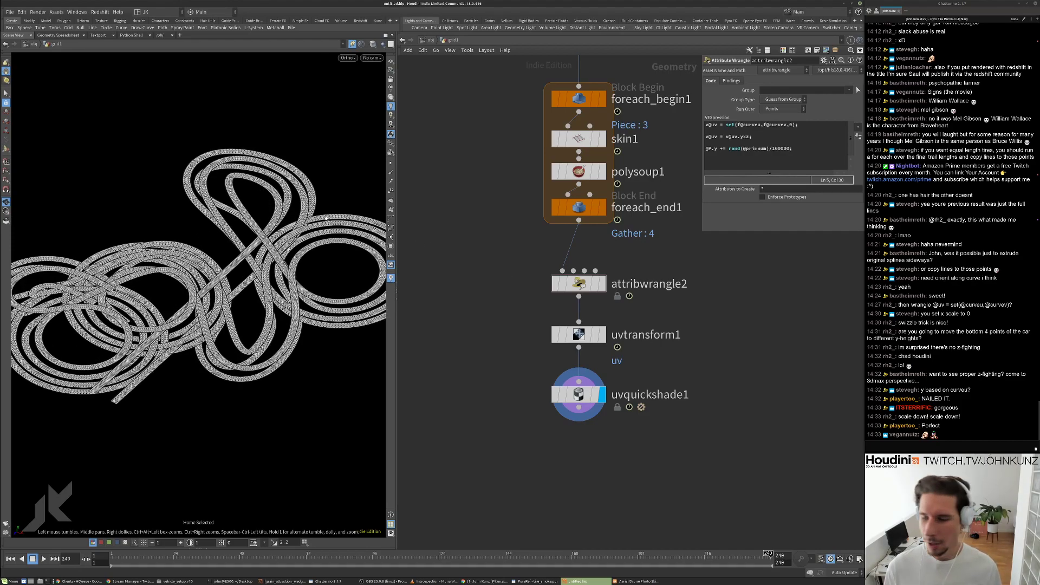
middle_drag(250, 304, 287, 289)
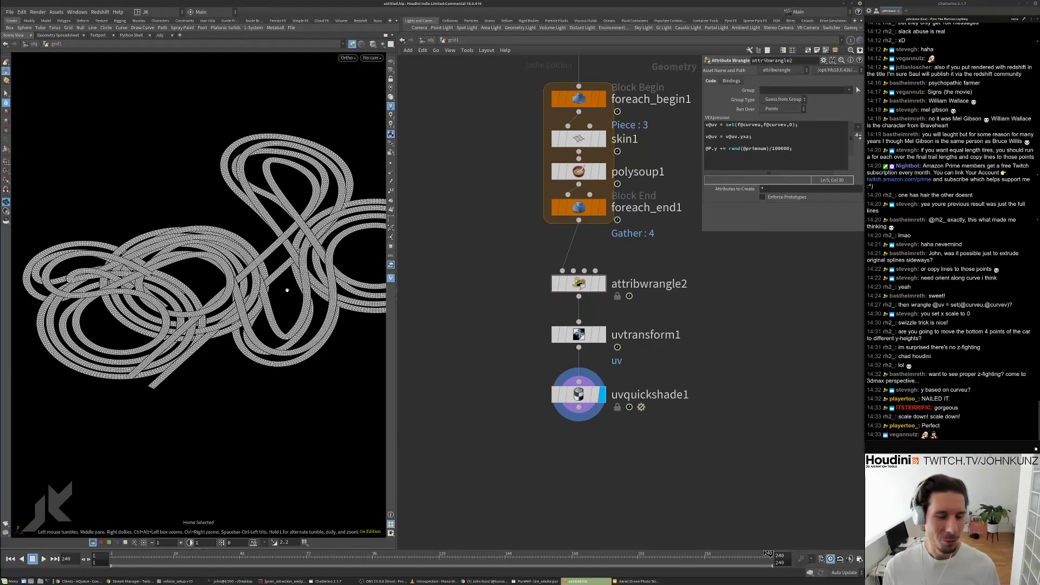
scroll(204, 313, up, 3)
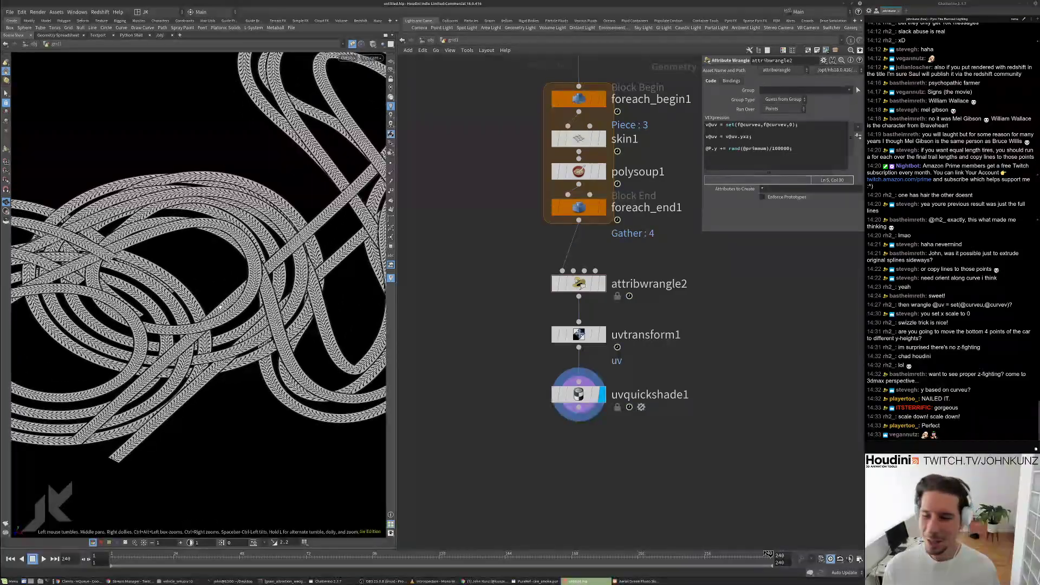
drag(204, 310, 286, 298)
scroll(286, 297, up, 5)
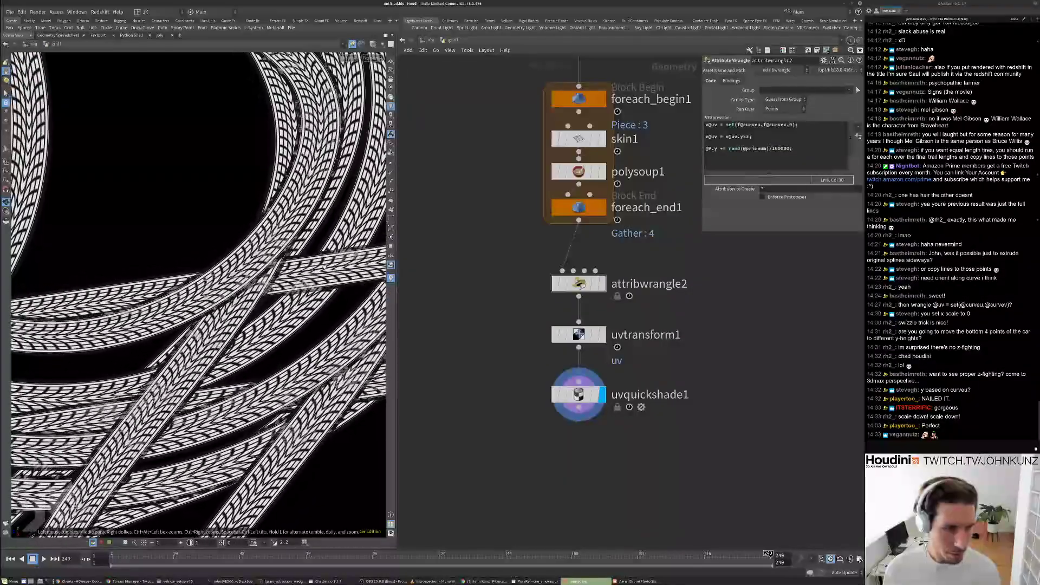
Try divisors of 1000 and 10 for the random height offset in attribwrangle2, checking the overlapping ribbons from different angles.
click(774, 338)
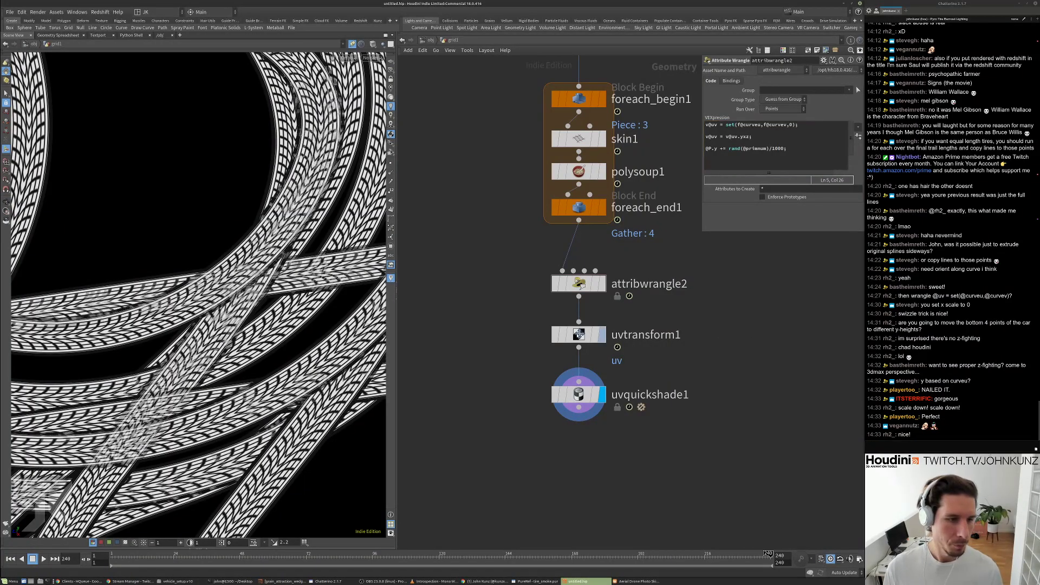
drag(292, 330, 264, 237)
click(780, 150)
key(BackSpace)
key(BackSpace)
click(775, 295)
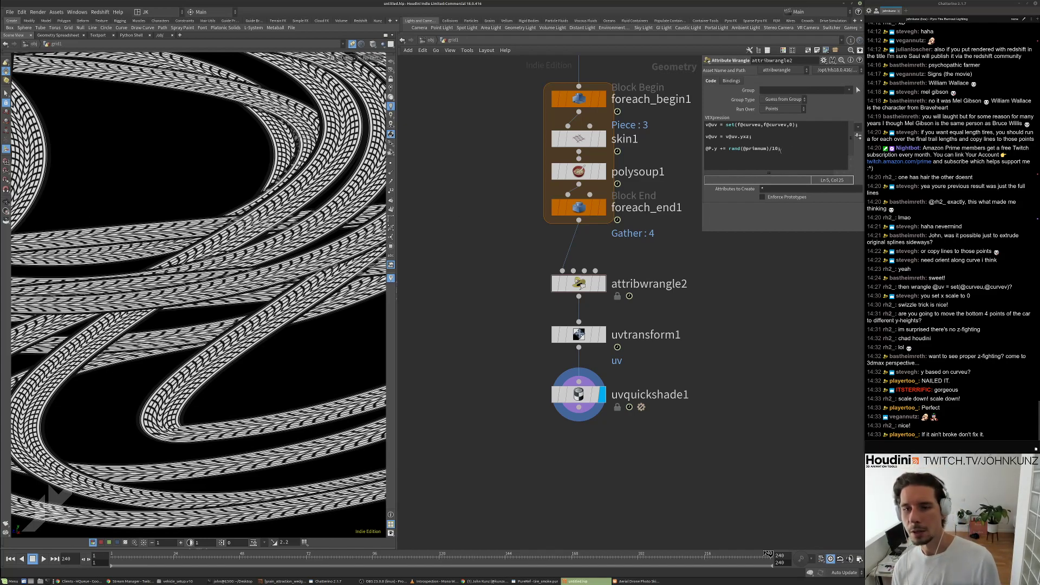
alt+drag(326, 252, 343, 339)
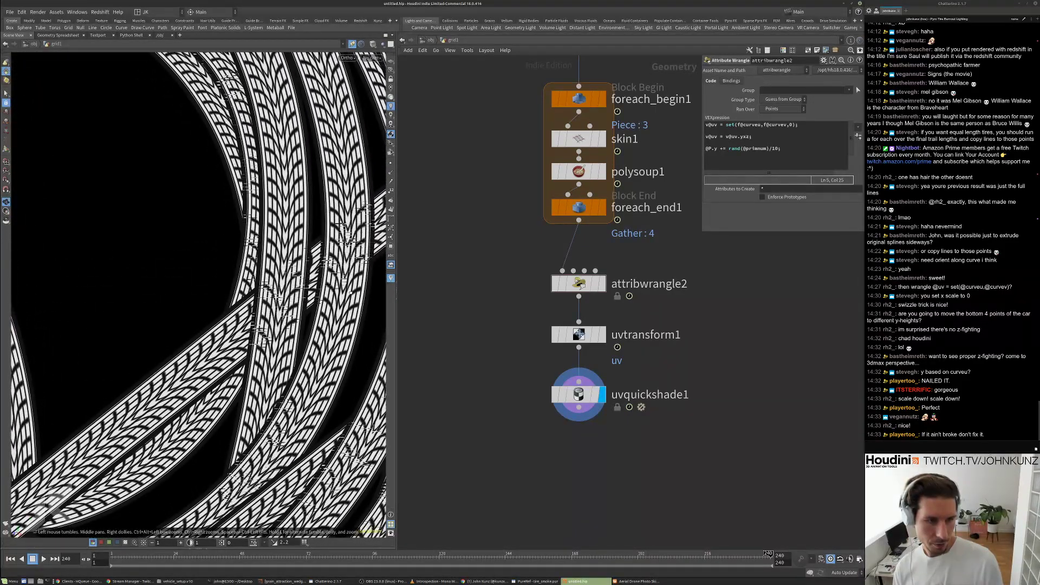
Try a divisor of 1 for the random height offset in attribwrangle2 and view the ribbons from a low angle.
click(779, 149)
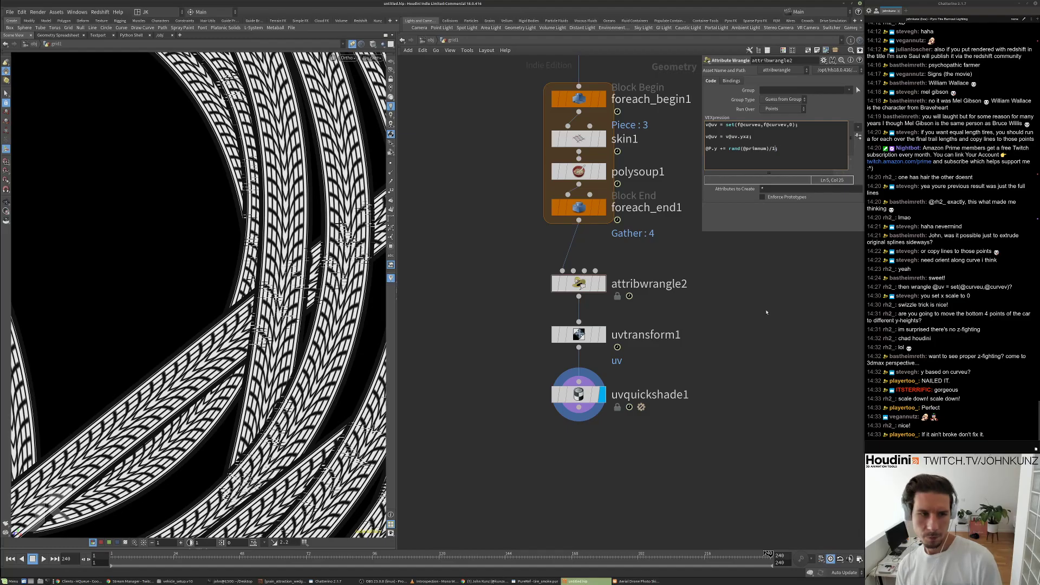
click(766, 313)
alt+drag(320, 306, 262, 249)
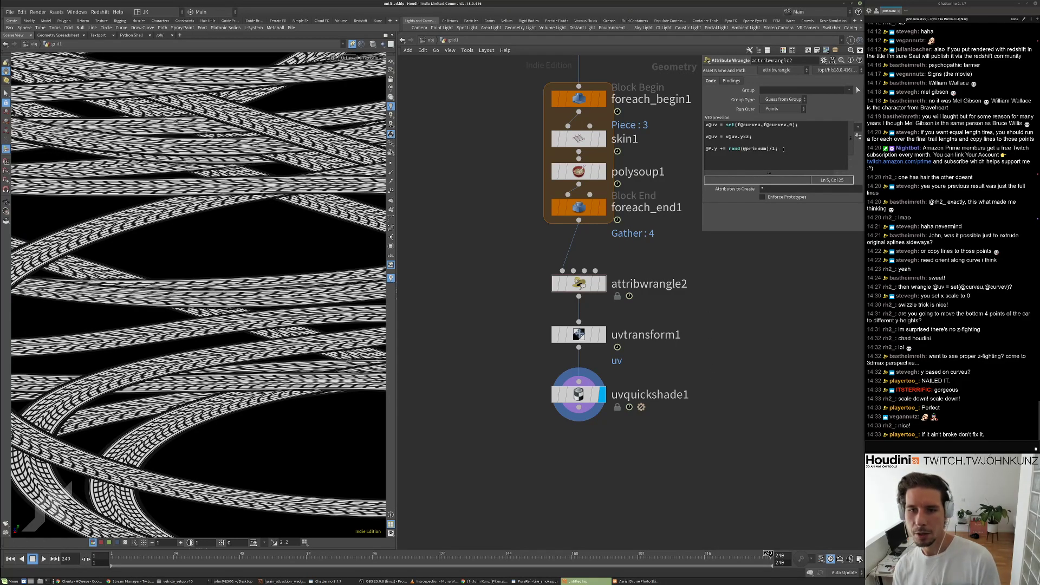
Add the line @P.y += f@curveu/100; below the random height offset in the attribwrangle2 code.
drag(784, 148, 706, 149)
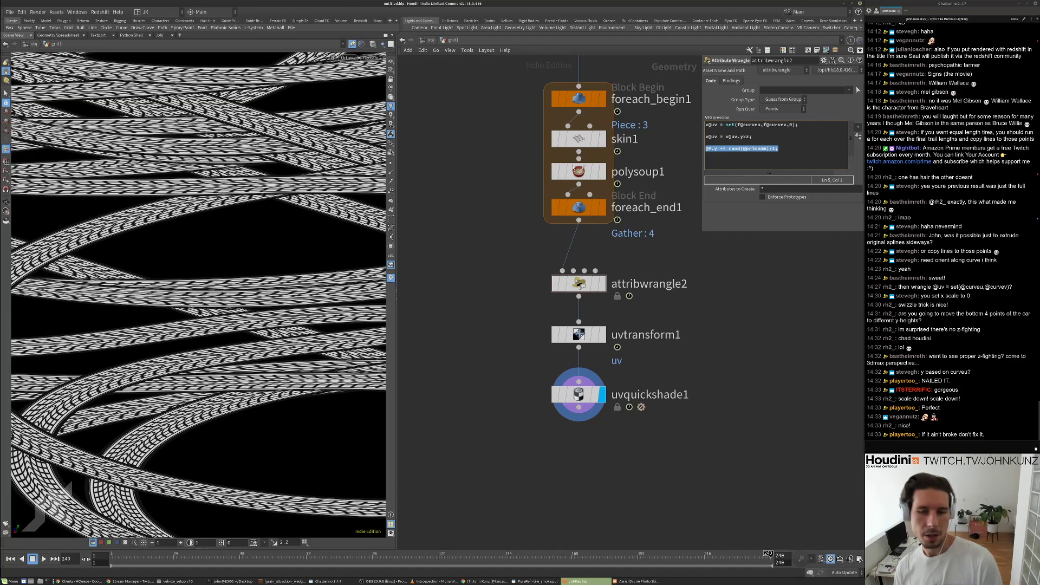
key(Up)
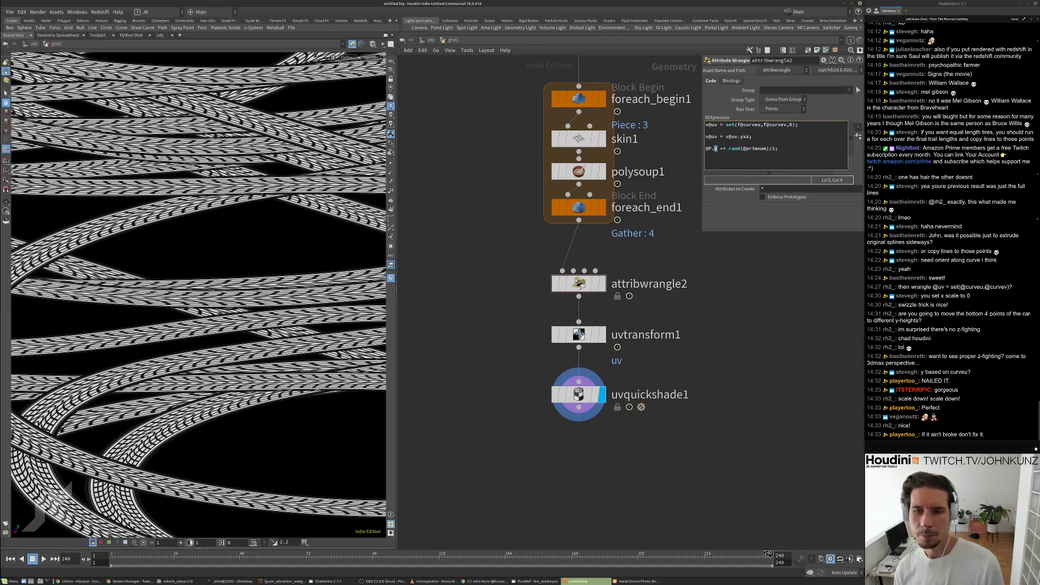
click(801, 150)
key(Return)
text(@P.y +=)
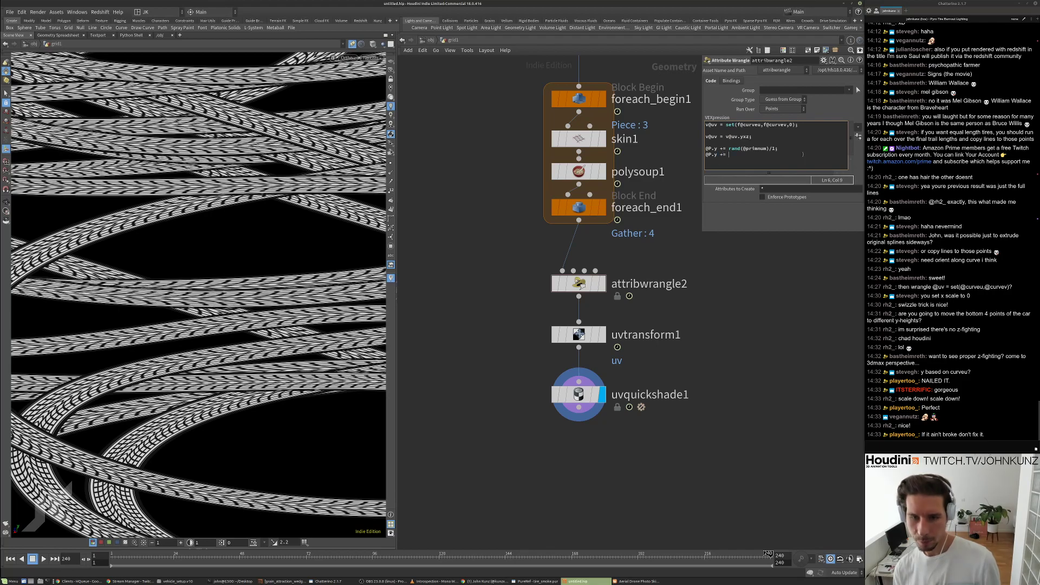
text( @curveu)
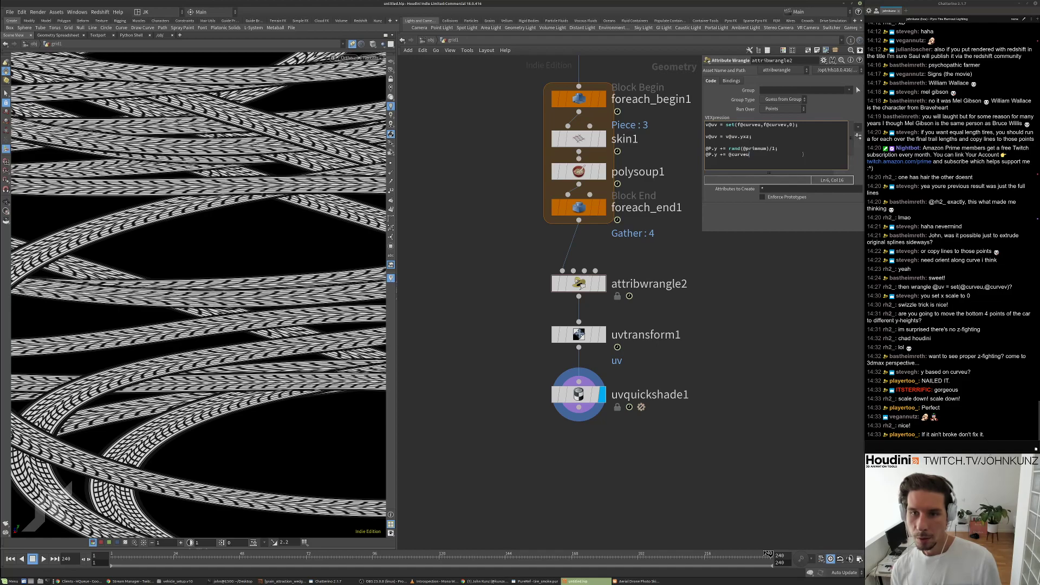
key(Left)
key(Left)
text(f)
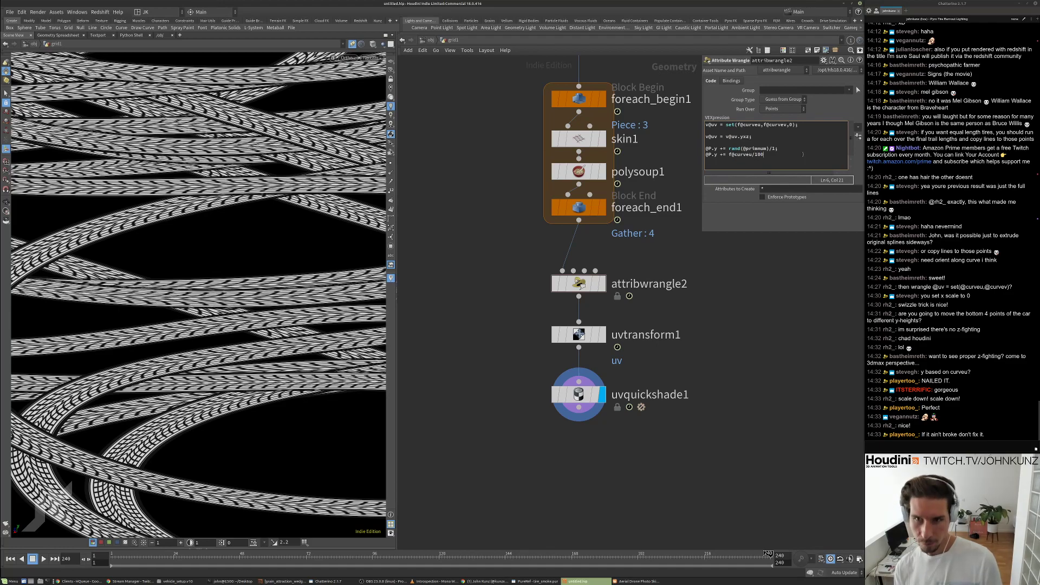
text(;)
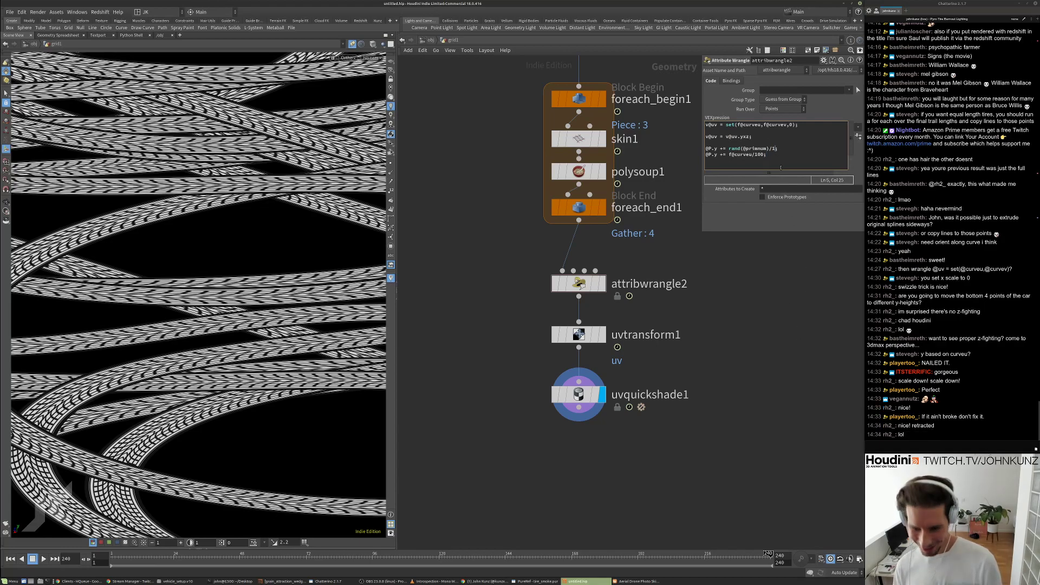
text(00)
key(ctrl+Return)
alt+drag(233, 238, 272, 279)
alt+right_drag(273, 279, 231, 338)
drag(172, 214, 253, 327)
right_drag(253, 327, 292, 369)
drag(293, 369, 336, 379)
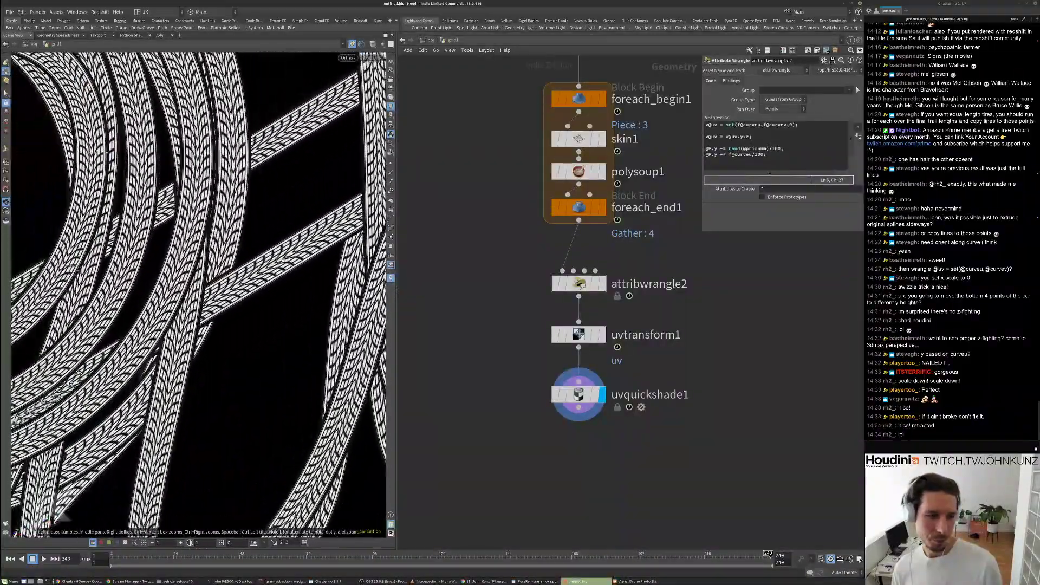
Search the available operators for "prim" to add a primitive node to the network.
key(Tab)
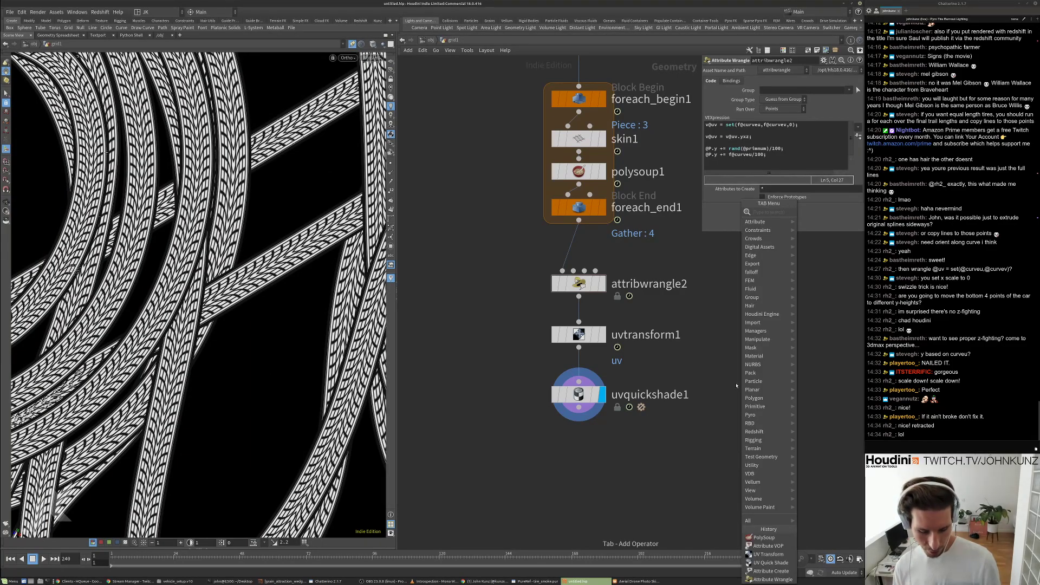
text(p)
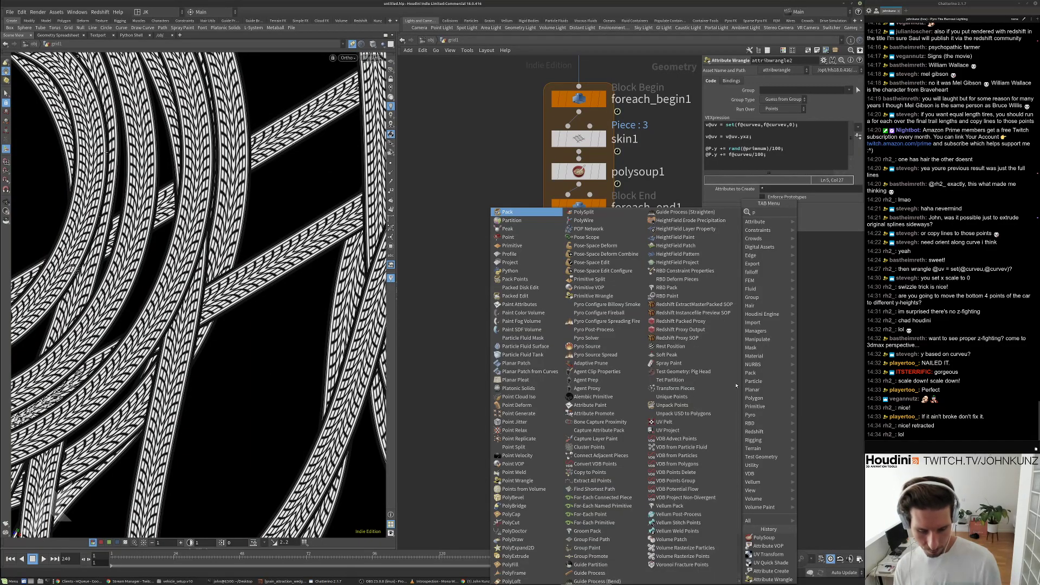
text(rim)
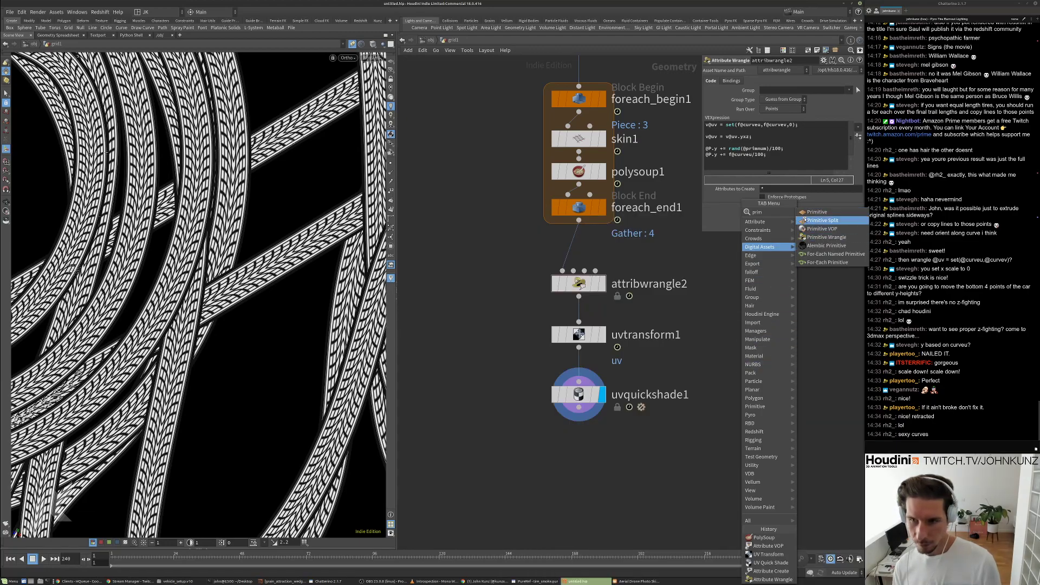
Add a Primitive node between uvtransform1 and uvquickshade1, with its alpha attribute option set to Add Alpha.
click(815, 212)
click(754, 359)
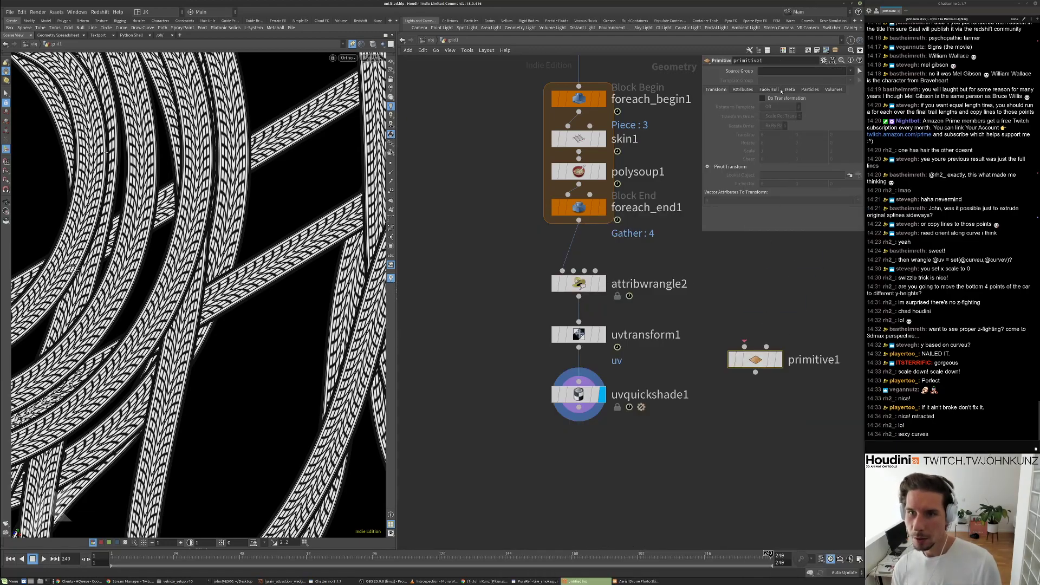
click(743, 89)
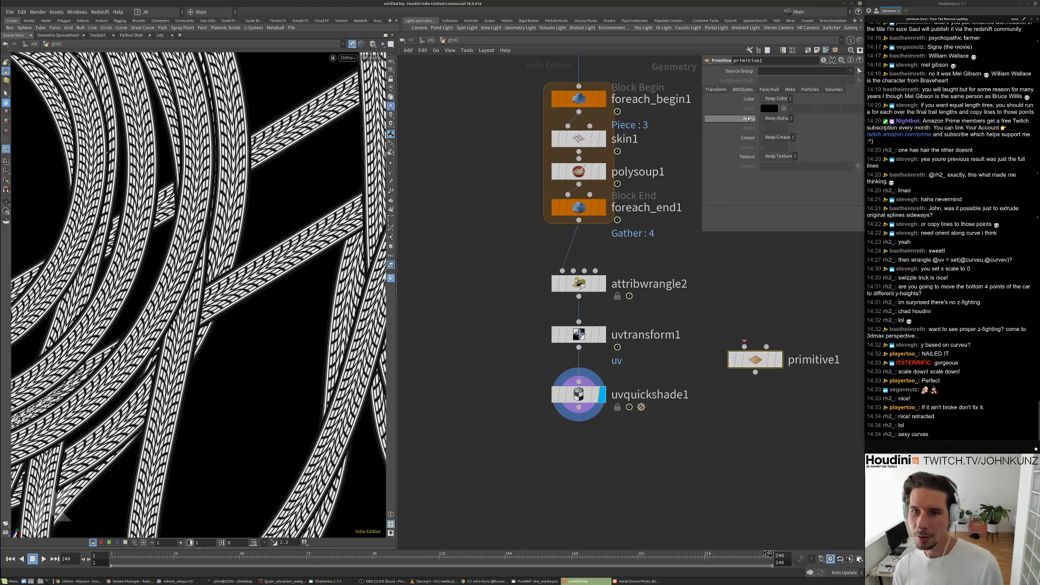
click(777, 118)
click(776, 126)
drag(753, 368, 576, 372)
Try an alpha of about 0.25 on the Primitive node and brighten the viewport to examine the overlapping tire tracks.
right_click(769, 128)
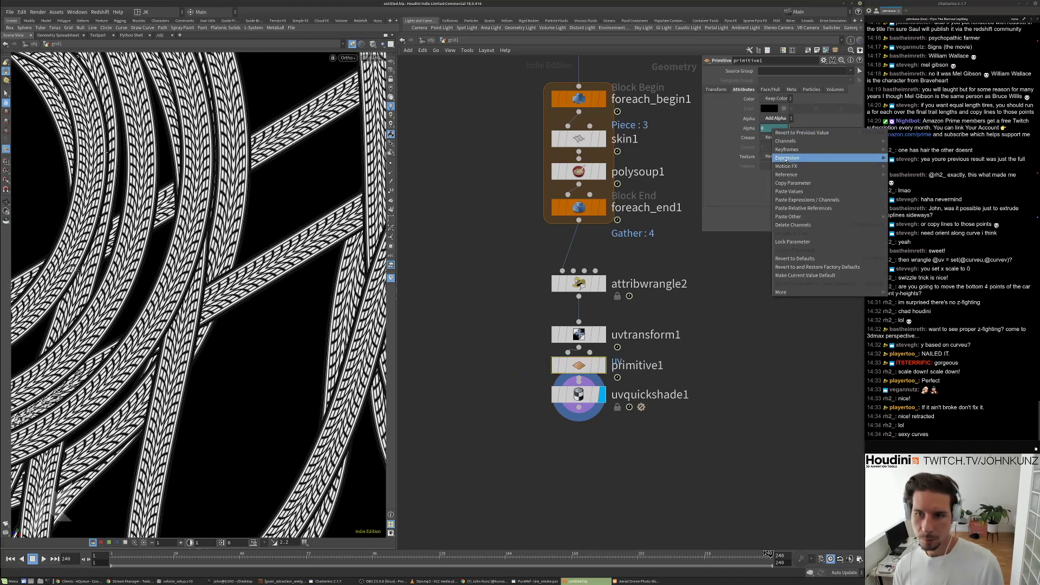
click(794, 225)
drag(789, 129, 791, 128)
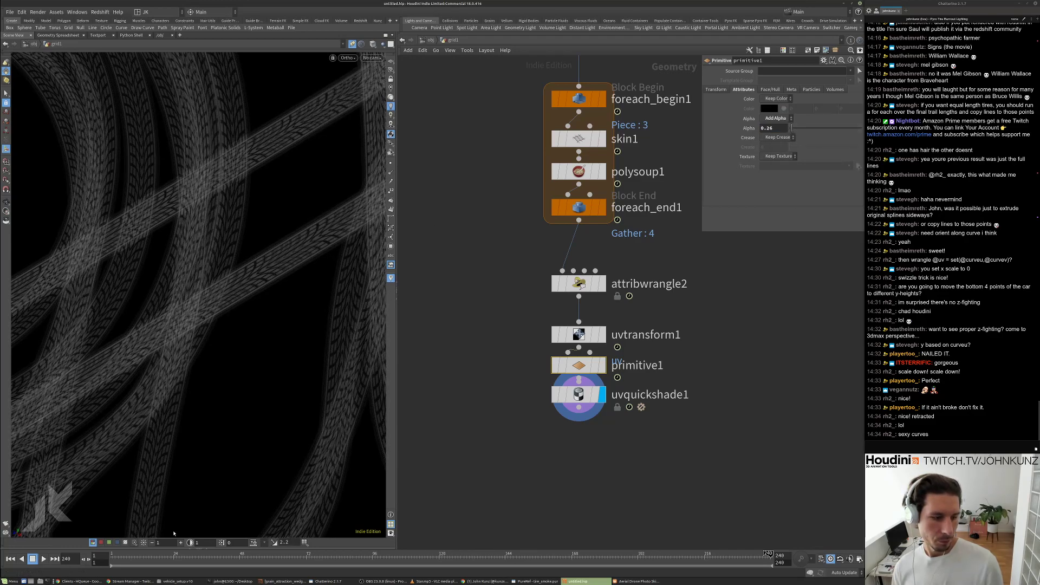
middle_drag(170, 541, 1, 469)
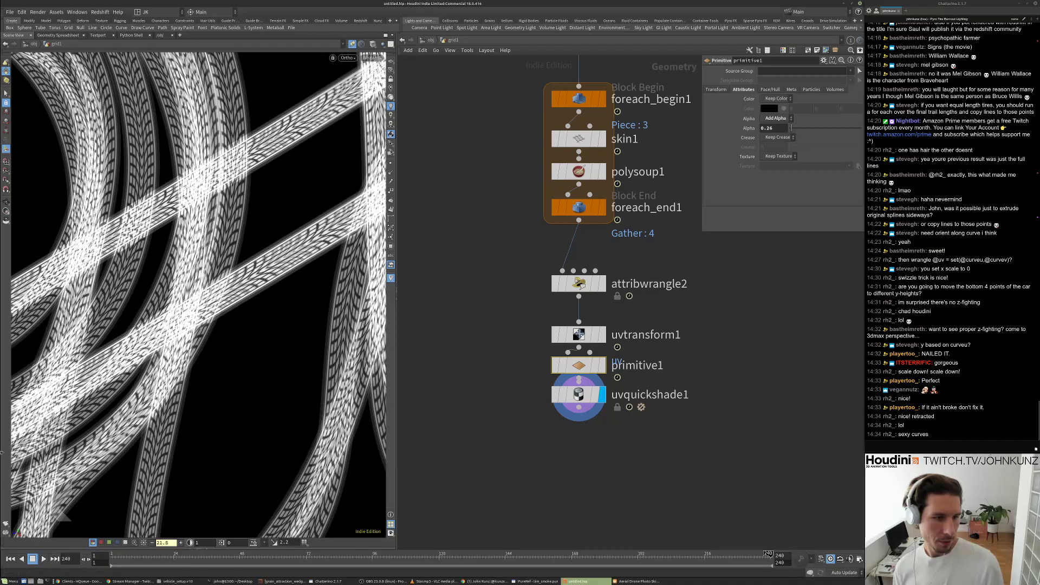
right_drag(251, 290, 217, 297)
drag(217, 298, 214, 325)
right_drag(214, 325, 181, 341)
drag(182, 341, 177, 366)
Set the Primitive node's alpha to 1 and reset the viewport brightness to its default.
drag(762, 128, 785, 205)
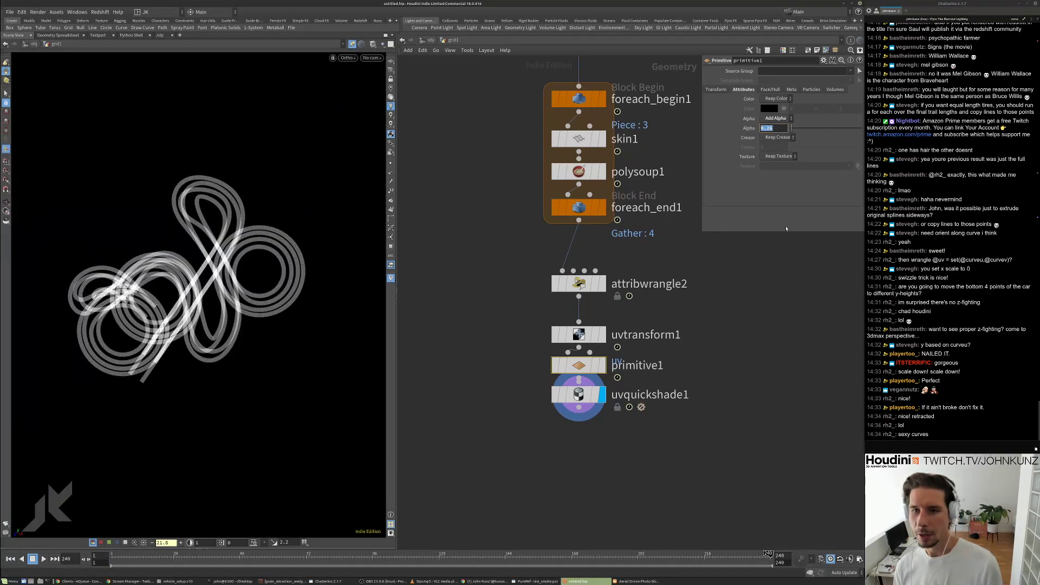
text(1)
key(Return)
click(143, 542)
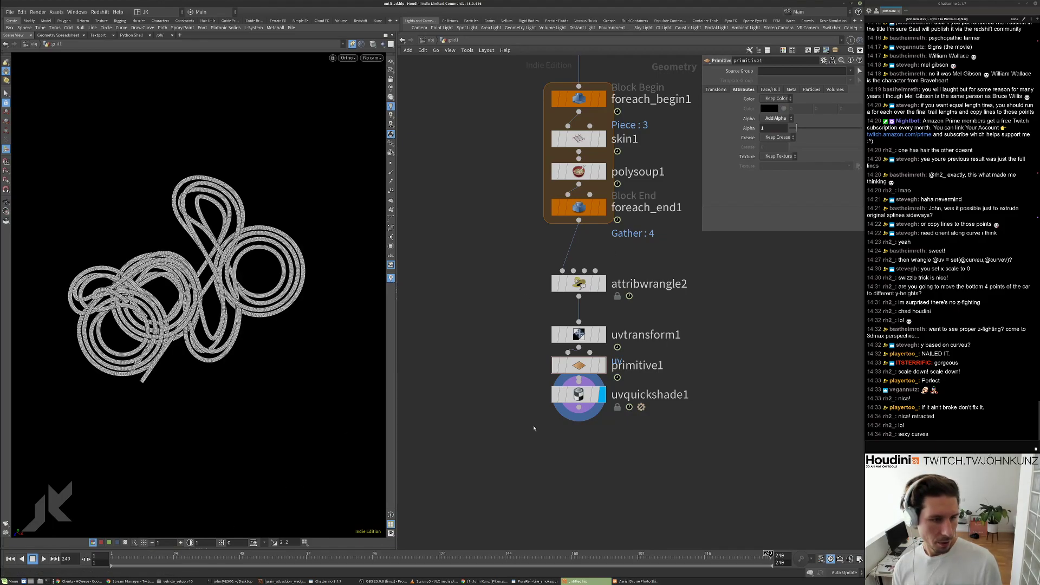
Bypass the primitive1 node with some spacing in the chain, and view the scene through cam1.
click(554, 369)
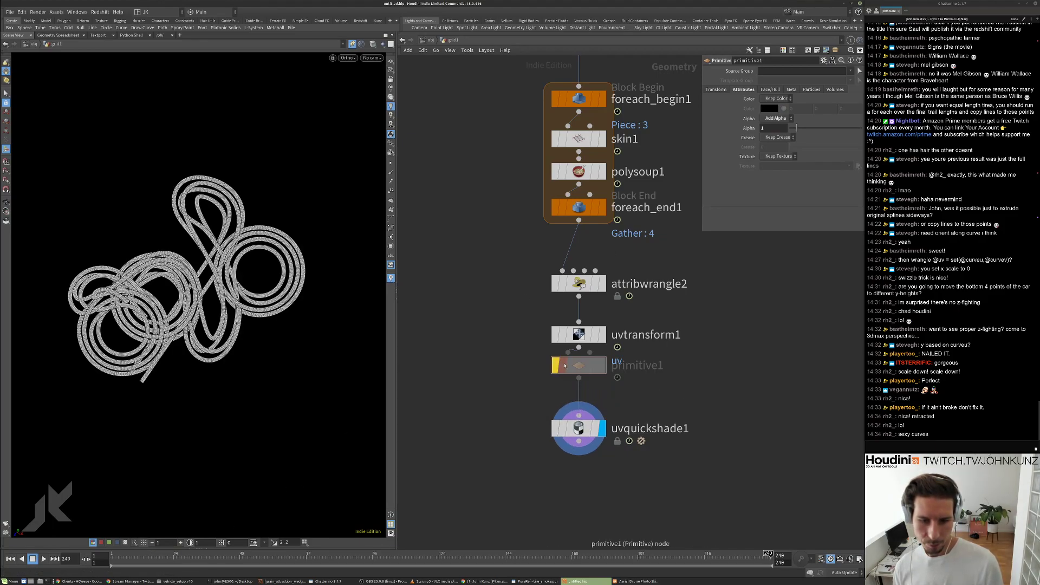
drag(553, 370, 553, 387)
click(373, 57)
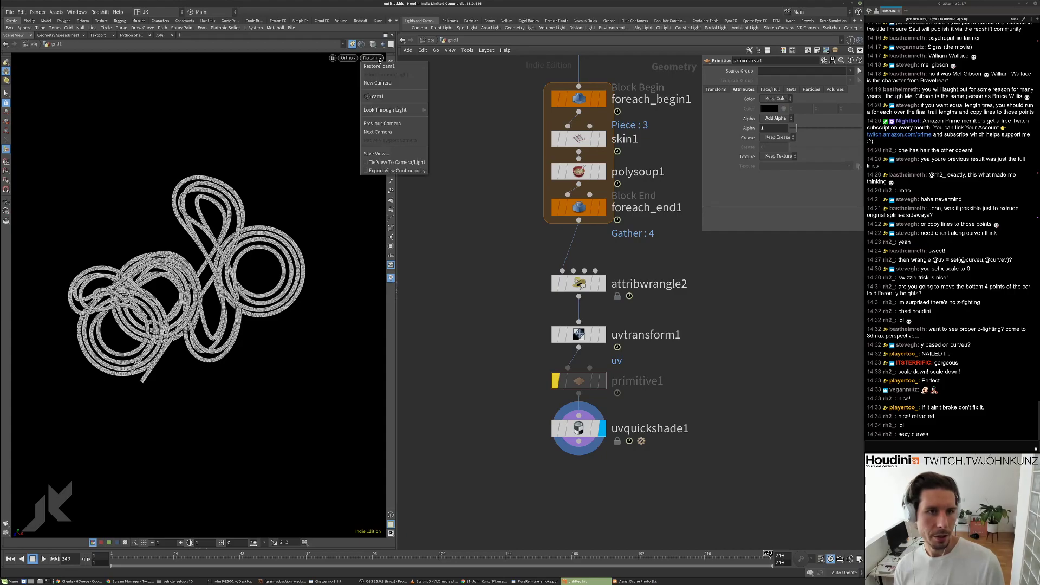
click(379, 97)
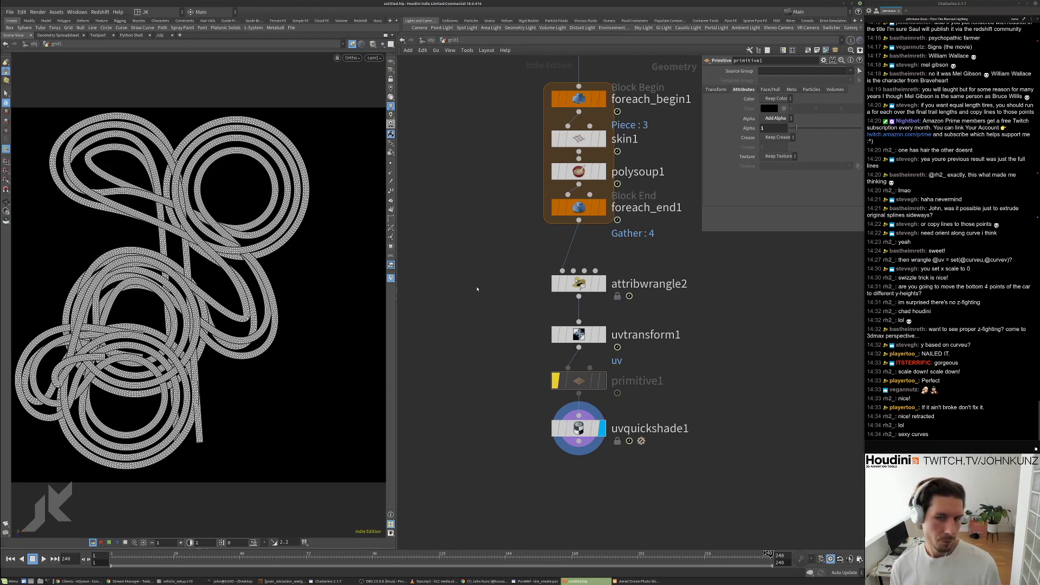
Start saving the scene under a new name and create the folder 2020_08_08 inside /mnt/data/stream/ for it.
click(9, 12)
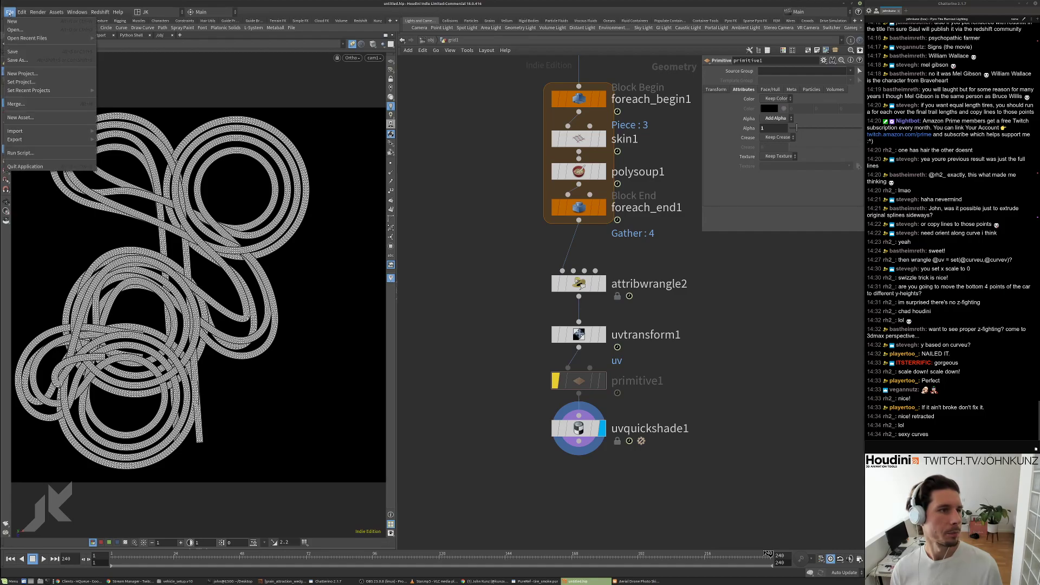
click(19, 60)
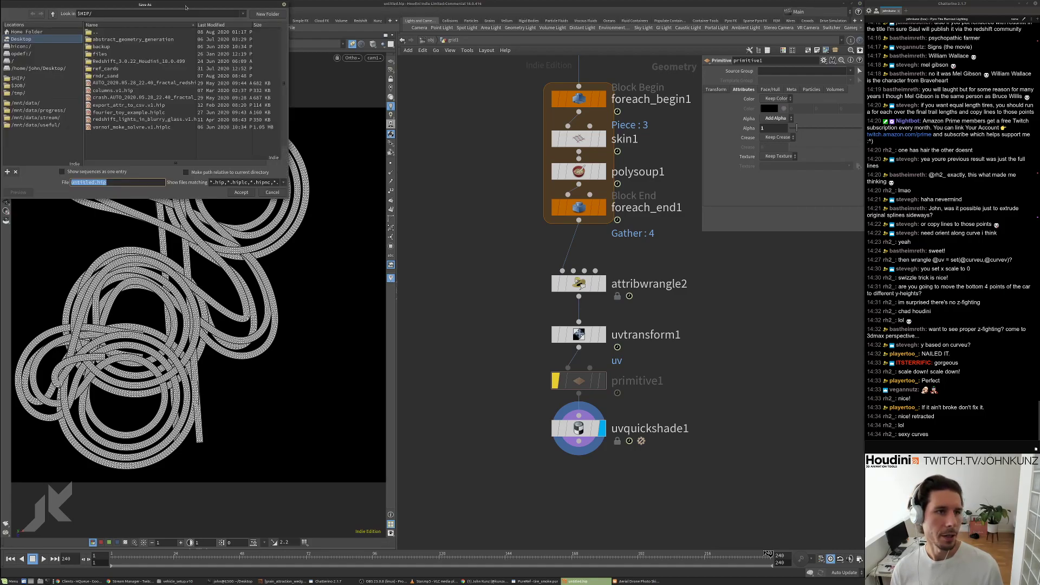
drag(186, 7, 577, 116)
click(428, 225)
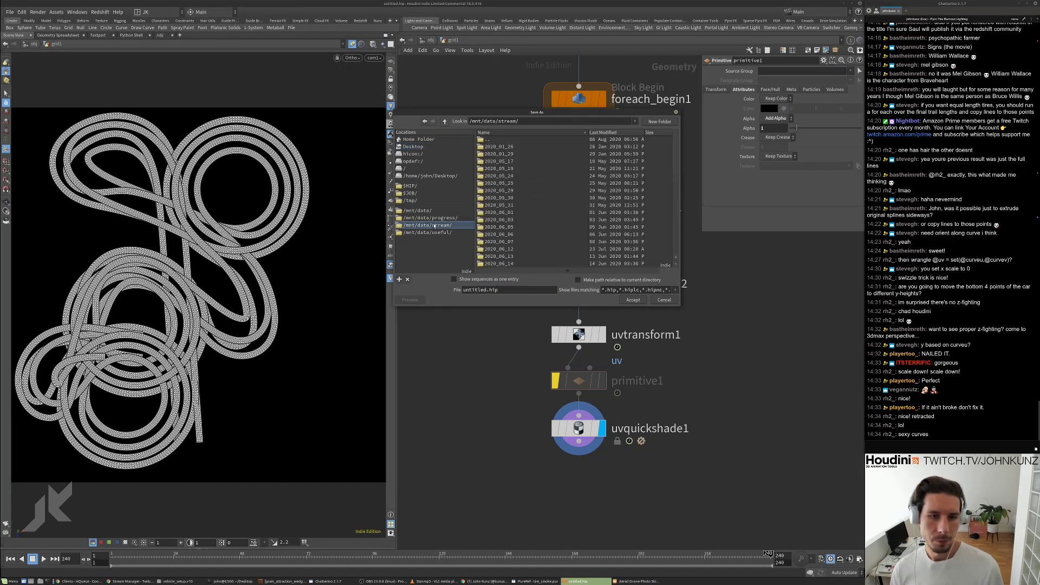
click(659, 121)
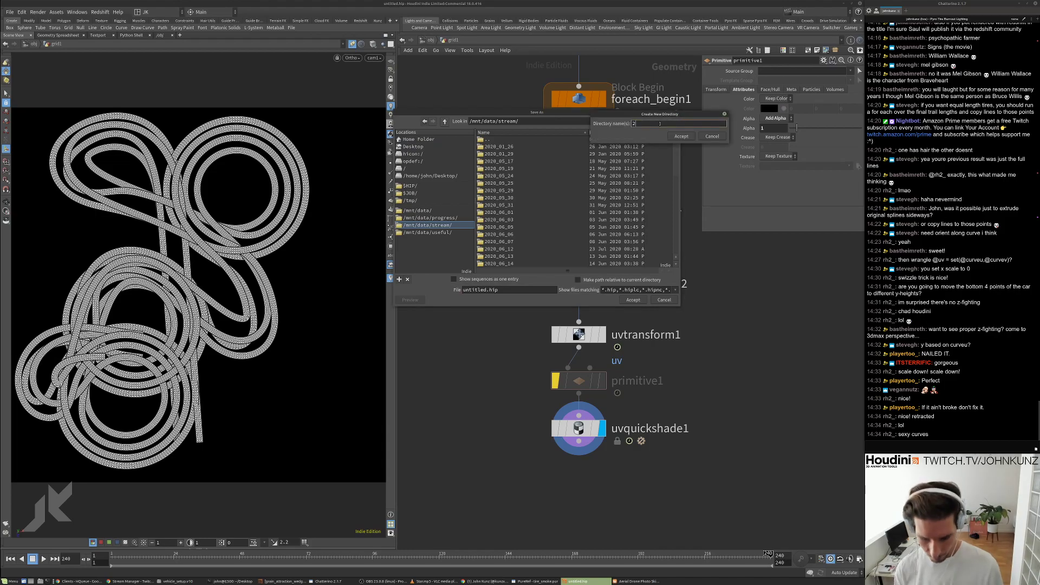
text(2020_)
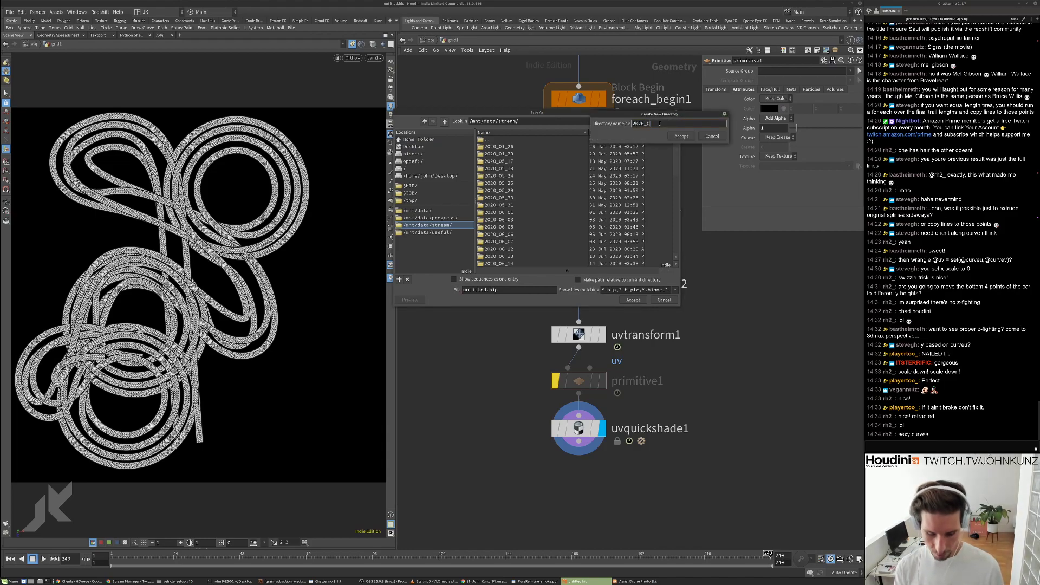
text(080)
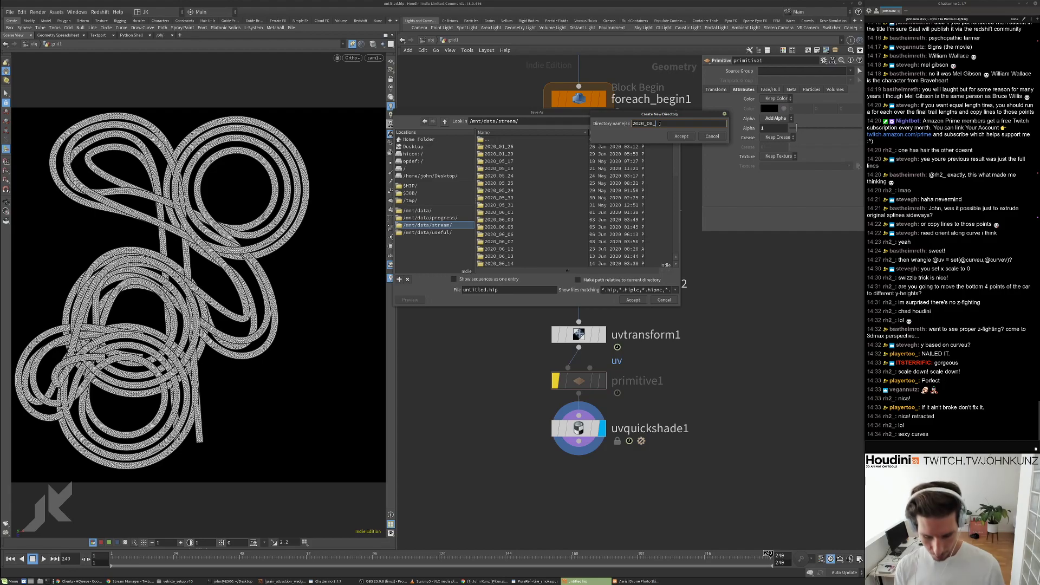
click(673, 138)
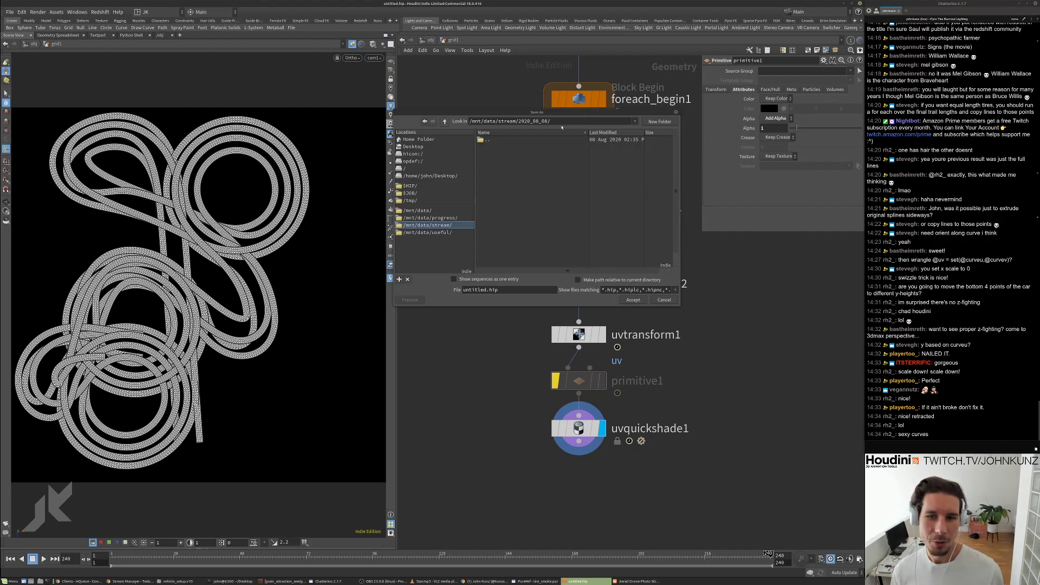
Name the scene file tire_skid_marks_curves.v1.hip and save it in the new folder.
click(512, 290)
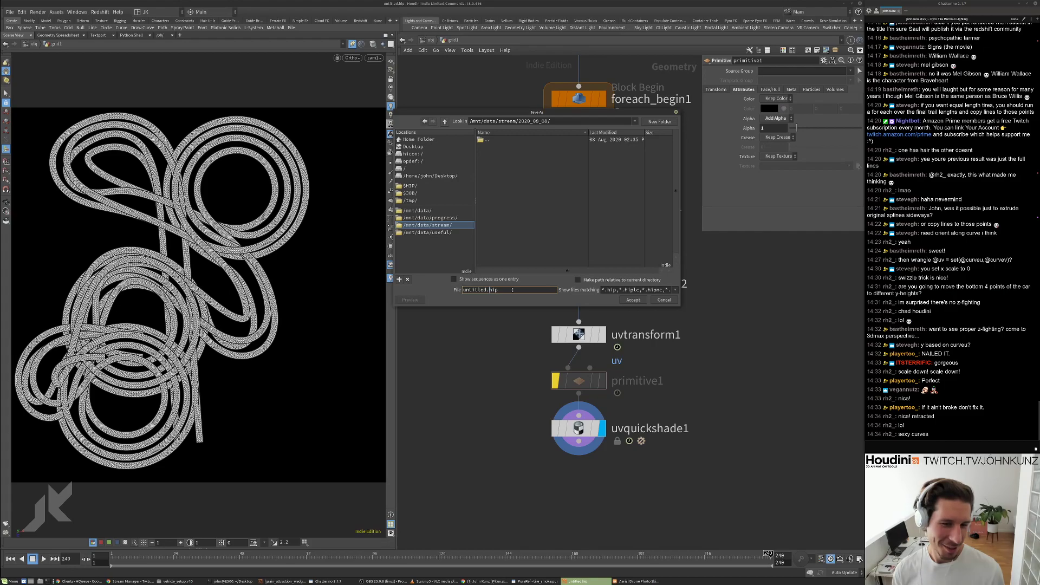
key(BackSpace)
key(BackSpace)
key(BackSpace)
key(BackSpace)
key(BackSpace)
key(BackSpace)
key(BackSpace)
key(BackSpace)
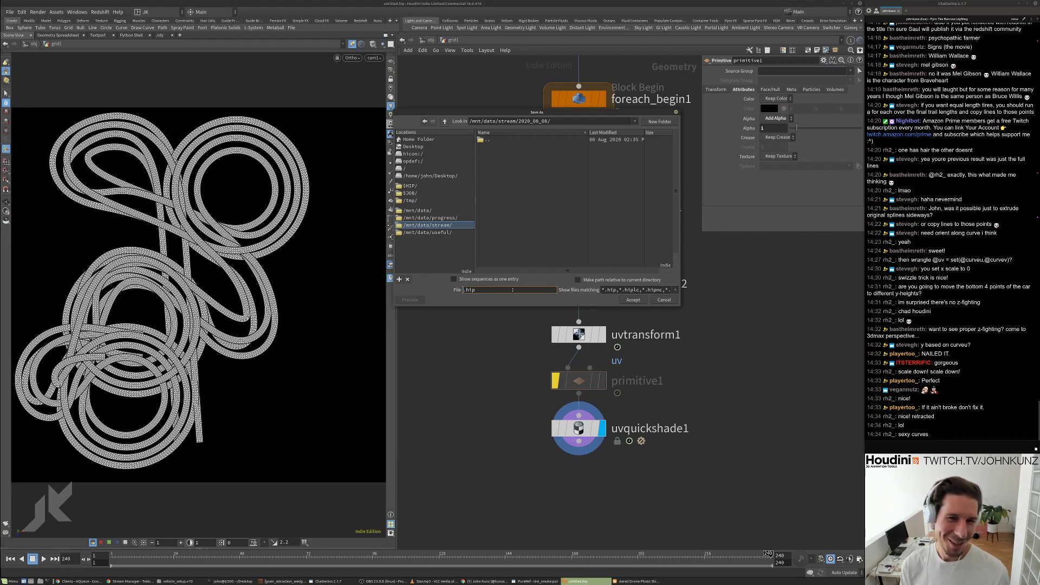
text(curve)
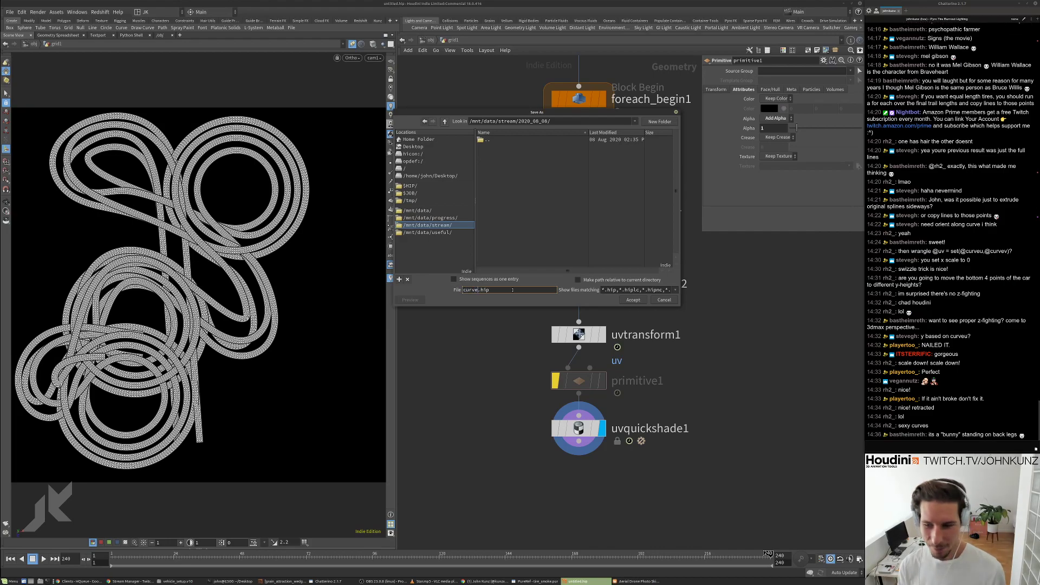
text(_)
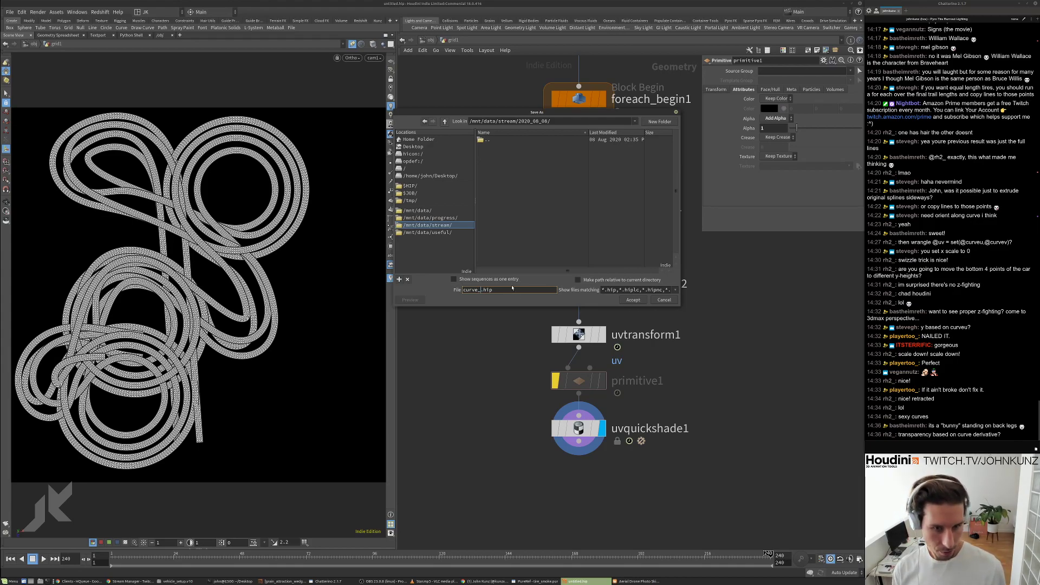
text(tire)
text(_skid)
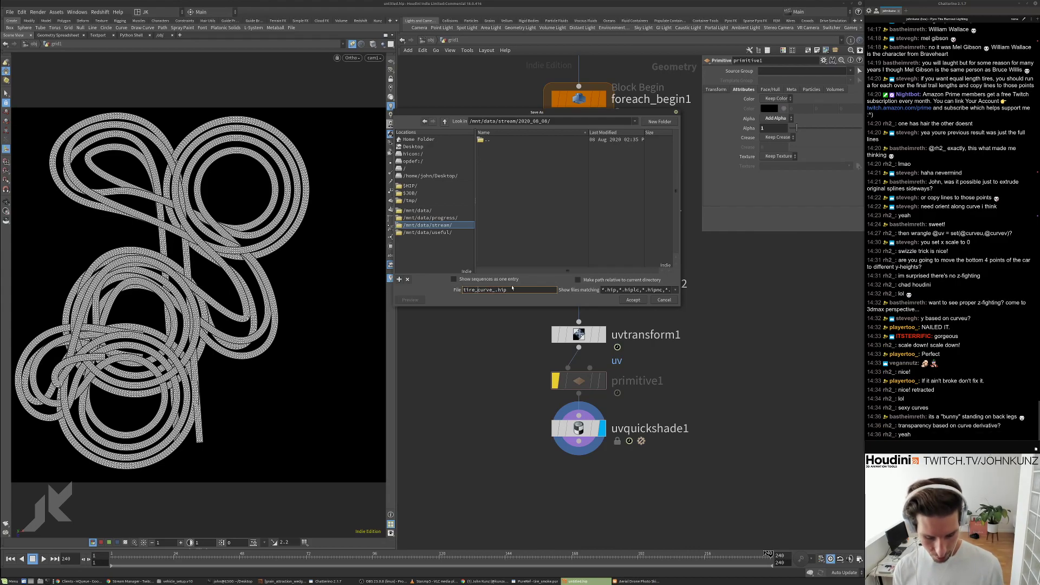
text(_)
text(marks)
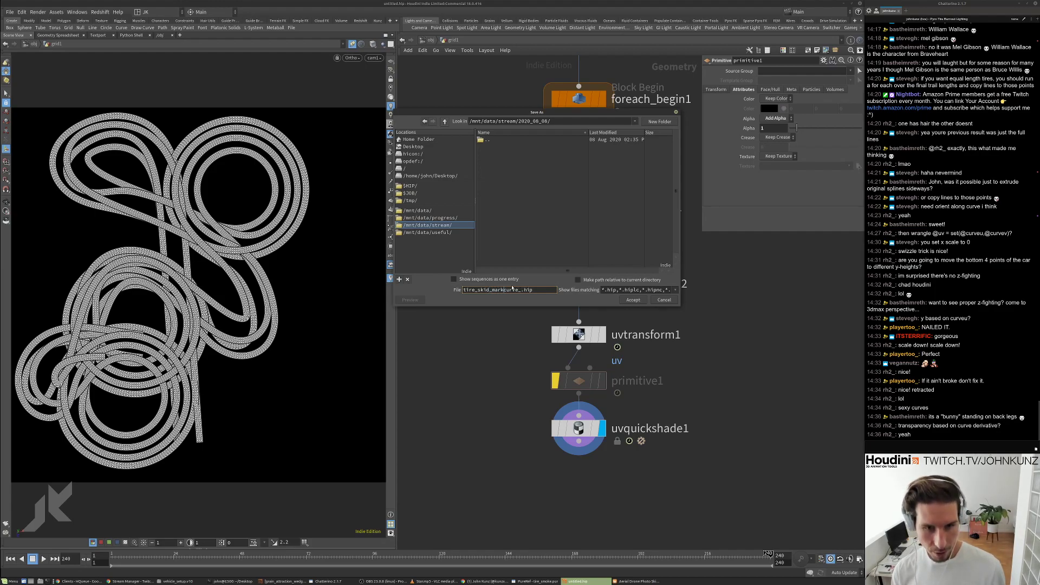
text(_curve)
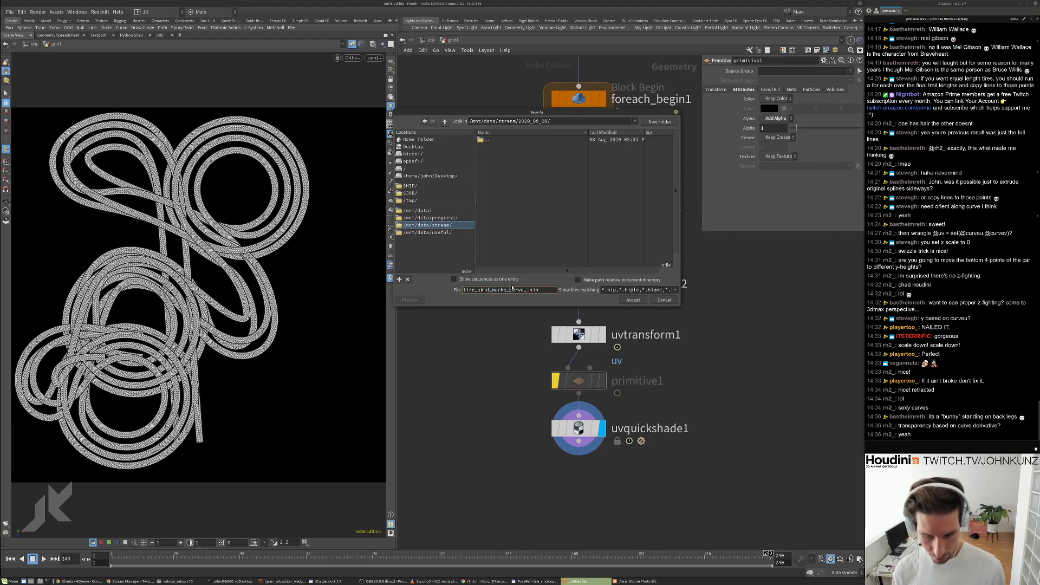
text(s.v1.)
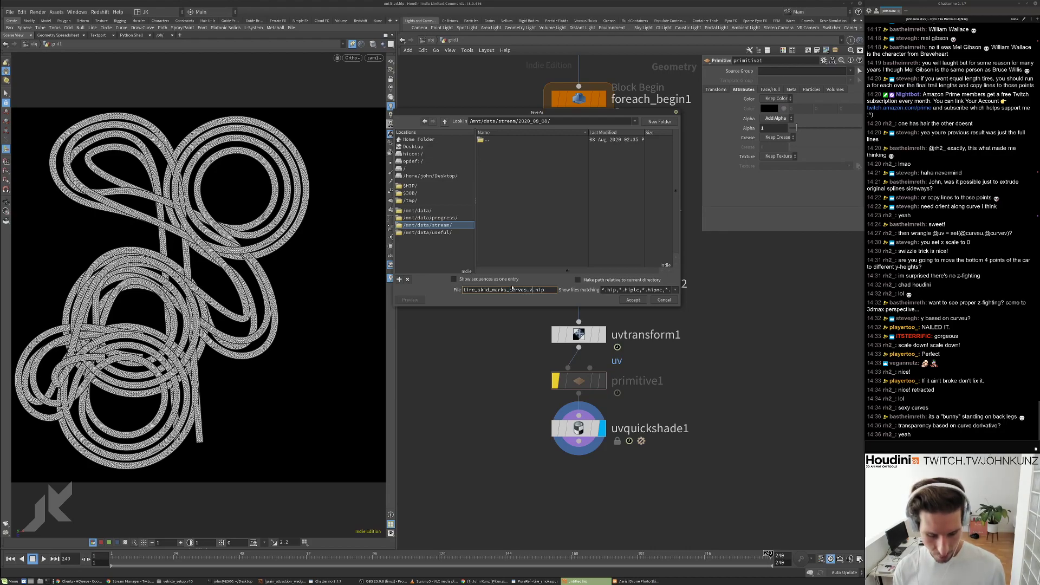
key(Return)
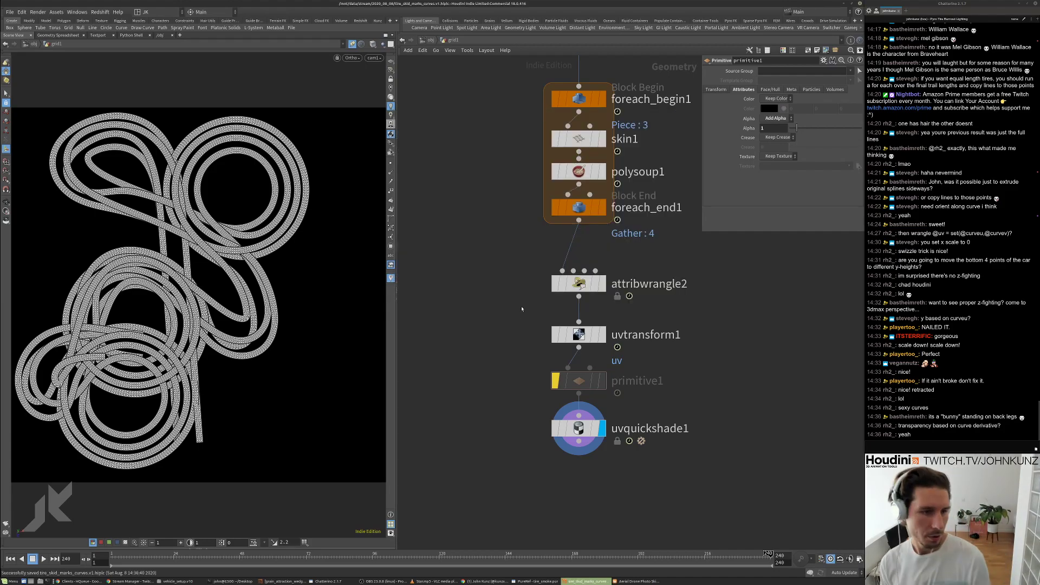
Display the outputs of add3 and trail1 in turn to examine the points that the track curves are built from.
scroll(524, 309, down, 2)
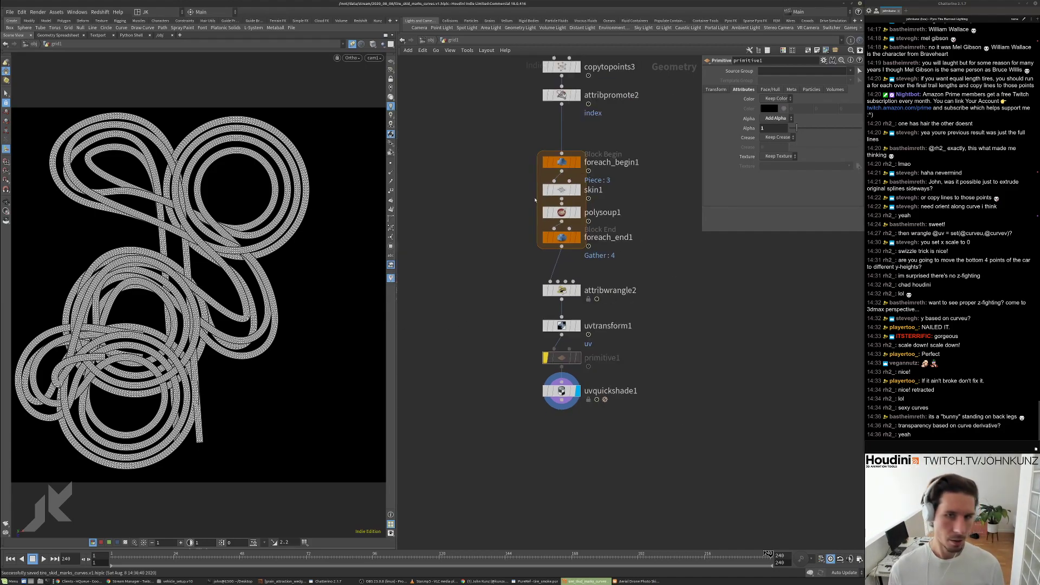
middle_drag(516, 64, 543, 232)
scroll(521, 256, down, 1)
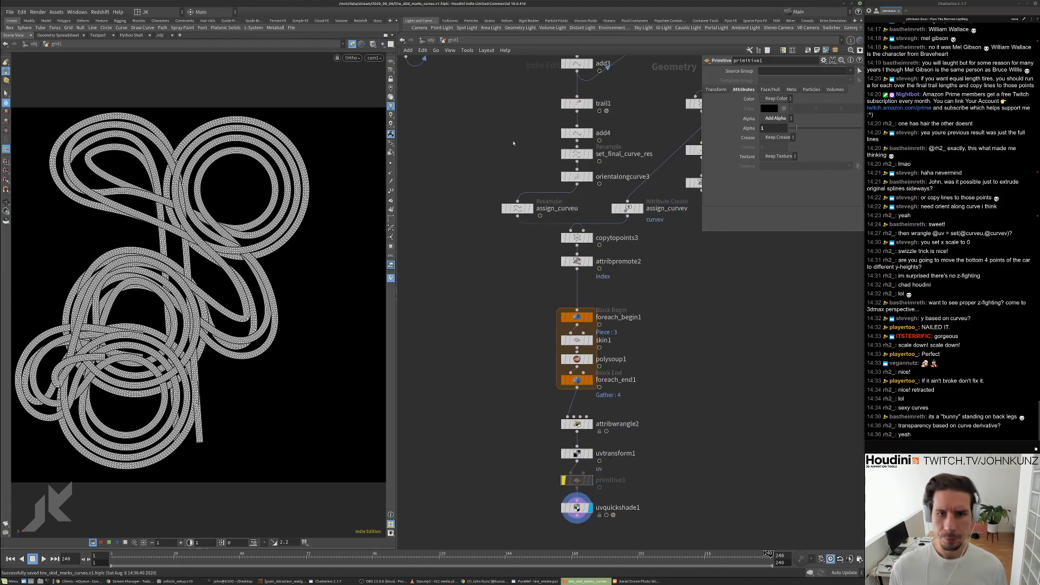
middle_drag(515, 145, 523, 286)
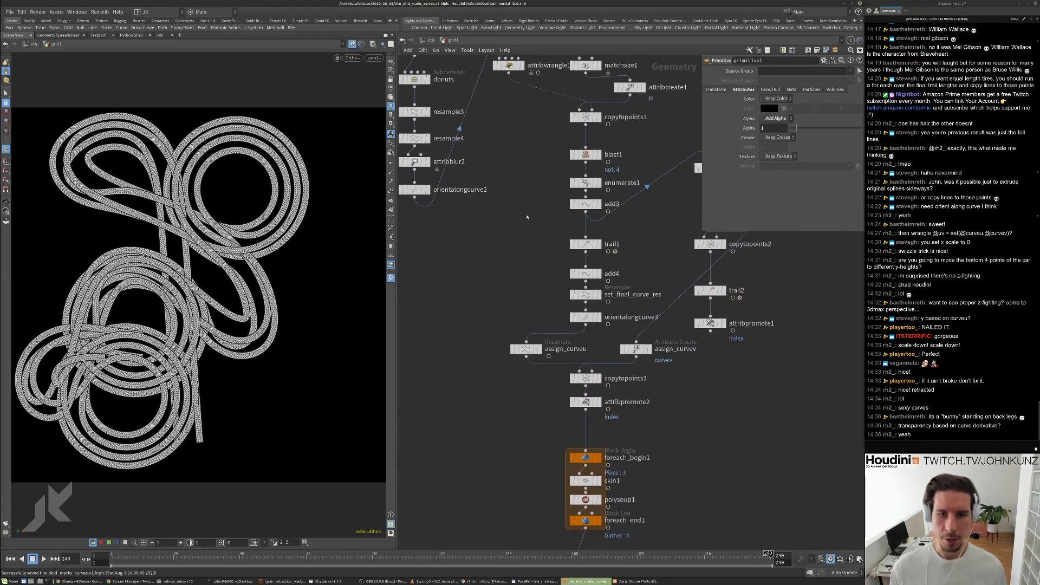
click(599, 205)
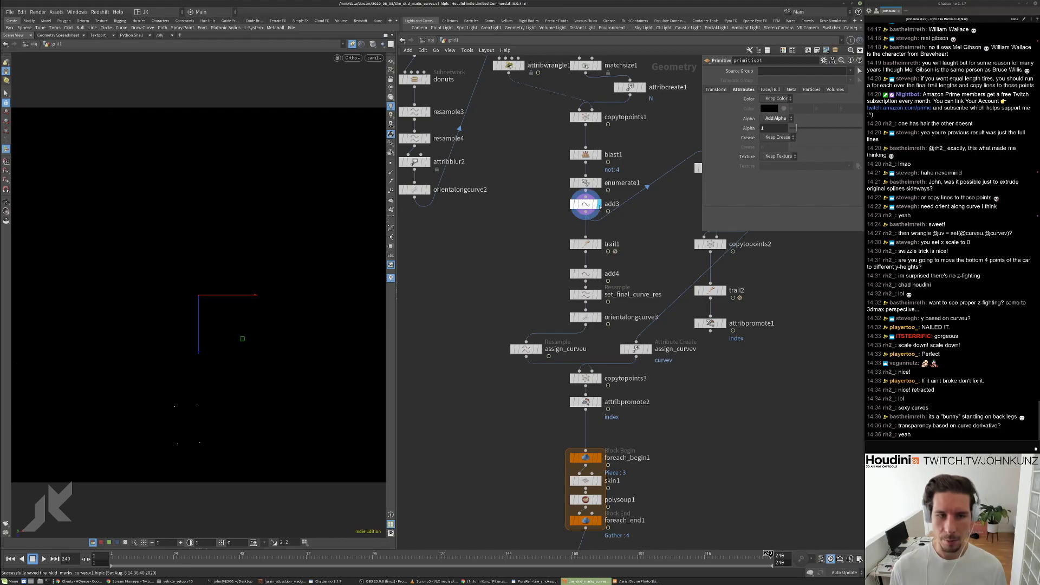
middle_drag(512, 263, 515, 176)
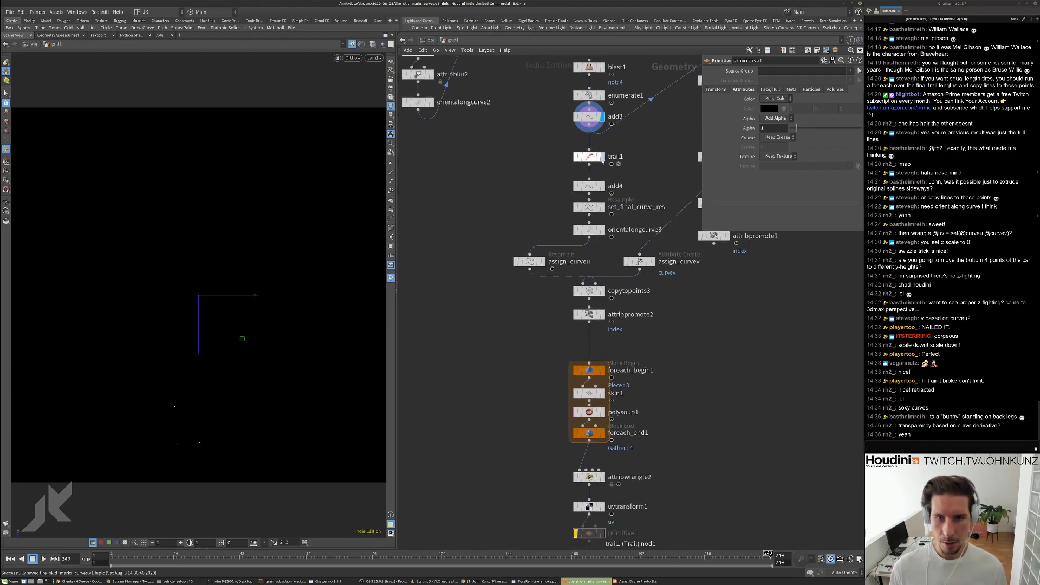
click(602, 156)
middle_drag(522, 222, 529, 167)
middle_drag(687, 429, 664, 313)
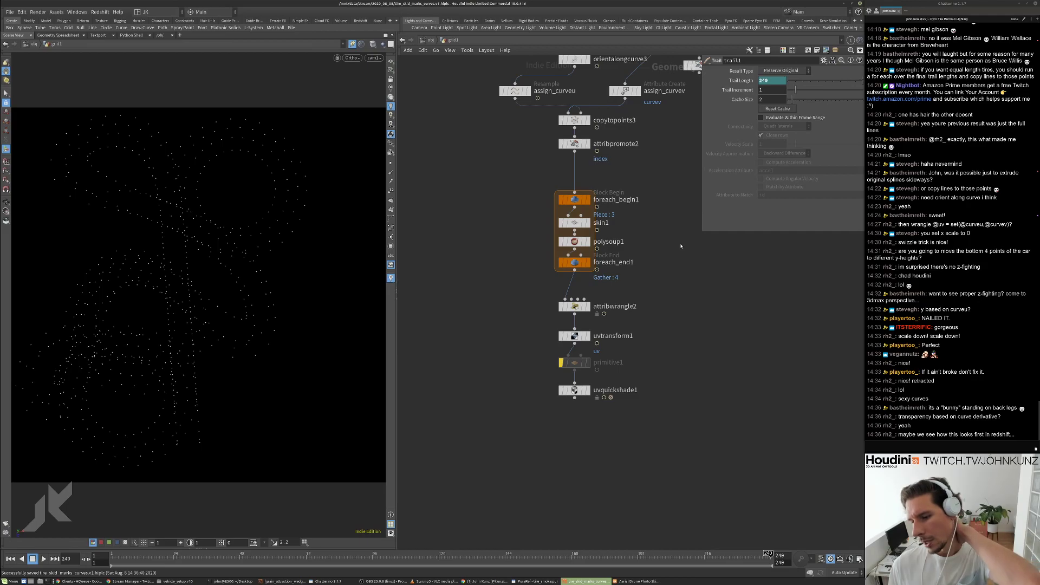
Display the output of the orientalongcurve3 node and show its parameters to examine the oriented curves.
middle_drag(680, 252, 674, 309)
middle_drag(541, 230, 544, 276)
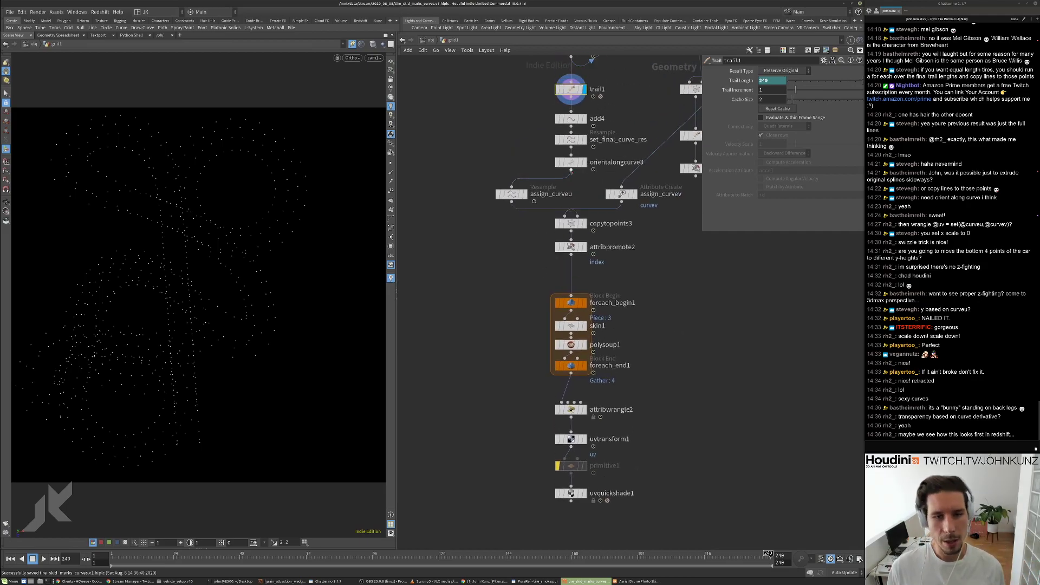
scroll(576, 164, up, 2)
key(r)
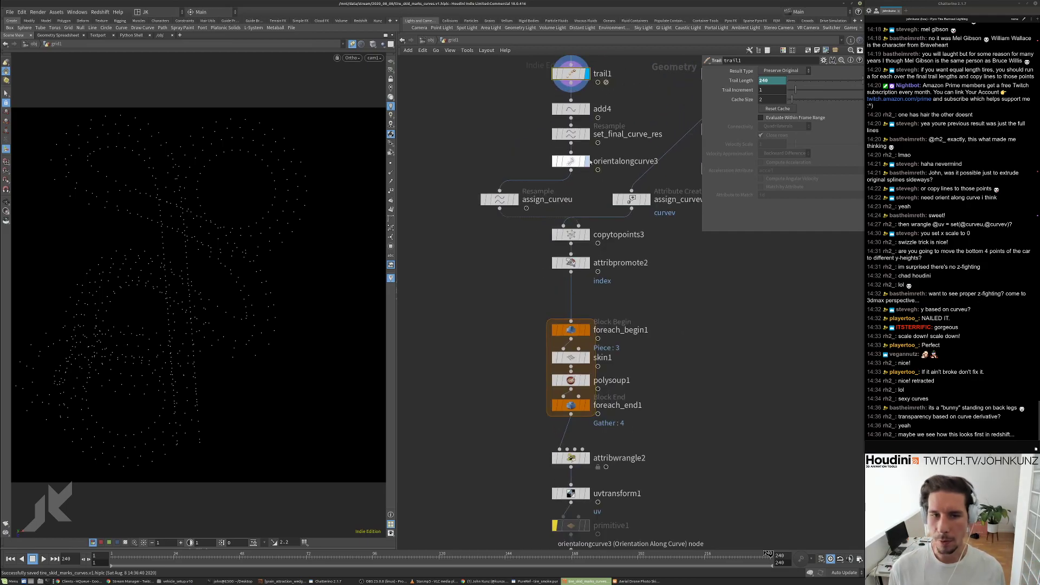
click(576, 164)
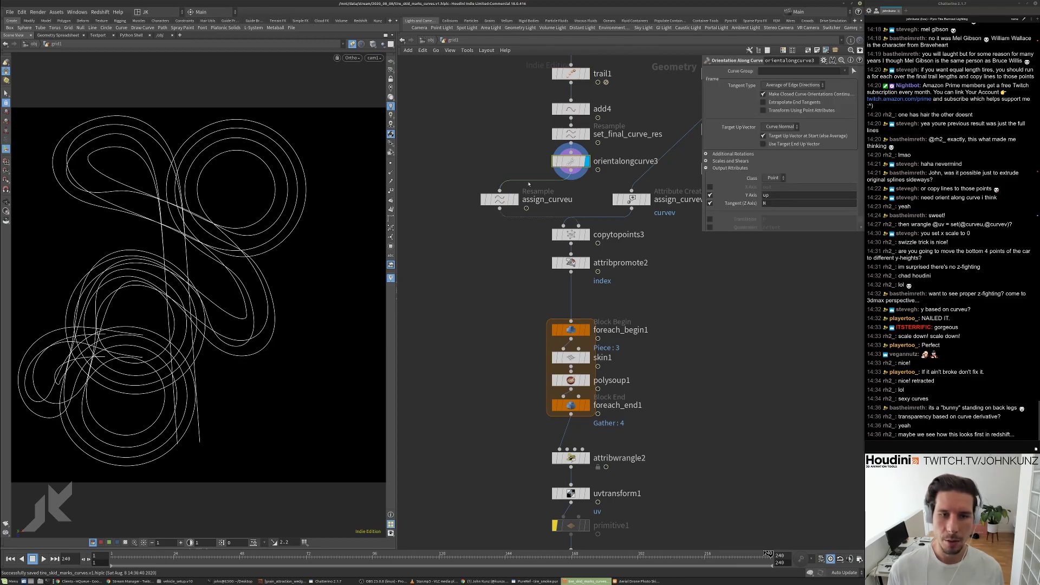
Display the output of the uvquickshade1 node to view the textured tire tracks.
middle_drag(523, 158, 527, 181)
click(481, 291)
middle_drag(731, 402, 699, 293)
scroll(700, 293, down, 1)
middle_drag(703, 329, 680, 285)
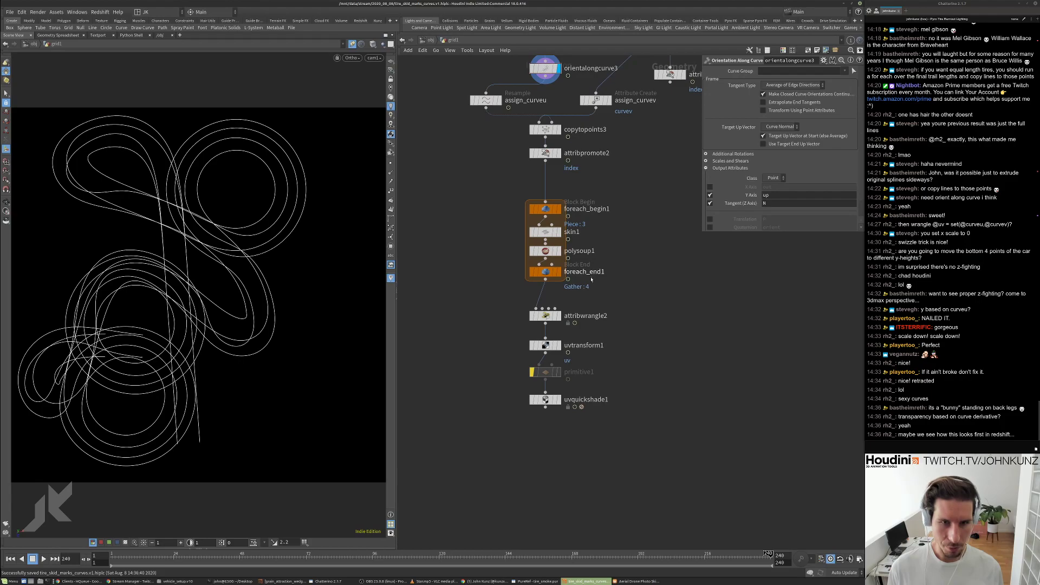
click(558, 399)
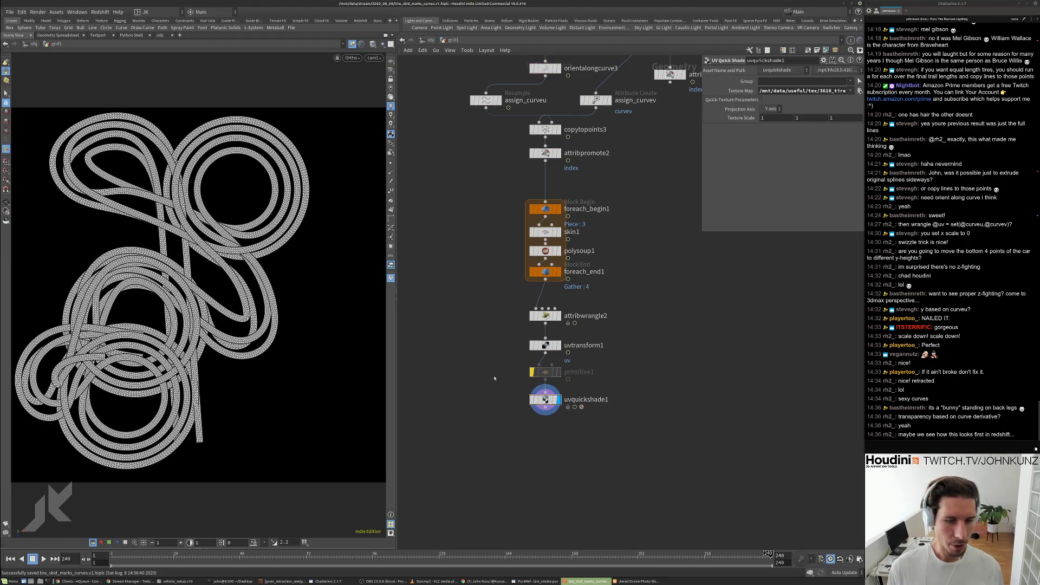
Add a Time Shift node below uvquickshade1 and feed it with that node's output.
middle_drag(686, 409, 682, 429)
drag(738, 552, 774, 571)
middle_drag(683, 485, 674, 444)
key(Tab)
text(tra)
key(Down)
key(Down)
key(Return)
click(592, 414)
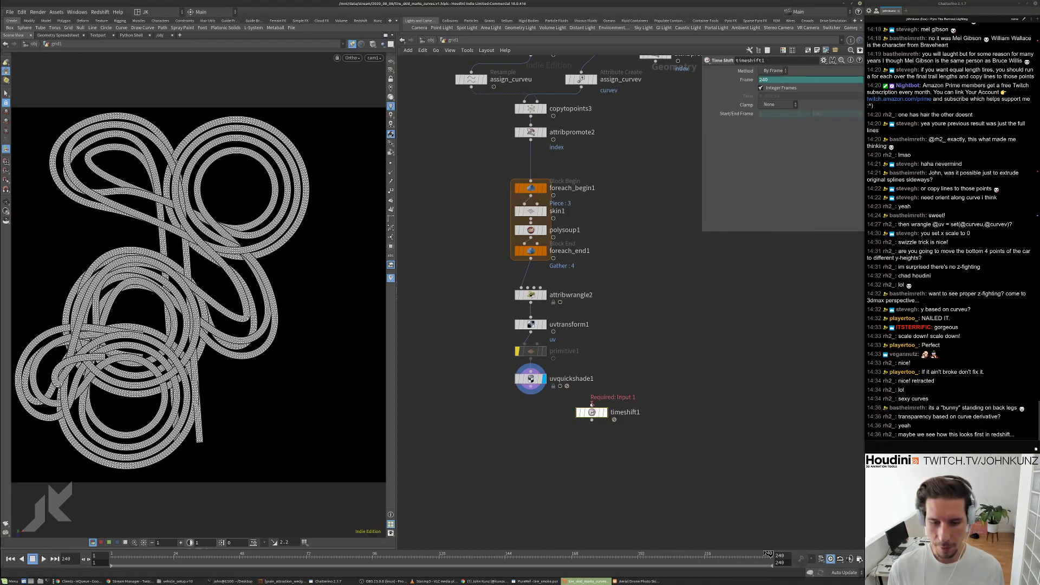
Delete the channel on the Time Shift's frame value so it holds frame 240, and display the node's output.
right_click(765, 80)
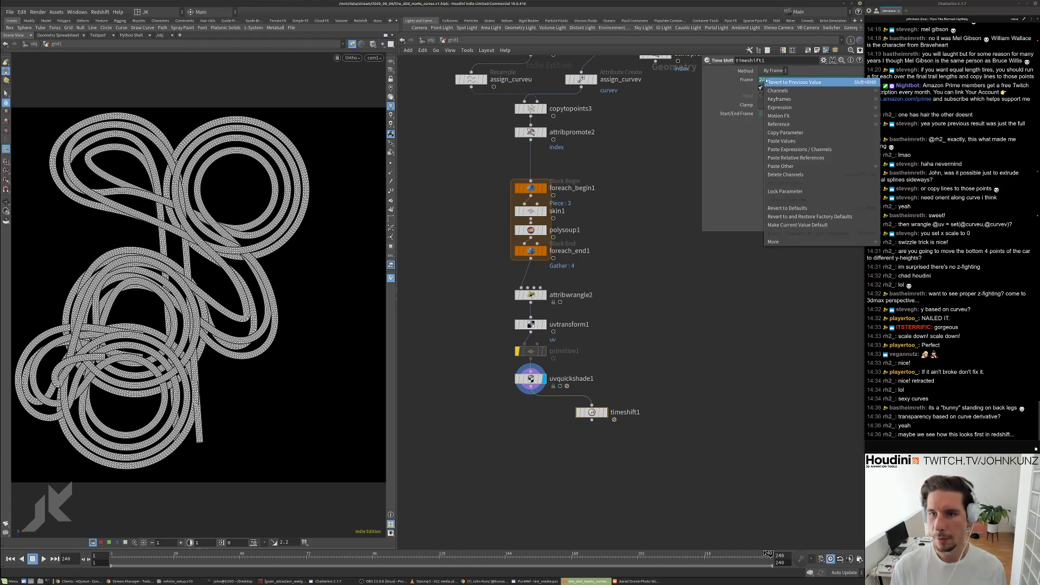
click(783, 174)
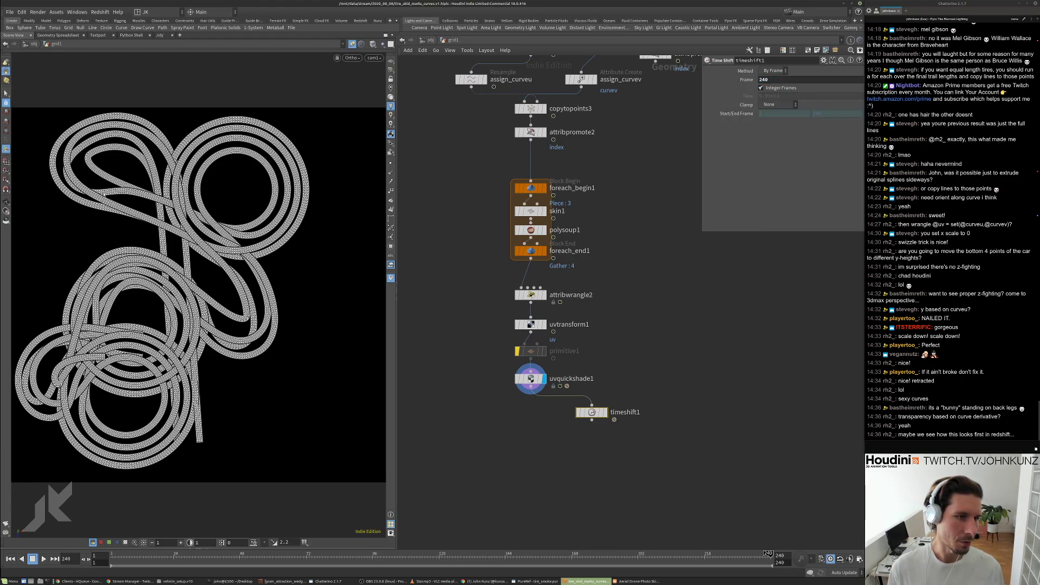
click(605, 413)
drag(592, 412, 581, 437)
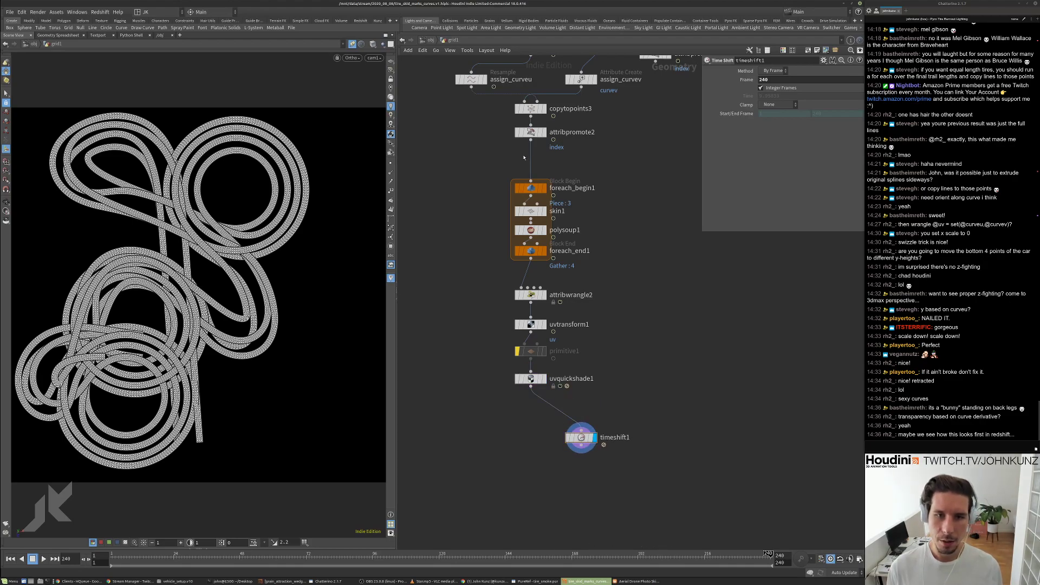
Align the Time Shift node directly below uvquickshade1 and rename it hold_last_frame.
drag(524, 151, 546, 166)
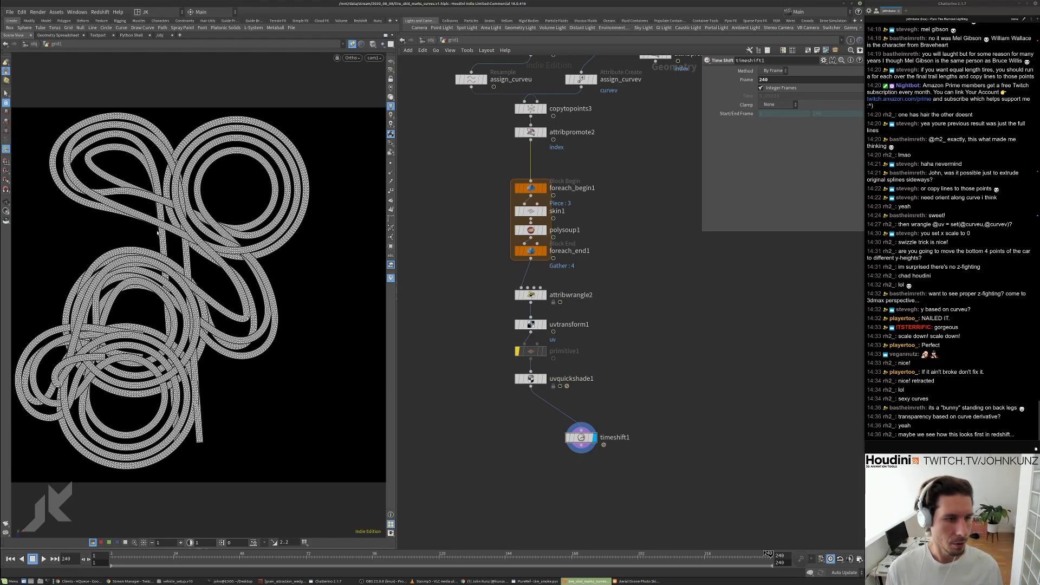
middle_drag(623, 435, 646, 365)
drag(605, 370, 554, 365)
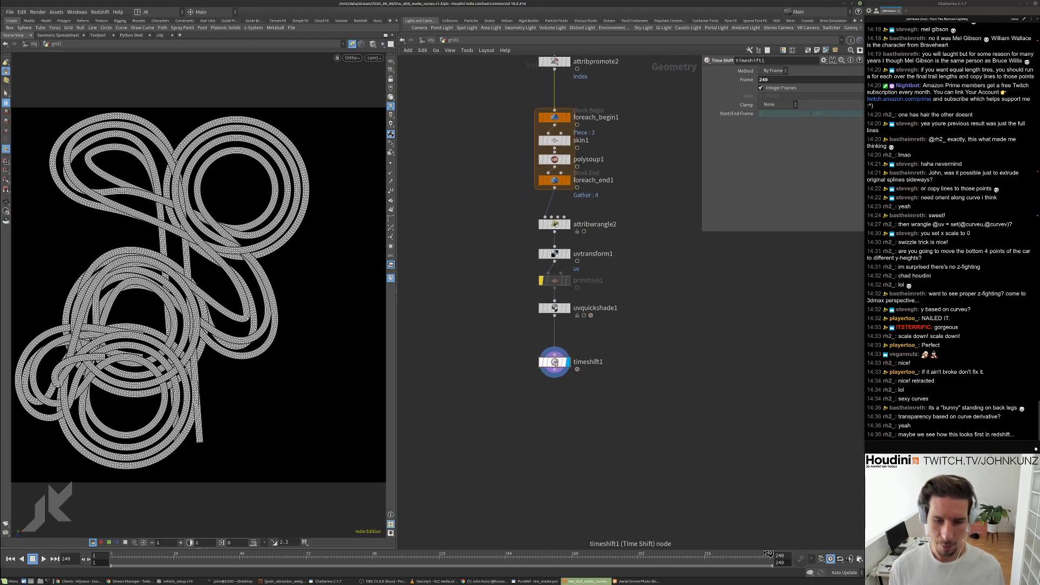
double_click(583, 361)
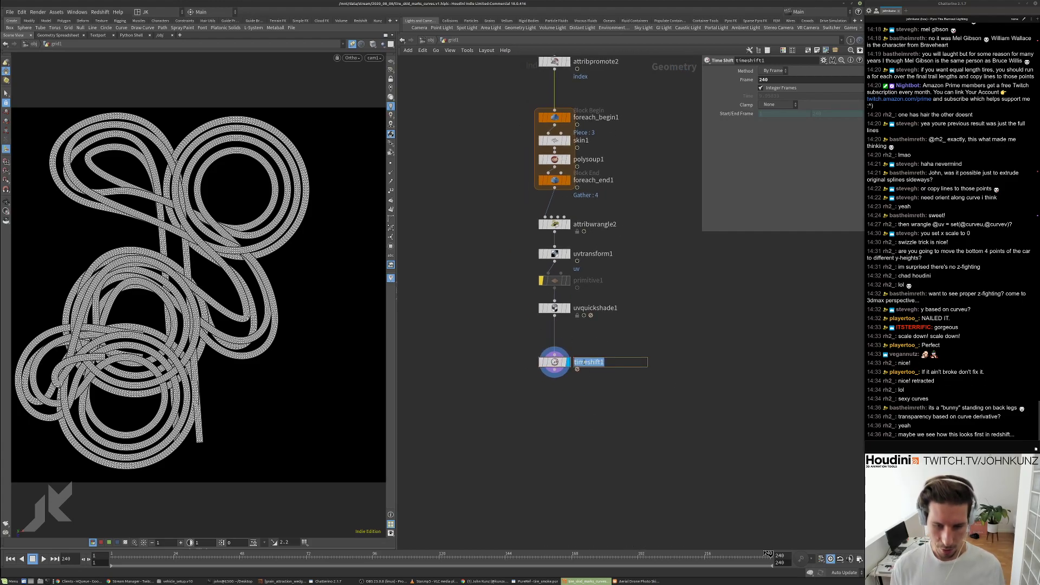
text(hold_last_)
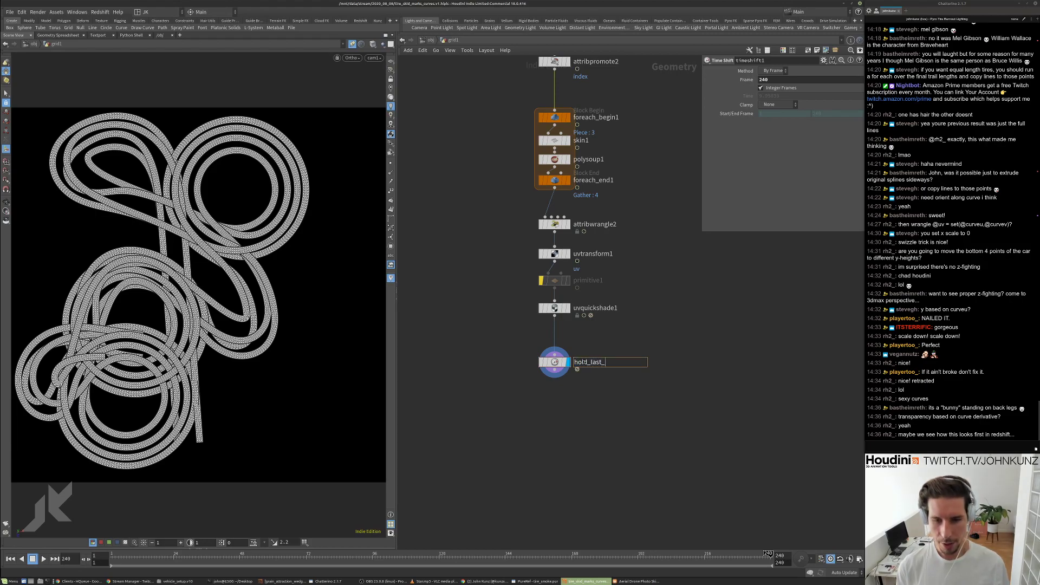
text(frame)
key(Return)
Check the parameters of attribpromote2 and display the output of orientalongcurve3.
middle_drag(701, 338, 697, 370)
middle_drag(676, 300, 680, 383)
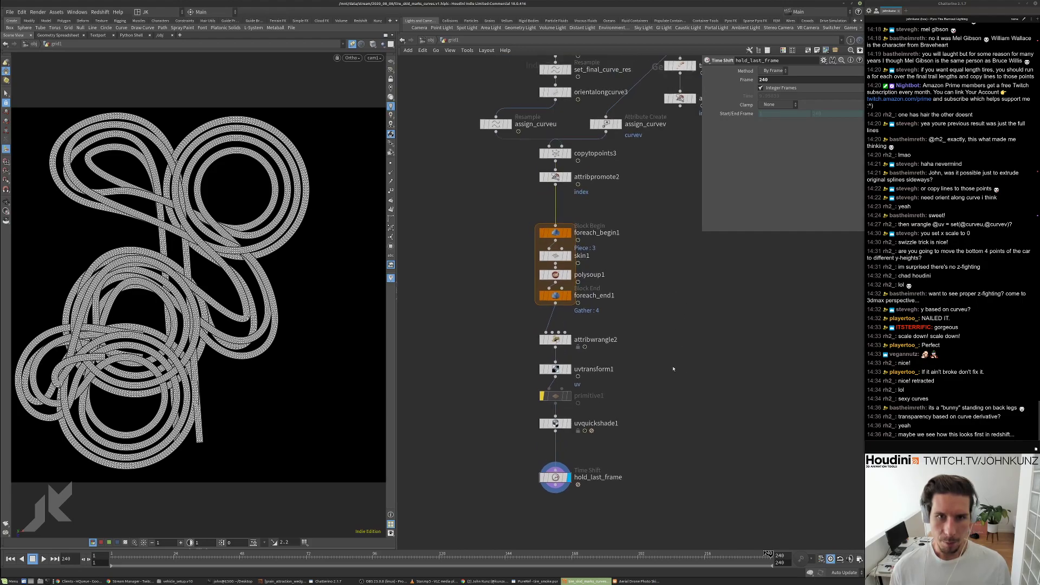
click(567, 178)
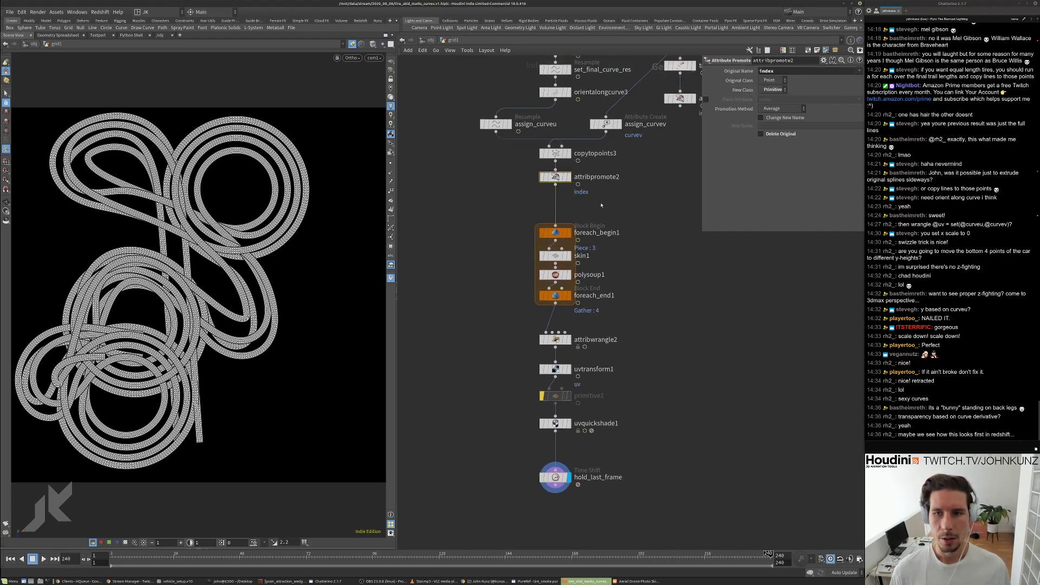
middle_drag(578, 90, 585, 103)
click(575, 104)
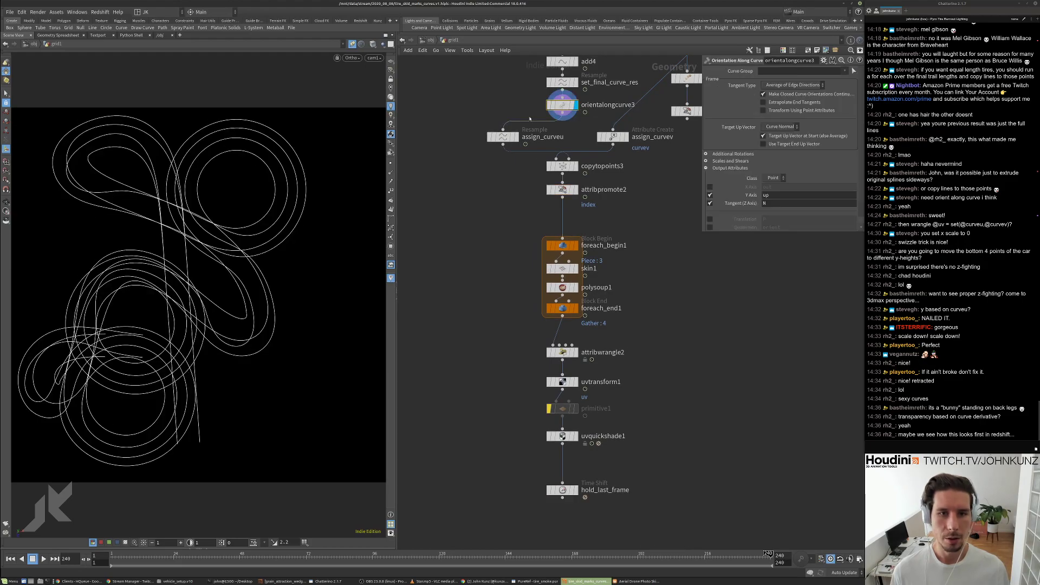
Add a Measure node after assign_curveu, display its output and set it to measure Curvature.
key(Tab)
text(meas)
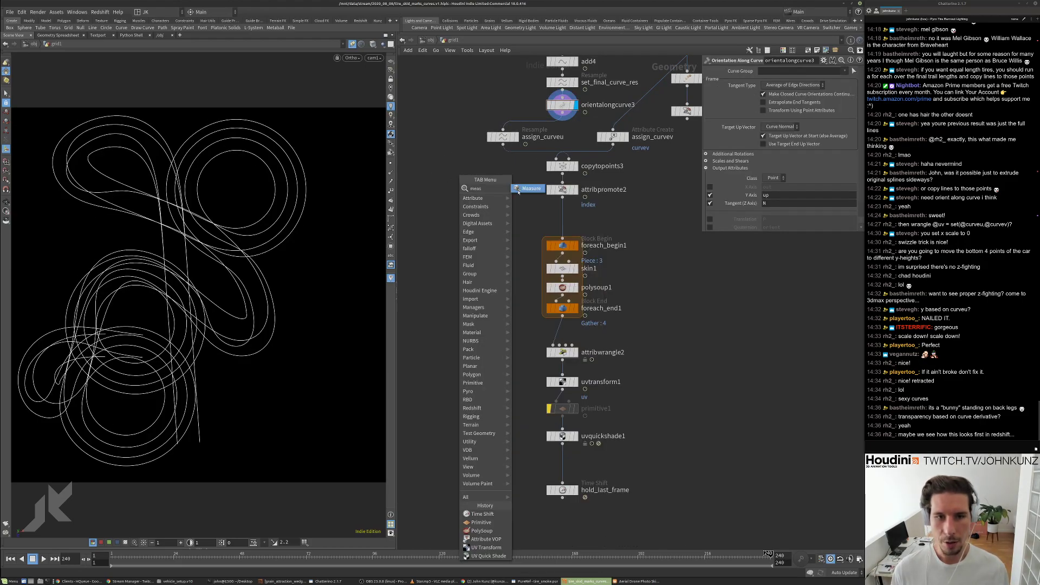
click(518, 191)
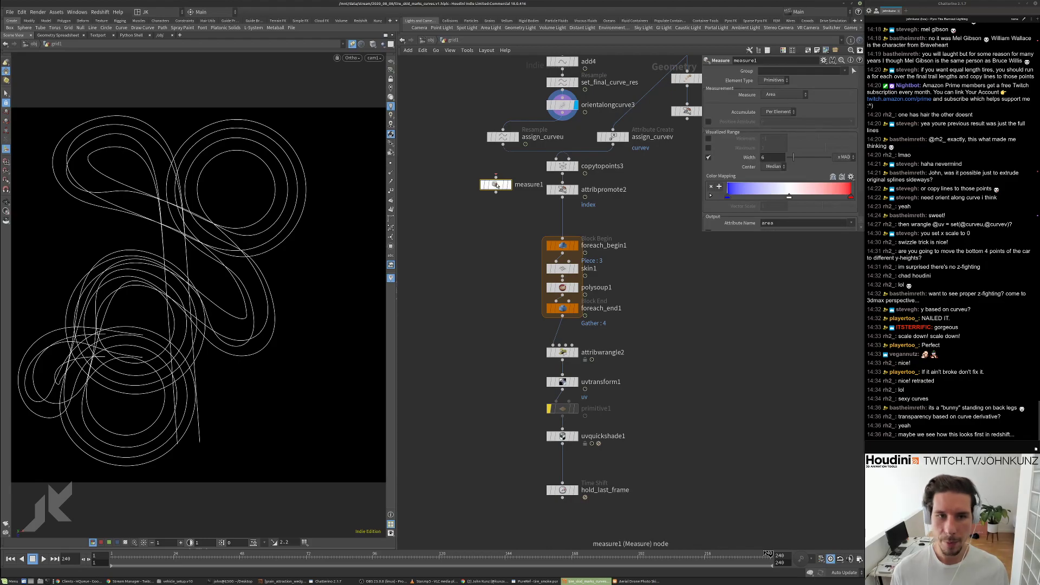
click(525, 158)
drag(511, 158, 504, 163)
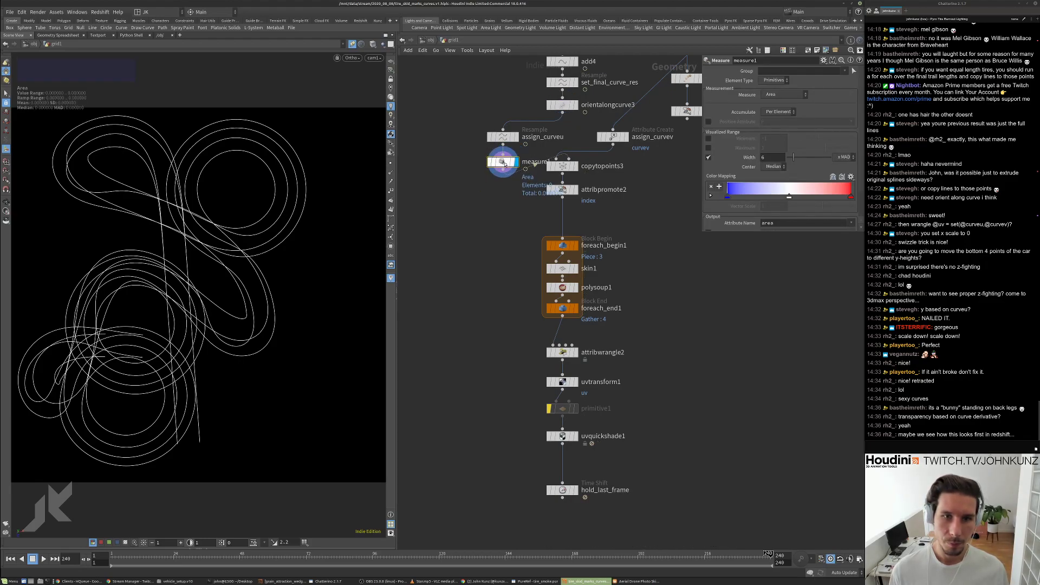
click(785, 94)
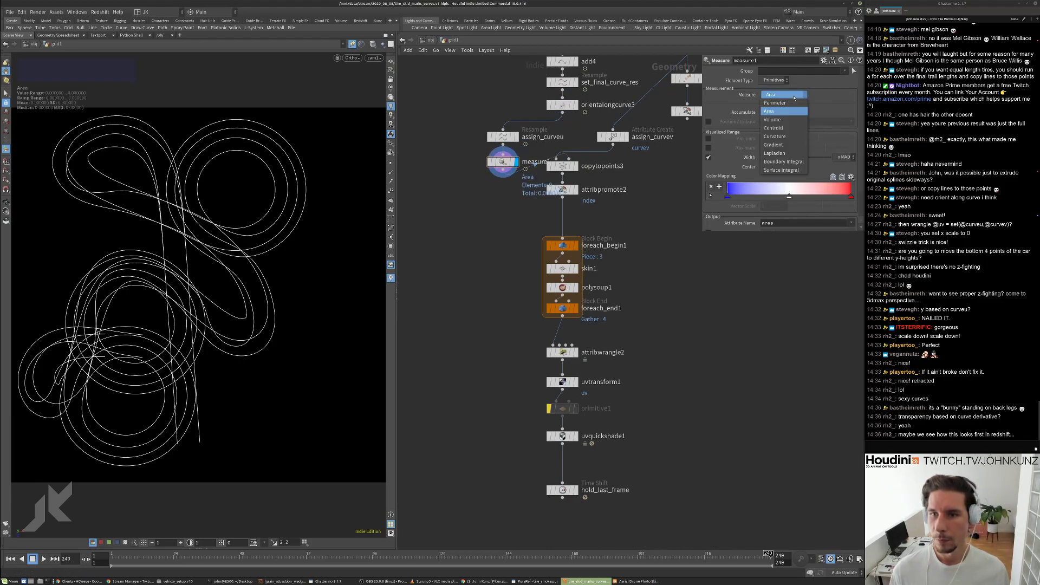
click(784, 136)
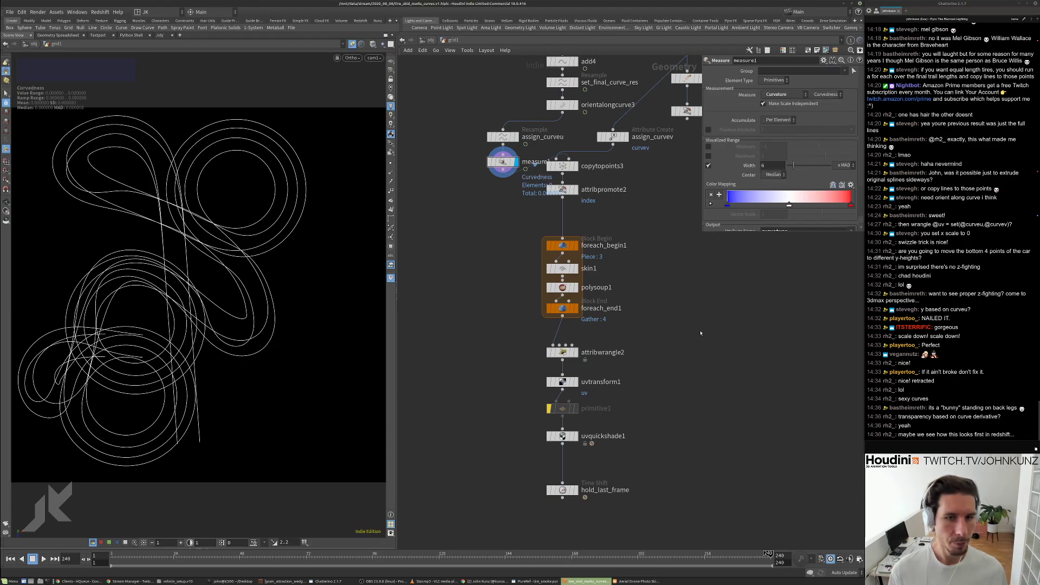
Open the geometry spreadsheet of the Measure node and examine the curvature values of the primitives.
right_click(502, 164)
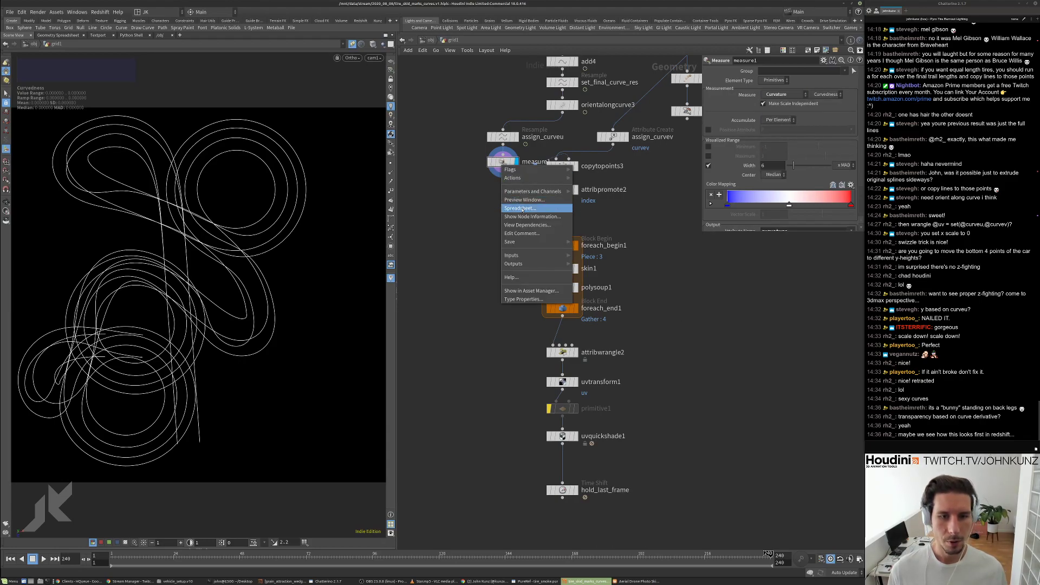
click(521, 208)
drag(540, 115, 506, 219)
click(452, 200)
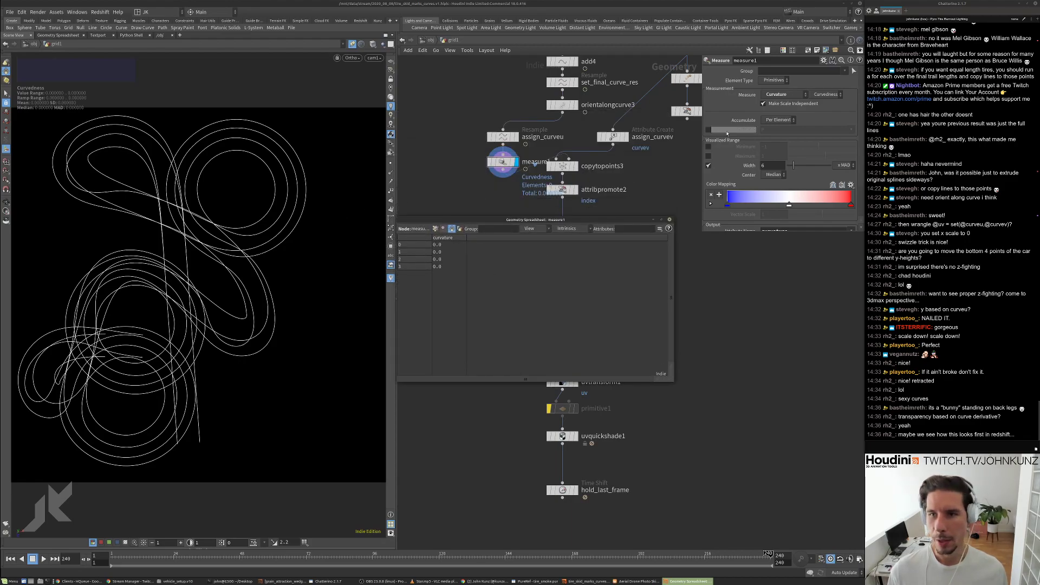
Set the Measure node's element type to Points and examine the point values sorted by curvature in the spreadsheet.
click(775, 80)
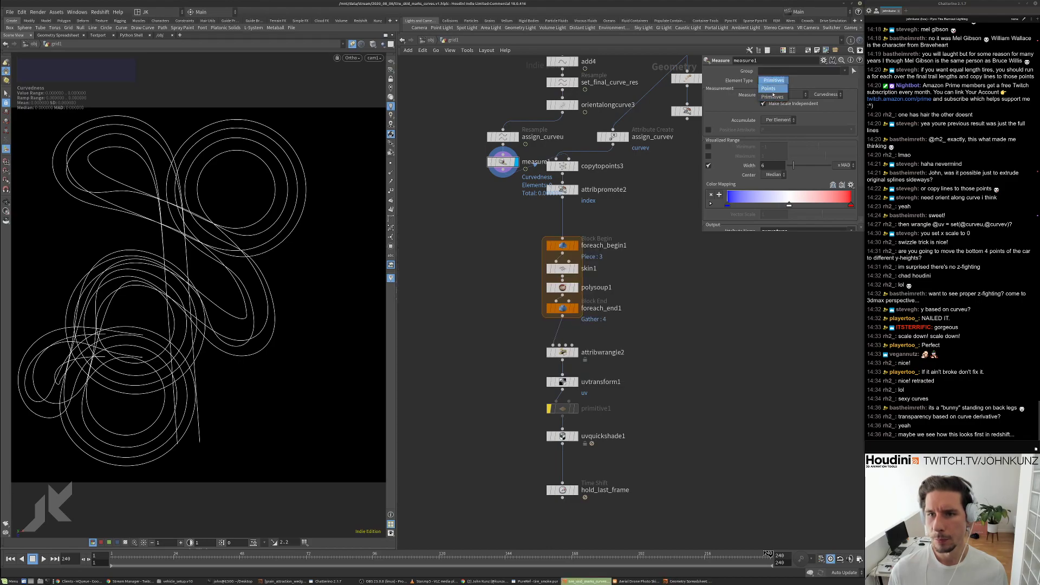
click(772, 82)
key(alt+Tab)
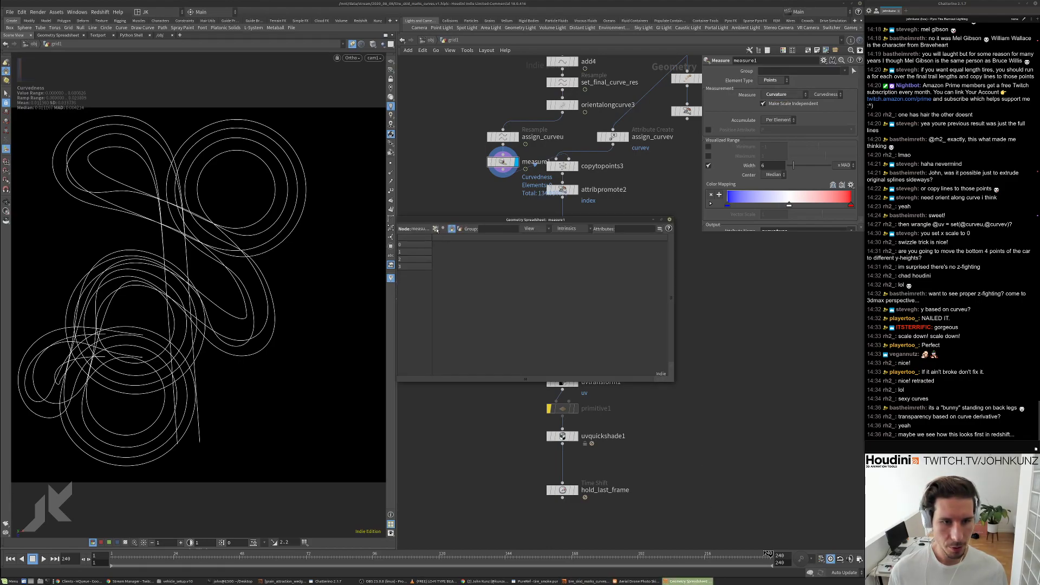
click(435, 229)
click(560, 238)
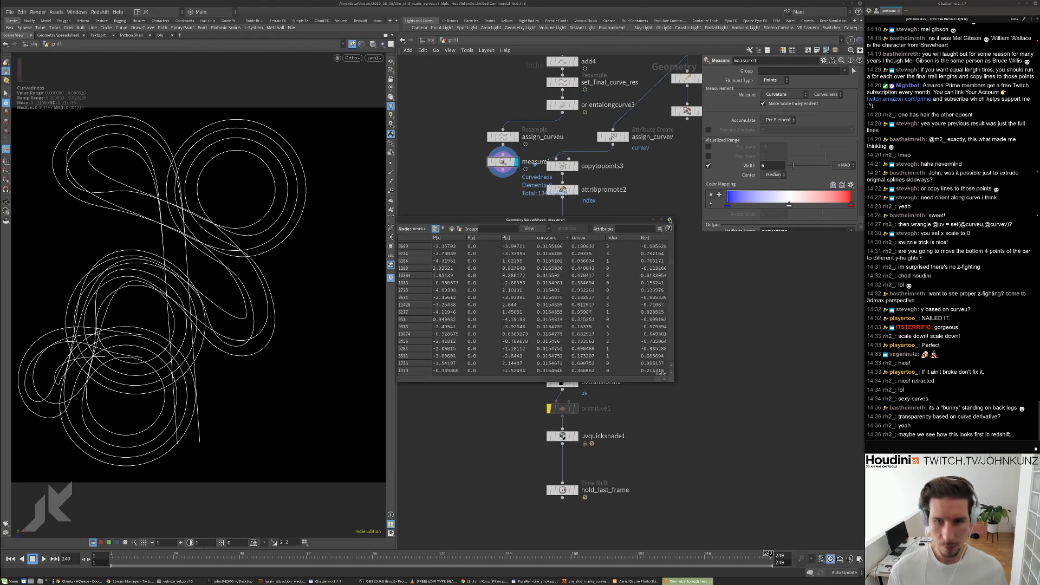
click(669, 219)
middle_drag(473, 255, 488, 238)
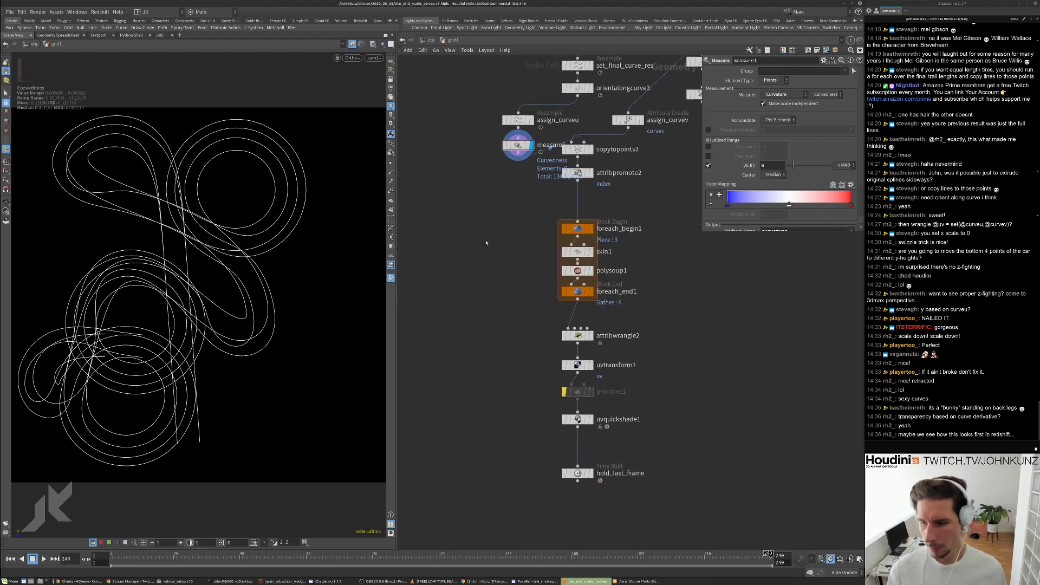
key(Tab)
text(col)
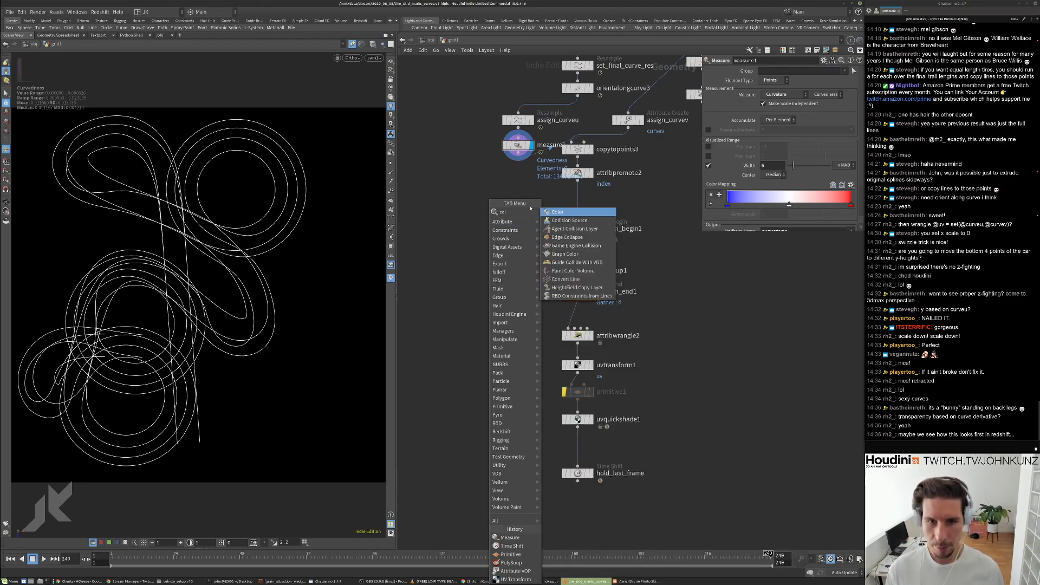
key(Escape)
Open the node information of measure1 and visualize its curvature attribute on the curves.
middle_click(517, 146)
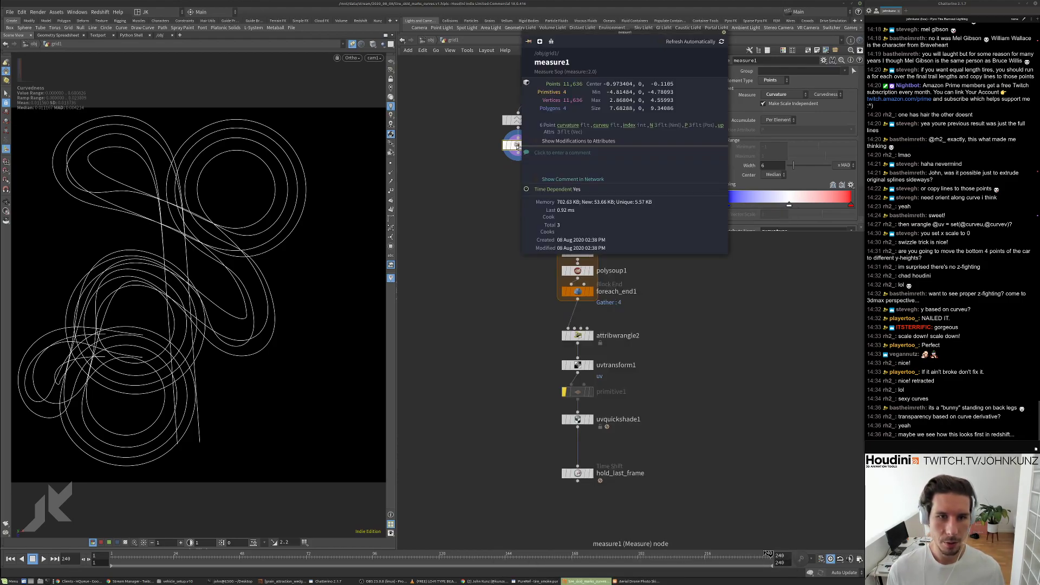
mouse_move(564, 127)
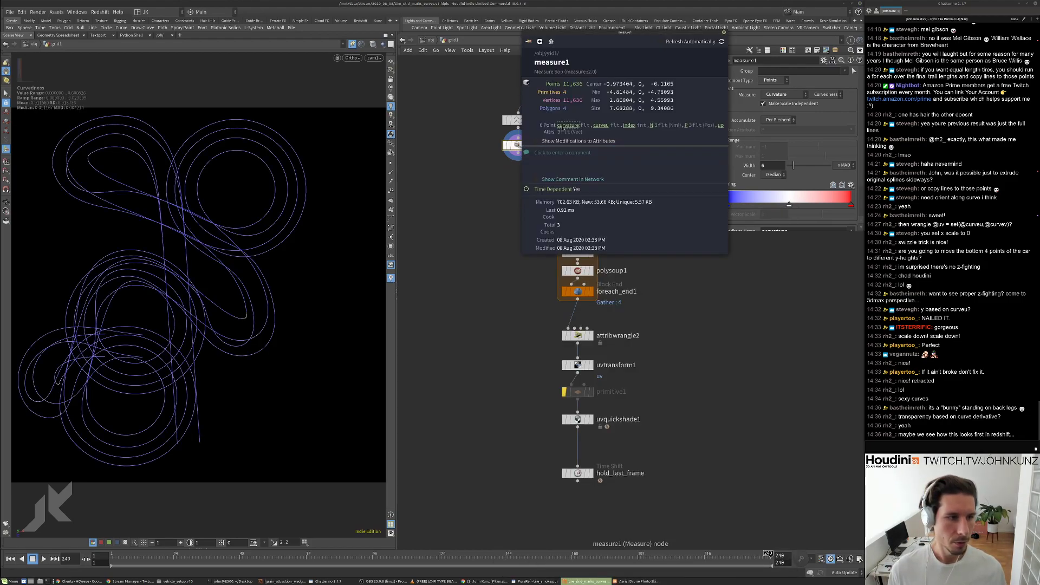
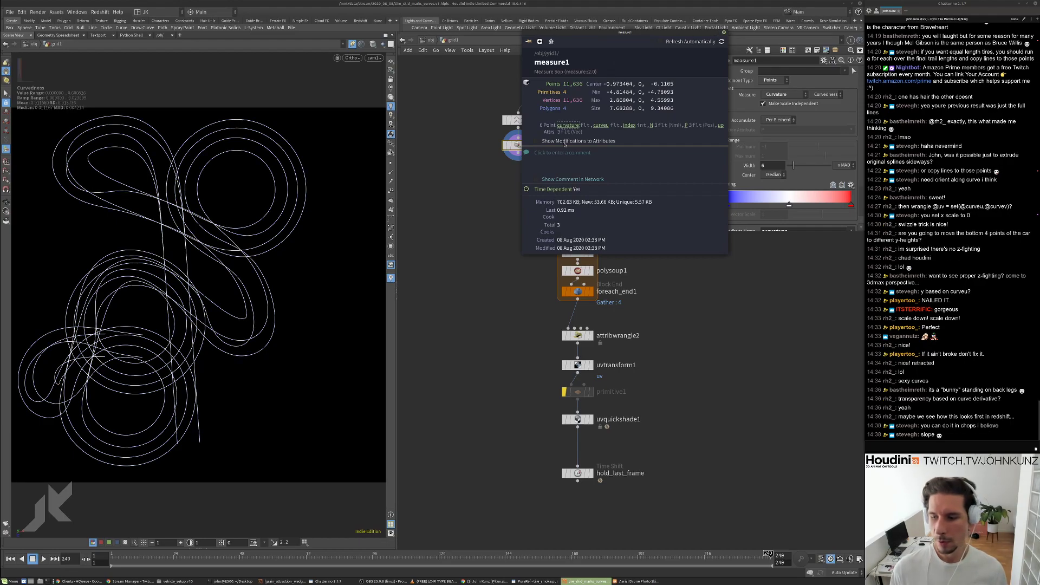
click(724, 32)
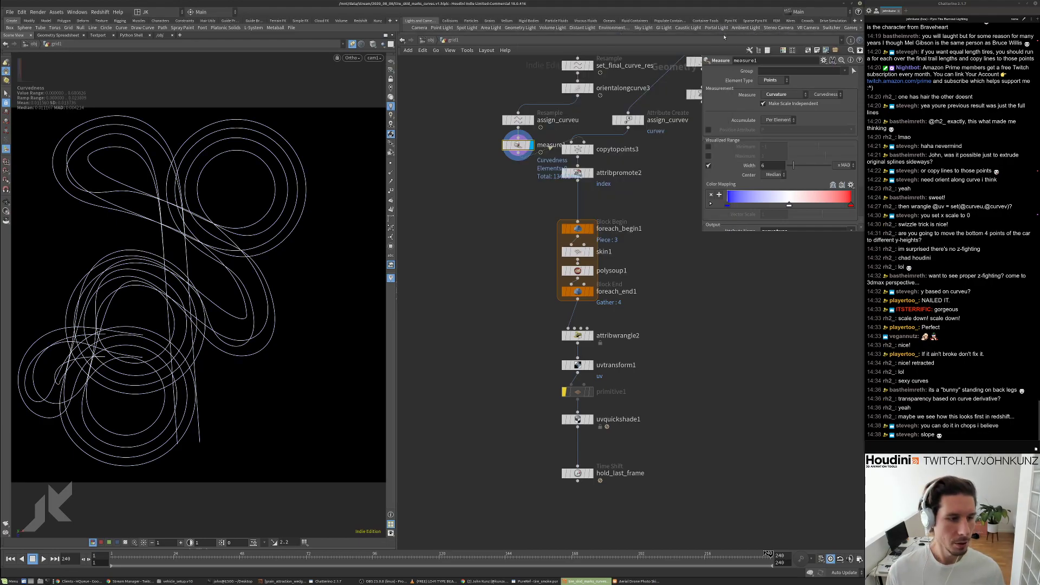
Add a Color node, insert it between attribpromote2 and foreach_begin1, and display its output.
middle_drag(756, 356, 714, 389)
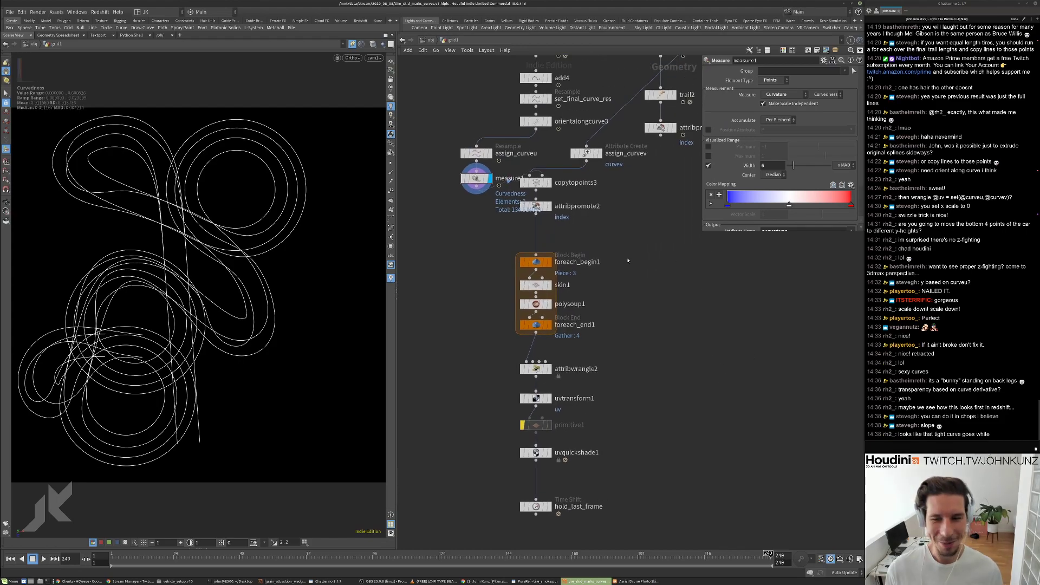
scroll(655, 301, down, 2)
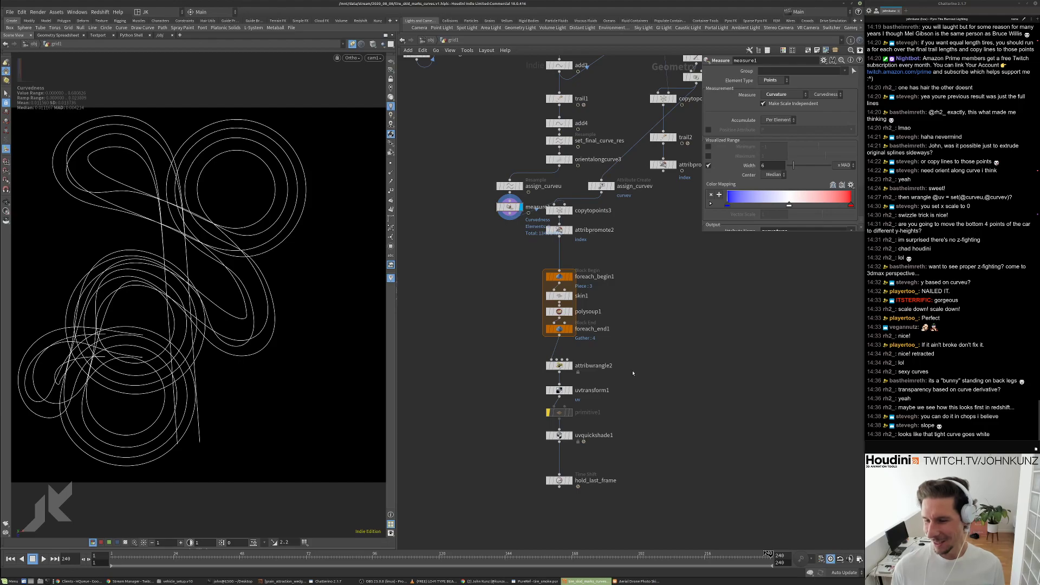
scroll(634, 288, up, 2)
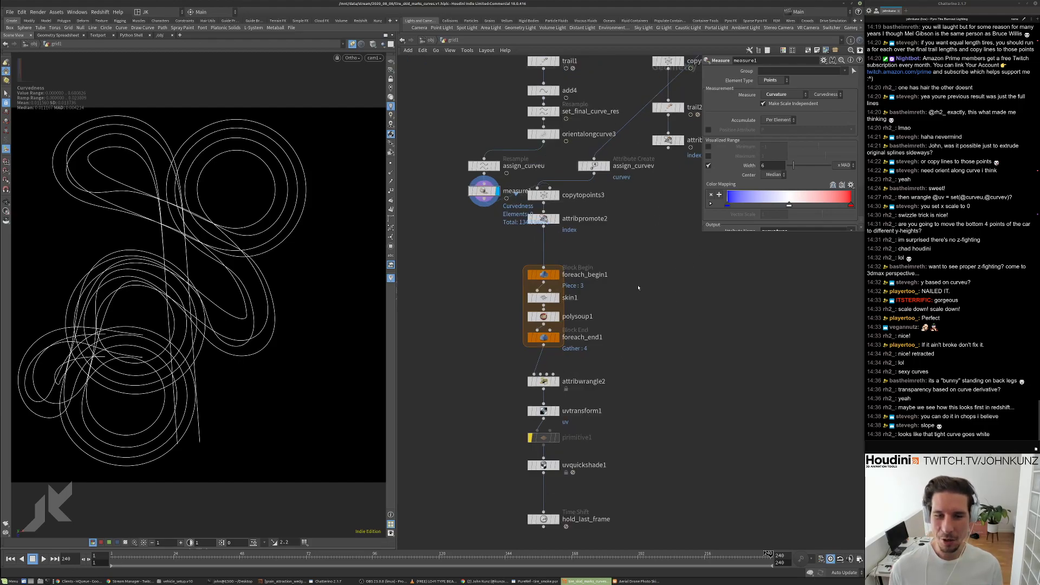
scroll(667, 306, down, 1)
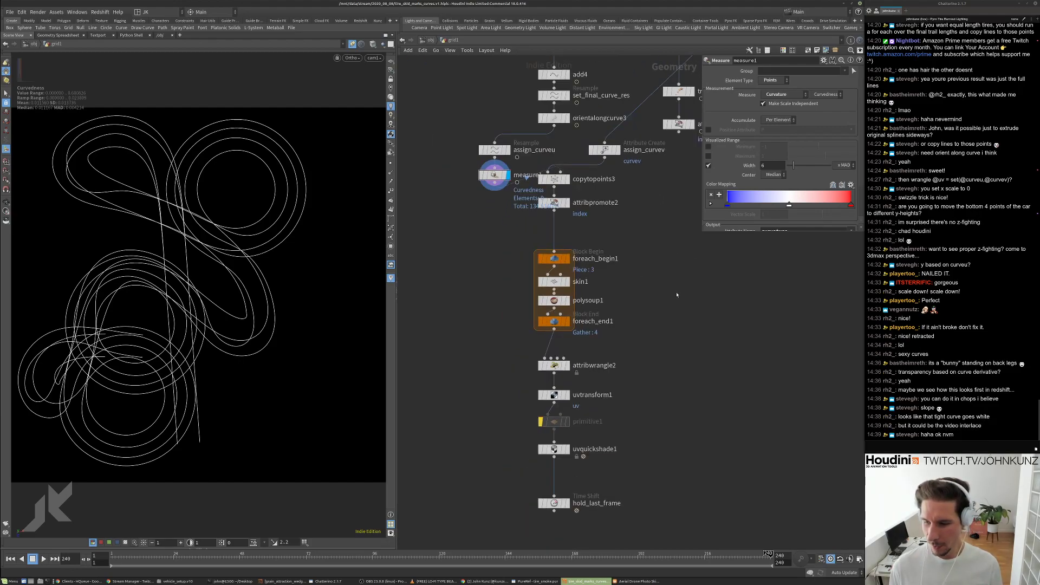
key(Tab)
mouse_move(677, 292)
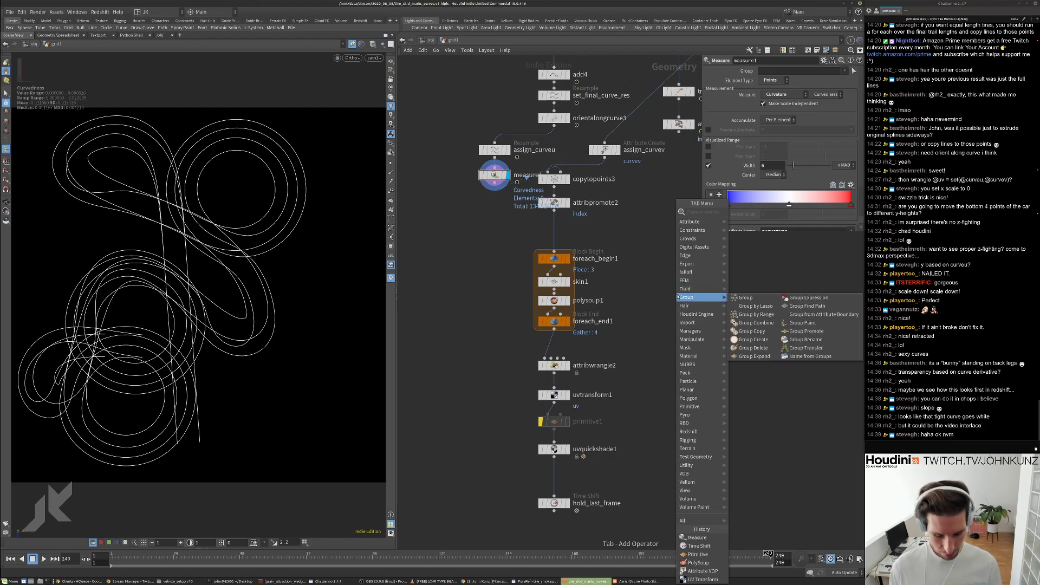
text(color)
key(Return)
click(635, 336)
drag(635, 337, 553, 228)
key(r)
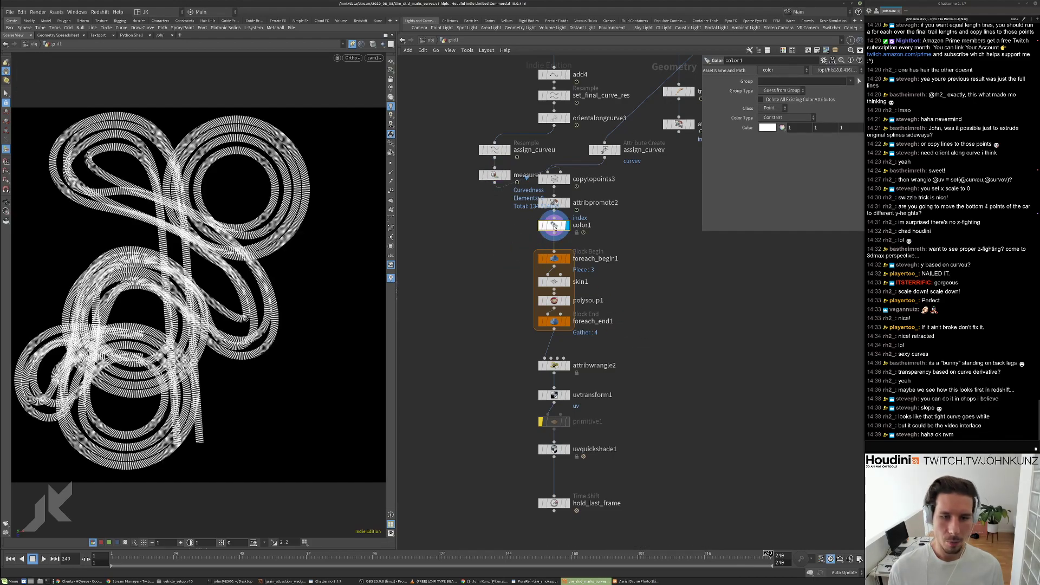
Set color1 to Ramp from Attribute using the curvature attribute and move the ramp's white point close to the black end.
click(786, 118)
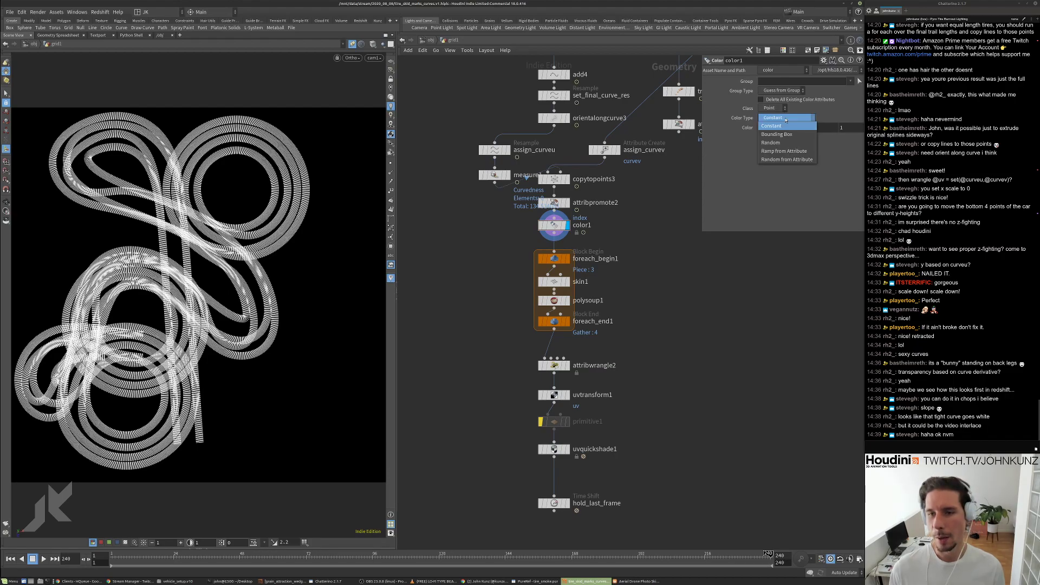
click(786, 150)
click(857, 130)
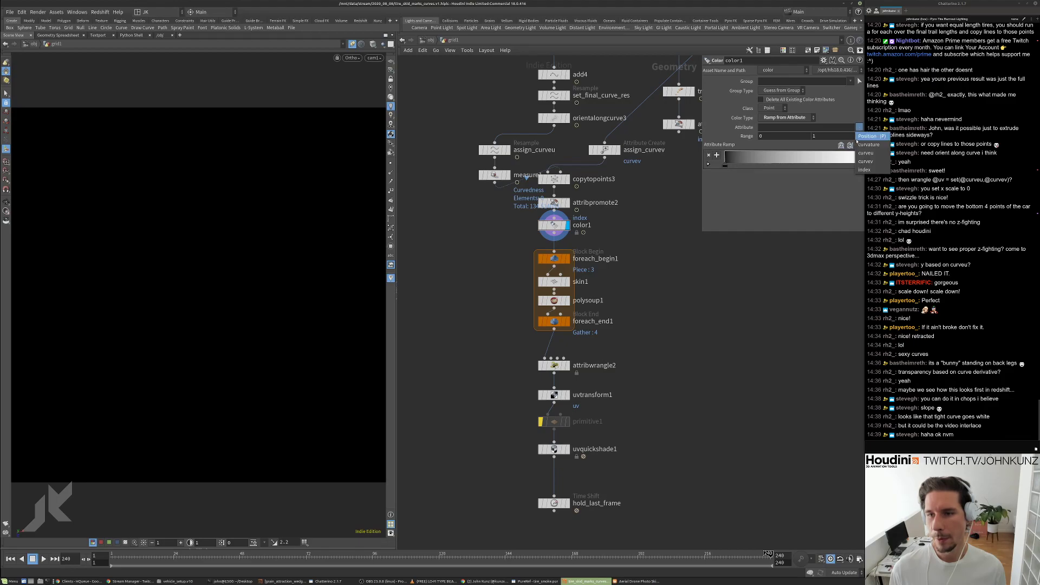
click(869, 144)
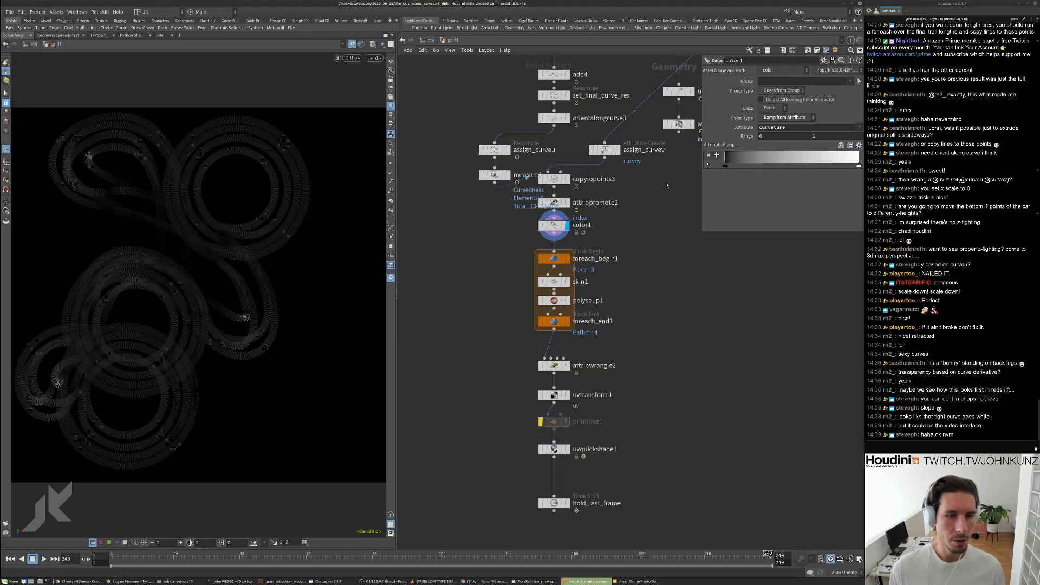
drag(858, 166, 728, 165)
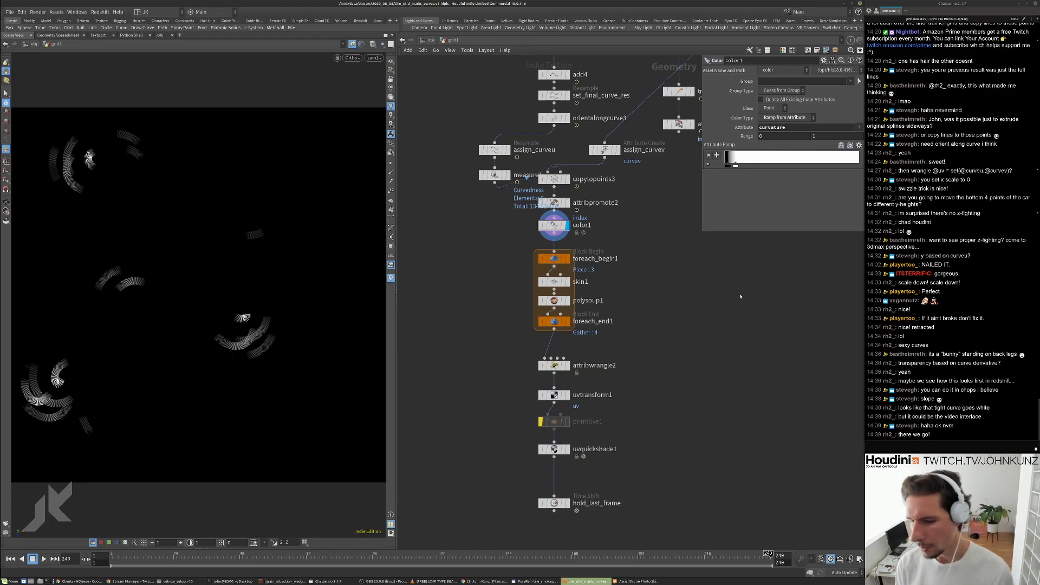
Bypass color1, display uvquickshade1, and widen the parameter area so its full texture map path is readable.
key(q)
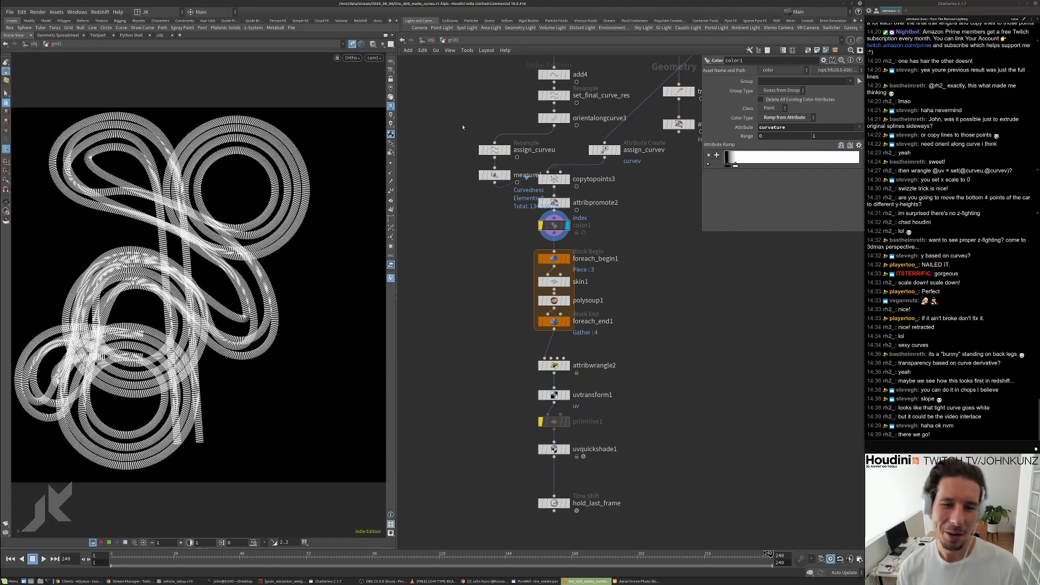
middle_drag(455, 354, 462, 281)
scroll(567, 440, up, 3)
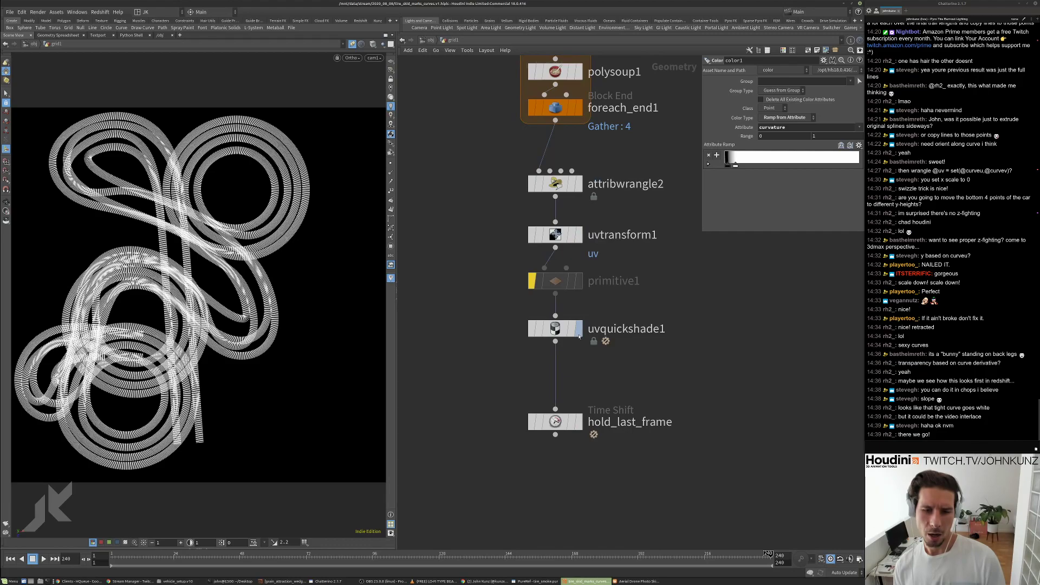
click(579, 334)
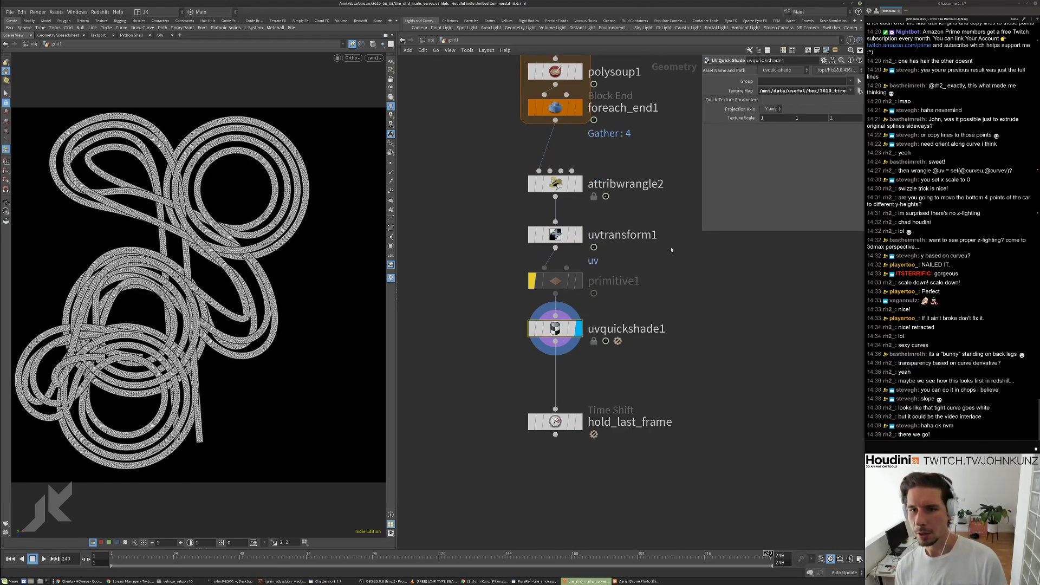
drag(699, 233, 577, 245)
drag(775, 91, 610, 83)
click(703, 348)
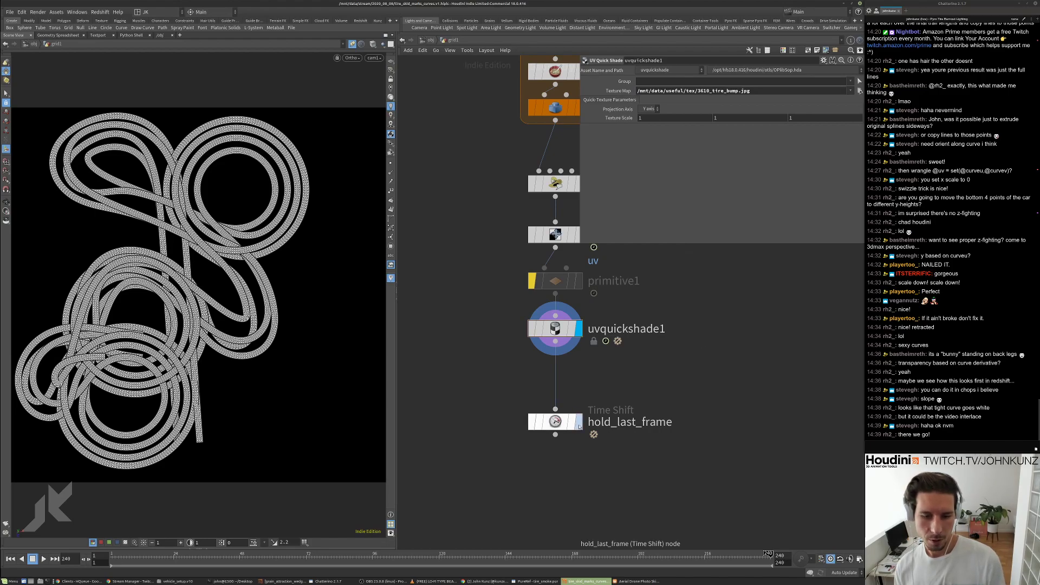
Display the output of hold_last_frame and check the uvquickshade1 node above it.
click(579, 421)
scroll(615, 402, down, 3)
scroll(615, 402, up, 1)
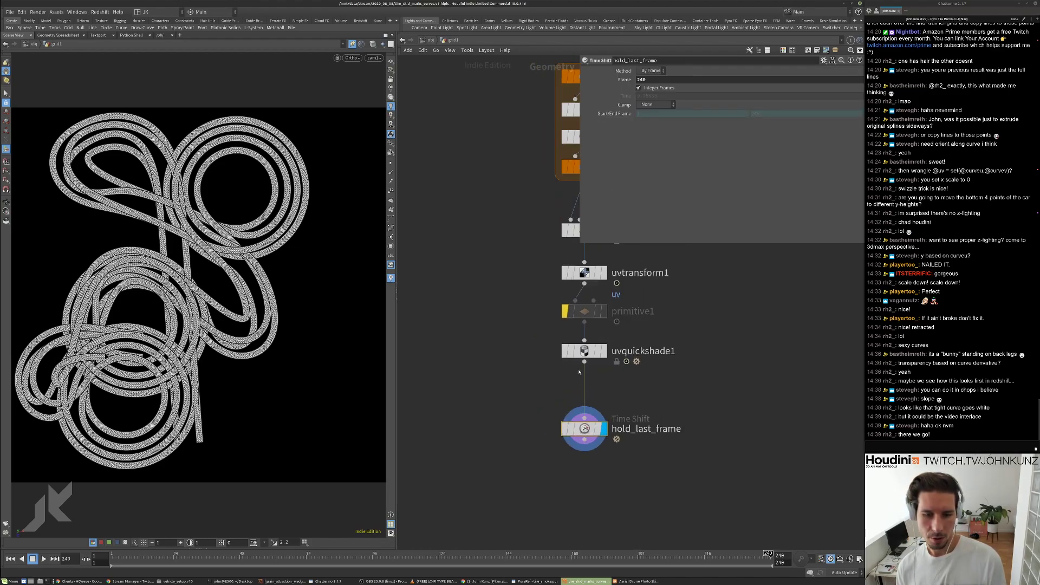
scroll(537, 359, up, 1)
scroll(538, 360, down, 2)
scroll(569, 352, up, 3)
middle_drag(649, 375, 612, 330)
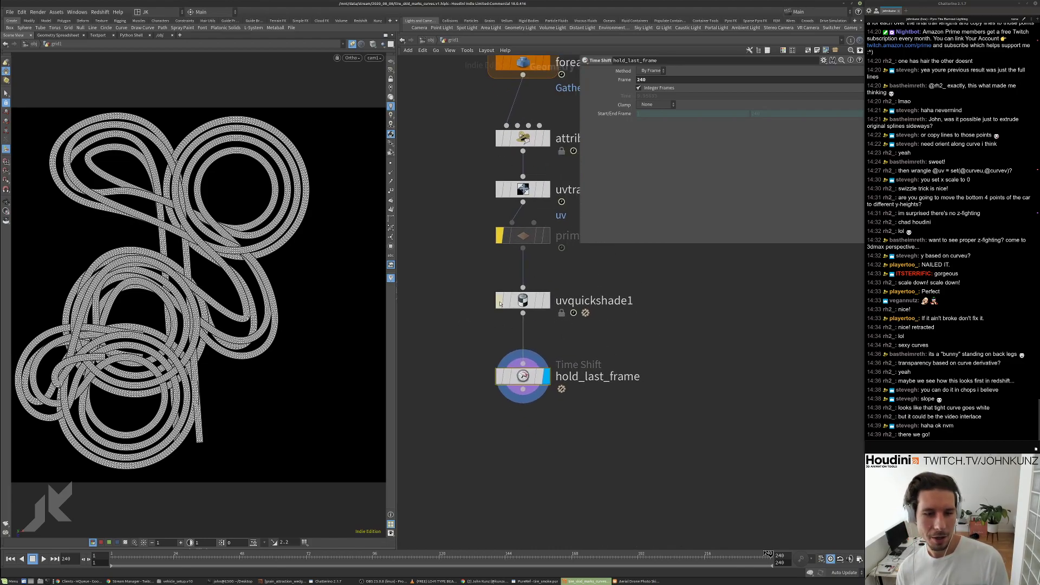
middle_click(523, 301)
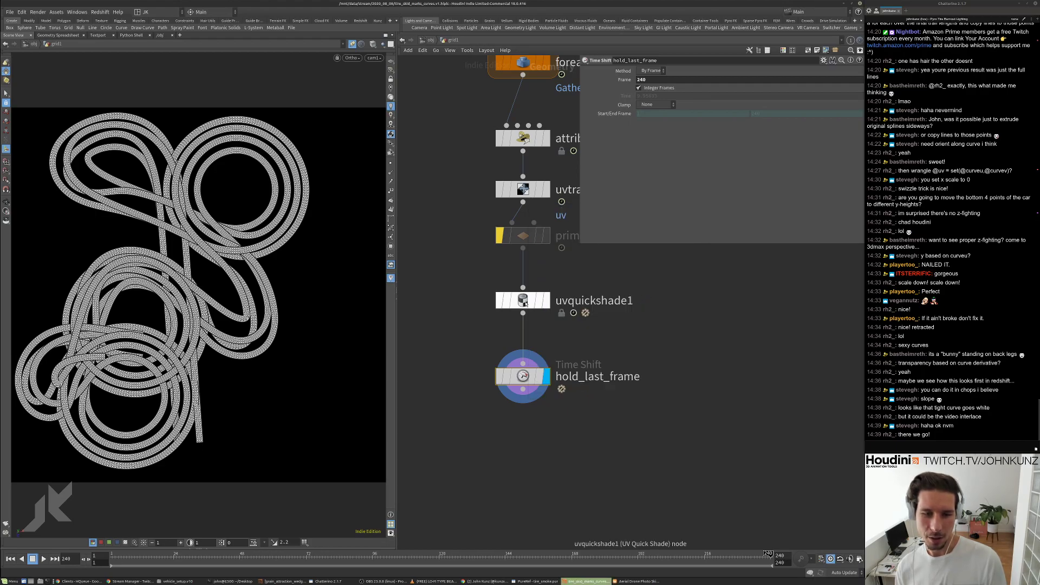
Add an Attribute Rename node and wire it to the output of hold_last_frame.
middle_drag(604, 427, 605, 386)
key(Tab)
text(ren)
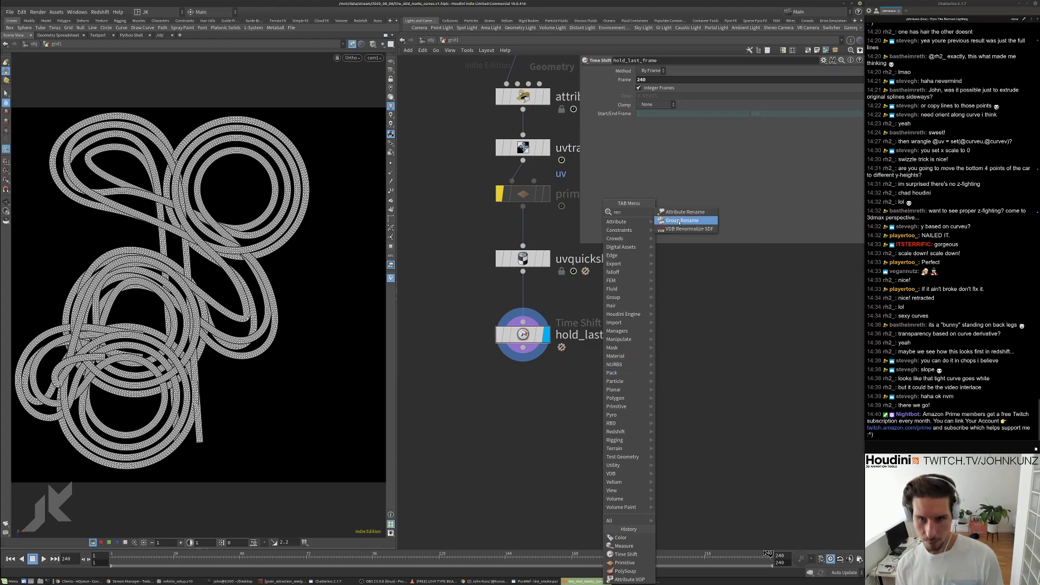
click(671, 214)
click(624, 423)
click(624, 411)
click(522, 348)
drag(620, 419, 627, 383)
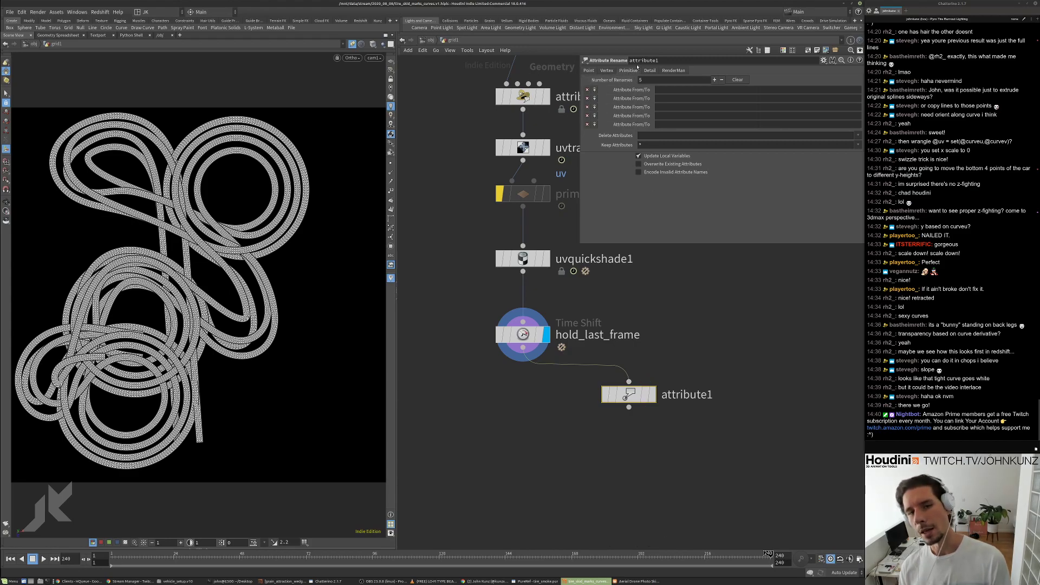
Delete the primitive attribute shop_materialpath in the Attribute Rename node, align it under hold_last_frame, and display its output.
click(858, 135)
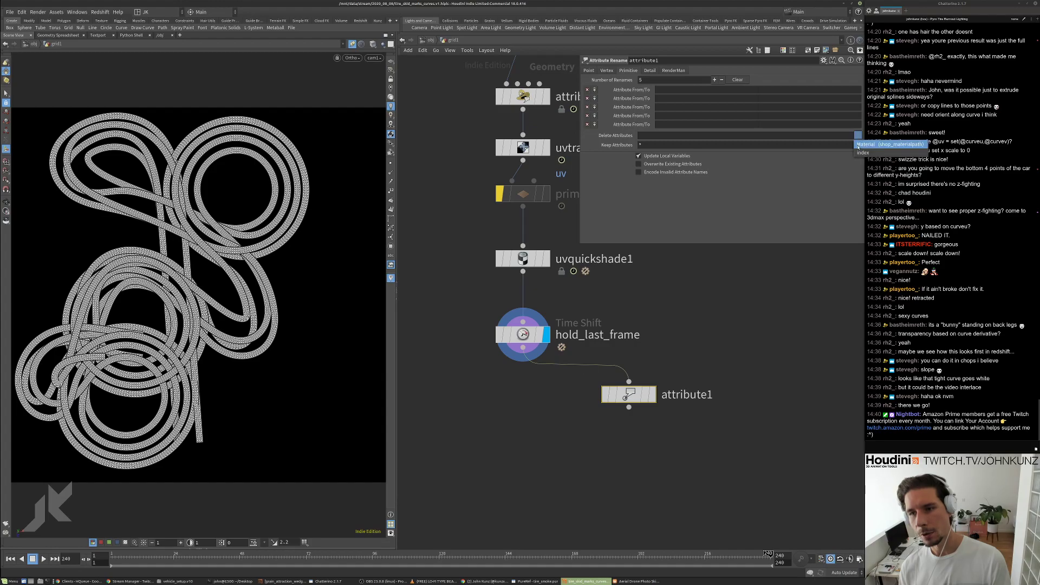
click(861, 145)
click(642, 397)
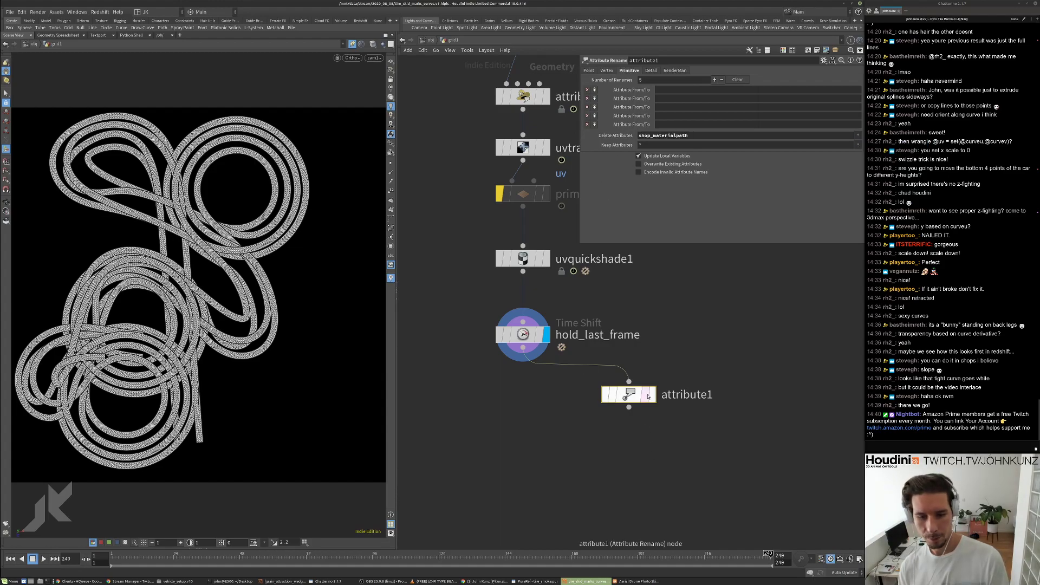
key(l)
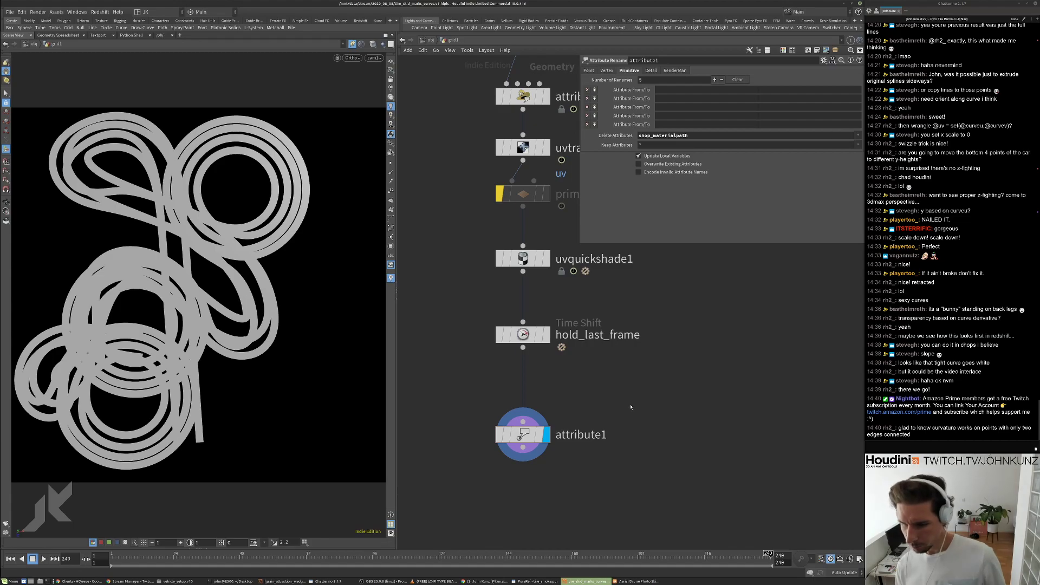
Display measure1 and review the curvature types available in its Measure settings.
scroll(631, 408, down, 2)
middle_drag(657, 378, 652, 420)
middle_drag(517, 235, 501, 386)
scroll(501, 386, down, 2)
scroll(475, 232, up, 3)
click(499, 235)
click(480, 232)
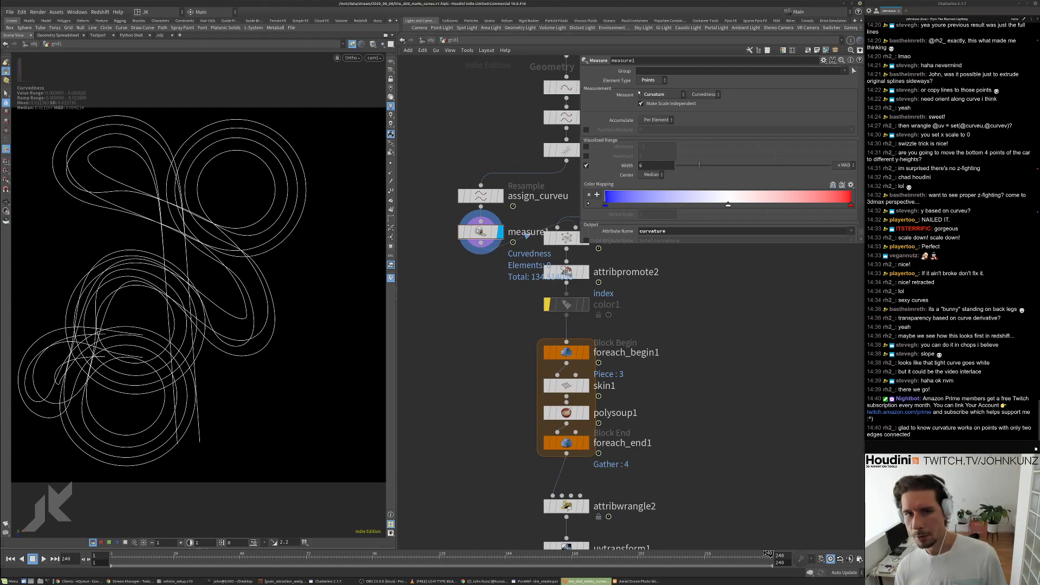
click(700, 94)
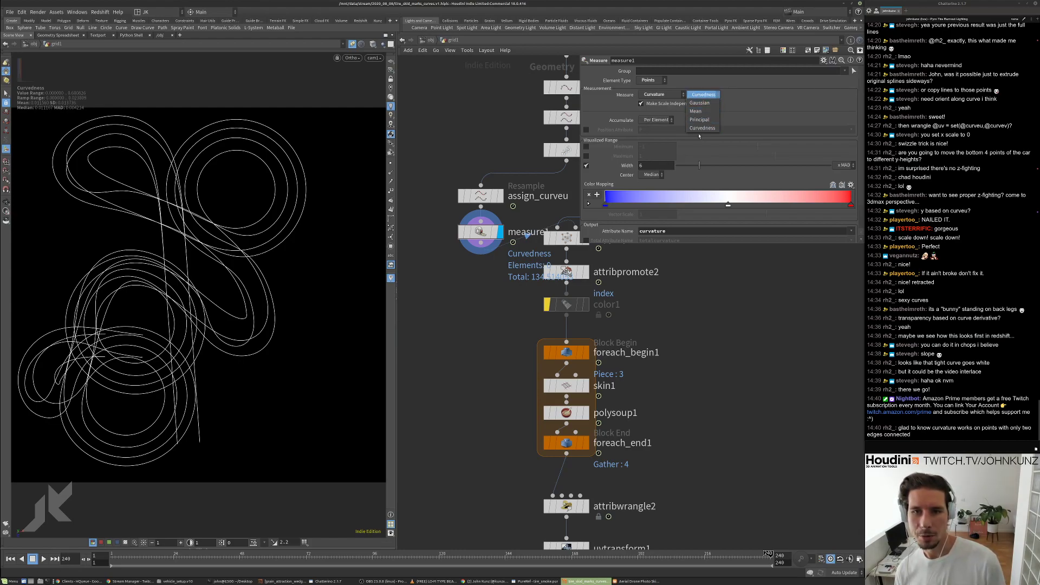
click(701, 359)
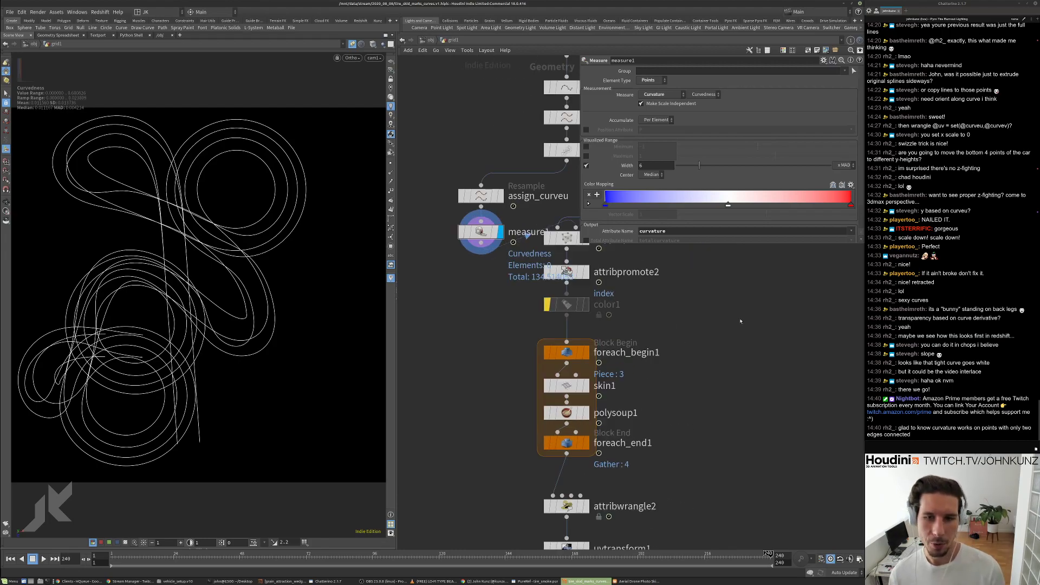
Place assign_curveu directly below orientalongcurve3 and rename measure1 to measure_curvature.
scroll(505, 379, down, 2)
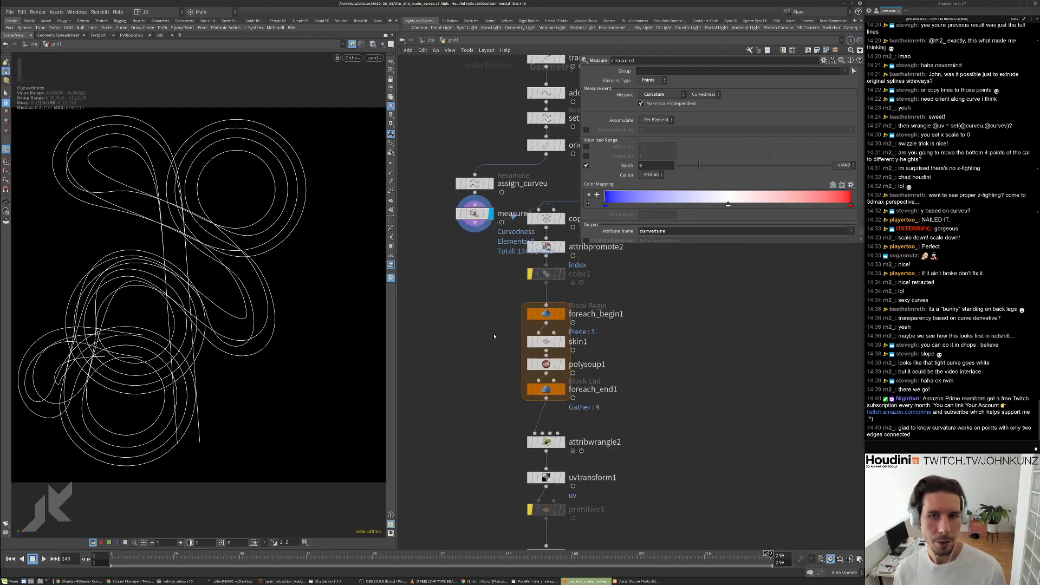
scroll(487, 319, down, 4)
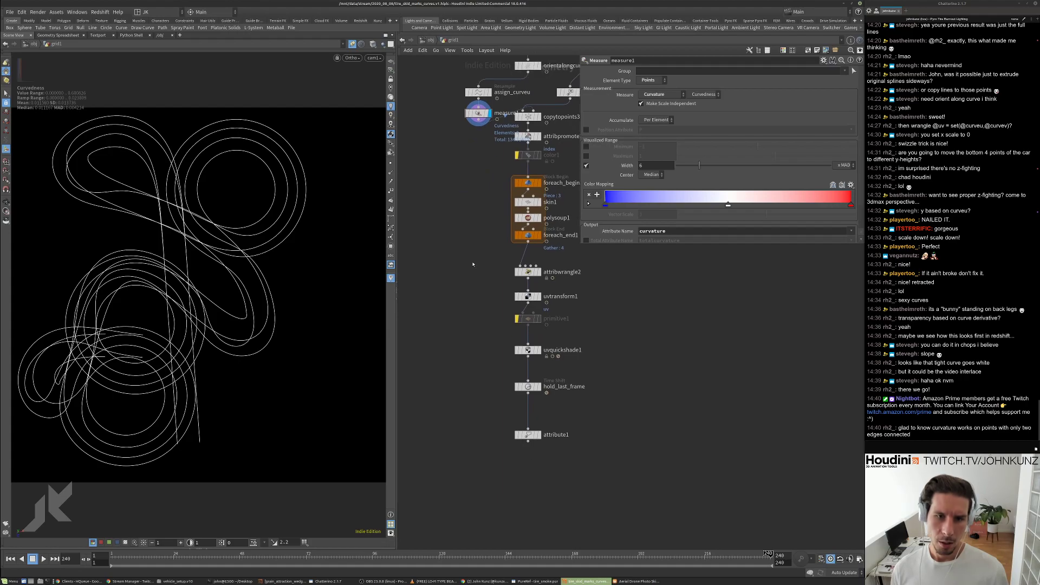
middle_drag(471, 139, 461, 295)
scroll(480, 235, up, 4)
drag(461, 294, 533, 284)
drag(473, 332, 440, 302)
double_click(476, 295)
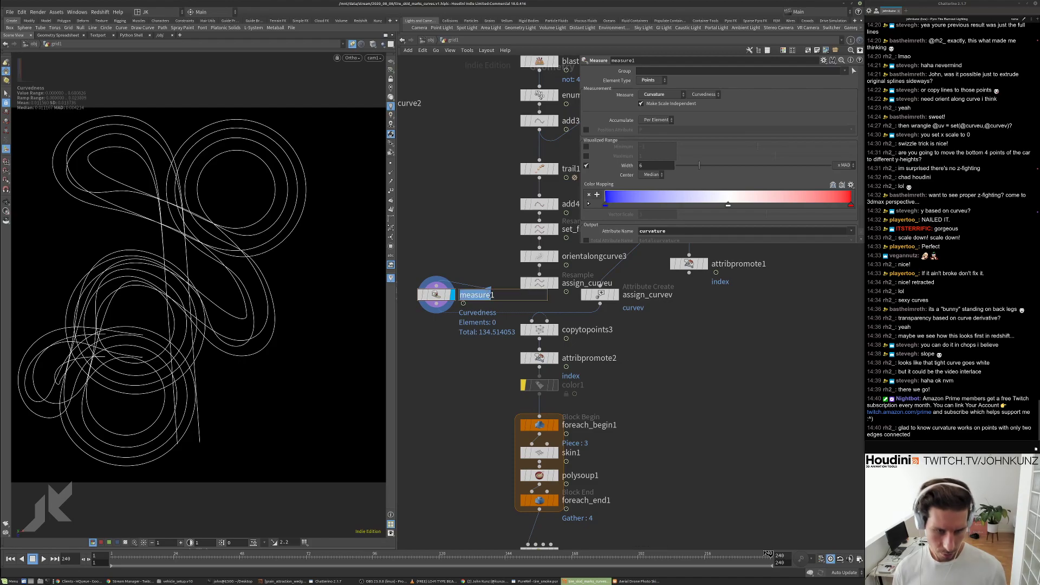
text(measure_cu)
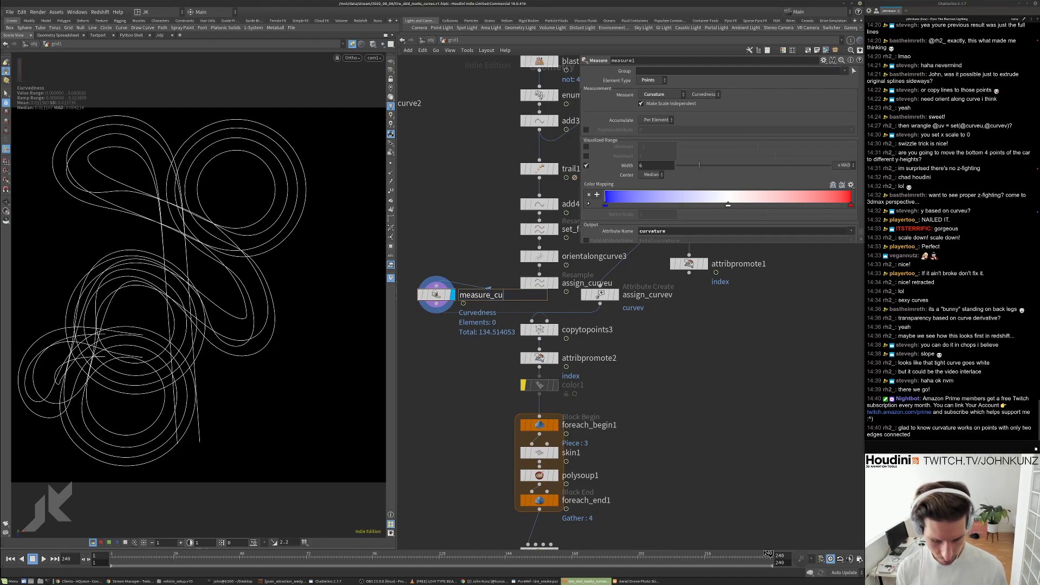
text(rvature)
key(Return)
Make room below assign_curveu and align measure_curvature with the nodes of the main chain in one column.
scroll(470, 268, down, 3)
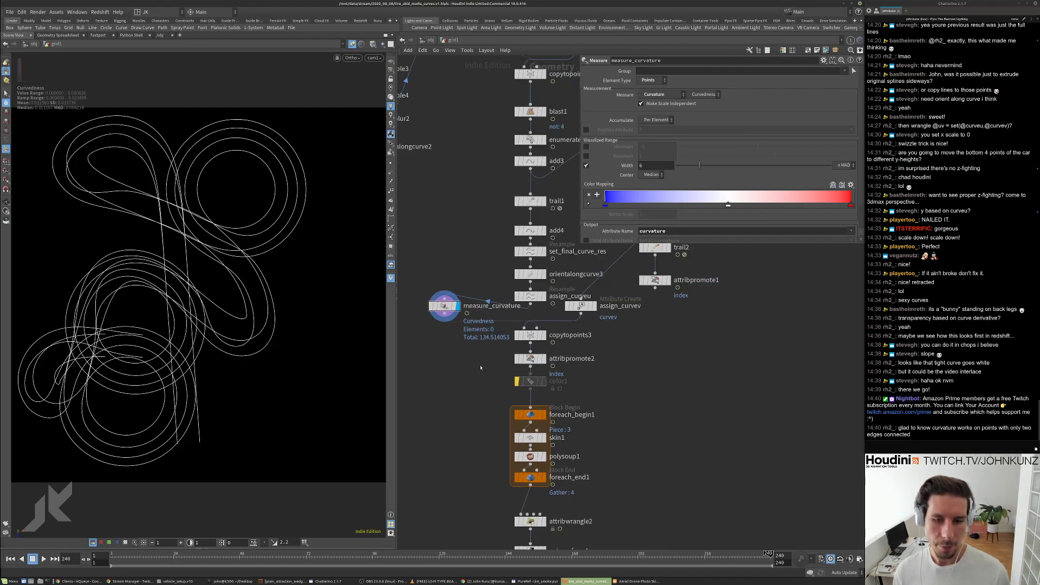
scroll(470, 268, down, 3)
drag(523, 449, 498, 269)
click(471, 279)
drag(458, 232, 500, 246)
middle_drag(554, 254, 535, 274)
drag(504, 250, 518, 247)
middle_drag(545, 280, 524, 297)
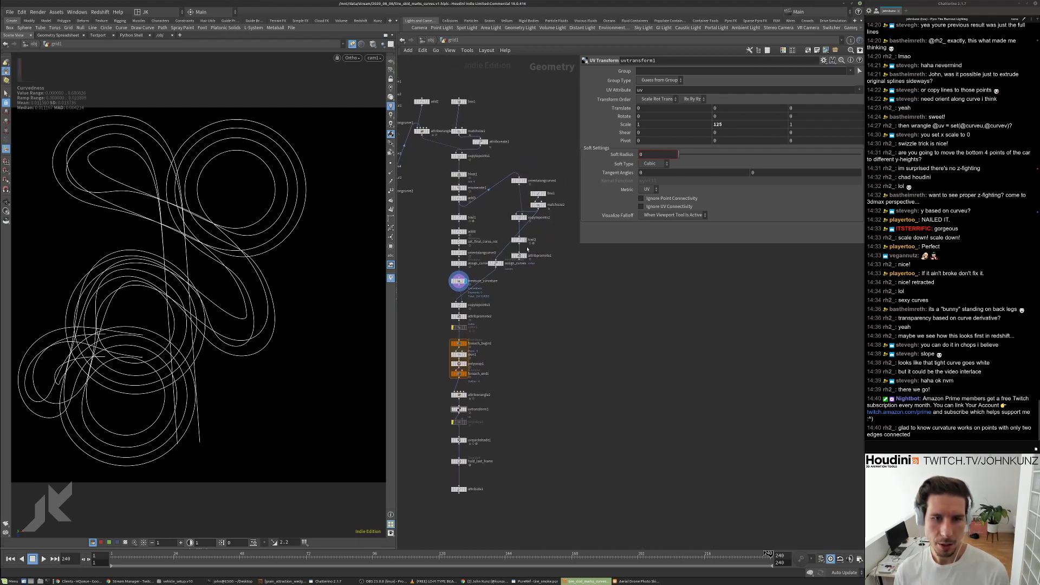
Delete the unused side branch containing trail2 and attribpromote1, and stack the line and matchsize2 nodes neatly above assign_curvev.
drag(524, 297, 526, 263)
key(Delete)
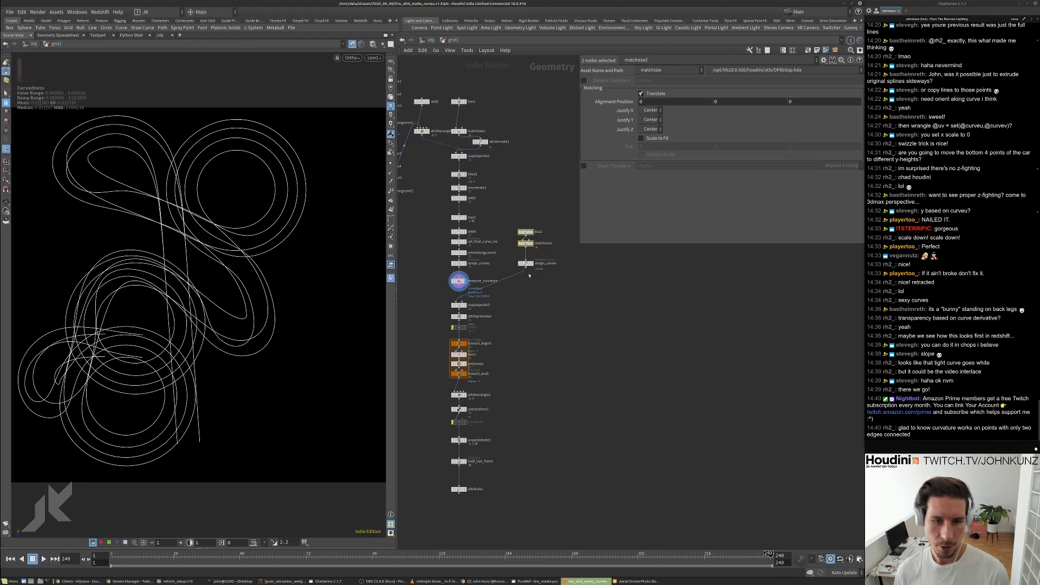
scroll(510, 258, up, 2)
drag(529, 227, 529, 240)
scroll(524, 299, down, 3)
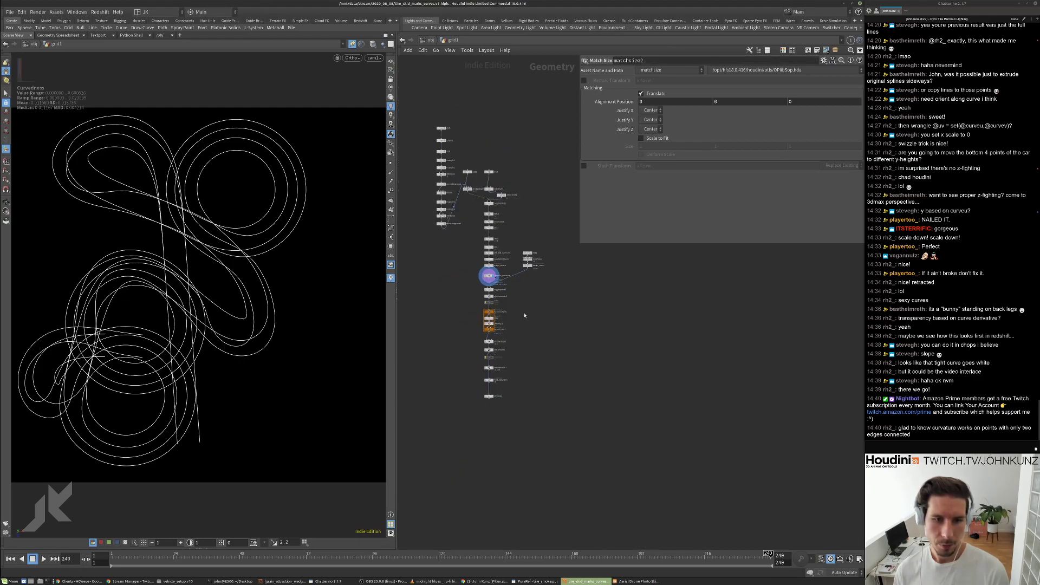
middle_drag(453, 241, 451, 303)
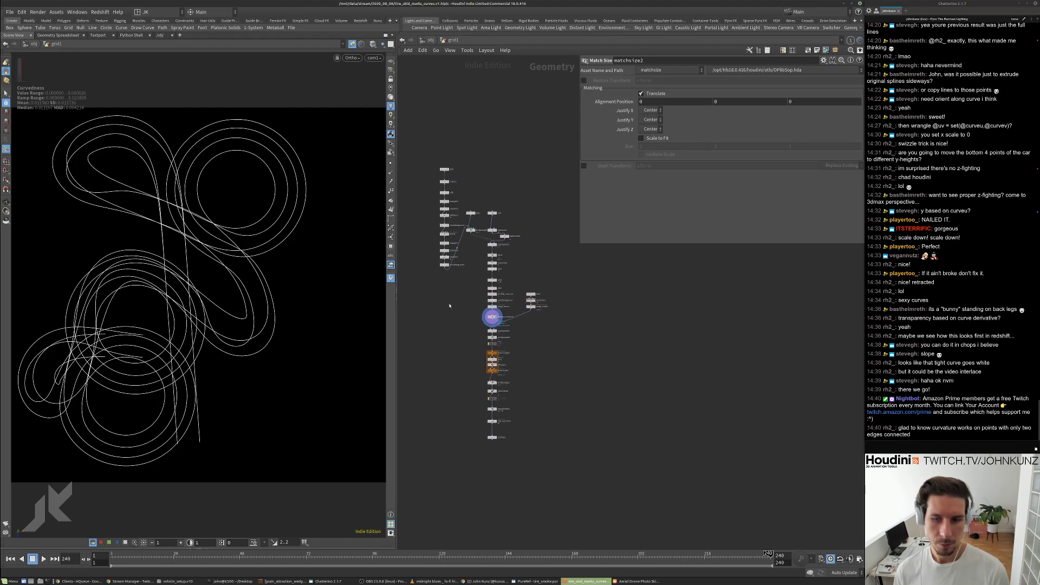
Add an Output node named OUT below attribute1, connect it to attribute1, and display it.
scroll(494, 428, up, 5)
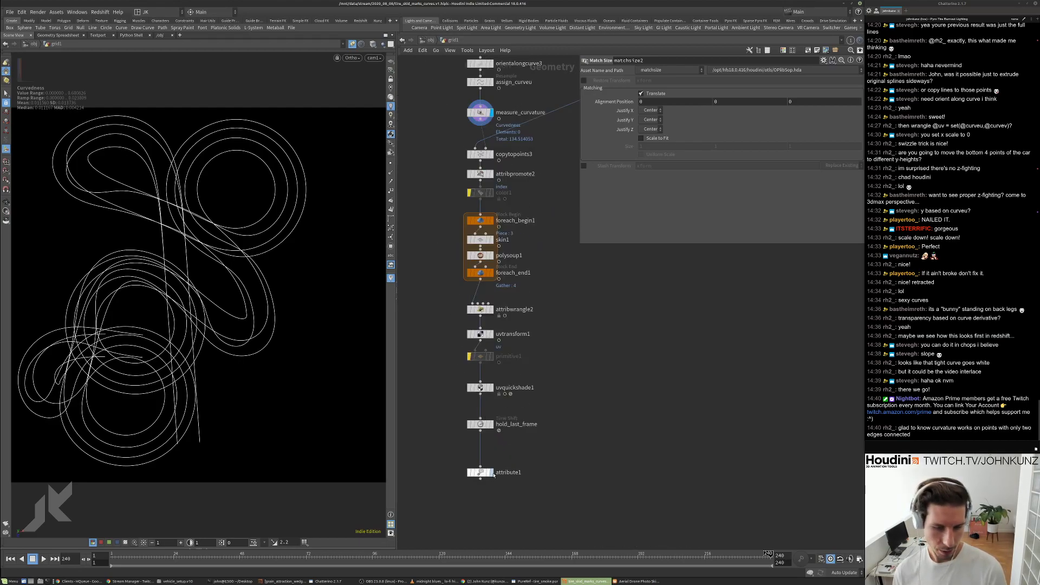
click(492, 473)
scroll(541, 390, up, 3)
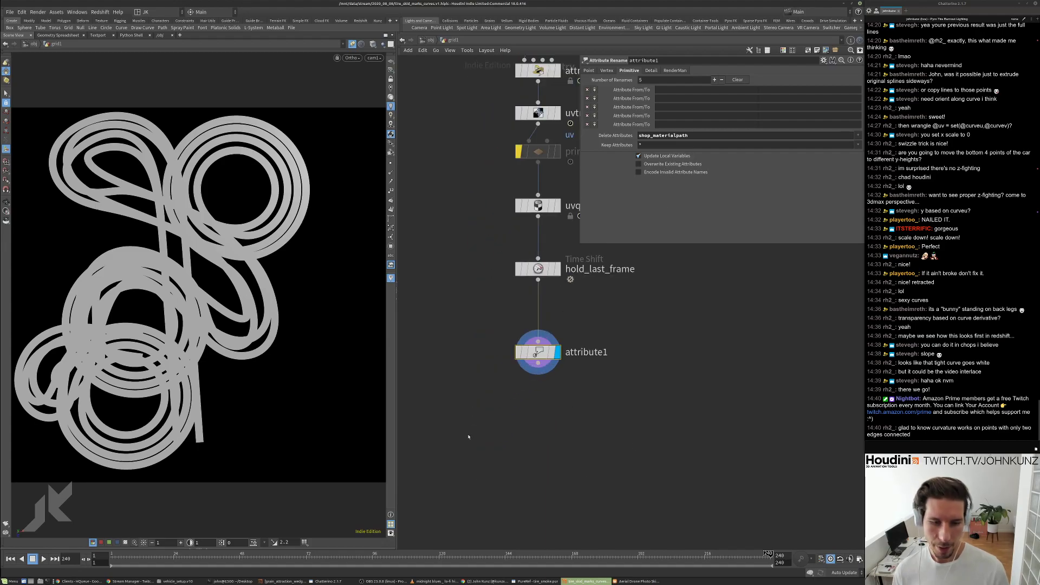
key(Tab)
text(ou)
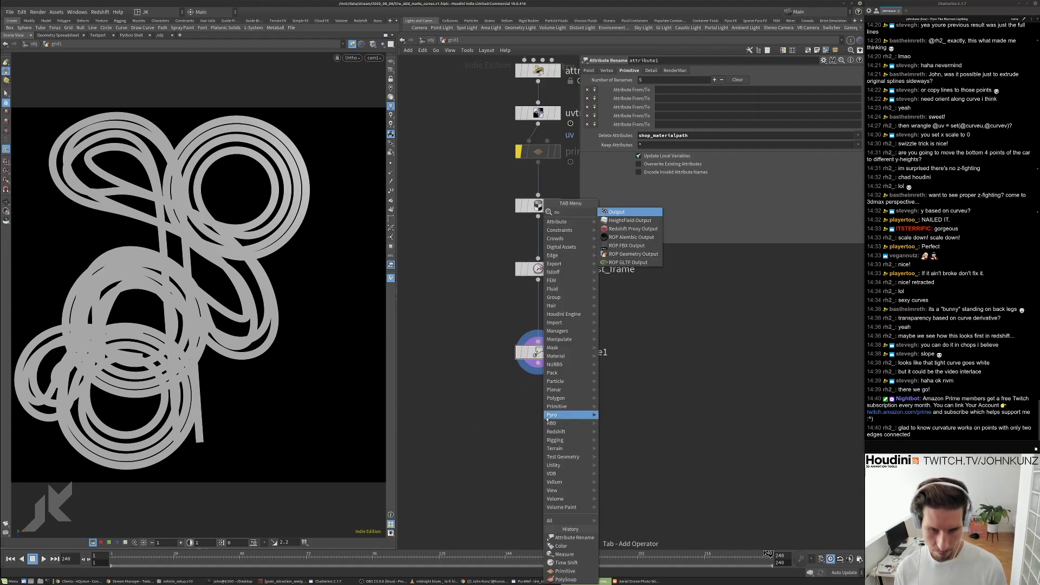
click(628, 212)
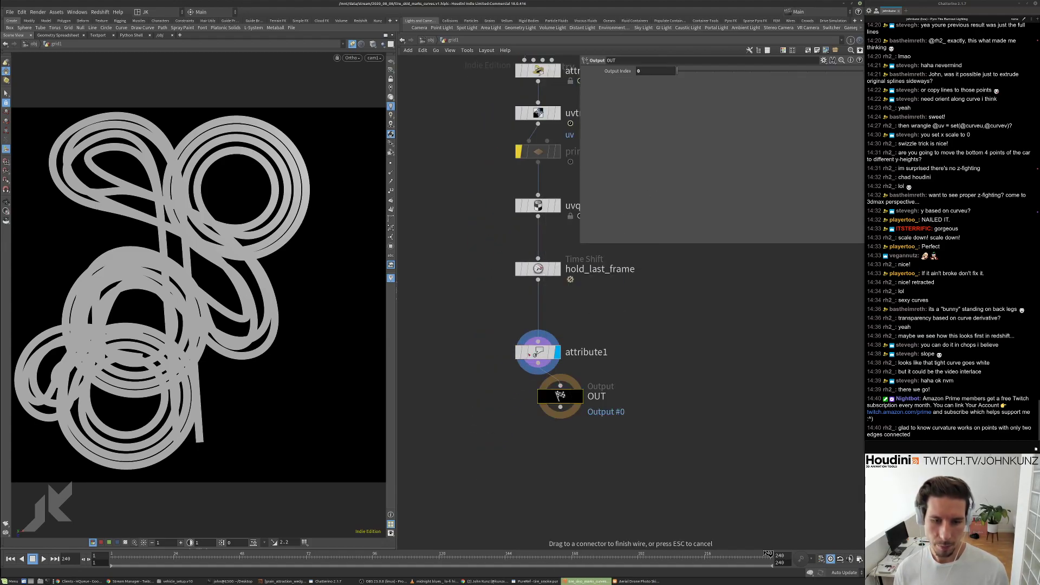
click(557, 419)
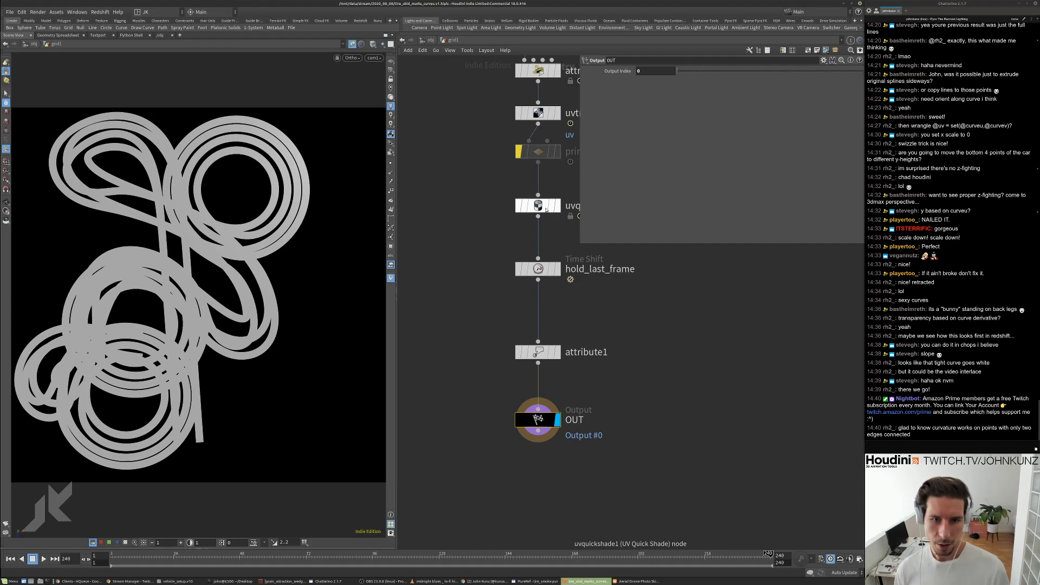
Display uvquickshade1 in the viewport while keeping the render flag on OUT.
key(r)
click(538, 352)
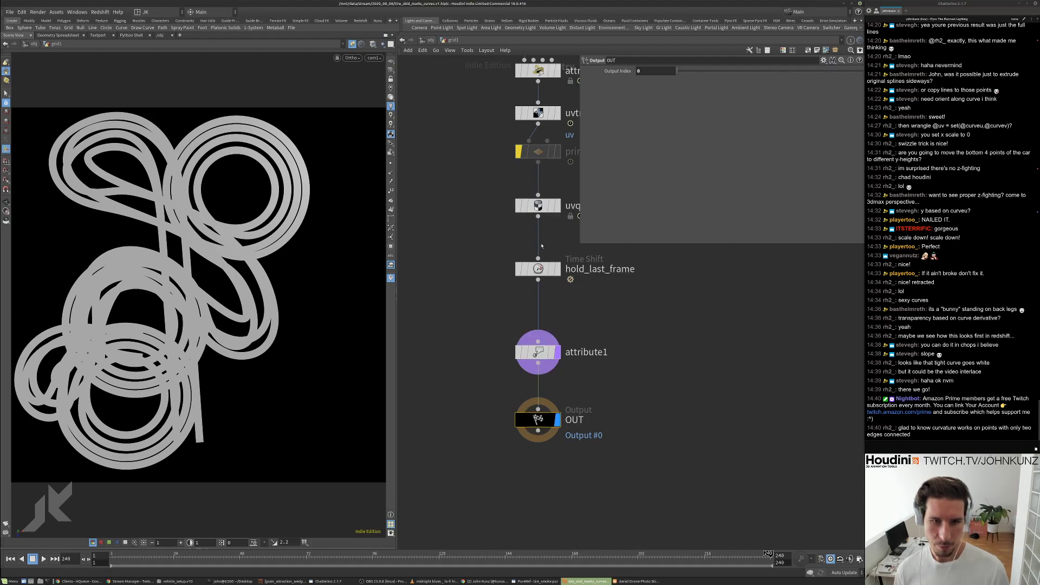
click(538, 207)
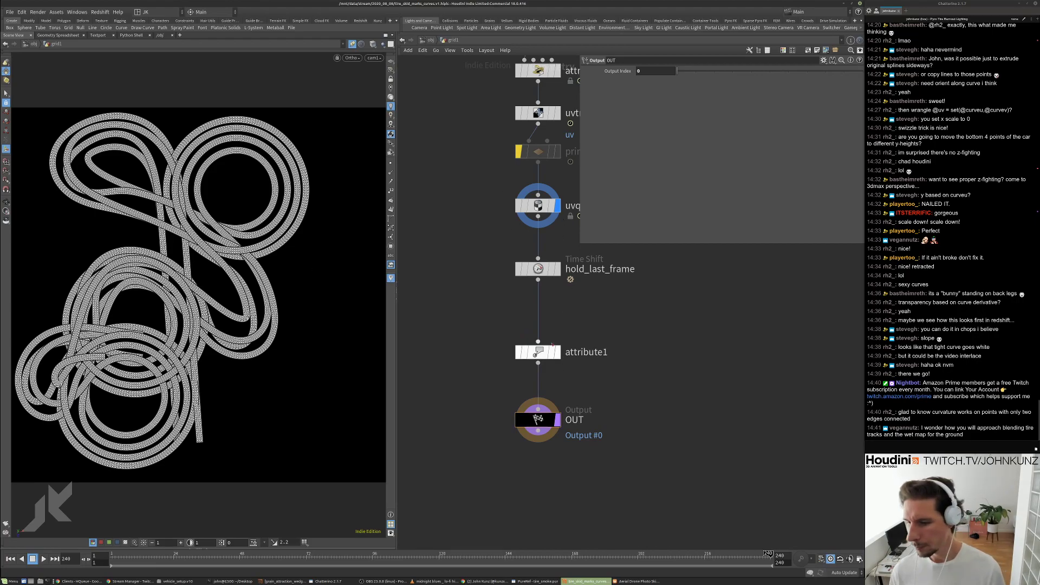
Look at the aerial skid mark reference photo in Firefox and return to the Houdini network.
middle_drag(610, 350, 608, 396)
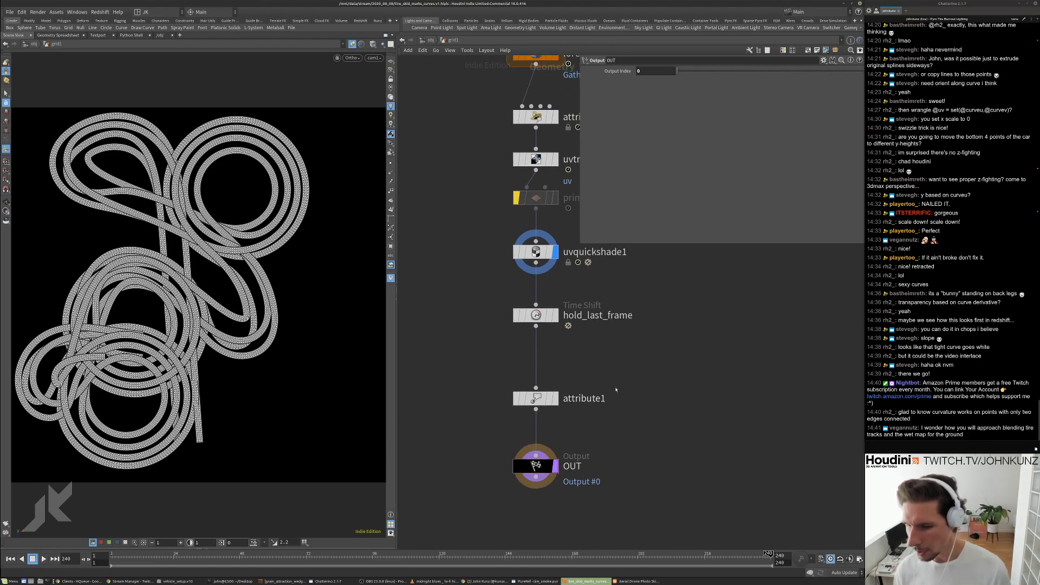
scroll(623, 374, down, 2)
scroll(623, 375, up, 2)
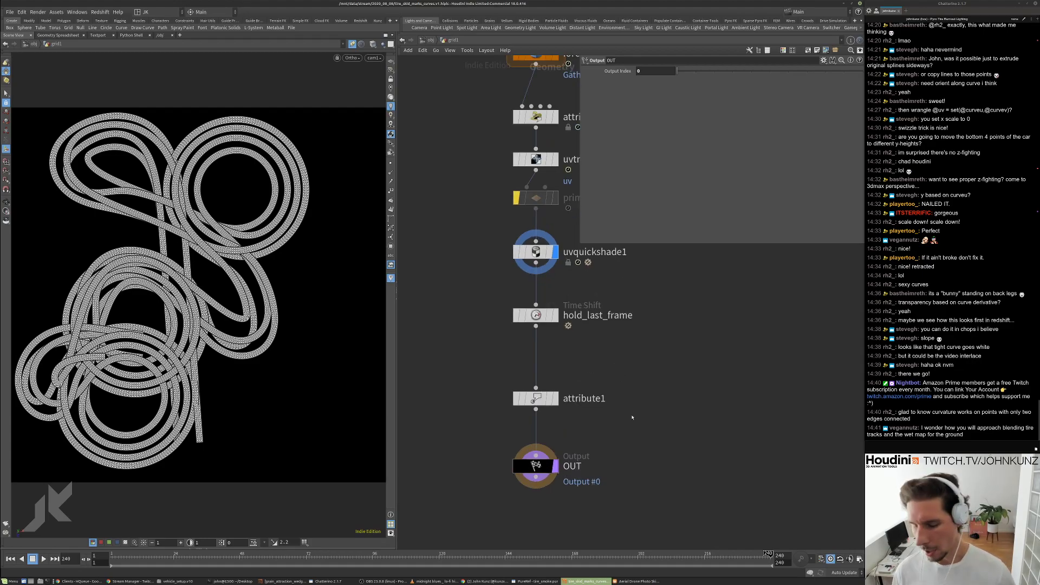
click(636, 582)
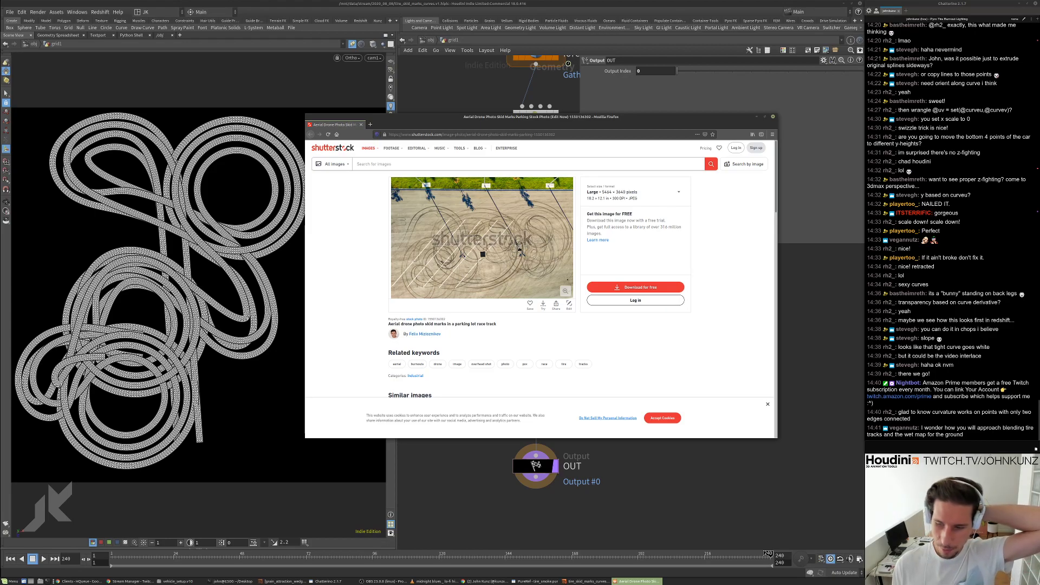
key(alt+Tab)
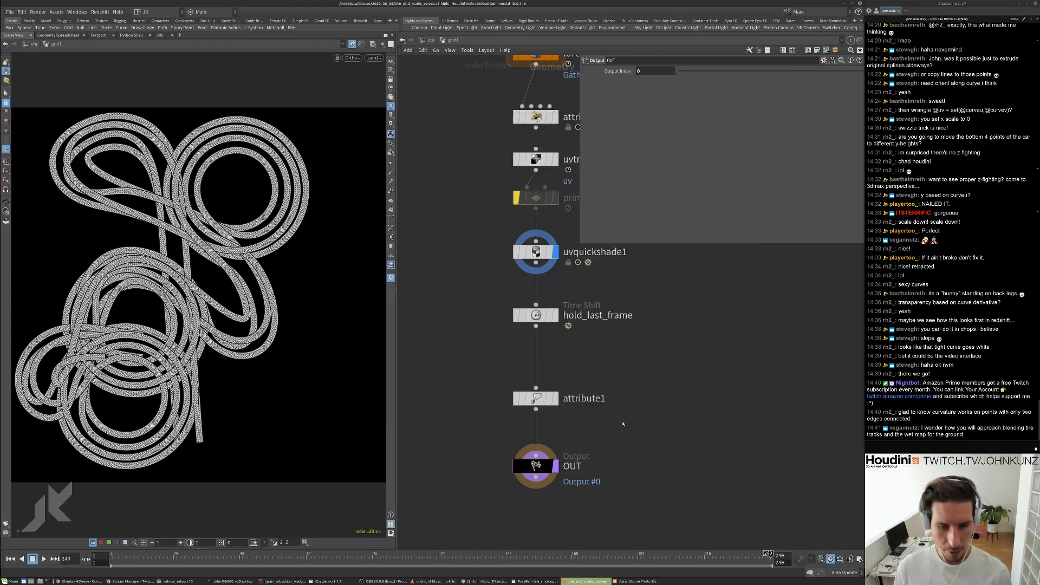
middle_drag(626, 369, 624, 376)
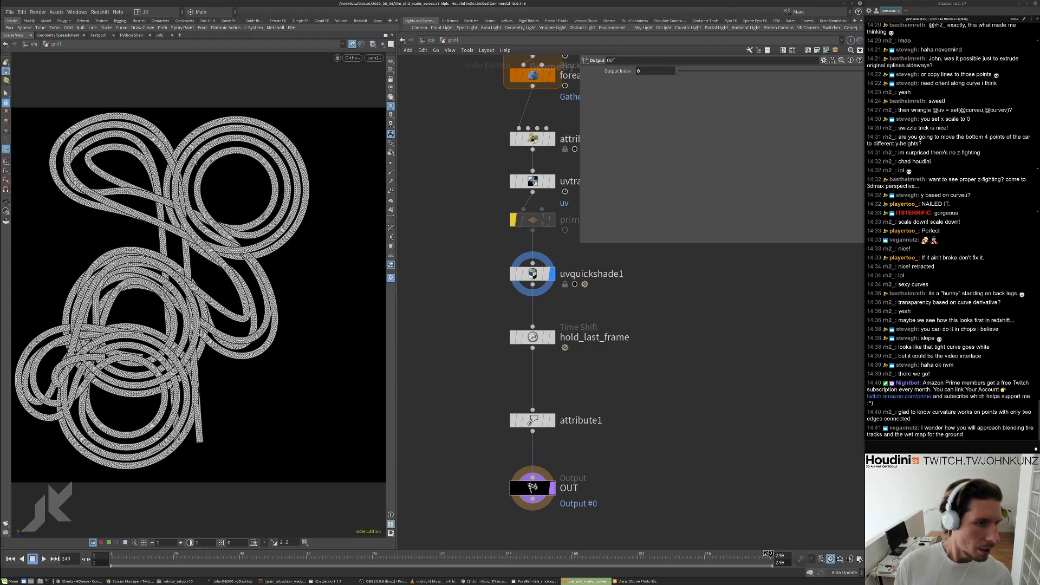
Move the node chain starting at grid1 as one column so that it sits directly above add2 and attribwrangle1.
key(h)
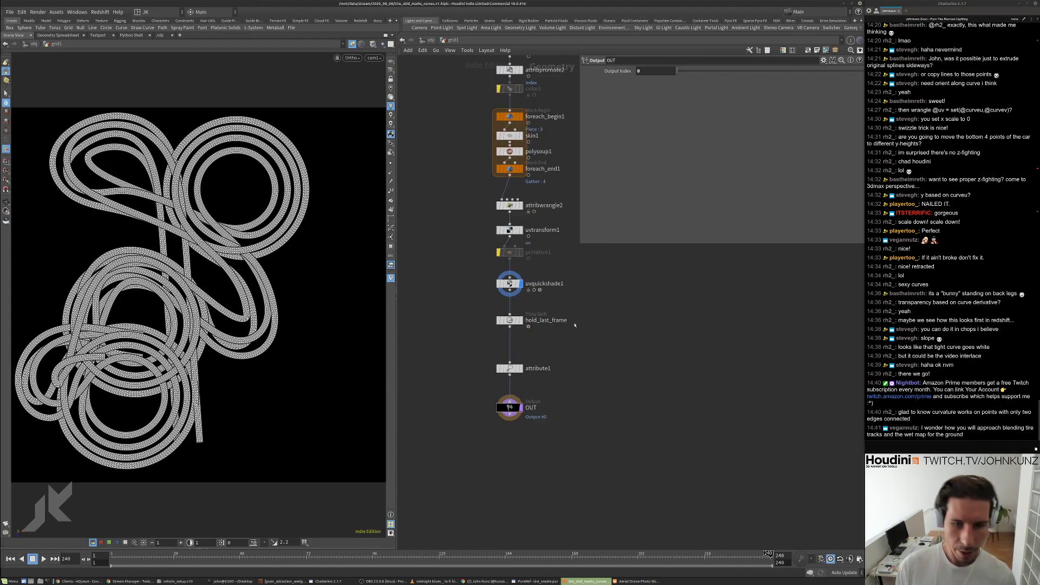
scroll(450, 355, down, 2)
scroll(518, 340, up, 3)
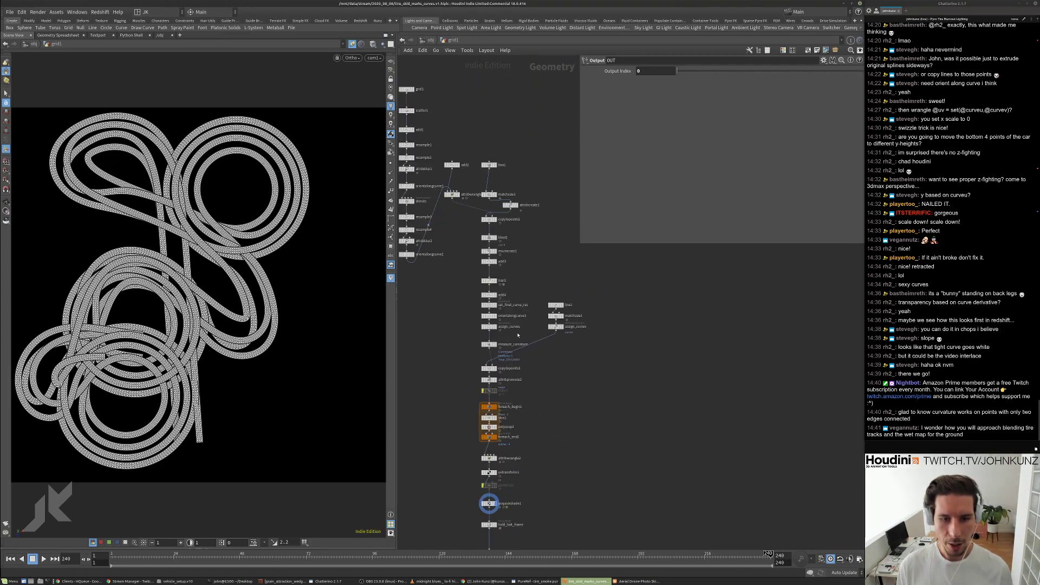
scroll(551, 378, down, 1)
middle_drag(448, 315, 474, 383)
drag(474, 382, 415, 160)
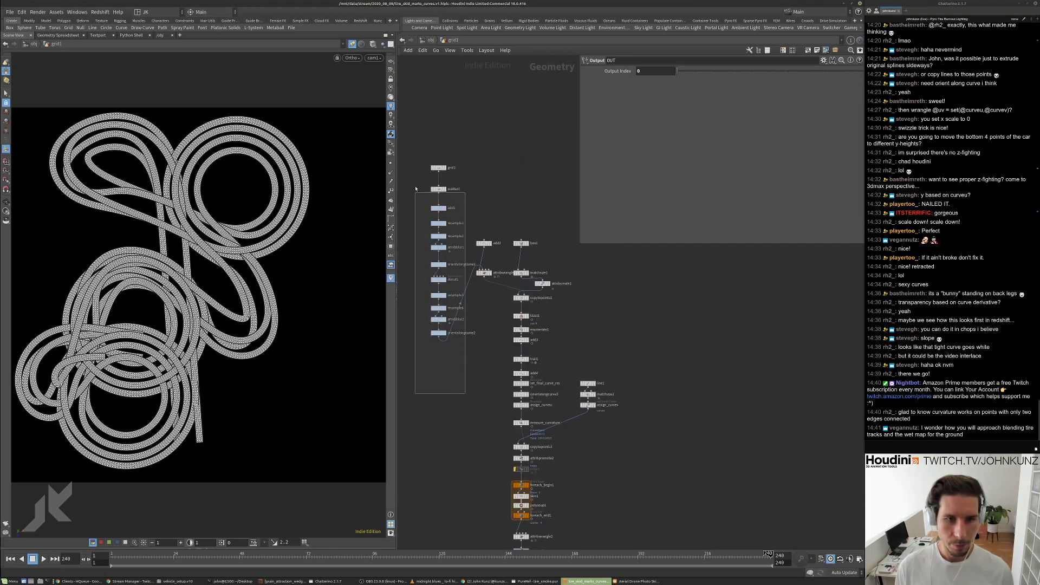
drag(440, 332, 497, 218)
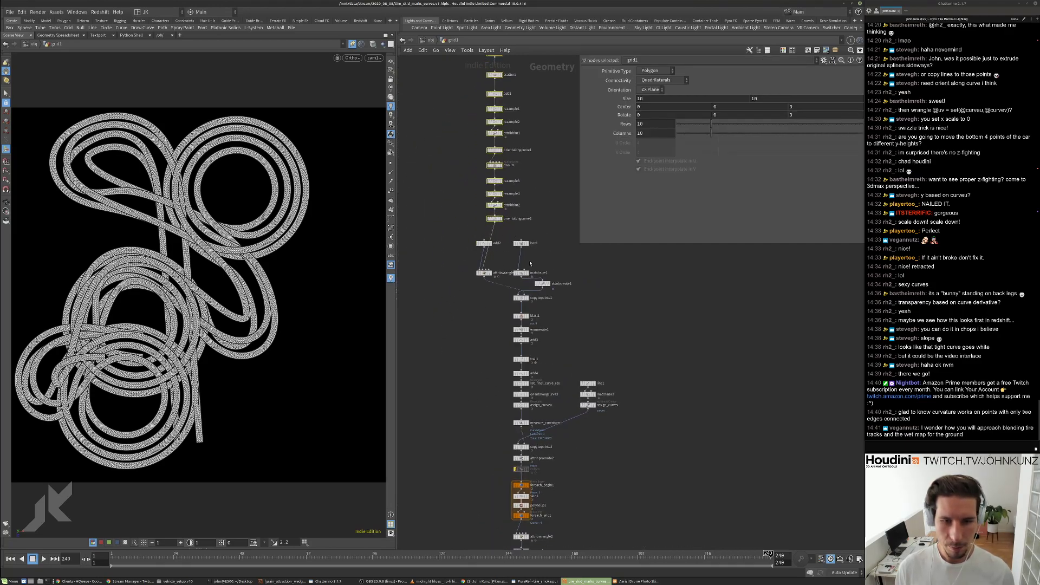
Line up the stray attribute node directly below matchsize1, move add2 outward, and place attribwrangle1 at the end of the grid1 chain.
scroll(539, 275, up, 2)
drag(543, 291, 572, 260)
middle_drag(436, 250, 472, 273)
drag(496, 254, 442, 217)
scroll(499, 295, down, 2)
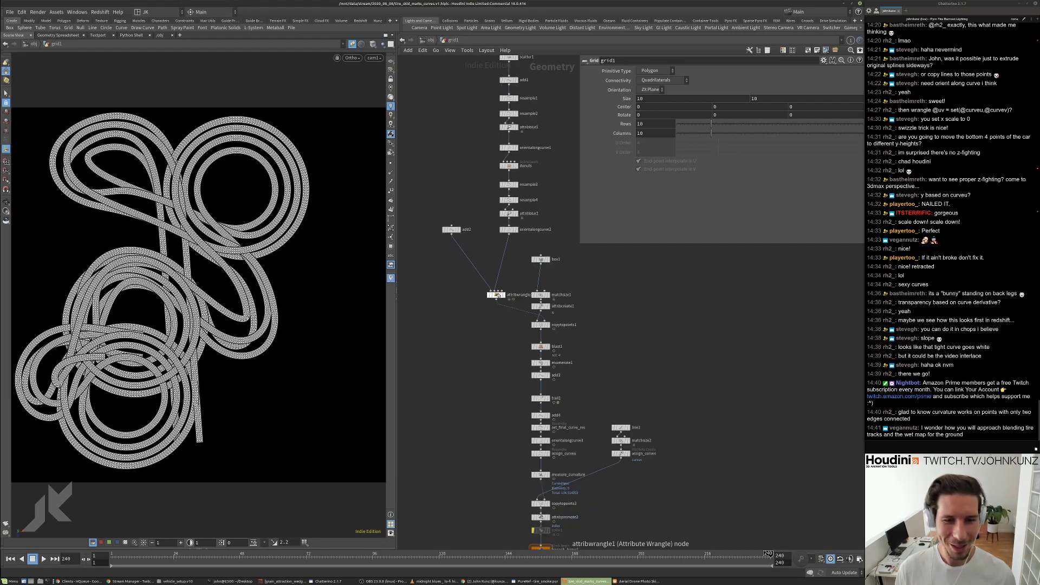
drag(497, 295, 509, 269)
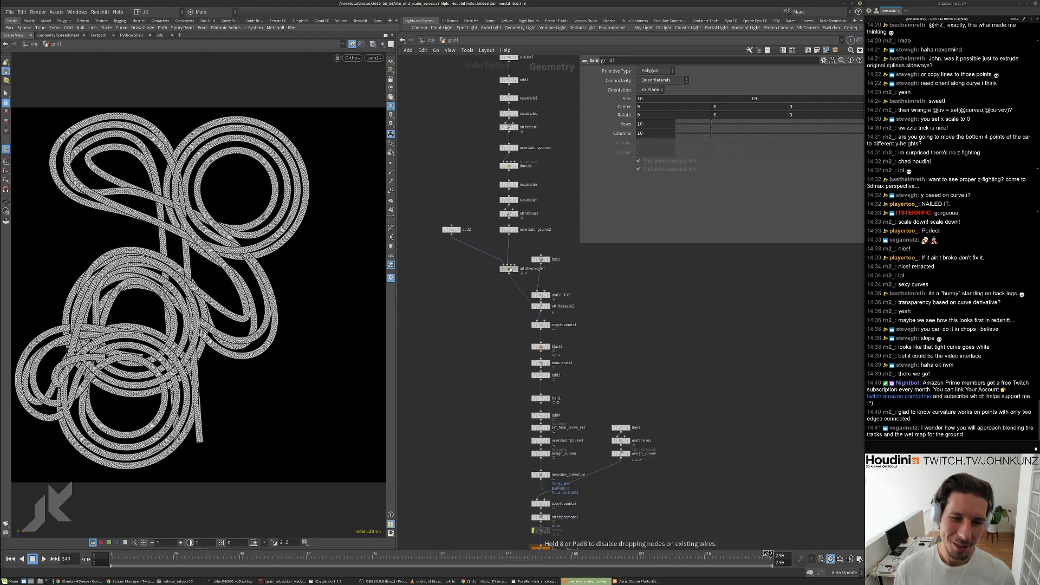
Move attribwrangle1 with its whole upstream grid1 branch to the opposite side of the main chain and frame the network.
scroll(460, 243, down, 2)
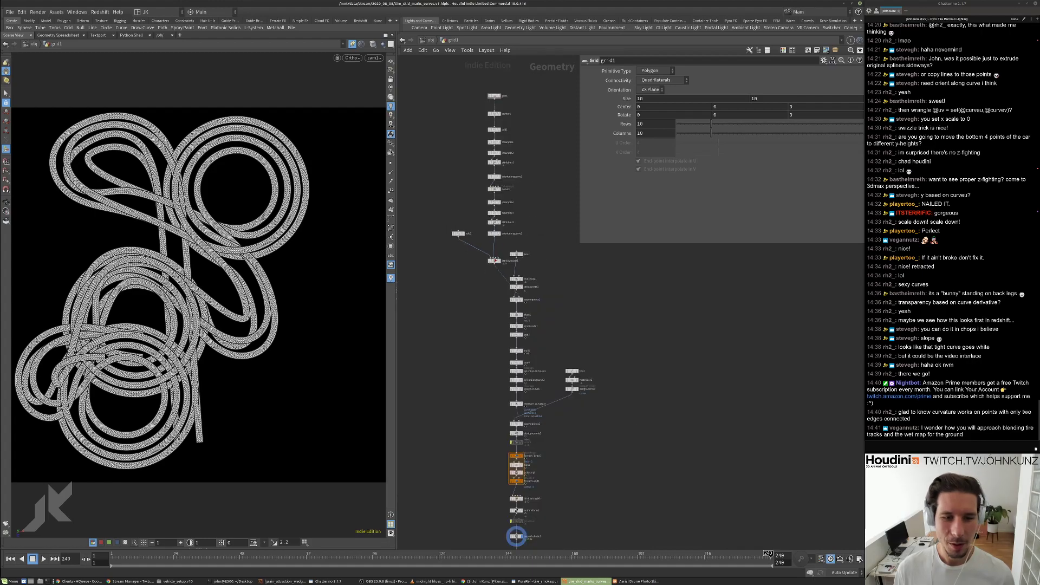
shift+drag(495, 261, 578, 286)
key(h)
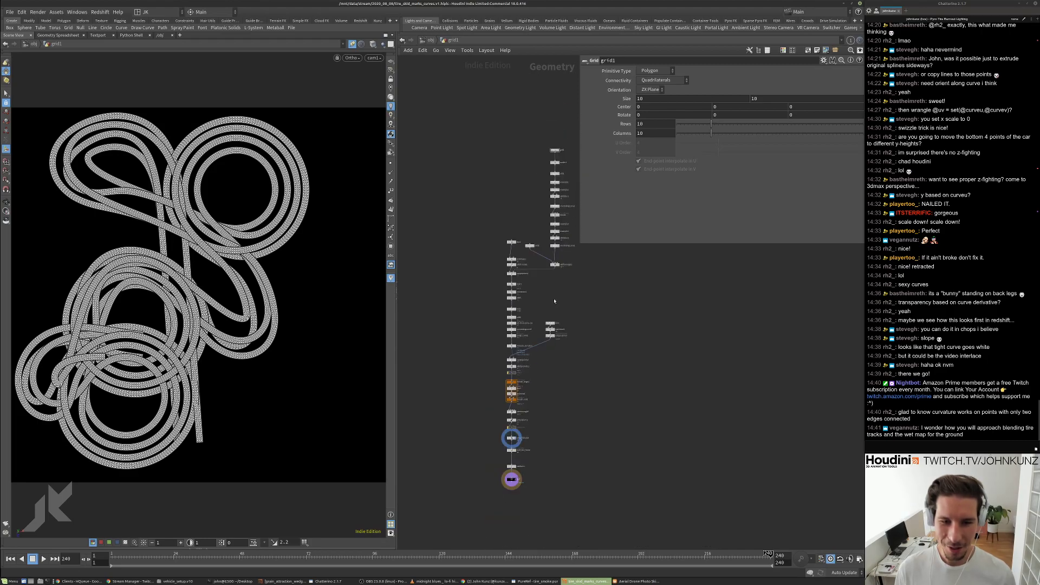
Go up to the object level and rename the grid1 geometry object as tire_tracks.
click(430, 40)
double_click(553, 252)
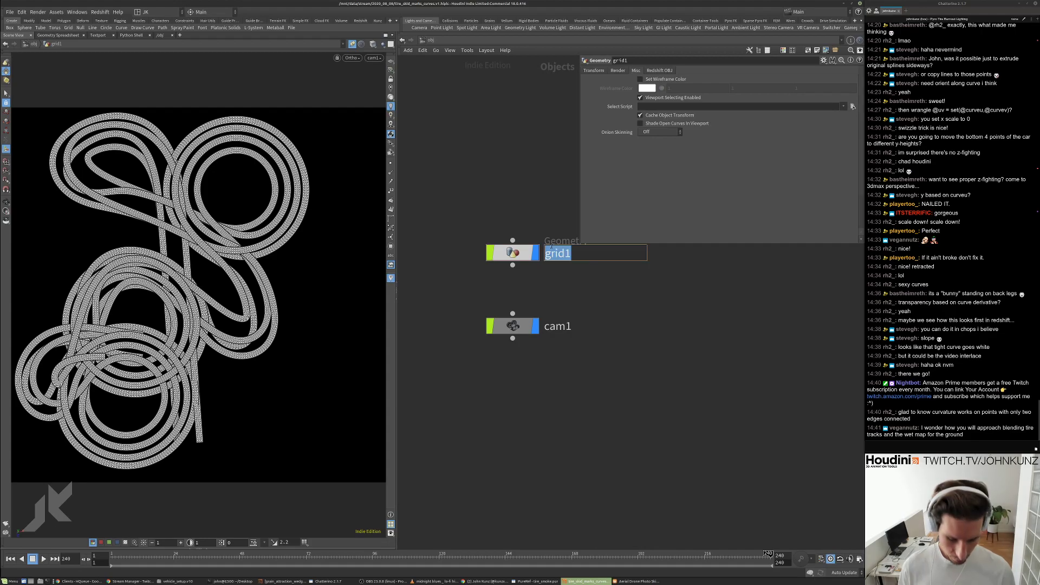
text(tire_tracks)
key(Return)
Add a Material Network node above the tire_tracks object.
key(Tab)
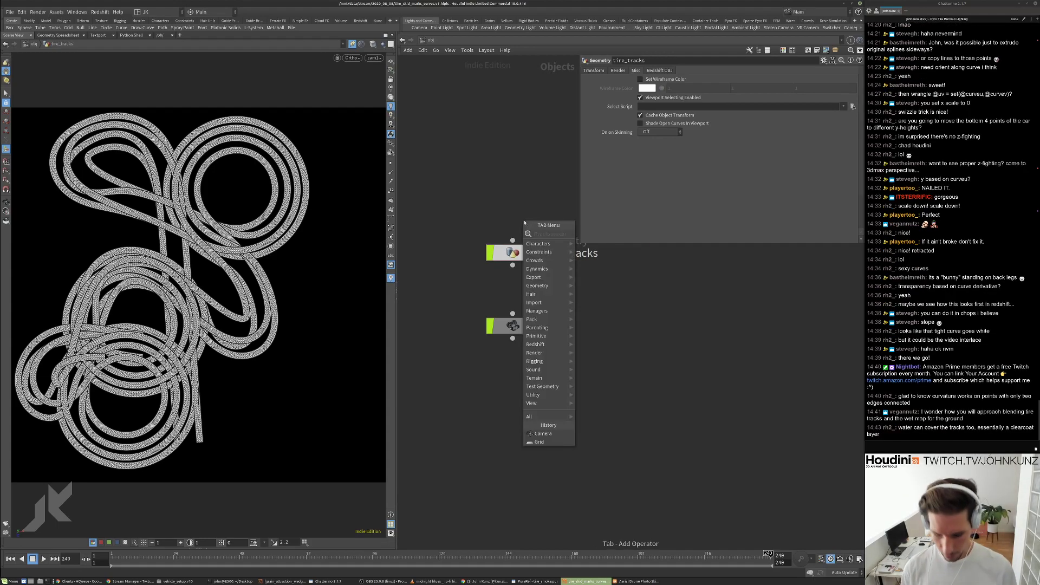
text(mat)
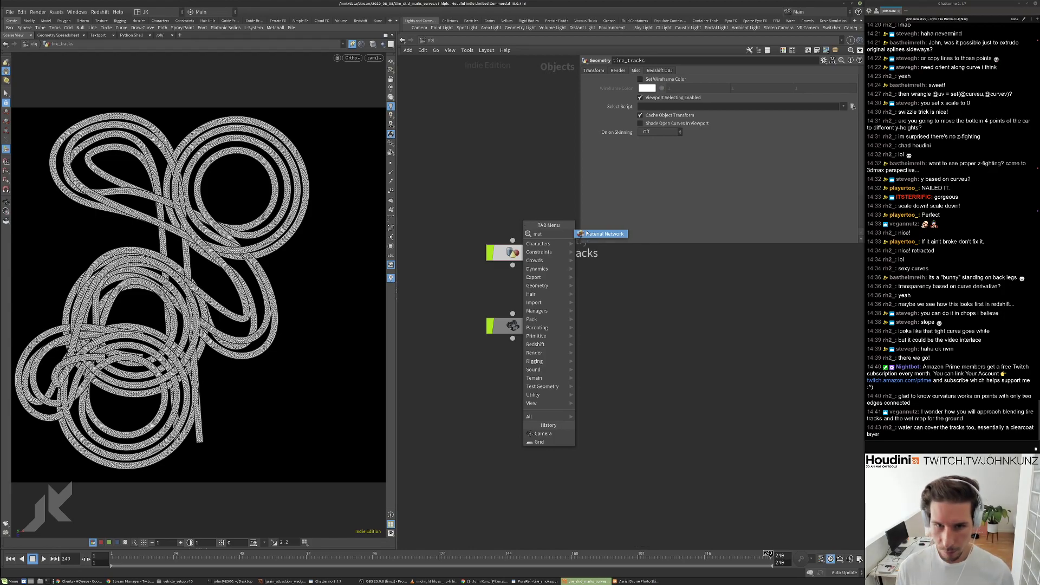
key(Return)
click(514, 206)
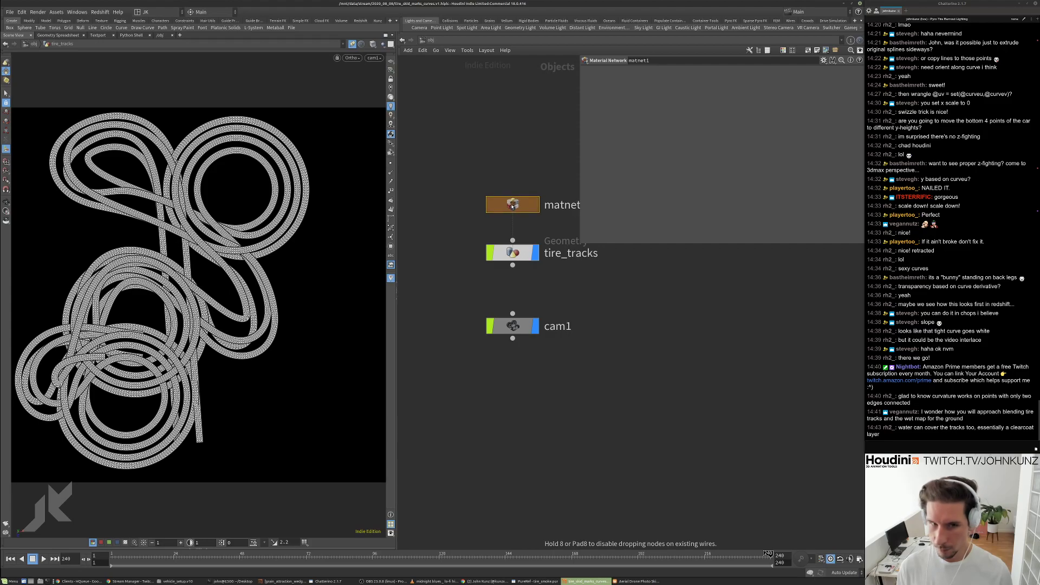
Create a Material Builder inside the new material network matnet1.
double_click(514, 205)
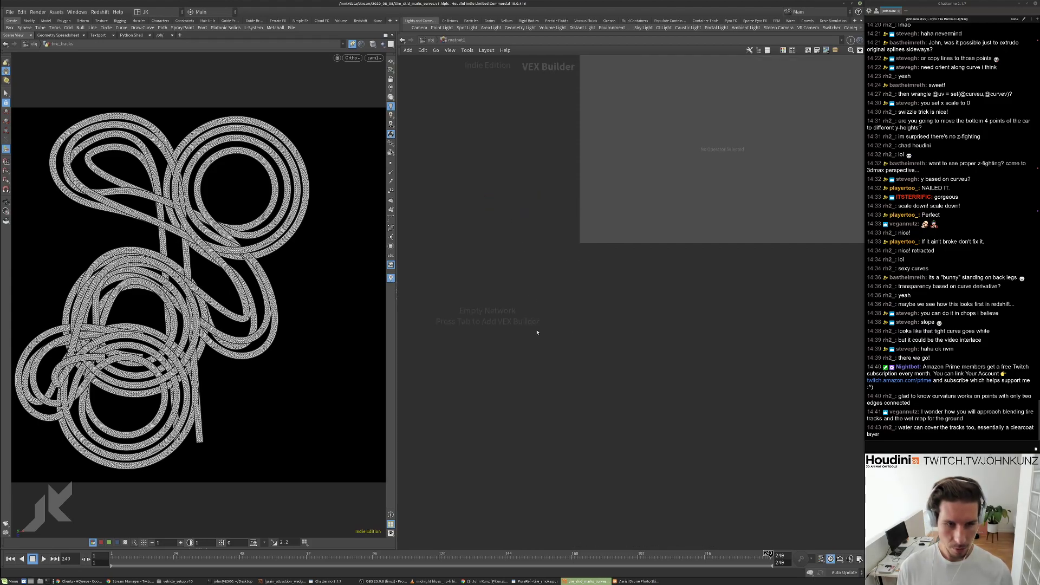
key(Tab)
text(ma)
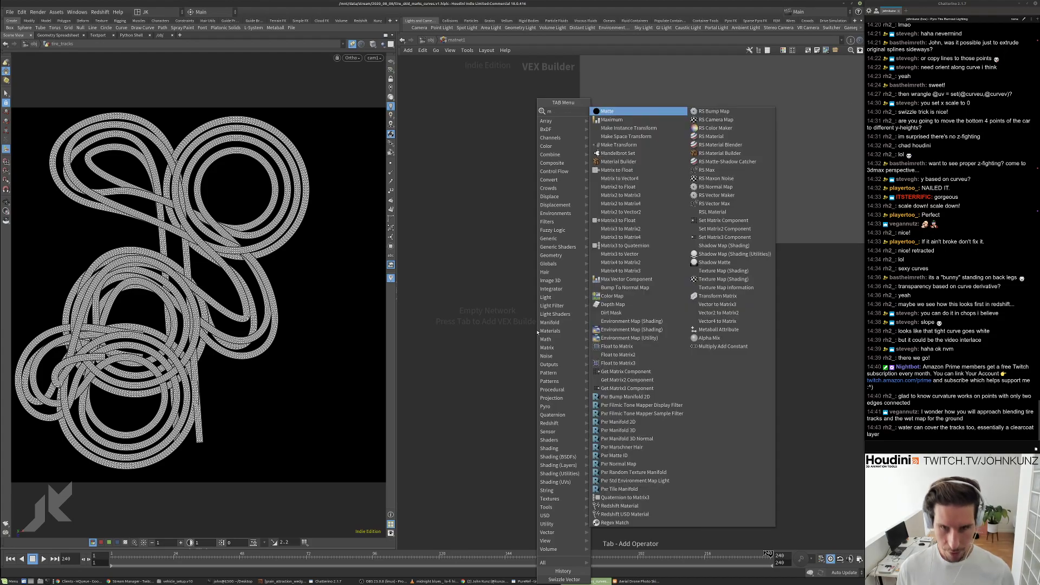
click(643, 167)
click(569, 341)
scroll(520, 337, up, 3)
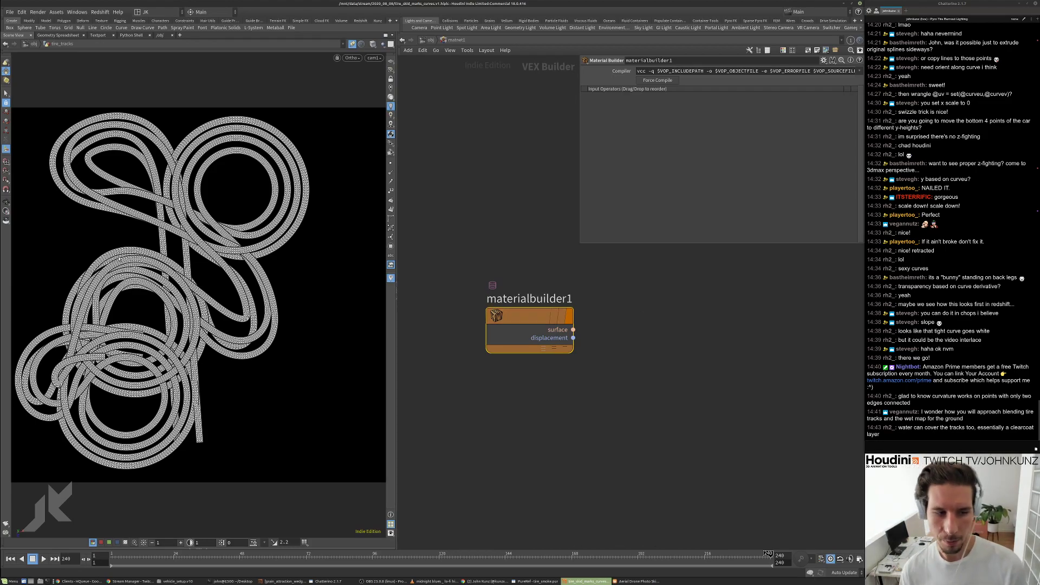
Open materialbuilder1 and move surface_globals level with surface_output.
double_click(548, 335)
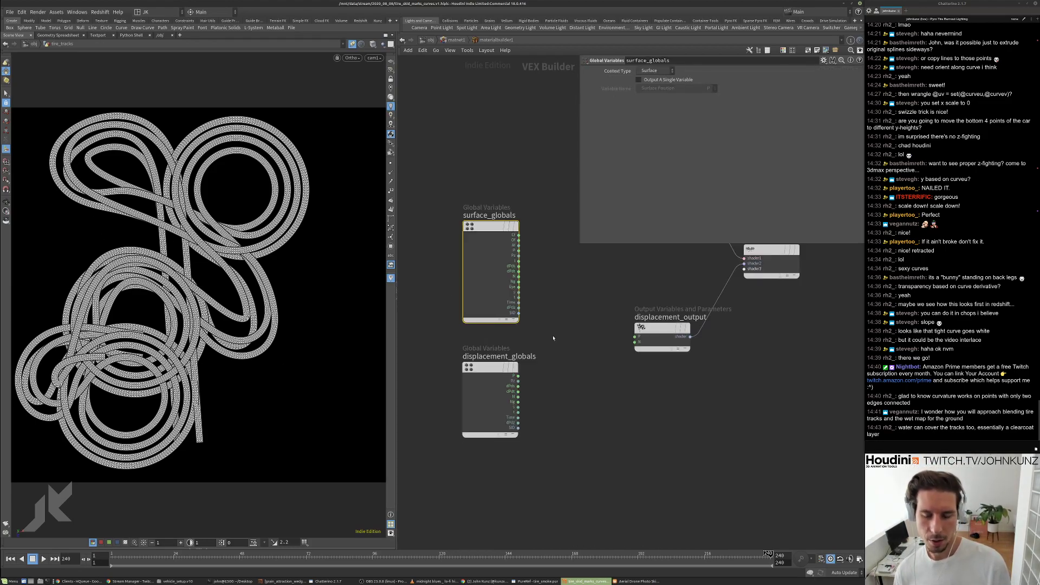
scroll(577, 337, down, 3)
middle_drag(578, 337, 575, 406)
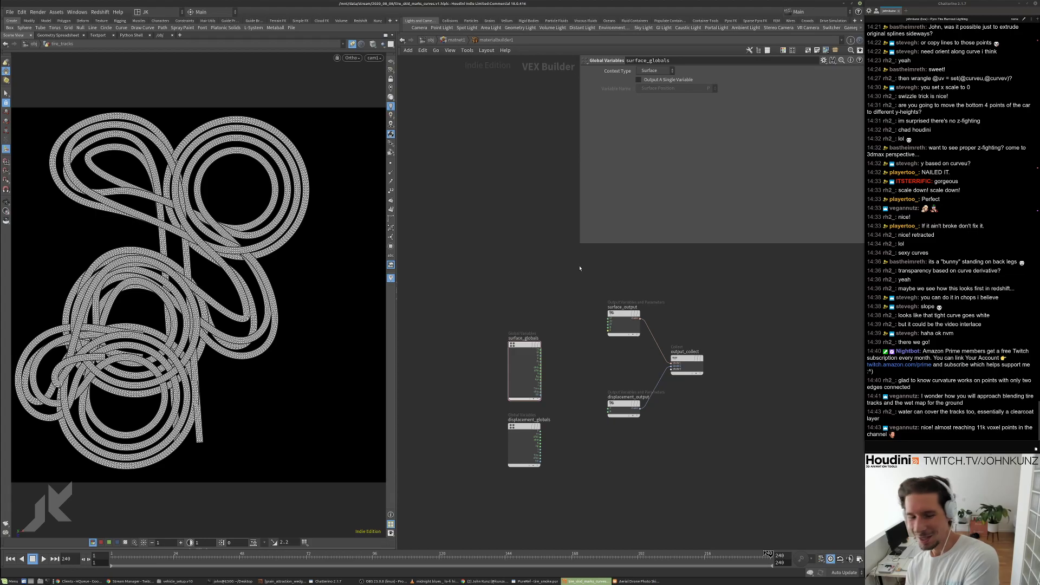
scroll(597, 301, up, 2)
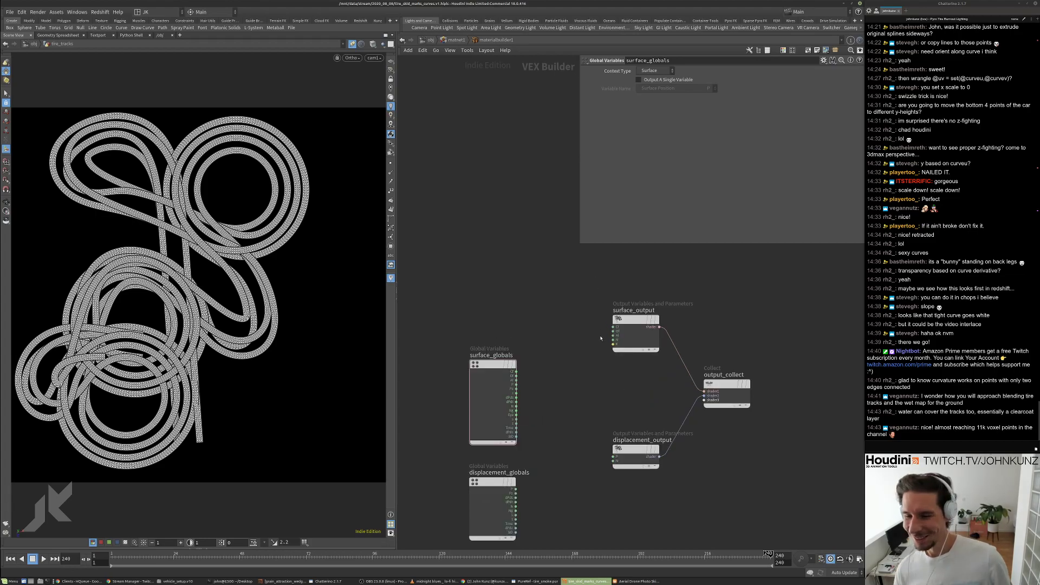
drag(482, 366, 481, 321)
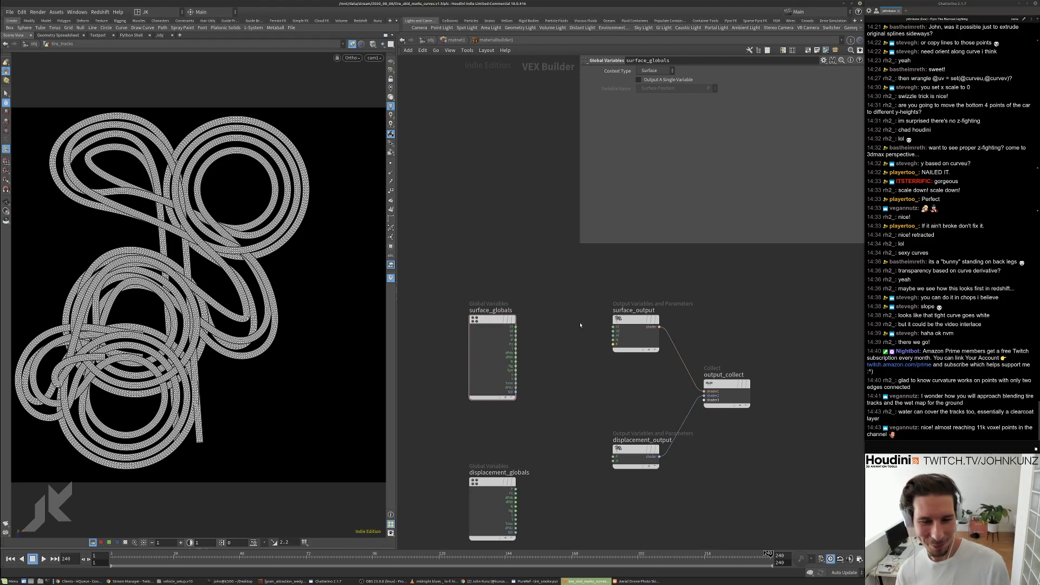
scroll(580, 325, up, 1)
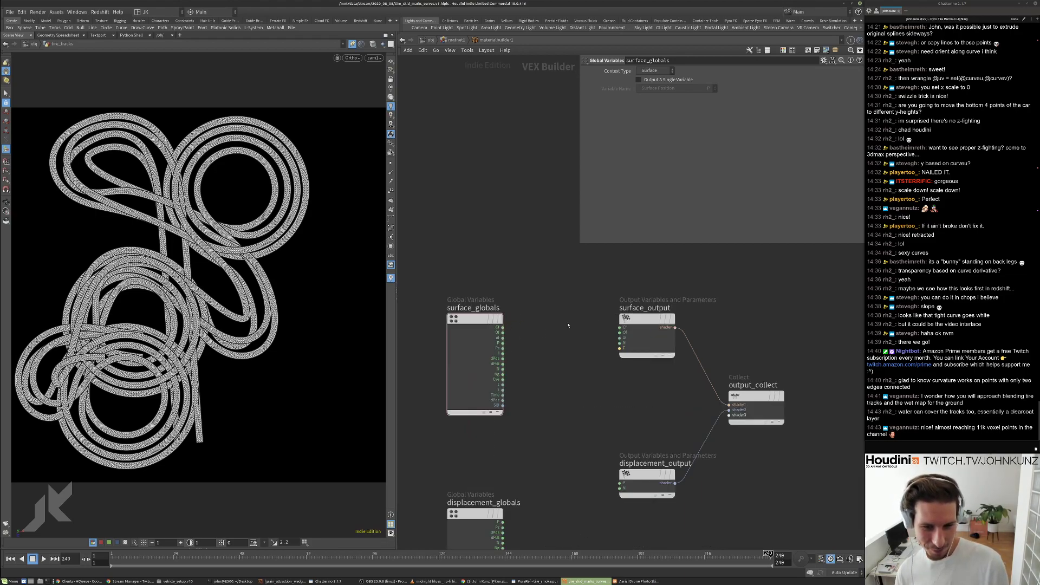
Add a Render View pane tab alongside the scene view.
click(179, 35)
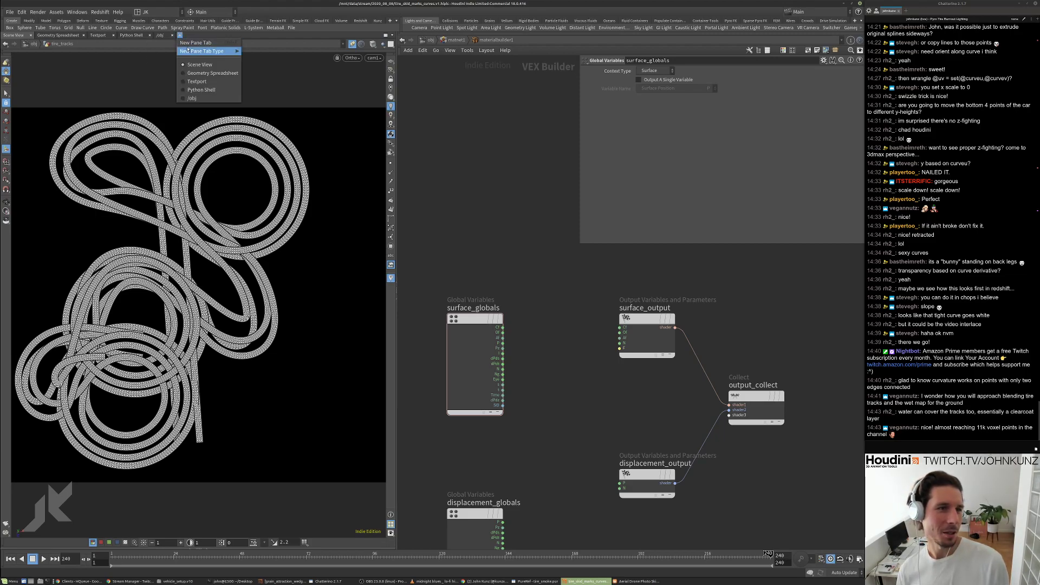
mouse_move(187, 51)
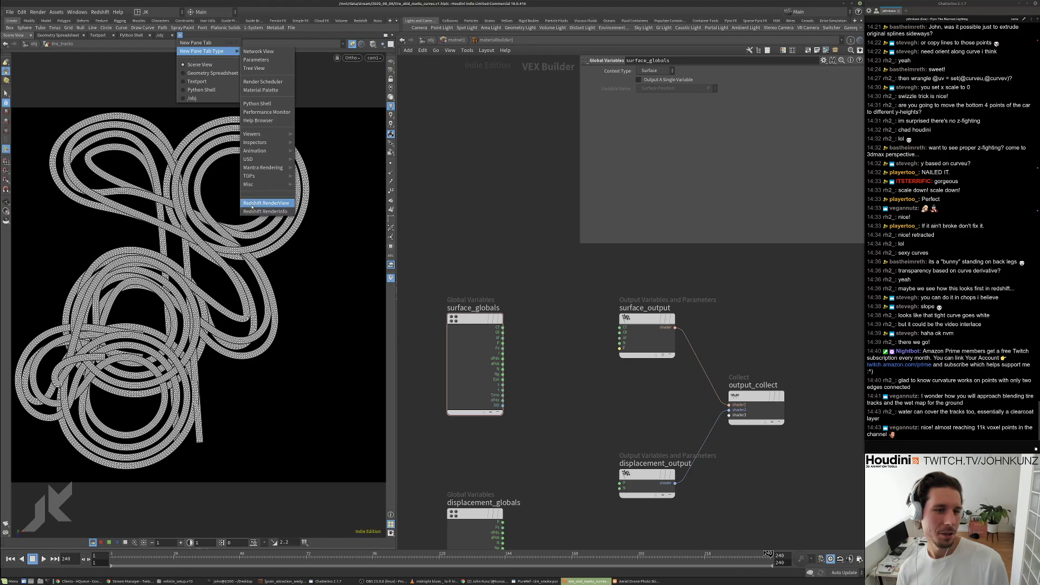
mouse_move(267, 134)
click(304, 168)
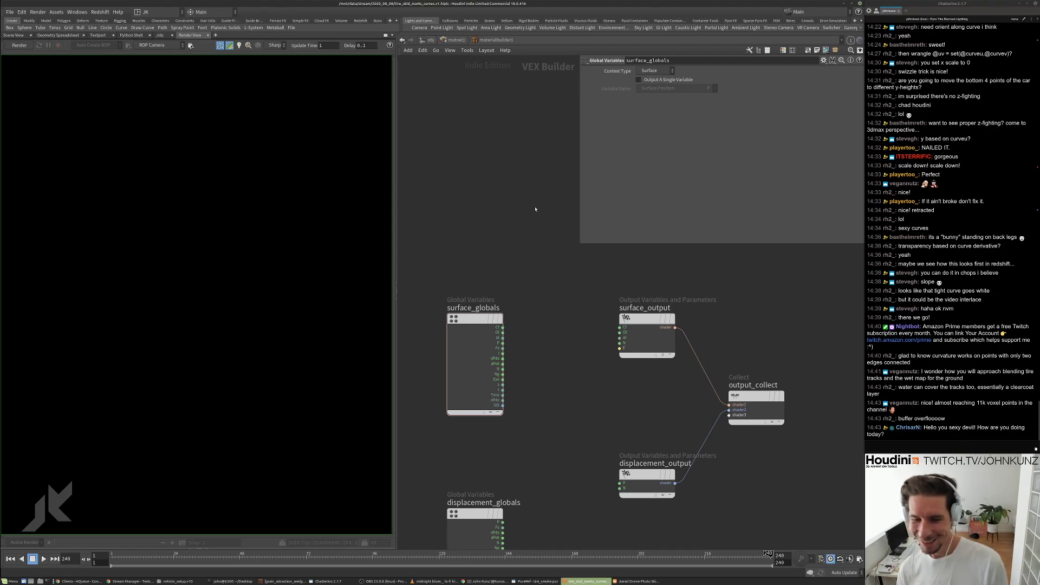
scroll(531, 262, down, 1)
middle_drag(534, 305, 529, 290)
scroll(529, 290, up, 2)
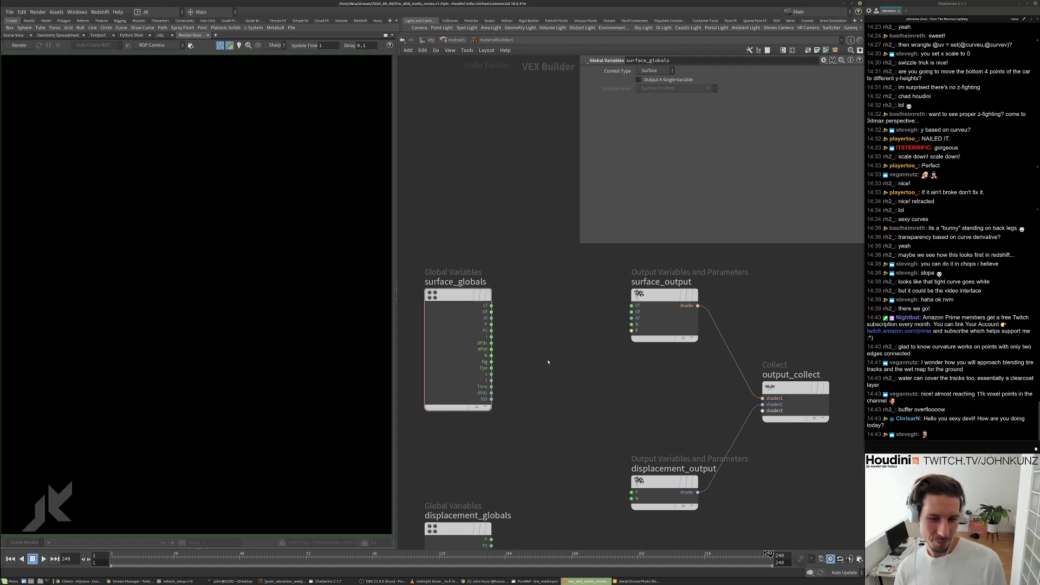
key(Tab)
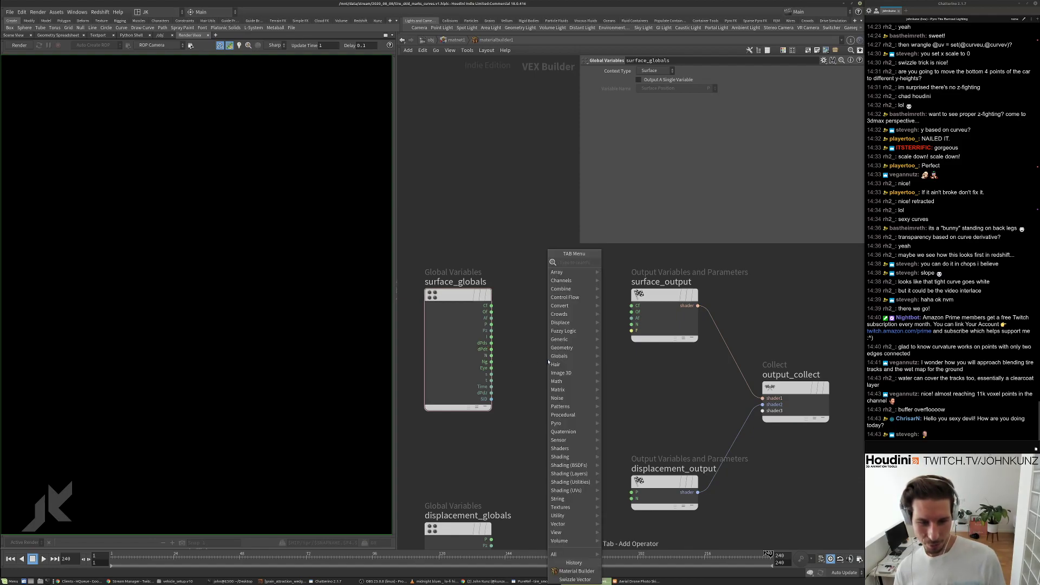
key(Escape)
Assign materialbuilder1 from matnet1 as the render material of the tire_tracks object and start a Mantra render in the Render View.
key(u)
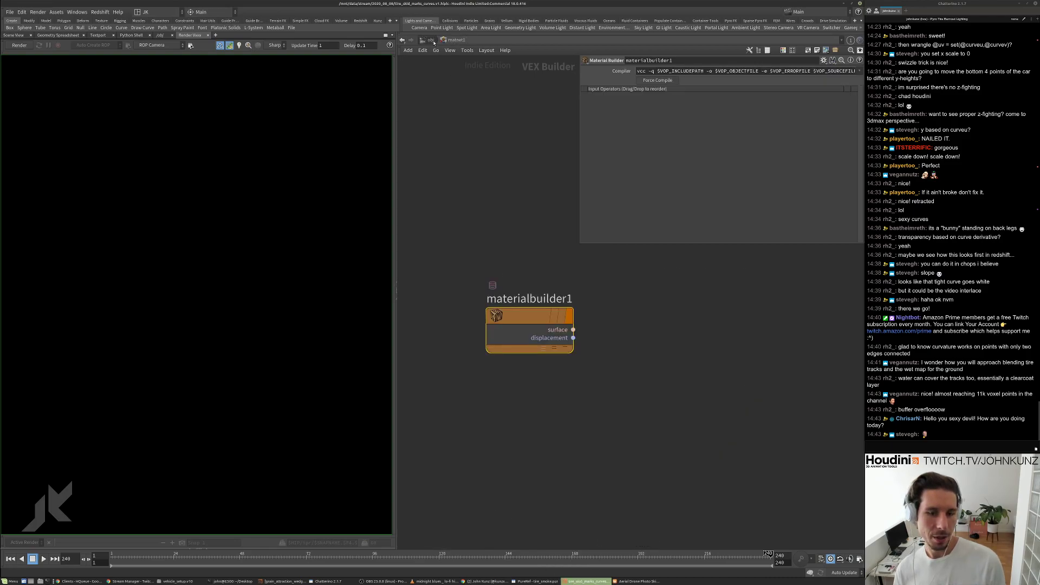
key(u)
click(512, 252)
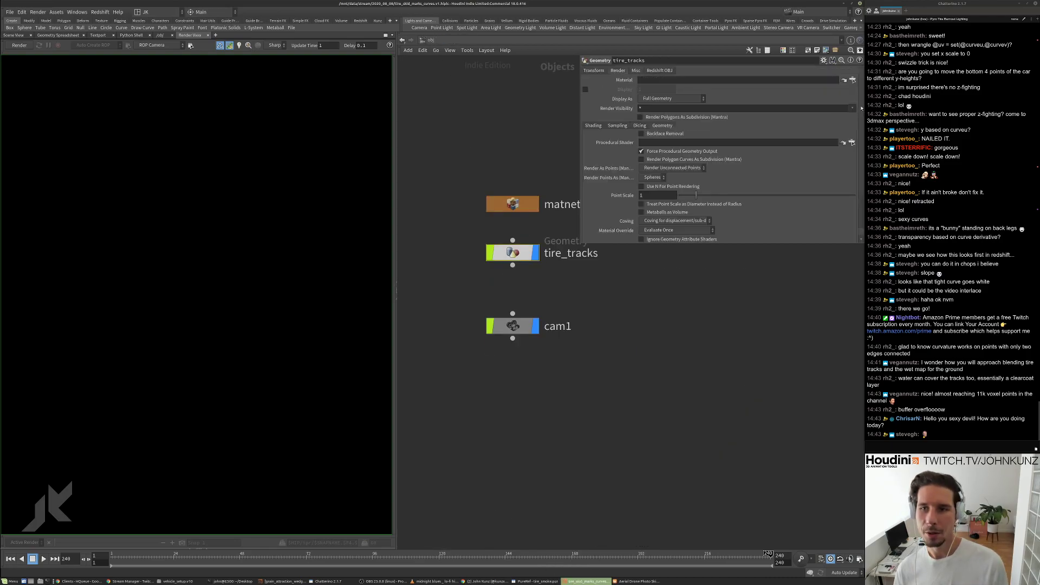
click(852, 79)
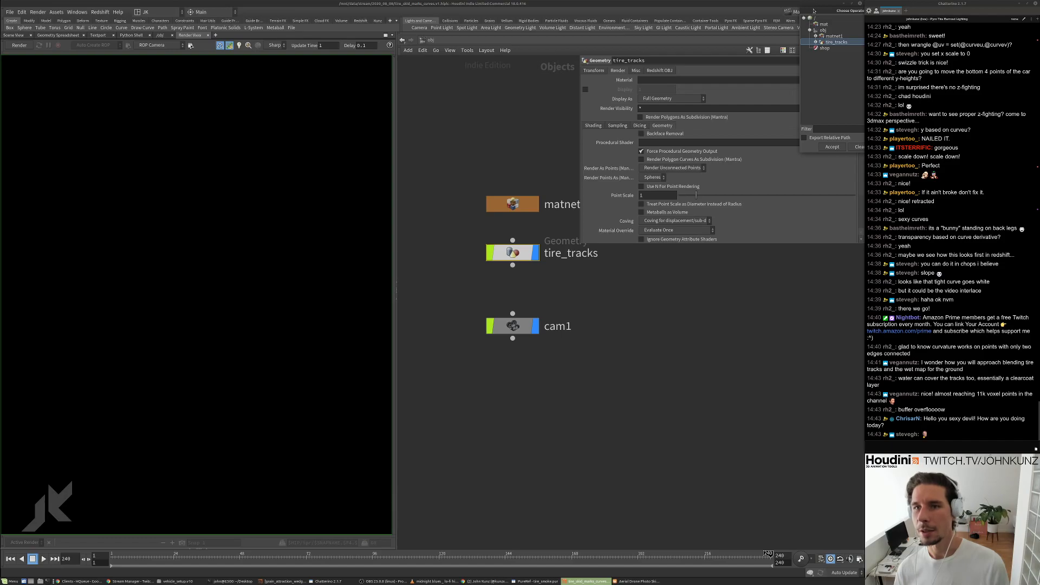
drag(813, 10, 721, 53)
click(724, 79)
click(743, 84)
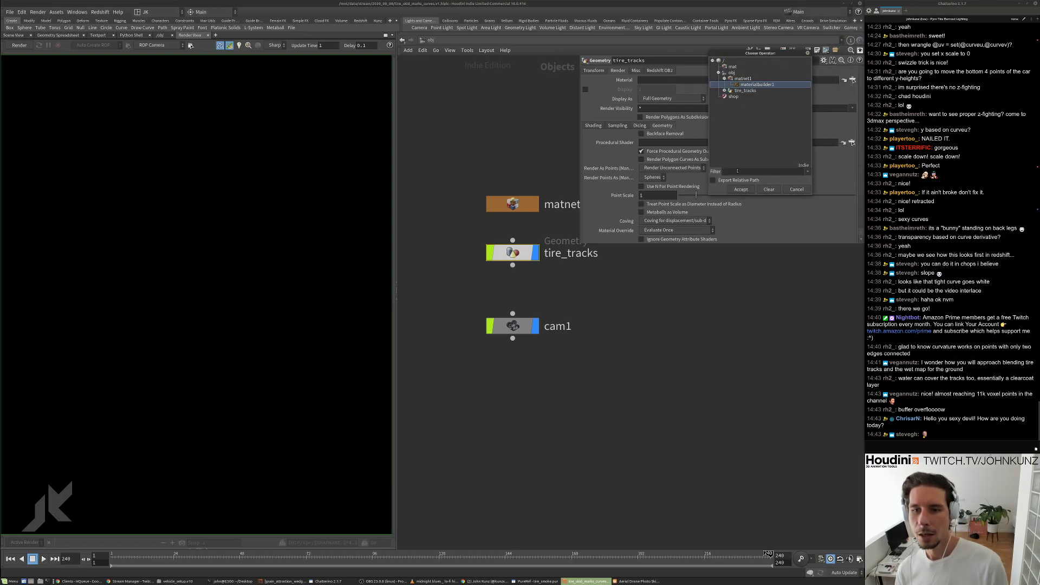
click(740, 189)
click(19, 45)
scroll(594, 297, down, 3)
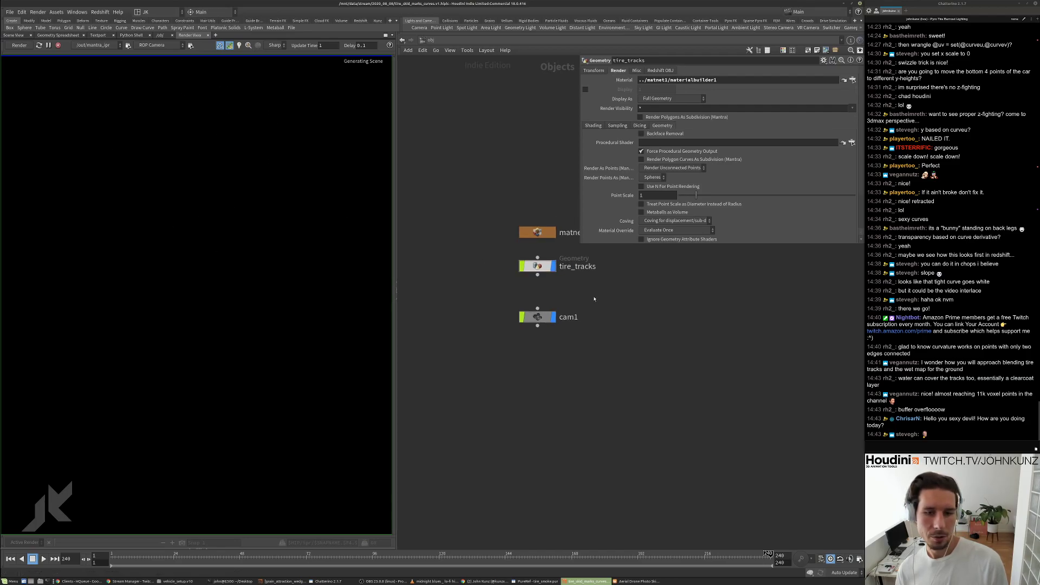
click(427, 42)
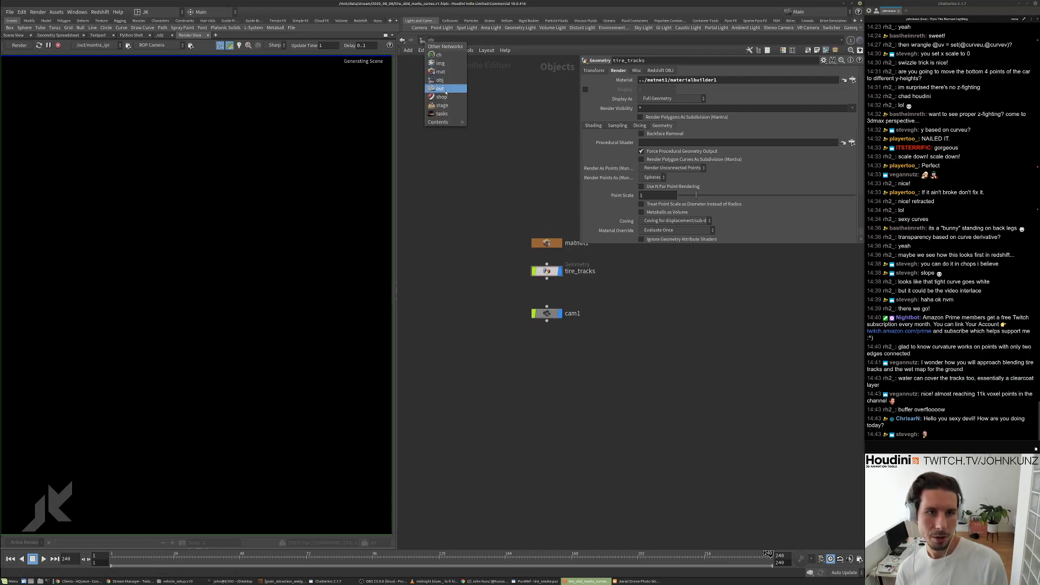
click(442, 89)
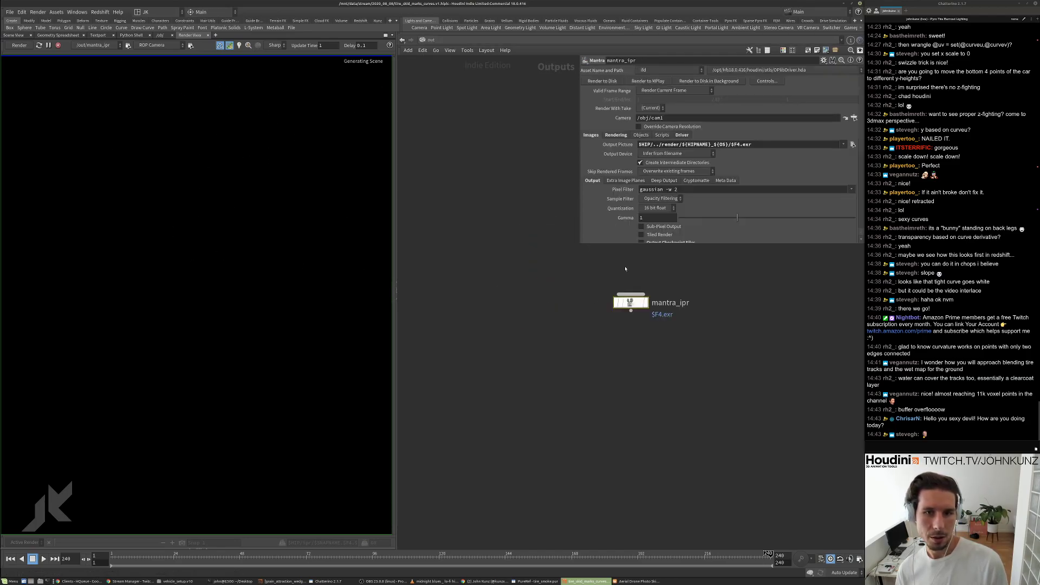
click(402, 40)
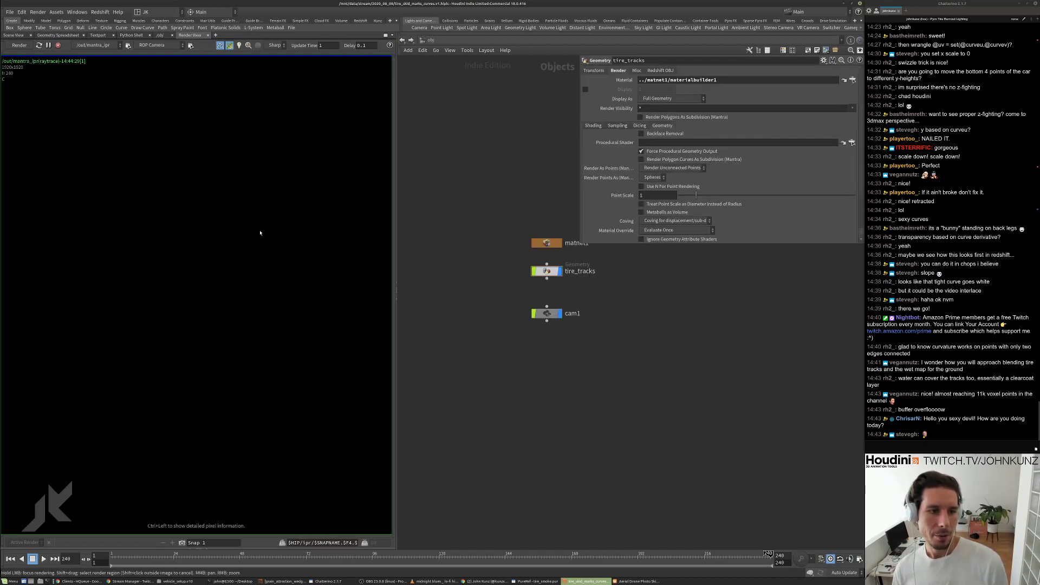
scroll(211, 245, down, 1)
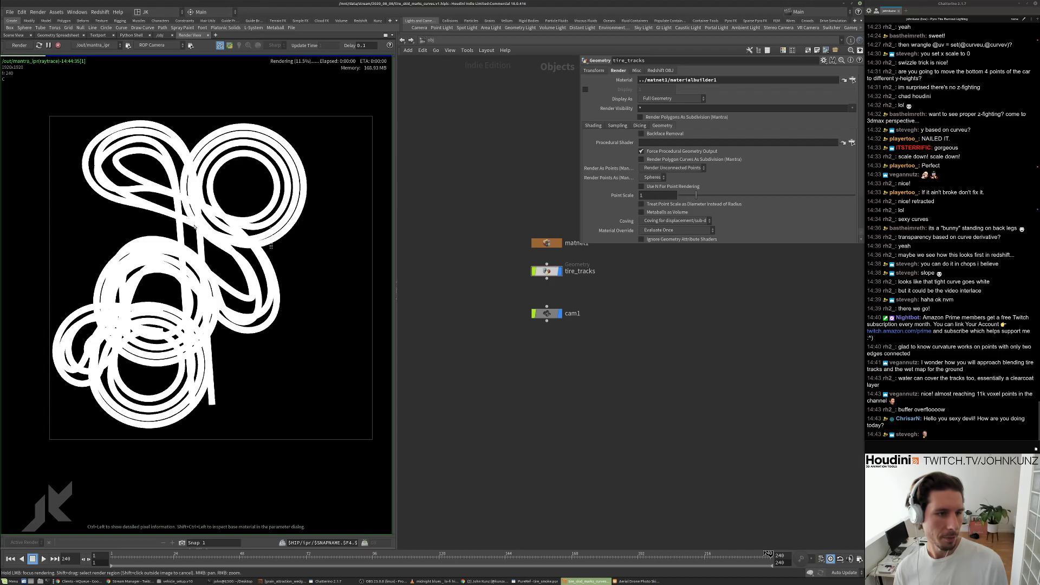
In the out network, turn off Ray Variance Antialiasing on mantra_ipr and set its Pixel Samples to 2 by 2.
click(429, 40)
click(439, 89)
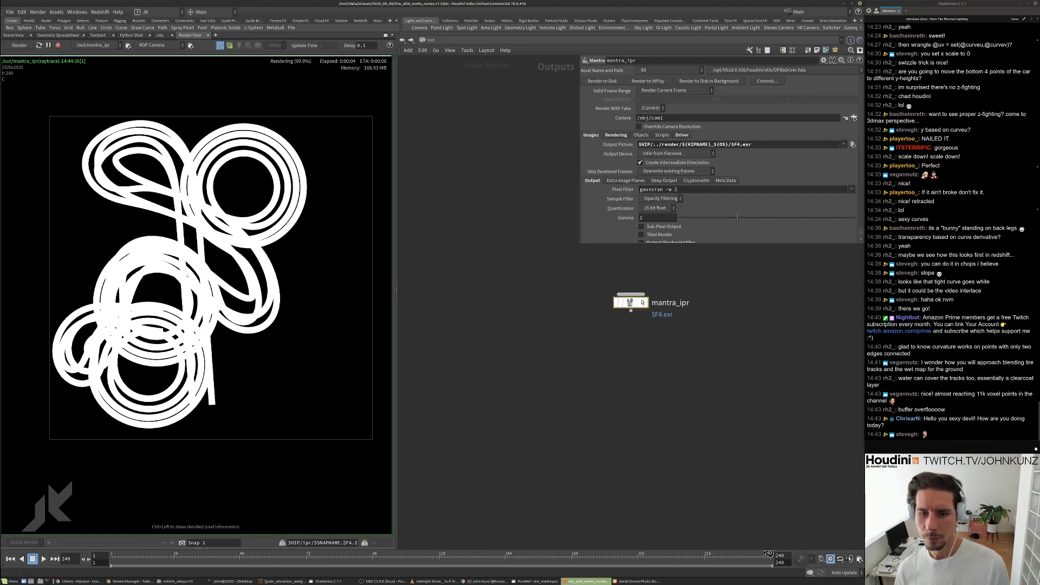
middle_drag(558, 174, 468, 205)
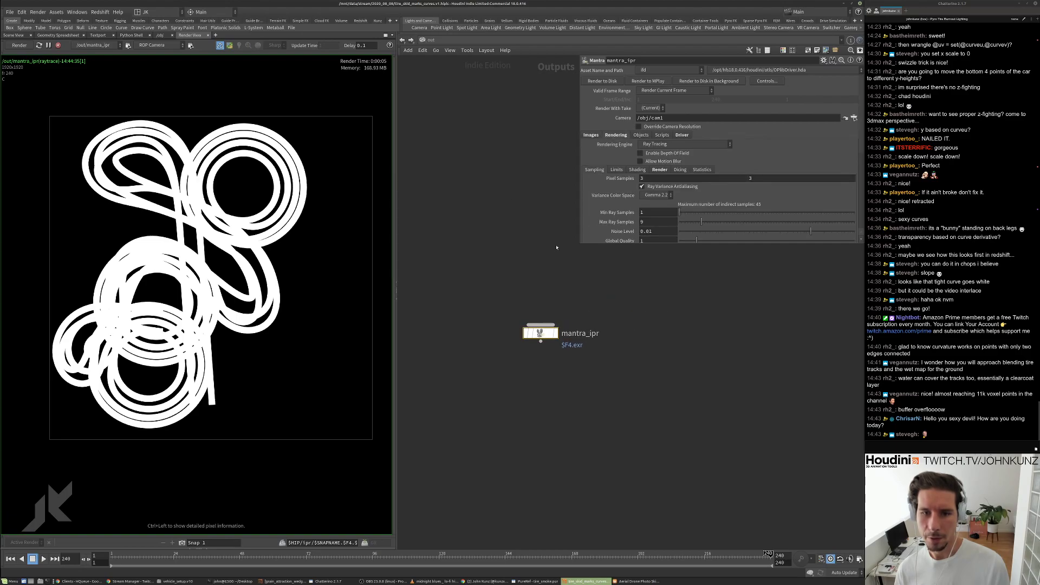
drag(579, 244, 618, 365)
click(680, 187)
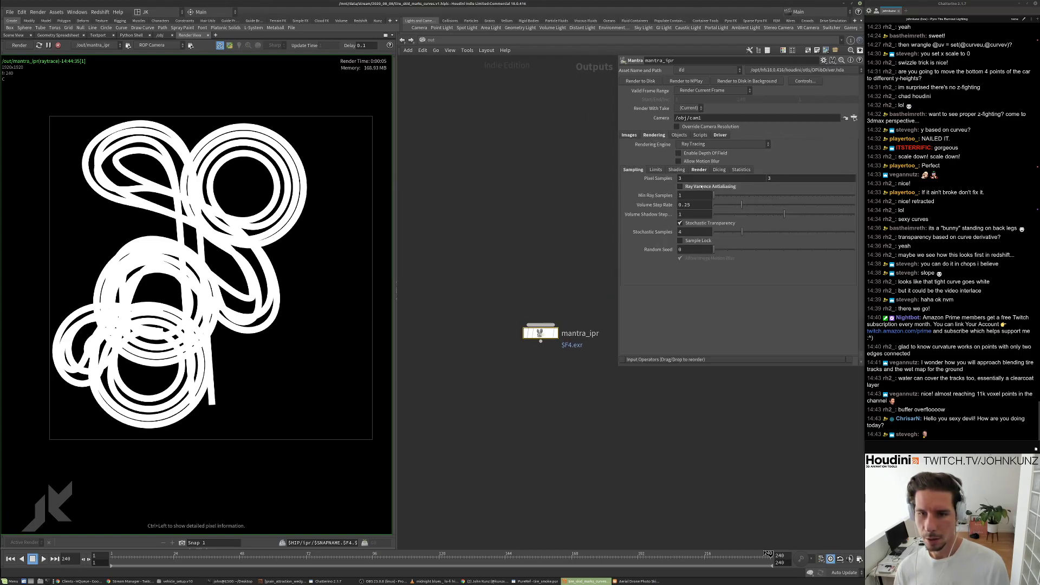
double_click(703, 179)
text(2)
key(Tab)
text(2)
key(Return)
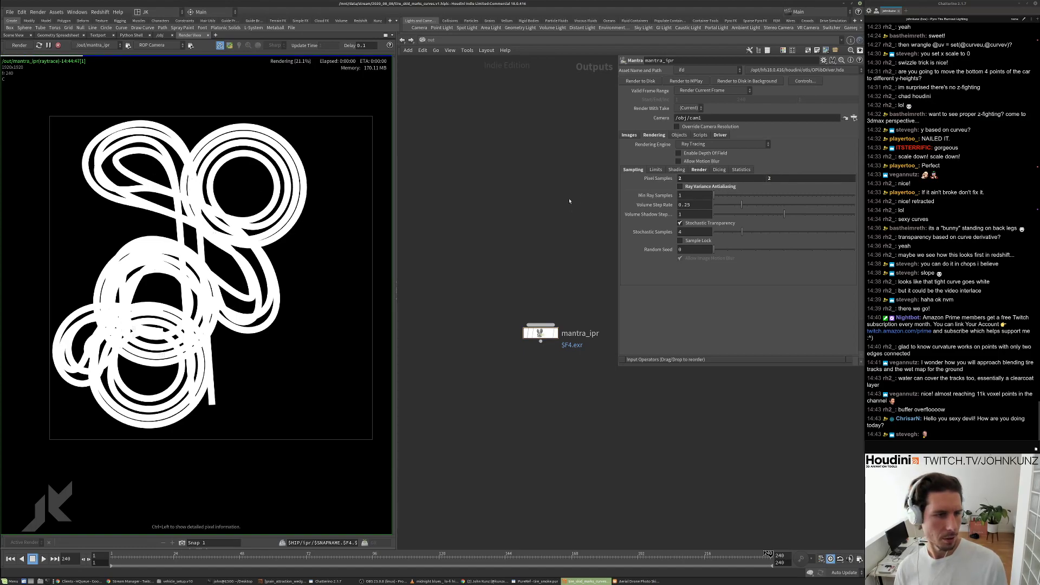
Turn off Stochastic Transparency on mantra_ipr and show its general render settings with tile size and cache options.
scroll(205, 324, up, 2)
scroll(205, 323, up, 1)
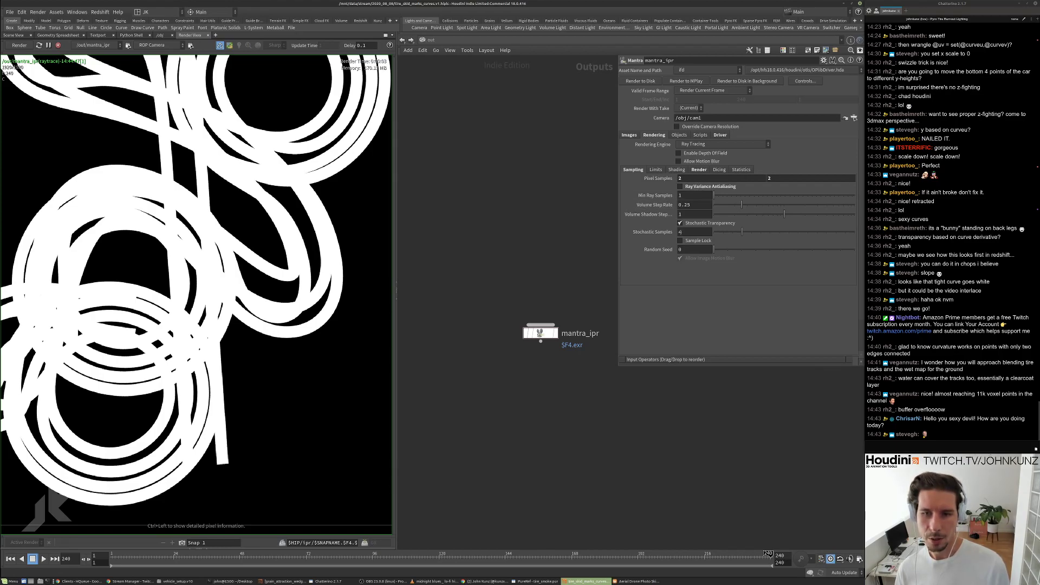
click(680, 222)
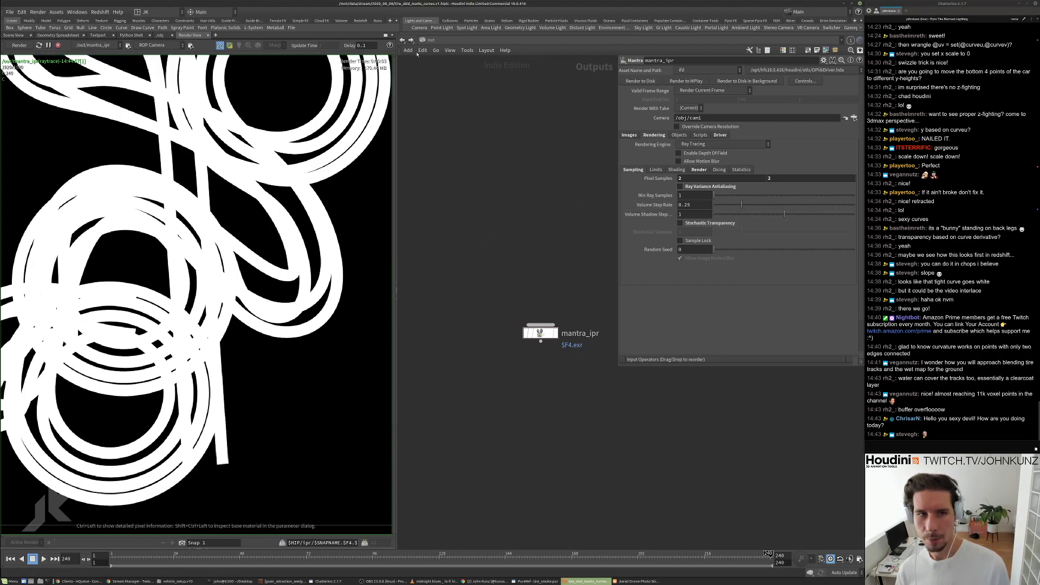
click(698, 169)
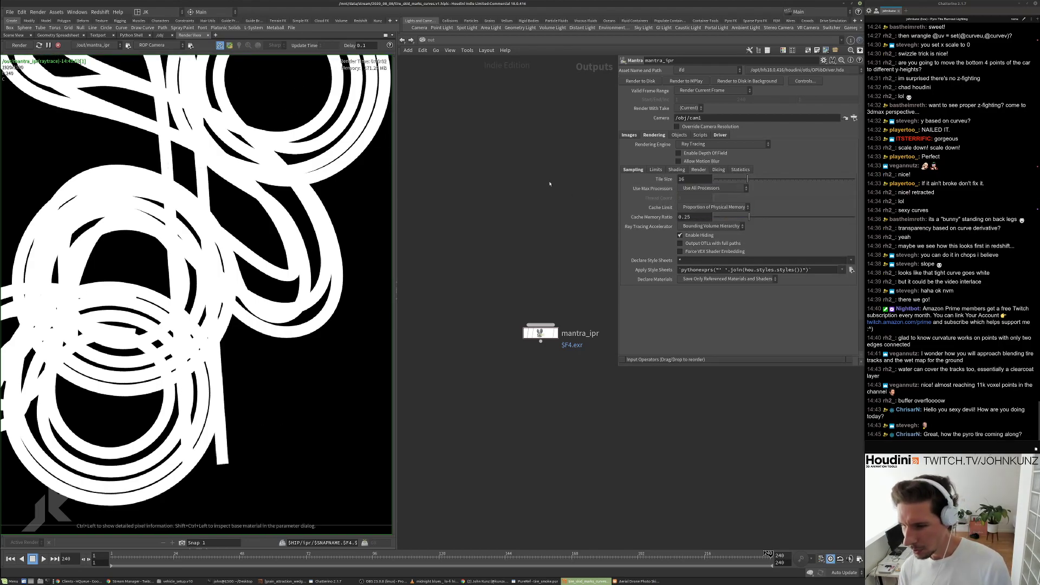
Switch to the browser to view the aerial skid mark reference photo, and return to Houdini.
click(636, 581)
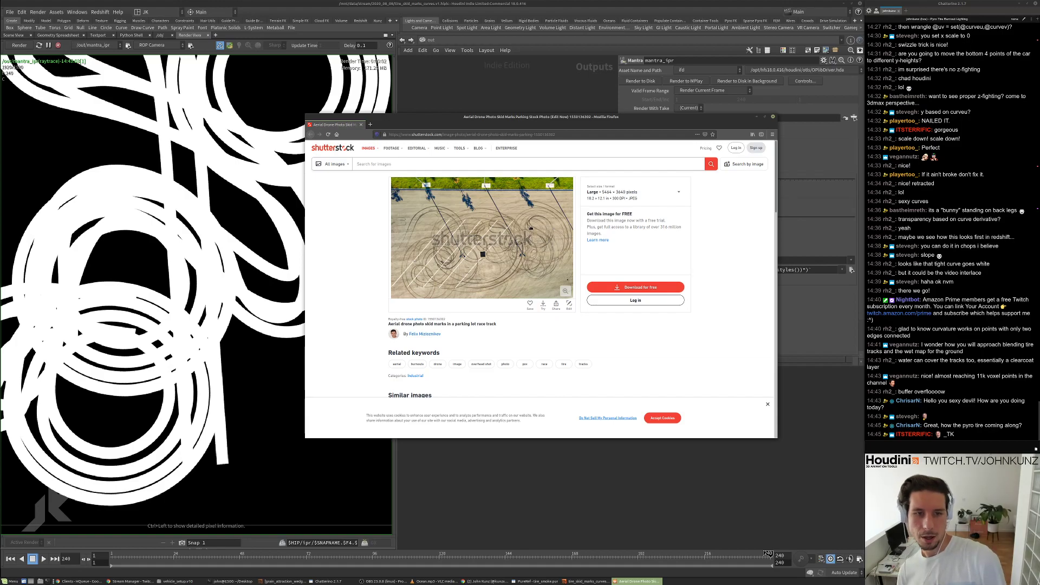
click(725, 454)
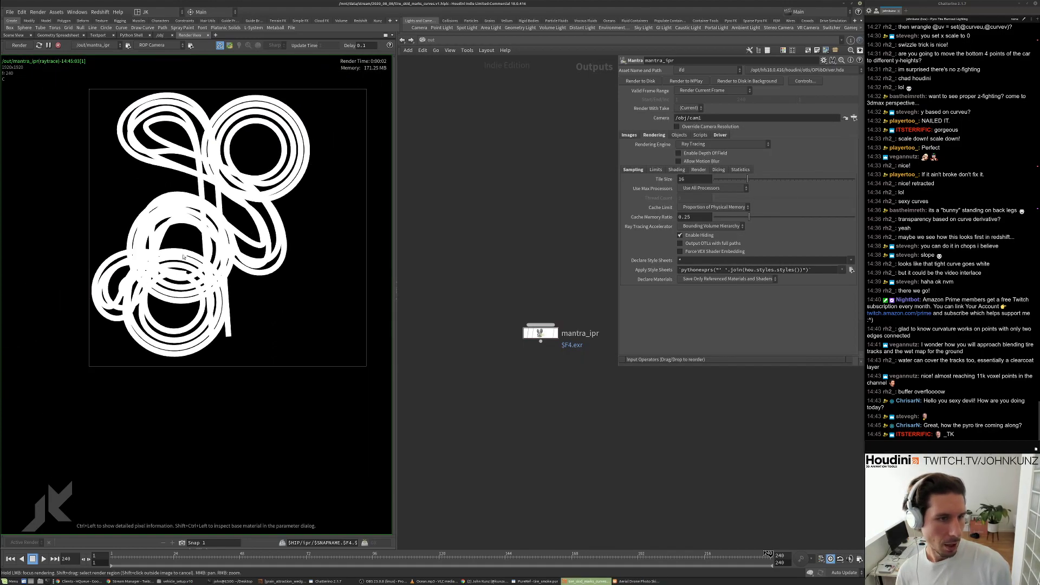
Open materialbuilder1 inside matnet1 and add a UV Coords node wired into the Cf input of surface_output.
click(427, 40)
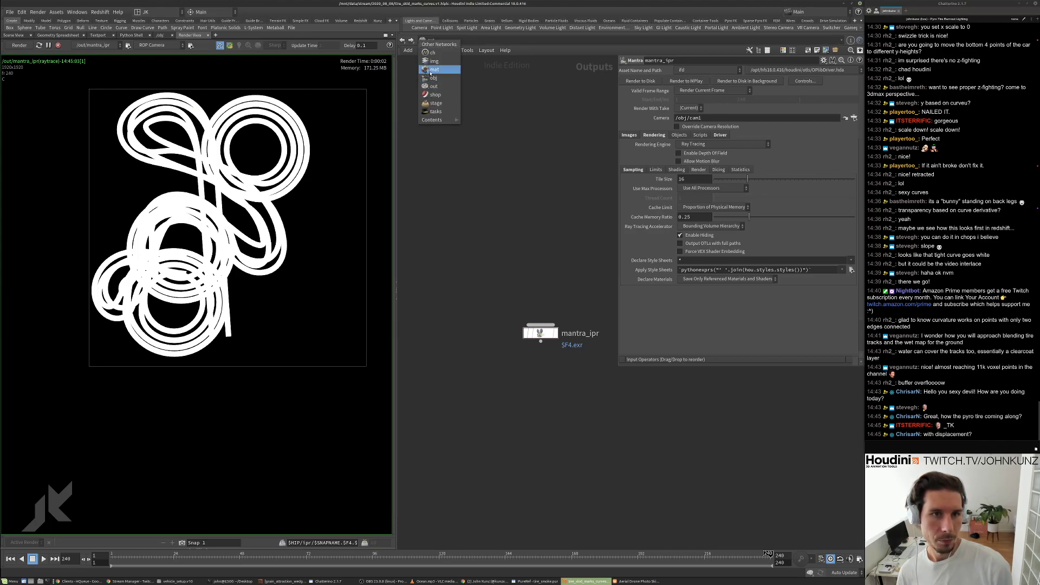
click(432, 78)
double_click(547, 243)
double_click(540, 313)
click(590, 388)
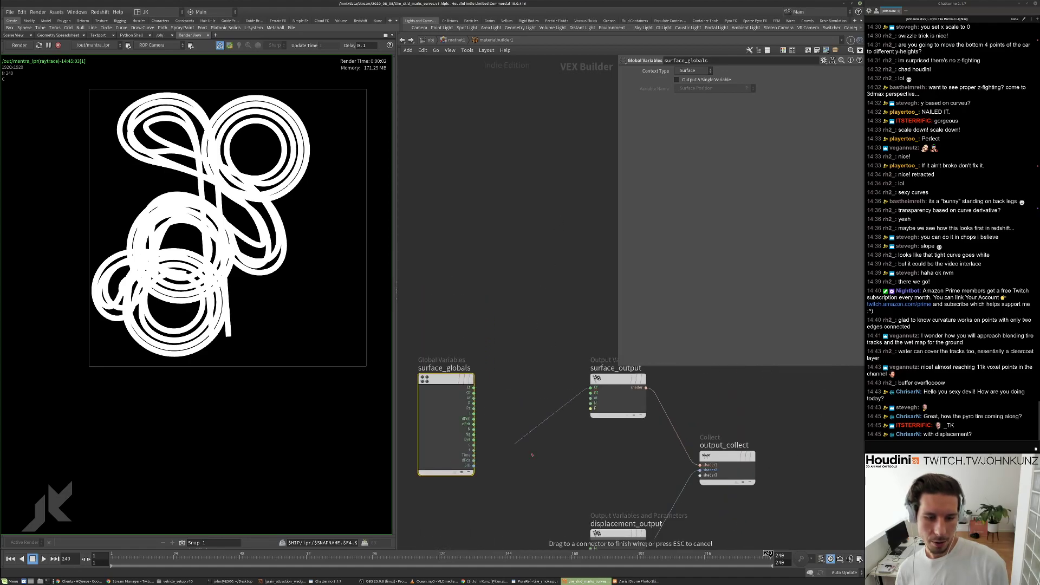
click(521, 361)
text(uv)
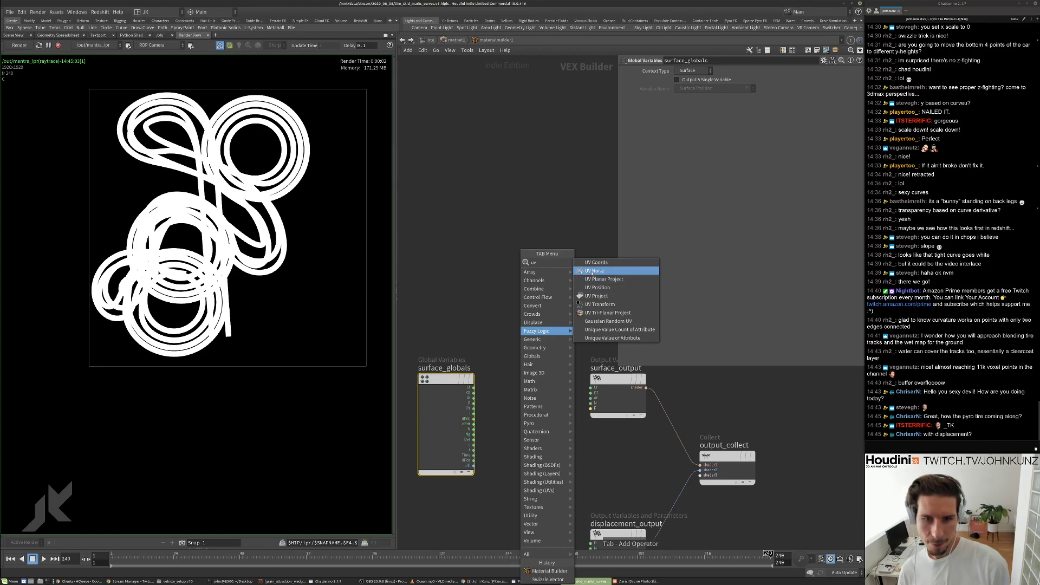
click(596, 262)
click(546, 282)
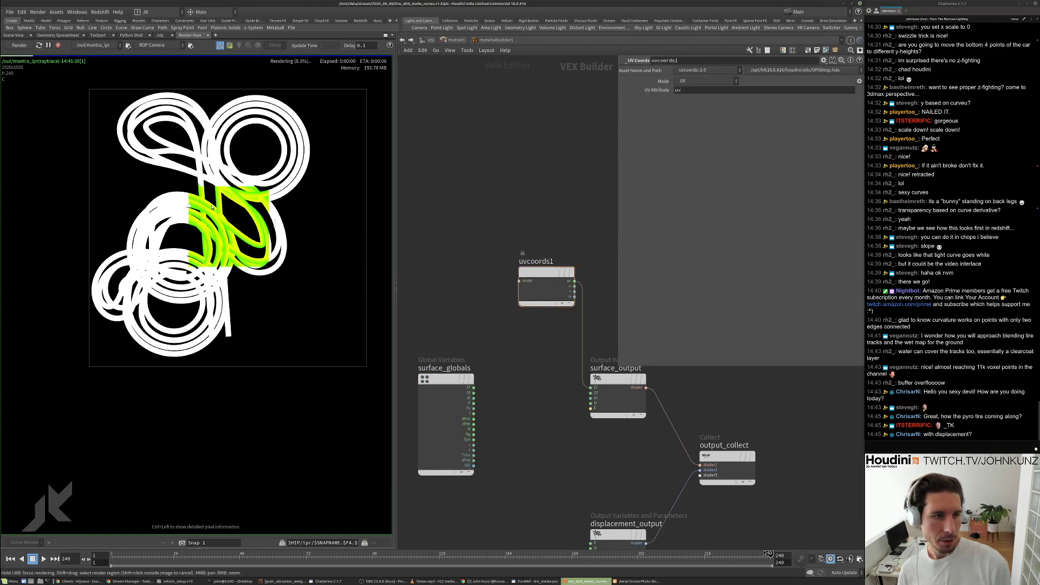
Move uvcoords1 away from surface_output and add a Texture node between them.
click(480, 267)
drag(544, 273, 460, 260)
key(Tab)
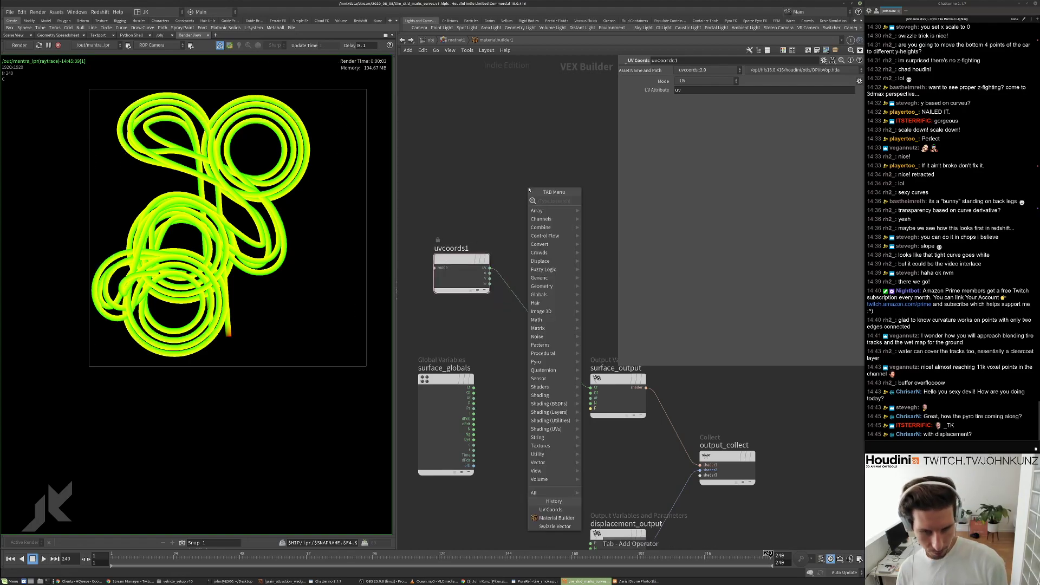
text(texture)
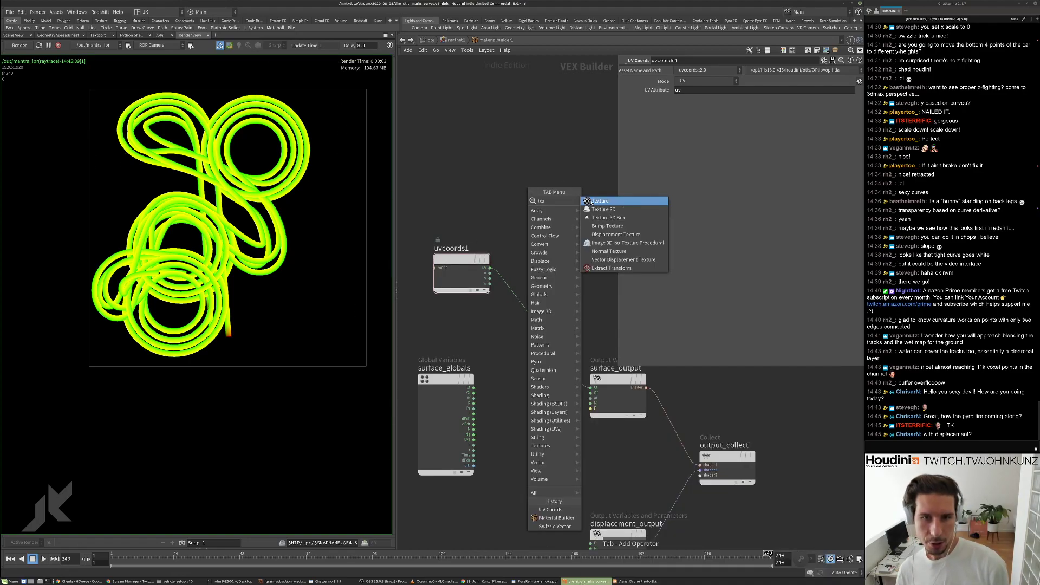
key(Return)
click(569, 204)
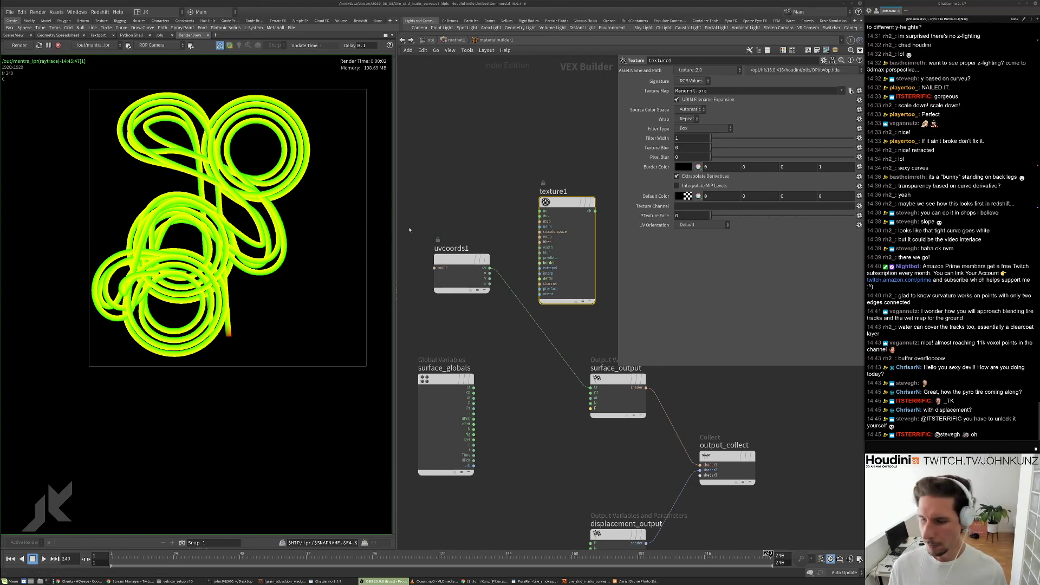
Set texture1's map to /mnt/data/useful/tex/3610_tire_bump.jpg and wire it between uvcoords1 and the Cf input of surface_output.
scroll(523, 207, up, 3)
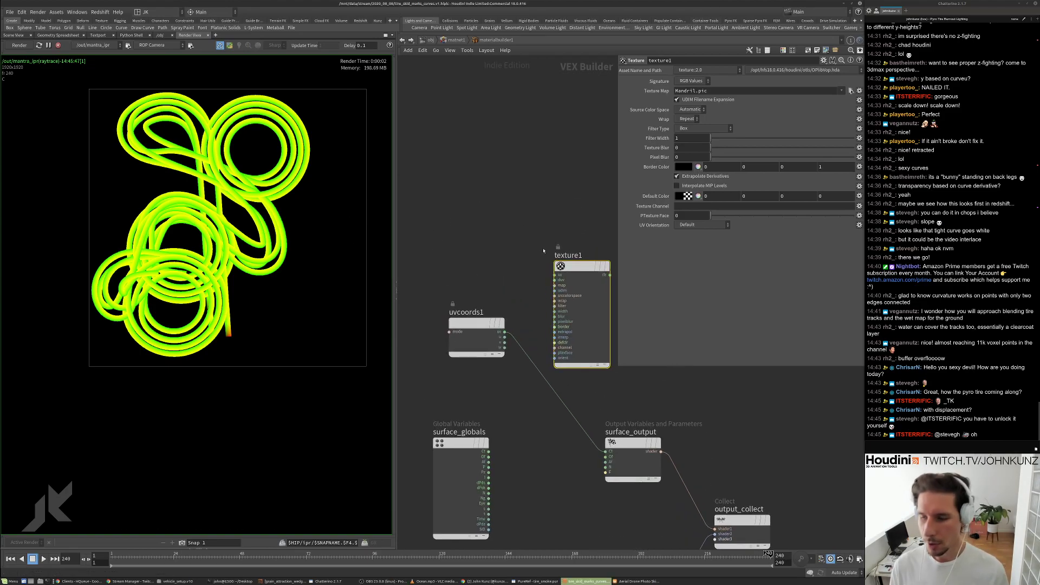
drag(571, 266, 553, 220)
drag(720, 91, 572, 141)
text(/mnt/data/useful/tex/3610_tire_bump.jpg)
key(Return)
drag(491, 346, 591, 380)
scroll(564, 231, down, 3)
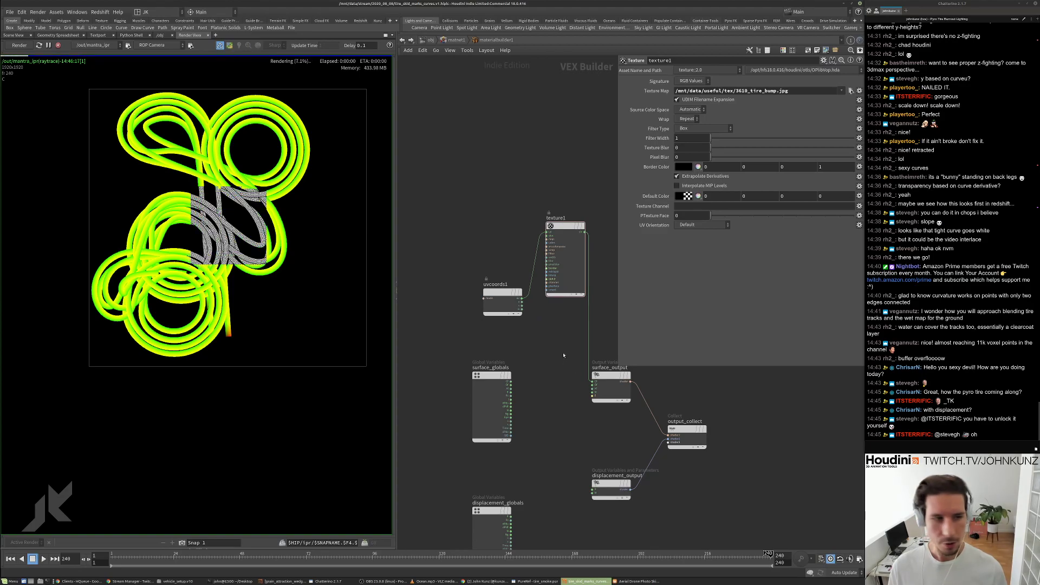
Inspect the rendered tire treads and limit the Mantra render to a region over the overlapping tracks.
scroll(325, 115, up, 5)
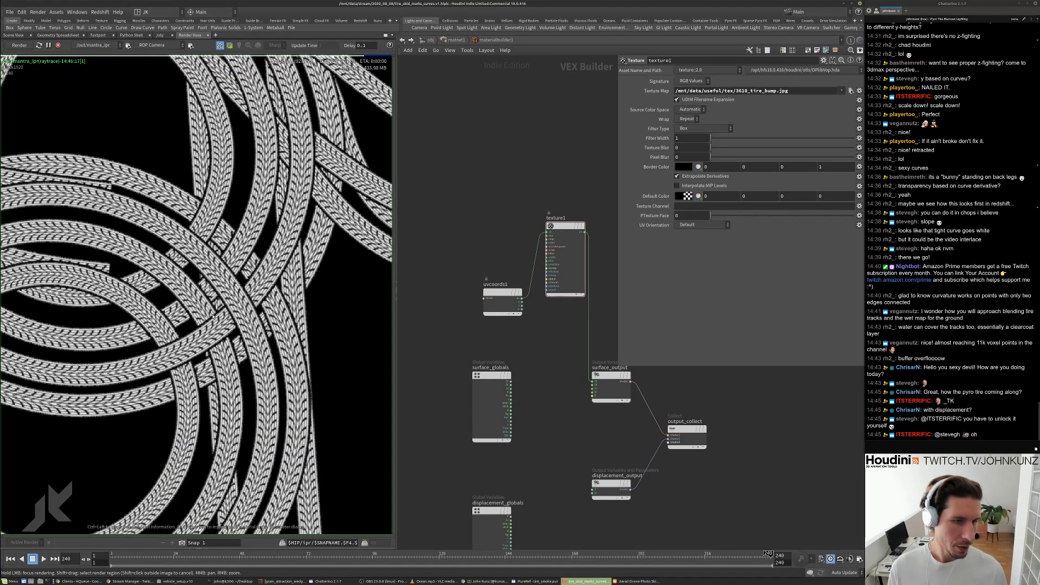
scroll(121, 93, down, 5)
shift+drag(182, 140, 280, 194)
scroll(268, 184, up, 6)
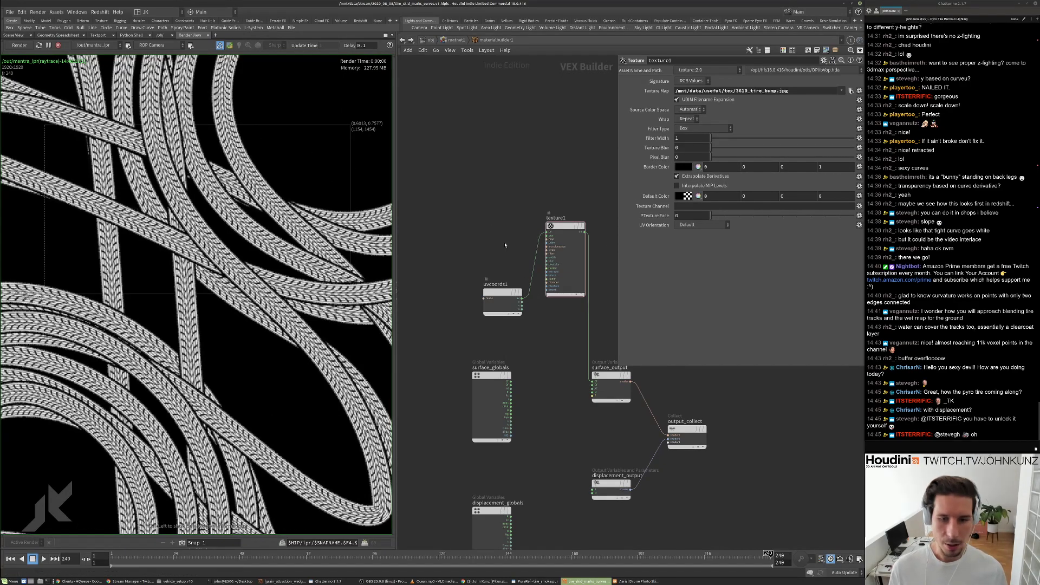
Rearrange texture1 and surface_output in the material network to make room between them.
middle_drag(512, 249, 484, 301)
drag(581, 420, 666, 397)
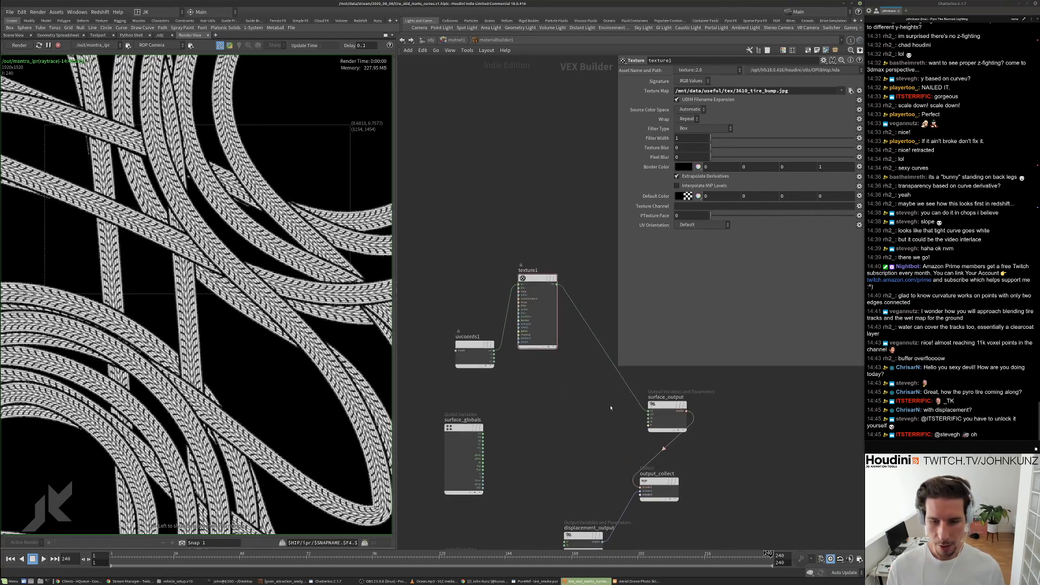
middle_drag(529, 277, 535, 308)
drag(537, 309, 560, 391)
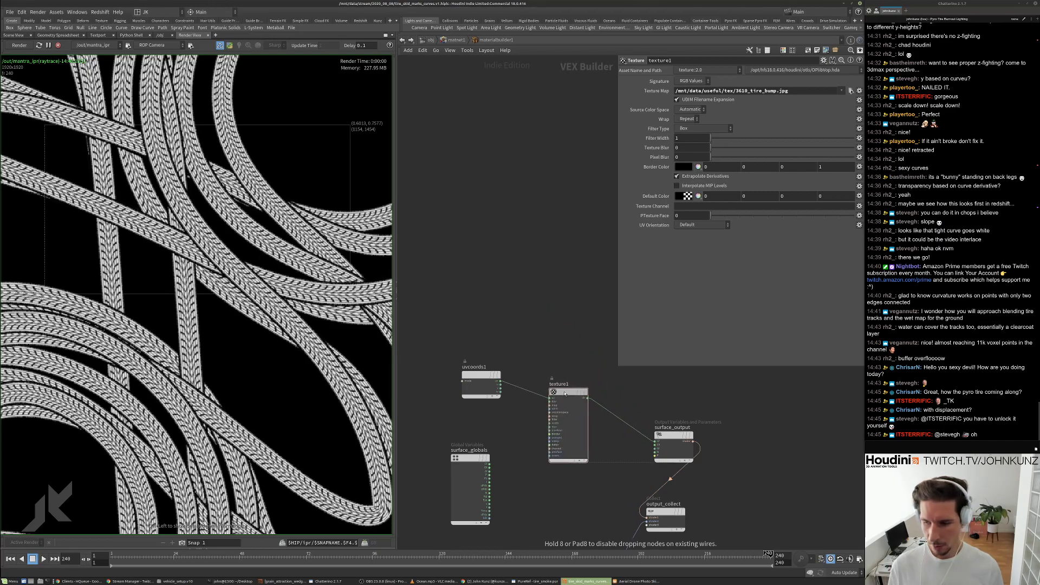
middle_drag(560, 391, 570, 376)
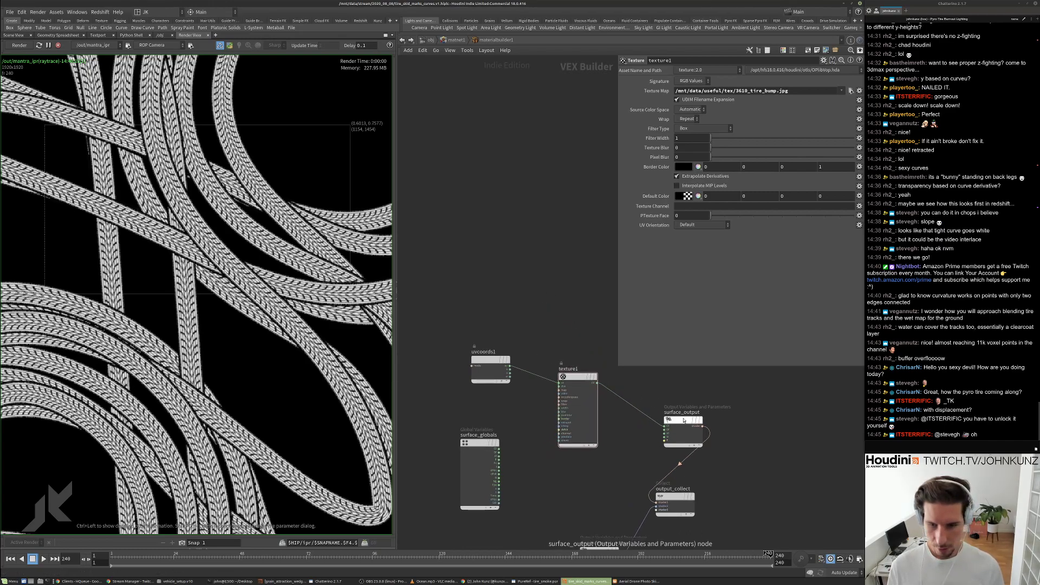
drag(682, 428, 686, 412)
scroll(672, 444, up, 3)
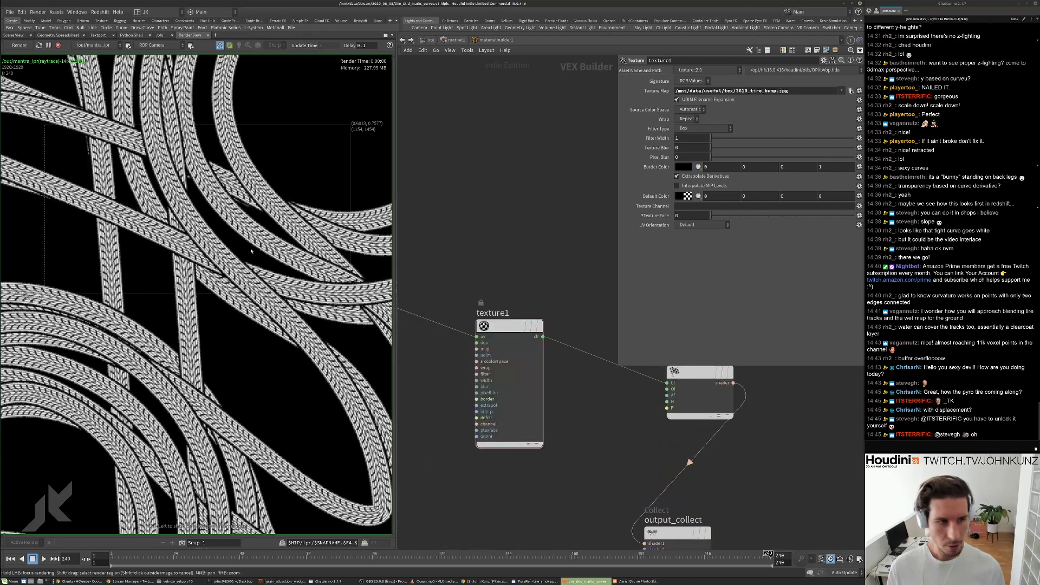
Examine the tread texture detail up close in the Render View.
scroll(176, 189, up, 3)
scroll(176, 189, up, 2)
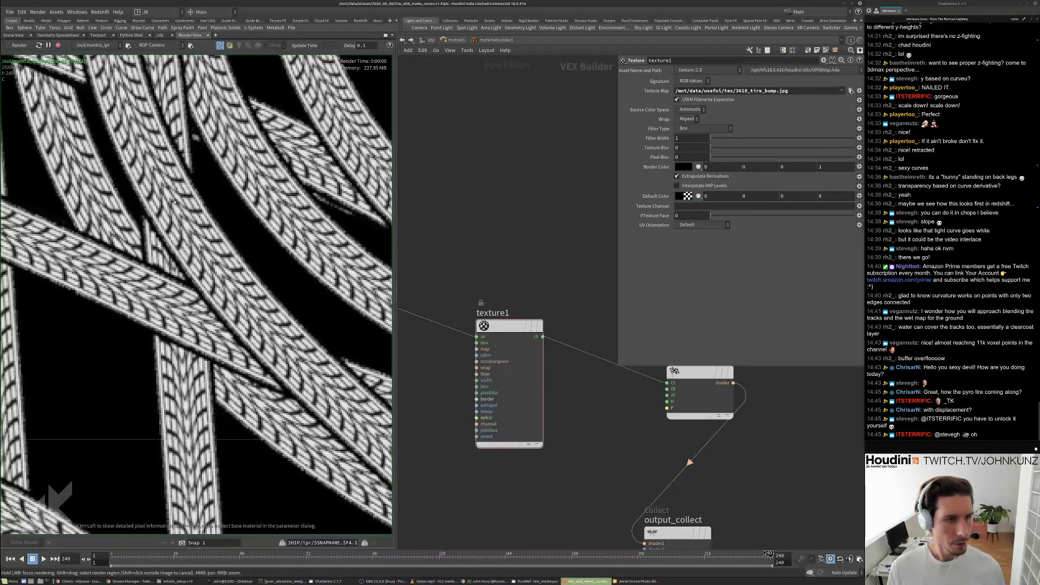
scroll(165, 206, down, 2)
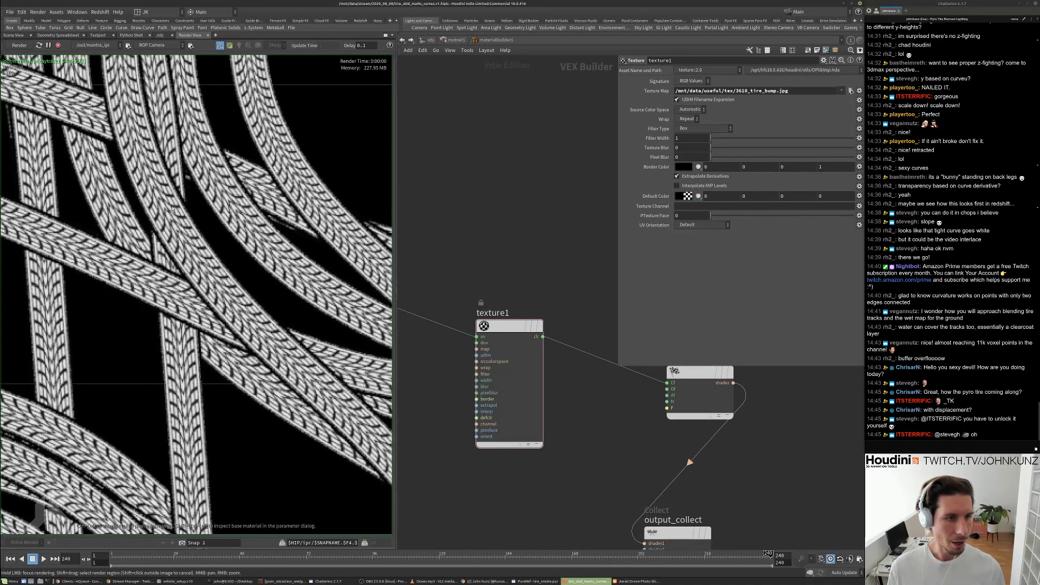
scroll(172, 209, down, 2)
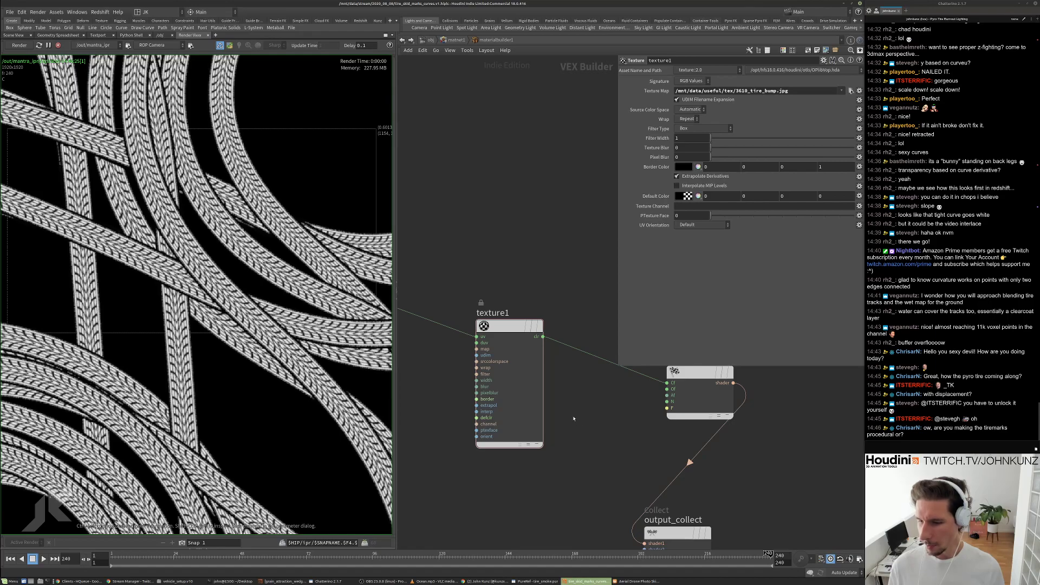
Switch to the browser to view the skid mark reference photo and the Tire Burnout FX Part 6 video, and return to the Houdini render.
click(637, 582)
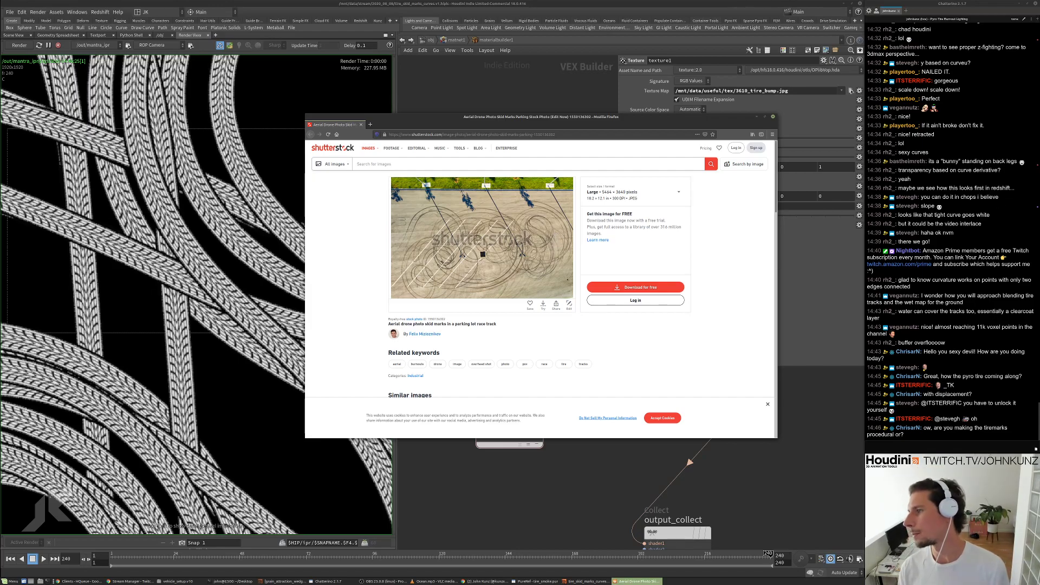
key(ctrl+t)
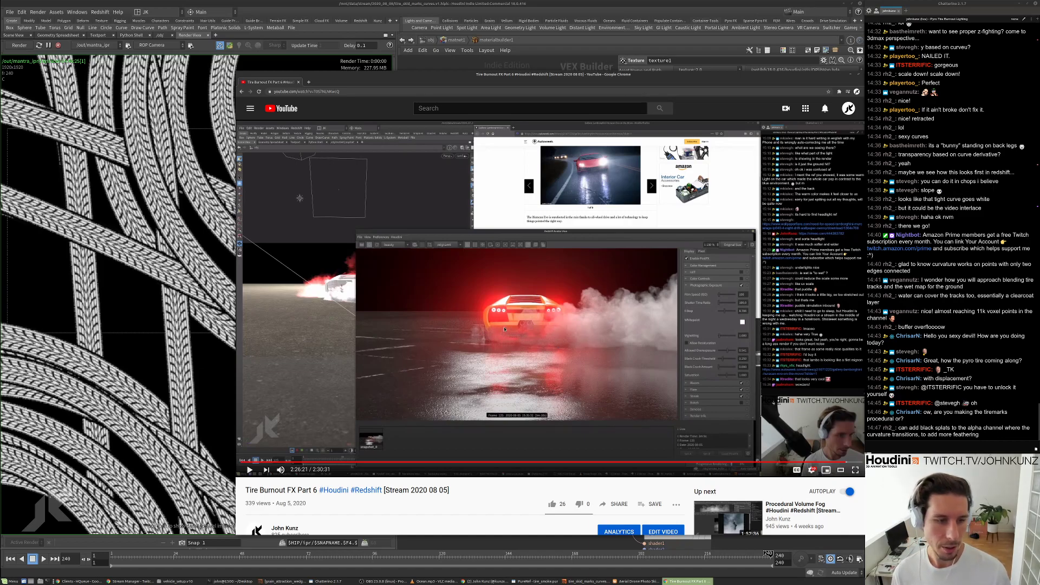
middle_click(458, 77)
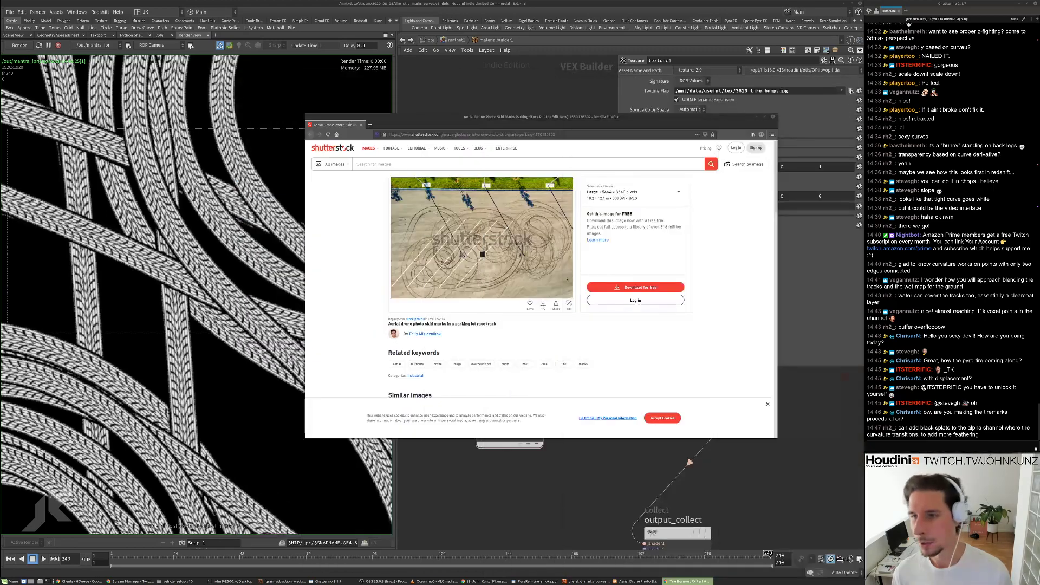
click(571, 490)
scroll(238, 228, down, 5)
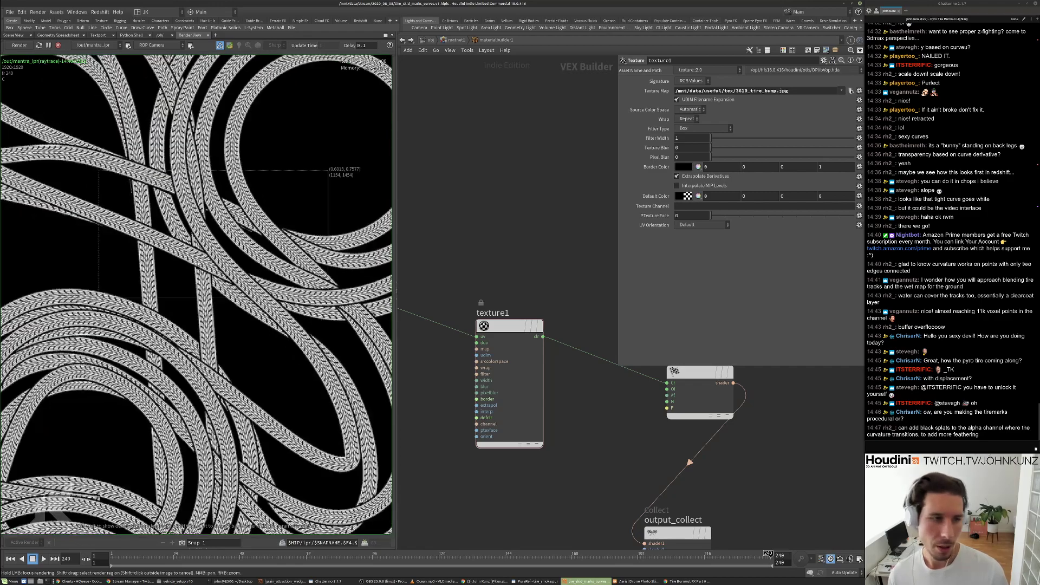
middle_drag(204, 263, 214, 255)
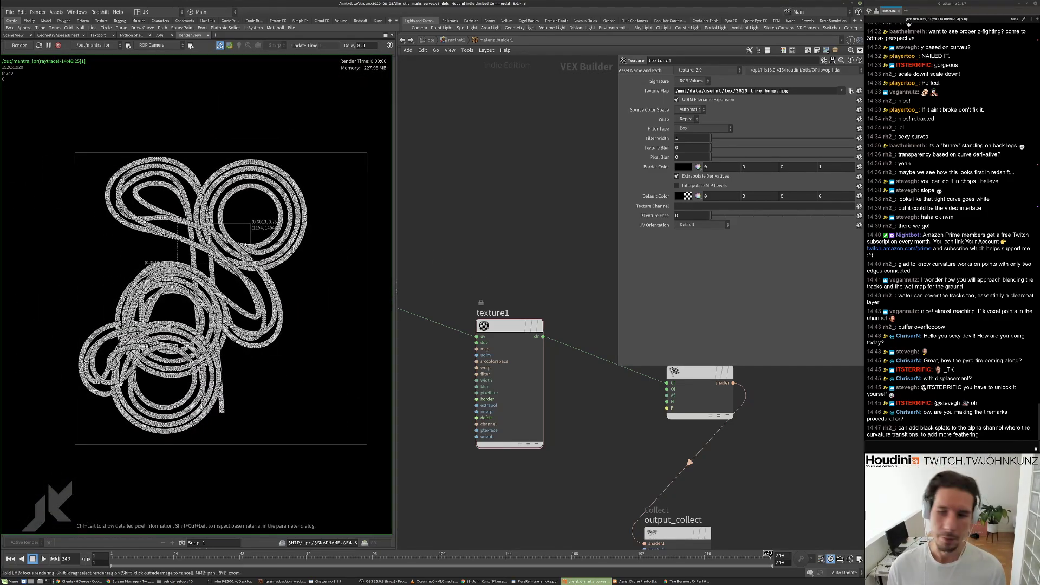
scroll(193, 224, up, 1)
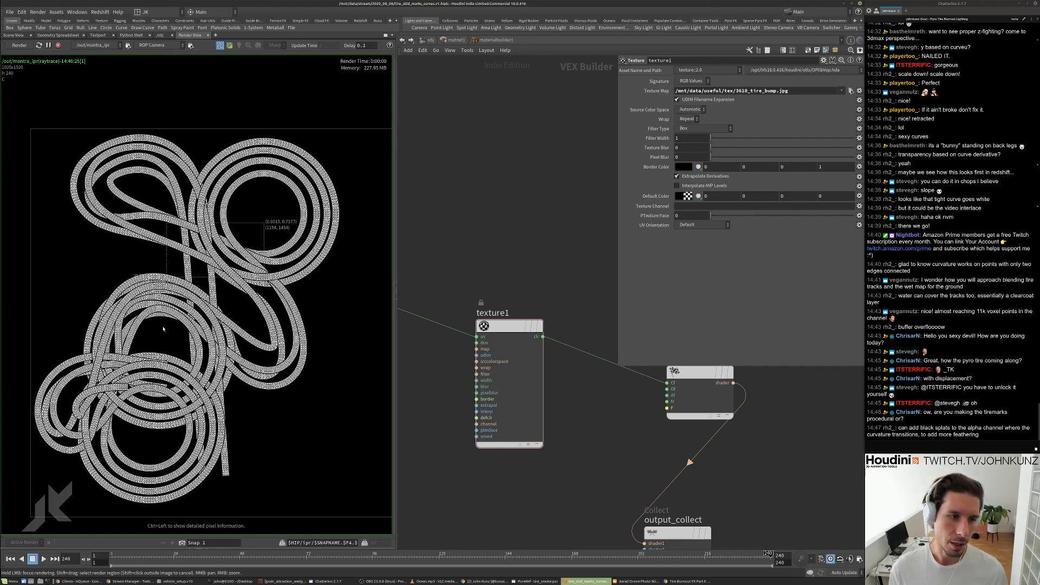
scroll(312, 297, down, 1)
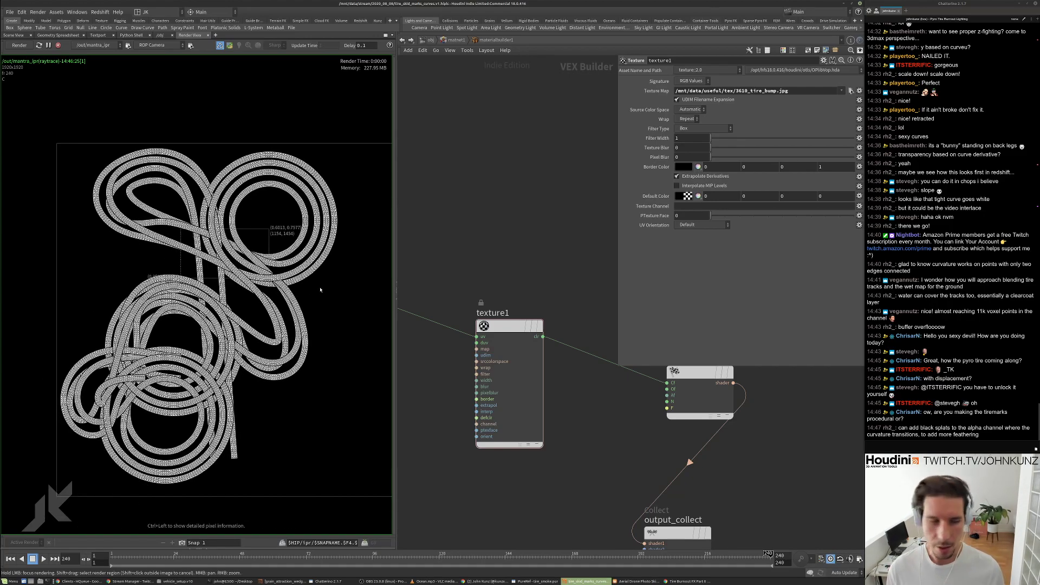
middle_drag(590, 436, 571, 426)
key(Tab)
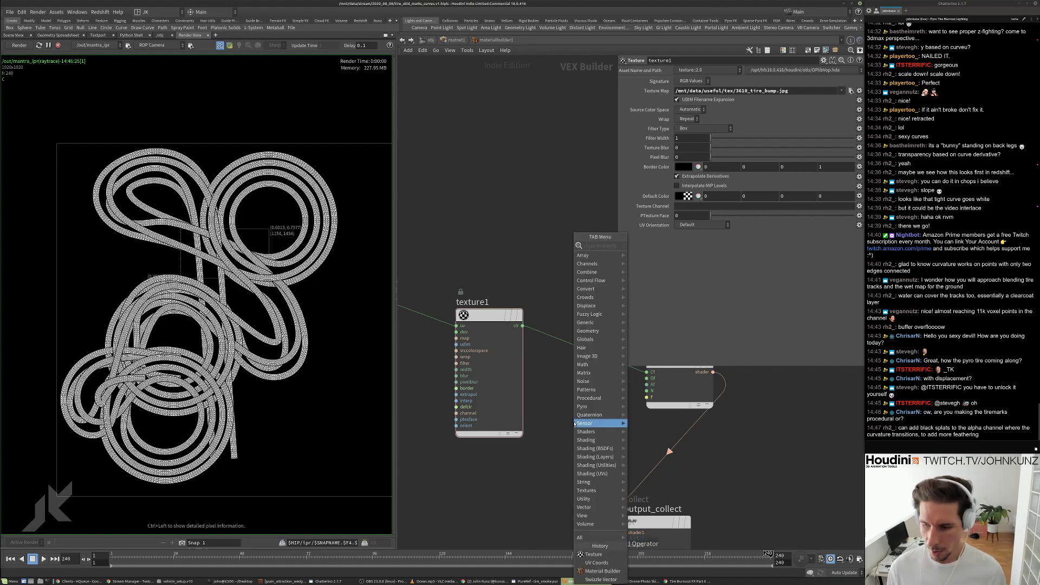
text(c)
key(Escape)
middle_drag(550, 249, 557, 303)
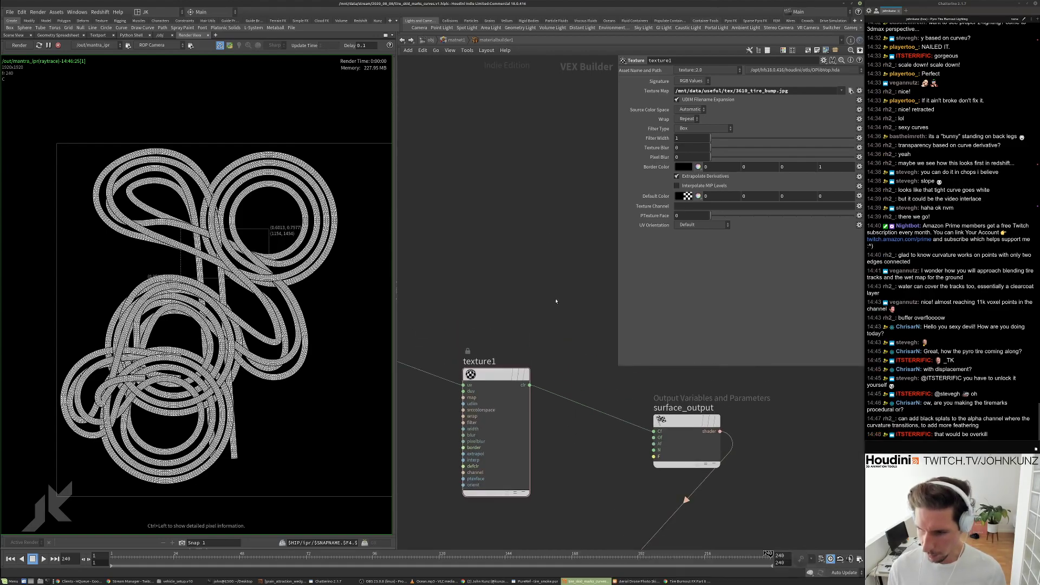
key(Tab)
text(c)
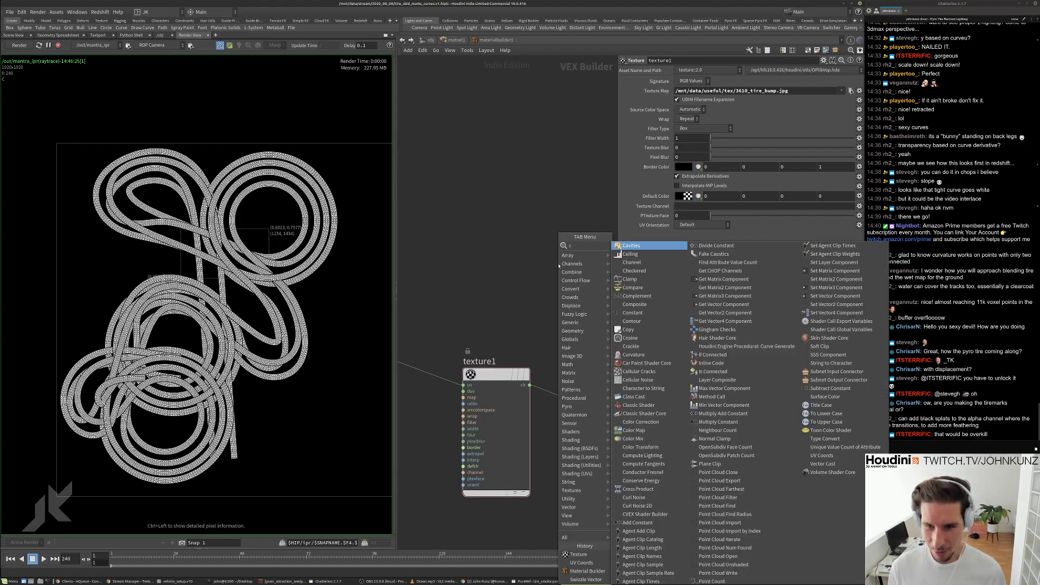
text(om)
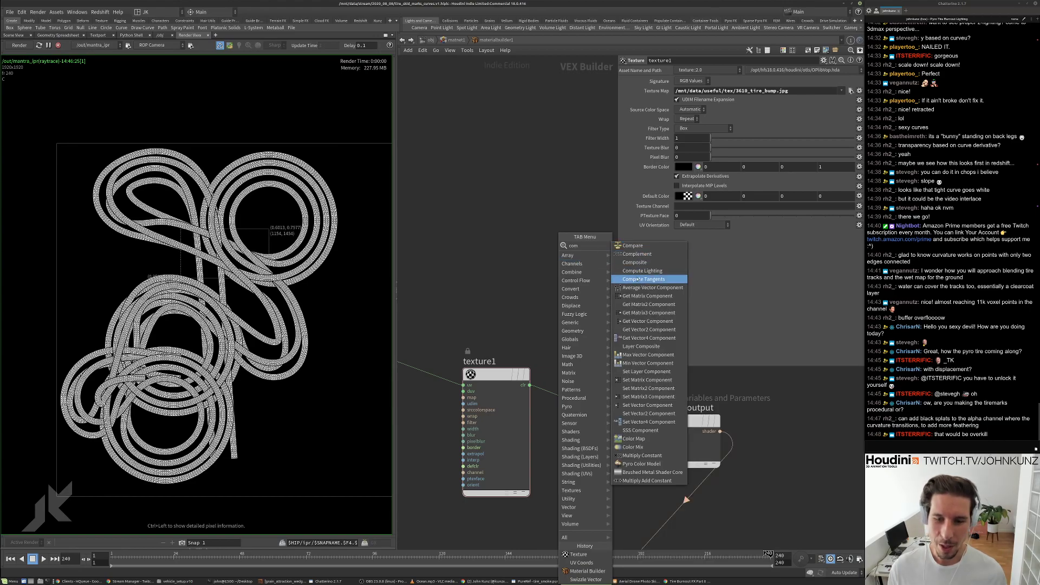
key(Escape)
Add a Constant node above texture1 and wire its value into the Of opacity input of surface_output.
key(Tab)
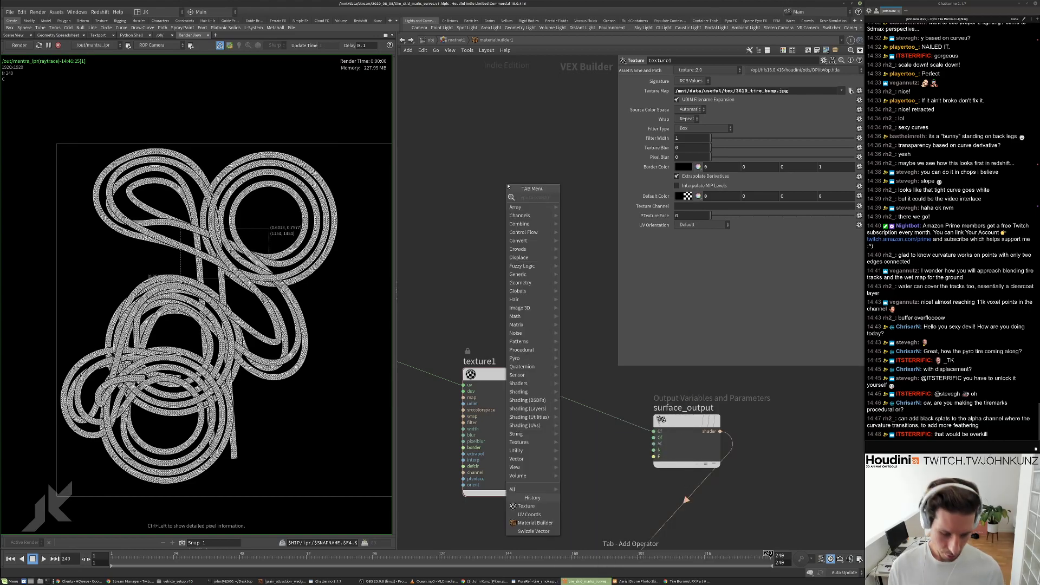
text(const)
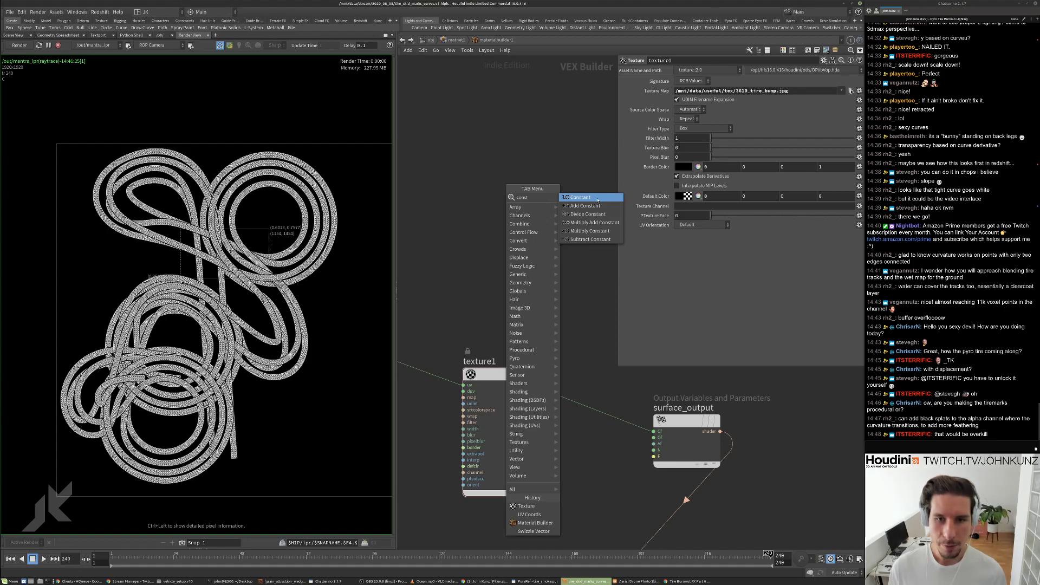
click(598, 199)
click(544, 255)
click(578, 260)
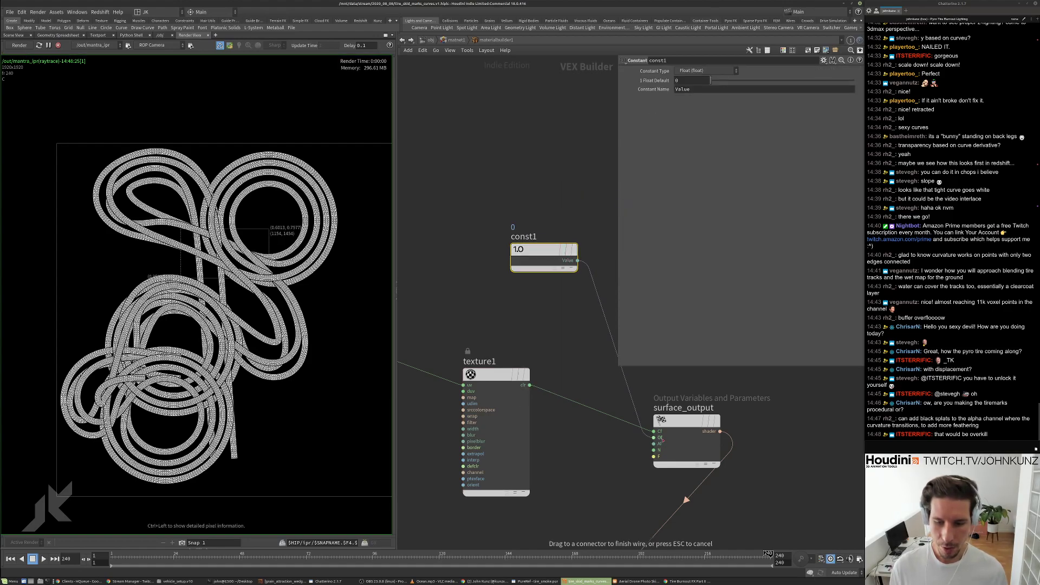
Set the constant's float value to 0.476, comparing different opacity values on the overlapping tracks in the render region.
scroll(214, 247, up, 4)
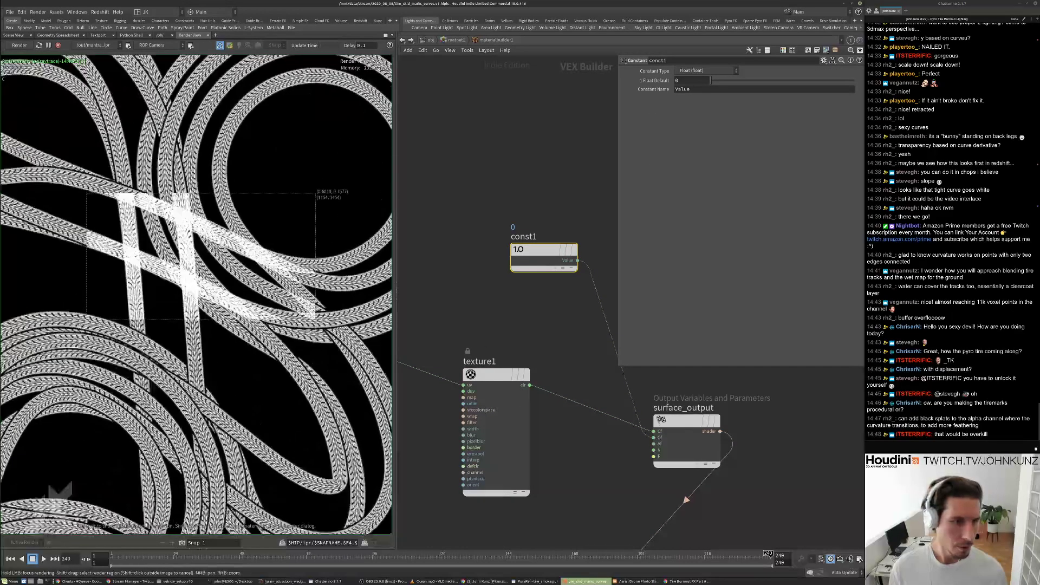
scroll(231, 236, up, 2)
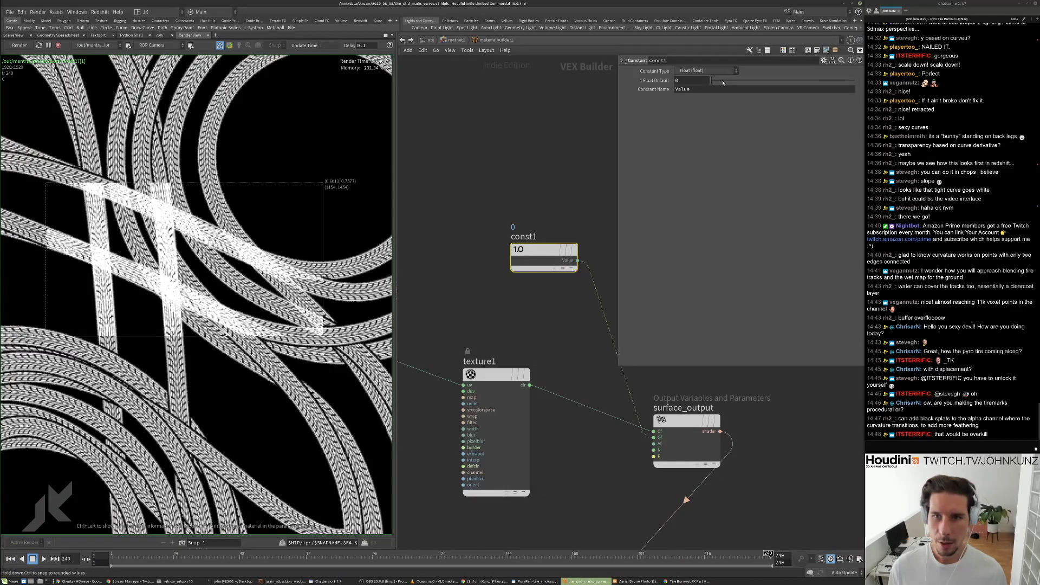
drag(723, 82, 772, 80)
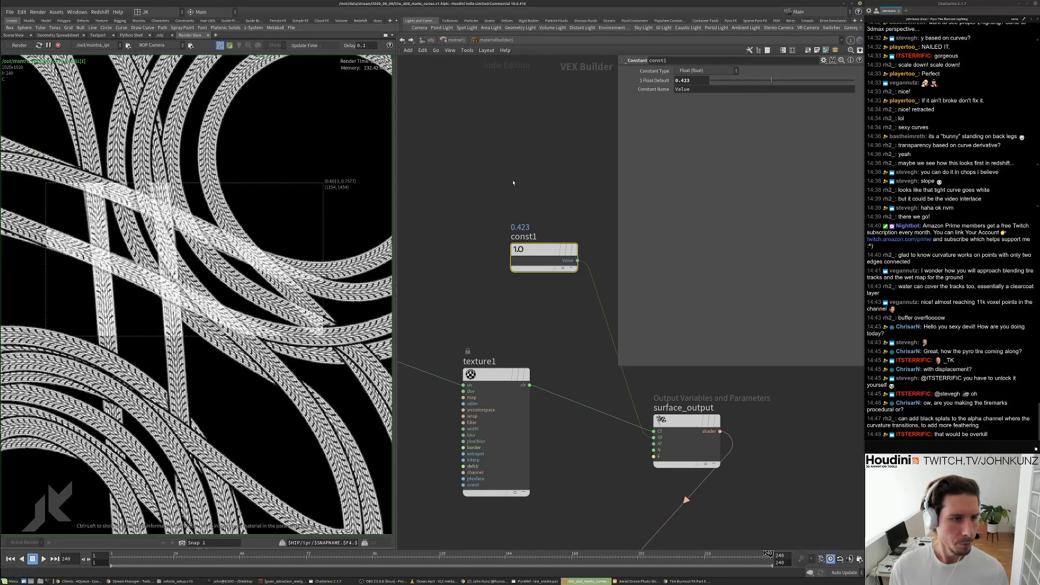
scroll(167, 229, up, 3)
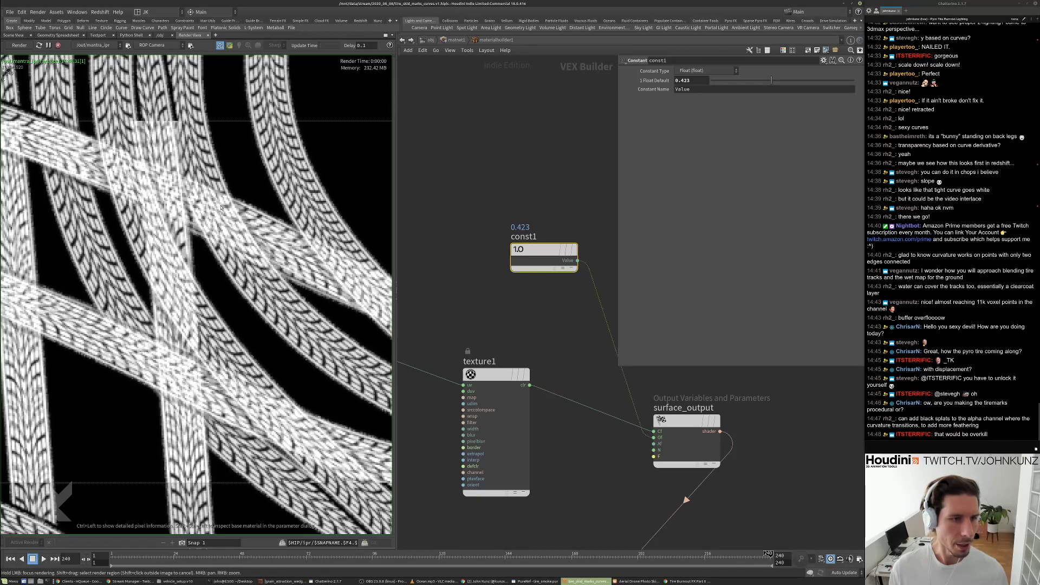
scroll(230, 208, down, 5)
mouse_move(780, 82)
mouse_down()
mouse_move(804, 81)
mouse_move(770, 81)
mouse_up()
click(747, 81)
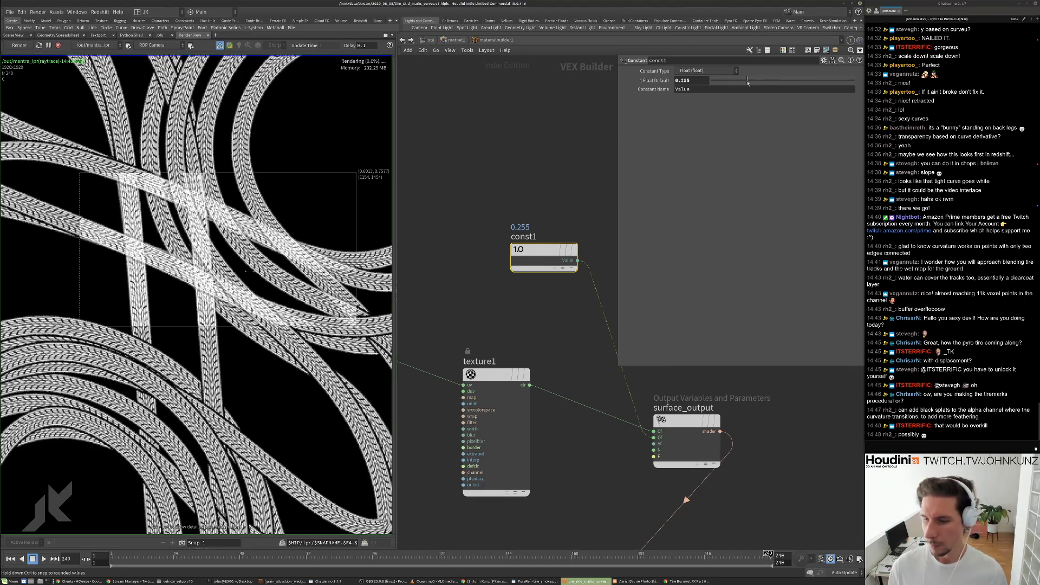
click(780, 80)
scroll(140, 236, up, 3)
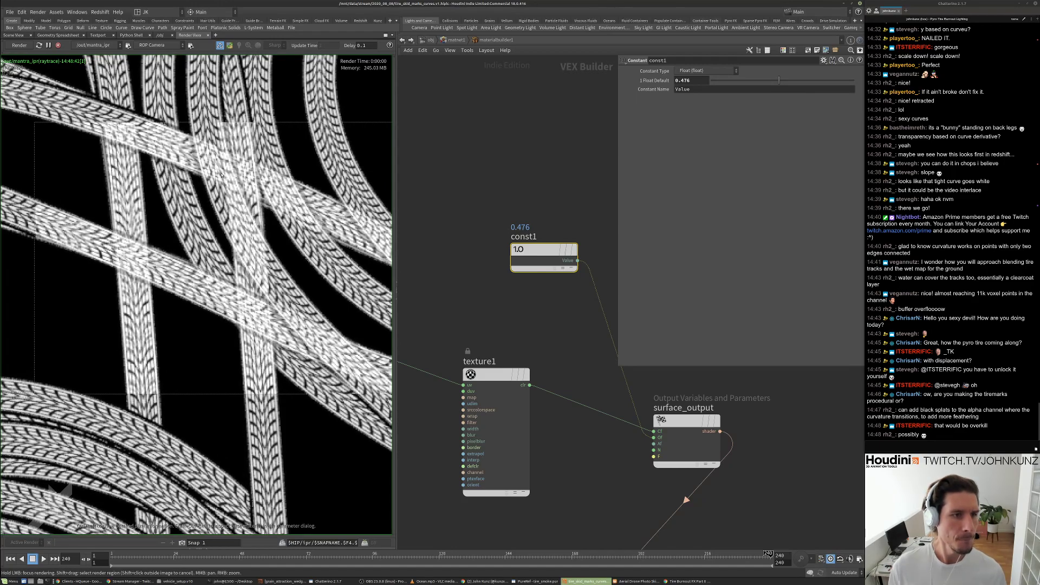
scroll(221, 172, down, 3)
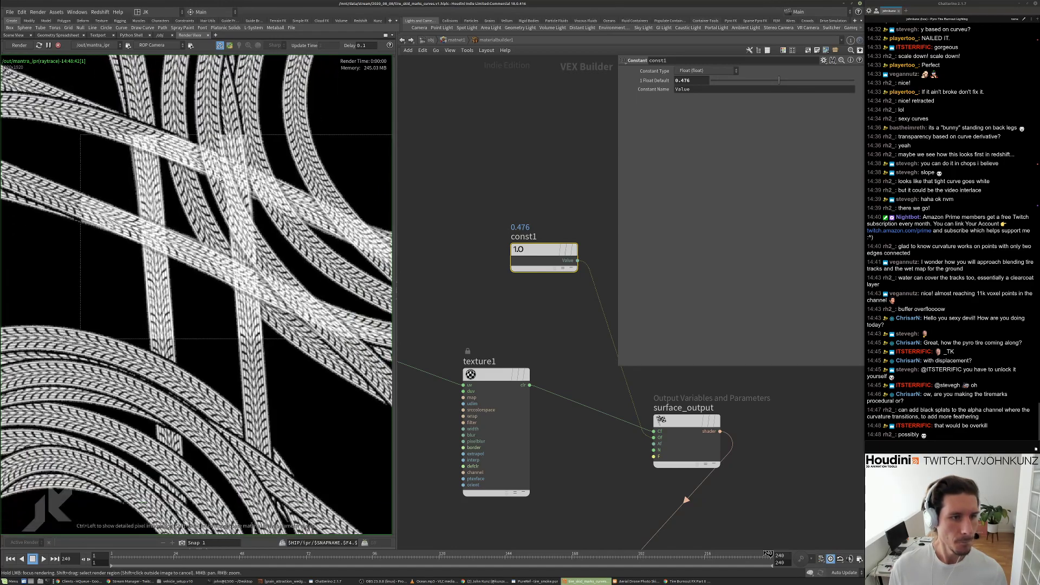
scroll(215, 183, down, 3)
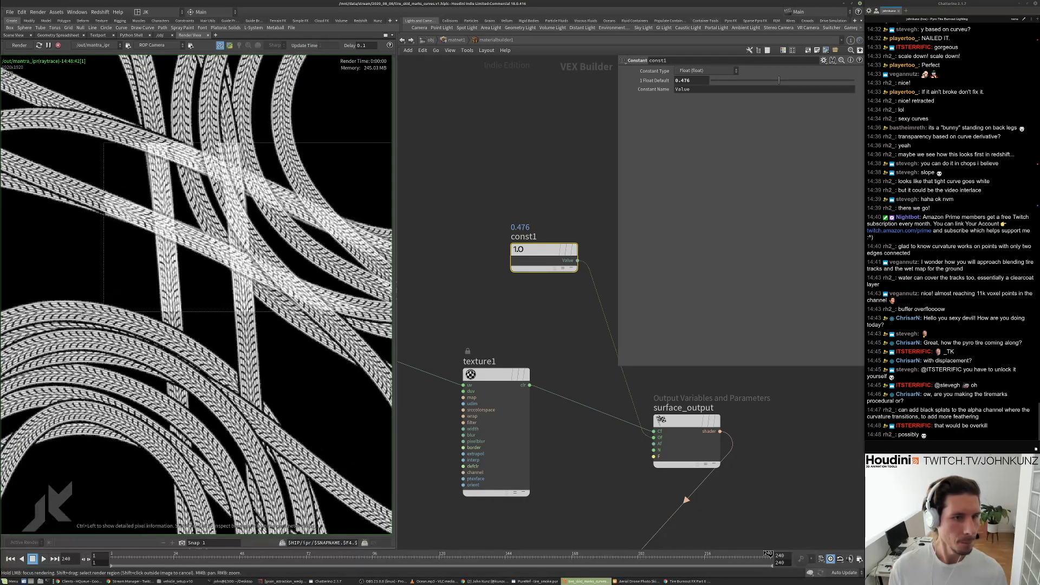
Move const1 to below the wire between texture1 and surface_output.
middle_drag(584, 375, 505, 295)
drag(491, 186, 538, 438)
middle_drag(594, 351, 573, 382)
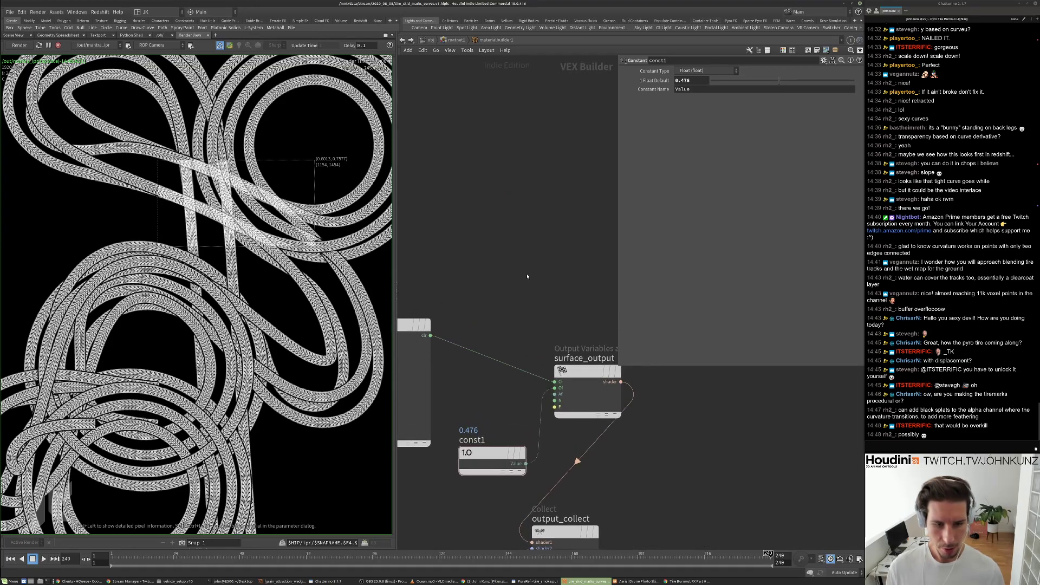
Insert a Multiply node between texture1 and surface_output's Cf and wire const1 into its second input.
key(Tab)
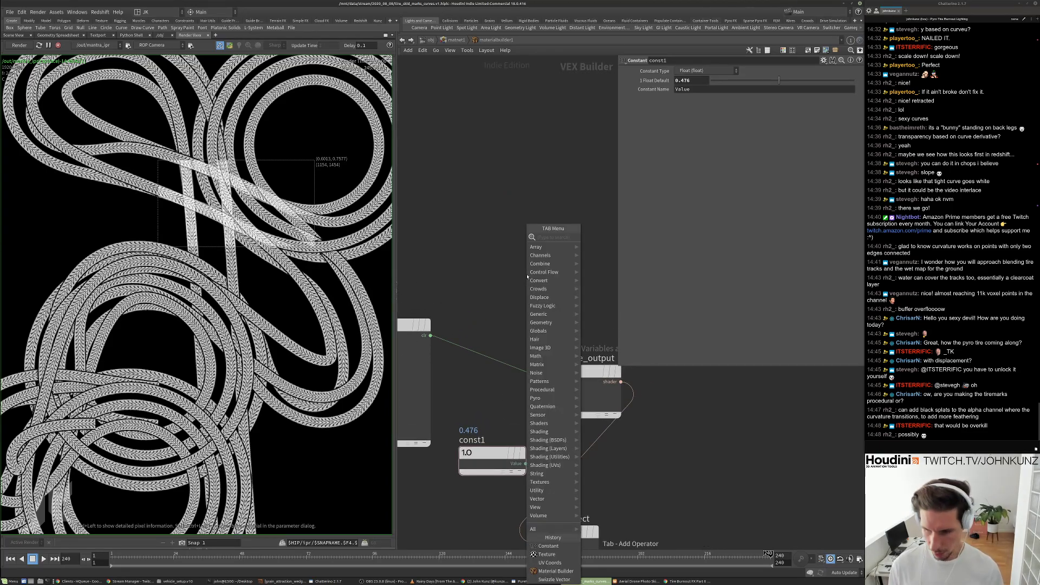
key(Escape)
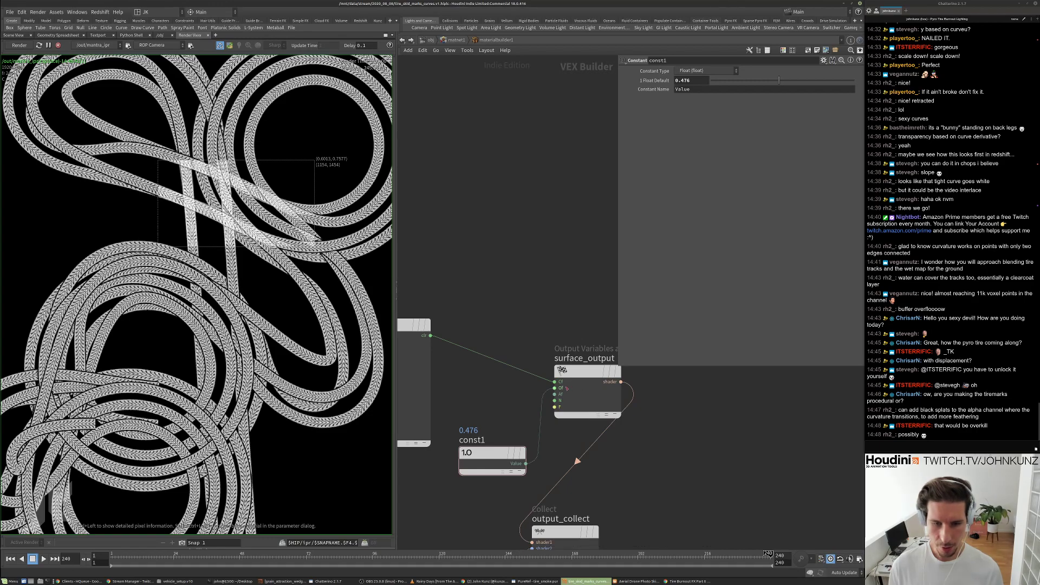
key(Tab)
text(mul)
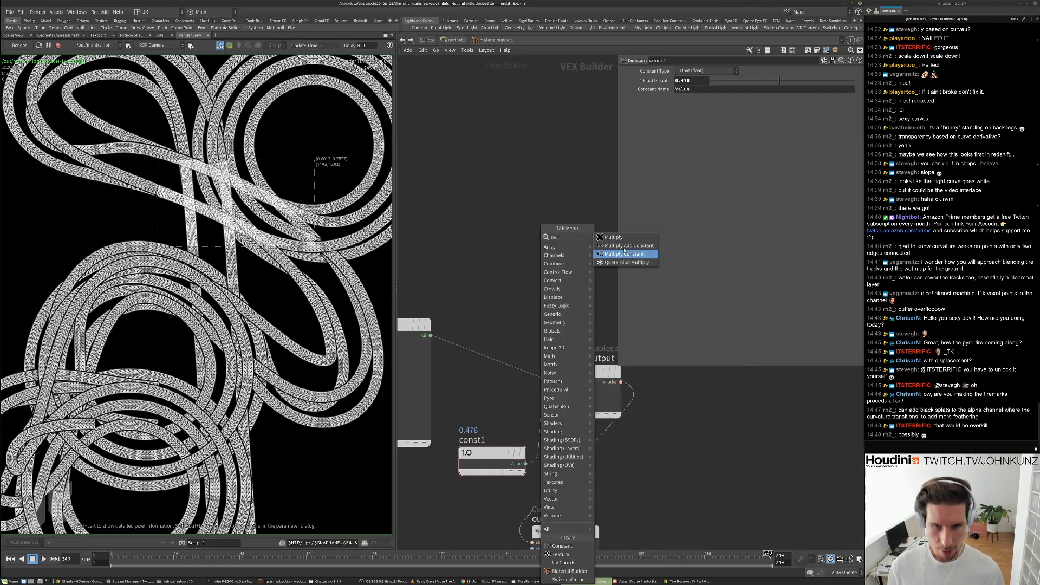
click(626, 238)
click(469, 343)
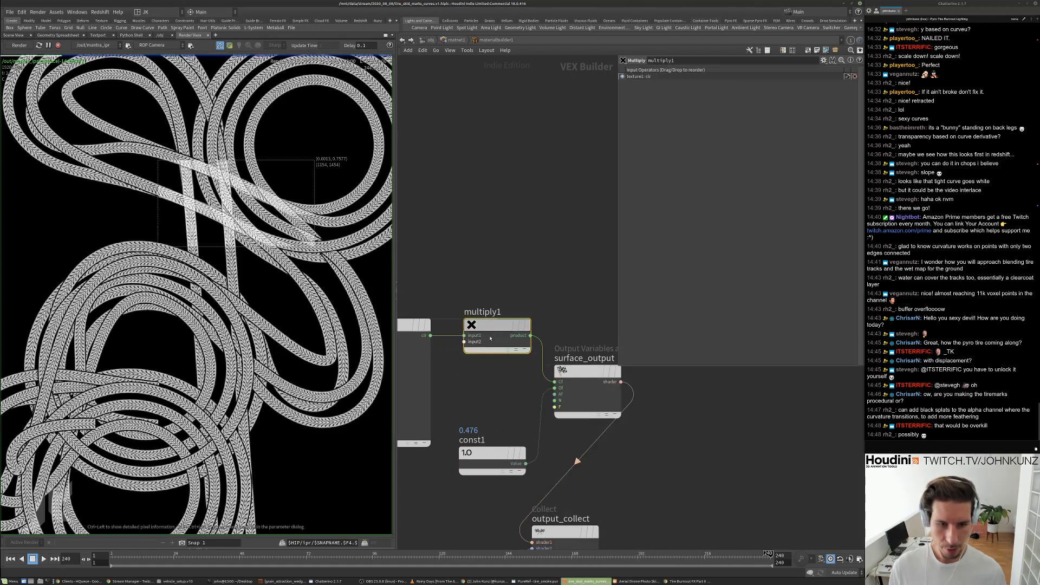
drag(469, 343, 525, 463)
Examine how the semi-transparent tire treads blend where the tracks overlap in the render region.
scroll(231, 155, up, 3)
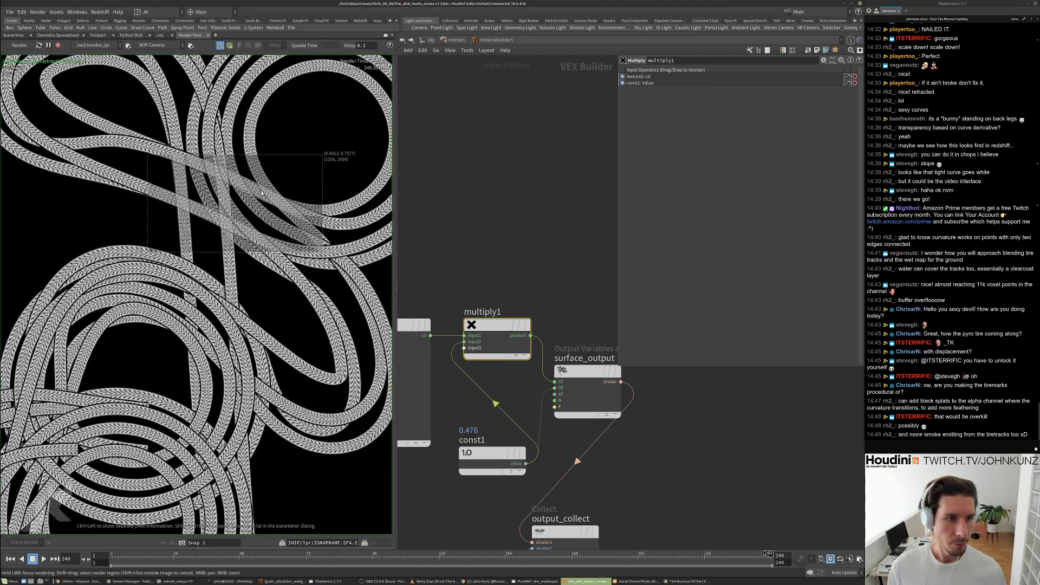
middle_drag(210, 179, 216, 239)
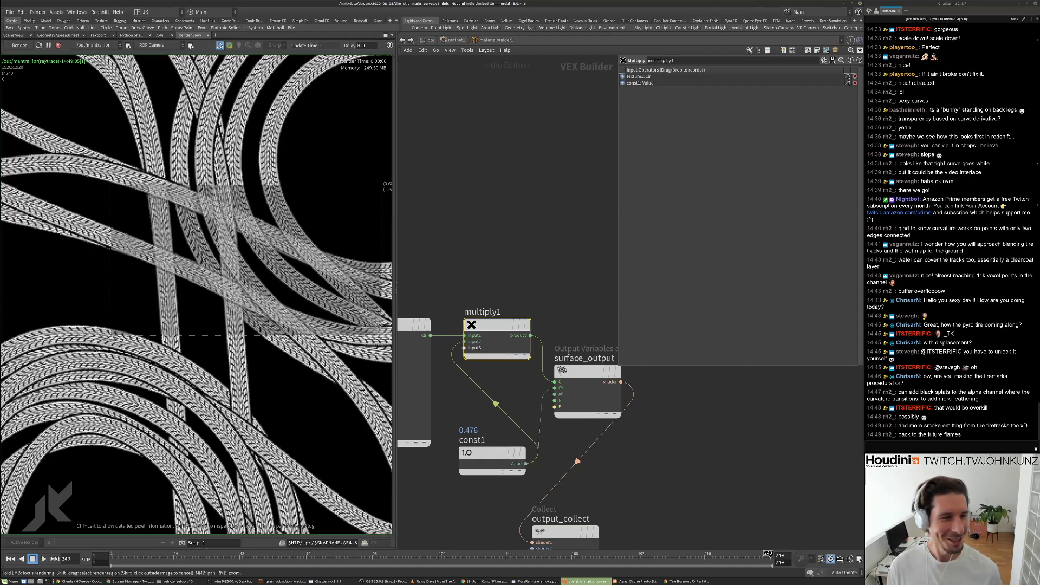
scroll(233, 198, up, 2)
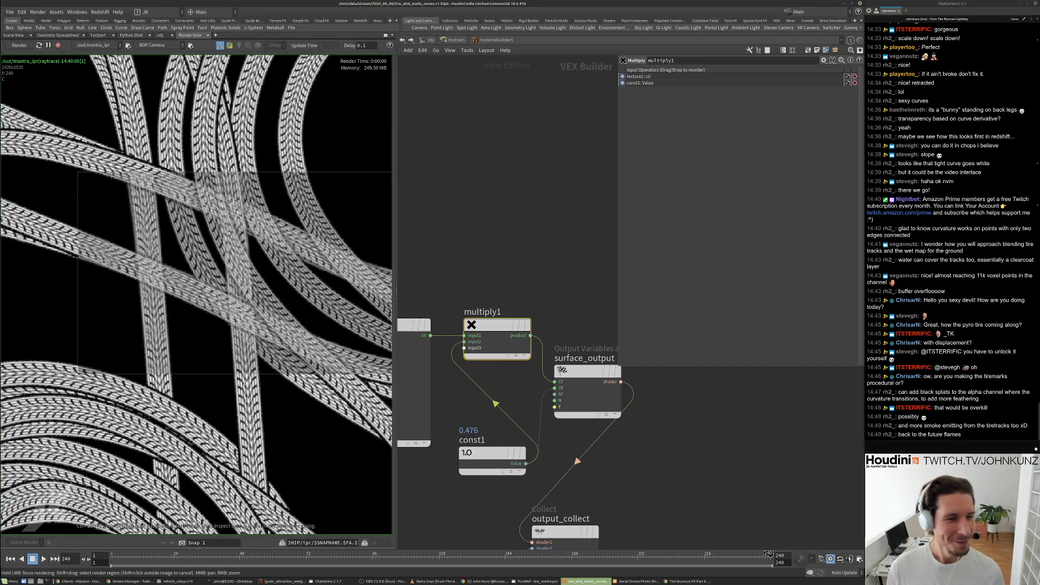
scroll(228, 234, up, 2)
scroll(219, 206, down, 2)
scroll(231, 295, up, 2)
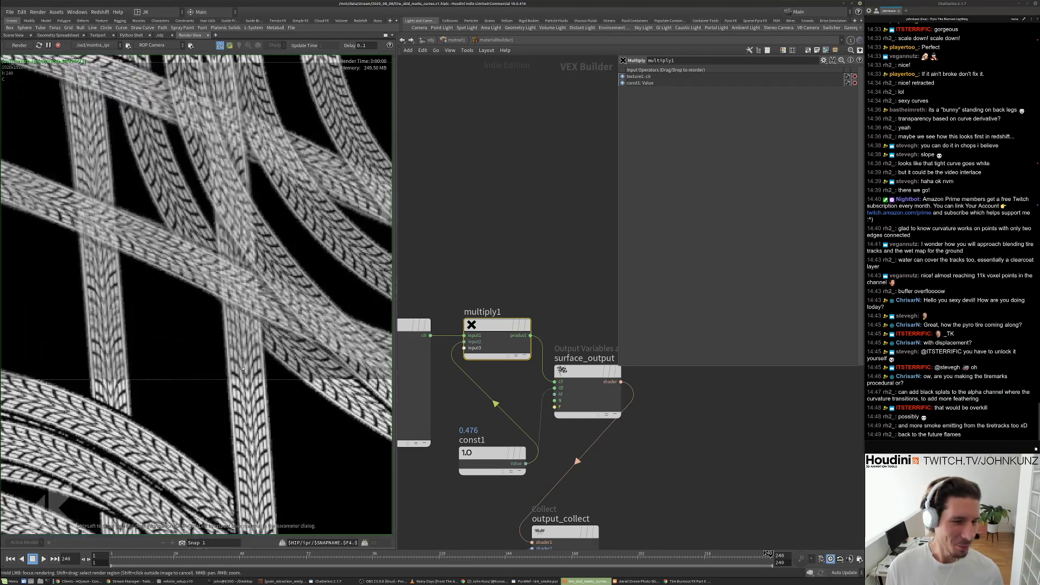
scroll(237, 310, down, 2)
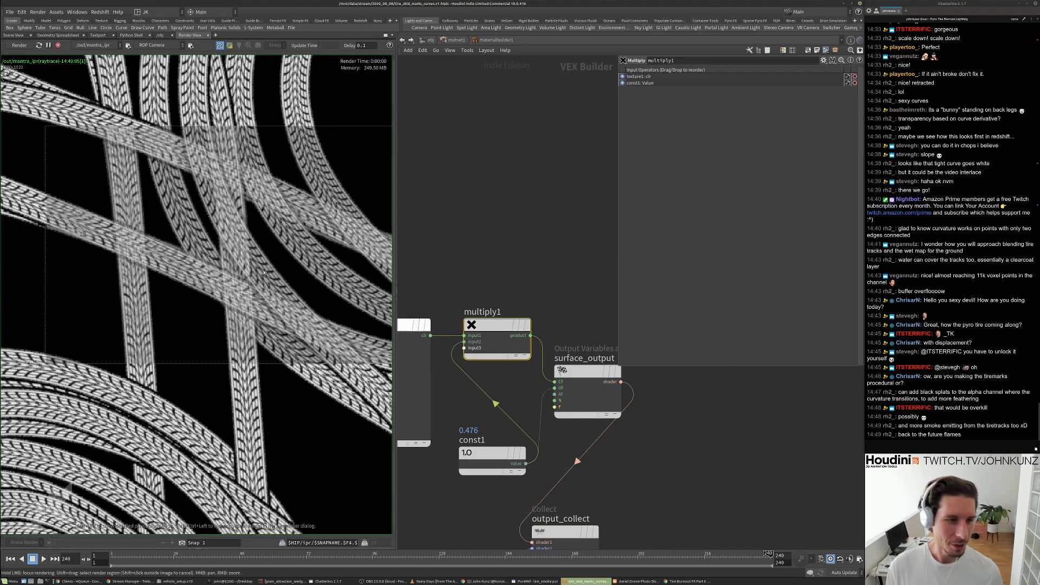
scroll(231, 161, up, 2)
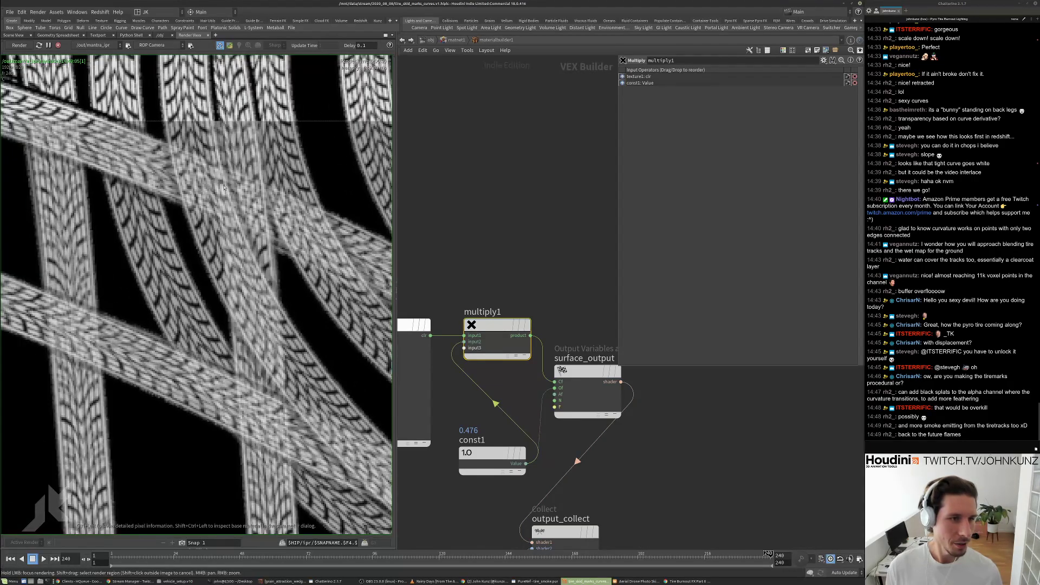
scroll(224, 186, down, 5)
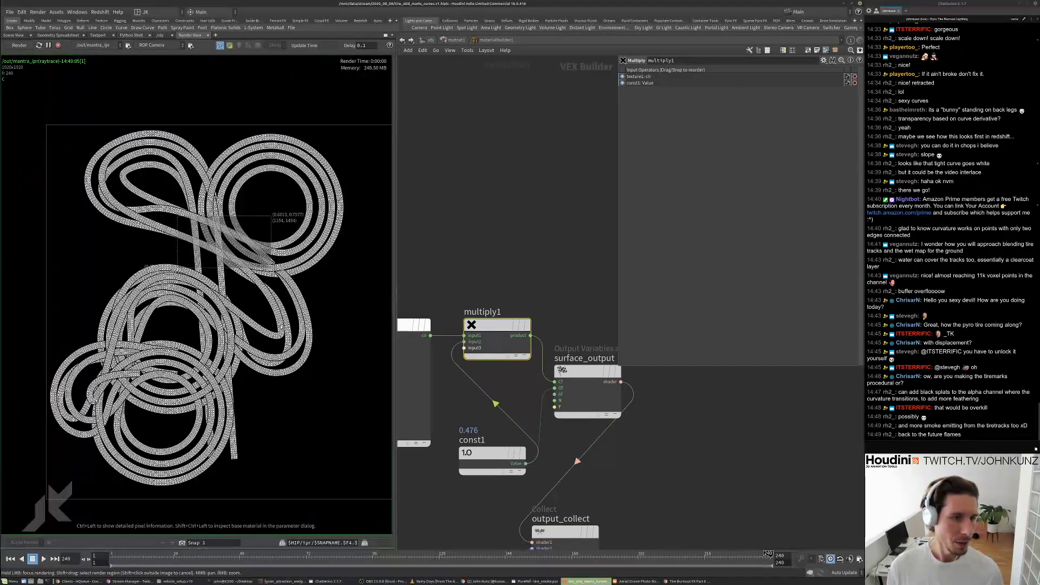
scroll(259, 249, up, 1)
scroll(578, 389, down, 3)
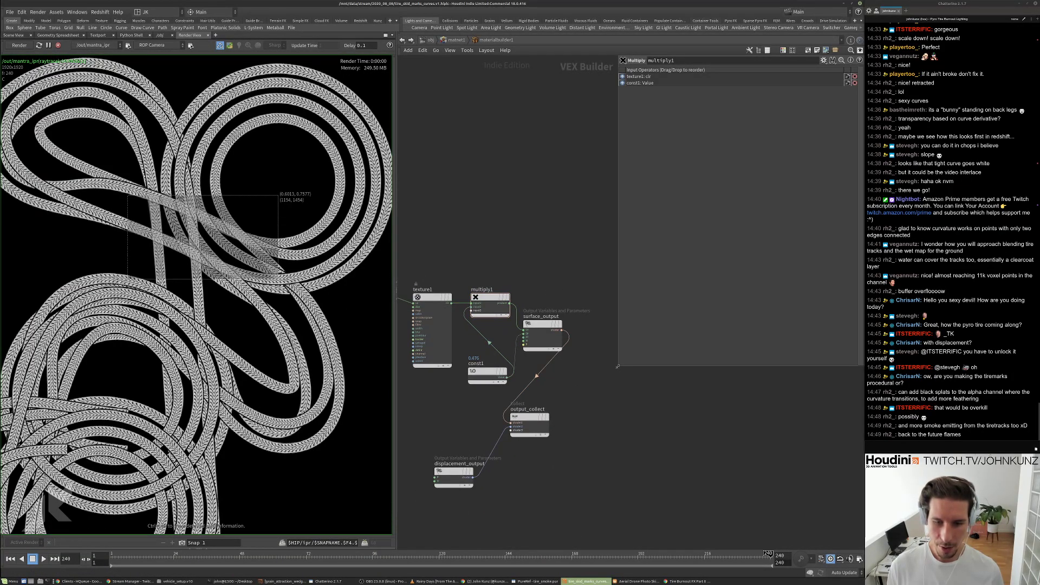
Shrink the parameter overlay and move surface_output and output_collect farther from the multiply node.
drag(617, 366, 664, 293)
drag(541, 324, 652, 325)
drag(529, 416, 615, 447)
middle_drag(582, 473, 669, 436)
Delete the displacement_output node and place output_collect beside surface_output.
scroll(669, 437, down, 2)
scroll(671, 436, up, 2)
scroll(589, 465, down, 2)
drag(579, 490, 459, 427)
key(Delete)
drag(665, 426, 737, 342)
scroll(523, 282, up, 2)
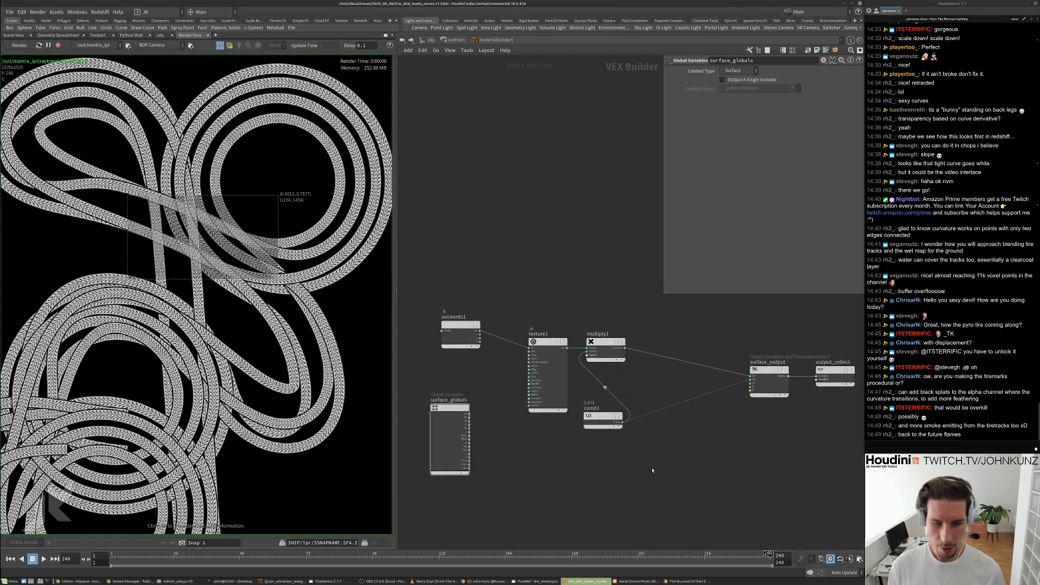
Add a Bind node below the wires to surface_output and name its parameter curveu.
key(Tab)
text(bin)
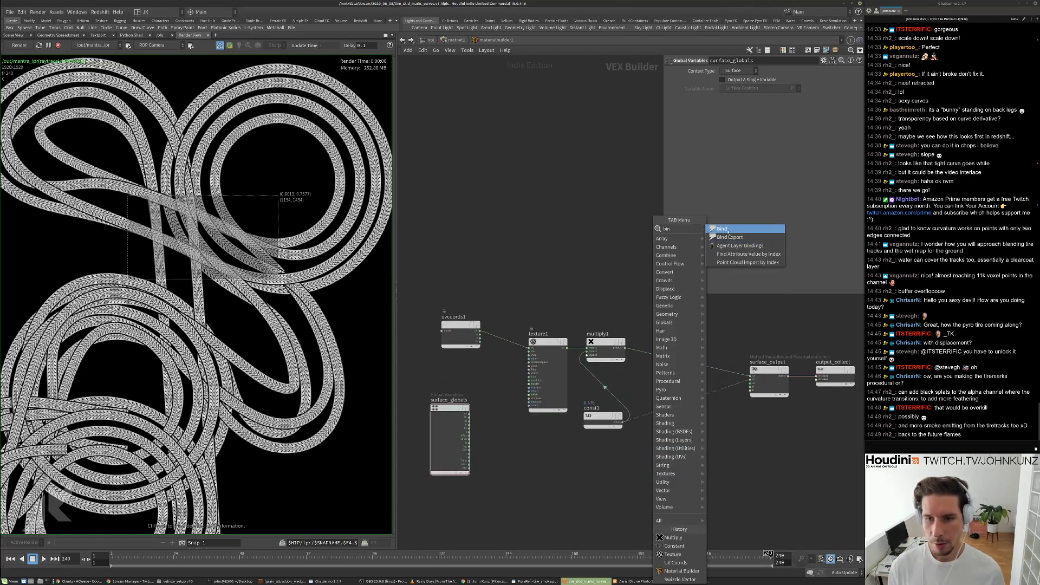
click(728, 231)
click(711, 453)
scroll(773, 466, up, 2)
middle_drag(772, 465, 726, 471)
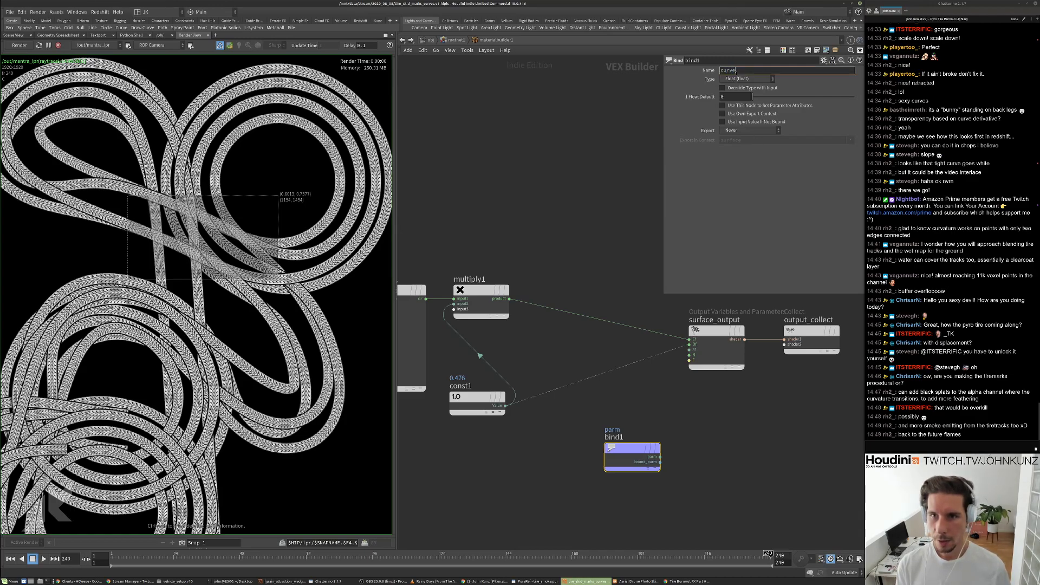
key(Return)
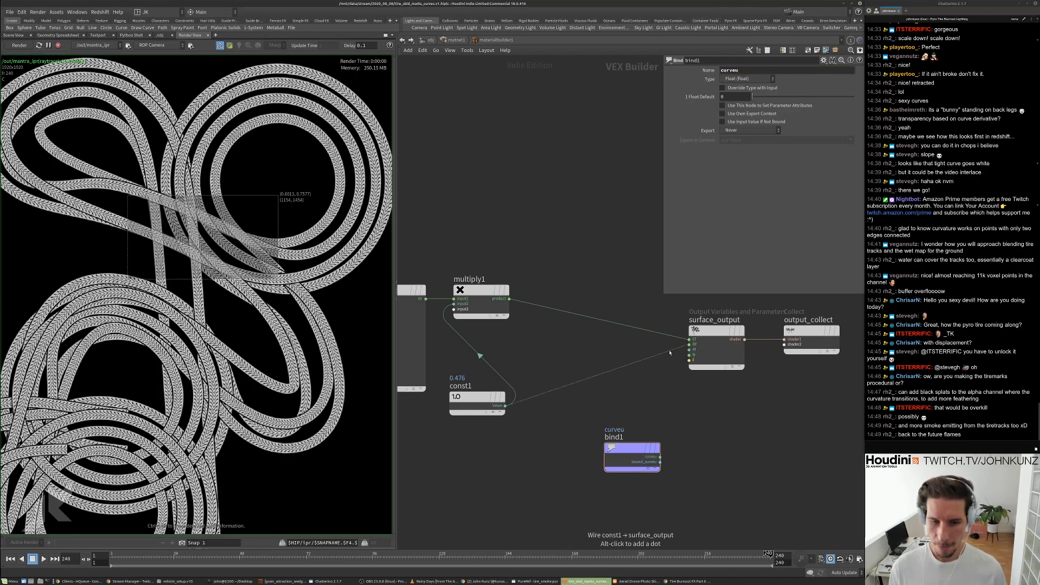
Feed the curveu bind into surface_output's colour input and duplicate the Bind node below it with the parameter name curvature.
drag(688, 339, 660, 457)
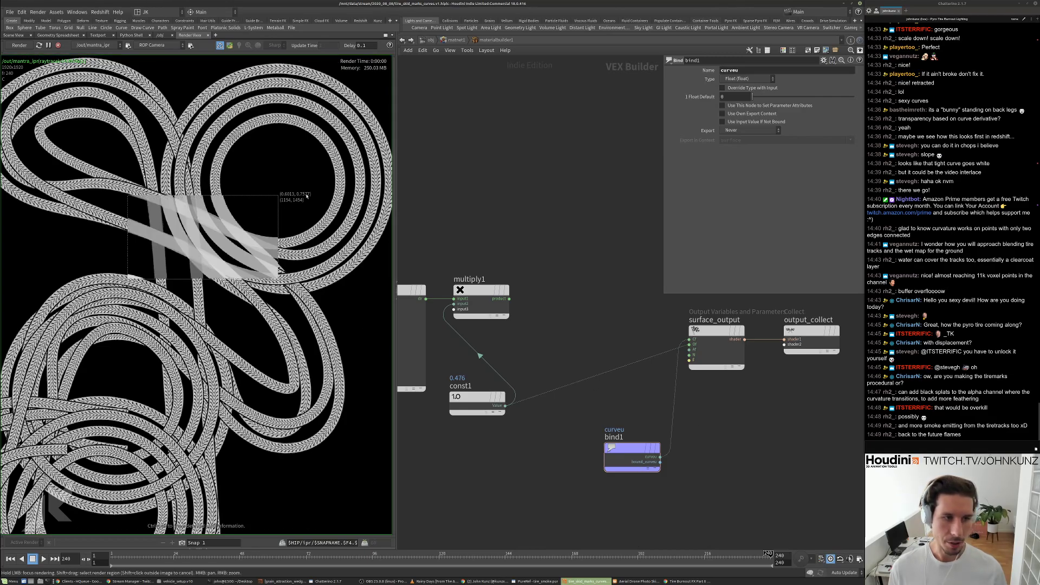
middle_drag(762, 425, 750, 403)
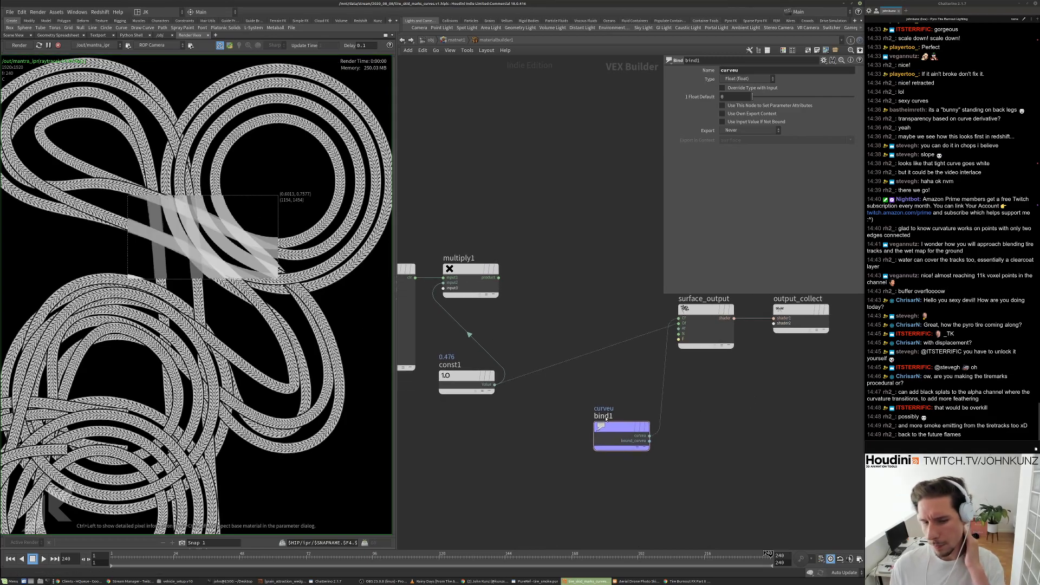
alt+drag(611, 428, 611, 481)
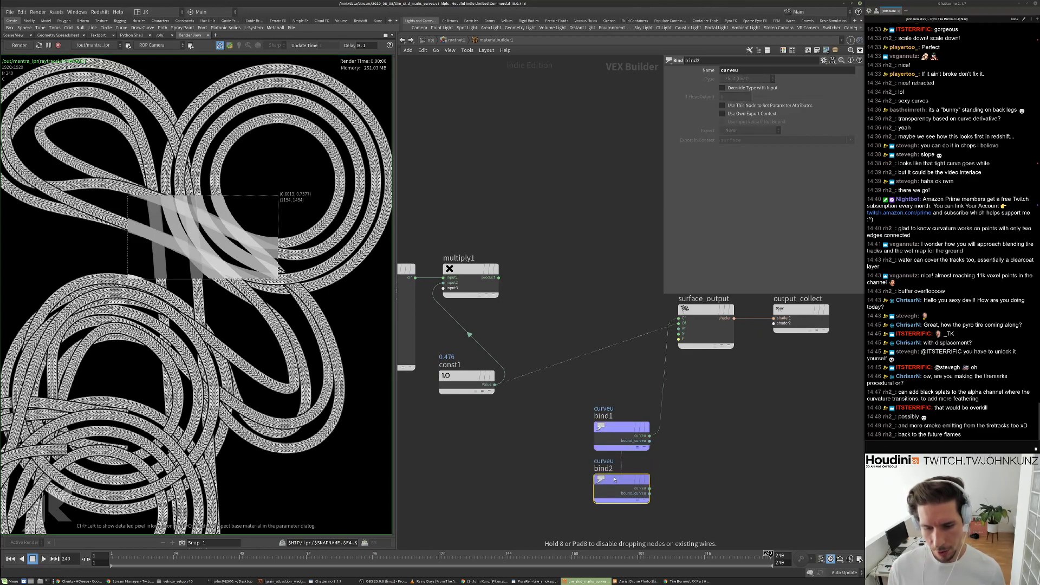
click(743, 71)
text(curvature)
key(Return)
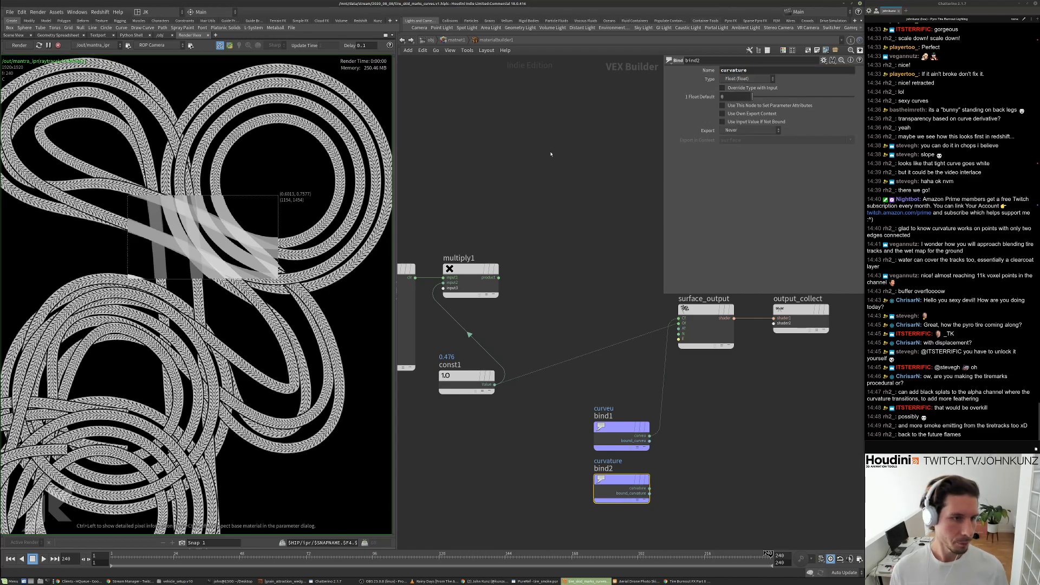
Wire the curvature bind into surface_output's colour input and insert a Fit Range node between them.
middle_drag(678, 338, 632, 310)
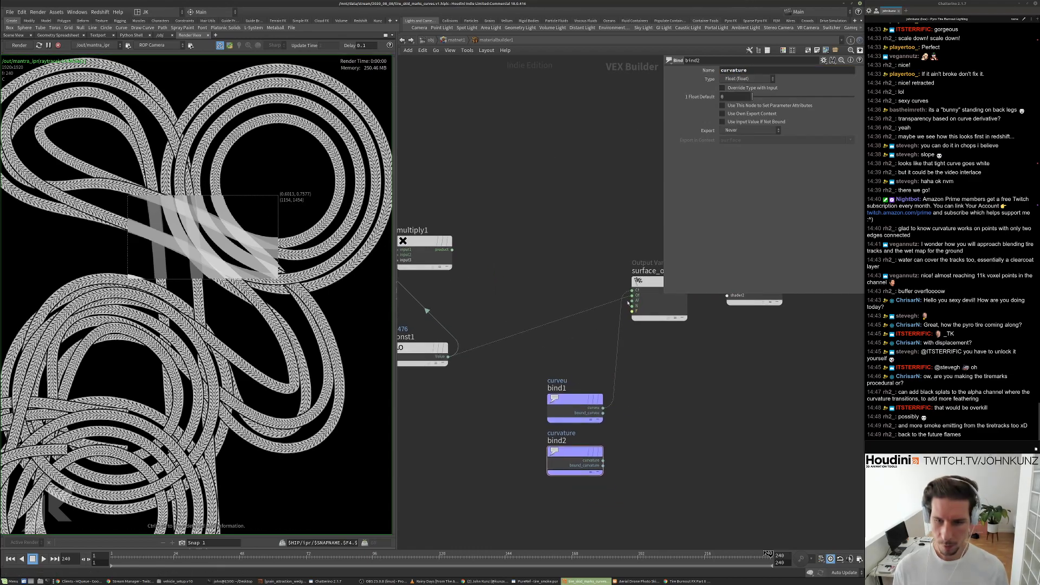
drag(632, 291, 621, 469)
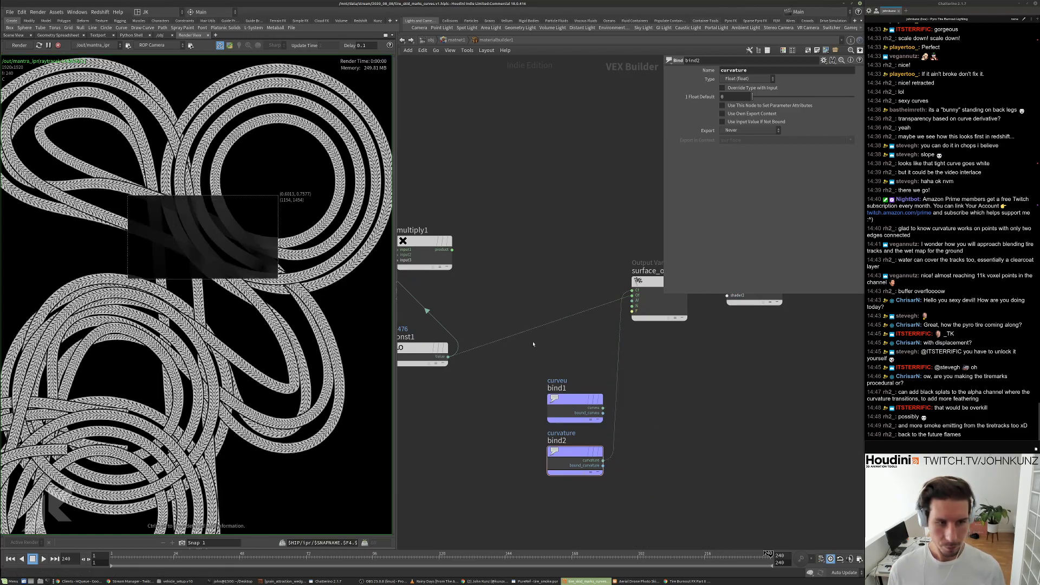
middle_drag(698, 437, 686, 408)
key(Tab)
text(fit)
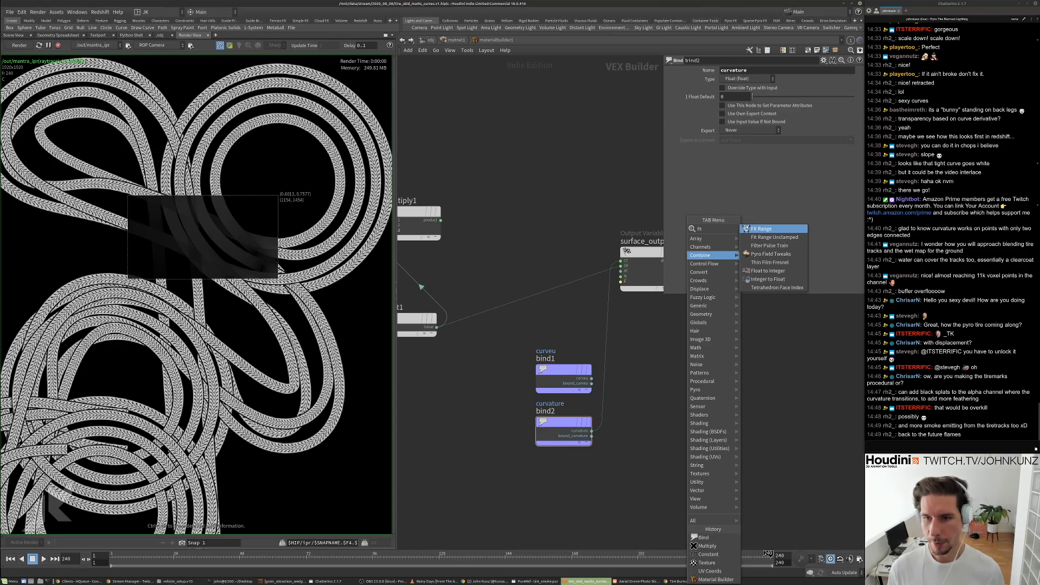
key(Return)
click(620, 410)
click(636, 427)
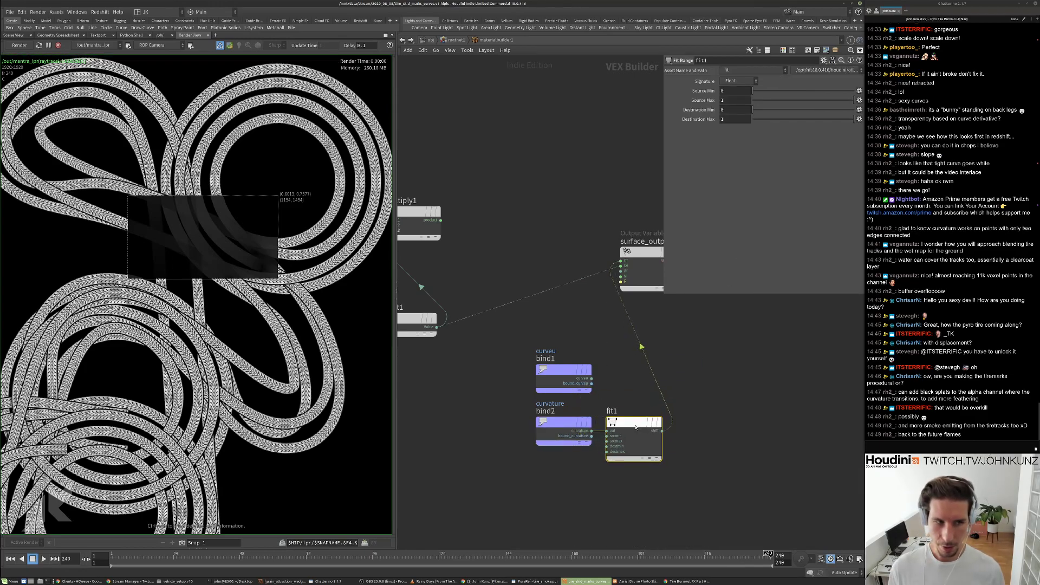
Set the curvature Fit Range's source minimum to 0.016 and source maximum to 0.04, checking the effect in the render.
click(766, 100)
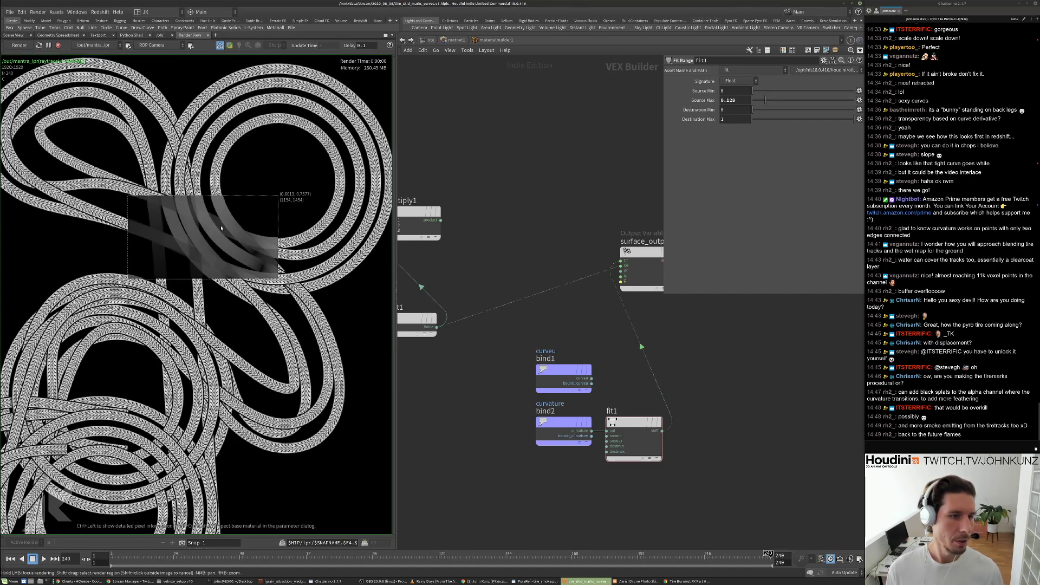
key(h)
right_drag(202, 219, 265, 252)
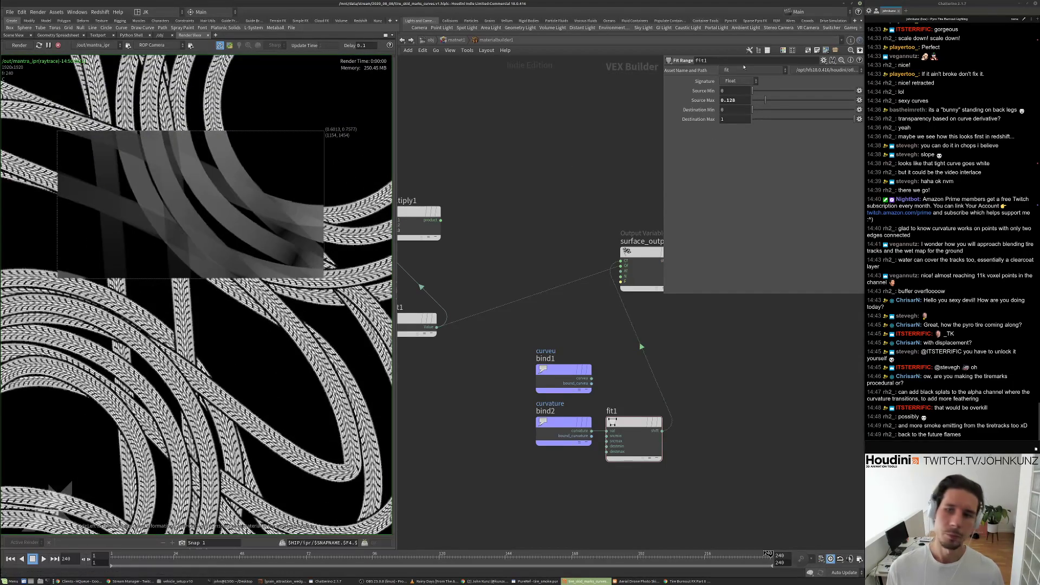
click(757, 100)
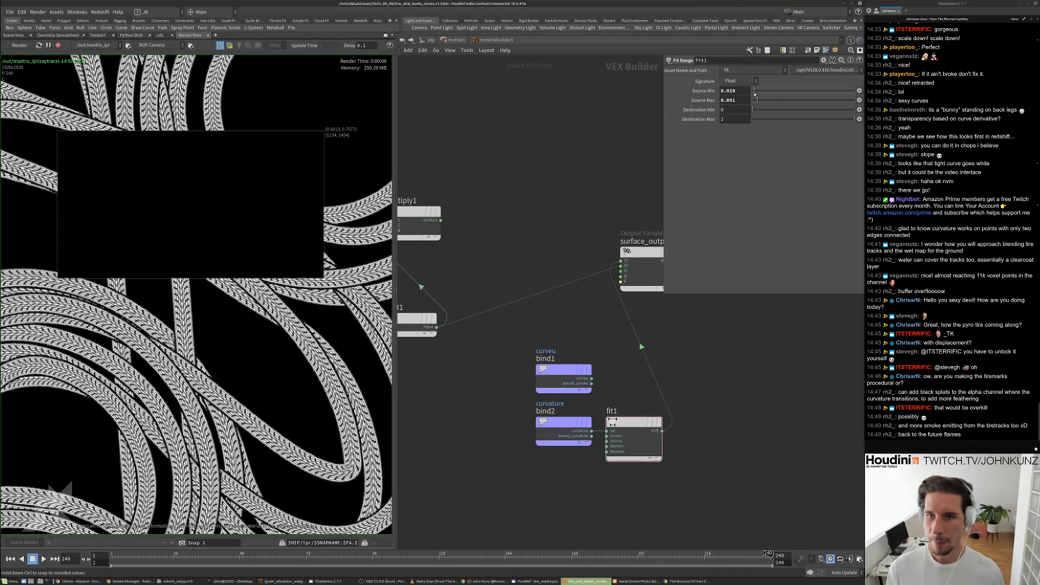
drag(755, 93, 754, 93)
click(754, 100)
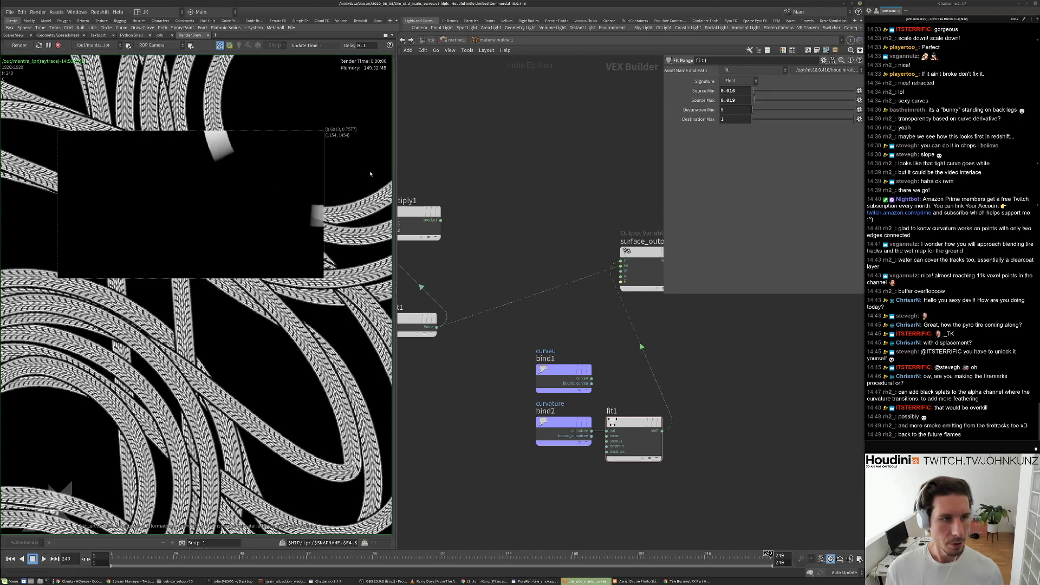
scroll(246, 202, down, 9)
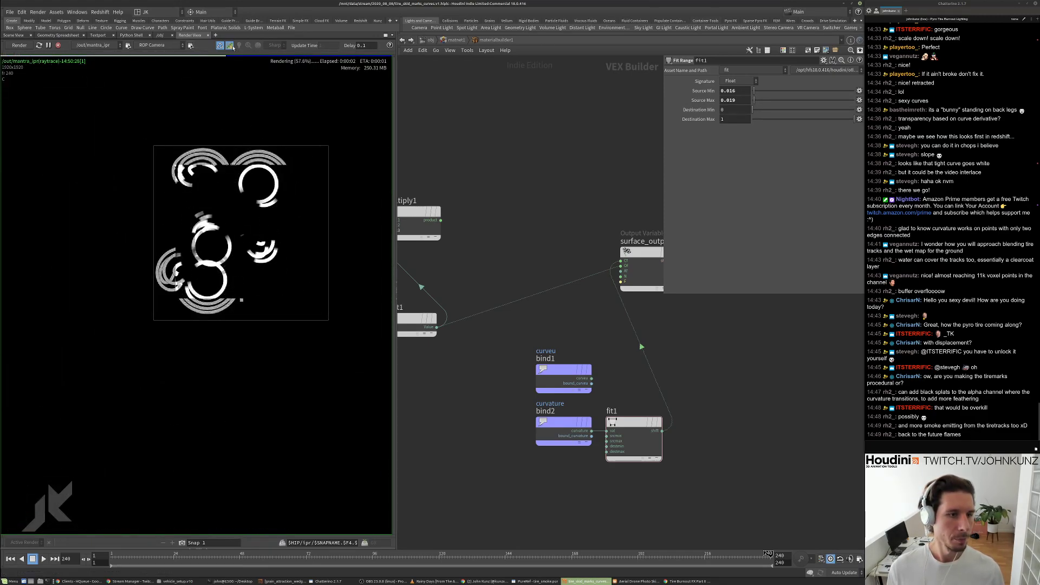
scroll(280, 204, up, 3)
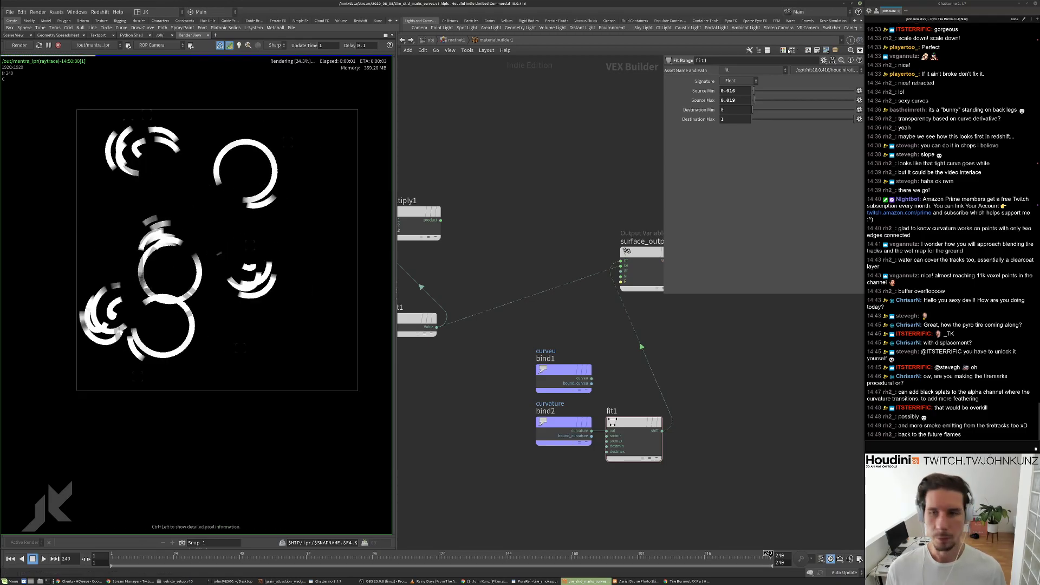
drag(757, 102, 759, 103)
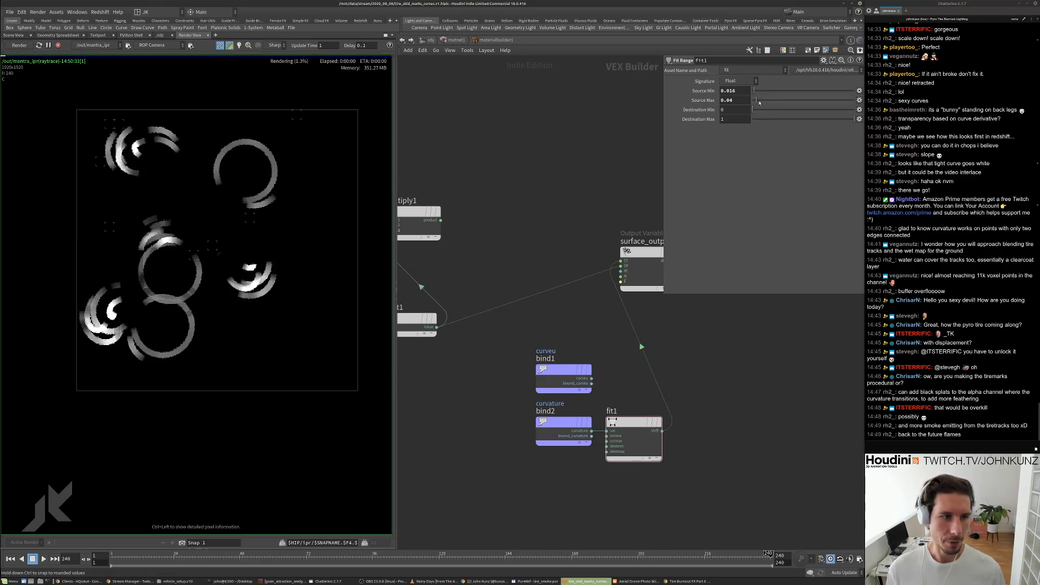
Wire multiply1's product back into surface_output's colour input and examine the overlapping treads up close in the render.
scroll(671, 391, down, 4)
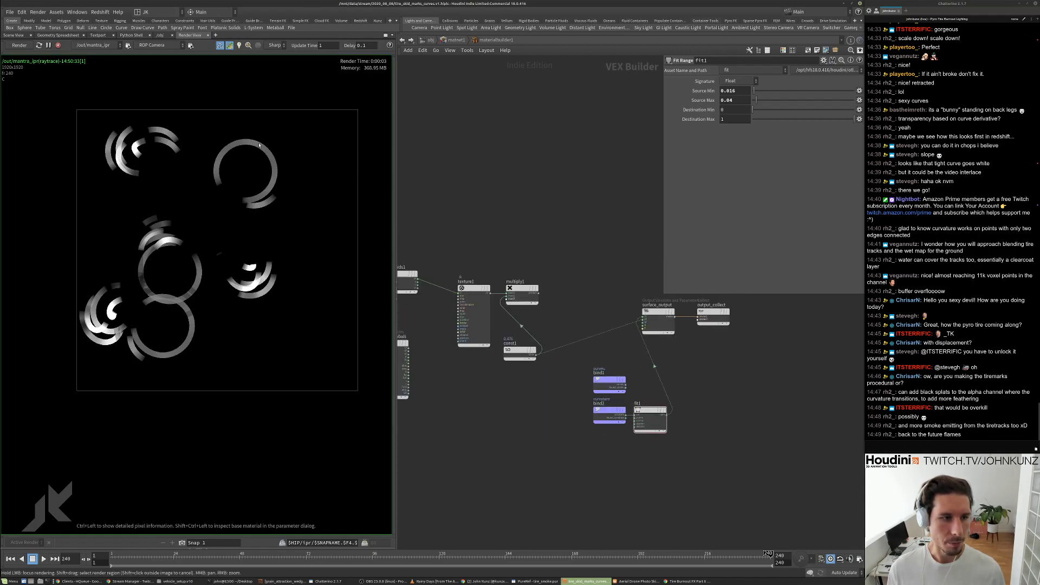
scroll(677, 315, up, 3)
drag(625, 317, 438, 276)
middle_drag(615, 246, 687, 269)
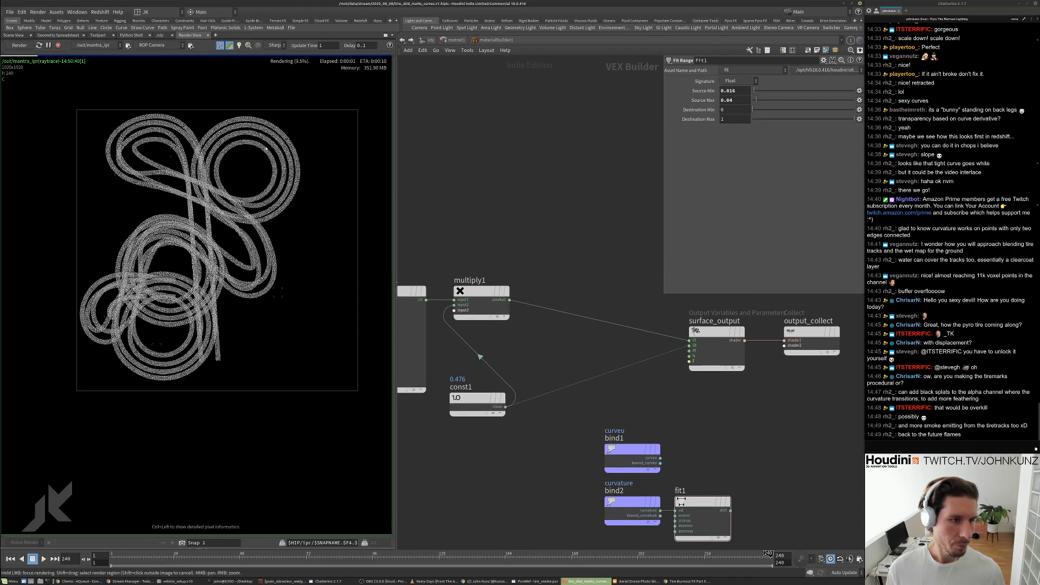
scroll(187, 244, up, 6)
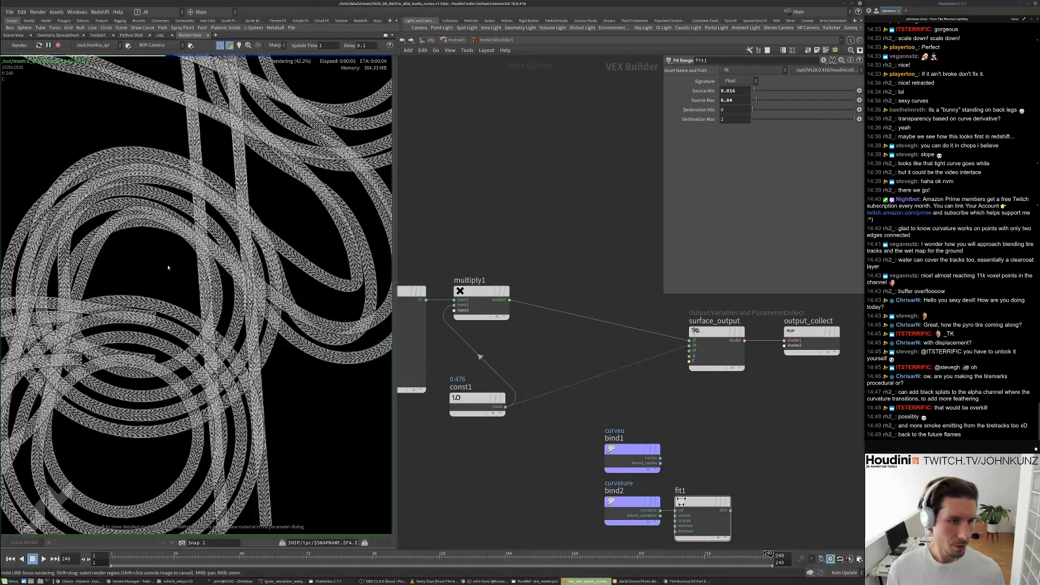
scroll(168, 267, up, 4)
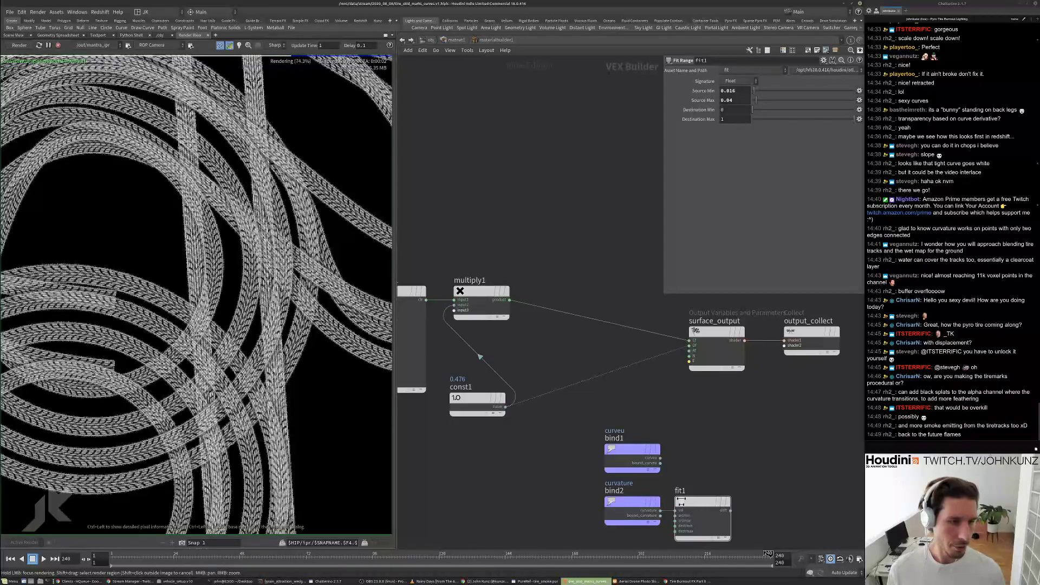
scroll(198, 315, up, 3)
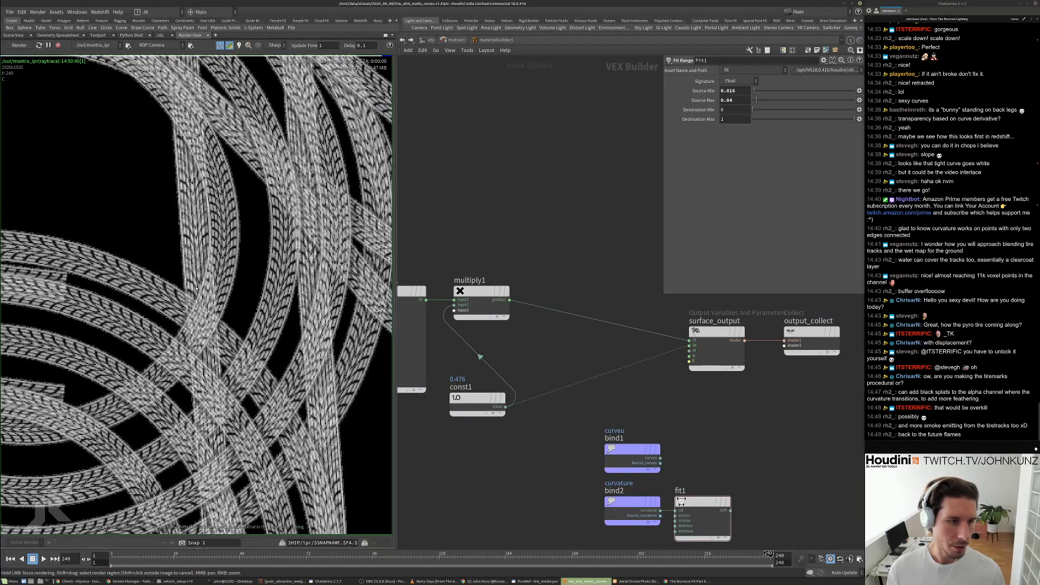
scroll(179, 299, down, 3)
middle_drag(176, 302, 234, 253)
scroll(235, 253, down, 2)
Add an Anti-Aliased Noise node below const1 and feed its position input from surface_globals' P output.
middle_drag(525, 473, 565, 404)
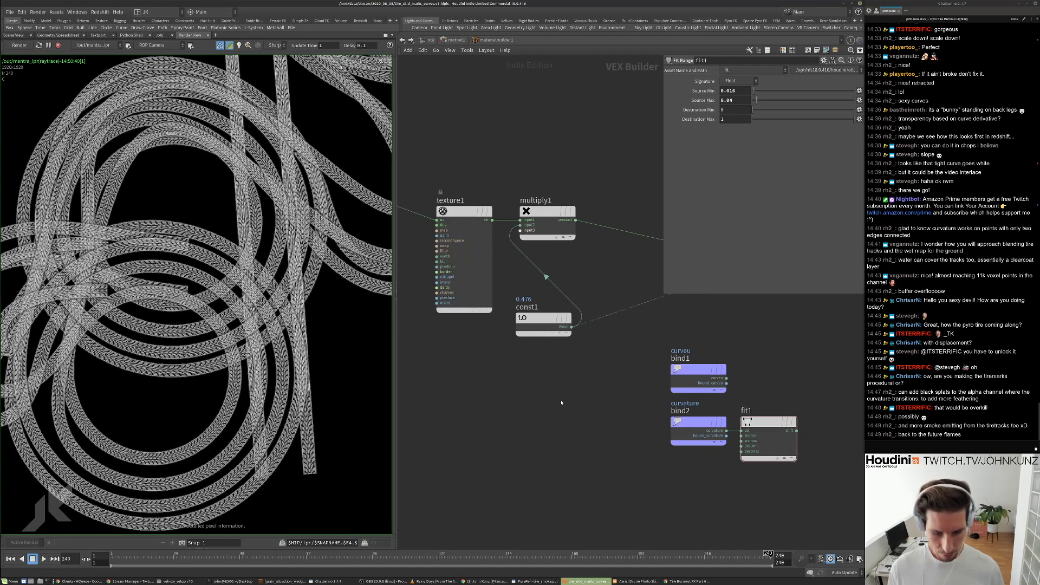
key(Tab)
mouse_move(585, 347)
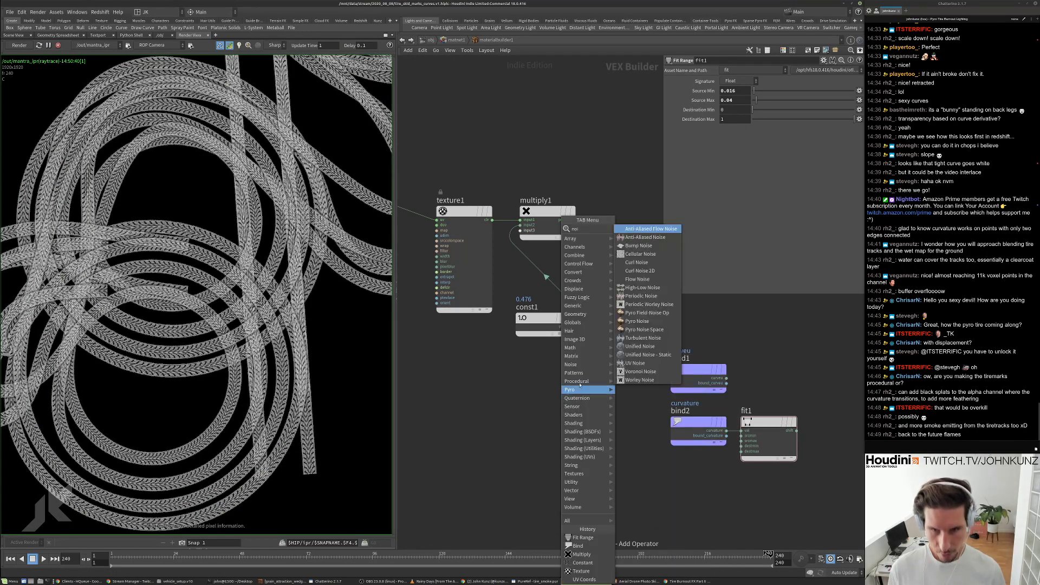
click(658, 240)
click(602, 421)
scroll(609, 413, down, 2)
scroll(475, 522, up, 2)
drag(669, 393, 620, 378)
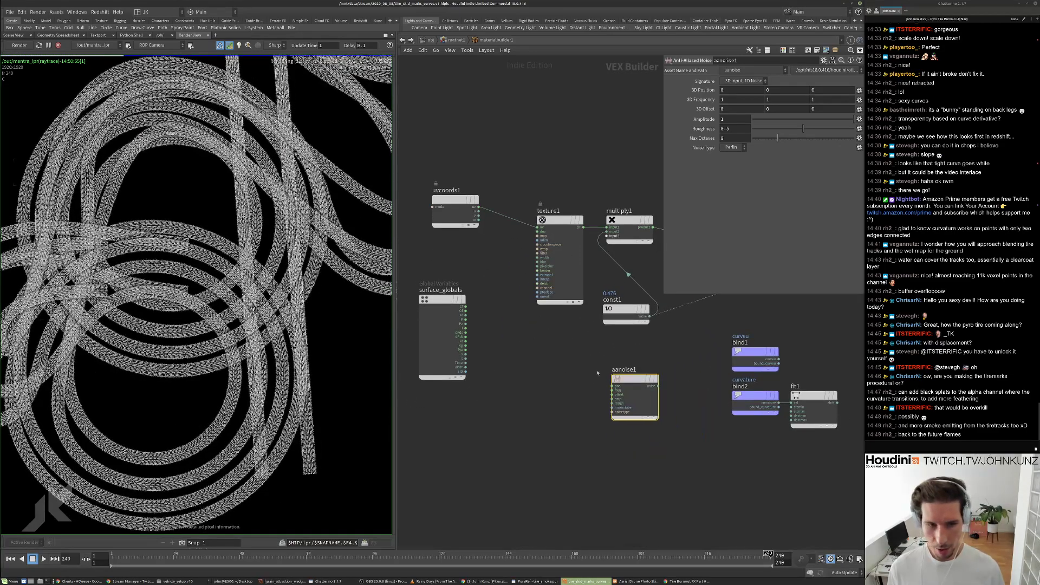
drag(465, 319, 612, 385)
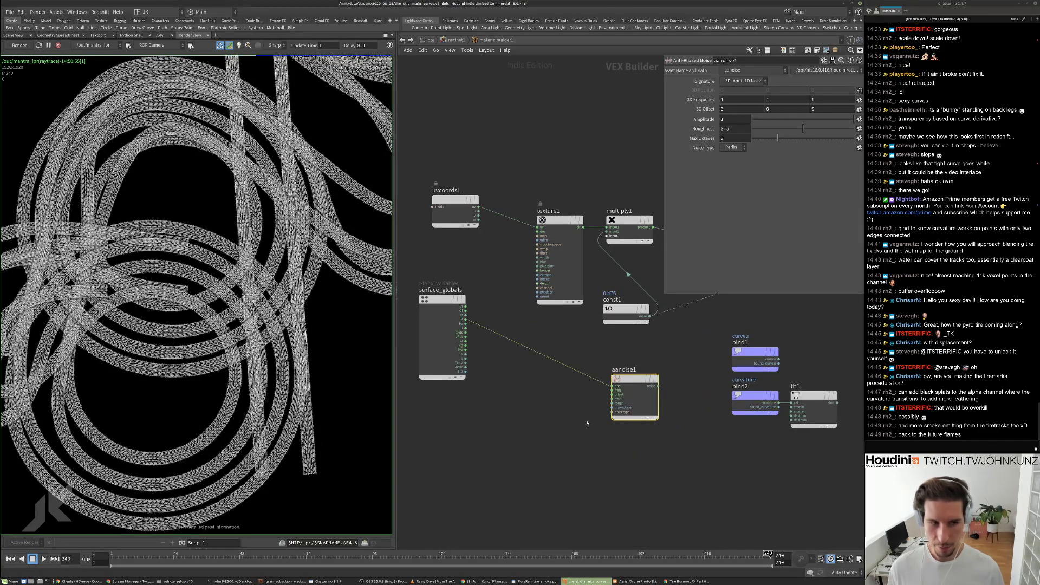
Insert a Transform node on the wire between surface_globals and the Anti-Aliased Noise node.
middle_drag(566, 406, 546, 399)
key(Tab)
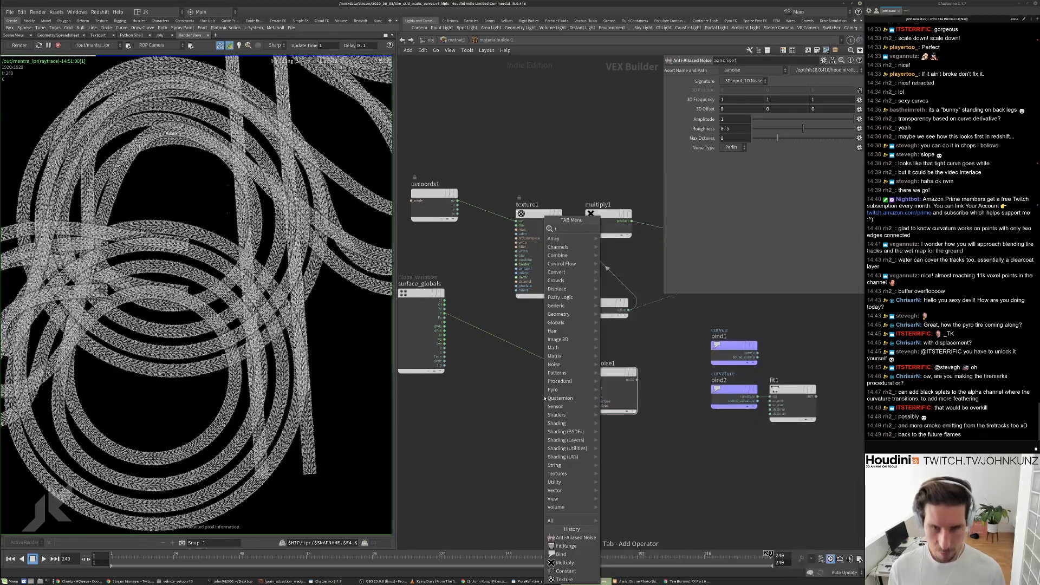
text(trans)
click(628, 240)
click(528, 356)
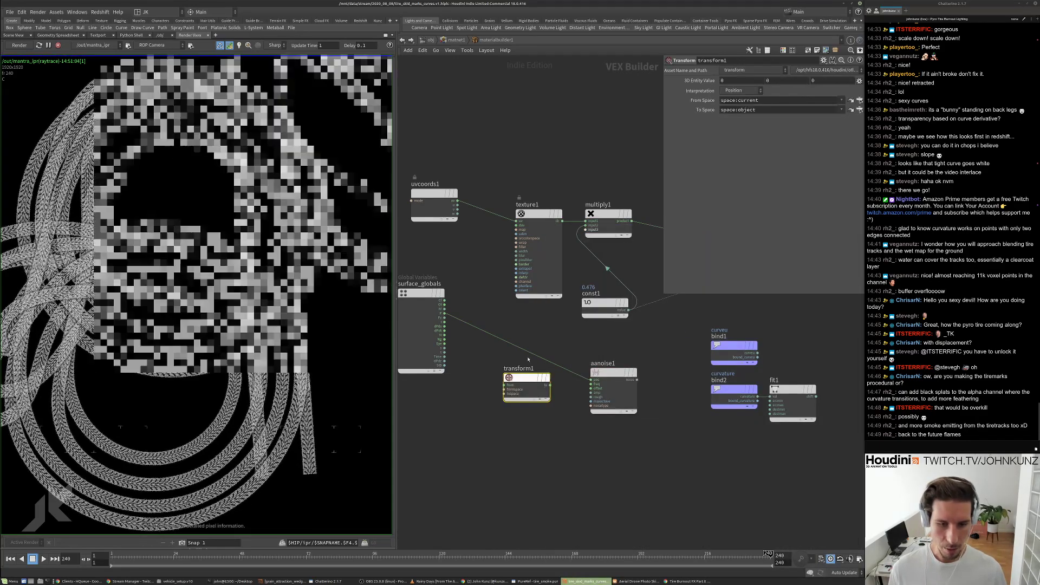
drag(528, 356, 532, 372)
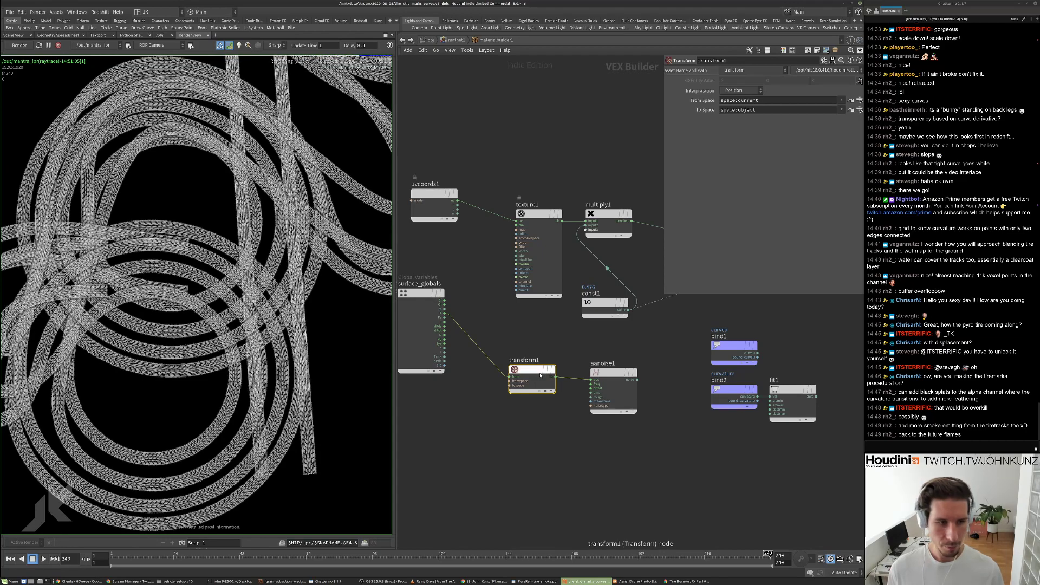
drag(540, 374, 547, 378)
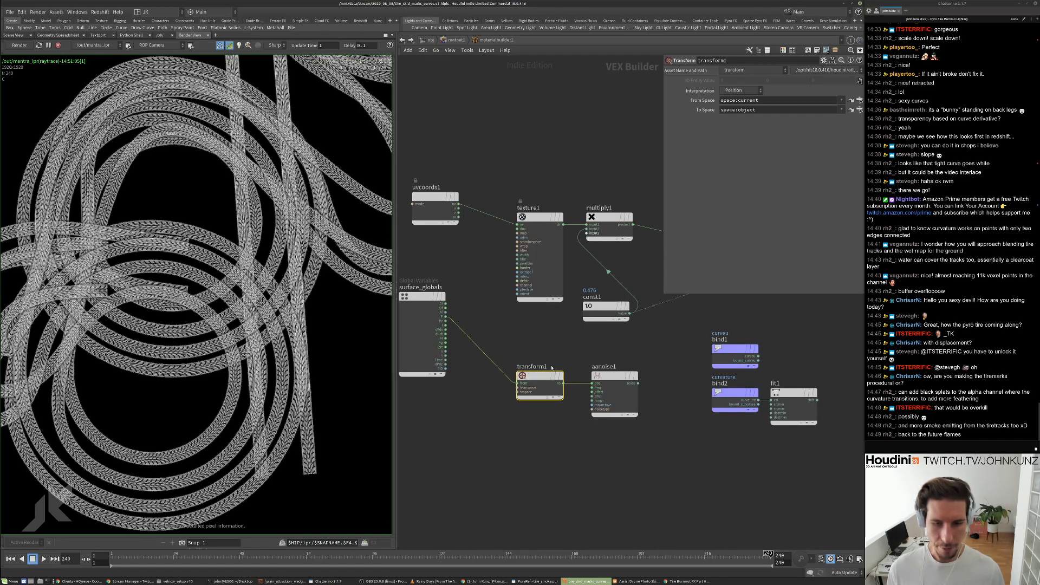
Wire the noise output into surface_output's colour input and examine the noise pattern across the tracks.
middle_drag(547, 368, 508, 374)
scroll(643, 343, down, 2)
middle_drag(636, 350, 540, 357)
drag(622, 295, 518, 380)
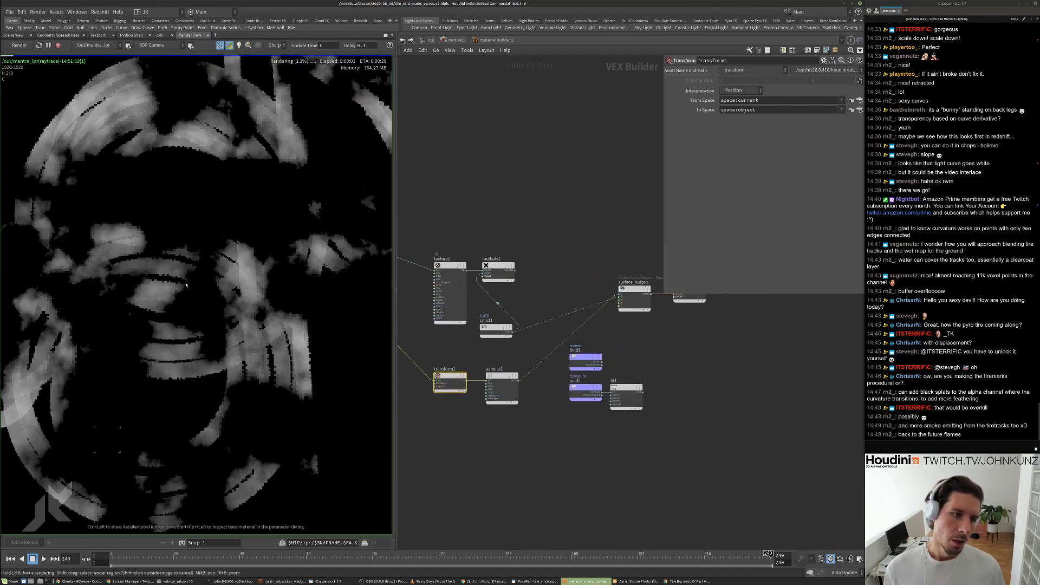
scroll(242, 246, down, 3)
middle_drag(231, 180, 210, 229)
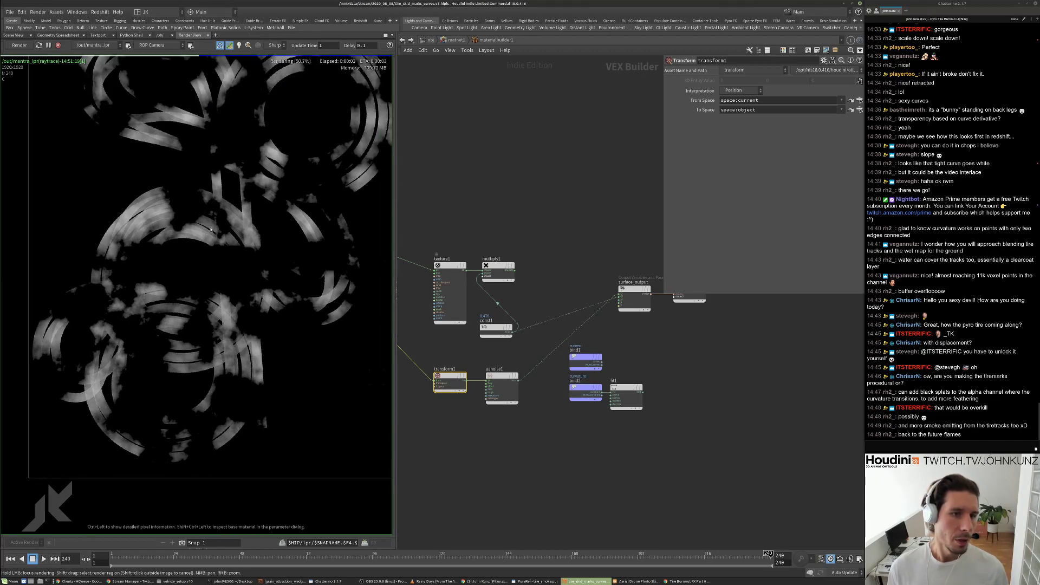
Set the Anti-Aliased Noise's first 3D offset component to 41 and its roughness to 0.665.
click(501, 386)
double_click(723, 109)
text(41)
key(Return)
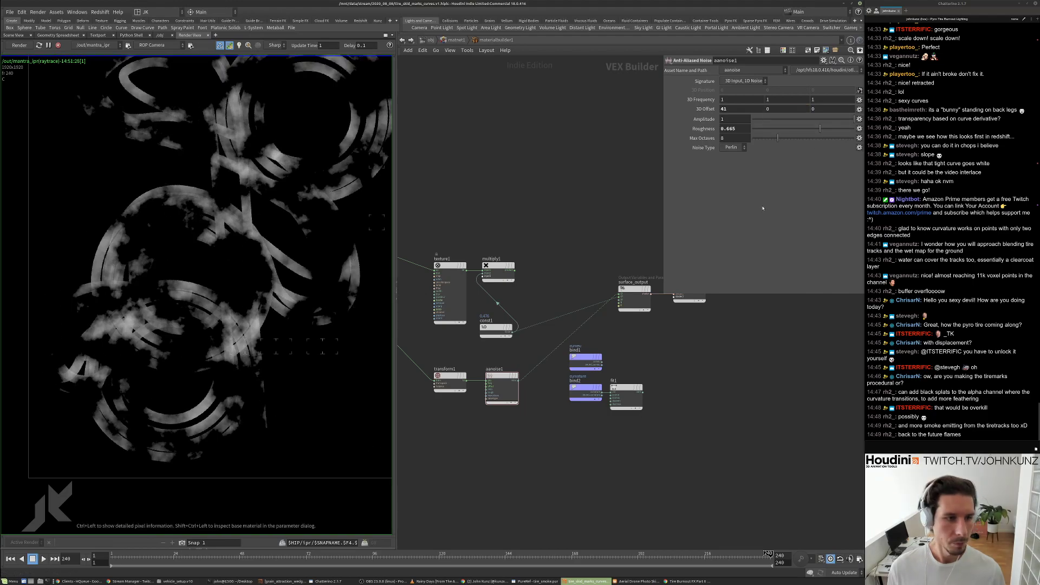
scroll(242, 336, up, 2)
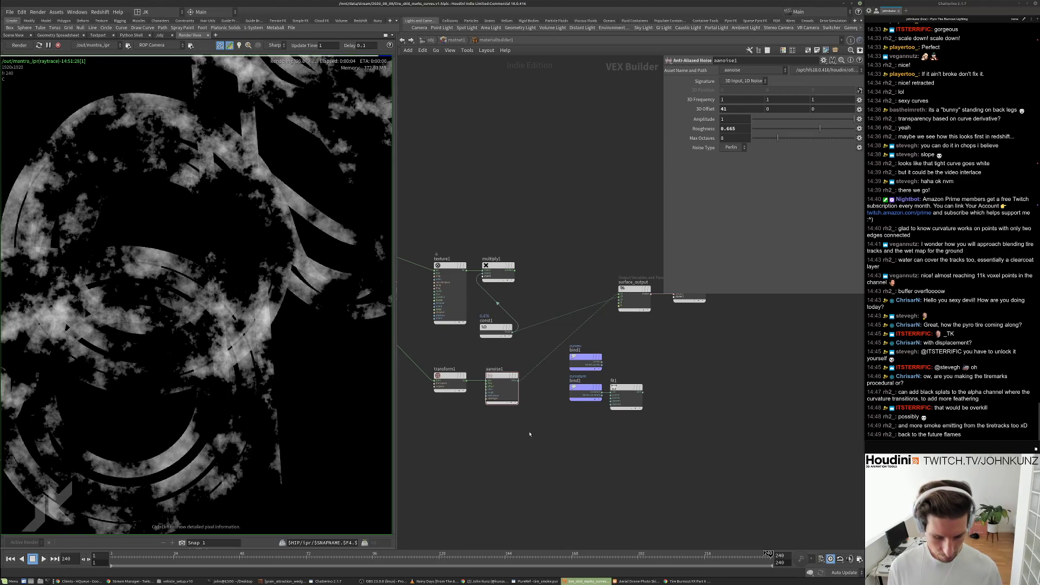
Insert a Fit Range node between the noise and surface_output, and move the bind nodes with their Fit Range below the noise.
key(Tab)
text(fi)
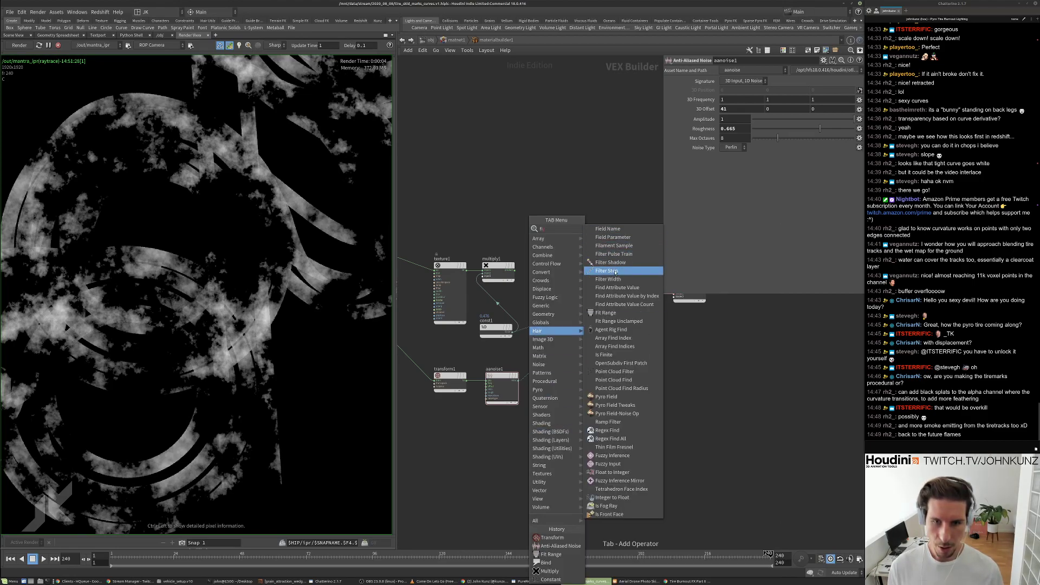
click(605, 312)
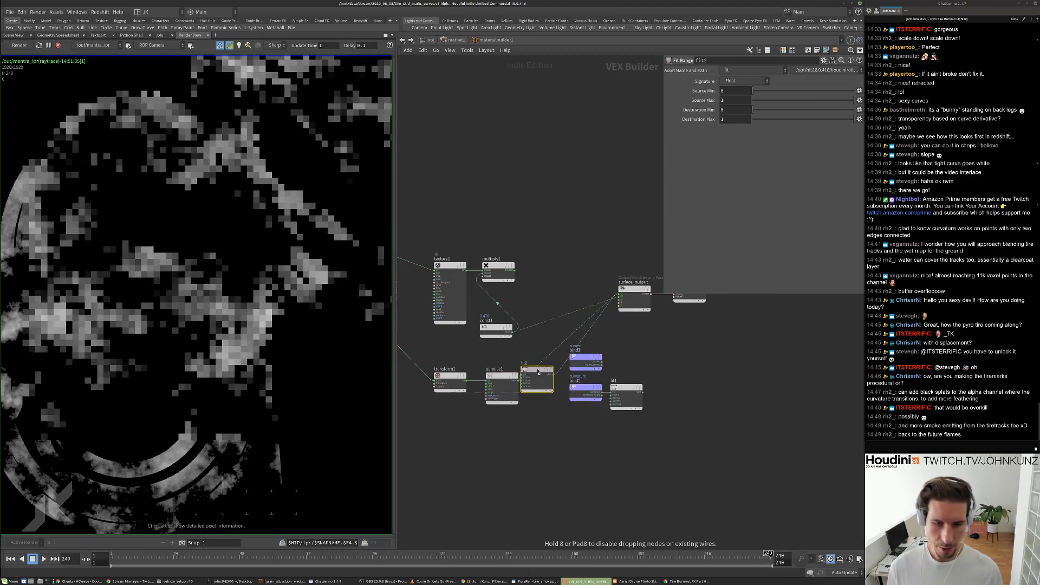
click(546, 377)
drag(569, 349, 500, 430)
click(501, 429)
click(539, 378)
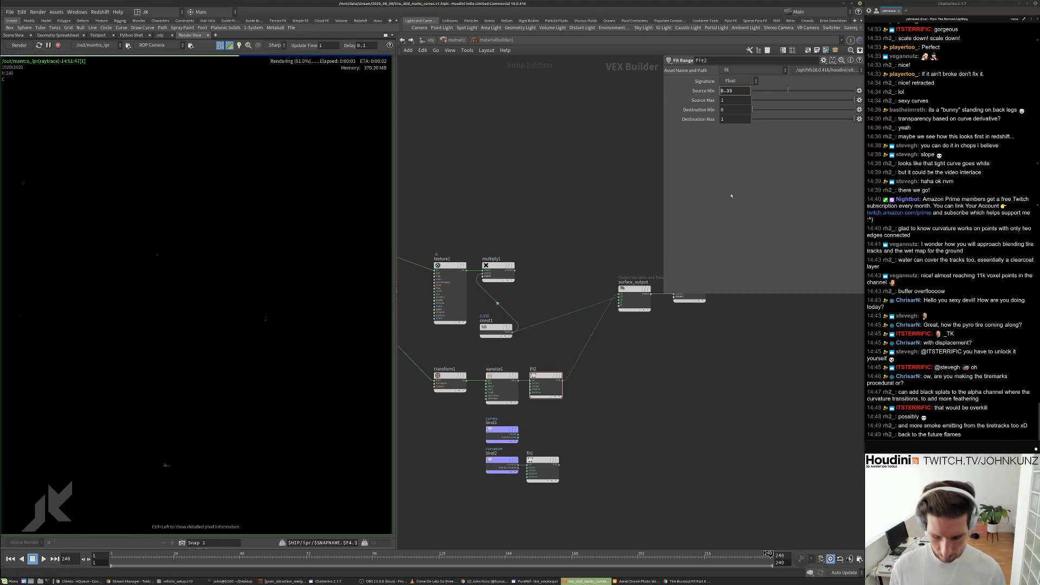
Set the source range of the noise's Fit Range to -0.35 through 0.35 and inspect the contrast across the tracks.
key(Tab)
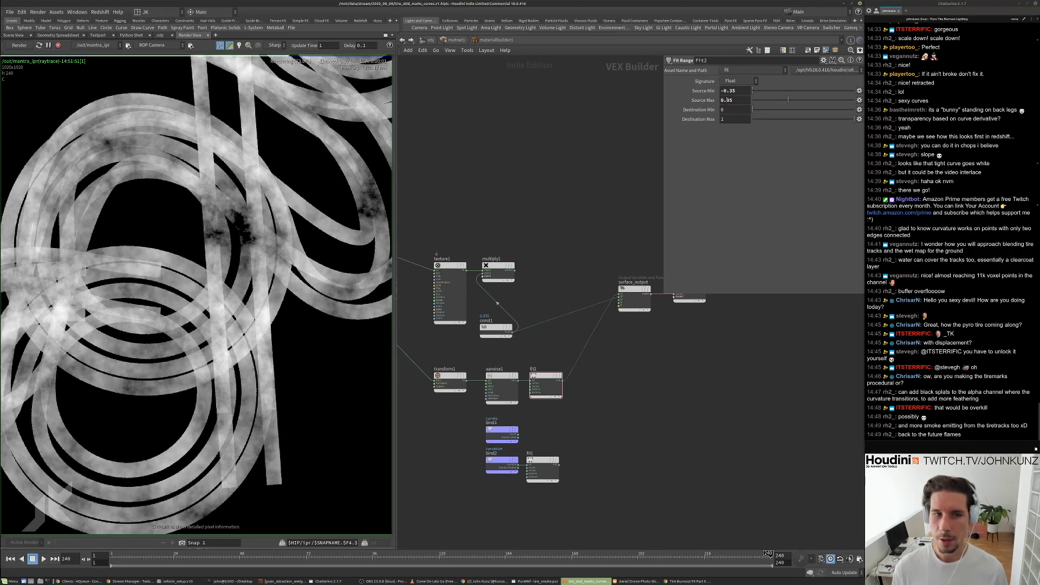
text(0.35)
key(Return)
scroll(312, 169, down, 3)
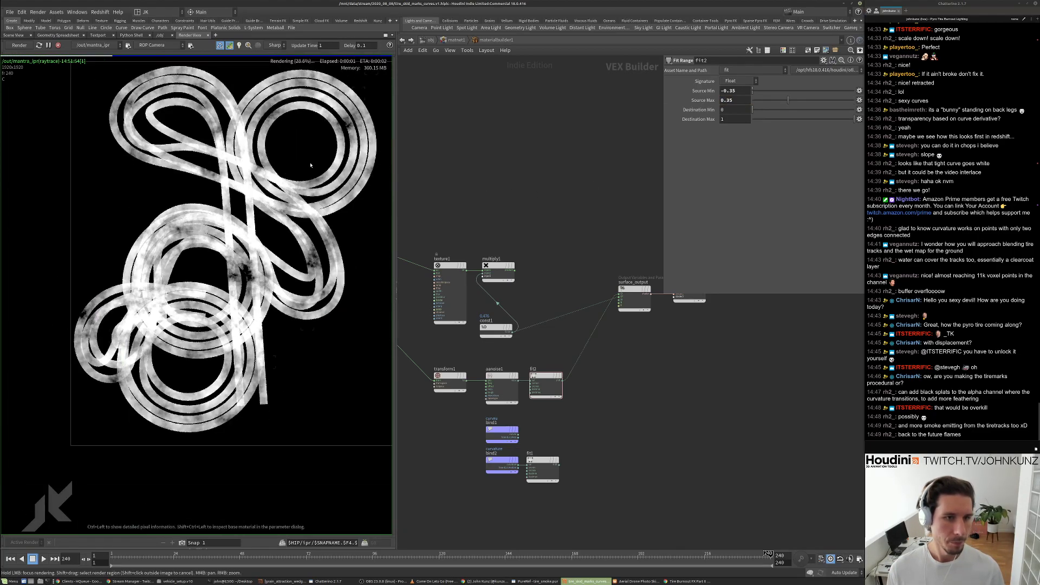
scroll(312, 169, up, 3)
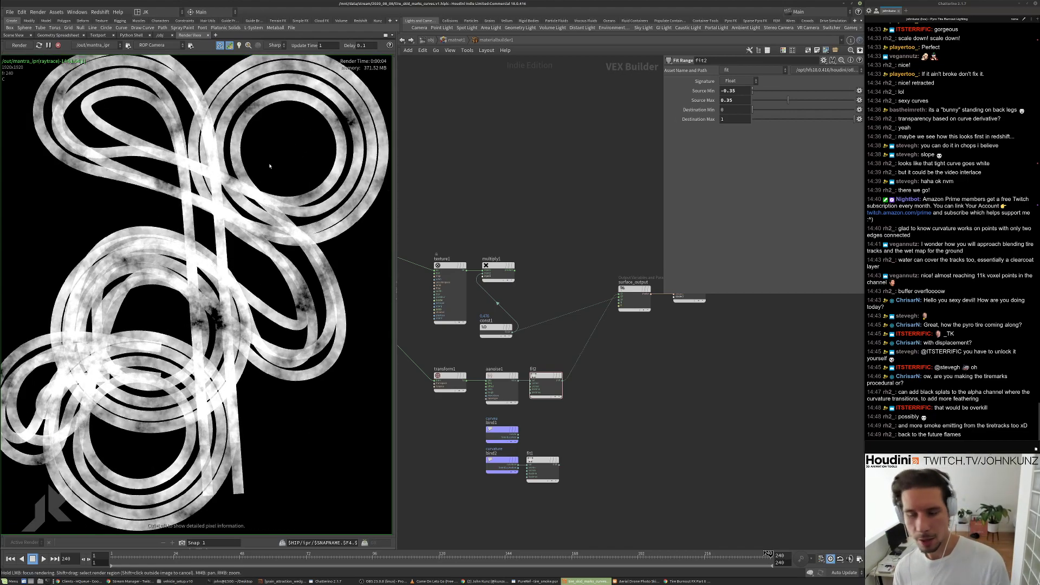
scroll(299, 294, up, 1)
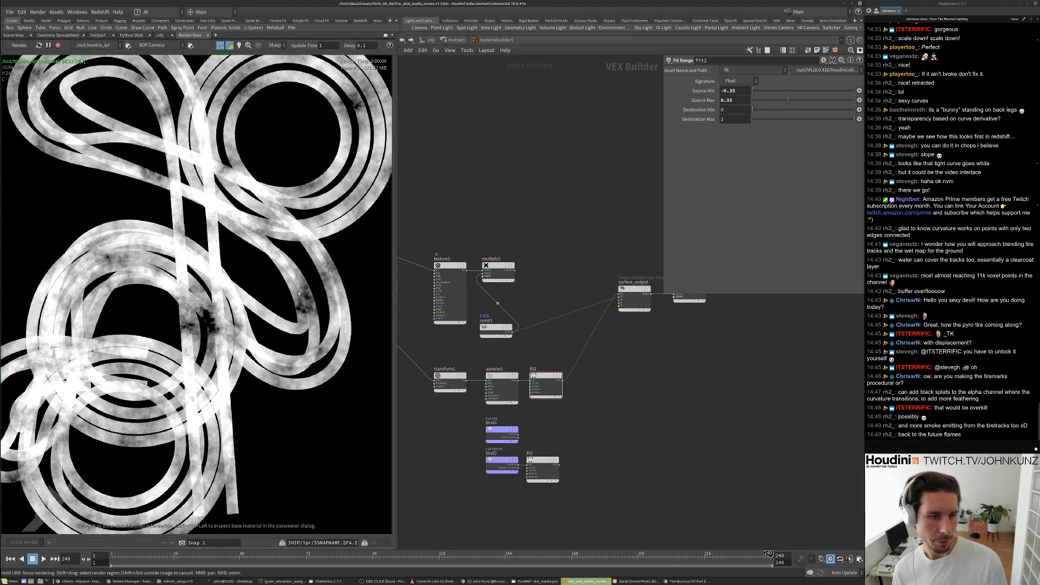
scroll(299, 294, up, 1)
scroll(592, 497, up, 2)
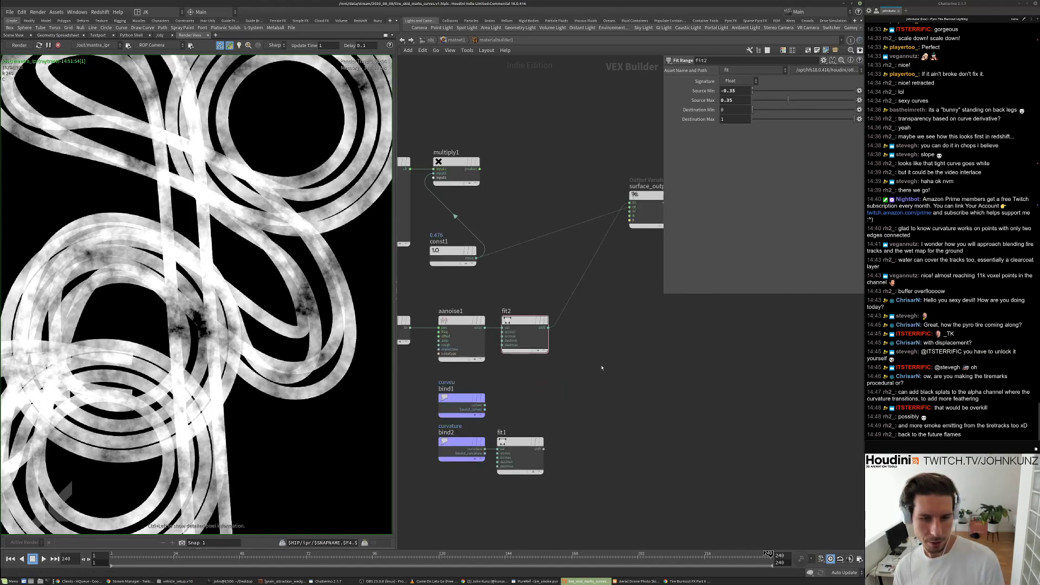
Insert a Power node with exponent 4 after fit2, and wire its output into multiply1, which feeds surface_output's colour.
key(Tab)
text(po)
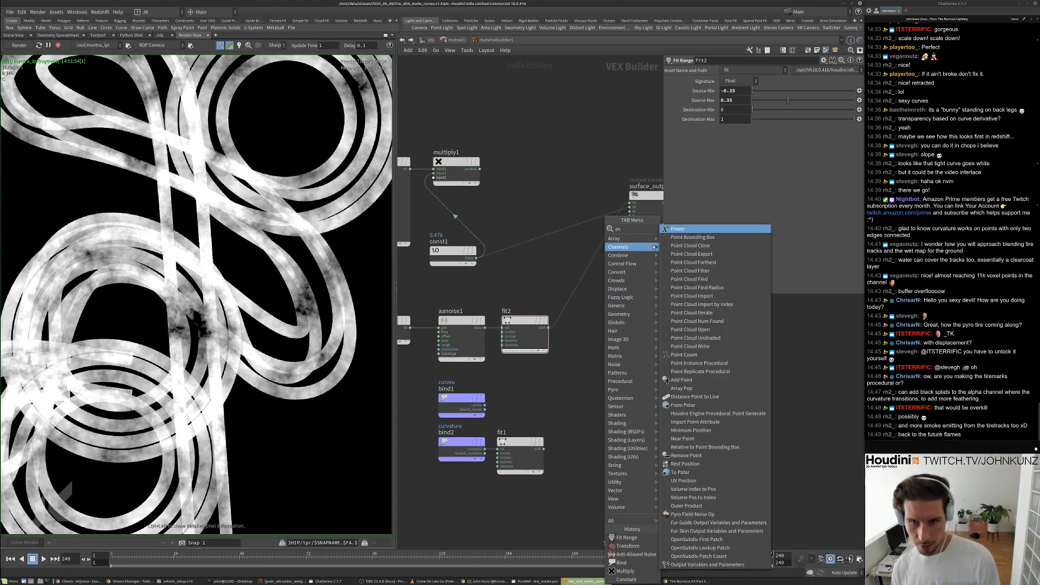
click(677, 228)
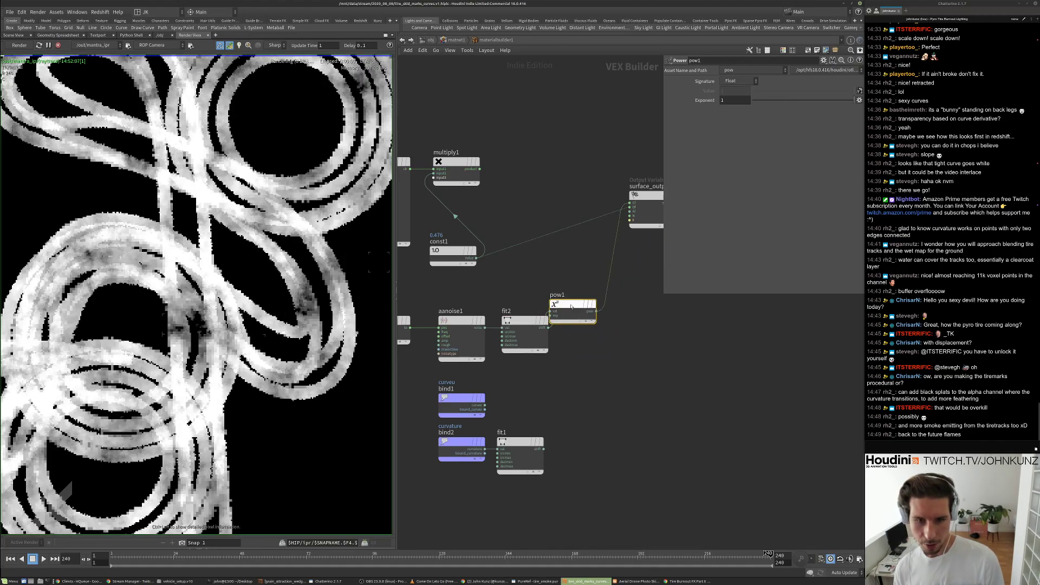
click(584, 323)
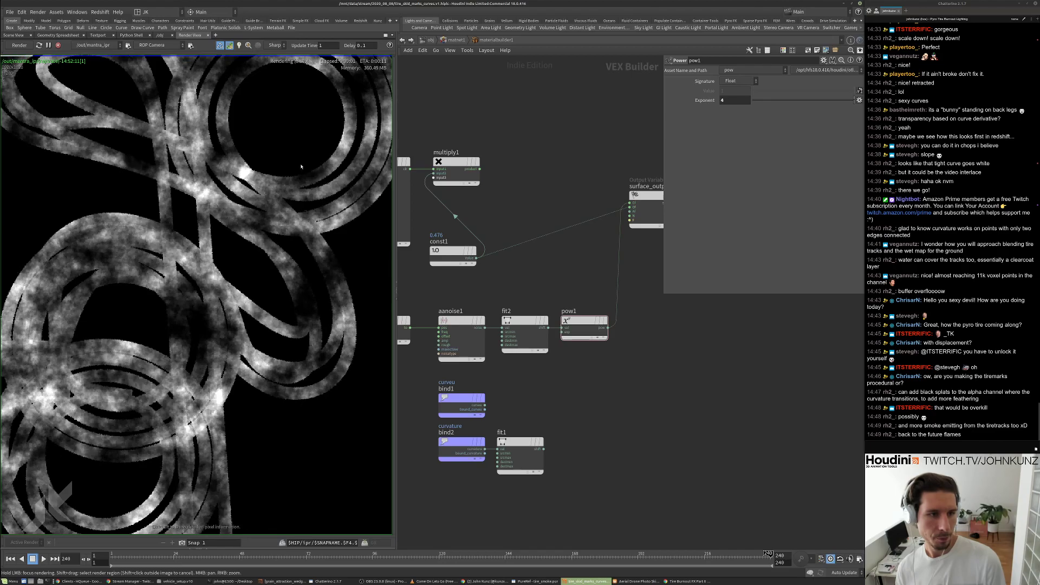
scroll(250, 236, down, 5)
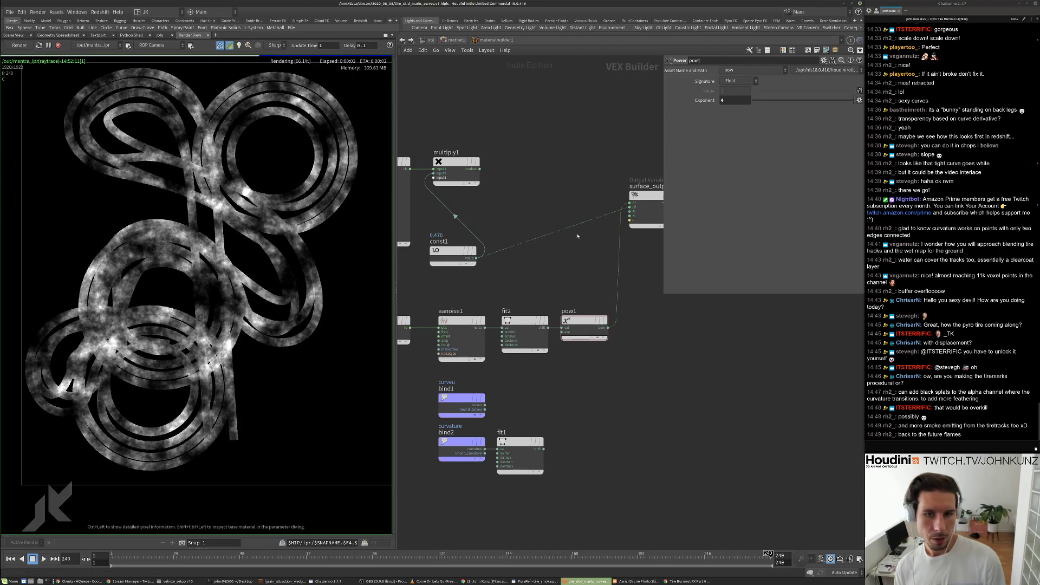
drag(629, 203, 607, 327)
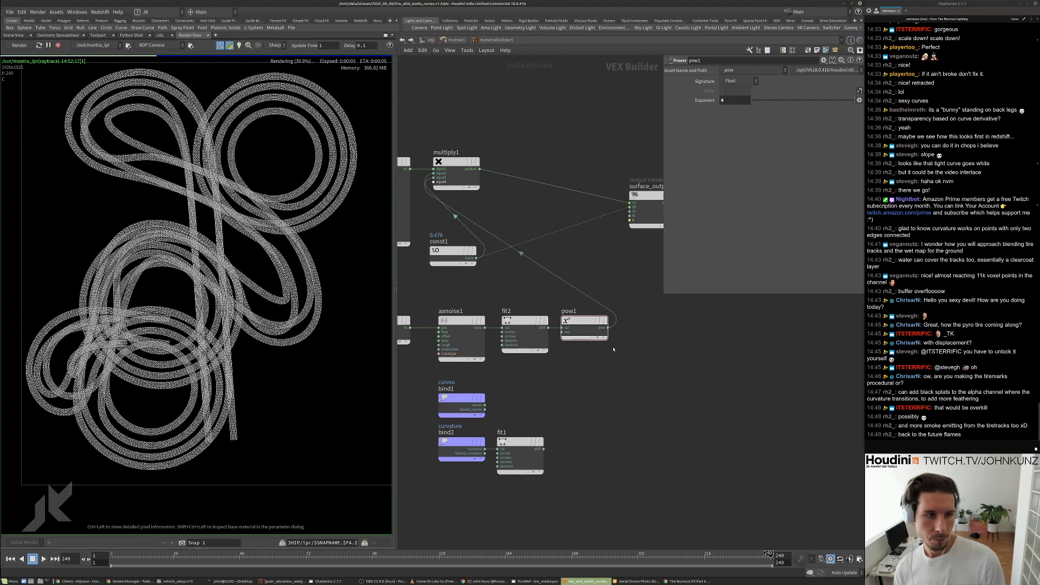
scroll(235, 226, up, 5)
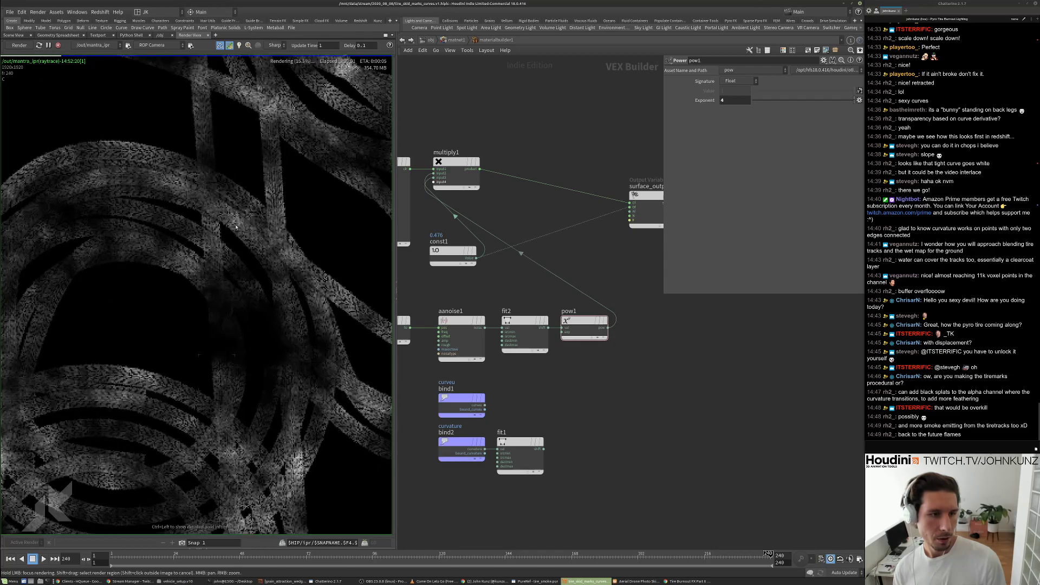
Insert a Vector to Vector4 node between transform1 and the Anti-Aliased Noise, with the curveu bind wired into its fourth component.
middle_drag(401, 371, 565, 350)
key(Tab)
text(vec)
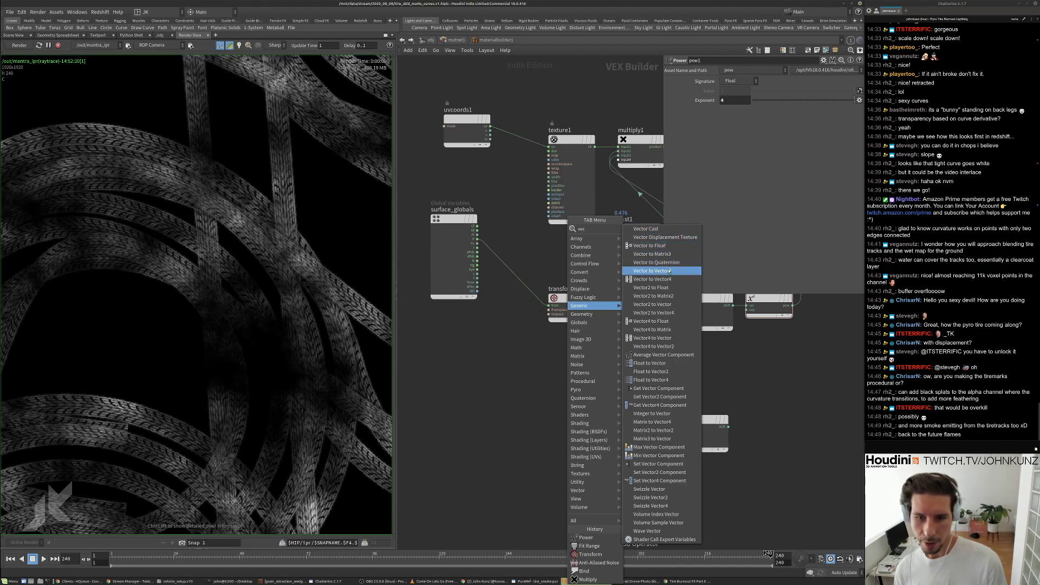
click(652, 279)
click(529, 394)
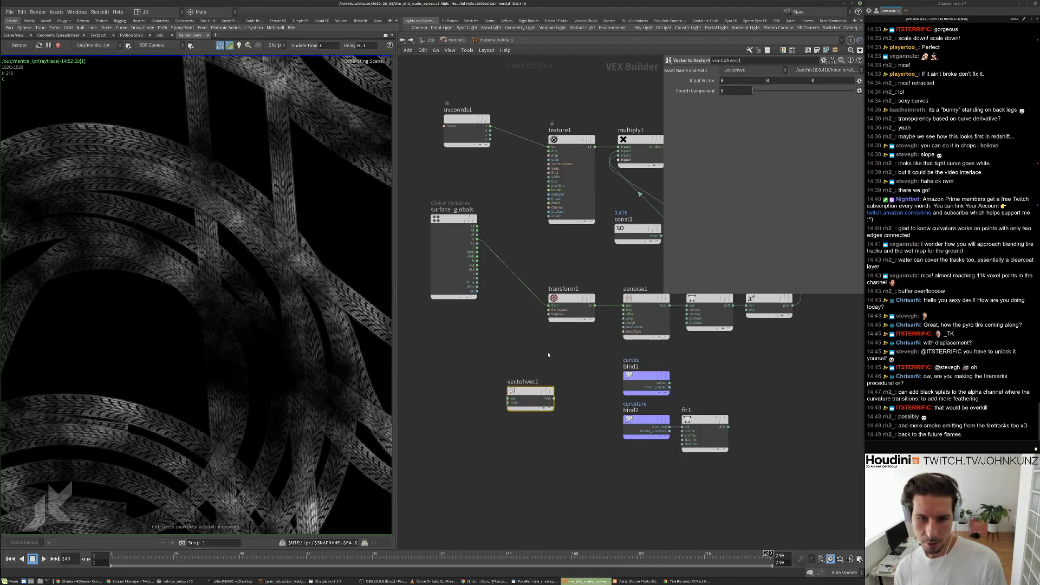
drag(574, 306, 533, 306)
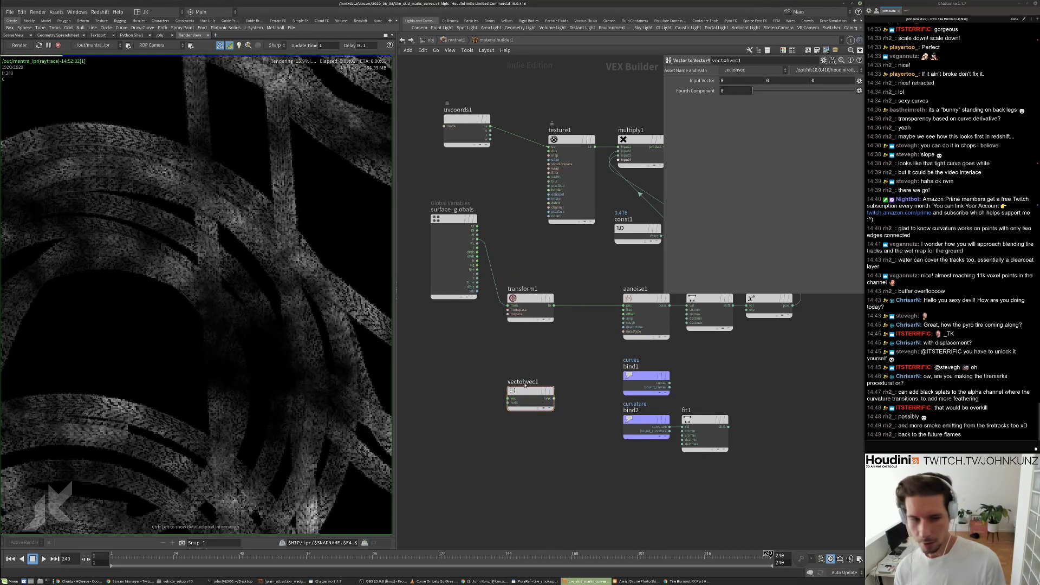
drag(532, 384, 586, 303)
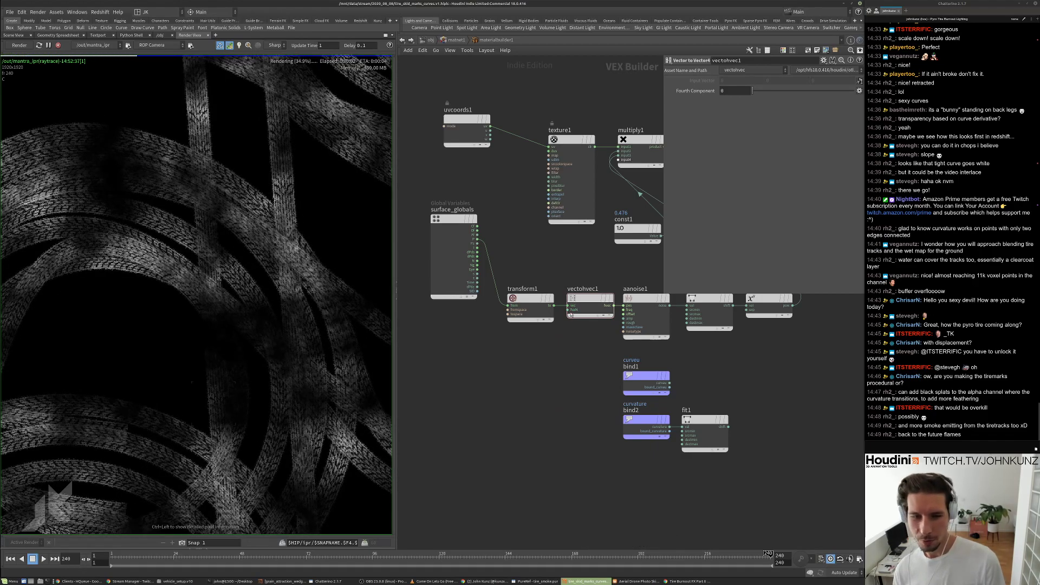
drag(573, 309, 658, 367)
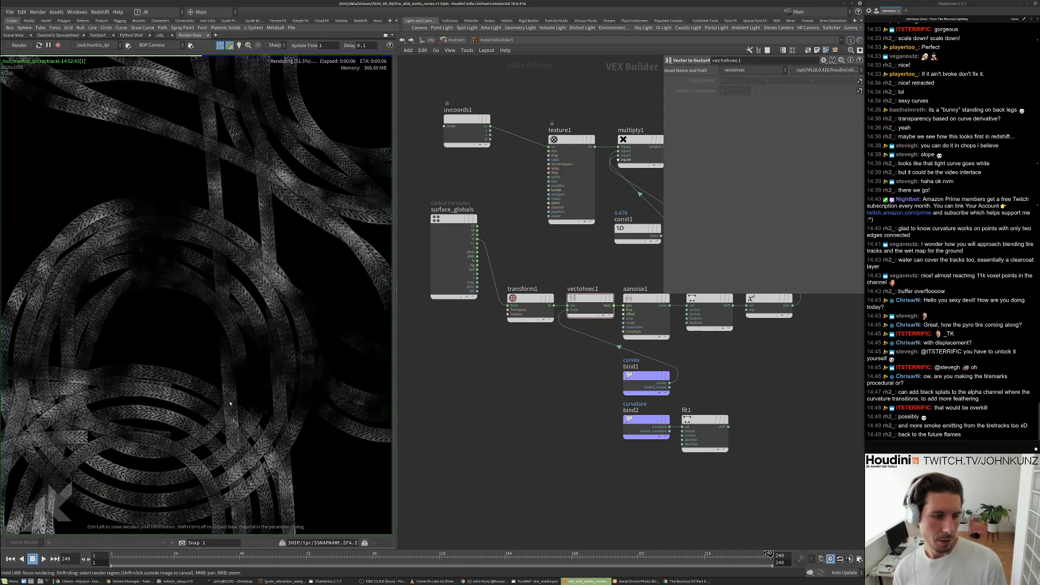
scroll(253, 345, down, 4)
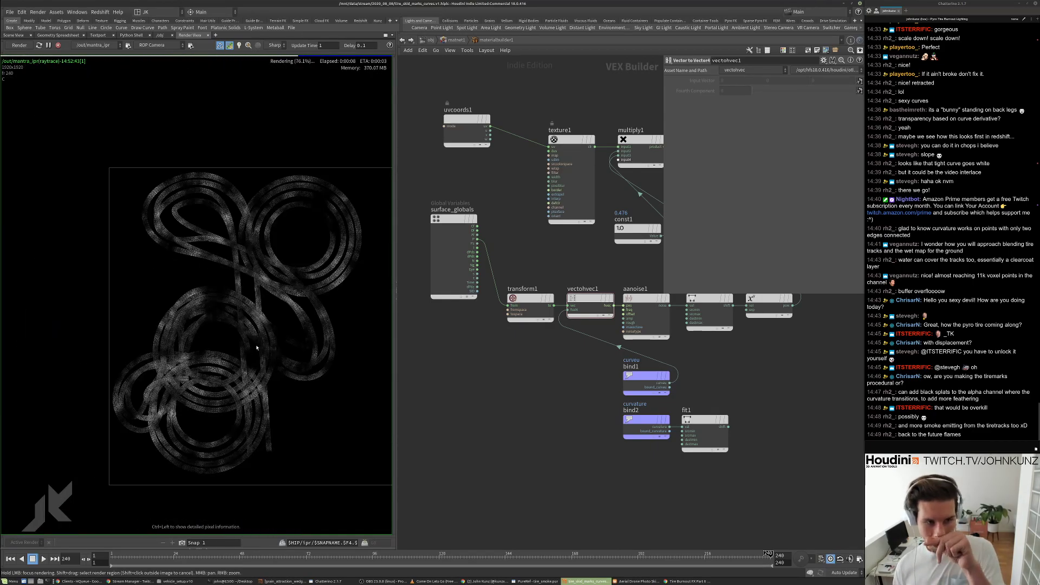
Insert a Multiply node after the Power node and wire the curvature's Fit Range output into its second input.
middle_drag(810, 369, 685, 390)
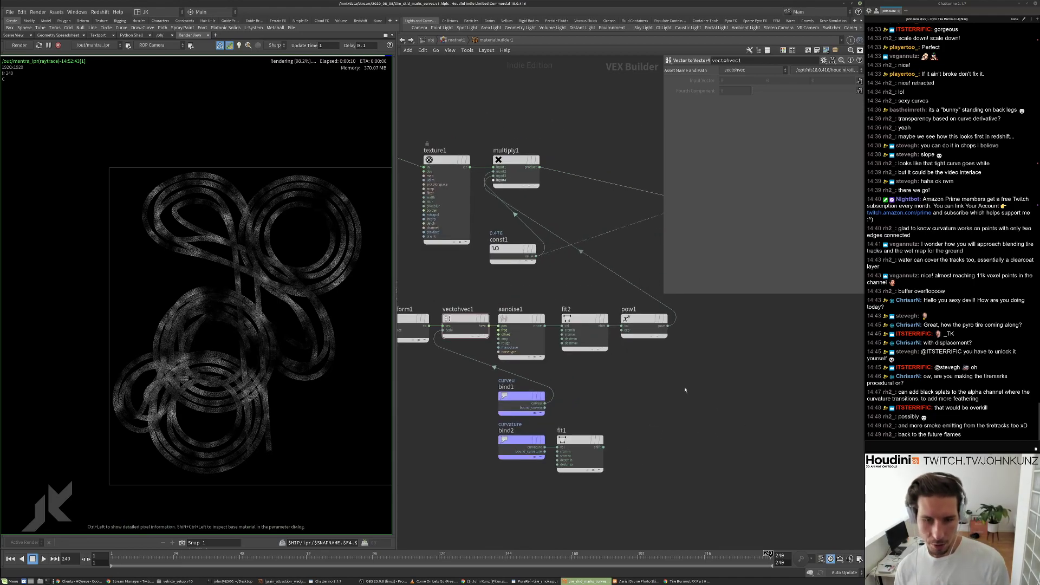
key(Tab)
text(mu)
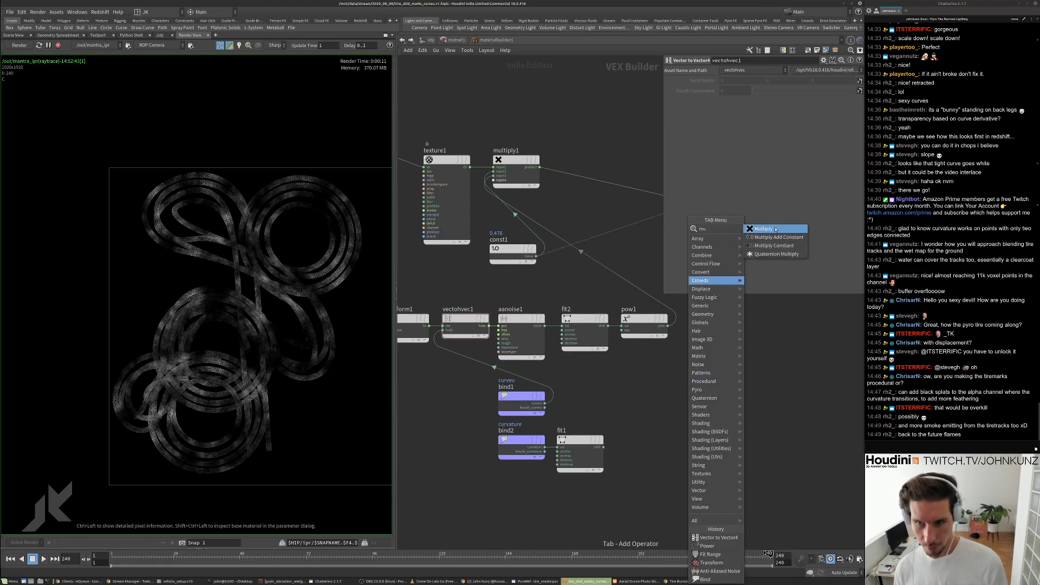
click(776, 228)
click(687, 324)
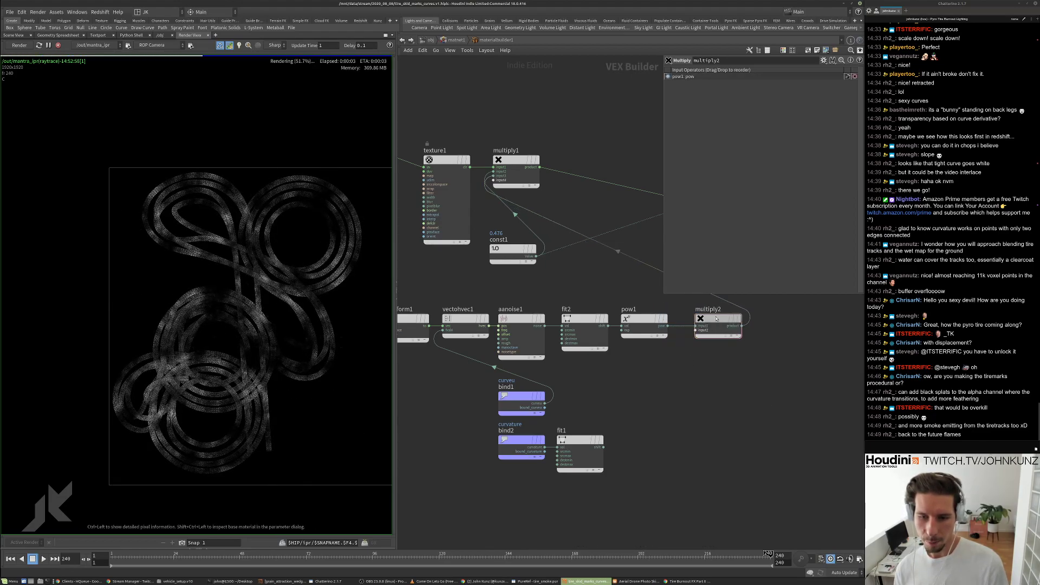
drag(706, 329, 603, 447)
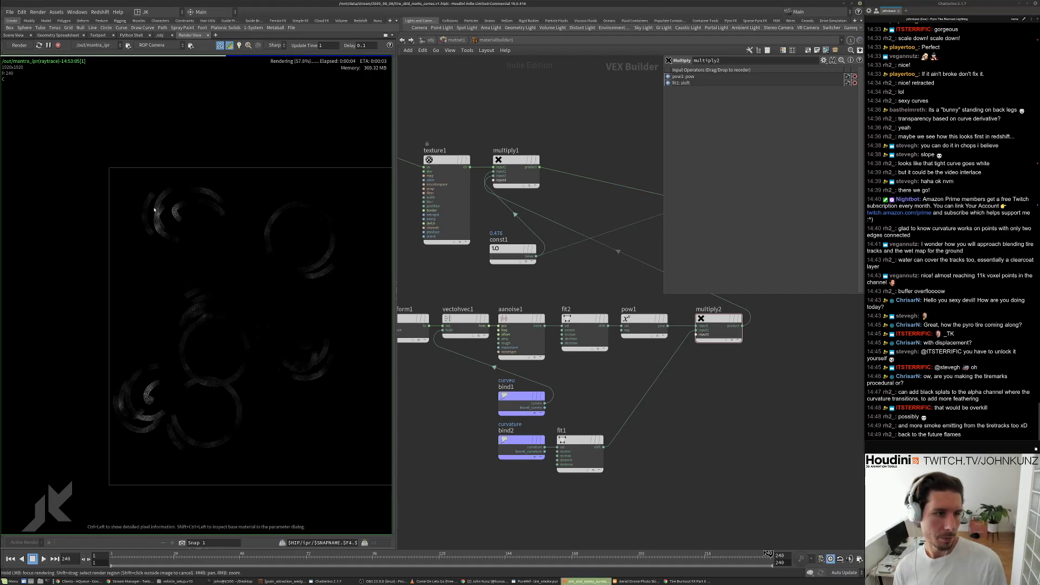
scroll(169, 250, up, 2)
scroll(187, 225, up, 1)
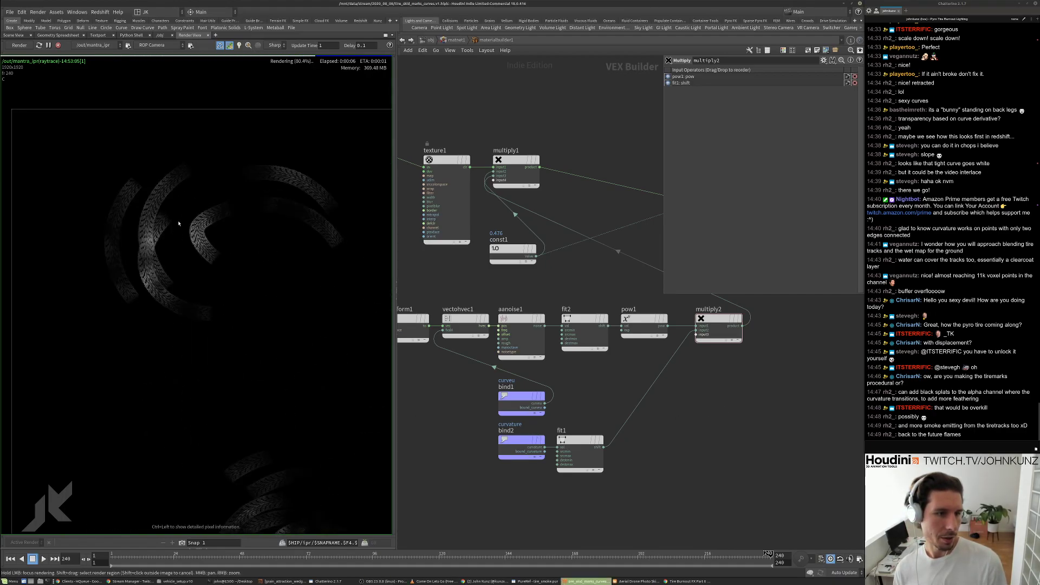
scroll(227, 271, down, 3)
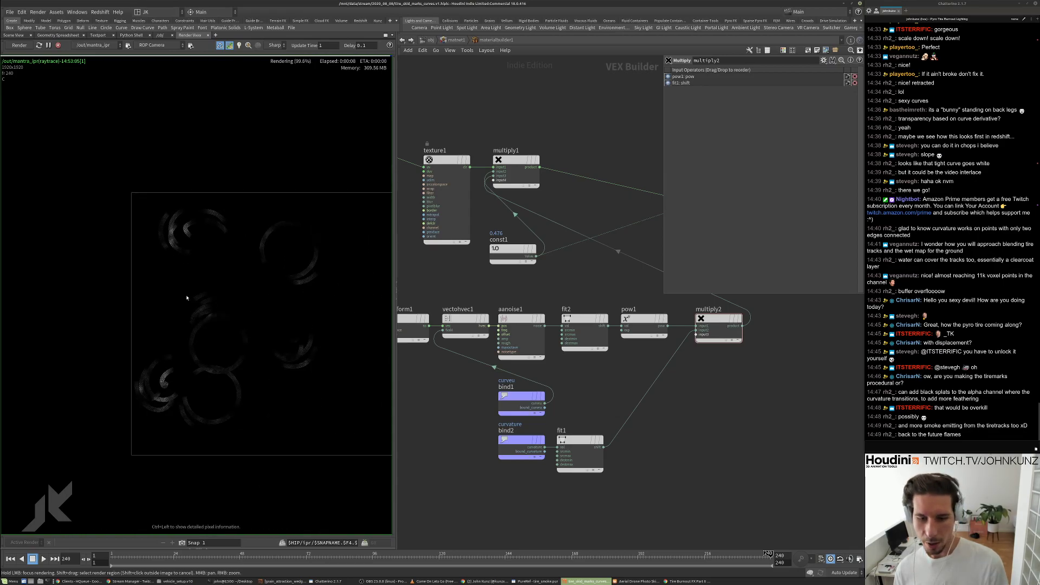
Set the destination minimum of the curvature's Fit Range to 0.5.
scroll(665, 473, up, 3)
click(580, 450)
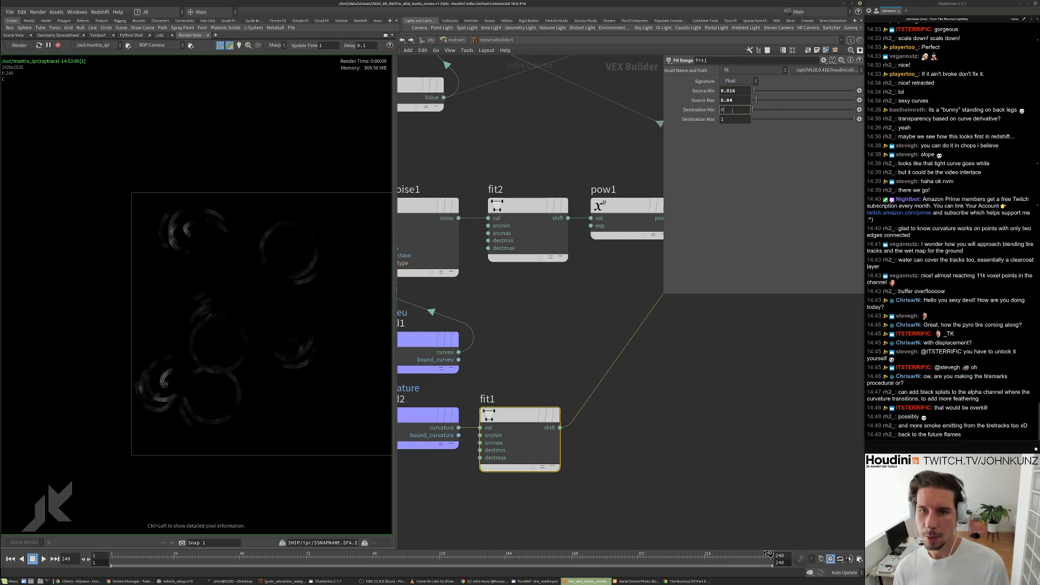
text(5)
key(Return)
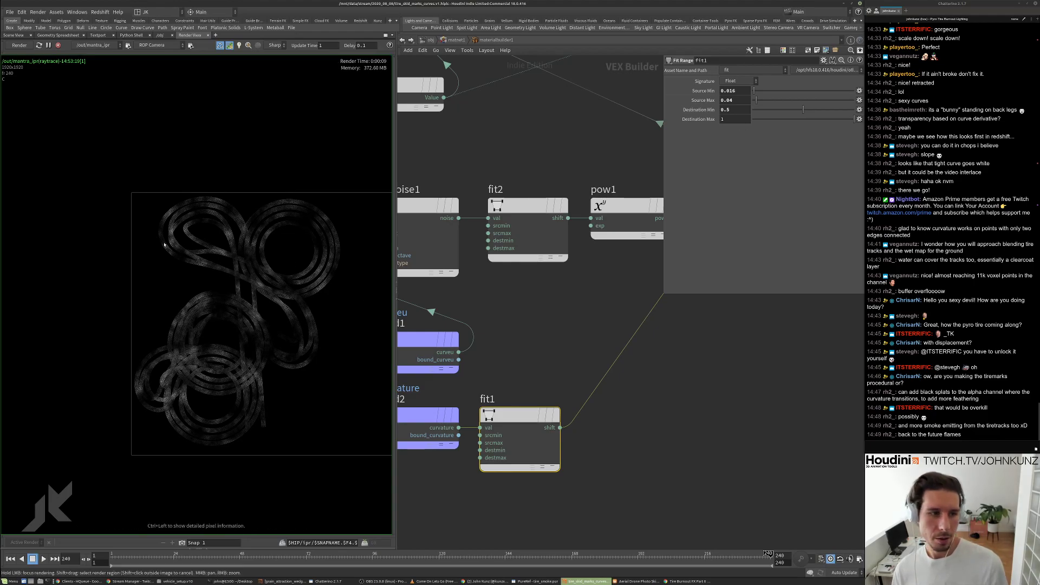
Compare the render's colour and alpha channels up close where the tracks overlap.
right_drag(167, 228, 232, 204)
key(a)
middle_drag(290, 318, 255, 235)
key(c)
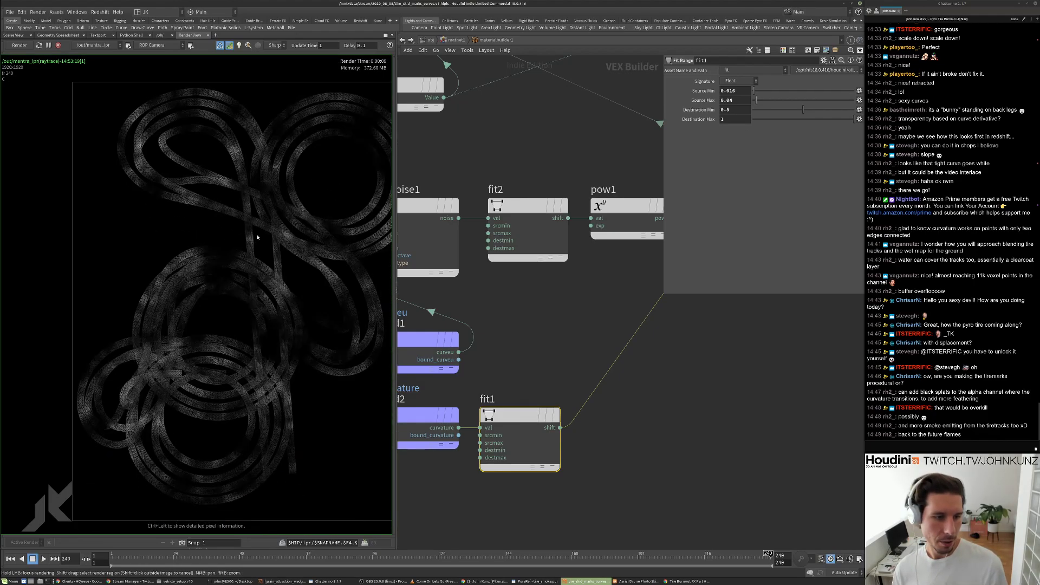
middle_drag(224, 411, 181, 296)
right_drag(181, 296, 245, 223)
key(a)
key(c)
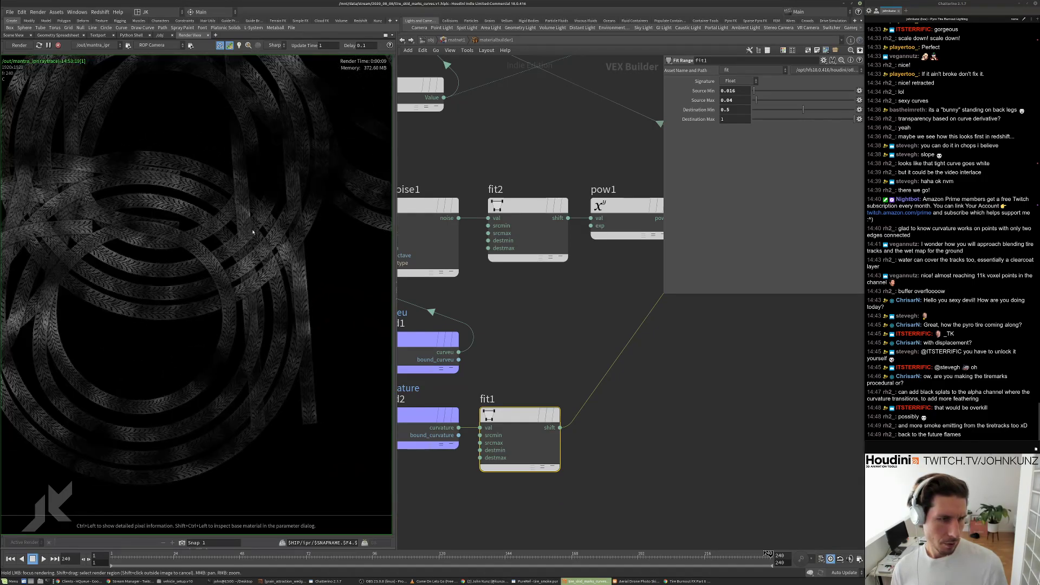
middle_drag(500, 303, 517, 416)
scroll(517, 416, down, 2)
middle_drag(244, 236, 221, 322)
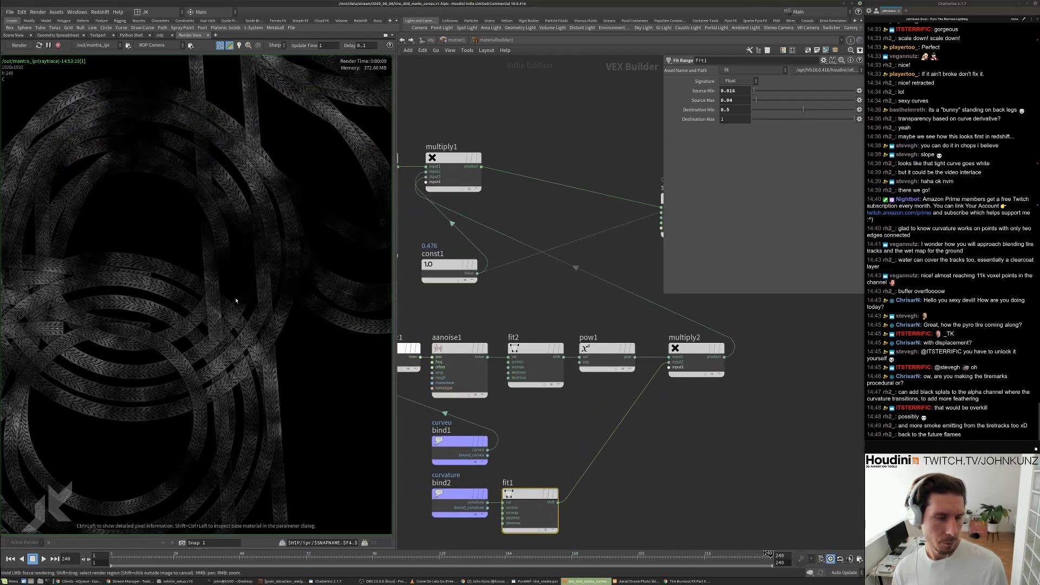
right_drag(221, 322, 243, 282)
middle_drag(504, 244, 458, 284)
key(a)
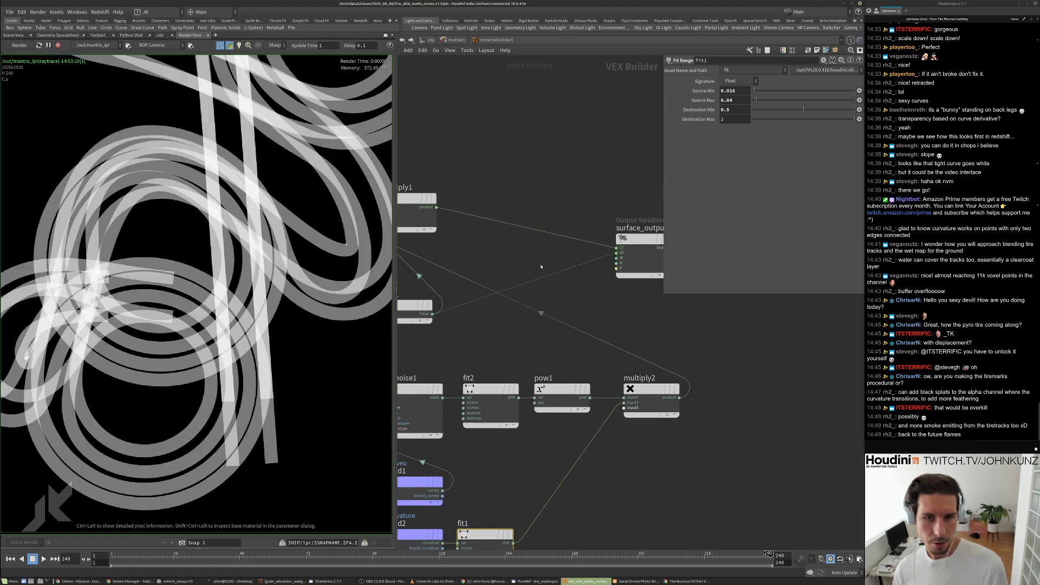
Wire multiply1's product into surface_output's opacity input in place of const1.
scroll(541, 267, down, 2)
middle_drag(481, 268, 436, 282)
scroll(521, 255, up, 1)
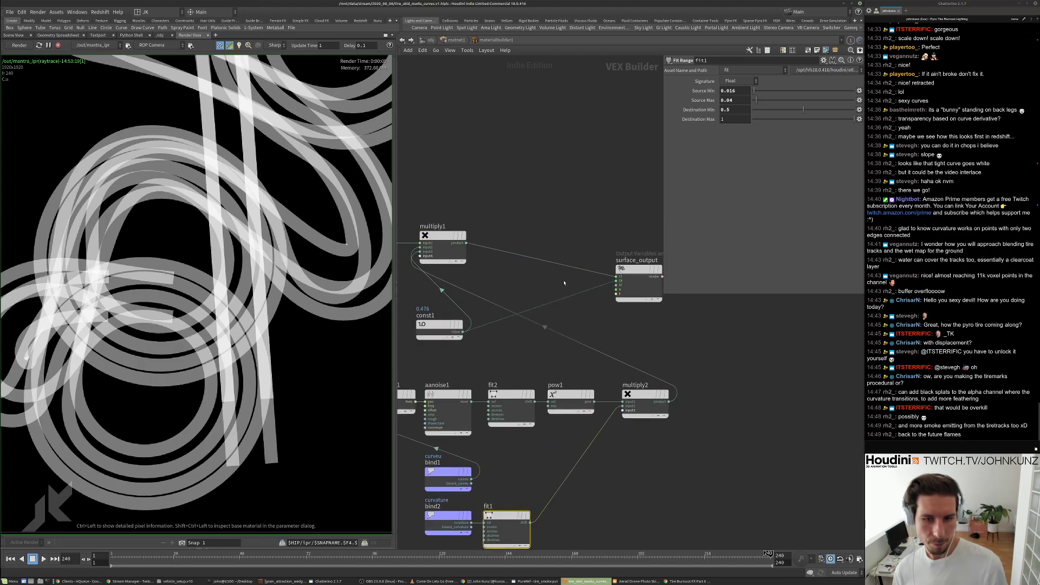
middle_drag(545, 292, 567, 299)
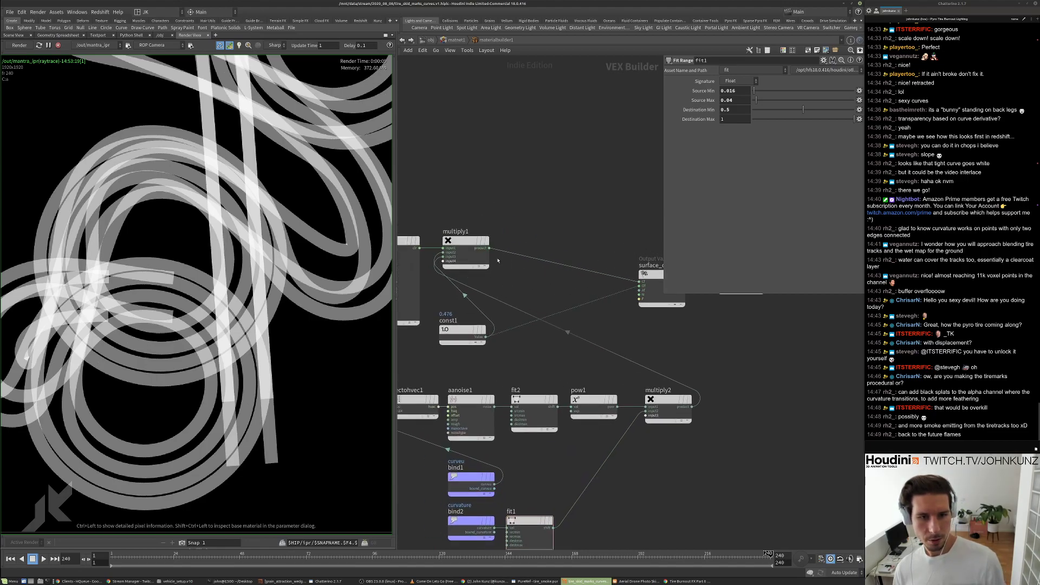
drag(490, 248, 640, 282)
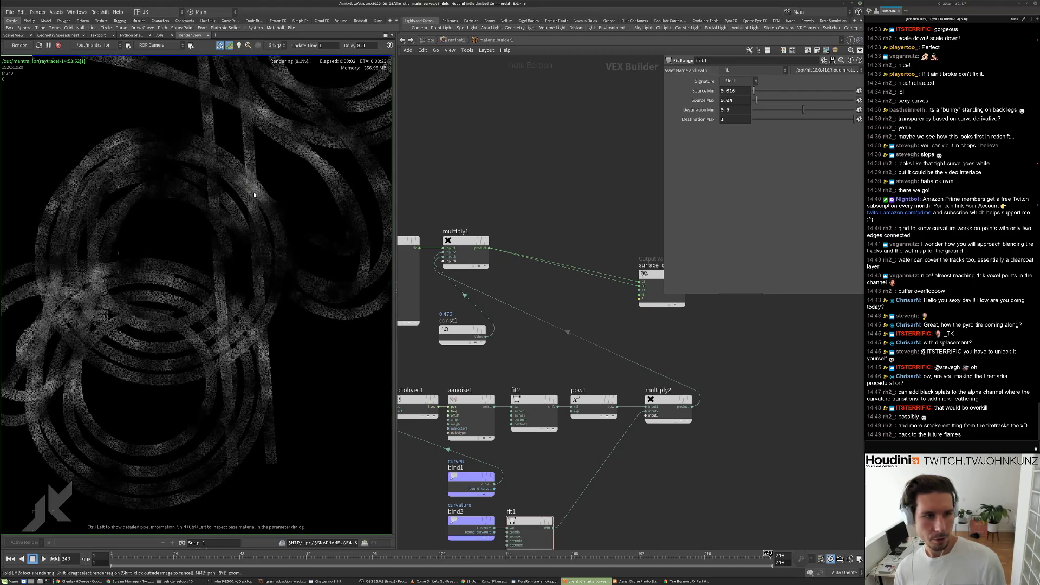
Try feeding const1 back into surface_output's opacity input, and undo that rewiring.
click(640, 286)
click(486, 336)
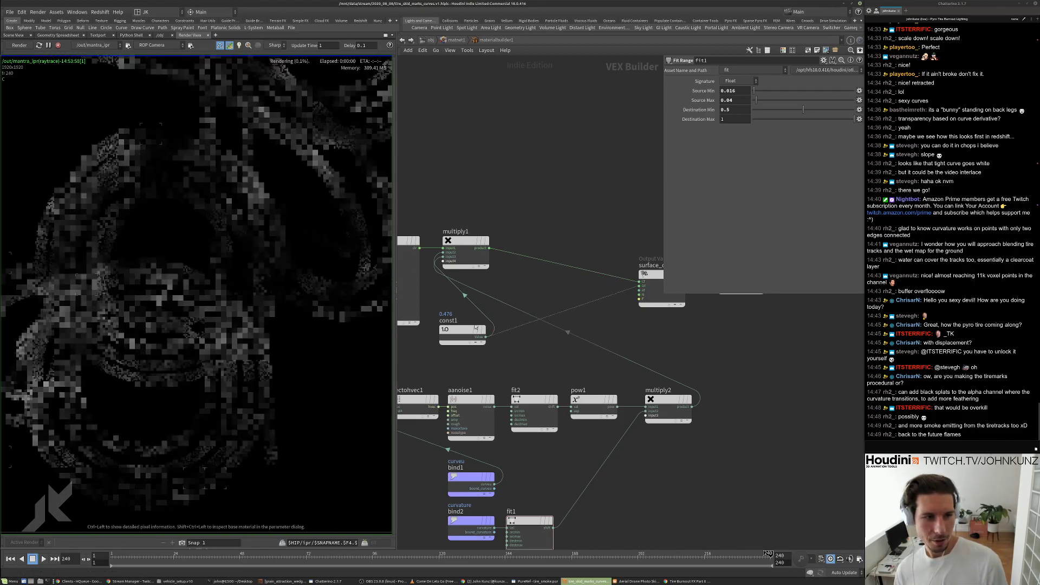
key(ctrl+z)
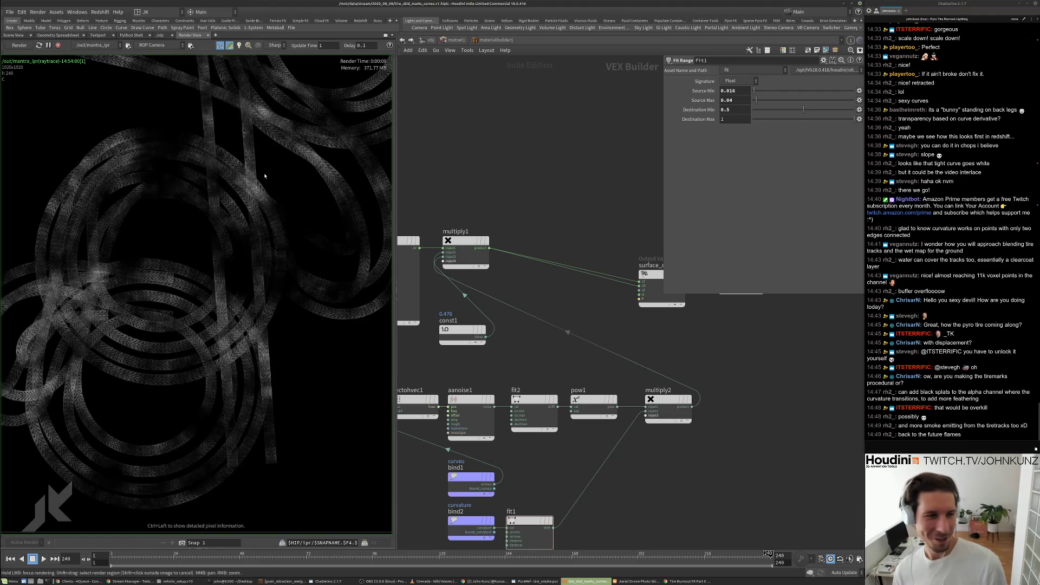
scroll(265, 178, up, 5)
scroll(291, 233, down, 5)
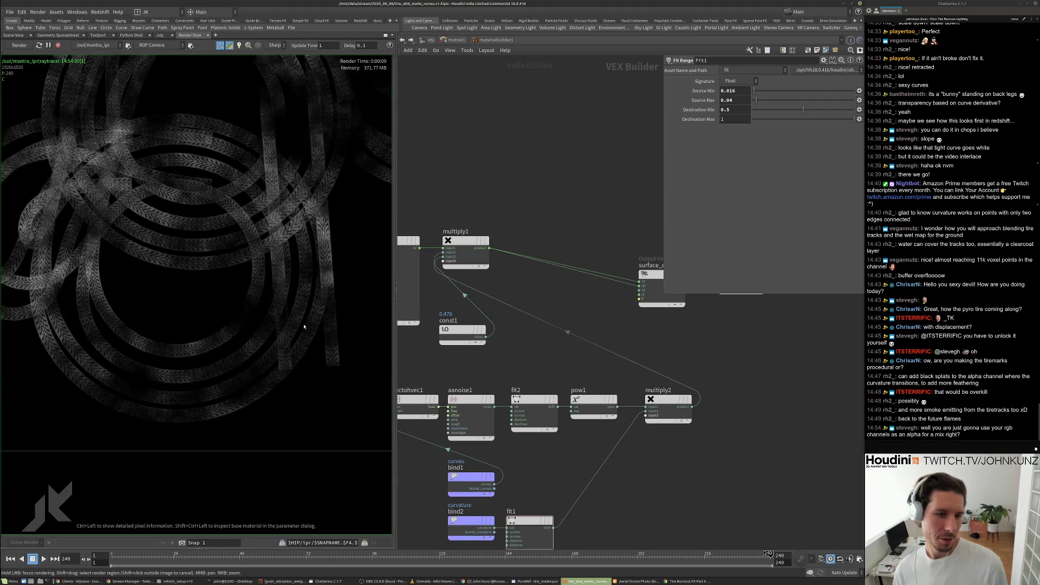
Set aanoise1's roughness to 0.527 and its first three 4D frequency values to 0.4.
scroll(306, 324, down, 4)
middle_drag(441, 547, 606, 468)
click(637, 320)
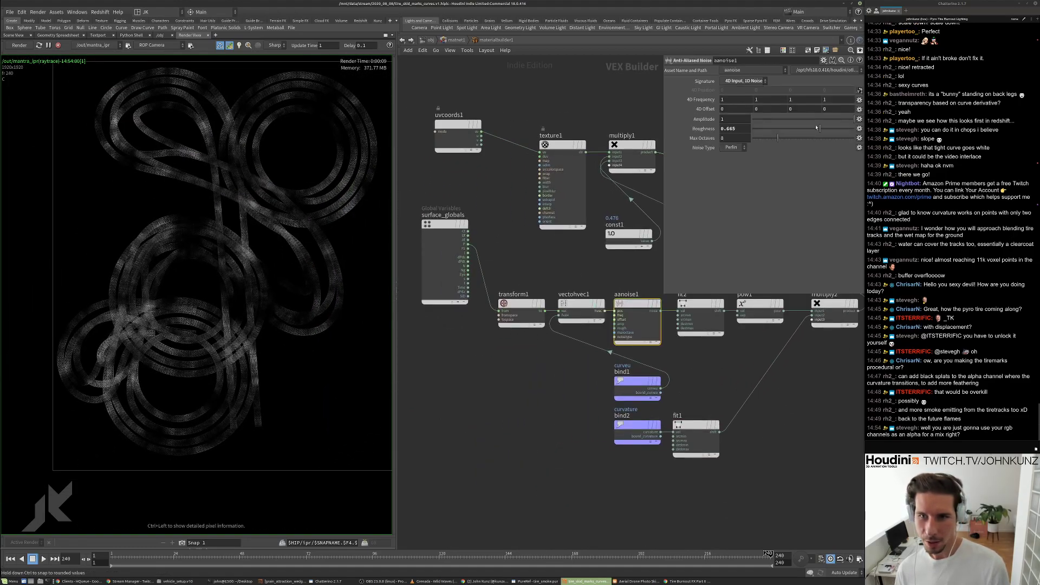
click(734, 99)
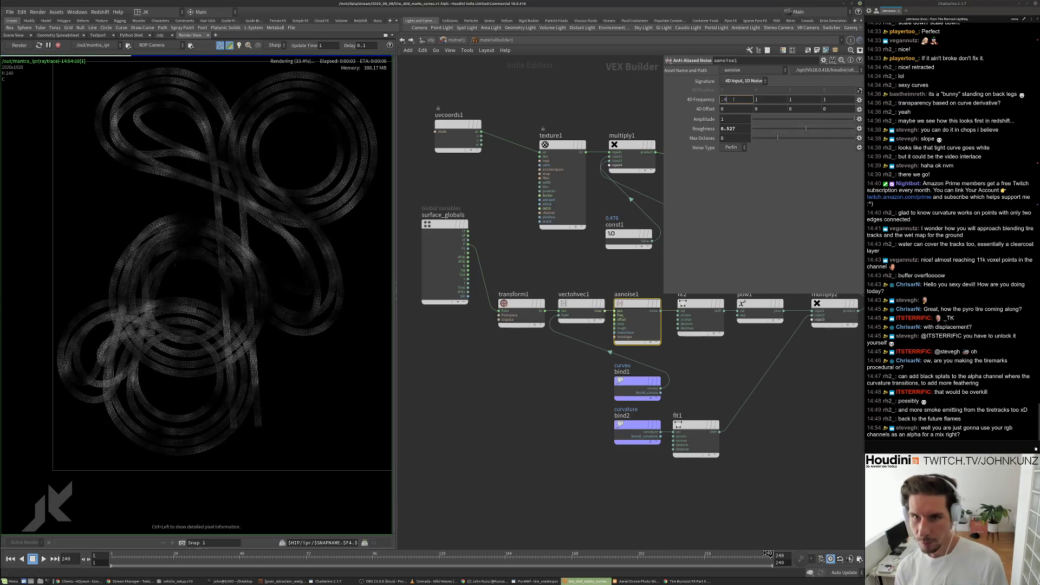
text(.4)
key(Tab)
text(.4)
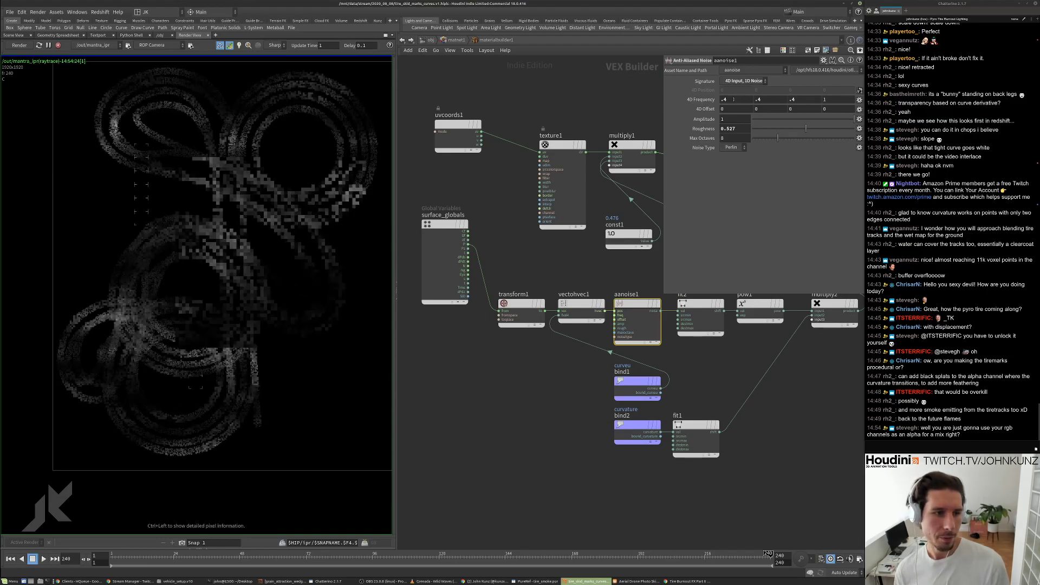
key(Return)
scroll(240, 289, up, 5)
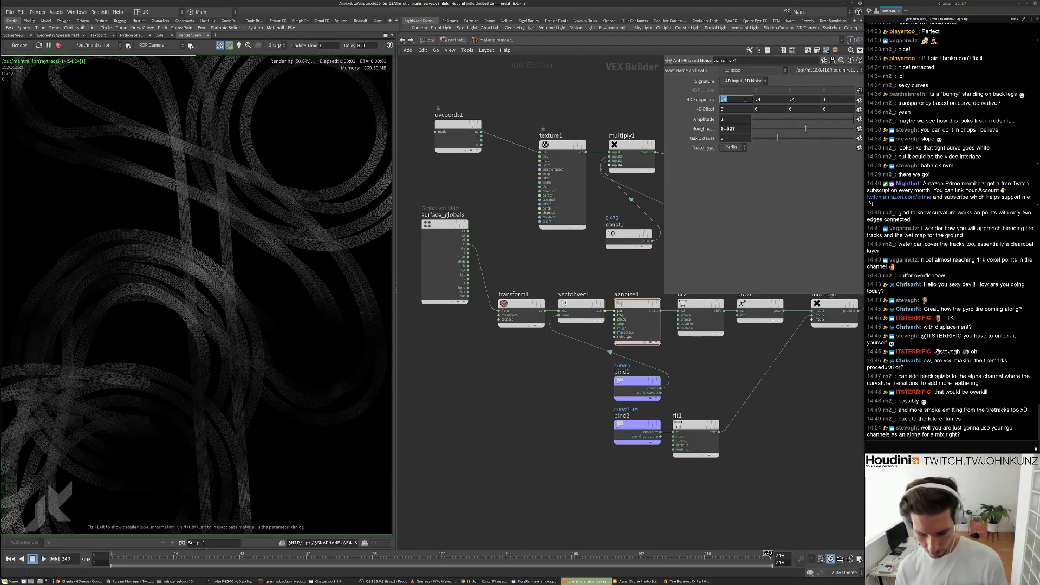
Raise aanoise1's first three 4D frequency values to 0.7.
text(.7)
key(Tab)
text(.7)
key(Return)
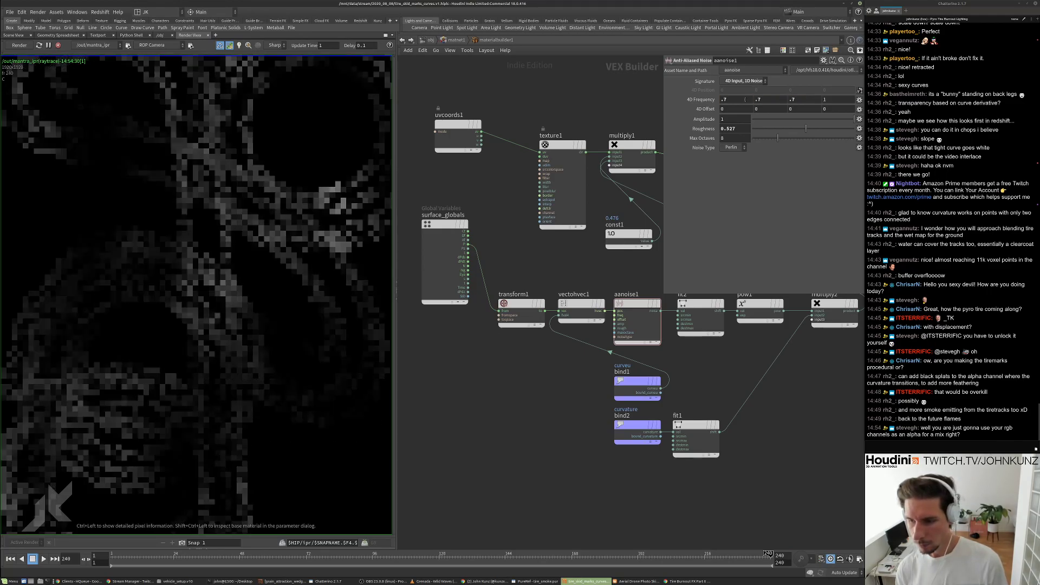
middle_drag(779, 416, 747, 465)
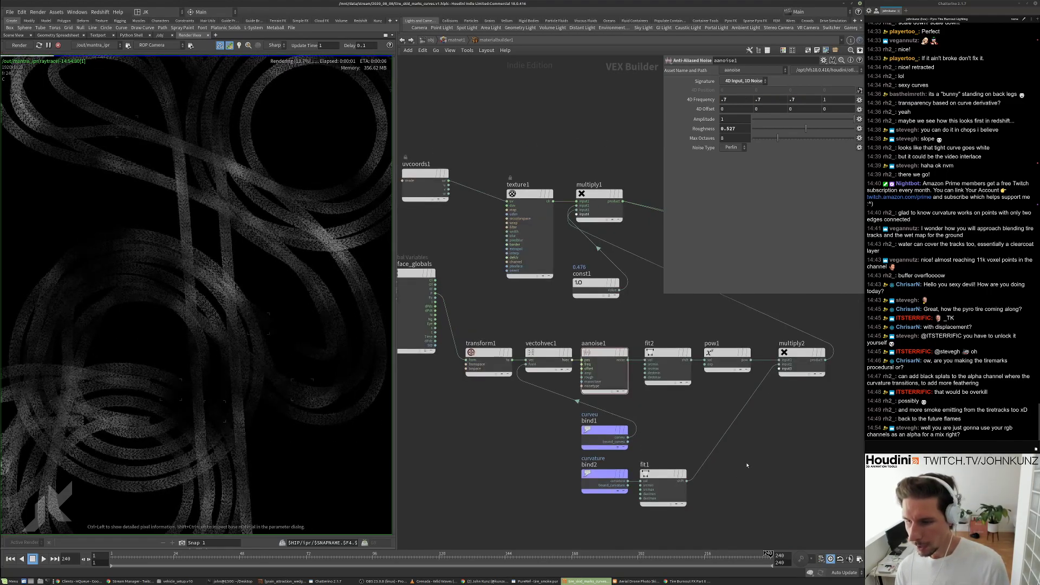
scroll(750, 460, down, 2)
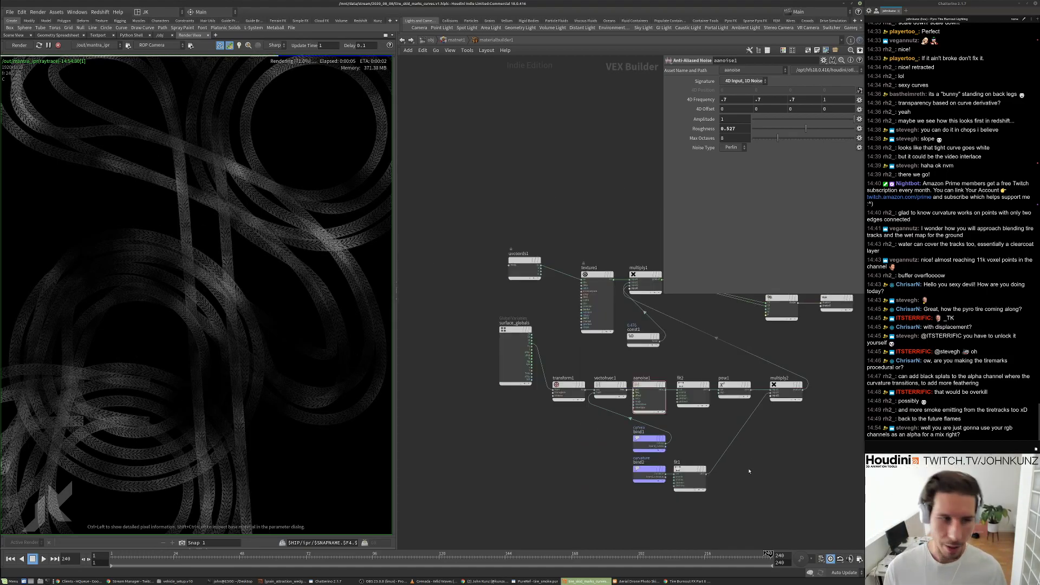
Inspect how multiply1's product is wired into surface_output's colour and opacity inputs.
scroll(678, 331, up, 3)
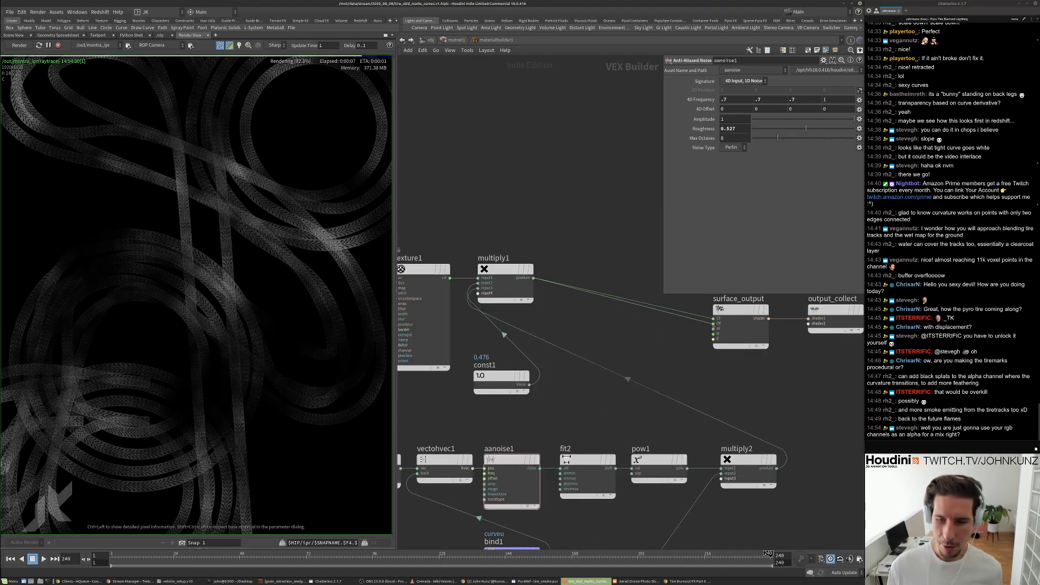
middle_drag(714, 327, 676, 366)
drag(820, 408, 607, 307)
scroll(607, 307, up, 2)
scroll(592, 316, up, 1)
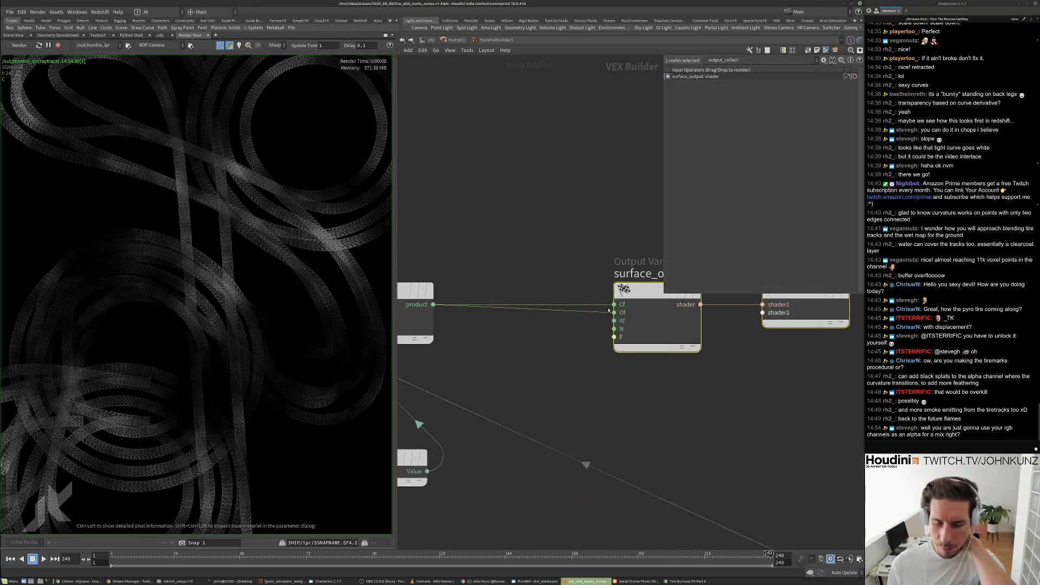
drag(600, 314, 614, 312)
scroll(603, 309, down, 3)
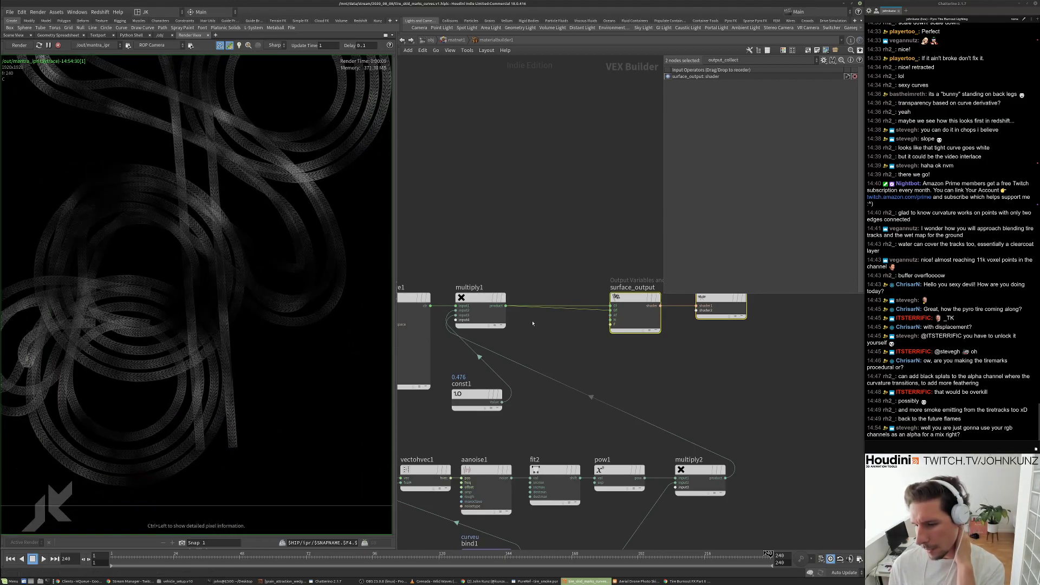
Examine the overlapping skid marks in the render, both up close and as a whole, alongside the shader network.
scroll(227, 329, up, 5)
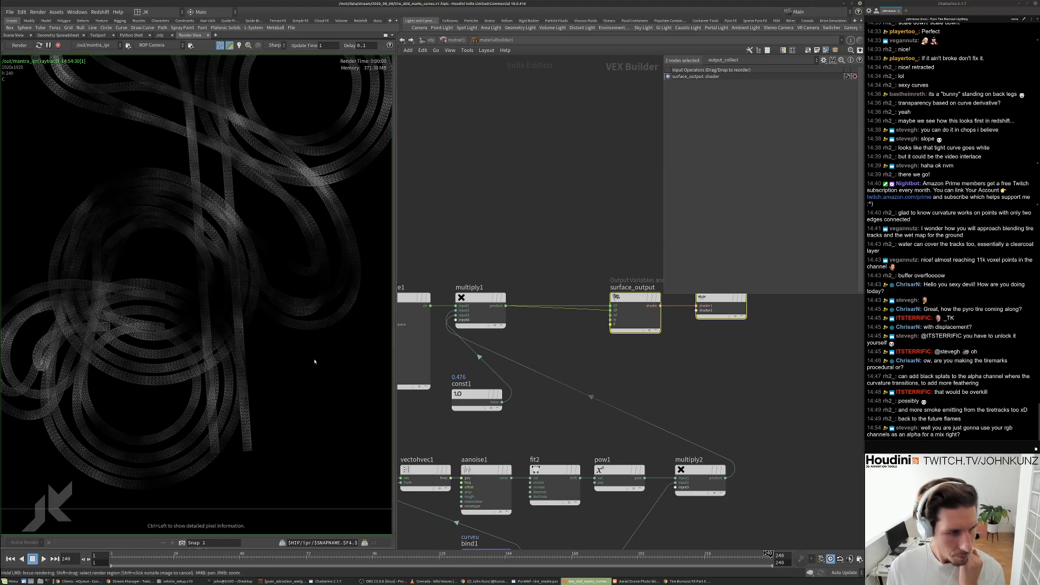
scroll(228, 329, down, 6)
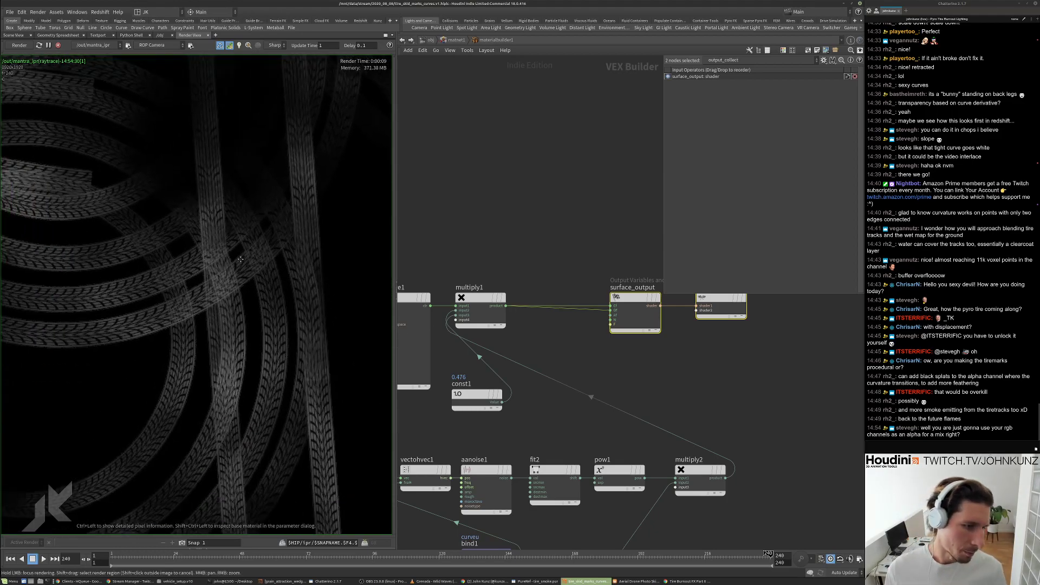
scroll(225, 326, up, 8)
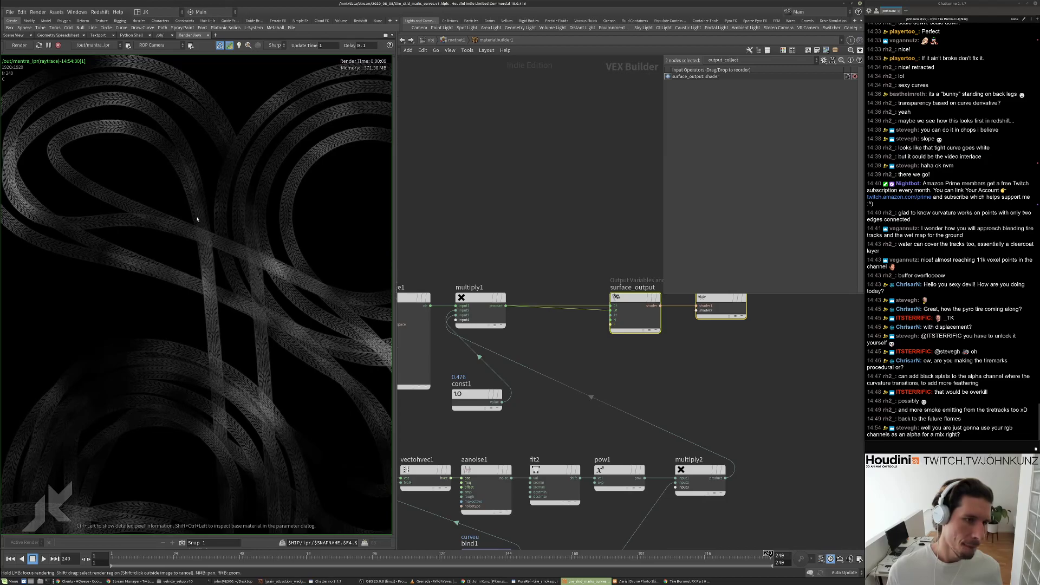
scroll(213, 316, down, 7)
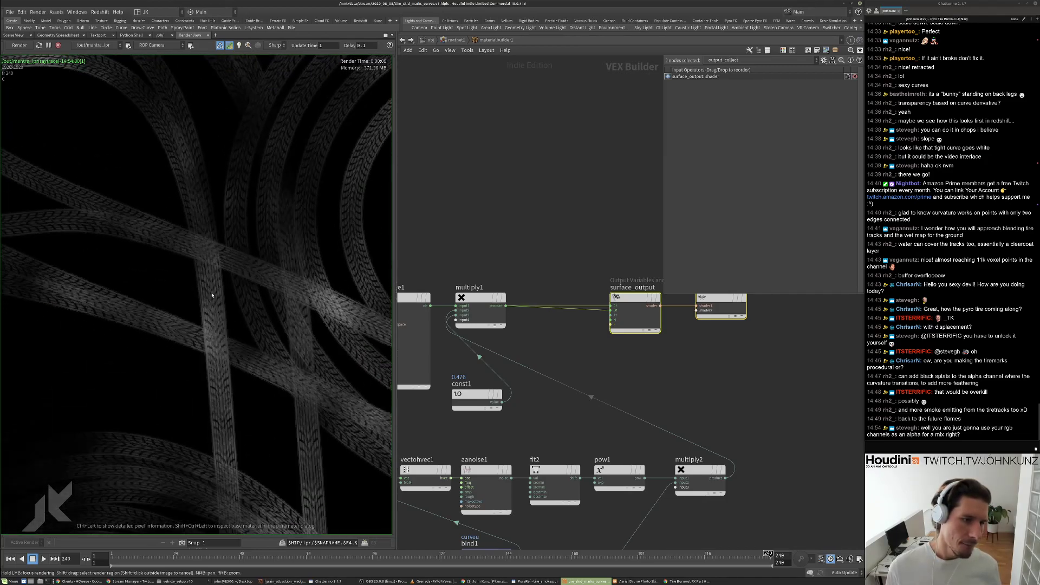
scroll(220, 273, down, 2)
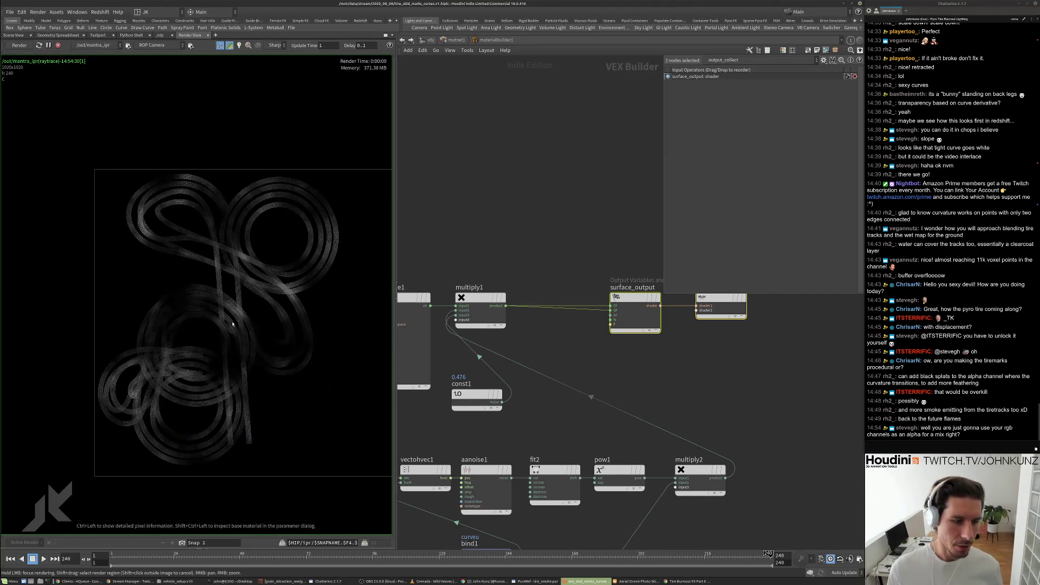
middle_drag(429, 361, 447, 339)
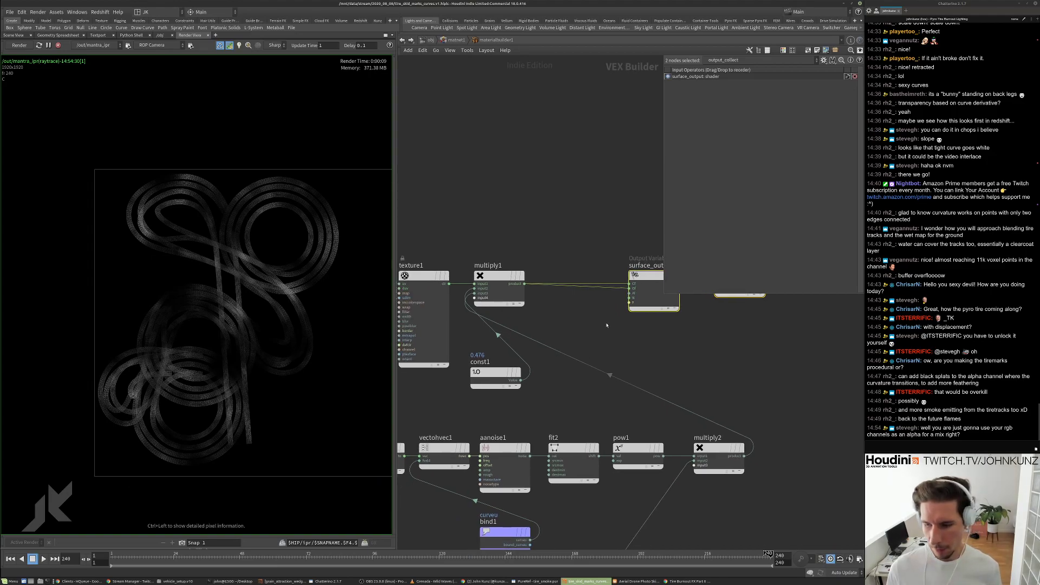
middle_drag(658, 396, 669, 335)
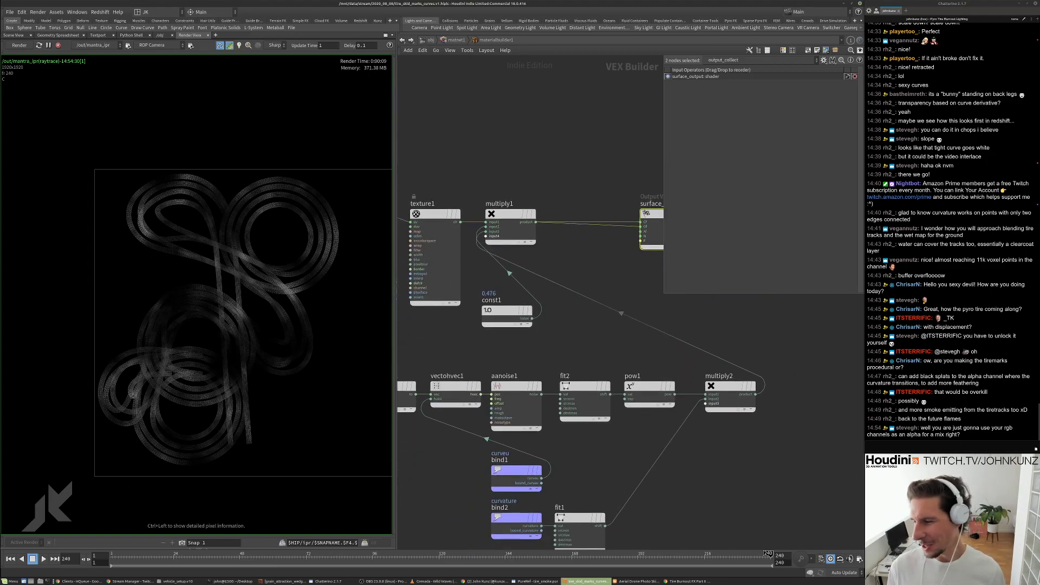
middle_drag(792, 402, 779, 369)
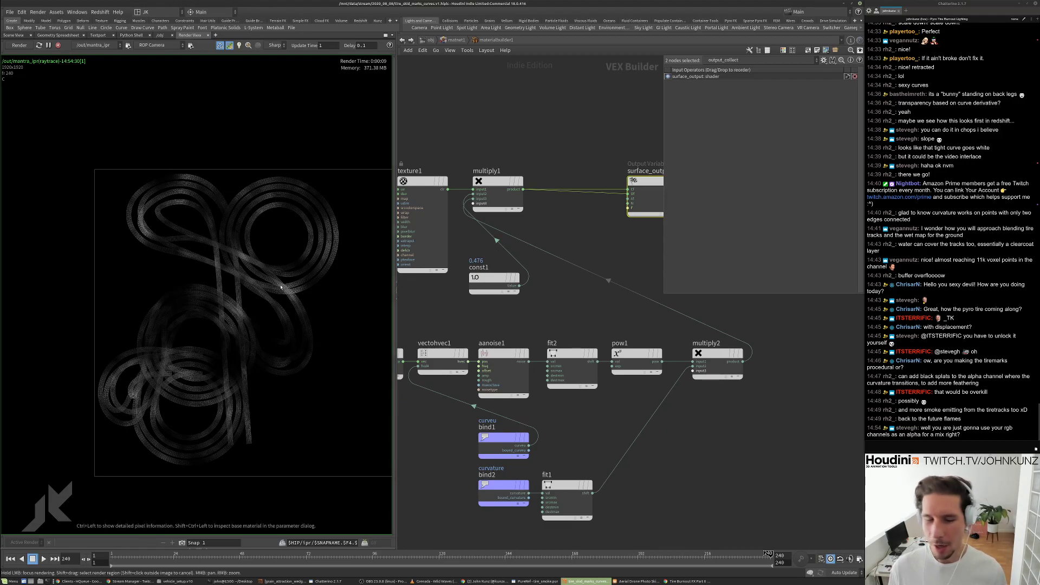
scroll(265, 288, up, 3)
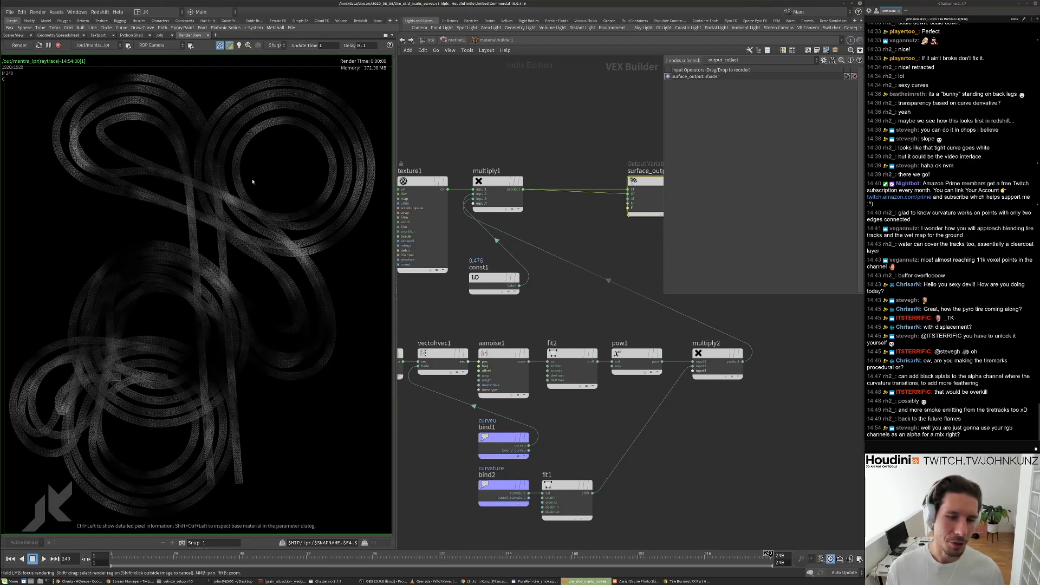
scroll(682, 323, down, 2)
scroll(605, 329, up, 1)
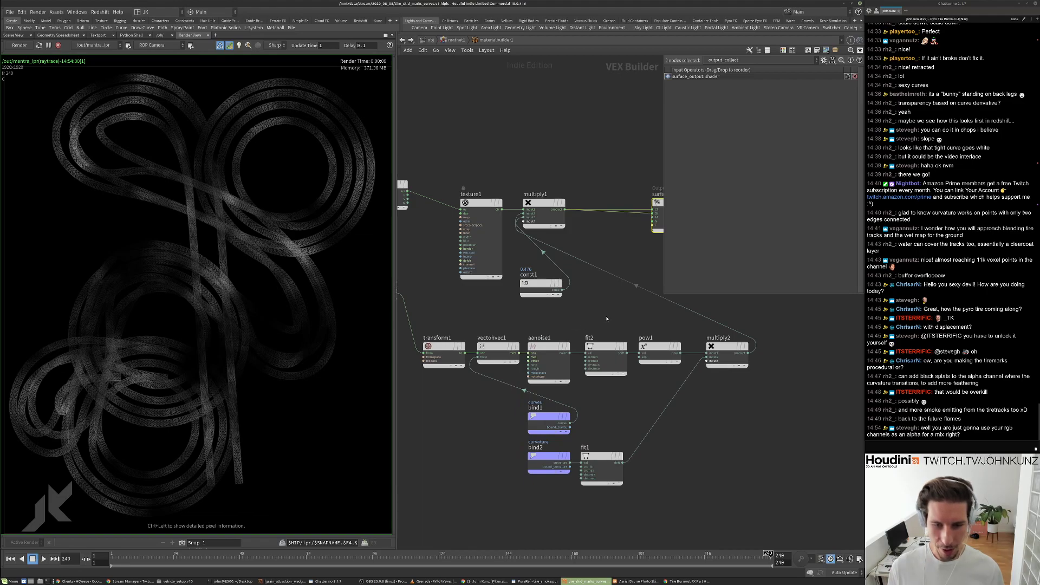
Set aanoise1's roughness to 0.7.
click(553, 347)
click(726, 128)
text(0.7)
key(Return)
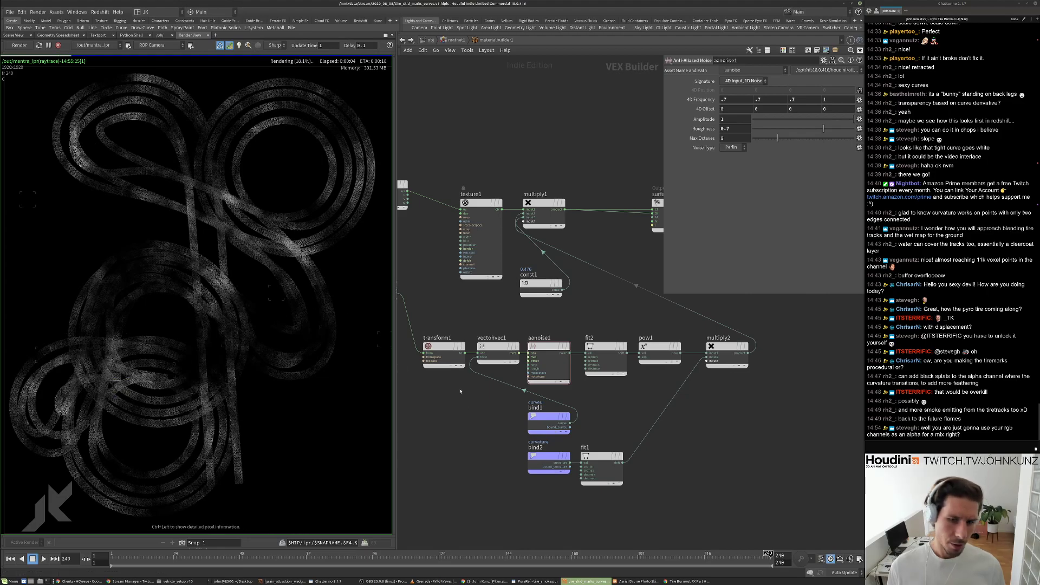
Set aanoise1's fourth 4D frequency value to 55 and check the noise breakup along the tracks.
middle_drag(556, 349, 614, 312)
click(614, 313)
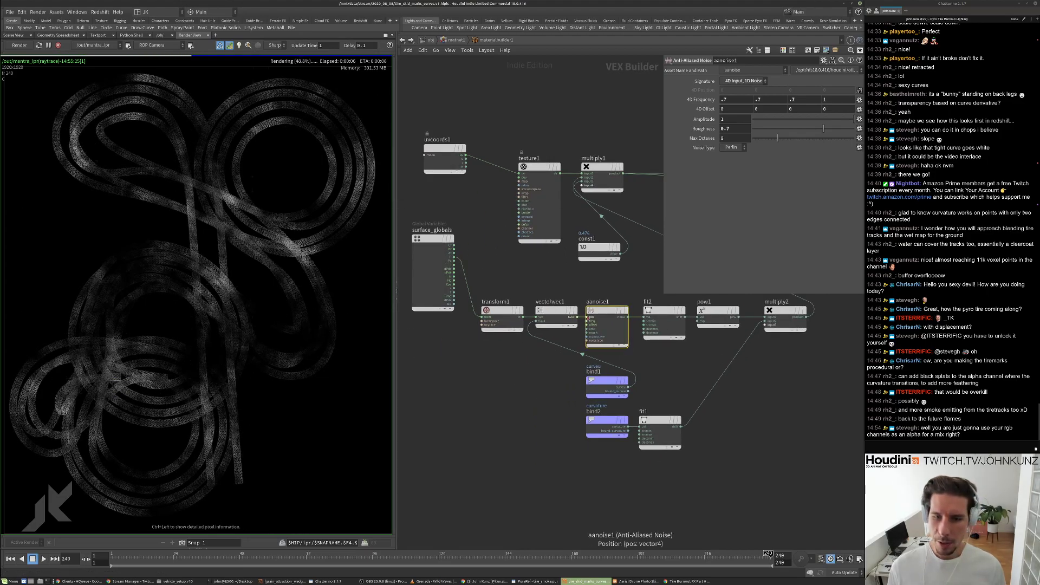
click(836, 99)
key(Return)
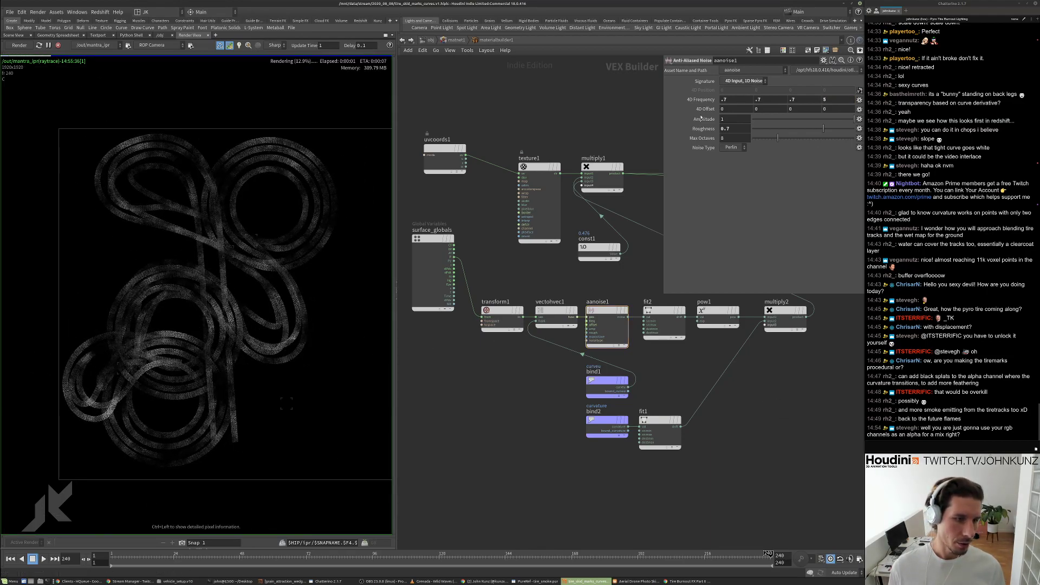
key(Return)
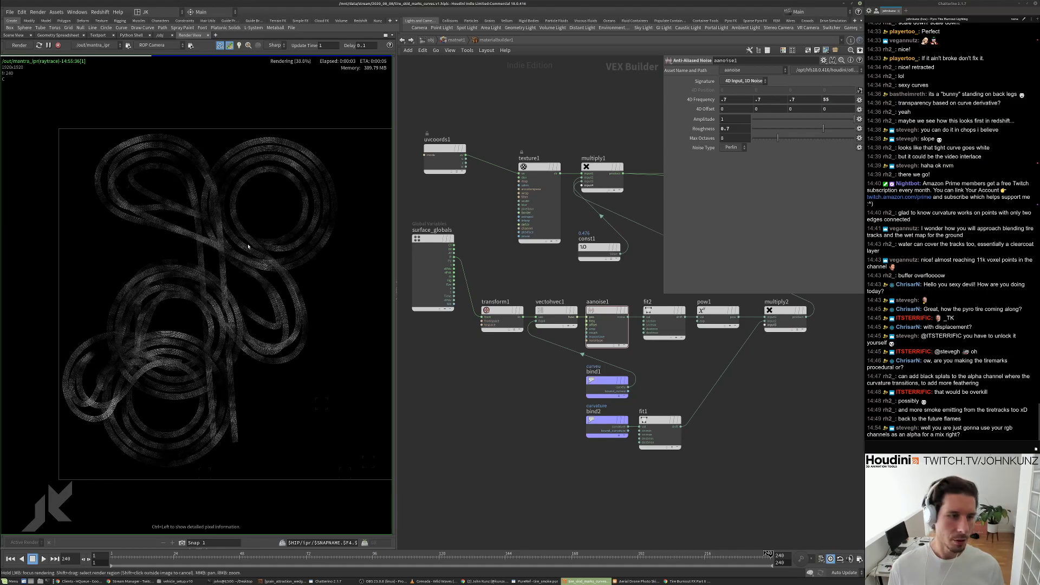
scroll(180, 295, up, 3)
scroll(180, 295, up, 2)
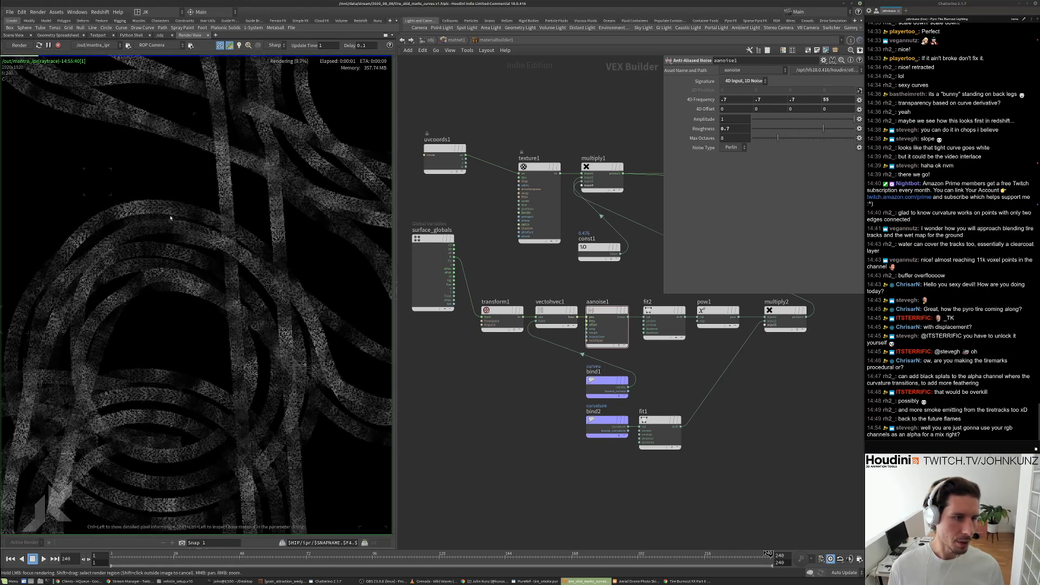
scroll(121, 216, up, 5)
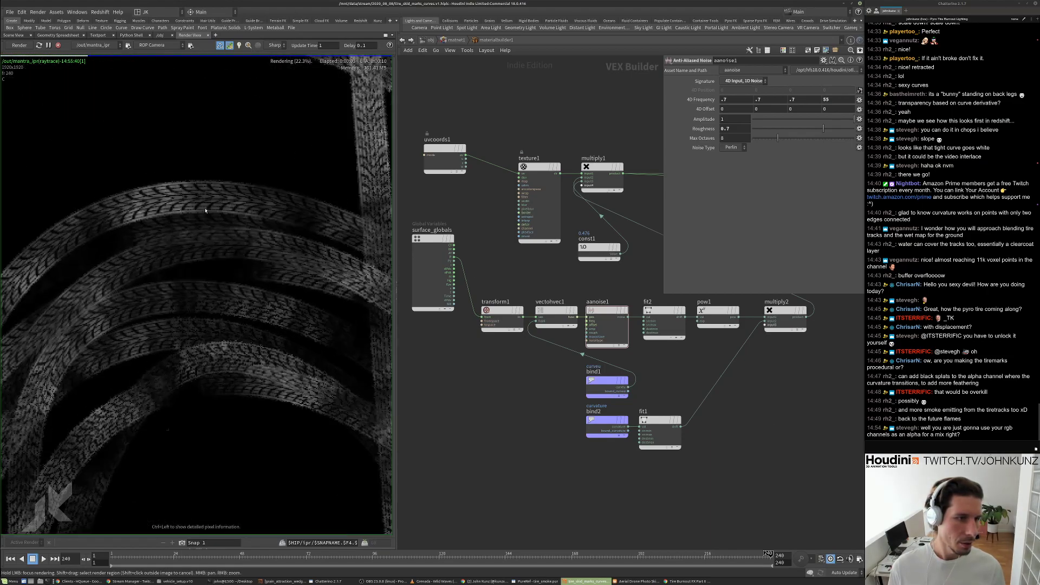
scroll(173, 313, down, 3)
scroll(172, 314, down, 6)
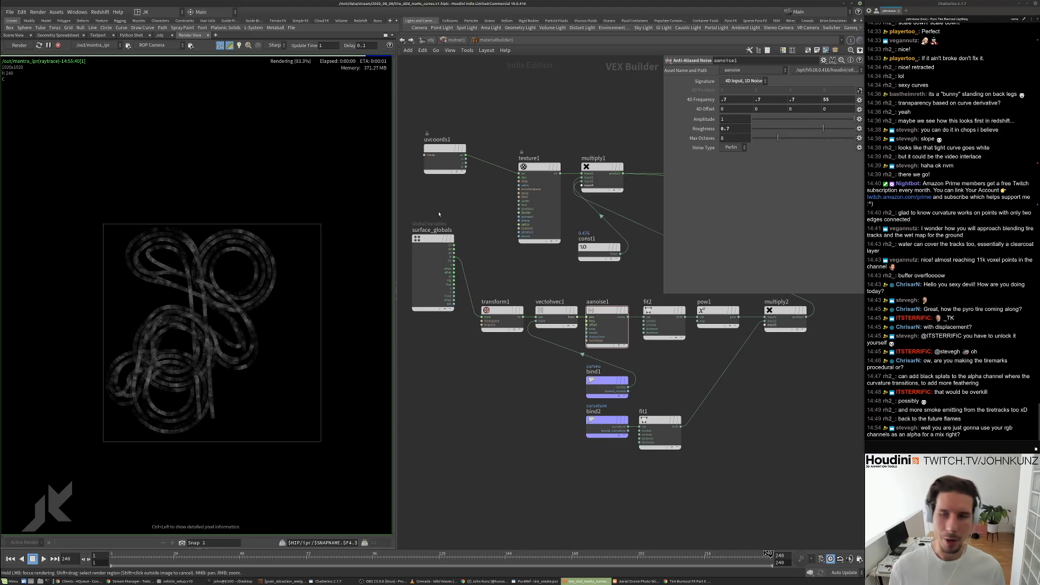
Lower aanoise1's fourth 4D frequency value to 25 and review the tracks in the render.
click(829, 99)
text(25)
key(Return)
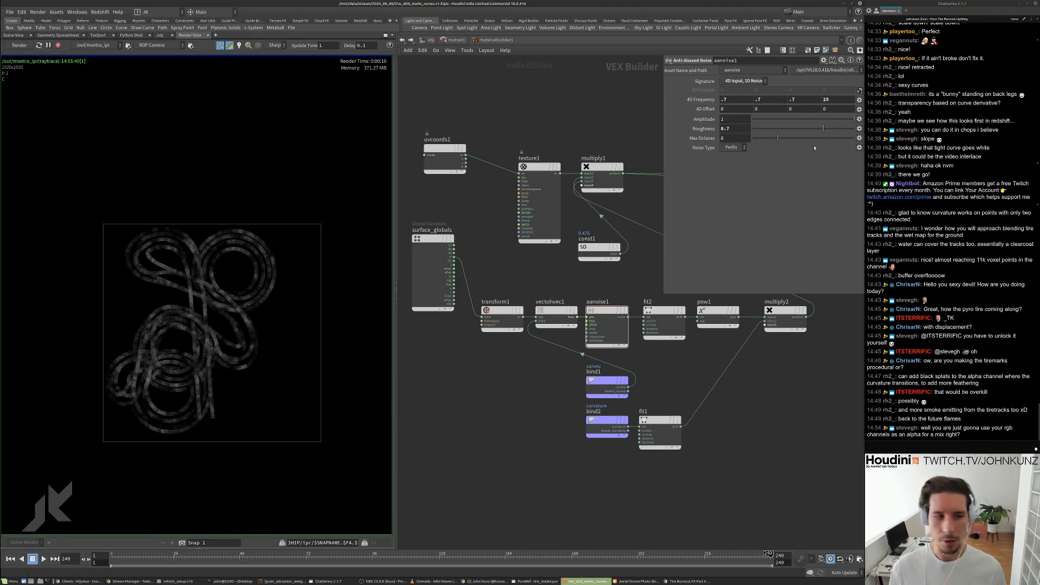
scroll(241, 345, up, 4)
scroll(241, 345, up, 2)
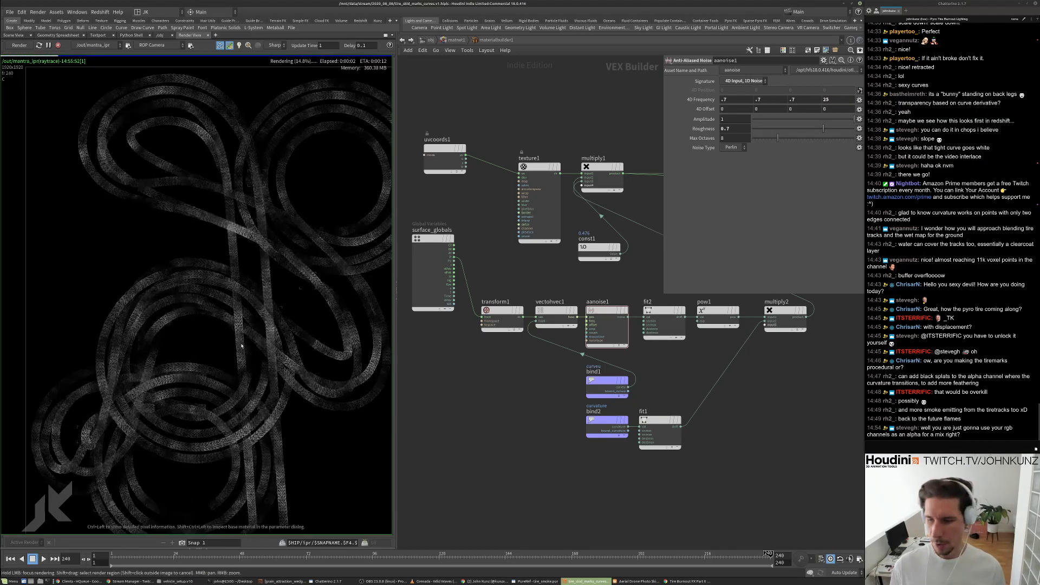
scroll(260, 336, up, 2)
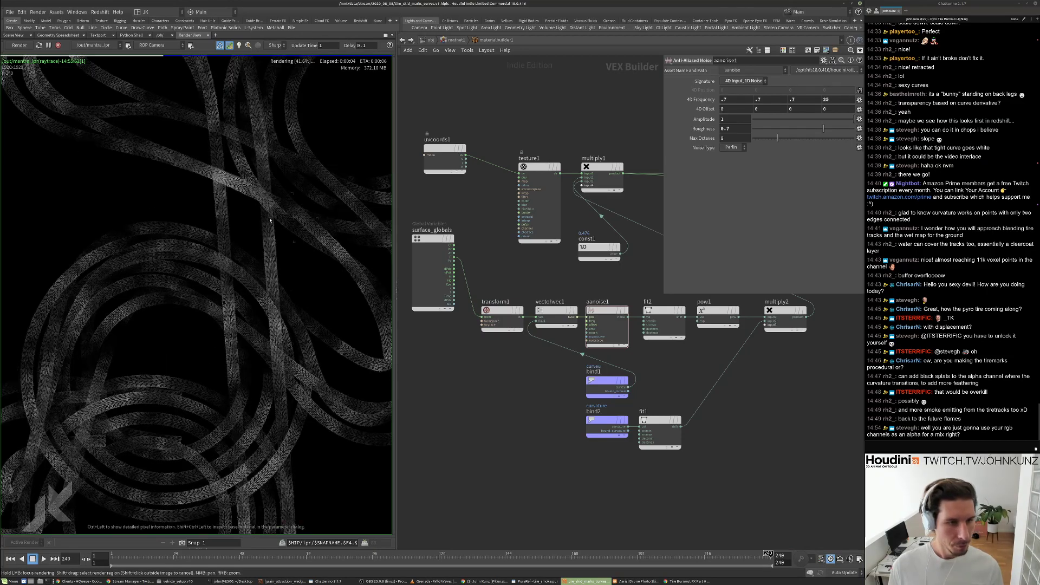
key(h)
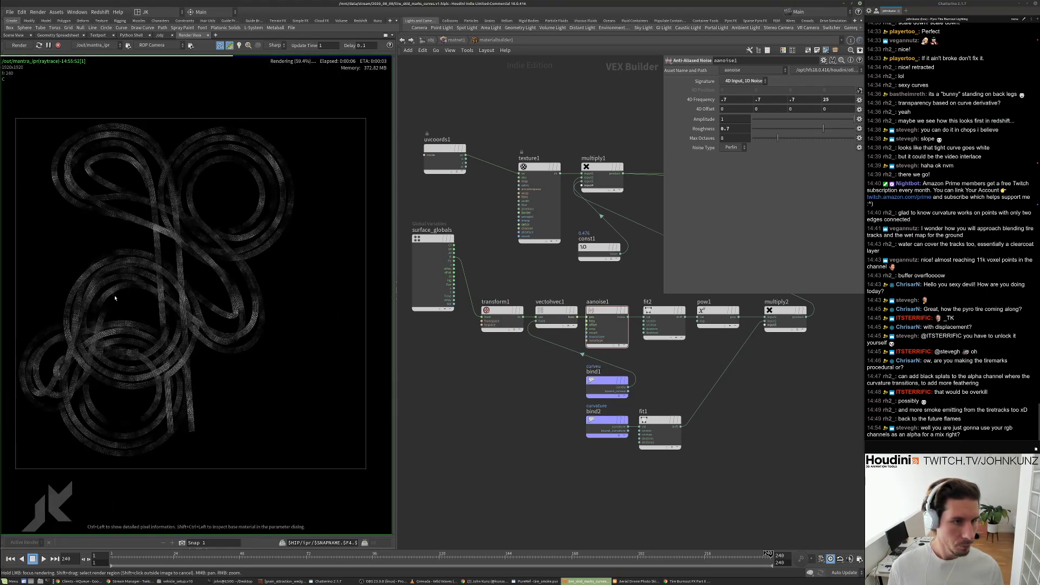
Check the Shutterstock skid mark reference photo in Firefox, and set aanoise1's fourth 4D frequency value to 12 in Houdini.
click(635, 581)
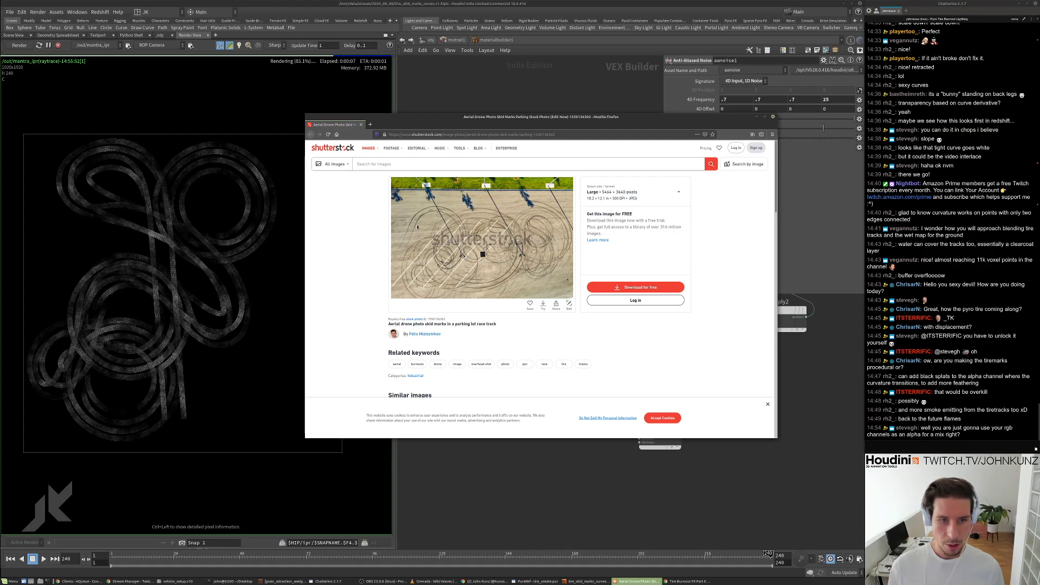
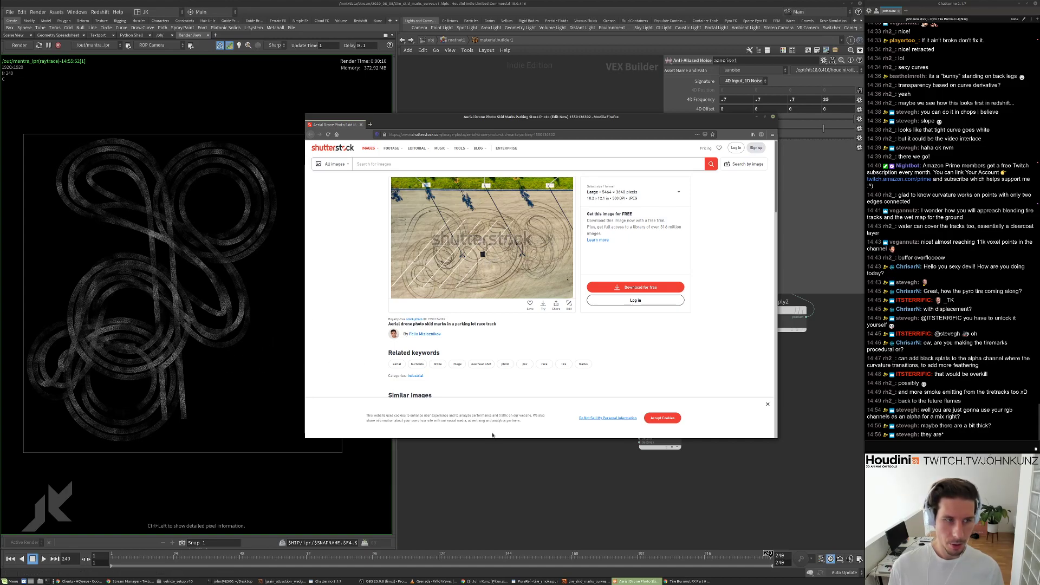
click(501, 466)
click(840, 98)
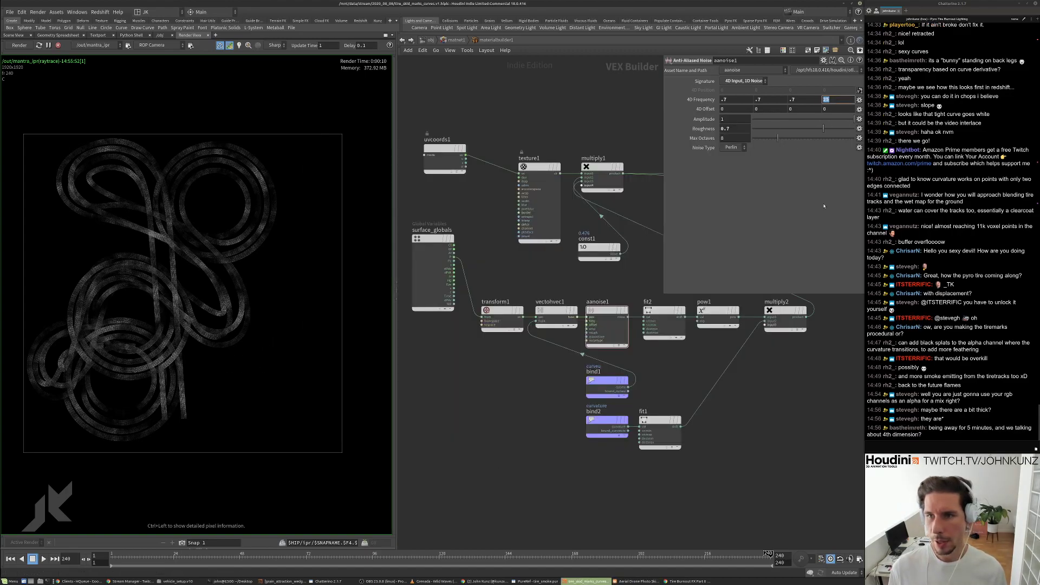
text(12)
key(Return)
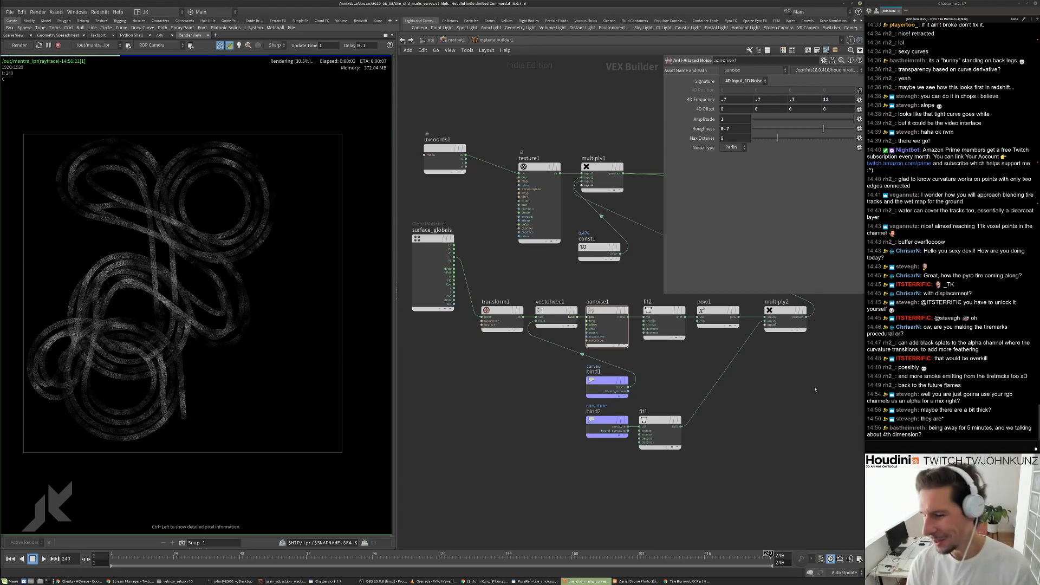
Disconnect the curveu bind from vectohvec1's fourth-component input and examine the noise along the tracks in the render.
scroll(638, 366, up, 3)
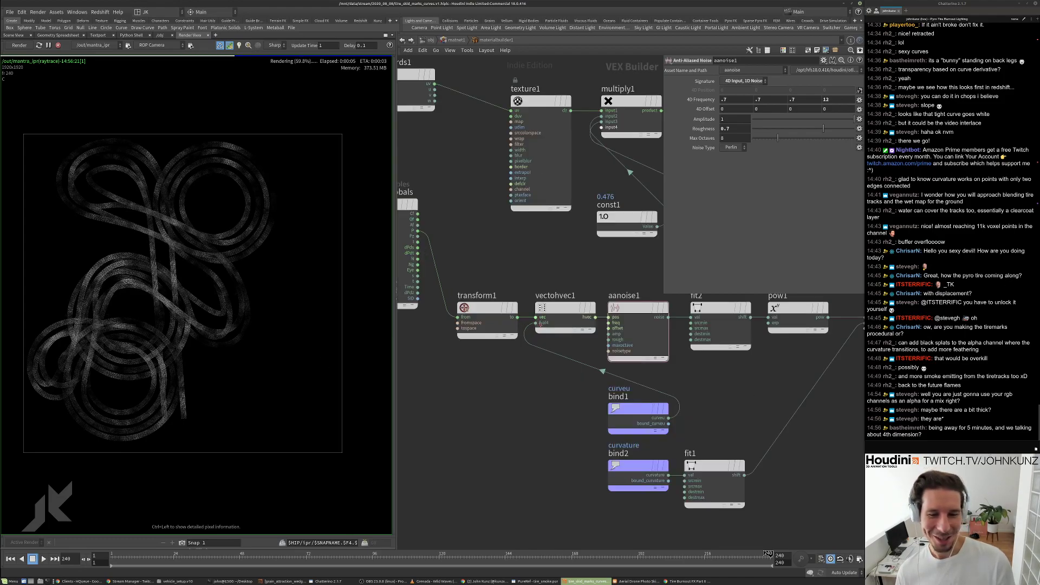
scroll(607, 326, up, 2)
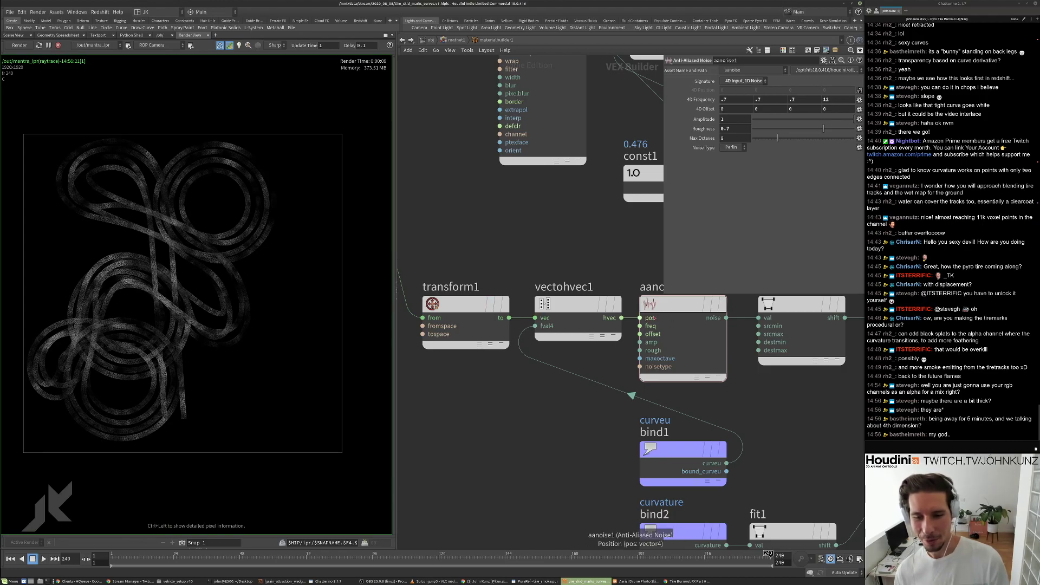
scroll(657, 306, down, 3)
middle_drag(166, 200, 202, 220)
scroll(202, 221, up, 5)
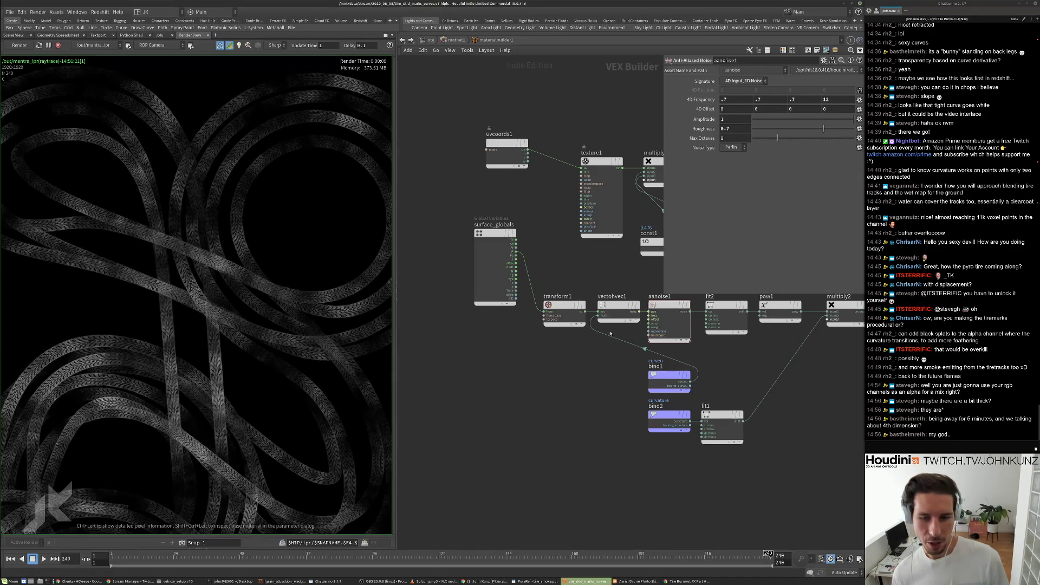
right_click(607, 335)
click(616, 359)
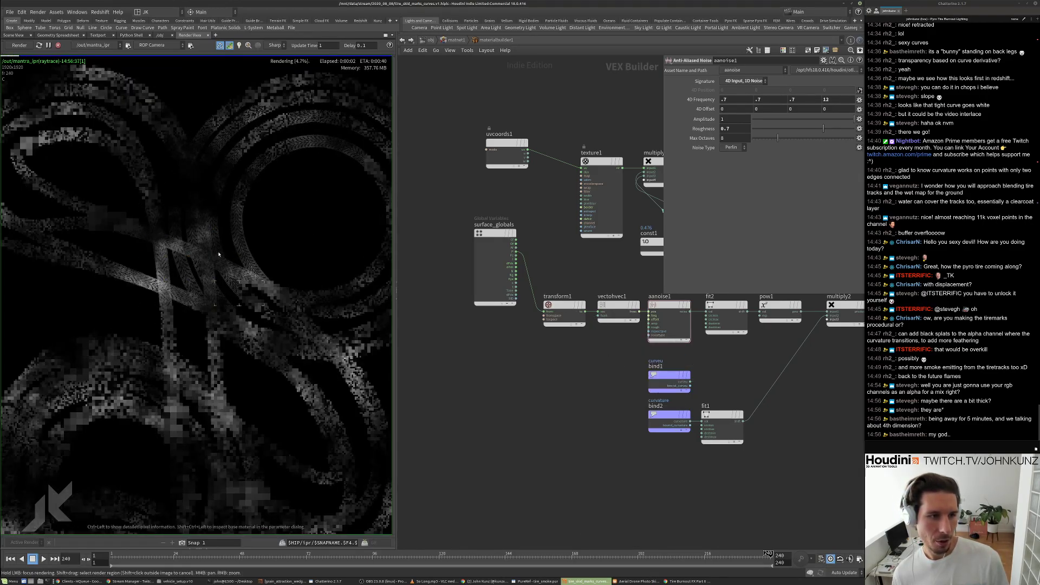
scroll(192, 320, down, 5)
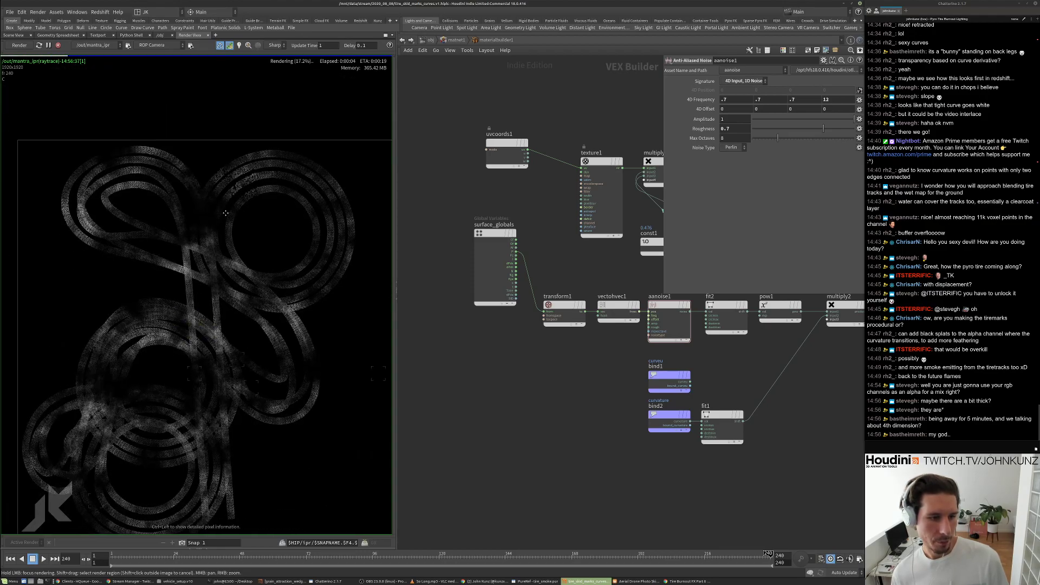
middle_drag(136, 389, 157, 320)
scroll(155, 342, up, 2)
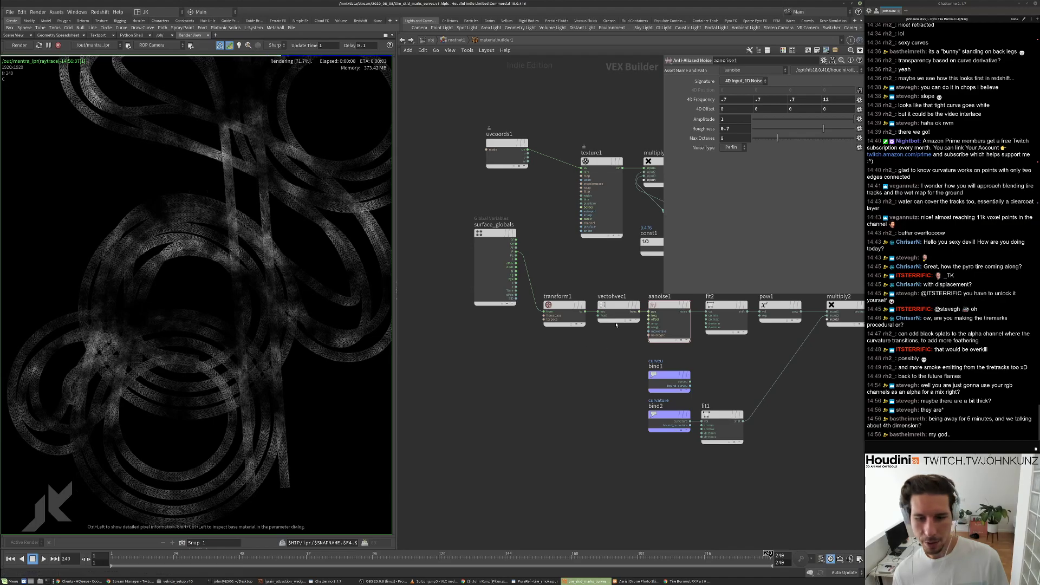
Reconnect bind1's curveu output to vectohvec1's fval4 input and review the tracks in the render.
drag(609, 317, 673, 374)
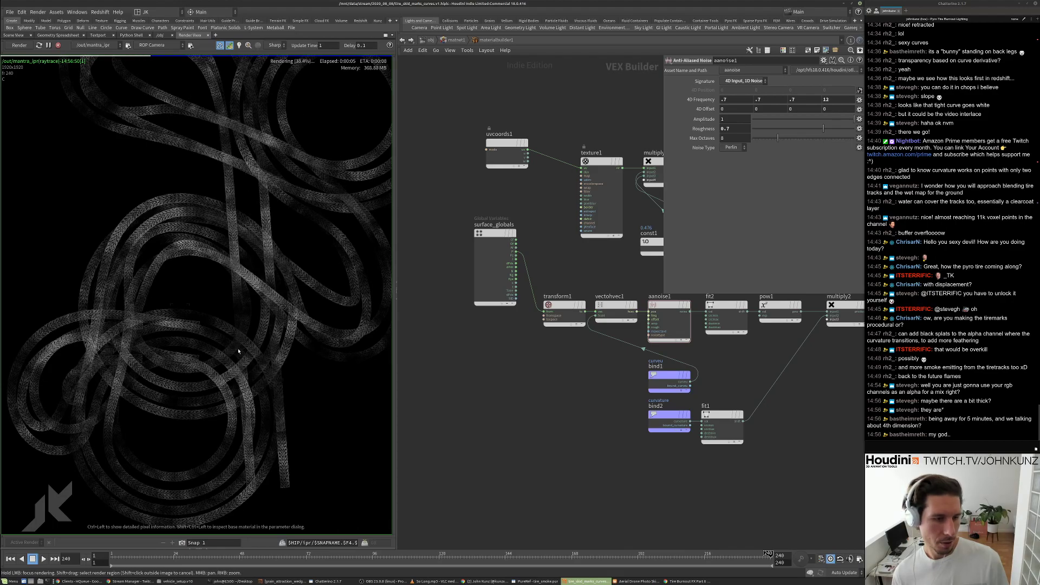
scroll(245, 293, down, 6)
scroll(209, 189, up, 4)
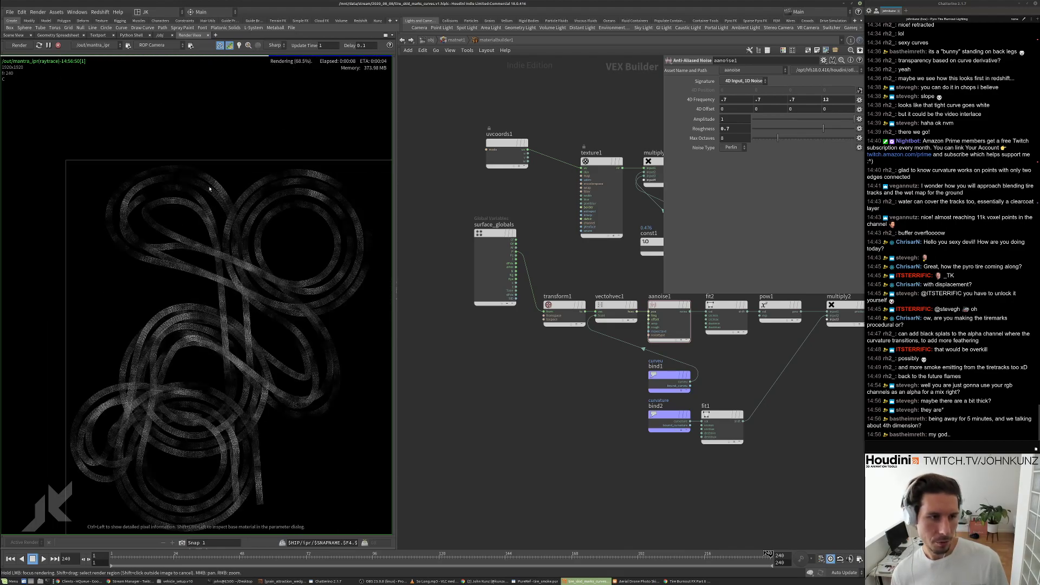
scroll(209, 190, up, 2)
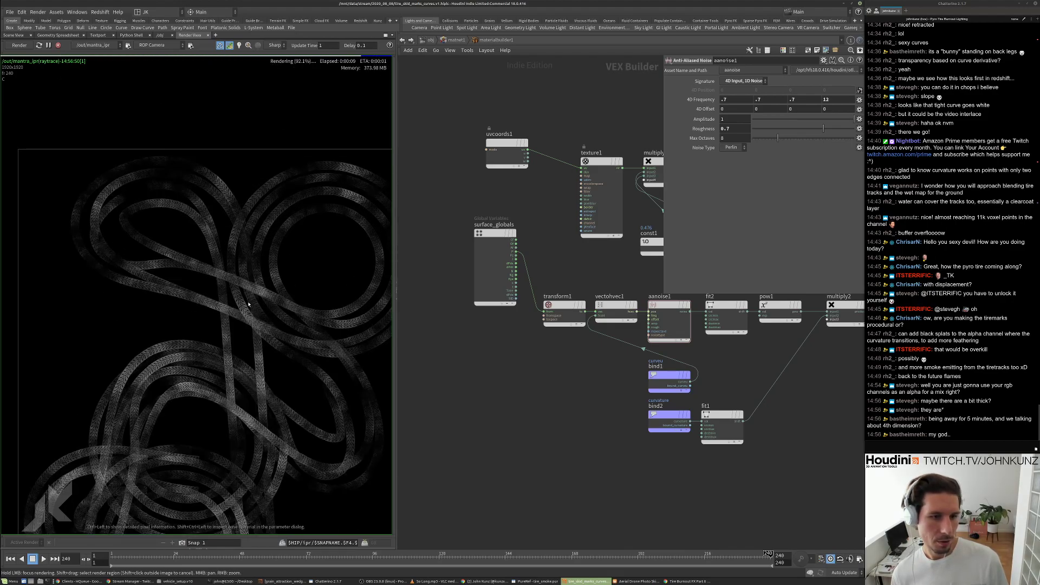
scroll(251, 301, down, 2)
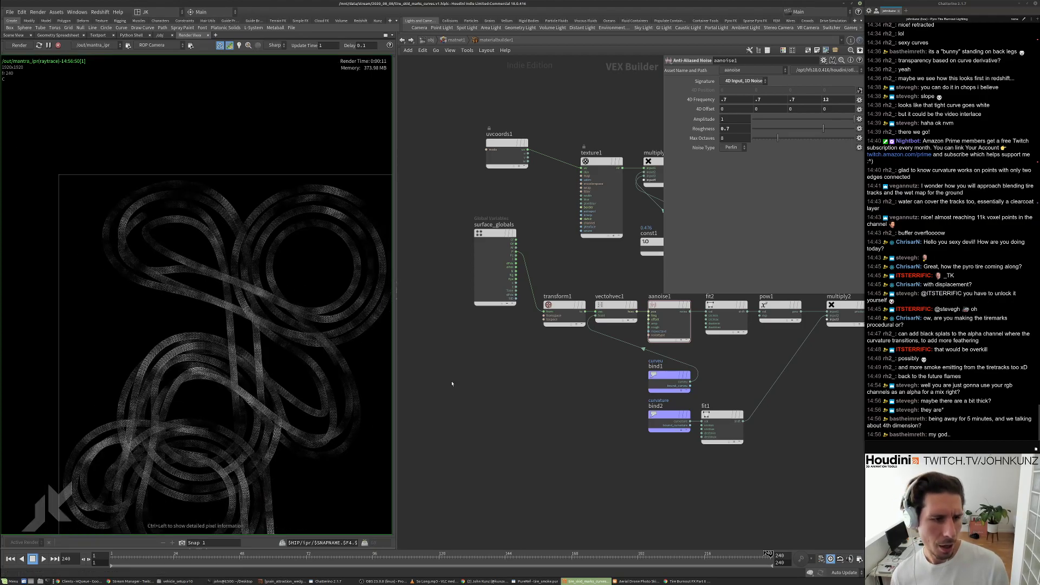
Inside the tire_tracks geometry, set line1's length to 0.1 to narrow the tire tracks.
key(u)
key(u)
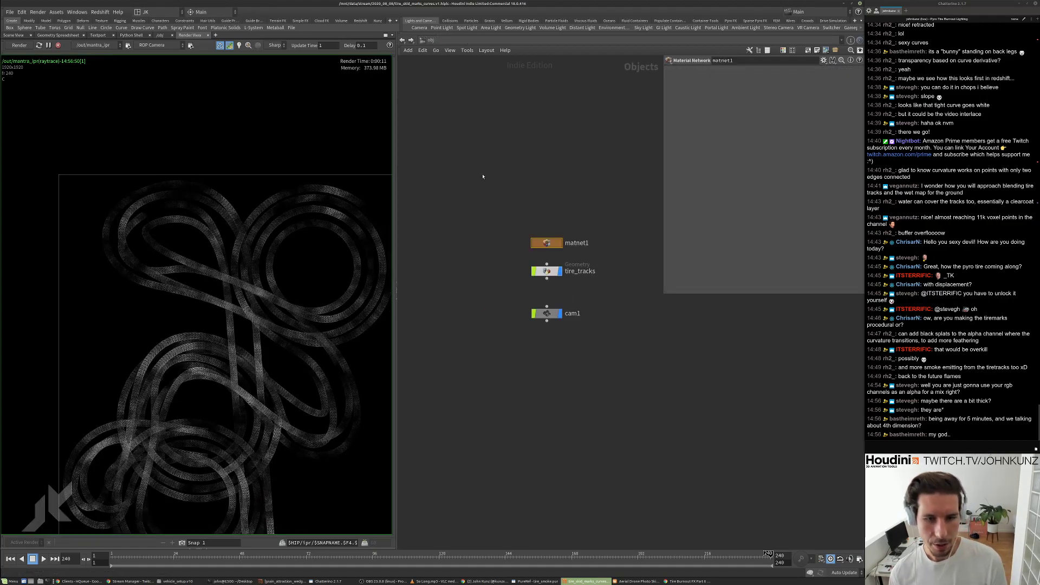
double_click(547, 271)
scroll(528, 280, up, 5)
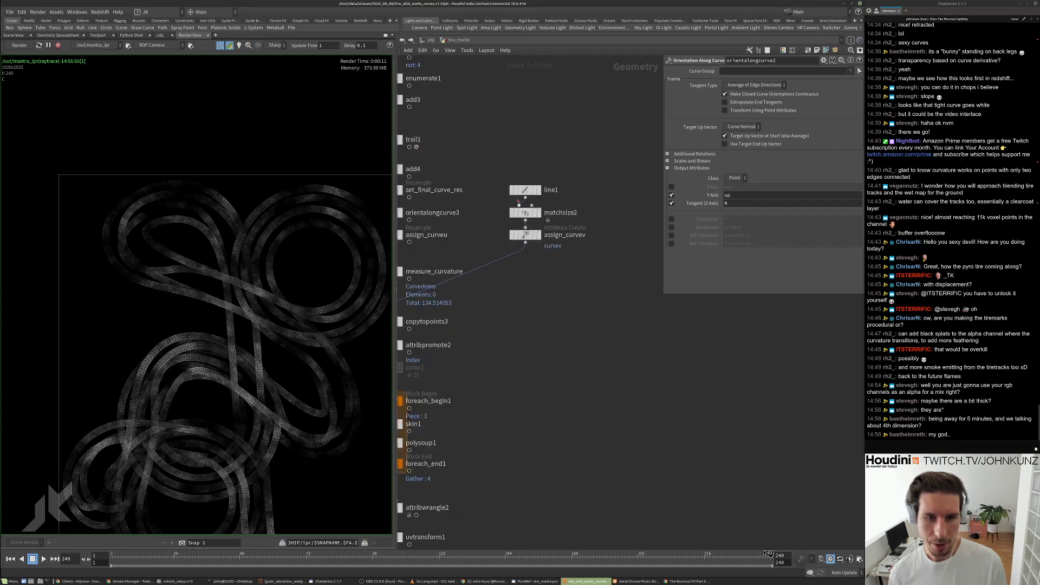
click(525, 190)
double_click(733, 98)
text(0.1)
key(Return)
Examine the narrower tire tracks in the render, both up close and as a whole.
scroll(292, 236, down, 4)
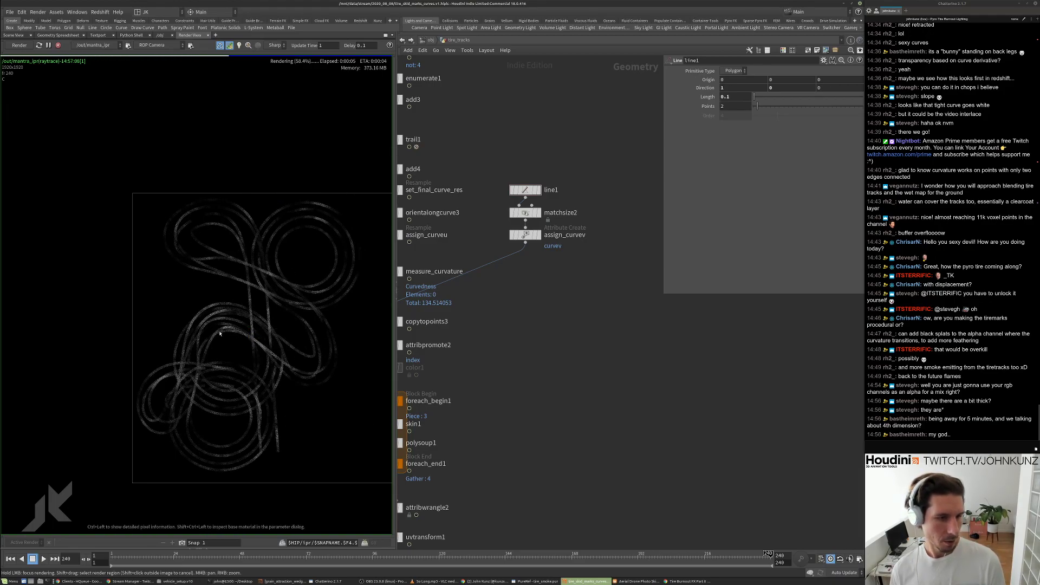
scroll(222, 330, up, 5)
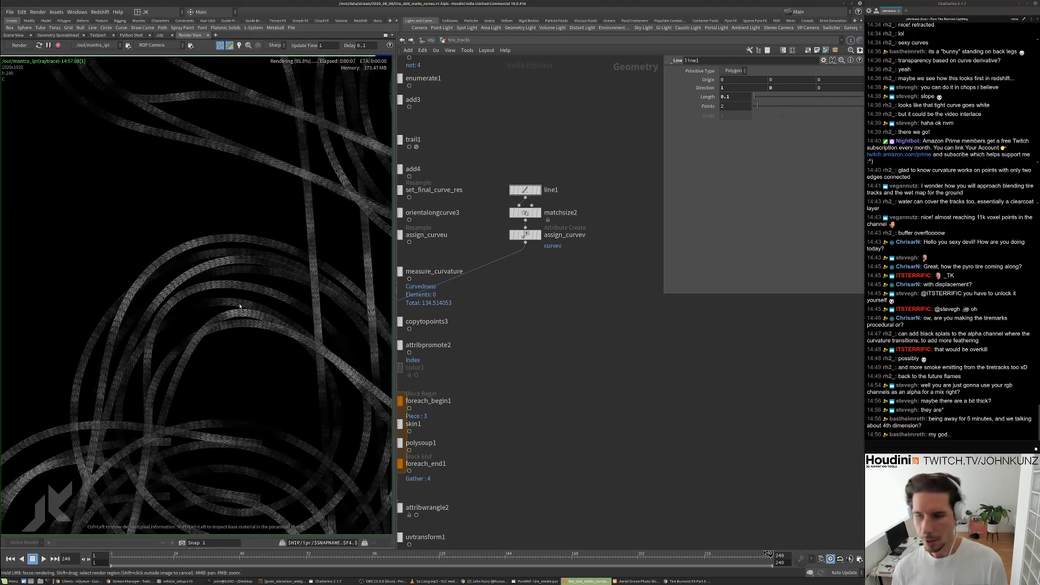
scroll(240, 307, down, 6)
scroll(242, 311, down, 3)
scroll(250, 315, up, 5)
scroll(260, 319, down, 4)
scroll(269, 324, up, 4)
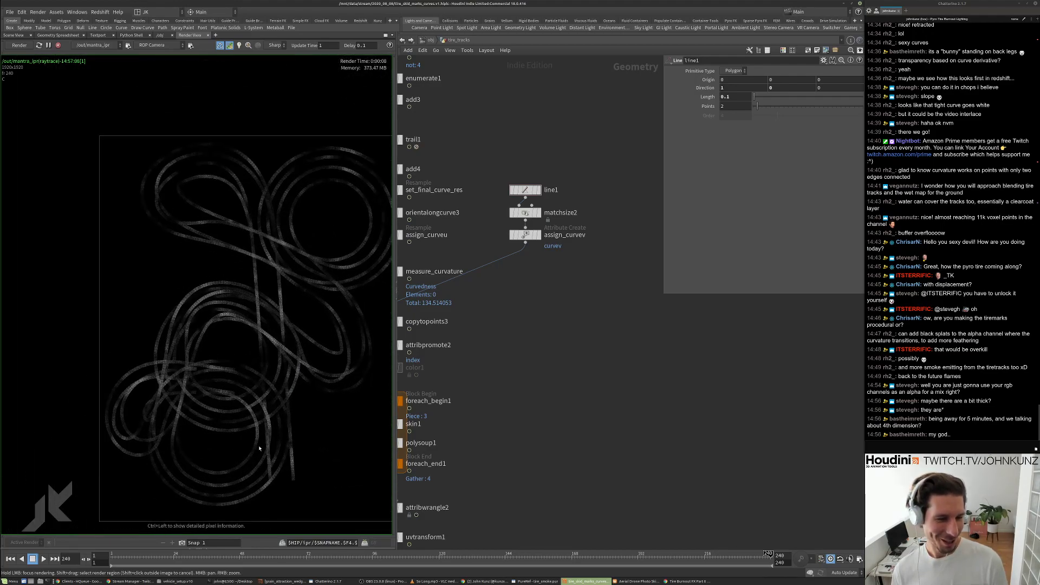
scroll(260, 449, up, 2)
Compare the render with the Shutterstock skid mark reference photo in Firefox, and return to Houdini.
click(667, 580)
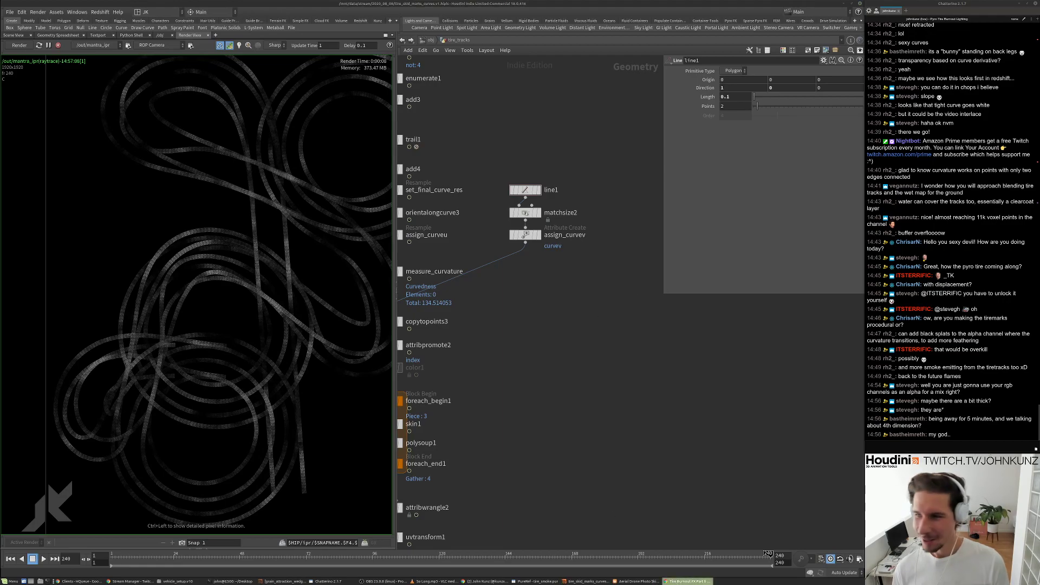
key(alt+Tab)
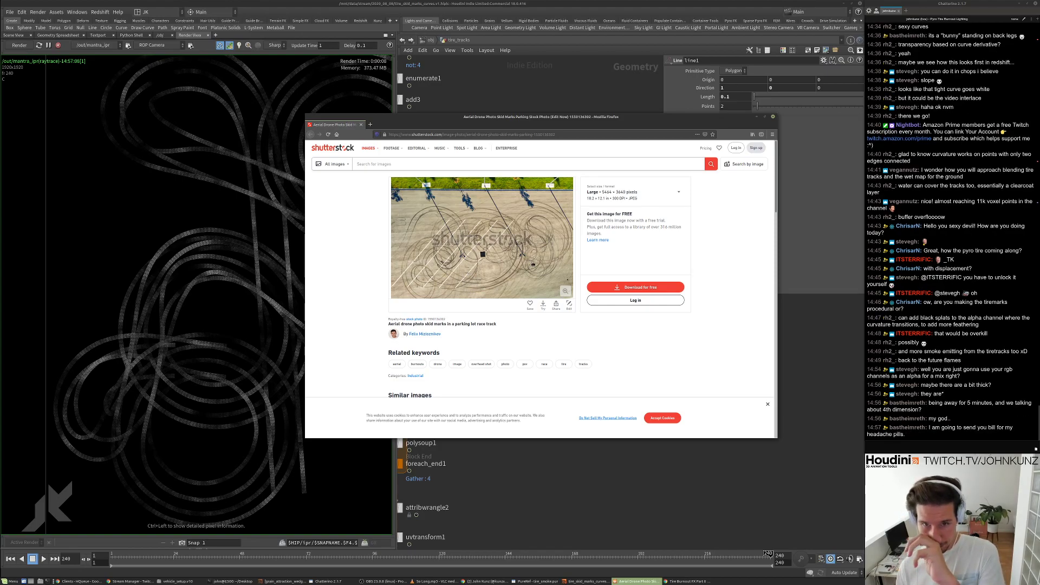
key(alt+Tab)
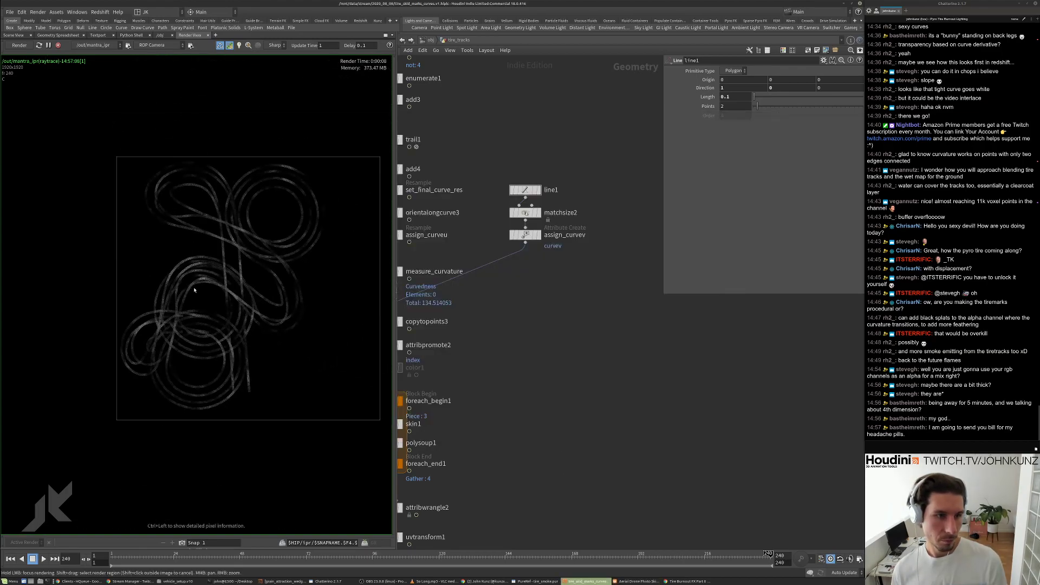
Go to the out network and show mantra_ipr's image output settings in an enlarged parameter pane.
scroll(641, 359, down, 5)
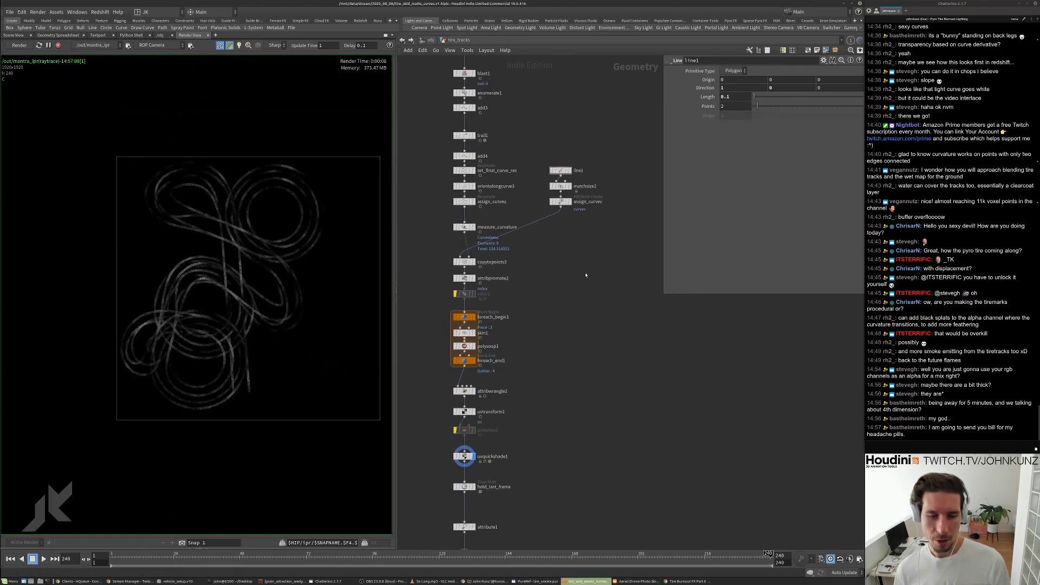
key(u)
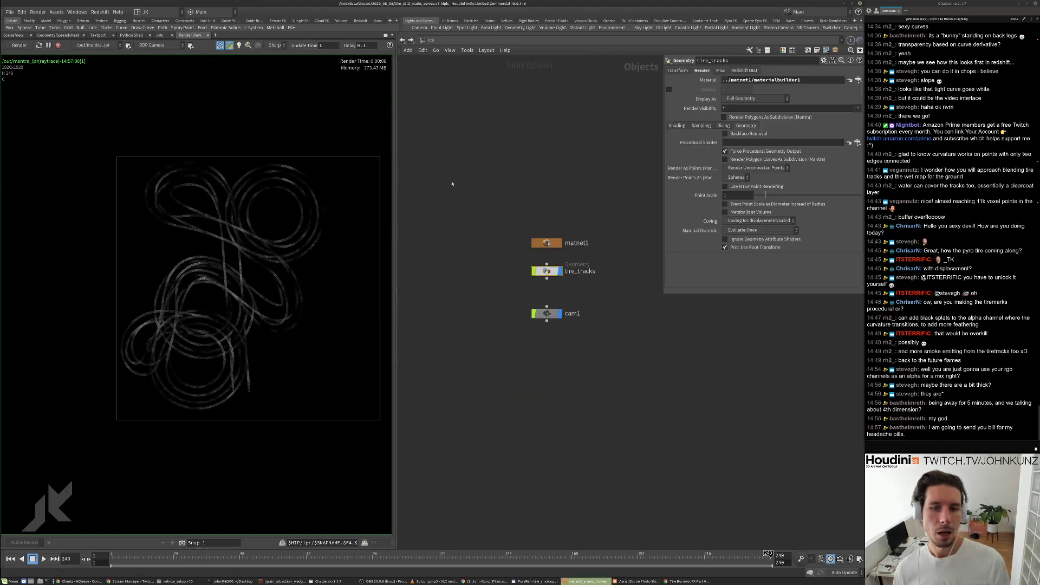
drag(546, 270, 547, 278)
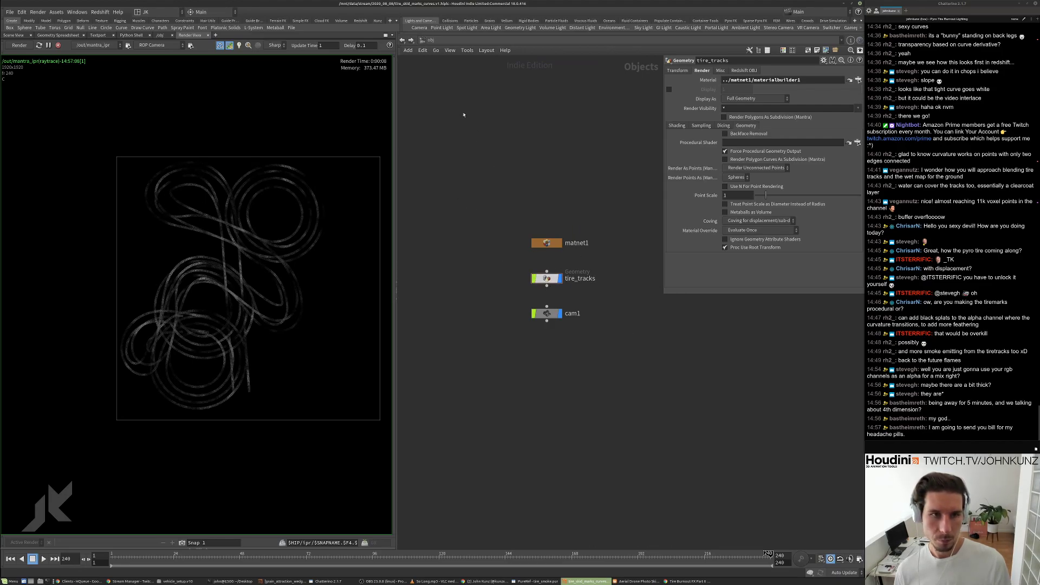
click(426, 42)
click(442, 89)
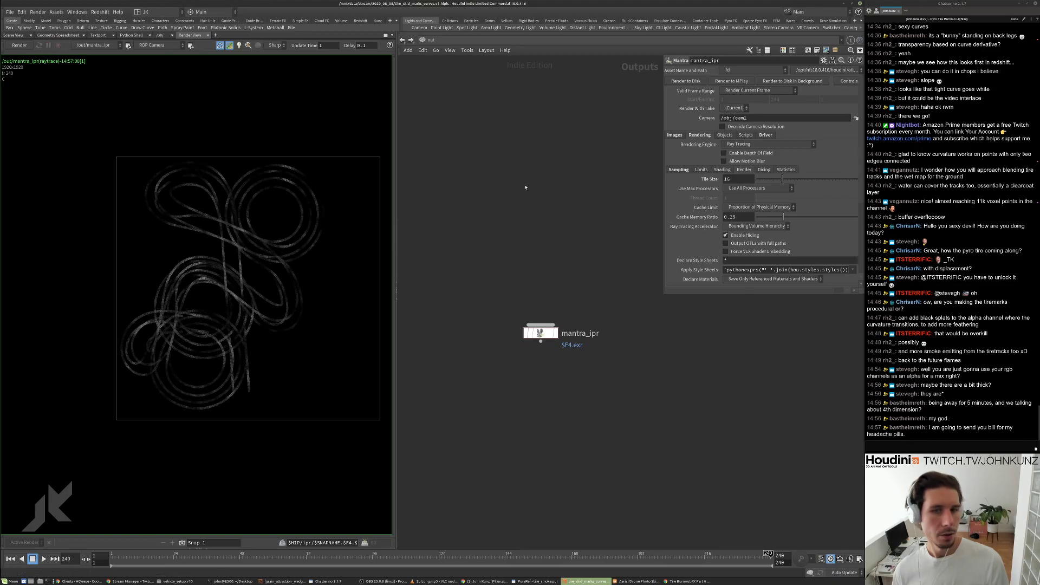
click(675, 135)
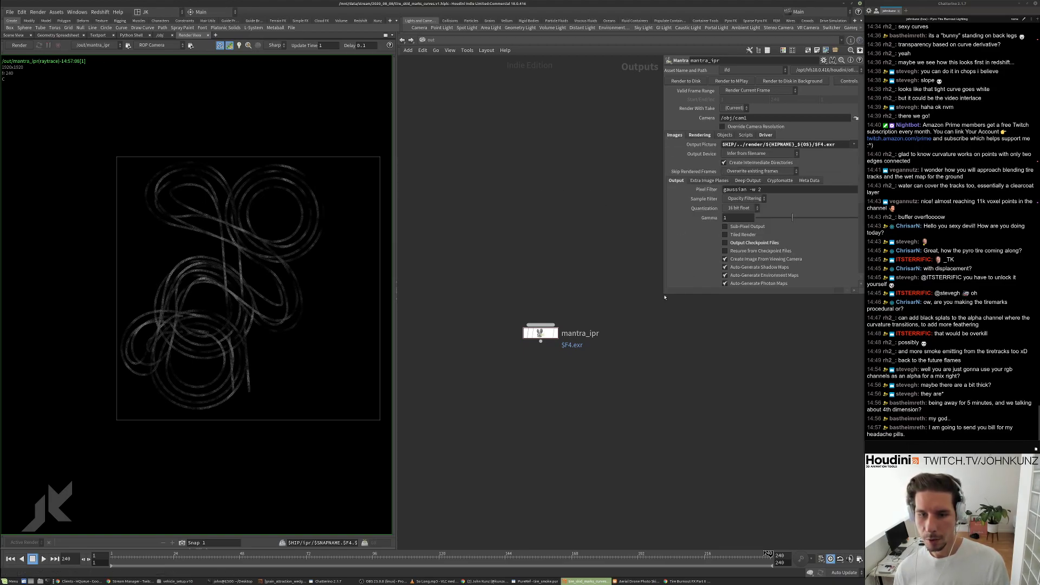
drag(656, 310, 620, 374)
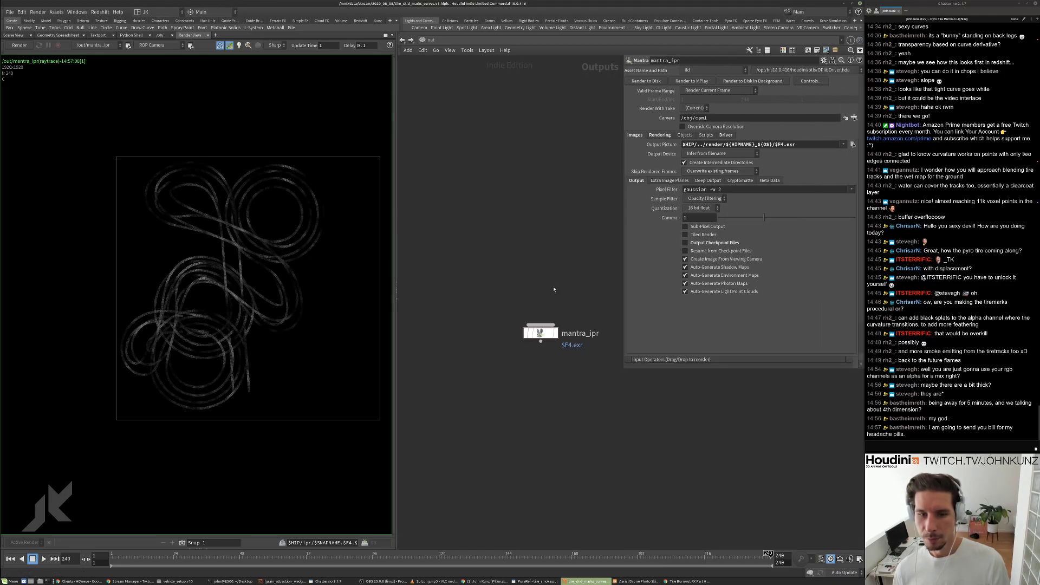
Reposition the mantra_ipr node and rename it to tire_skidmarks.v1.
drag(540, 332, 512, 305)
double_click(549, 306)
text(tire_)
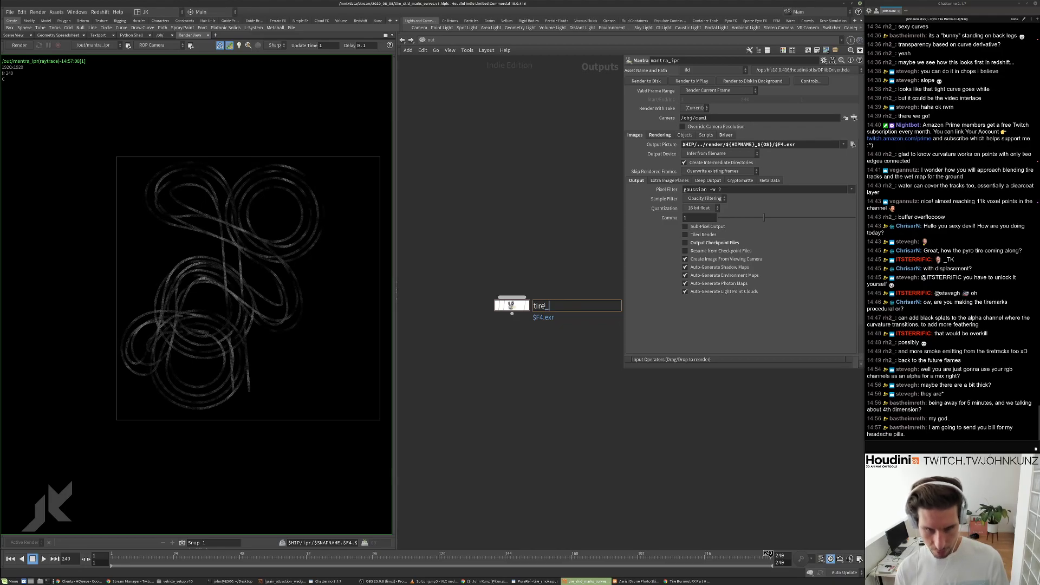
text(skidmarks.v1)
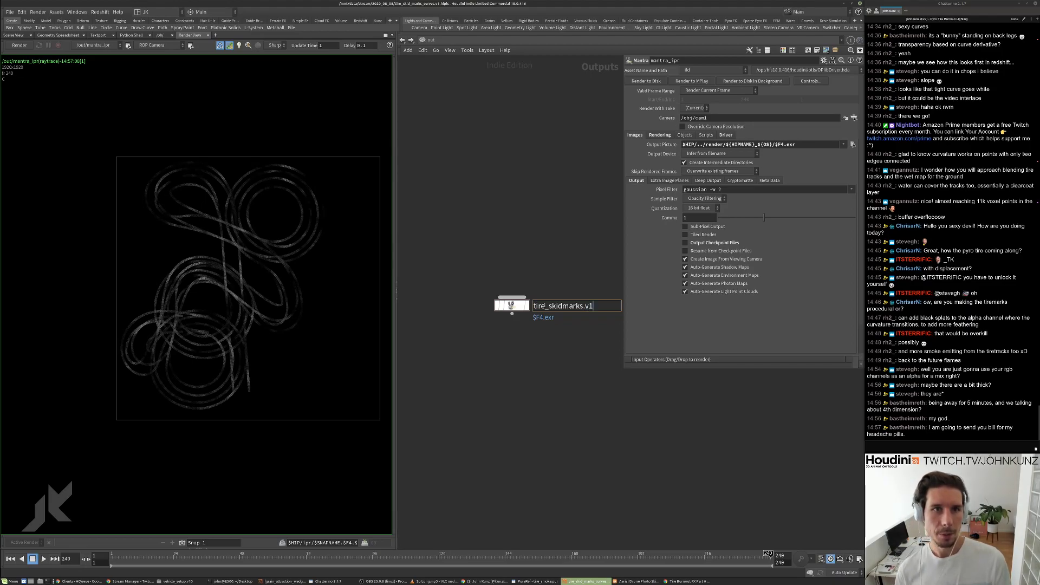
key(Return)
Set the Mantra node's output picture path to $HIP/../tex/${OS}.jpg.
click(758, 144)
drag(756, 144, 707, 146)
key(BackSpace)
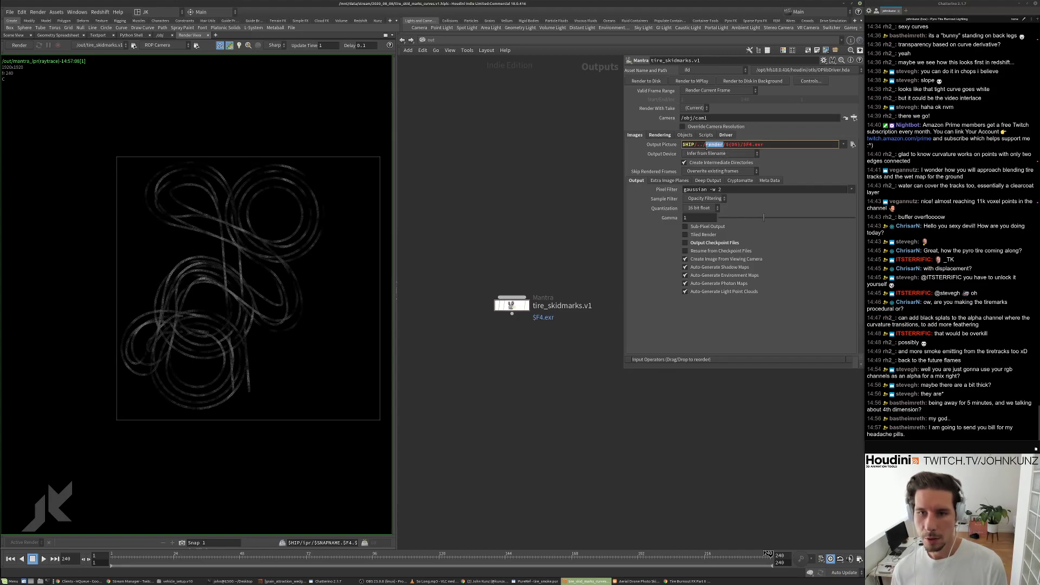
text(tex)
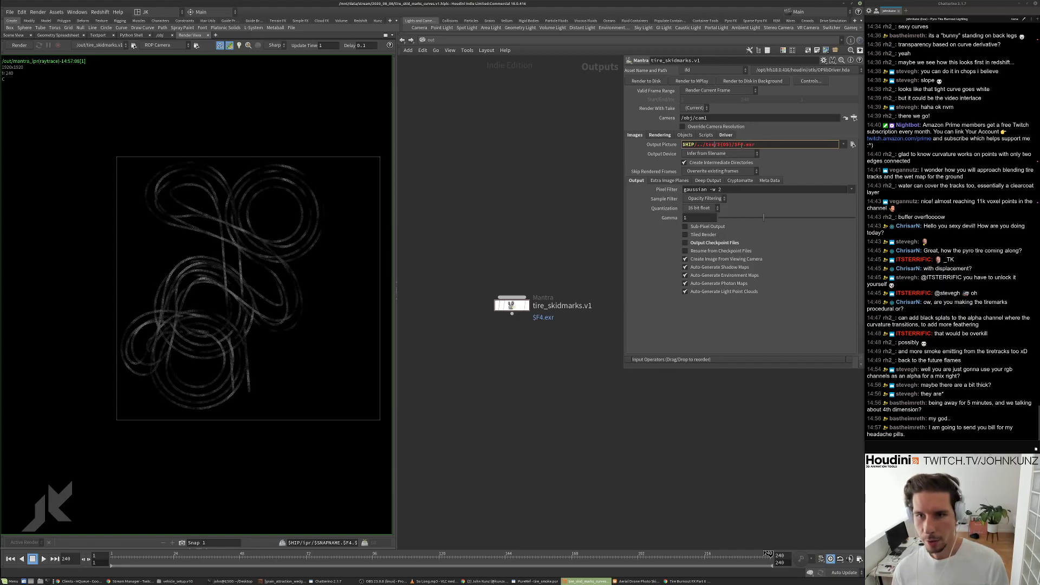
text(.jpg)
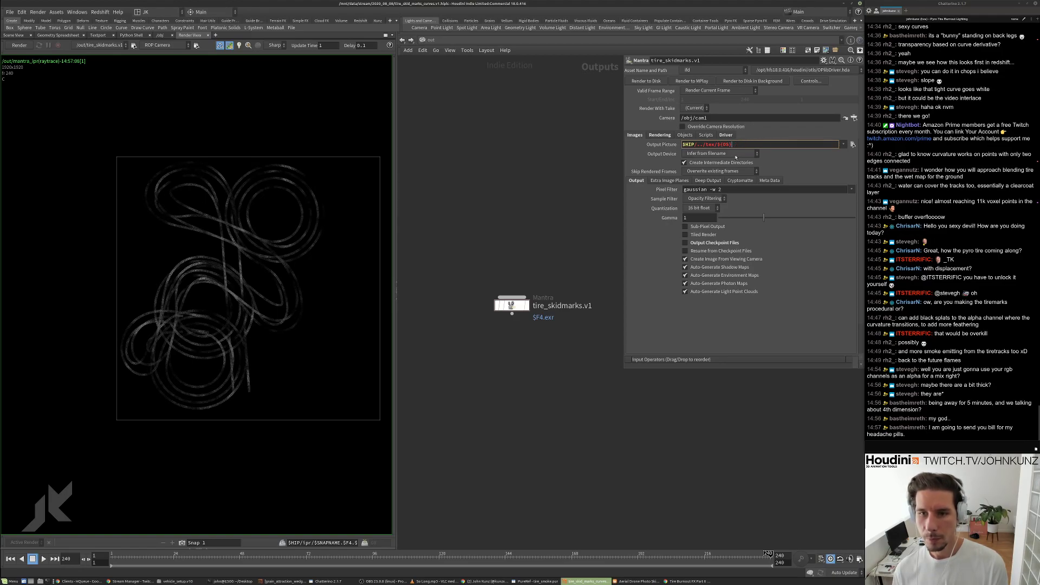
key(Return)
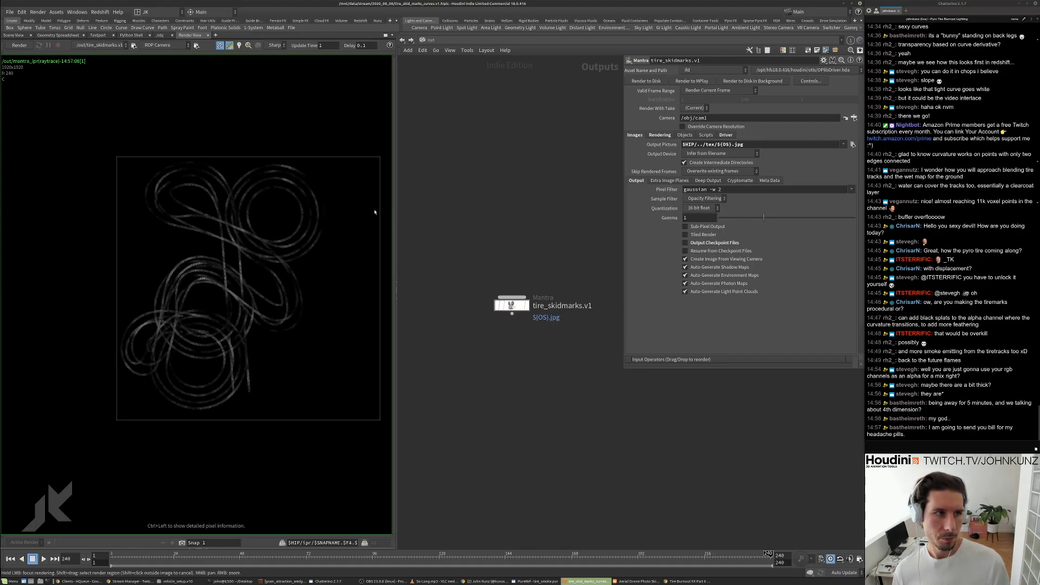
Return to the obj network and set cam1's horizontal resolution to 1024.
click(429, 41)
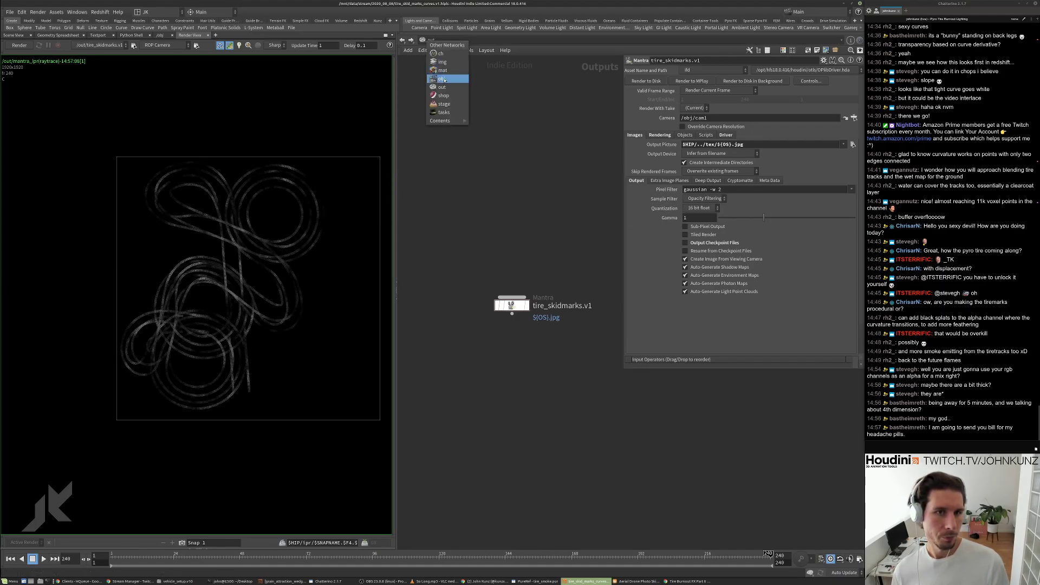
click(442, 79)
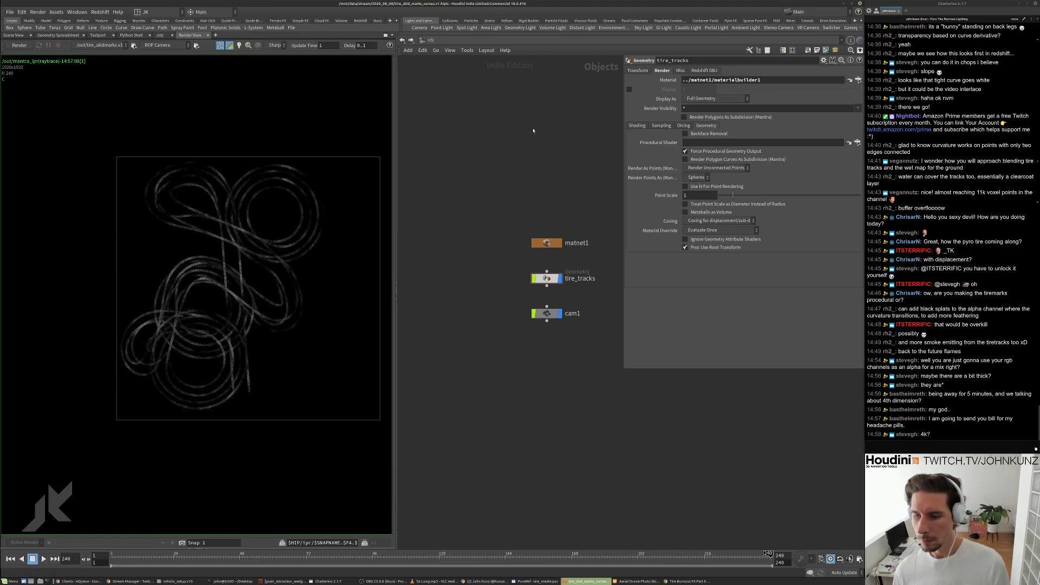
scroll(552, 297, up, 2)
click(545, 321)
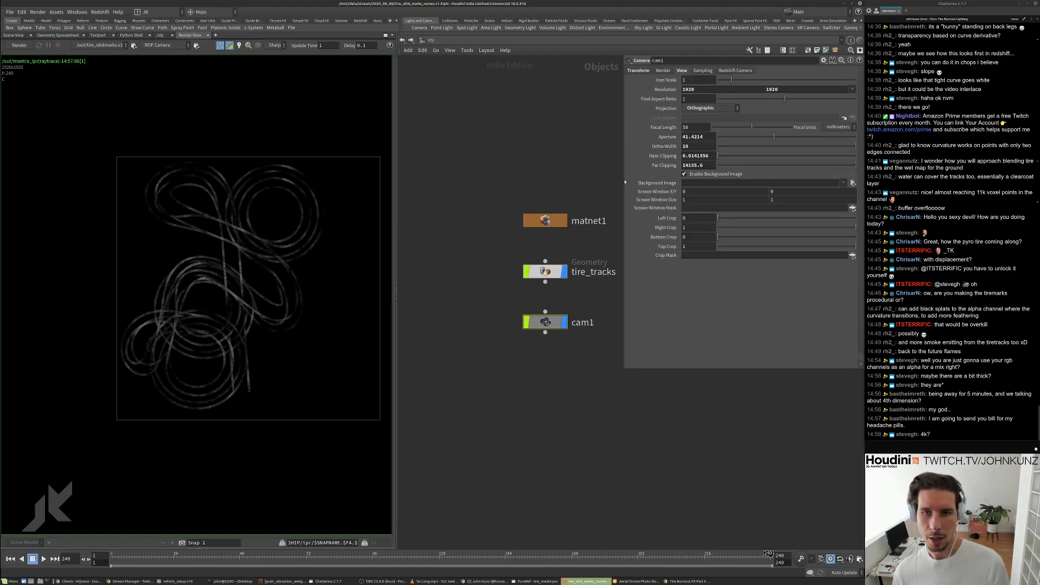
double_click(698, 89)
text(1024)
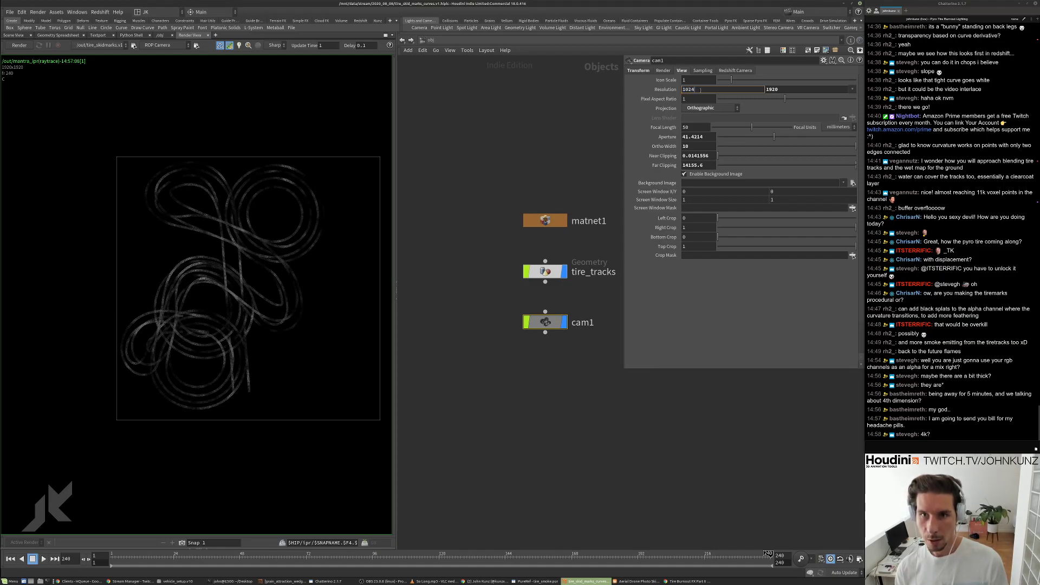
Link cam1's vertical resolution to its horizontal resolution of 1024 with a relative reference.
key(Tab)
text(1)
key(Escape)
right_click(700, 89)
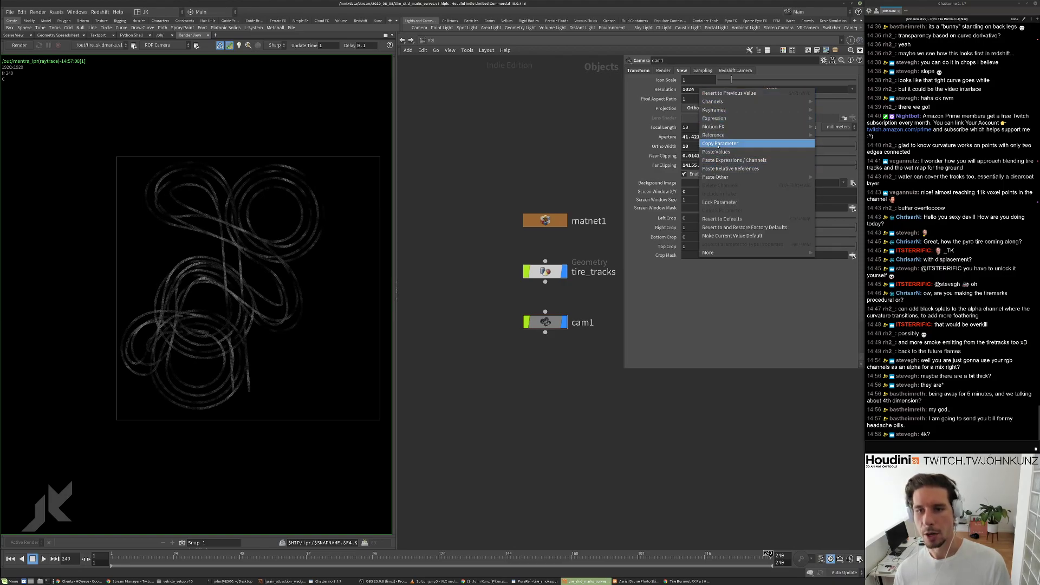
click(770, 89)
right_click(775, 89)
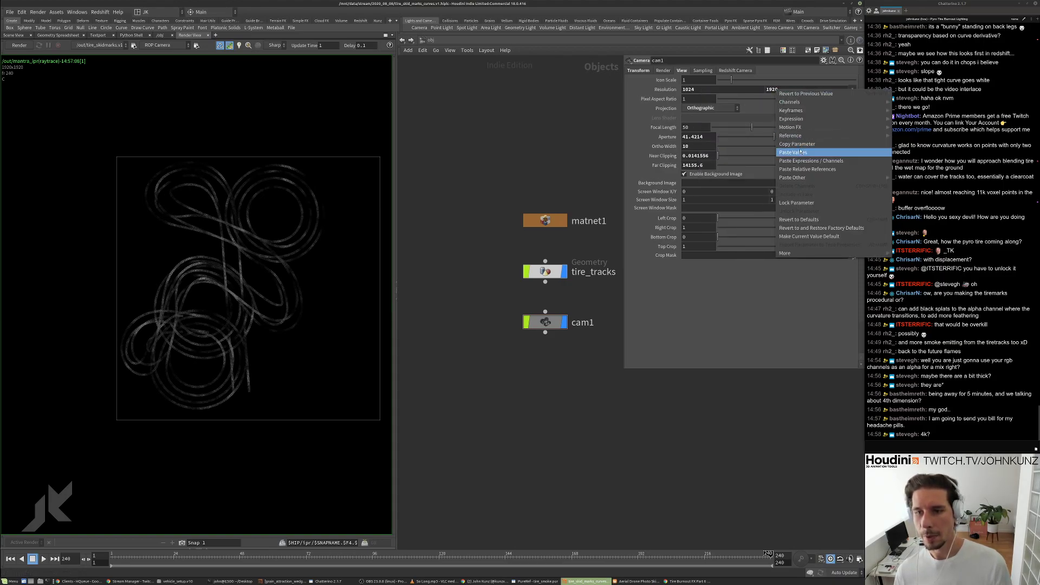
click(802, 169)
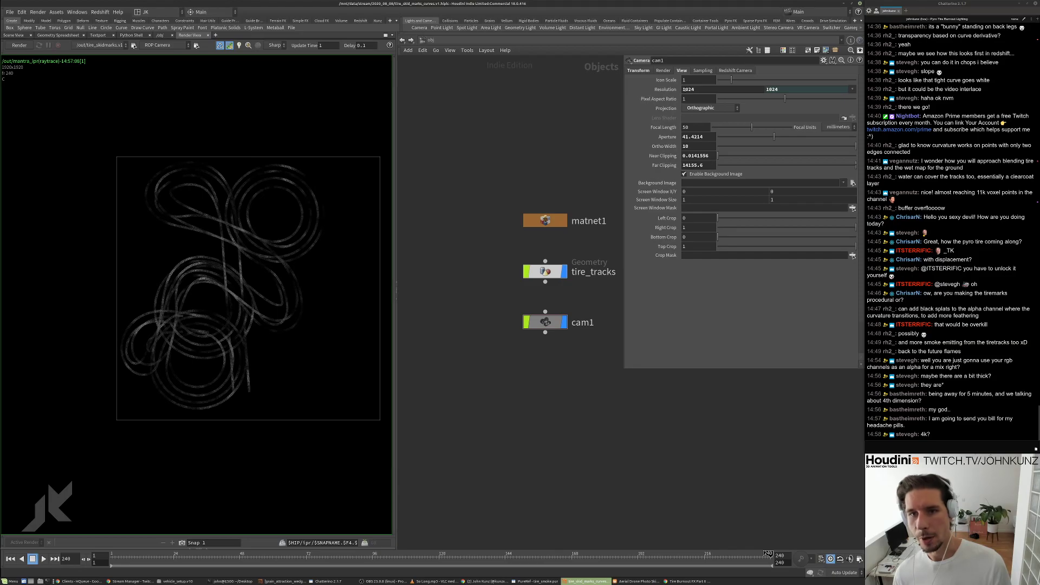
Set cam1's horizontal resolution to 1024*4.
click(706, 89)
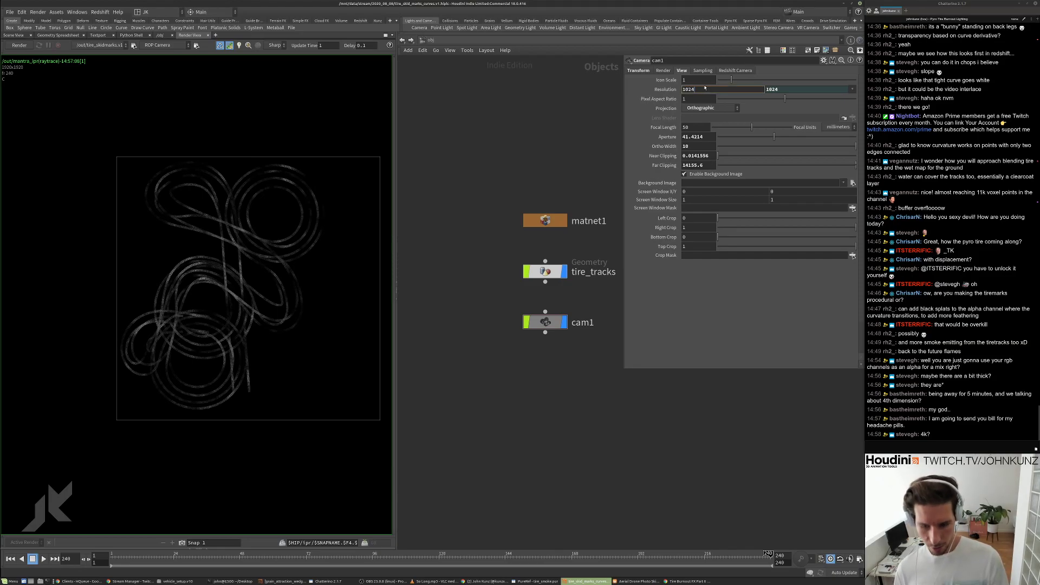
text(*4)
key(Return)
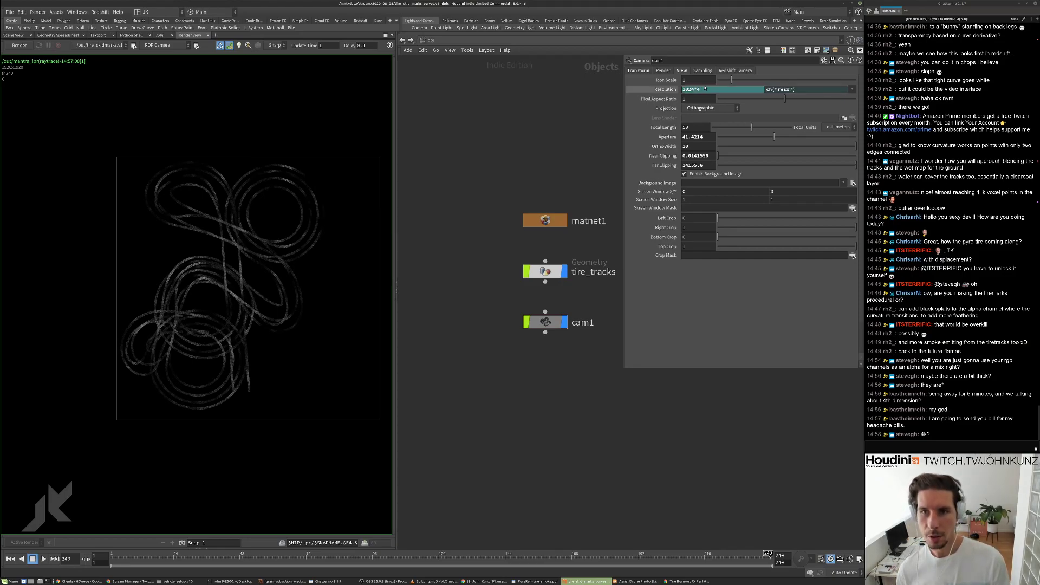
key(h)
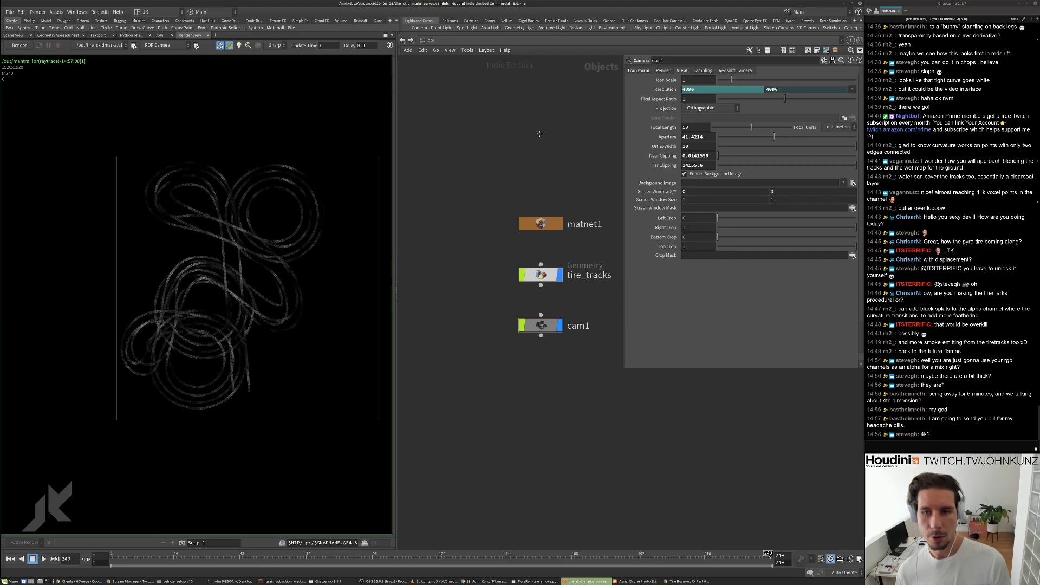
middle_drag(285, 237, 250, 256)
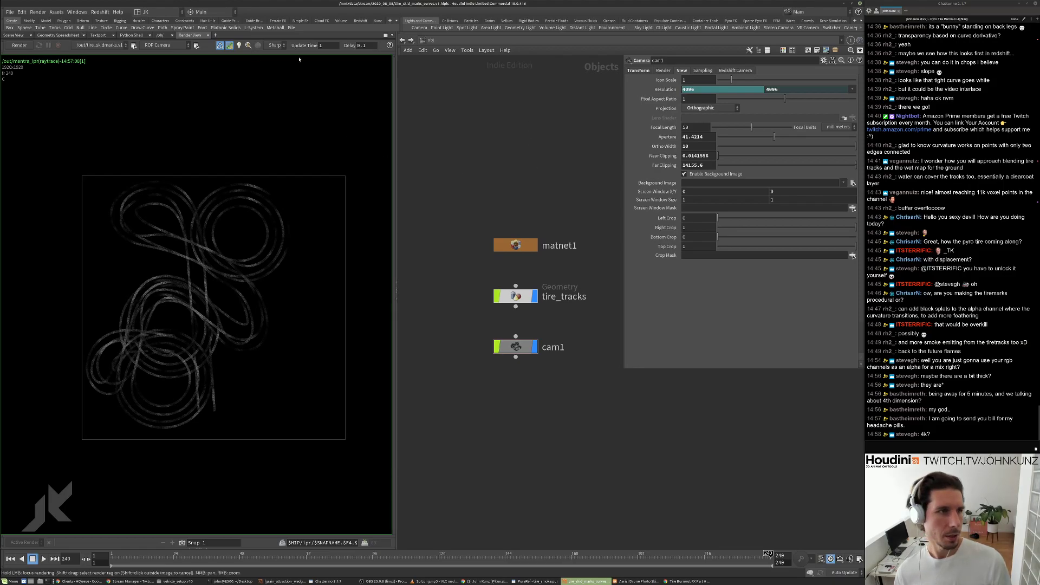
In the output network, enable Alfred Style Progress on the tire_skidmarks.v1 Mantra node and render it to disk.
click(422, 41)
click(434, 88)
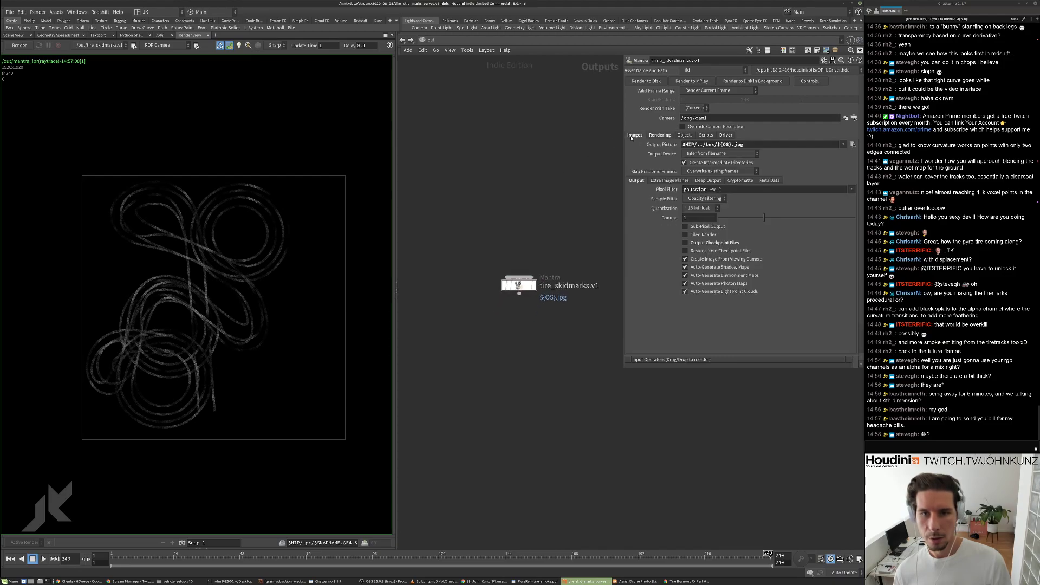
click(659, 134)
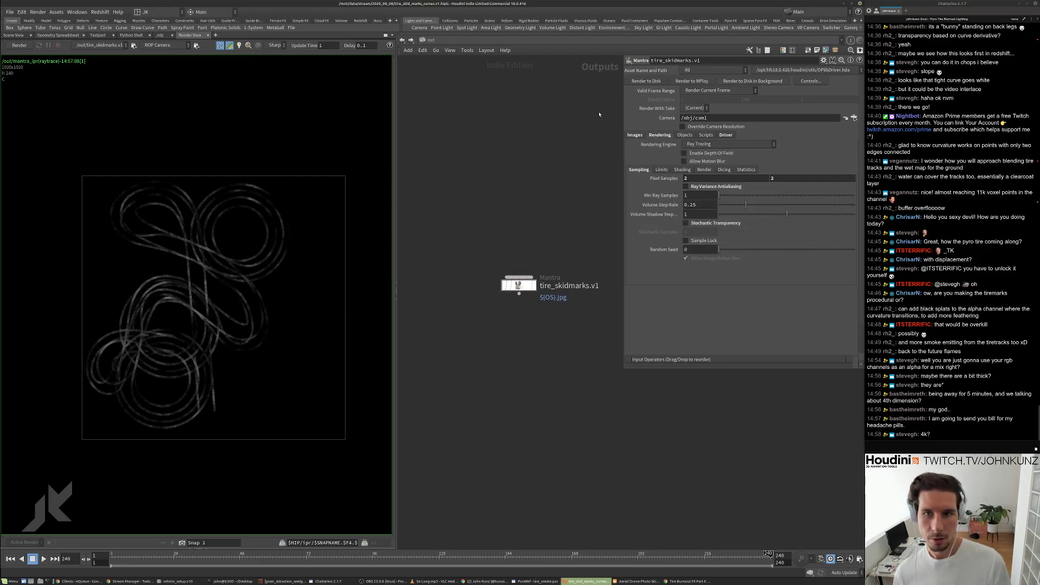
click(703, 135)
click(685, 136)
click(672, 136)
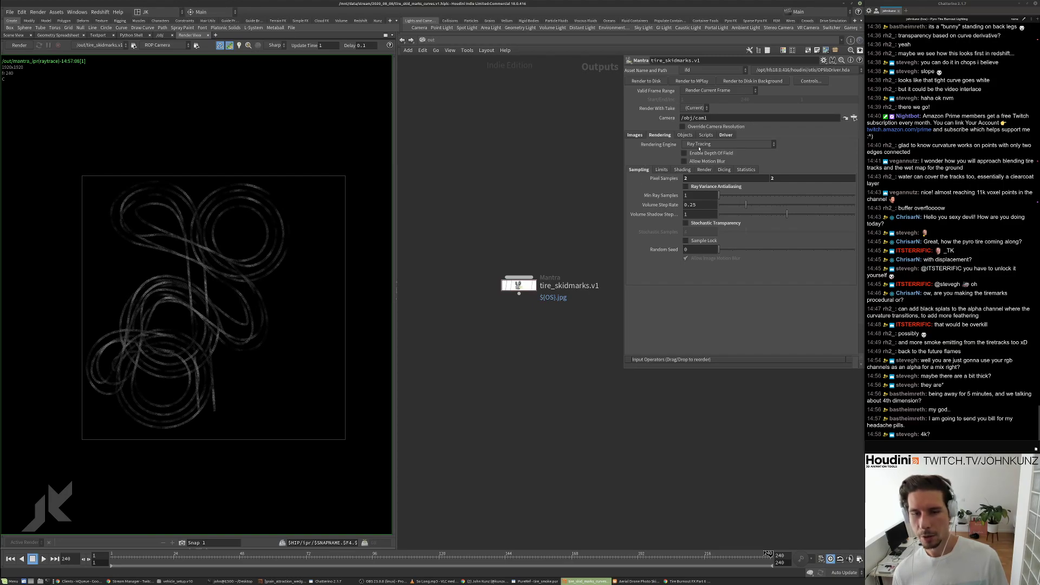
click(743, 169)
click(705, 208)
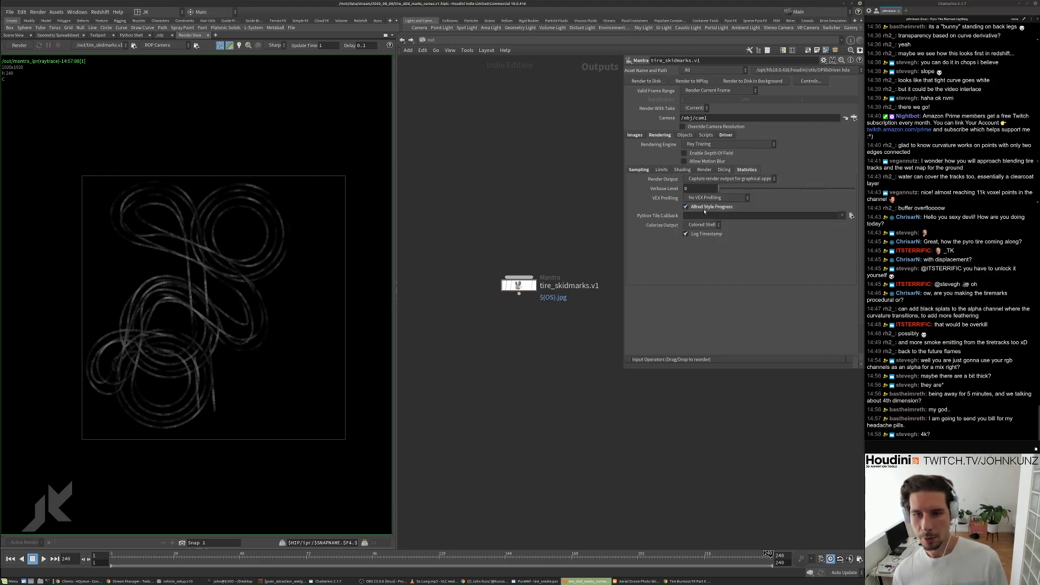
click(655, 81)
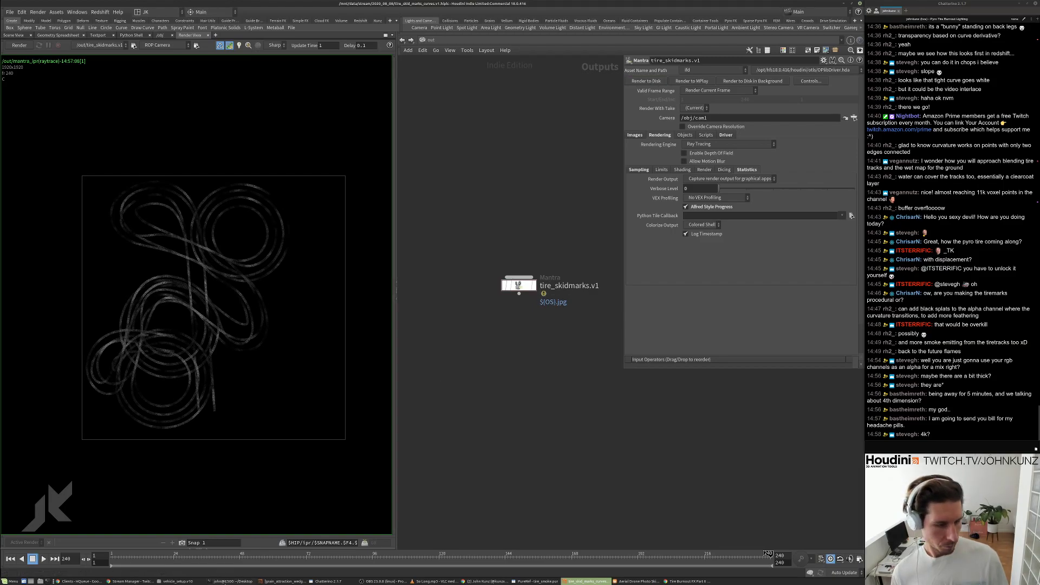
In the terminal, stop the nvidia-smi watch and close the tmux pane containing the screenfetch output with exit.
click(231, 581)
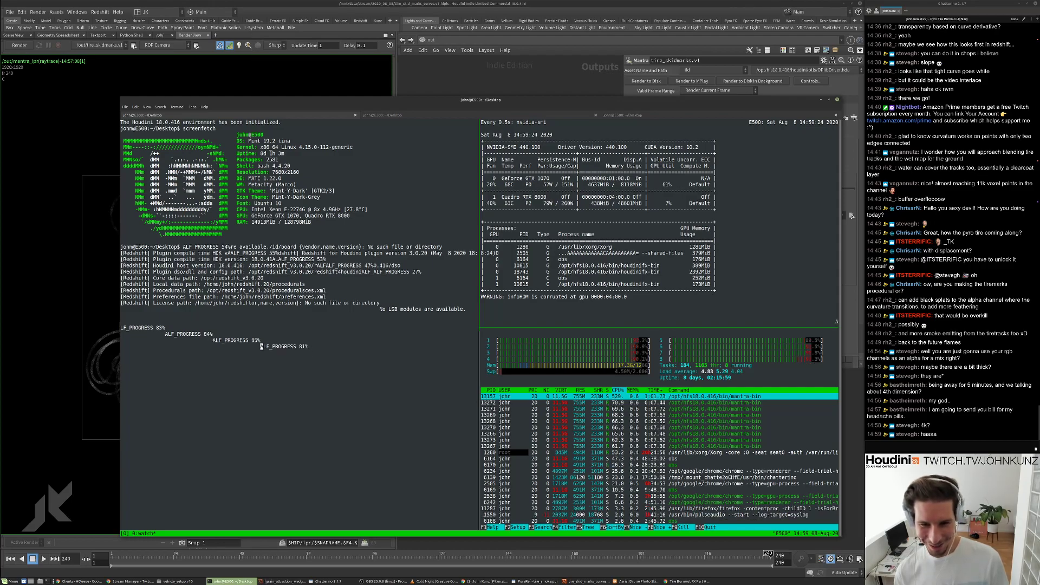
key(ctrl+c)
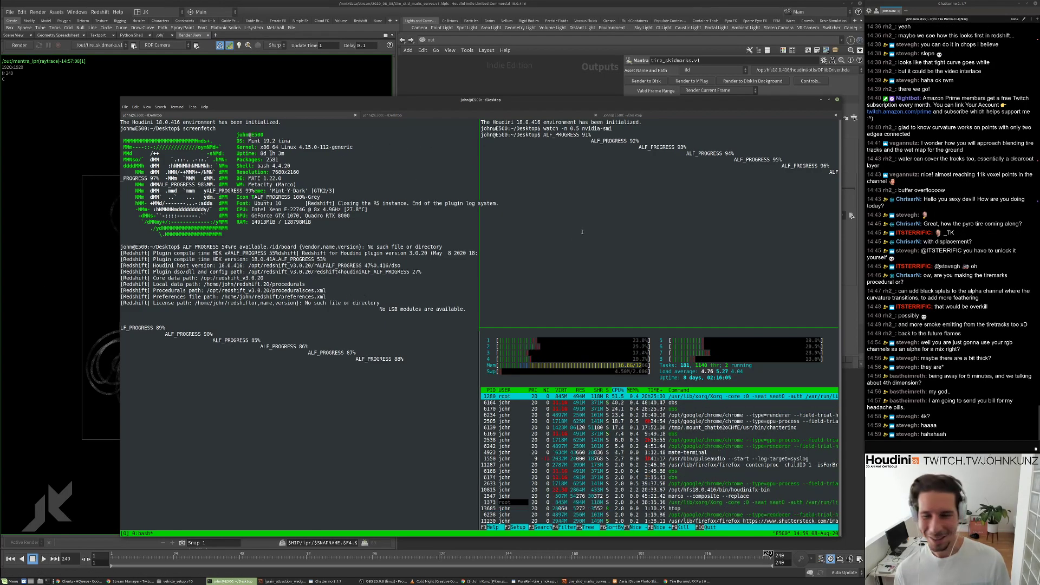
key(ctrl+b)
key(Left)
key(Return)
key(Return)
key(Return)
key(Return)
key(Return)
key(Return)
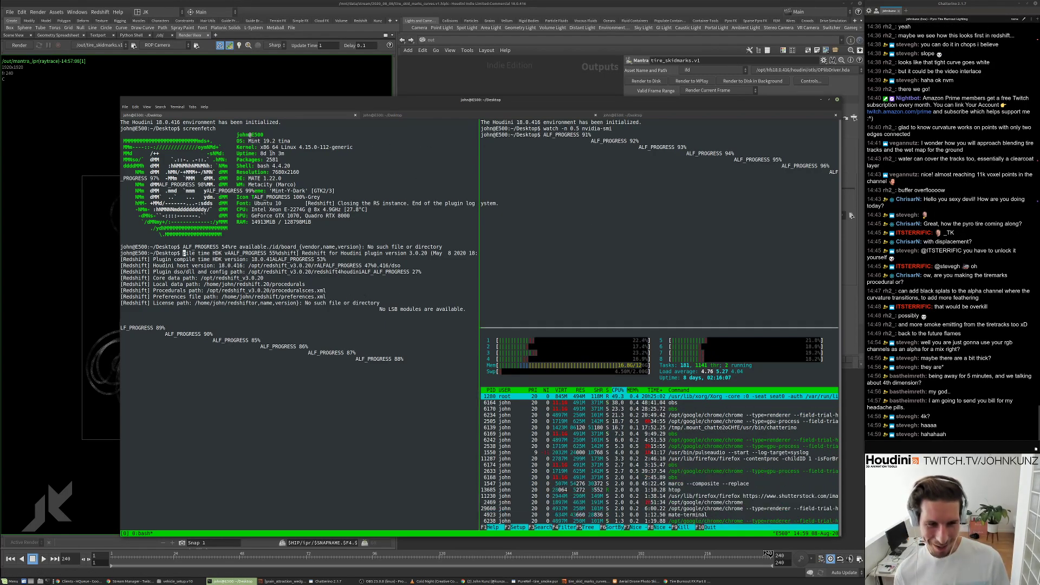
key(Return)
key(Return)
key(Return)
key(Return)
key(Return)
key(Return)
key(Return)
key(Return)
key(Return)
key(Return)
key(Return)
key(Return)
key(Return)
key(Return)
key(Return)
key(Return)
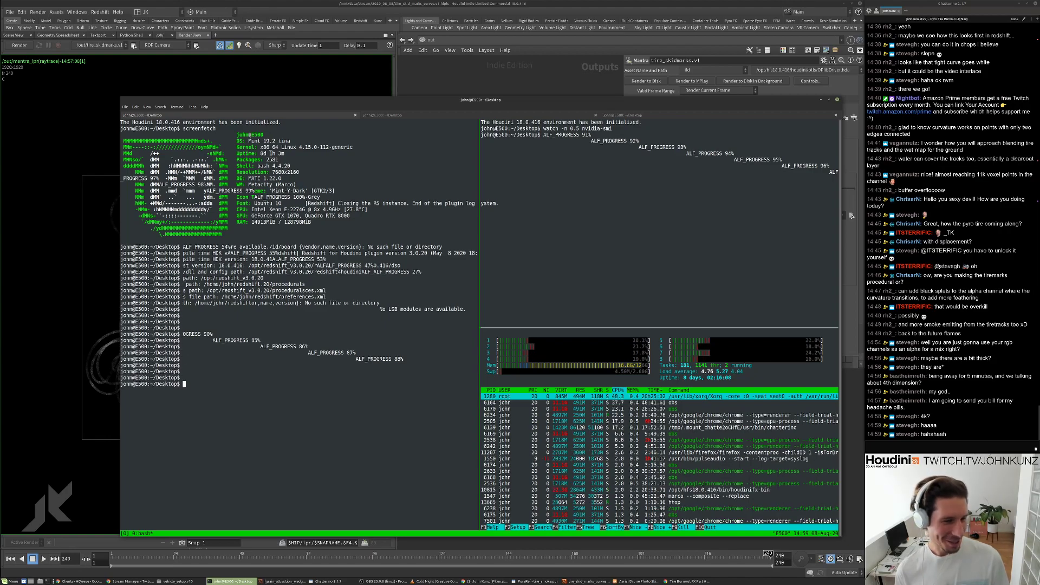
text(exit)
key(Return)
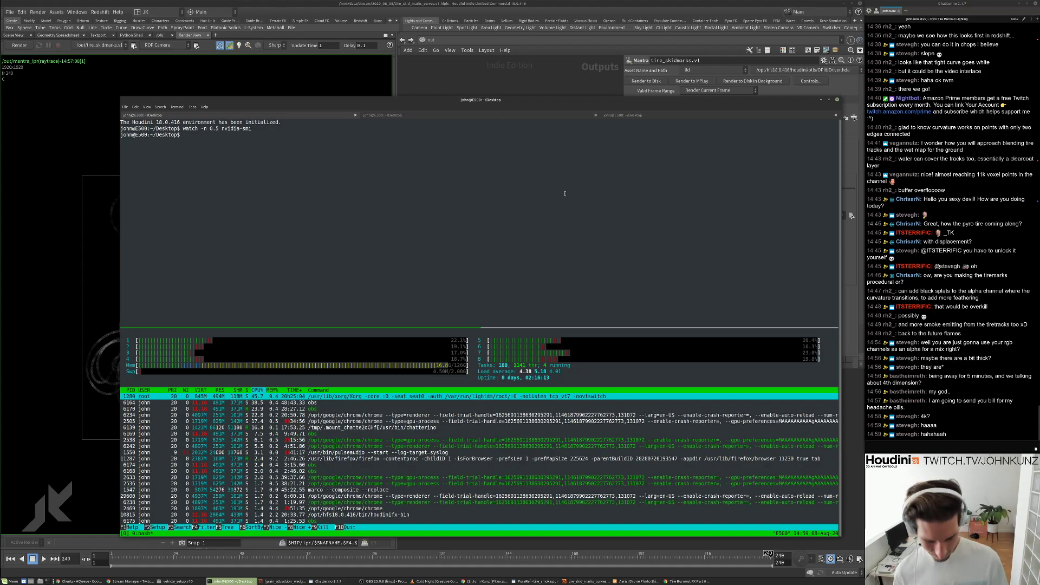
Clear the former nvidia-smi pane, and quit htop and close its tmux pane.
key(Return)
key(ctrl+l)
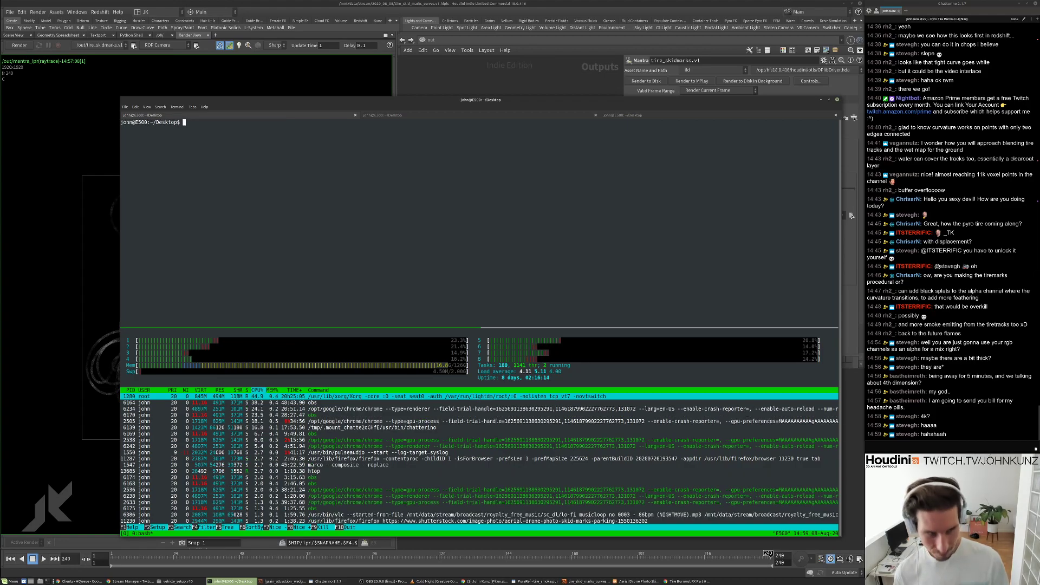
key(ctrl+b)
key(Down)
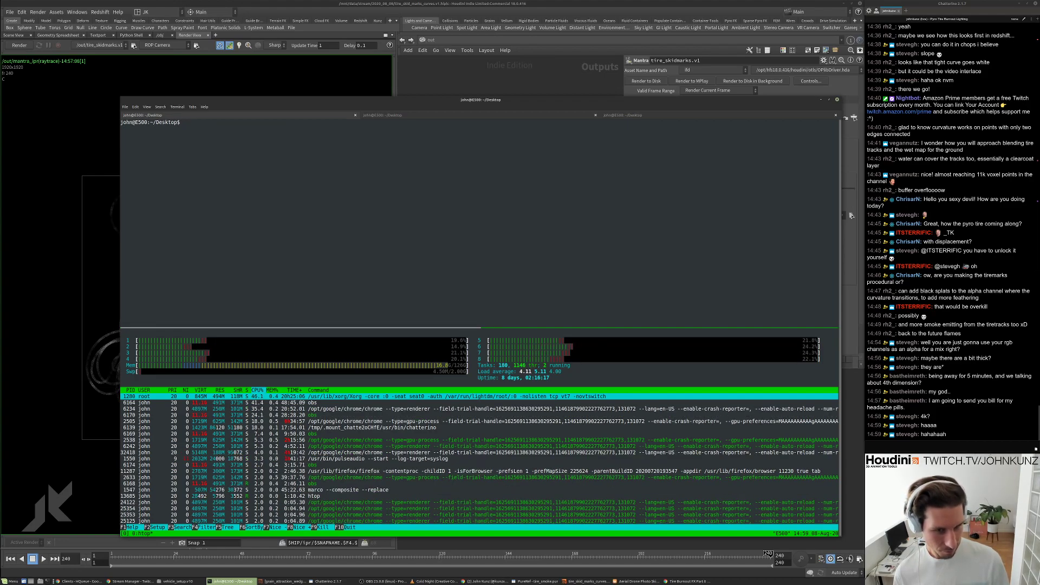
text(qexit)
key(Return)
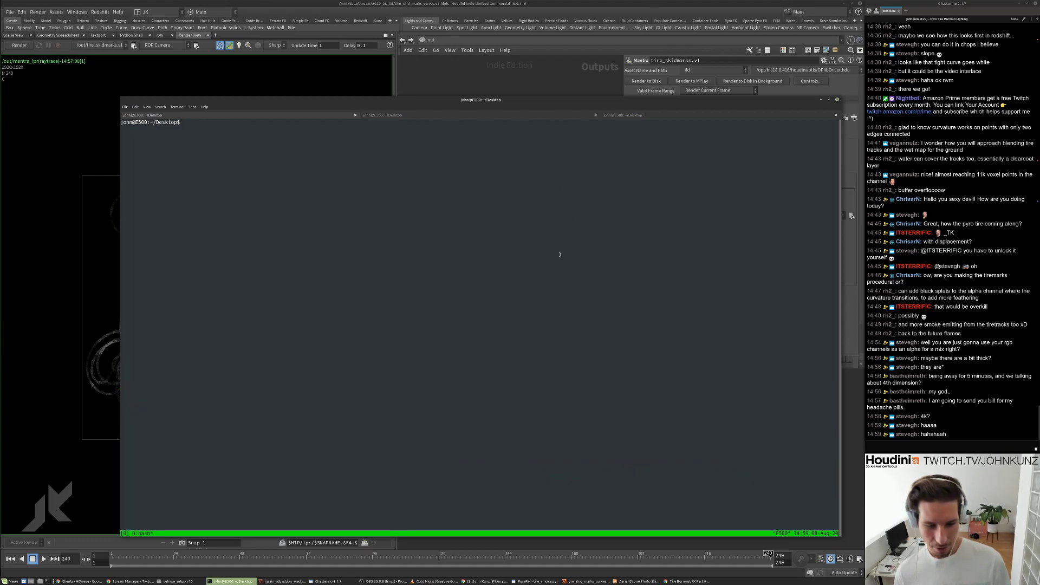
Clear the last remaining tmux pane and end the tmux session with exit.
key(Return)
key(Return)
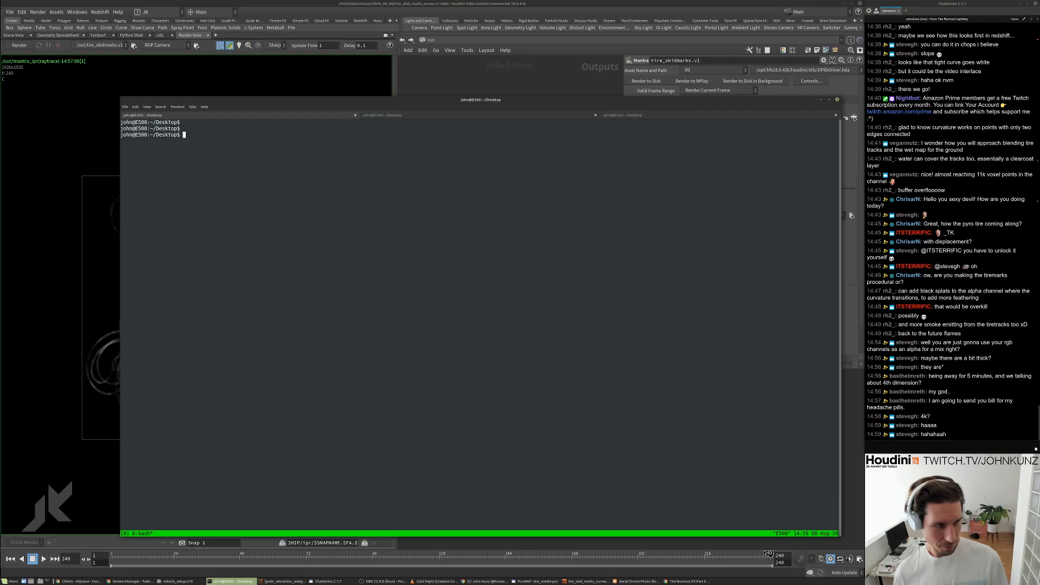
key(ctrl+l)
key(Return)
key(Return)
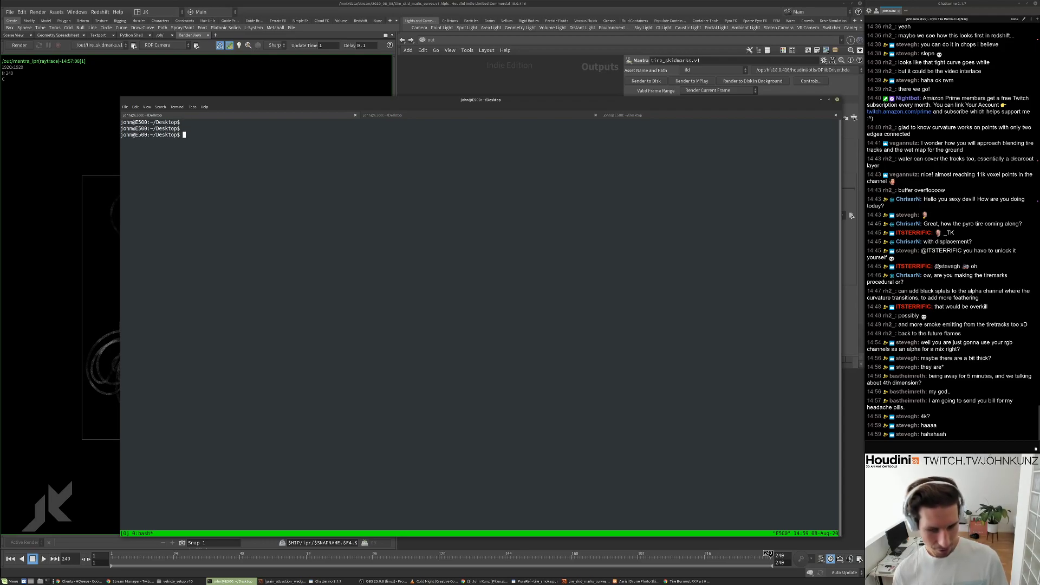
text(exit)
key(Return)
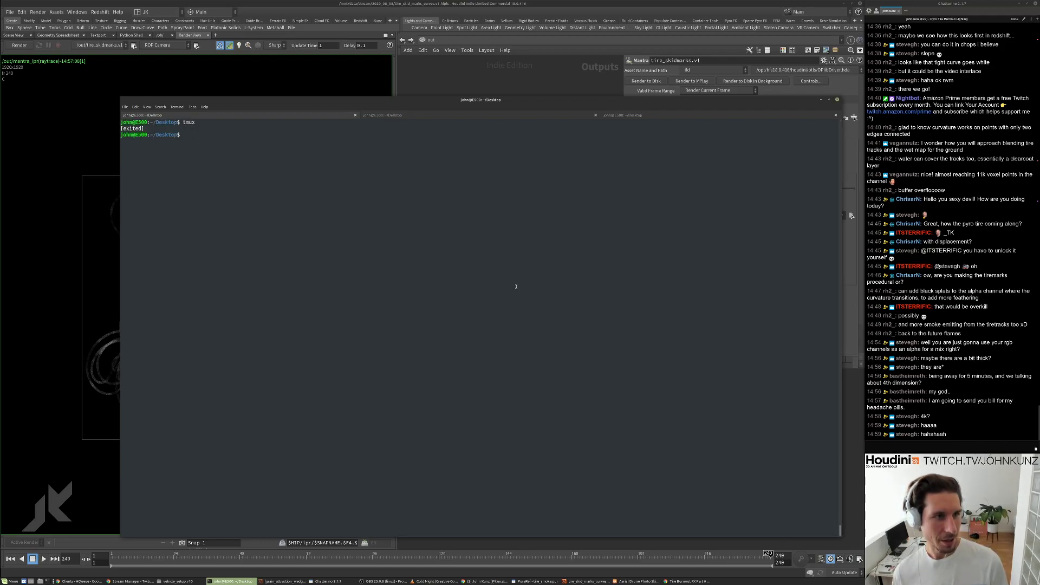
Return to Houdini and browse for the Mantra node's output picture, expanding the $HIP variable in the folder path.
key(alt+Tab)
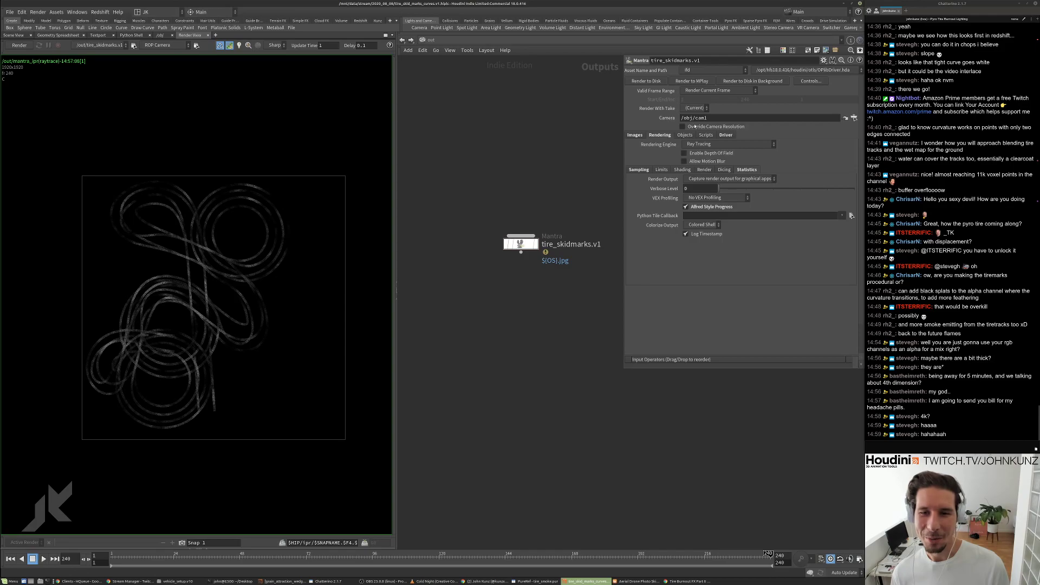
click(634, 135)
click(851, 145)
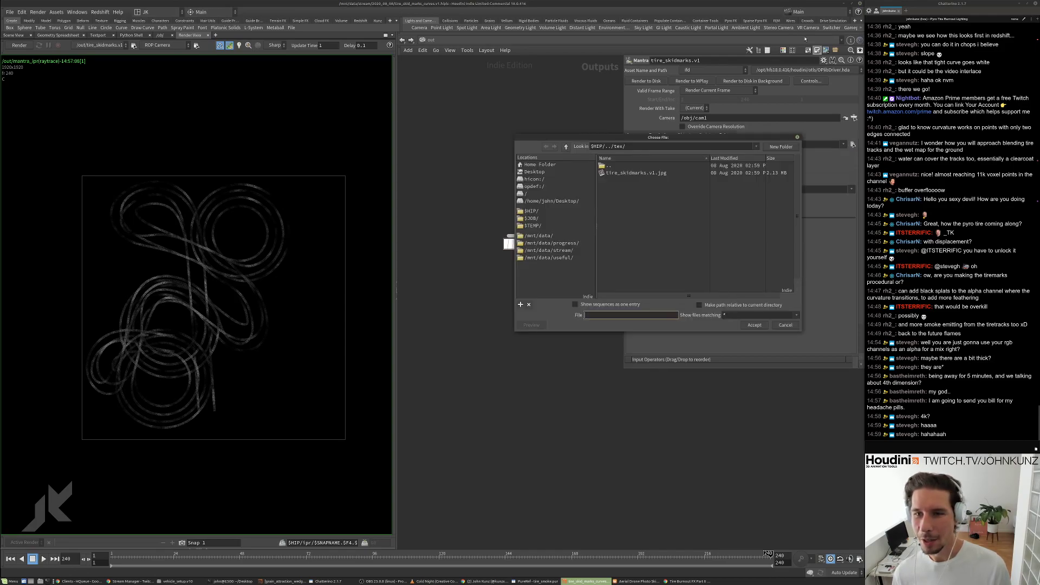
right_click(594, 146)
click(612, 151)
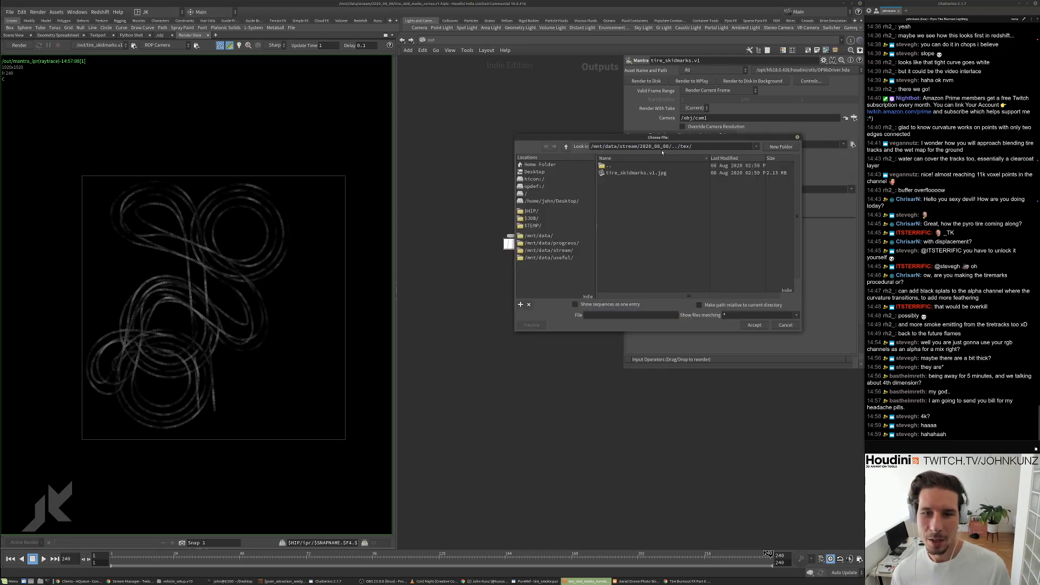
Check the 2020_08_08 folder and its parent stream folder in the file chooser, and close it without choosing a file.
key(BackSpace)
key(BackSpace)
key(BackSpace)
key(BackSpace)
key(BackSpace)
key(BackSpace)
key(BackSpace)
key(Return)
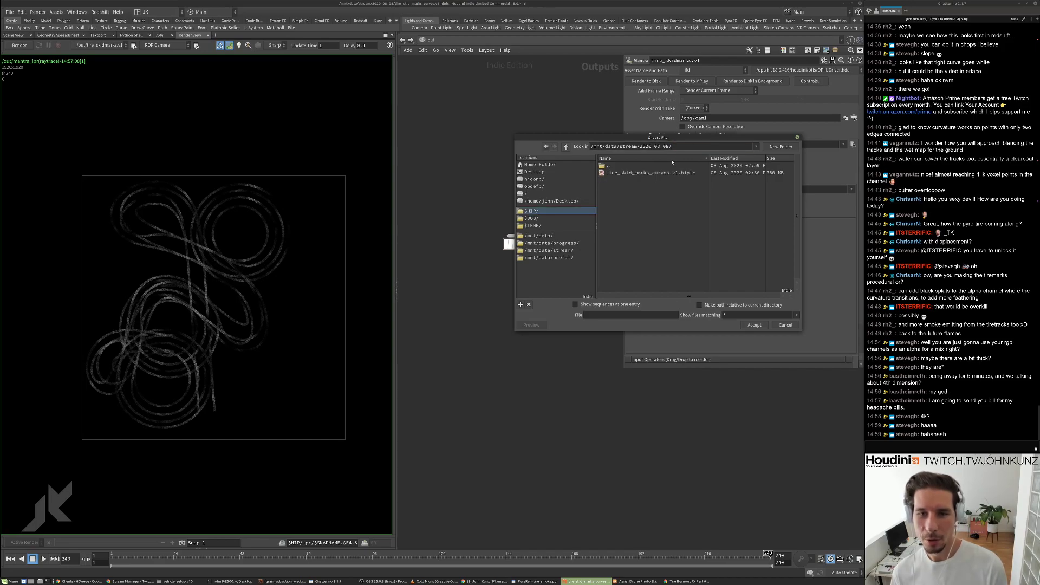
double_click(617, 167)
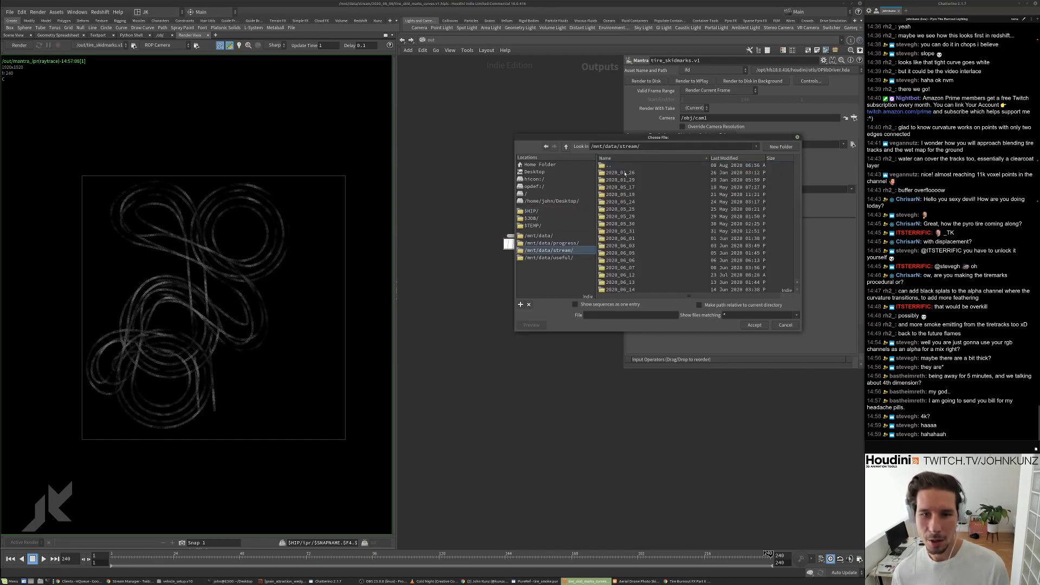
click(545, 146)
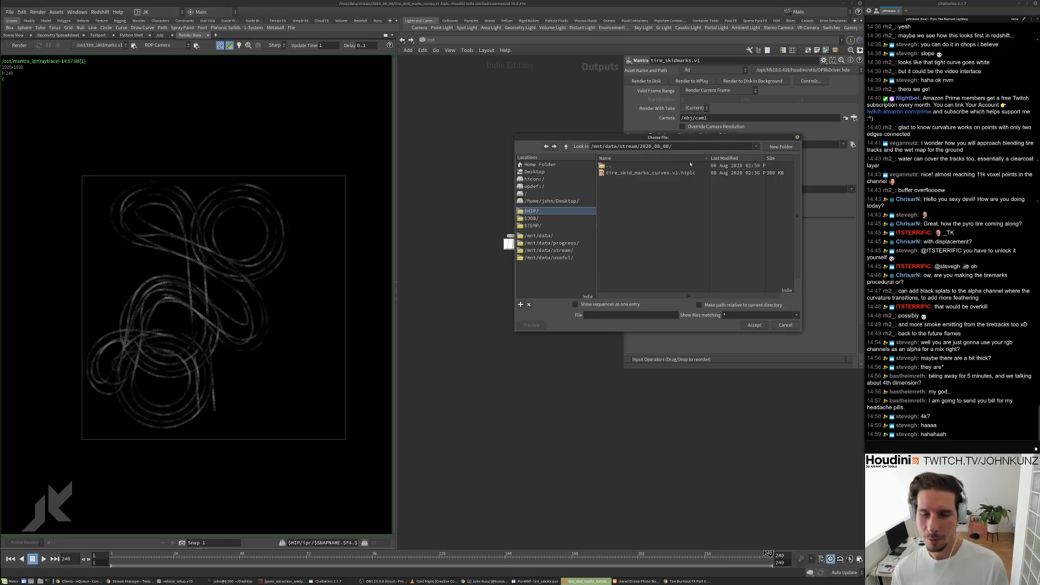
click(783, 325)
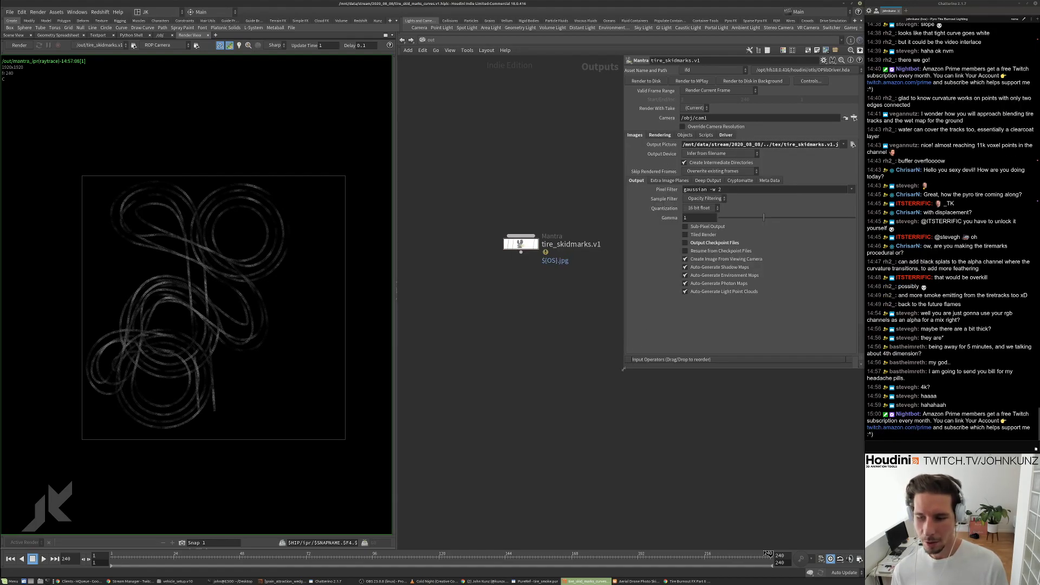
Widen the Mantra node's parameter pane to show the full output picture path.
drag(623, 369, 552, 406)
double_click(652, 144)
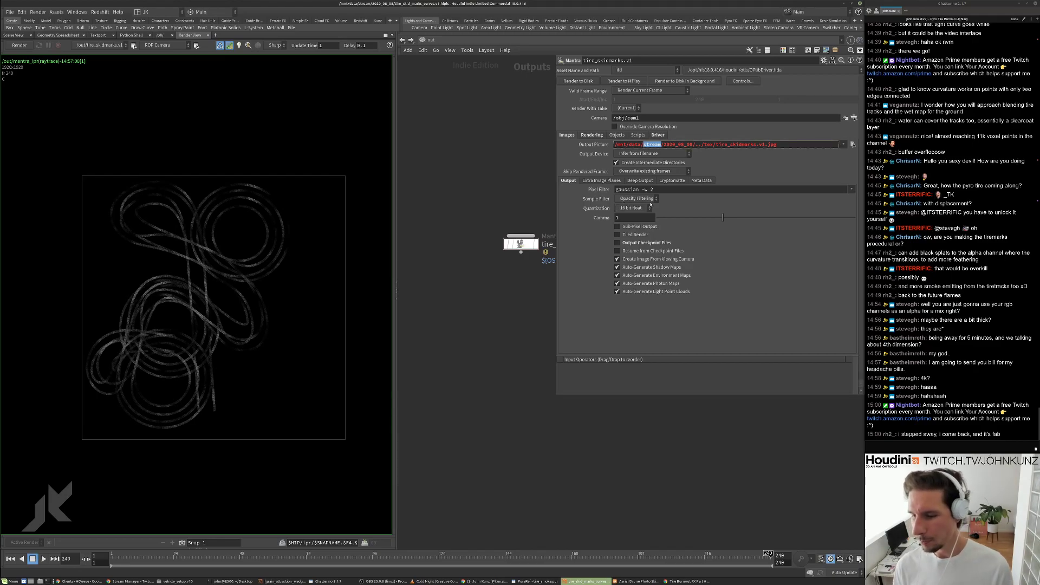
scroll(325, 288, up, 3)
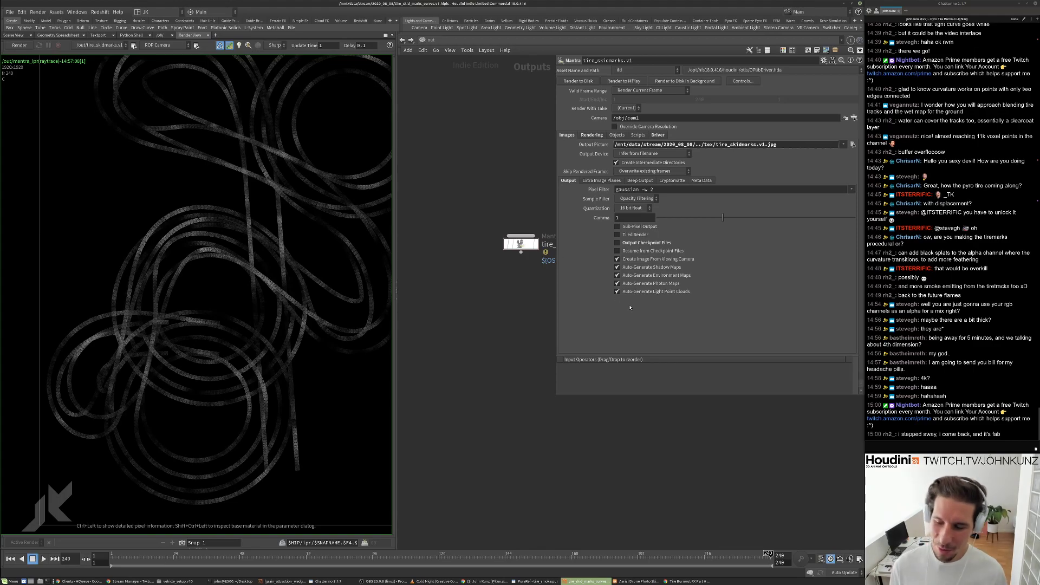
Review the Mantra node's rendering statistics options and its candidate object and light settings.
key(h)
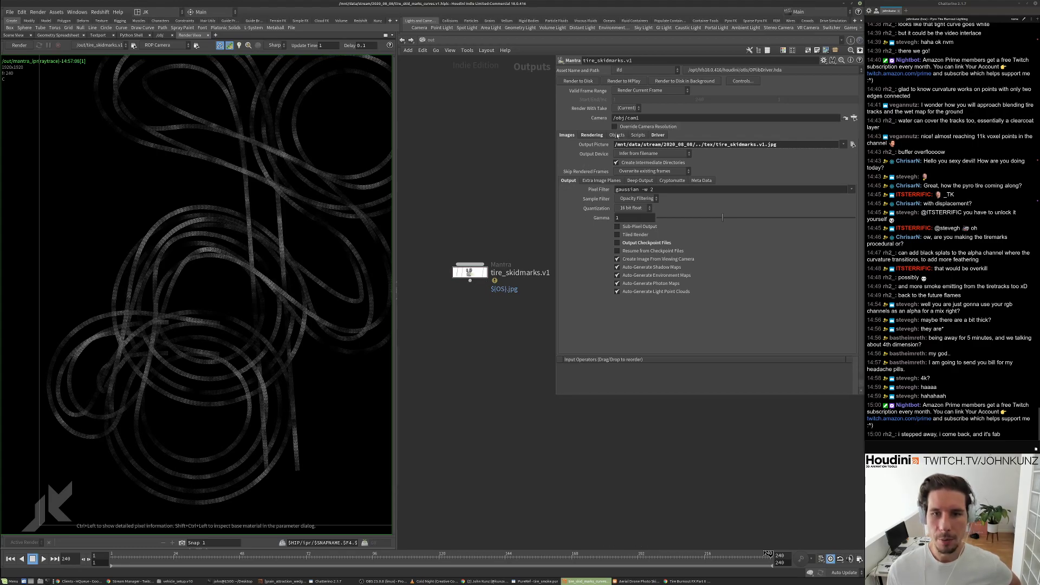
click(592, 135)
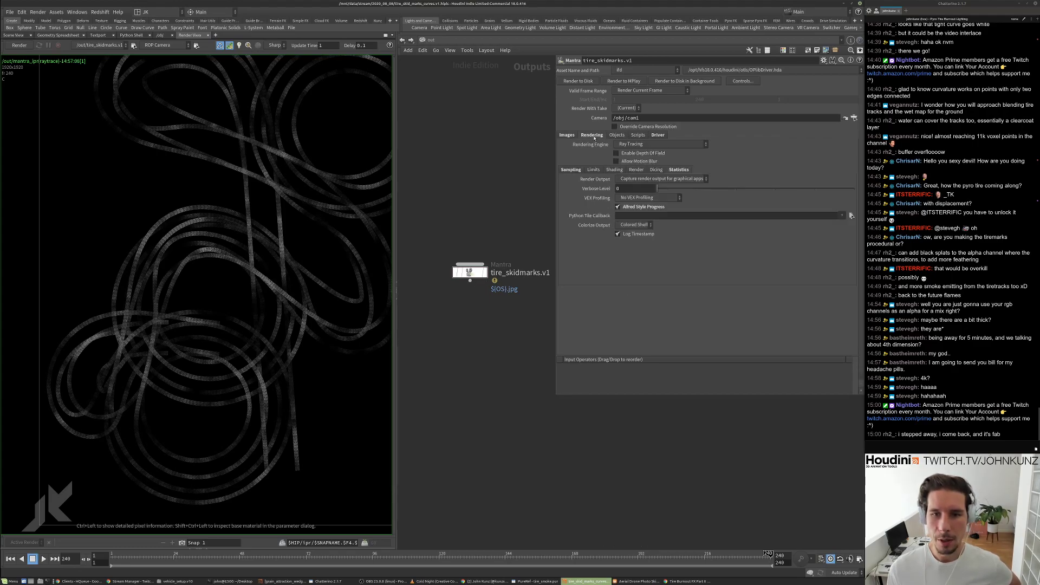
click(623, 137)
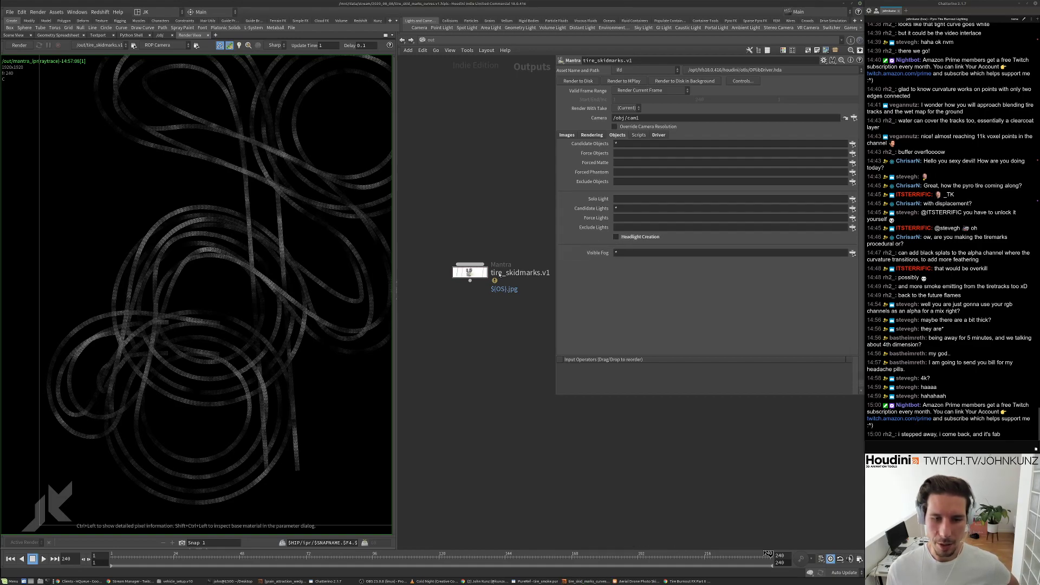
Inspect the tire_skidmarks.v1 Mantra node's info for render warnings and messages, and close the info window.
middle_drag(511, 332, 452, 242)
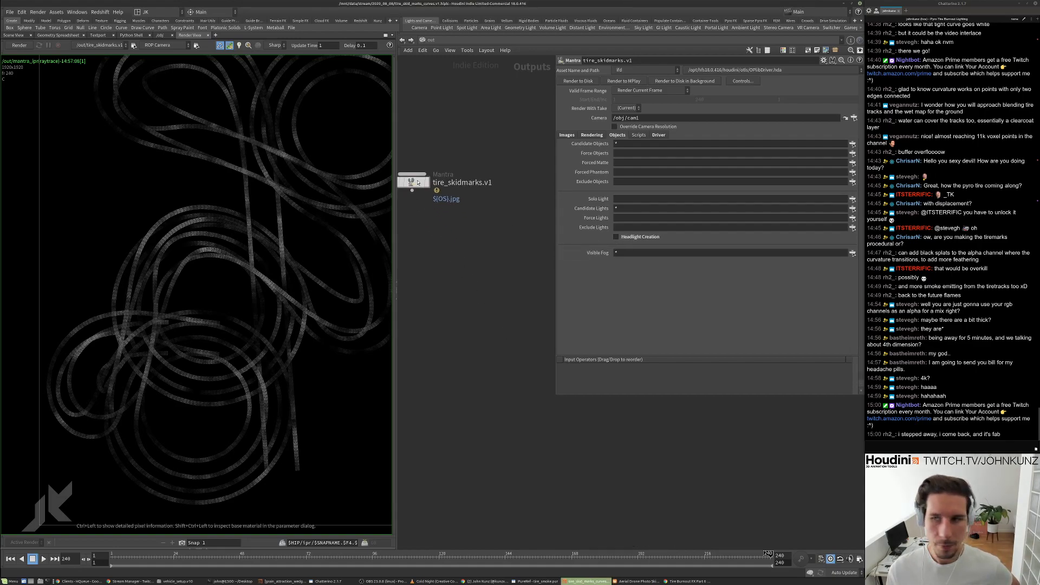
right_click(417, 182)
click(419, 218)
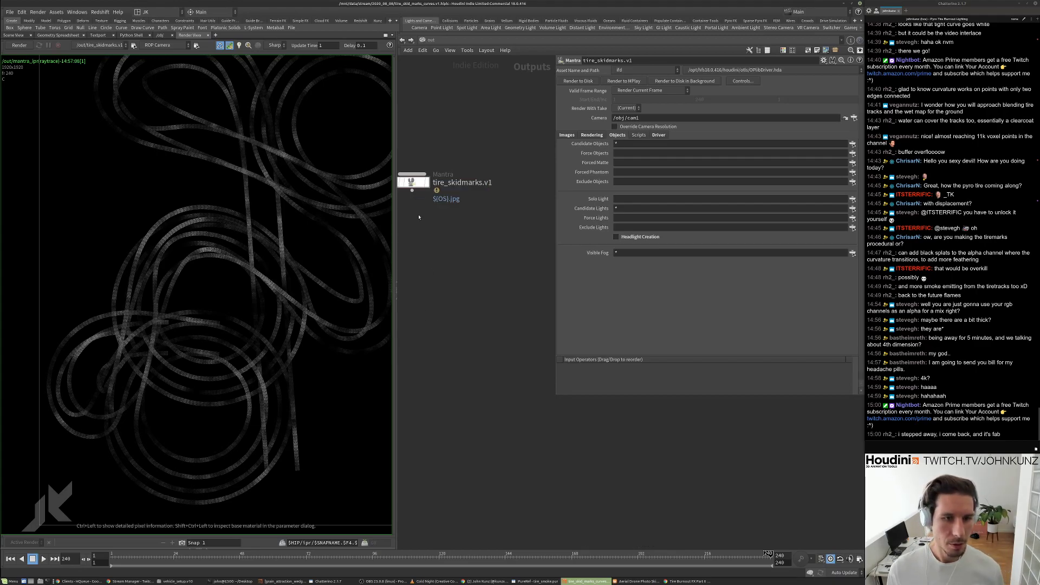
middle_click(414, 183)
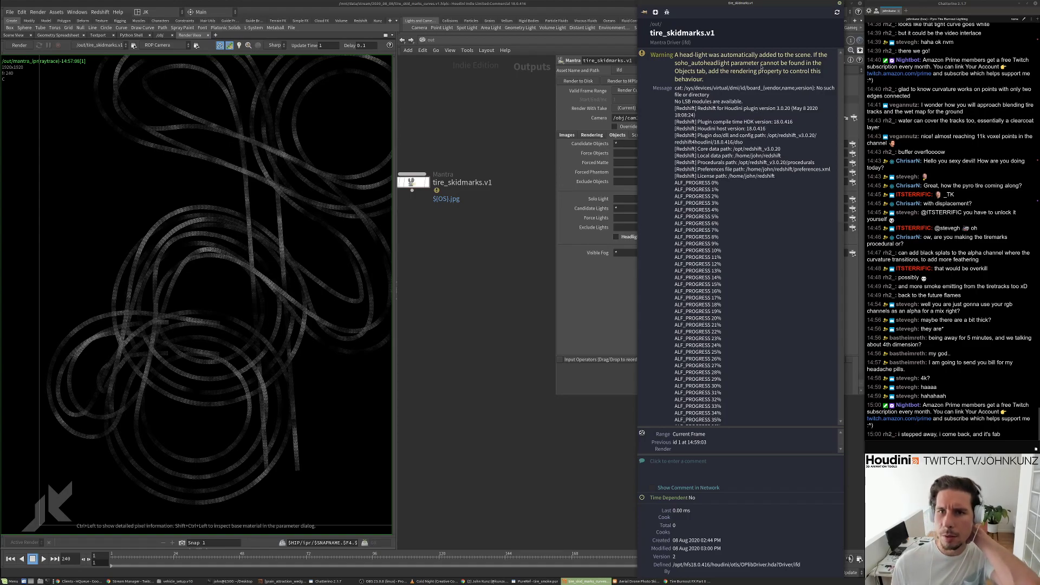
click(840, 4)
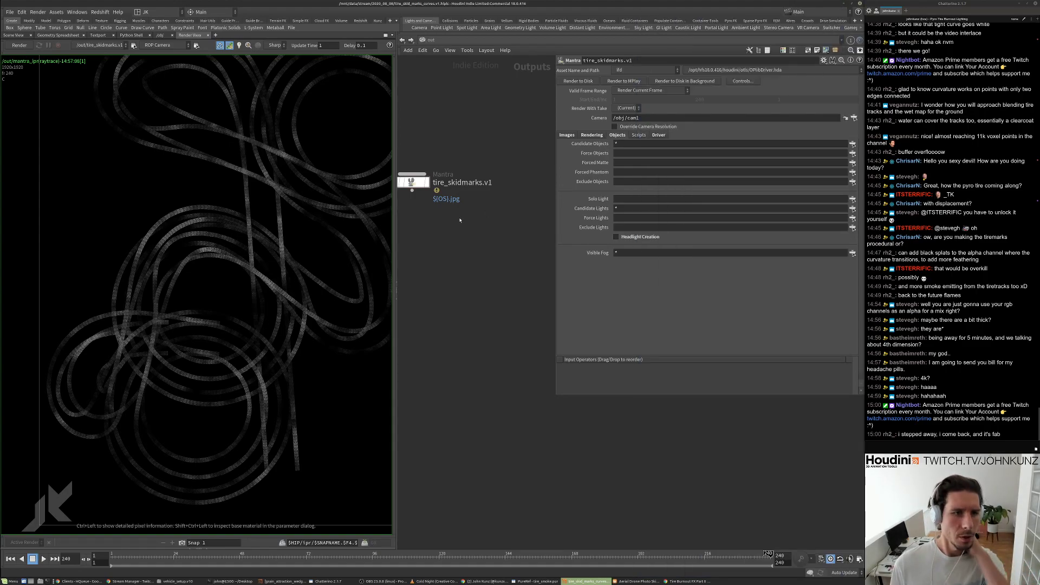
Check the Mantra node's output picture path, switching from the resolved path to its $HIP expression.
click(567, 134)
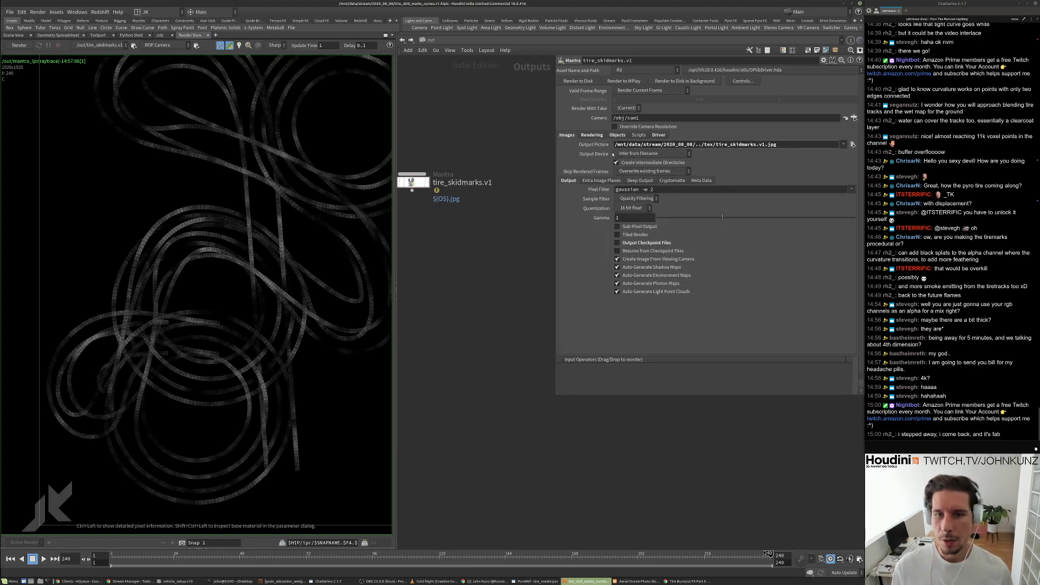
click(594, 144)
drag(400, 171, 415, 164)
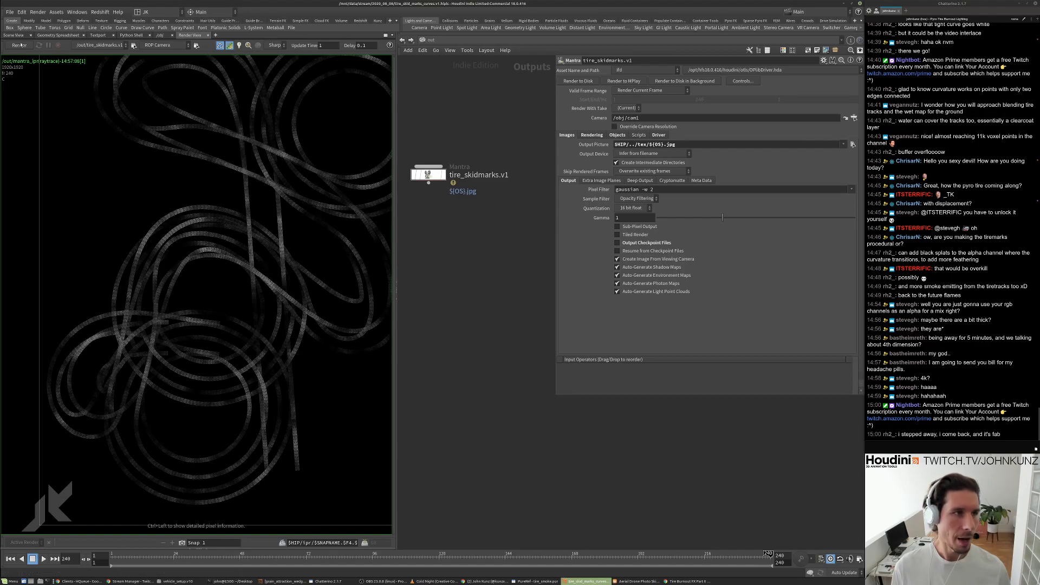
click(11, 16)
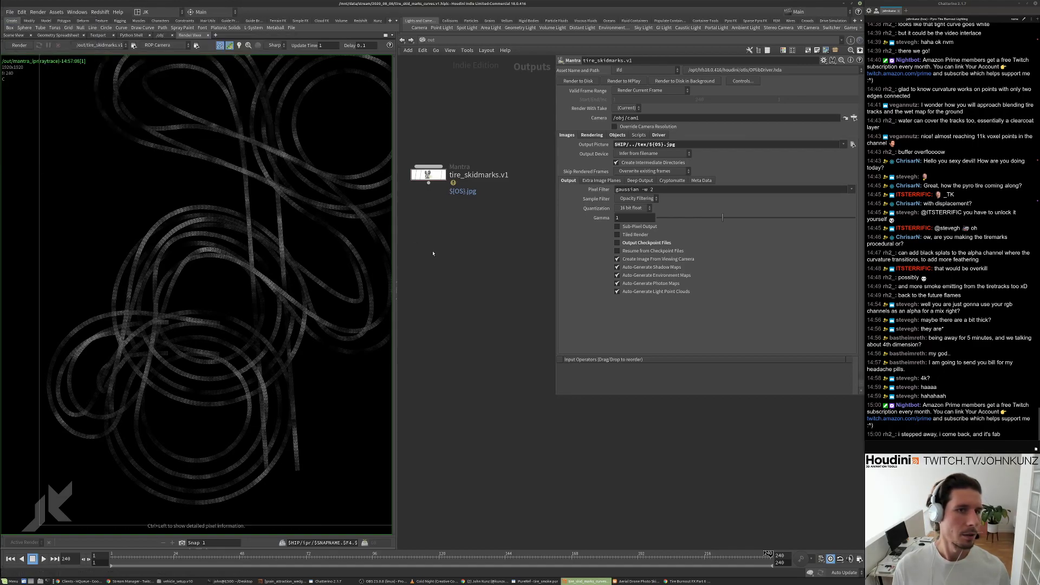
Switch to the terminal and launch a second Houdini session with an empty scene.
key(h)
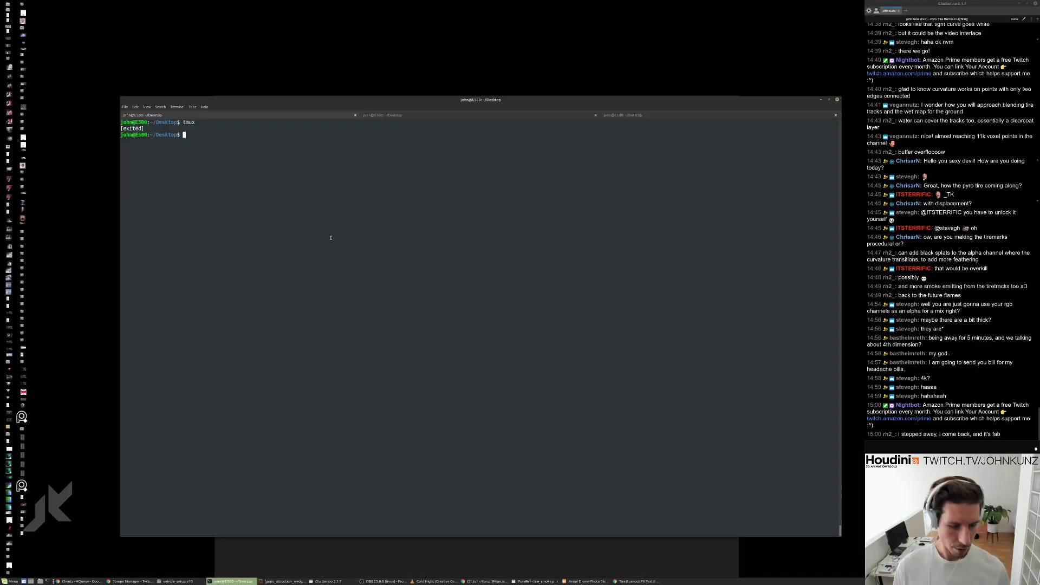
text(houdinid)
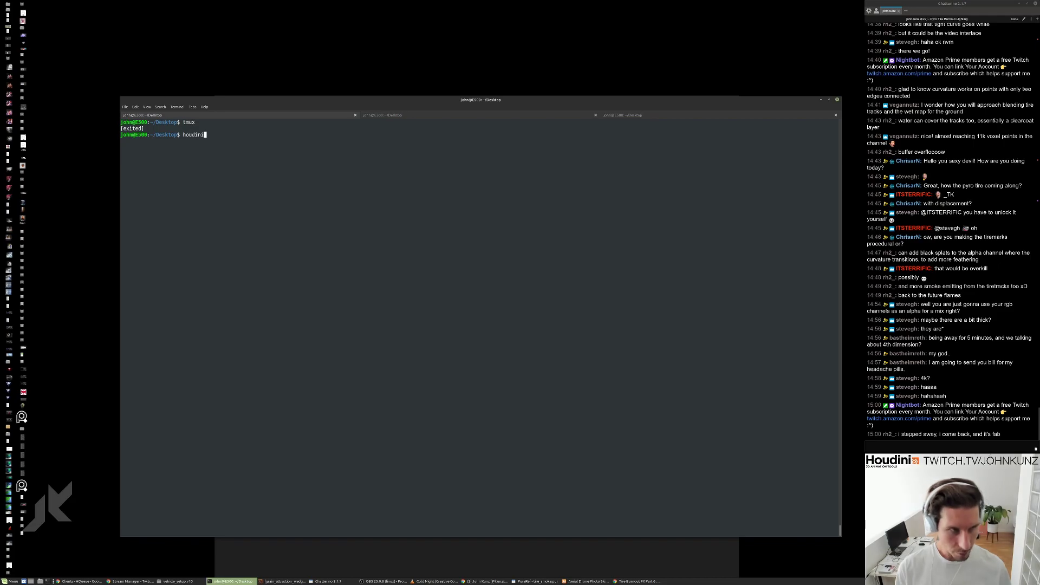
text(x)
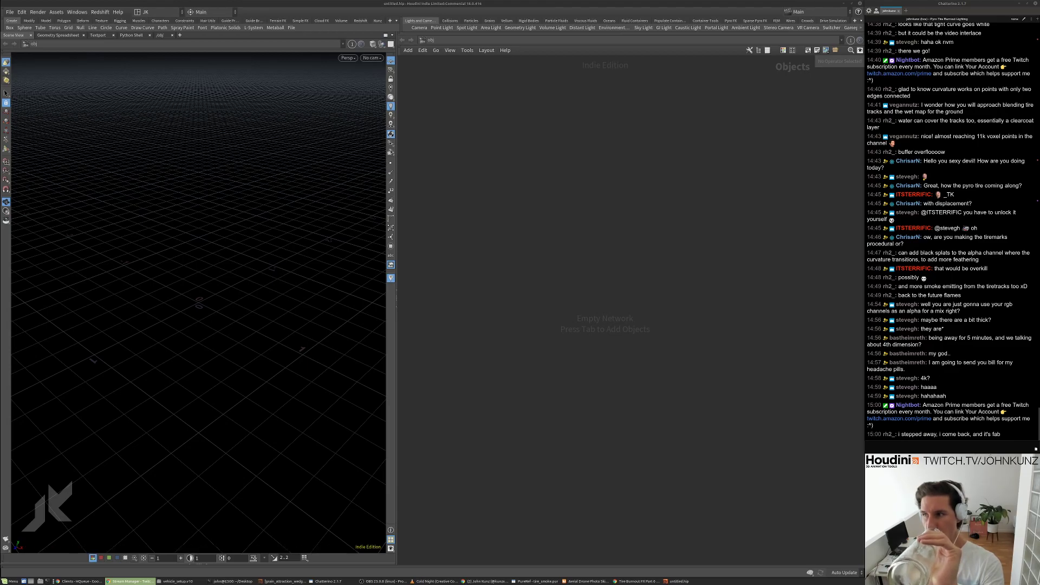
click(638, 229)
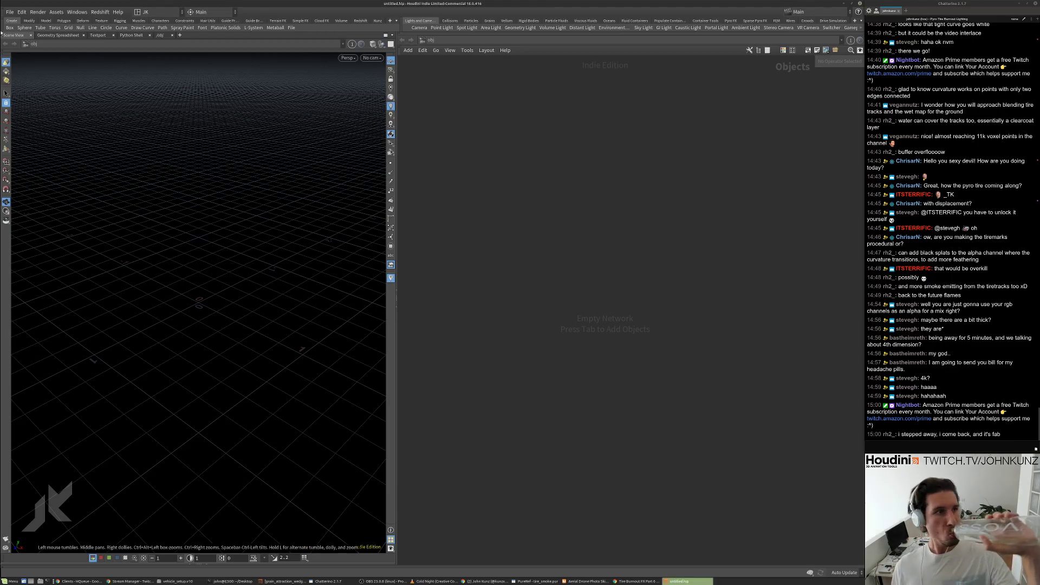
Open the scene vehicle_setup.v14.hiplc from the scenes folder of /mnt/data/stream/2020_07_25, listing the newest dated folders first.
click(11, 11)
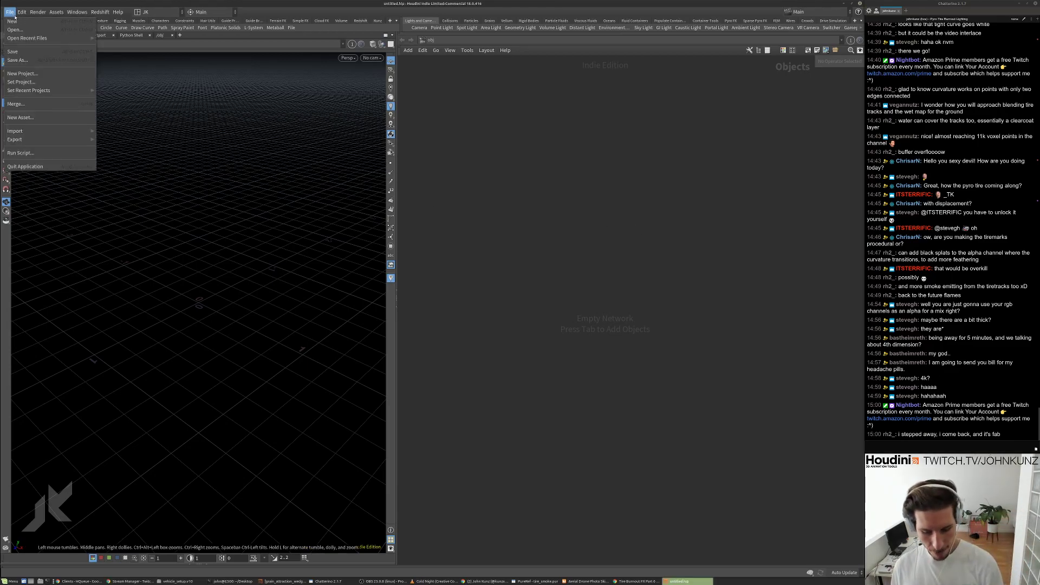
click(15, 30)
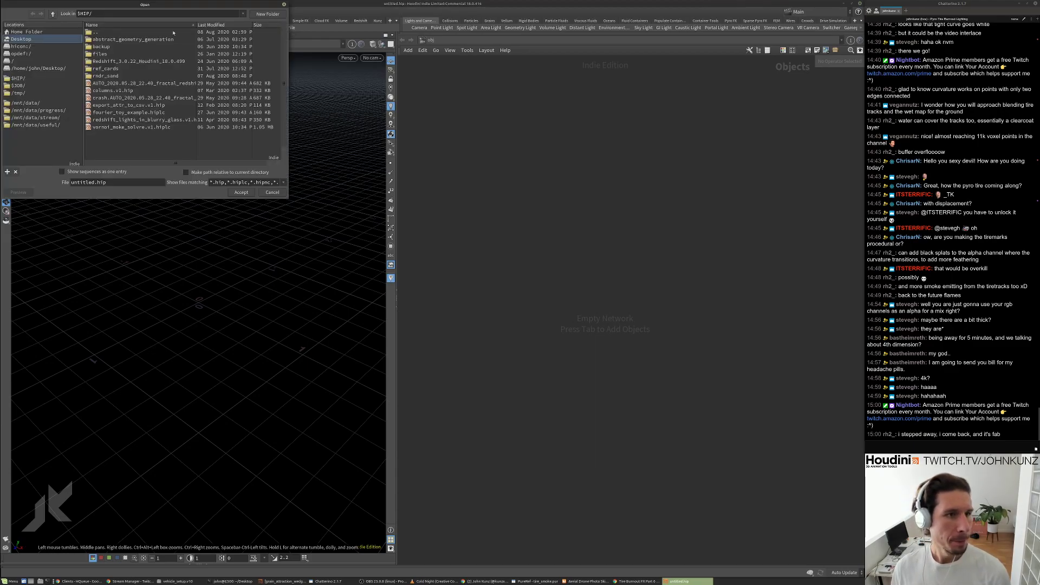
drag(187, 4, 597, 205)
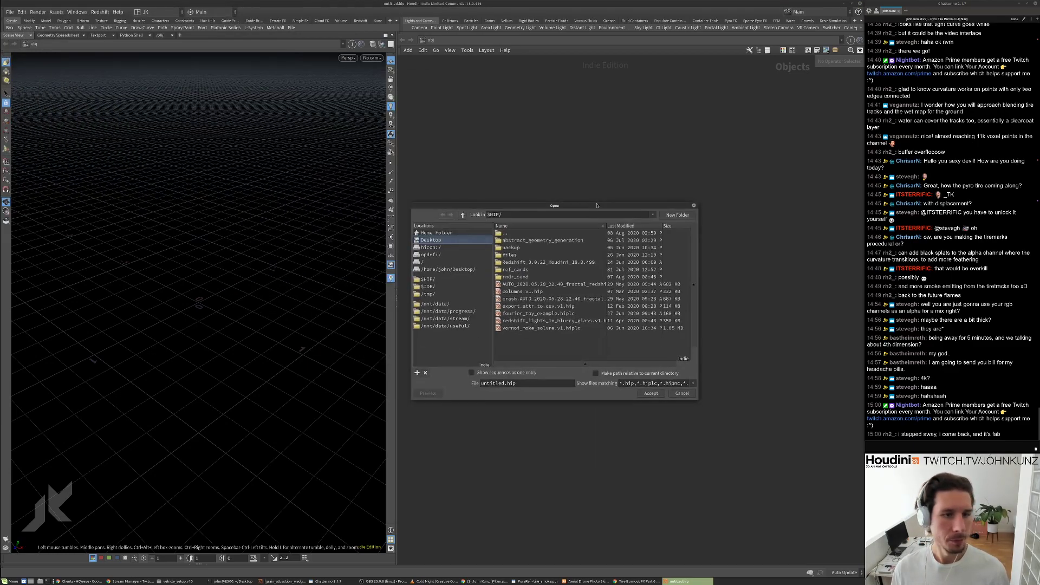
click(451, 319)
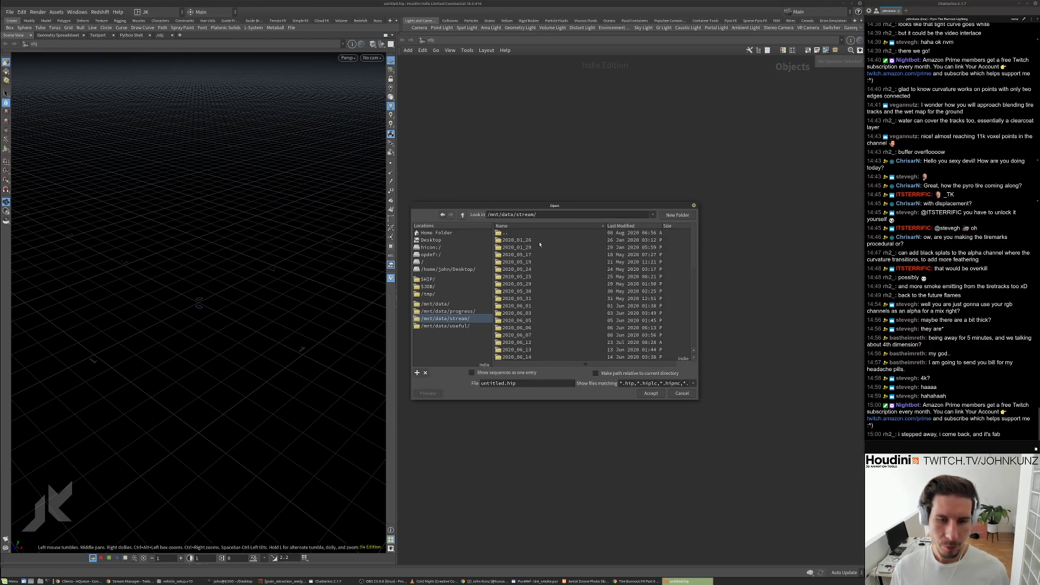
click(609, 227)
click(579, 227)
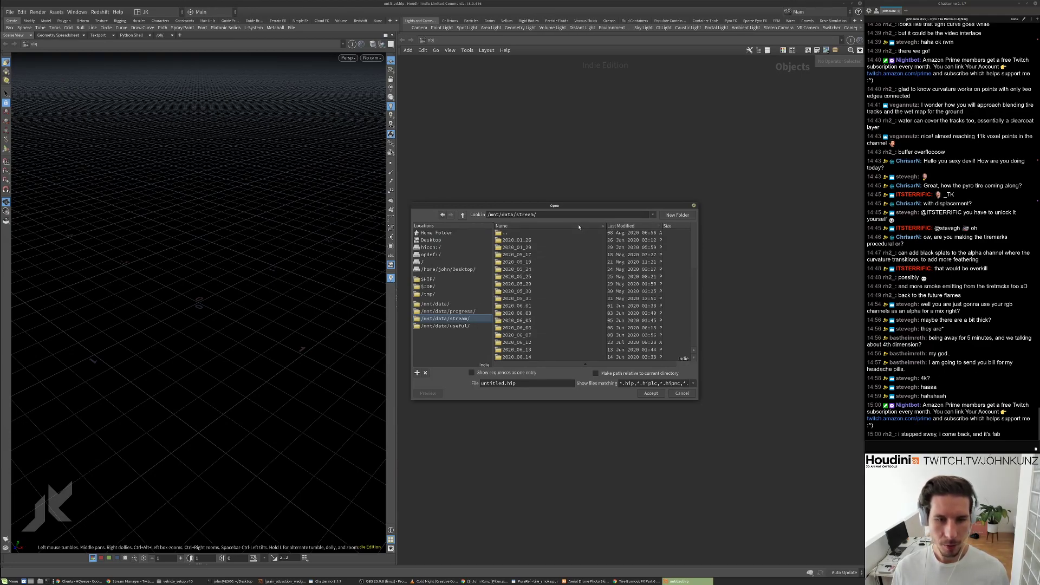
click(570, 227)
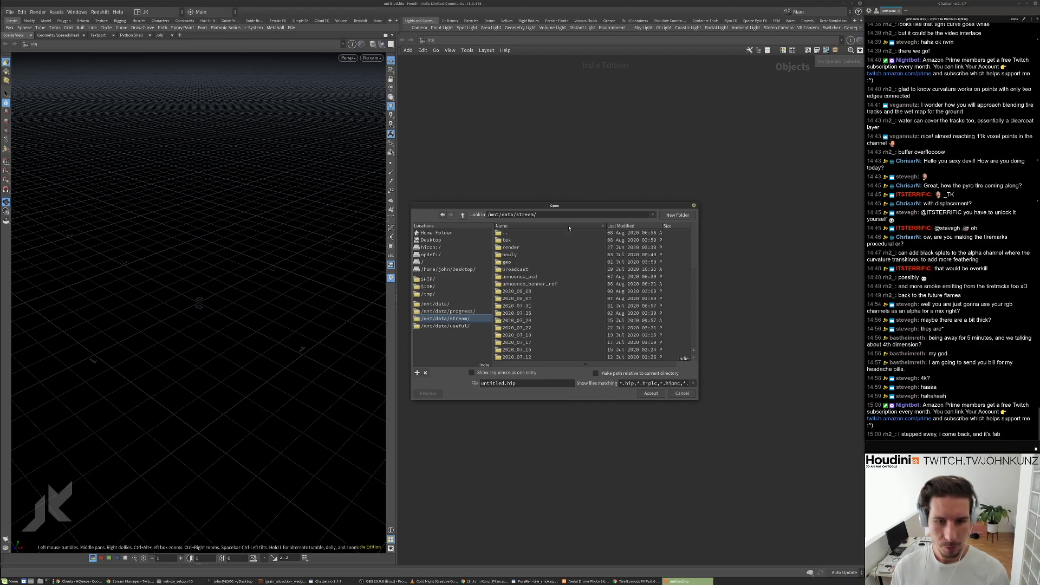
double_click(516, 313)
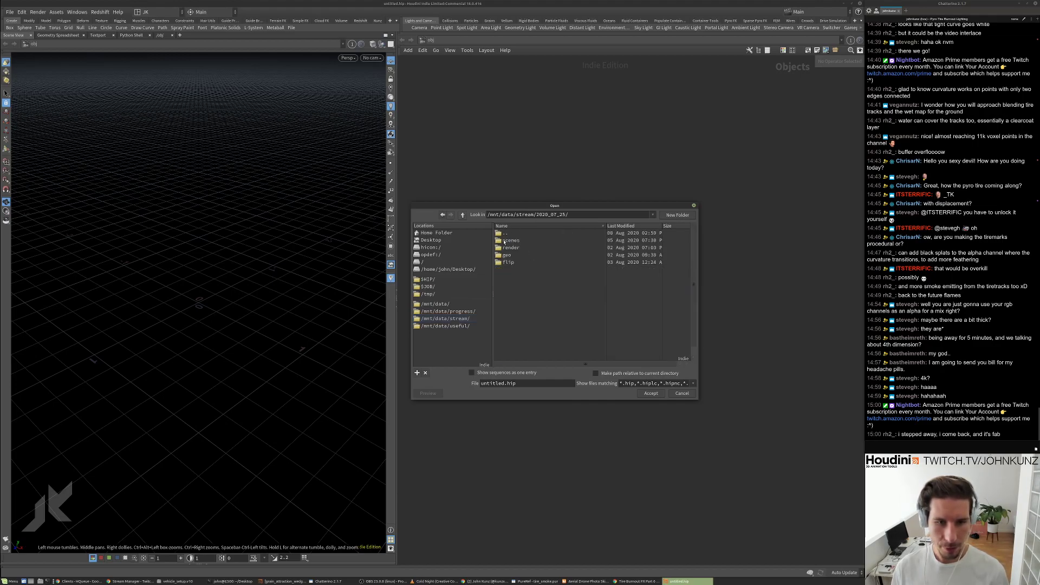
double_click(509, 240)
click(573, 248)
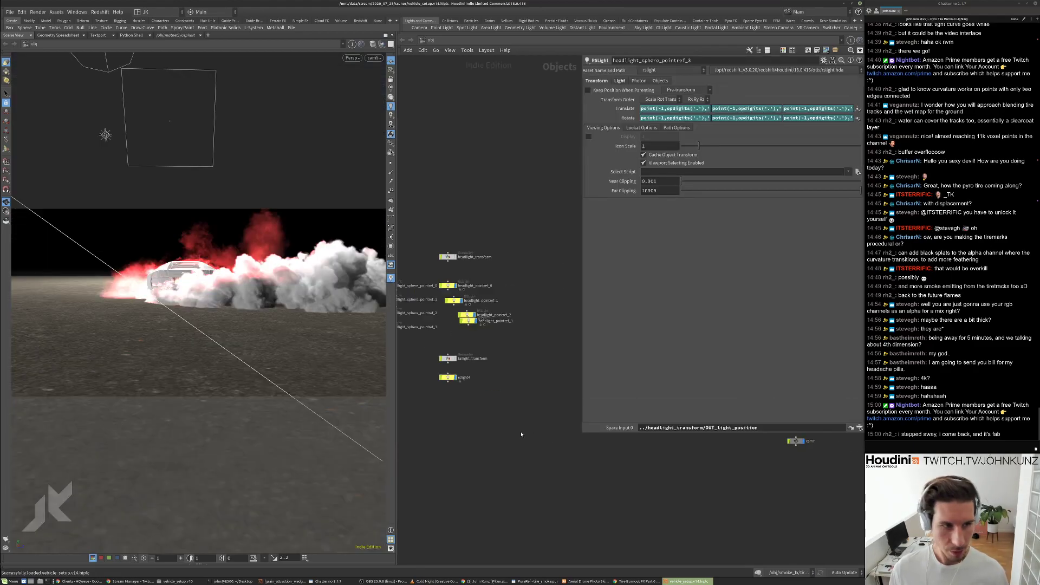
Shrink the parameter pane to uncover the object network, and hide the smoke_fx and vehicle_obj_anim objects.
drag(569, 430, 568, 243)
middle_drag(553, 267, 546, 300)
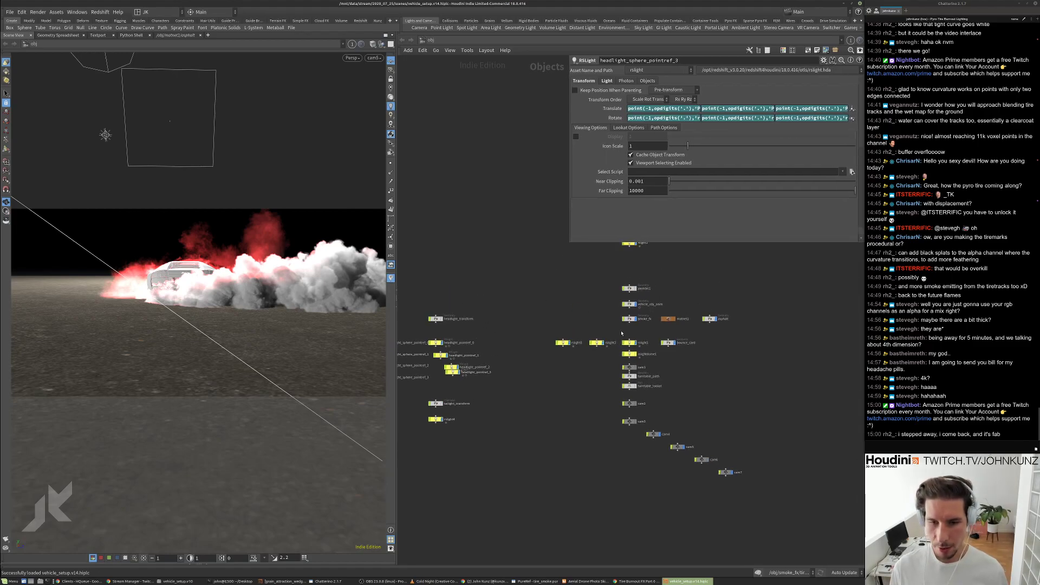
scroll(624, 332, up, 4)
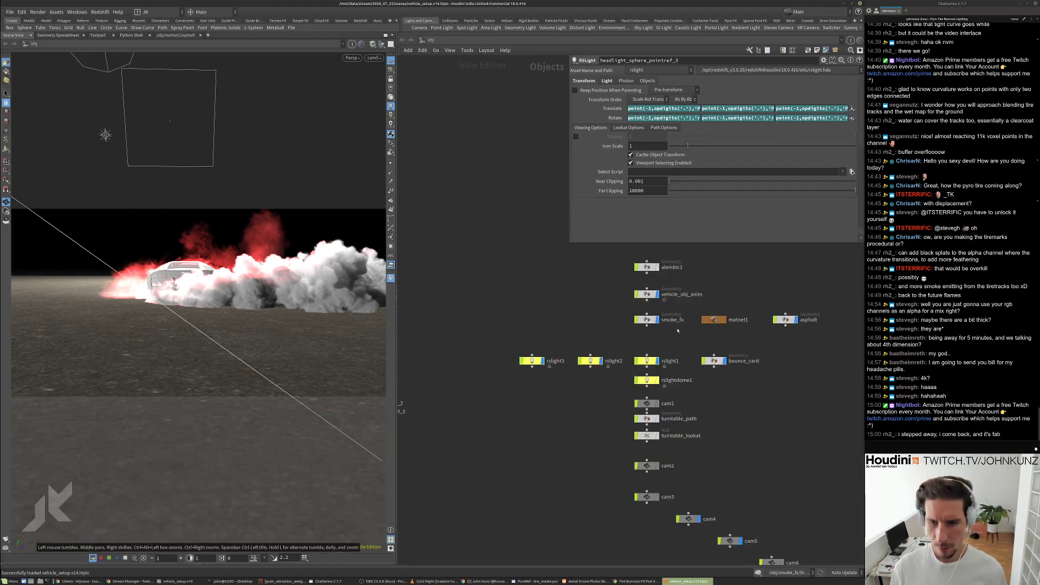
click(657, 320)
click(657, 294)
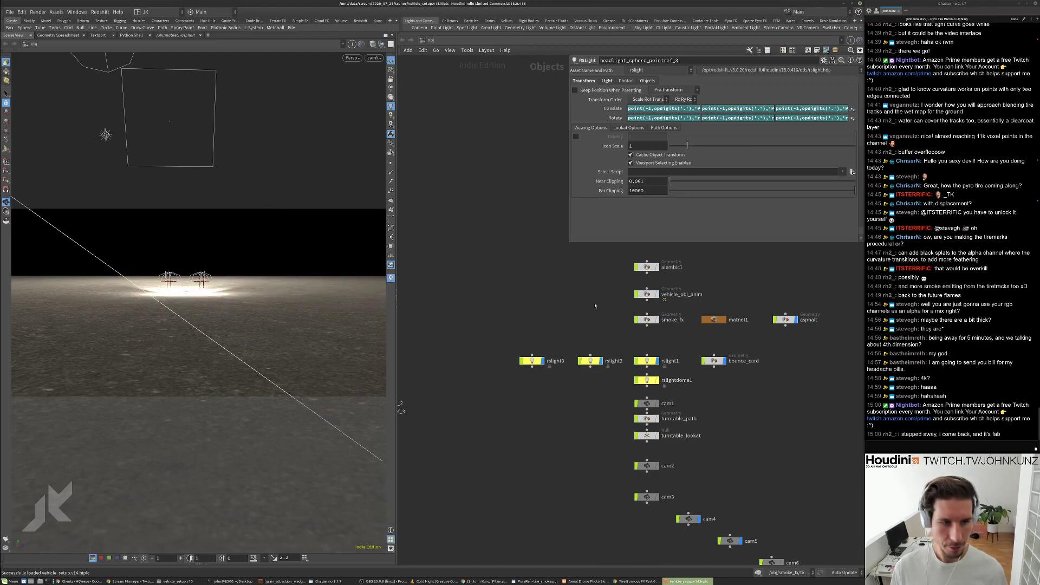
Open the asphalt material's shader network inside matnet1 and bring up the Redshift Render View.
double_click(713, 320)
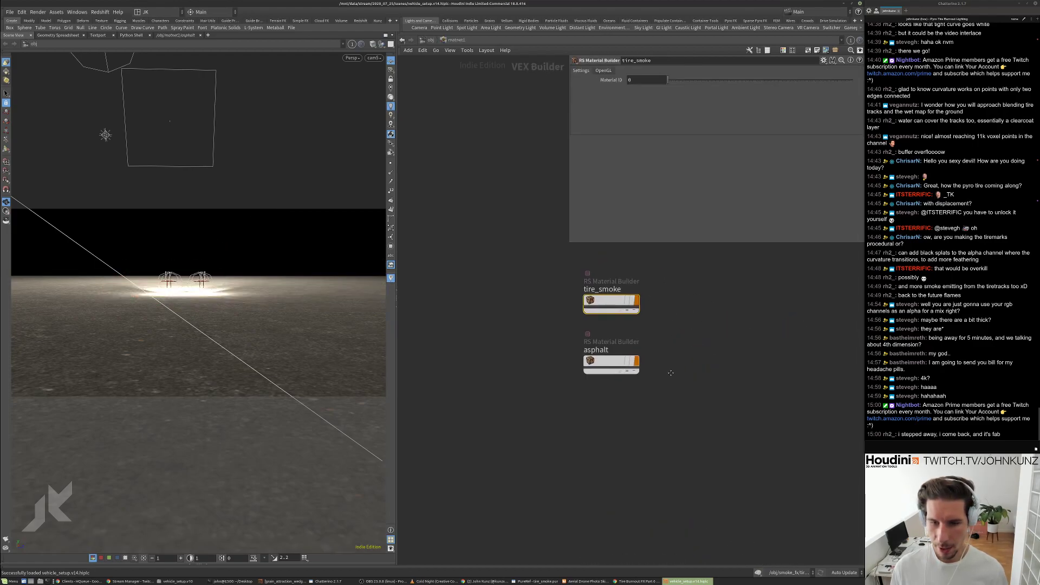
double_click(609, 366)
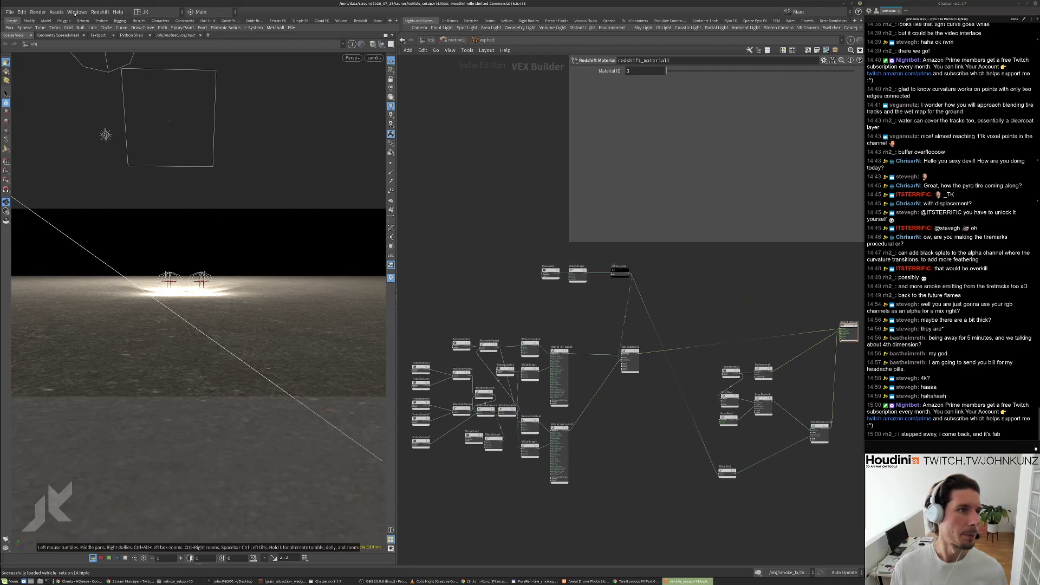
key(ctrl+b)
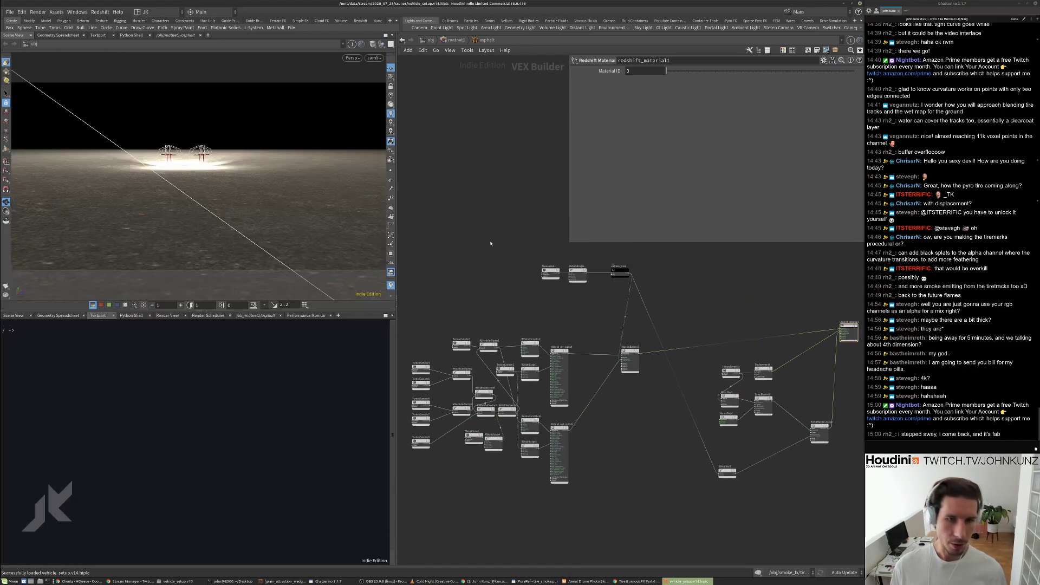
click(76, 12)
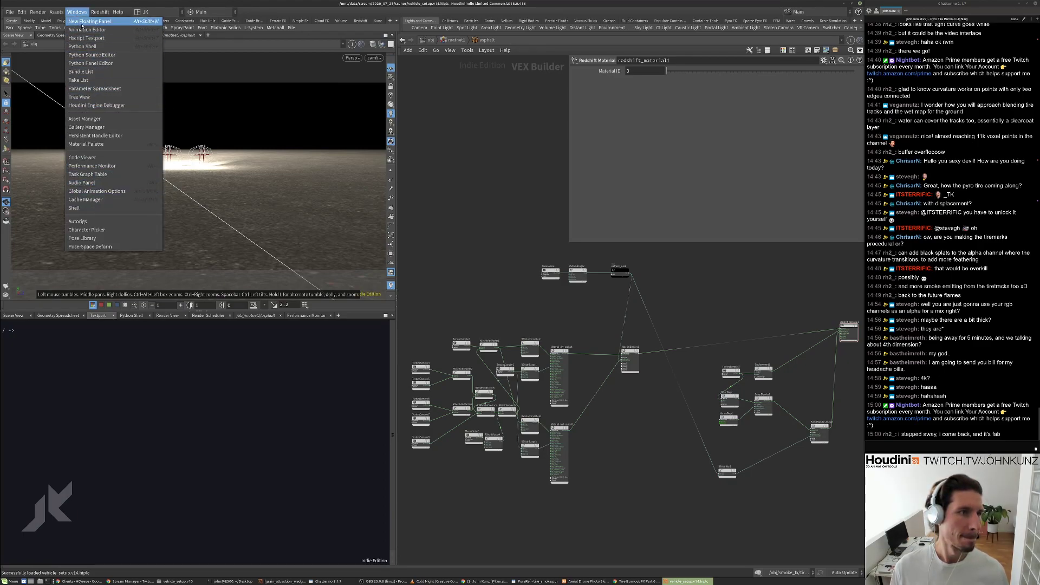
mouse_move(100, 12)
click(111, 48)
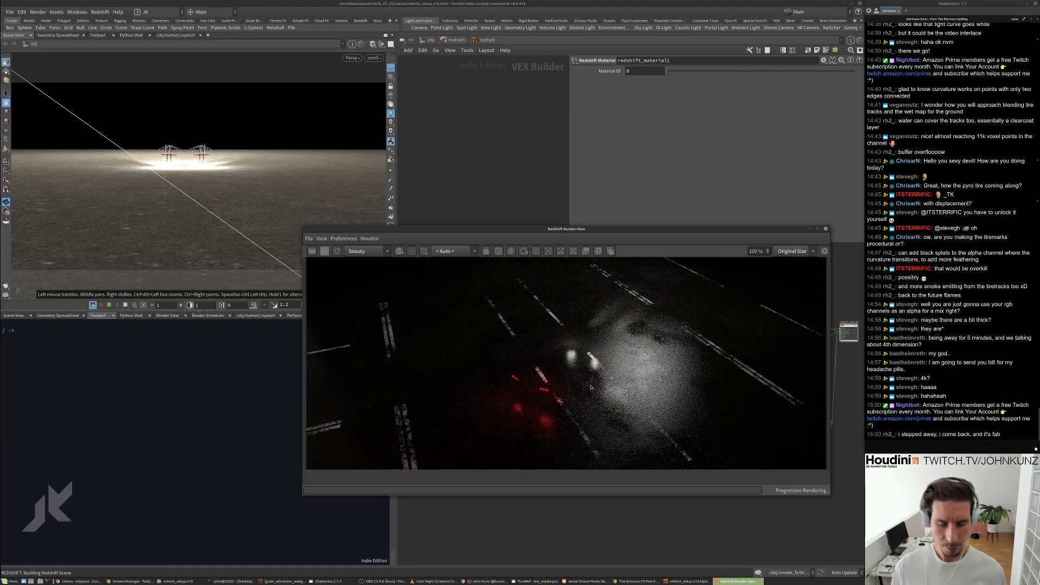
Set the Redshift render camera to /obj/cam5 and refresh the render to show the whole frame.
click(449, 250)
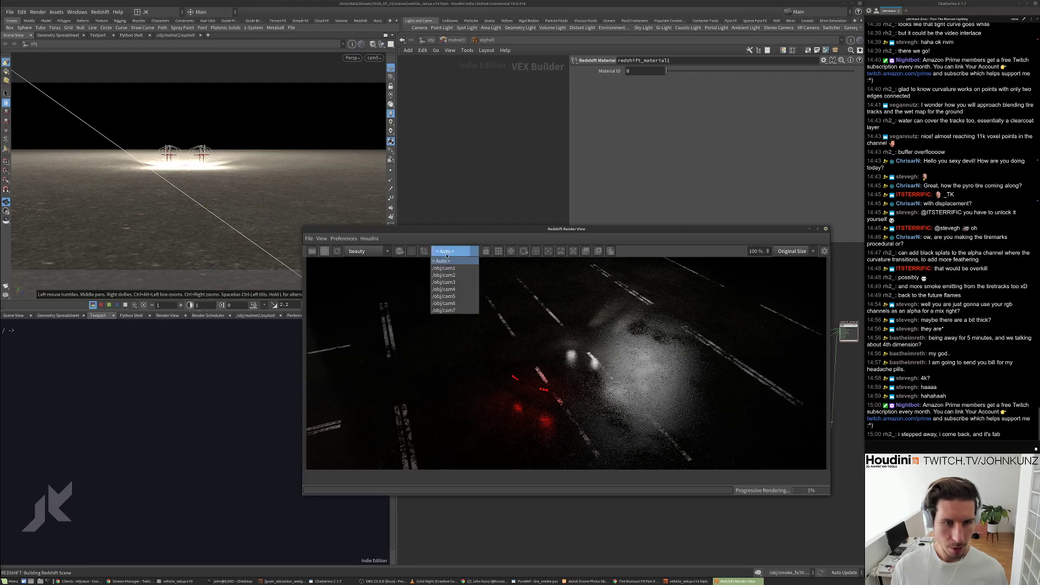
click(456, 298)
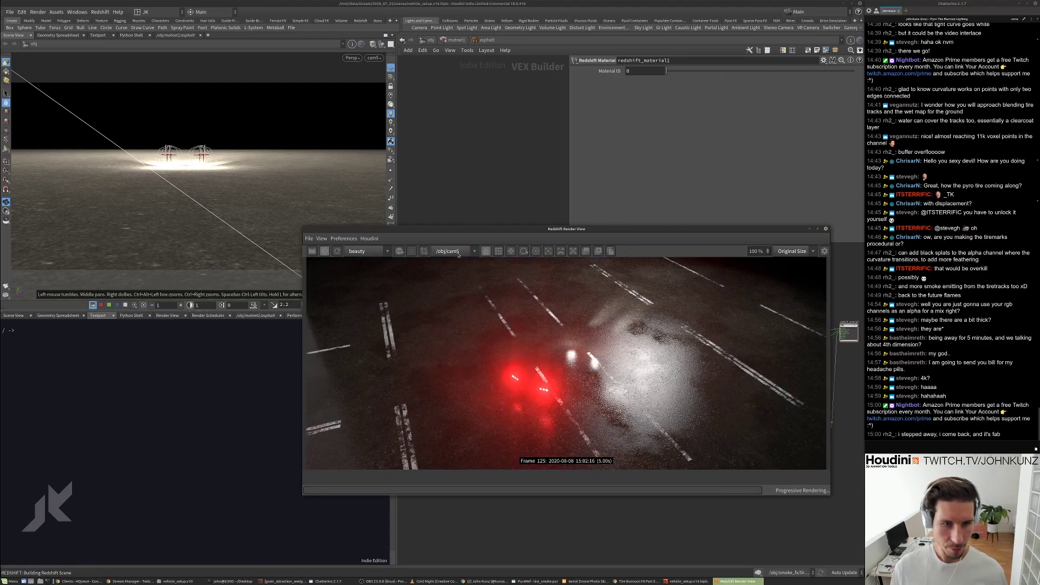
click(337, 251)
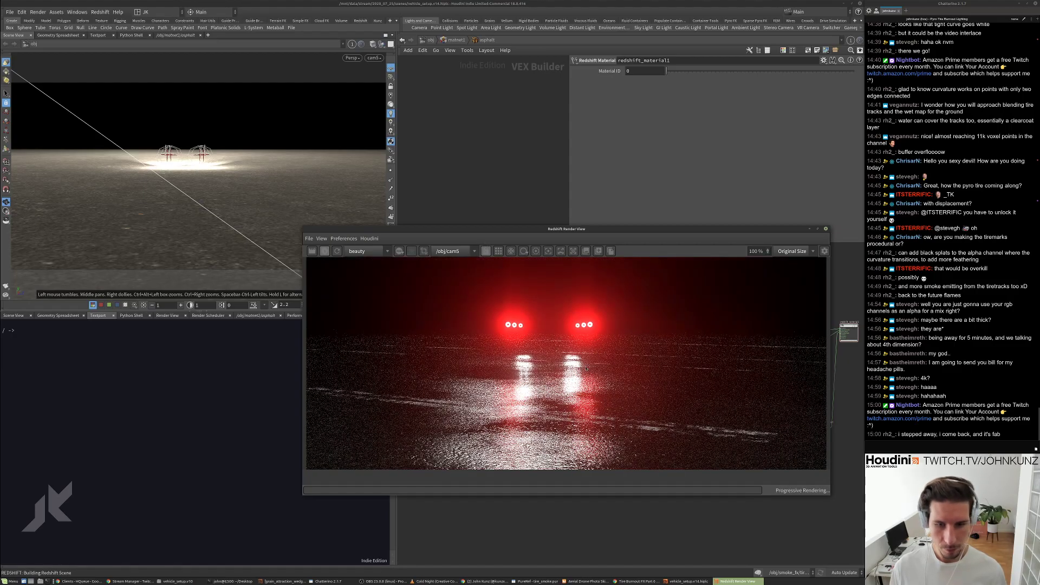
scroll(606, 325, down, 2)
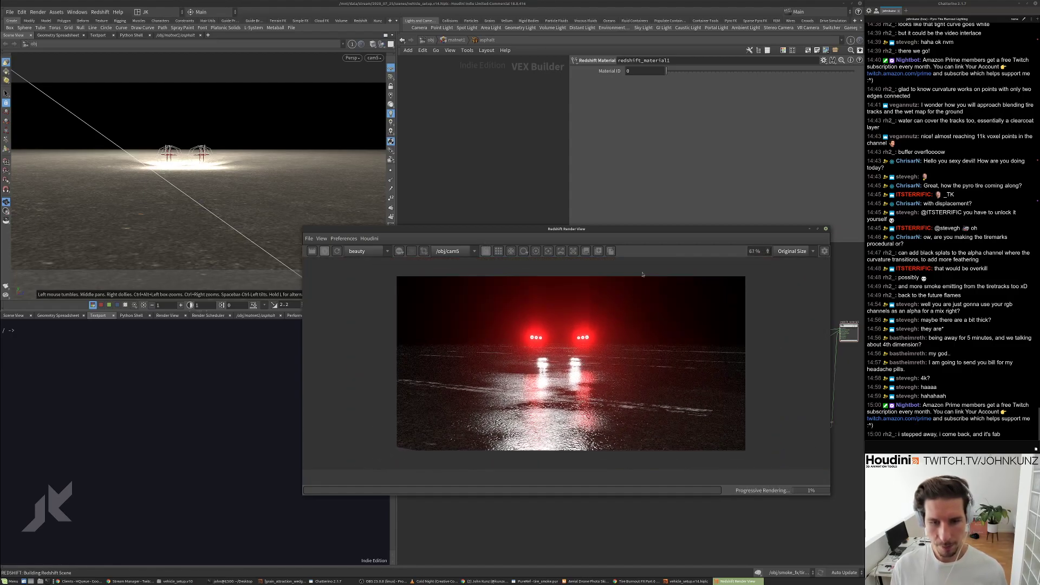
Move the render view off the node network and turn off PostFX in its display settings.
drag(674, 231, 476, 254)
click(625, 273)
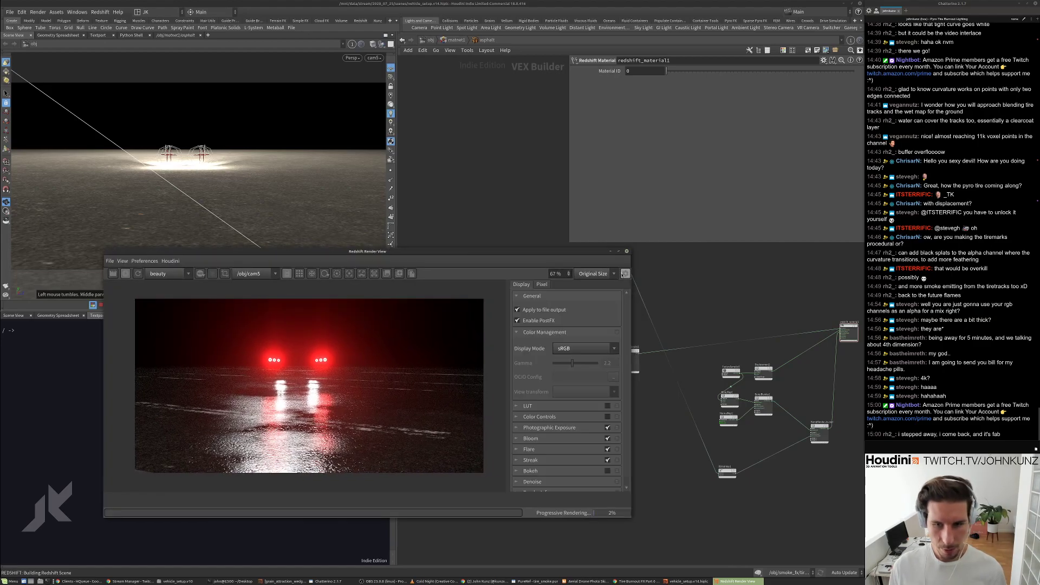
click(517, 320)
scroll(339, 318, up, 1)
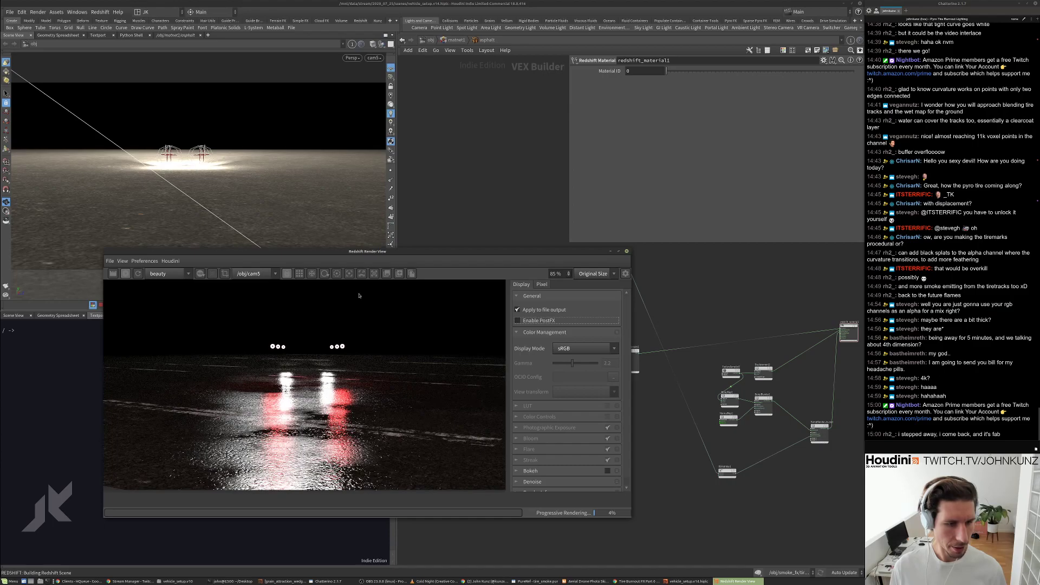
Enlarge the Redshift Render View slightly and reposition it clear of the right part of the asphalt network.
drag(417, 254, 352, 260)
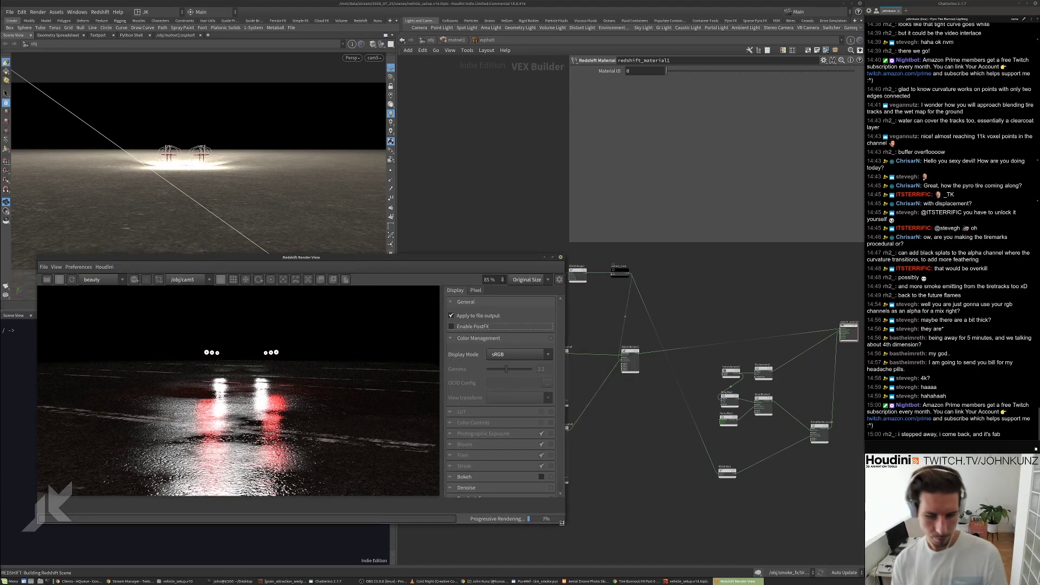
drag(563, 525, 572, 537)
drag(520, 258, 504, 265)
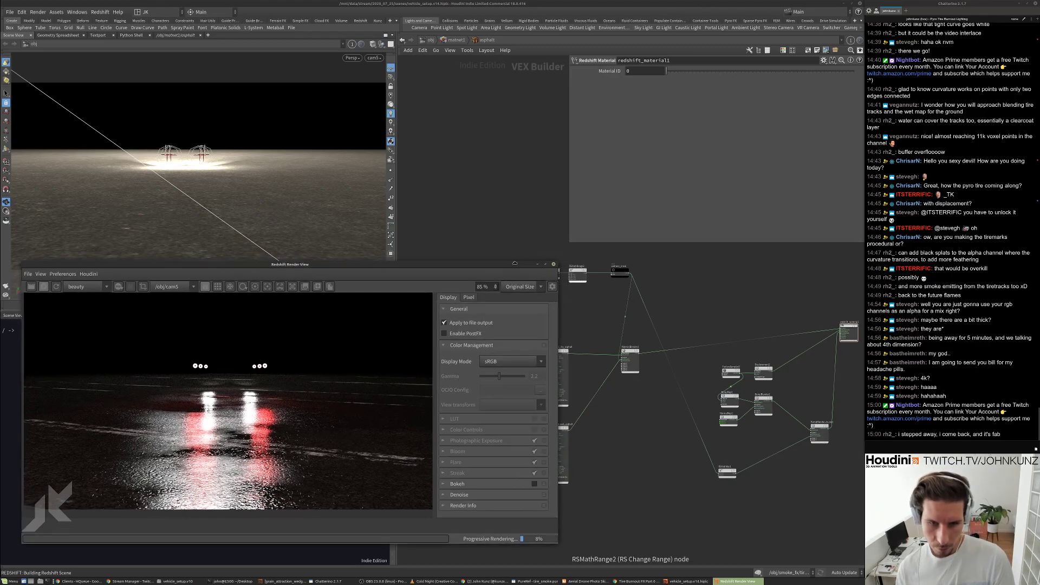
Add an RS Texture node in the empty area above the bump and displacement nodes of the asphalt network.
click(727, 287)
middle_drag(727, 287, 775, 342)
key(Tab)
text(te)
click(840, 354)
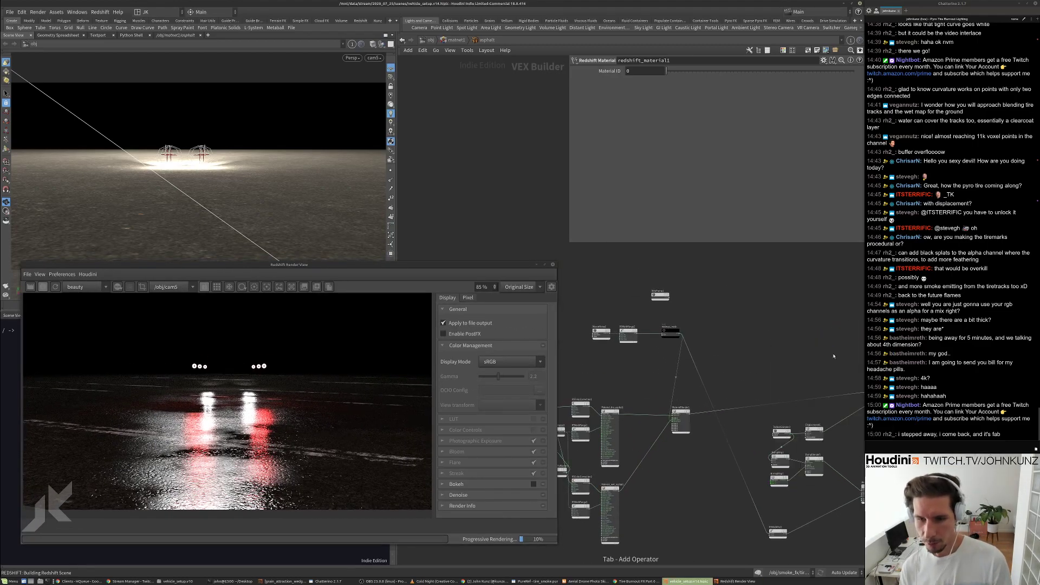
click(754, 360)
middle_drag(771, 363, 743, 305)
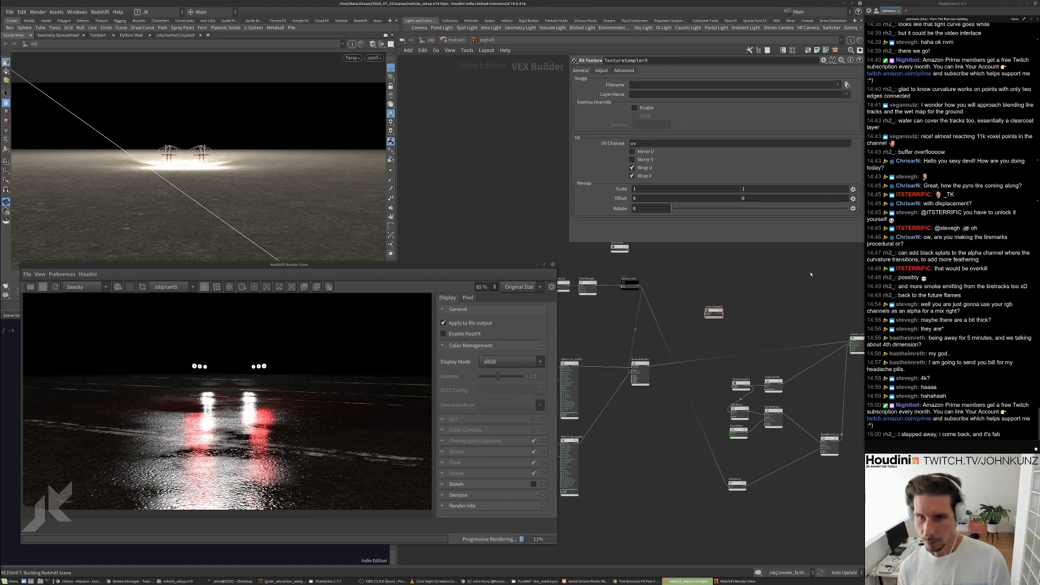
Load /mnt/data/stream/tex/tire_skidmarks.v1.jpg as the image file of the new texture node.
click(847, 85)
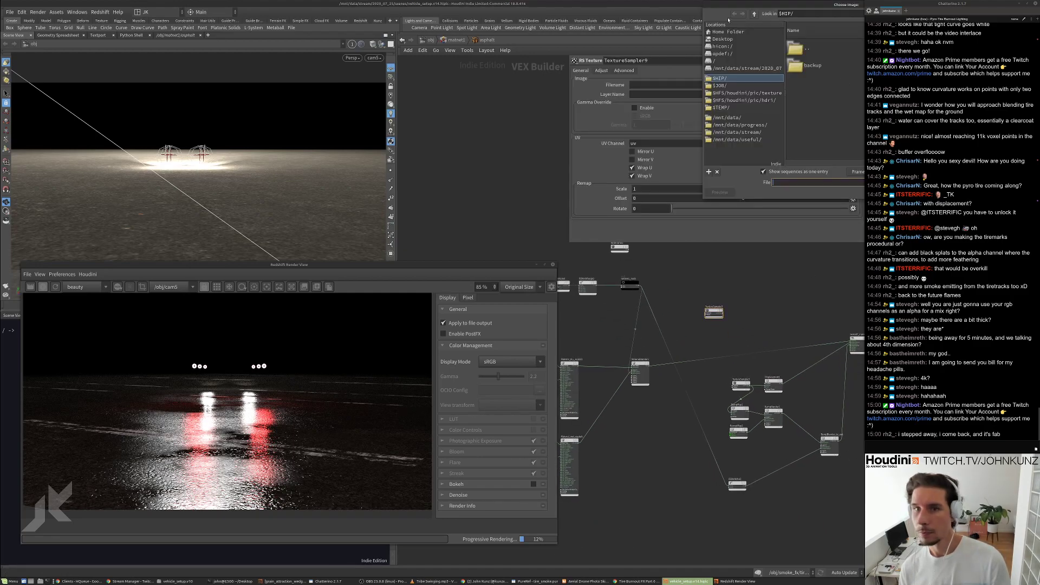
drag(731, 9, 682, 36)
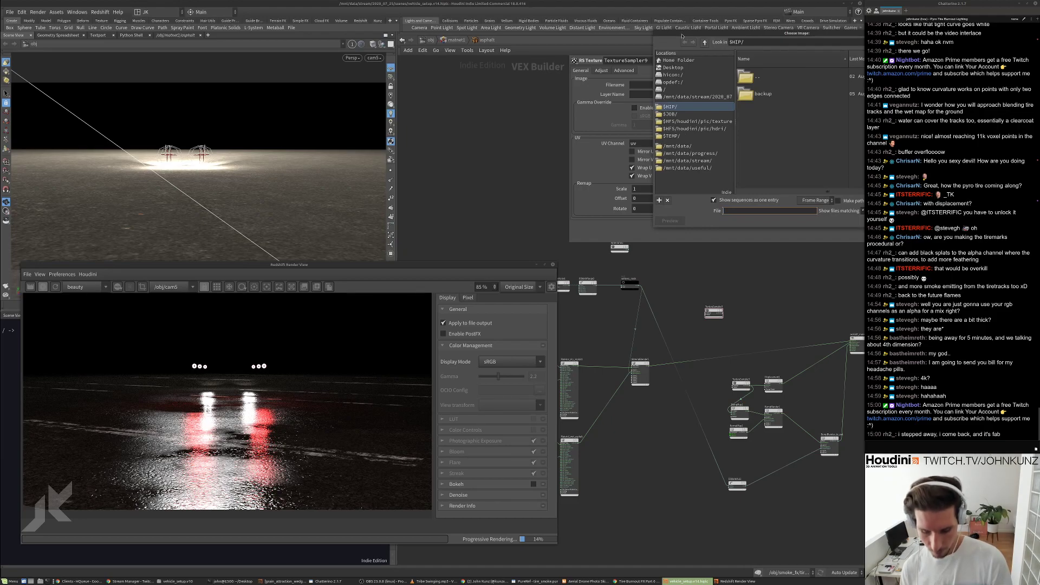
drag(689, 35, 539, 61)
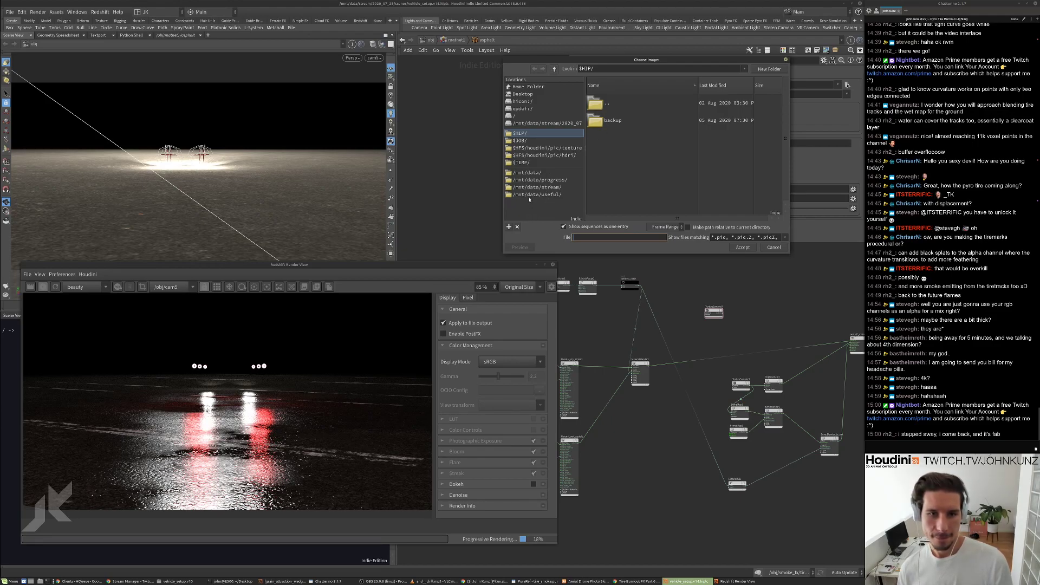
click(530, 197)
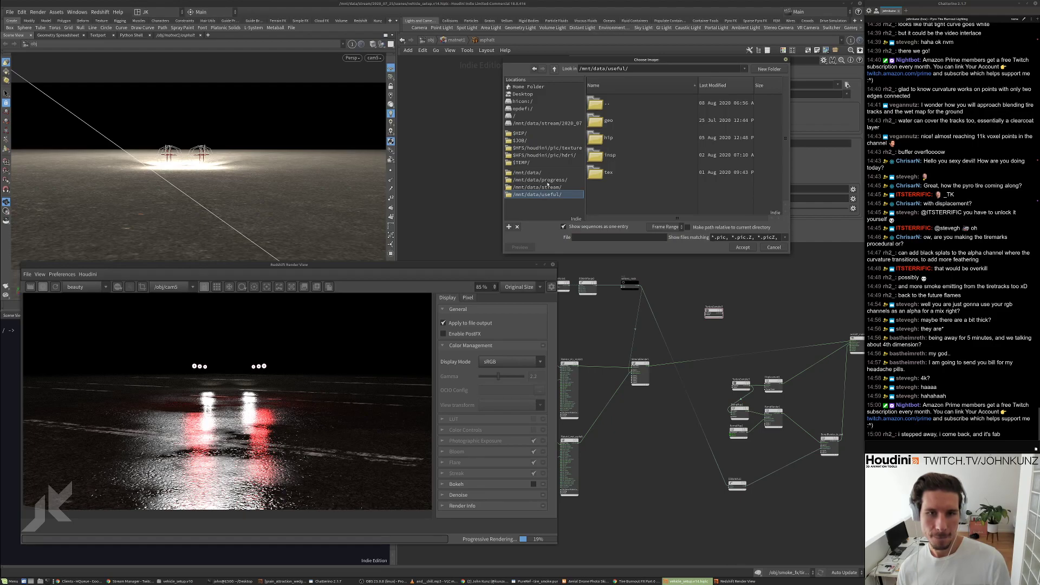
click(548, 186)
scroll(780, 195, down, 5)
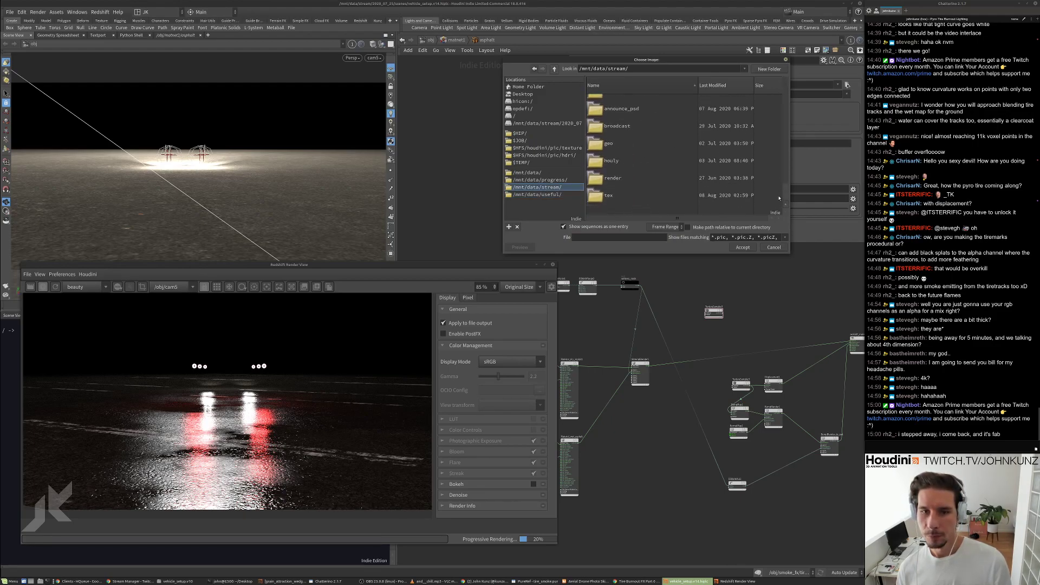
double_click(623, 195)
click(622, 125)
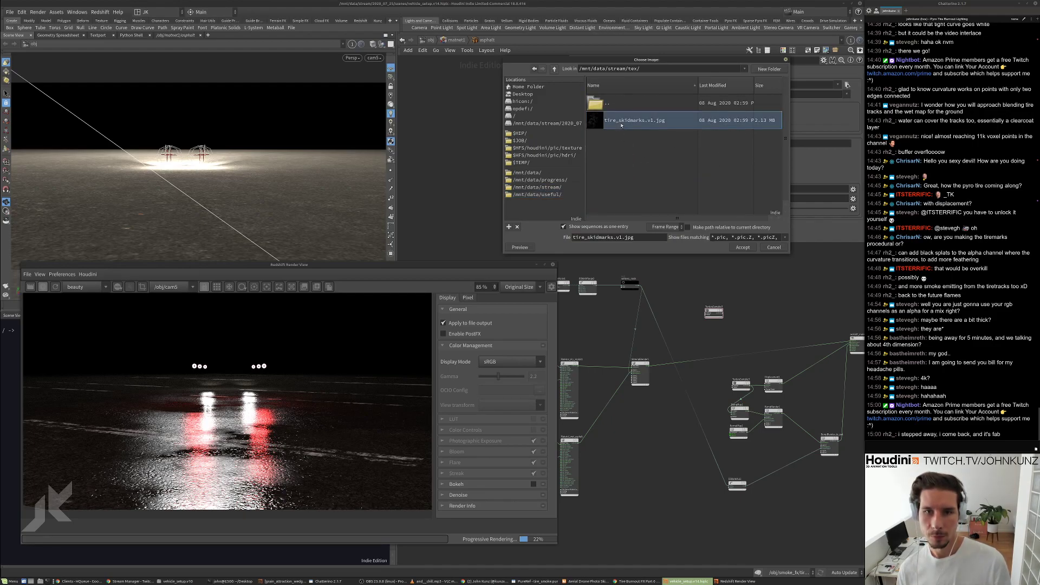
click(739, 247)
Connect the skid-mark texture directly to the surface input of redshift_material1 and inspect it in the render.
scroll(650, 321, up, 2)
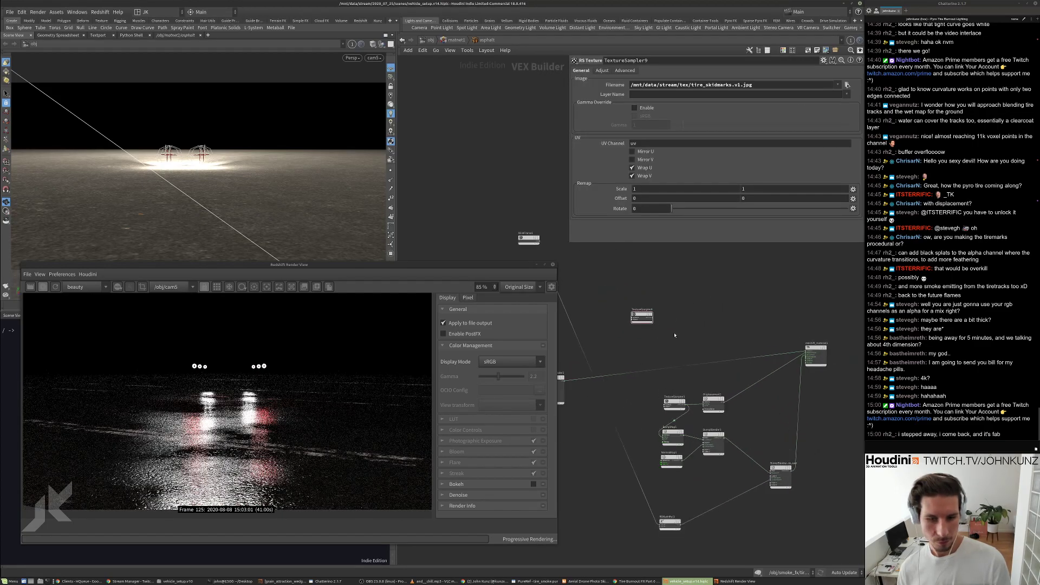
drag(650, 319, 836, 354)
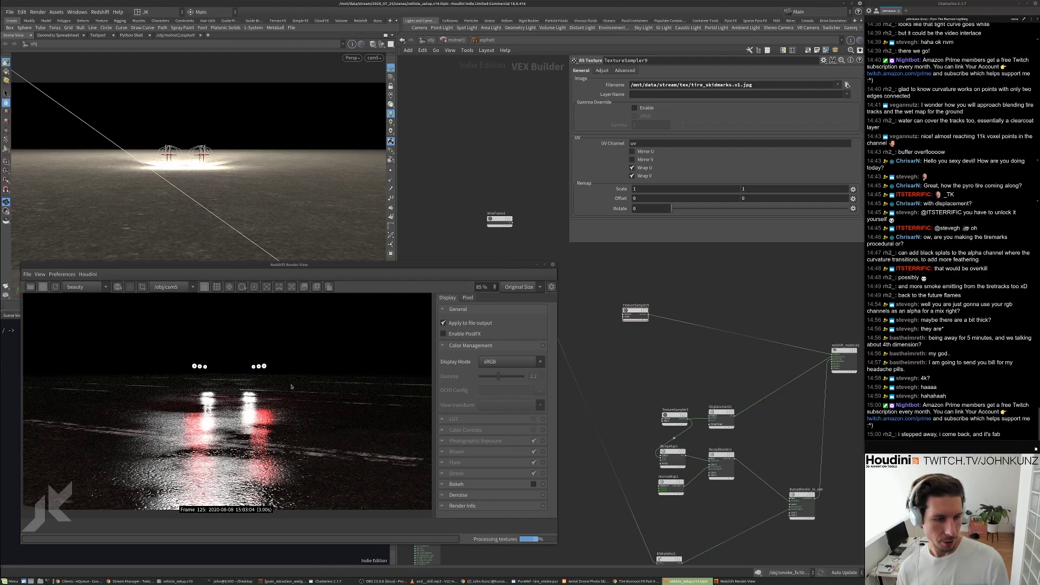
scroll(249, 420, up, 2)
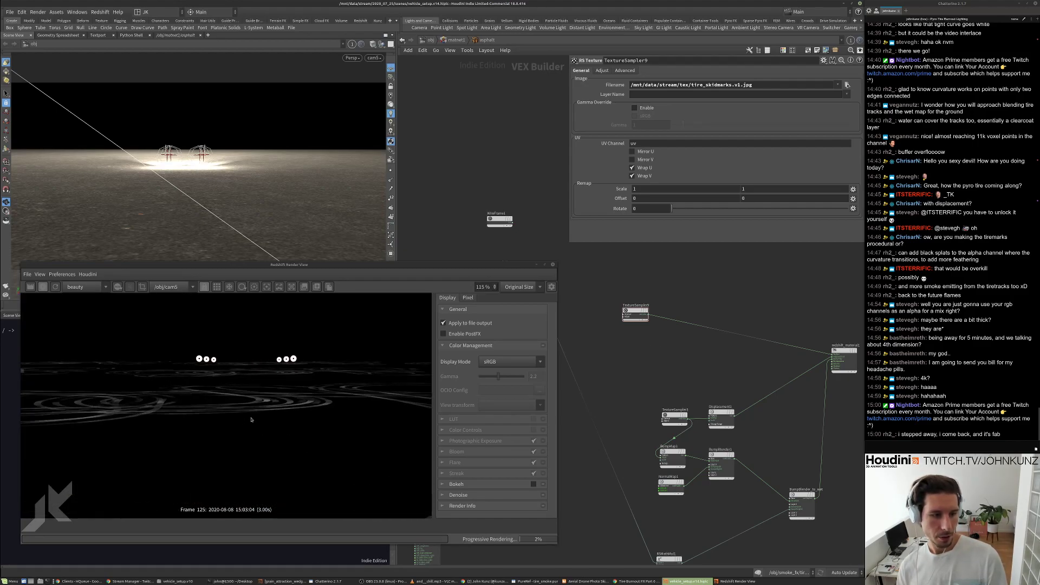
scroll(227, 403, down, 2)
scroll(212, 390, down, 2)
scroll(295, 353, up, 2)
middle_drag(645, 368, 705, 374)
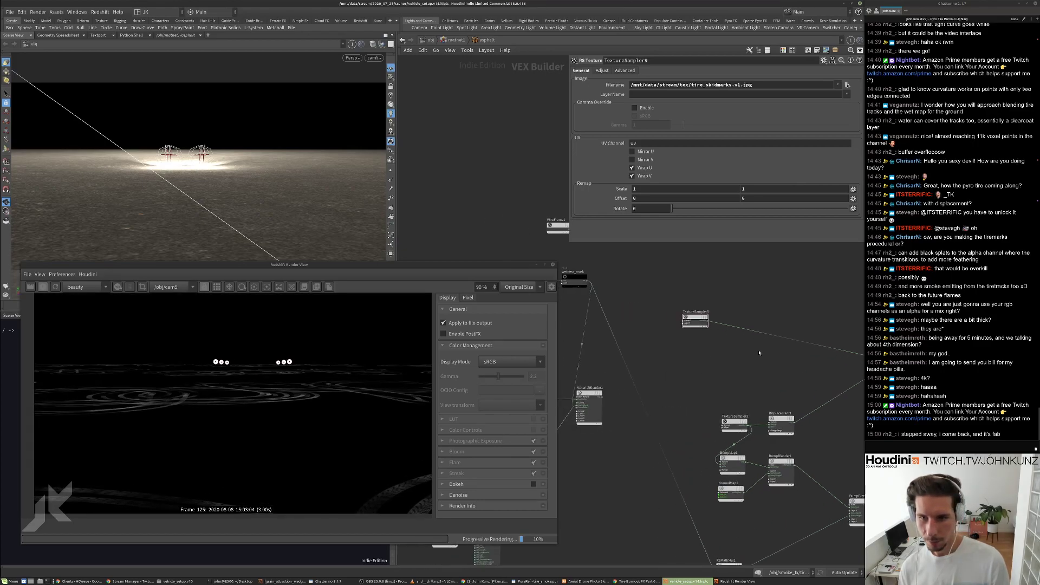
Insert an RS Change Range node between the skid-mark texture and redshift_material1.
scroll(759, 352, up, 3)
key(Tab)
text(c)
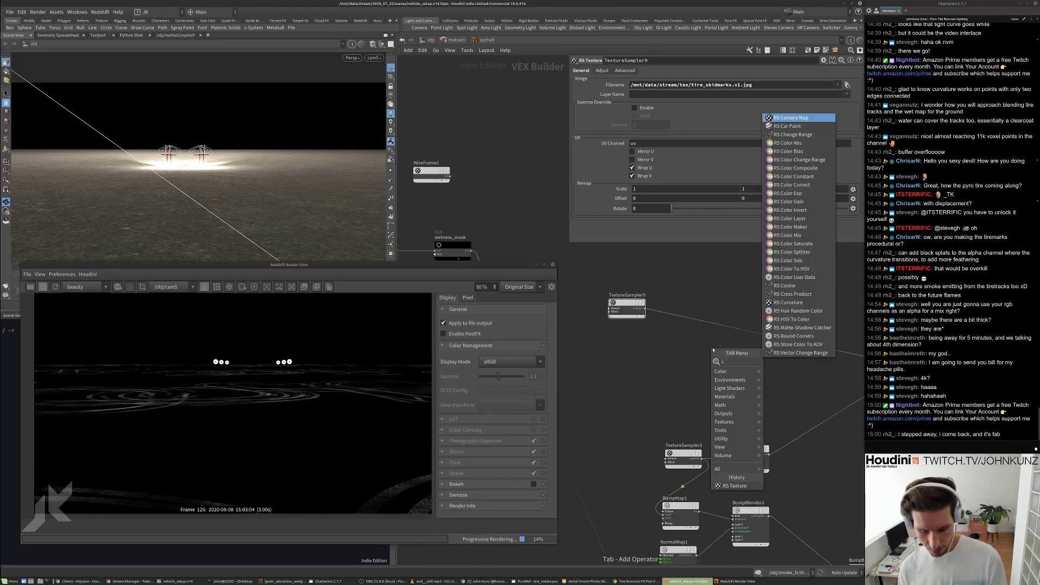
text(h)
key(Return)
click(722, 353)
drag(722, 354, 682, 305)
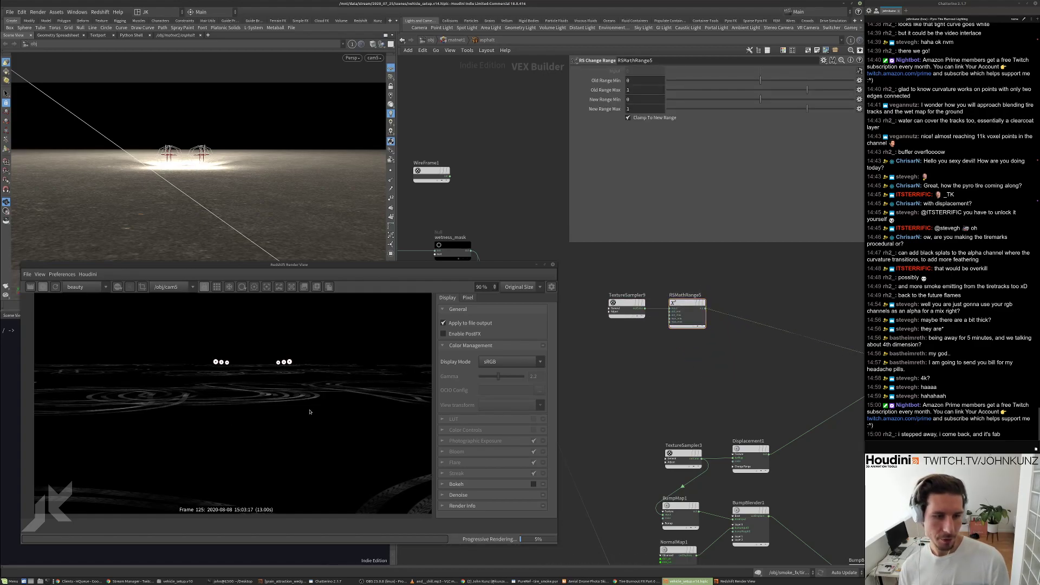
Invert the skid-mark mask by setting the Change Range node's New Range Min to 1 and New Range Max to 0.
scroll(328, 408, up, 4)
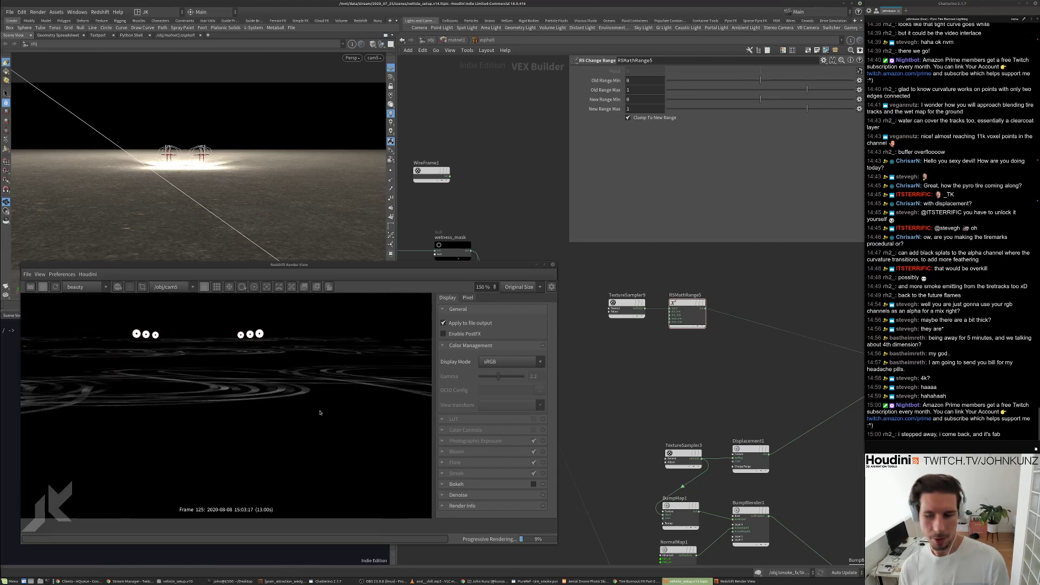
scroll(295, 377, up, 4)
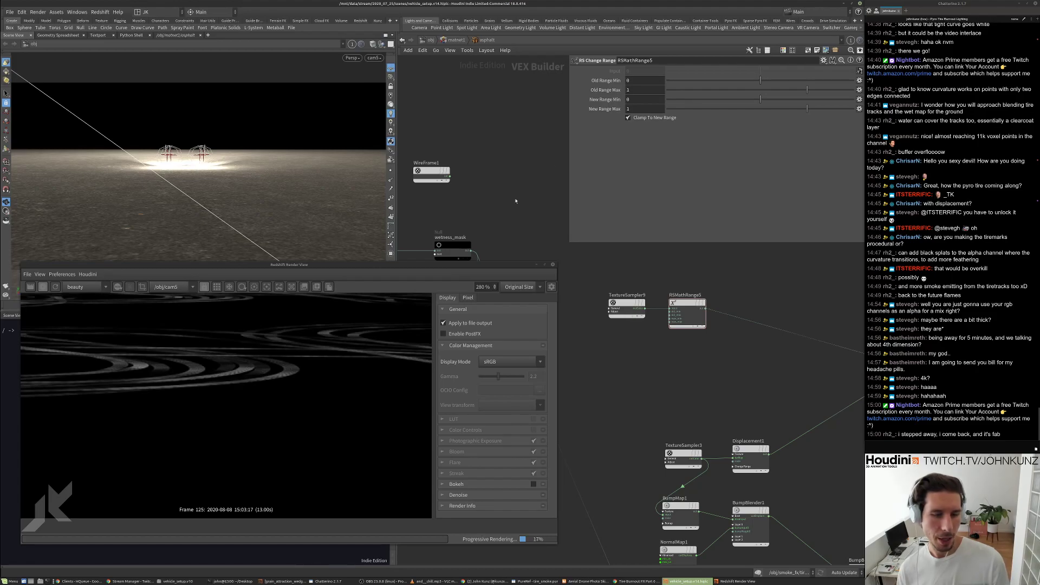
click(631, 98)
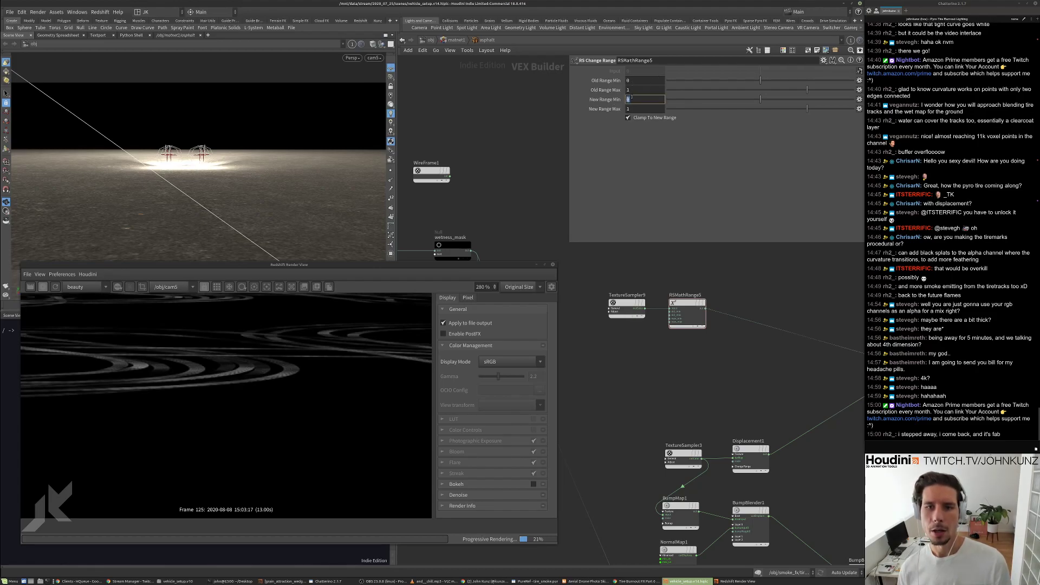
text(1)
key(Tab)
text(0)
key(Return)
scroll(242, 353, down, 3)
scroll(285, 335, up, 3)
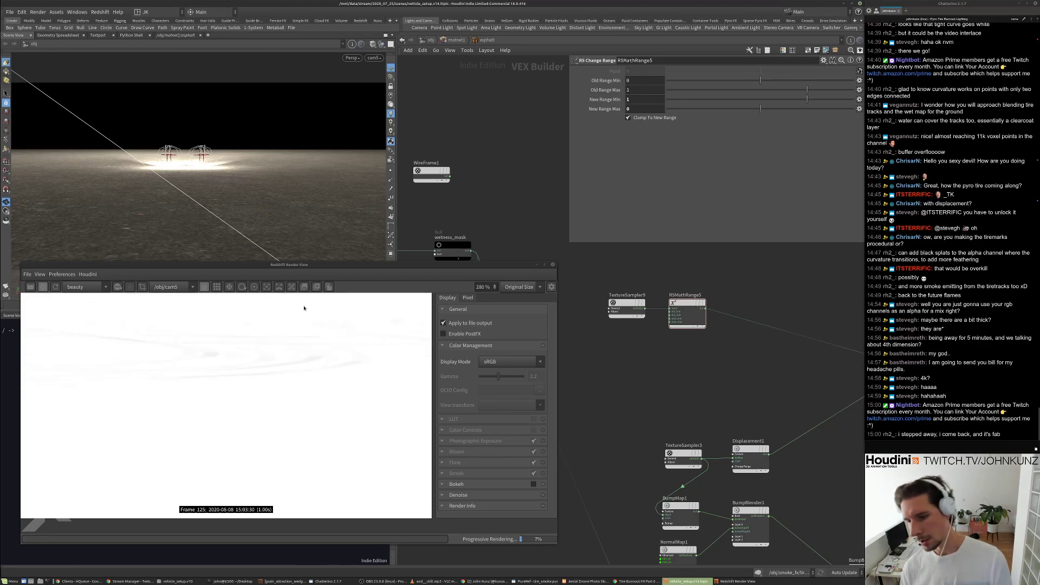
scroll(300, 341, up, 2)
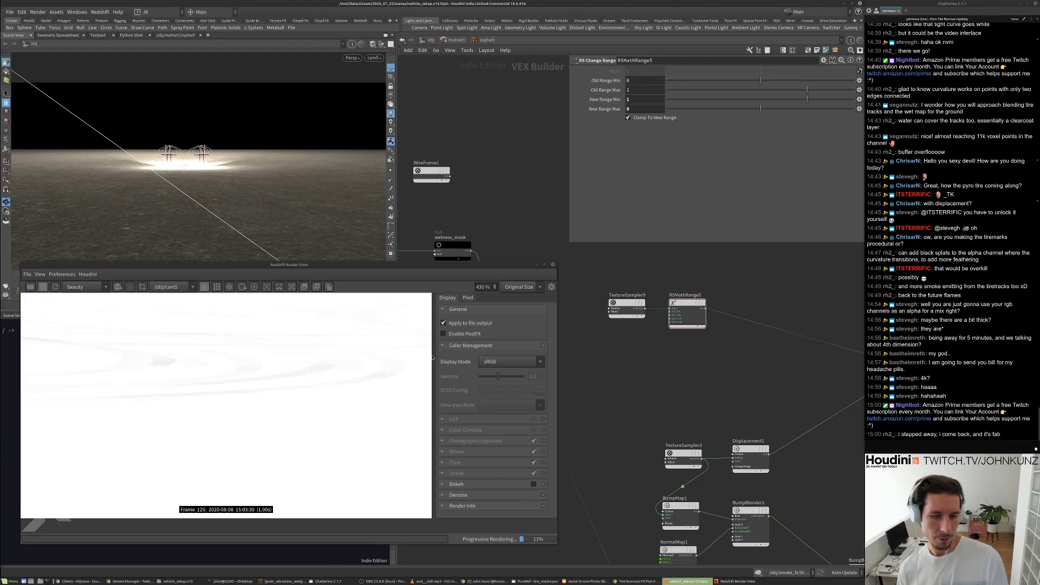
Move the skid-mark texture and its Change Range node together to just above the dry asphalt shader's input nodes.
scroll(781, 392, down, 6)
drag(736, 375, 694, 339)
middle_drag(718, 355, 770, 341)
drag(788, 336, 601, 348)
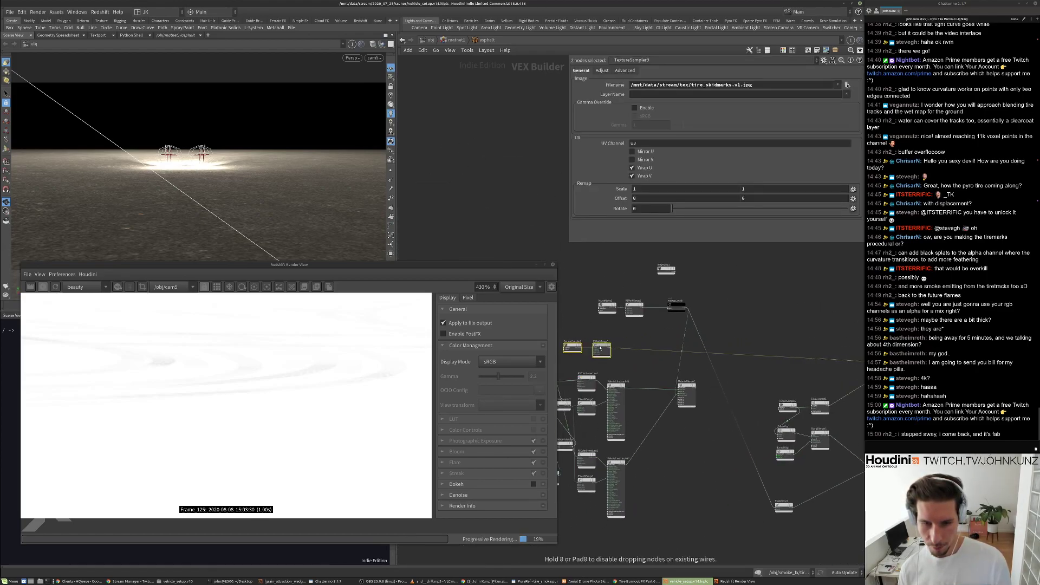
Connect the color output of RSColorCorrection1 to the surface input of redshift_material1 to preview the dry asphalt color.
scroll(600, 370, up, 4)
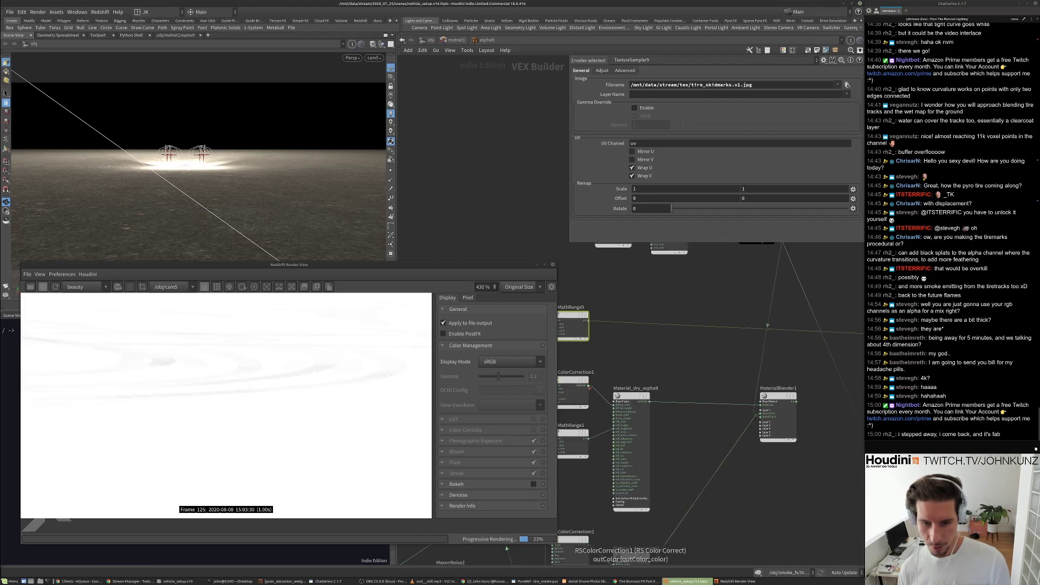
click(589, 387)
scroll(589, 386, down, 3)
middle_drag(754, 390, 648, 383)
middle_drag(834, 382, 749, 382)
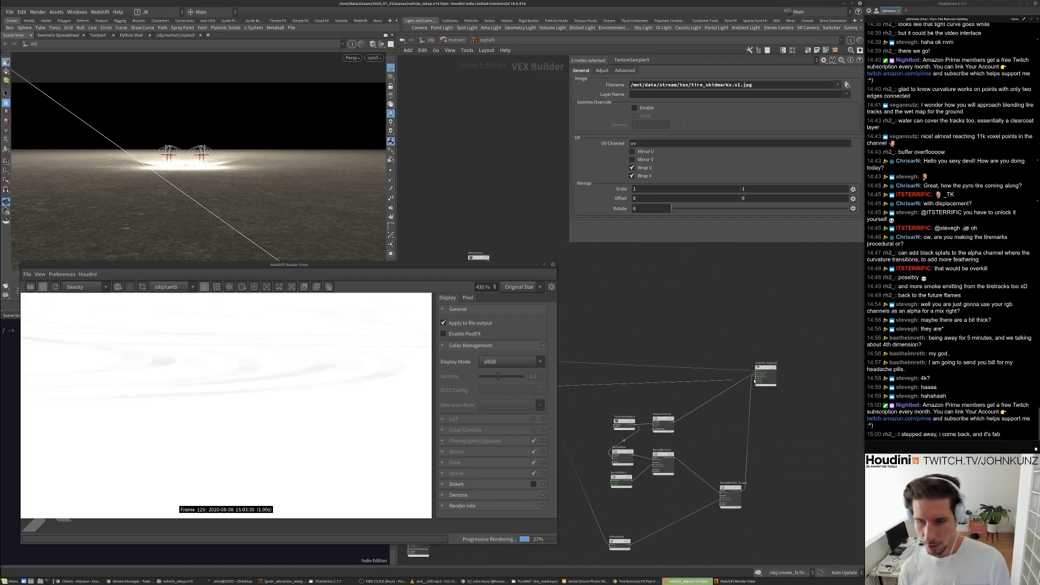
scroll(749, 381, up, 2)
click(757, 366)
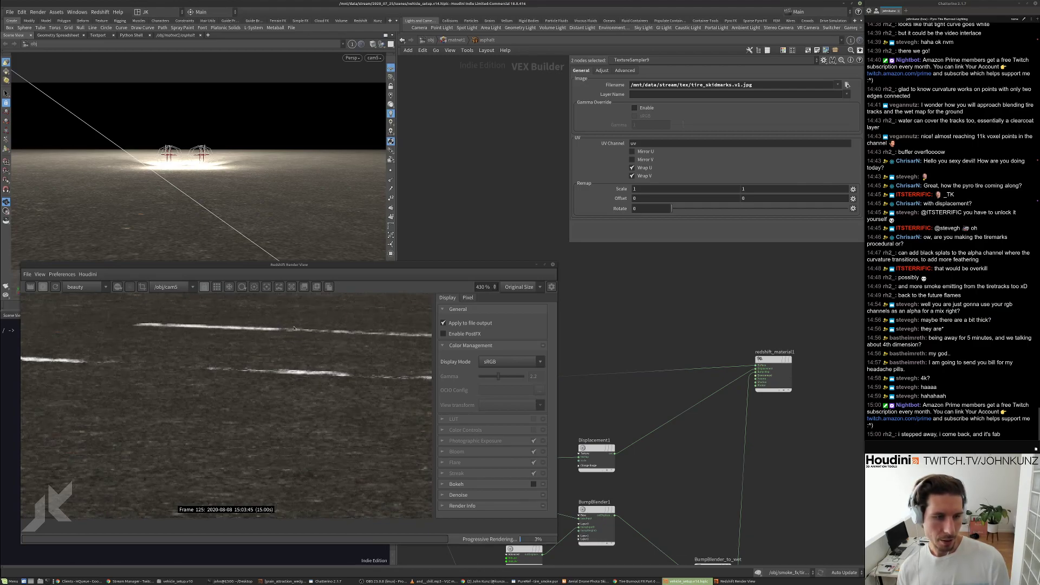
scroll(145, 418, down, 3)
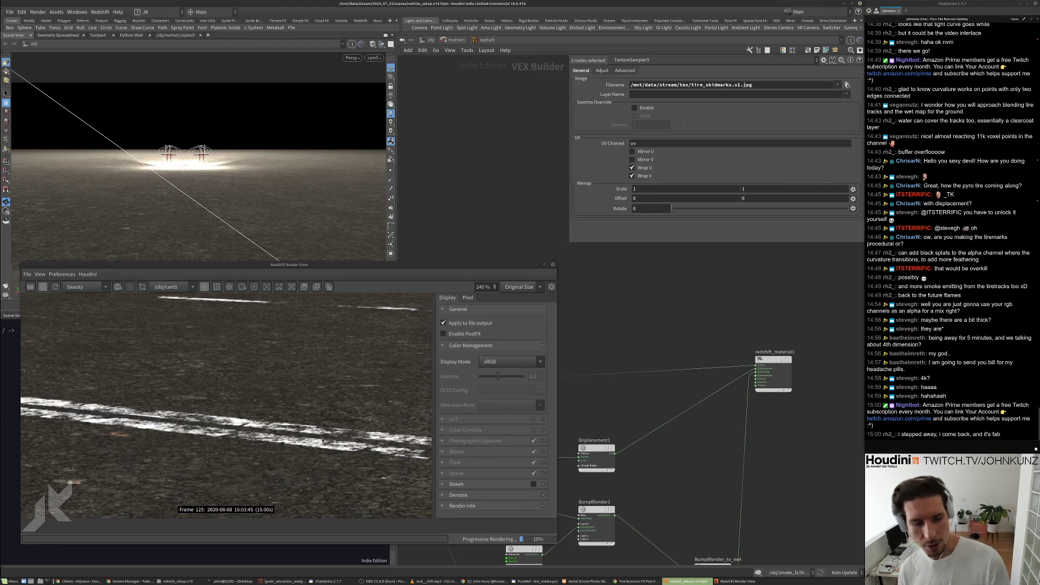
Insert an RS Vector Mul node between RSMathAddVector1 and RSColorCorrection1, with the inverted skid-mark mask as its other input.
scroll(652, 388, down, 4)
middle_drag(623, 393, 836, 389)
scroll(631, 387, up, 4)
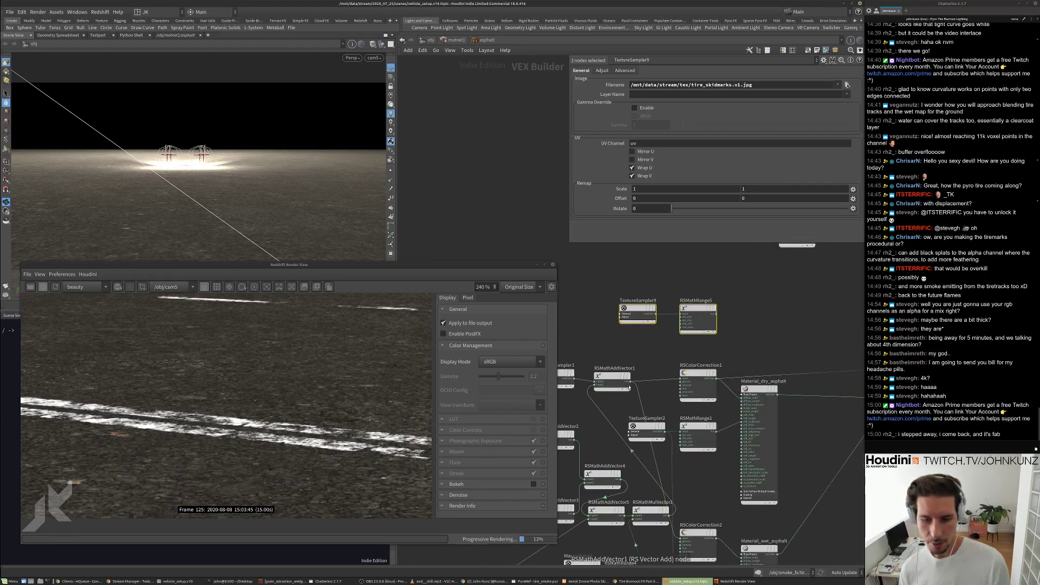
click(653, 360)
key(Tab)
text(mix)
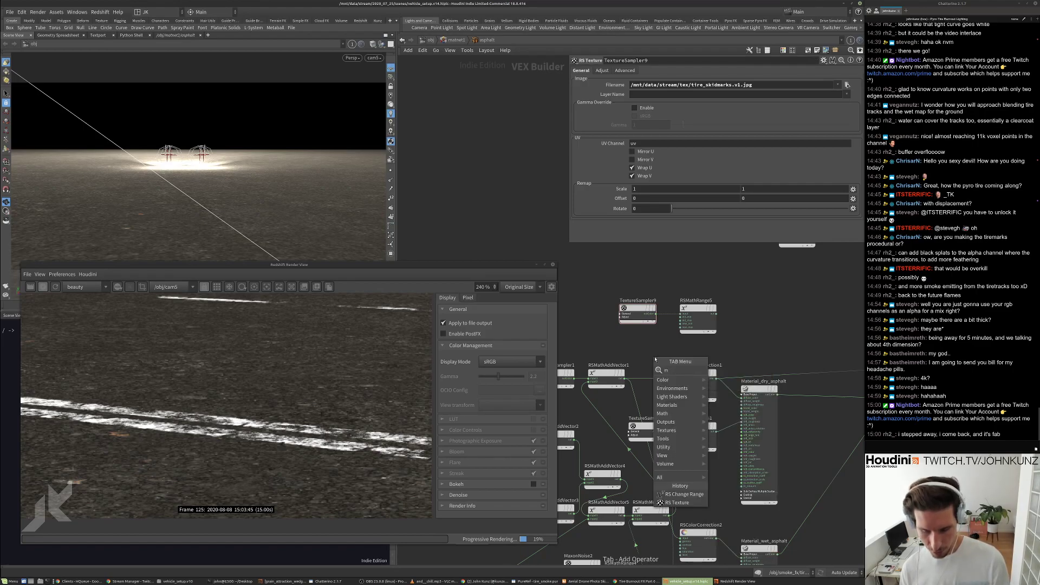
key(Down)
key(Return)
click(654, 362)
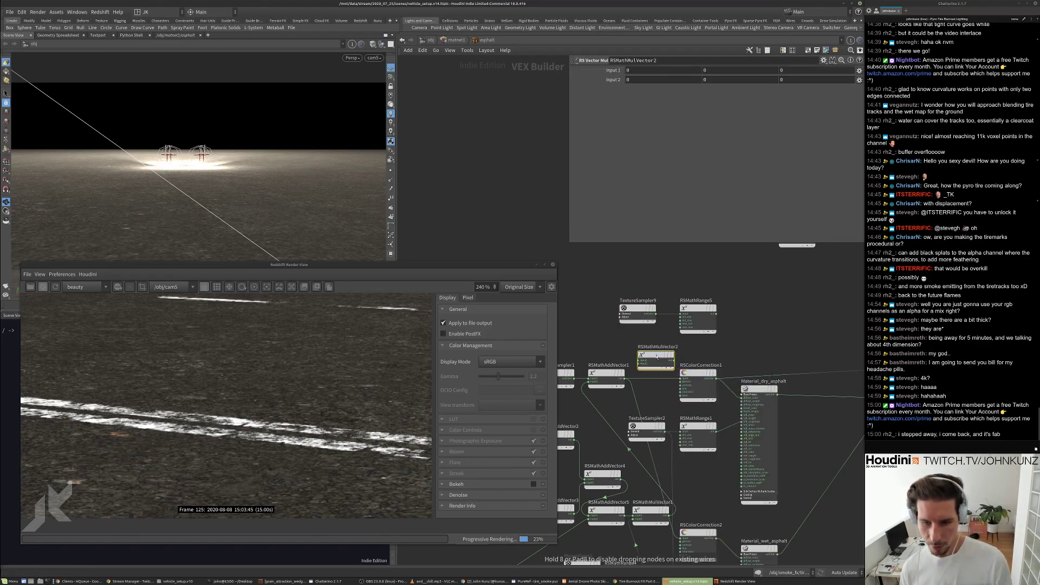
drag(654, 365, 716, 317)
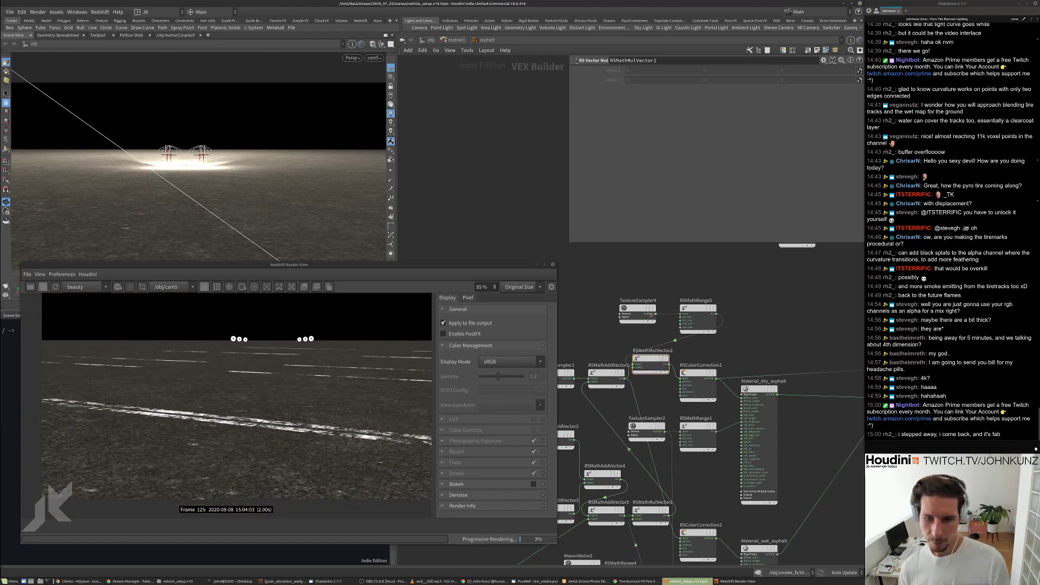
Enable the gamma override on the skid-mark texture, set its gamma to 2.34 and check the asphalt render.
scroll(676, 361, up, 3)
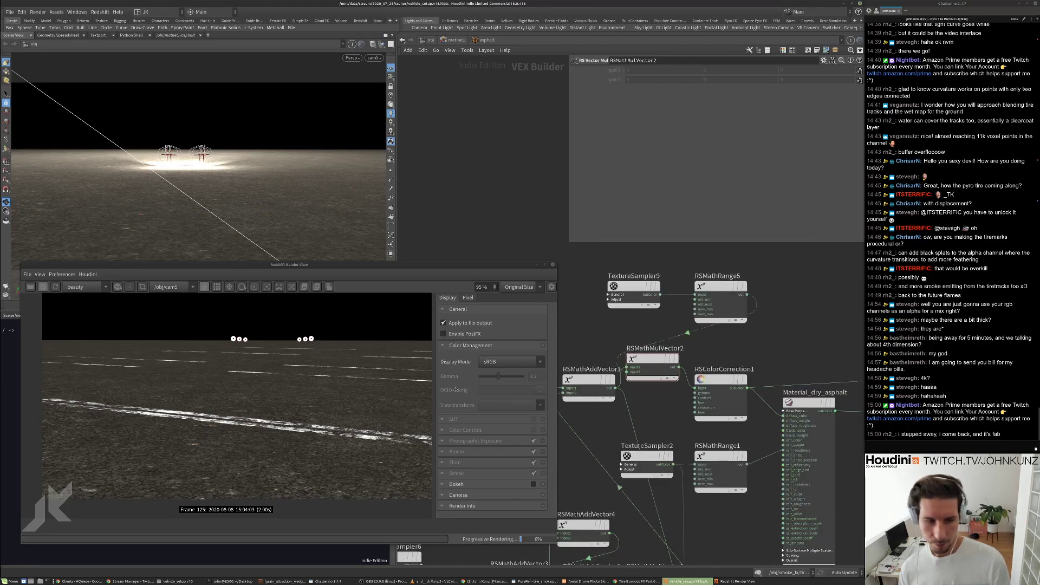
scroll(142, 371, up, 5)
scroll(163, 358, up, 2)
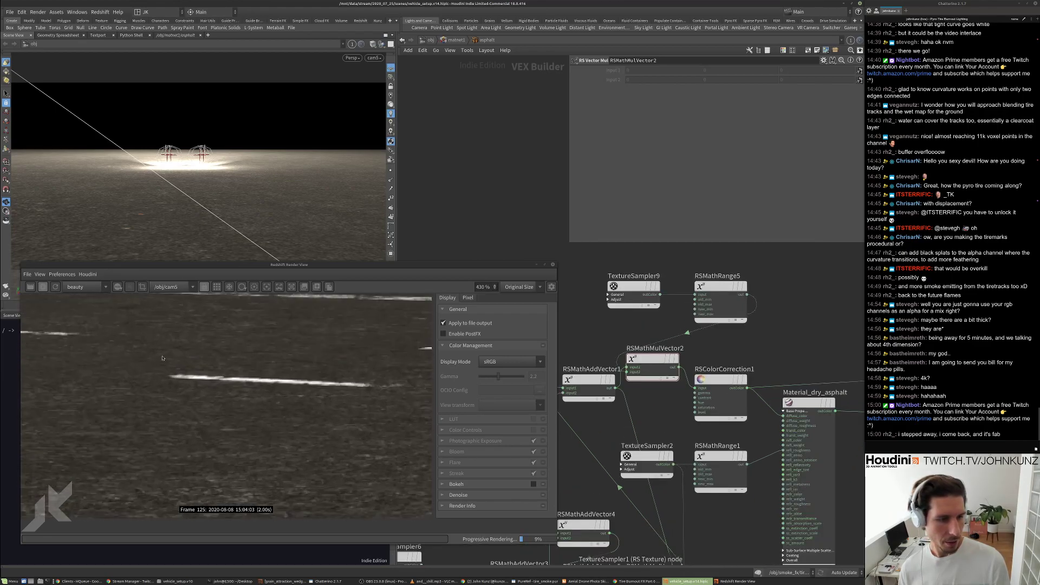
click(719, 286)
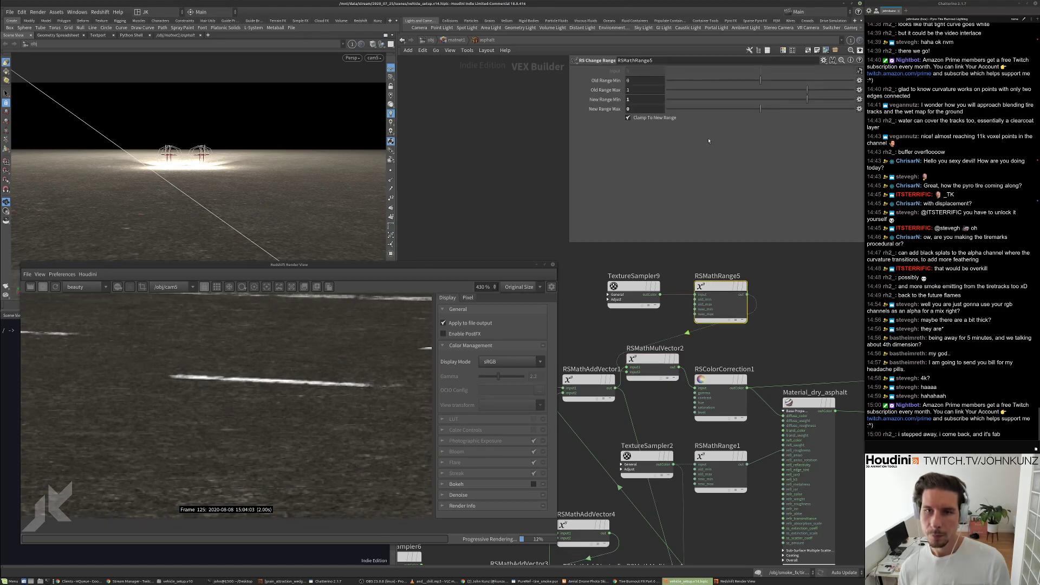
click(643, 81)
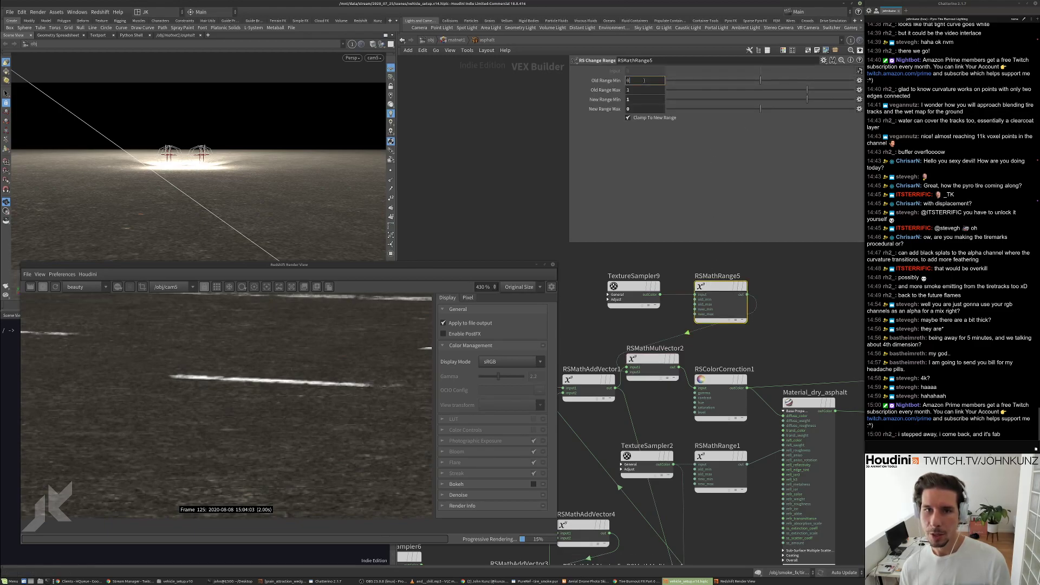
click(626, 300)
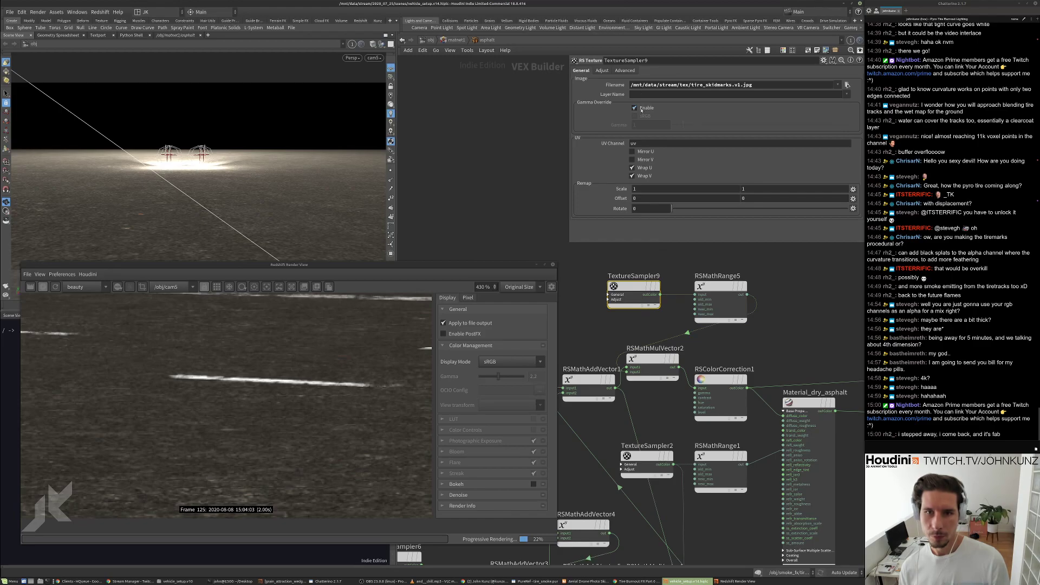
scroll(224, 426, down, 5)
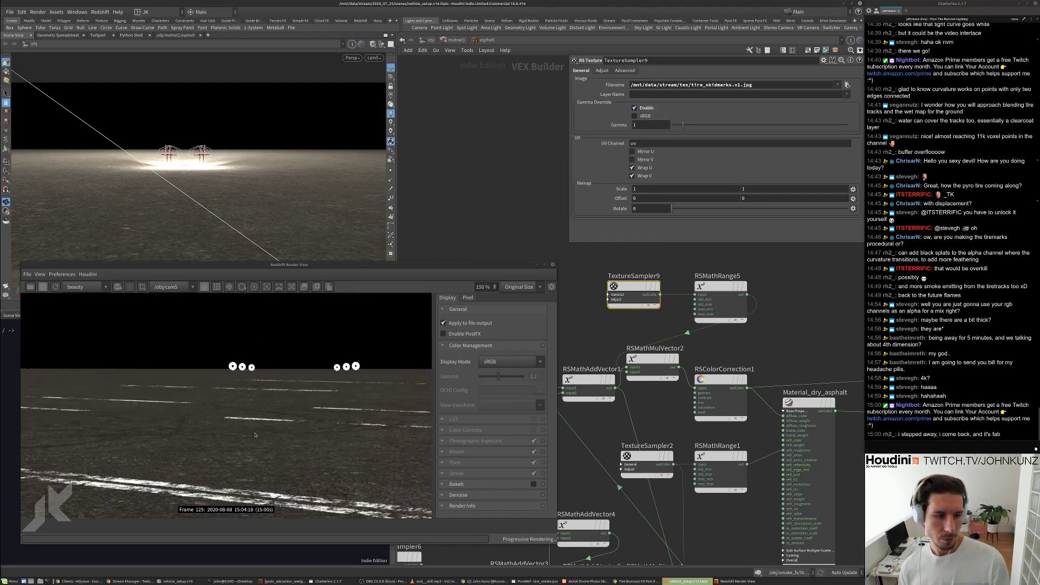
scroll(224, 426, up, 5)
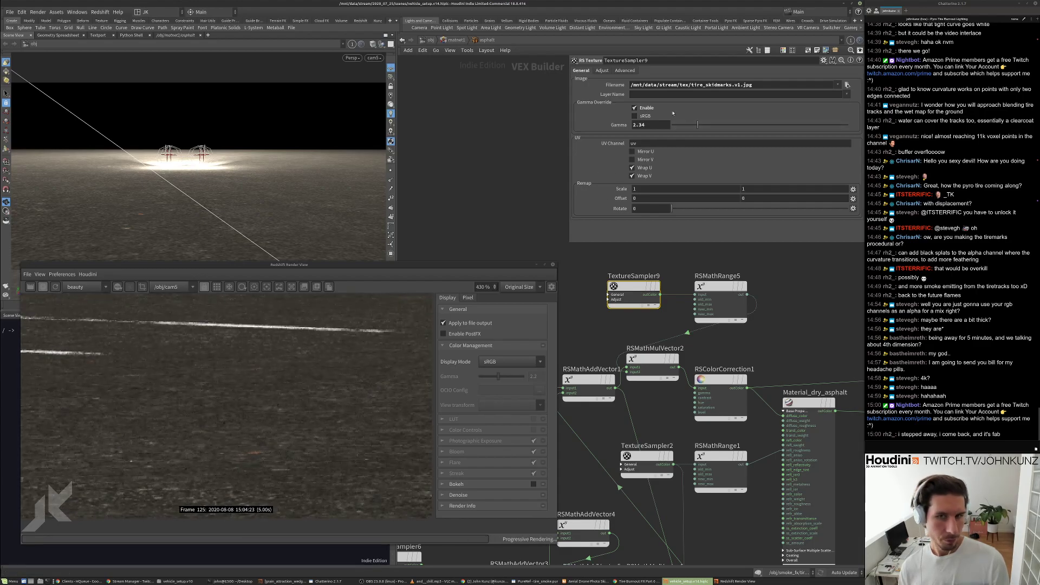
Lower the skid-mark texture's gamma override to 0.57, comparing the skid marks in the asphalt render.
click(680, 126)
scroll(304, 406, down, 6)
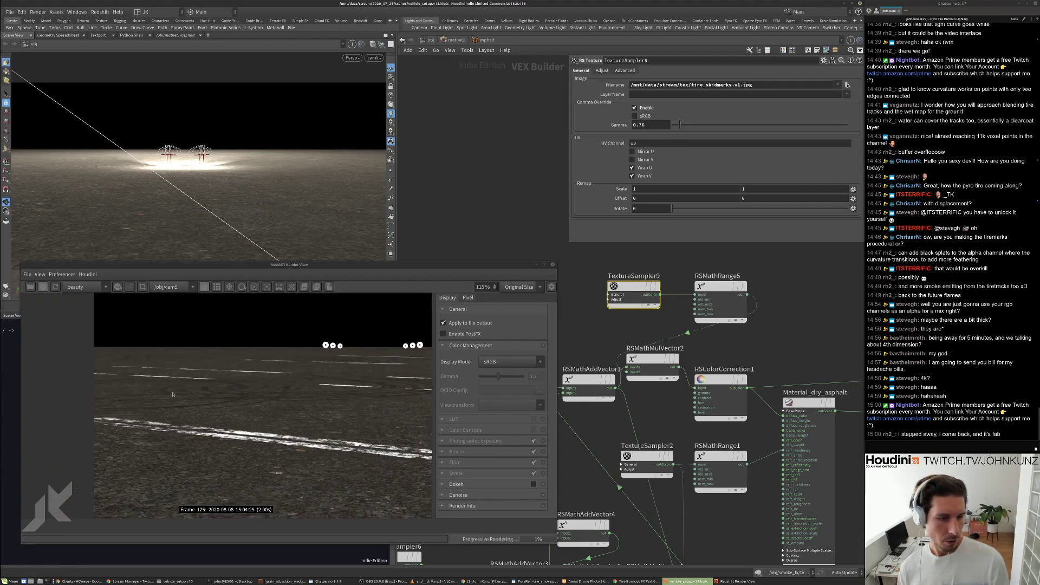
scroll(230, 427, up, 2)
click(696, 128)
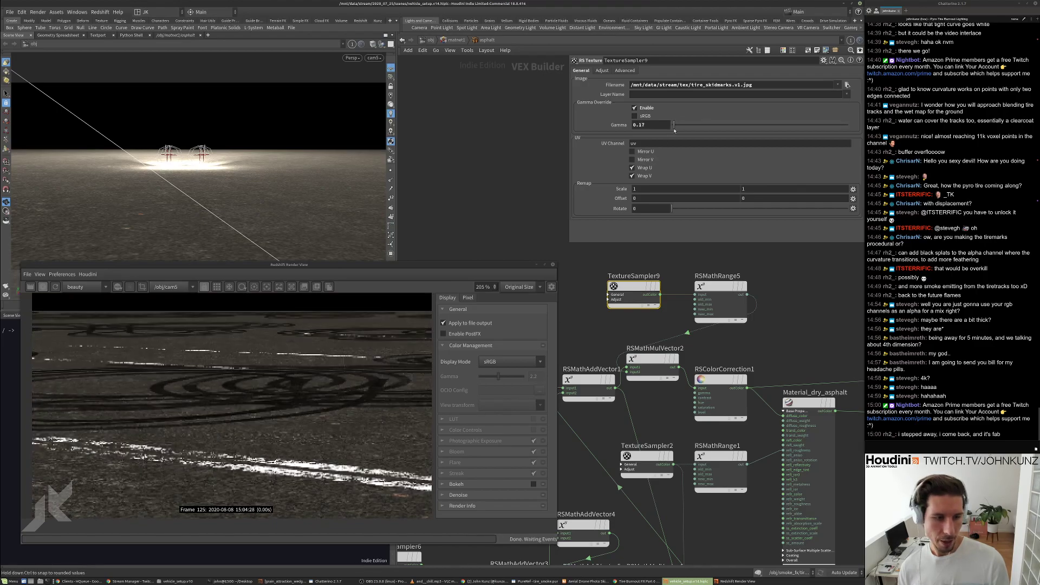
click(675, 125)
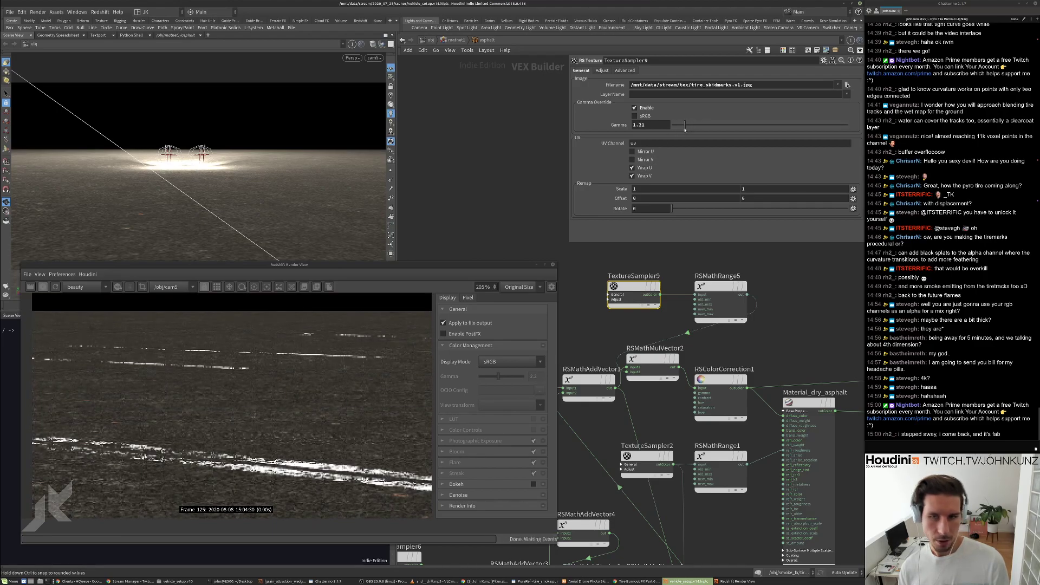
click(678, 126)
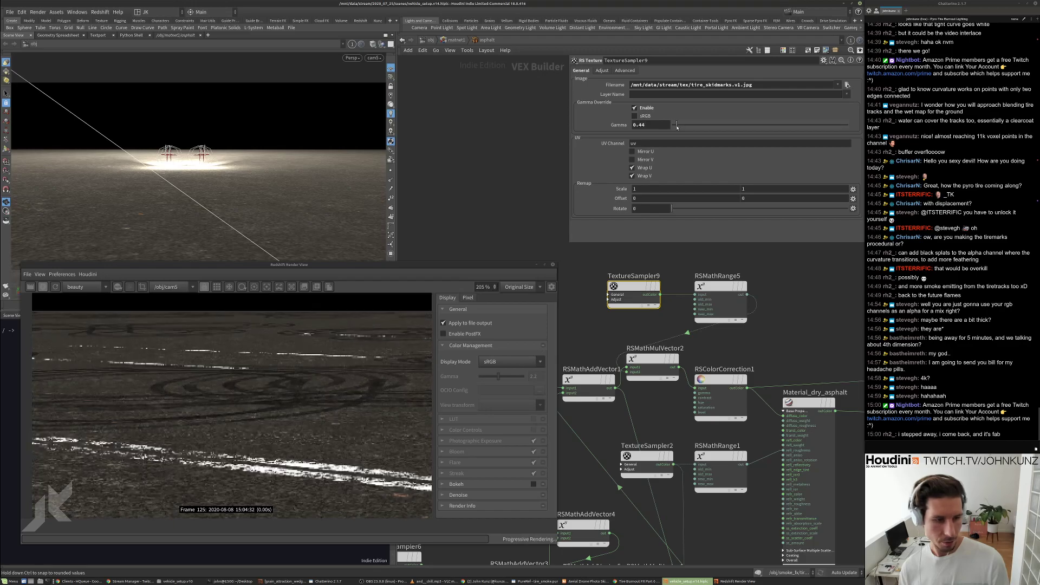
click(677, 125)
scroll(320, 371, down, 2)
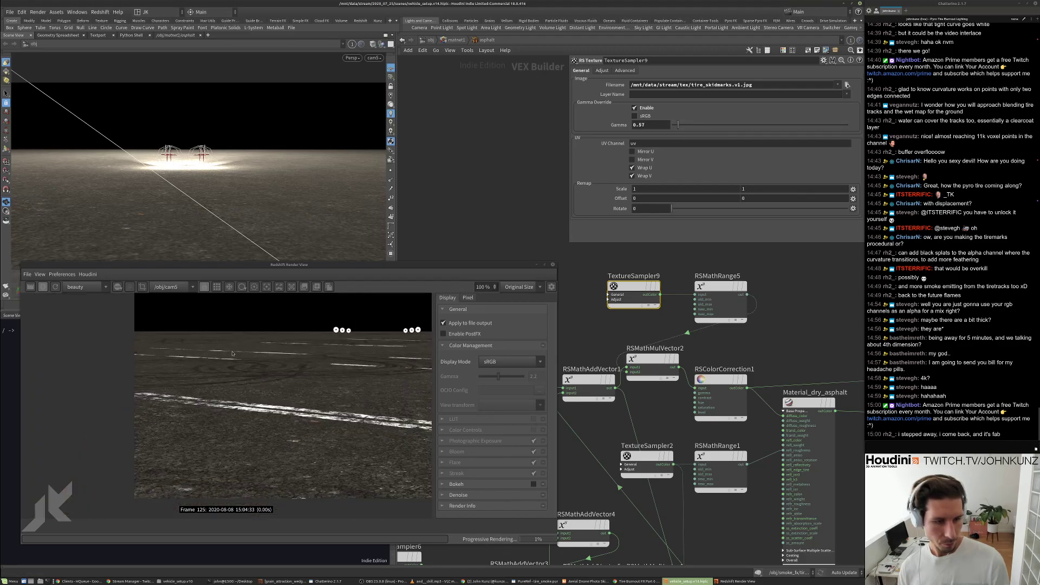
scroll(258, 354, down, 2)
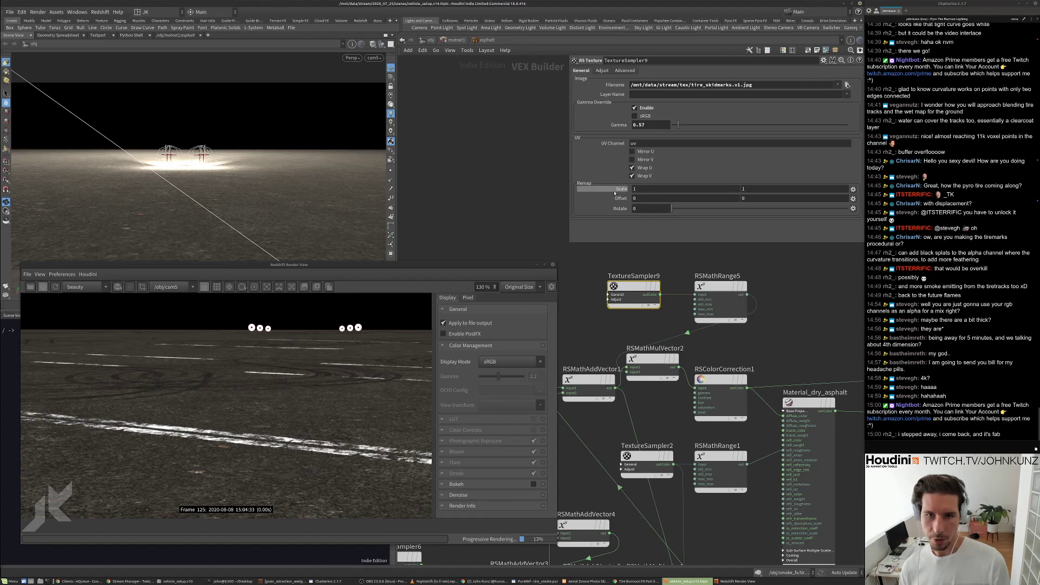
Set the skid-mark texture's remap scale to 0.6 in both directions and check the marks in the render.
mouse_move(614, 192)
middle_down()
mouse_move(588, 192)
mouse_move(600, 194)
middle_up()
middle_drag(600, 194, 601, 195)
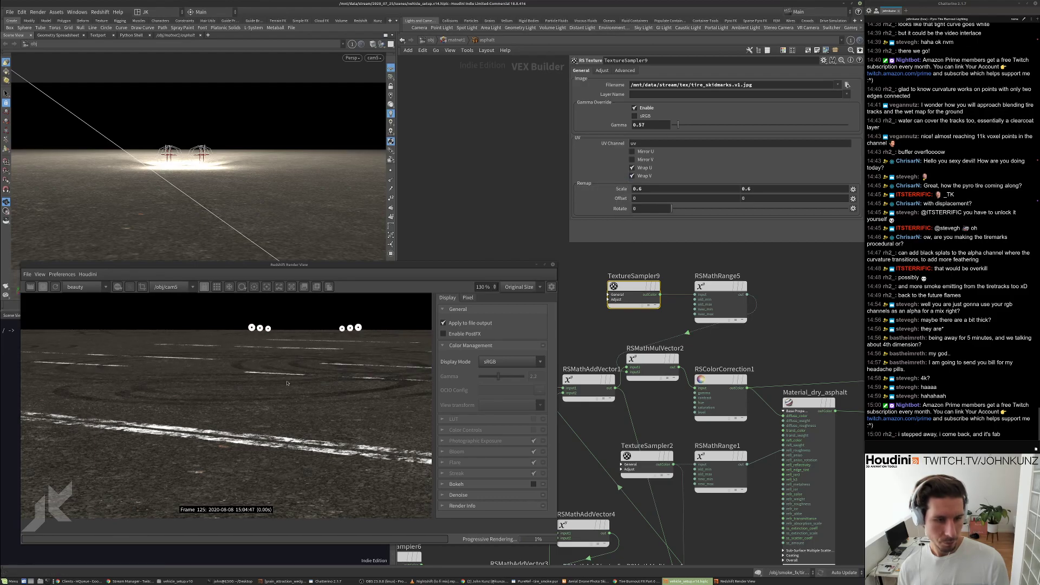
scroll(224, 391, down, 2)
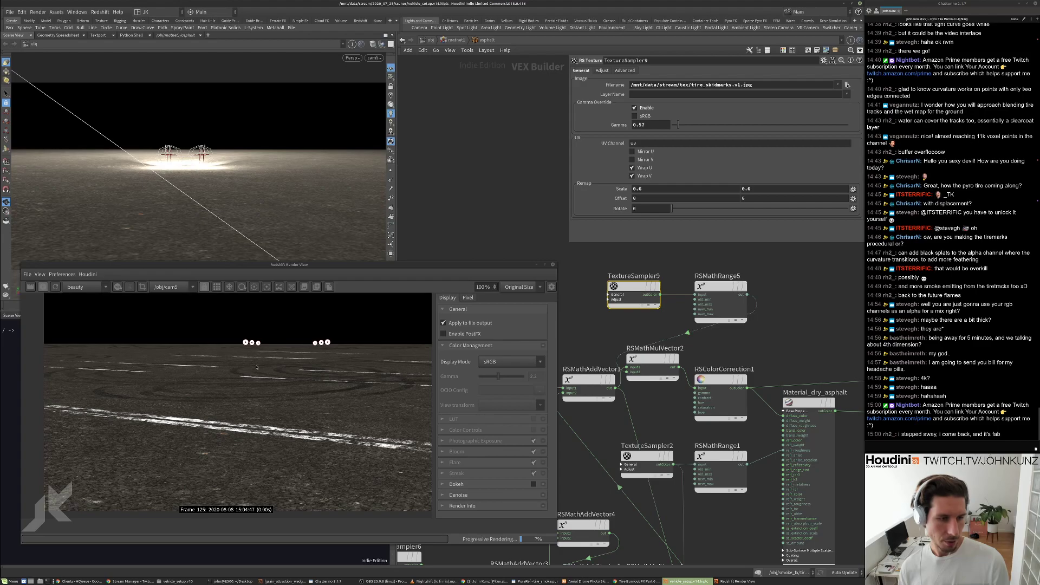
scroll(228, 386, down, 3)
Offset the skid-mark texture's remap to 0.322 and -0.093 to reposition the marks on the asphalt.
middle_drag(637, 199, 659, 204)
middle_drag(775, 198, 446, 239)
scroll(260, 417, up, 2)
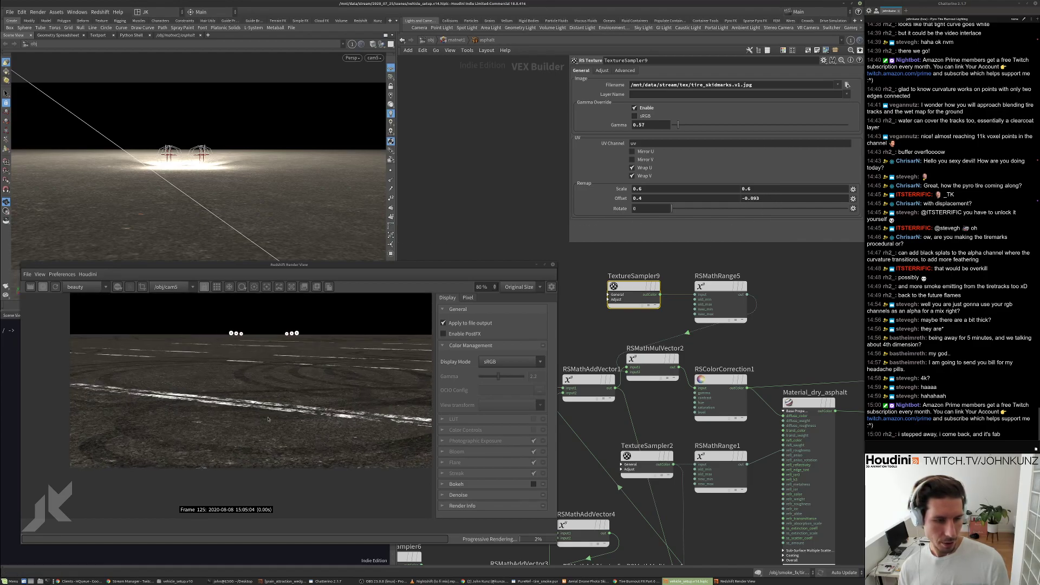
middle_drag(649, 197, 370, 245)
Connect MaterialBlender1's output to the surface input of redshift_material1 to render the full blended asphalt.
scroll(704, 379, down, 5)
middle_drag(809, 366, 673, 369)
scroll(714, 368, down, 3)
scroll(842, 354, up, 4)
click(816, 348)
scroll(807, 352, down, 4)
scroll(617, 380, up, 4)
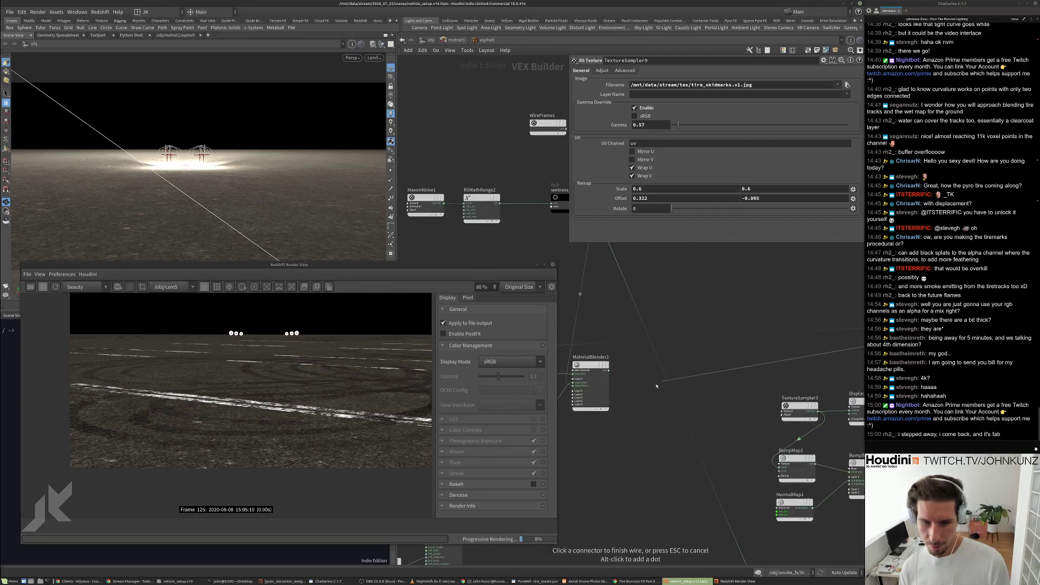
click(607, 370)
scroll(638, 411, down, 3)
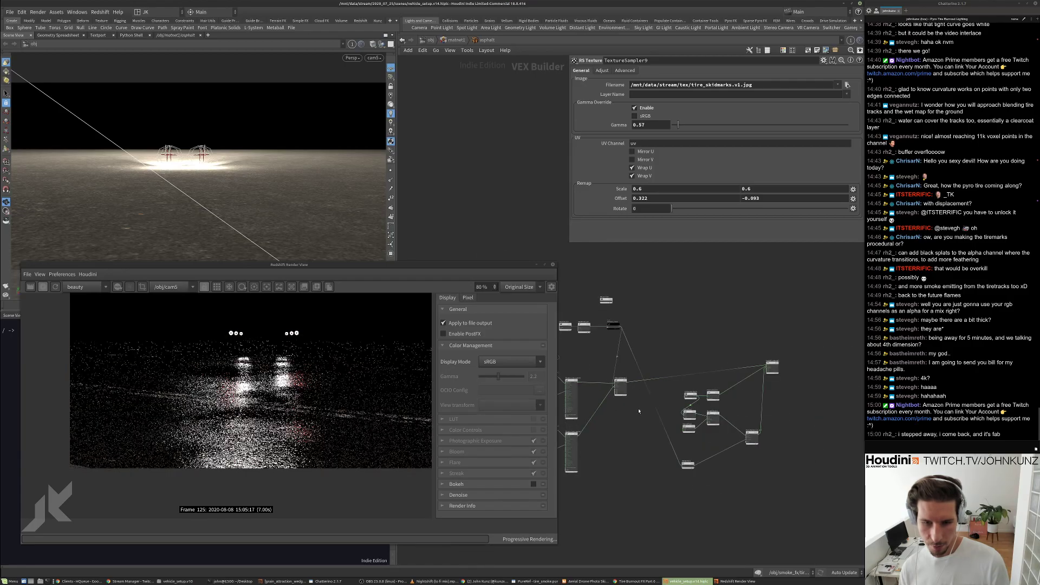
Examine the skid marks, wet patches and light reflections in the blended asphalt render, both close up and in the whole frame.
scroll(226, 424, up, 5)
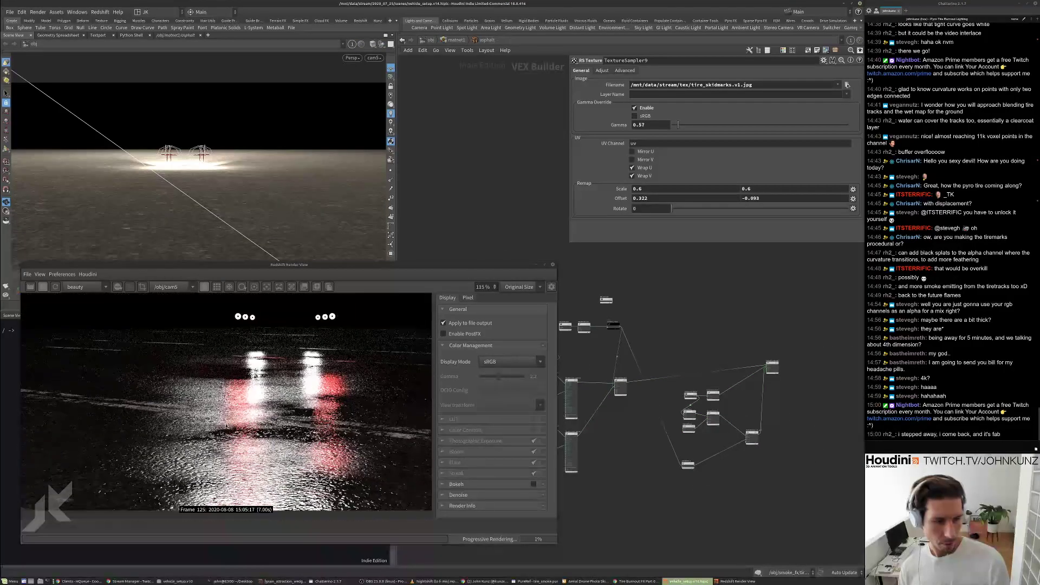
scroll(239, 440, down, 1)
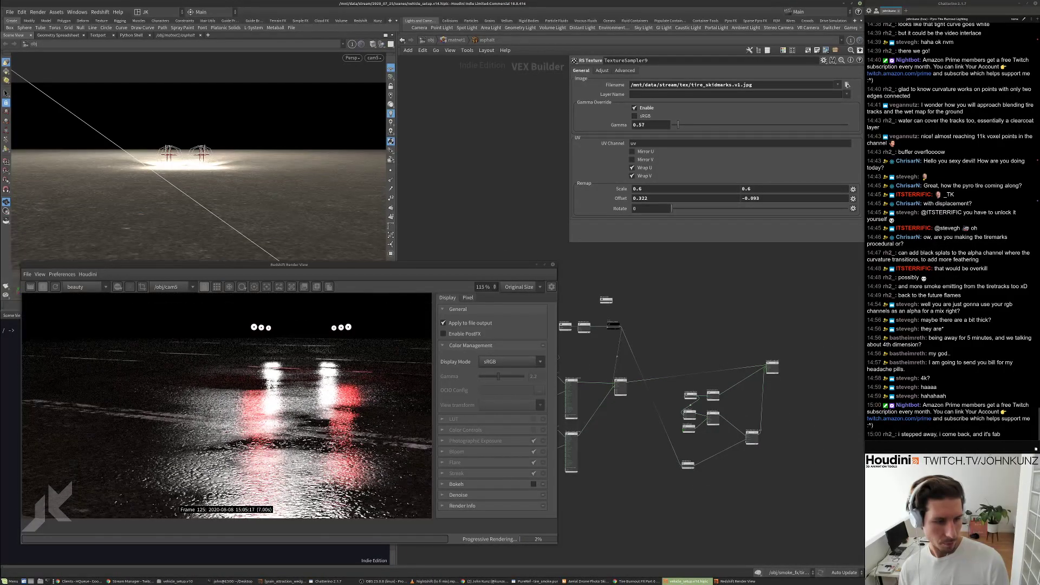
scroll(241, 444, up, 7)
scroll(242, 444, down, 4)
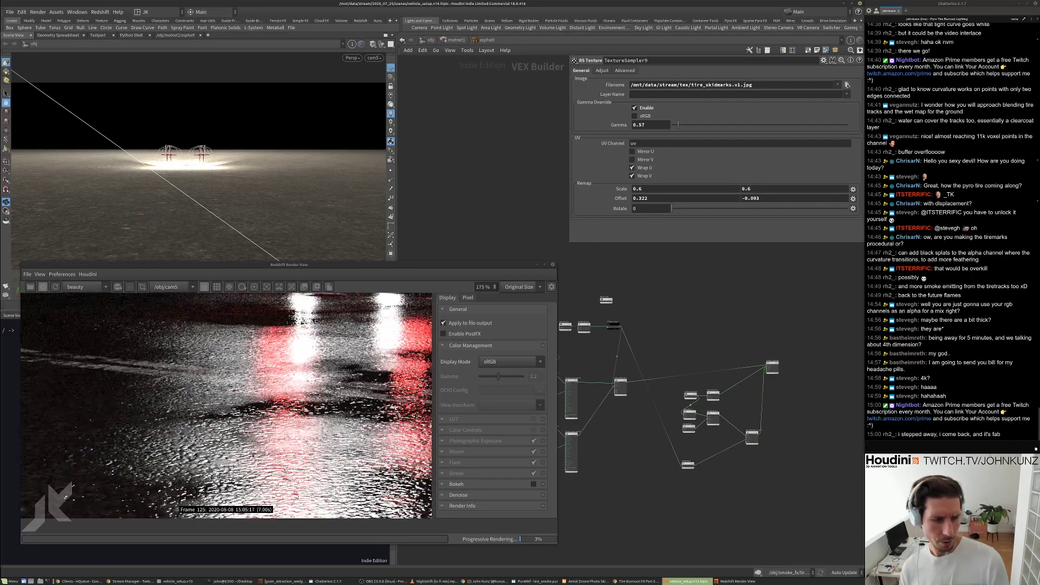
scroll(260, 443, up, 5)
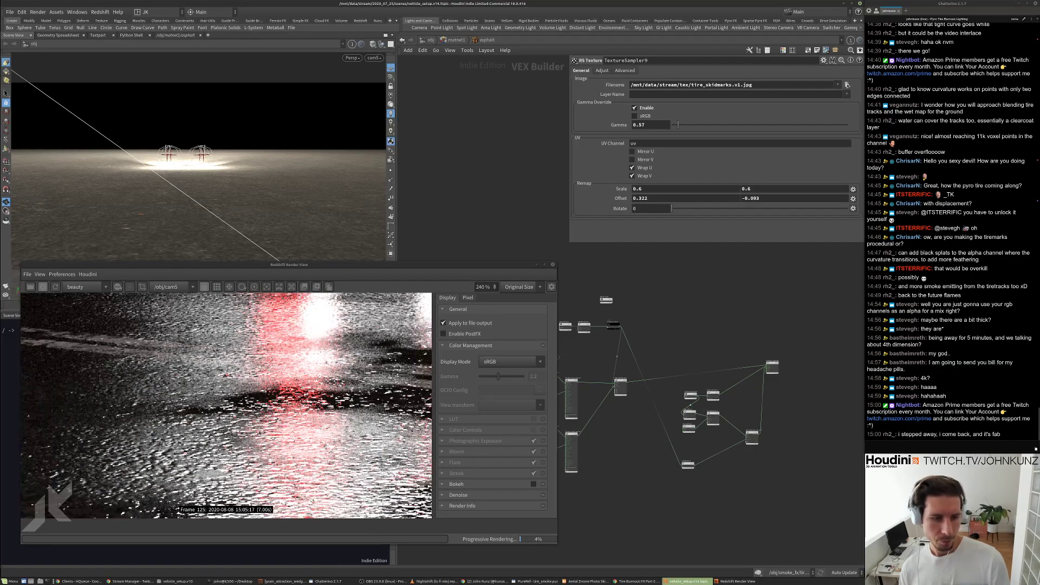
scroll(257, 434, down, 10)
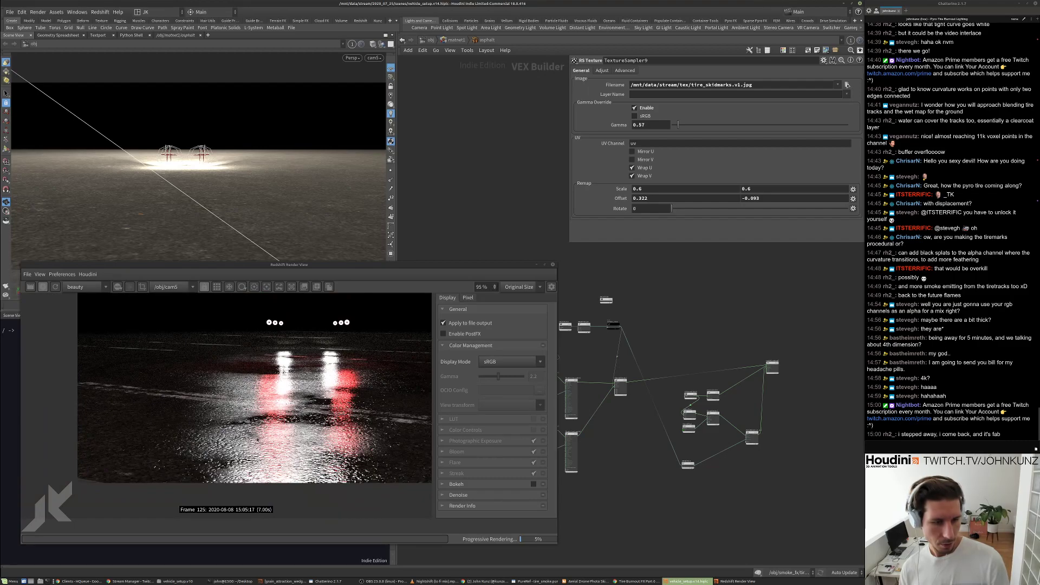
scroll(267, 433, up, 3)
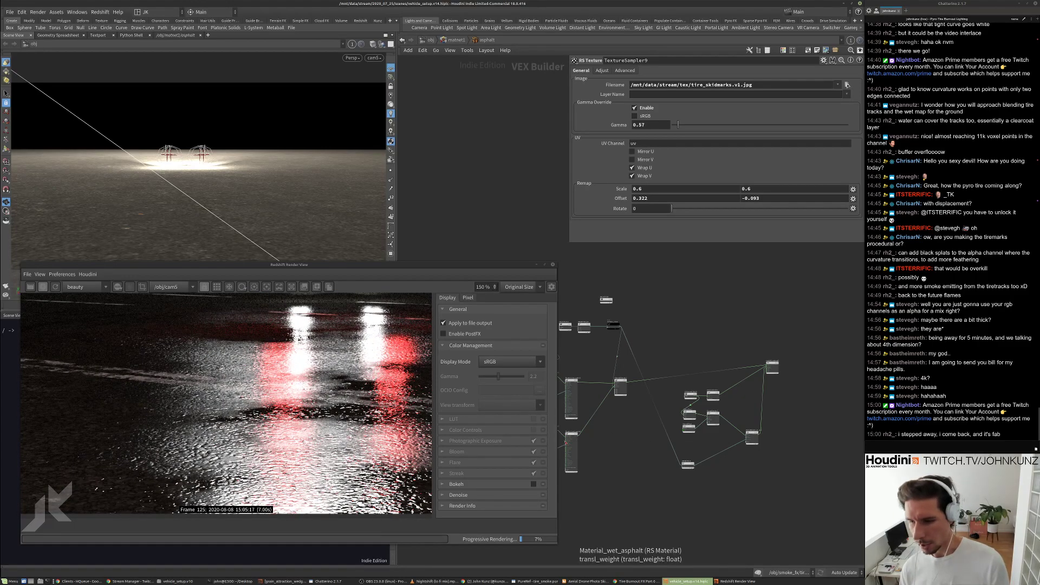
scroll(236, 400, down, 3)
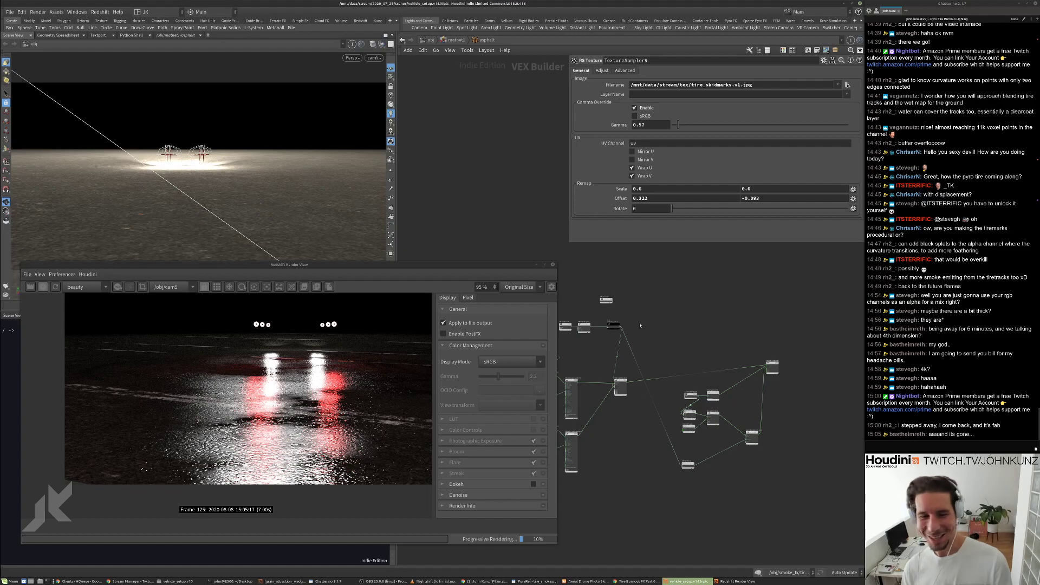
middle_drag(639, 326, 668, 304)
scroll(183, 370, up, 4)
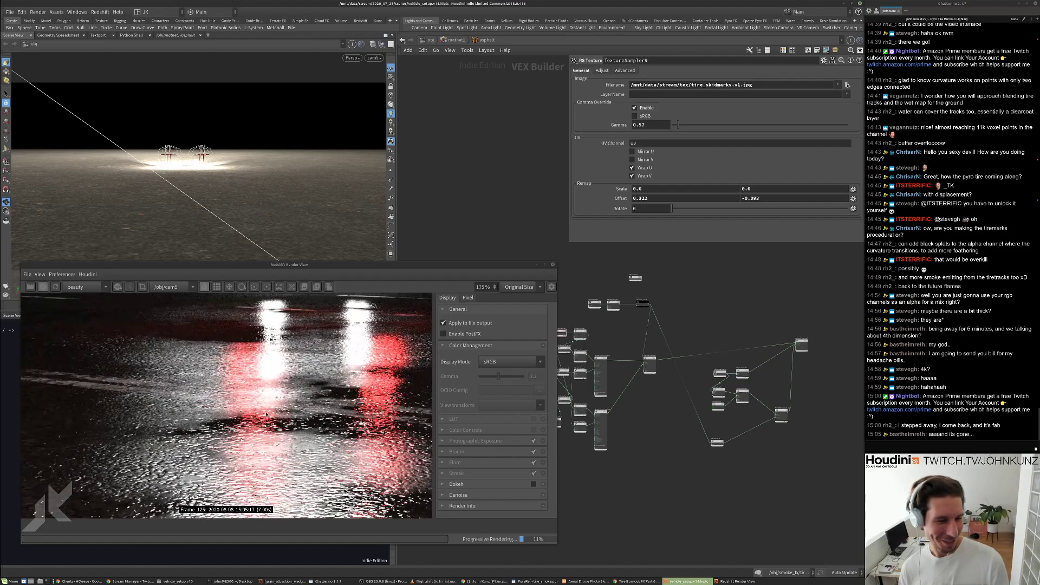
scroll(290, 408, up, 2)
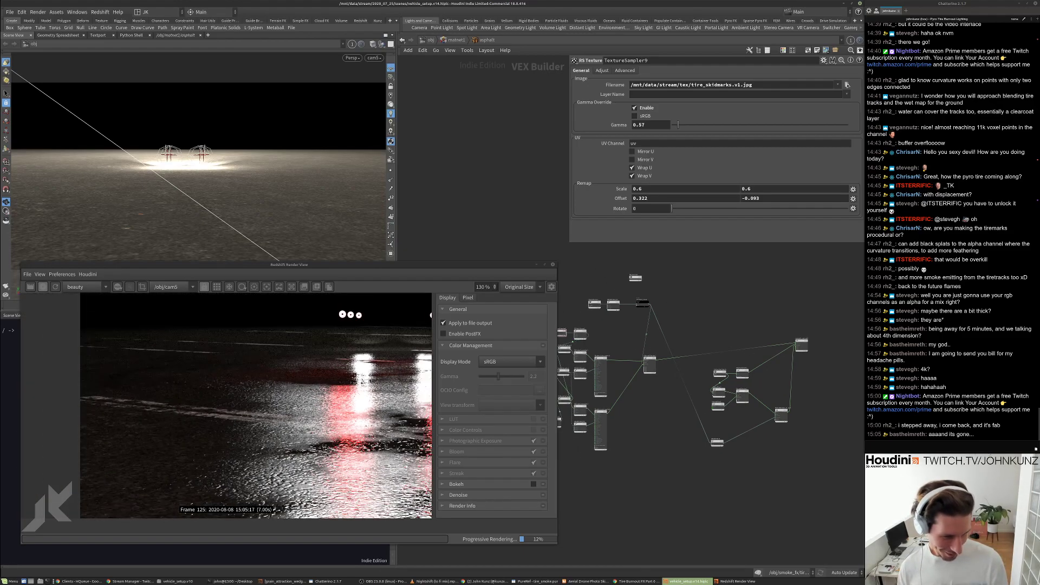
Connect the wetness_mask output to the surface input of redshift_material1 and inspect the mask in the render.
scroll(765, 456, up, 4)
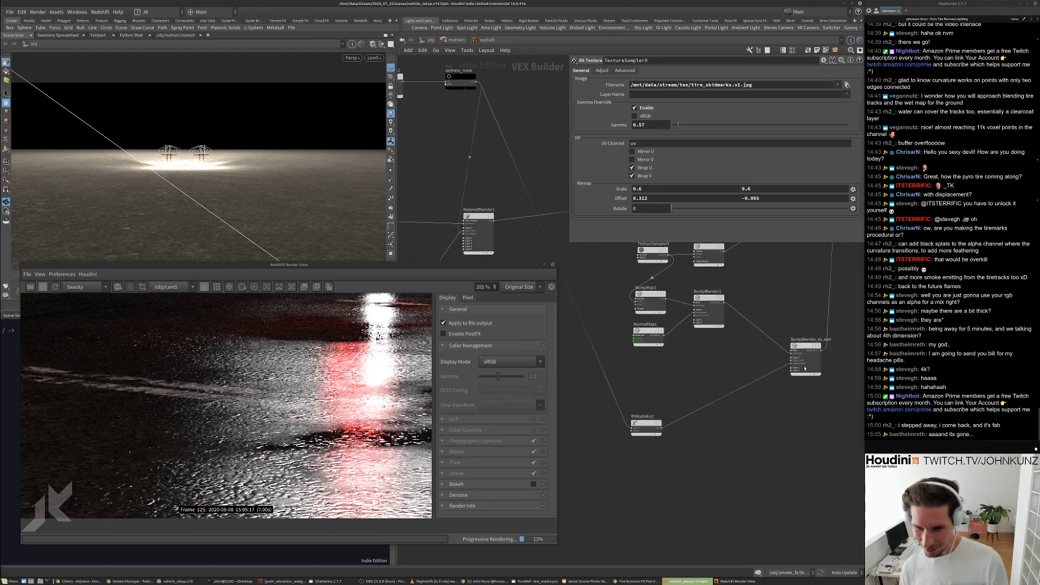
scroll(699, 373, down, 1)
middle_drag(699, 373, 861, 526)
scroll(665, 282, up, 2)
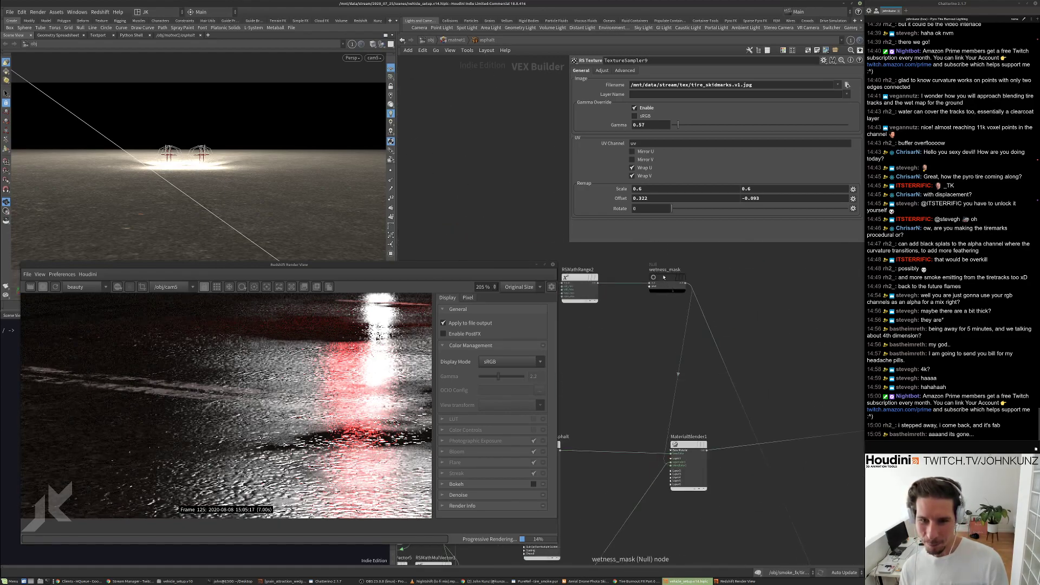
scroll(671, 349, down, 2)
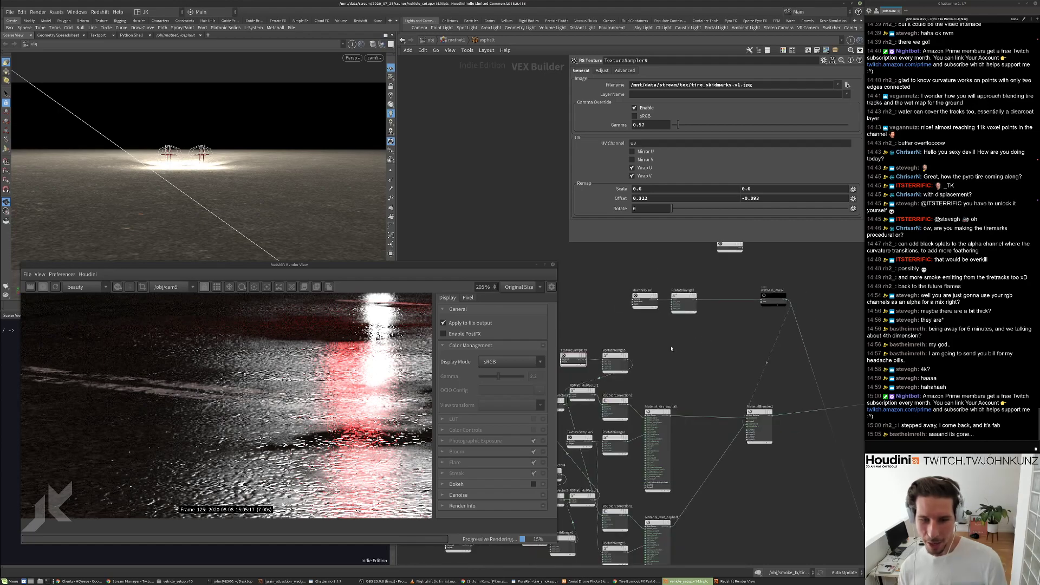
middle_drag(786, 327, 799, 351)
scroll(586, 341, down, 2)
scroll(783, 379, up, 2)
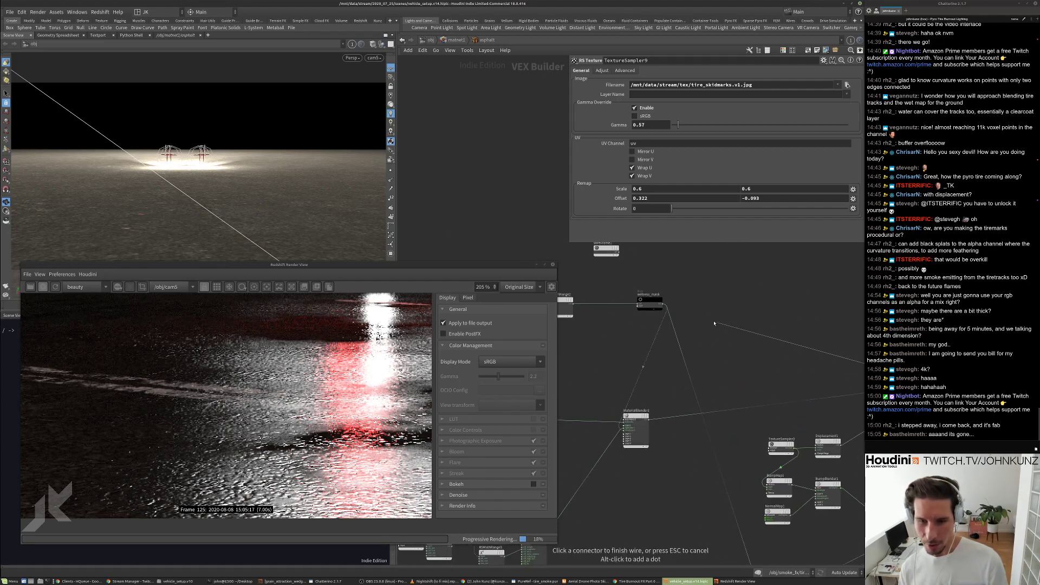
click(667, 308)
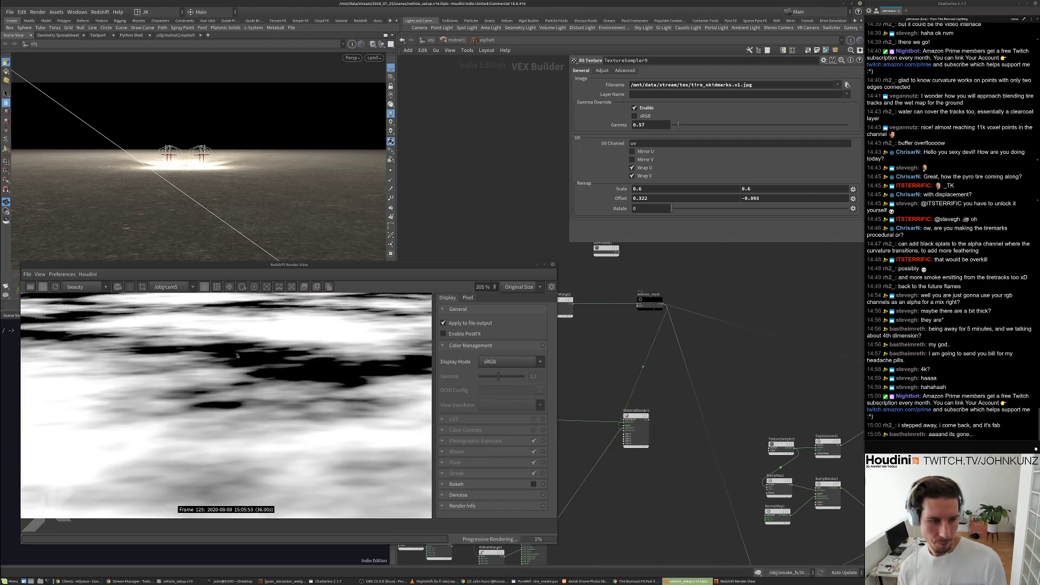
scroll(603, 363, down, 2)
scroll(256, 407, down, 5)
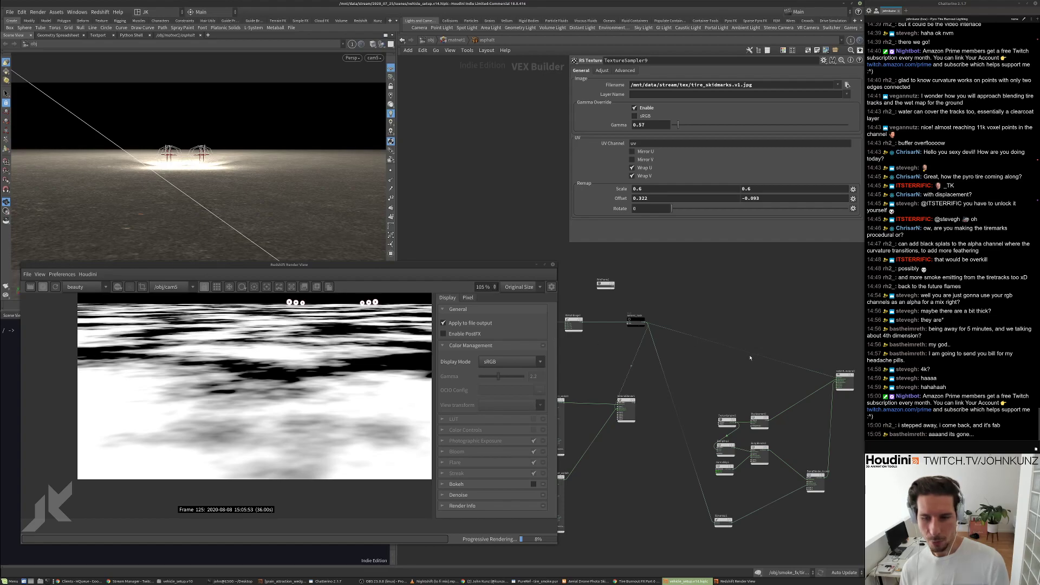
scroll(751, 367, up, 2)
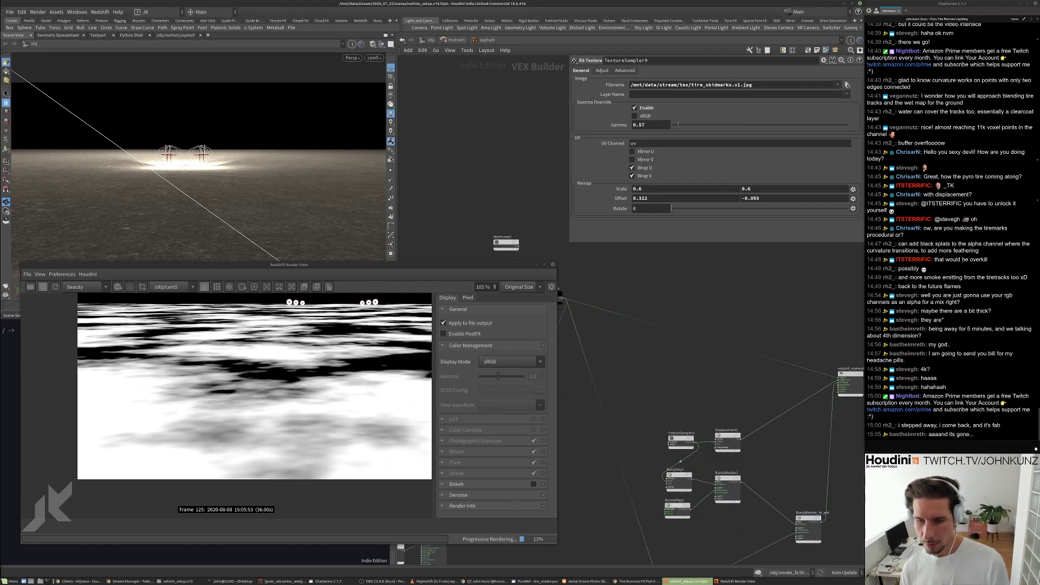
Reconnect MaterialBlender1 to the surface input of redshift_material1 in place of the wetness mask.
middle_drag(750, 363, 793, 351)
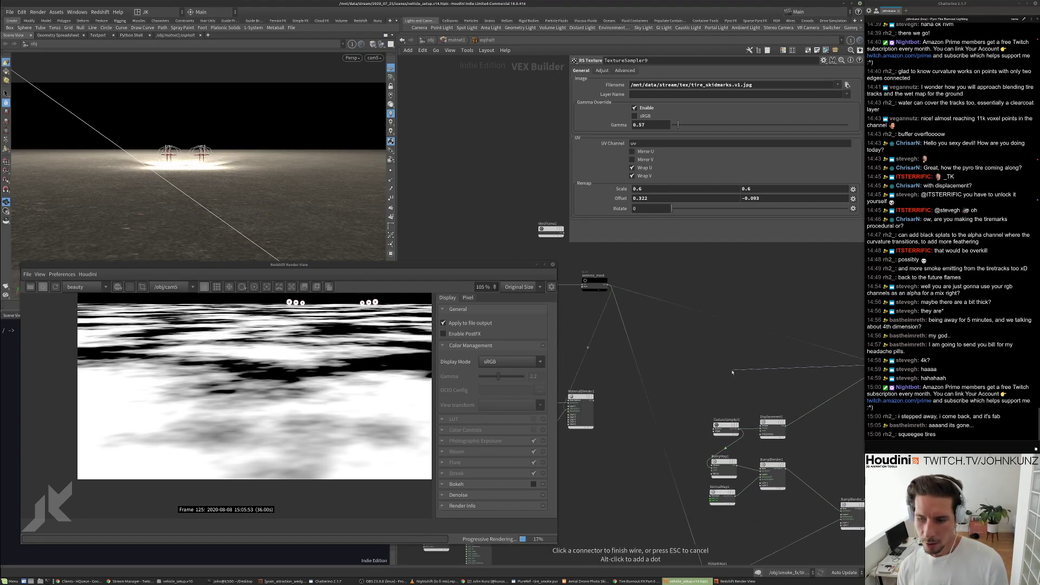
click(595, 399)
middle_drag(609, 376, 714, 374)
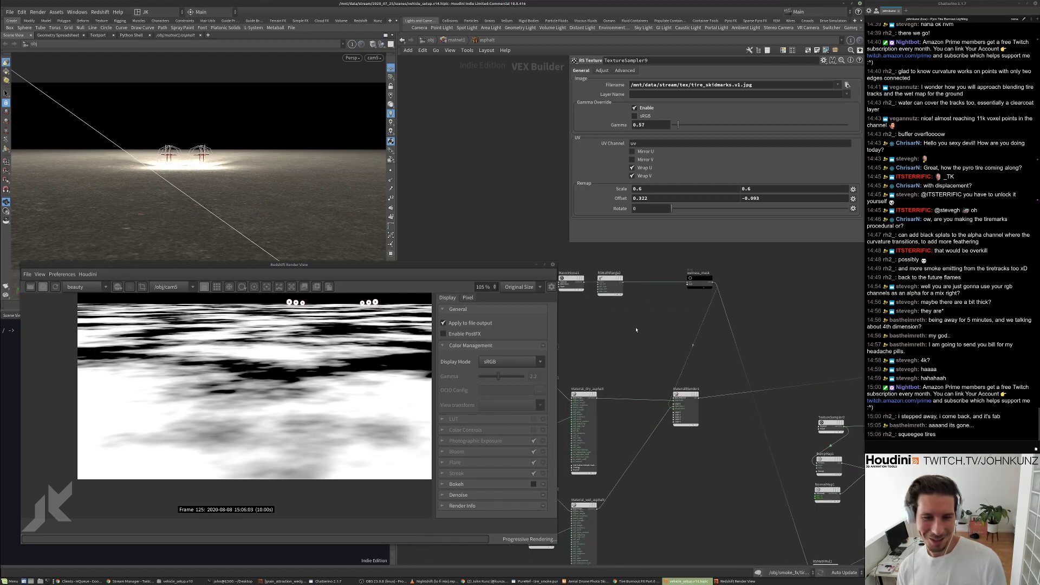
middle_drag(646, 334, 664, 354)
scroll(280, 375, up, 5)
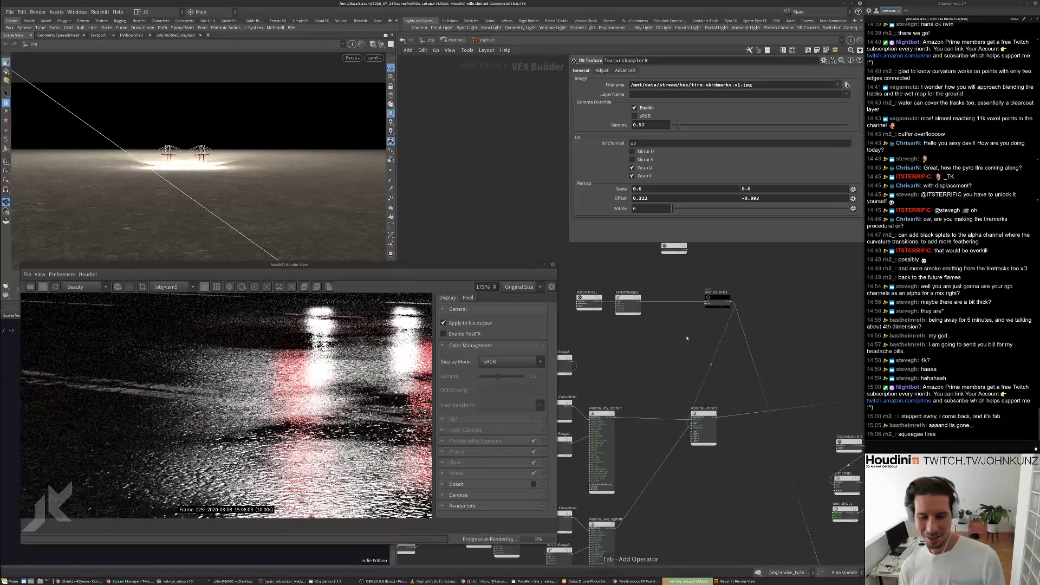
key(Tab)
text(mu)
key(Escape)
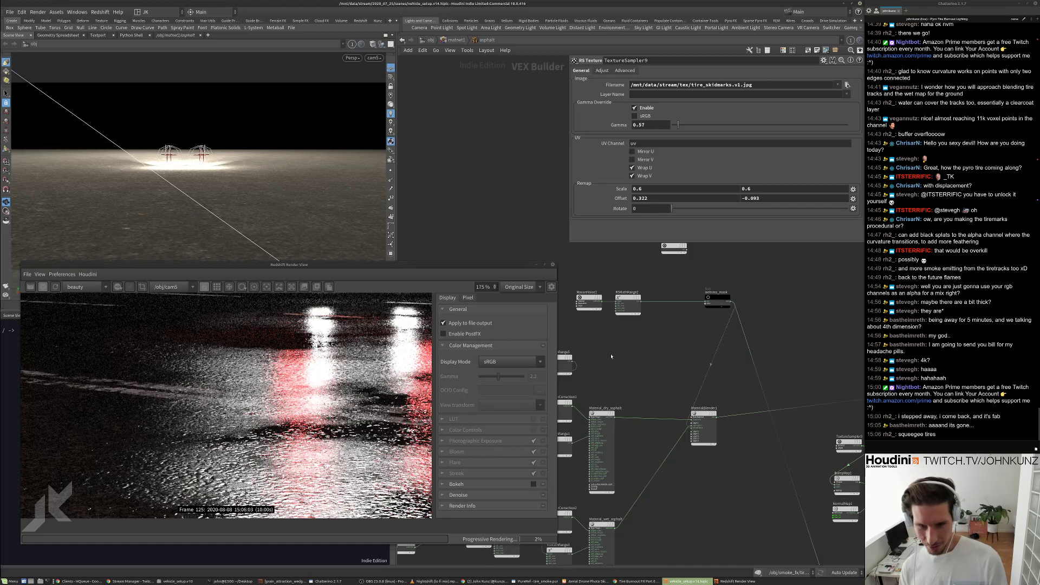
Add an RS Vector Mul node just below the wetness mask chain, between its RS Change Range node and the wetness_mask null.
middle_drag(614, 356, 692, 338)
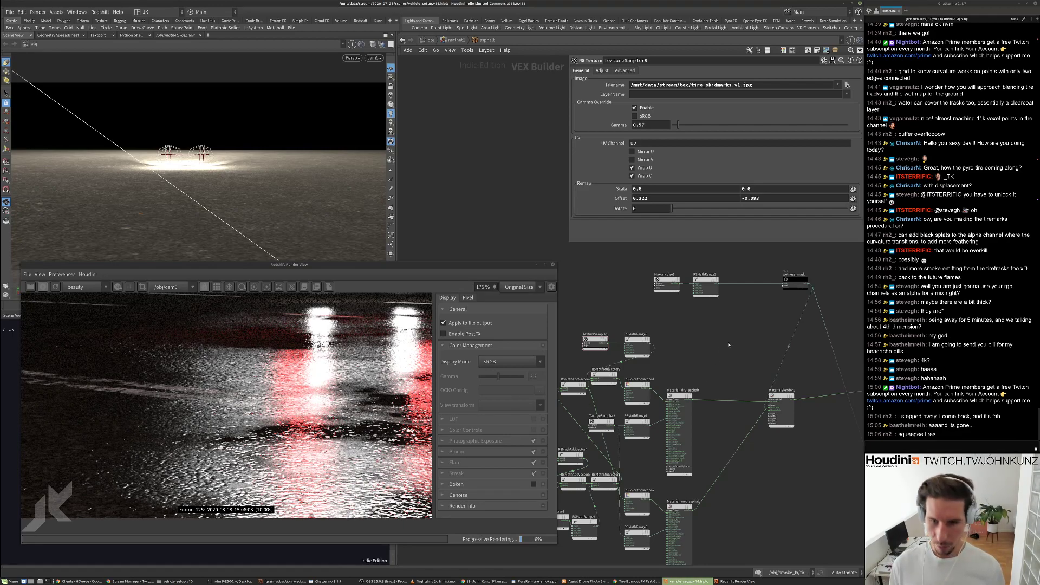
middle_drag(728, 344, 712, 335)
key(Tab)
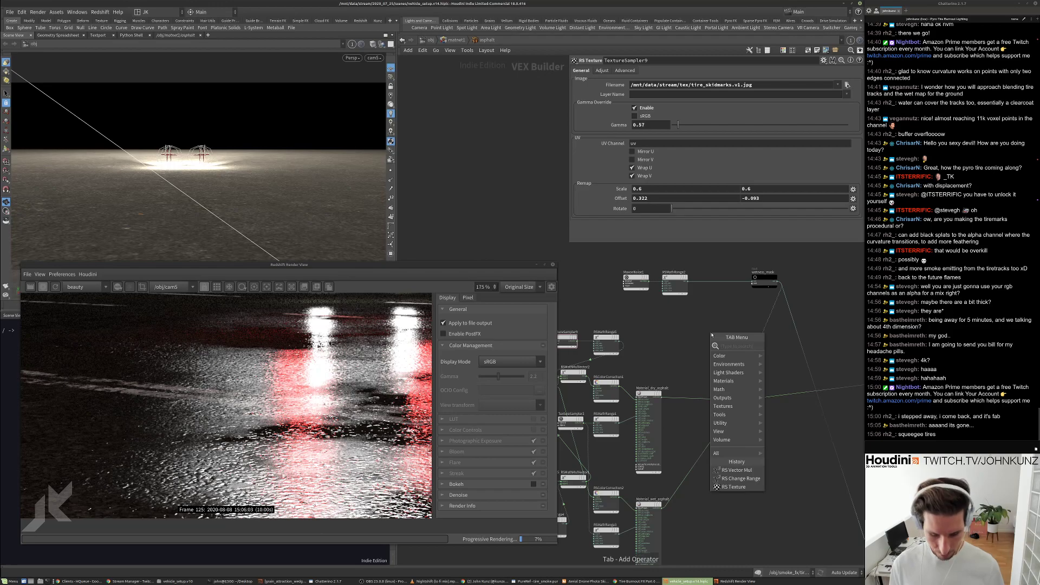
text(mul)
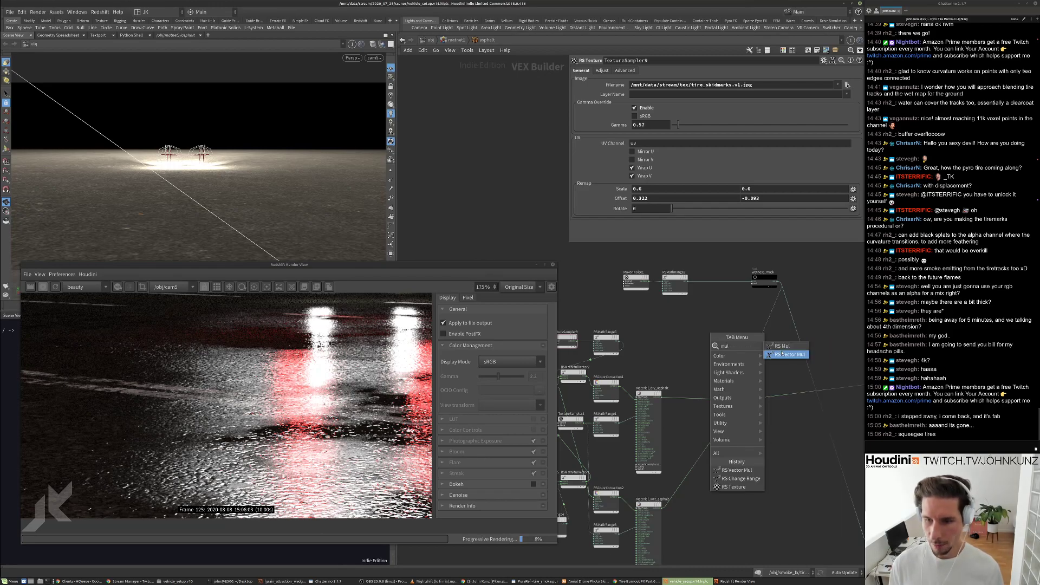
click(787, 355)
click(725, 325)
drag(724, 325, 713, 326)
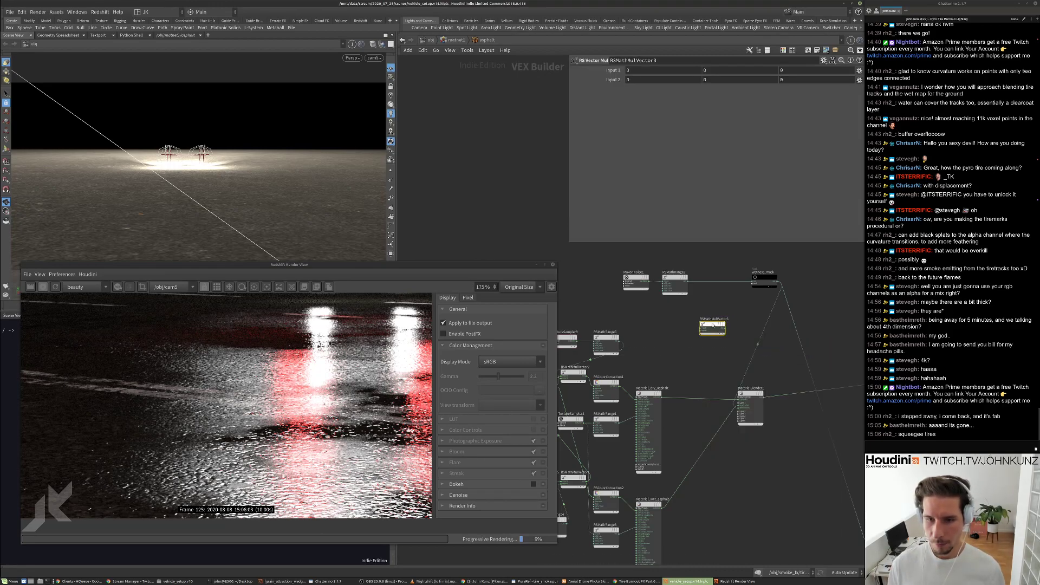
Replace the RS Vector Mul node with an RS Mul node inserted between the RS Change Range node and the wetness_mask null.
key(Delete)
key(Tab)
text(mul)
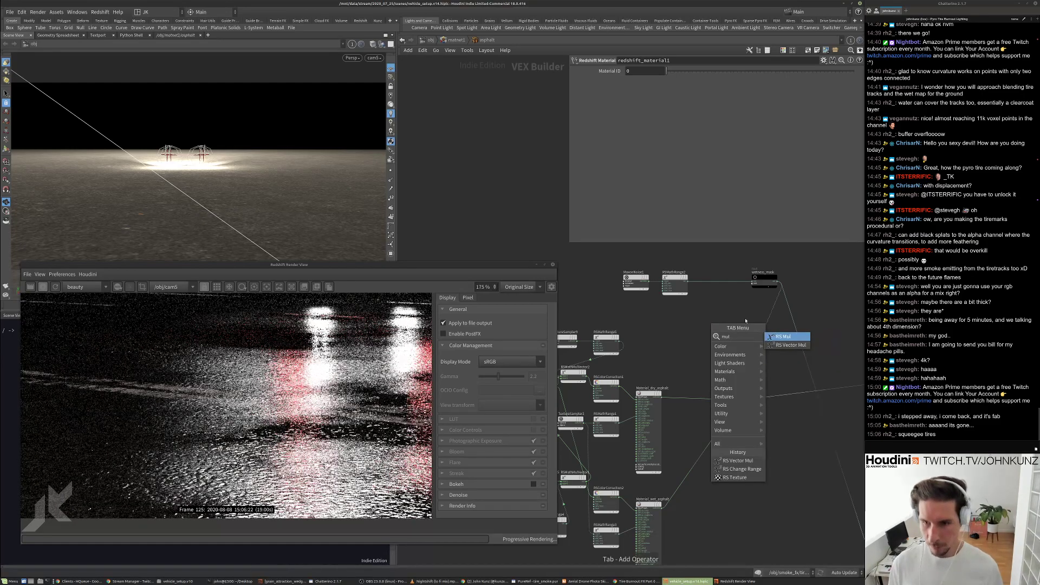
key(Return)
click(732, 325)
drag(732, 325, 721, 283)
middle_drag(603, 361, 649, 347)
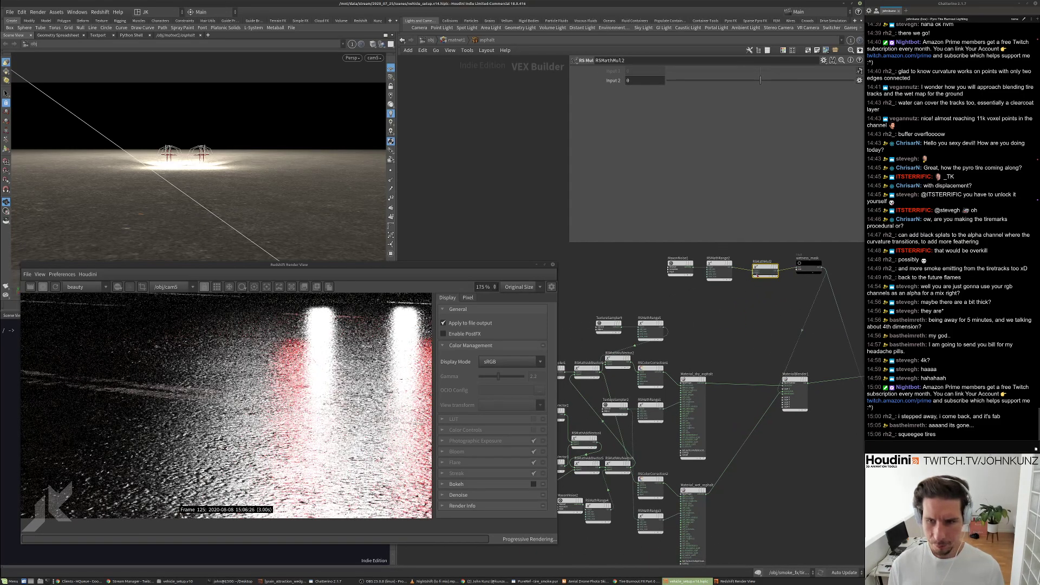
Set Input 2 of the RS Mul node in the wetness mask chain to 1.
scroll(322, 395, down, 4)
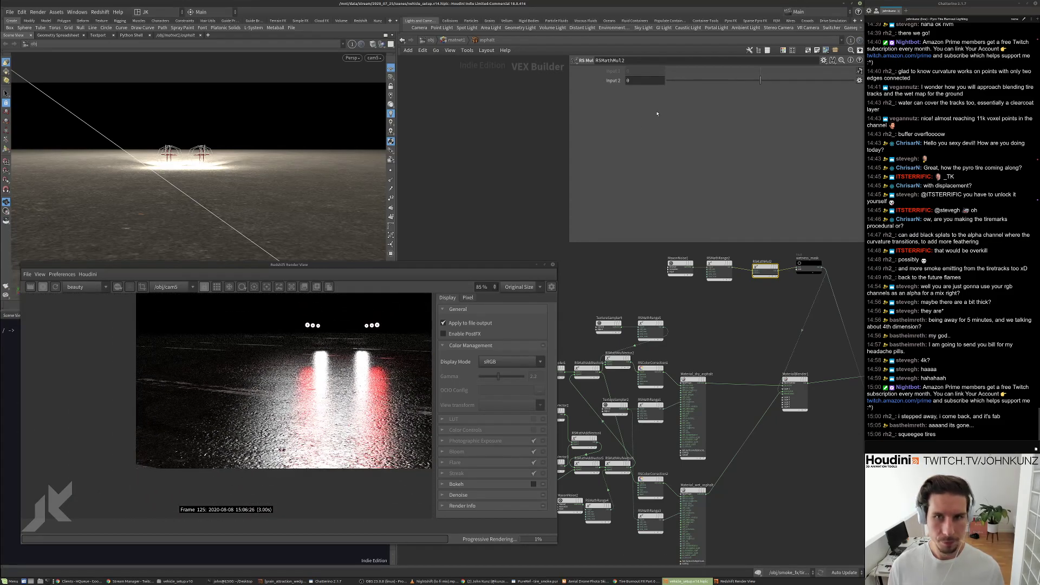
click(648, 80)
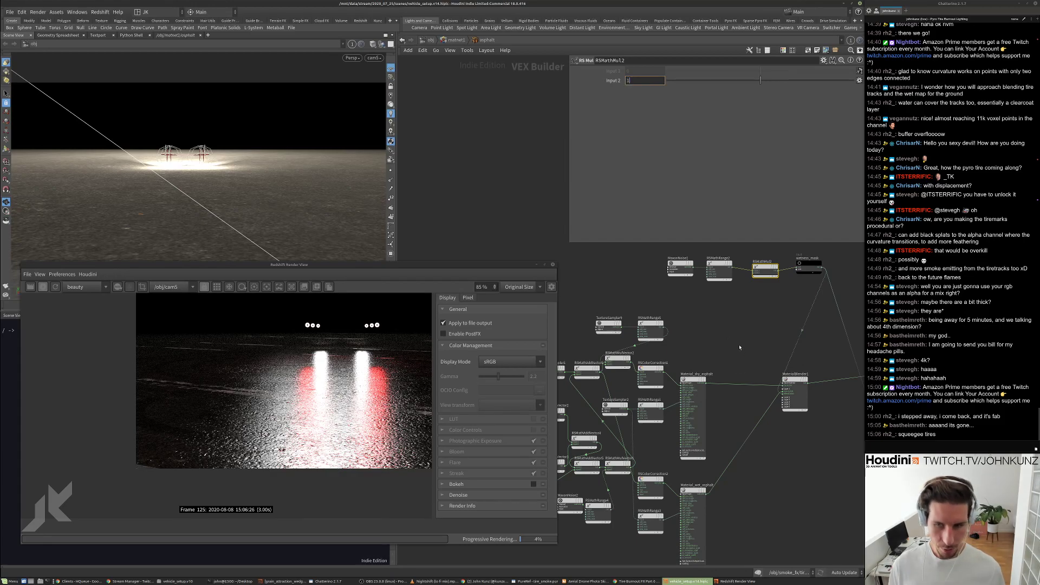
key(Return)
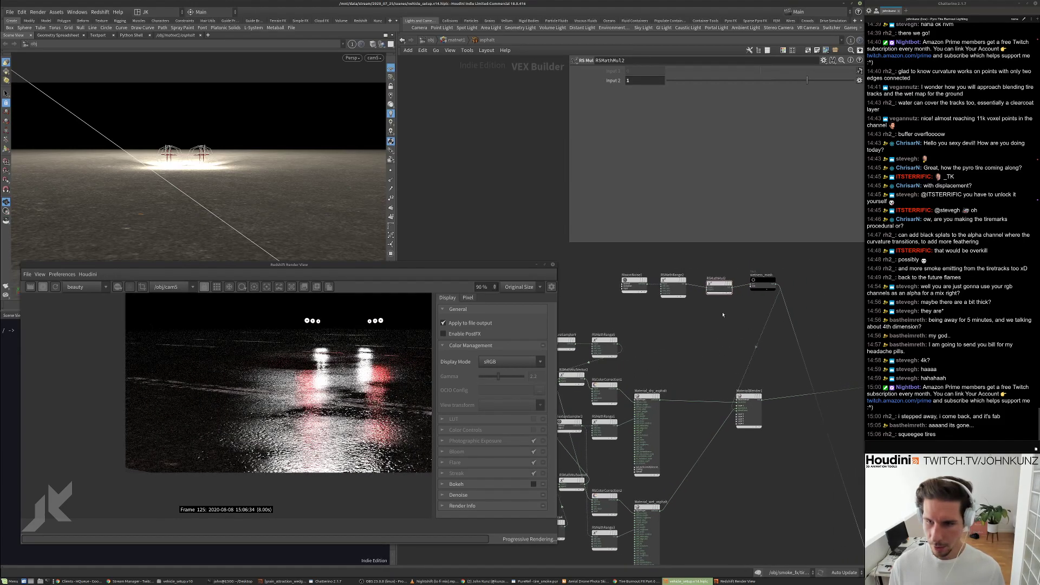
scroll(720, 281, up, 2)
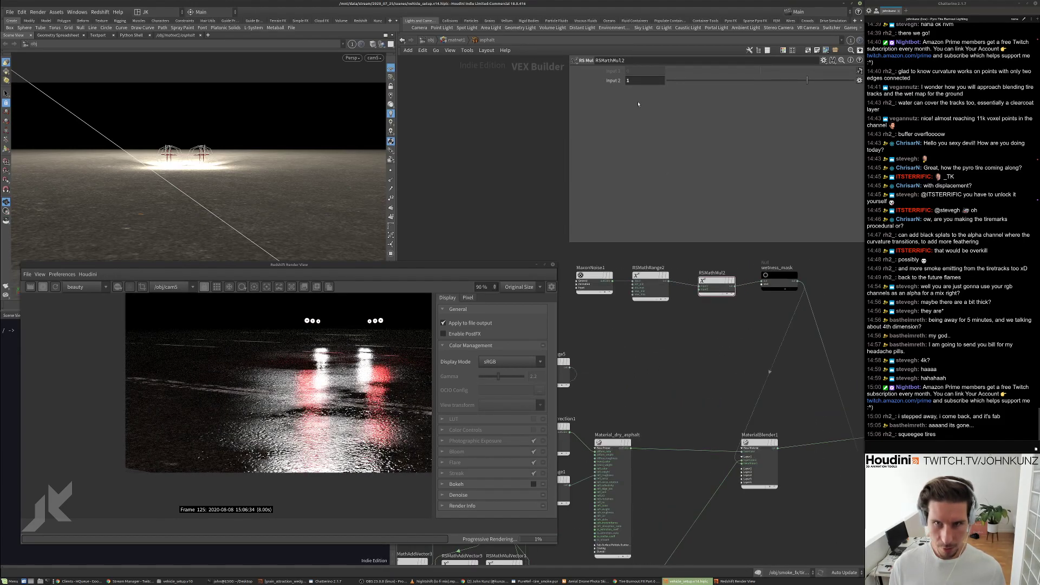
Set Input 2 of the RS Mul node back to 0 and check the wet patches in the render.
click(634, 81)
text(0)
key(Return)
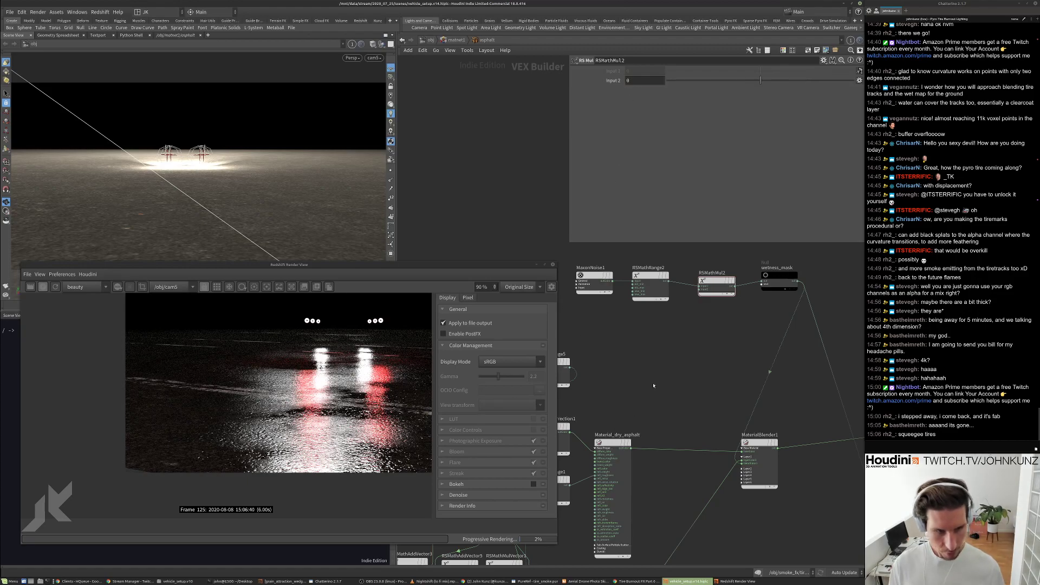
scroll(714, 443, down, 4)
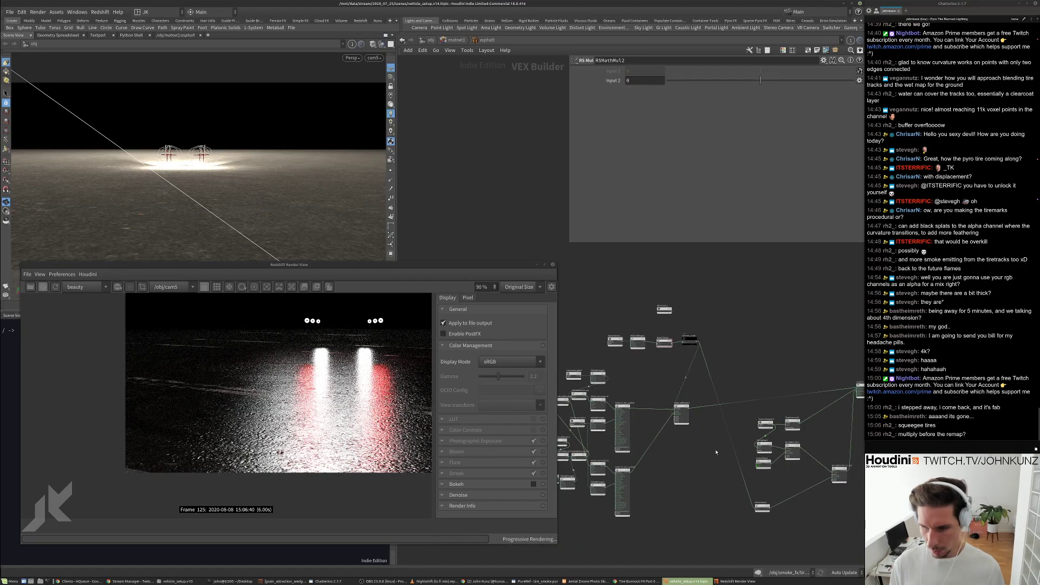
Move the RS Mul node ahead of the remap, inserting it between MaxonNoise1 and RSMathRange2.
scroll(638, 371, up, 4)
drag(692, 313, 694, 372)
middle_drag(659, 369, 726, 368)
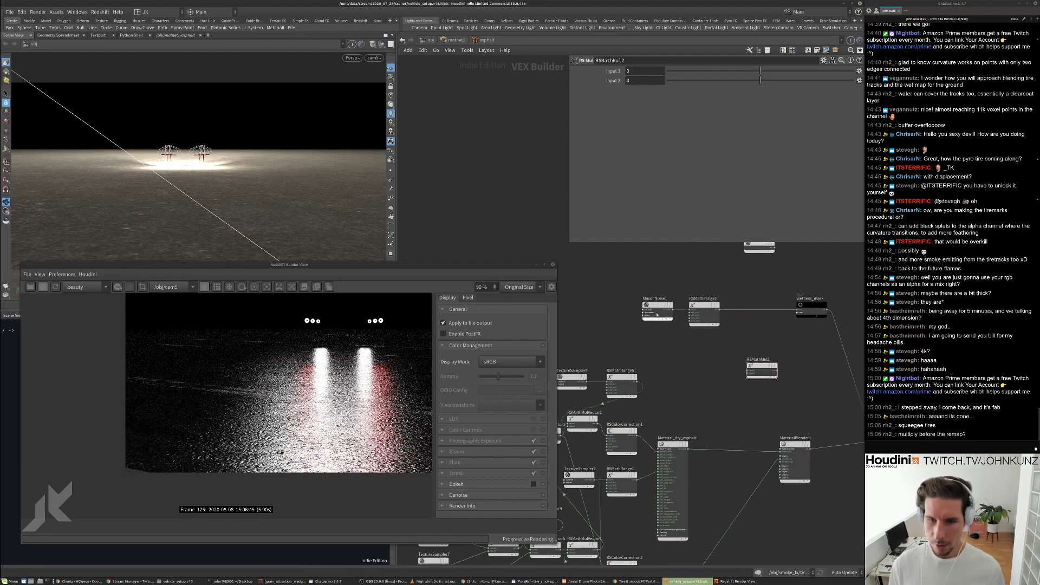
drag(651, 305, 607, 305)
drag(761, 370, 653, 307)
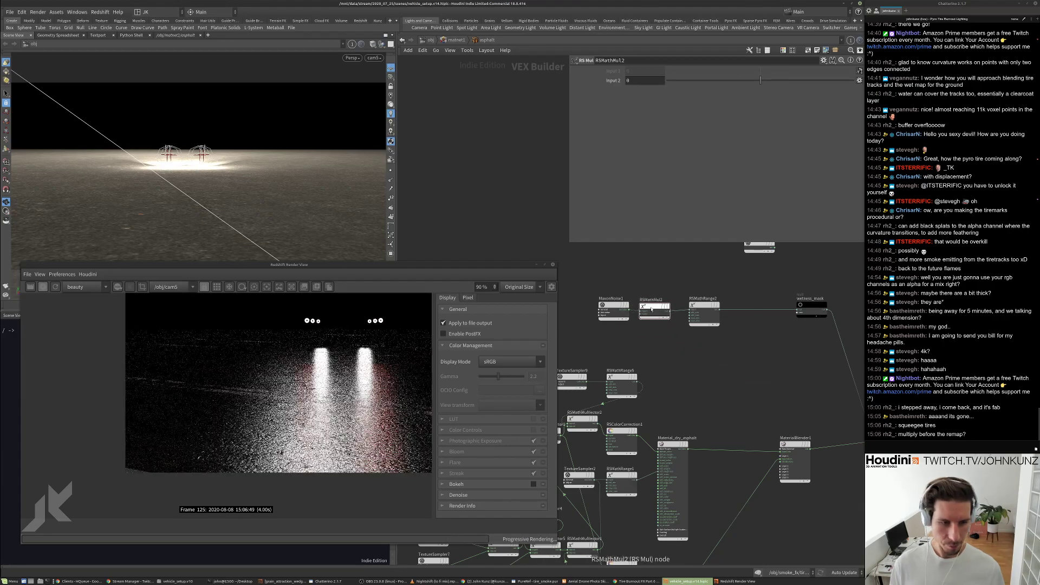
scroll(623, 325, down, 5)
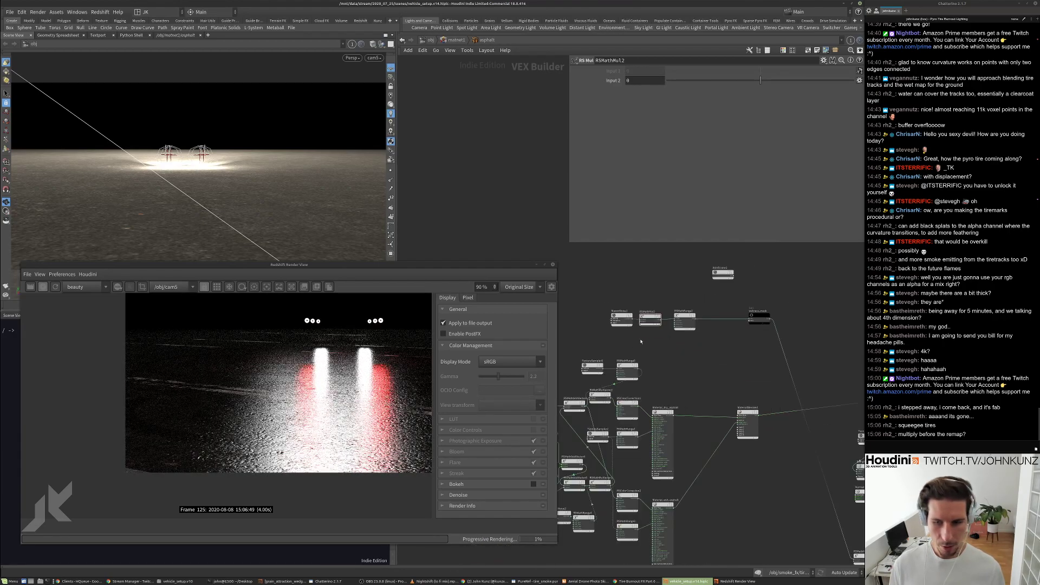
Pull the RS Mul node out of the wetness mask chain and place it below the wetness_mask null.
middle_drag(698, 375, 638, 375)
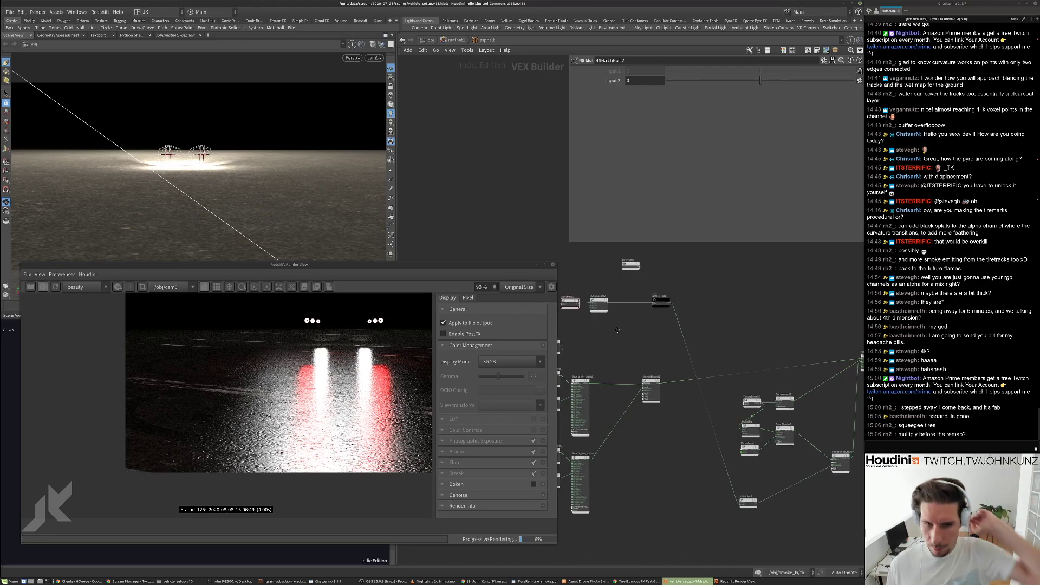
middle_drag(603, 325, 622, 326)
drag(590, 303, 663, 344)
Connect the wetness_mask output directly to the surface input of redshift_material1 and refresh the render.
middle_drag(665, 345, 549, 349)
click(764, 362)
middle_drag(666, 340, 707, 328)
click(655, 310)
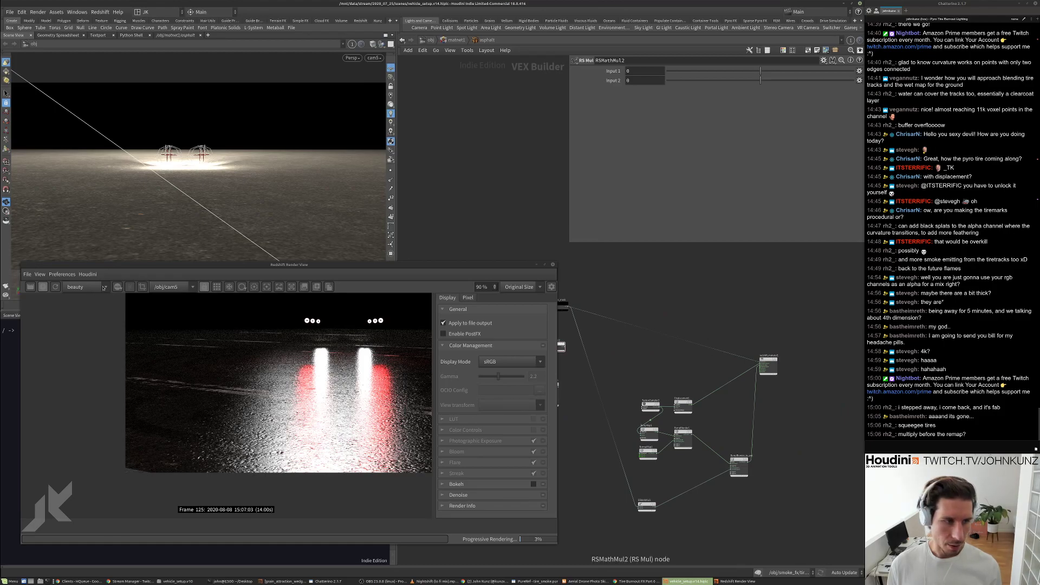
click(56, 287)
scroll(363, 403, up, 1)
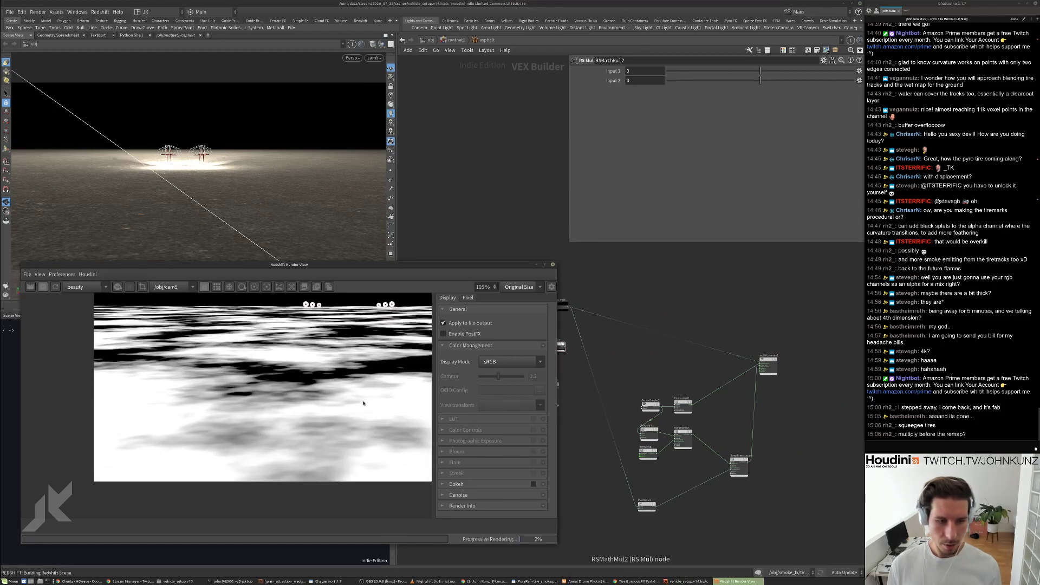
Examine the wetness mask in the render and how its null is wired to the neighbouring asphalt nodes.
scroll(368, 408, down, 1)
scroll(352, 396, down, 2)
middle_drag(604, 357, 679, 350)
scroll(640, 304, up, 1)
scroll(639, 304, up, 2)
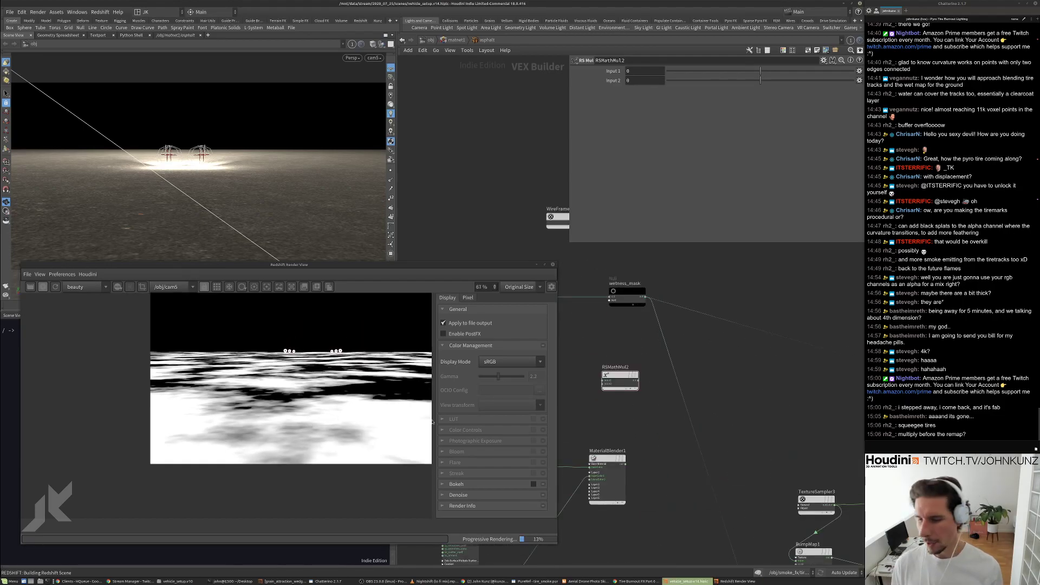
scroll(651, 363, down, 2)
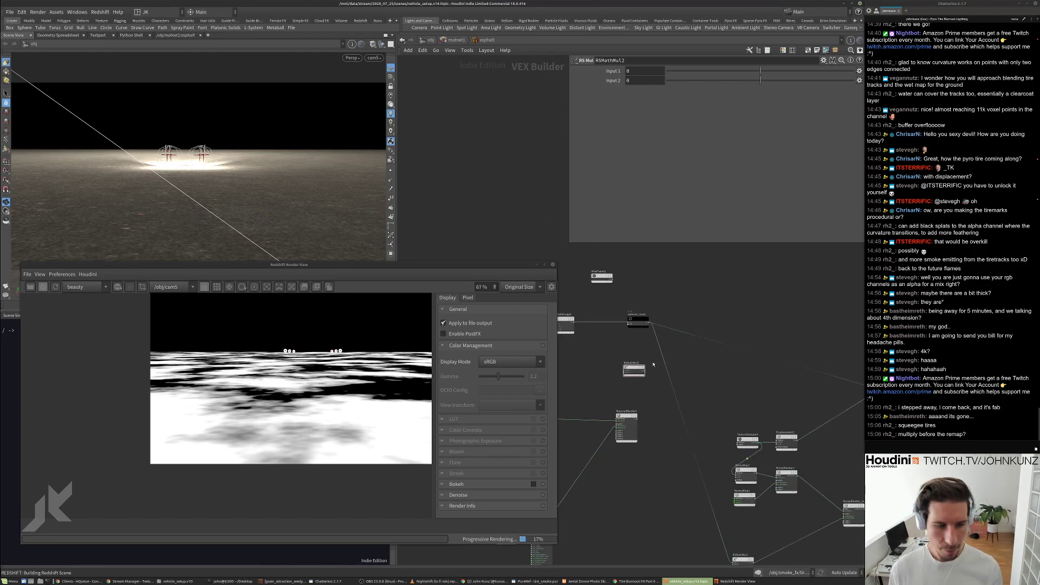
middle_drag(648, 420, 654, 361)
scroll(654, 361, down, 1)
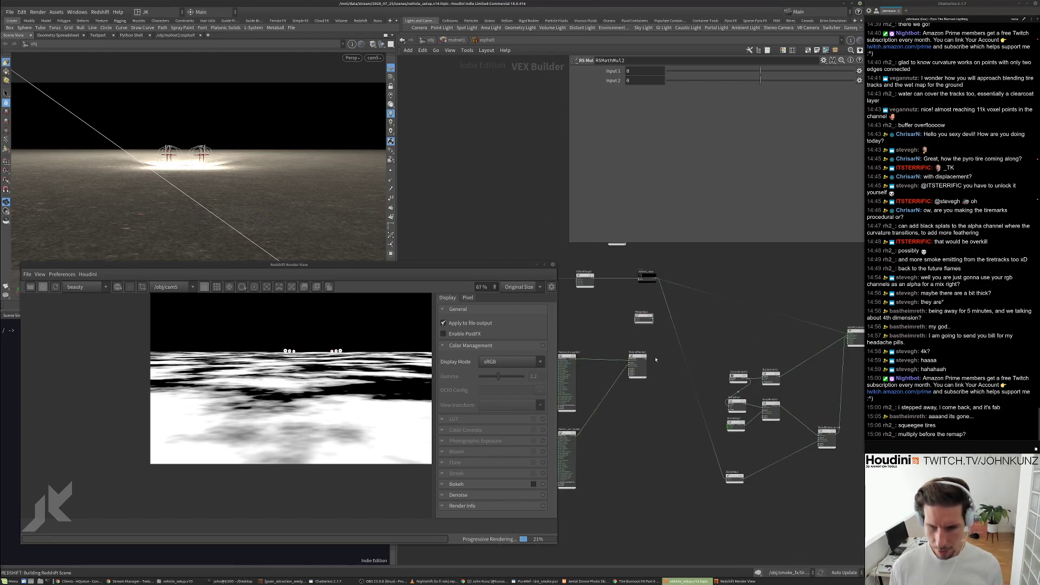
Connect Material_dry_asphalt to the surface input of redshift_material1 to preview the dry asphalt alone.
drag(850, 335, 578, 359)
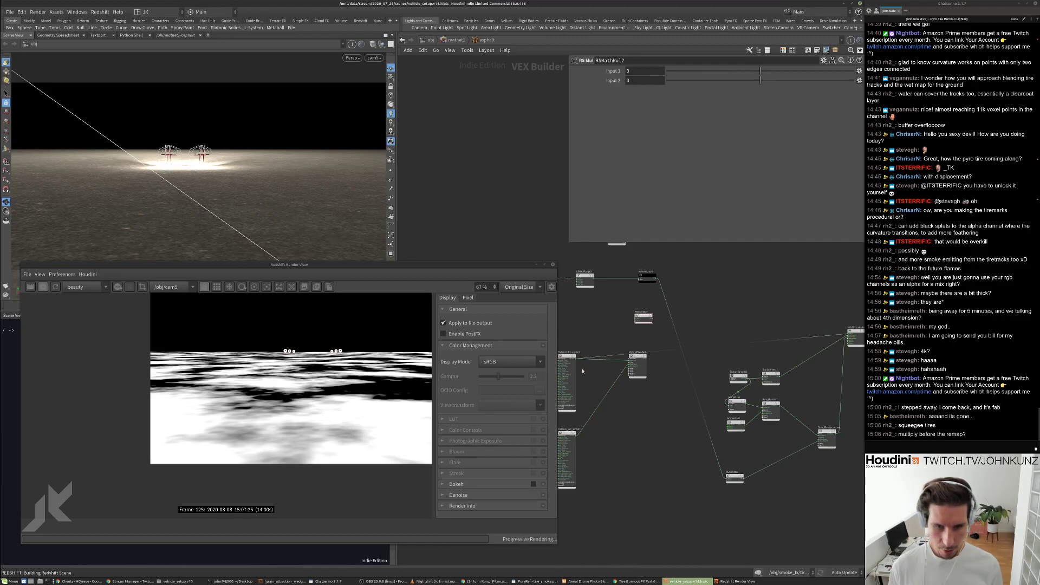
scroll(582, 370, up, 3)
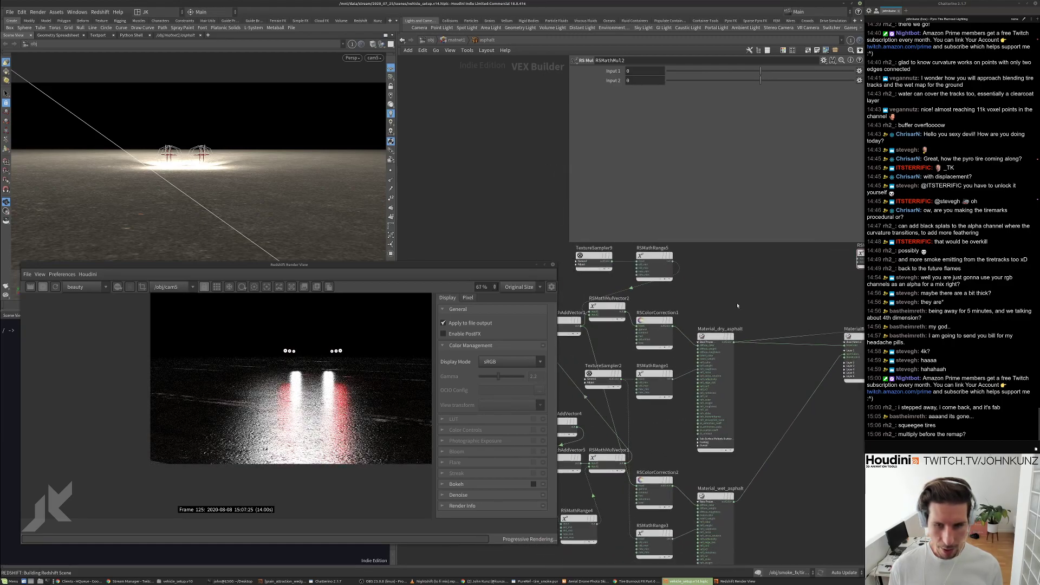
scroll(672, 390, up, 2)
Set the reflection IOR of Material_dry_asphalt to 1.1 and check the light reflections in the render.
click(671, 388)
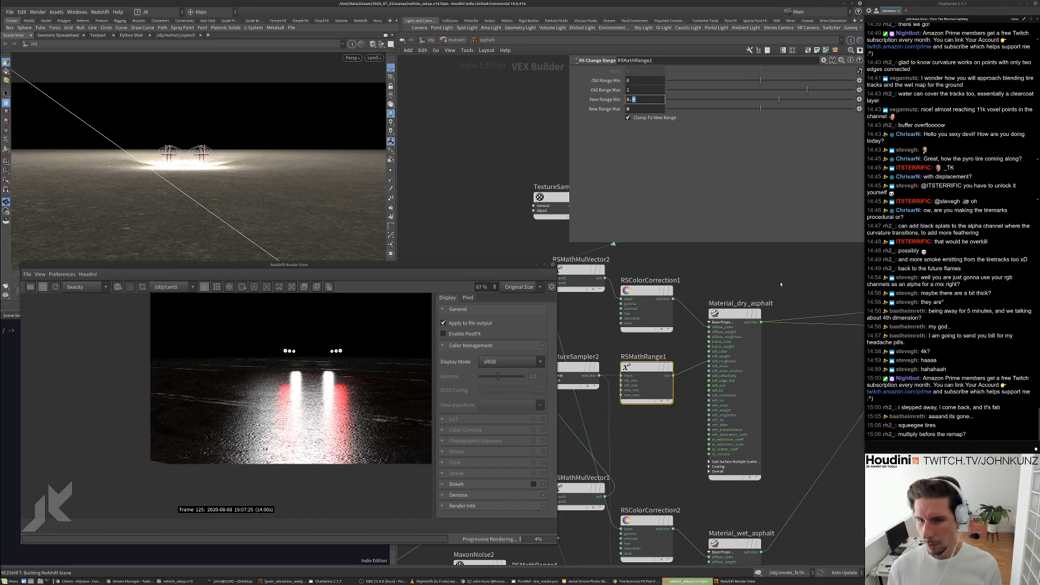
click(735, 314)
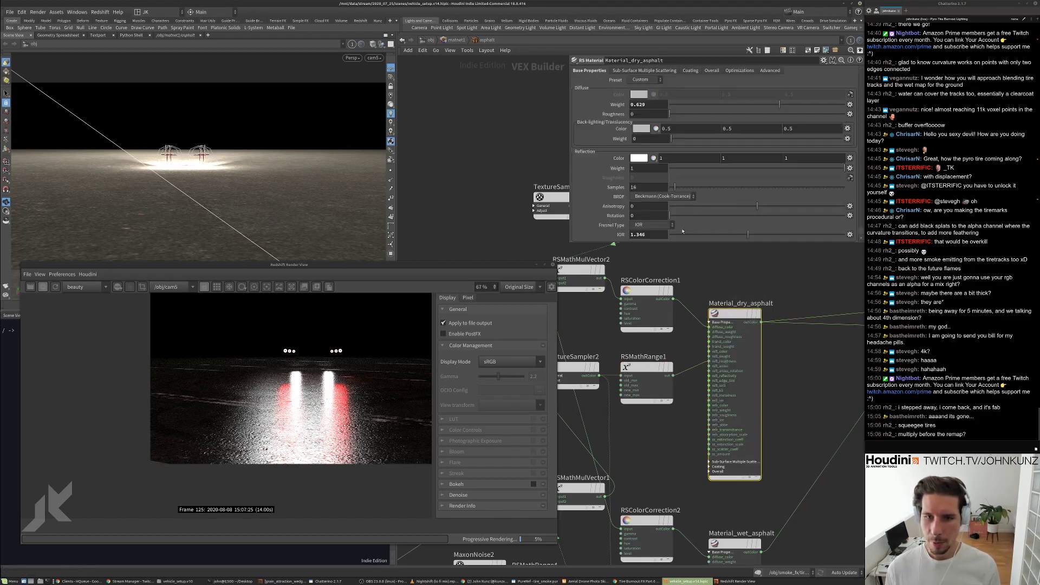
key(Return)
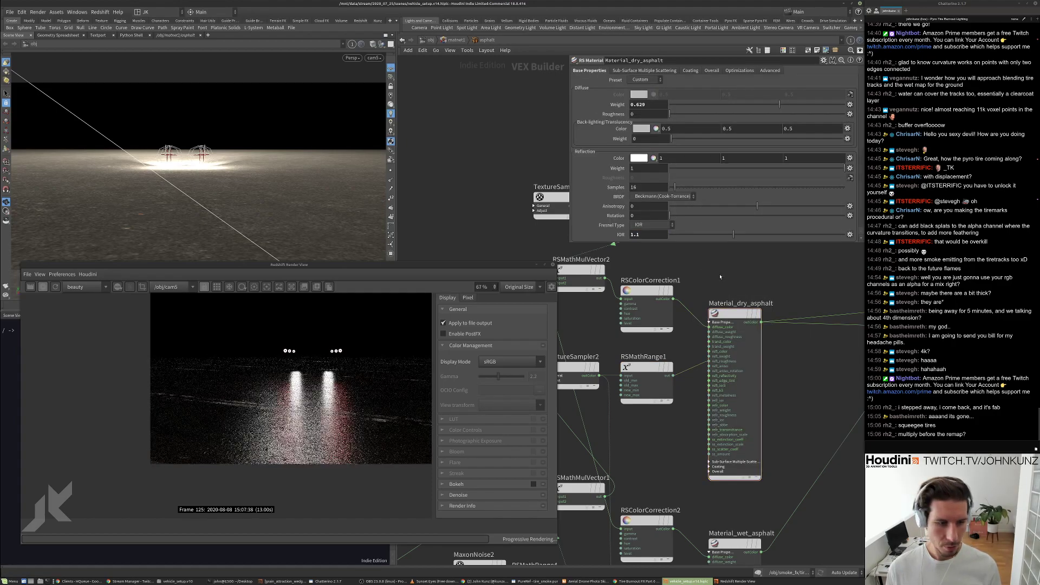
scroll(366, 392, up, 3)
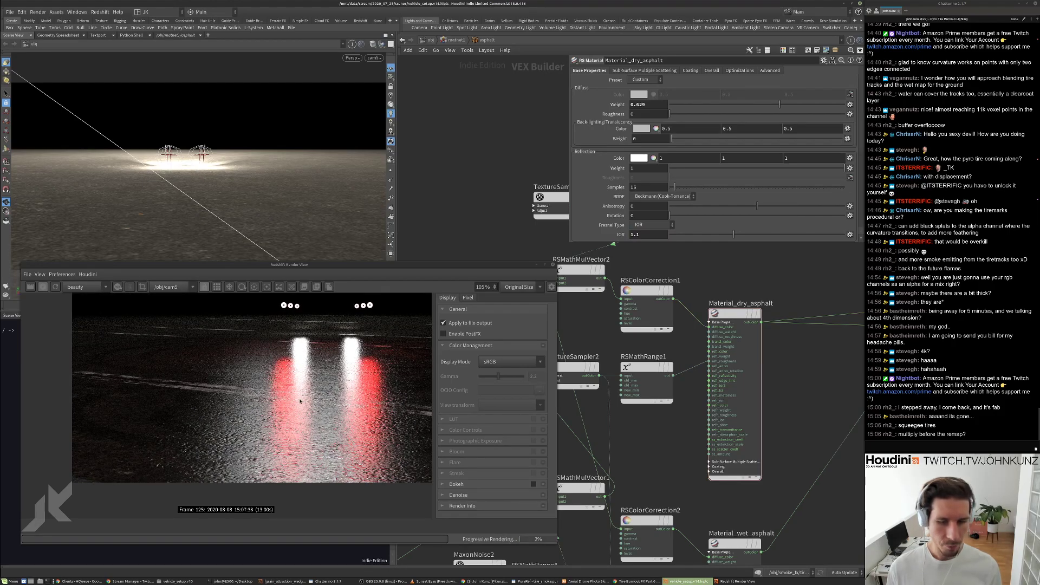
scroll(299, 401, up, 1)
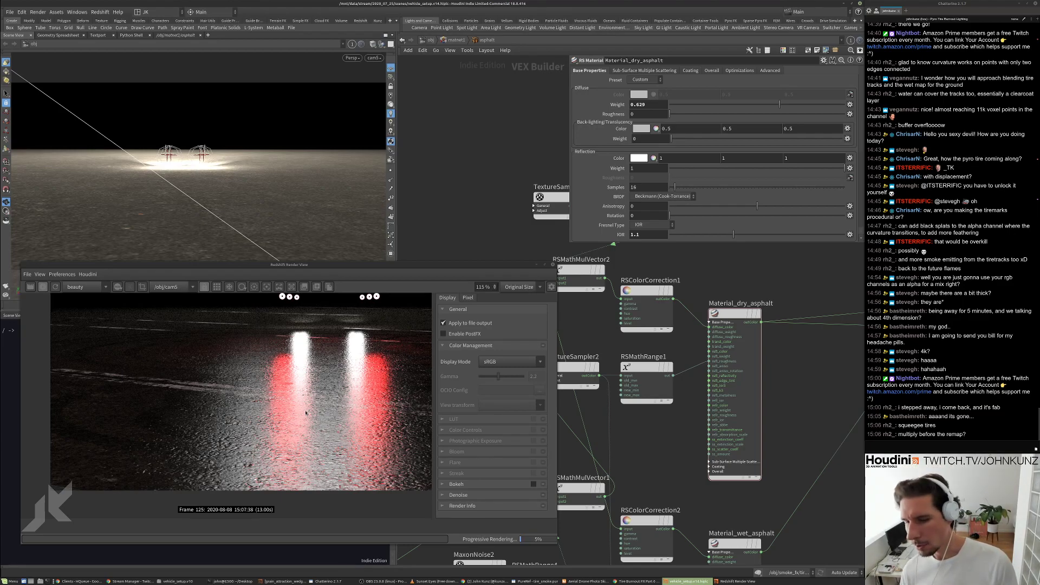
scroll(332, 375, down, 2)
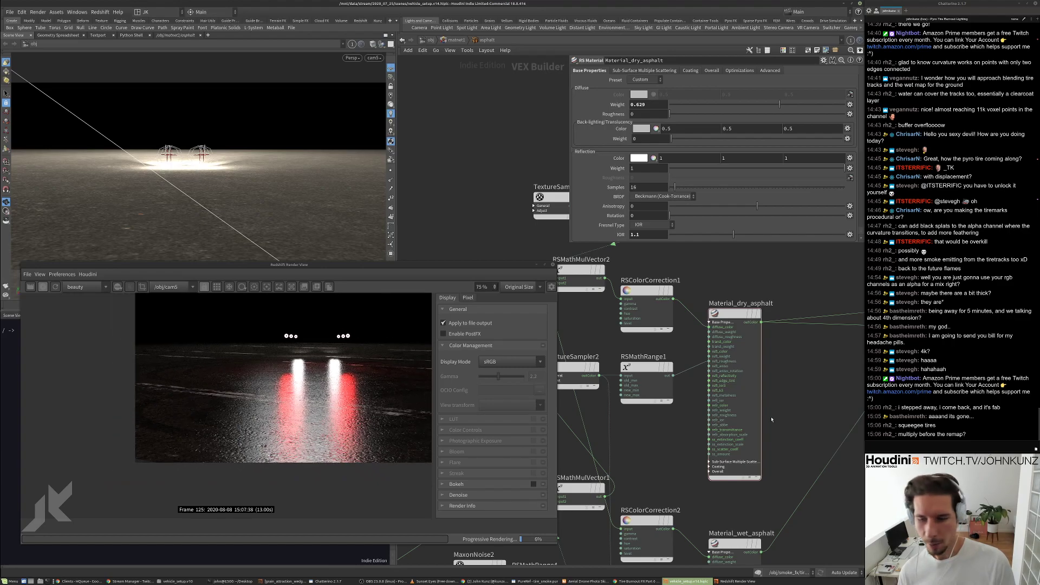
Reconnect MaterialBlender1 to the surface input of redshift_material1 in place of the dry asphalt material.
scroll(769, 421, down, 2)
middle_drag(834, 375, 602, 400)
scroll(612, 398, down, 1)
scroll(730, 382, down, 2)
middle_drag(730, 382, 649, 388)
drag(812, 358, 570, 387)
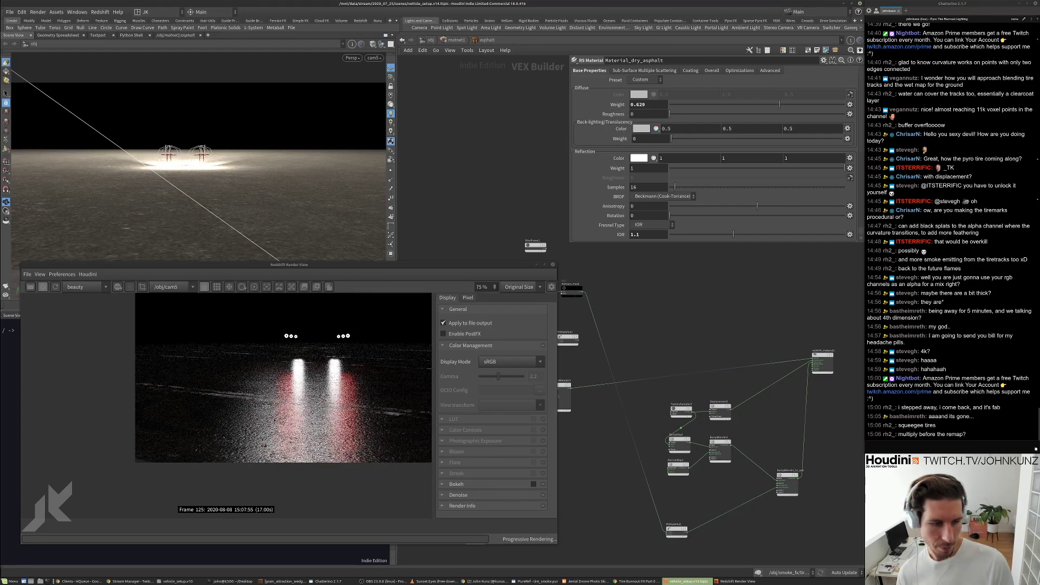
scroll(369, 426, up, 2)
scroll(376, 426, up, 1)
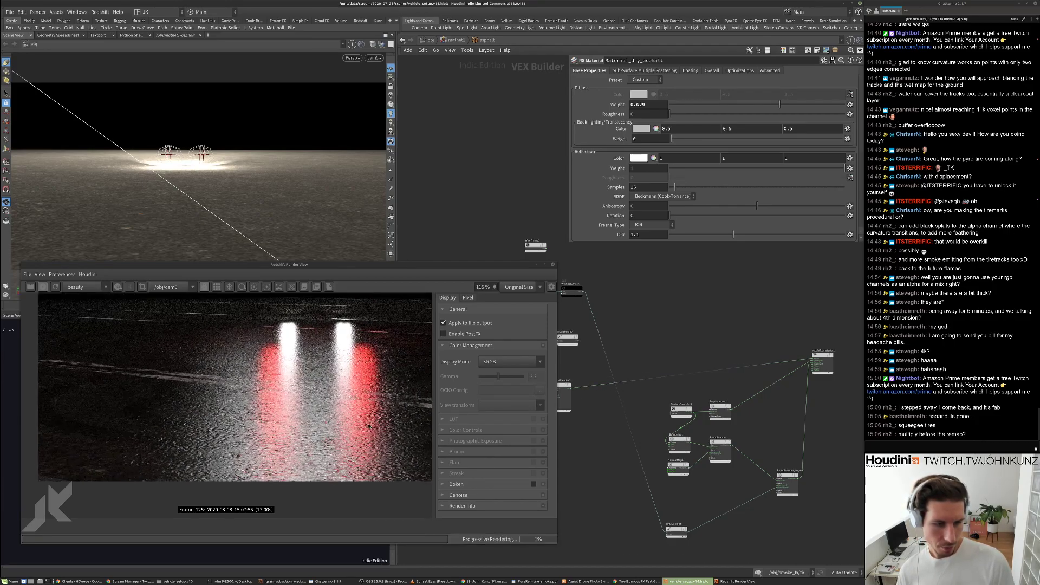
Connect the wetness_mask output to the blendColor1 input of MaterialBlender1.
middle_drag(581, 429, 701, 428)
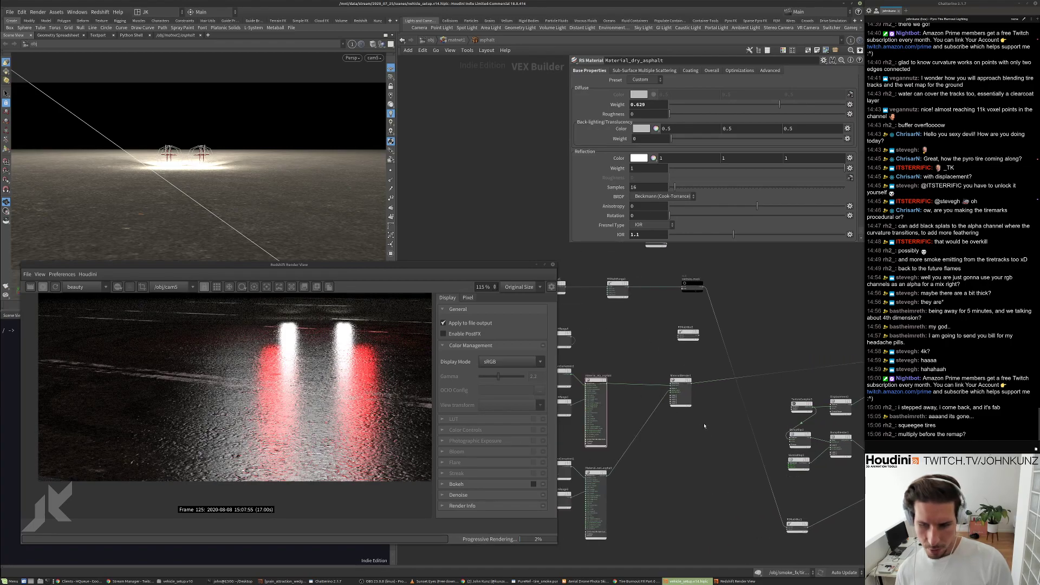
scroll(704, 426, down, 2)
scroll(689, 342, up, 3)
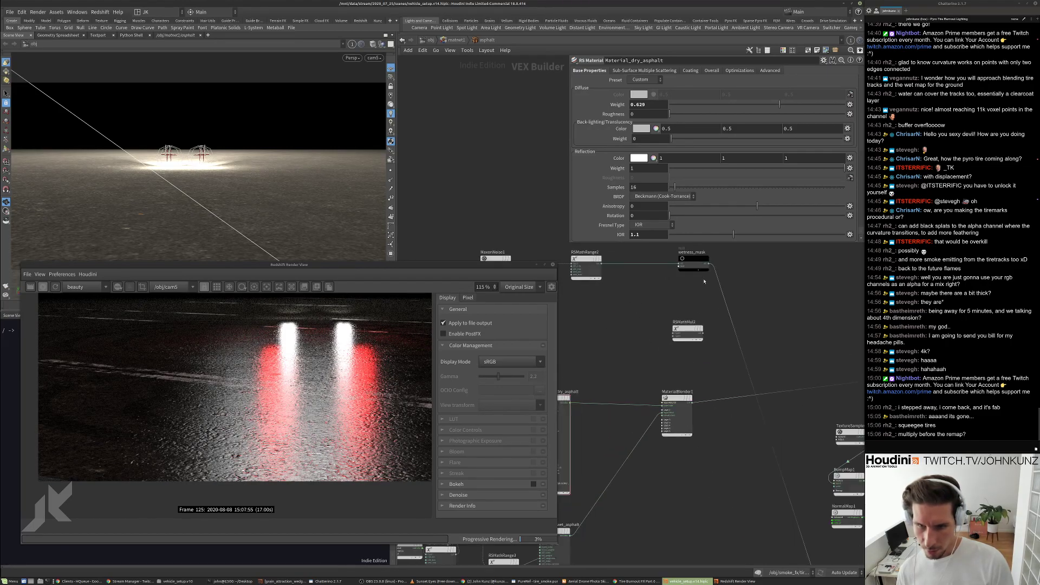
drag(711, 267, 666, 421)
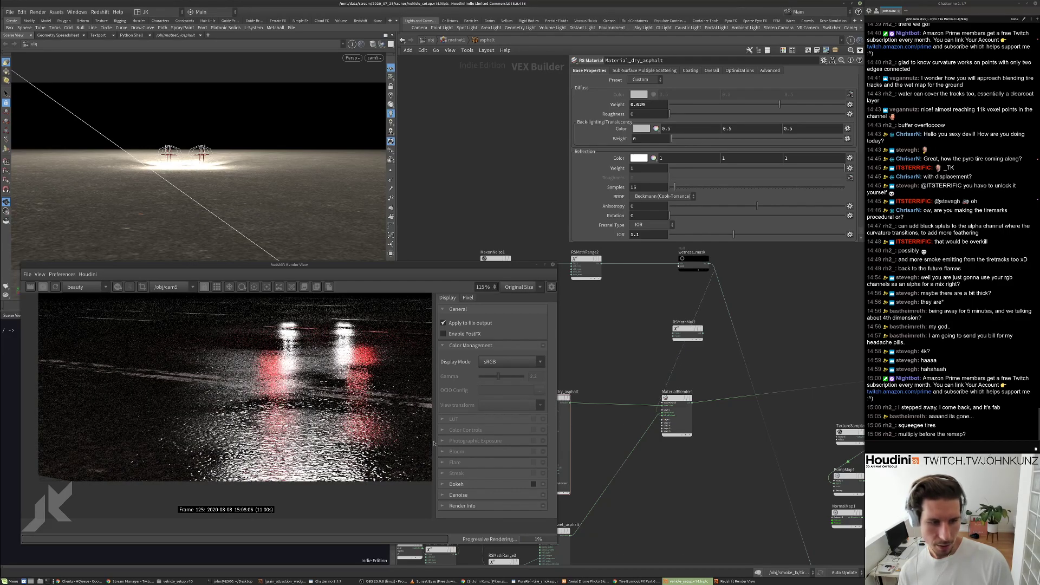
scroll(675, 401, up, 5)
scroll(236, 387, down, 2)
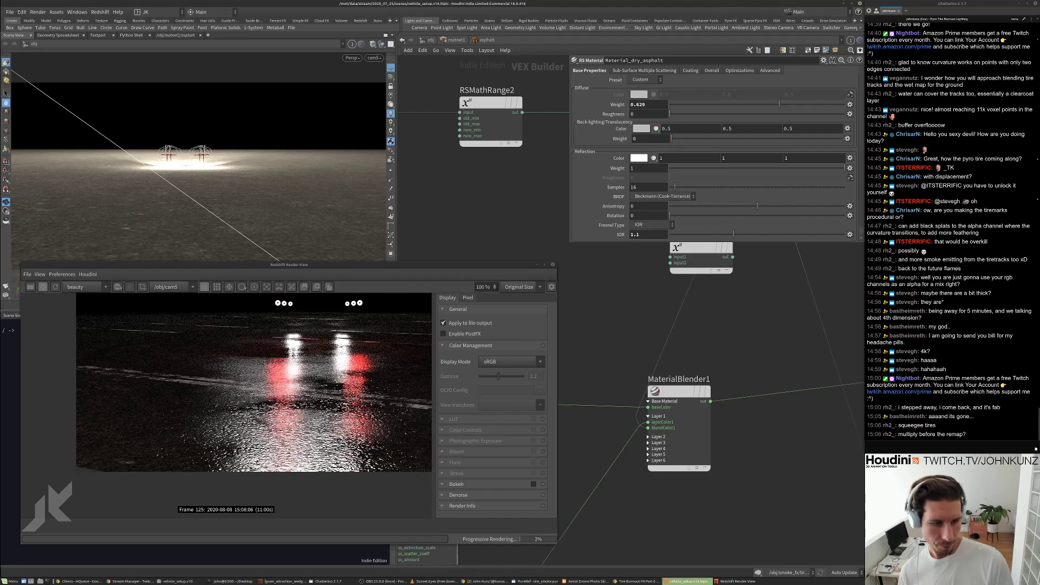
Move the unconnected RS Mul node clear of the wetness mask wire and inspect the blended asphalt render.
scroll(704, 379, down, 5)
drag(712, 303, 664, 303)
scroll(704, 346, down, 3)
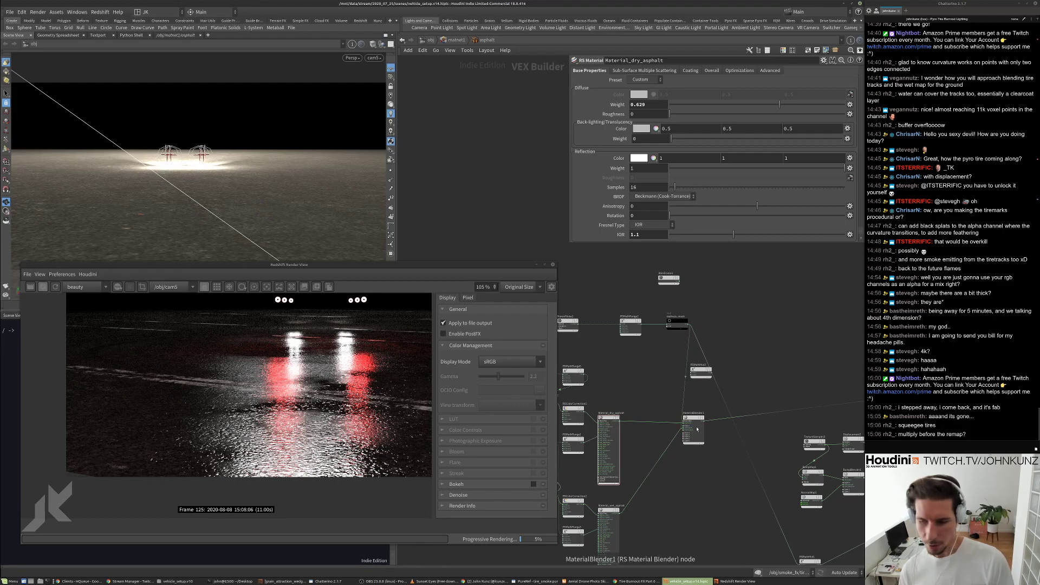
middle_drag(652, 431, 719, 416)
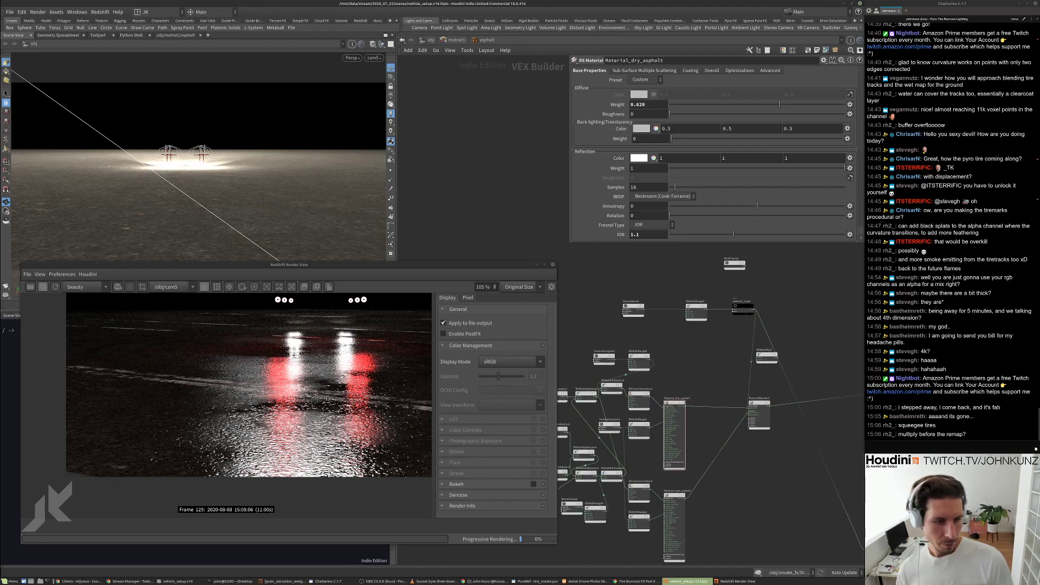
scroll(319, 406, up, 2)
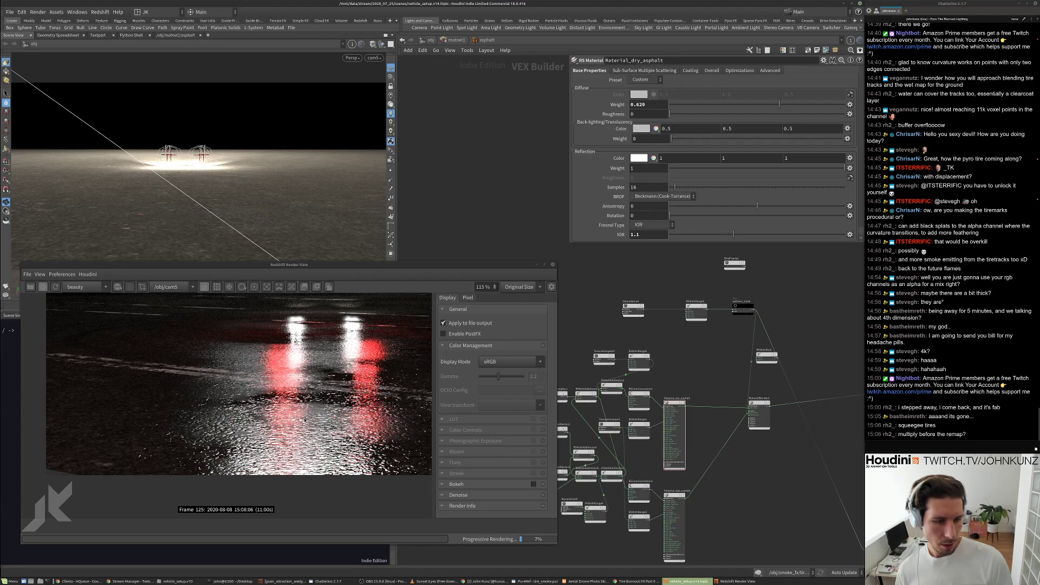
scroll(304, 420, down, 5)
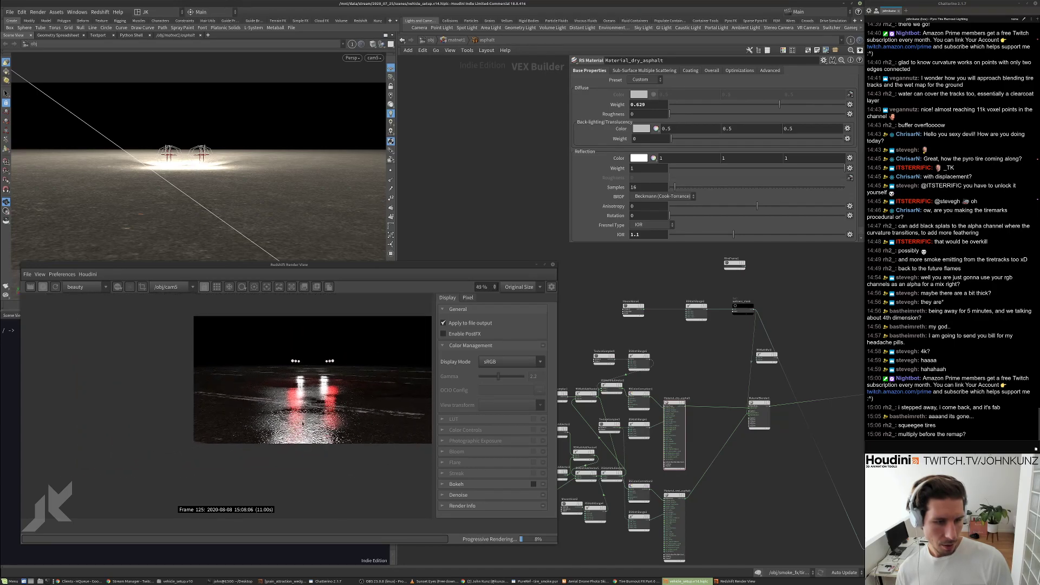
Examine the wet reflections and skid marks in the blended asphalt render, both close up and as a whole.
scroll(305, 421, up, 3)
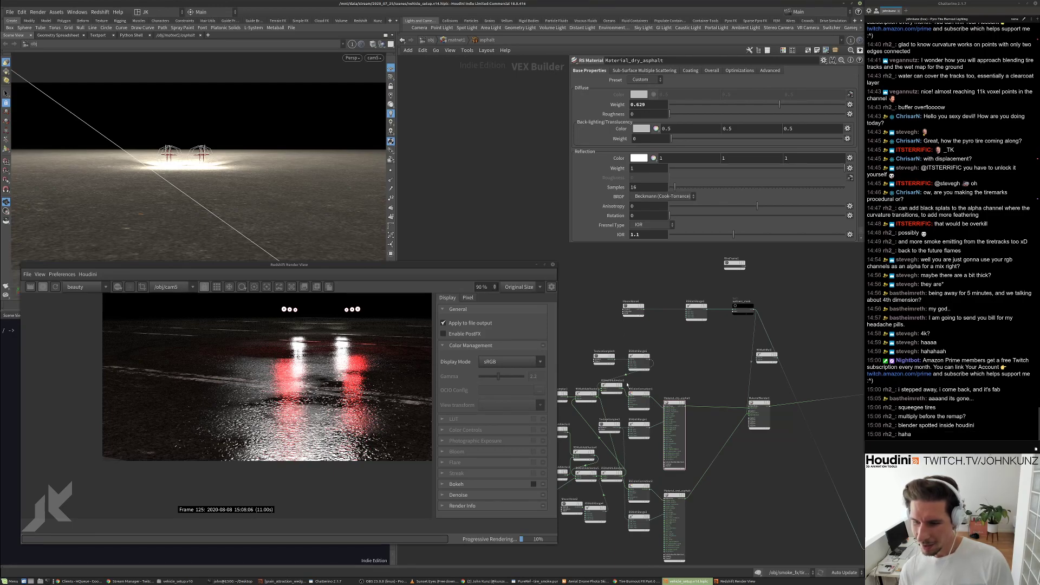
scroll(265, 444, up, 8)
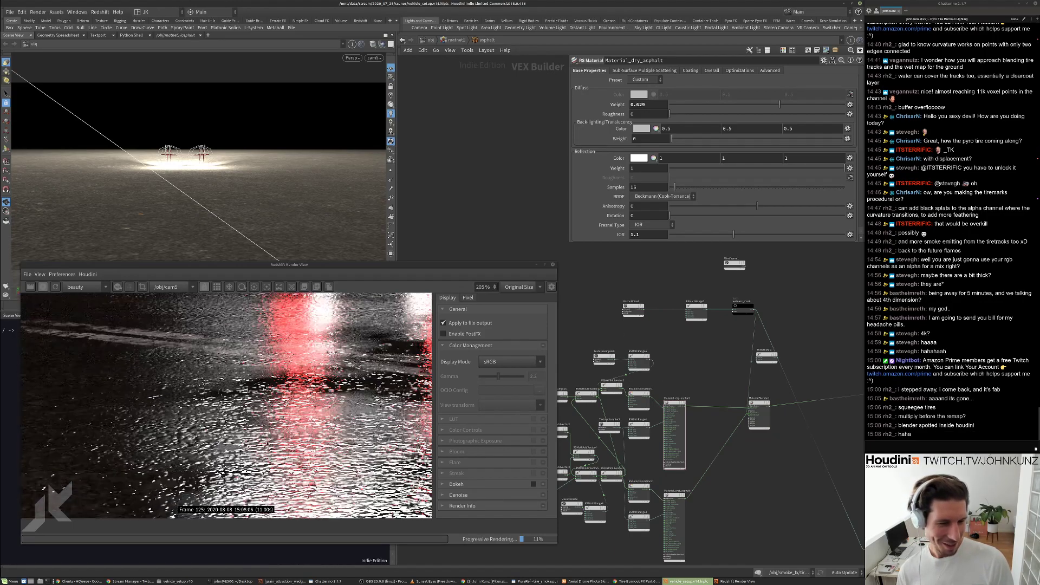
scroll(265, 444, down, 6)
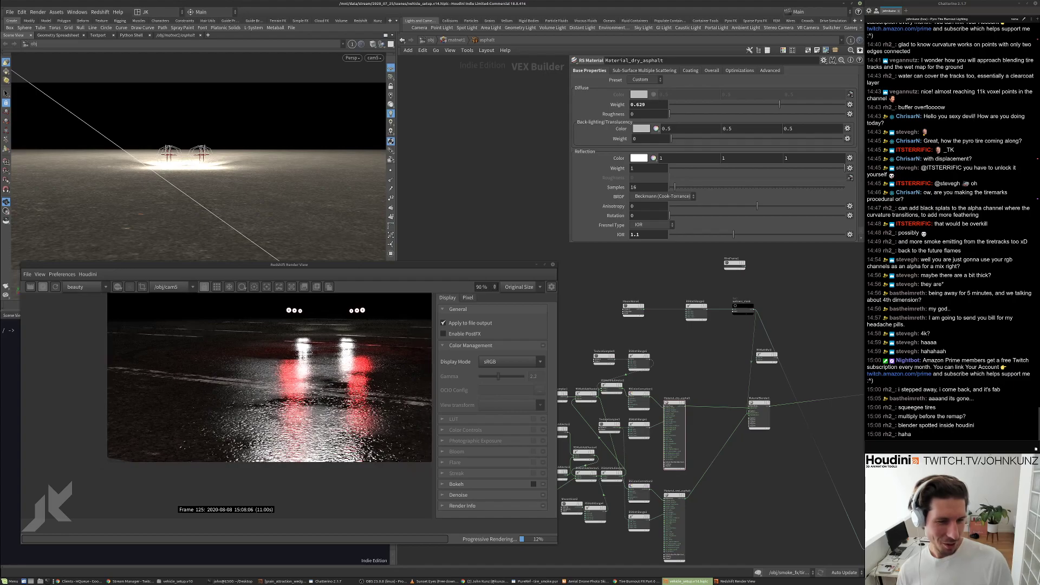
scroll(301, 358, up, 3)
scroll(301, 358, down, 4)
scroll(302, 358, down, 1)
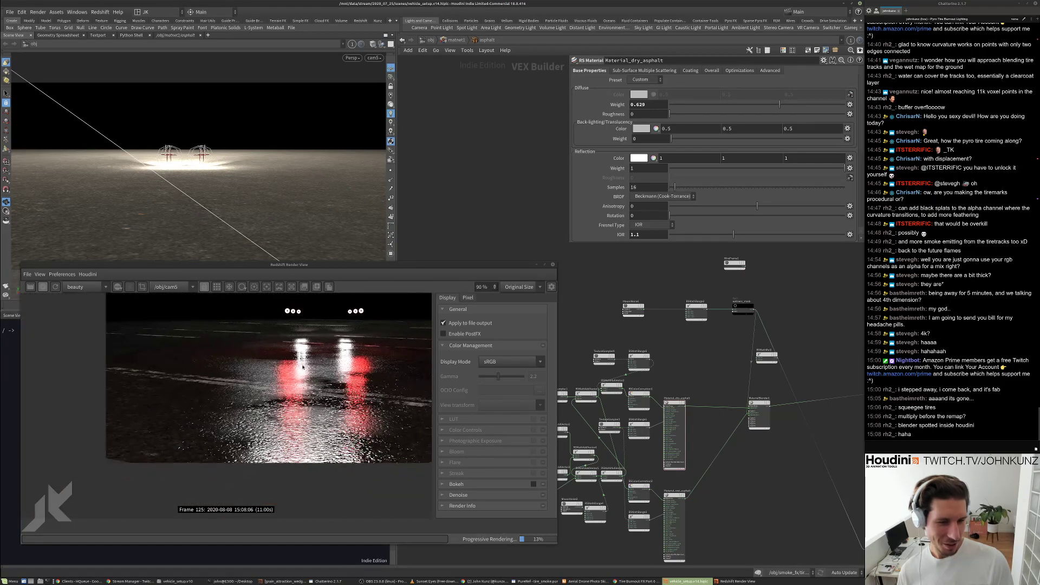
scroll(327, 398, down, 1)
Insert a new RS Mul node between RSMathRange2 and wetness_mask, shifting RSMathRange2 aside to make room.
scroll(619, 413, up, 4)
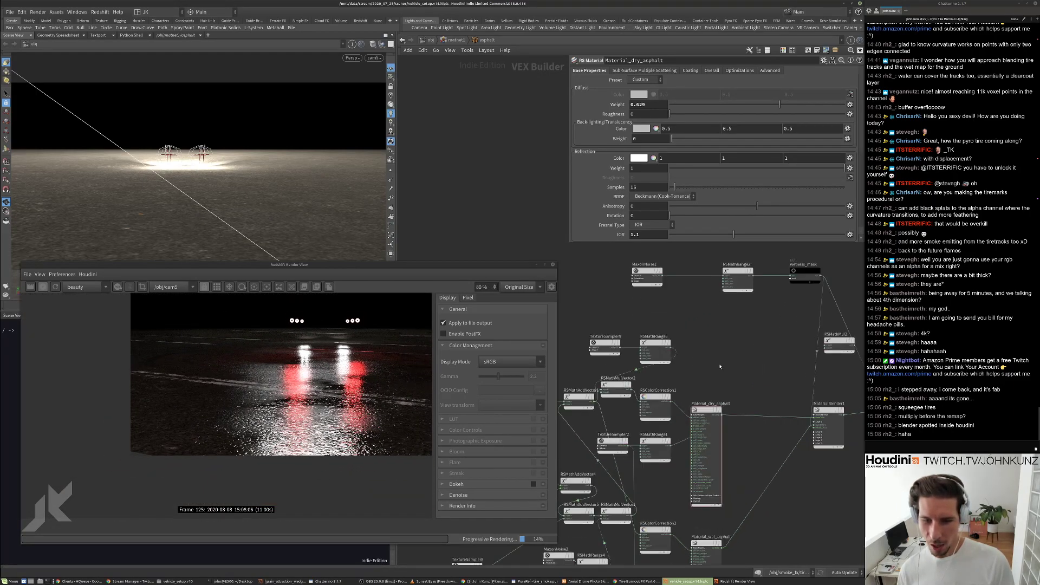
middle_drag(740, 338, 738, 356)
drag(729, 278, 697, 278)
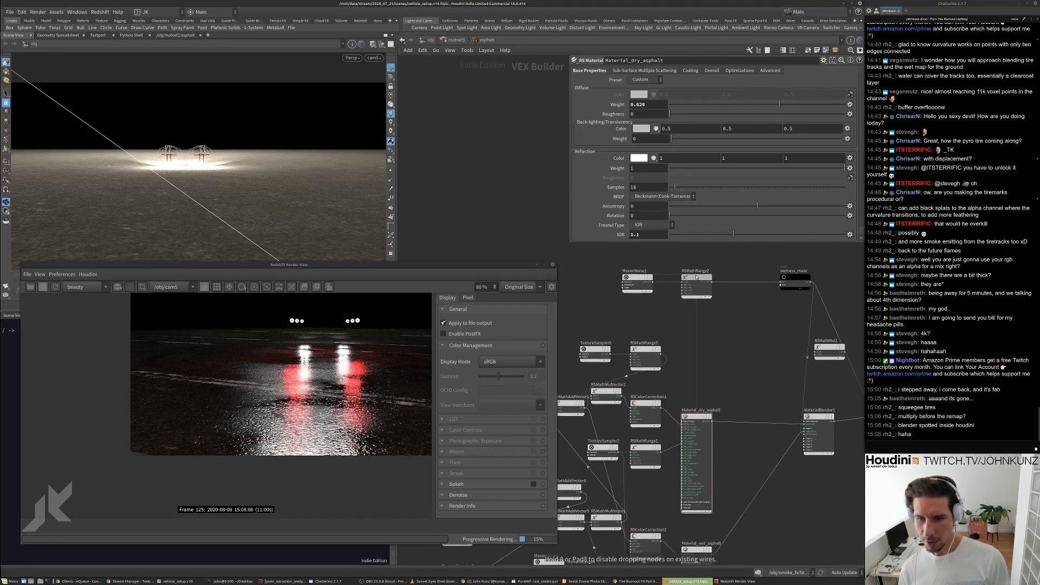
key(Tab)
text(mul)
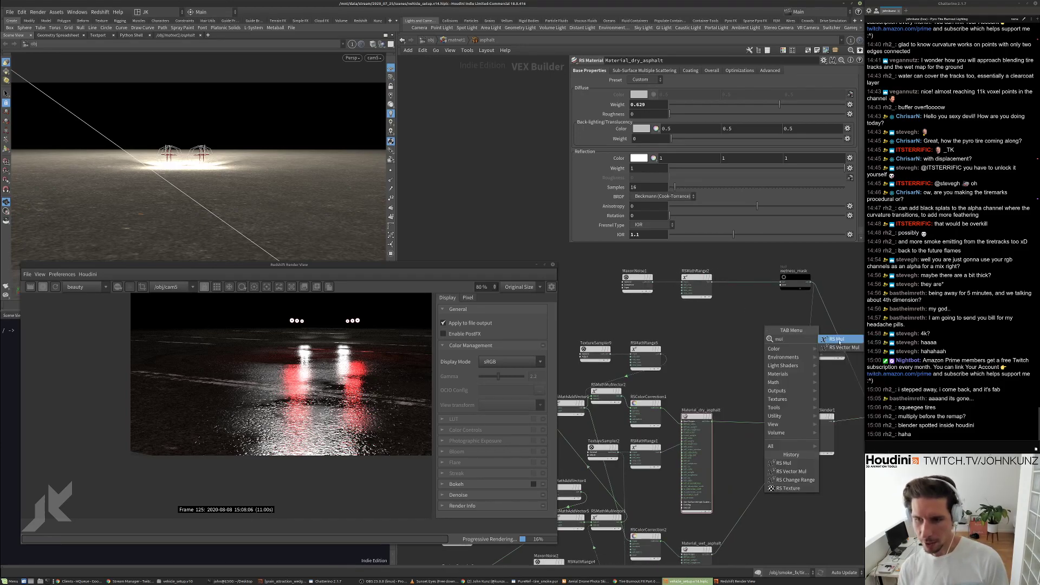
key(Return)
click(739, 328)
drag(738, 327, 740, 278)
Delete the old unused RS Mul node and connect RSMathRange5's output to the second input of RSMathMul3.
drag(825, 347, 753, 347)
key(Delete)
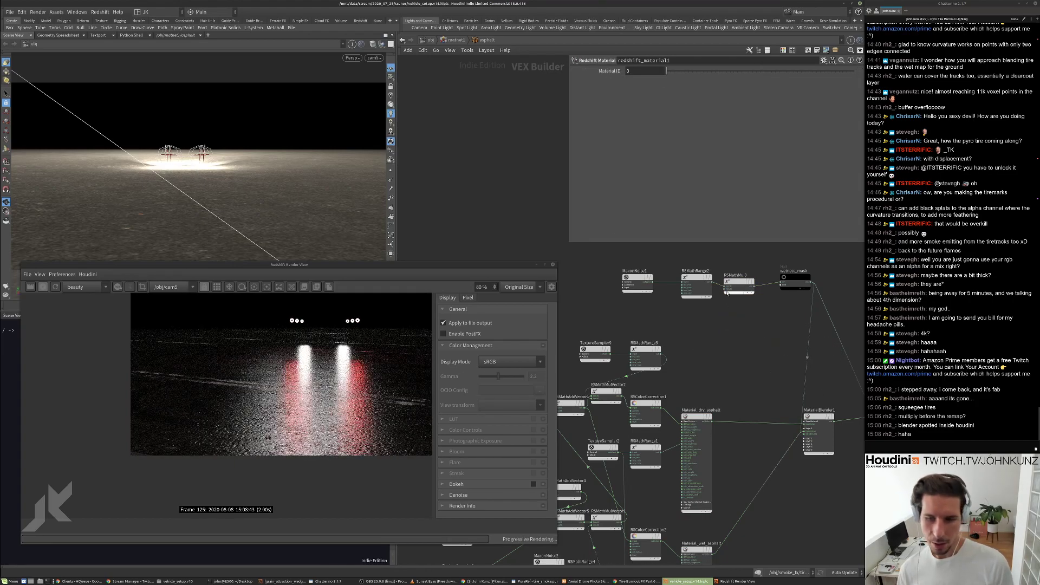
scroll(738, 292, up, 2)
drag(728, 305, 628, 377)
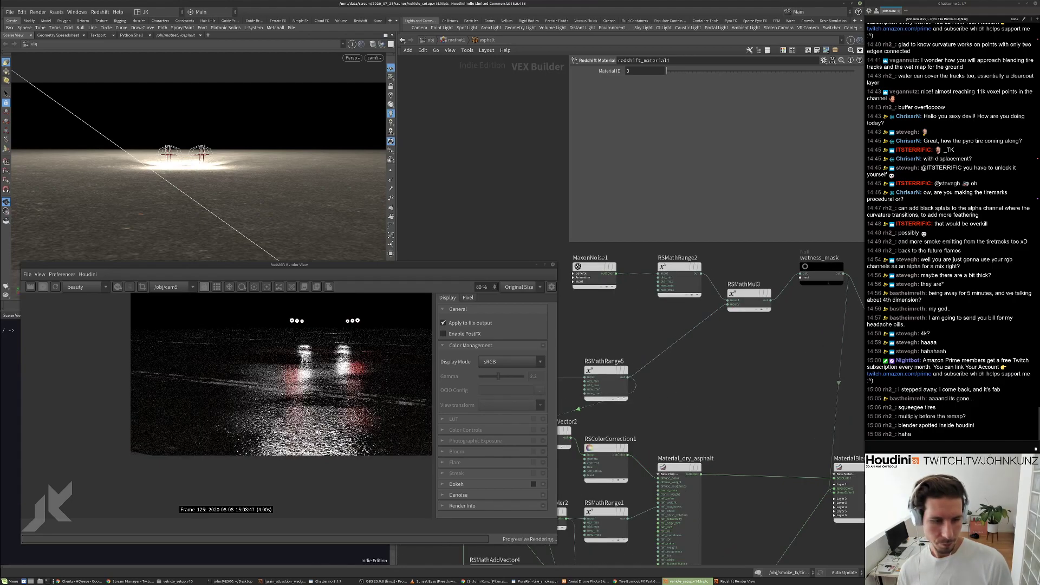
scroll(283, 379, up, 4)
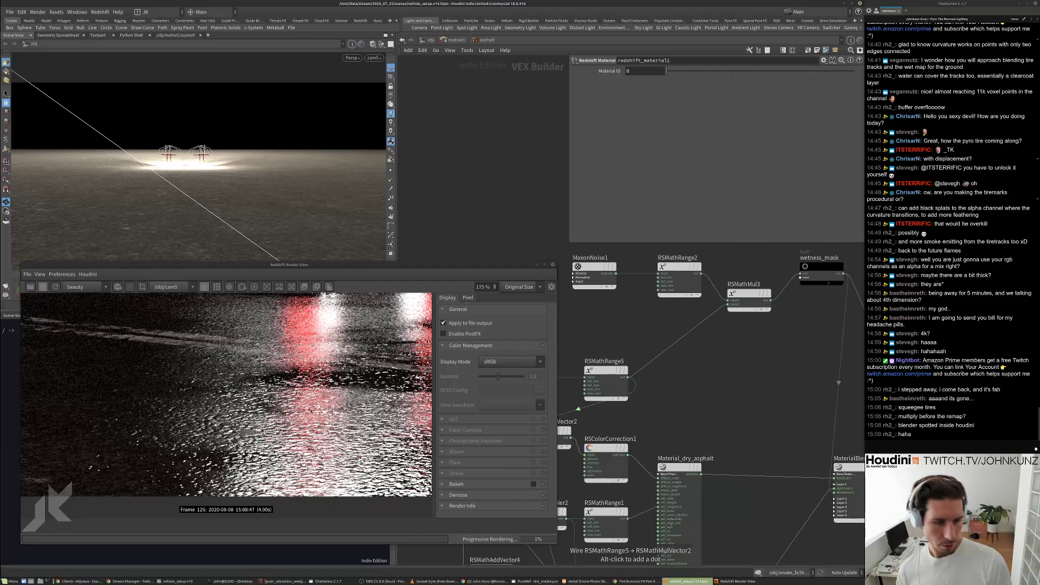
scroll(319, 411, down, 4)
Set the gamma override of the tire skid marks texture, TextureSampler9, to 0.25.
middle_drag(685, 399, 840, 360)
click(681, 341)
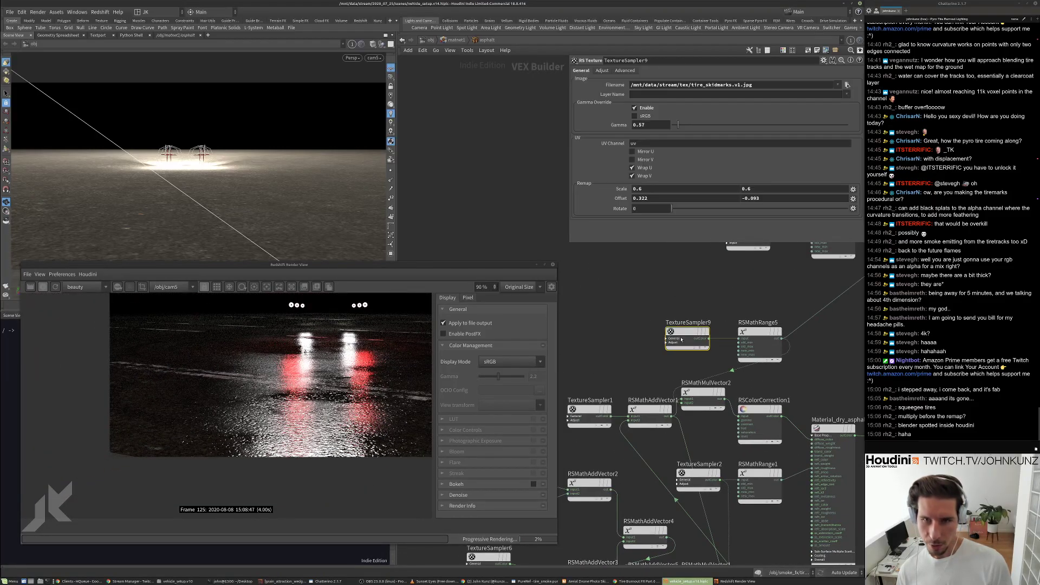
double_click(642, 125)
text(0.25)
key(Return)
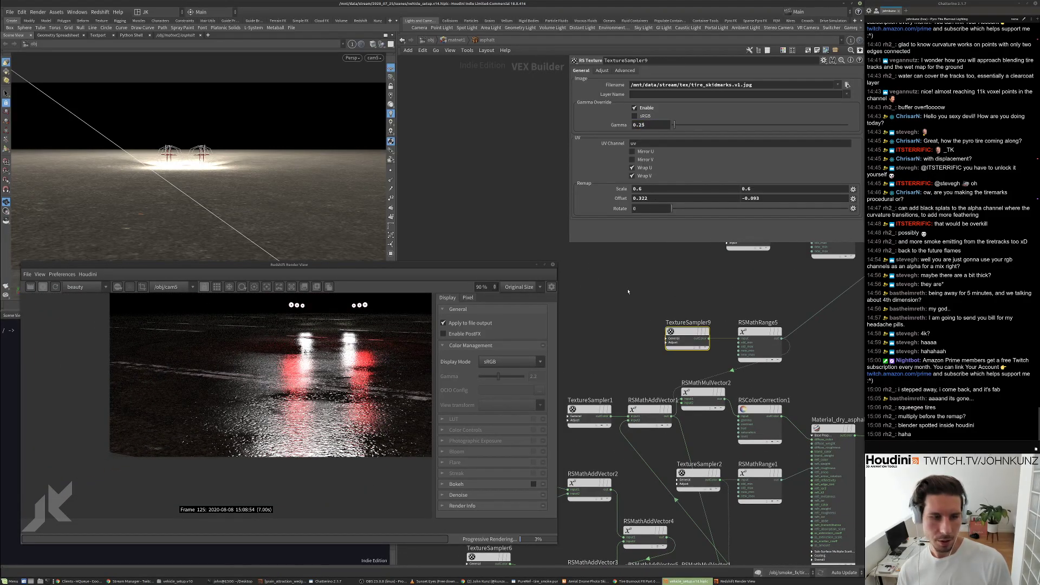
Examine how the skid marks break up the wet reflections and the darker asphalt beside them in the render.
scroll(293, 374, up, 2)
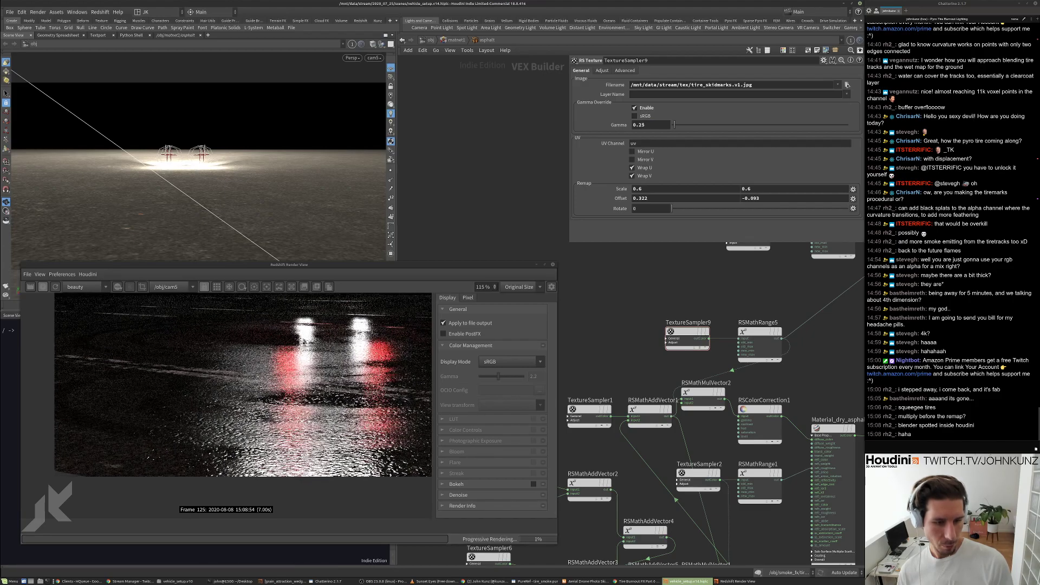
scroll(336, 367, up, 4)
scroll(313, 368, up, 3)
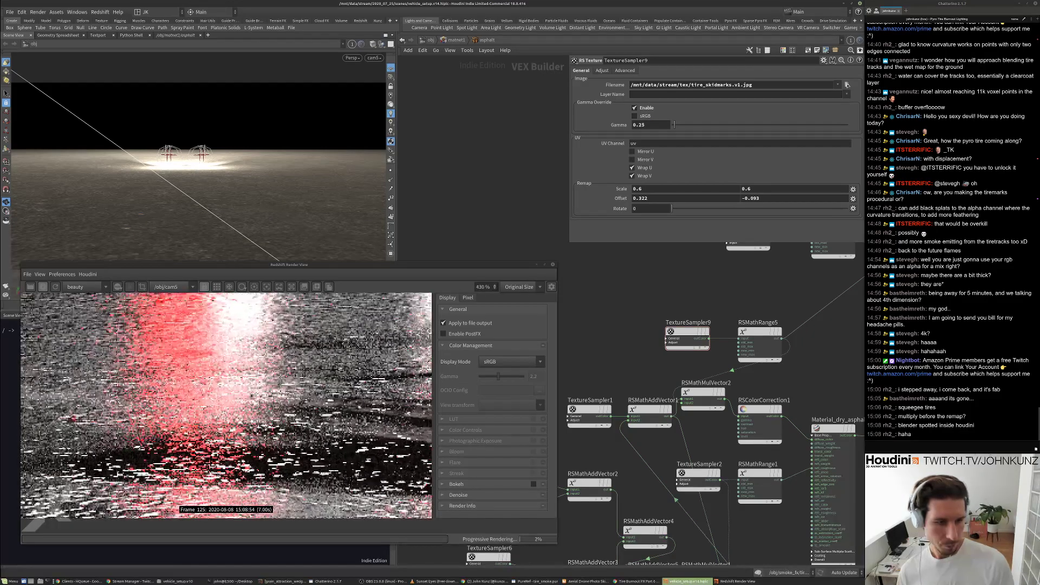
scroll(305, 370, down, 5)
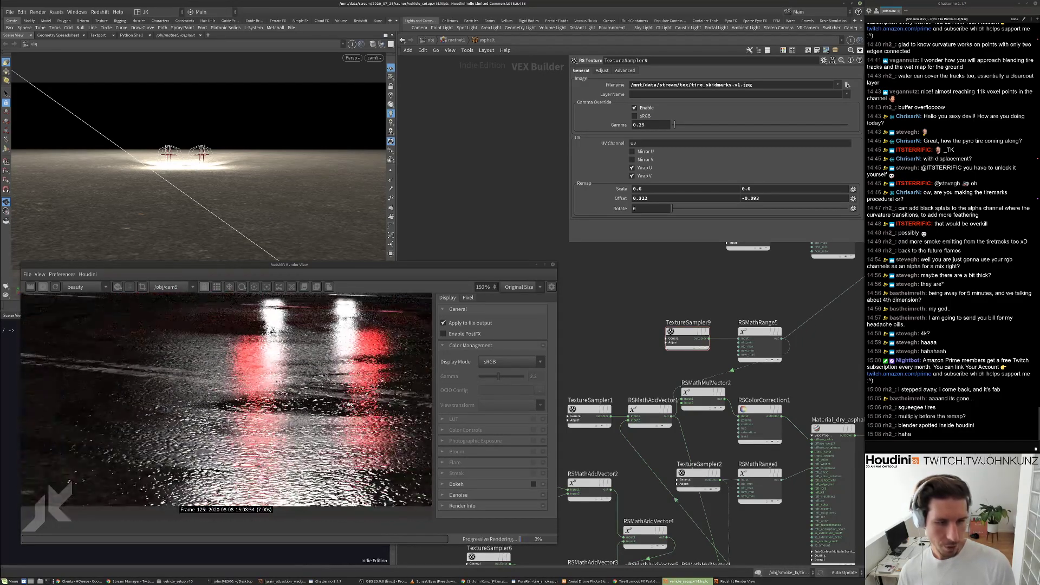
scroll(288, 404, down, 2)
scroll(301, 389, up, 2)
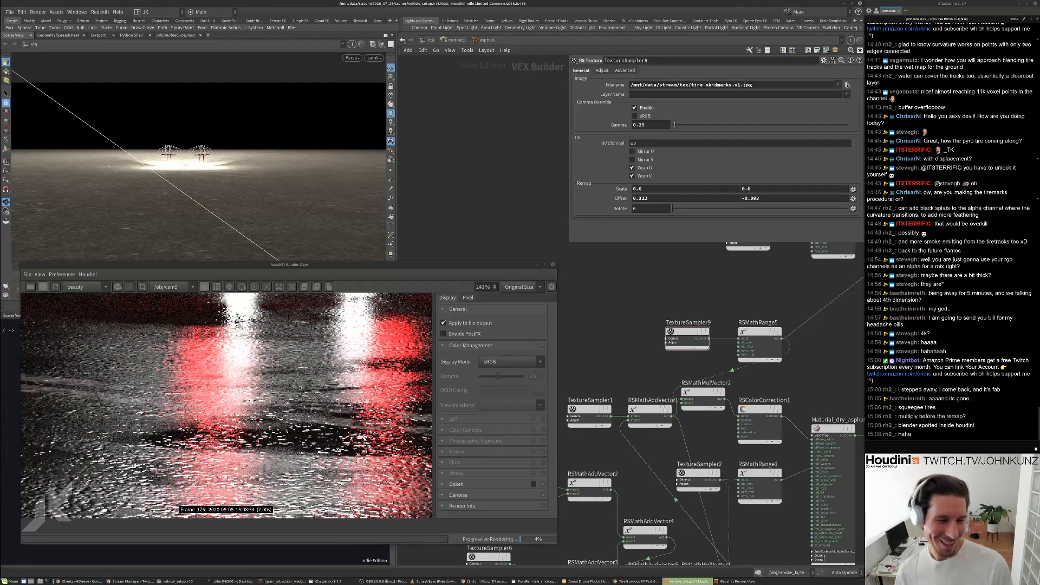
scroll(292, 394, up, 2)
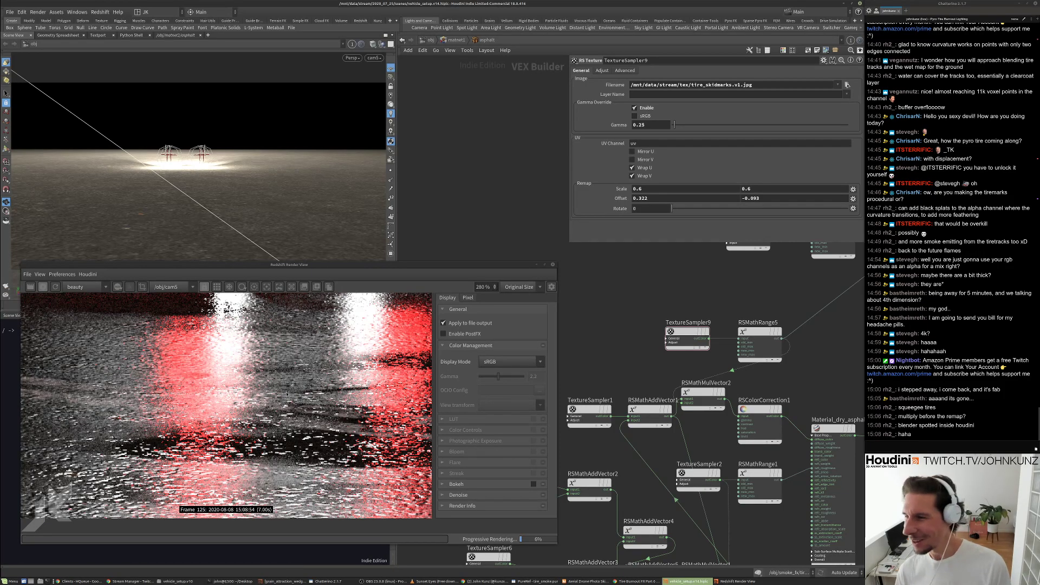
scroll(226, 401, down, 5)
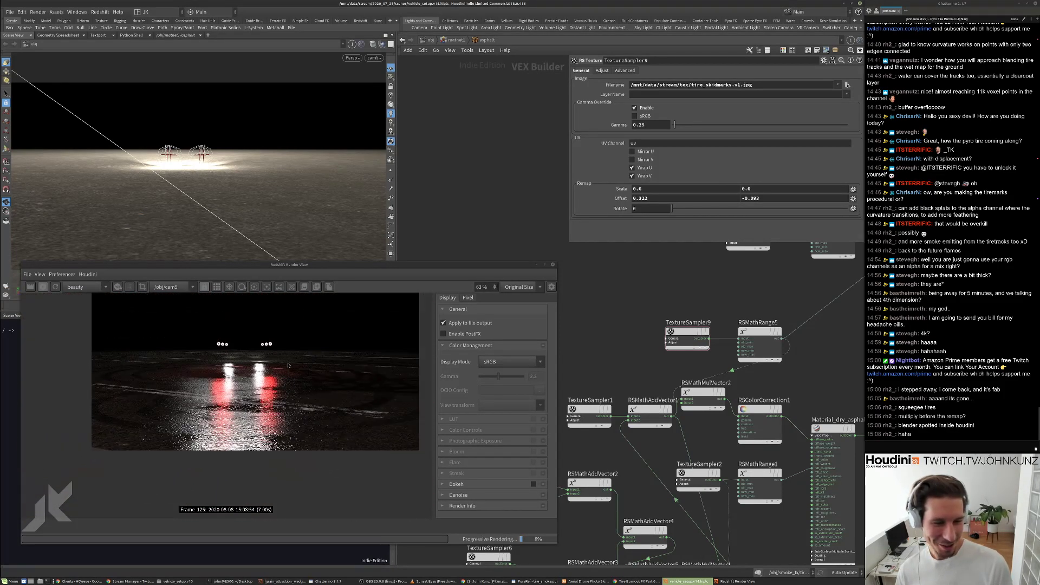
scroll(384, 396, up, 4)
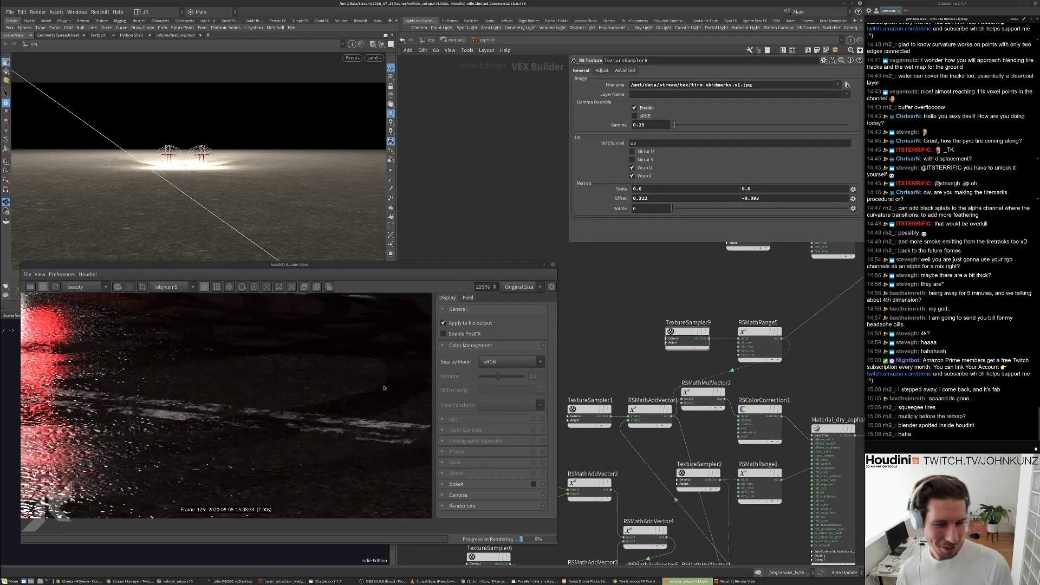
scroll(400, 394, down, 4)
scroll(351, 380, up, 4)
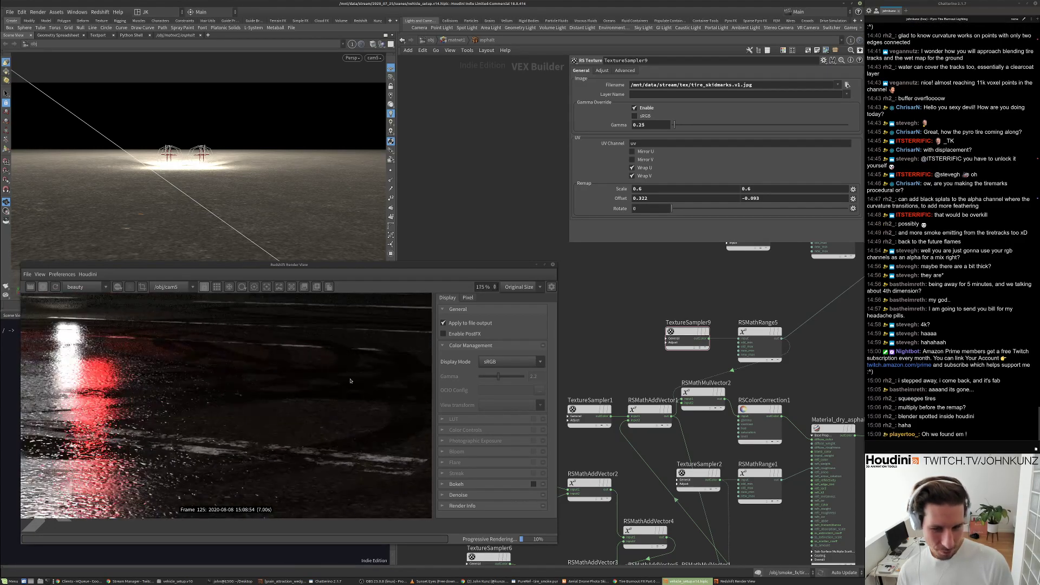
scroll(351, 381, down, 4)
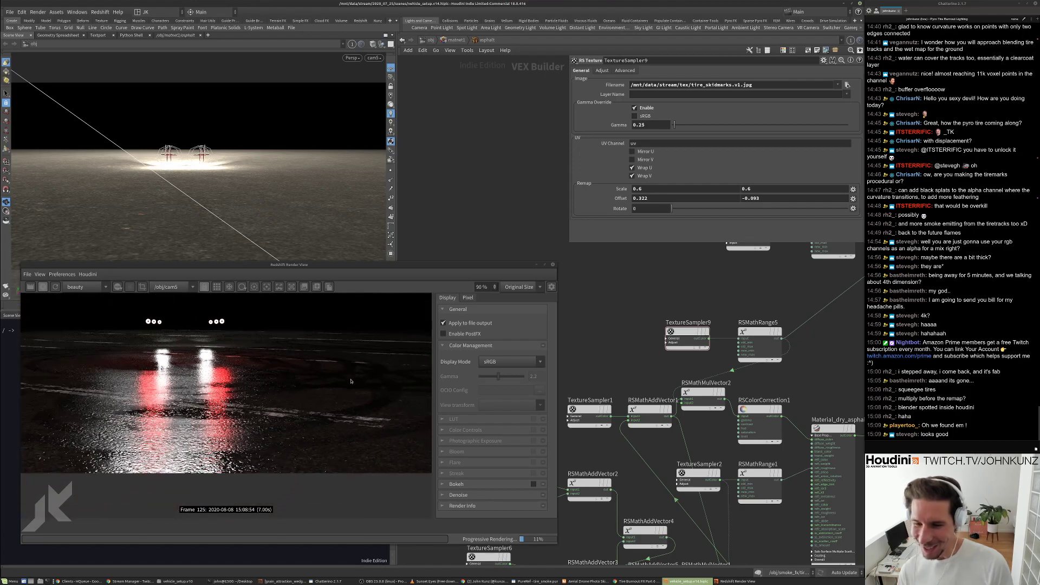
scroll(279, 390, up, 1)
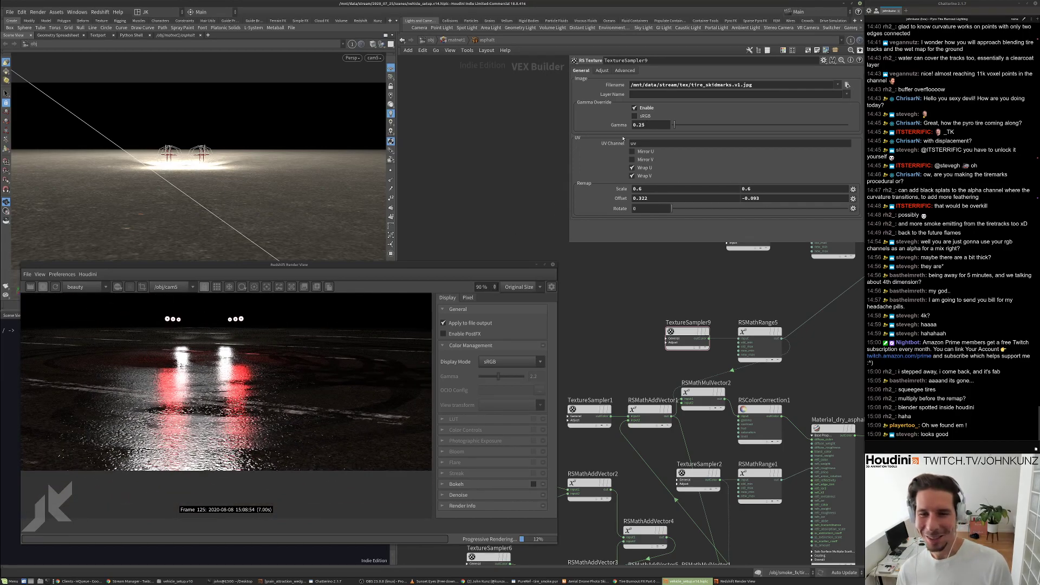
Set the gamma override of TextureSampler9 to 0.35 and check the refreshed render.
text(35)
key(Return)
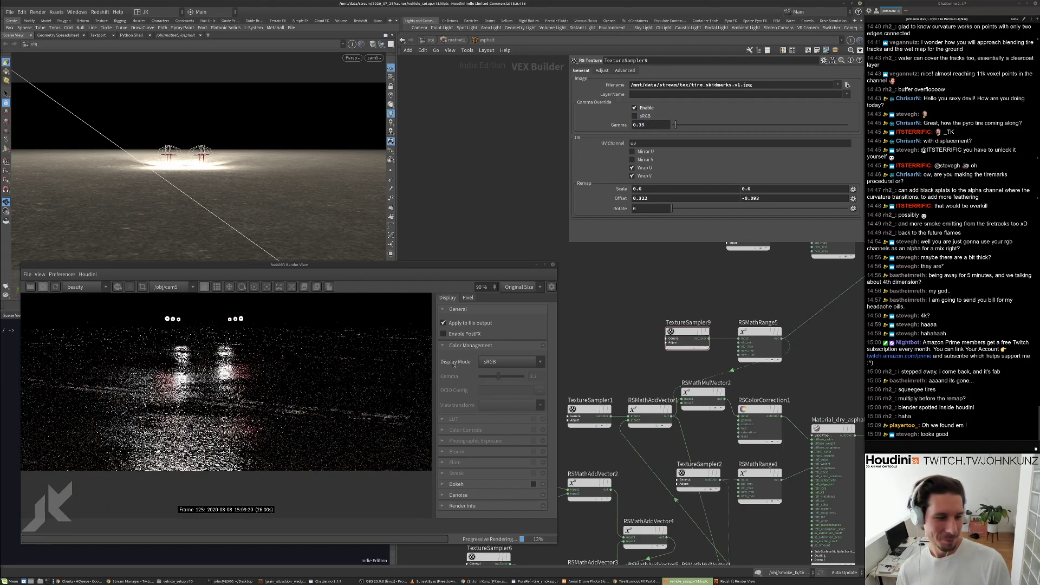
scroll(385, 394, up, 1)
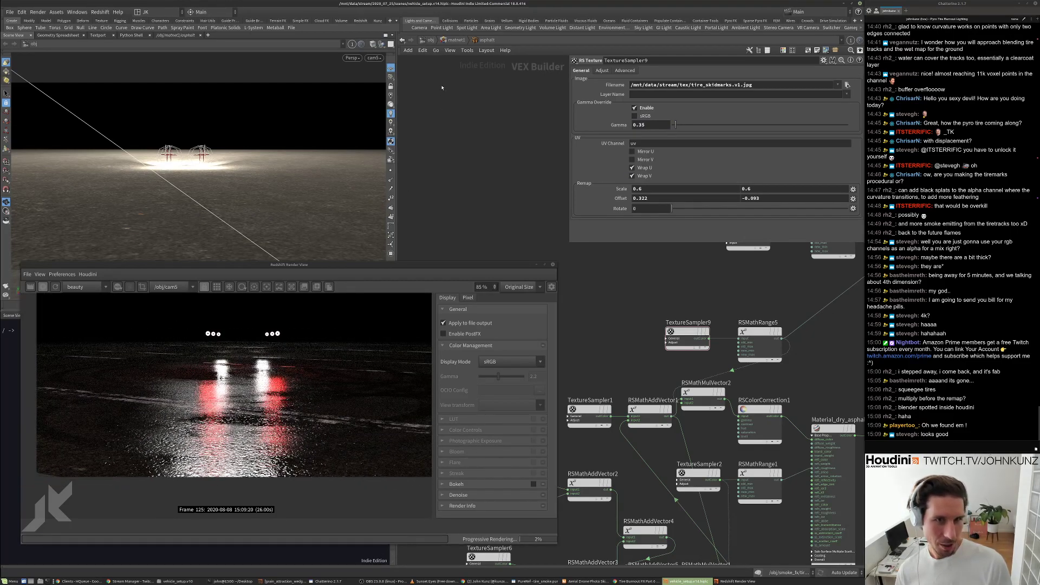
Return to the object level, set the intensity multiplier of rslightdome1 to 2.25 and inspect the skid marks in the render.
click(430, 40)
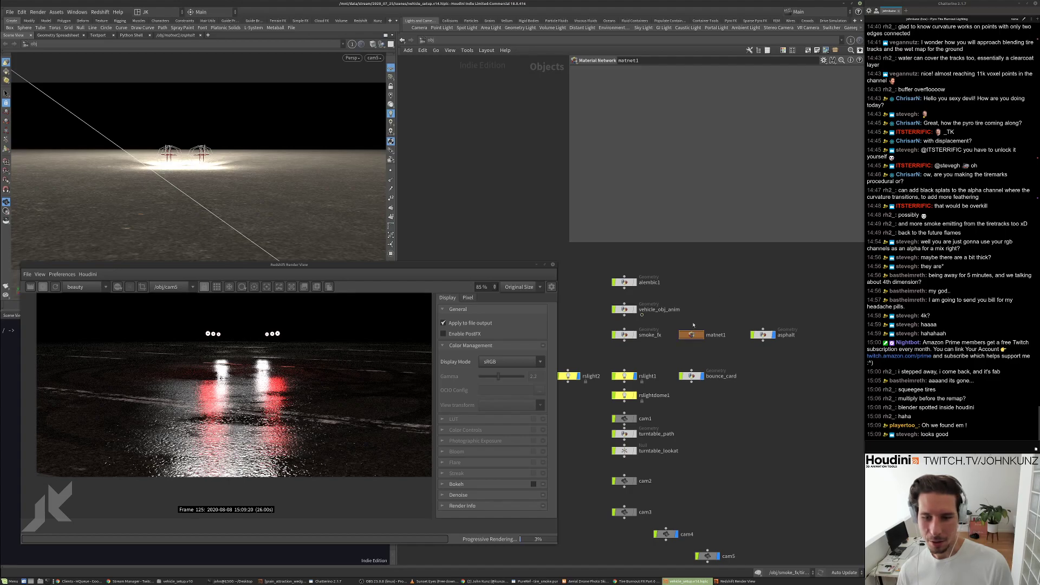
middle_drag(711, 314, 725, 297)
scroll(812, 395, up, 2)
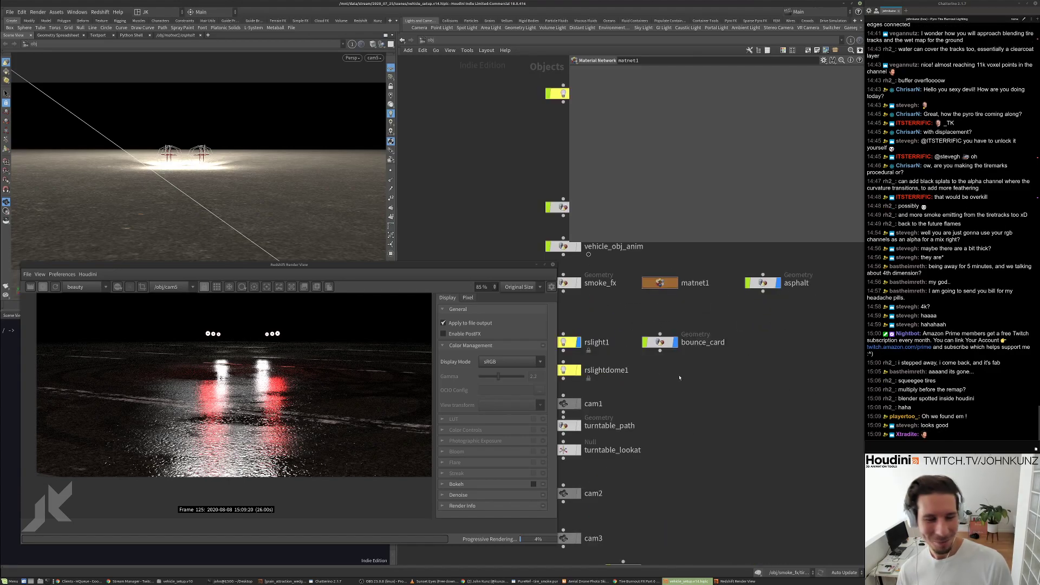
middle_drag(635, 310, 689, 323)
scroll(666, 300, down, 1)
scroll(607, 348, up, 1)
click(664, 364)
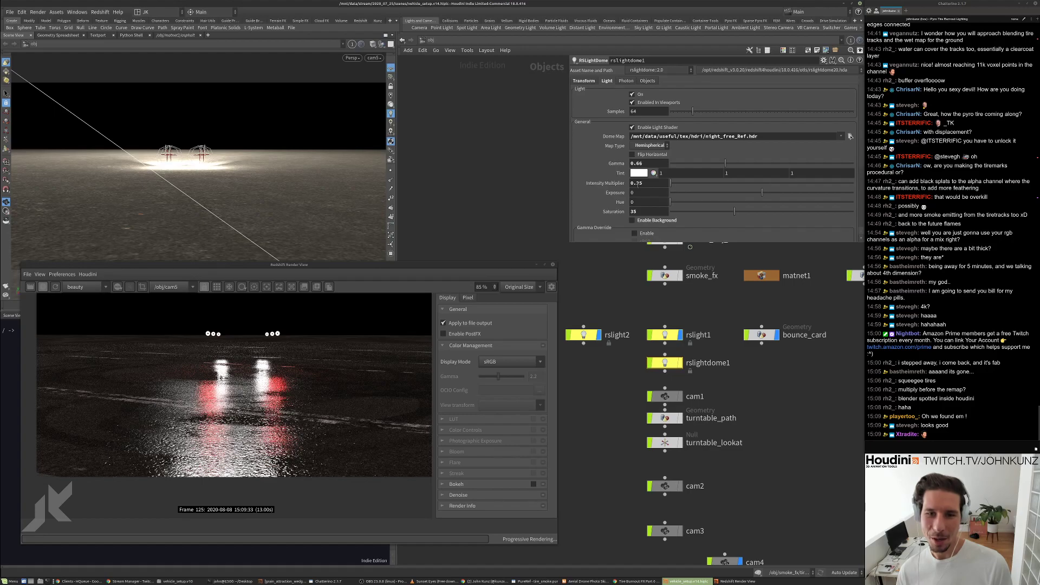
drag(634, 183, 503, 186)
text(2)
key(Return)
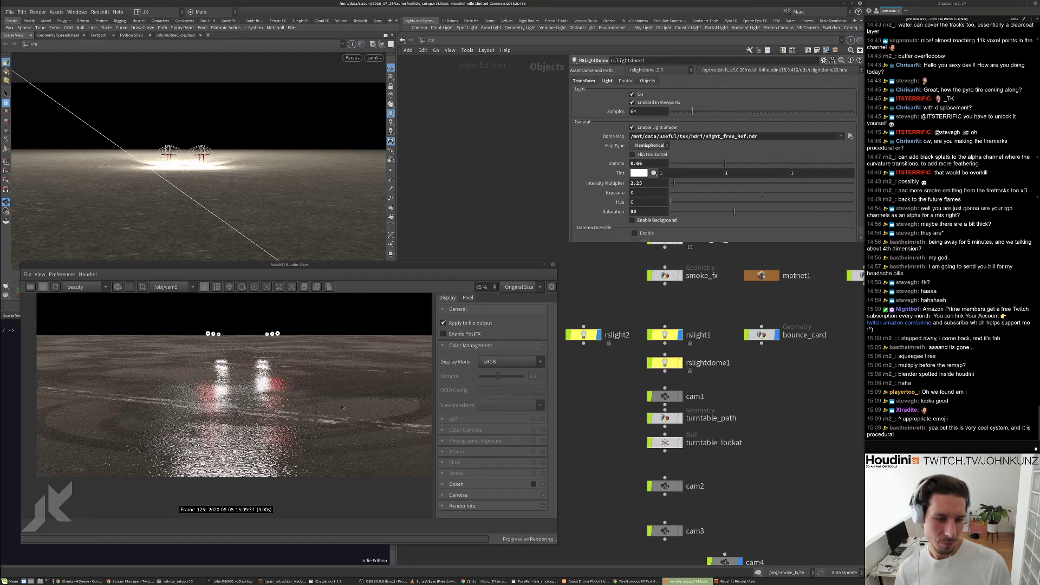
scroll(213, 411, down, 1)
scroll(179, 443, up, 3)
scroll(170, 431, down, 1)
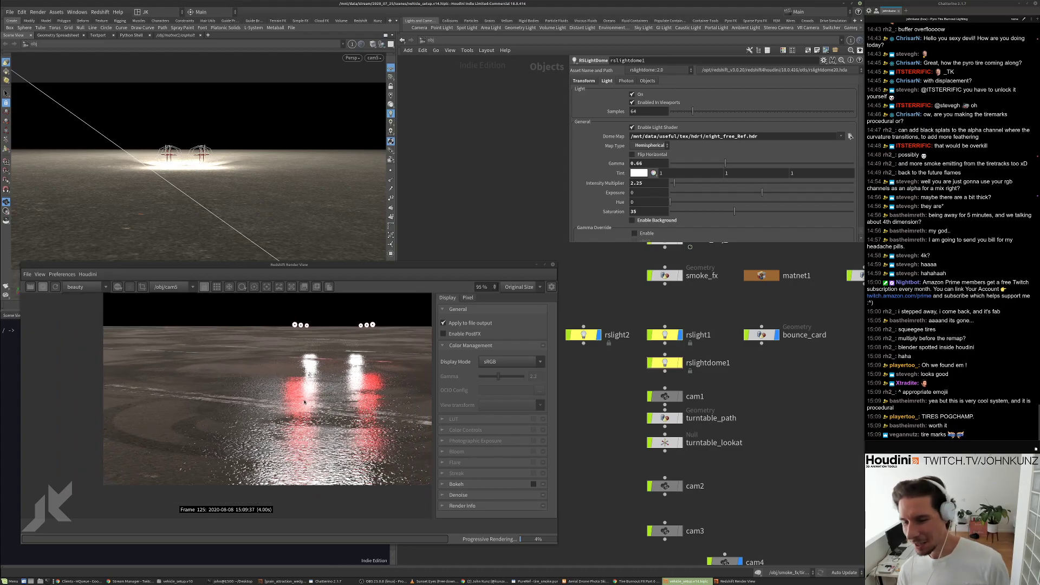
scroll(279, 414, down, 2)
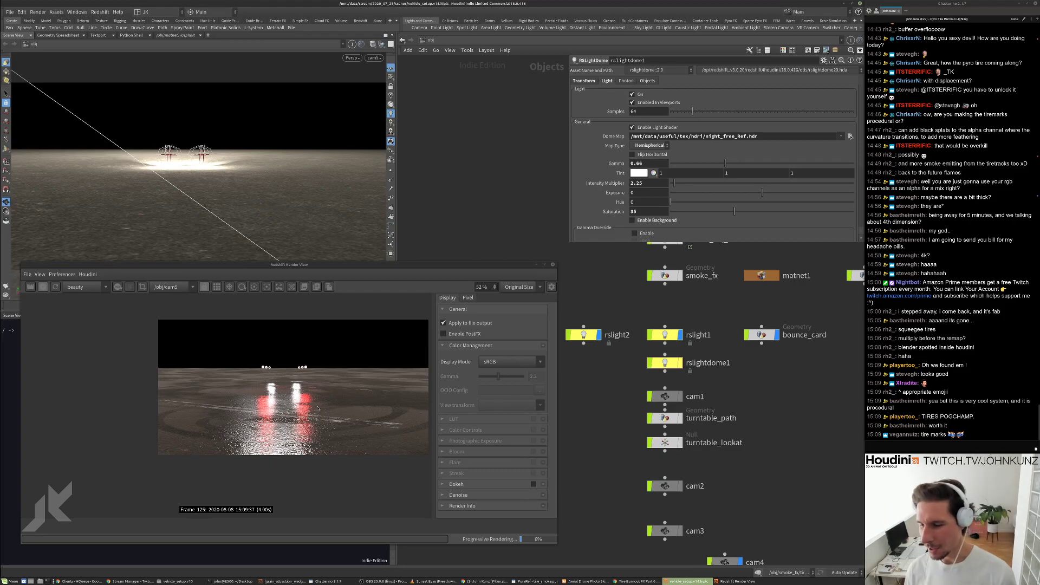
scroll(311, 406, down, 1)
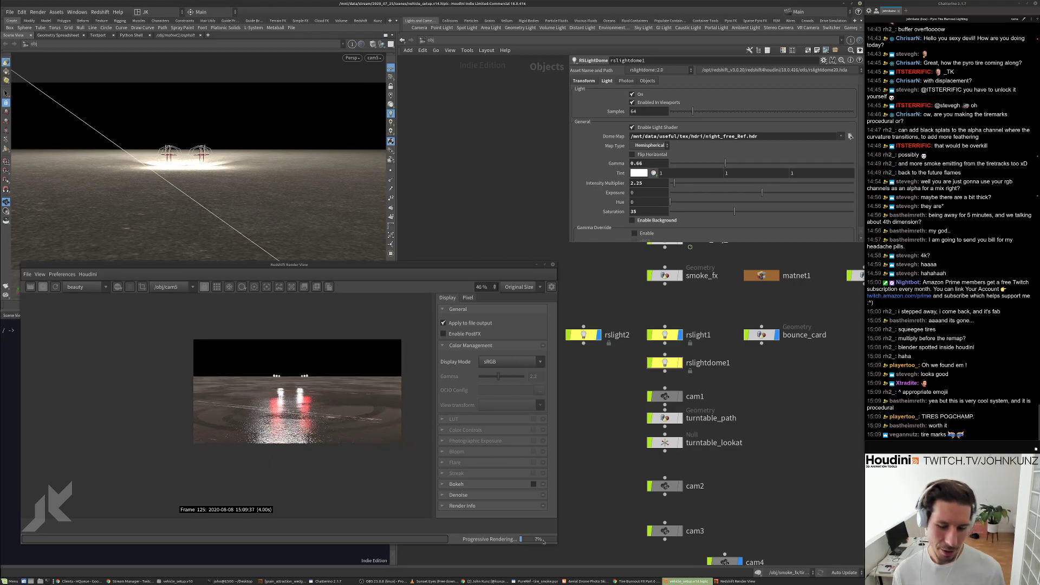
Switch to Firefox to view the Shutterstock aerial skid marks photo, moving its window clear of the render view.
key(alt+Tab)
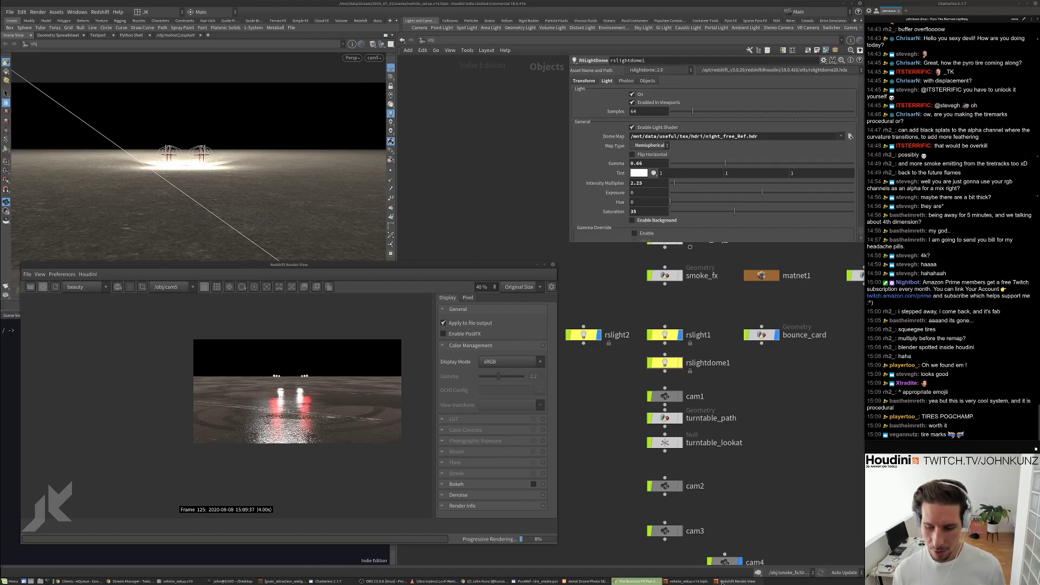
click(722, 581)
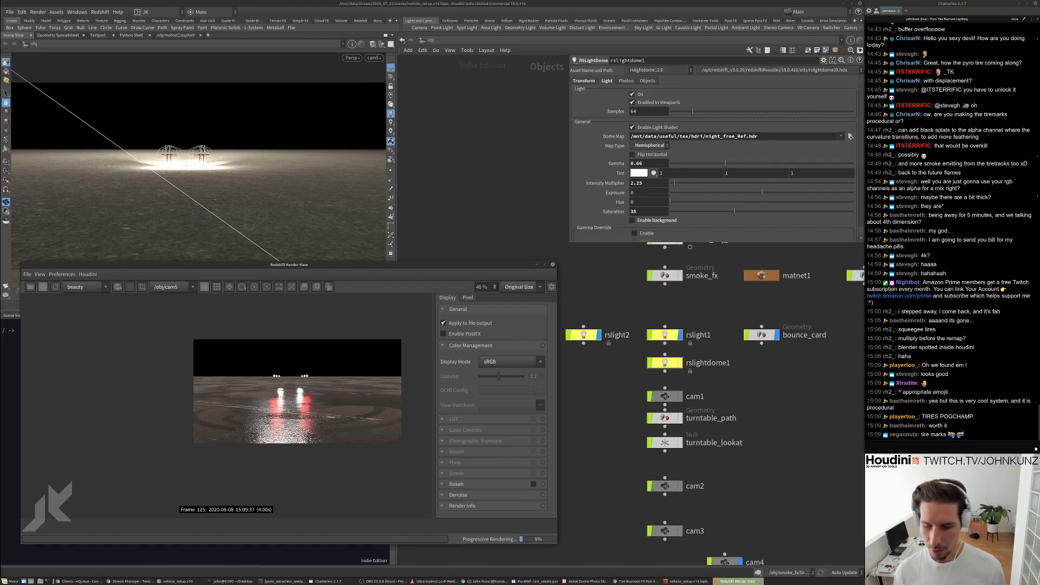
click(655, 581)
click(587, 582)
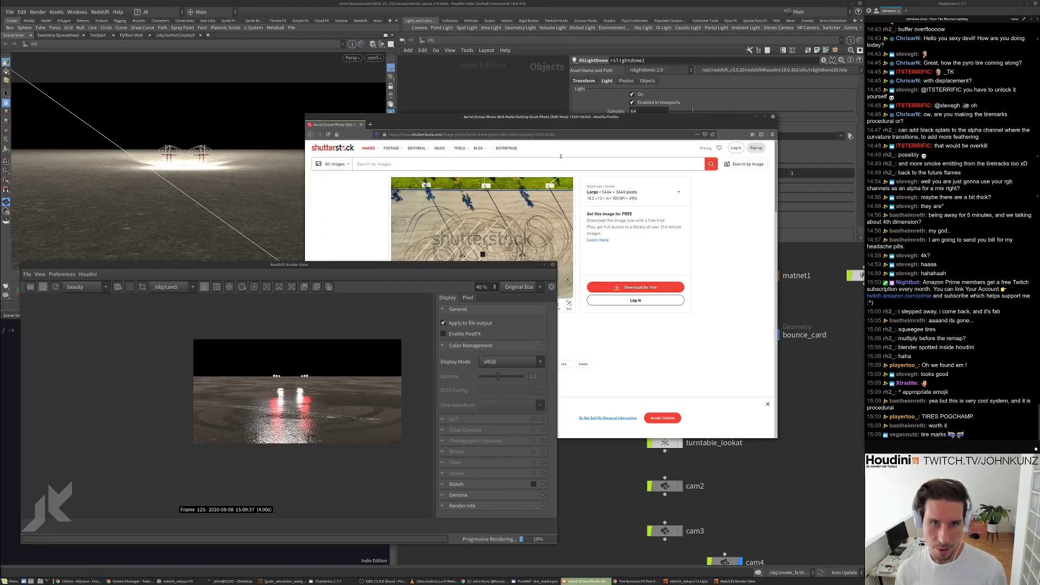
drag(534, 118, 555, 80)
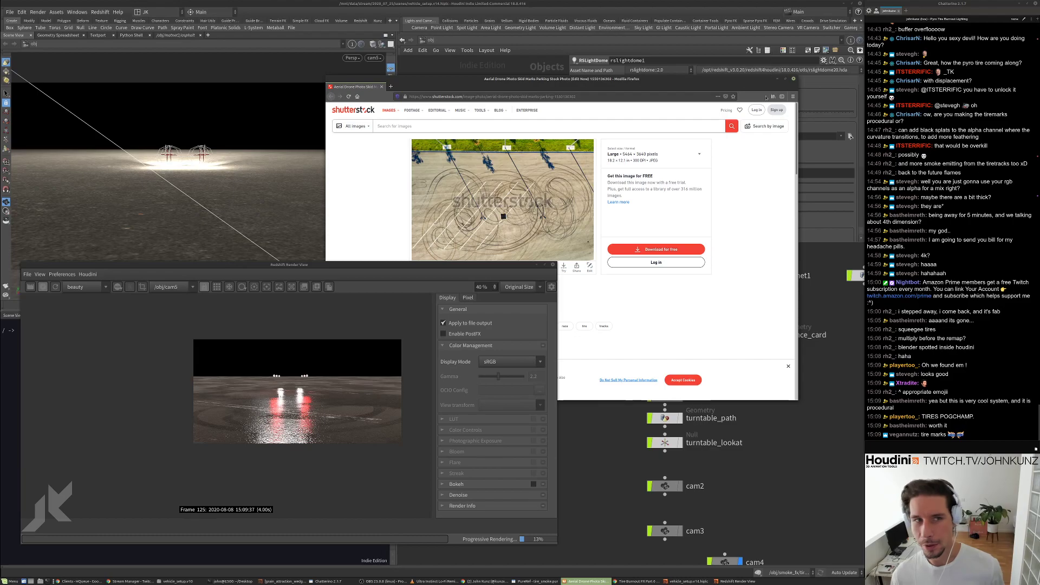
Close the Firefox skid marks photo and turn off rslightdome1 to check the wet asphalt without dome lighting.
click(794, 79)
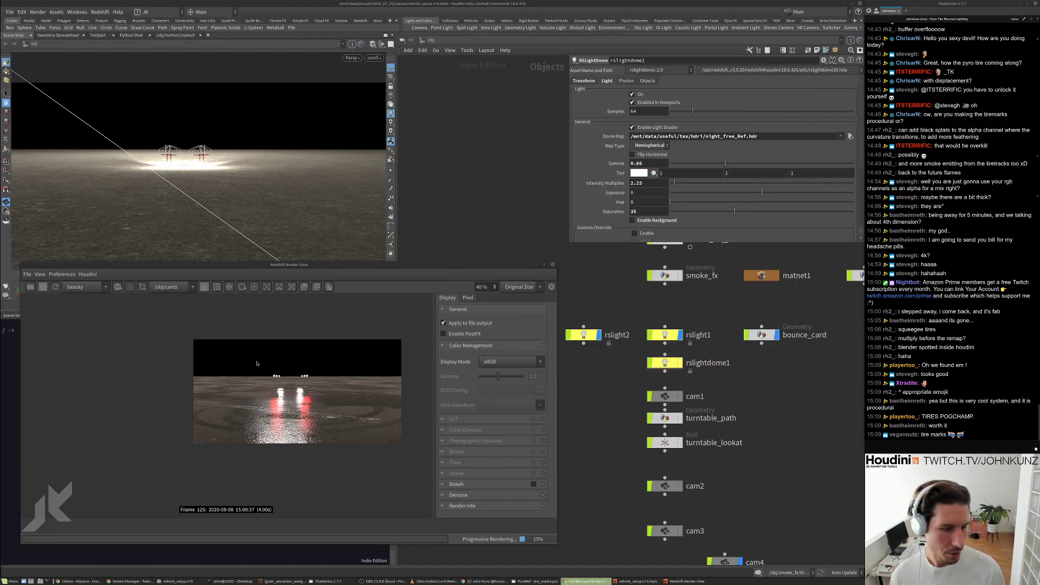
scroll(617, 404, down, 2)
scroll(620, 401, down, 2)
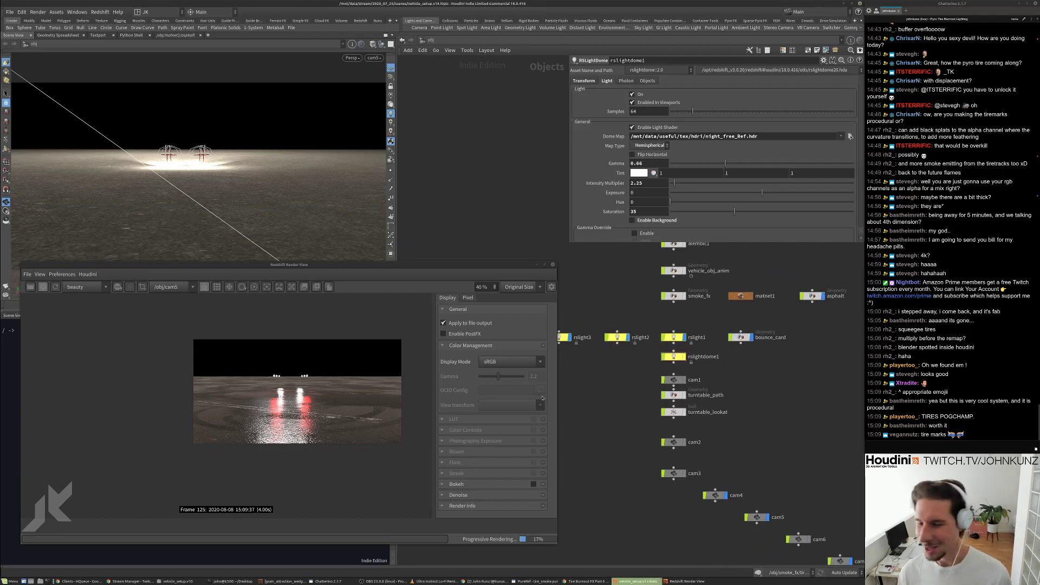
scroll(354, 395, up, 4)
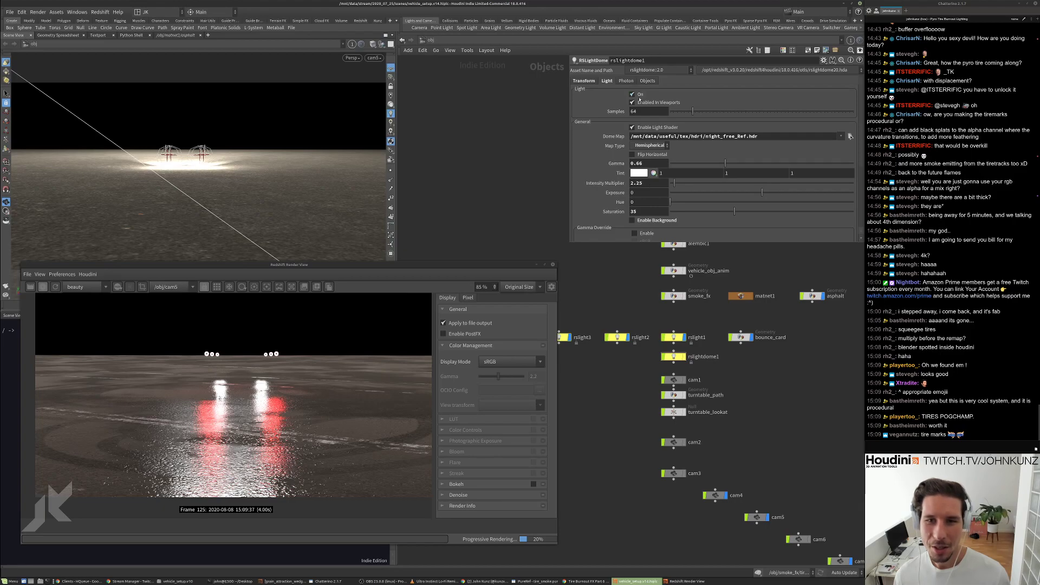
click(633, 95)
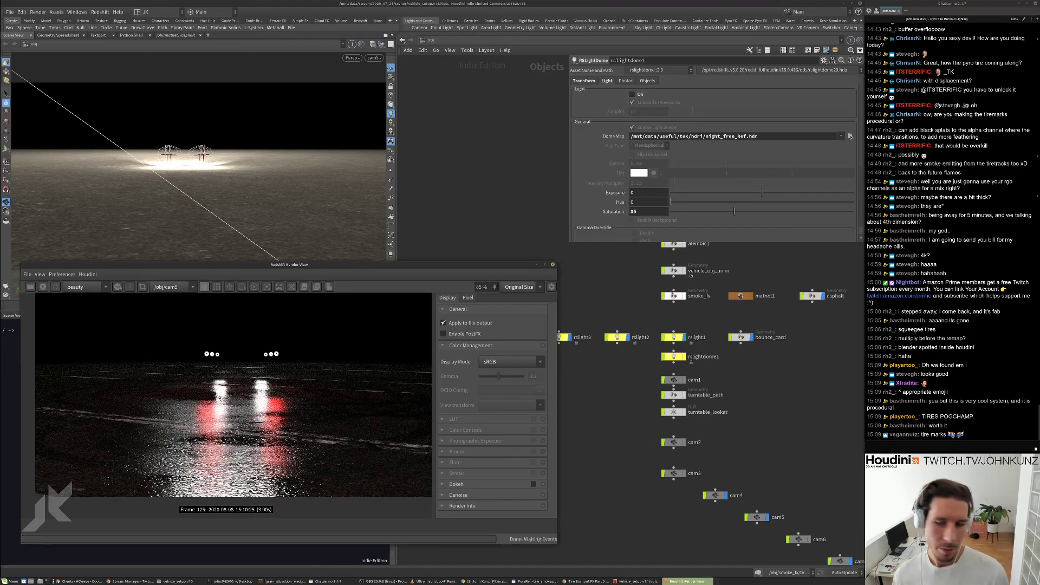
scroll(672, 297, up, 3)
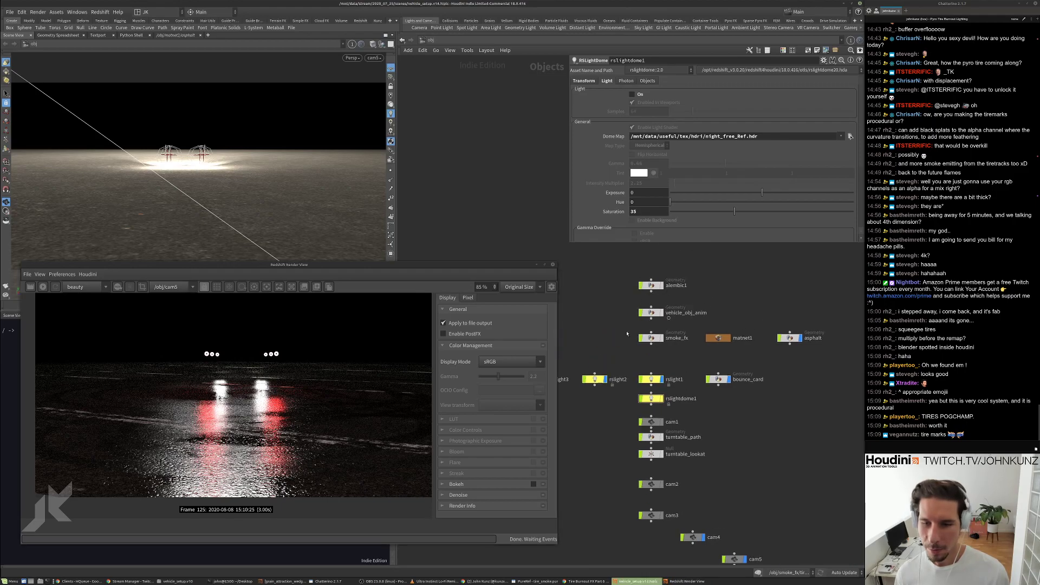
Display the vehicle_obj_anim and smoke_fx objects and restart the render to include the car and its smoke.
click(665, 312)
scroll(679, 379, down, 3)
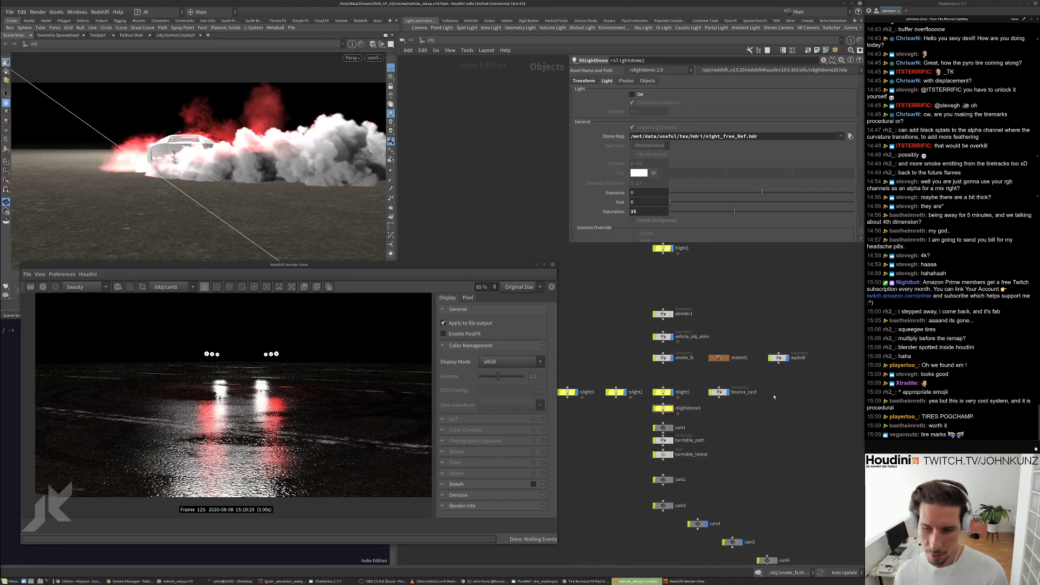
click(54, 287)
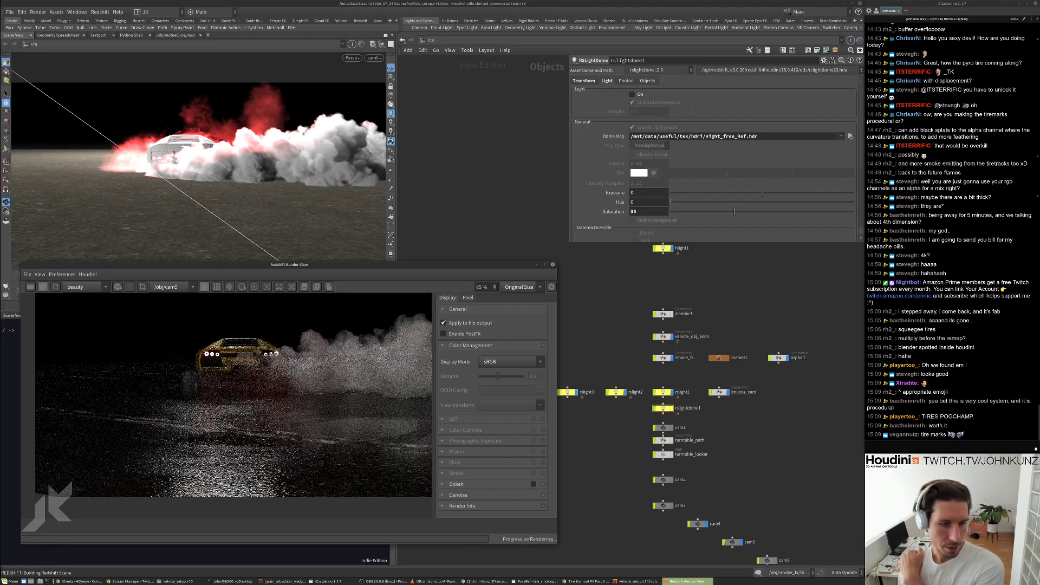
Examine how the car, tire smoke and skid marks sit together on the wet asphalt in the render.
scroll(268, 433, down, 2)
scroll(381, 402, up, 2)
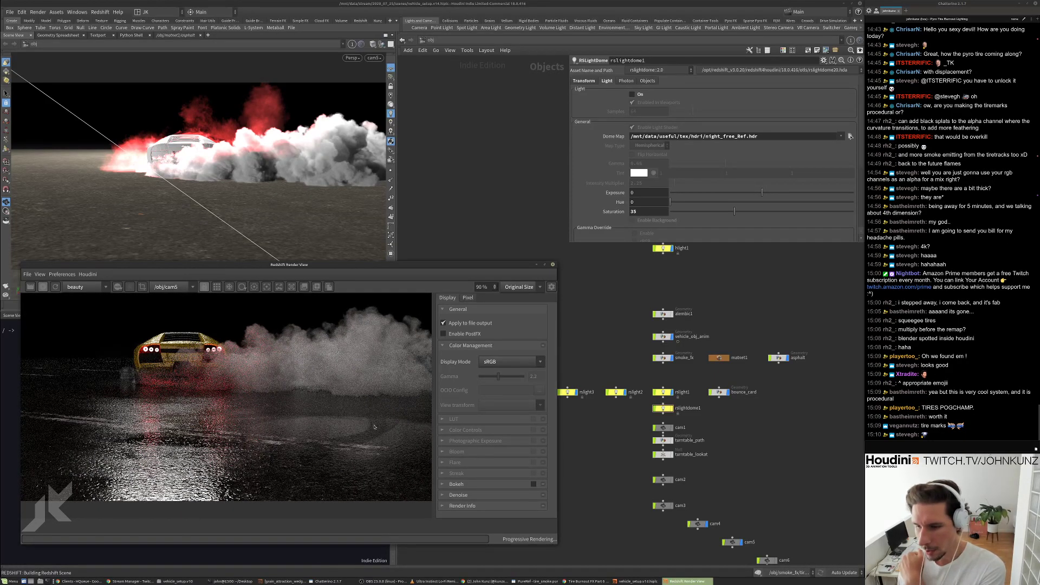
scroll(375, 428, up, 1)
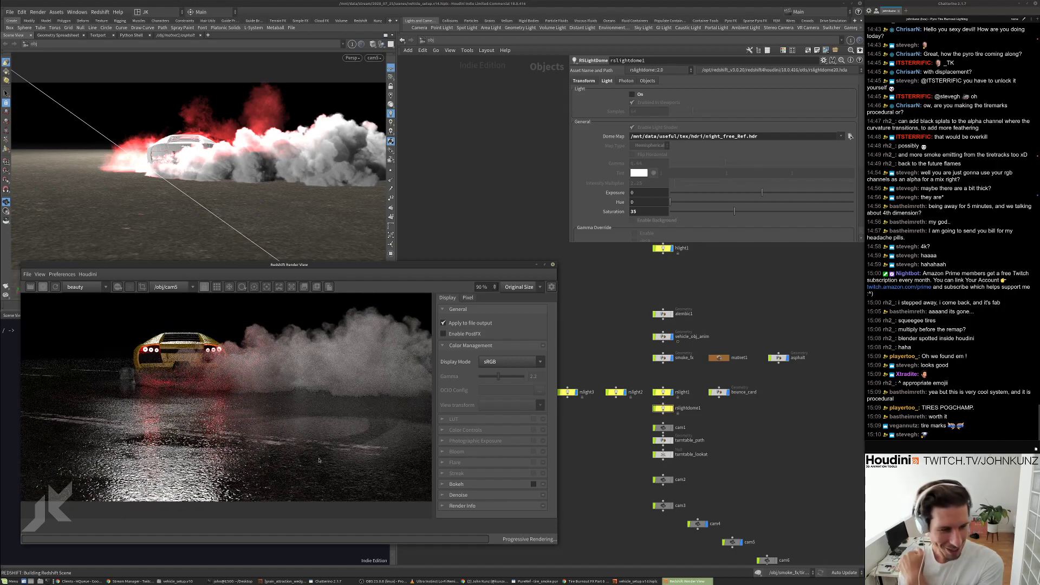
scroll(346, 439, down, 5)
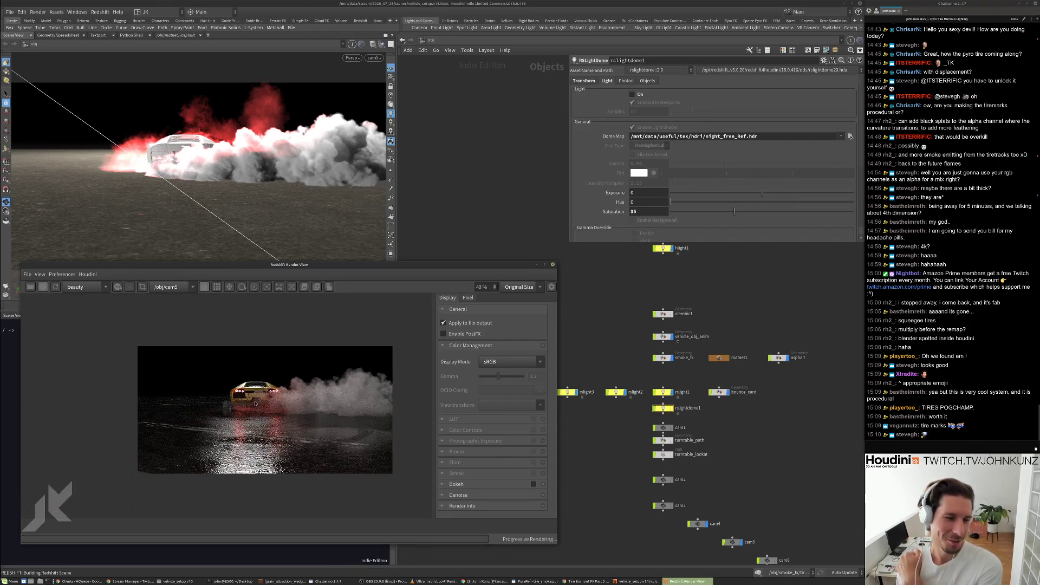
scroll(269, 410, up, 1)
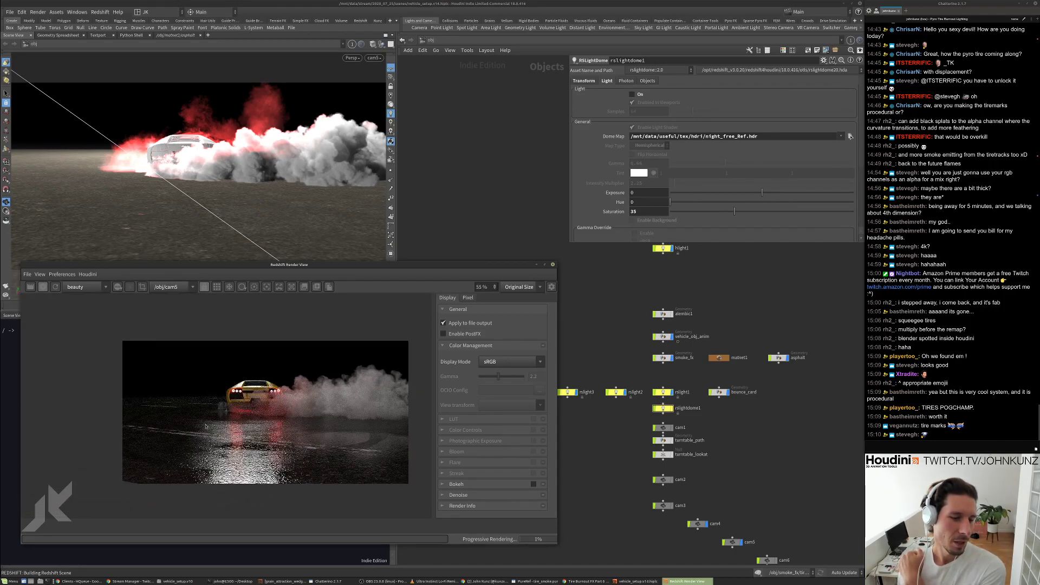
scroll(238, 416, up, 4)
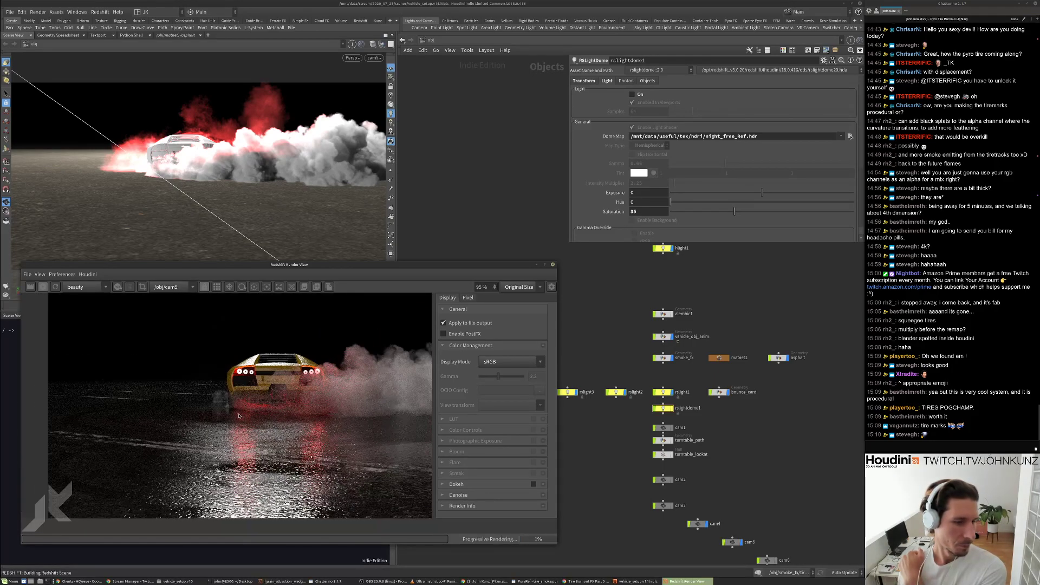
scroll(238, 416, down, 4)
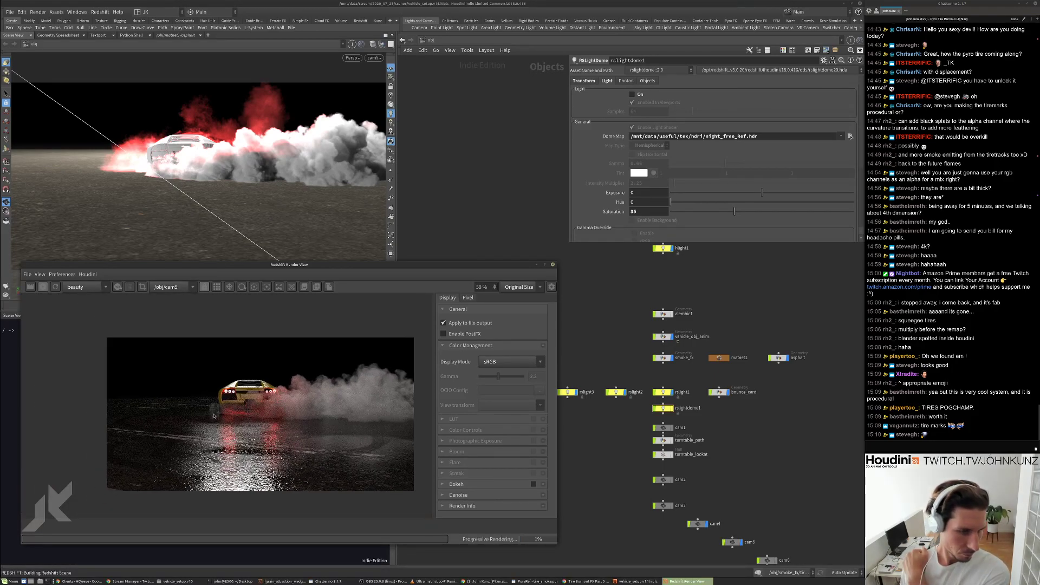
scroll(344, 457, up, 2)
scroll(144, 400, up, 2)
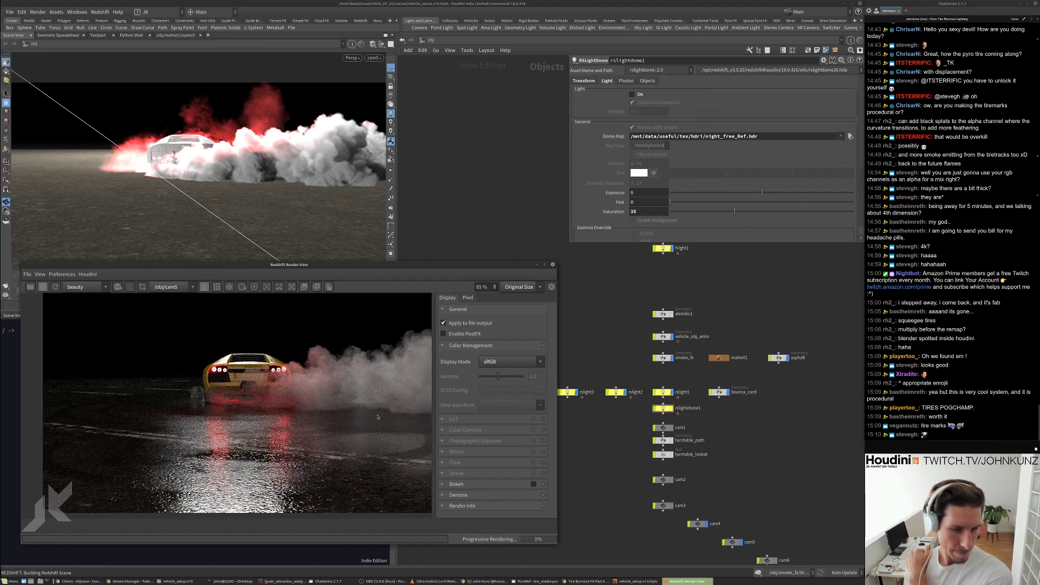
scroll(355, 423, down, 1)
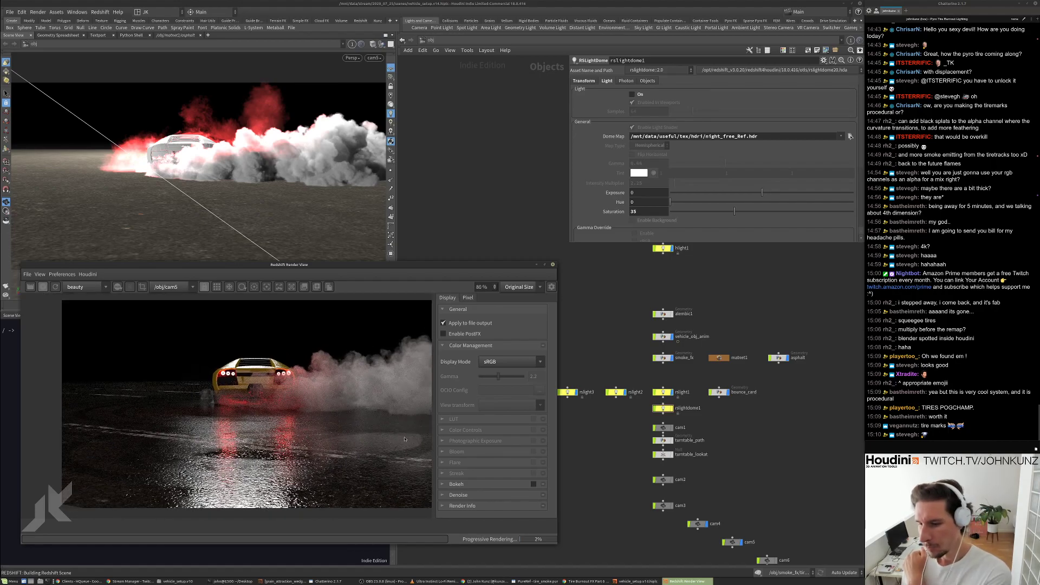
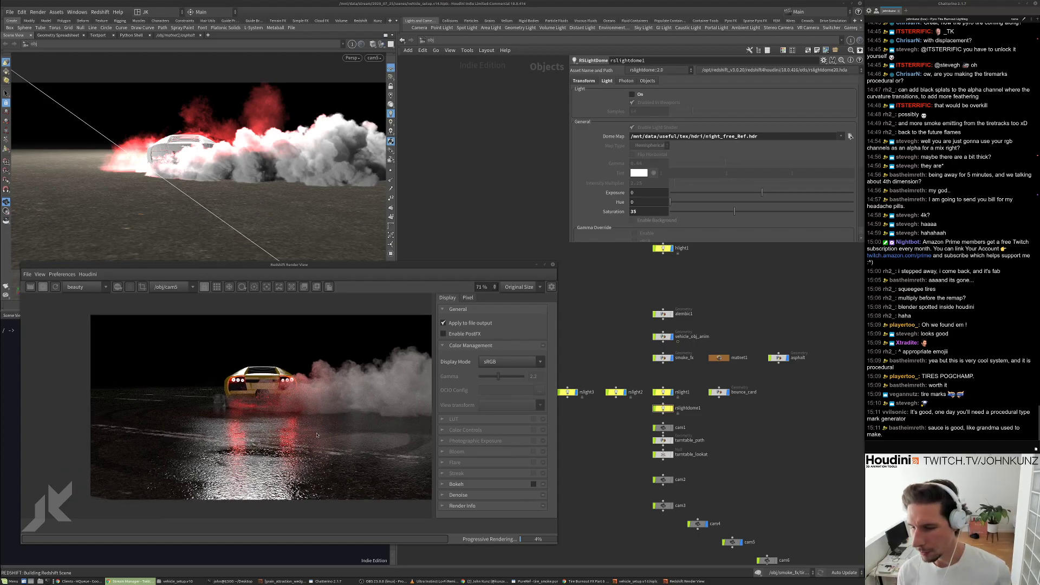
scroll(317, 433, up, 1)
scroll(317, 434, down, 3)
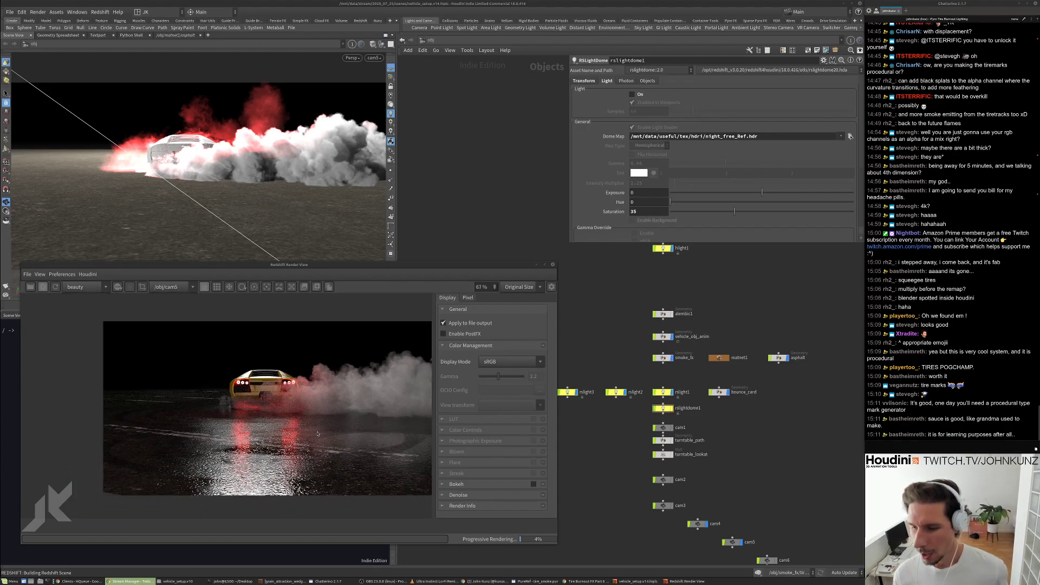
scroll(319, 432, up, 1)
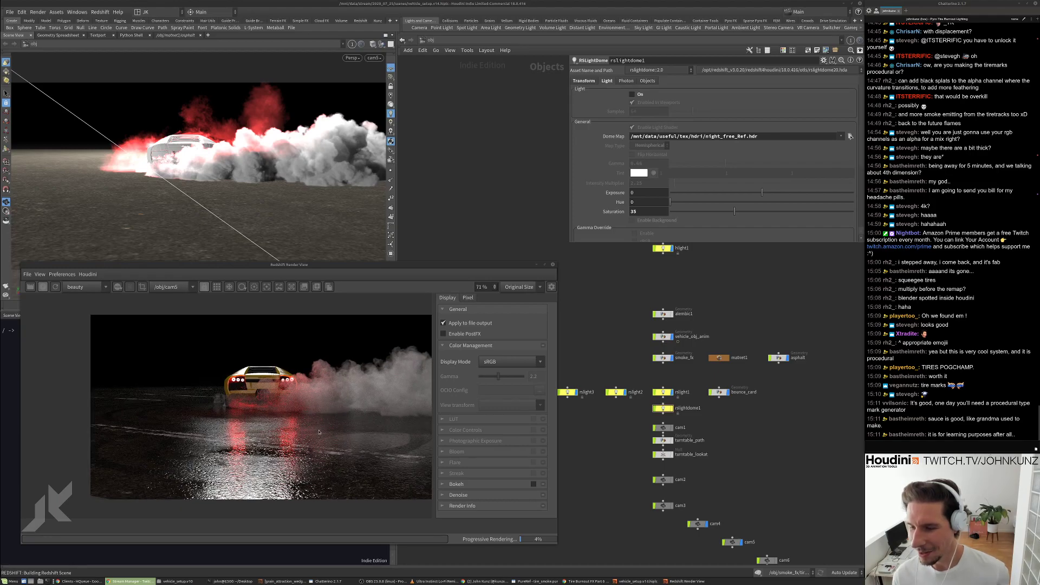
scroll(319, 432, up, 1)
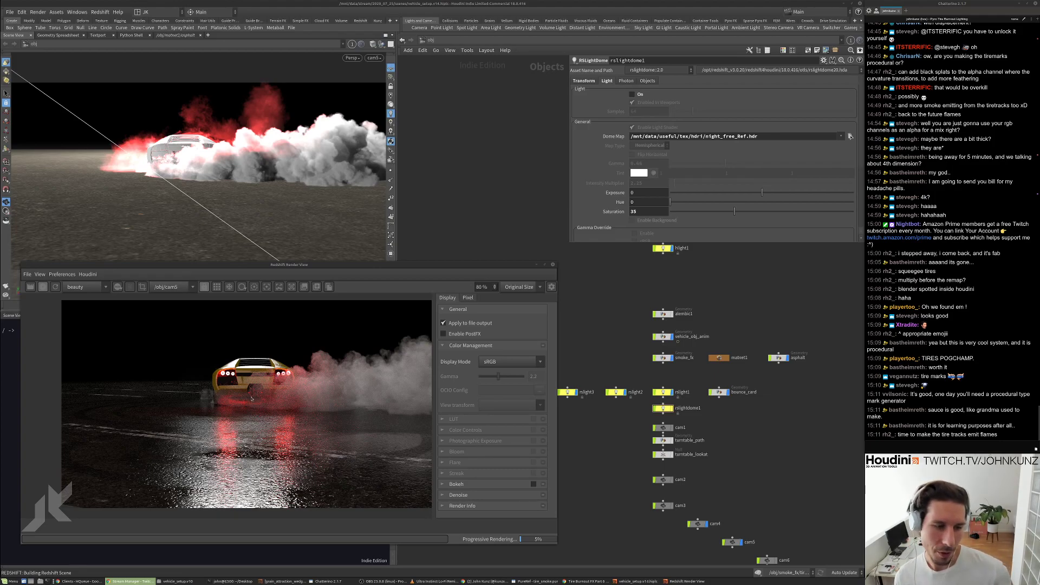
Examine the taillight reflections beneath the car and the curved skid marks below the smoke at close range.
scroll(241, 400, up, 5)
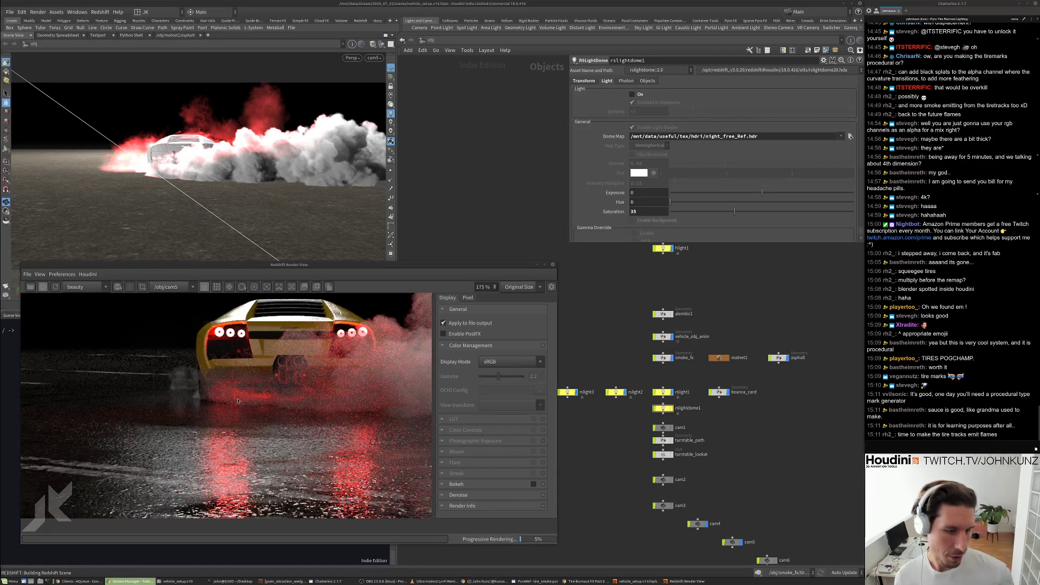
scroll(317, 438, down, 3)
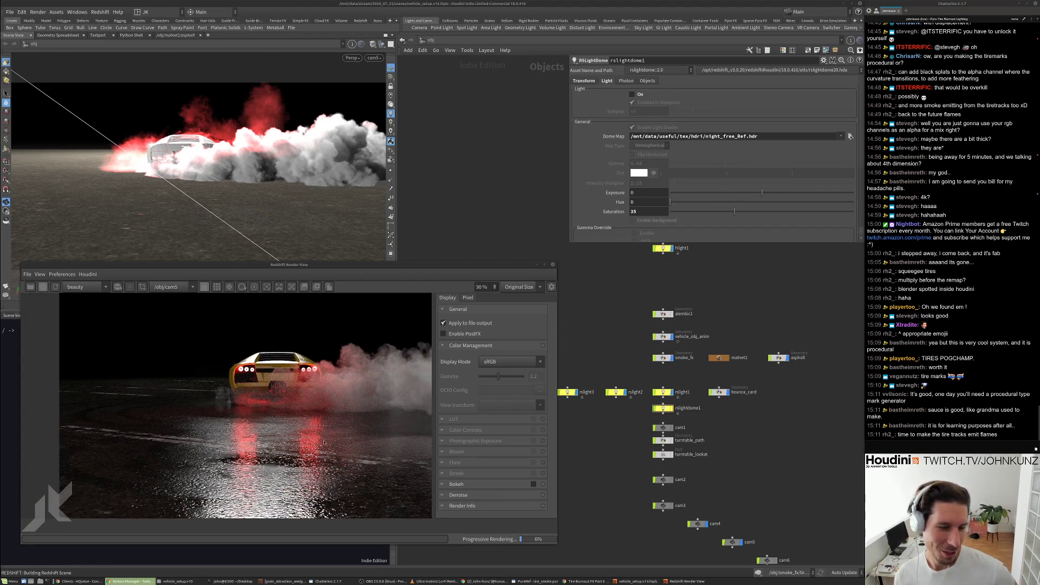
scroll(401, 458, down, 2)
scroll(400, 458, up, 5)
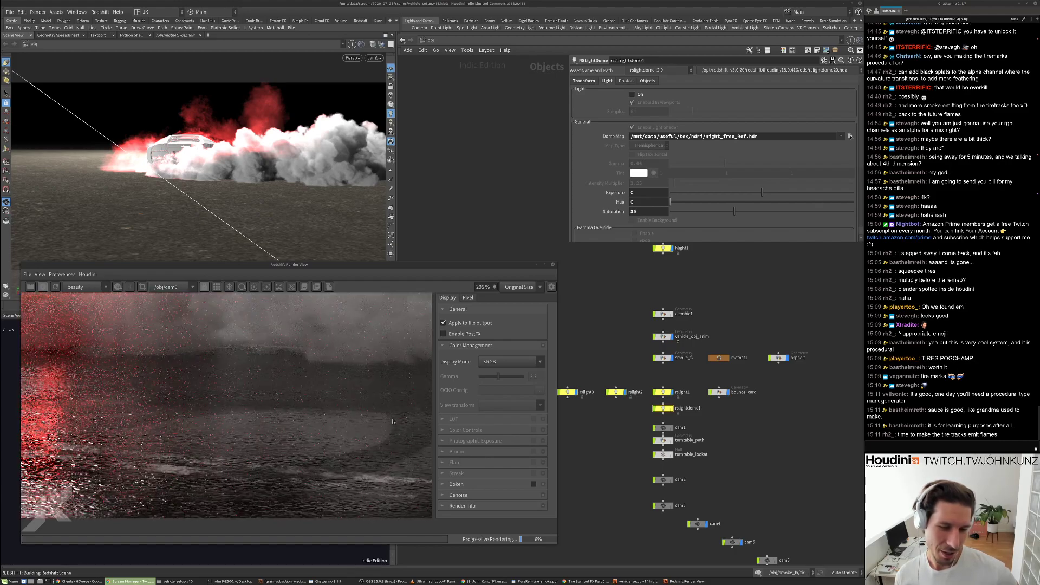
scroll(392, 421, down, 2)
scroll(393, 422, down, 1)
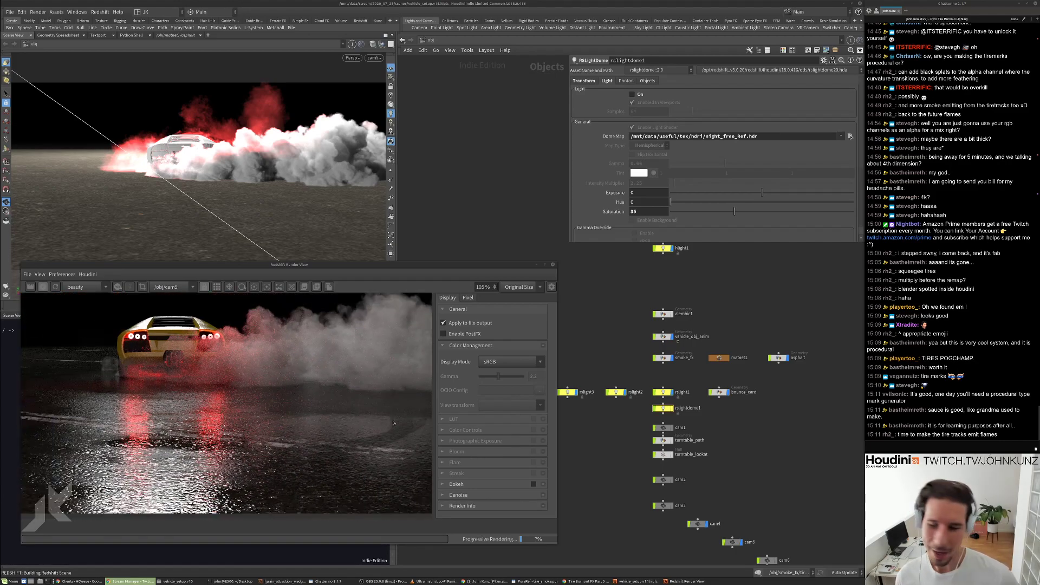
scroll(351, 414, down, 1)
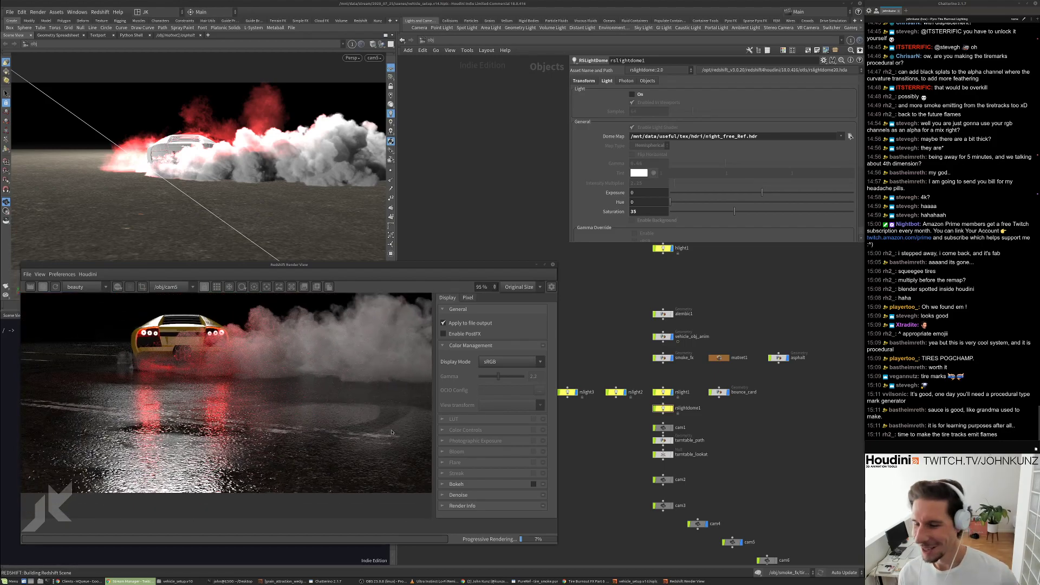
scroll(389, 427, up, 1)
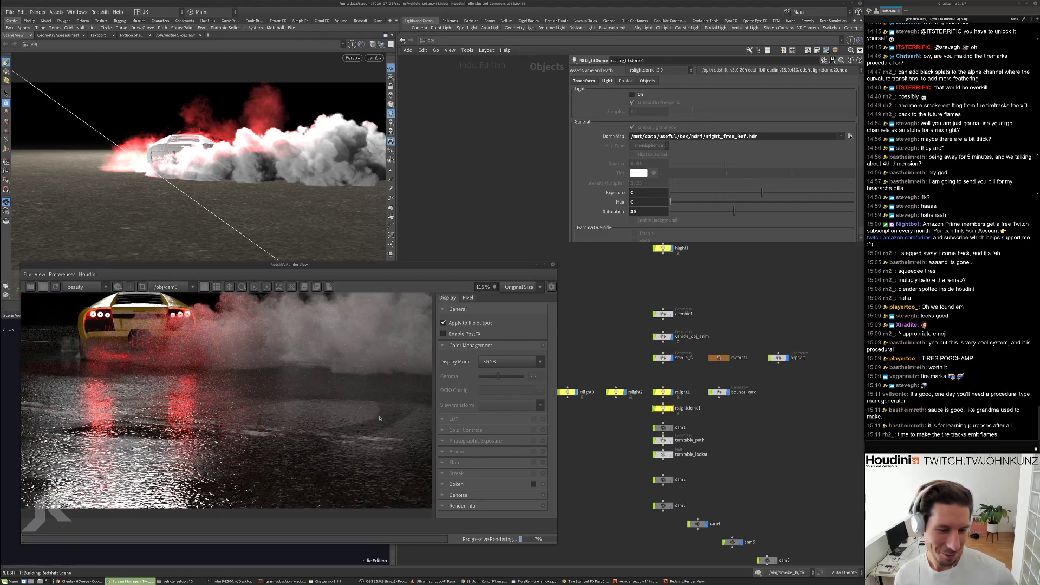
scroll(384, 413, down, 1)
scroll(368, 401, down, 1)
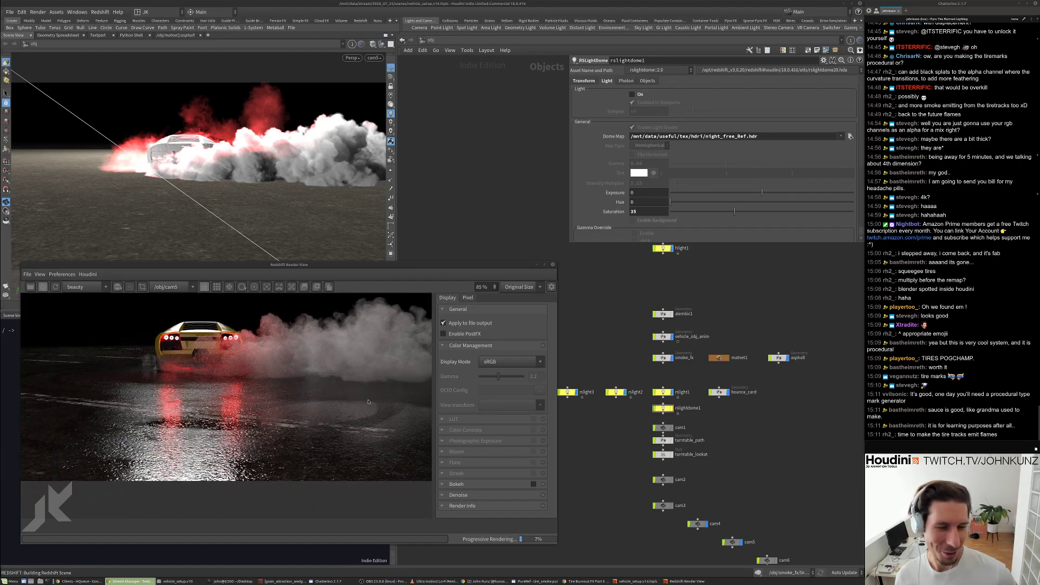
scroll(325, 442, up, 2)
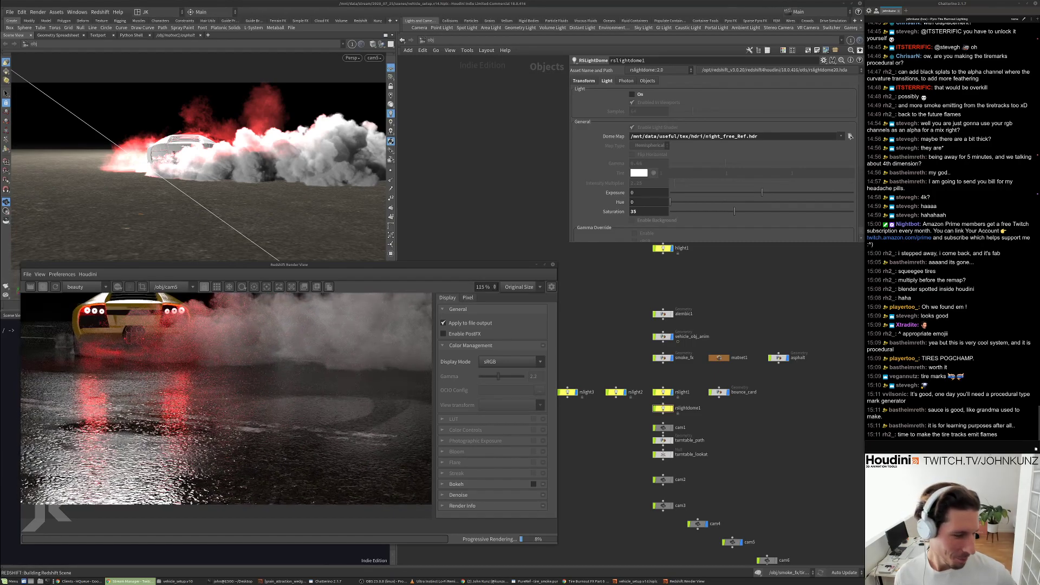
scroll(274, 469, down, 1)
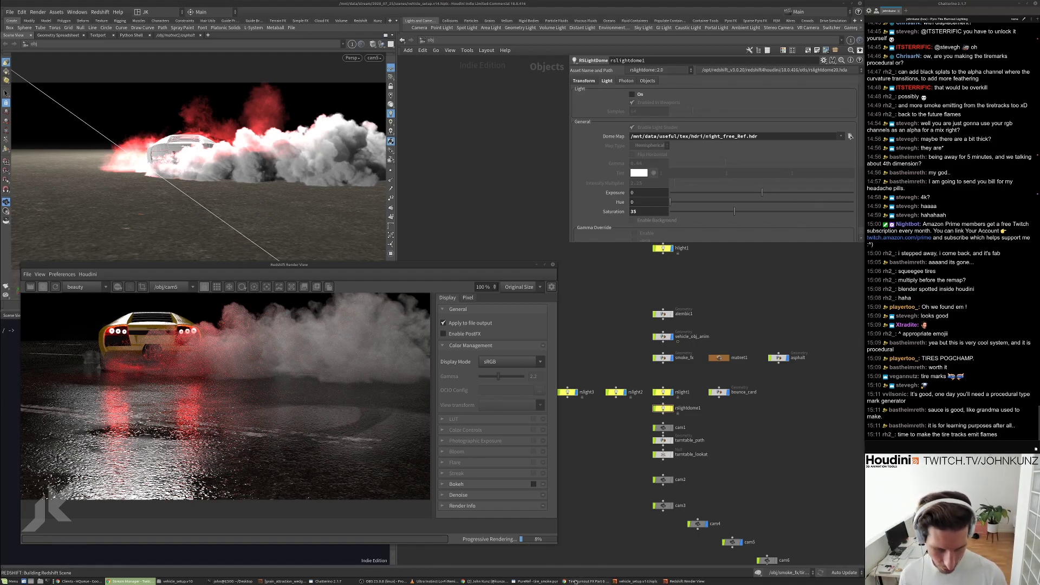
Switch to Chrome to view the Google Images results for tire skid marks clear of the render, and return to Houdini.
click(474, 581)
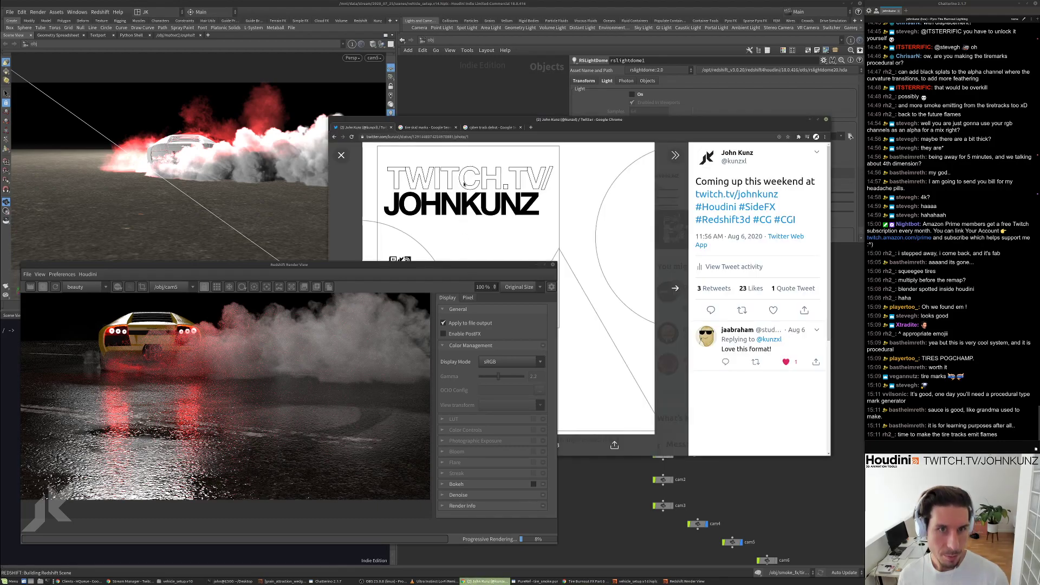
key(ctrl+shift+Tab)
key(ctrl+shift+Tab)
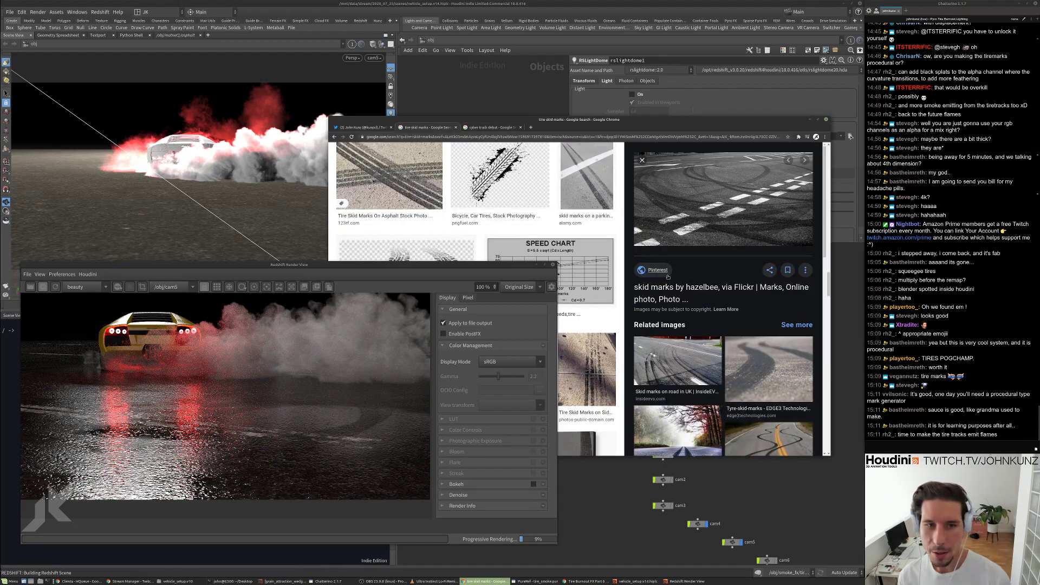
drag(601, 120, 649, 39)
scroll(642, 240, up, 5)
scroll(642, 239, up, 5)
scroll(634, 244, up, 10)
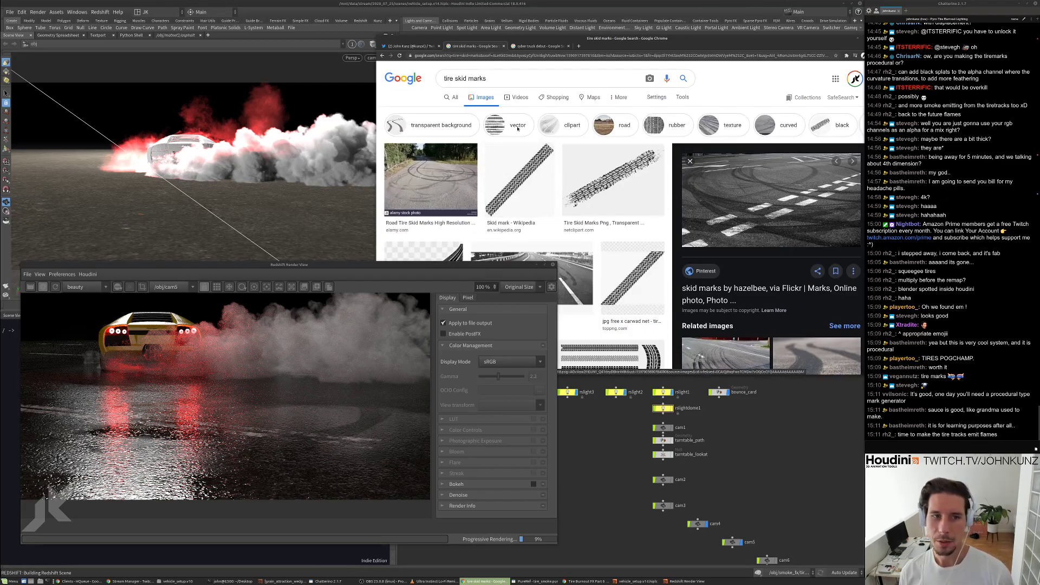
scroll(267, 429, down, 2)
drag(487, 78, 443, 78)
click(706, 415)
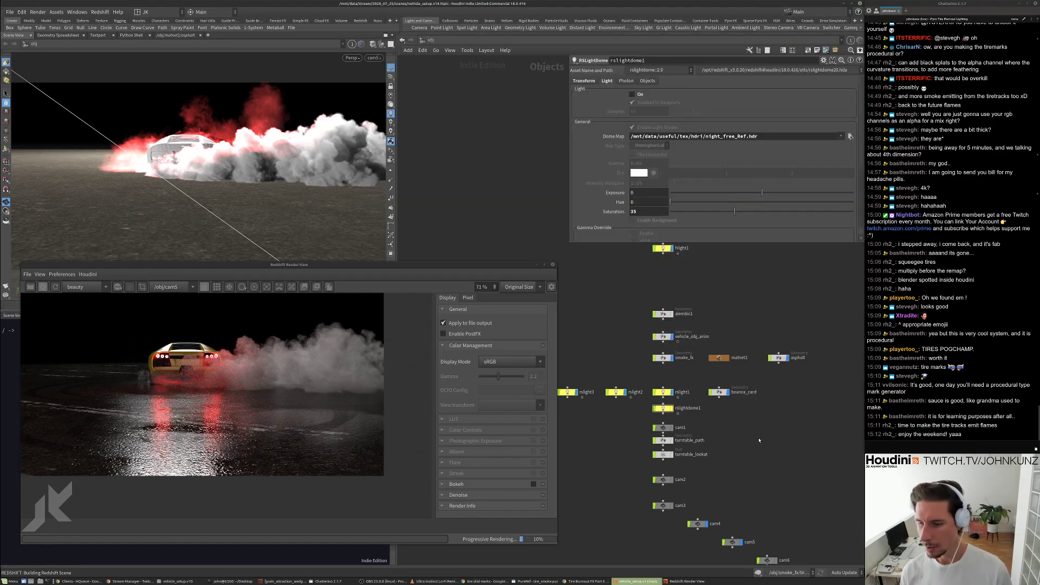
Move the Redshift render view higher on the screen and inspect the car and smoke in the render.
drag(521, 269, 519, 224)
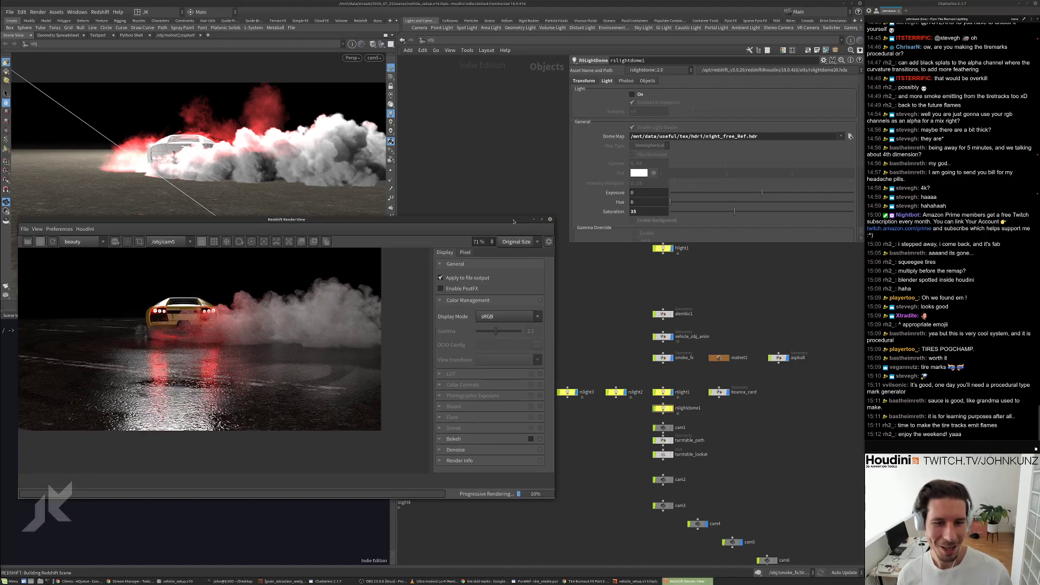
key(h)
mouse_move(620, 310)
middle_down()
mouse_move(634, 307)
mouse_move(614, 308)
middle_up()
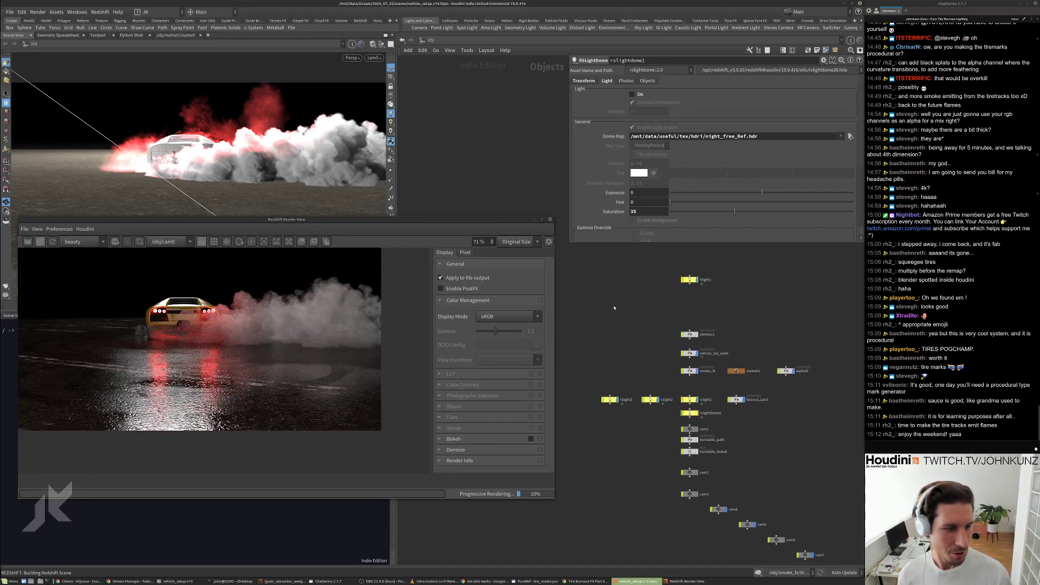
click(265, 347)
scroll(271, 350, up, 4)
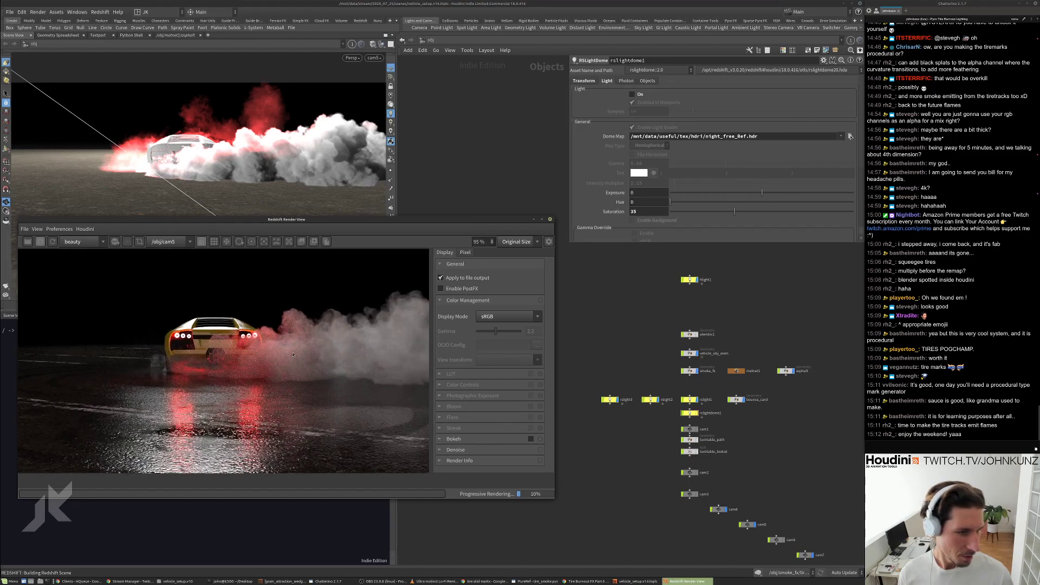
Move the Redshift render view lower to uncover more of the 3D viewport, keeping the scene's light nodes in sight.
scroll(300, 353, down, 3)
click(682, 333)
key(h)
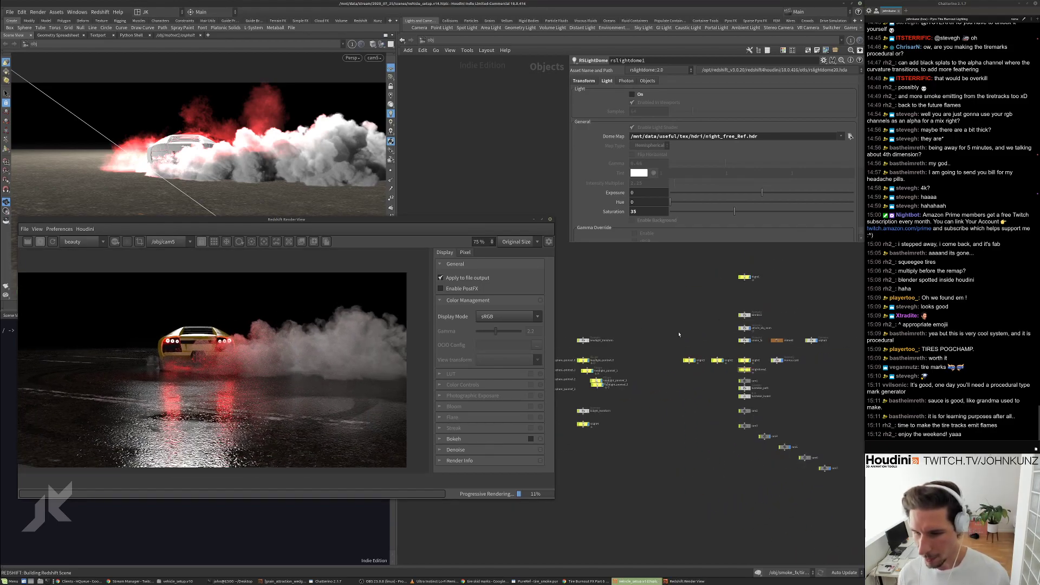
drag(395, 224, 407, 263)
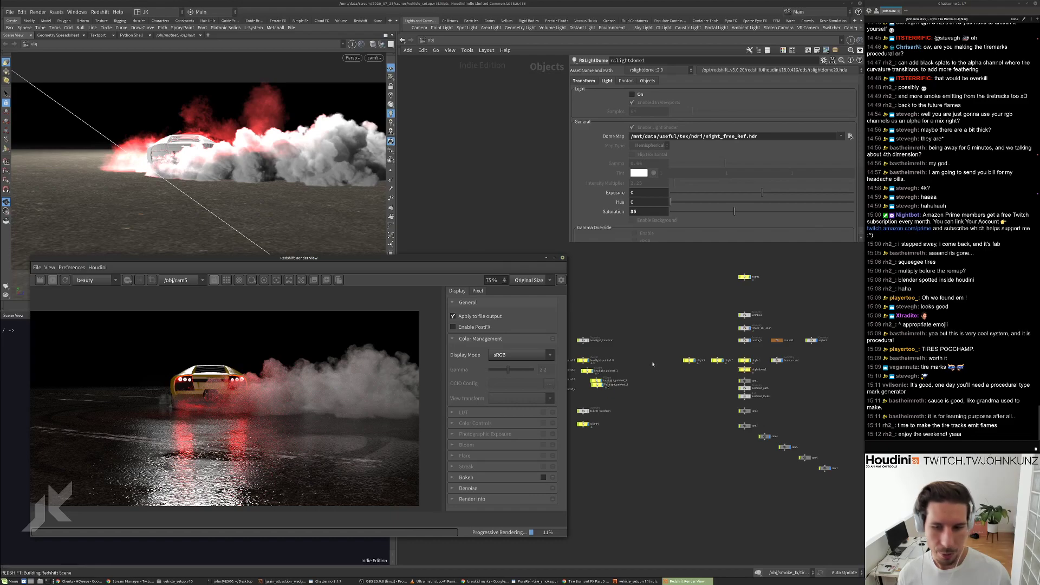
scroll(712, 358, up, 3)
scroll(716, 330, down, 2)
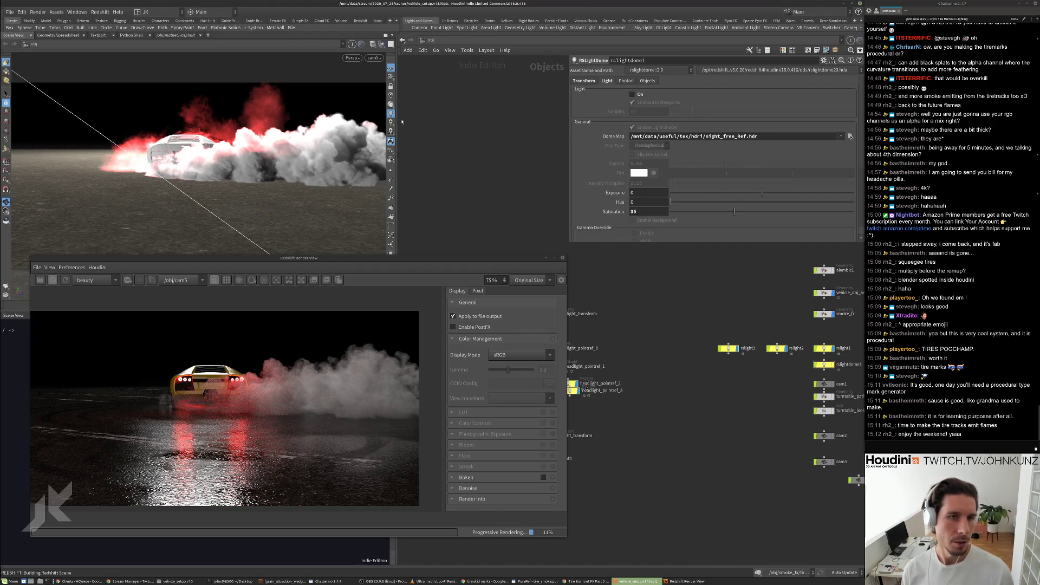
Tumble the viewport out of the cam5 view to an elevated overview and fix the Redshift render view's camera to /obj/cam5.
drag(155, 98, 233, 157)
right_drag(233, 157, 177, 190)
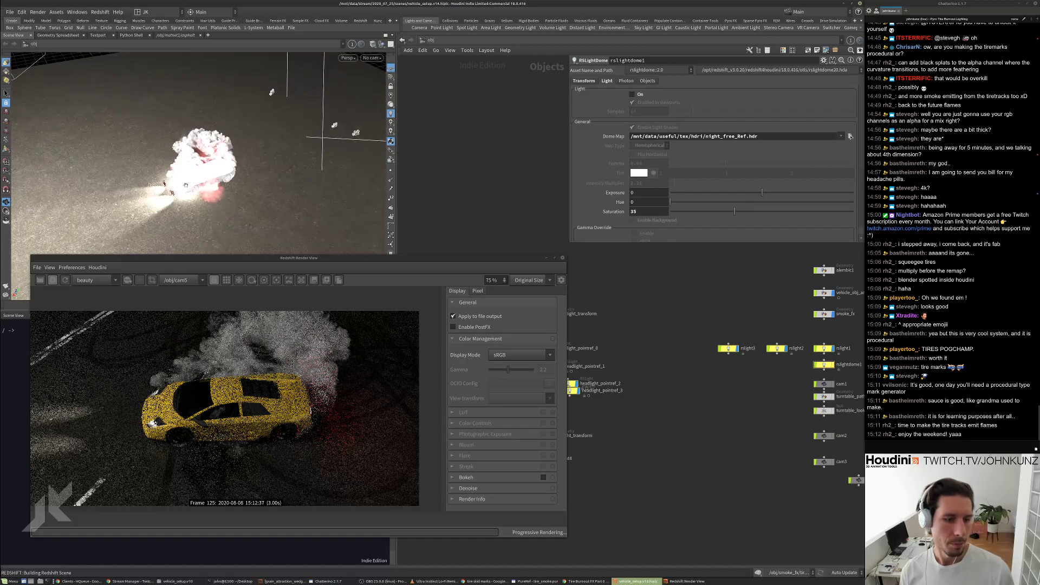
click(182, 280)
click(181, 282)
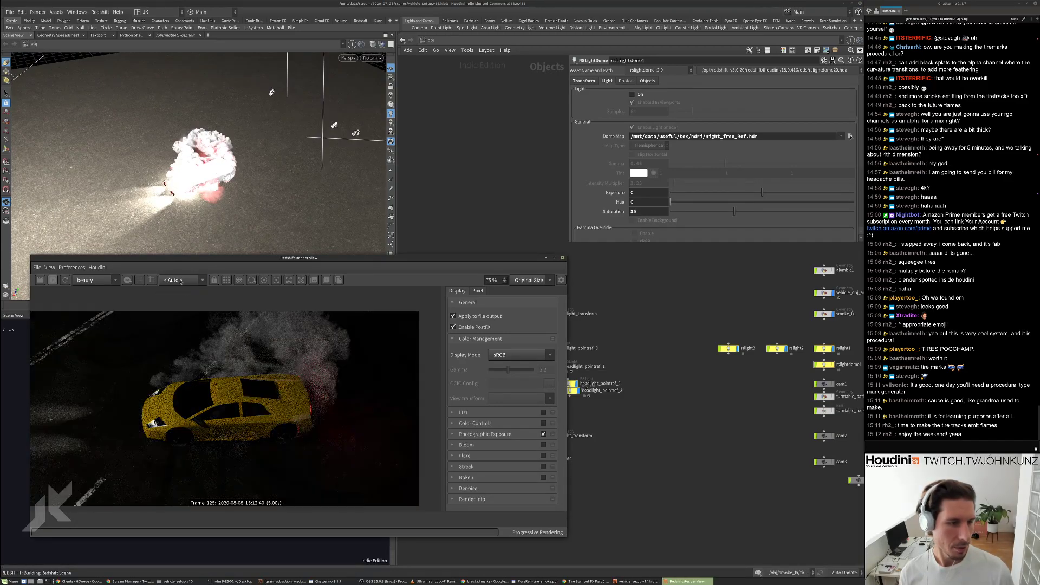
click(181, 281)
click(182, 327)
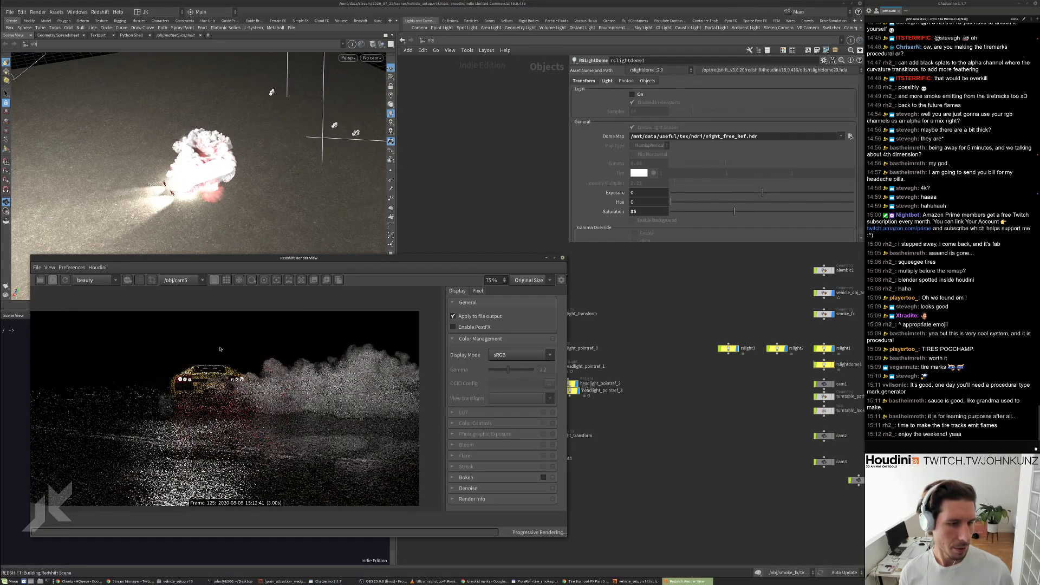
Create a Redshift area light from the viewport's current viewpoint, looking toward the car and smoke from a low overview angle.
click(464, 207)
drag(295, 187, 234, 158)
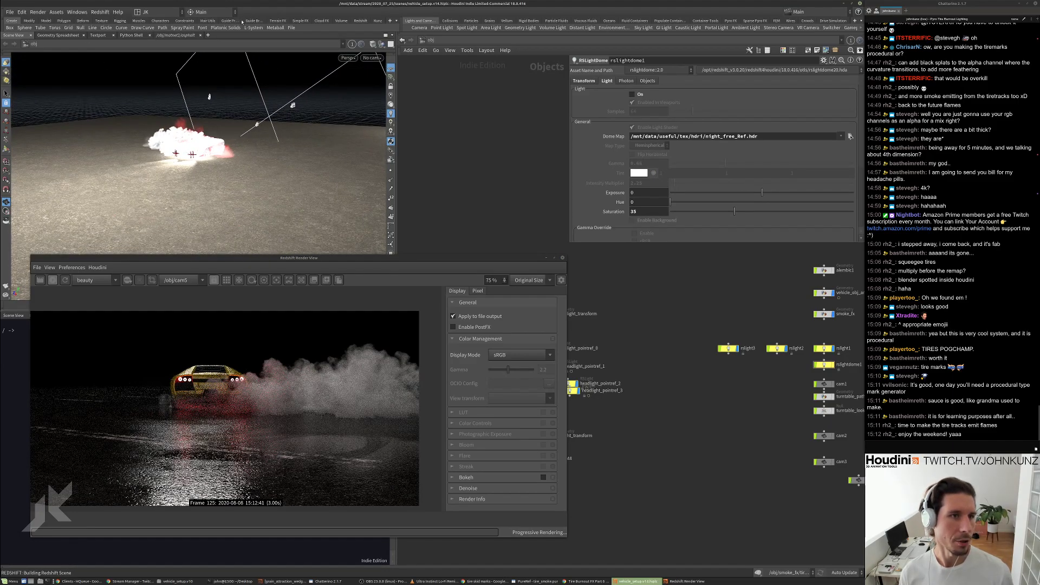
click(360, 21)
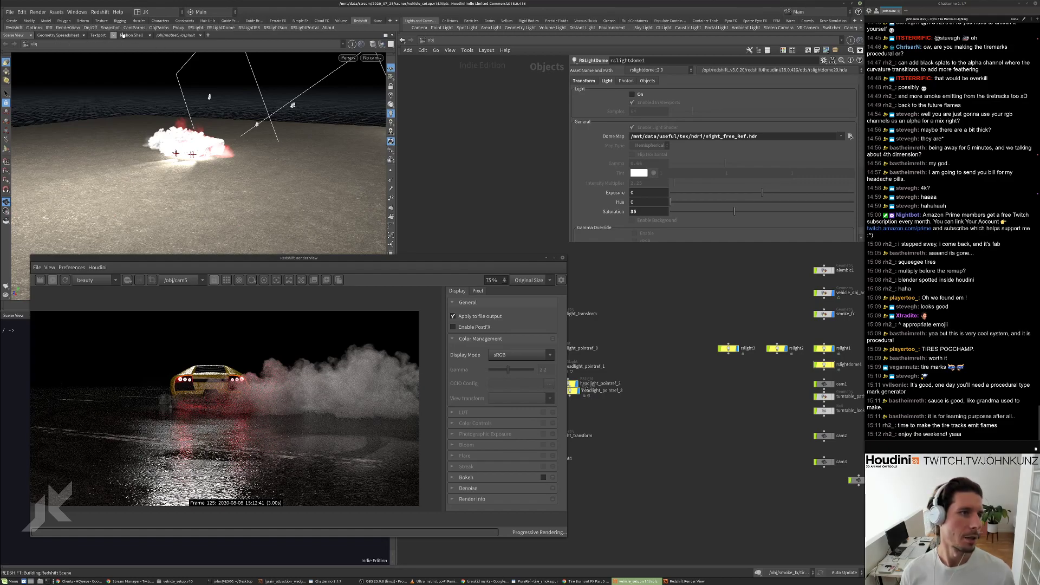
ctrl+click(195, 28)
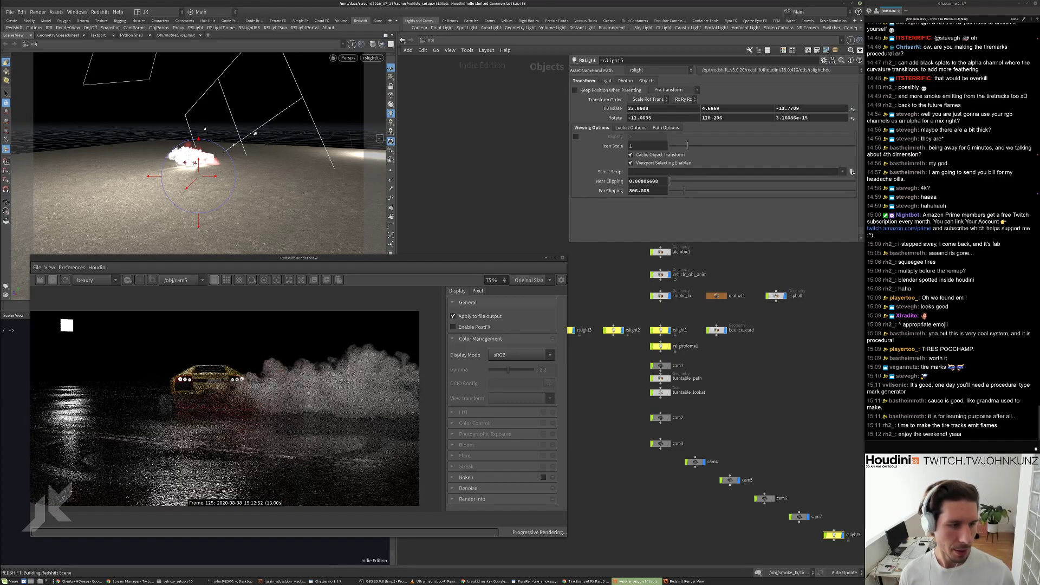
Look over the light nodes in the object network, locate rslight5 and show its light settings.
middle_drag(622, 367, 727, 350)
scroll(727, 350, up, 2)
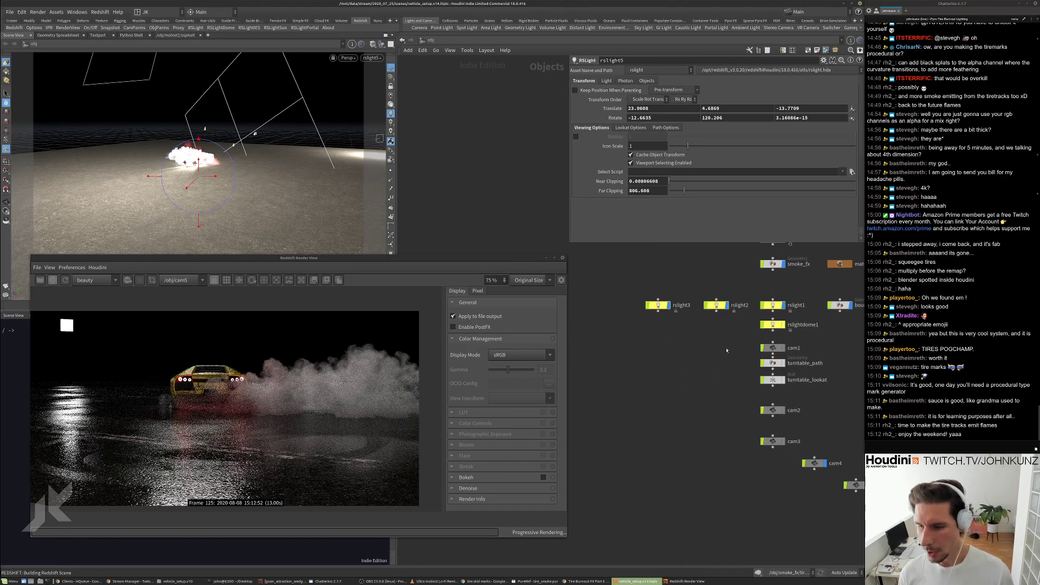
scroll(685, 349, down, 4)
middle_drag(656, 356, 775, 368)
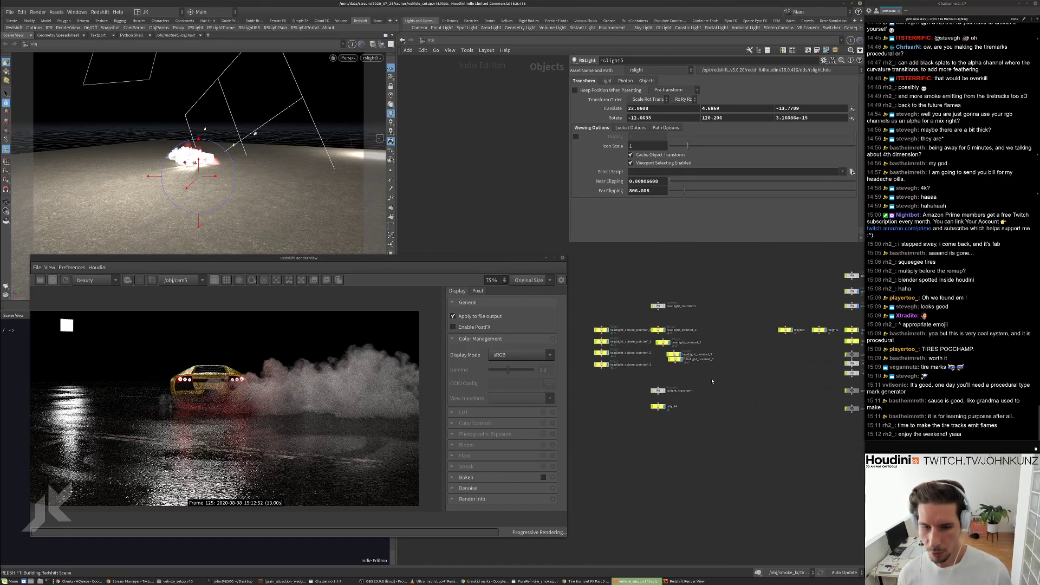
middle_drag(666, 414, 630, 394)
scroll(630, 394, up, 3)
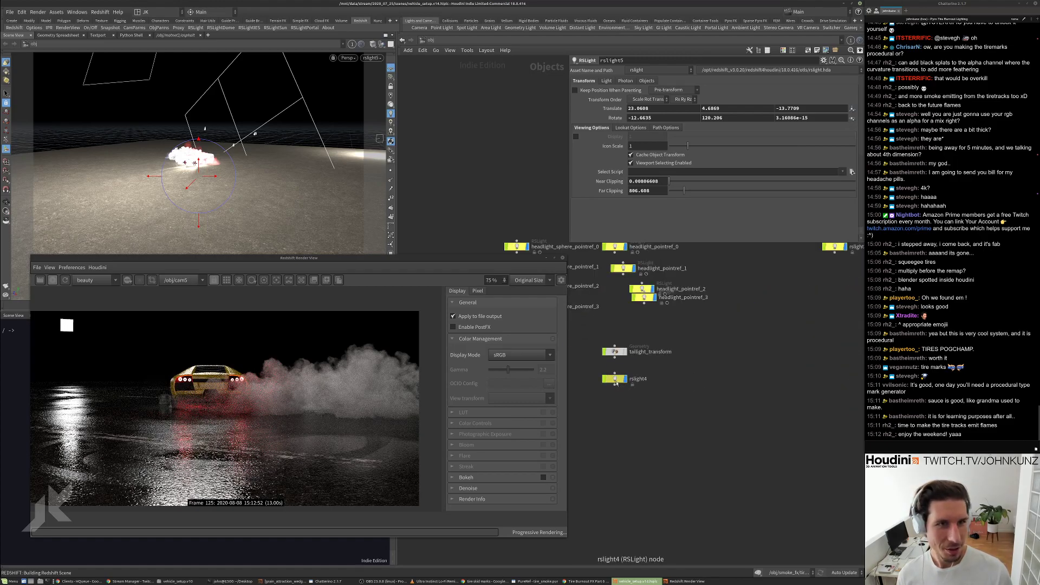
scroll(616, 383, down, 3)
scroll(716, 372, up, 5)
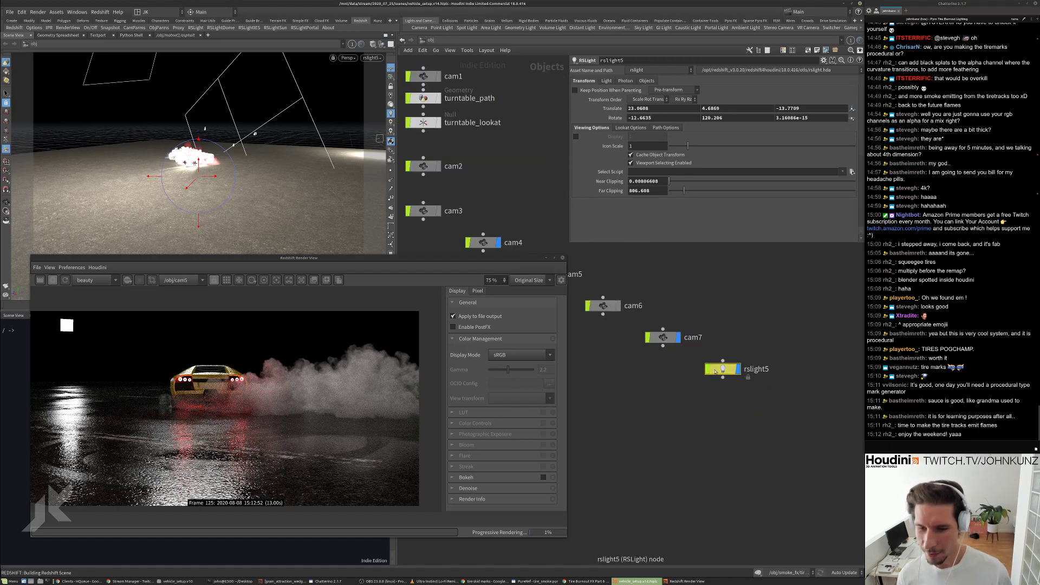
click(606, 81)
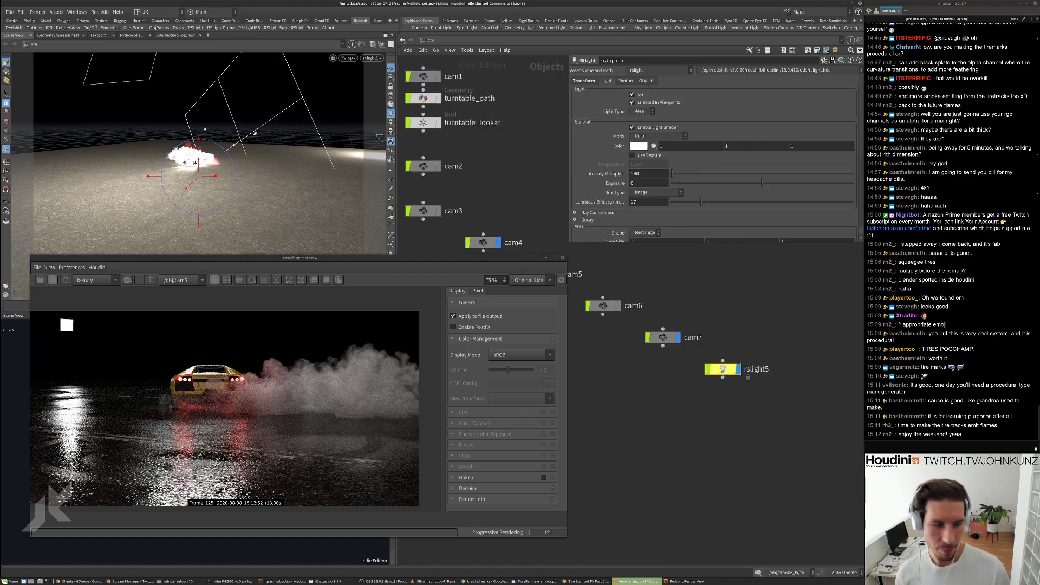
Switch to Chrome, search Google for "gas station night" in a new tab, and browse the image results.
click(484, 582)
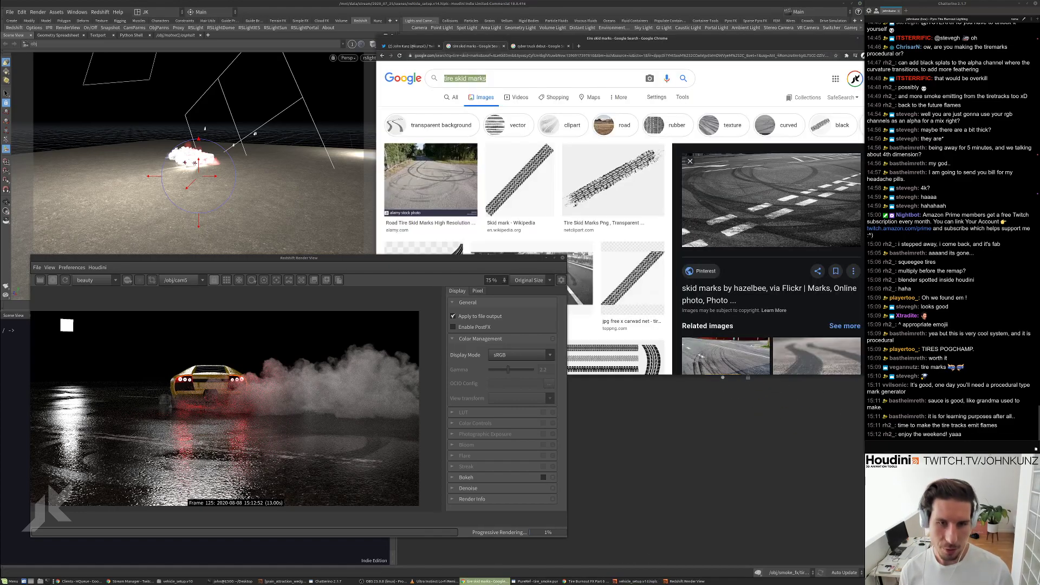
click(511, 56)
key(ctrl+t)
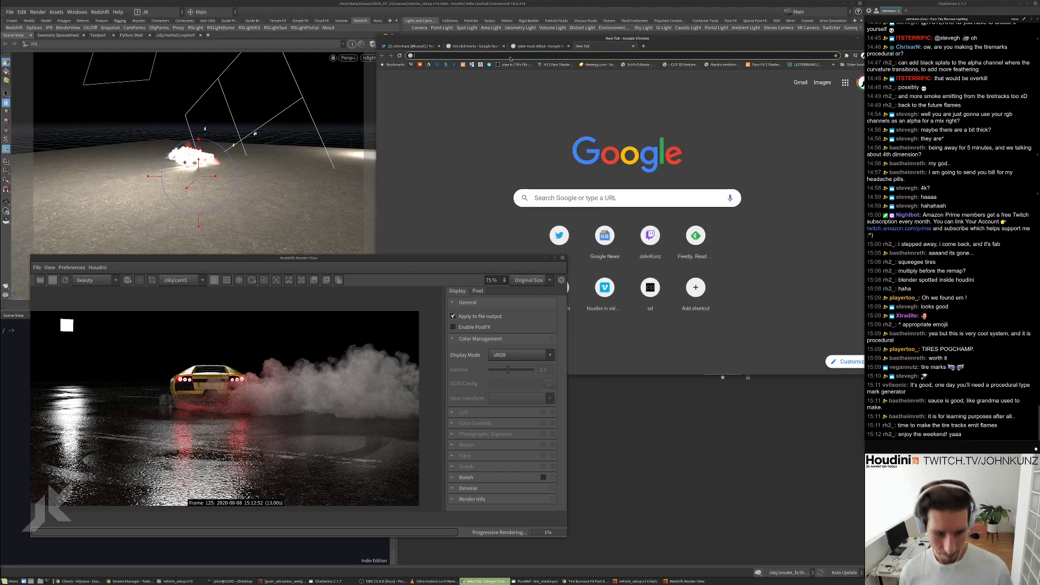
text(gas station night)
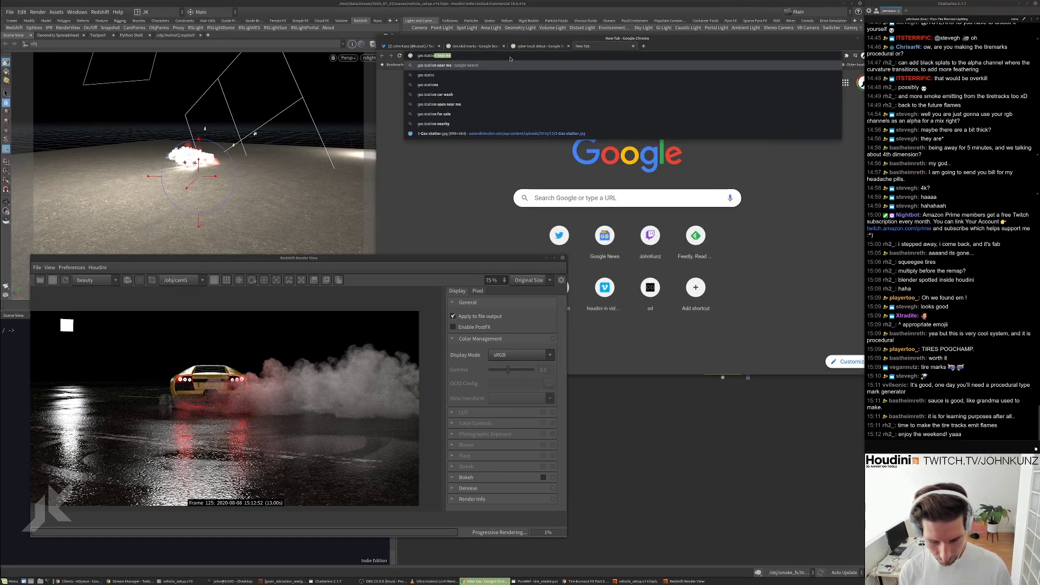
key(Return)
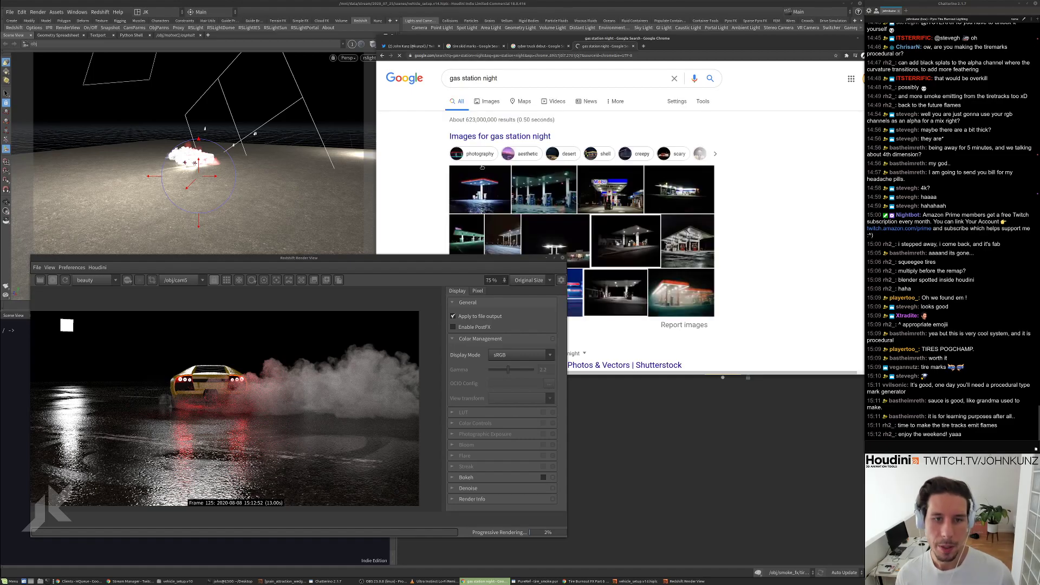
scroll(621, 216, down, 2)
scroll(604, 202, down, 2)
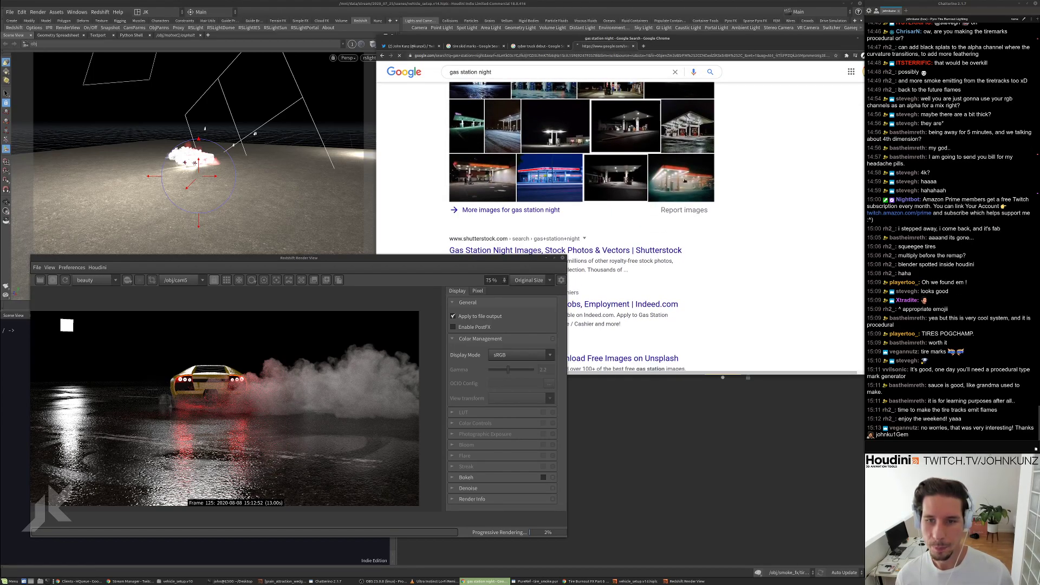
Preview the foggy gas station photo and the related "Foggy gas station in Canada" image, comparing their lighting with the render.
click(684, 181)
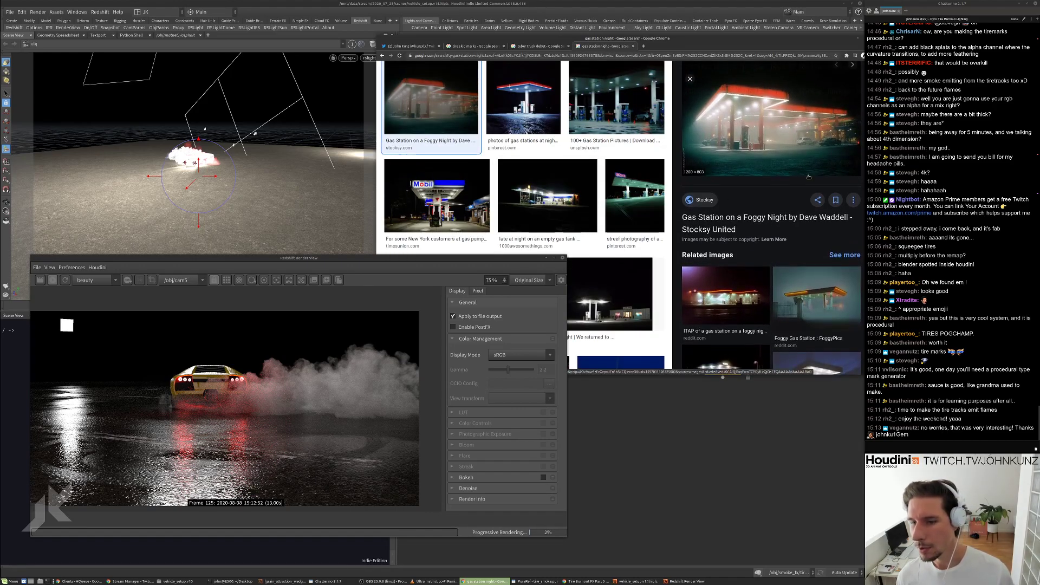
click(811, 293)
scroll(792, 153, down, 4)
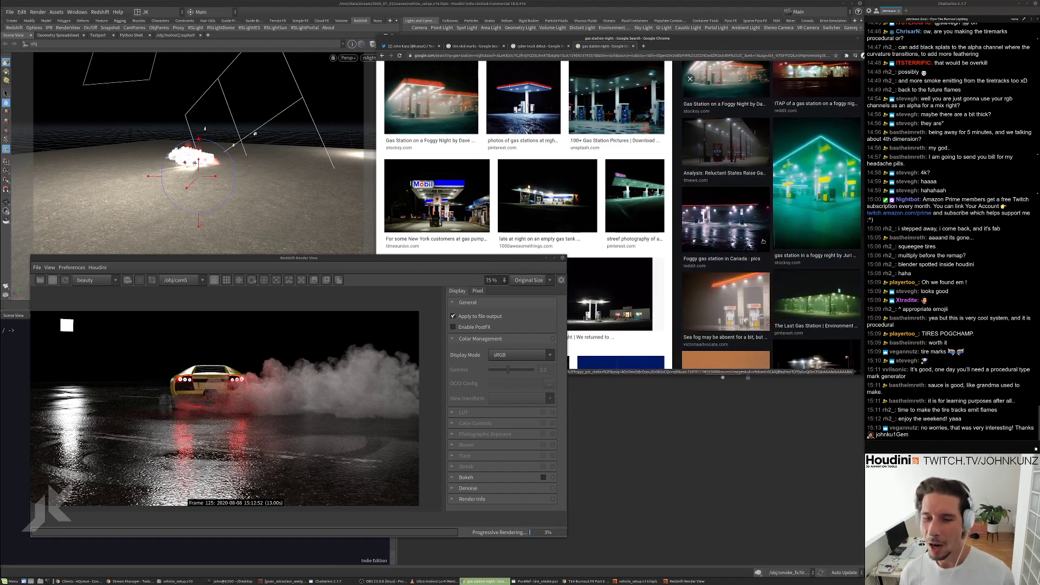
click(764, 241)
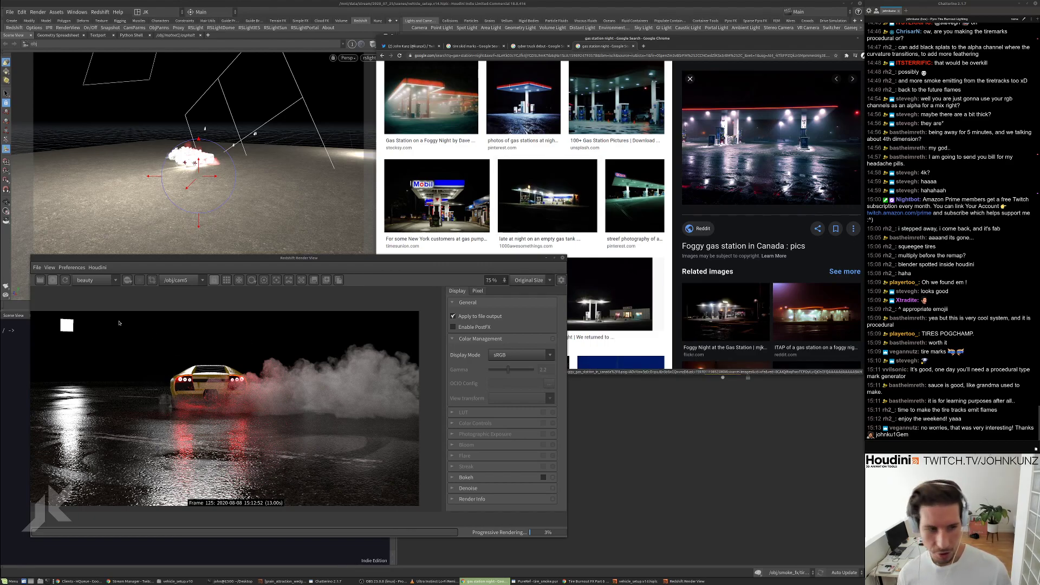
scroll(242, 422, down, 2)
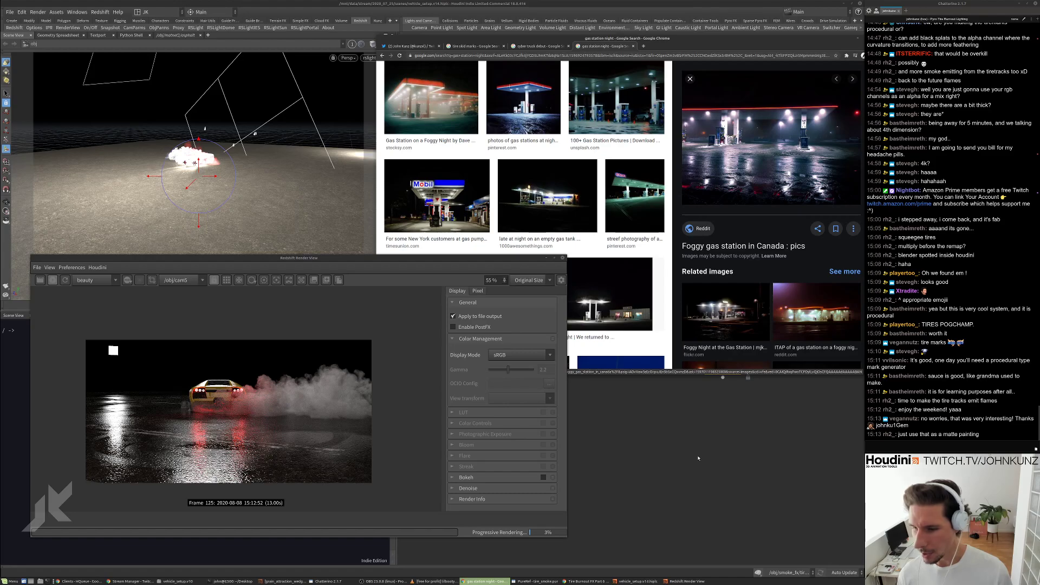
Return to Houdini and tint rslight5 pale blue with the RGB color 0.7365, 1, 1.2635.
click(697, 458)
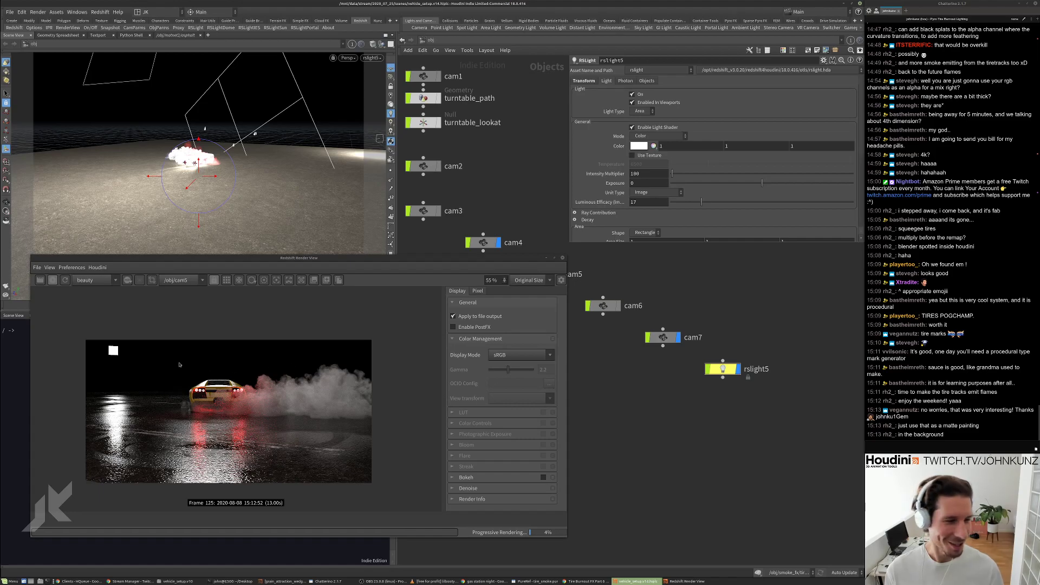
click(638, 146)
drag(676, 216, 725, 217)
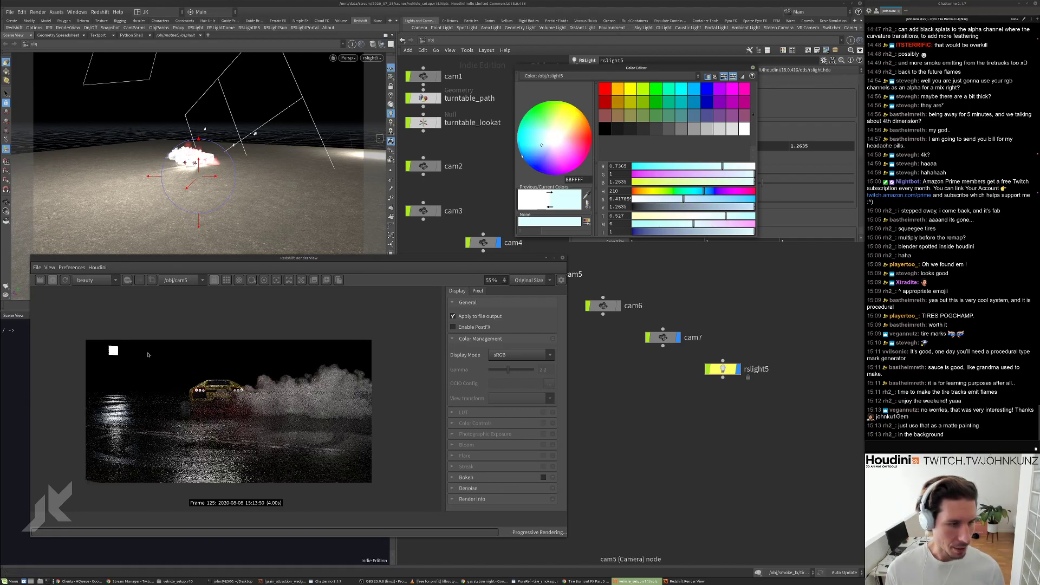
click(753, 68)
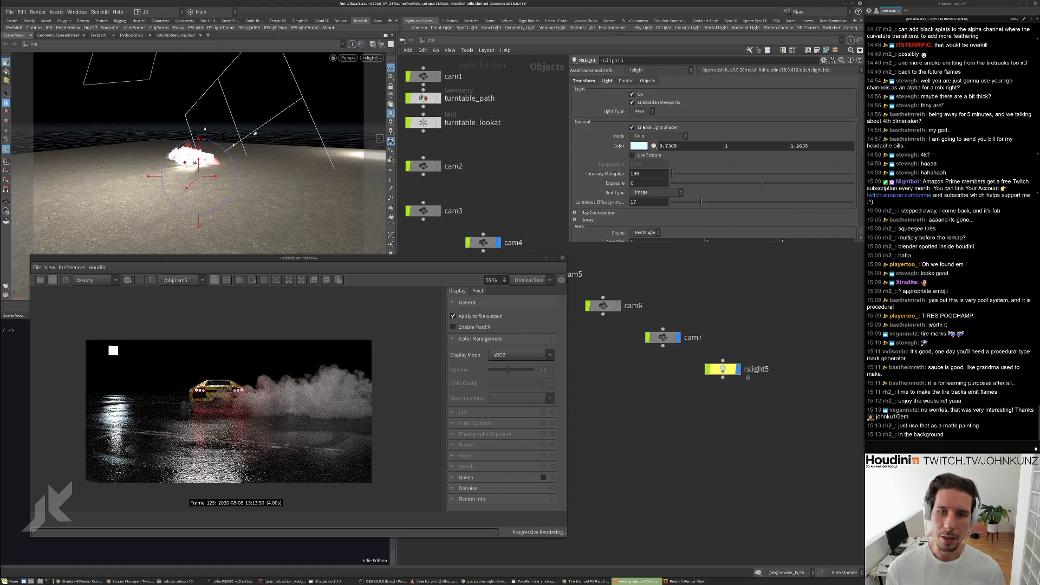
Make rslight5 invisible in the render and set the first value of its area size to 5.
scroll(643, 128, down, 3)
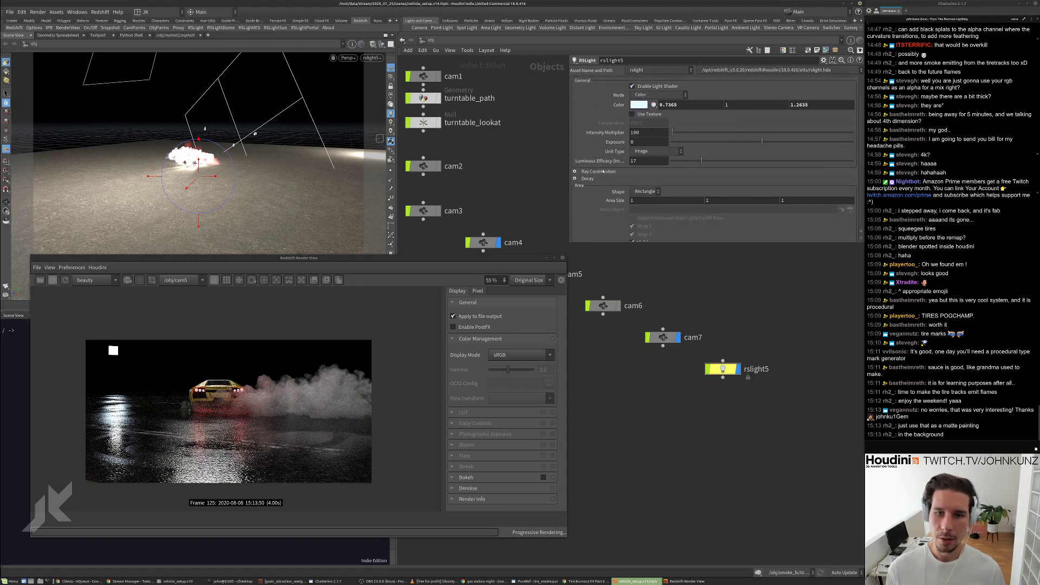
scroll(613, 223, down, 2)
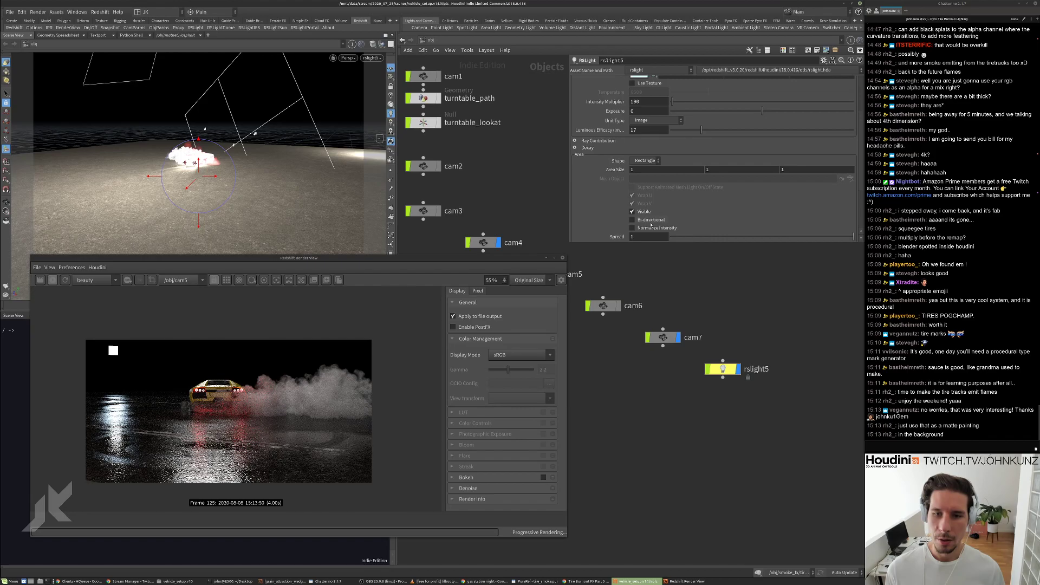
click(640, 212)
double_click(650, 169)
text(5)
key(Return)
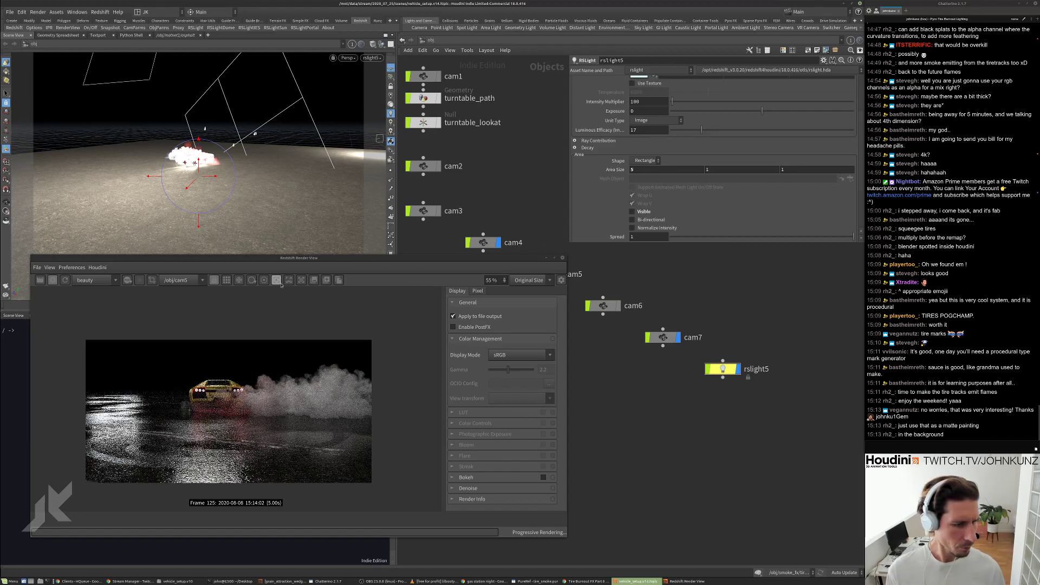
Deepen rslight5's blue tint to RGB 0.666, 1, 1.334 and set its intensity multiplier to 10.
scroll(584, 241, up, 4)
click(639, 146)
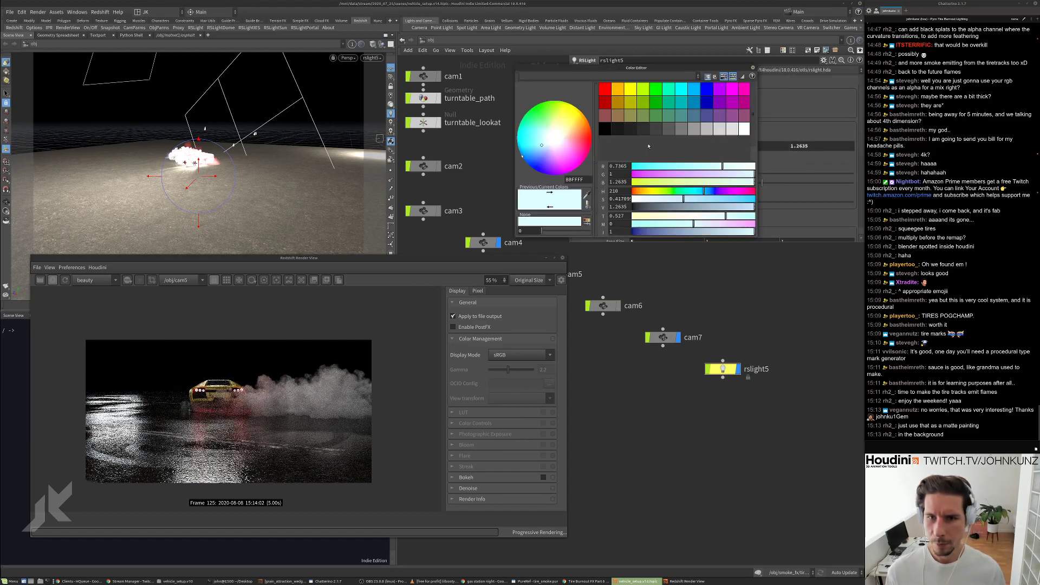
drag(706, 219, 735, 217)
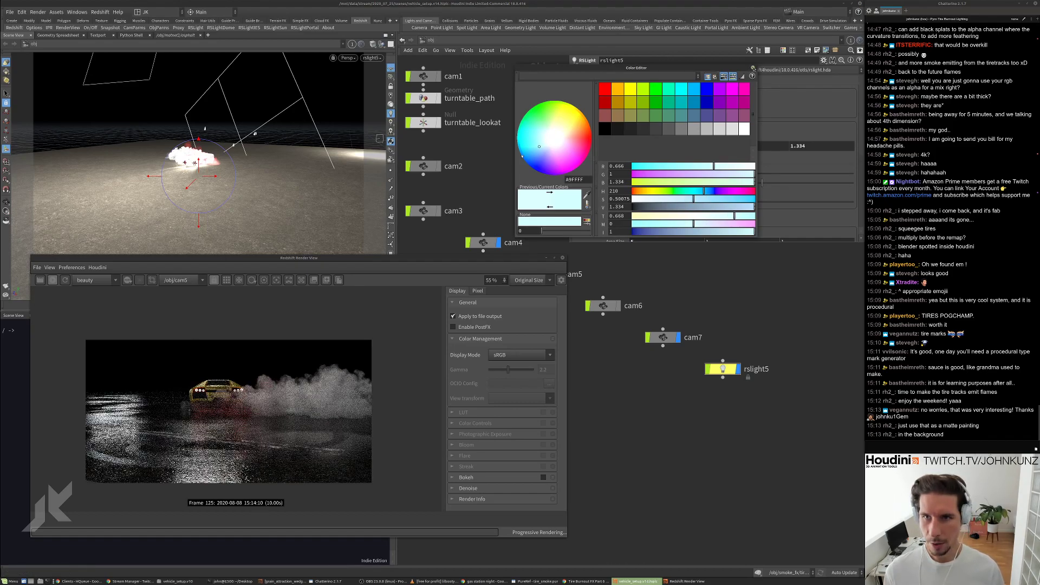
click(753, 68)
click(648, 174)
key(Return)
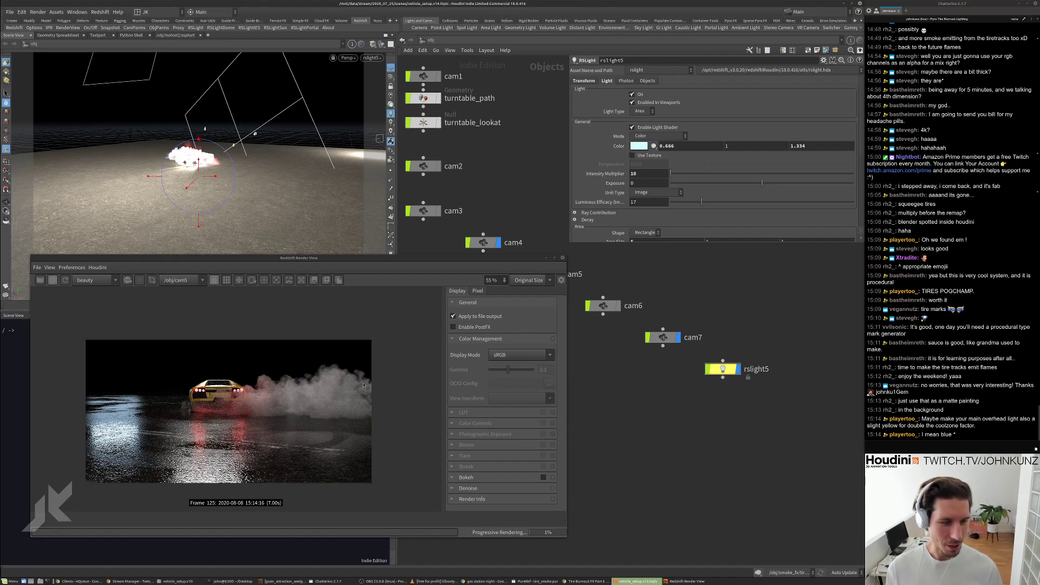
Select rslight3 in the object network and turn the light off.
key(h)
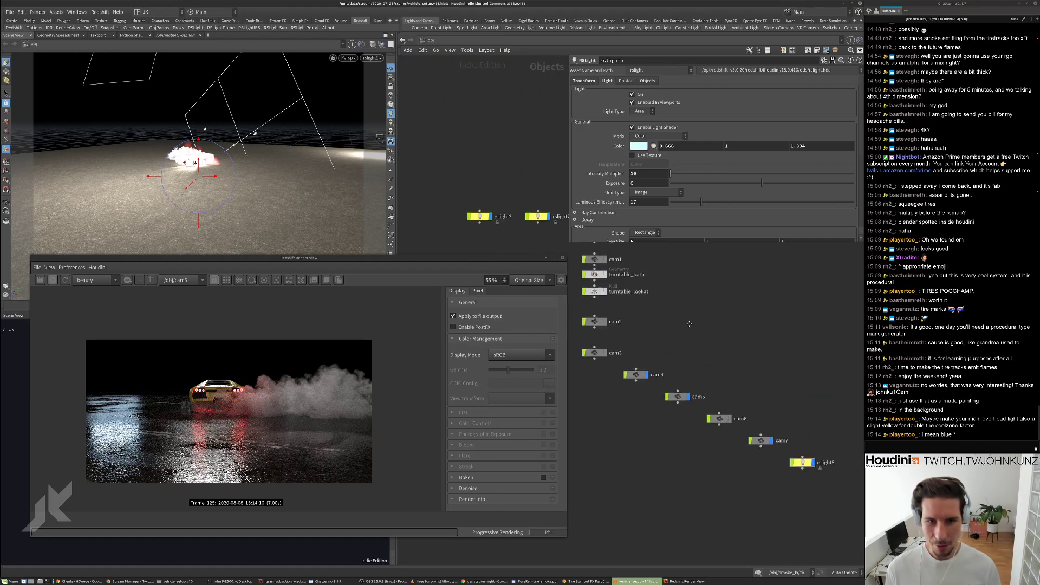
middle_drag(618, 335, 640, 318)
click(607, 270)
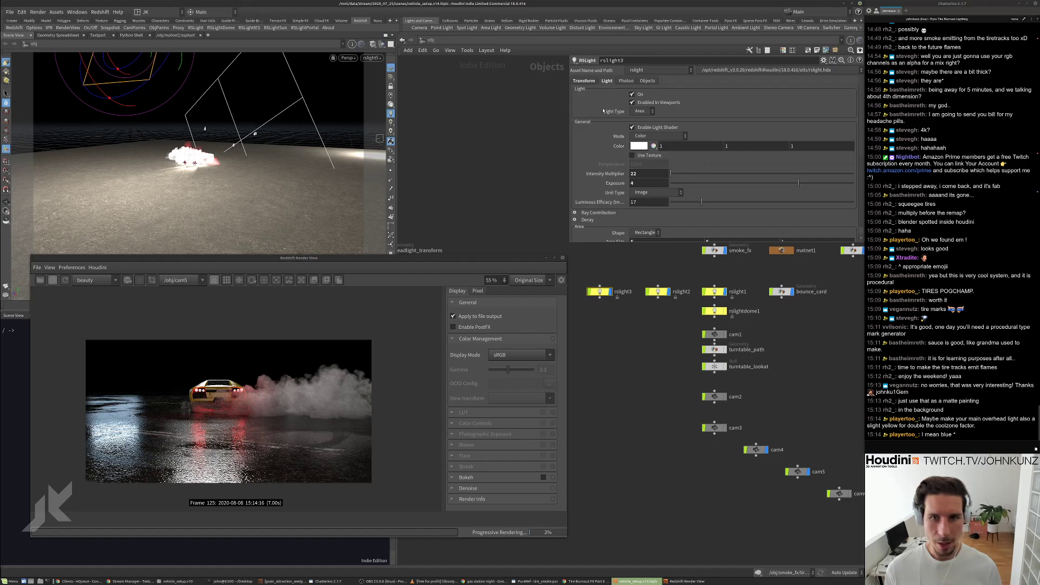
click(632, 94)
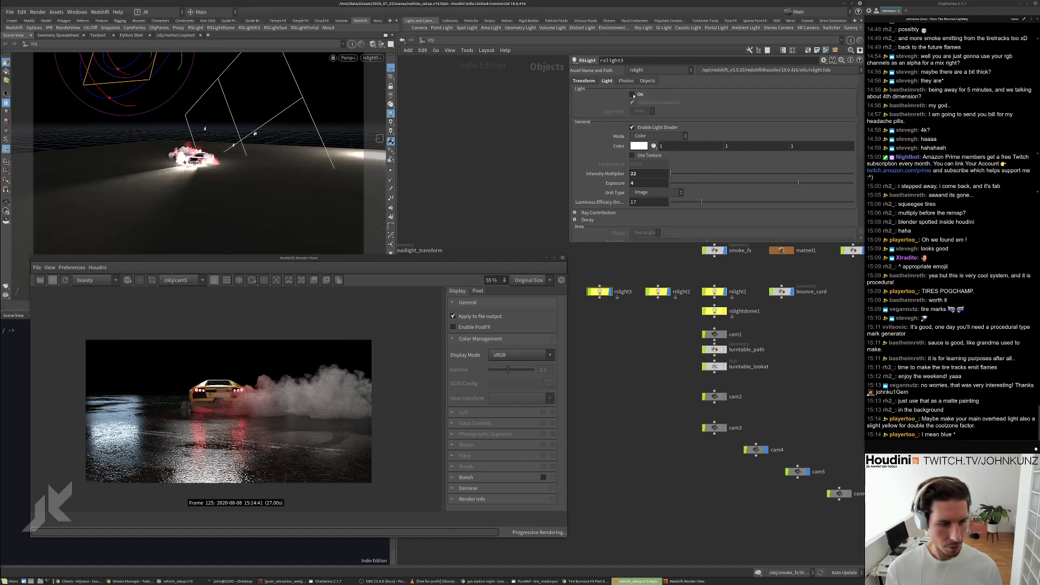
Turn rslight3 back on and try a warm yellowish tint with the RGB color 1.197, 1, 0.803.
click(633, 95)
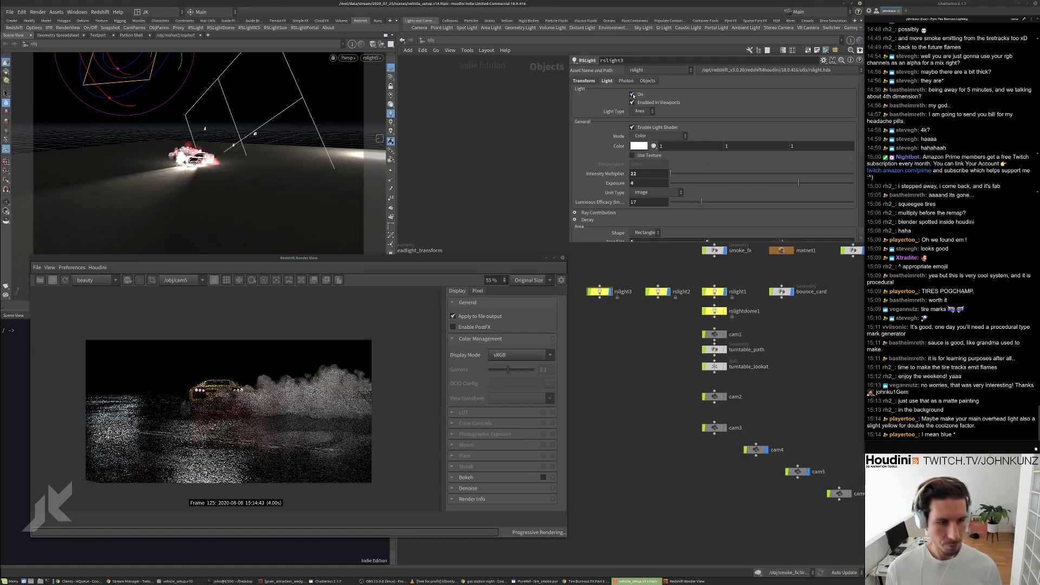
click(638, 145)
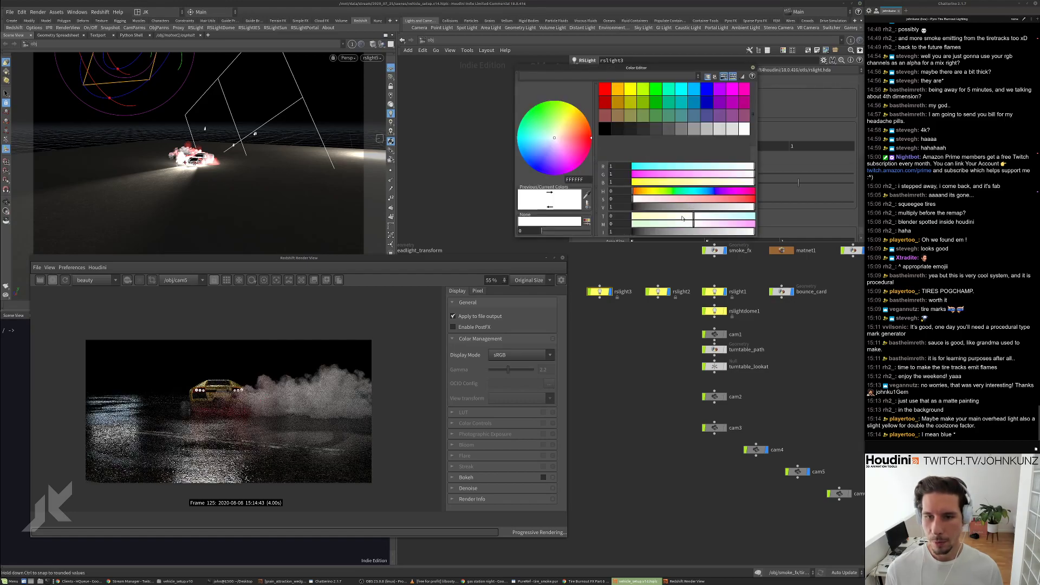
drag(693, 216, 682, 218)
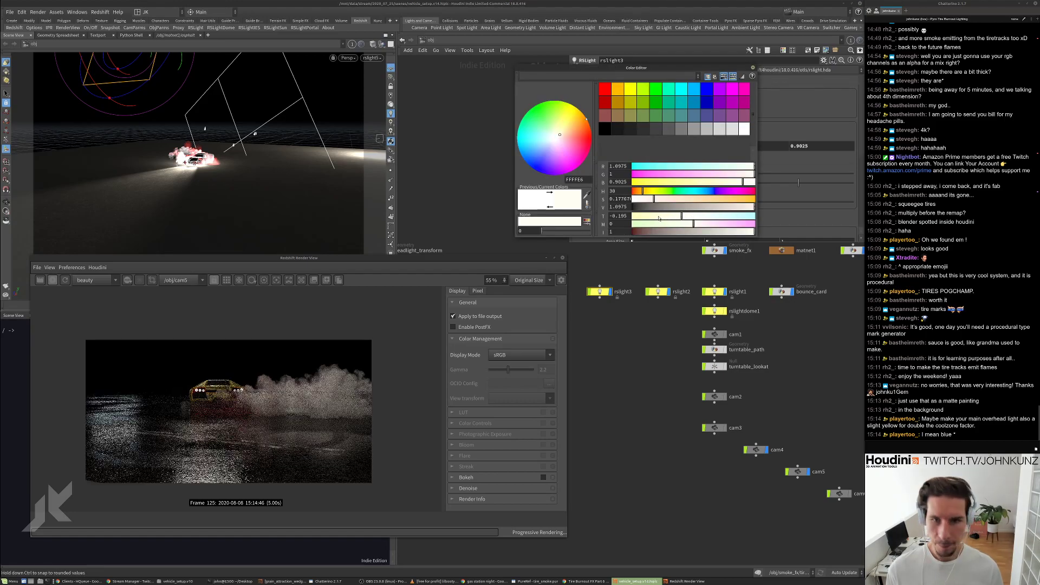
click(668, 219)
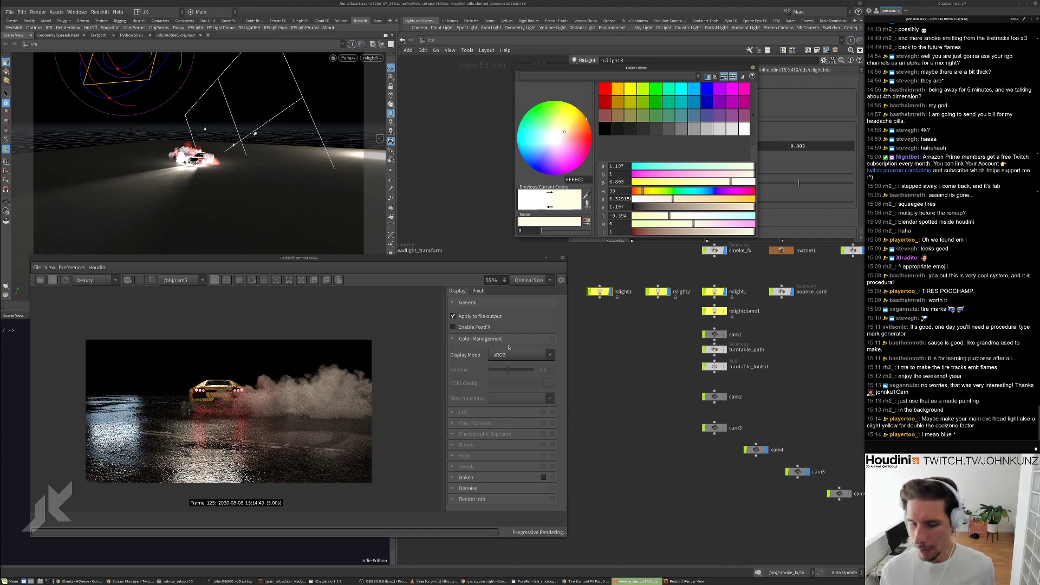
Shift rslight3's tint from warm to a pinkish purple with the RGB color 1.09433, 0.705333, 1.20033.
drag(666, 215, 708, 217)
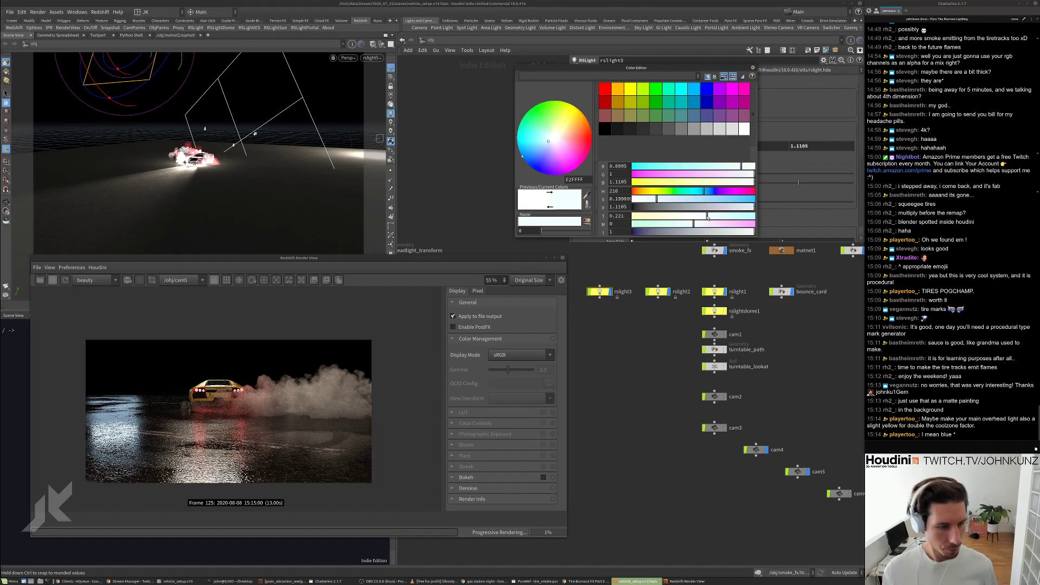
scroll(283, 423, up, 1)
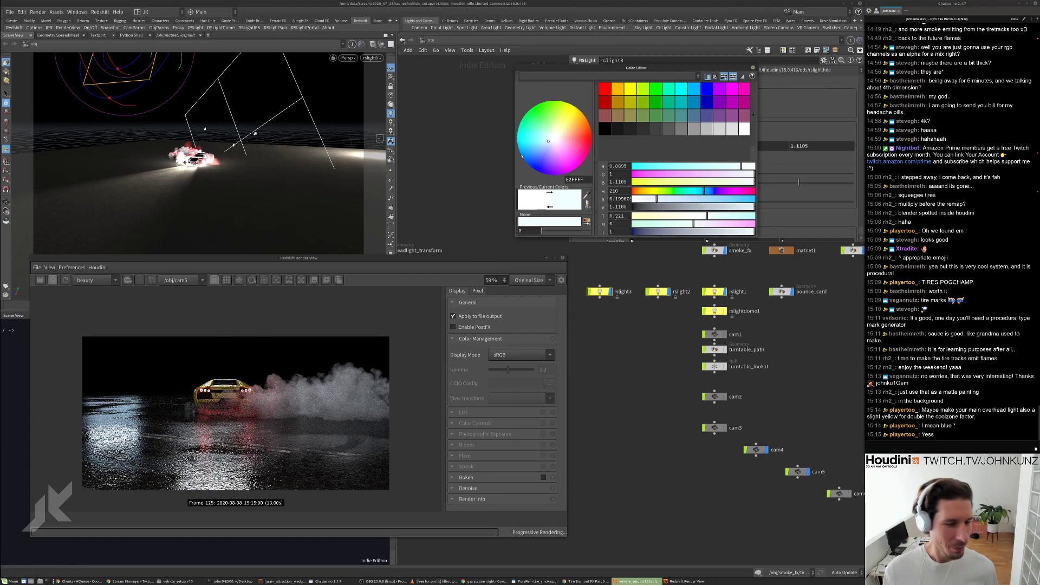
click(721, 224)
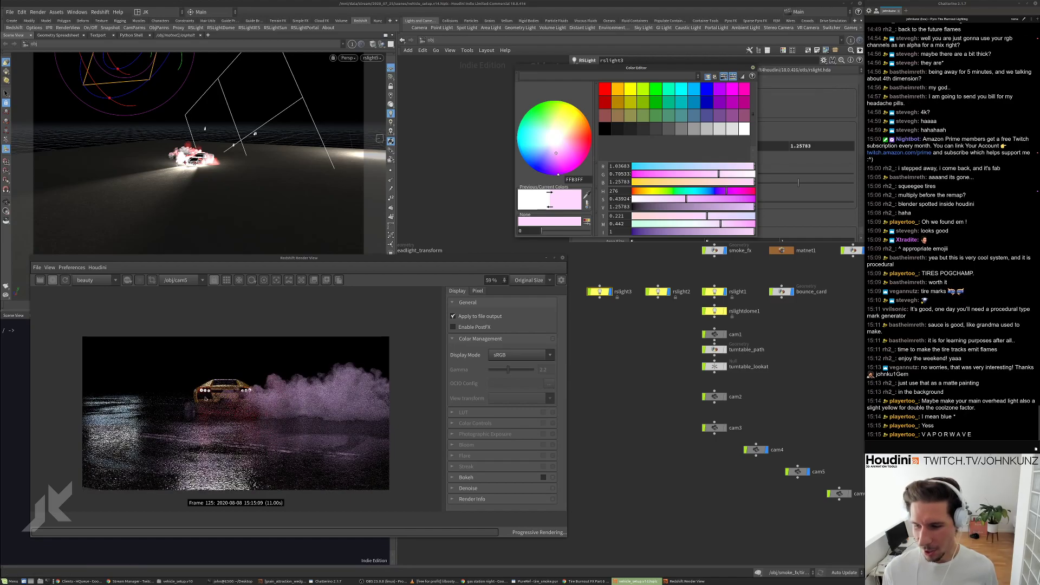
scroll(234, 413, down, 2)
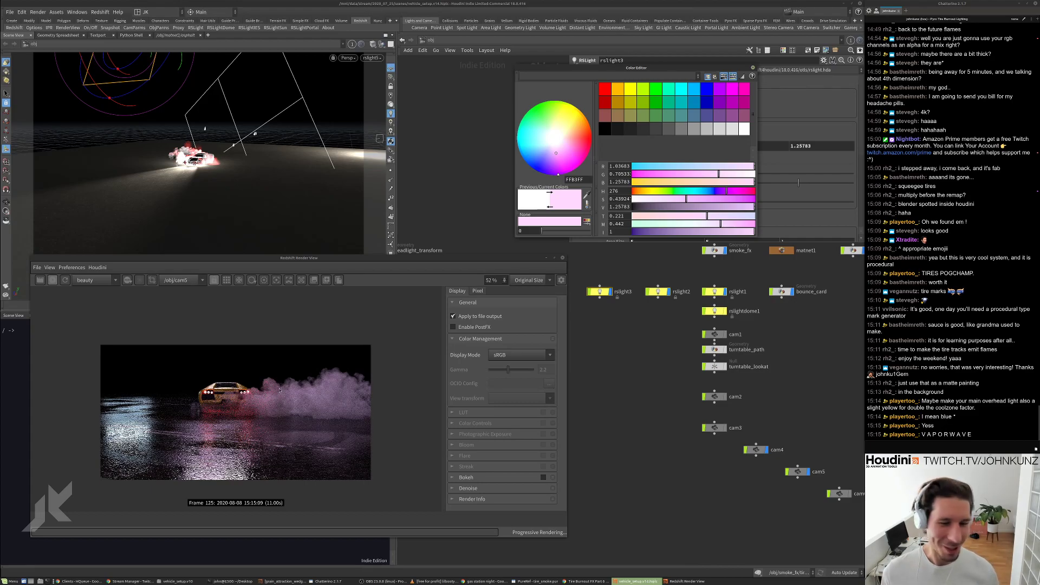
click(700, 216)
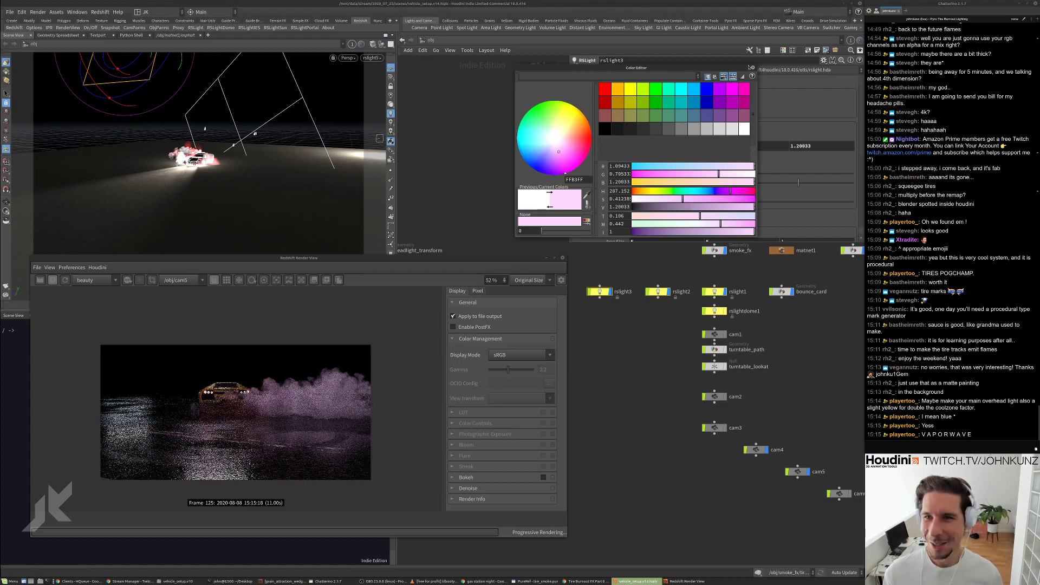
Select rslight5 in the object network and reposition it so its reflection falls closer to the car on the wet asphalt.
middle_drag(666, 340, 725, 362)
scroll(724, 362, down, 3)
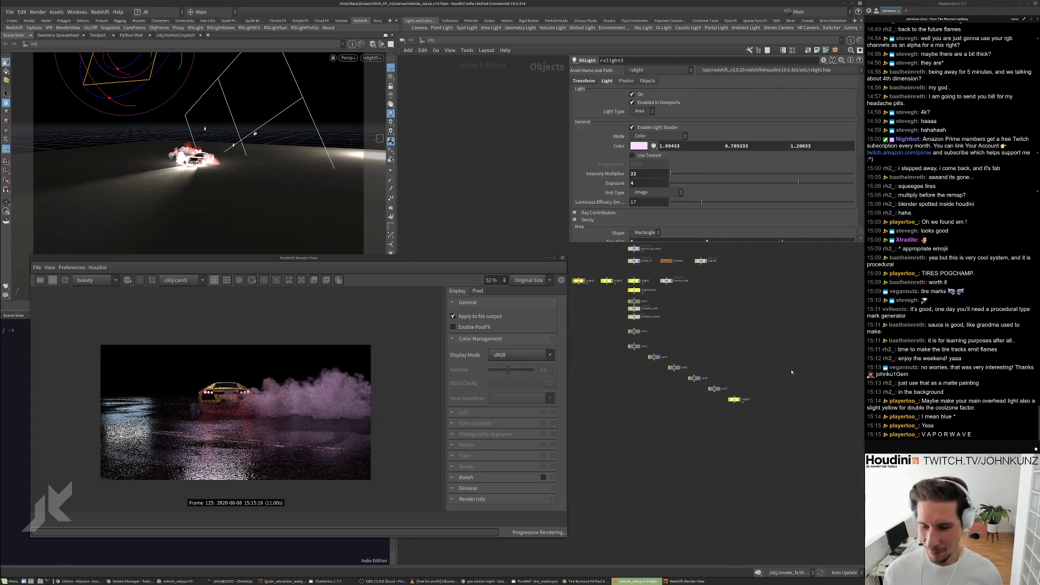
click(734, 399)
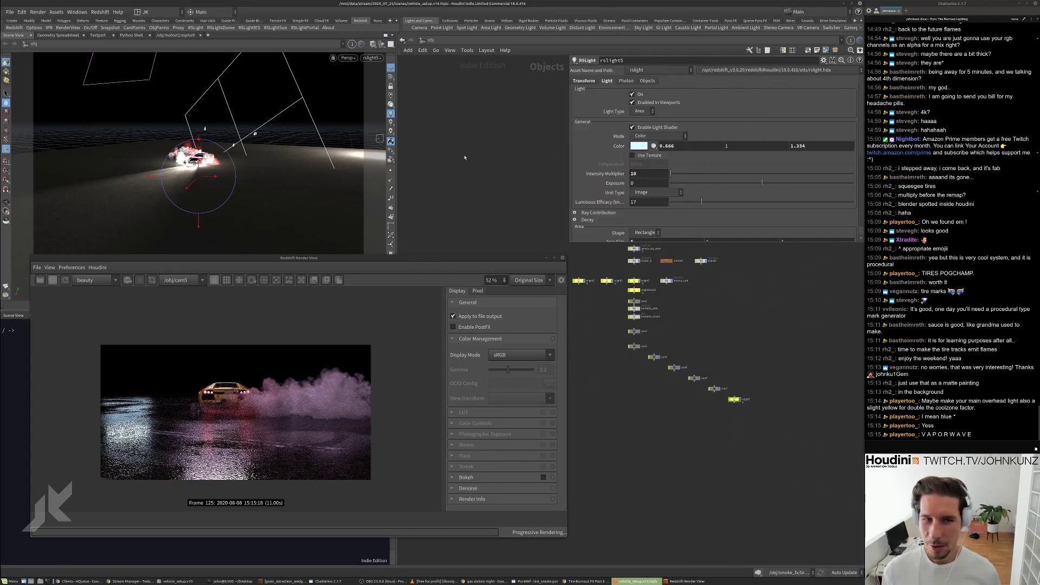
click(391, 85)
mouse_move(254, 134)
mouse_down()
mouse_move(242, 131)
mouse_move(264, 150)
mouse_up()
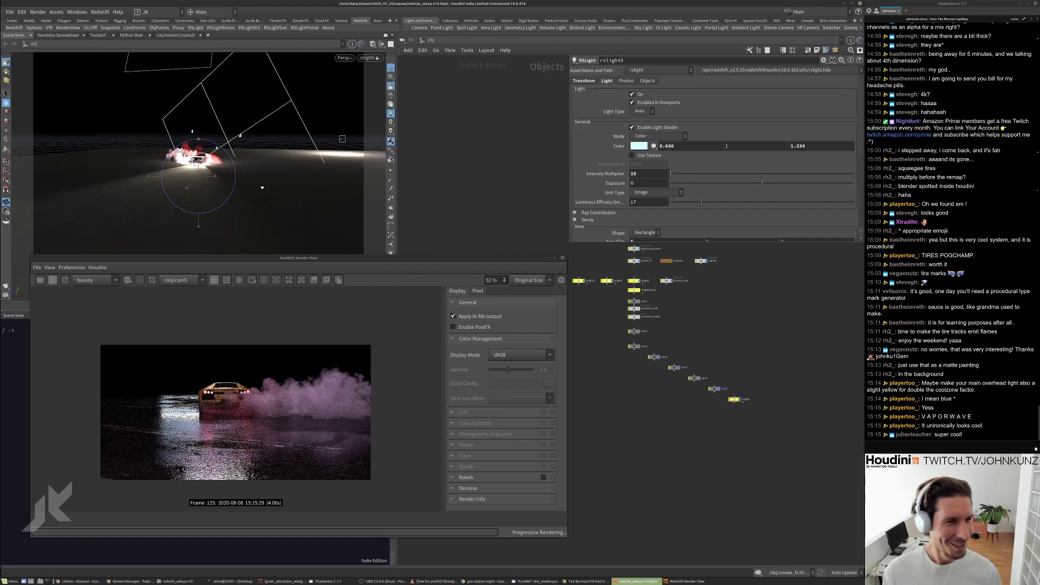
alt+drag(249, 173, 263, 194)
key(Return)
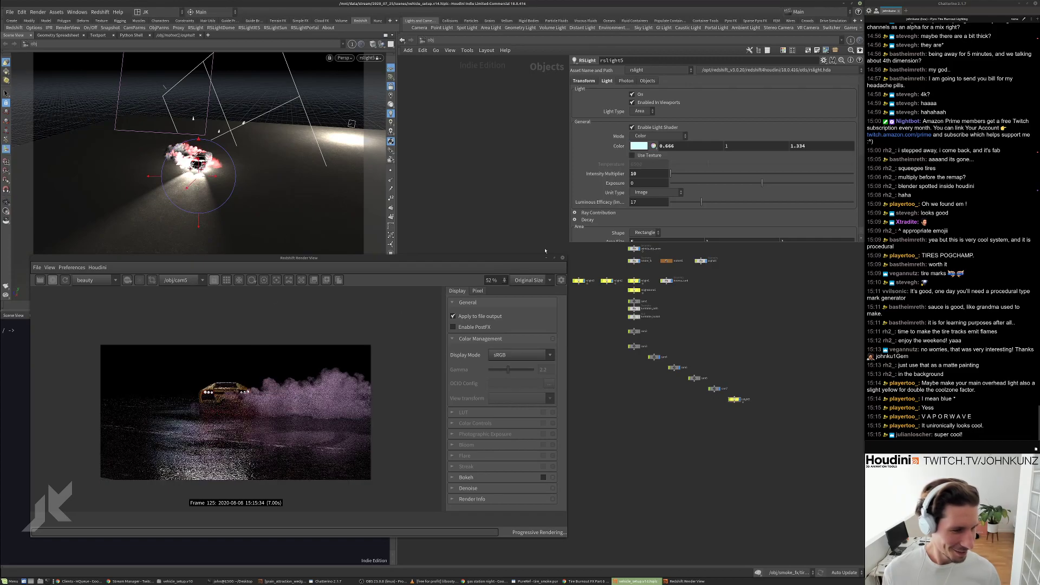
Set the first two area size values of rslight5 to 15 and 5.
scroll(716, 188, down, 3)
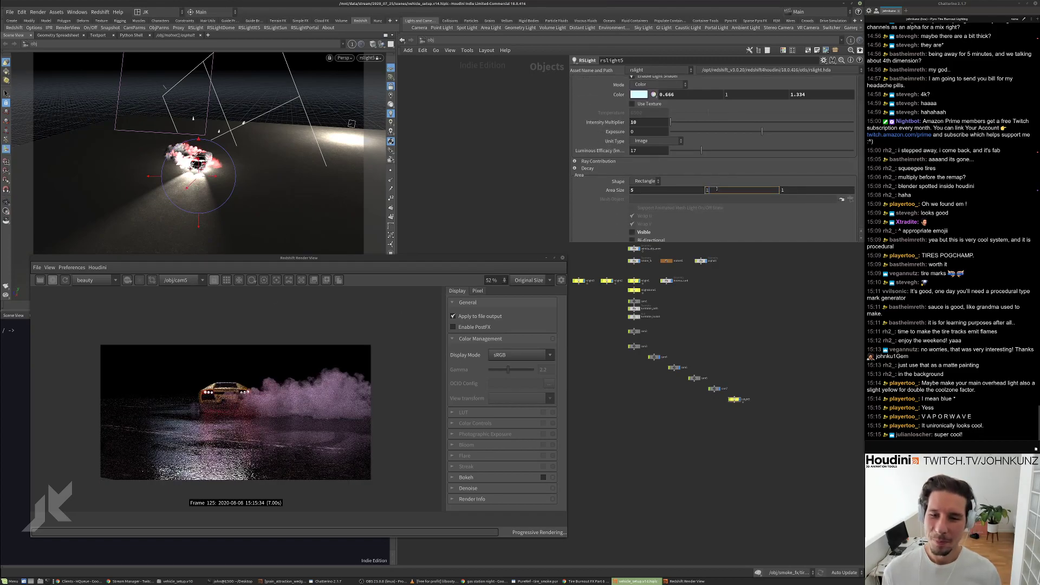
key(Return)
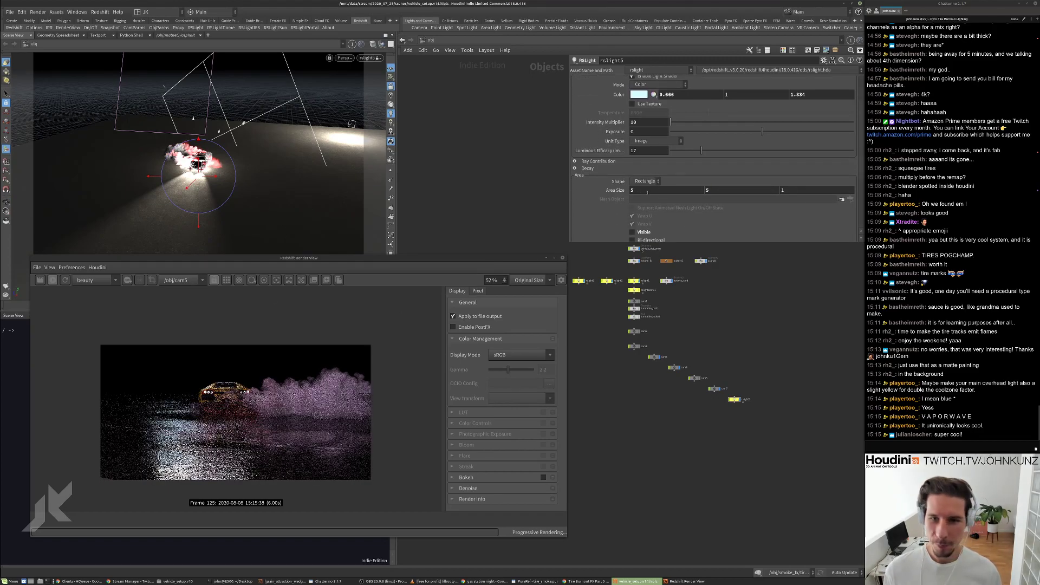
click(647, 191)
text(15)
key(Return)
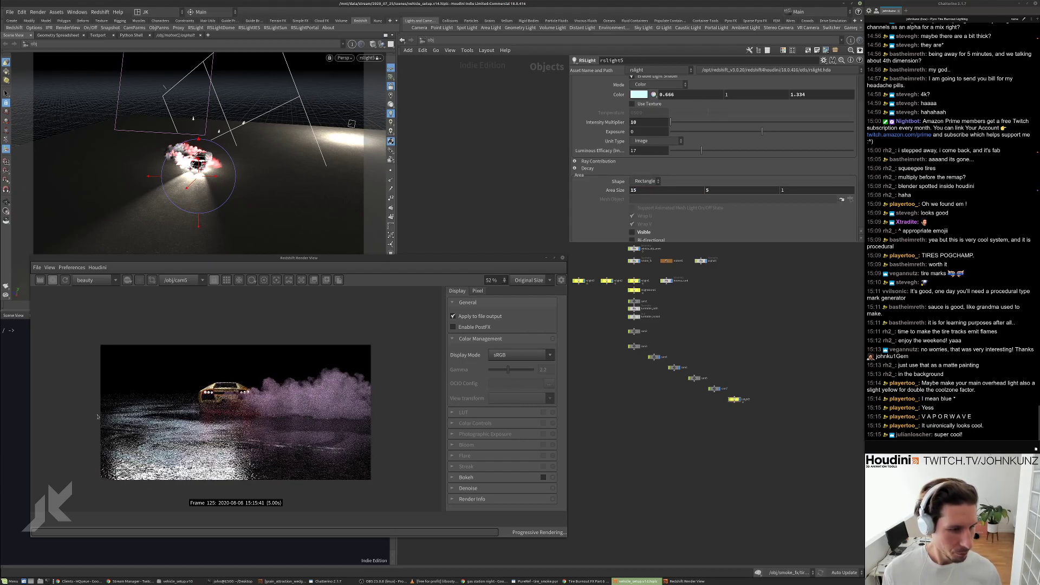
Examine the larger light's reflection on the wet asphalt in the render, up close and at full frame.
scroll(93, 412, up, 4)
scroll(93, 412, up, 6)
scroll(140, 417, down, 5)
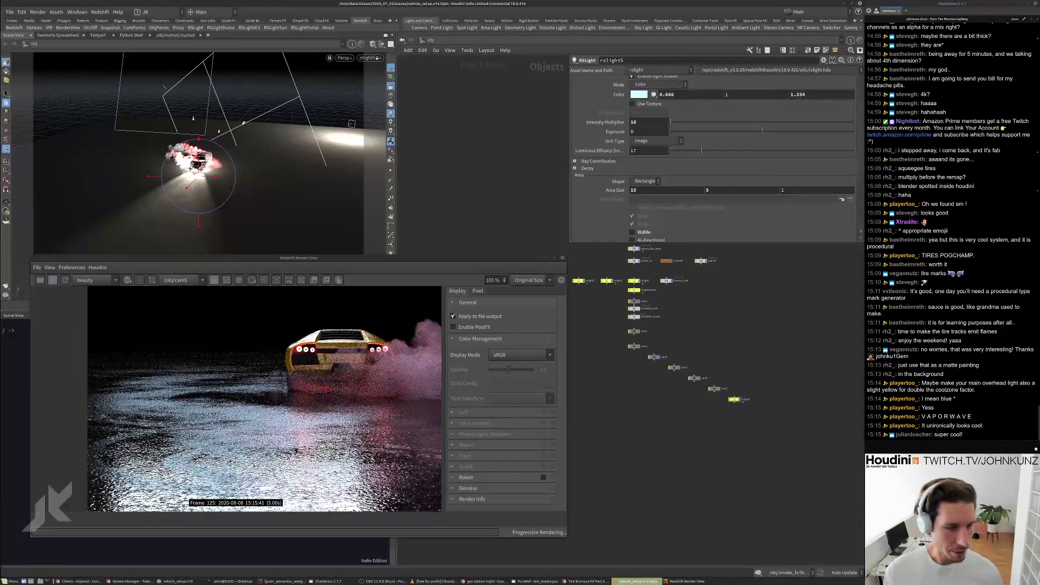
scroll(272, 420, down, 1)
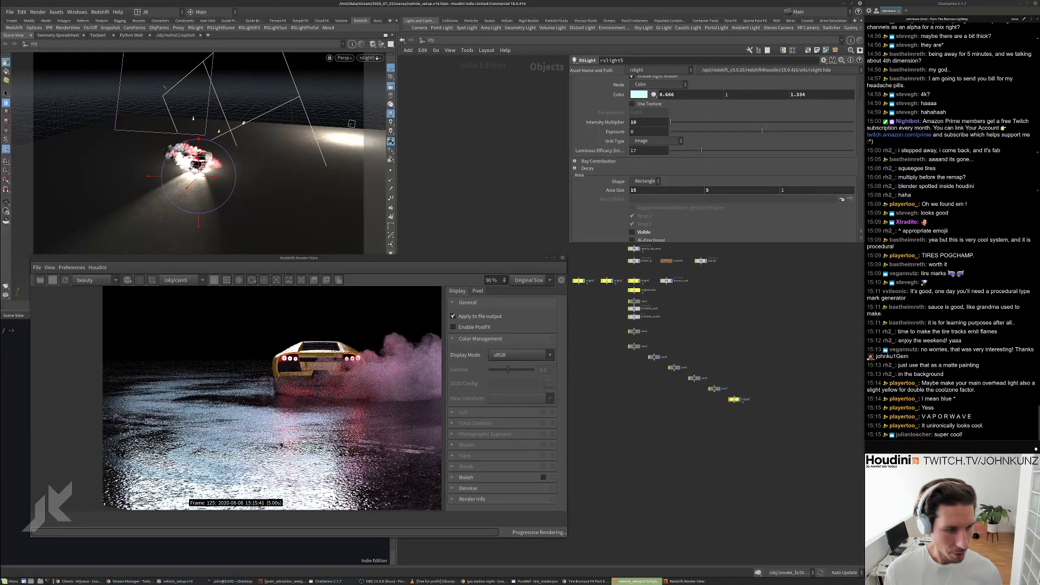
scroll(281, 444, up, 5)
scroll(281, 445, down, 4)
scroll(204, 391, down, 2)
scroll(252, 383, down, 1)
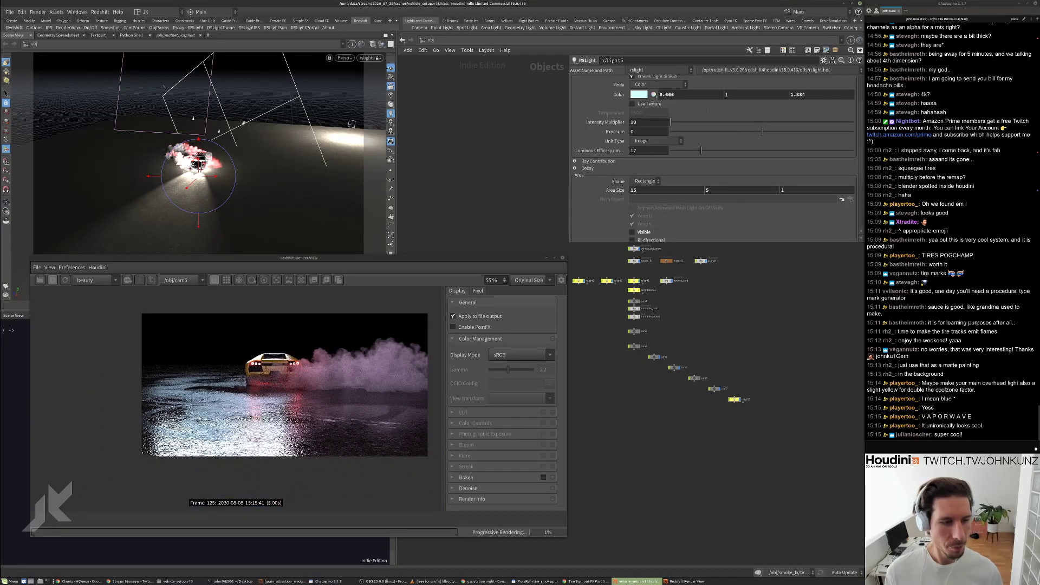
Make rslight5 visible in the render to adjust its placement above the asphalt, and make it invisible again.
scroll(673, 167, down, 2)
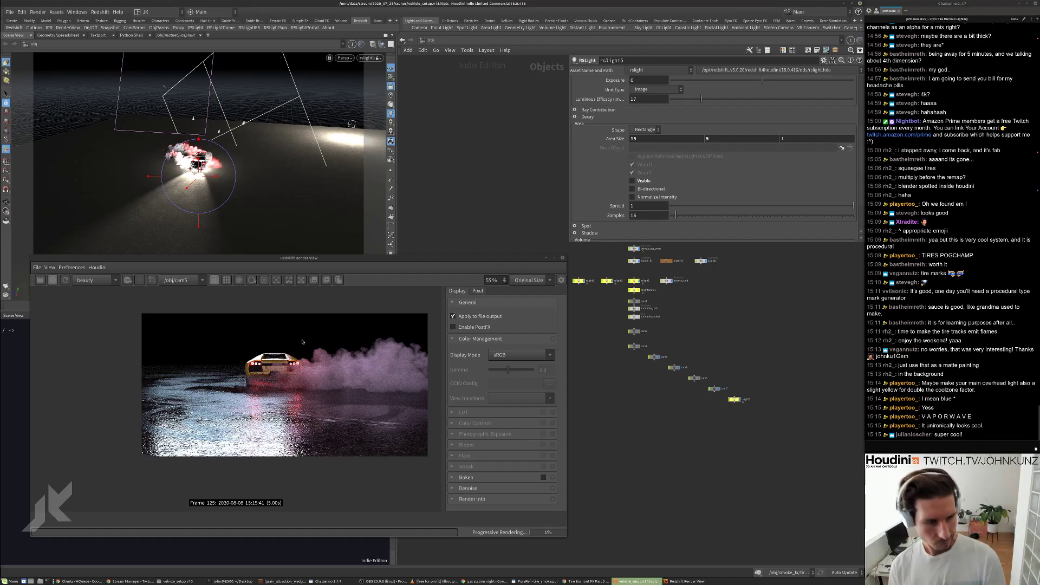
click(631, 180)
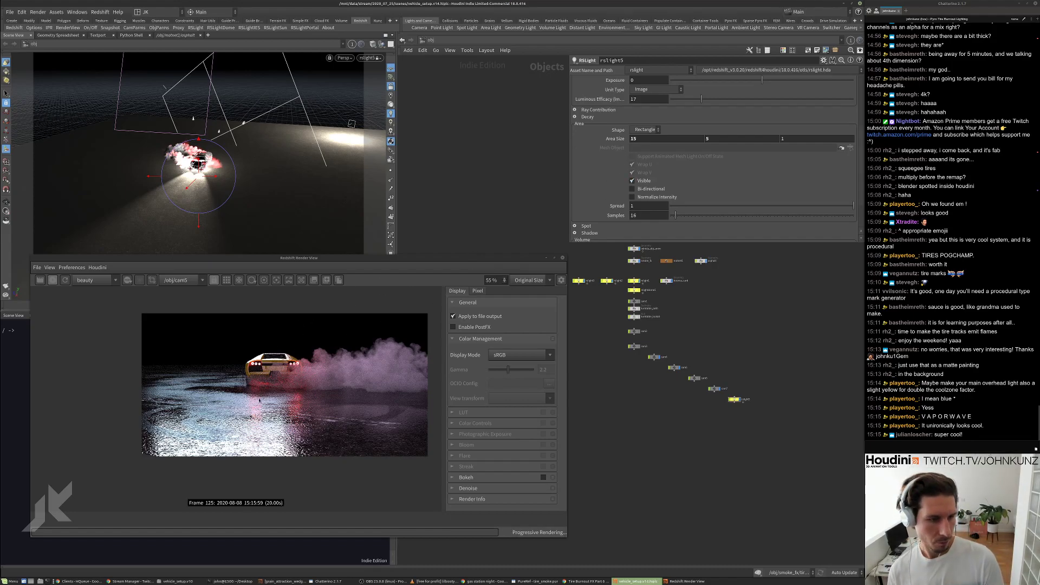
scroll(258, 401, down, 1)
key(Escape)
mouse_move(262, 189)
mouse_down()
mouse_move(271, 169)
mouse_move(265, 182)
mouse_up()
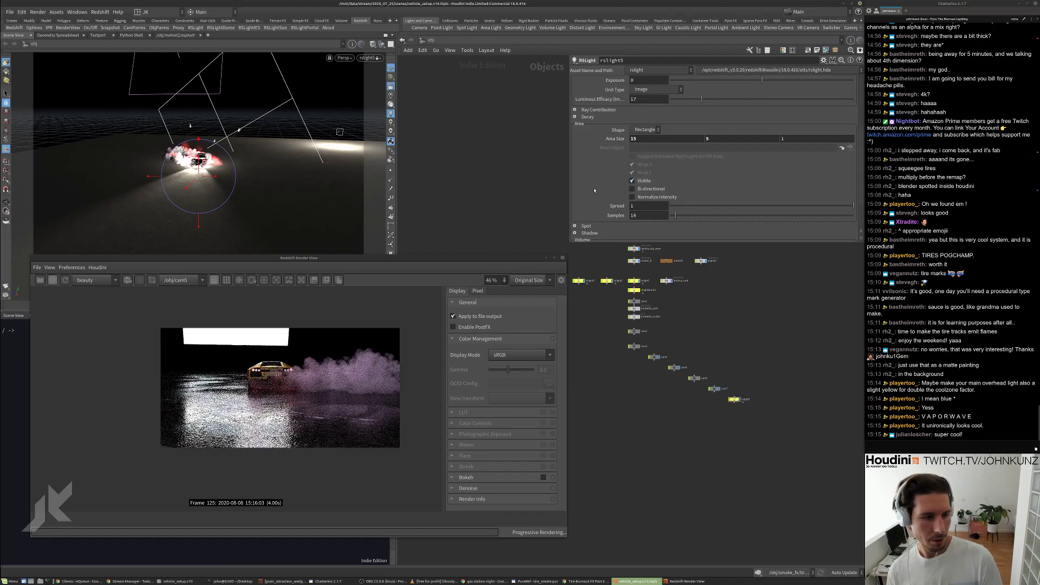
click(640, 182)
drag(281, 146, 271, 176)
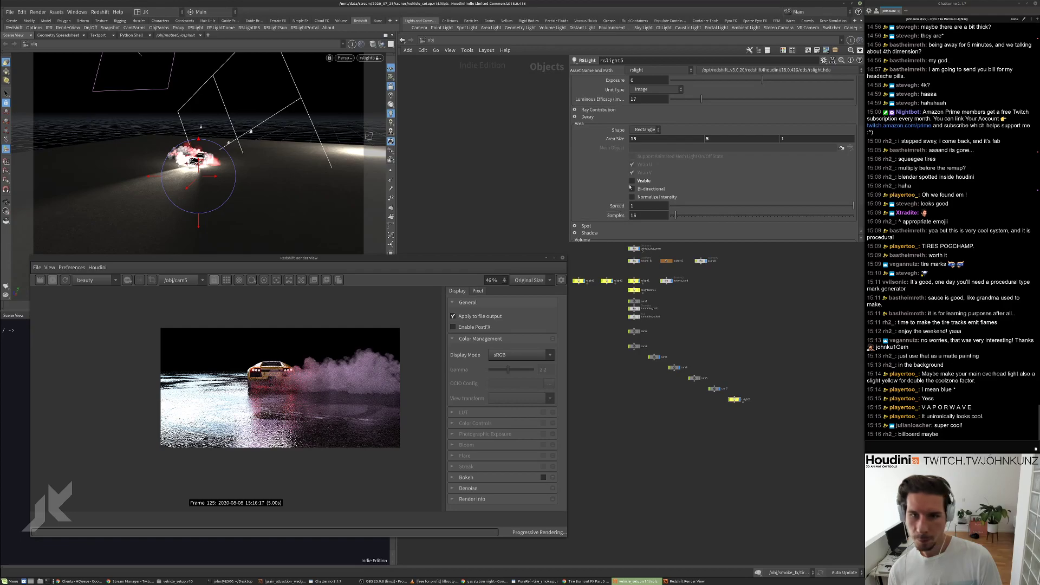
Set rslight5's intensity multiplier to 2 and check its reflection on the asphalt in the render.
scroll(643, 196, up, 4)
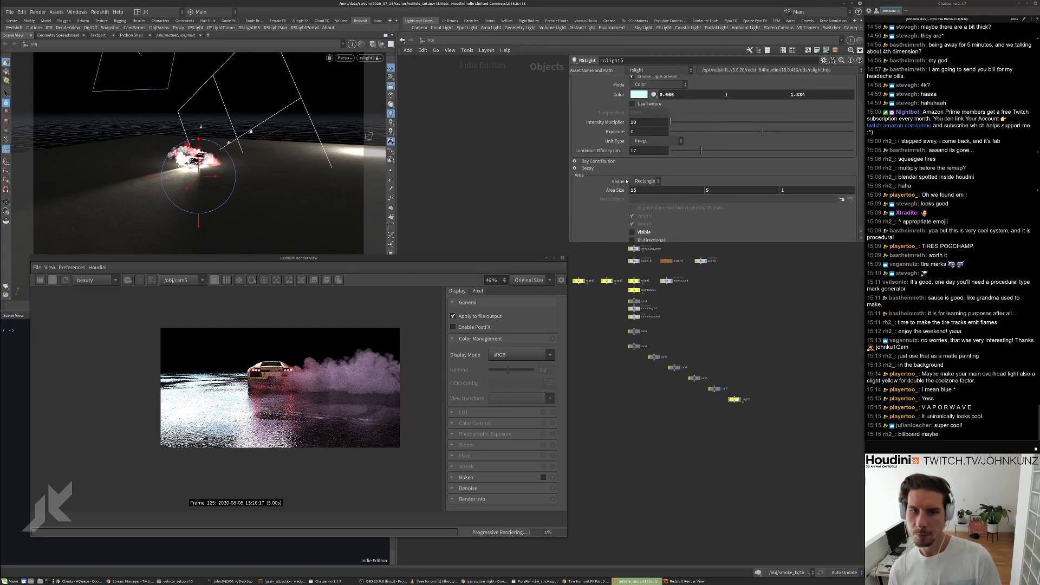
text(2)
key(Return)
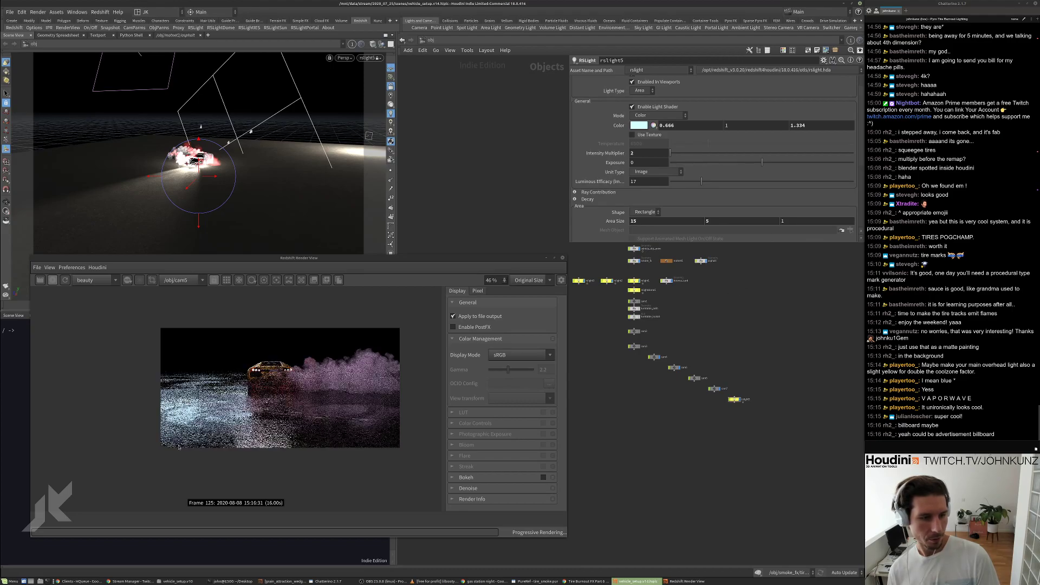
scroll(211, 399, up, 2)
scroll(144, 421, up, 2)
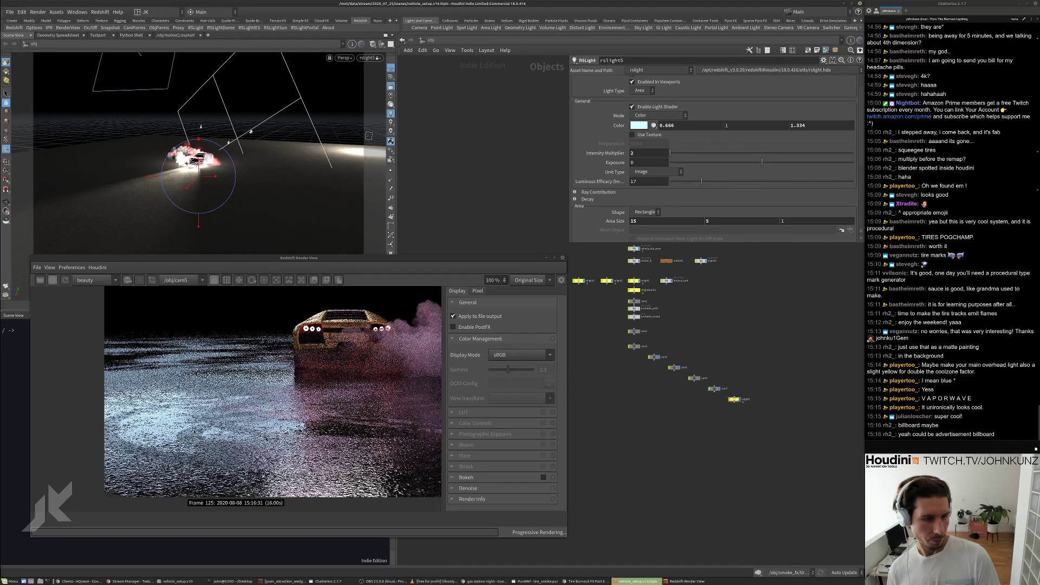
scroll(340, 405, down, 1)
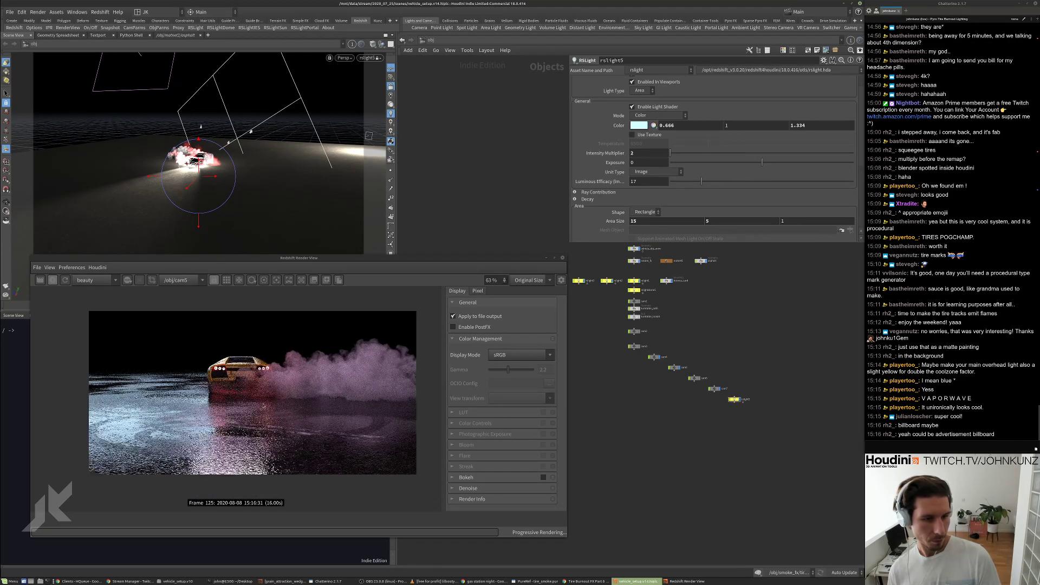
Enable PostFX in the render view with Photographic Exposure, Bloom, Flare and Streak, and restart the render.
click(471, 328)
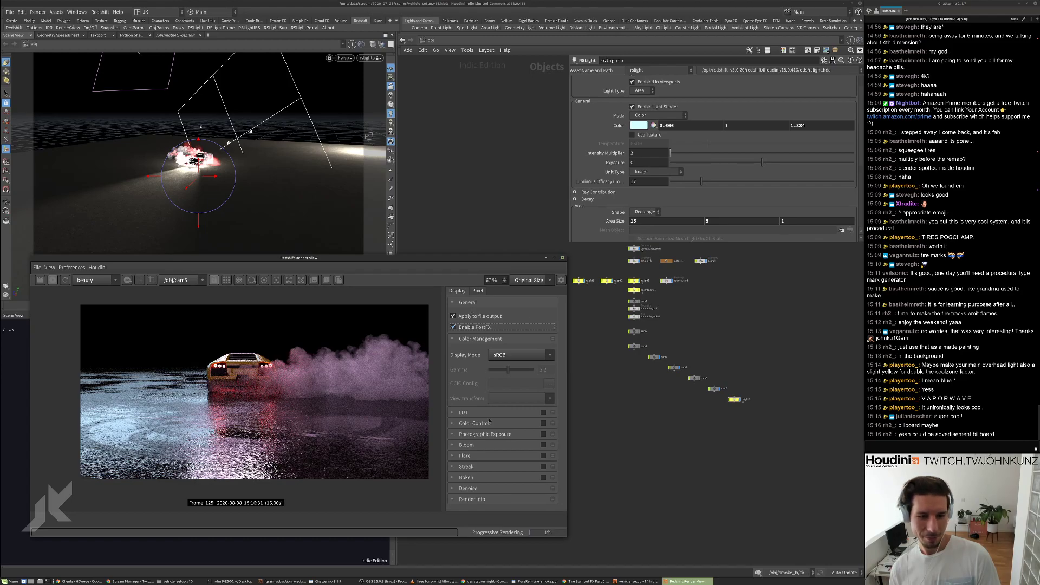
click(544, 435)
click(544, 445)
click(543, 455)
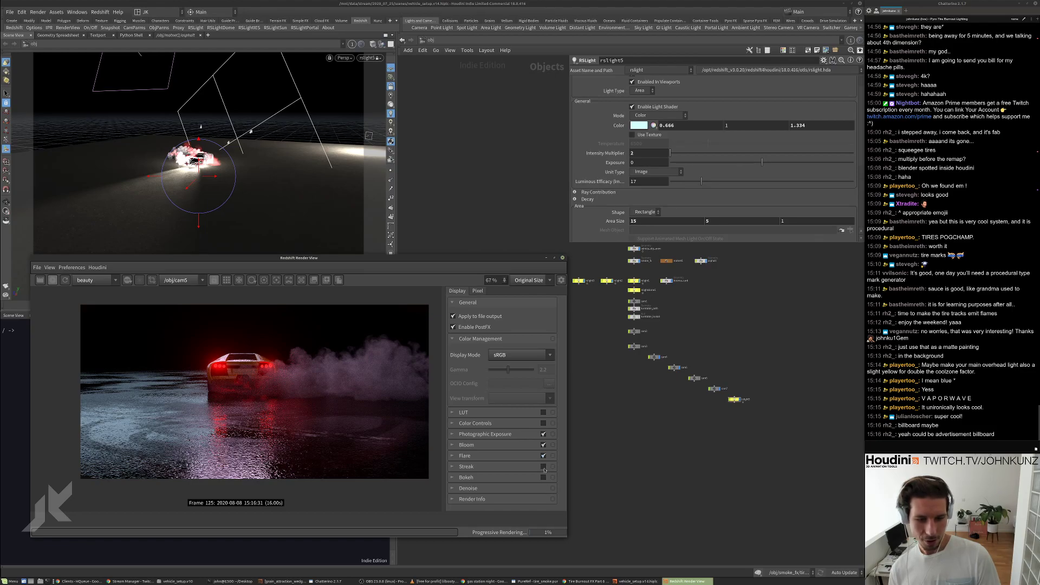
click(543, 466)
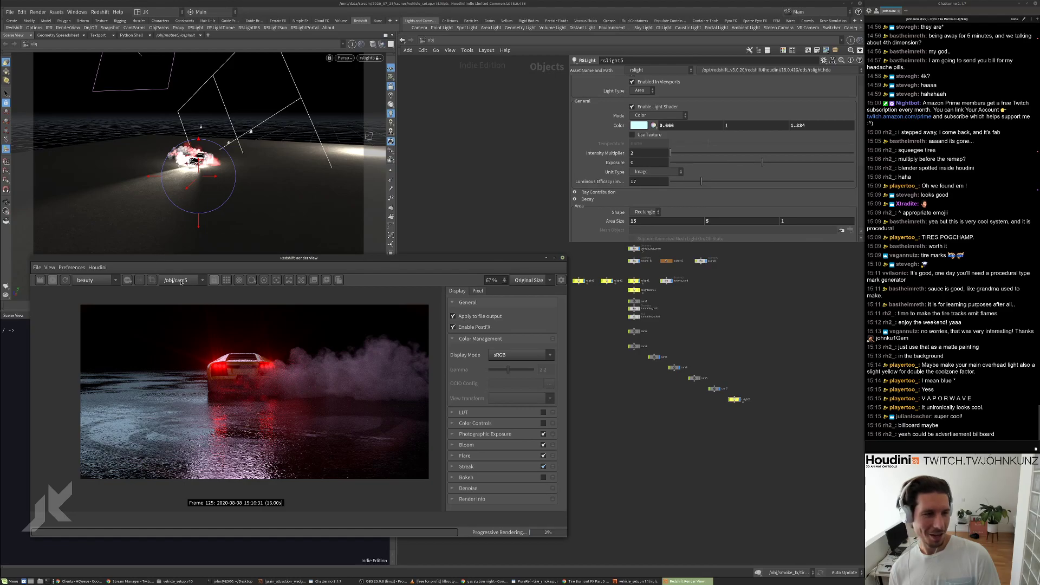
click(52, 280)
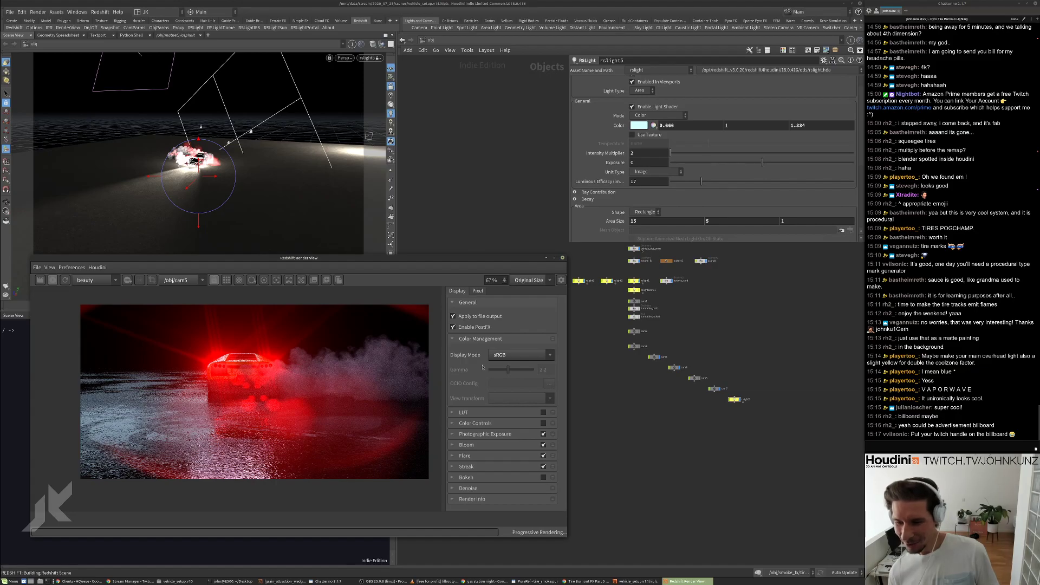
Turn off the Streak and Flare effects and expand the Photographic Exposure settings.
scroll(265, 427, up, 2)
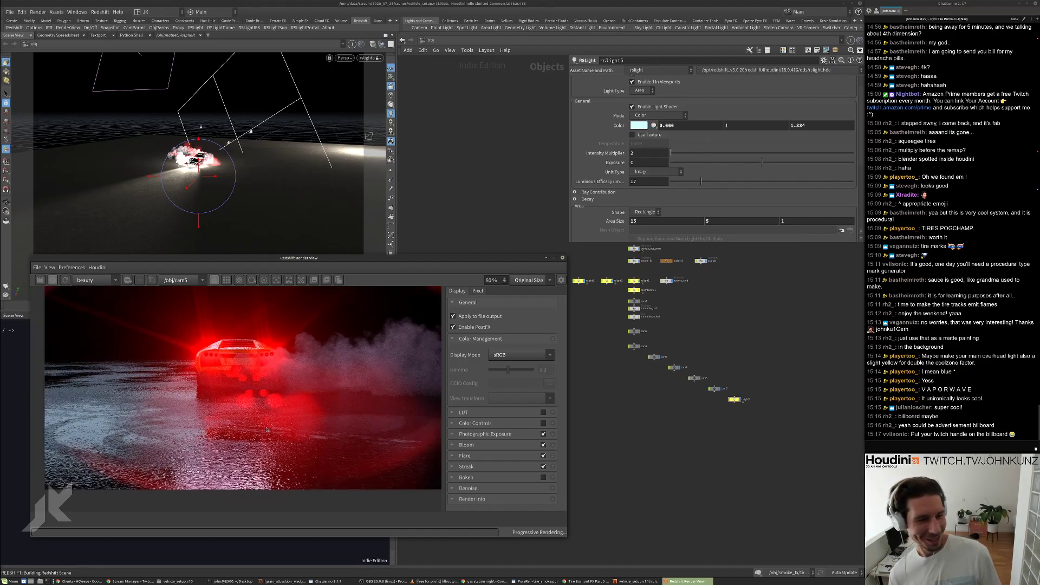
click(543, 467)
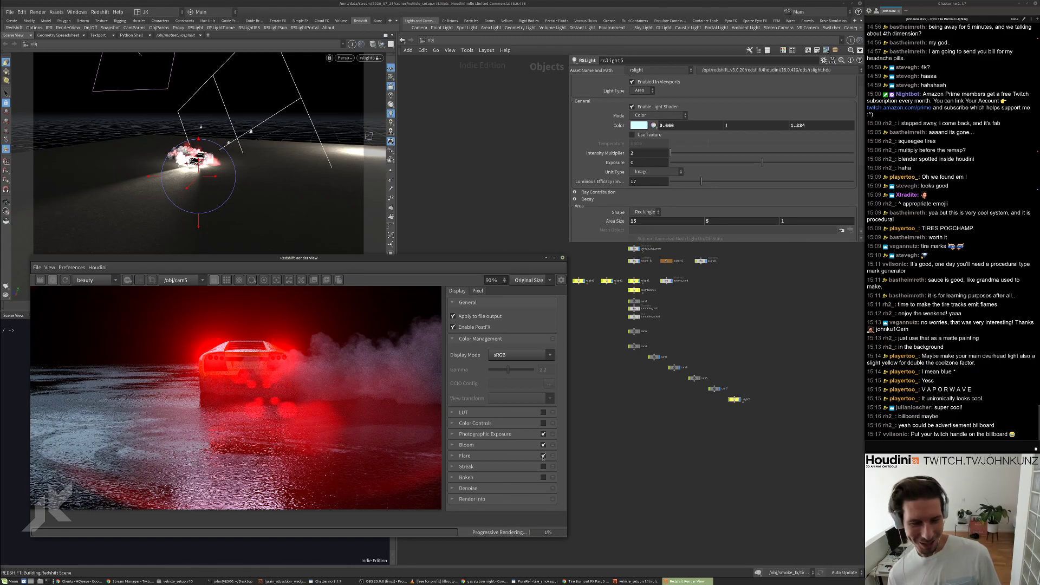
click(543, 456)
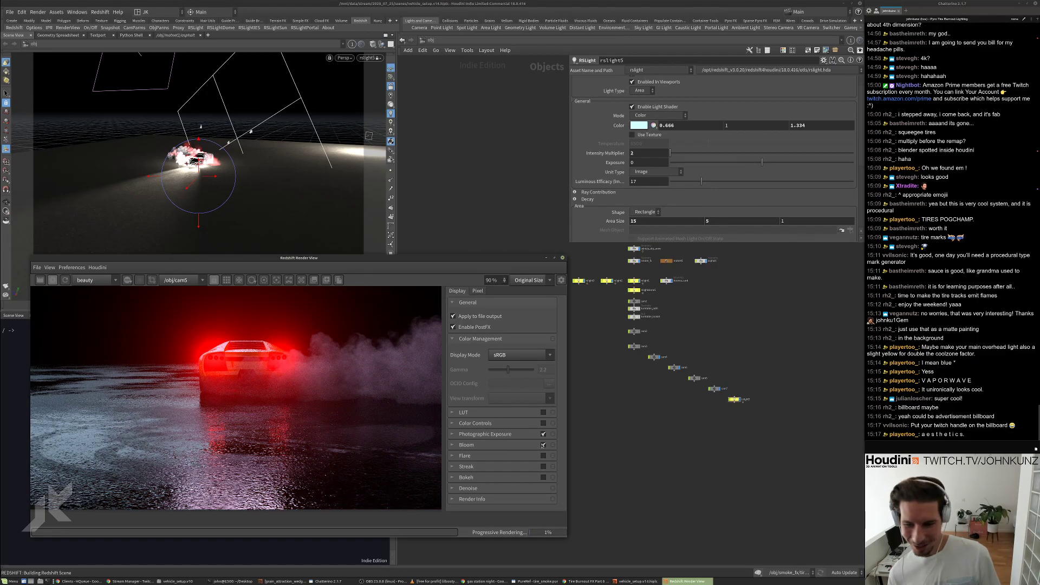
click(453, 434)
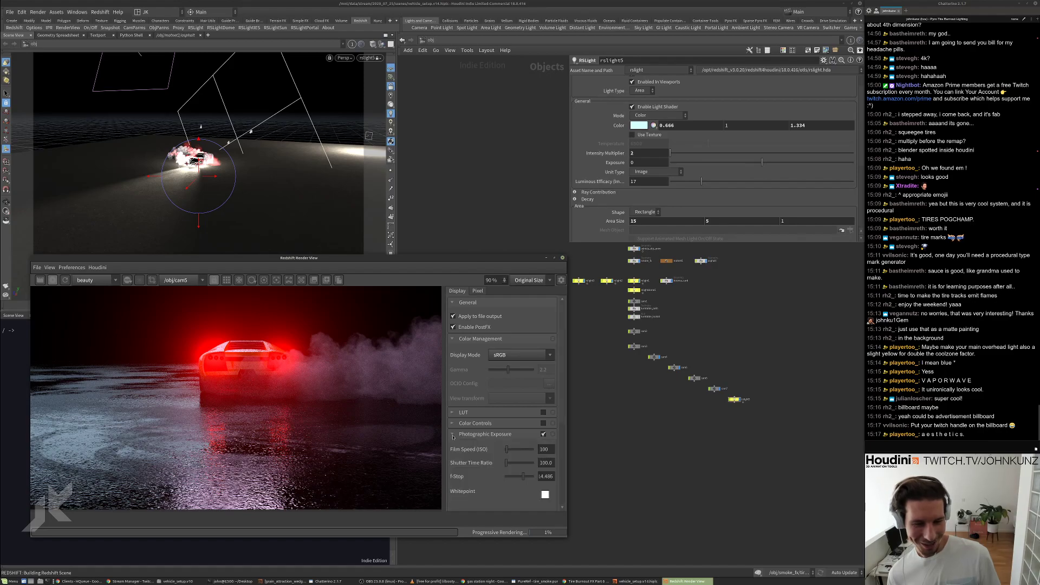
Set the Photographic Exposure's Allowed Overexposure to about 0.431 in the render view and restart the render.
scroll(496, 463, down, 2)
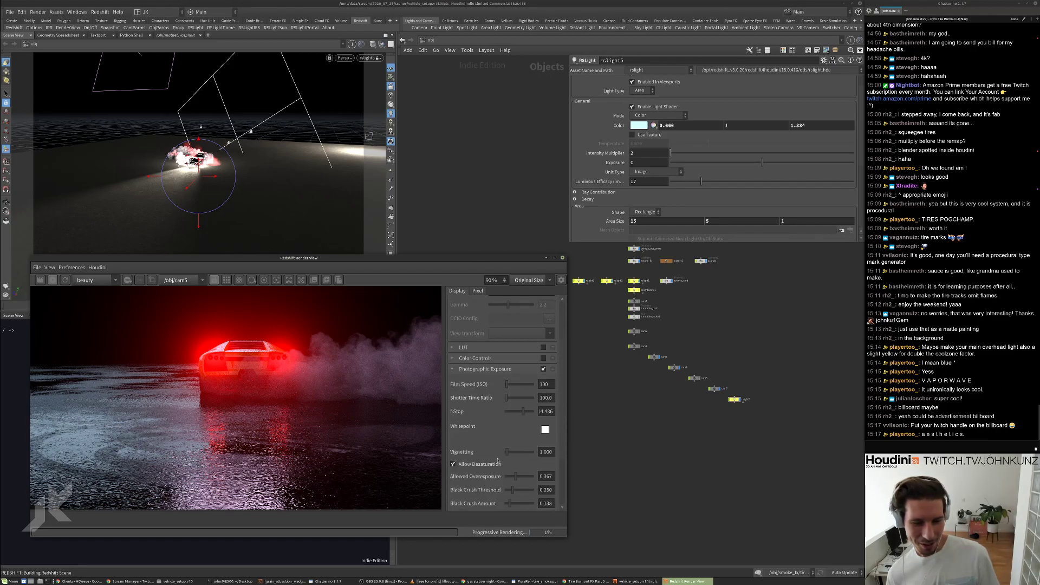
drag(525, 479, 517, 478)
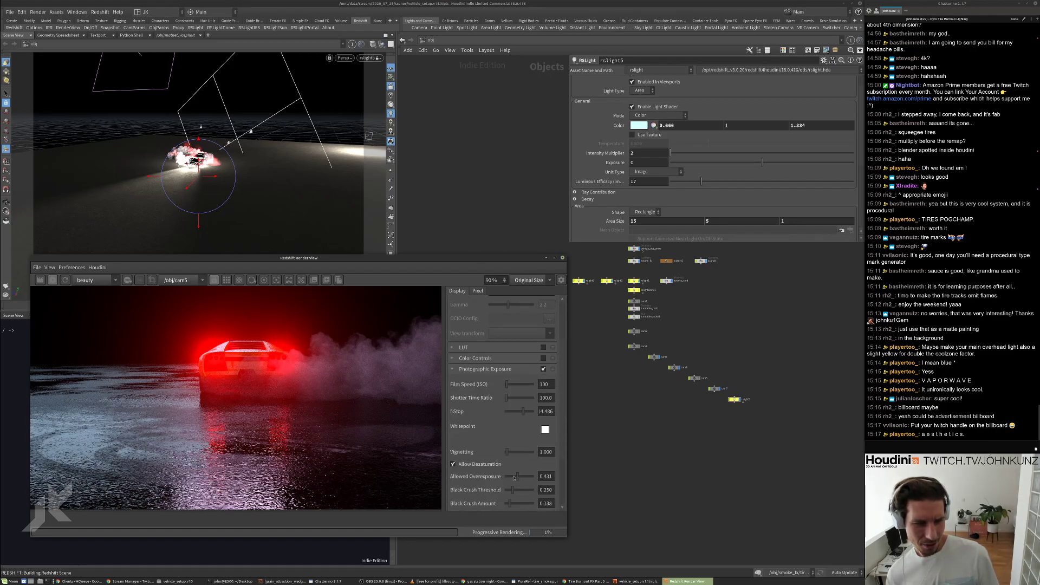
scroll(472, 465, up, 2)
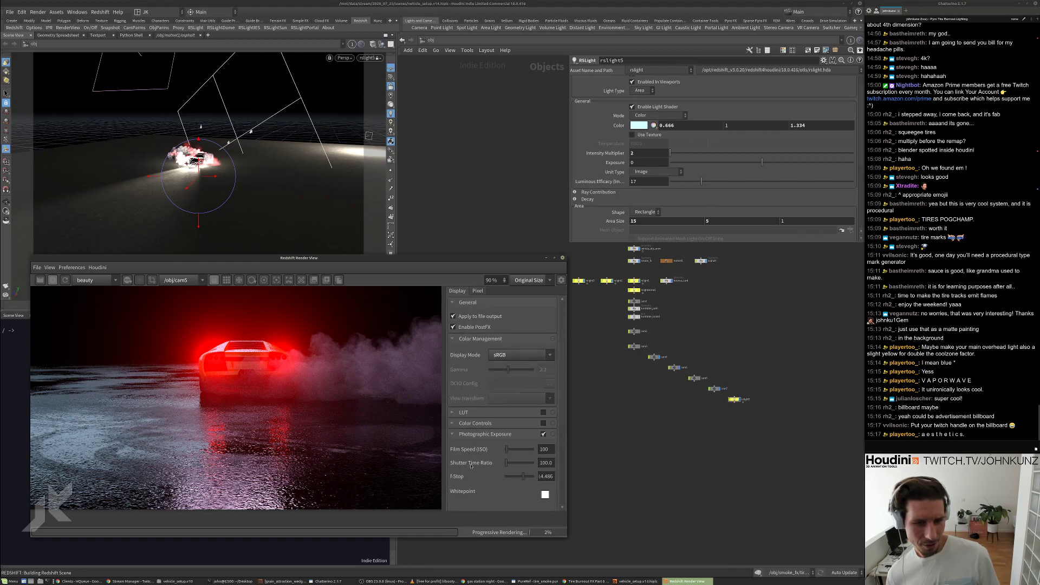
scroll(472, 464, down, 2)
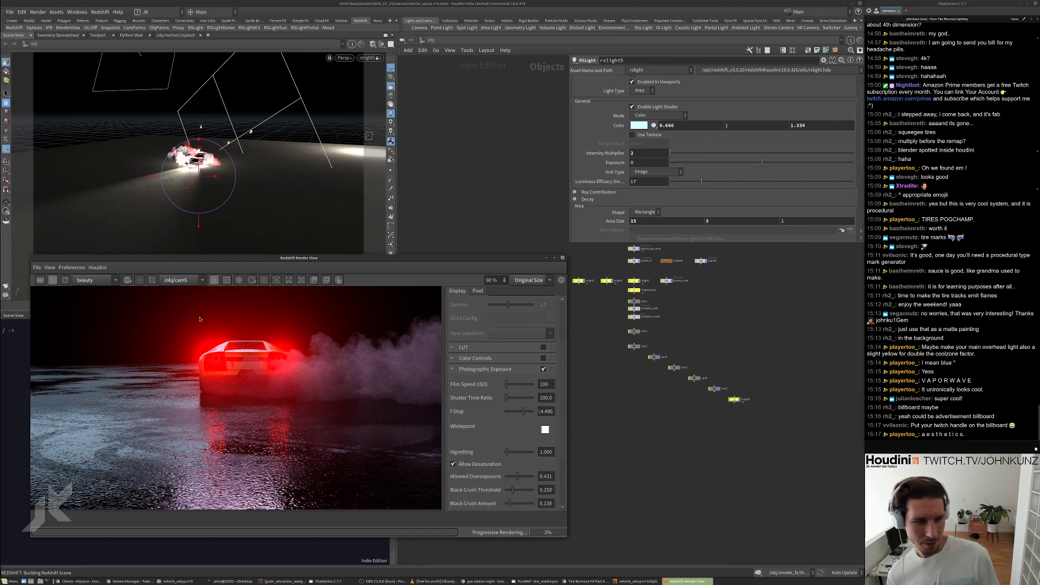
click(53, 280)
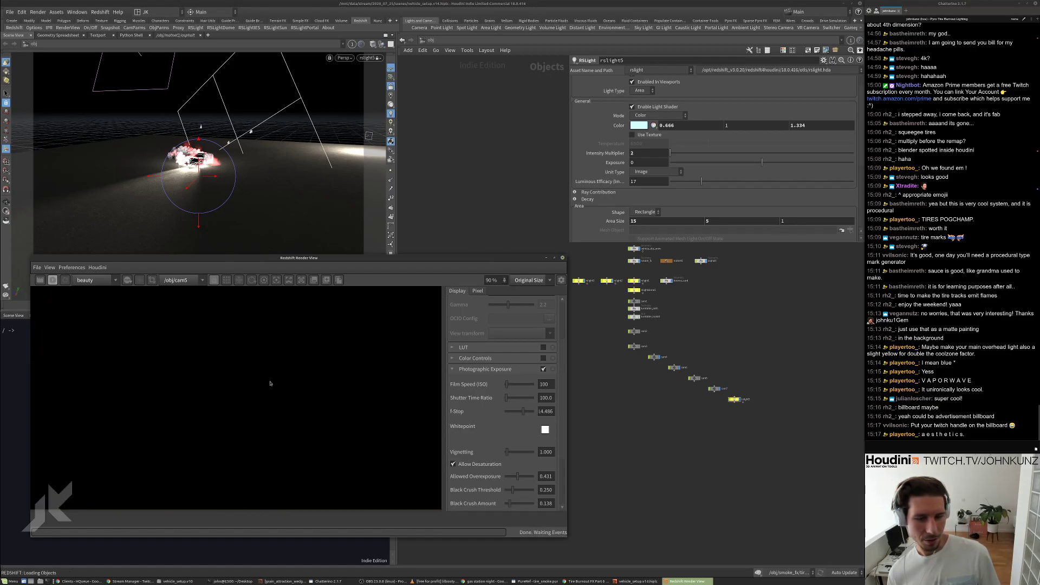
Examine the car, smoke and wet asphalt in the new render at different magnifications and stop the render.
scroll(272, 407, down, 3)
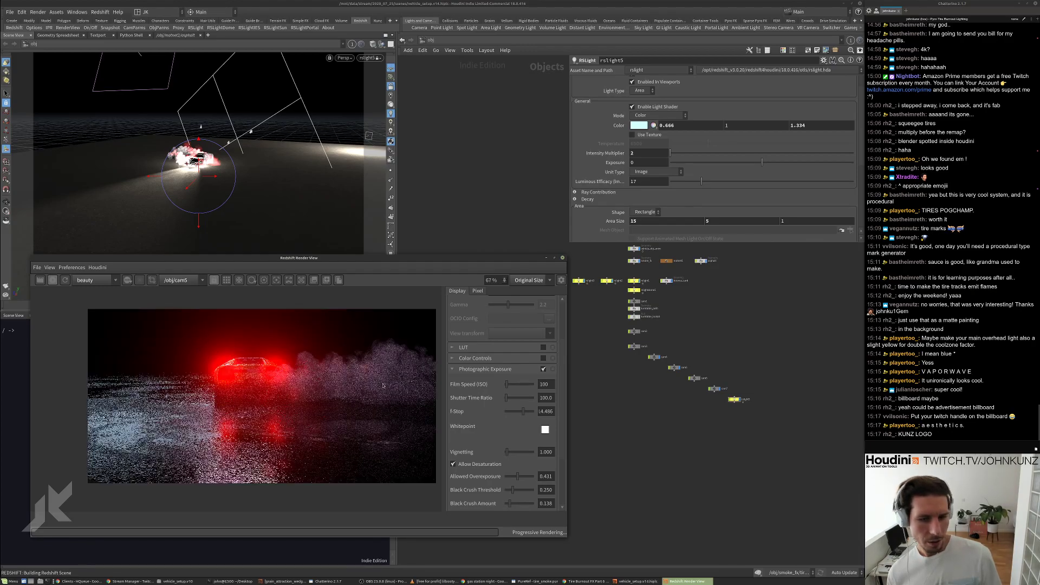
scroll(270, 346, up, 3)
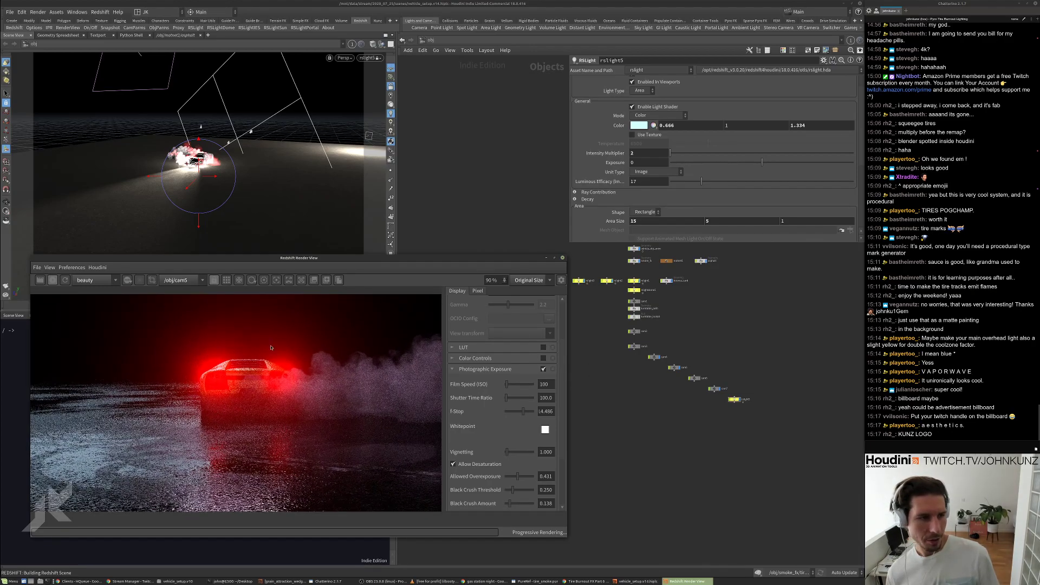
scroll(265, 352, down, 2)
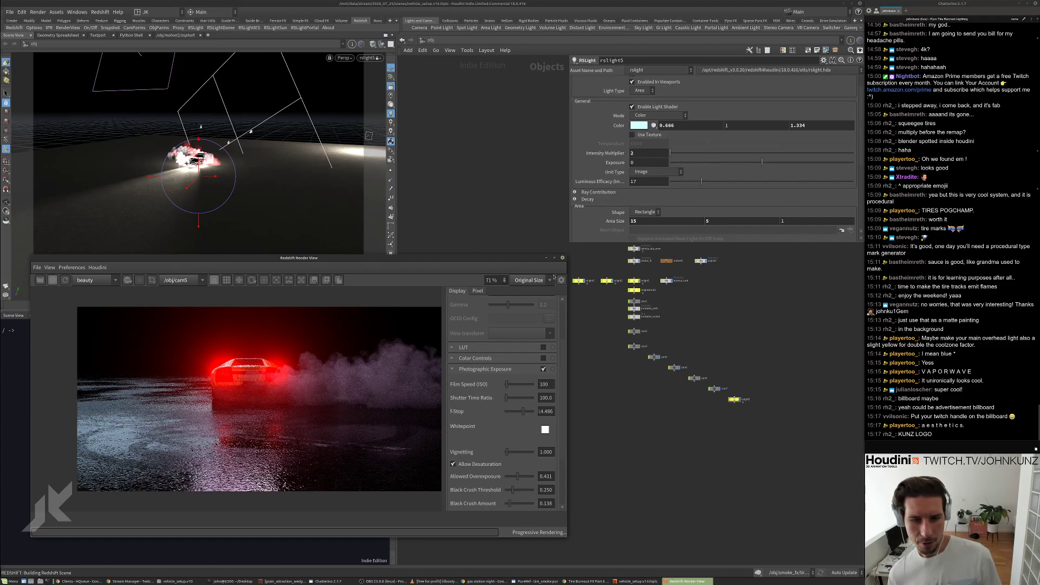
scroll(537, 348, up, 3)
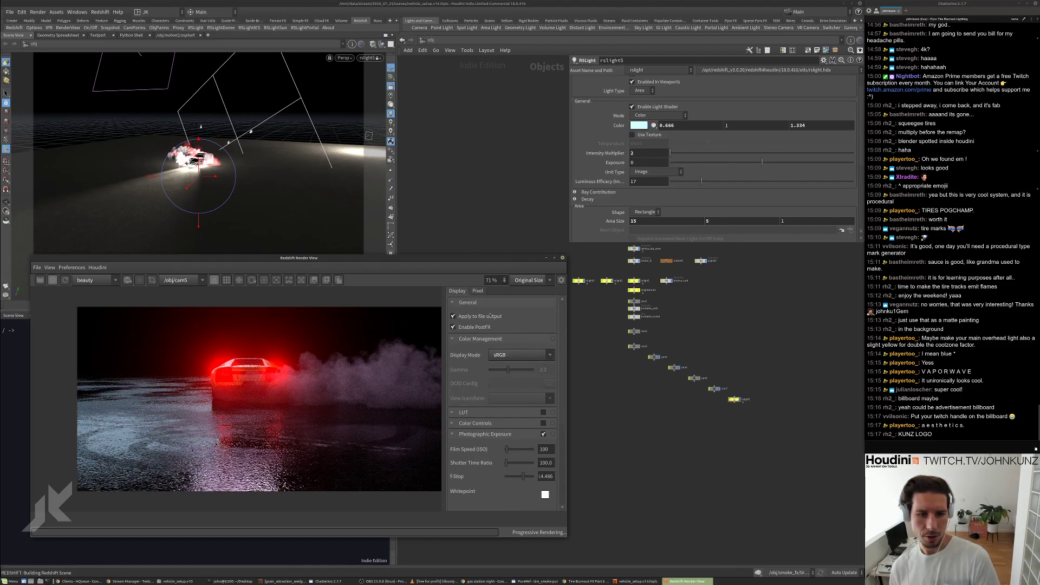
click(53, 281)
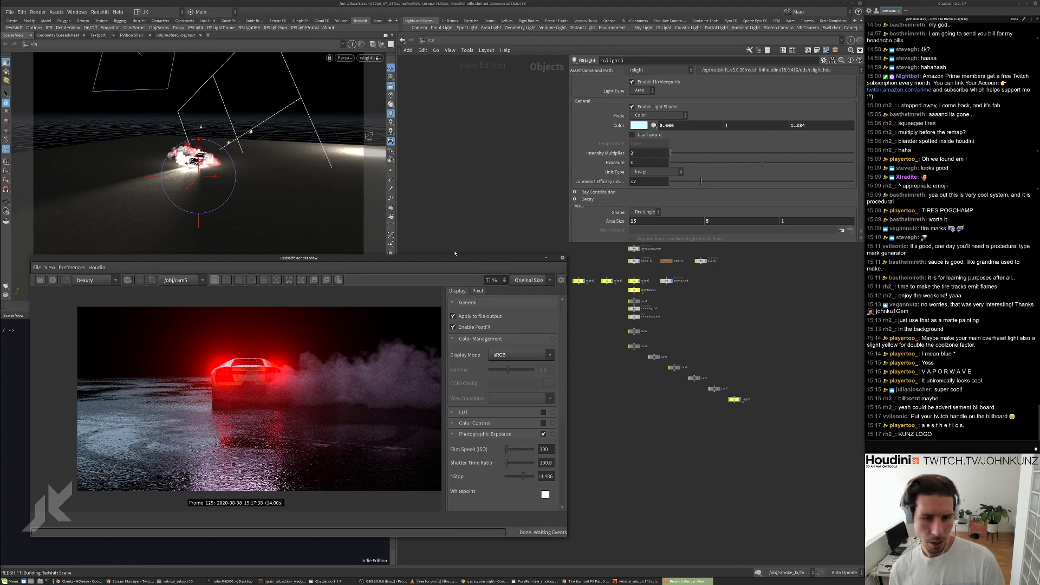
Close the render view and display cam5's Redshift Photographic Exposure settings.
click(563, 259)
scroll(715, 388, up, 3)
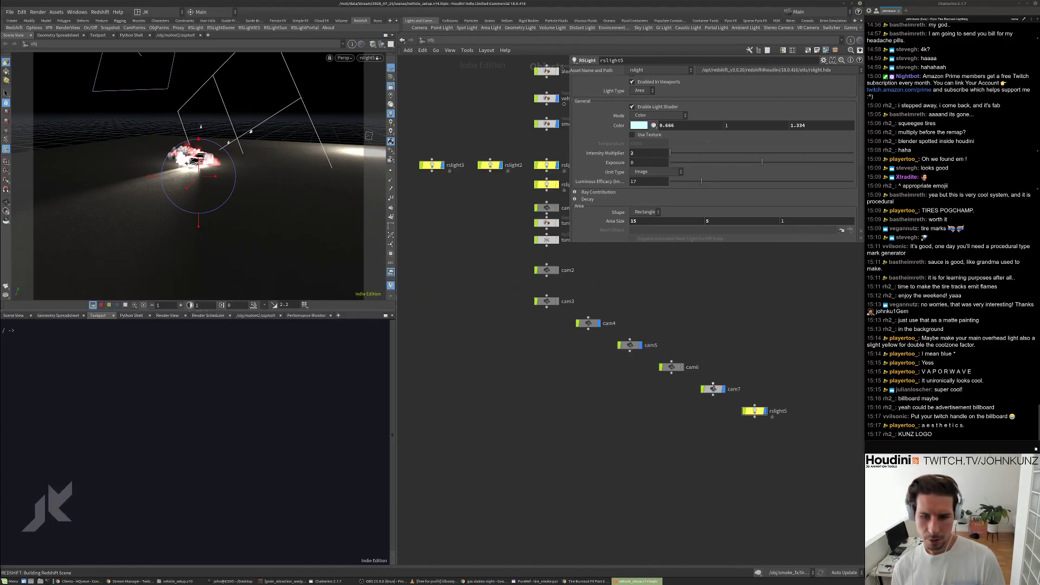
click(629, 345)
click(689, 71)
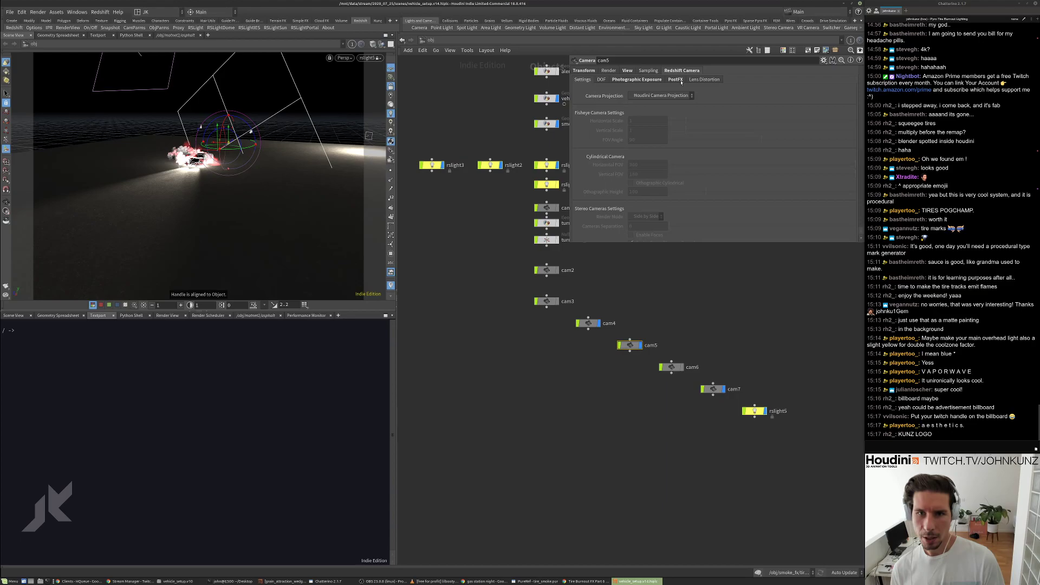
click(645, 81)
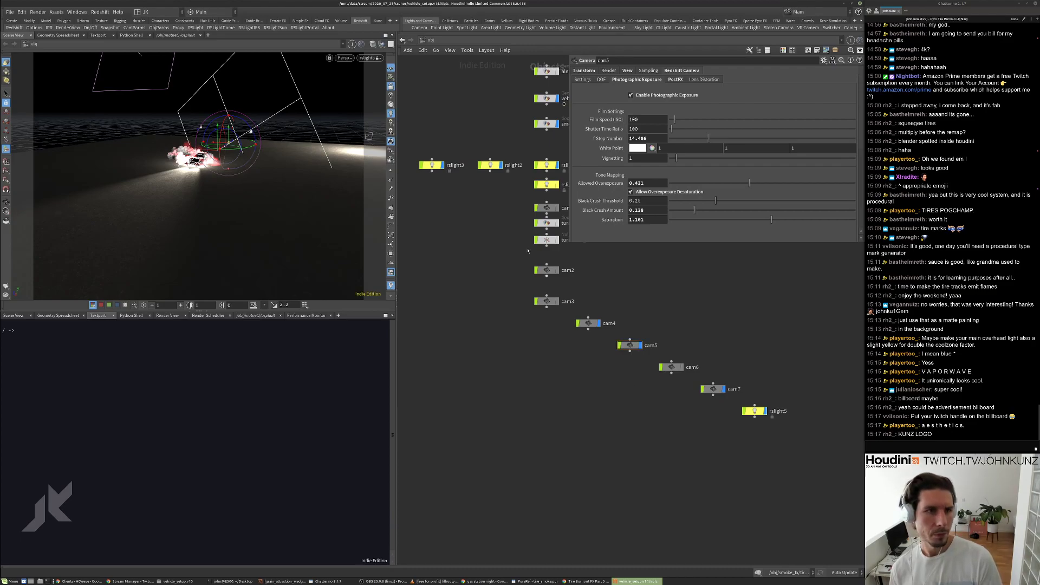
Look through cam5 in the viewport and delete the cam5 camera from the scene.
click(373, 57)
click(385, 130)
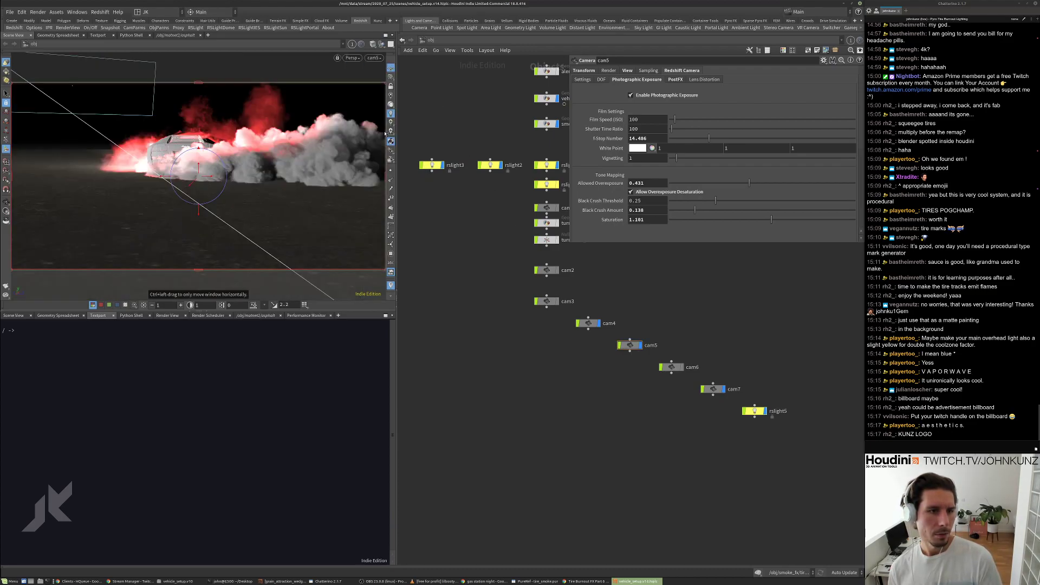
key(Delete)
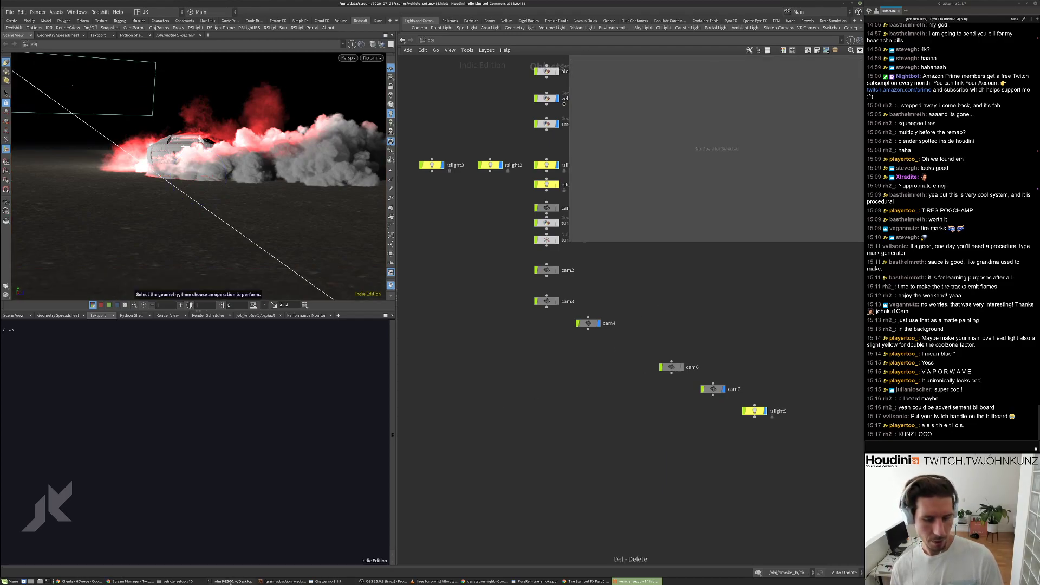
Switch to the terminal and launch a second Houdini session with the houdinifx command.
click(231, 582)
key(Return)
key(Return)
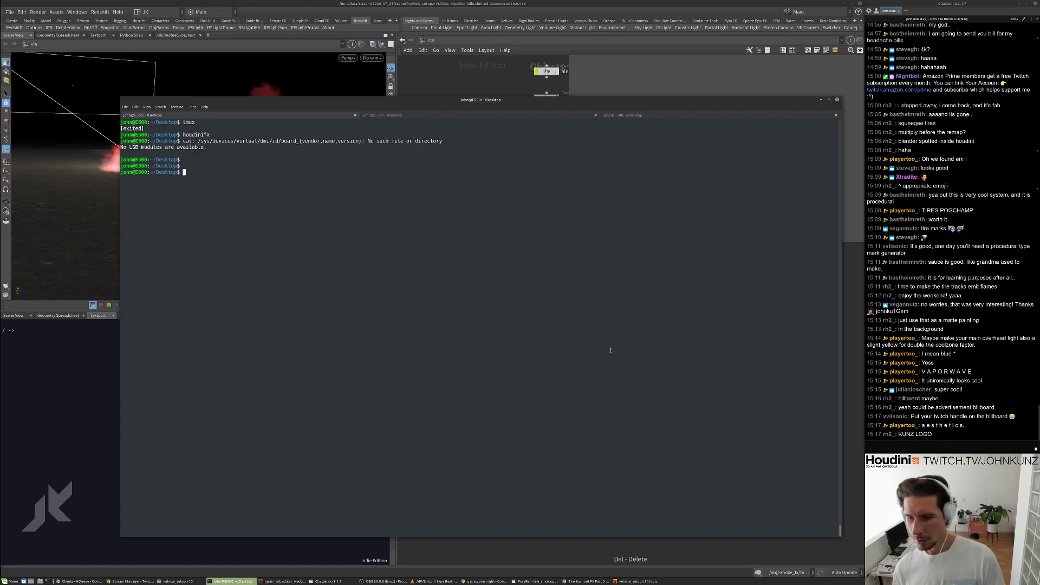
key(Up)
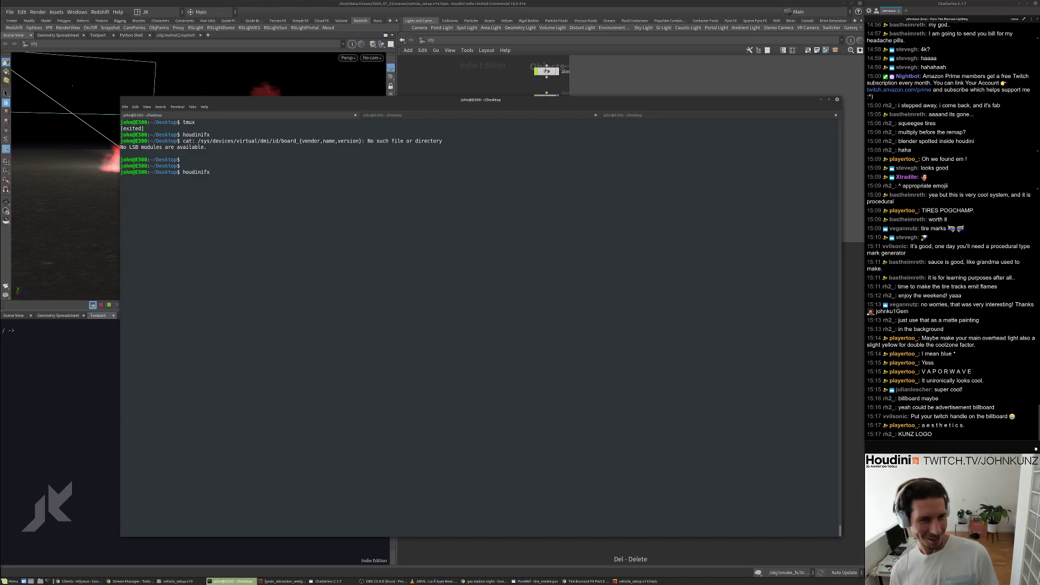
text(-)
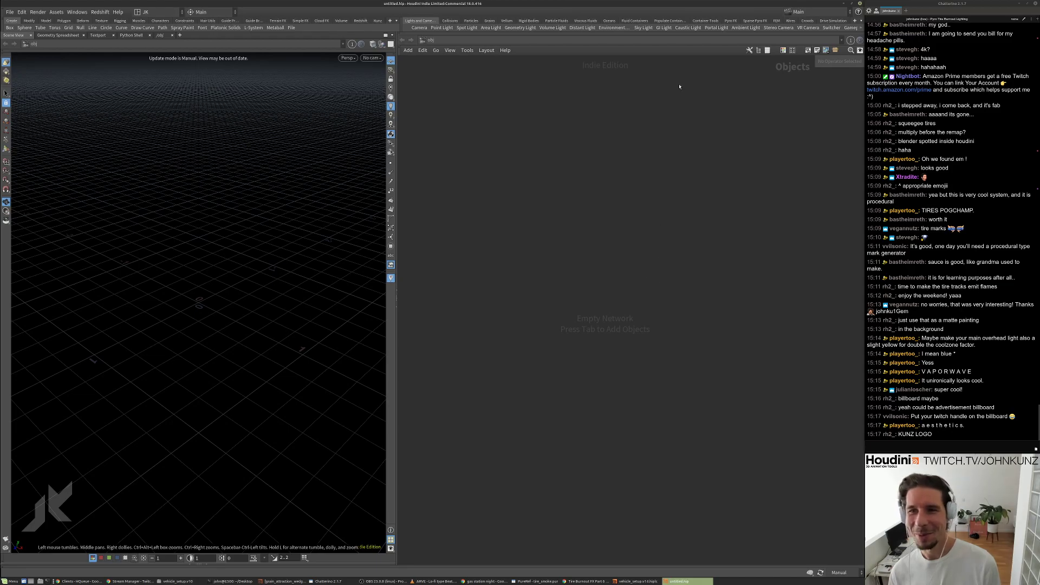
Open the recent scene vehicle_setup.v14.hiplc in the new Houdini session.
click(8, 12)
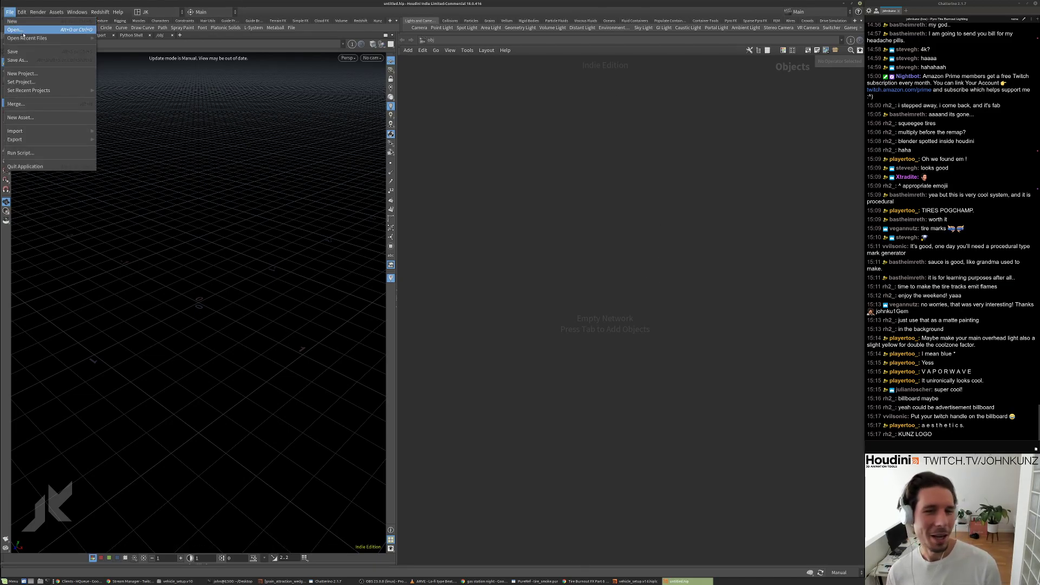
mouse_move(33, 38)
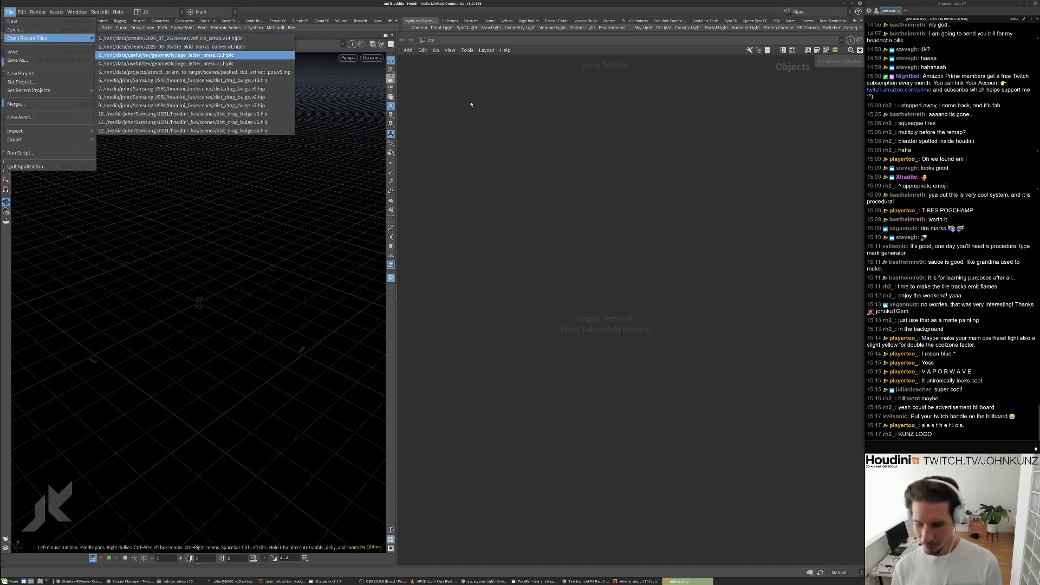
click(201, 38)
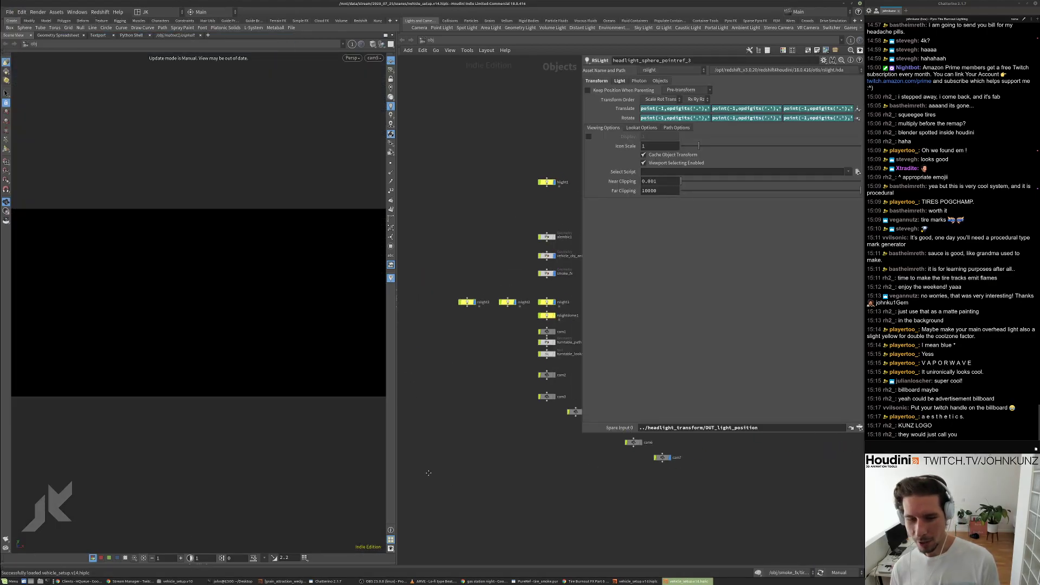
Copy cam5 from the second session, paste it into the original scene and place it between cam4 and cam6.
click(530, 425)
key(ctrl+c)
click(638, 582)
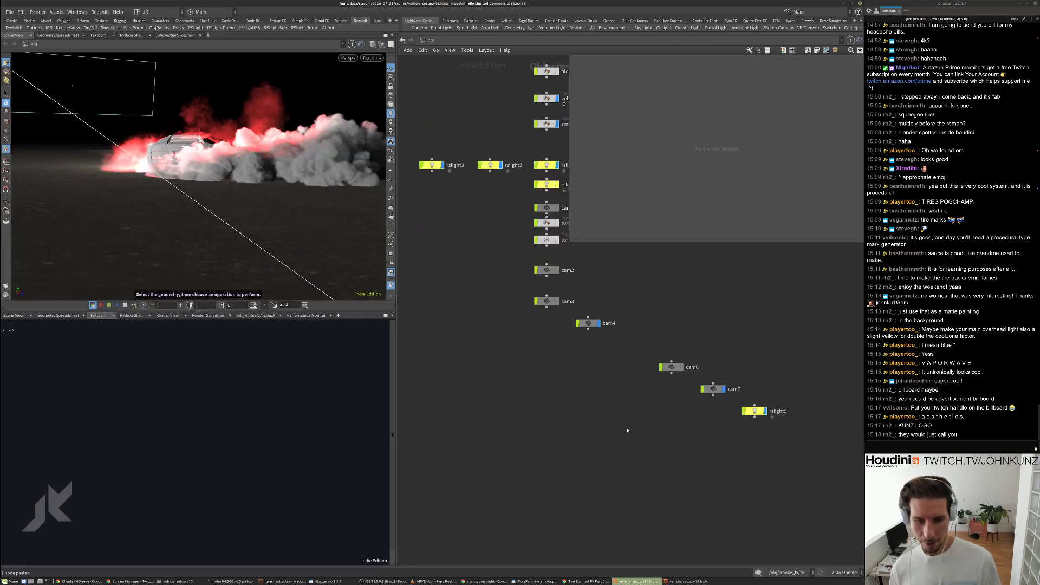
key(ctrl+v)
drag(627, 429, 622, 344)
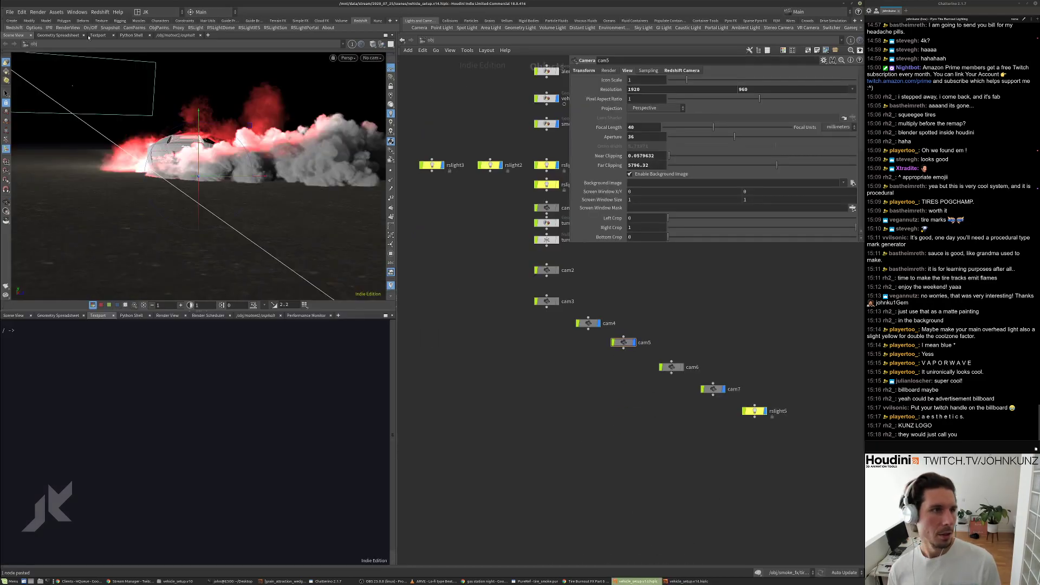
Open the Redshift RenderView, start a render and enlarge the render window.
click(81, 12)
mouse_move(100, 12)
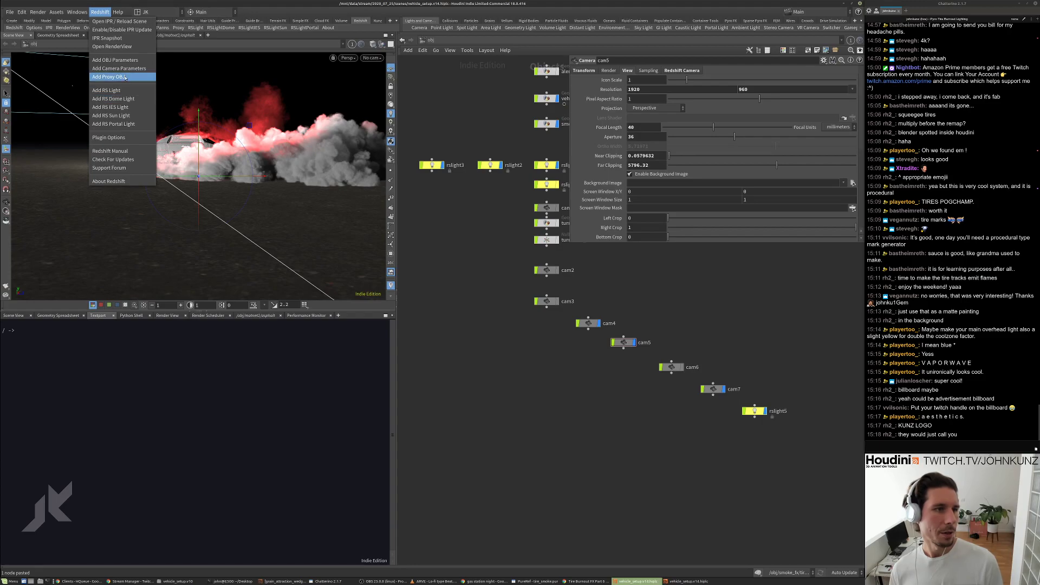
click(123, 46)
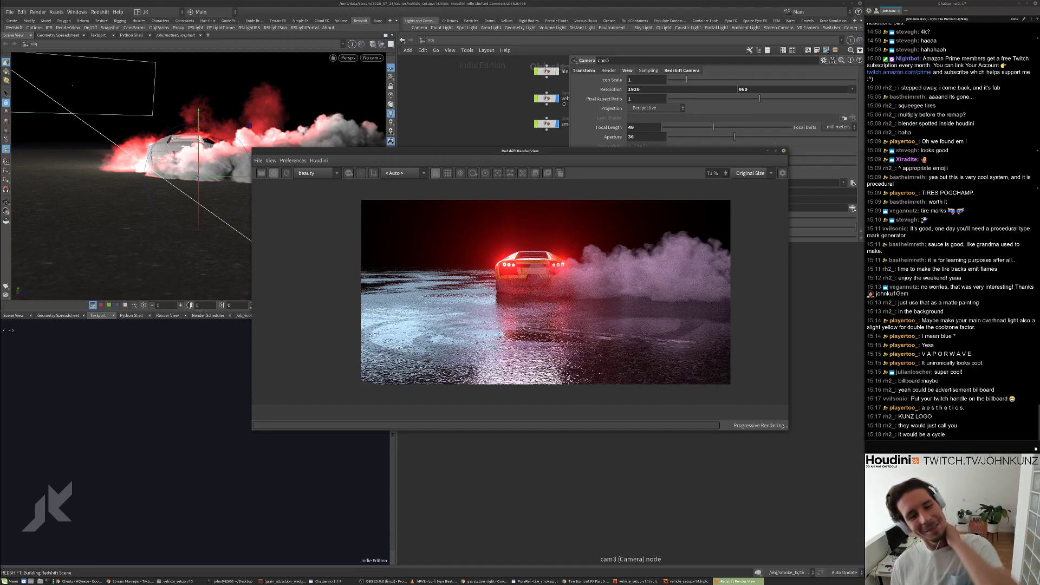
drag(253, 433, 87, 548)
Examine the car, smoke and tire marks on the wet asphalt in the render up close and as a whole.
scroll(371, 373, up, 4)
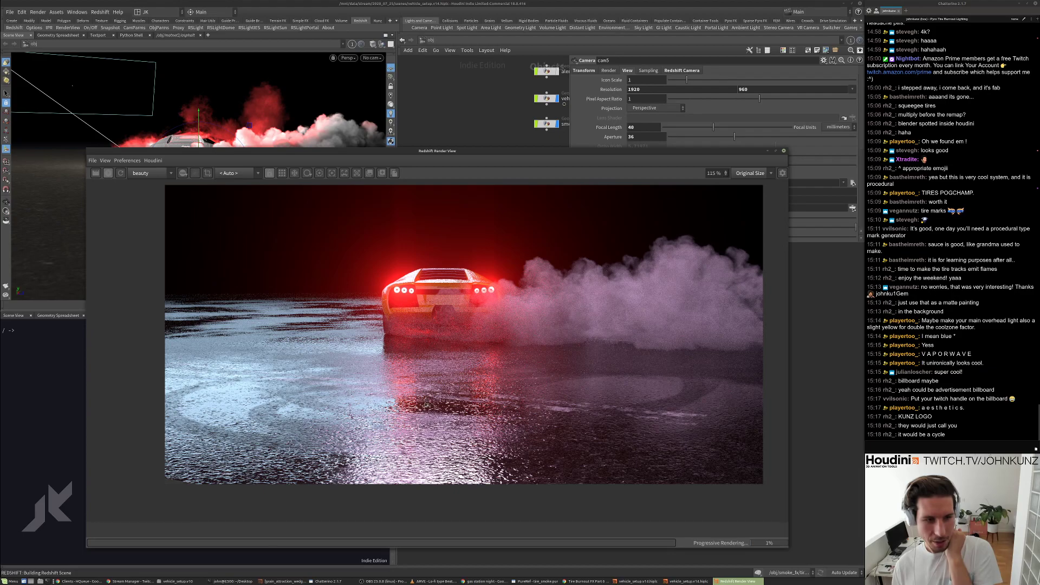
scroll(405, 350, up, 2)
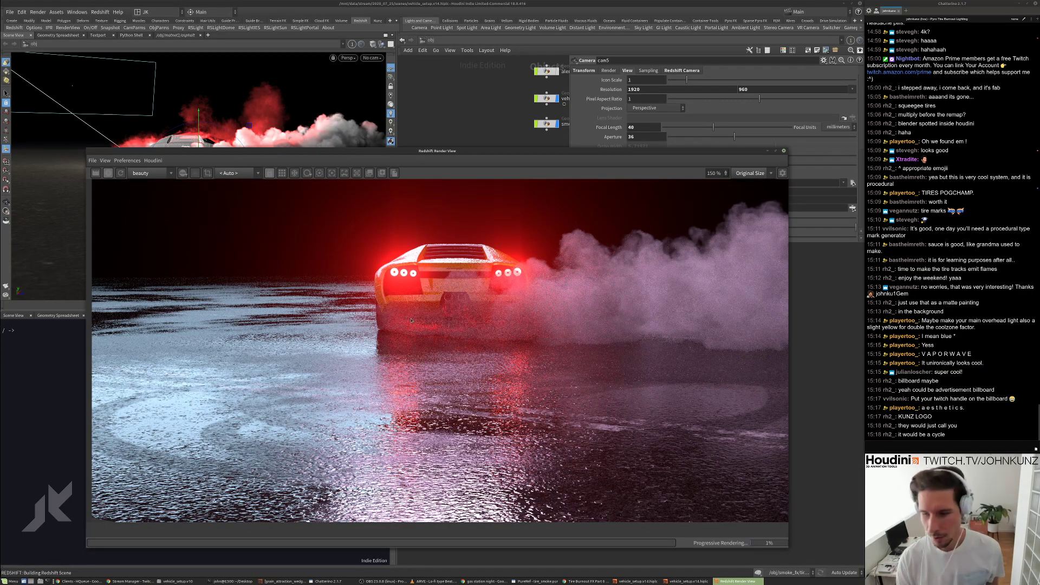
scroll(411, 320, down, 2)
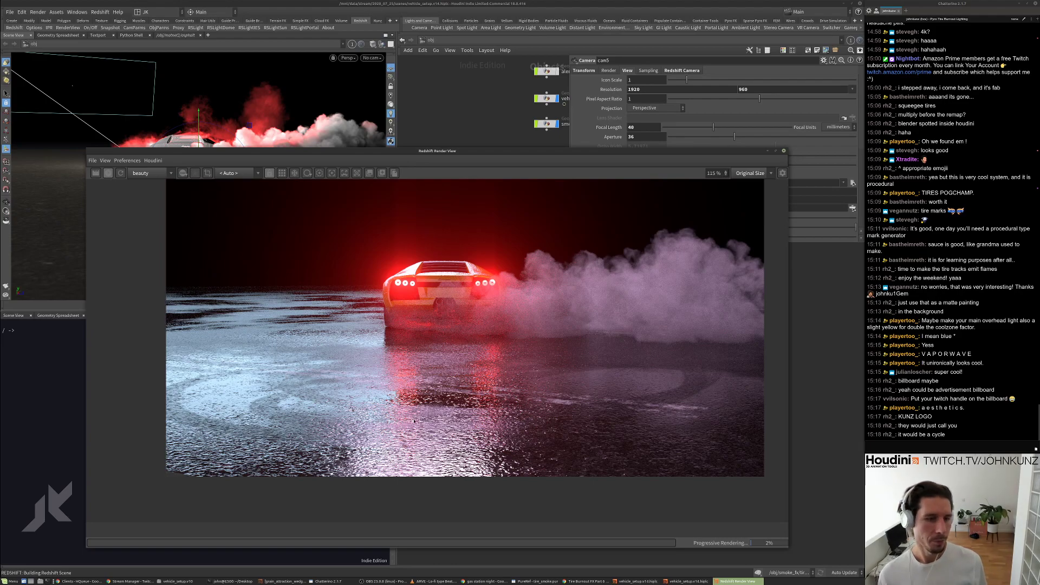
scroll(380, 415, down, 2)
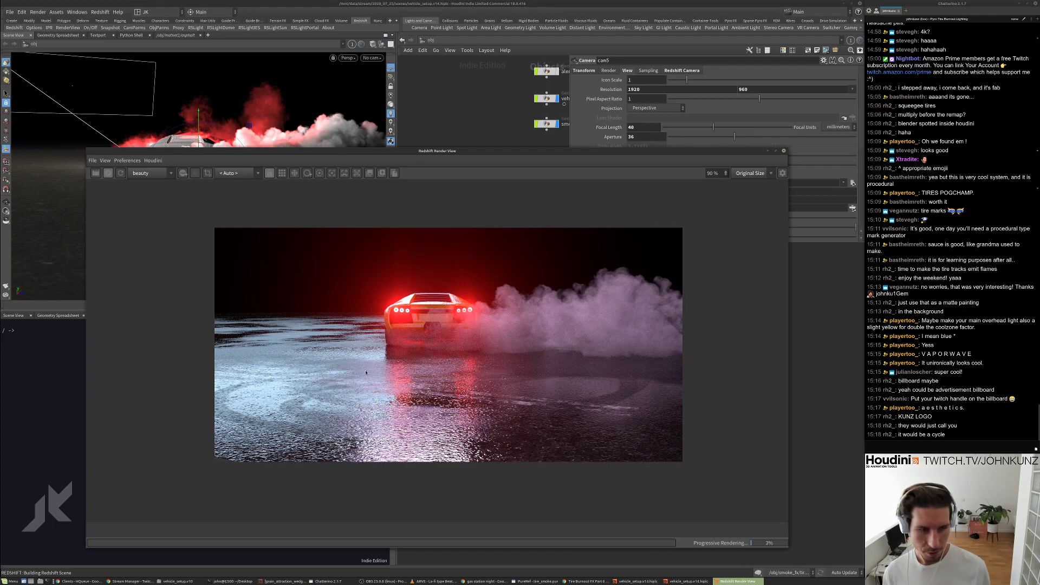
scroll(563, 367, up, 1)
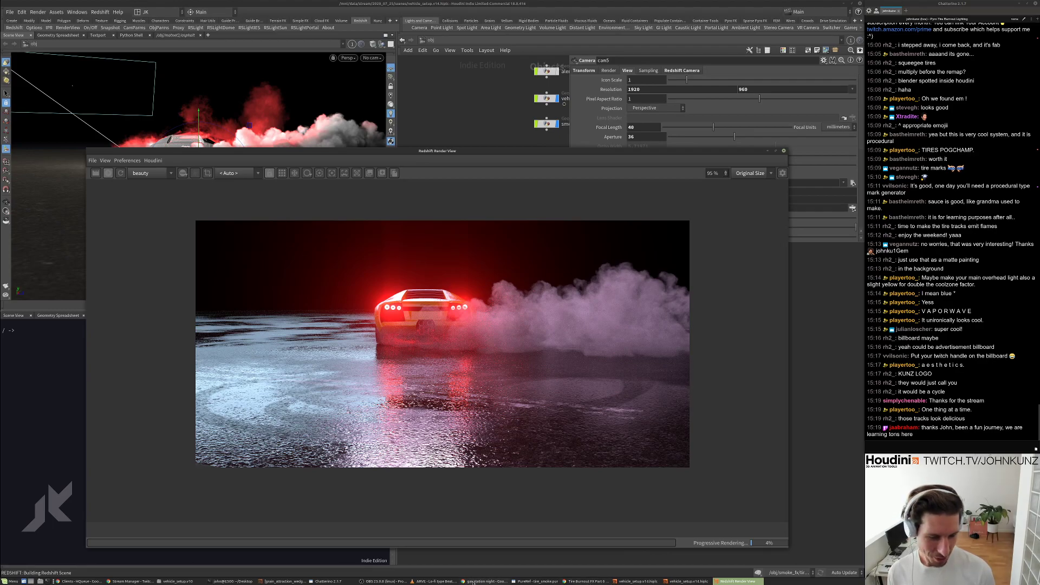
click(585, 581)
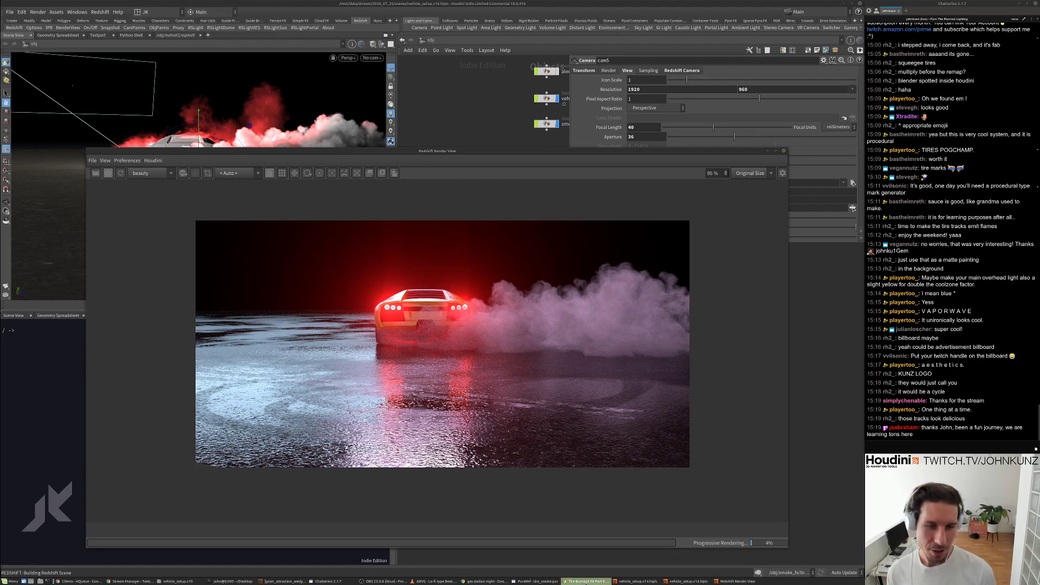
click(710, 157)
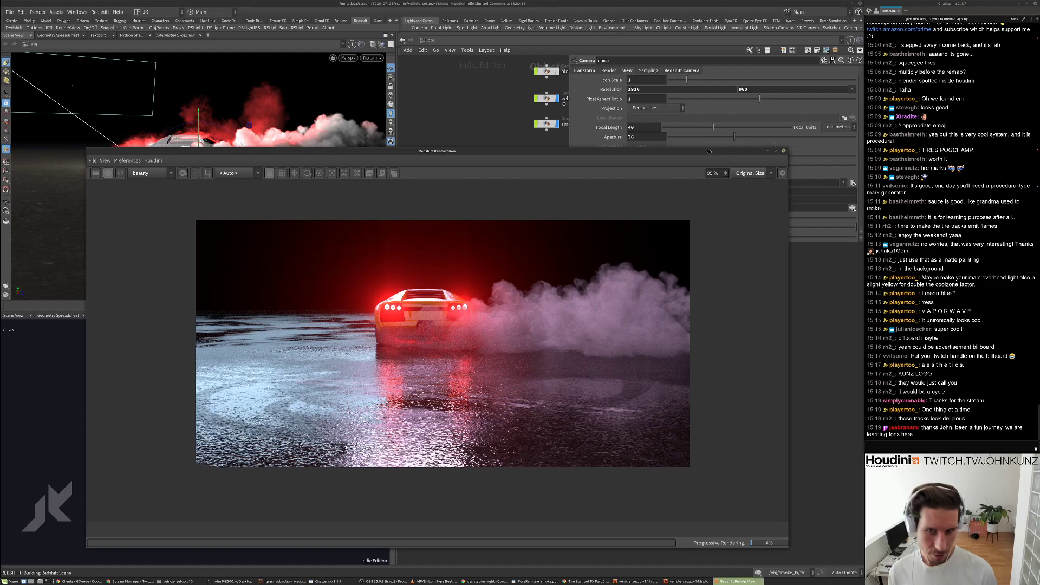
scroll(710, 152, up, 1)
Switch to the web browser and show the Twitter post with the weekend stream schedule.
click(485, 581)
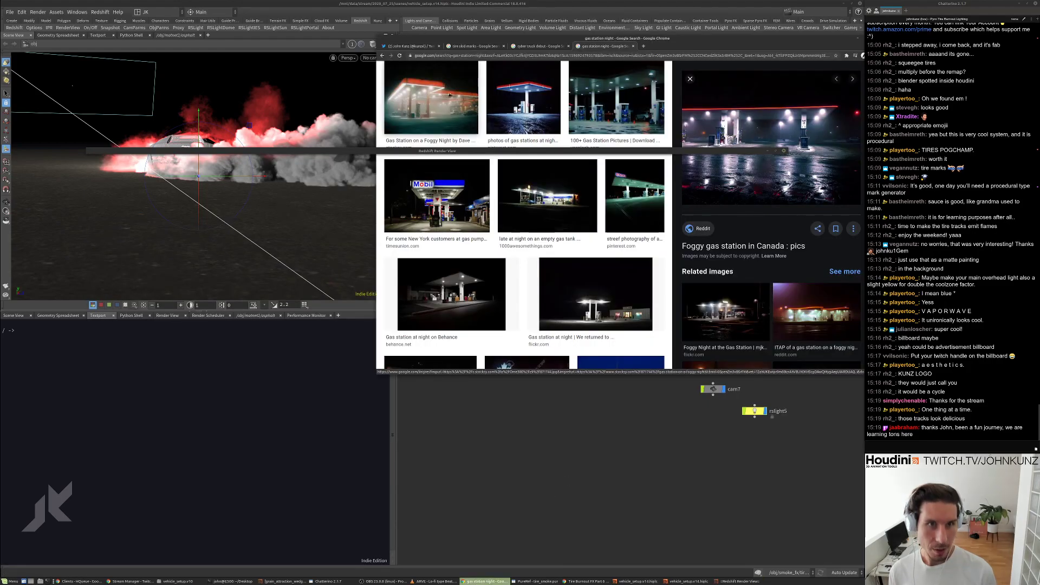
click(409, 46)
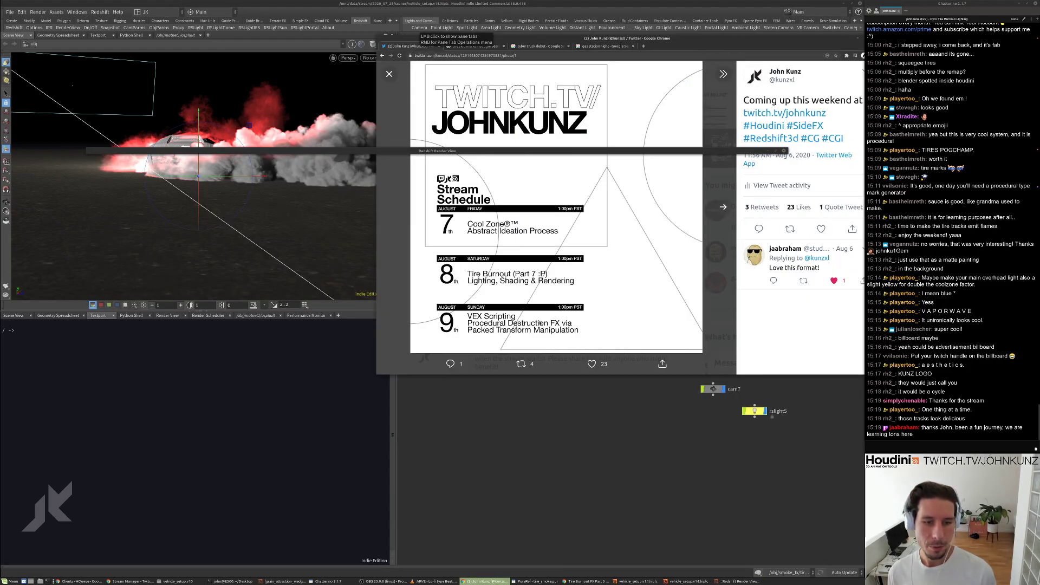